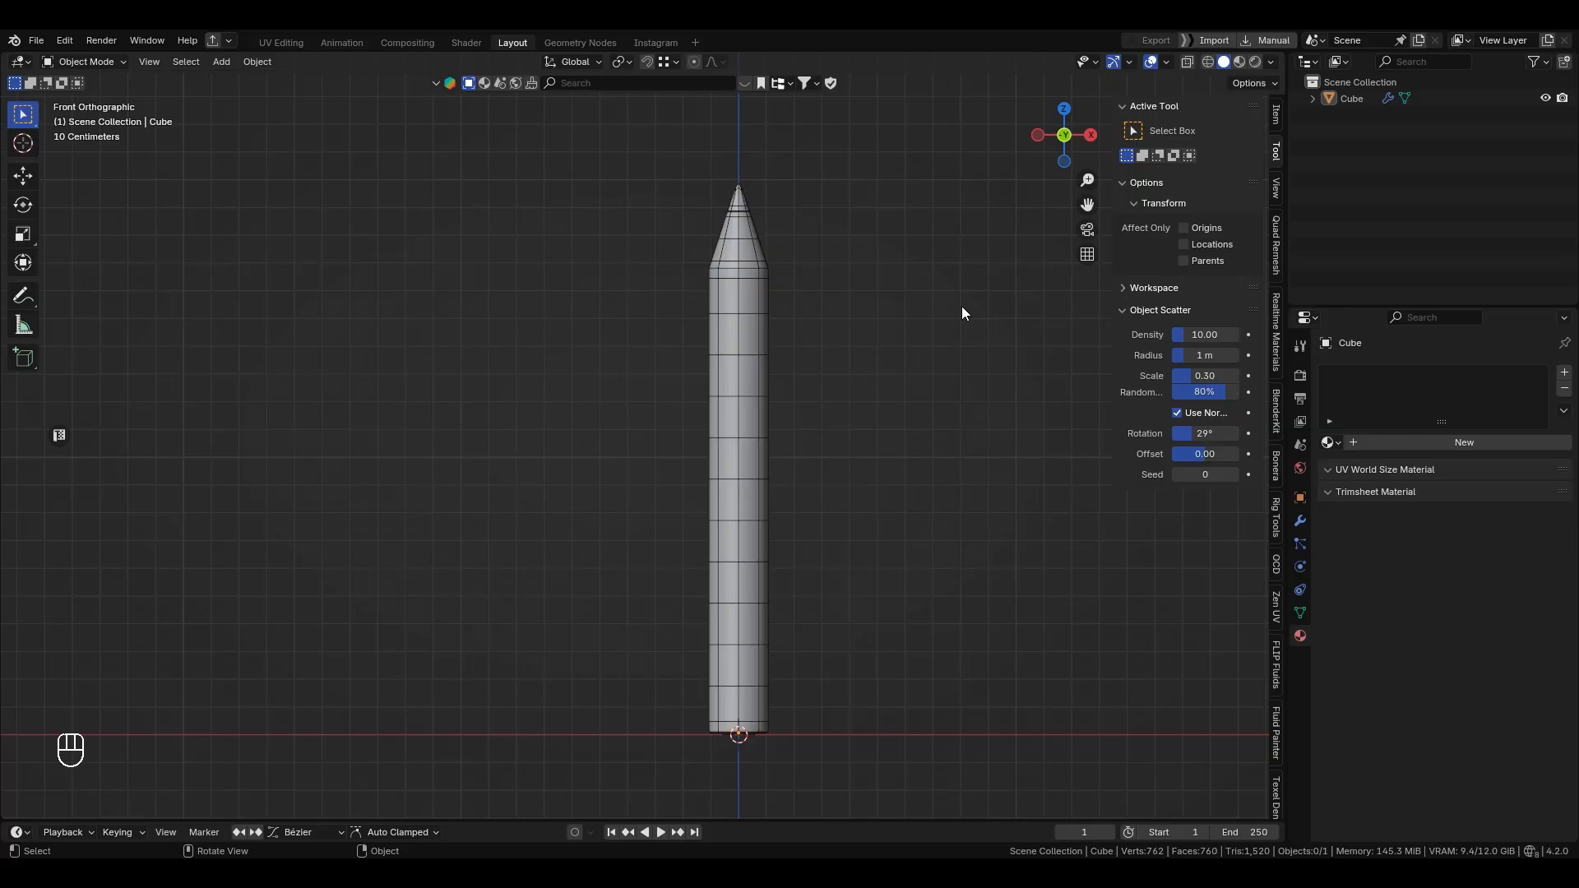
Step: Compare the pencil in wireframe, solid, material preview and rendered shading, and check the scene's render engine setting
{"action": "middle_click_drag", "start_coordinate": [880, 364], "coordinate": [802, 344], "text": "shift"}
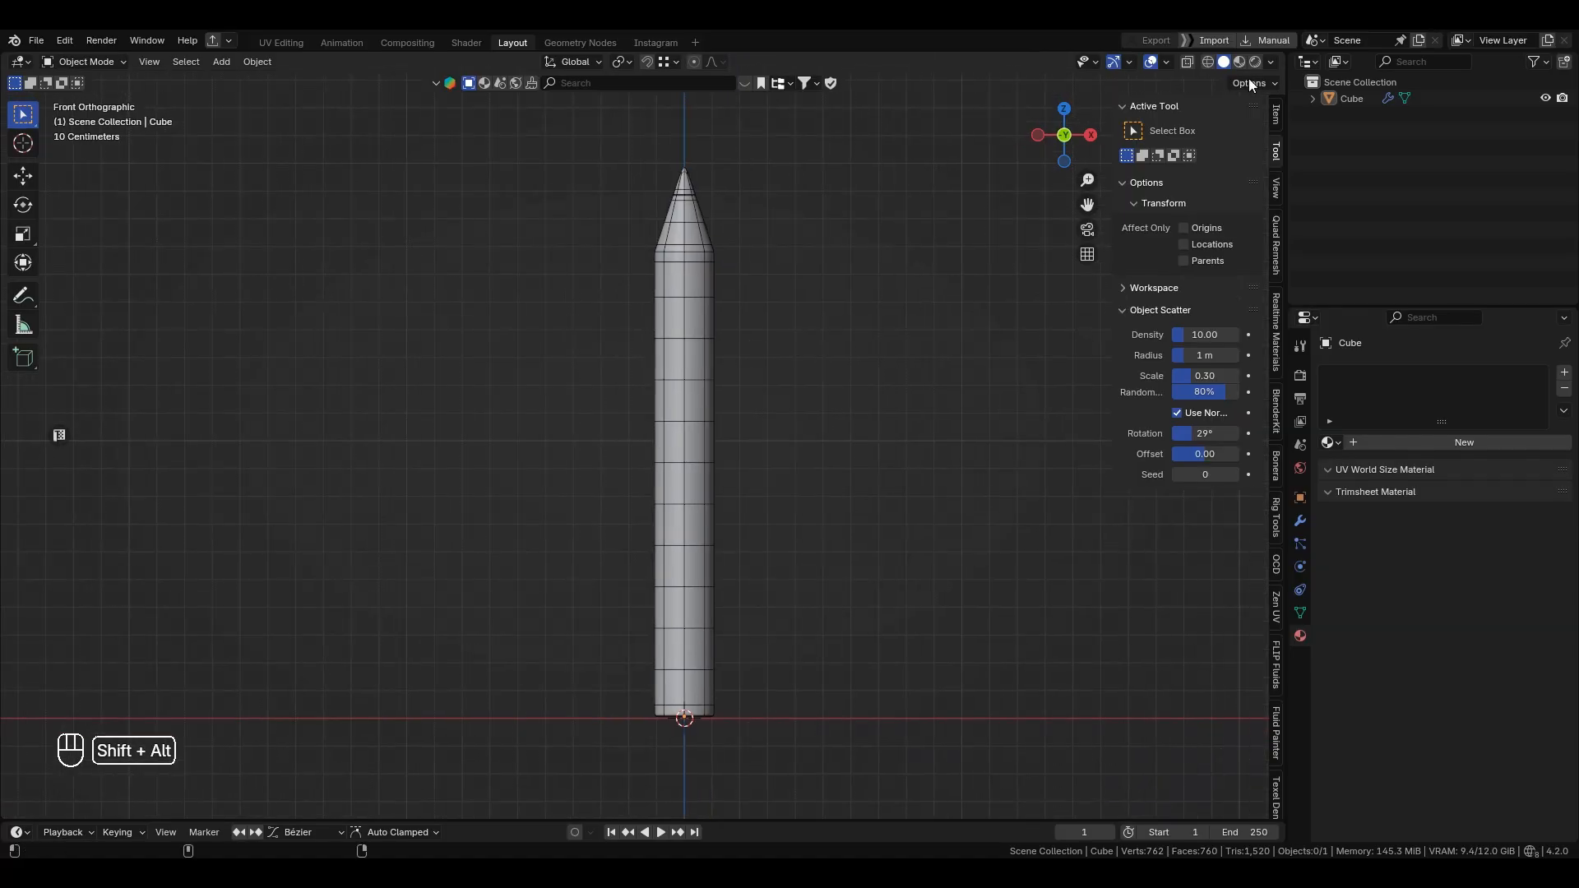
{"action": "left_click", "coordinate": [1209, 63]}
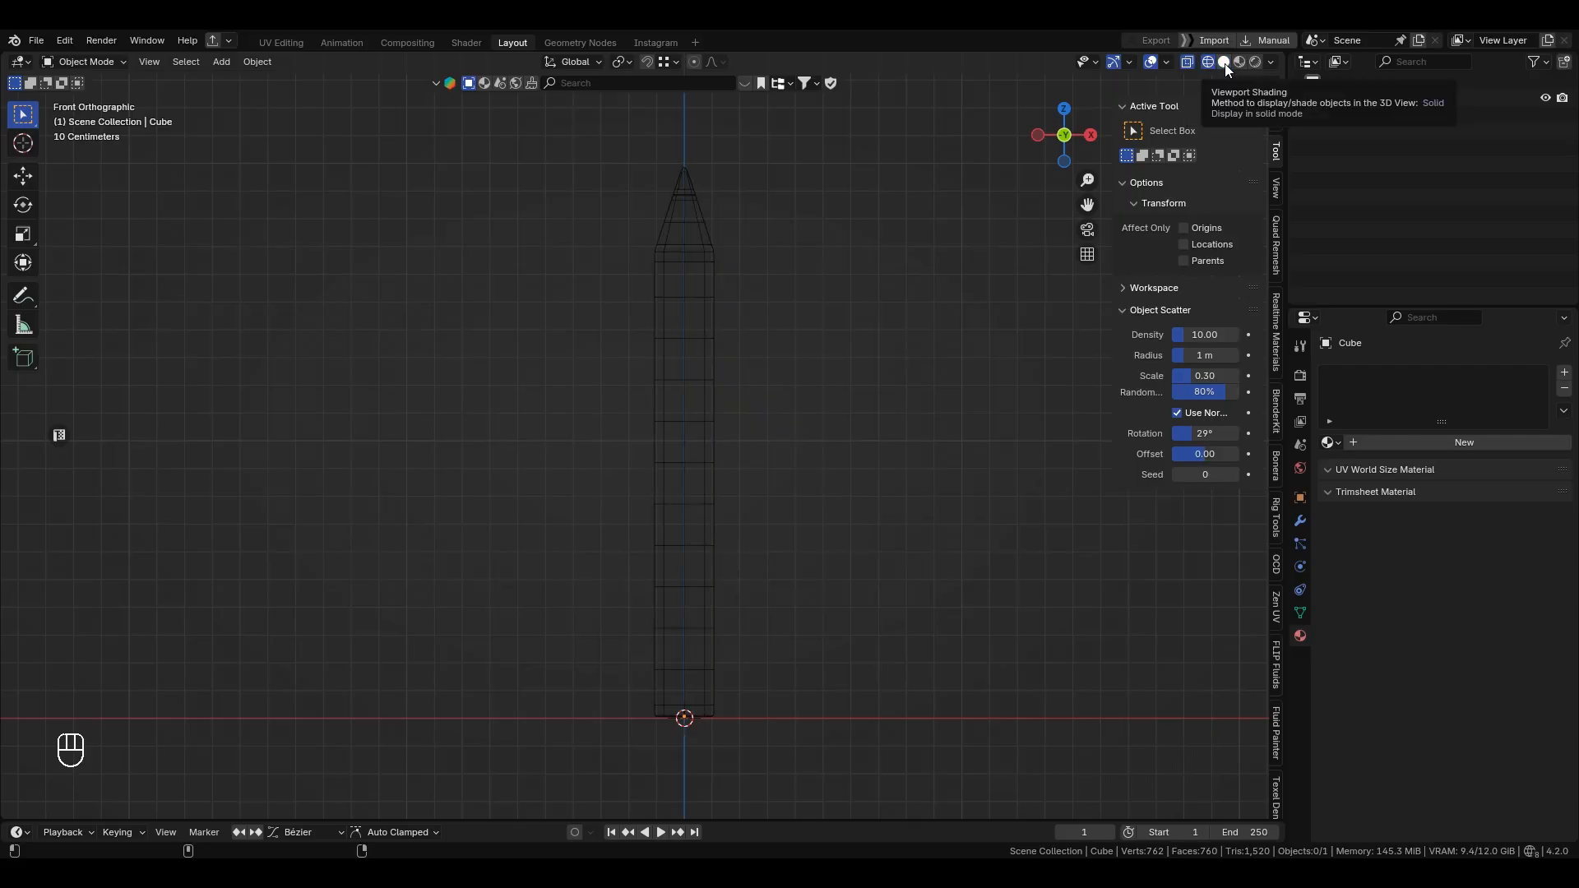
{"action": "left_click", "coordinate": [1226, 63]}
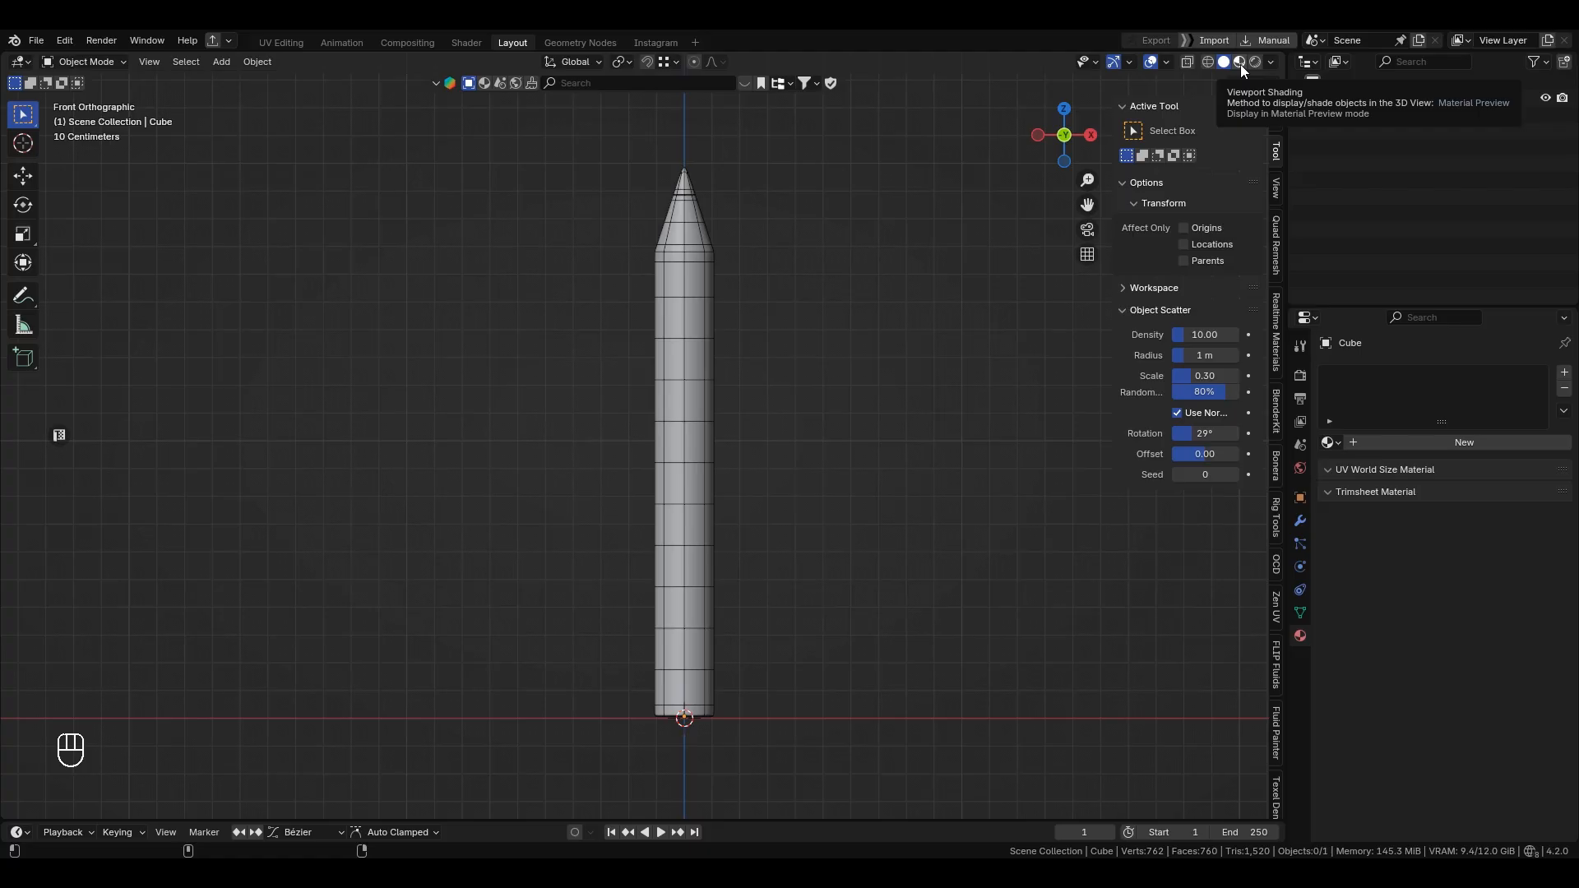
{"action": "left_click", "coordinate": [1240, 63]}
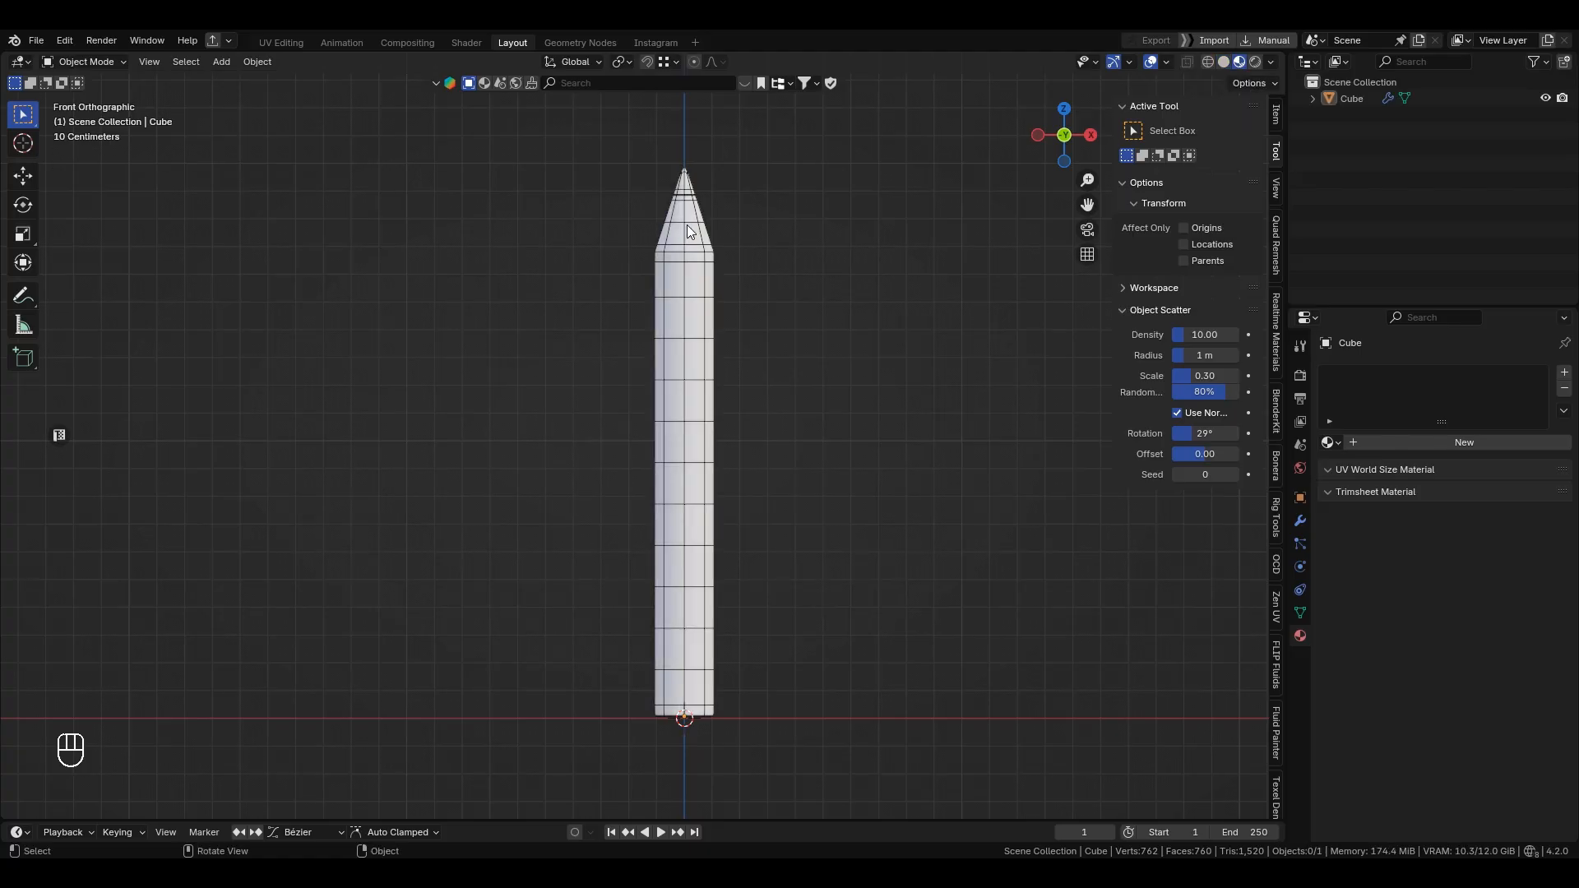
{"action": "left_click", "coordinate": [1300, 380]}
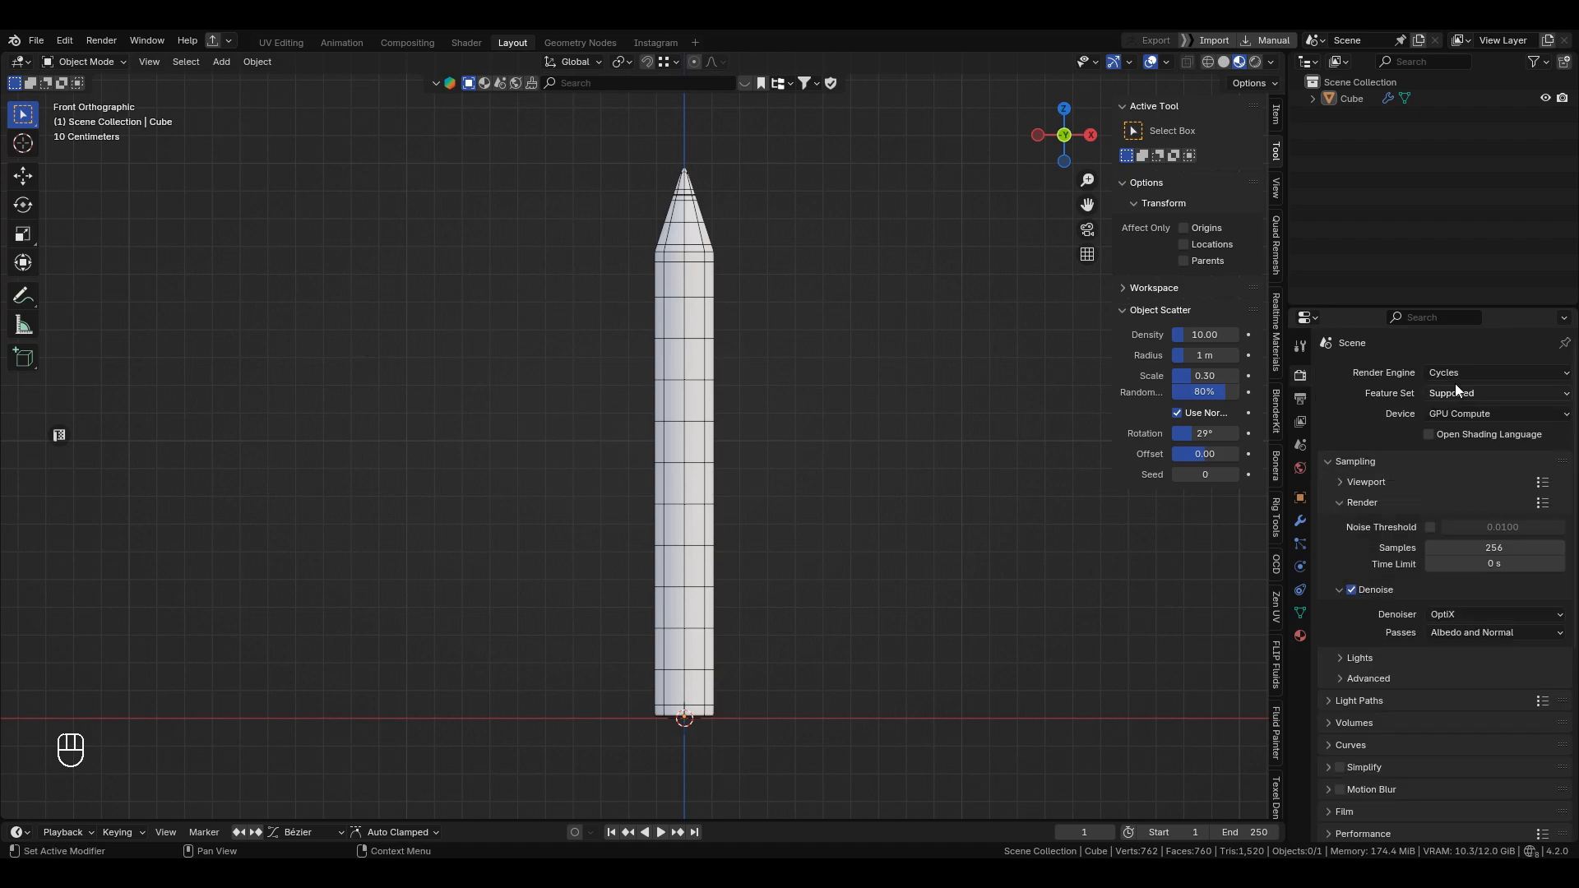
{"action": "left_click", "coordinate": [1451, 375]}
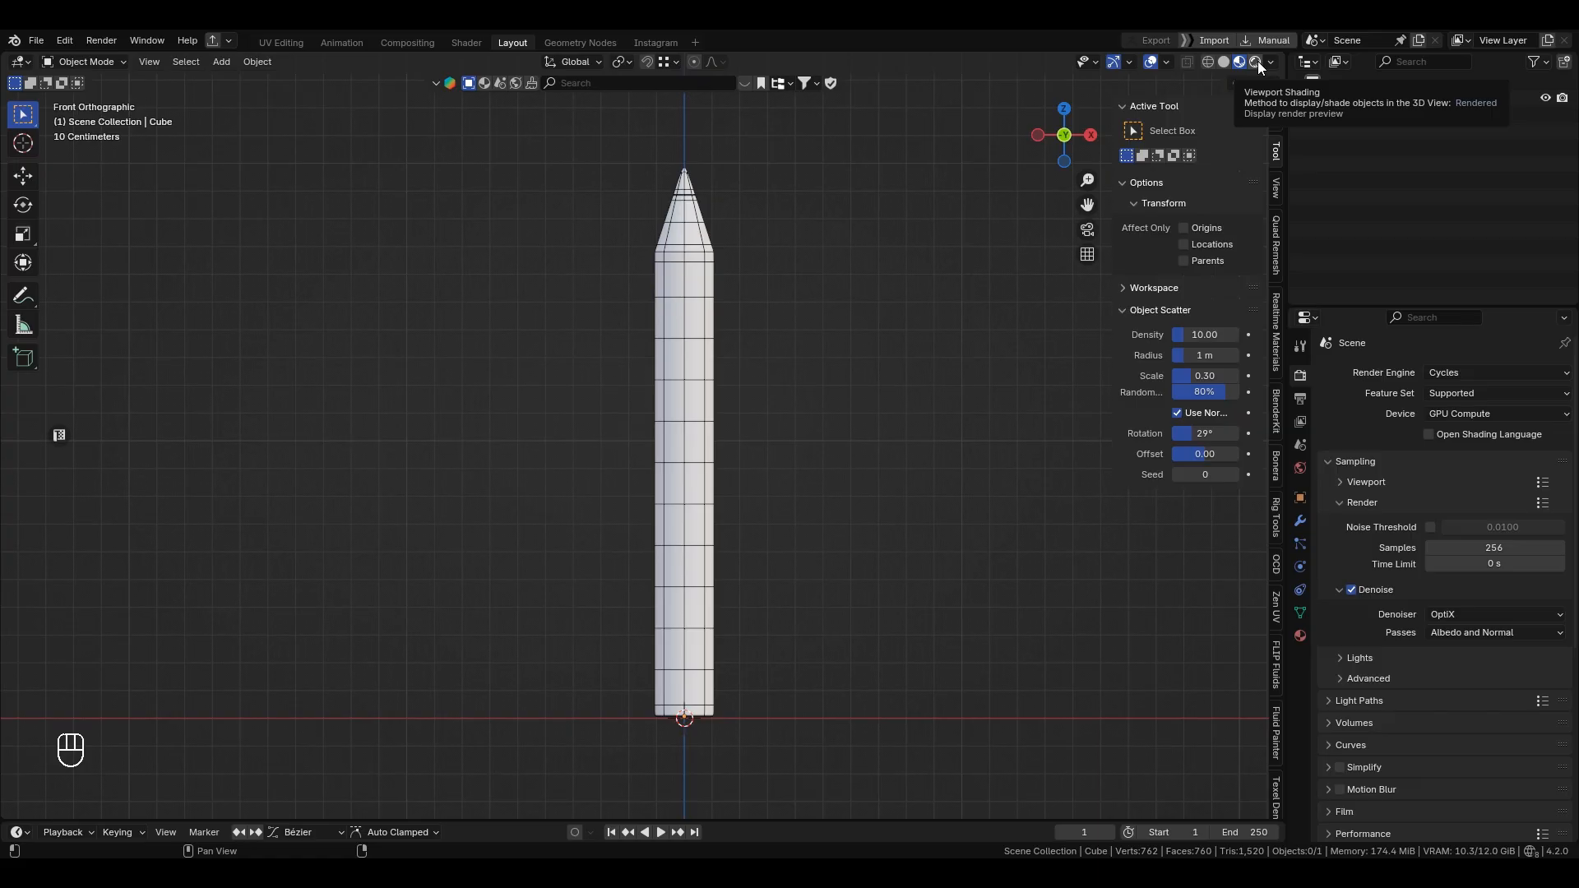
{"action": "left_click", "coordinate": [1257, 61]}
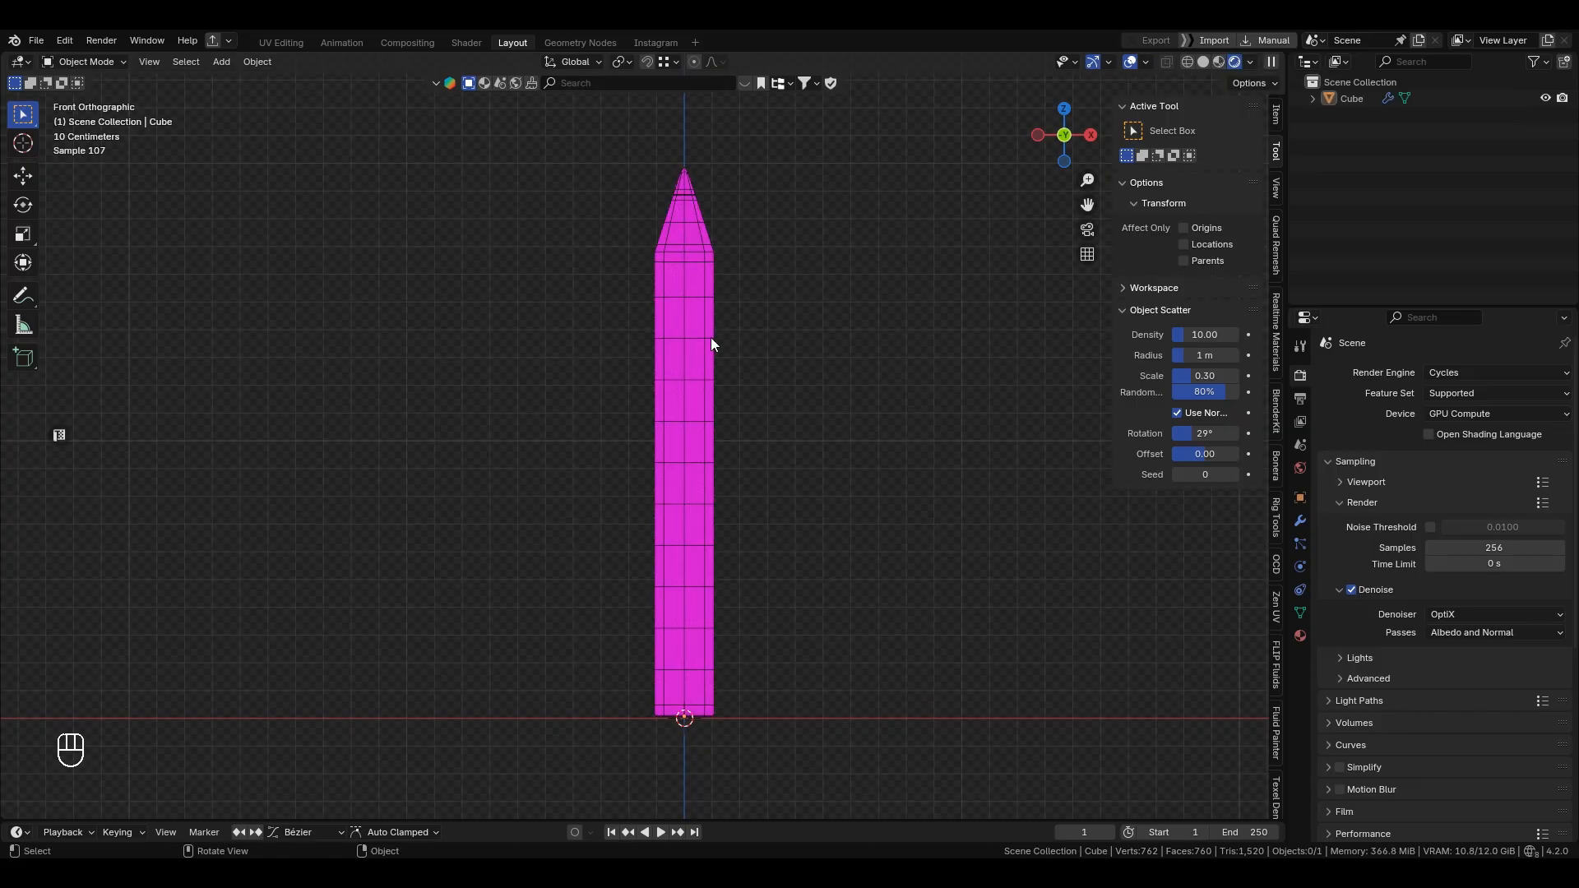
{"action": "left_click", "coordinate": [1205, 63]}
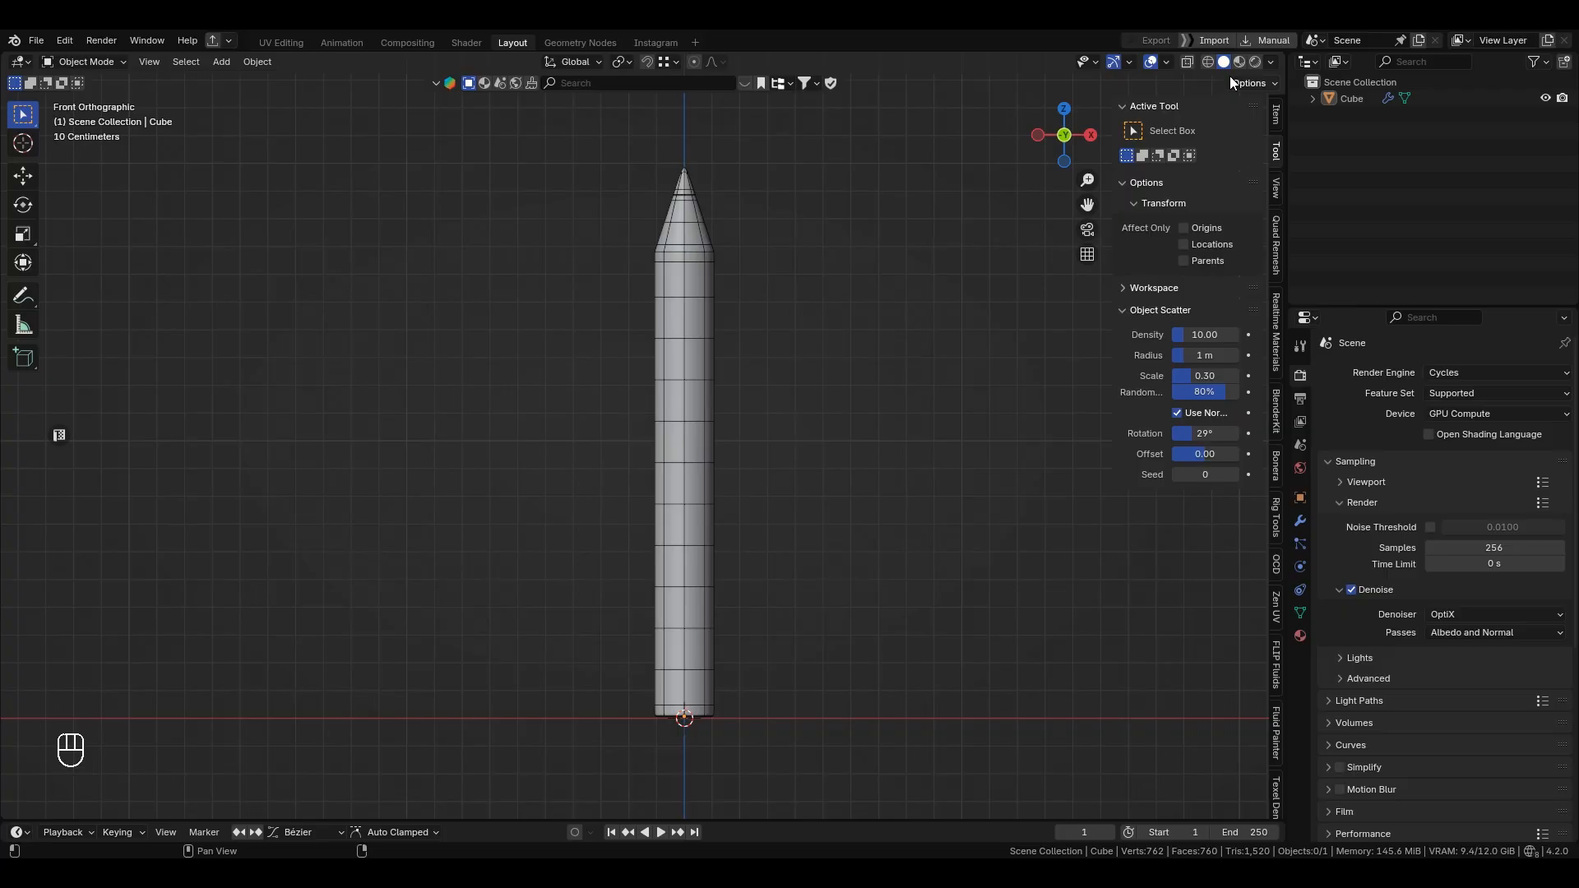
Step: Remove the Mix node from the world background colour and view the pencil in rendered shading
{"action": "left_click", "coordinate": [1300, 468]}
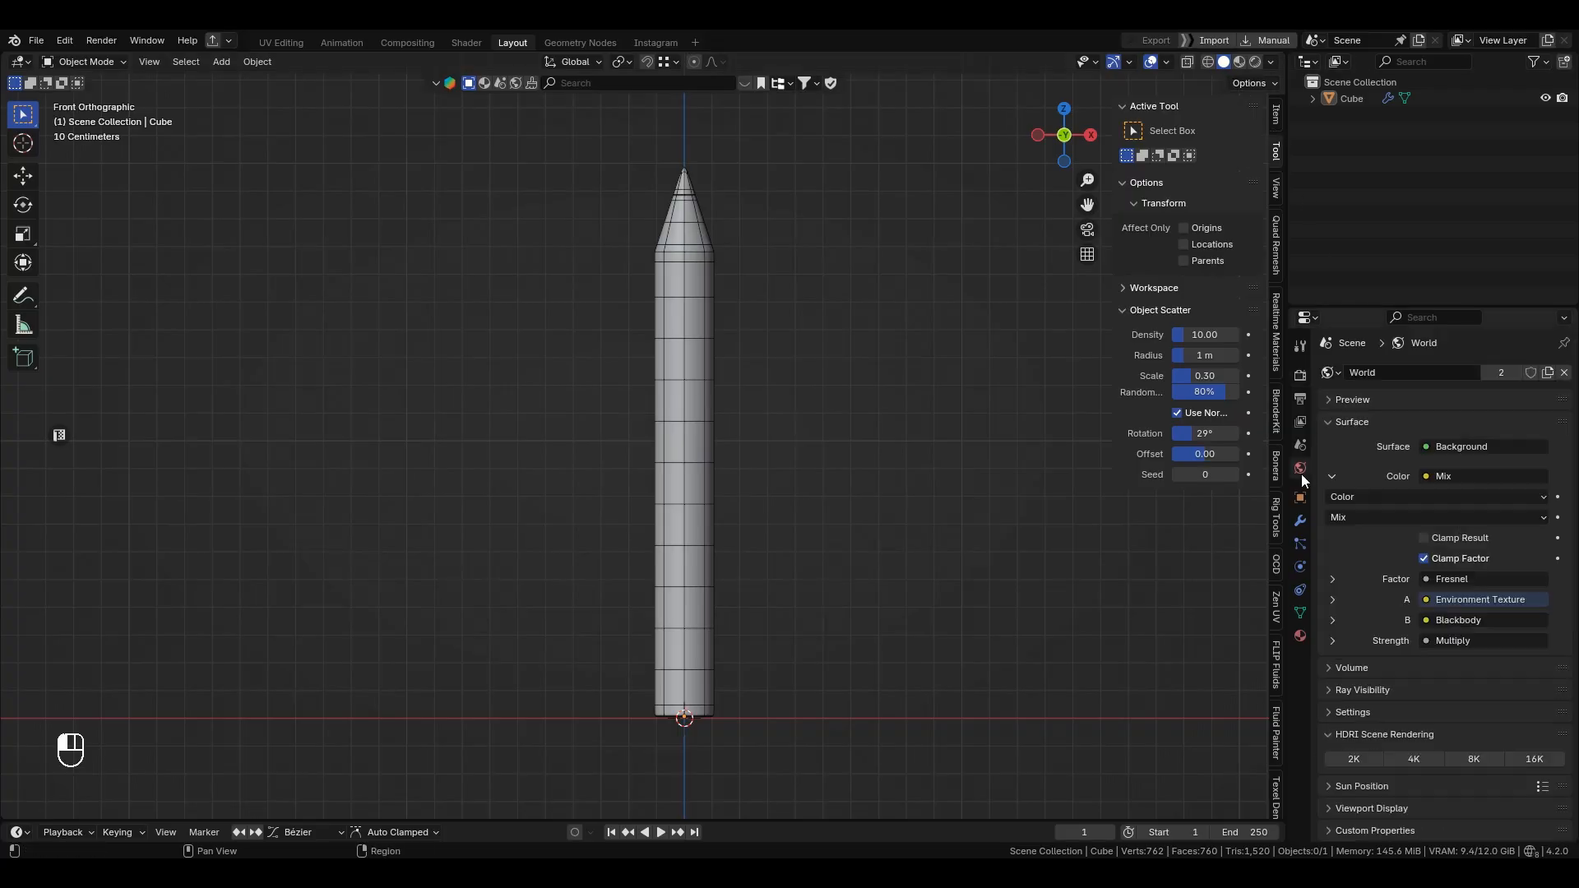
{"action": "left_click", "coordinate": [1425, 477]}
{"action": "left_click", "coordinate": [1531, 511]}
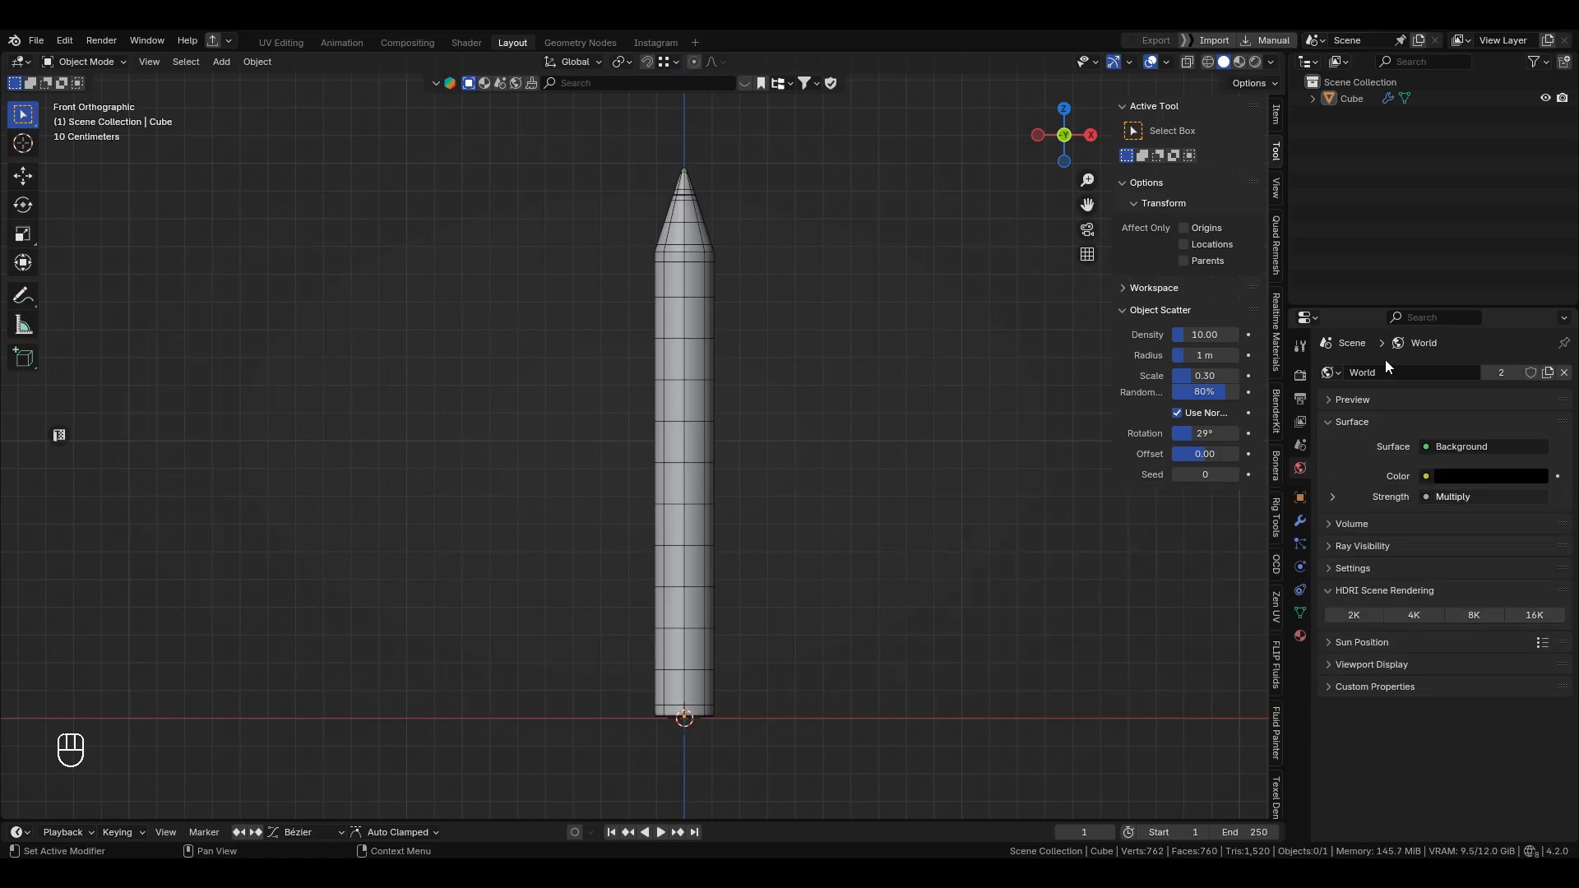
{"action": "left_click", "coordinate": [1255, 62]}
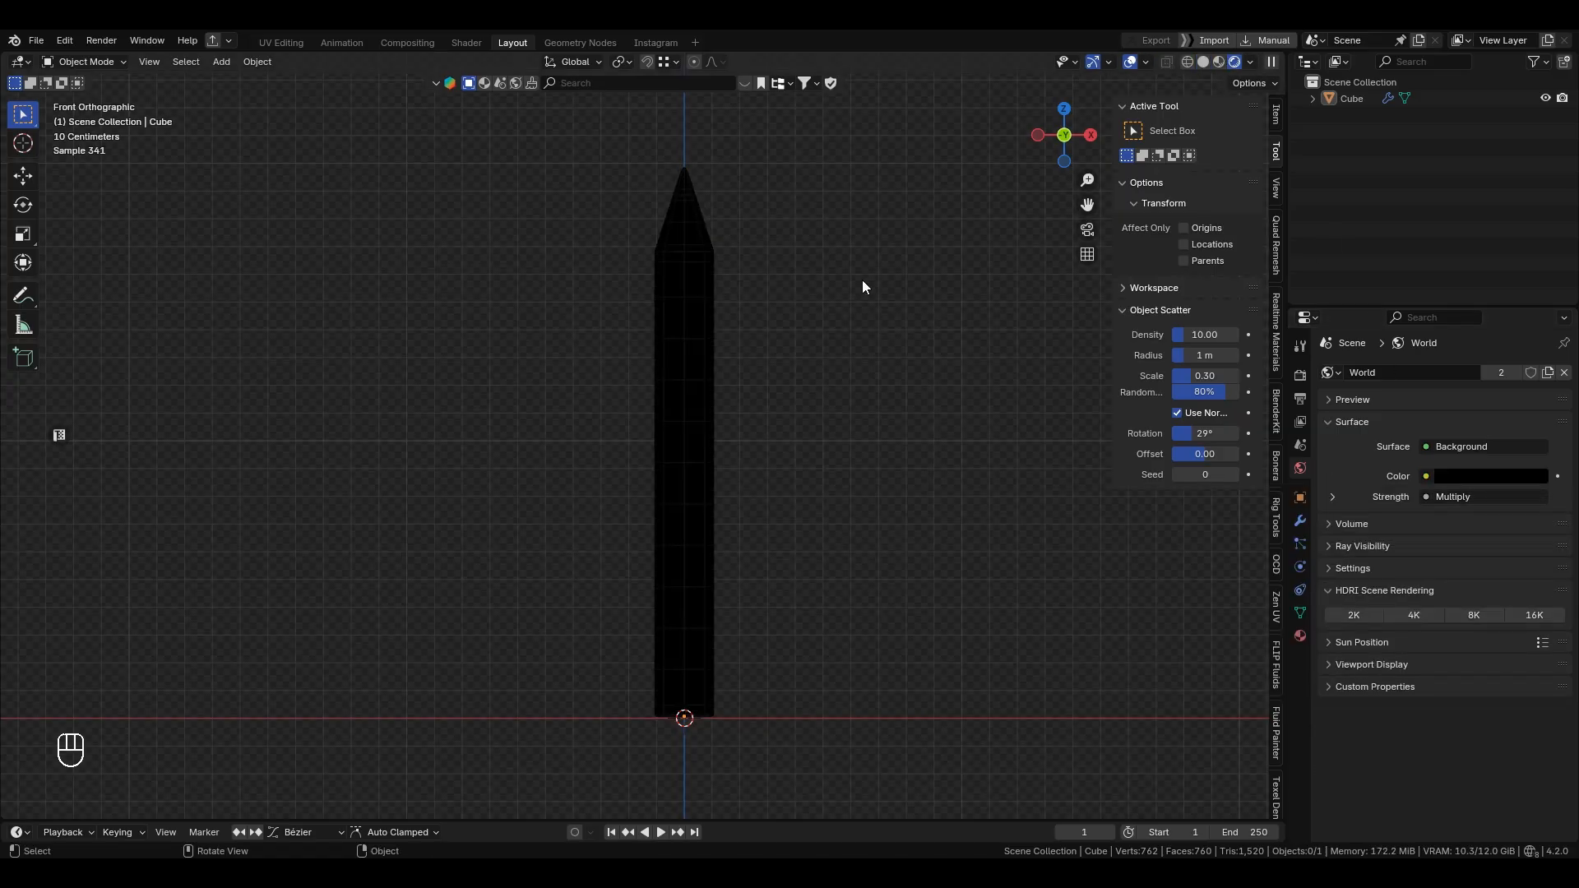
{"action": "middle_click_drag", "start_coordinate": [812, 265], "coordinate": [822, 286], "text": "shift"}
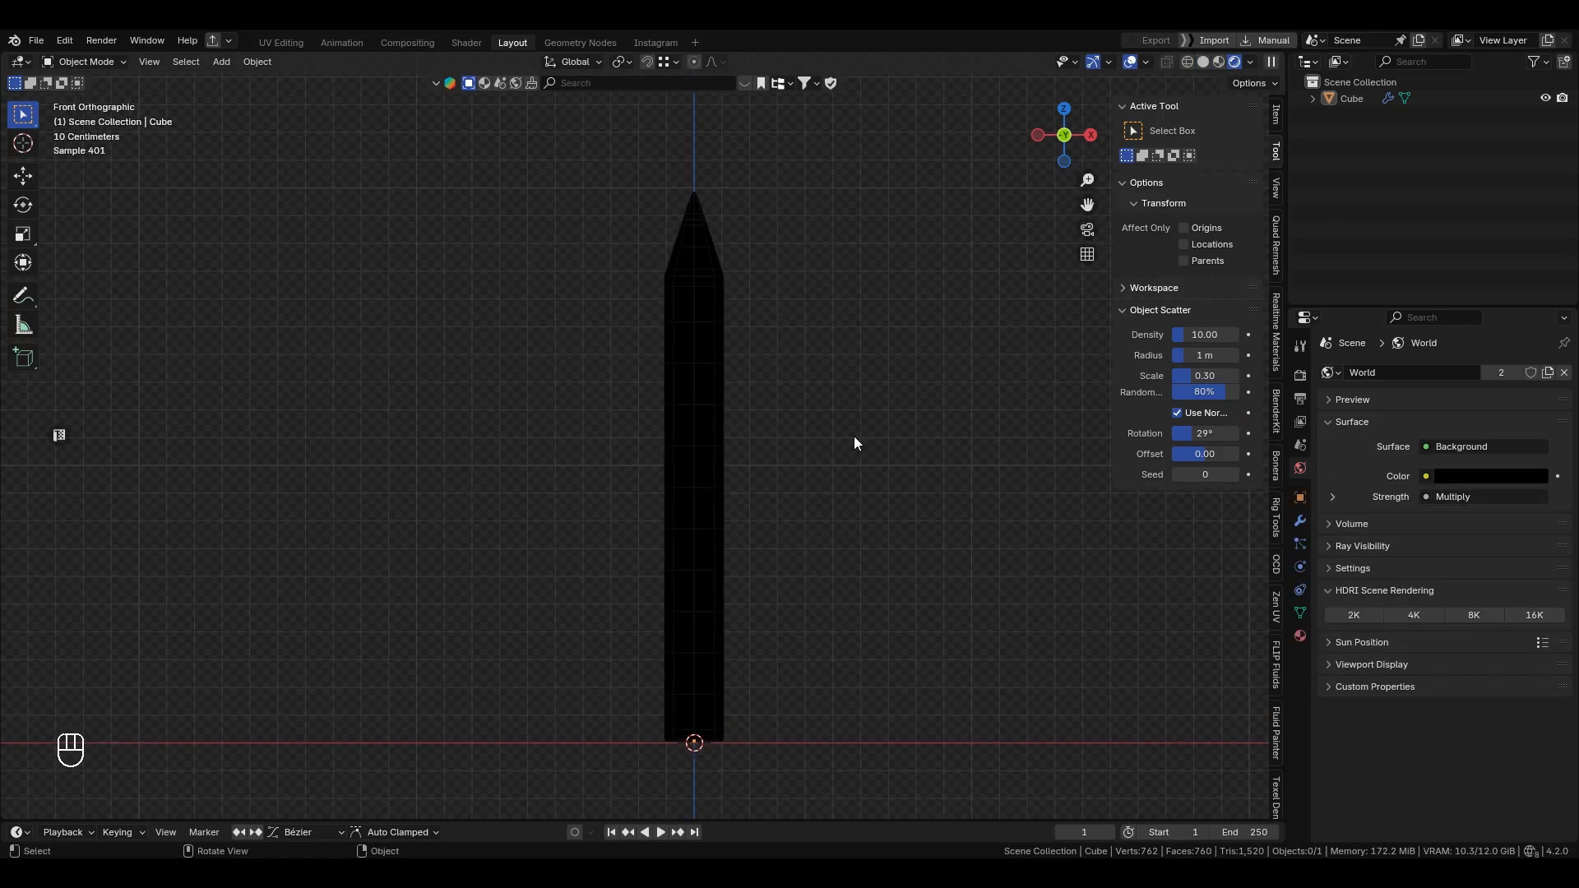
Step: Try a grey world background colour with value 0.219, and return it to black
{"action": "left_click", "coordinate": [1487, 477]}
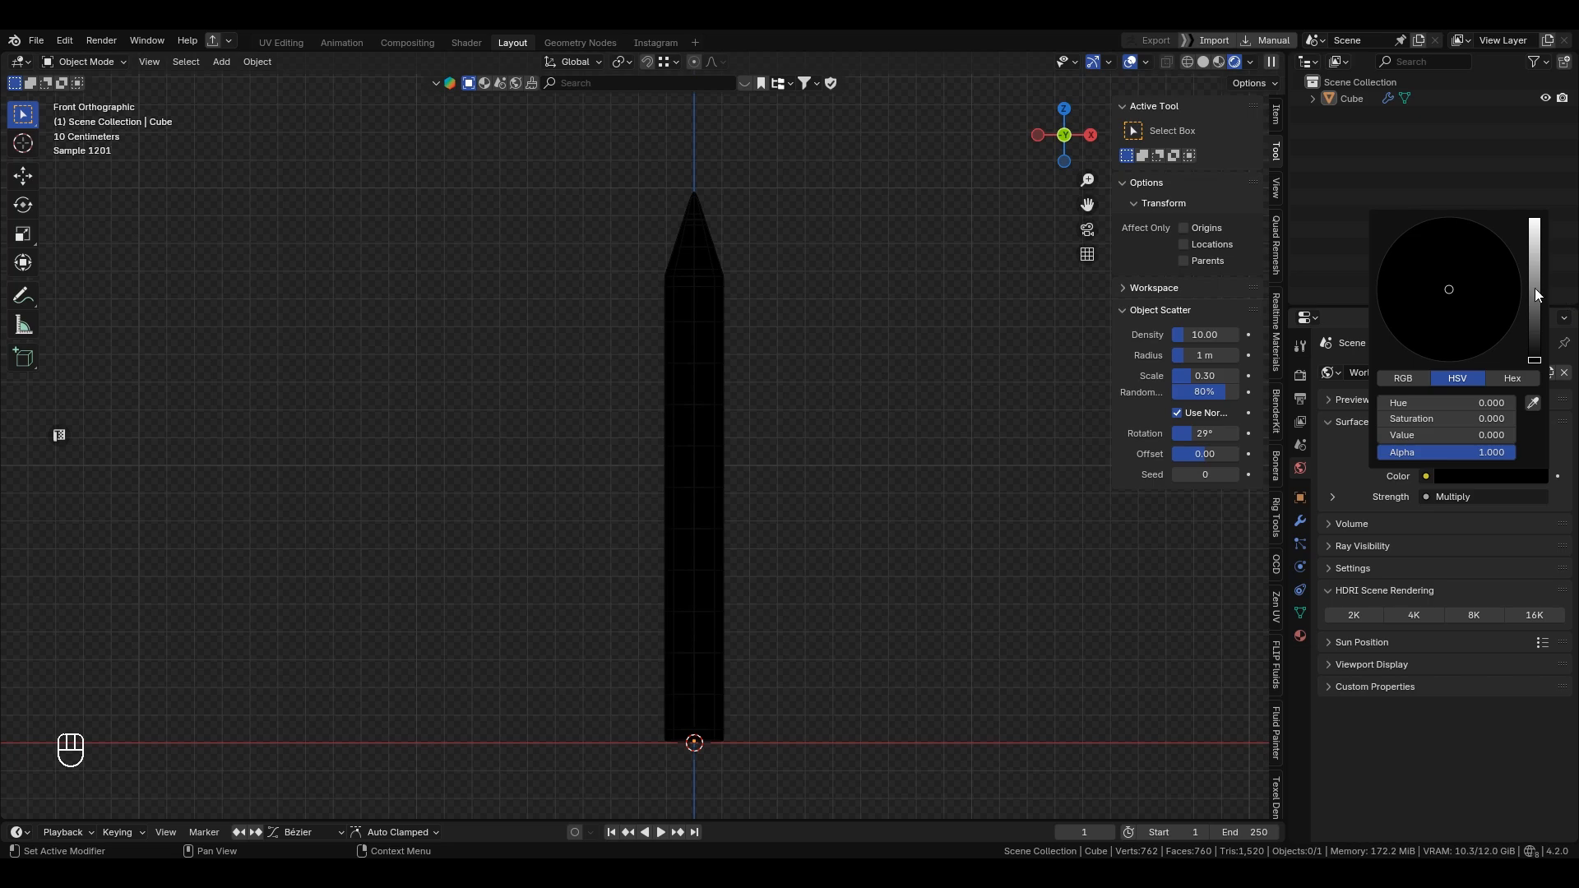
{"action": "left_click", "coordinate": [1536, 289]}
{"action": "left_click", "coordinate": [1540, 477]}
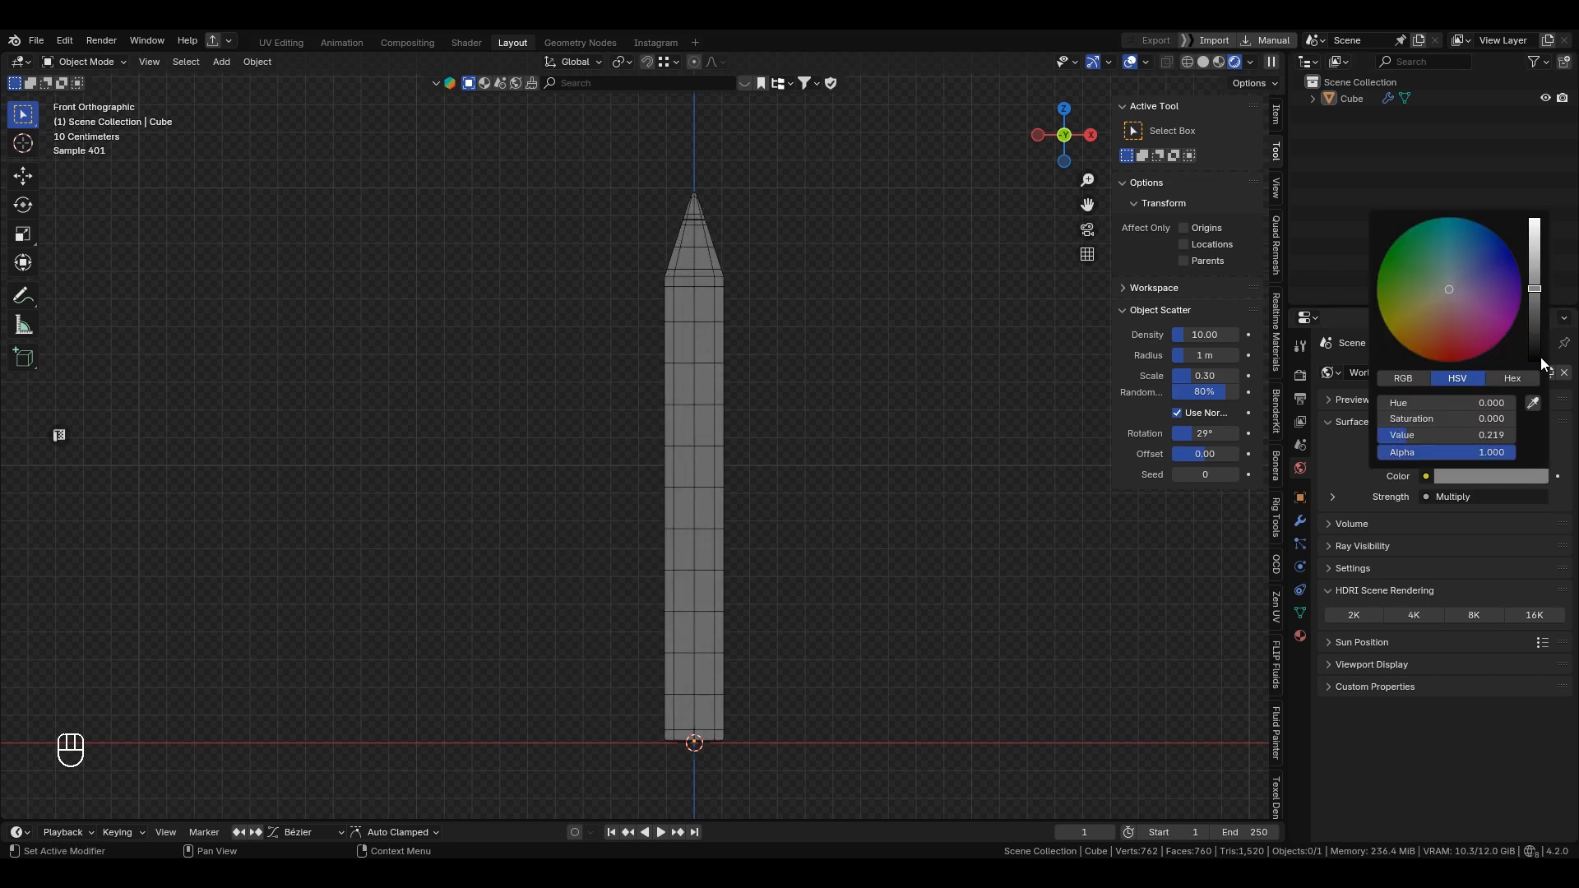
{"action": "left_click", "coordinate": [1541, 356]}
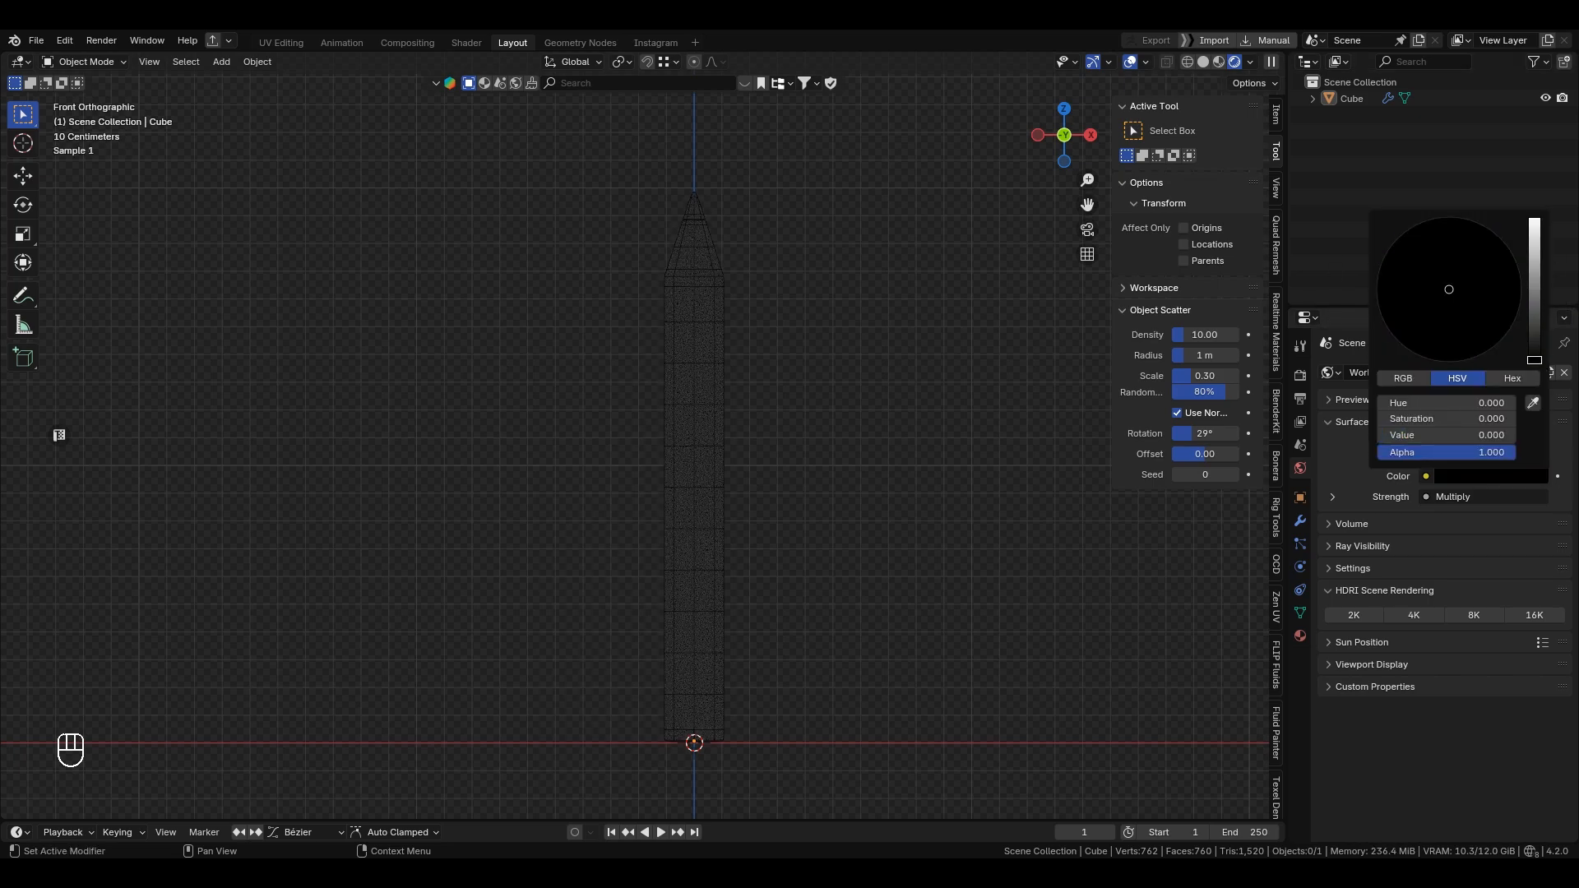
Step: Set the viewport shading to Material Preview, with the render properties shown and the viewport sidebar hidden
{"action": "left_click", "coordinate": [1299, 378]}
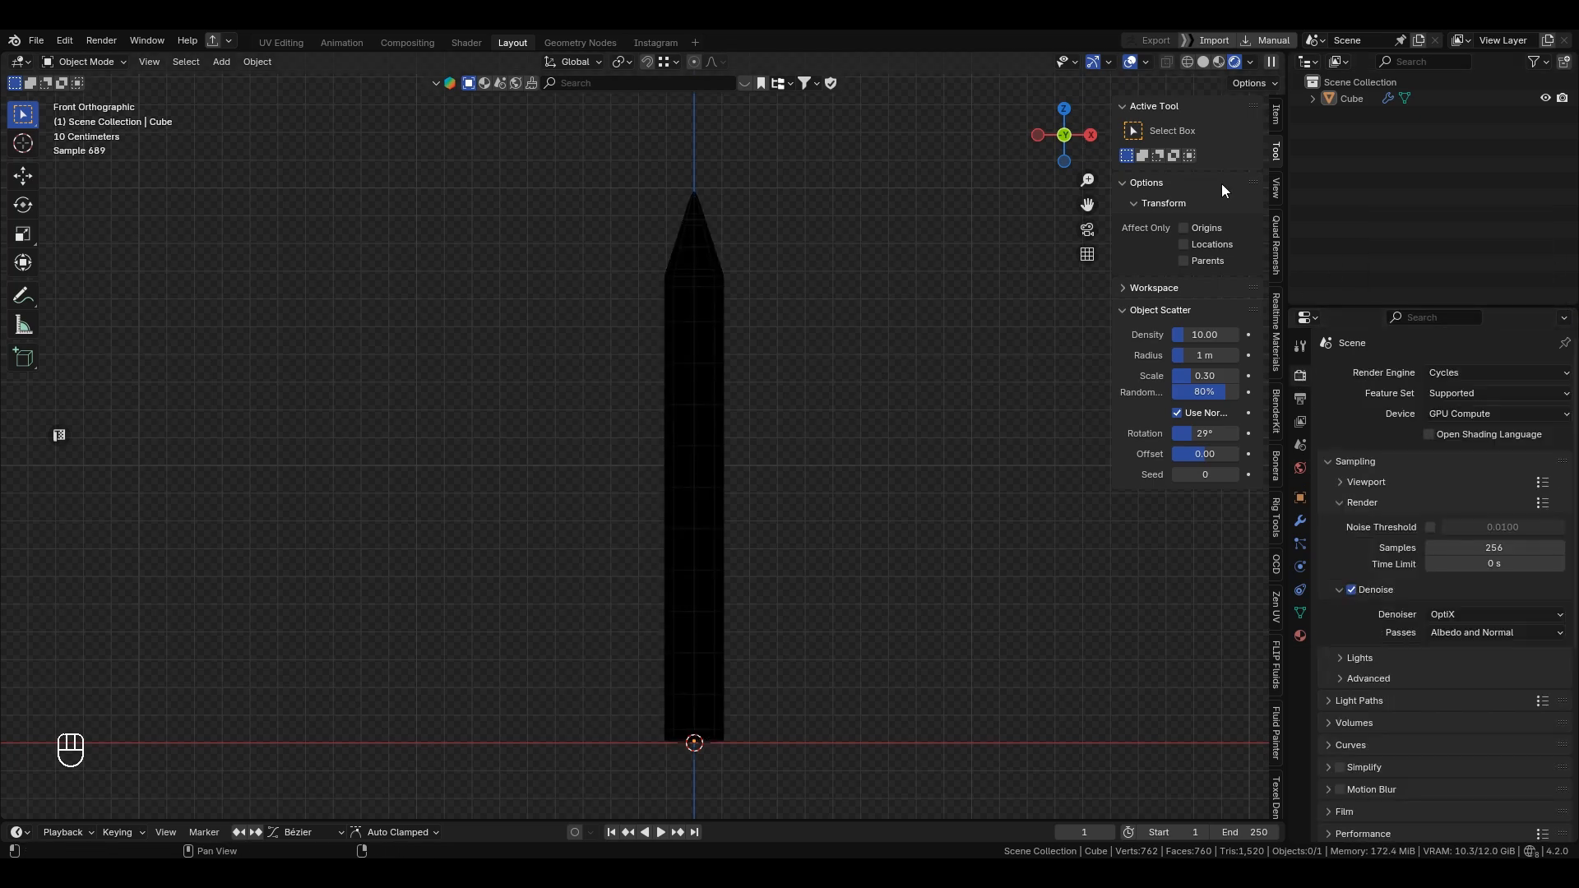
{"action": "left_click", "coordinate": [1203, 63]}
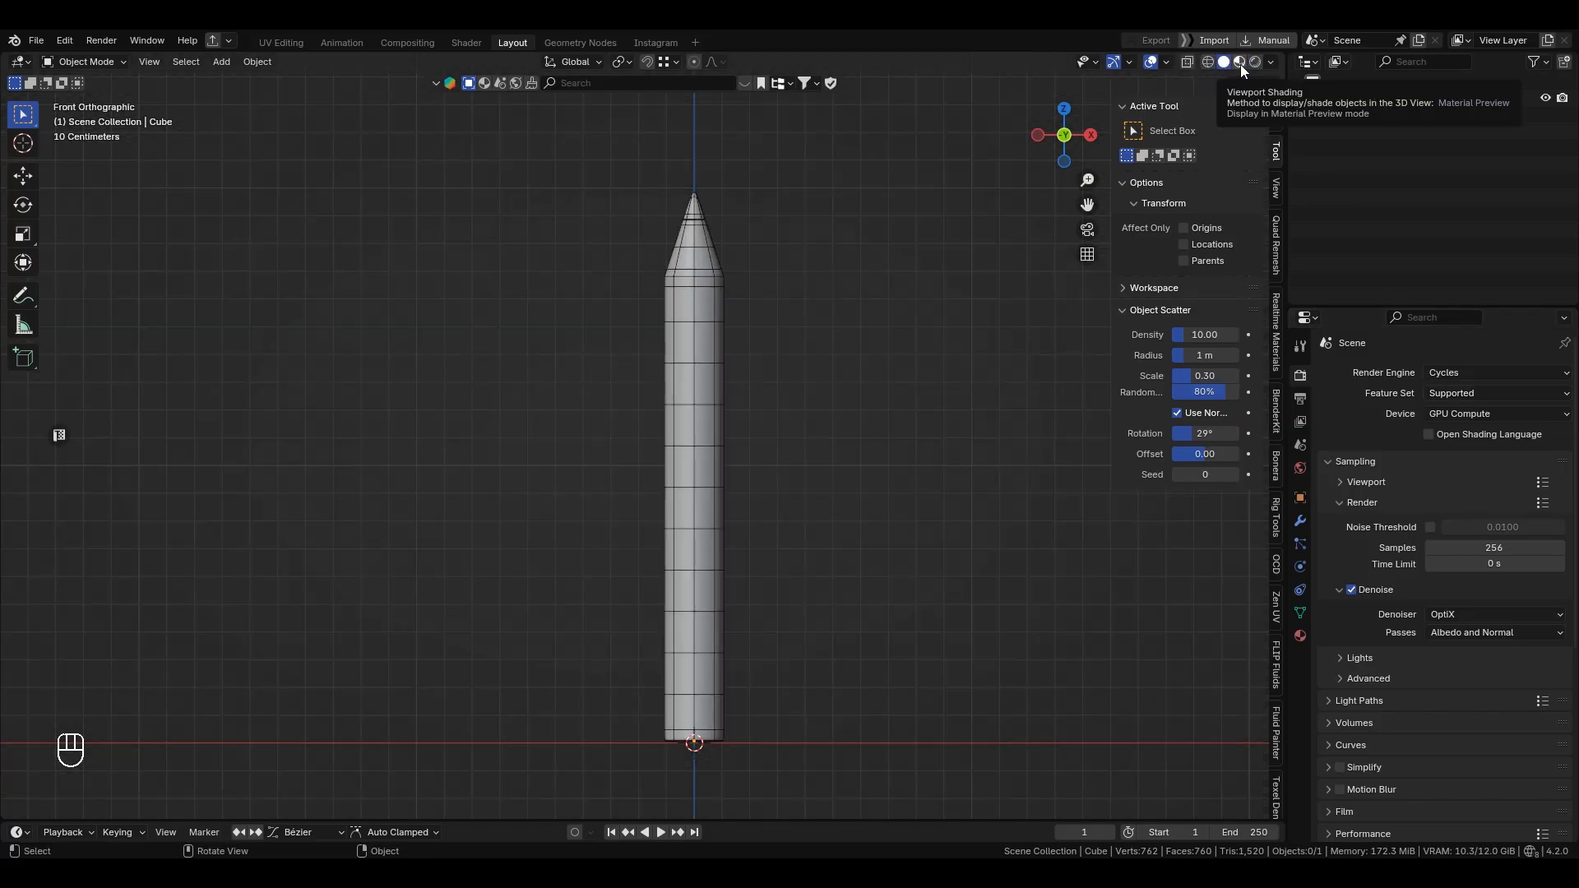
{"action": "left_click", "coordinate": [1241, 64]}
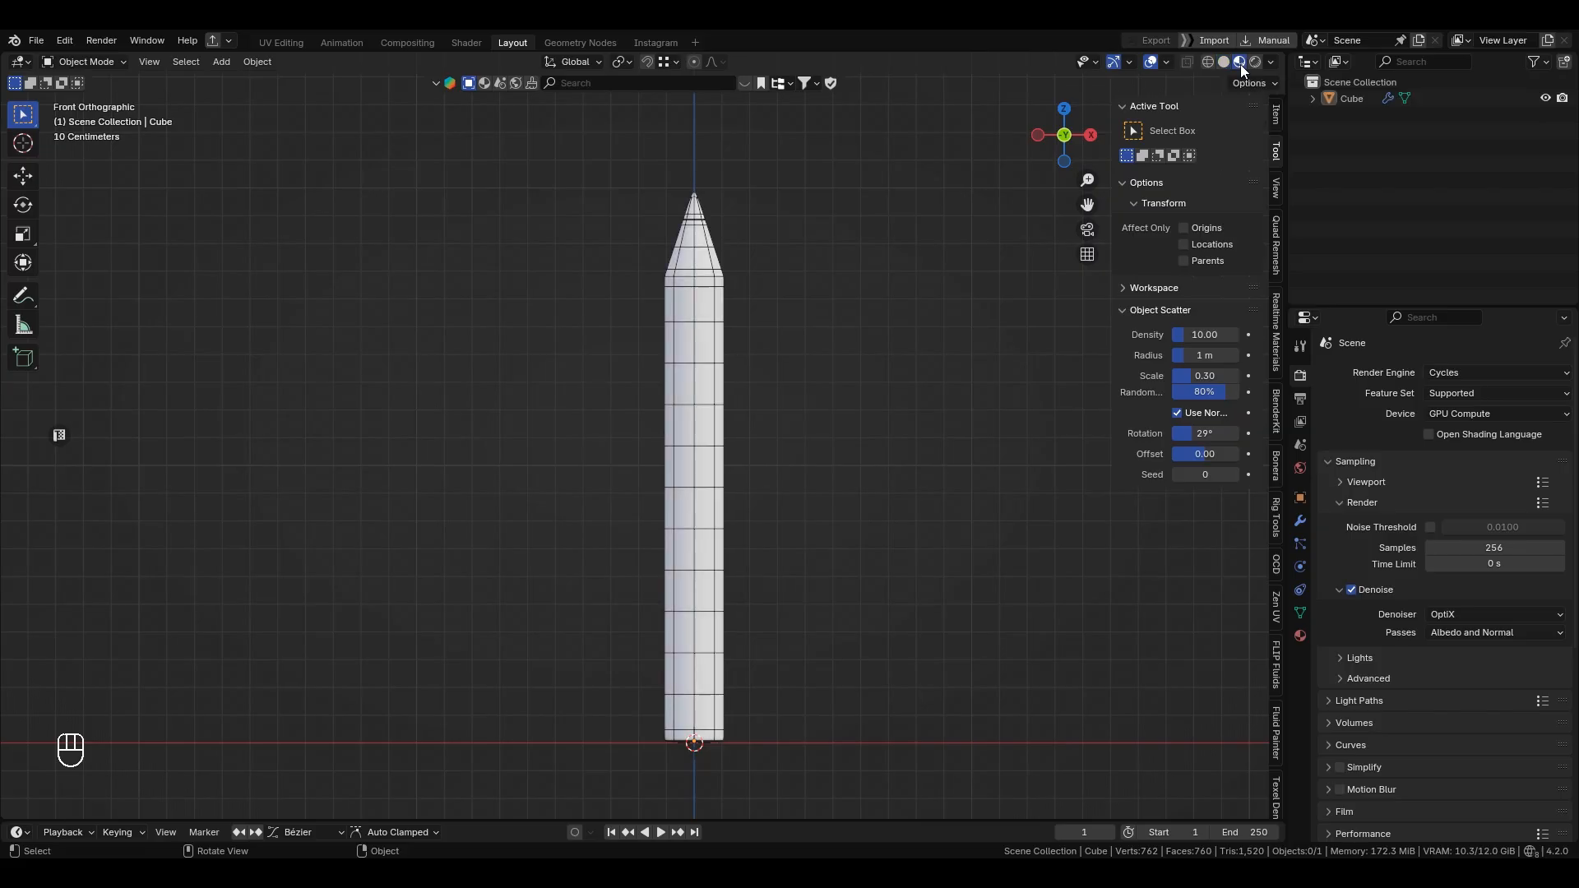
{"action": "key", "text": "n"}
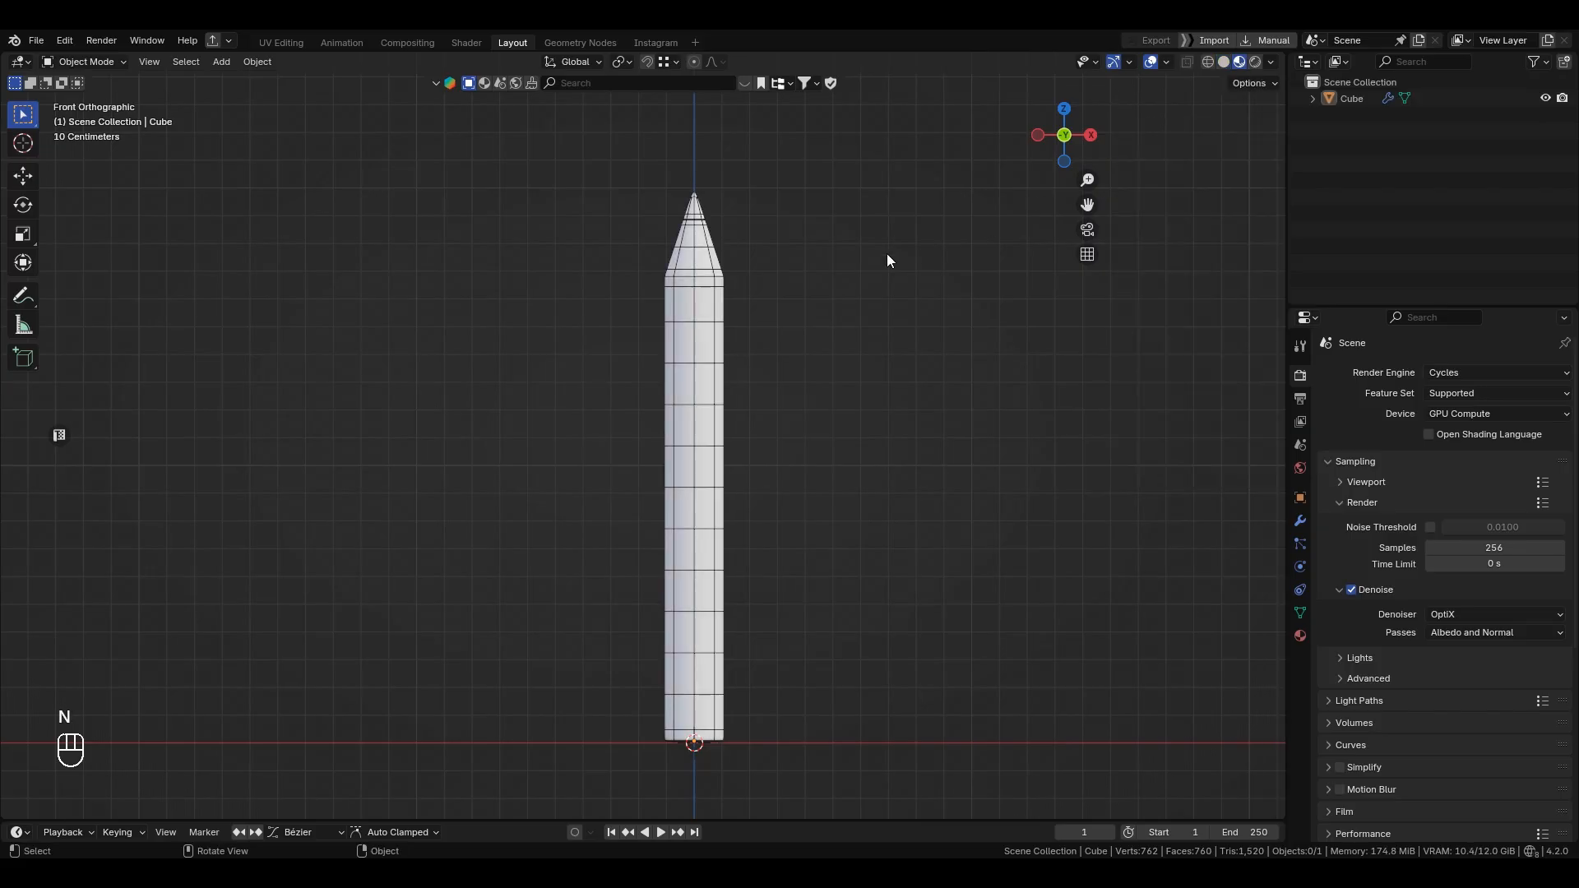
{"action": "left_click_drag", "start_coordinate": [892, 360], "coordinate": [916, 358], "text": "alt+shift"}
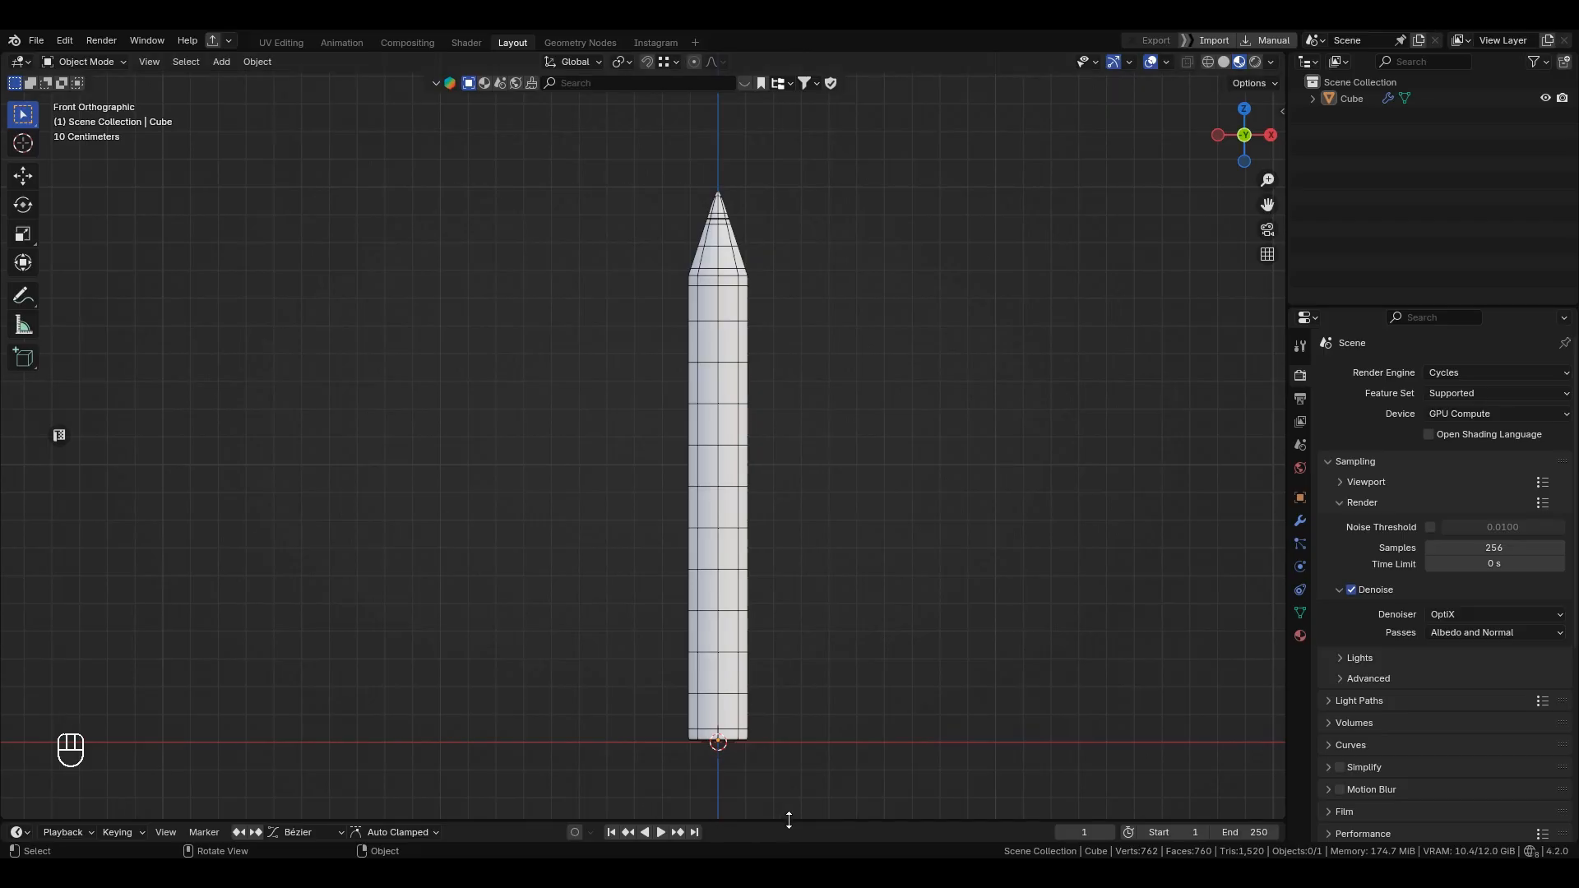
Step: Split the 3D viewport into two side-by-side areas, with the new area narrower than the original
{"action": "mouse_move", "coordinate": [789, 820]}
{"action": "left_mouse_down"}
{"action": "mouse_move", "coordinate": [779, 646]}
{"action": "mouse_move", "coordinate": [802, 462]}
{"action": "mouse_move", "coordinate": [797, 829]}
{"action": "left_mouse_up"}
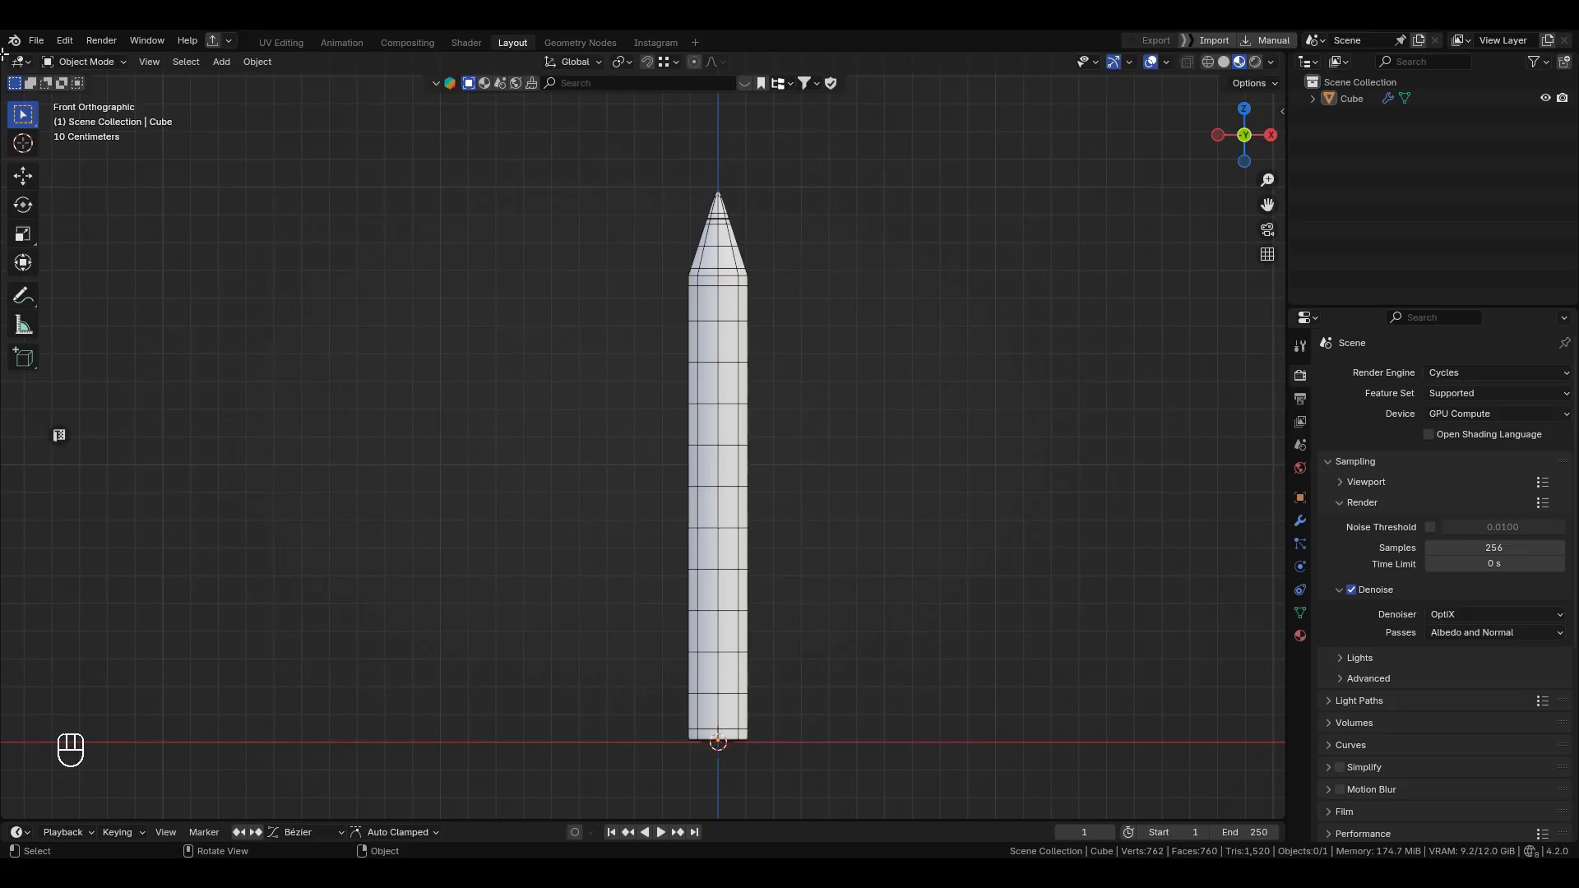
{"action": "left_click_drag", "start_coordinate": [4, 55], "coordinate": [490, 107]}
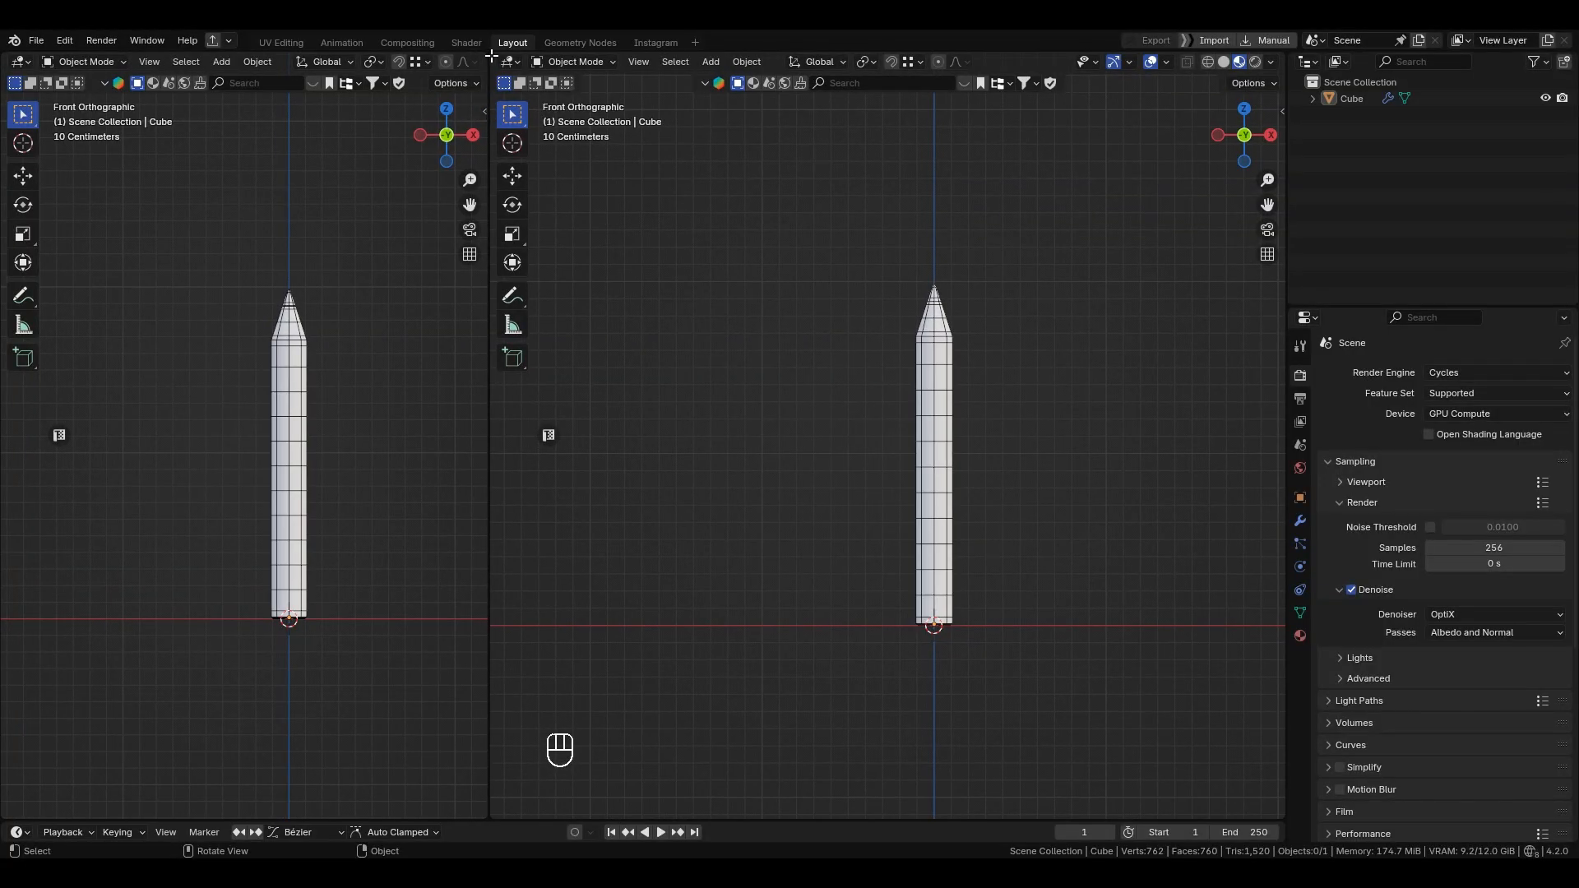
Step: Split the wider viewport horizontally, and join the two resulting areas back into one
{"action": "left_click", "coordinate": [521, 512]}
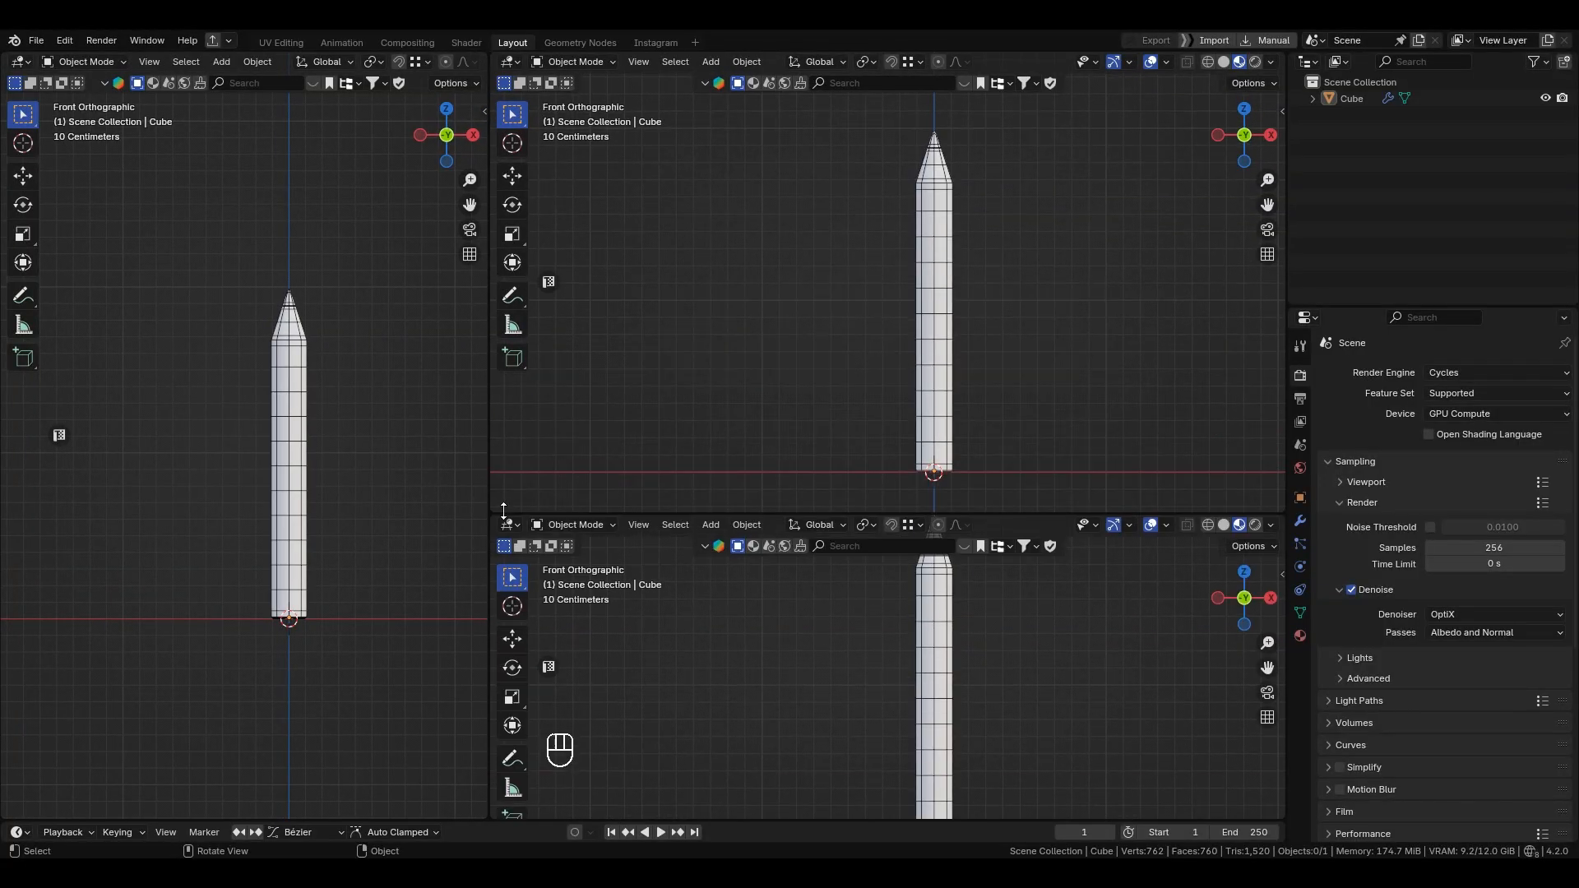
{"action": "right_click", "coordinate": [557, 512]}
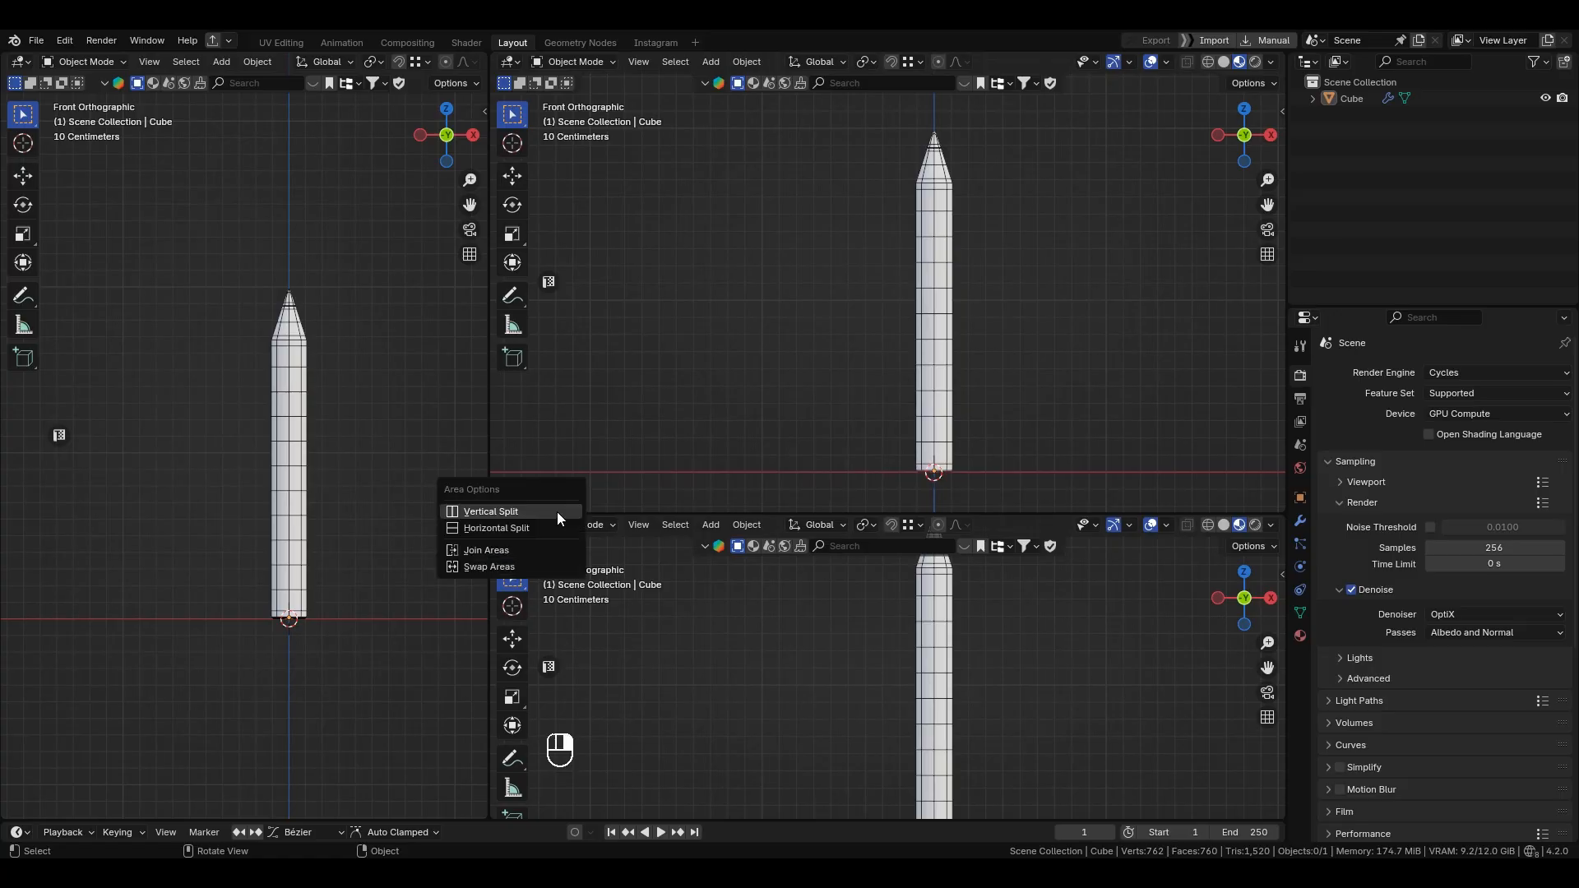
{"action": "left_click", "coordinate": [507, 550]}
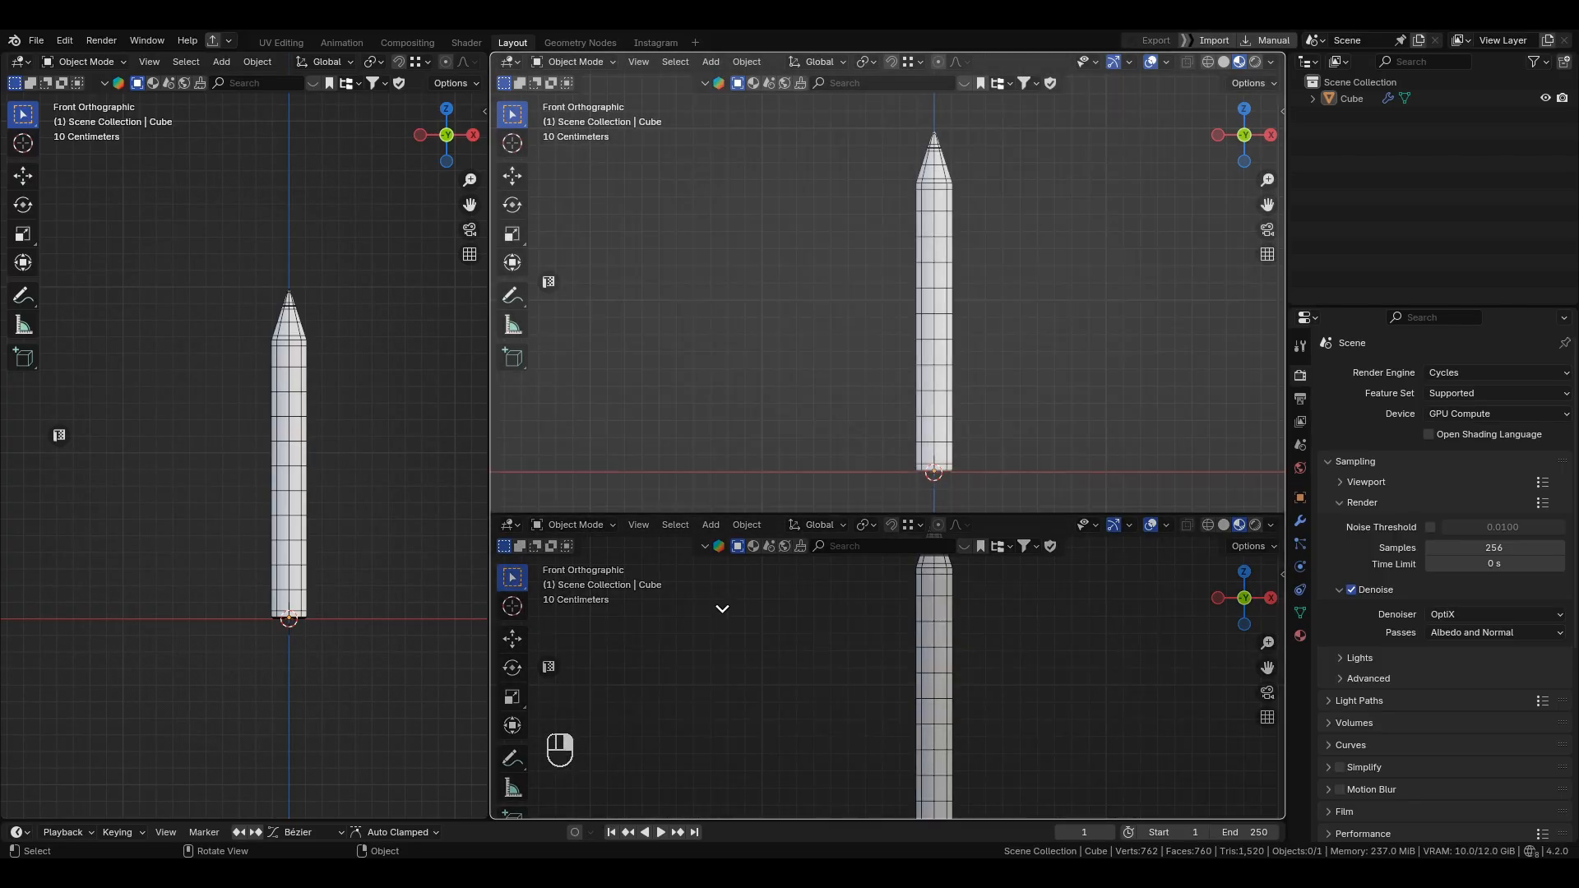
{"action": "left_click", "coordinate": [722, 609]}
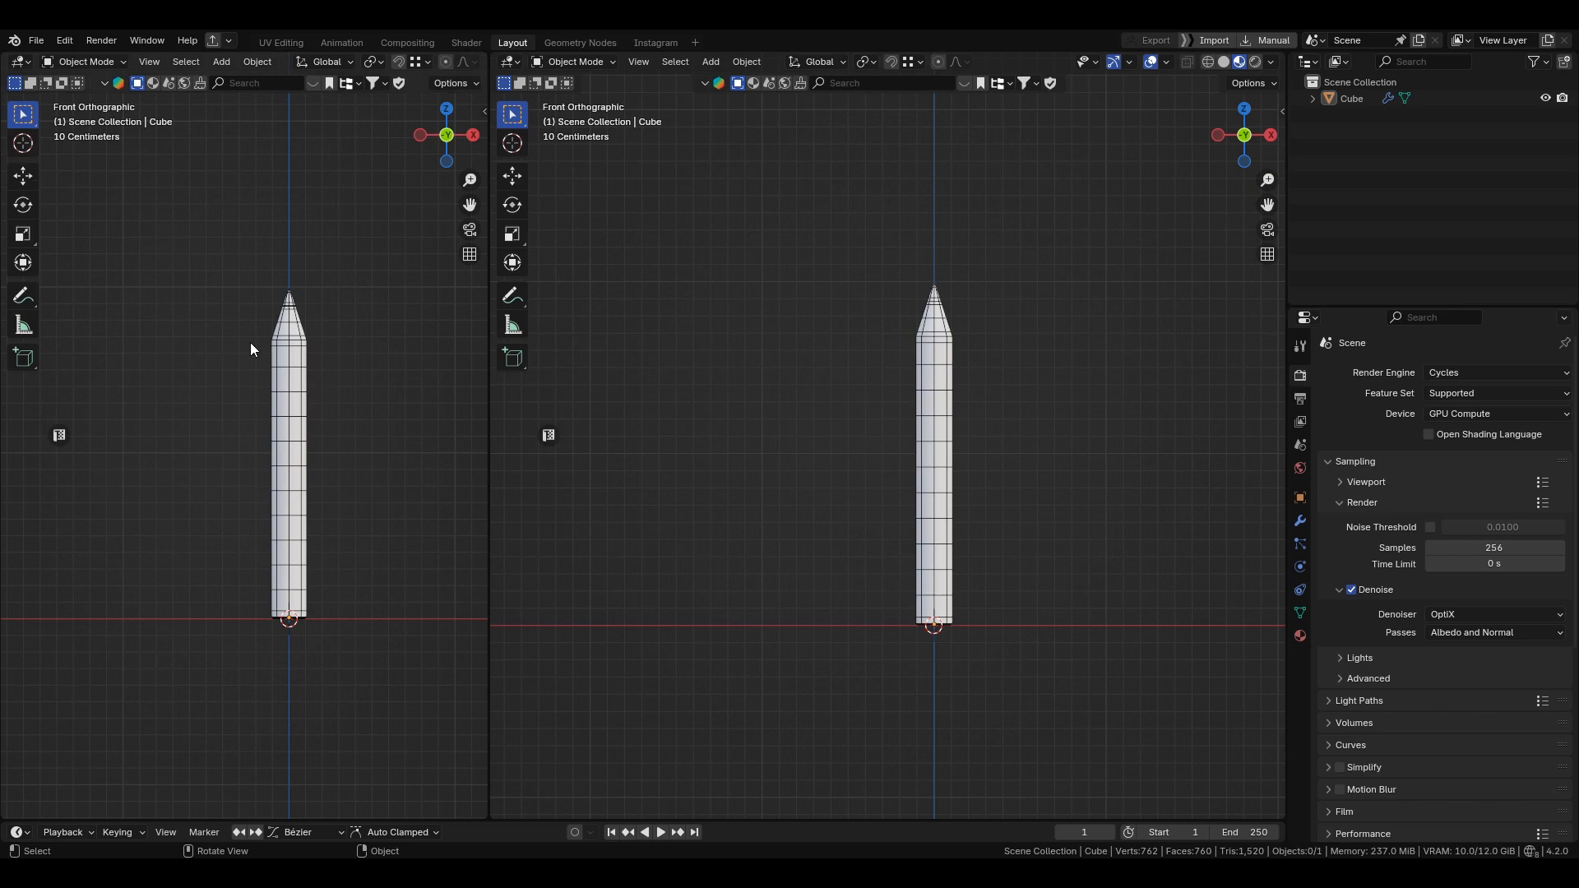
Step: Turn the narrower viewport into a Shader Editor and set its shader type to Object
{"action": "left_click", "coordinate": [18, 63]}
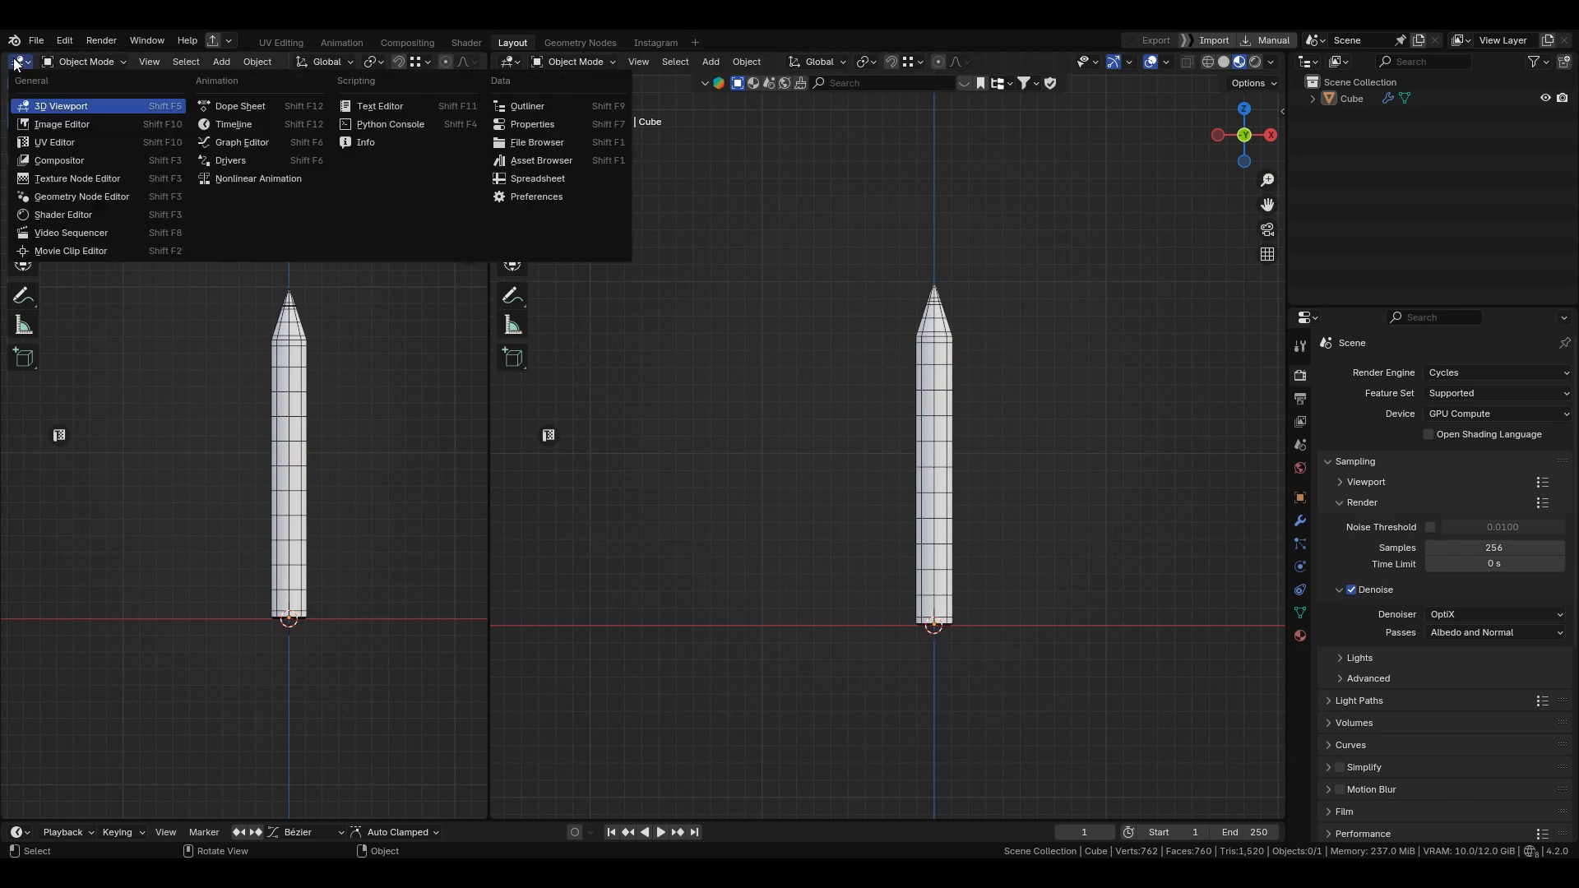
{"action": "left_click", "coordinate": [44, 219]}
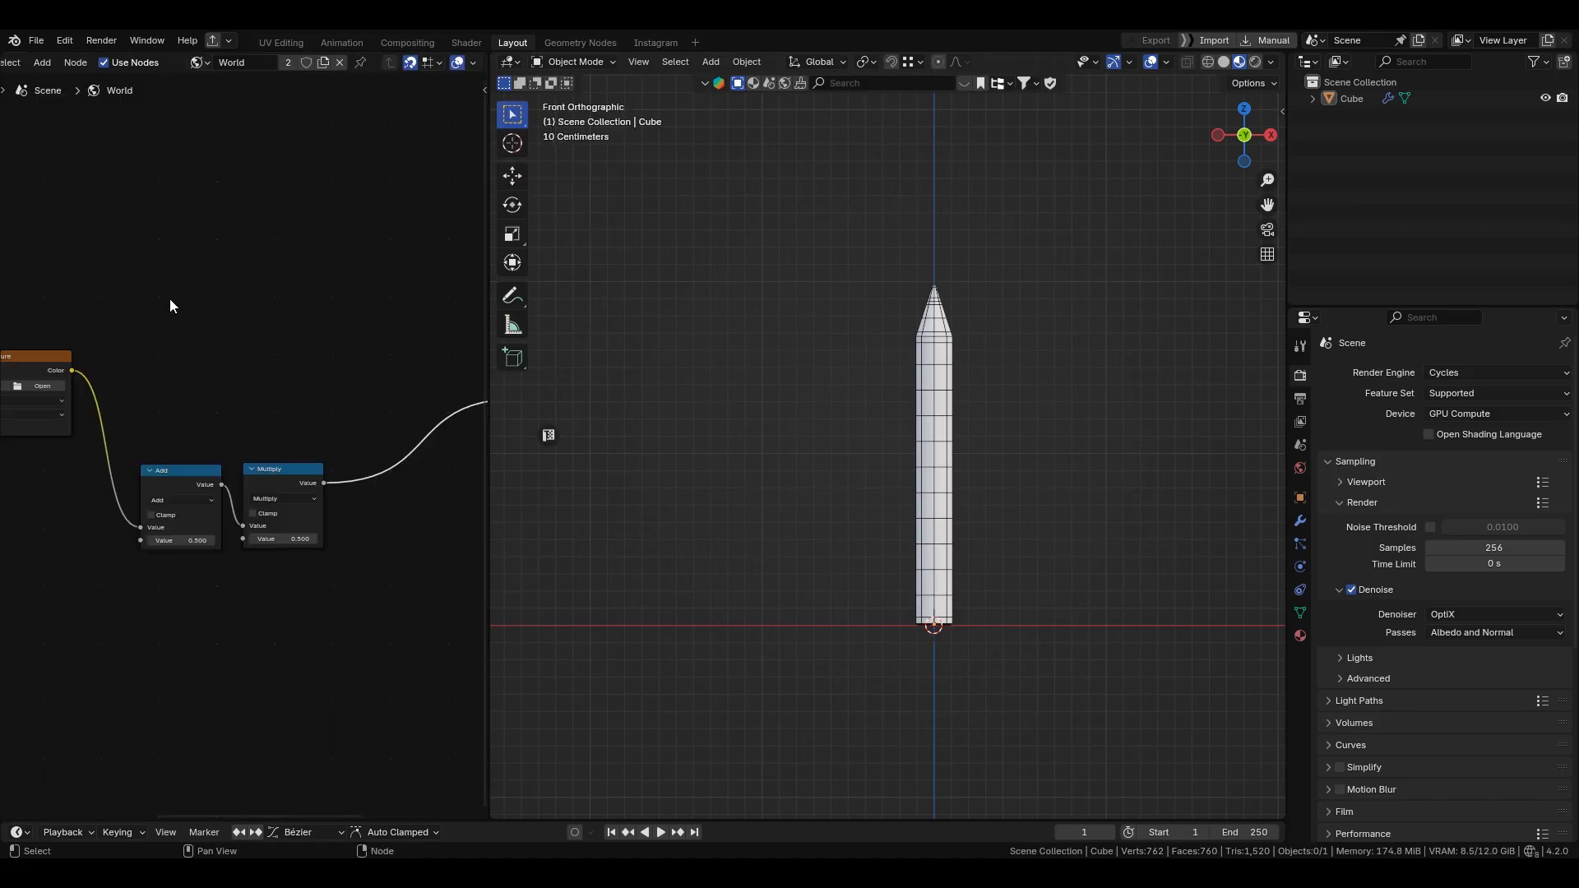
{"action": "scroll", "coordinate": [313, 269], "scroll_direction": "down", "scroll_amount": 3}
{"action": "middle_click_drag", "start_coordinate": [303, 272], "coordinate": [122, 419]}
{"action": "scroll", "coordinate": [254, 413], "scroll_direction": "up", "scroll_amount": 5}
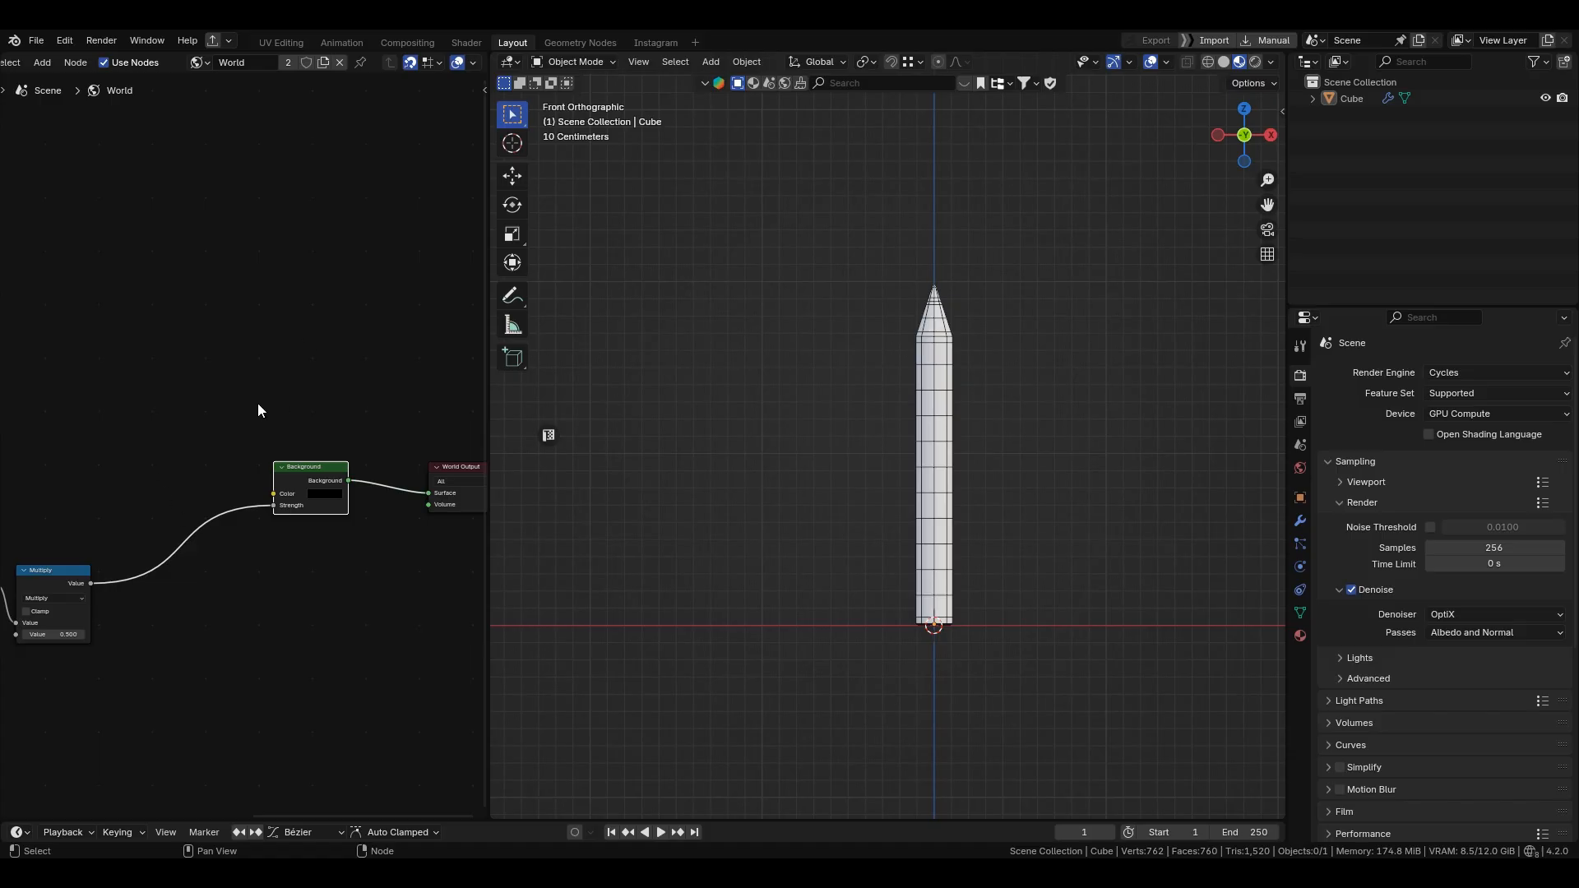
{"action": "middle_click_drag", "start_coordinate": [348, 424], "coordinate": [312, 405]}
{"action": "scroll", "coordinate": [313, 405], "scroll_direction": "up", "scroll_amount": 1}
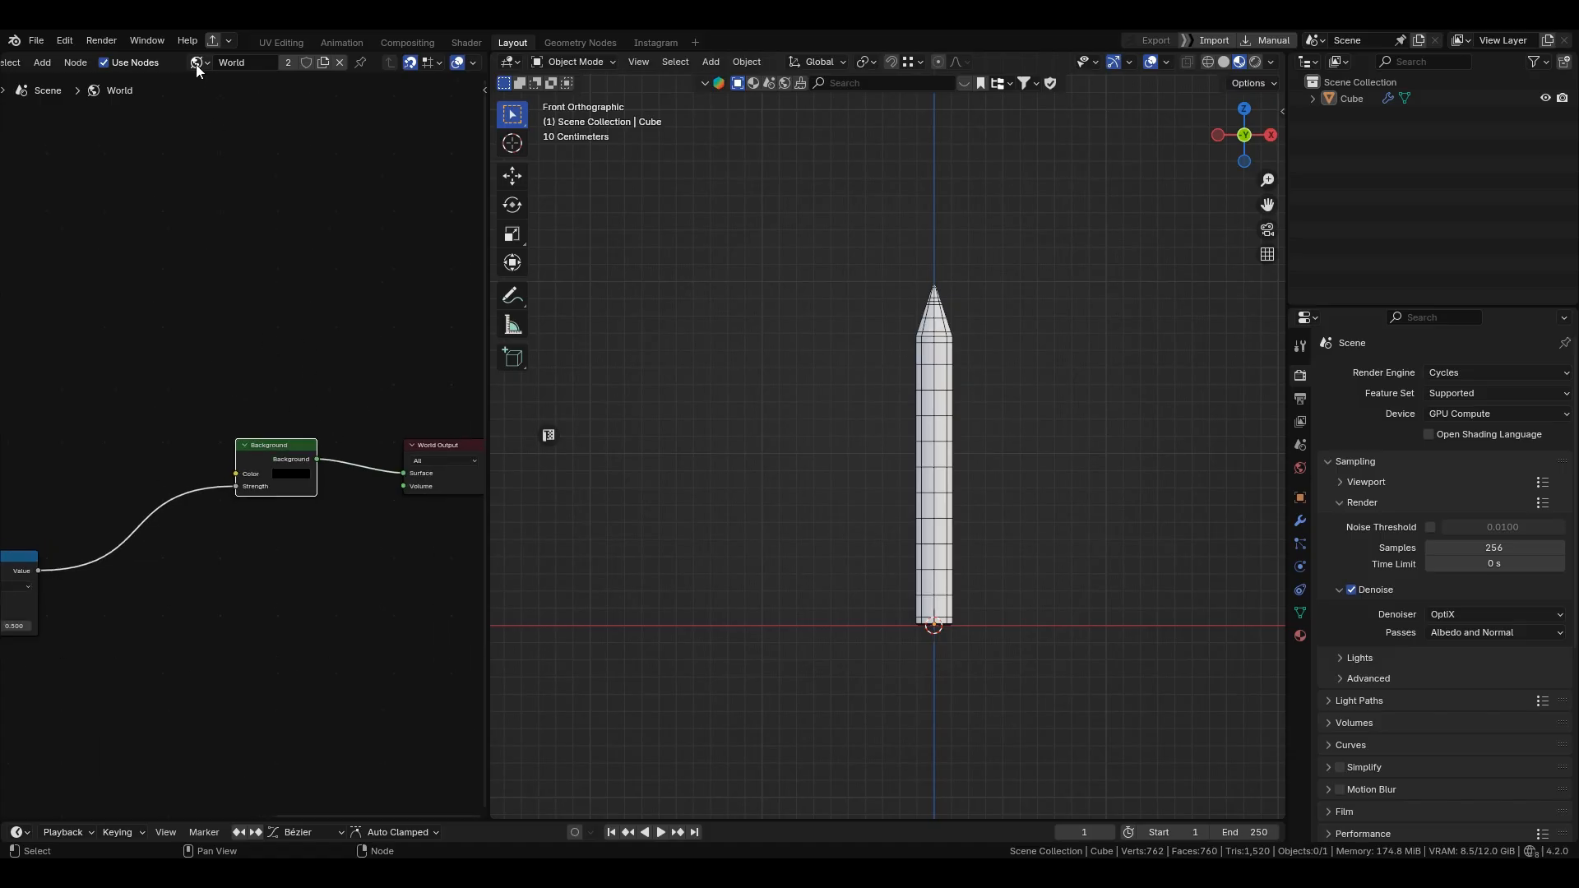
{"action": "scroll", "coordinate": [130, 61], "scroll_direction": "up", "scroll_amount": 5}
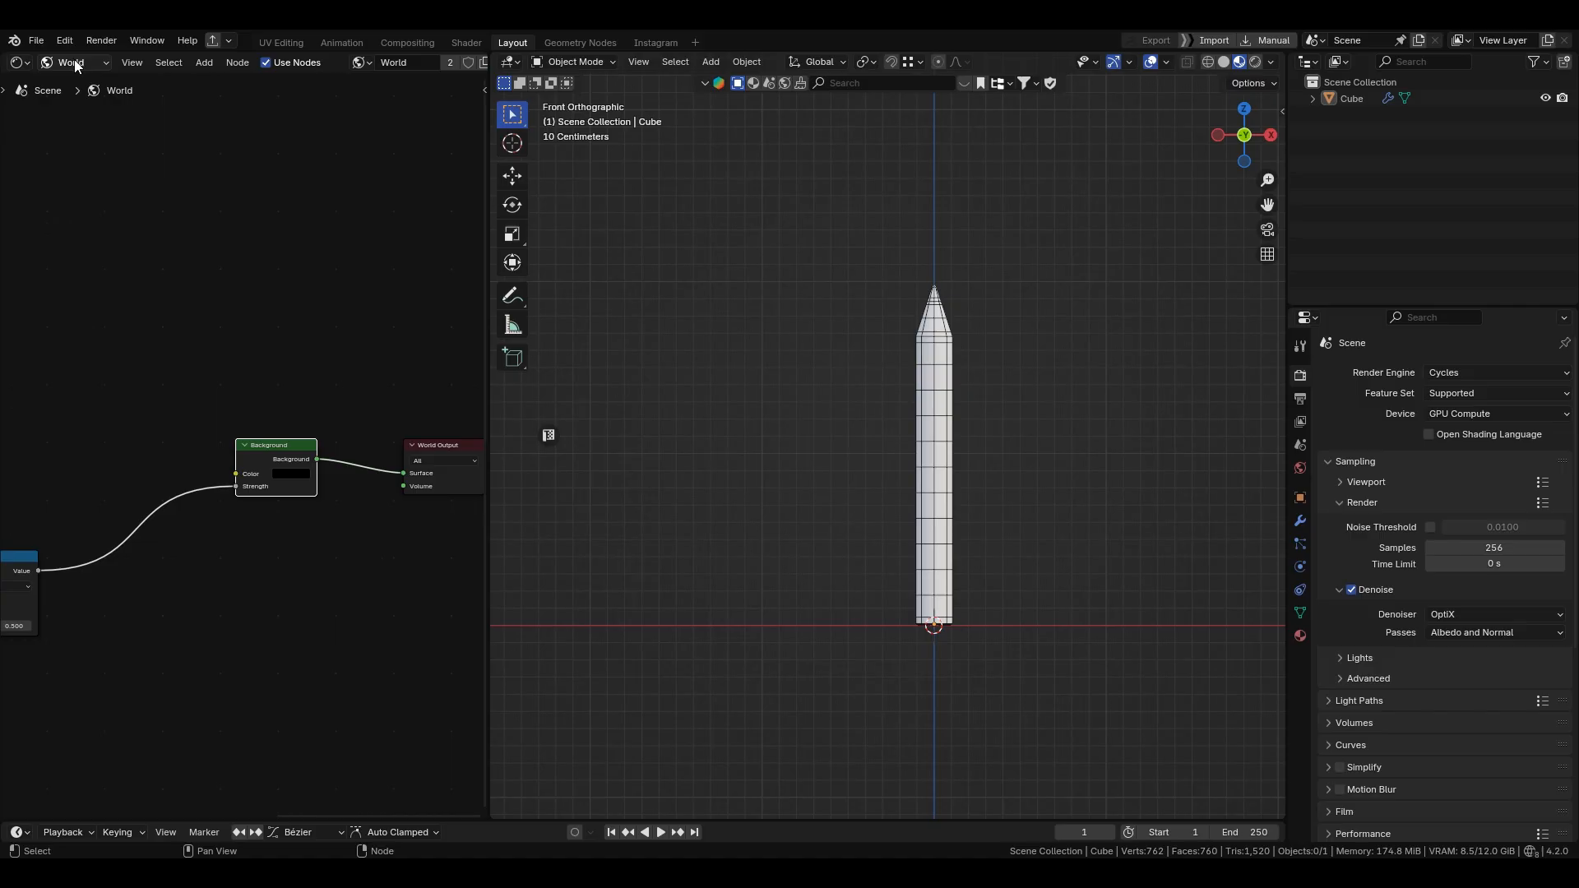
{"action": "left_click", "coordinate": [79, 63]}
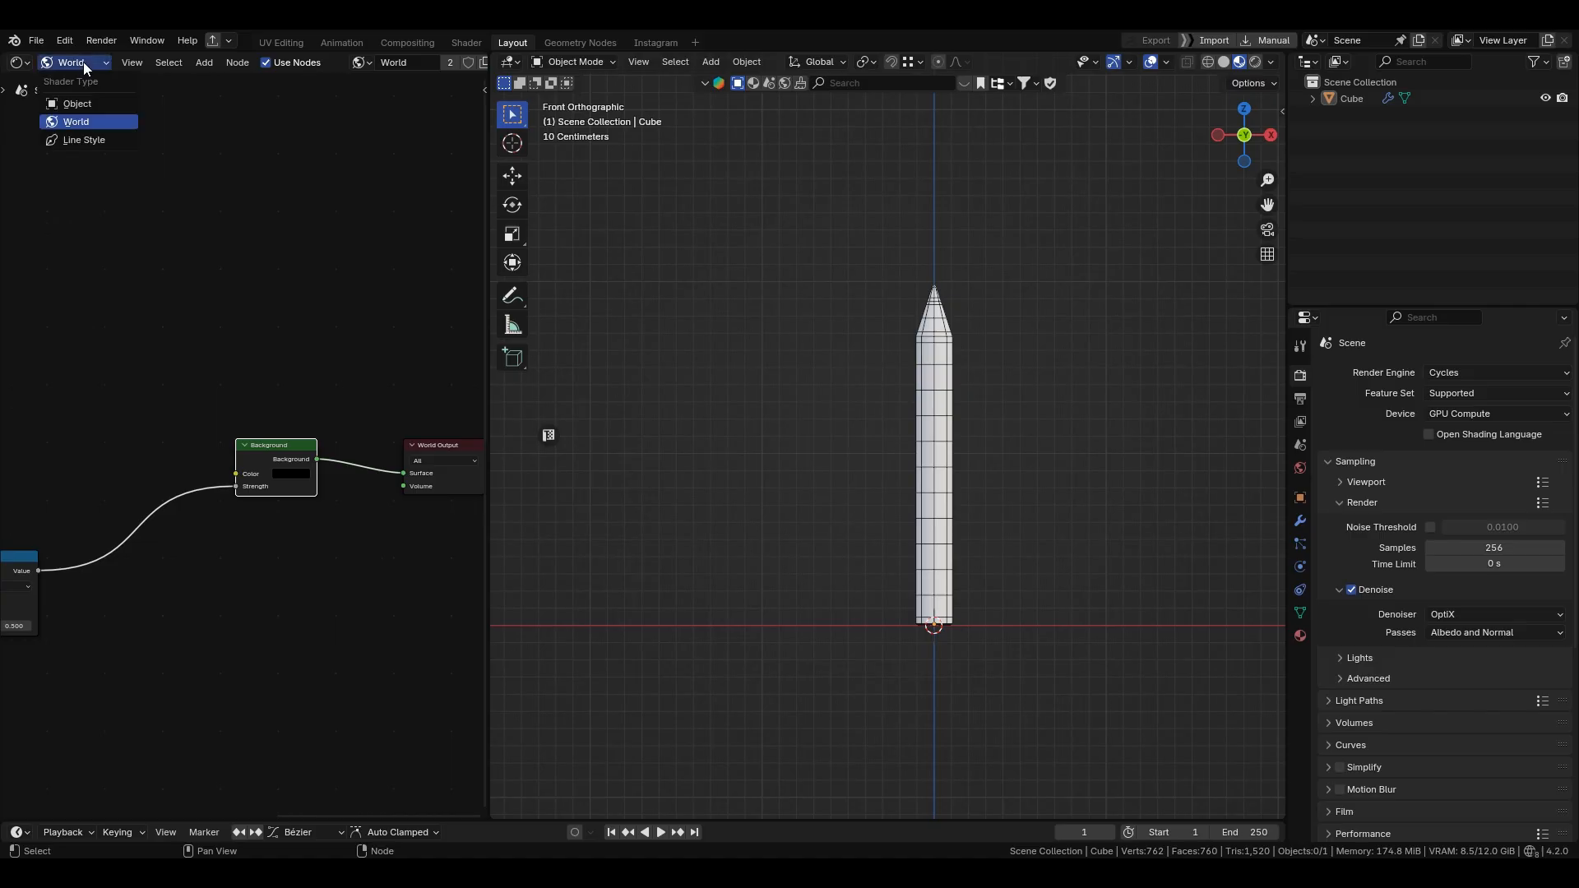
{"action": "left_click", "coordinate": [72, 103]}
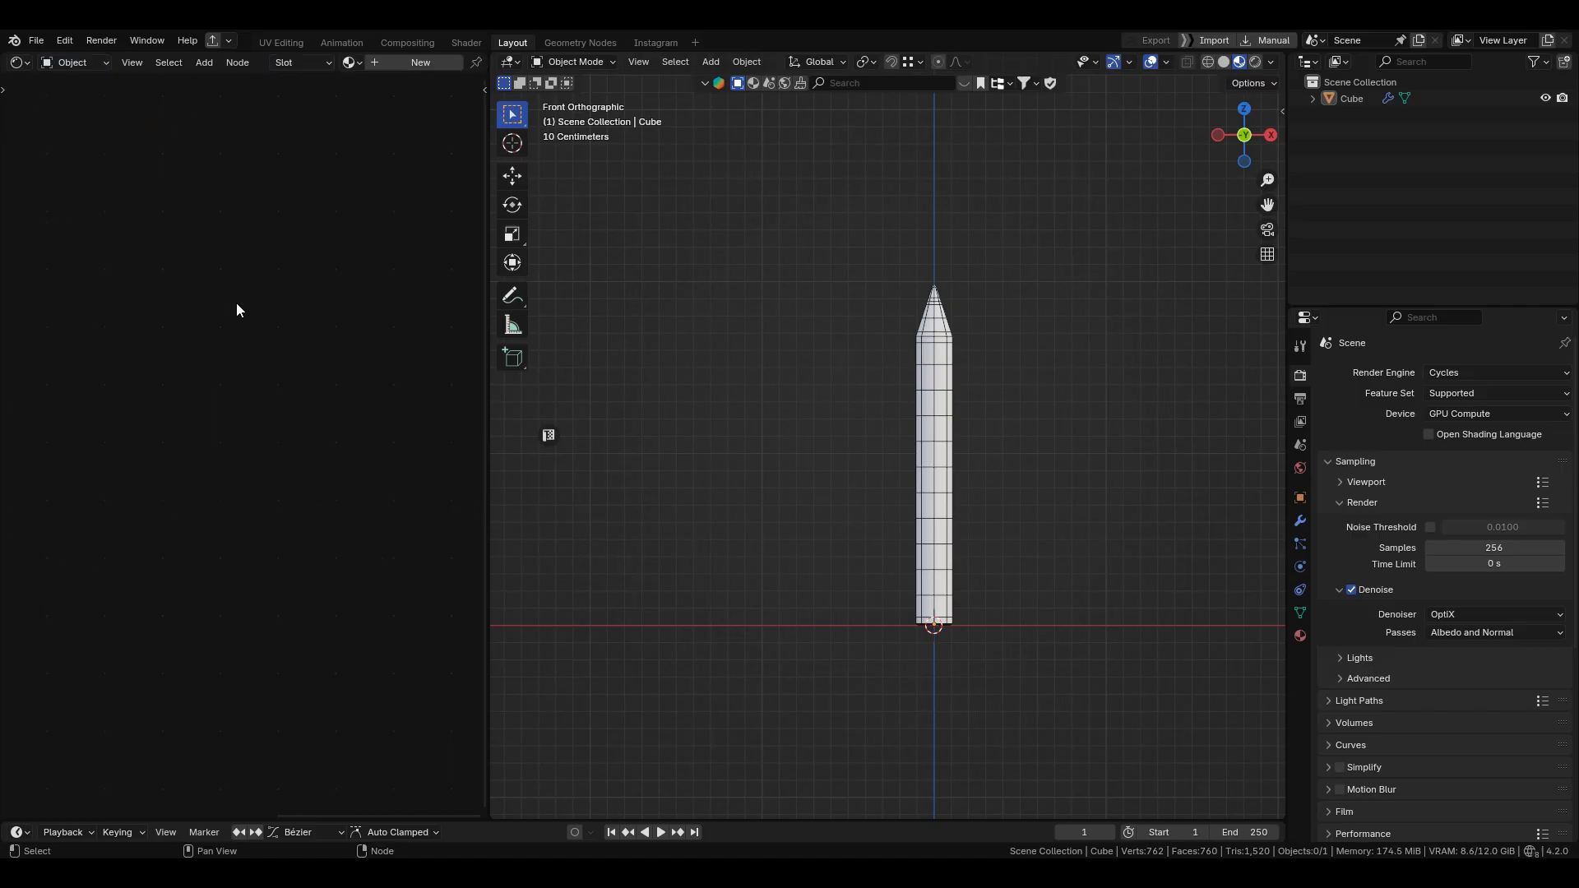
Step: Select the pencil object and widen the Shader Editor to about half of the combined workspace
{"action": "left_click", "coordinate": [942, 398]}
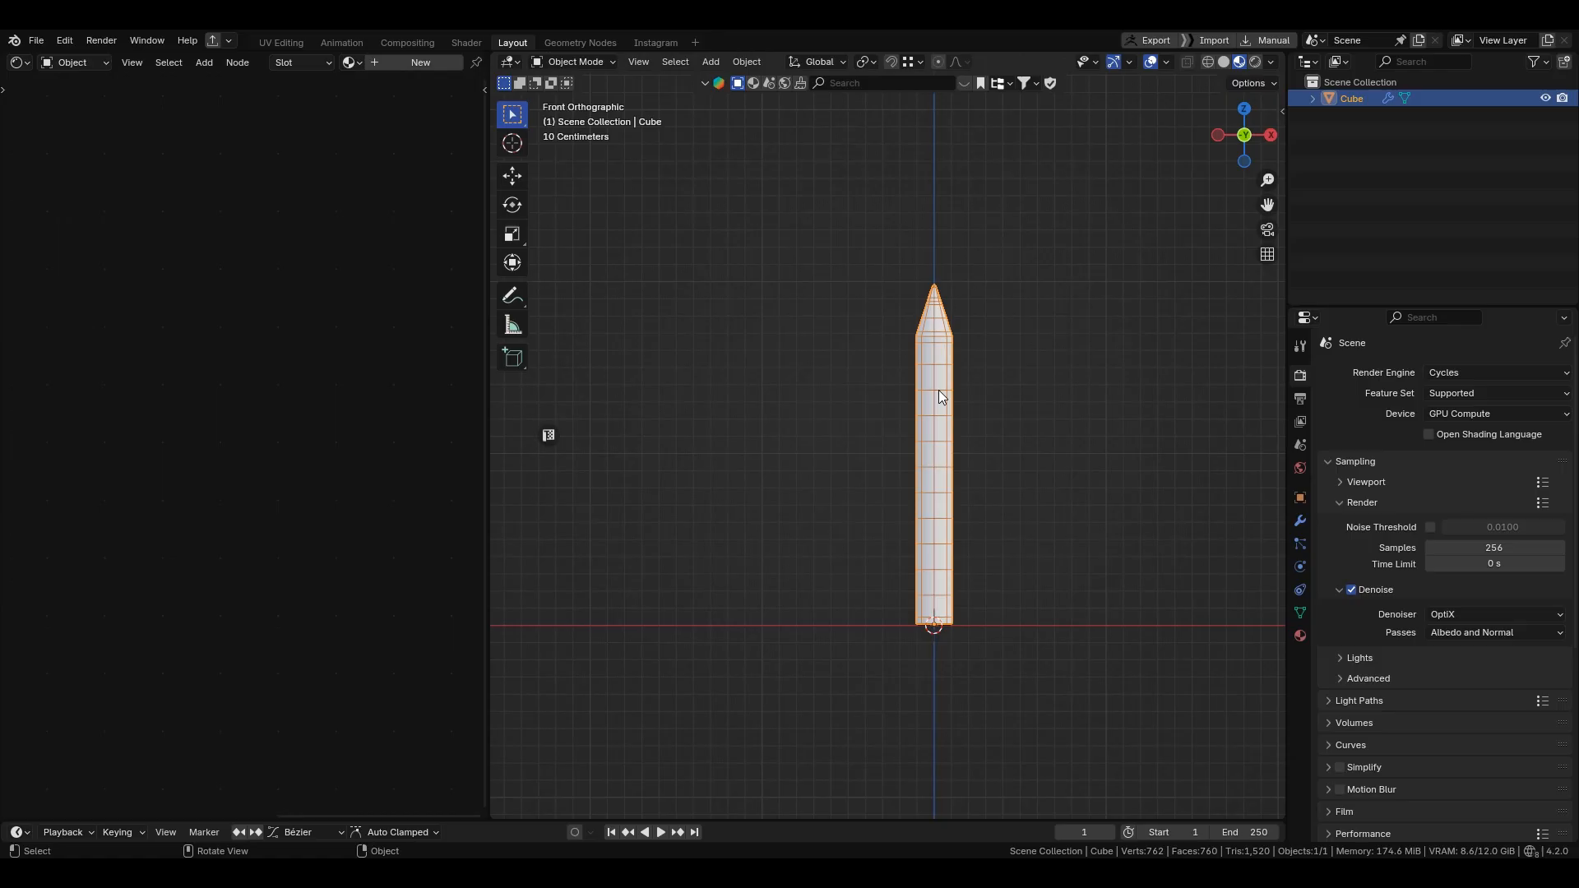
{"action": "mouse_move", "coordinate": [487, 486]}
{"action": "left_mouse_down"}
{"action": "mouse_move", "coordinate": [696, 486]}
{"action": "mouse_move", "coordinate": [681, 485]}
{"action": "left_mouse_up"}
{"action": "scroll", "coordinate": [1111, 477], "scroll_direction": "up", "scroll_amount": 2}
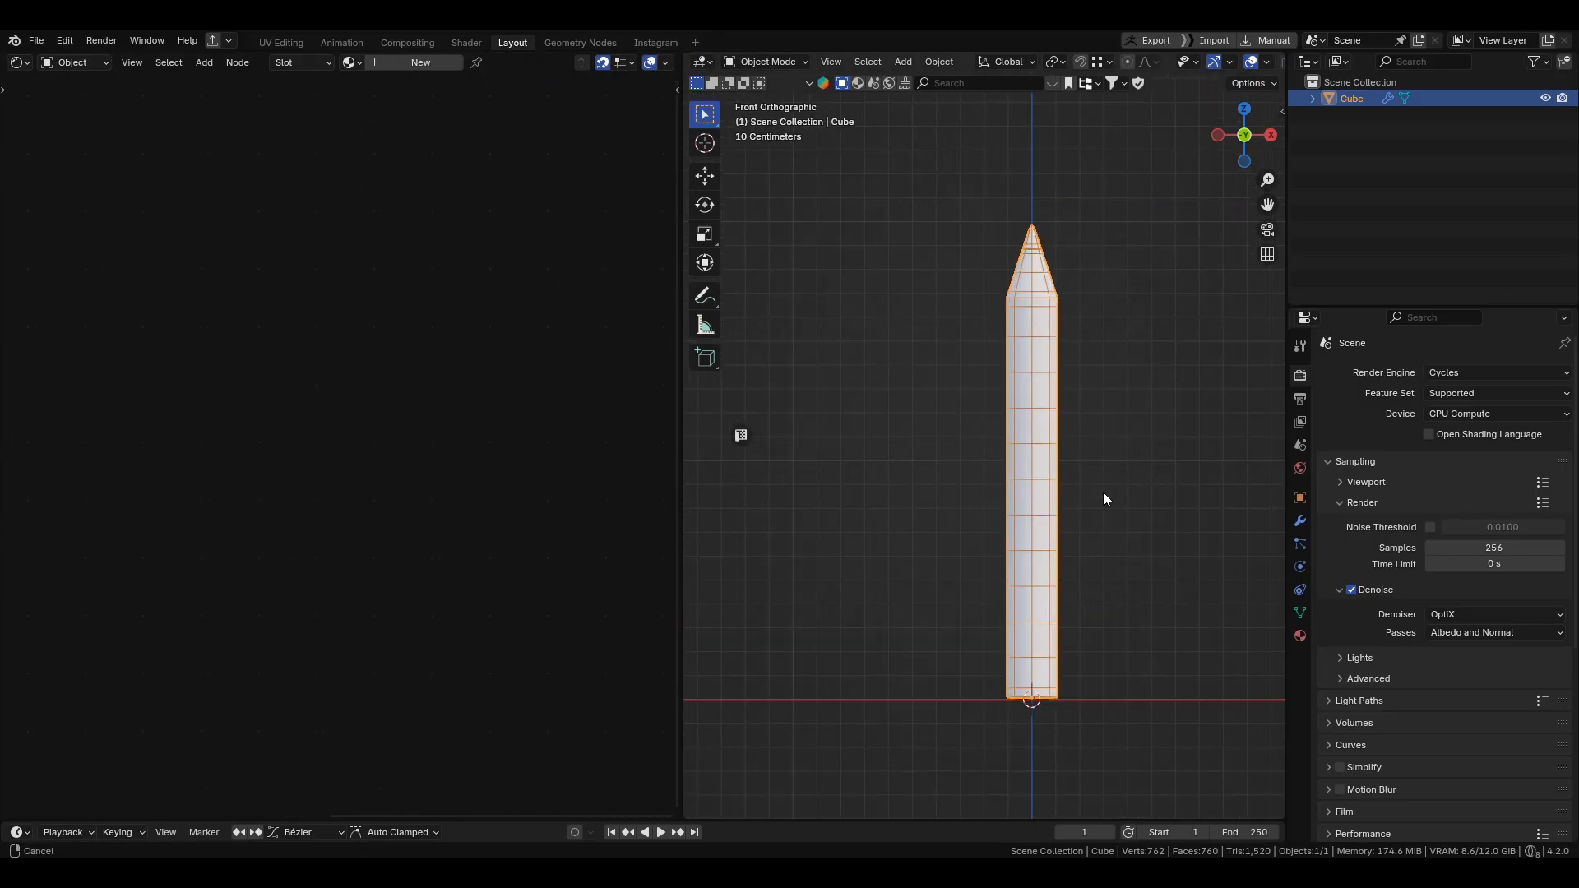
Step: Annotate the viewport near the pencil tip with an underlined TEXTURA, followed by a dash and IMAGEM
{"action": "middle_click_drag", "start_coordinate": [1104, 493], "coordinate": [1086, 493], "text": "shift"}
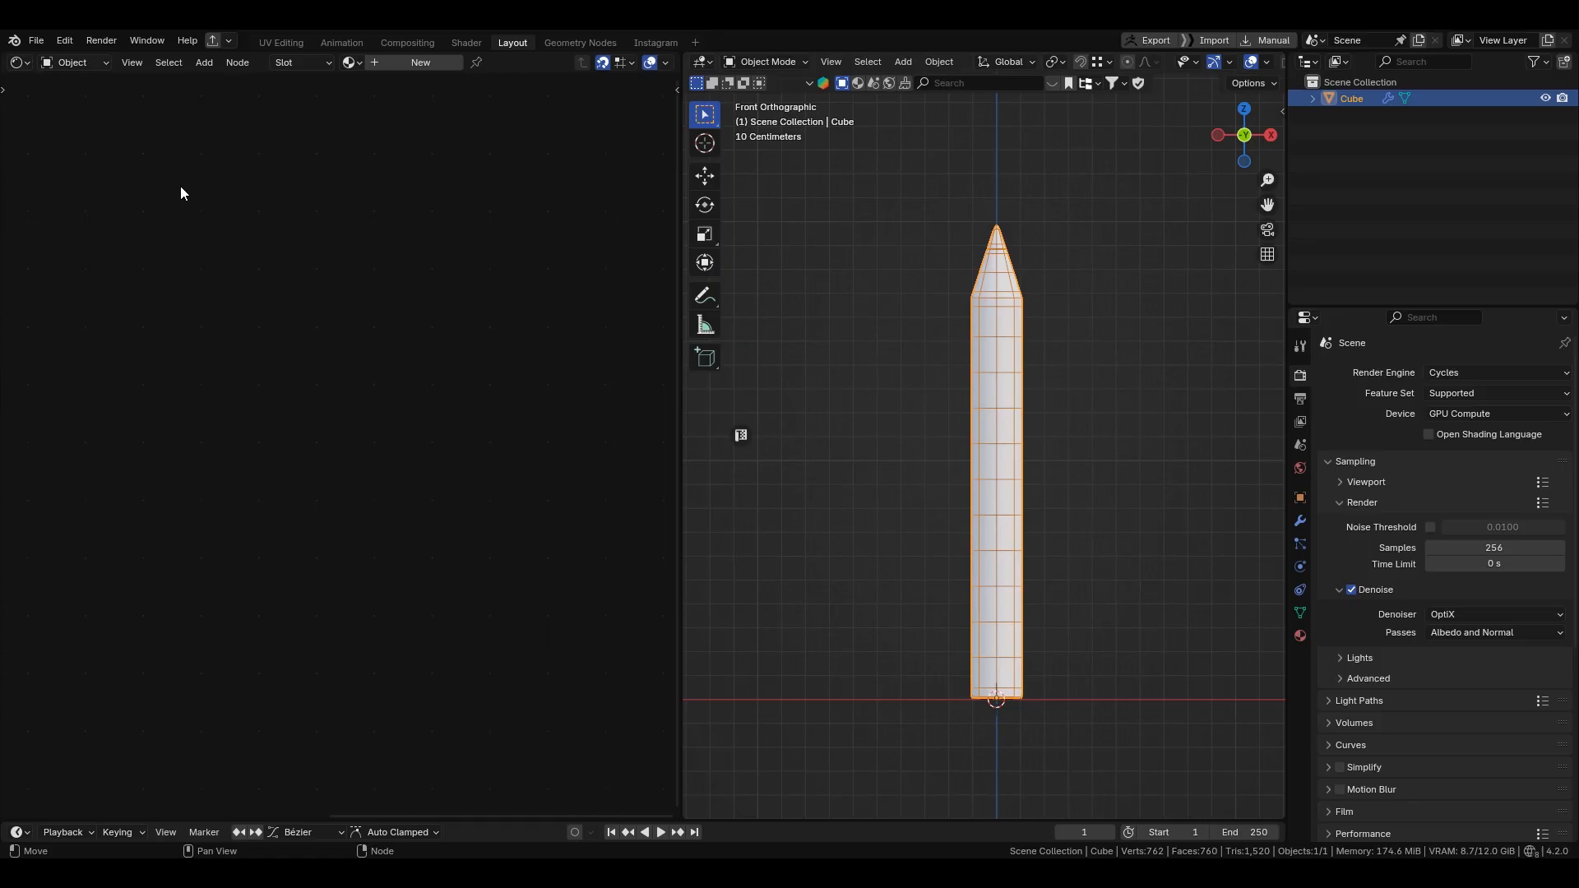
{"action": "key", "text": "d"}
{"action": "mouse_move", "coordinate": [804, 245]}
{"action": "left_mouse_down"}
{"action": "mouse_move", "coordinate": [797, 202]}
{"action": "mouse_move", "coordinate": [825, 183]}
{"action": "mouse_move", "coordinate": [831, 230]}
{"action": "mouse_move", "coordinate": [857, 227]}
{"action": "mouse_move", "coordinate": [868, 185]}
{"action": "mouse_move", "coordinate": [887, 210]}
{"action": "mouse_move", "coordinate": [898, 201]}
{"action": "left_mouse_up"}
{"action": "left_click_drag", "start_coordinate": [901, 200], "coordinate": [908, 171]}
{"action": "mouse_move", "coordinate": [908, 171]}
{"action": "left_mouse_down"}
{"action": "mouse_move", "coordinate": [915, 195]}
{"action": "mouse_move", "coordinate": [923, 174]}
{"action": "left_mouse_up"}
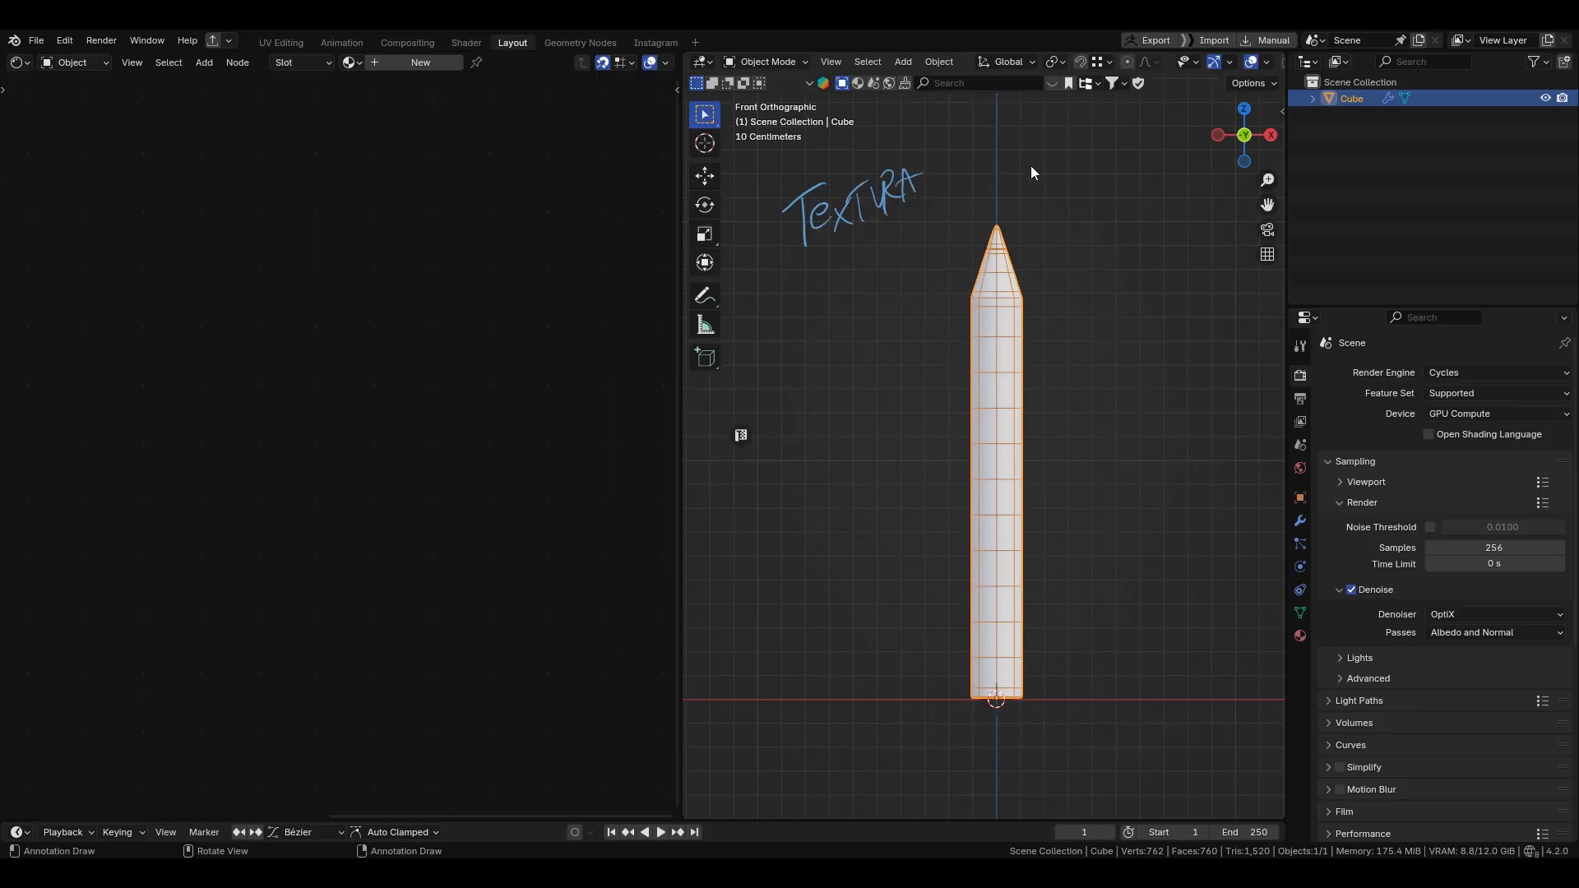
{"action": "left_click_drag", "start_coordinate": [791, 255], "coordinate": [954, 171]}
{"action": "left_click_drag", "start_coordinate": [855, 235], "coordinate": [924, 194]}
{"action": "mouse_move", "coordinate": [1015, 117]}
{"action": "left_mouse_down"}
{"action": "mouse_move", "coordinate": [1017, 147]}
{"action": "mouse_move", "coordinate": [1112, 138]}
{"action": "mouse_move", "coordinate": [1148, 115]}
{"action": "left_mouse_up"}
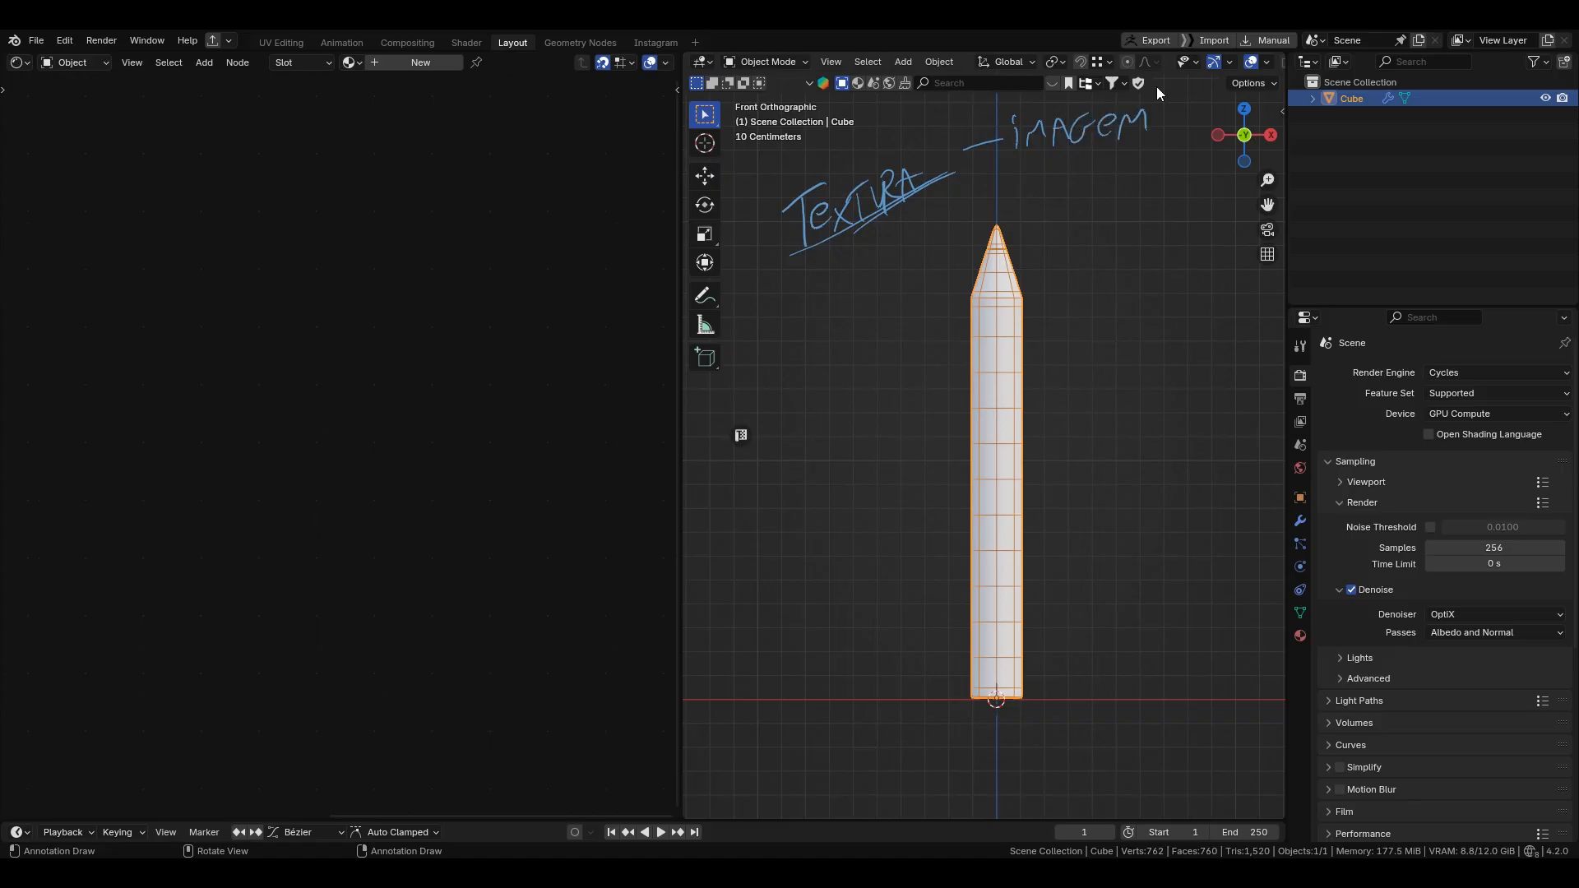
Step: Write an underlined MATERIAL annotation below TEXTURA, and link it with a line to SHADER written beneath it
{"action": "mouse_move", "coordinate": [770, 356]}
{"action": "left_mouse_down"}
{"action": "mouse_move", "coordinate": [794, 324]}
{"action": "mouse_move", "coordinate": [916, 285]}
{"action": "left_mouse_up"}
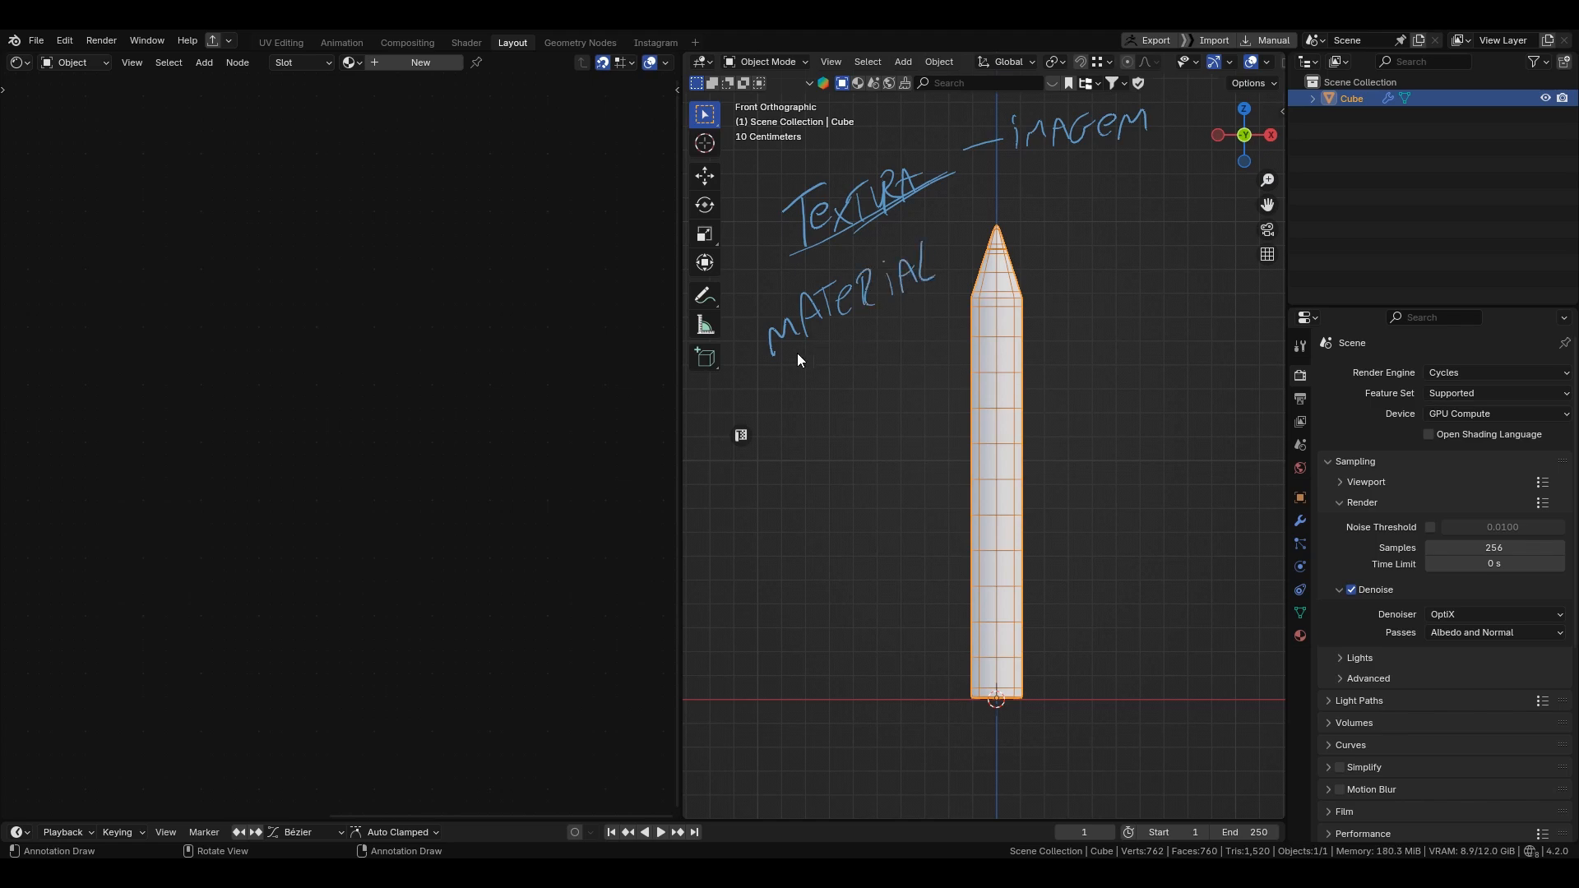
{"action": "mouse_move", "coordinate": [797, 353]}
{"action": "left_mouse_down"}
{"action": "mouse_move", "coordinate": [930, 294]}
{"action": "mouse_move", "coordinate": [768, 451]}
{"action": "mouse_move", "coordinate": [760, 484]}
{"action": "left_mouse_up"}
{"action": "left_click_drag", "start_coordinate": [792, 429], "coordinate": [810, 434]}
{"action": "mouse_move", "coordinate": [815, 465]}
{"action": "left_mouse_down"}
{"action": "mouse_move", "coordinate": [823, 444]}
{"action": "mouse_move", "coordinate": [833, 470]}
{"action": "mouse_move", "coordinate": [860, 465]}
{"action": "left_mouse_up"}
{"action": "left_click_drag", "start_coordinate": [887, 436], "coordinate": [887, 449]}
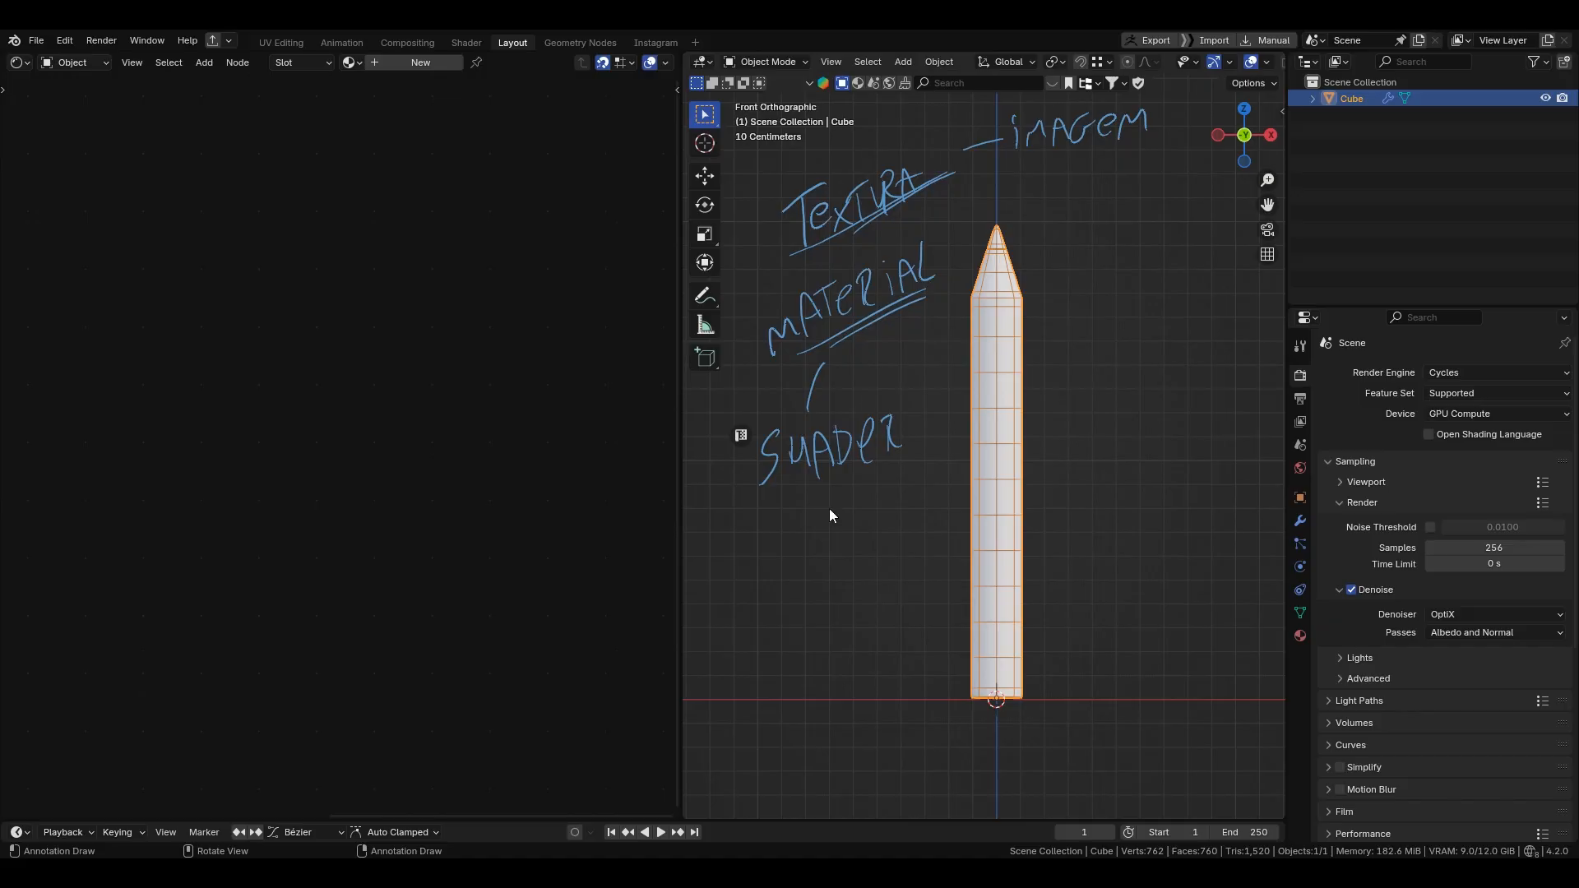
Step: Sketch a small node diagram below SHADER with an arrow up to MATERIAL, and circle the word SHADER
{"action": "mouse_move", "coordinate": [783, 496]}
{"action": "left_mouse_down"}
{"action": "mouse_move", "coordinate": [775, 547]}
{"action": "mouse_move", "coordinate": [830, 560]}
{"action": "mouse_move", "coordinate": [790, 591]}
{"action": "mouse_move", "coordinate": [841, 575]}
{"action": "mouse_move", "coordinate": [974, 439]}
{"action": "mouse_move", "coordinate": [923, 494]}
{"action": "mouse_move", "coordinate": [916, 466]}
{"action": "mouse_move", "coordinate": [988, 433]}
{"action": "left_mouse_up"}
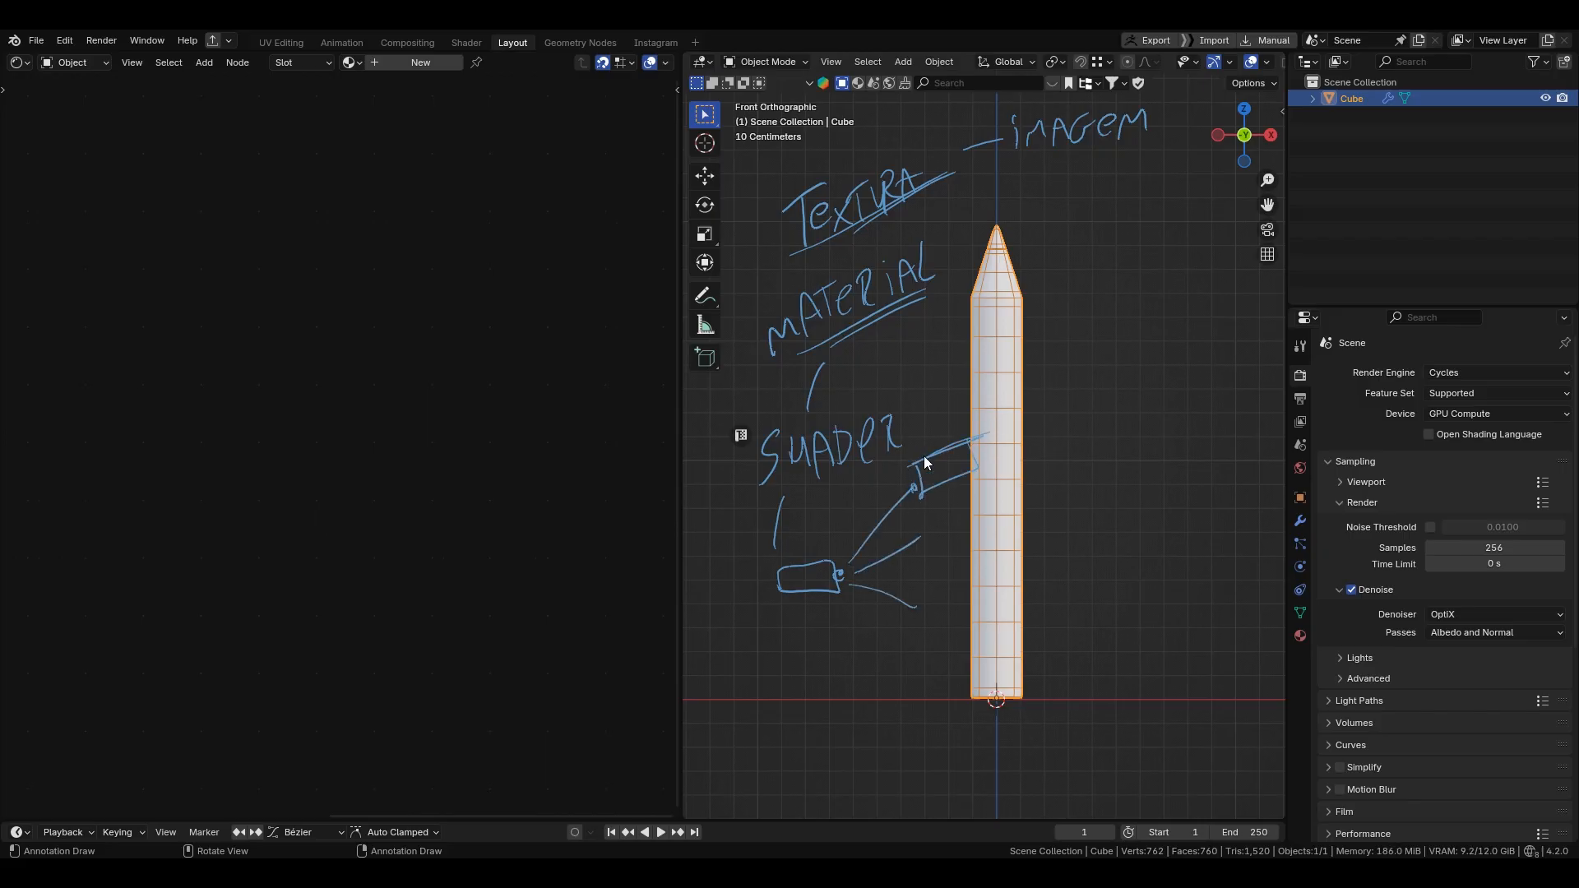
{"action": "left_click_drag", "start_coordinate": [895, 362], "coordinate": [911, 349]}
{"action": "key", "text": "r"}
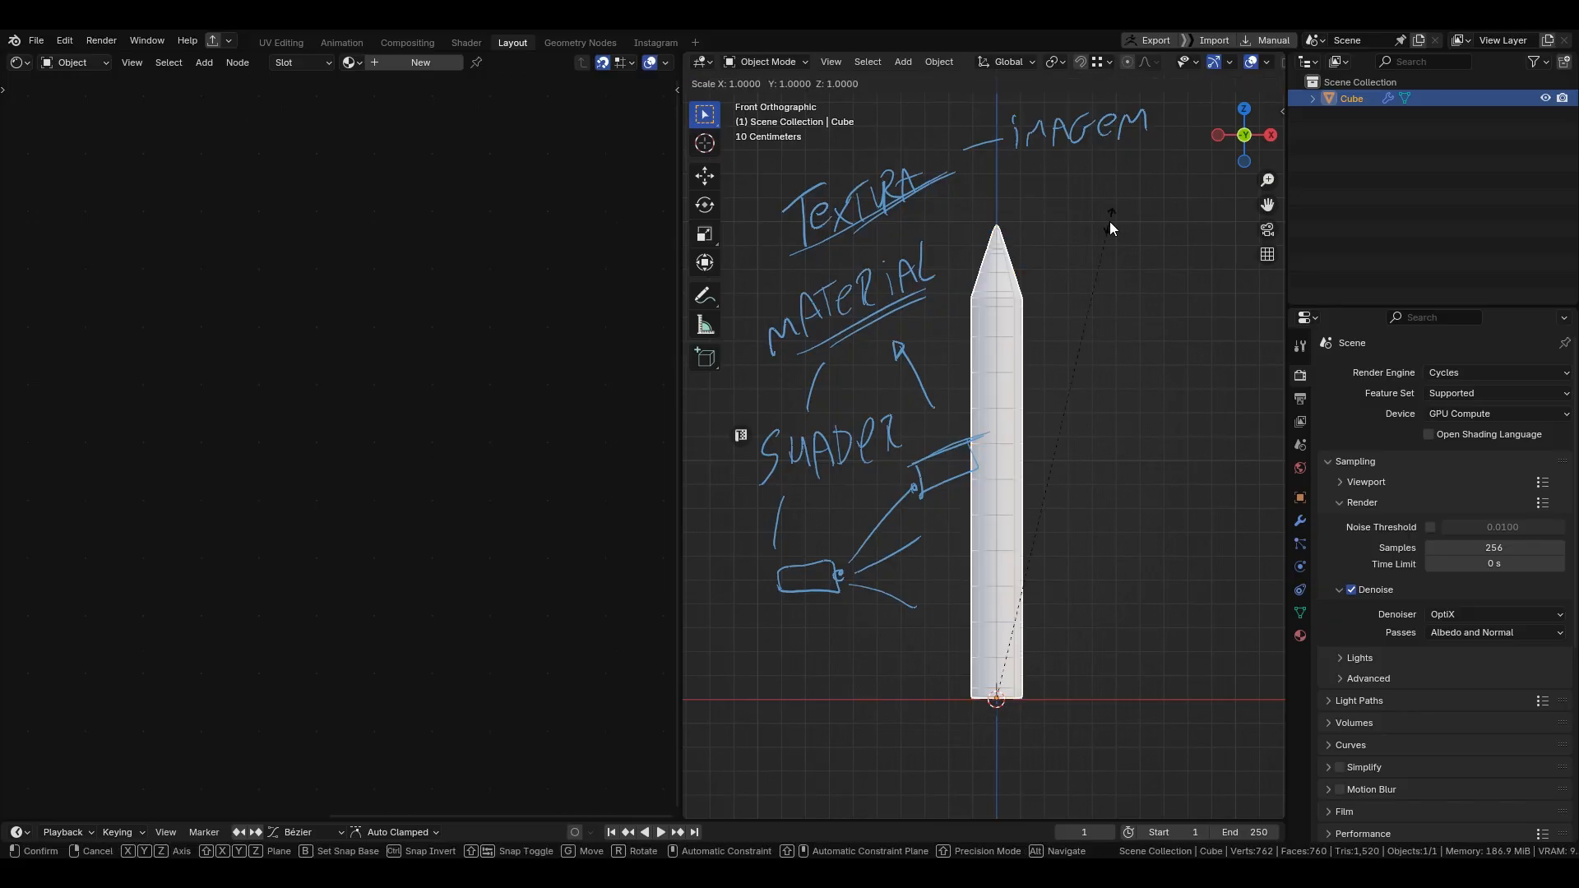
{"action": "key", "text": "Escape"}
{"action": "mouse_move", "coordinate": [885, 446]}
{"action": "left_mouse_down"}
{"action": "mouse_move", "coordinate": [864, 473]}
{"action": "mouse_move", "coordinate": [727, 493]}
{"action": "mouse_move", "coordinate": [917, 469]}
{"action": "left_mouse_up"}
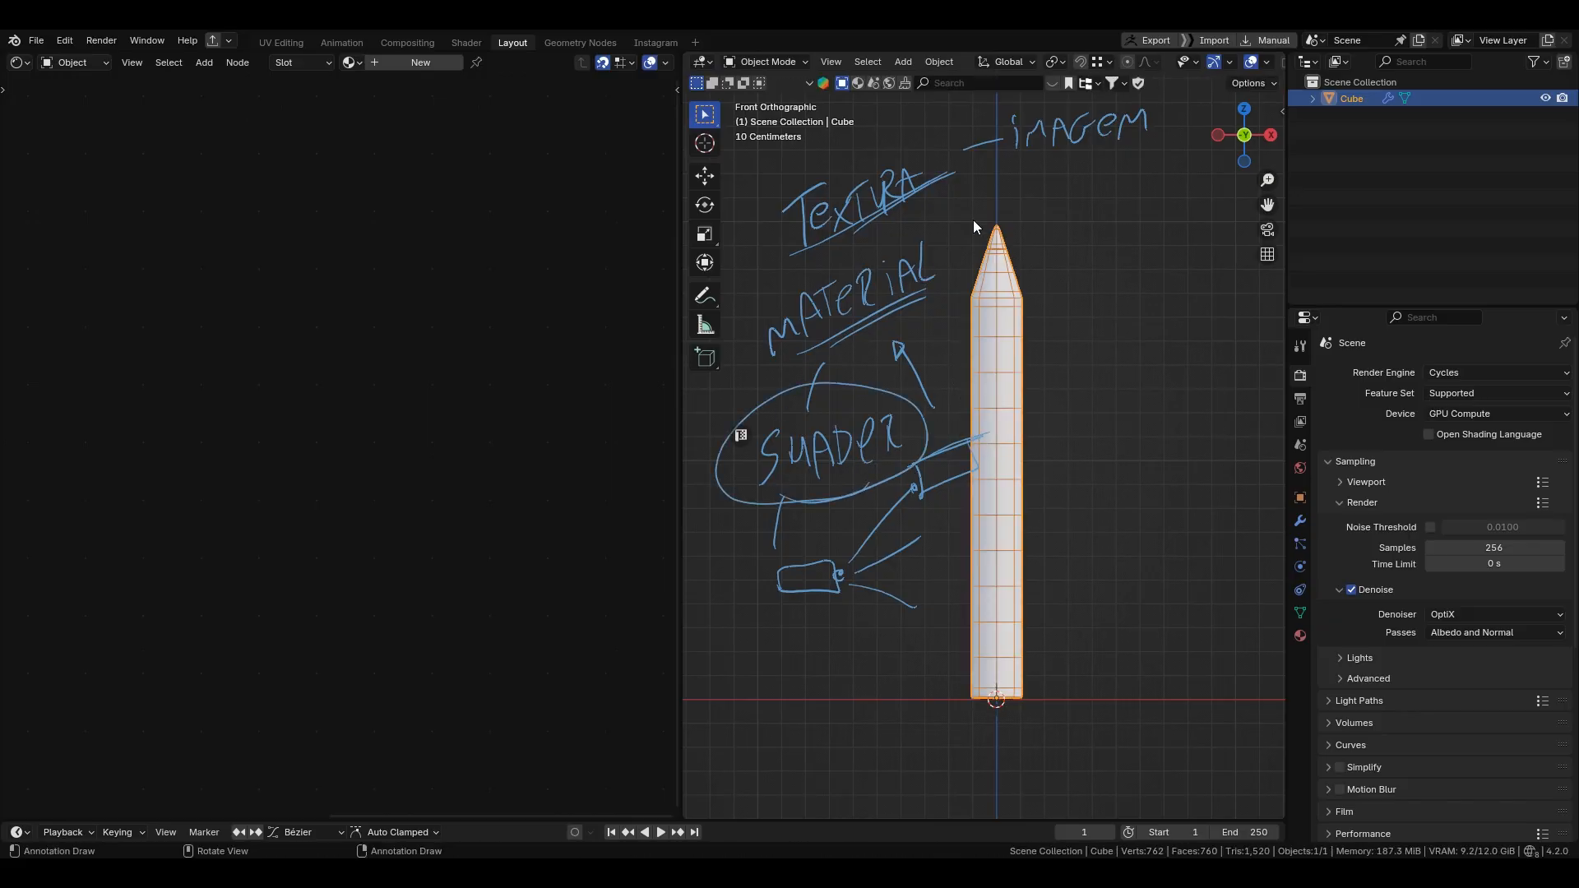
Step: Draw arrows up towards IMAGEM and beside the pencil, and circle the linked node and the TEXTURA — IMAGEM heading
{"action": "left_click_drag", "start_coordinate": [974, 219], "coordinate": [1034, 153]}
{"action": "left_click_drag", "start_coordinate": [910, 511], "coordinate": [946, 506]}
{"action": "mouse_move", "coordinate": [1020, 428]}
{"action": "left_mouse_down"}
{"action": "mouse_move", "coordinate": [1061, 216]}
{"action": "mouse_move", "coordinate": [1051, 239]}
{"action": "left_mouse_up"}
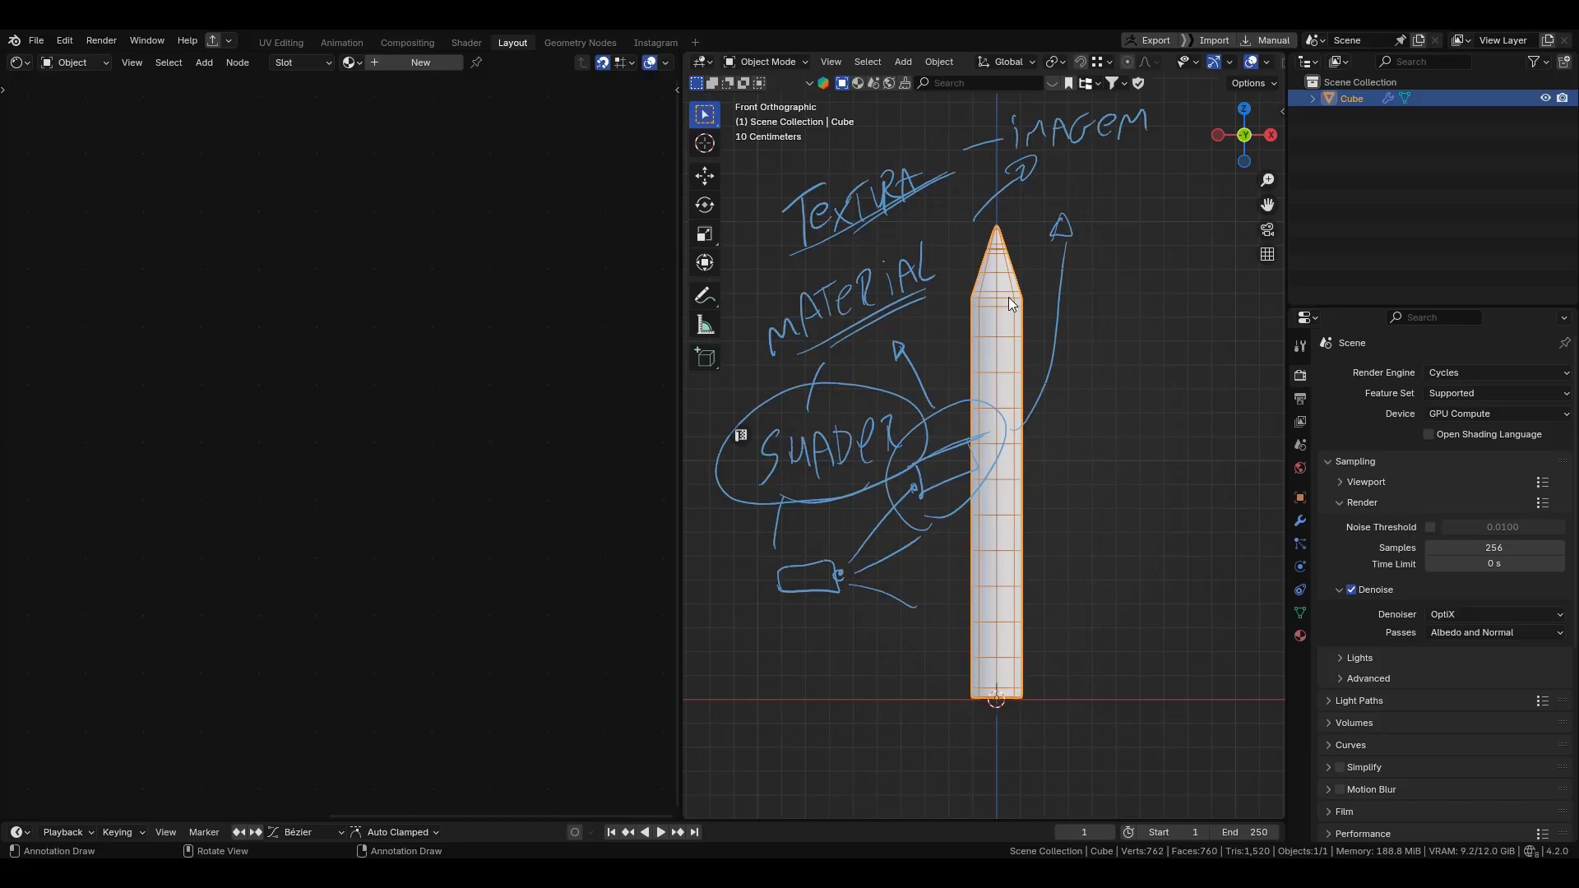
{"action": "mouse_move", "coordinate": [905, 206]}
{"action": "left_mouse_down"}
{"action": "mouse_move", "coordinate": [814, 261]}
{"action": "mouse_move", "coordinate": [1112, 99]}
{"action": "mouse_move", "coordinate": [814, 260]}
{"action": "left_mouse_up"}
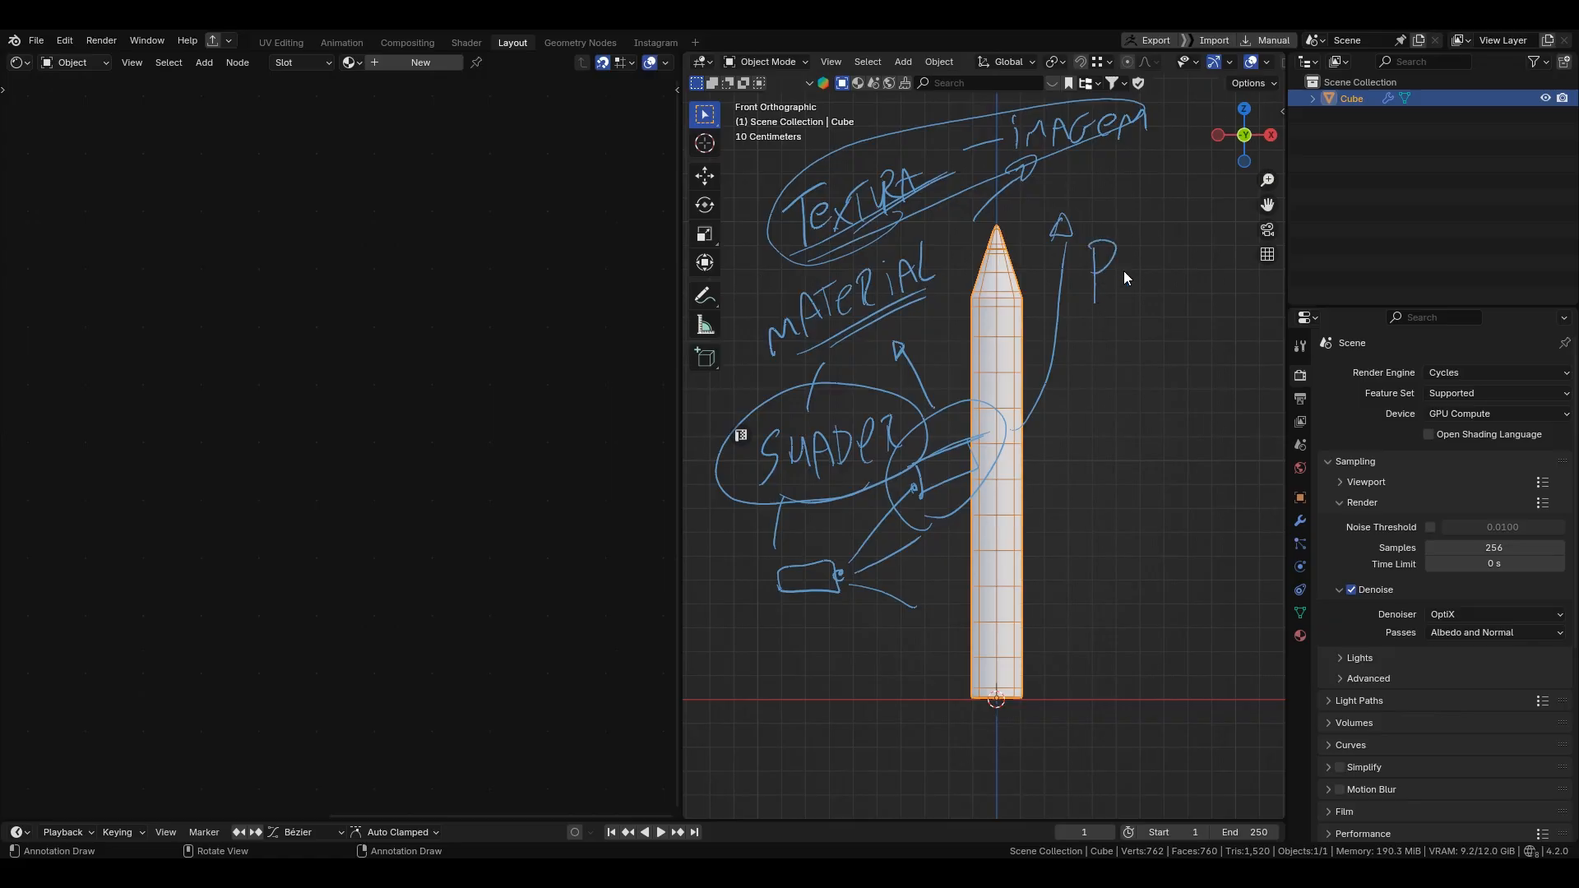
Step: Write the annotation PBR beside the pencil, with ALBEDO and NORMAL MAP listed beneath it
{"action": "mouse_move", "coordinate": [1127, 233]}
{"action": "left_mouse_down"}
{"action": "mouse_move", "coordinate": [1141, 275]}
{"action": "mouse_move", "coordinate": [1120, 298]}
{"action": "mouse_move", "coordinate": [1162, 294]}
{"action": "left_mouse_up"}
{"action": "left_click_drag", "start_coordinate": [1163, 233], "coordinate": [1185, 292]}
{"action": "mouse_move", "coordinate": [1095, 375]}
{"action": "left_mouse_down"}
{"action": "mouse_move", "coordinate": [1107, 348]}
{"action": "mouse_move", "coordinate": [1115, 374]}
{"action": "mouse_move", "coordinate": [1148, 352]}
{"action": "mouse_move", "coordinate": [1160, 372]}
{"action": "mouse_move", "coordinate": [1182, 369]}
{"action": "mouse_move", "coordinate": [1191, 333]}
{"action": "mouse_move", "coordinate": [1181, 363]}
{"action": "left_mouse_up"}
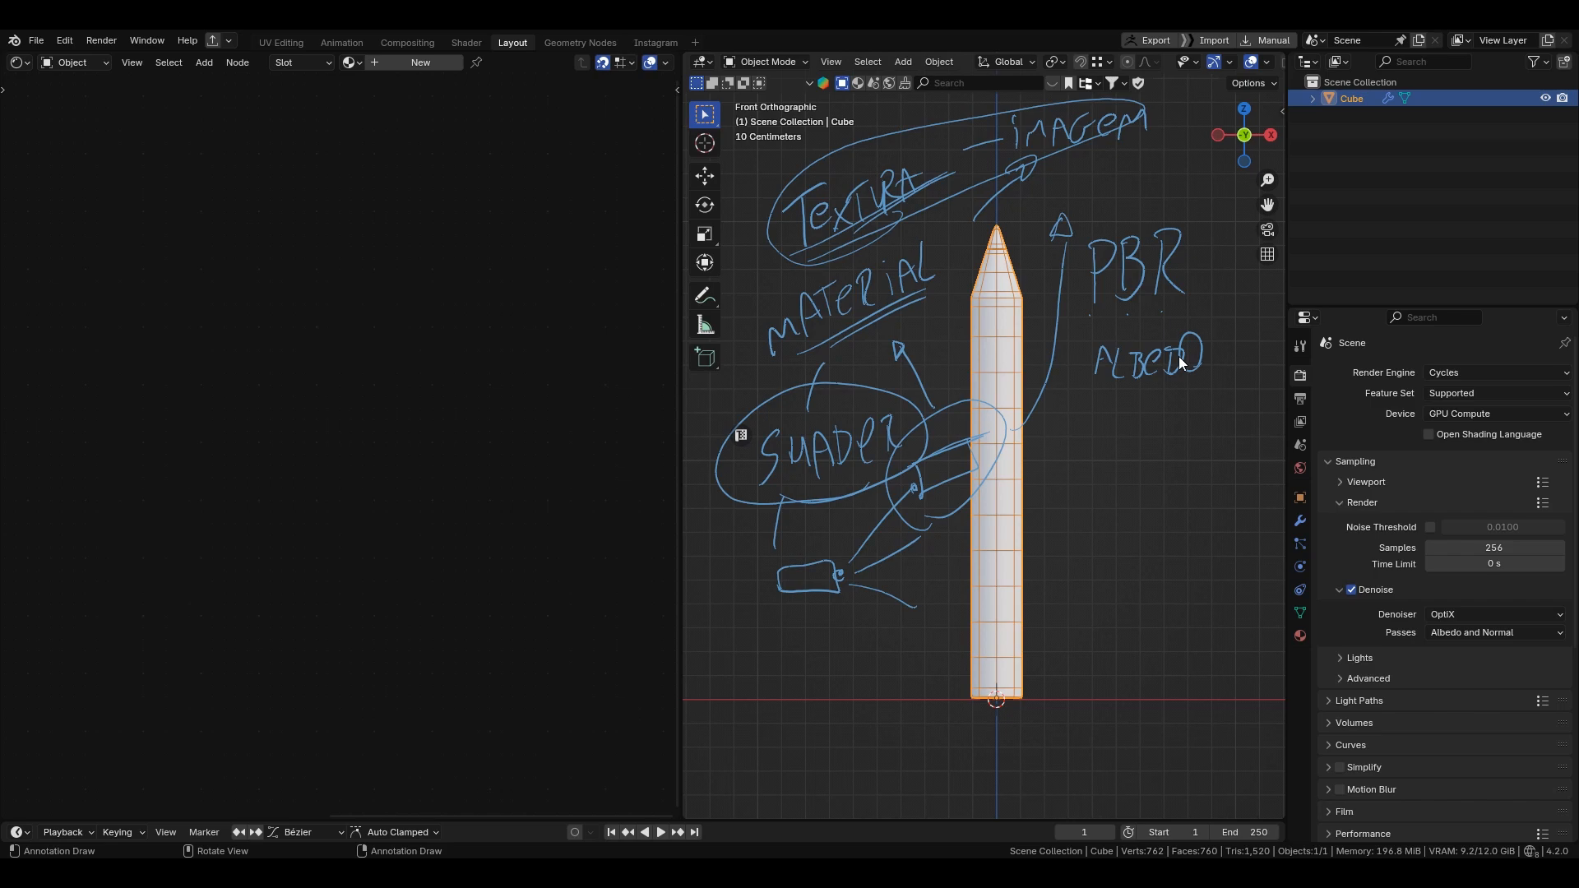
{"action": "mouse_move", "coordinate": [1092, 420]}
{"action": "left_mouse_down"}
{"action": "mouse_move", "coordinate": [1116, 392]}
{"action": "mouse_move", "coordinate": [1125, 415]}
{"action": "mouse_move", "coordinate": [1160, 416]}
{"action": "left_mouse_up"}
{"action": "left_click_drag", "start_coordinate": [1162, 418], "coordinate": [1258, 400]}
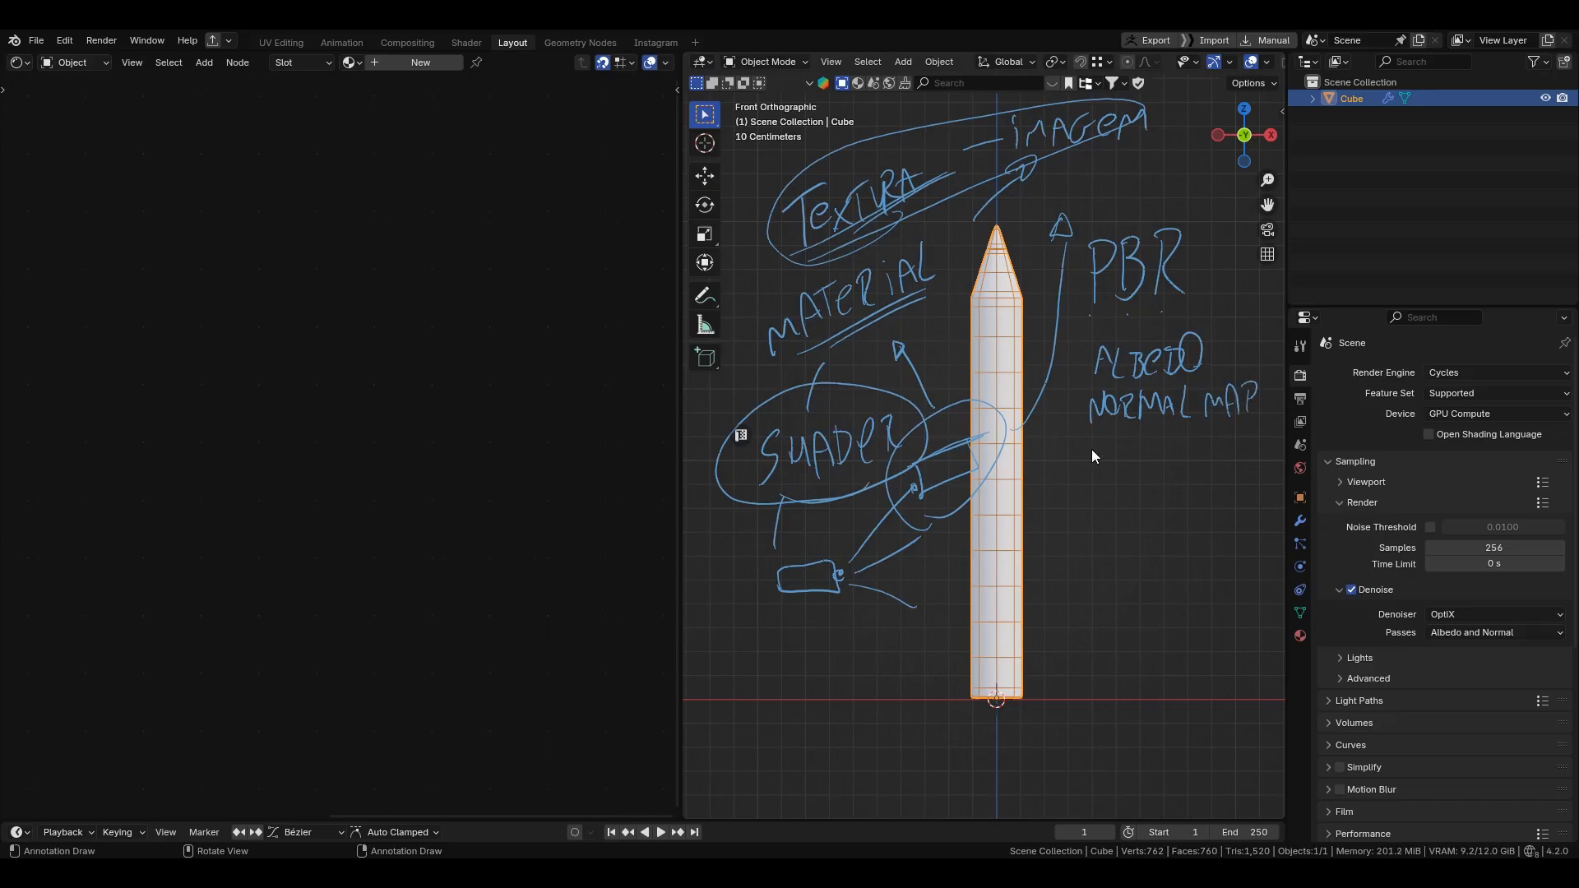
Step: Add ROUGHNESS, DISPACEMENT and AO to the handwritten PBR list, and draw a bracket along the list
{"action": "left_click_drag", "start_coordinate": [1090, 440], "coordinate": [1094, 469]}
{"action": "mouse_move", "coordinate": [1090, 442]}
{"action": "left_mouse_down"}
{"action": "mouse_move", "coordinate": [1098, 456]}
{"action": "mouse_move", "coordinate": [1147, 451]}
{"action": "mouse_move", "coordinate": [1176, 429]}
{"action": "mouse_move", "coordinate": [1182, 462]}
{"action": "mouse_move", "coordinate": [1222, 438]}
{"action": "mouse_move", "coordinate": [1247, 443]}
{"action": "mouse_move", "coordinate": [1238, 461]}
{"action": "left_mouse_up"}
{"action": "mouse_move", "coordinate": [1095, 490]}
{"action": "left_mouse_down"}
{"action": "mouse_move", "coordinate": [1102, 517]}
{"action": "mouse_move", "coordinate": [1267, 508]}
{"action": "mouse_move", "coordinate": [1274, 488]}
{"action": "left_mouse_up"}
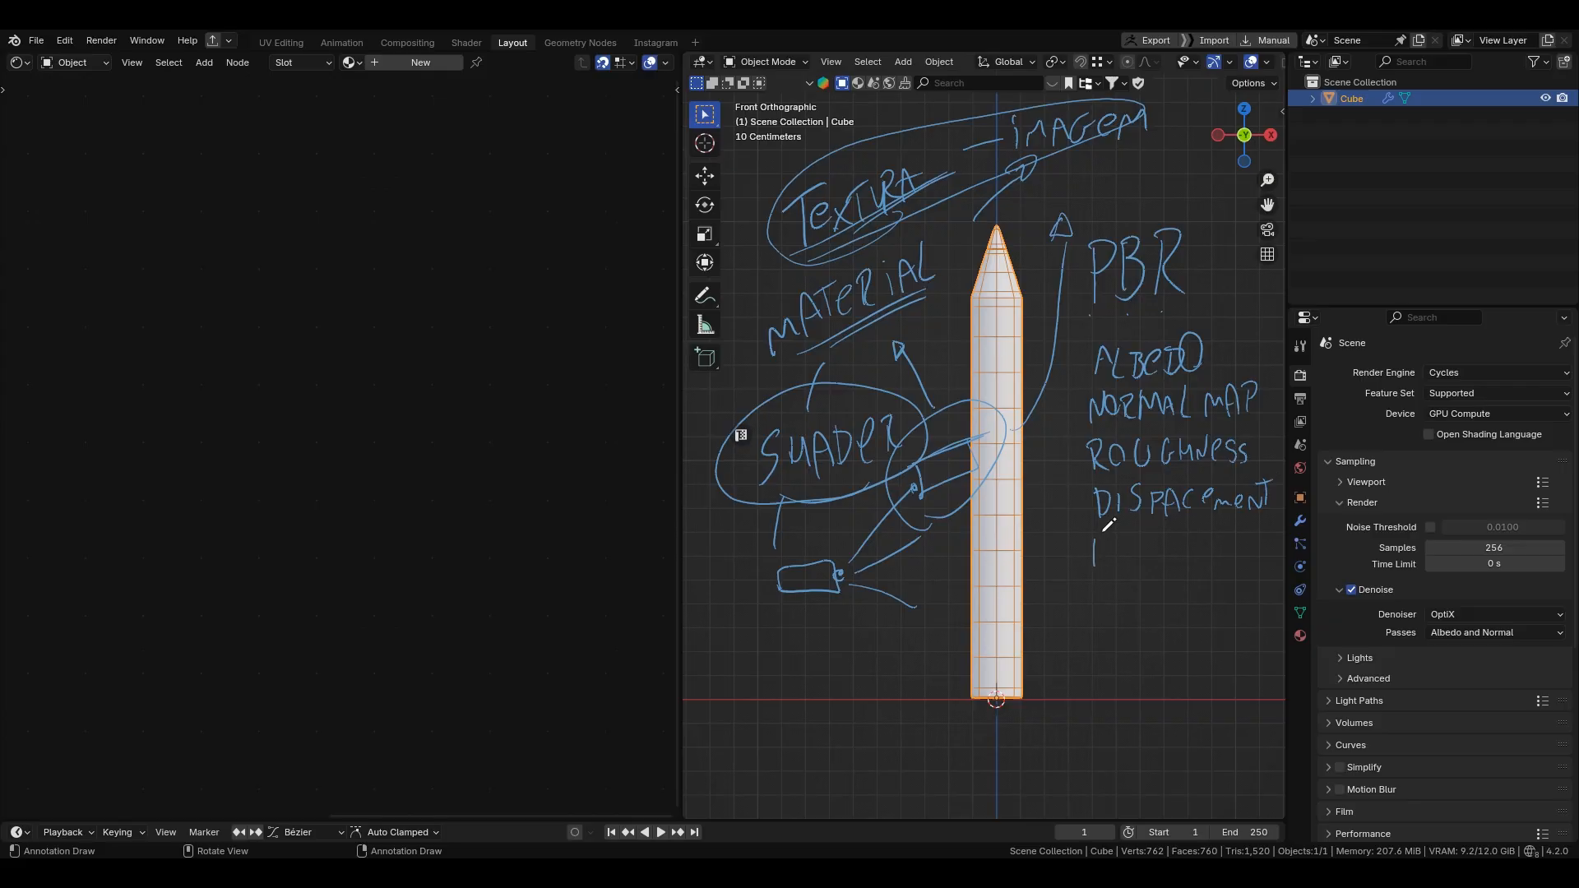
{"action": "left_click_drag", "start_coordinate": [1094, 564], "coordinate": [1108, 563]}
{"action": "left_click_drag", "start_coordinate": [1097, 551], "coordinate": [1115, 564]}
{"action": "left_click_drag", "start_coordinate": [1116, 536], "coordinate": [1119, 563]}
{"action": "mouse_move", "coordinate": [1092, 340]}
{"action": "left_mouse_down"}
{"action": "mouse_move", "coordinate": [1071, 452]}
{"action": "mouse_move", "coordinate": [1070, 575]}
{"action": "mouse_move", "coordinate": [1084, 580]}
{"action": "mouse_move", "coordinate": [1058, 432]}
{"action": "left_mouse_up"}
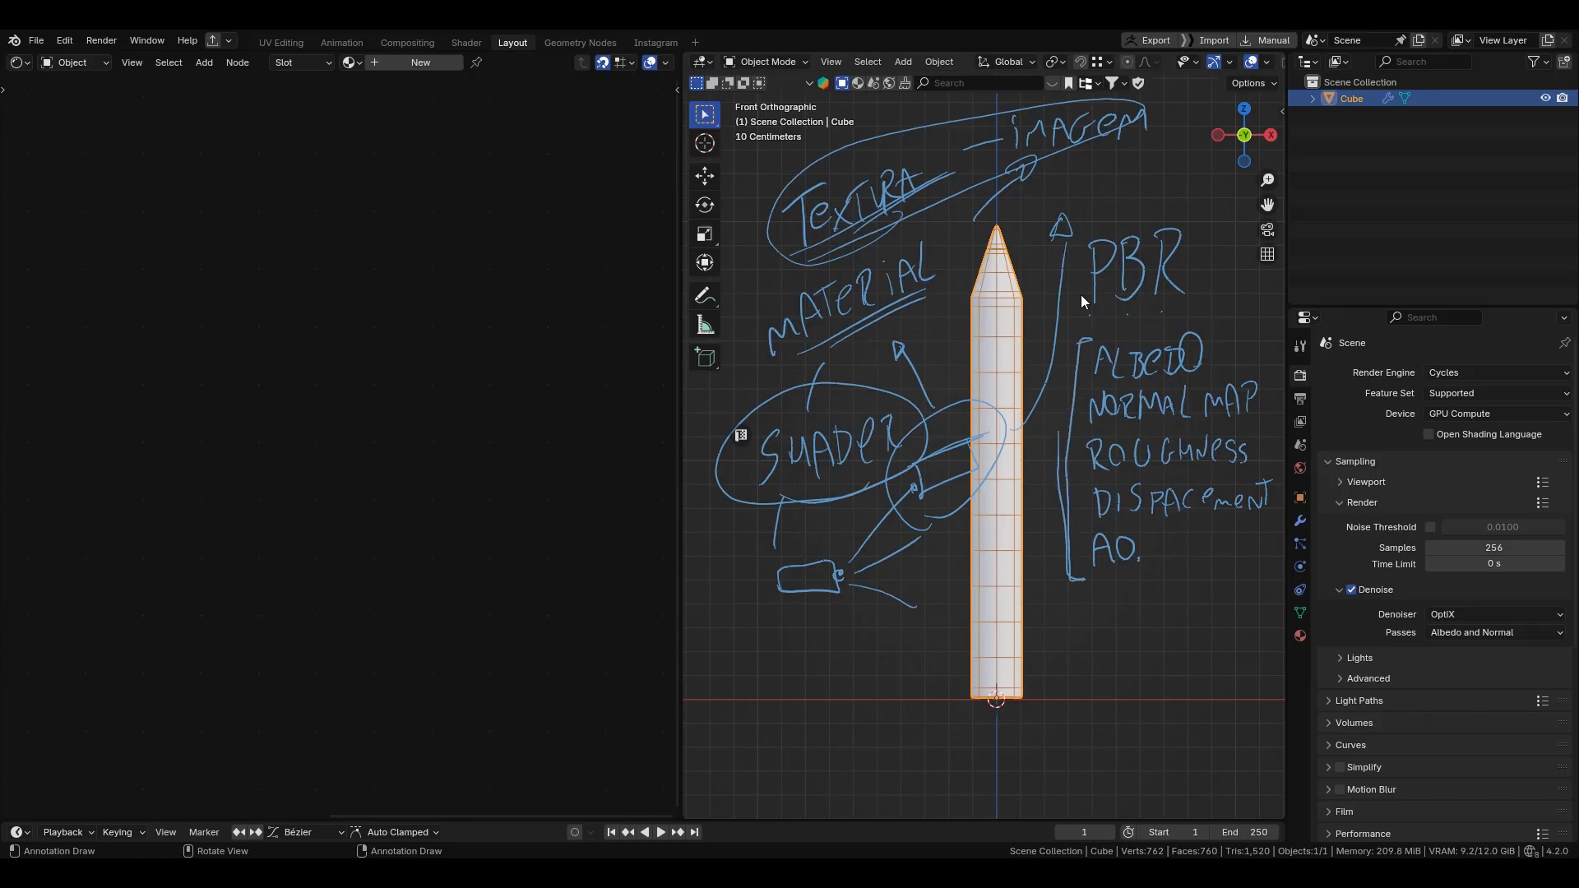
Step: Draw arrows from the bracketed map list up to PBR and from PBR to IMAGEM
{"action": "left_click_drag", "start_coordinate": [1087, 275], "coordinate": [1084, 272]}
{"action": "left_click_drag", "start_coordinate": [1131, 202], "coordinate": [1126, 144]}
{"action": "left_click", "coordinate": [1216, 255]}
Step: Circle ALBEDO, NORMAL MAP, ROUGHNESS and DISPACEMENT in the list, and sketch a jagged bump profile below it
{"action": "left_click_drag", "start_coordinate": [1184, 378], "coordinate": [1104, 393]}
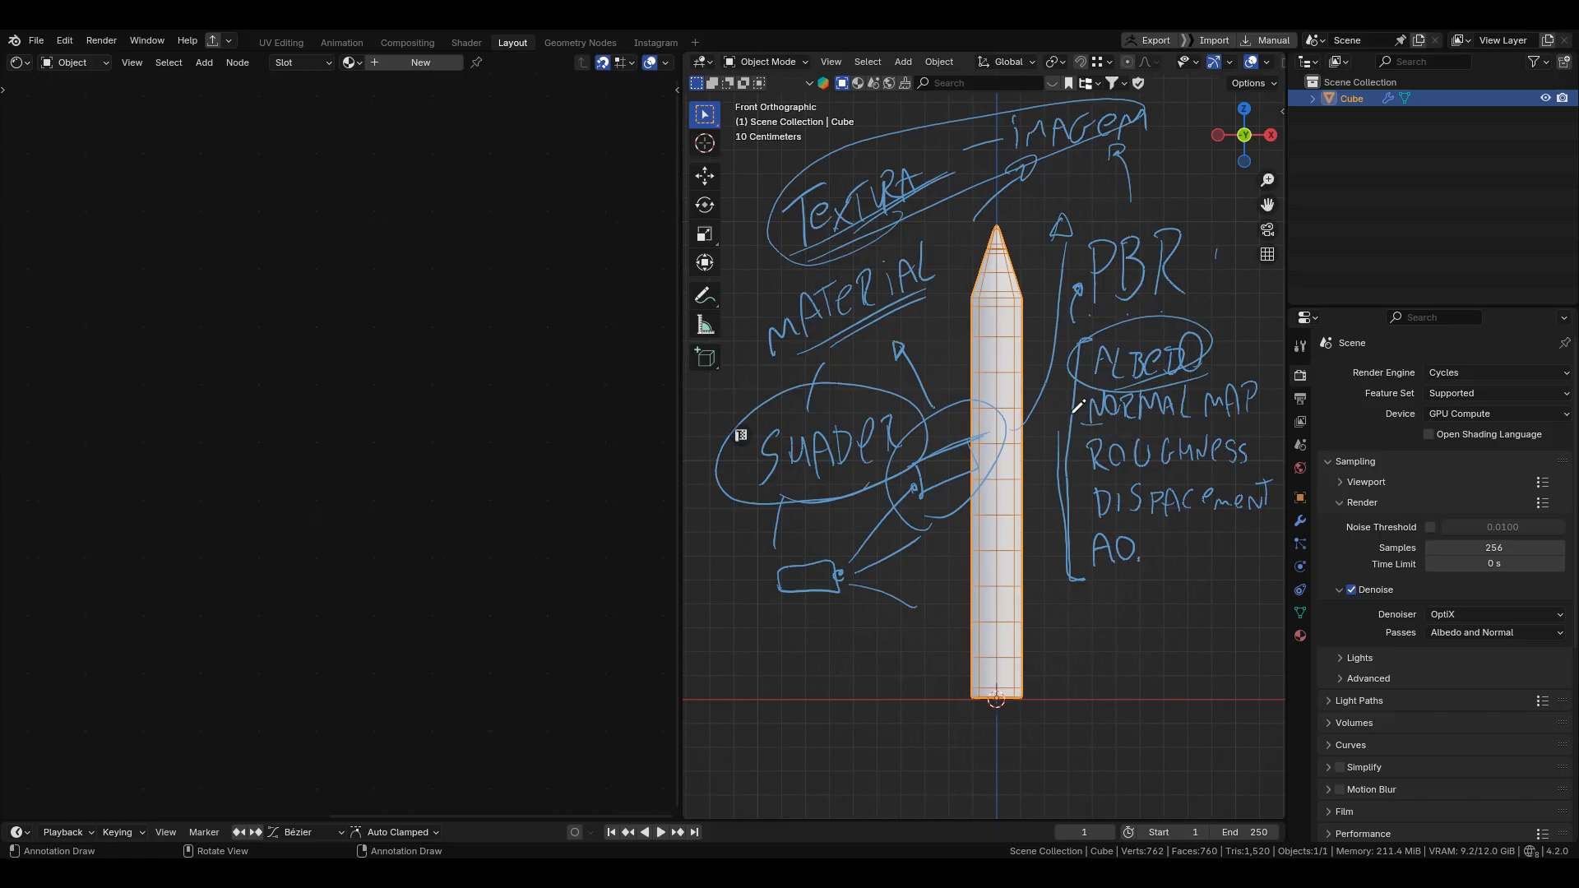
{"action": "mouse_move", "coordinate": [1077, 405]}
{"action": "left_mouse_down"}
{"action": "mouse_move", "coordinate": [1271, 407]}
{"action": "mouse_move", "coordinate": [1069, 418]}
{"action": "left_mouse_up"}
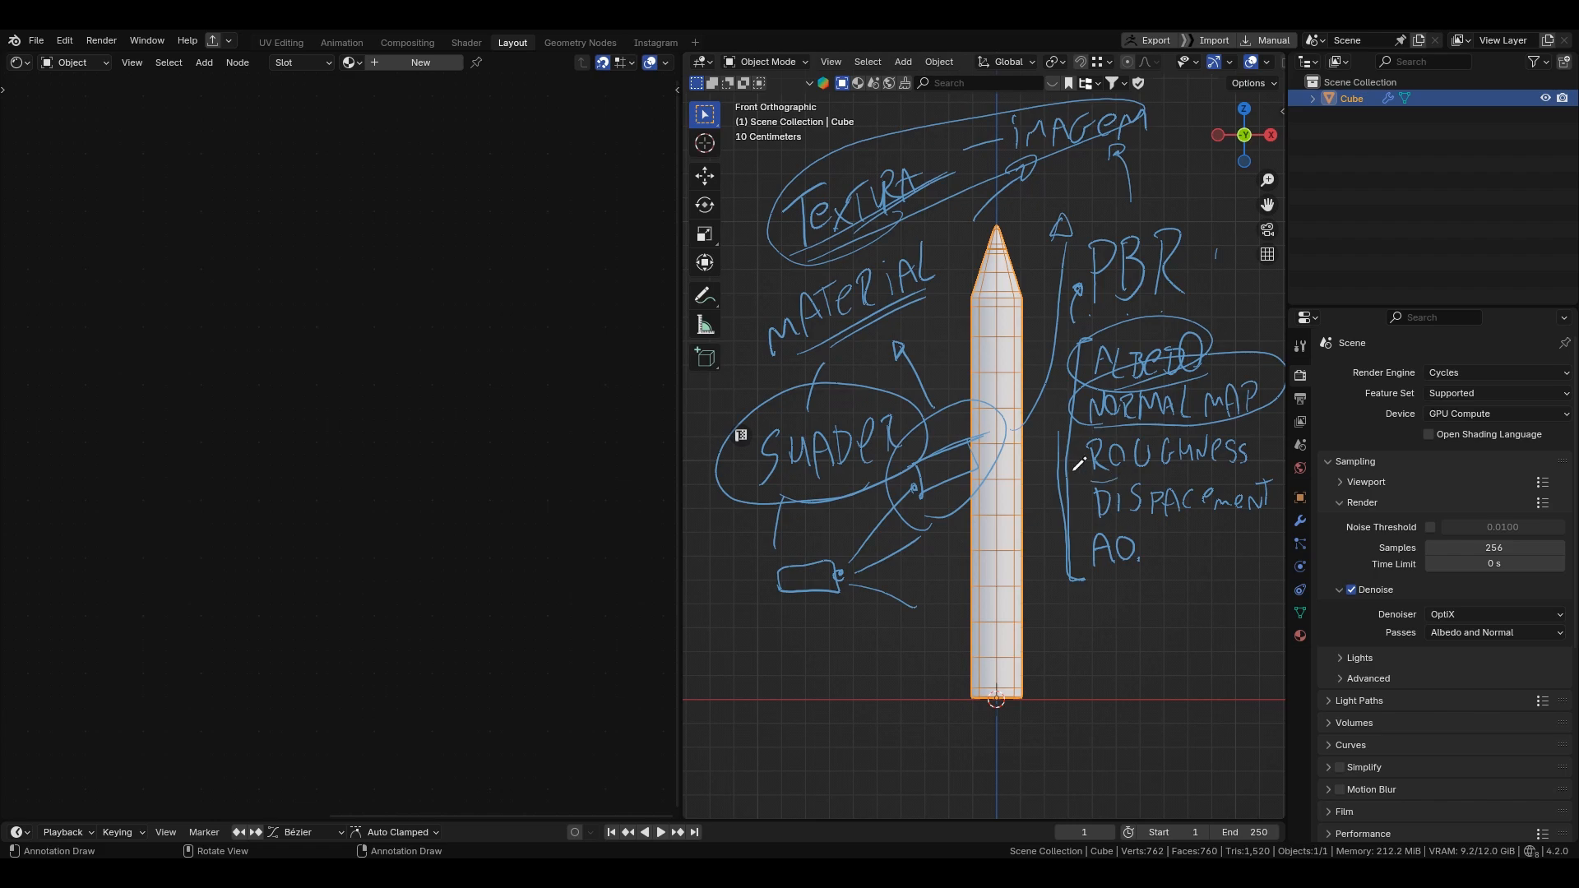
{"action": "left_click_drag", "start_coordinate": [1078, 467], "coordinate": [1300, 447]}
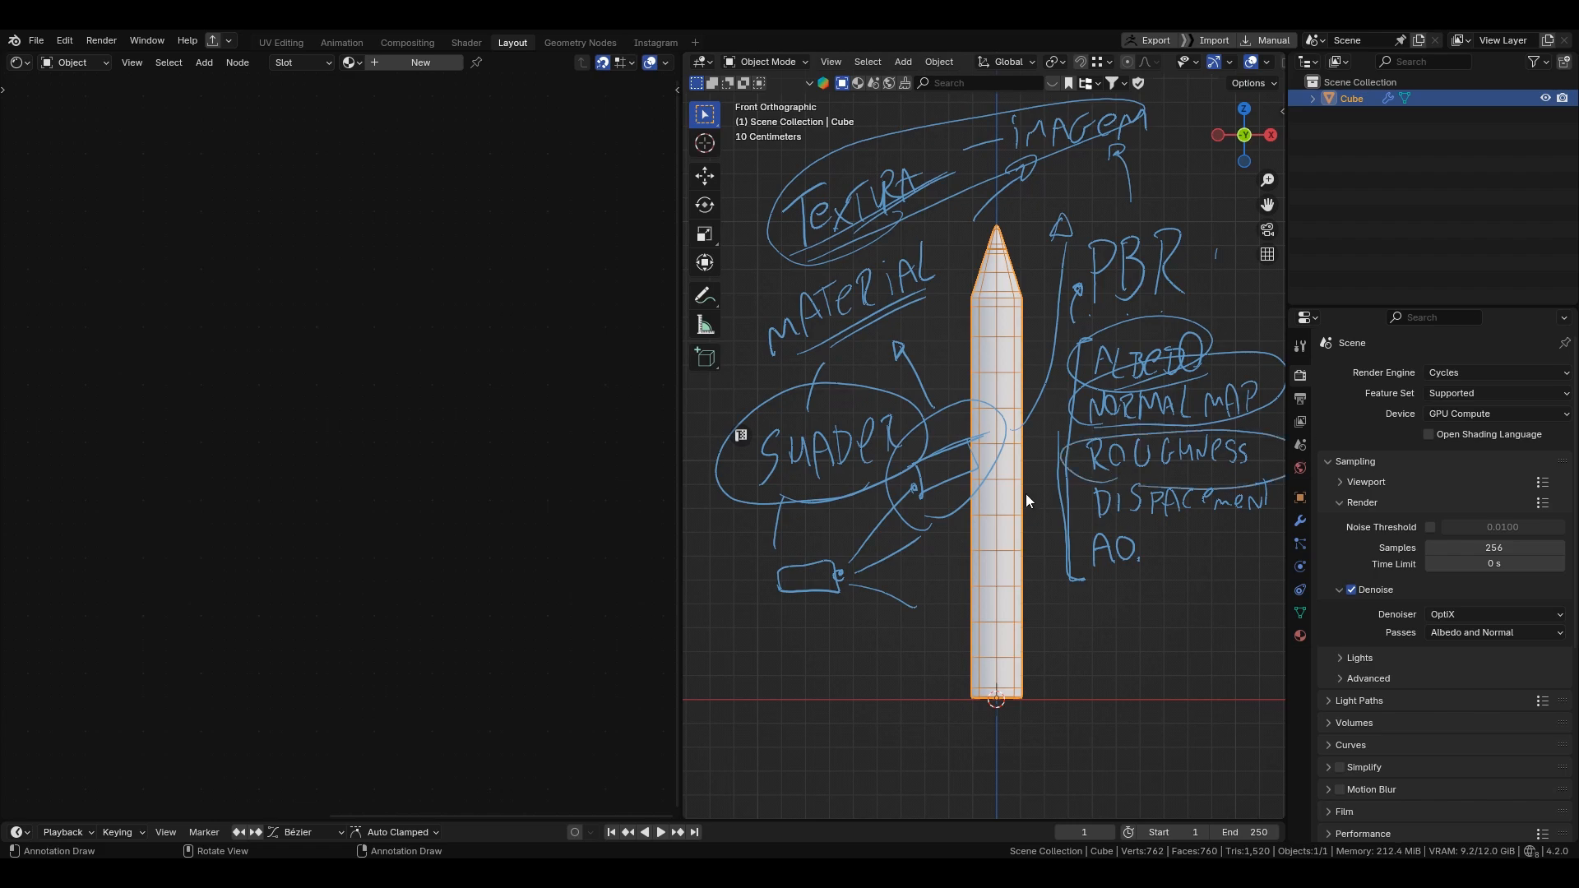
{"action": "mouse_move", "coordinate": [1063, 517]}
{"action": "left_mouse_down"}
{"action": "mouse_move", "coordinate": [1217, 462]}
{"action": "mouse_move", "coordinate": [1155, 535]}
{"action": "left_mouse_up"}
{"action": "mouse_move", "coordinate": [1121, 685]}
{"action": "left_mouse_down"}
{"action": "mouse_move", "coordinate": [1135, 623]}
{"action": "mouse_move", "coordinate": [1160, 623]}
{"action": "mouse_move", "coordinate": [1165, 691]}
{"action": "mouse_move", "coordinate": [1216, 675]}
{"action": "mouse_move", "coordinate": [1226, 693]}
{"action": "left_mouse_up"}
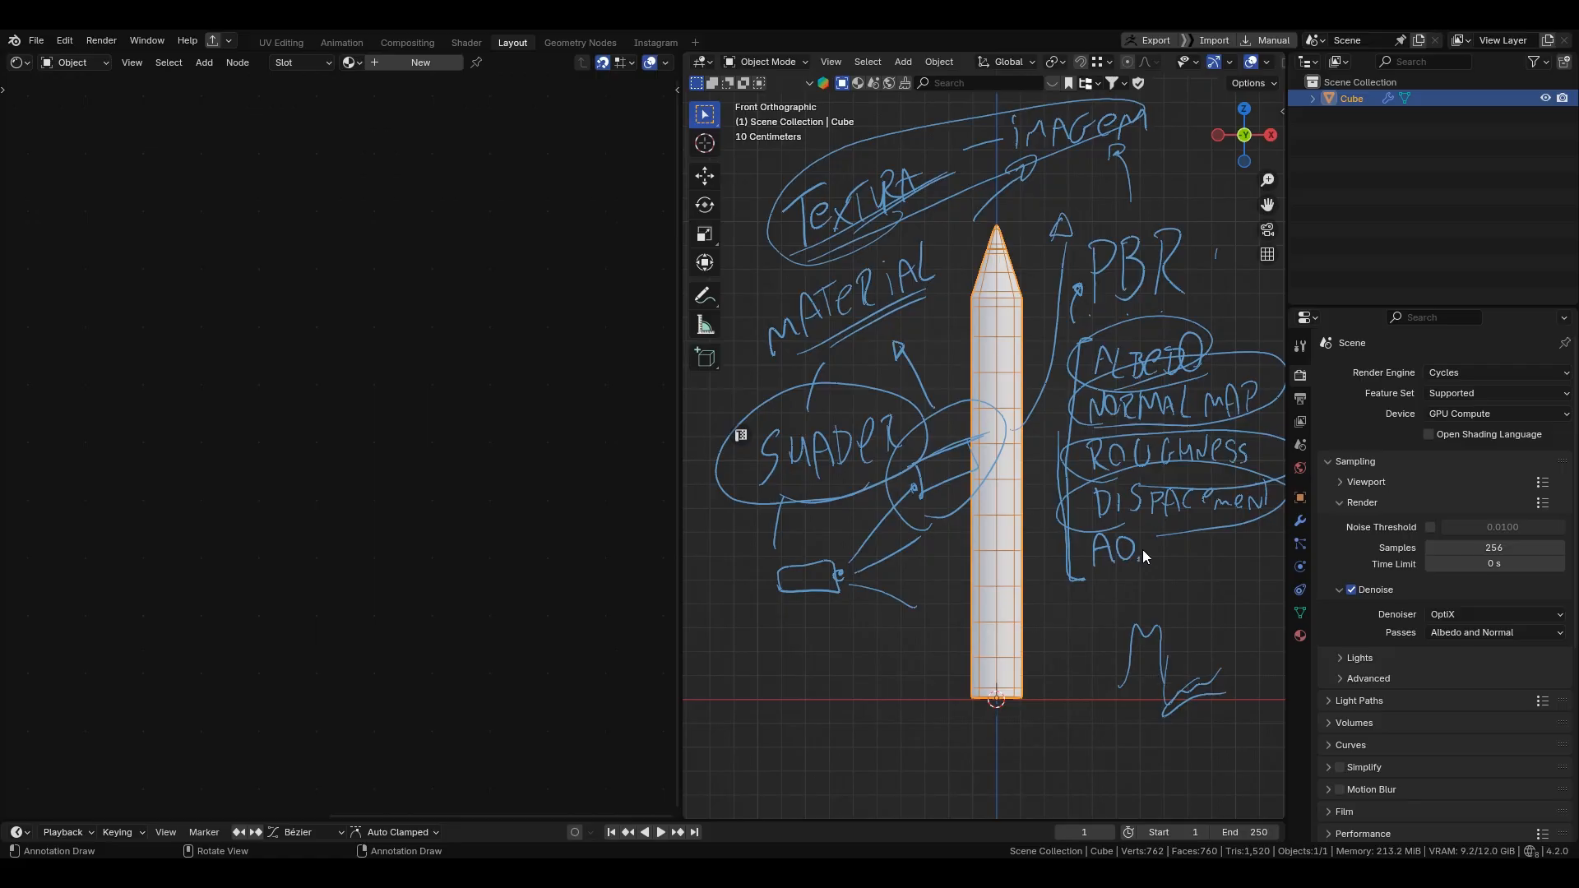
Step: Erase the handwritten annotations around the pencil
{"action": "mouse_move", "coordinate": [1161, 566]}
{"action": "left_mouse_down"}
{"action": "mouse_move", "coordinate": [1086, 581]}
{"action": "mouse_move", "coordinate": [1168, 527]}
{"action": "left_mouse_up"}
{"action": "left_click_drag", "start_coordinate": [1205, 606], "coordinate": [1193, 604]}
{"action": "mouse_move", "coordinate": [1246, 584]}
{"action": "right_mouse_down"}
{"action": "mouse_move", "coordinate": [1146, 582]}
{"action": "mouse_move", "coordinate": [1251, 680]}
{"action": "mouse_move", "coordinate": [1168, 548]}
{"action": "mouse_move", "coordinate": [1297, 458]}
{"action": "mouse_move", "coordinate": [1269, 317]}
{"action": "mouse_move", "coordinate": [1093, 416]}
{"action": "mouse_move", "coordinate": [1138, 115]}
{"action": "mouse_move", "coordinate": [1058, 113]}
{"action": "mouse_move", "coordinate": [1058, 201]}
{"action": "mouse_move", "coordinate": [959, 112]}
{"action": "mouse_move", "coordinate": [862, 189]}
{"action": "mouse_move", "coordinate": [945, 254]}
{"action": "mouse_move", "coordinate": [825, 343]}
{"action": "mouse_move", "coordinate": [733, 483]}
{"action": "mouse_move", "coordinate": [777, 453]}
{"action": "mouse_move", "coordinate": [821, 356]}
{"action": "mouse_move", "coordinate": [945, 430]}
{"action": "mouse_move", "coordinate": [987, 493]}
{"action": "mouse_move", "coordinate": [862, 564]}
{"action": "mouse_move", "coordinate": [723, 582]}
{"action": "mouse_move", "coordinate": [788, 608]}
{"action": "right_mouse_up"}
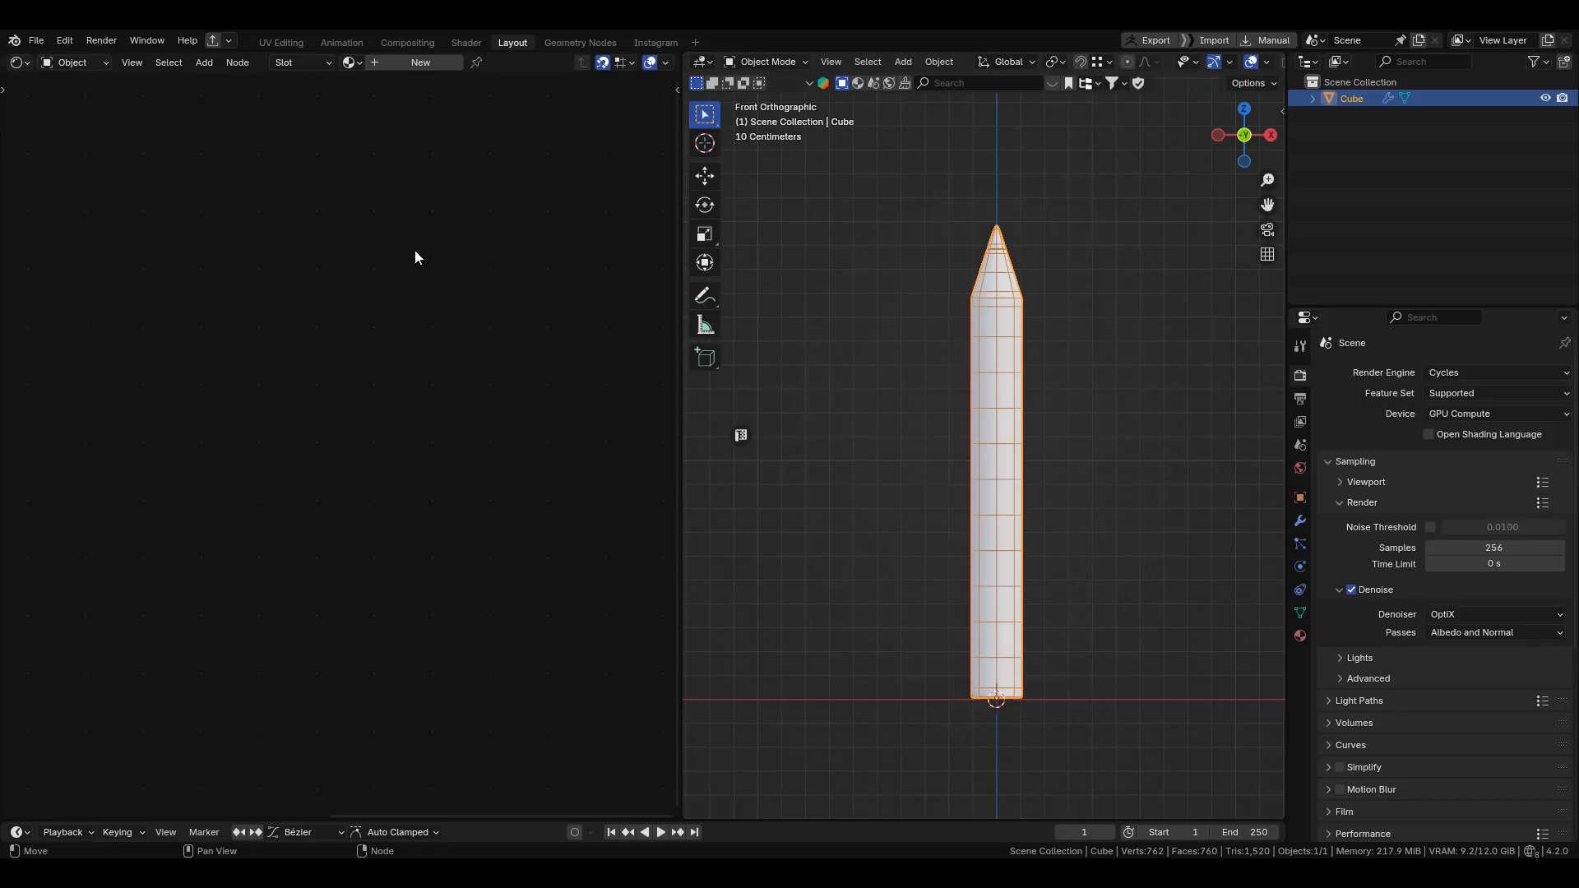
Step: Turn off the 3D viewport's wireframe overlay, and check the Screencast Keys settings in its sidebar
{"action": "left_click", "coordinate": [1270, 61]}
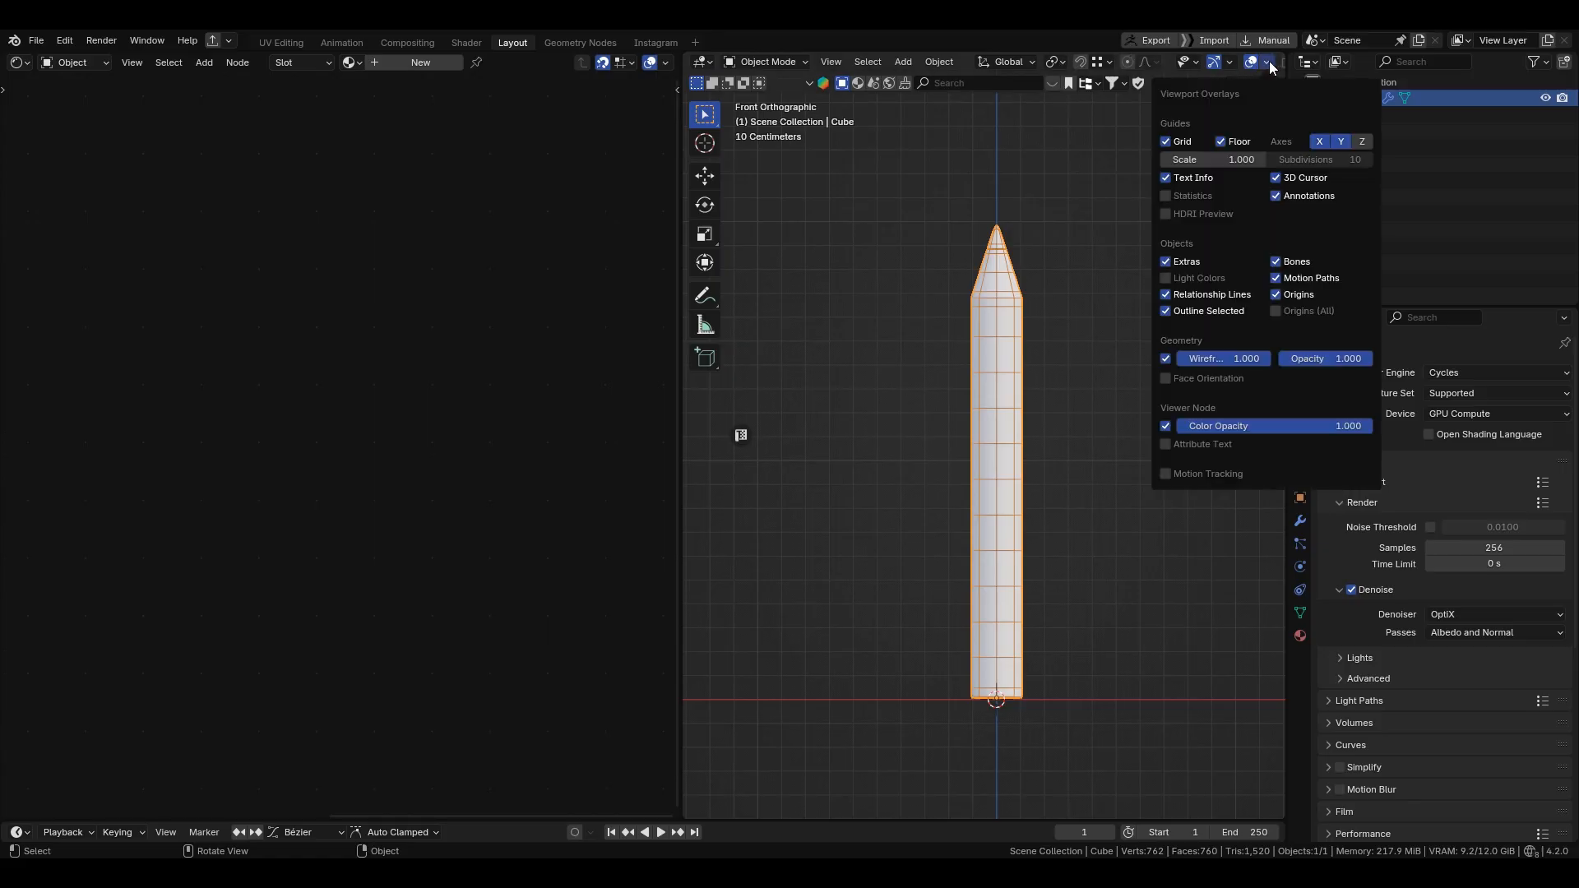
{"action": "left_click", "coordinate": [1166, 358]}
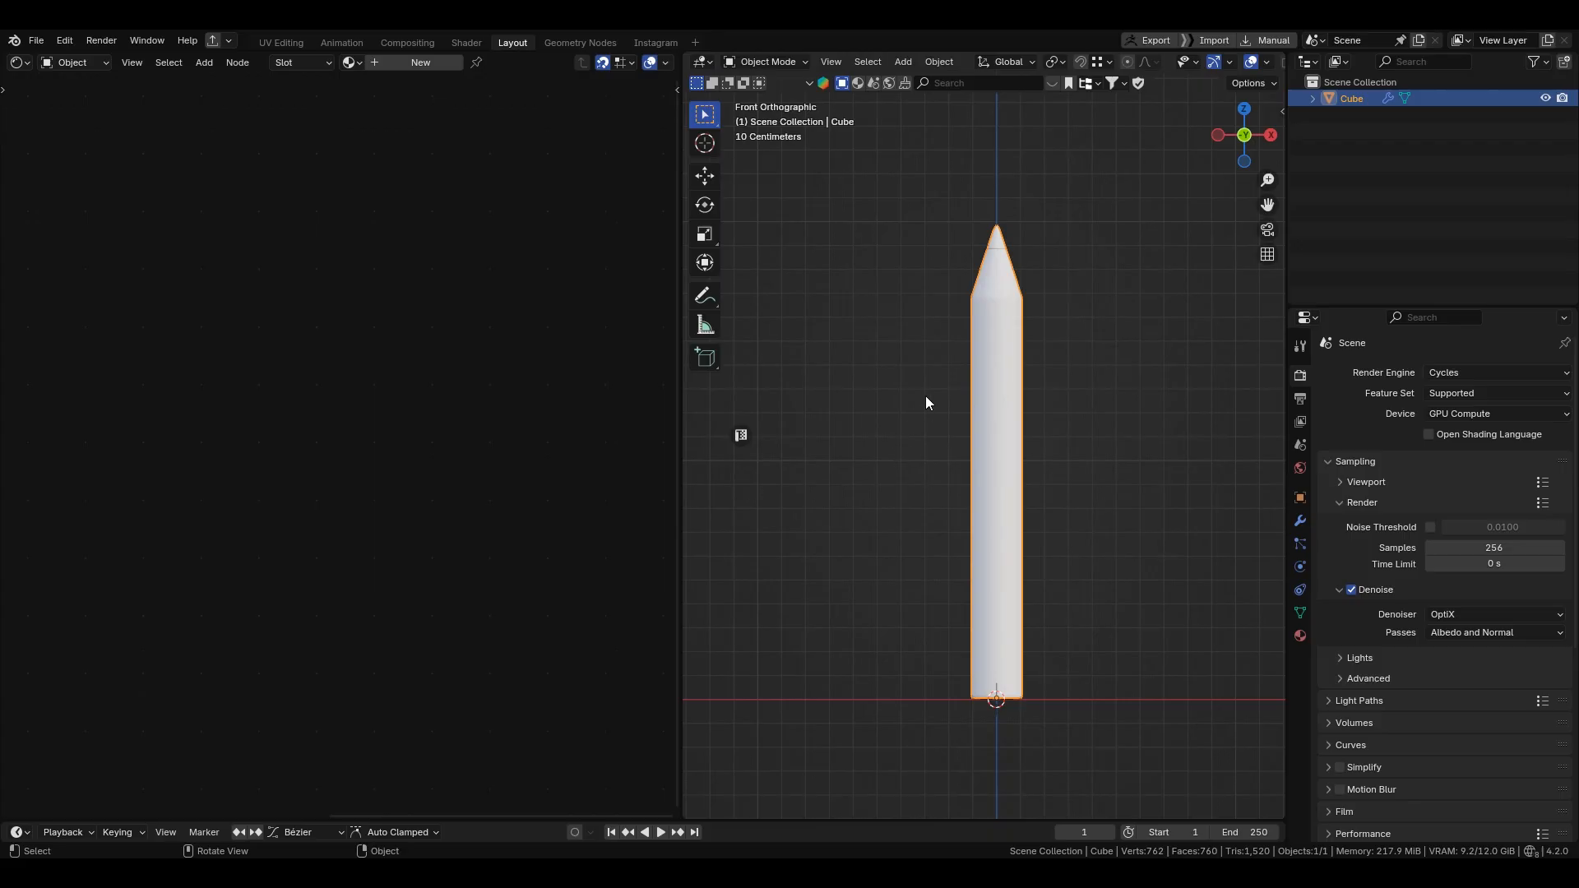
{"action": "key", "text": "n"}
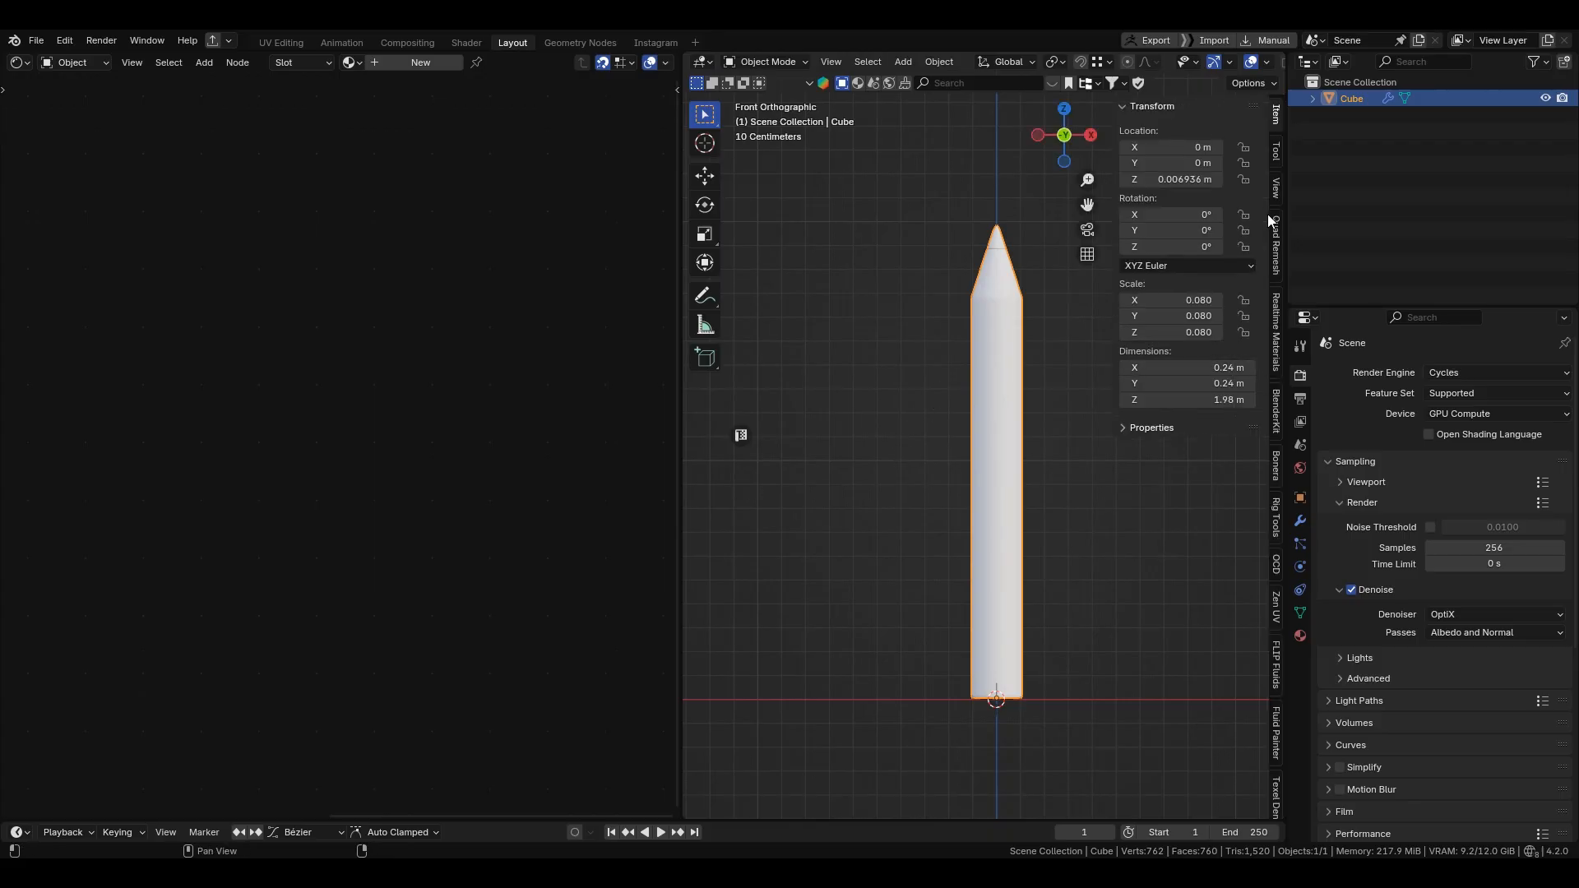
{"action": "scroll", "coordinate": [1277, 691], "scroll_direction": "down", "scroll_amount": 5}
{"action": "left_click", "coordinate": [1276, 699]}
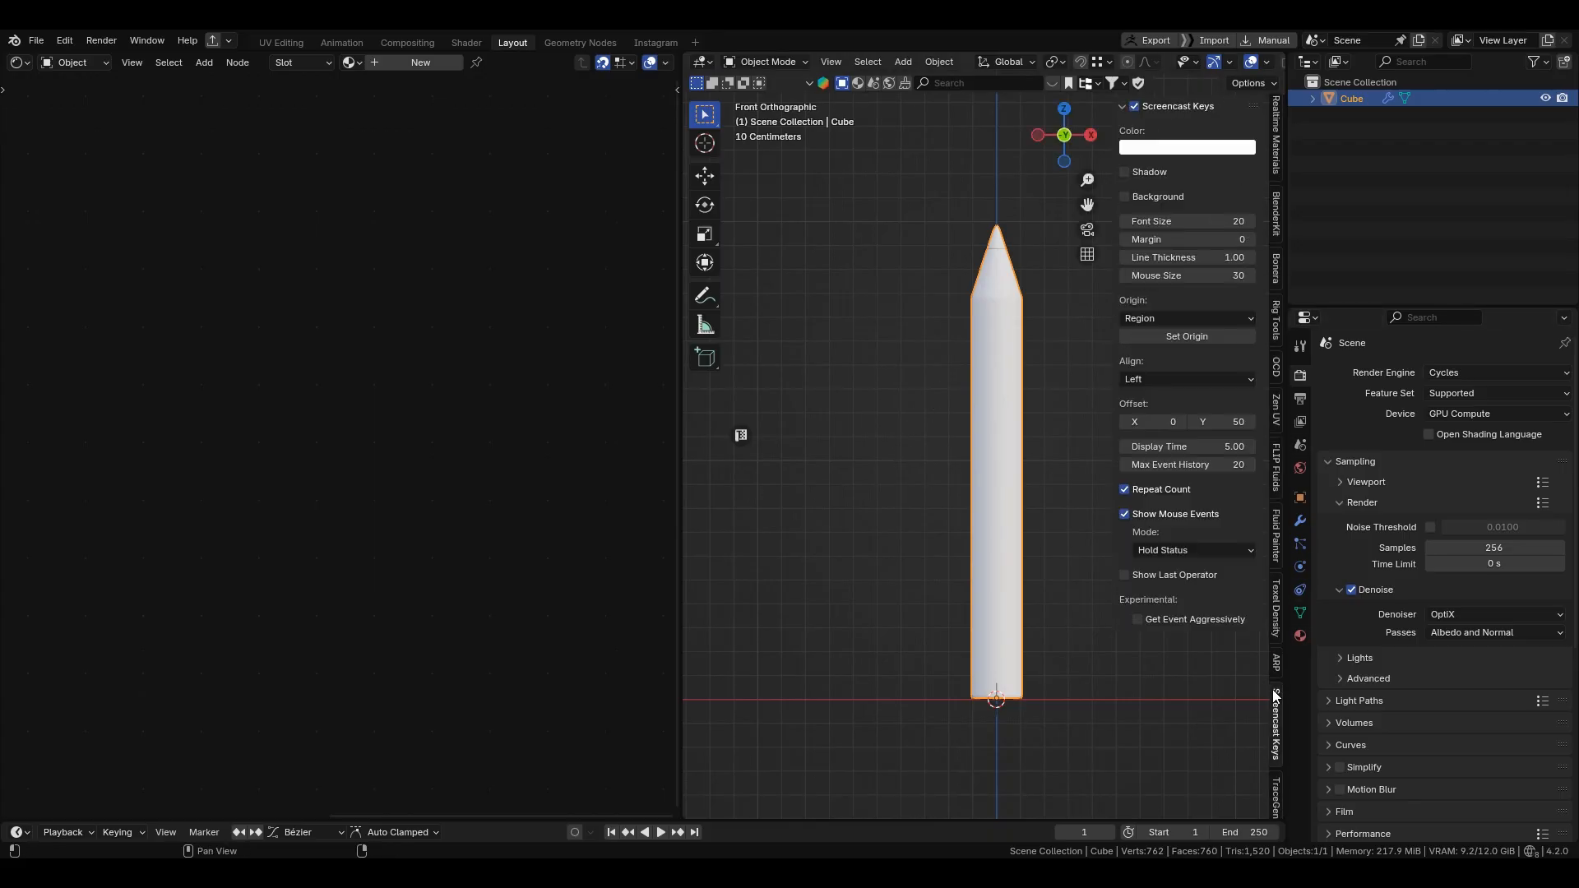
{"action": "key", "text": "n"}
{"action": "left_click", "coordinate": [833, 470]}
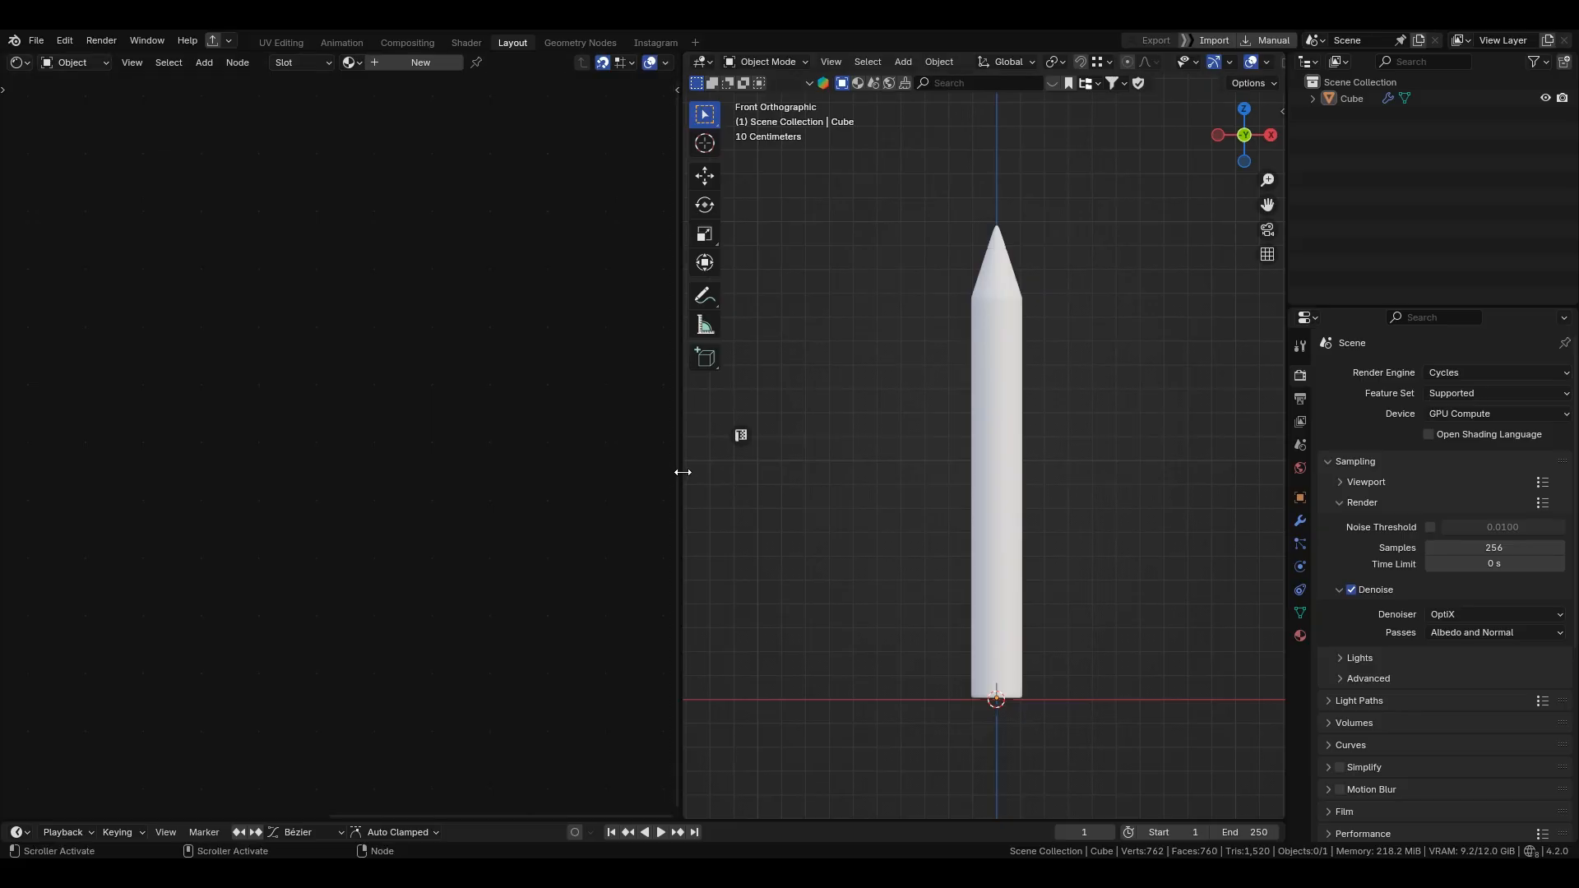
Step: Widen the 3D viewport with solid shading, and turn on the Screencast Keys display
{"action": "left_click_drag", "start_coordinate": [680, 471], "coordinate": [282, 444]}
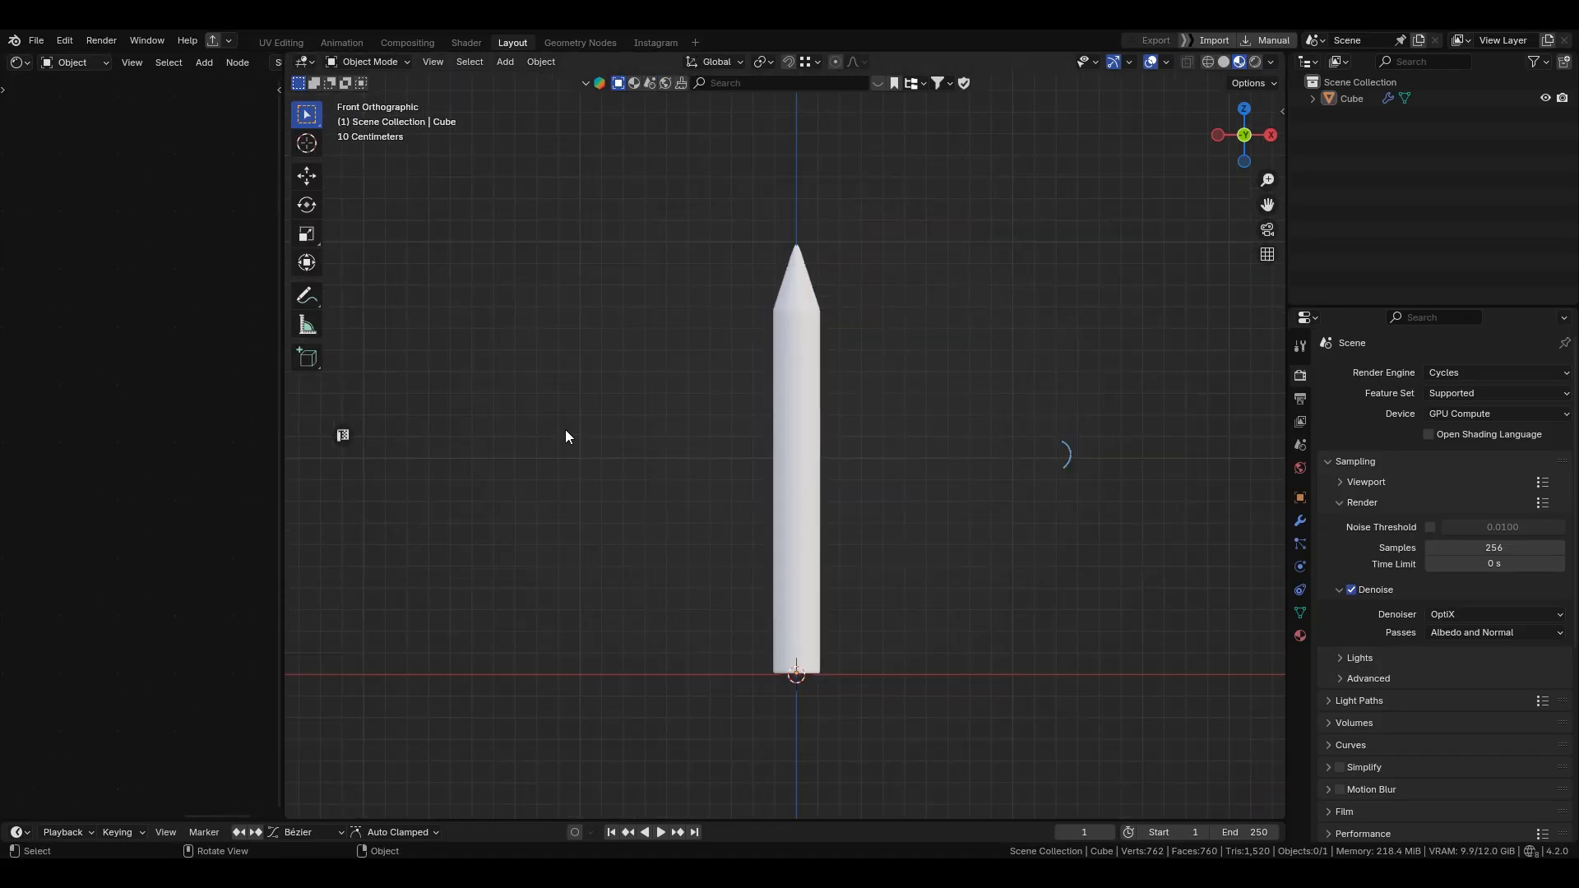
{"action": "left_click", "coordinate": [1224, 62]}
{"action": "left_click", "coordinate": [806, 472]}
{"action": "key", "text": "n"}
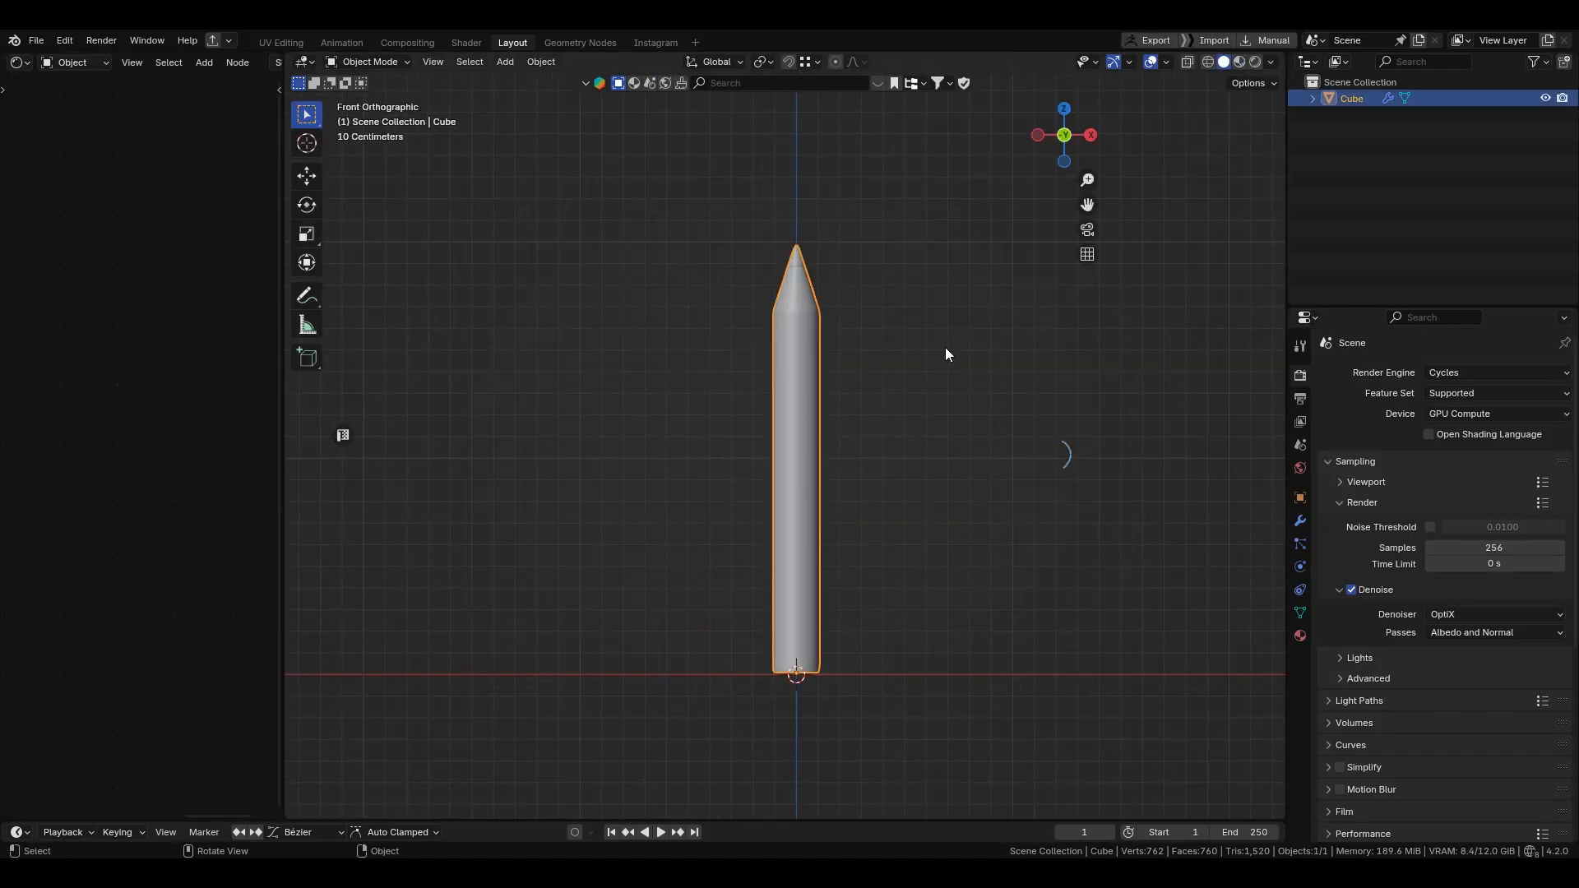
{"action": "left_click", "coordinate": [1134, 105]}
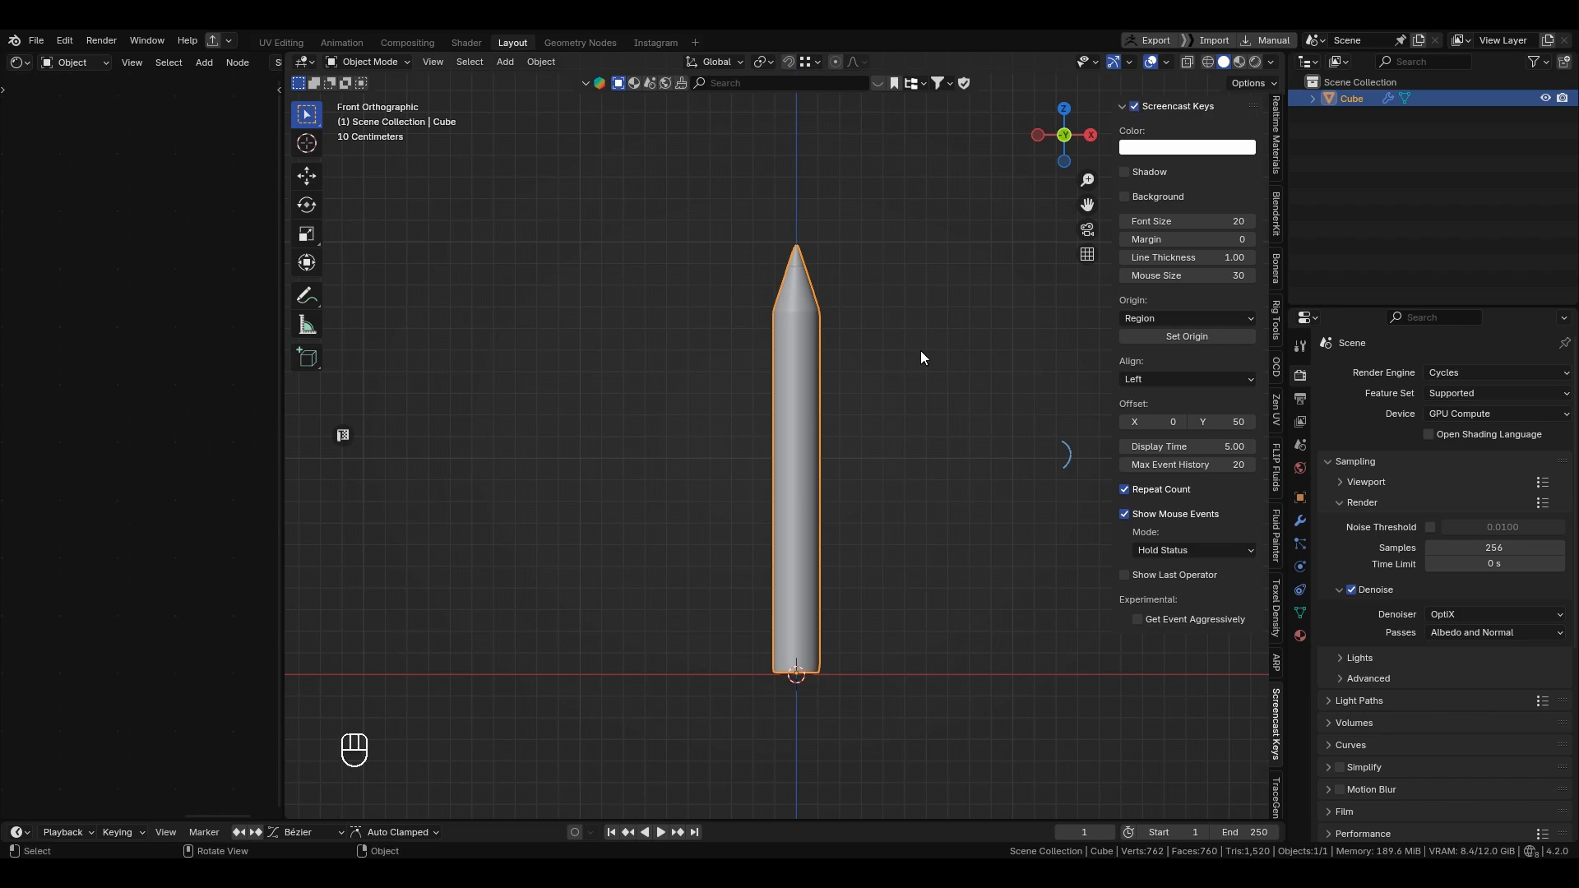
{"action": "left_click", "coordinate": [920, 350]}
Step: Widen the Shader Editor to just over half of the workspace, and select the pencil with the viewport in Material Preview shading
{"action": "mouse_move", "coordinate": [280, 536]}
{"action": "left_mouse_down"}
{"action": "mouse_move", "coordinate": [740, 504]}
{"action": "mouse_move", "coordinate": [728, 497]}
{"action": "left_mouse_up"}
{"action": "key", "text": "n"}
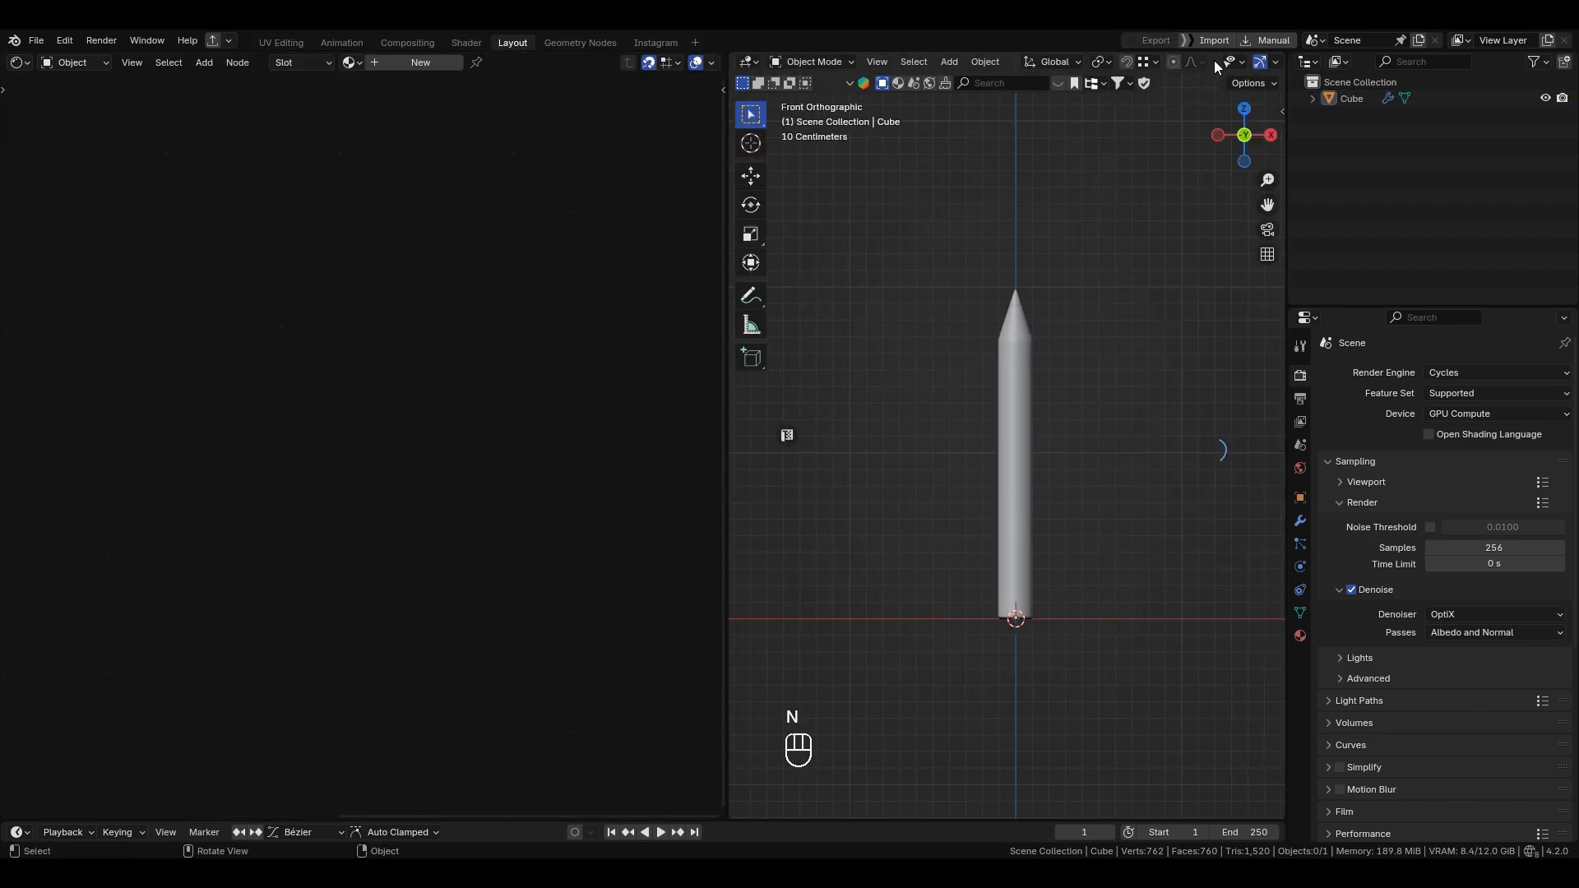
{"action": "scroll", "coordinate": [1214, 61], "scroll_direction": "right", "scroll_amount": 4}
{"action": "left_click", "coordinate": [1253, 62]}
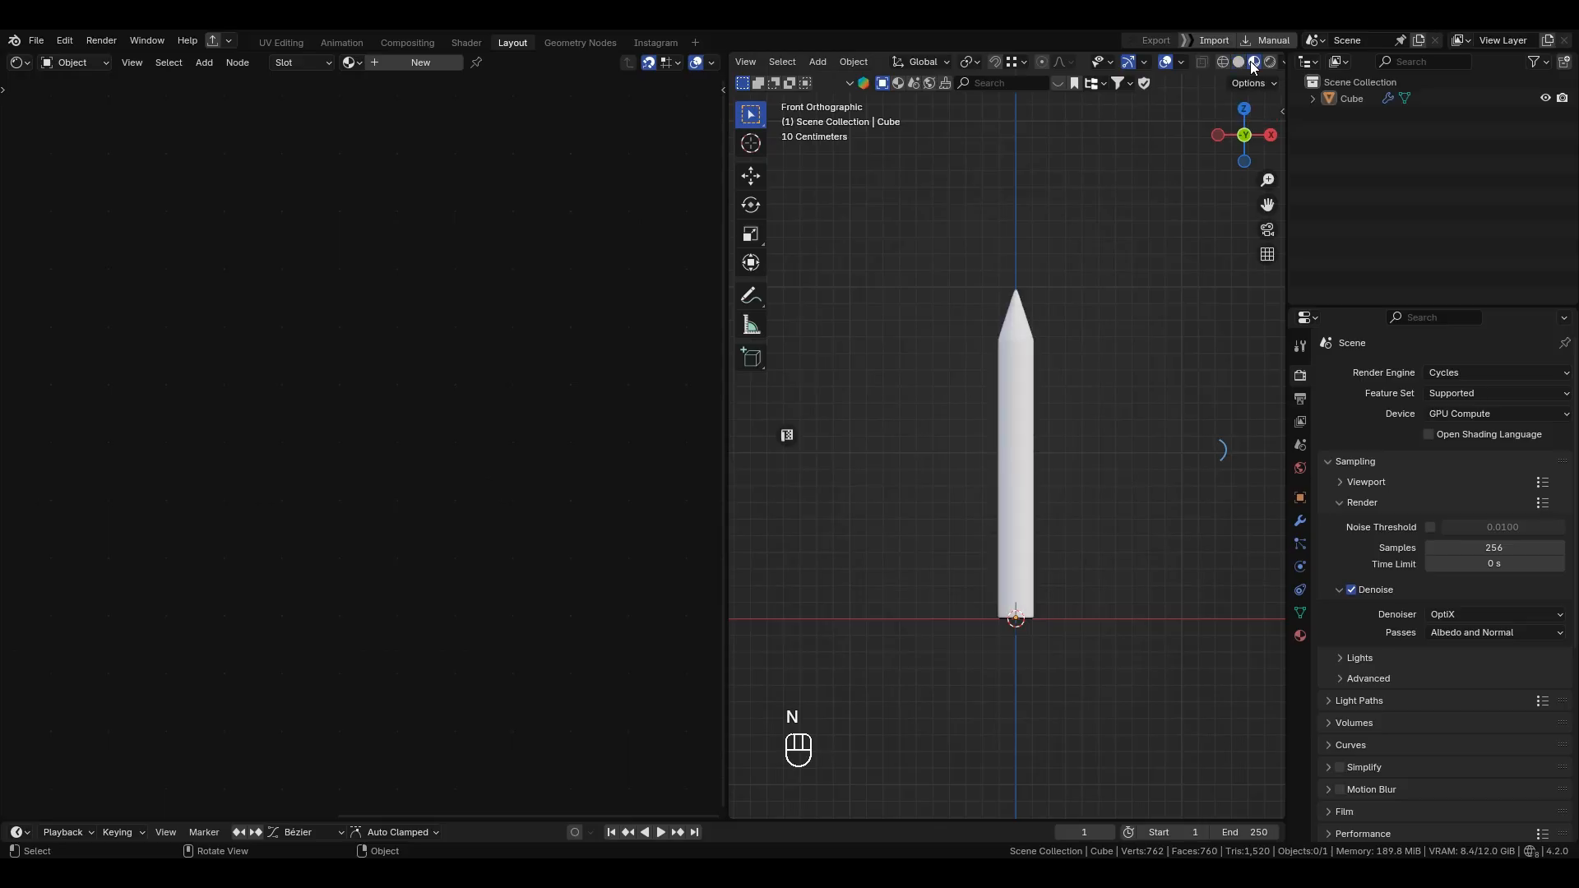
{"action": "scroll", "coordinate": [1019, 440], "scroll_direction": "up", "scroll_amount": 3}
{"action": "left_click", "coordinate": [1024, 442]}
{"action": "scroll", "coordinate": [1024, 443], "scroll_direction": "down", "scroll_amount": 3}
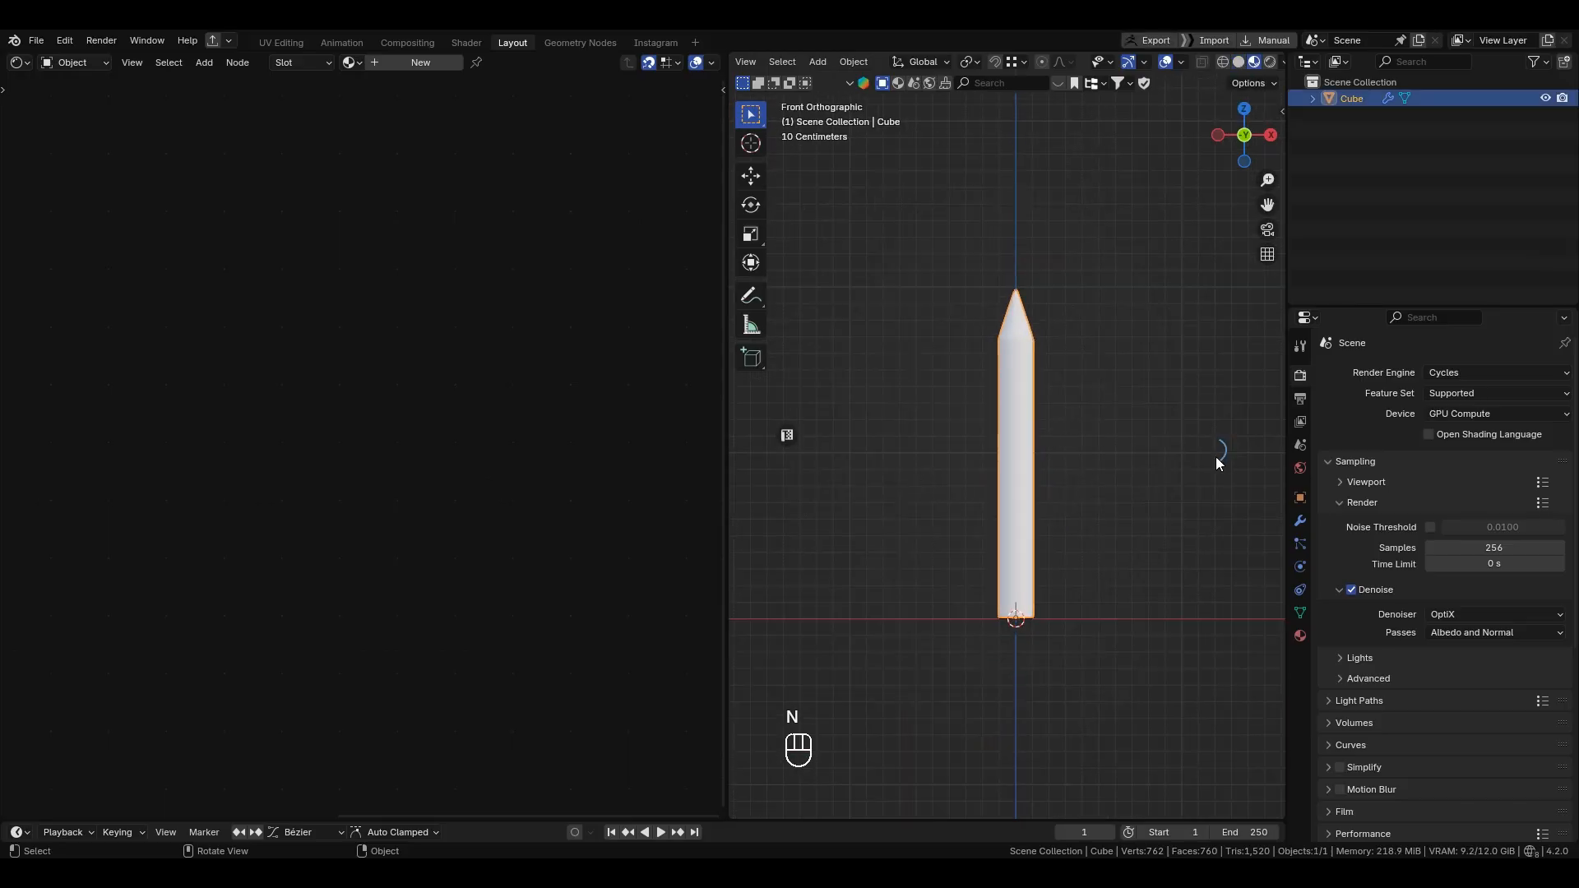
Step: Erase the leftover annotation stroke beside the pencil
{"action": "key", "text": "d"}
{"action": "mouse_move", "coordinate": [1218, 452]}
{"action": "right_mouse_down"}
{"action": "mouse_move", "coordinate": [1227, 434]}
{"action": "mouse_move", "coordinate": [1227, 496]}
{"action": "right_mouse_up"}
{"action": "scroll", "coordinate": [1068, 470], "scroll_direction": "up", "scroll_amount": 3}
{"action": "middle_click_drag", "start_coordinate": [1046, 476], "coordinate": [1056, 480], "text": "shift"}
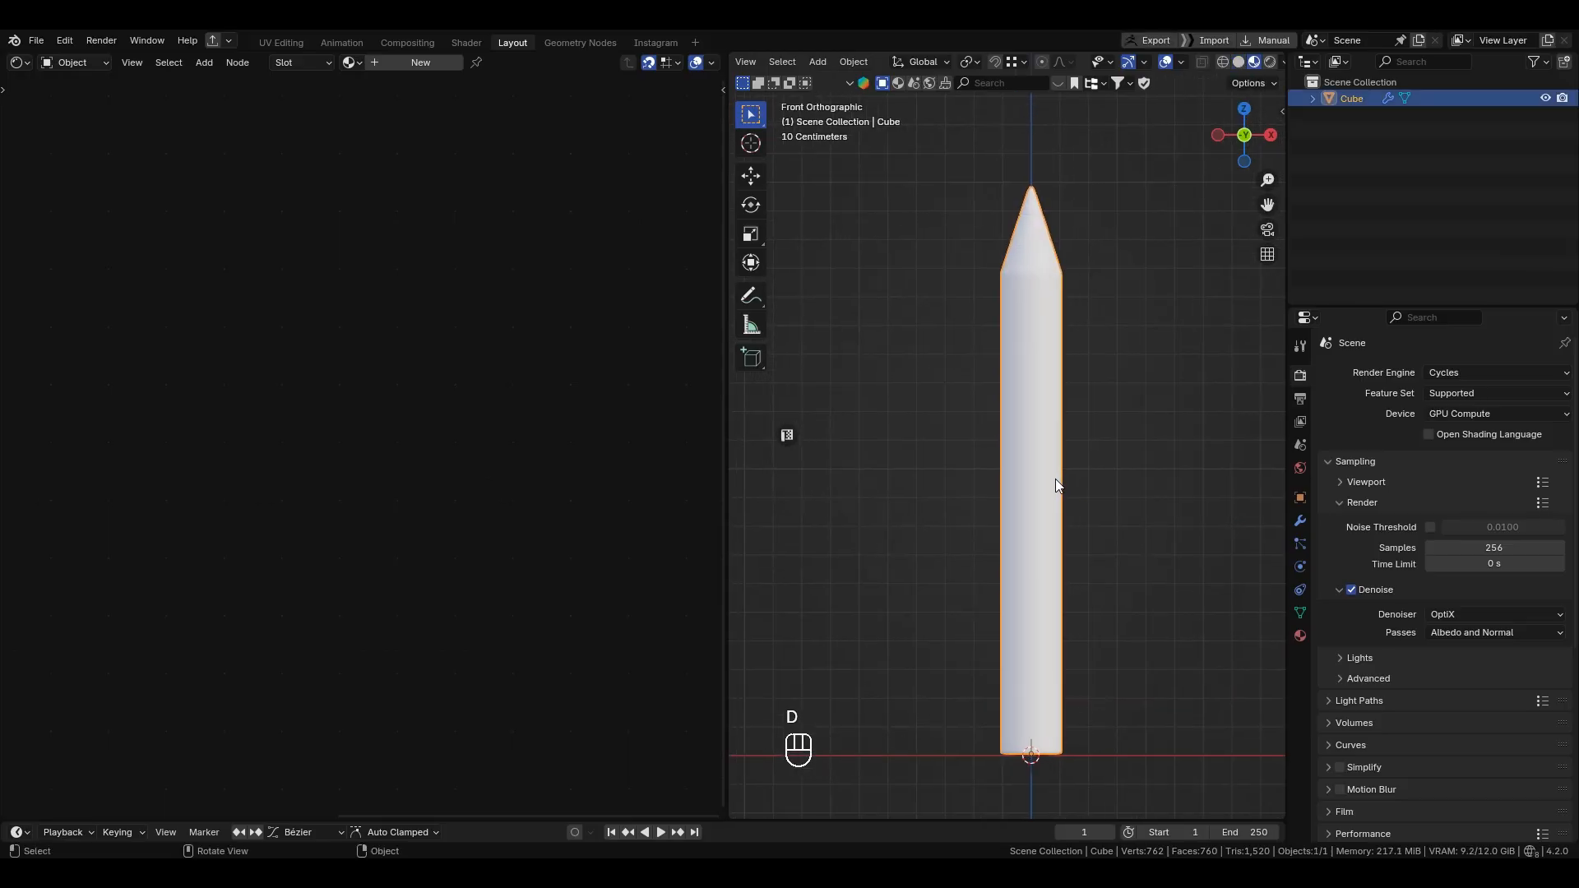
Step: Show the pencil's Material properties and enlarge the material slot list
{"action": "left_click", "coordinate": [1303, 320]}
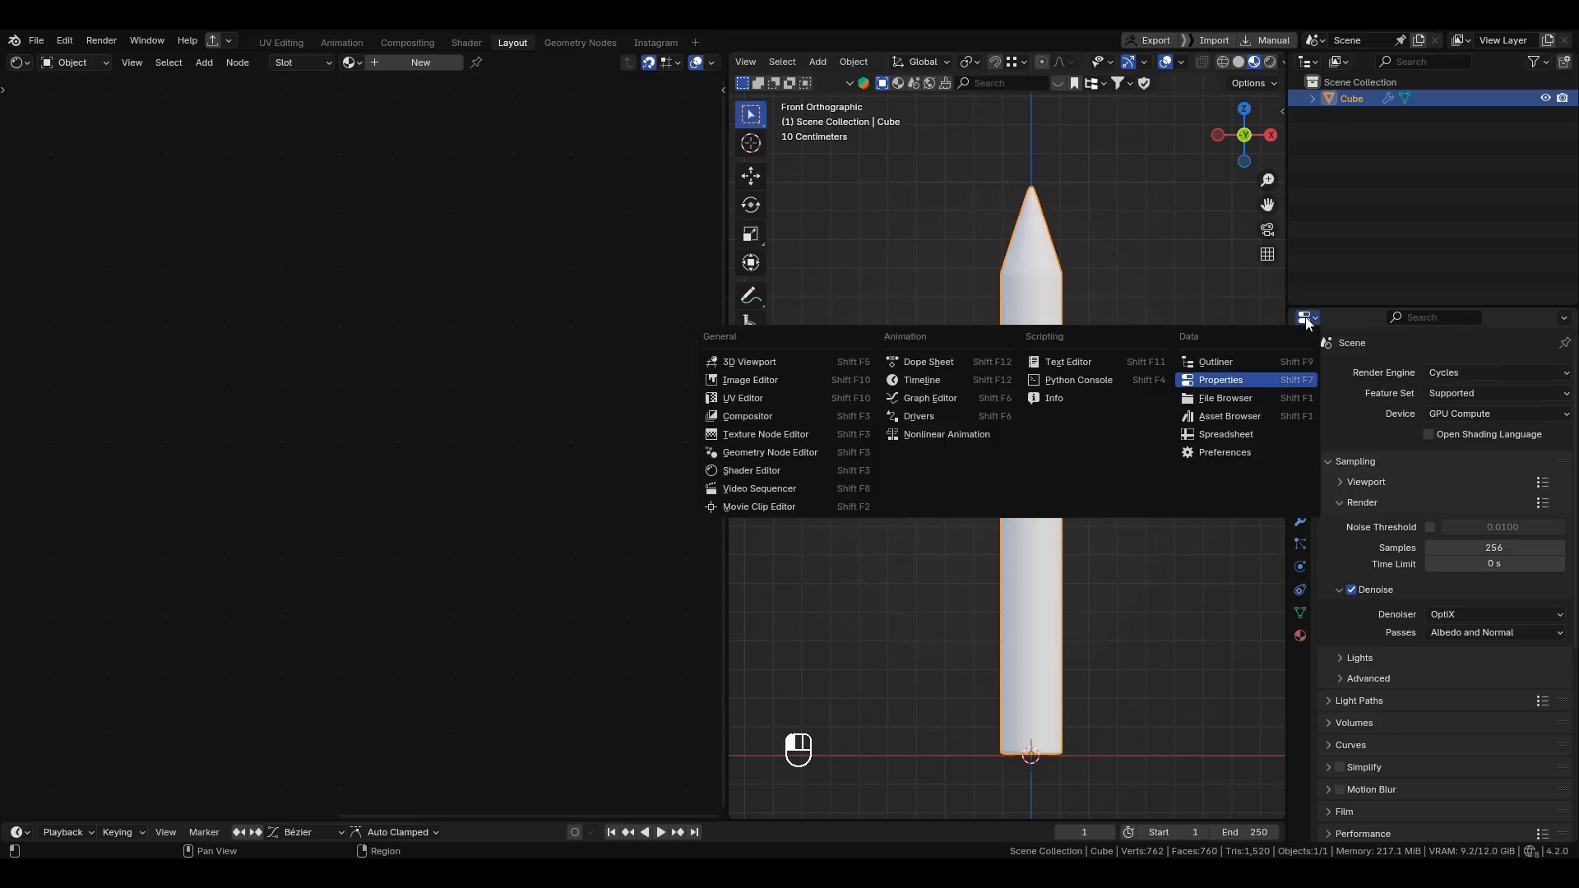
{"action": "left_click", "coordinate": [1300, 319]}
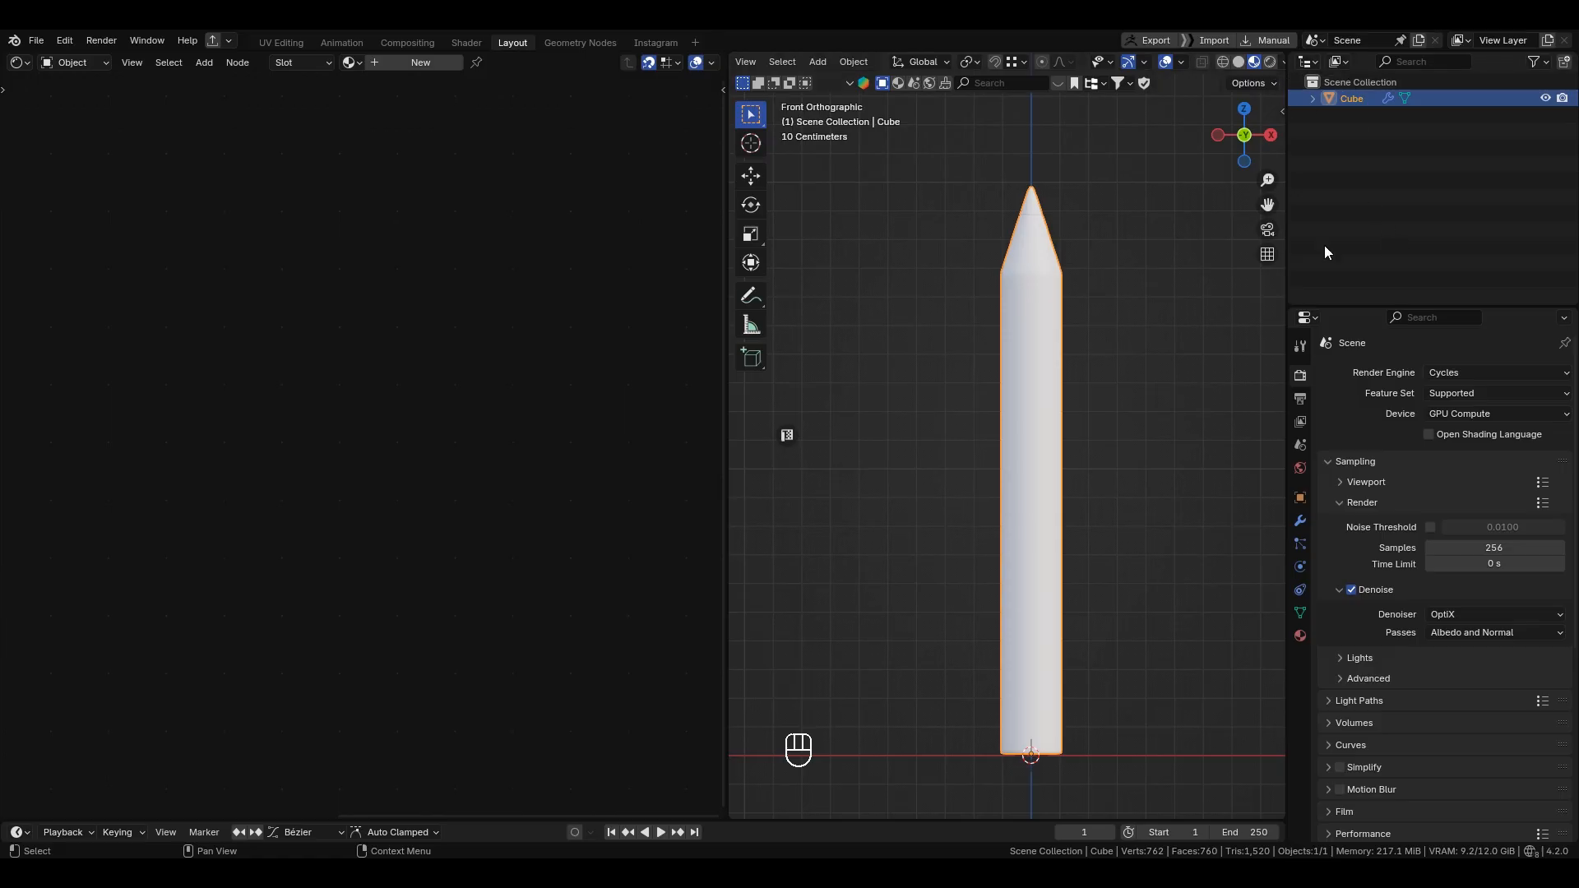
{"action": "left_click", "coordinate": [1303, 633]}
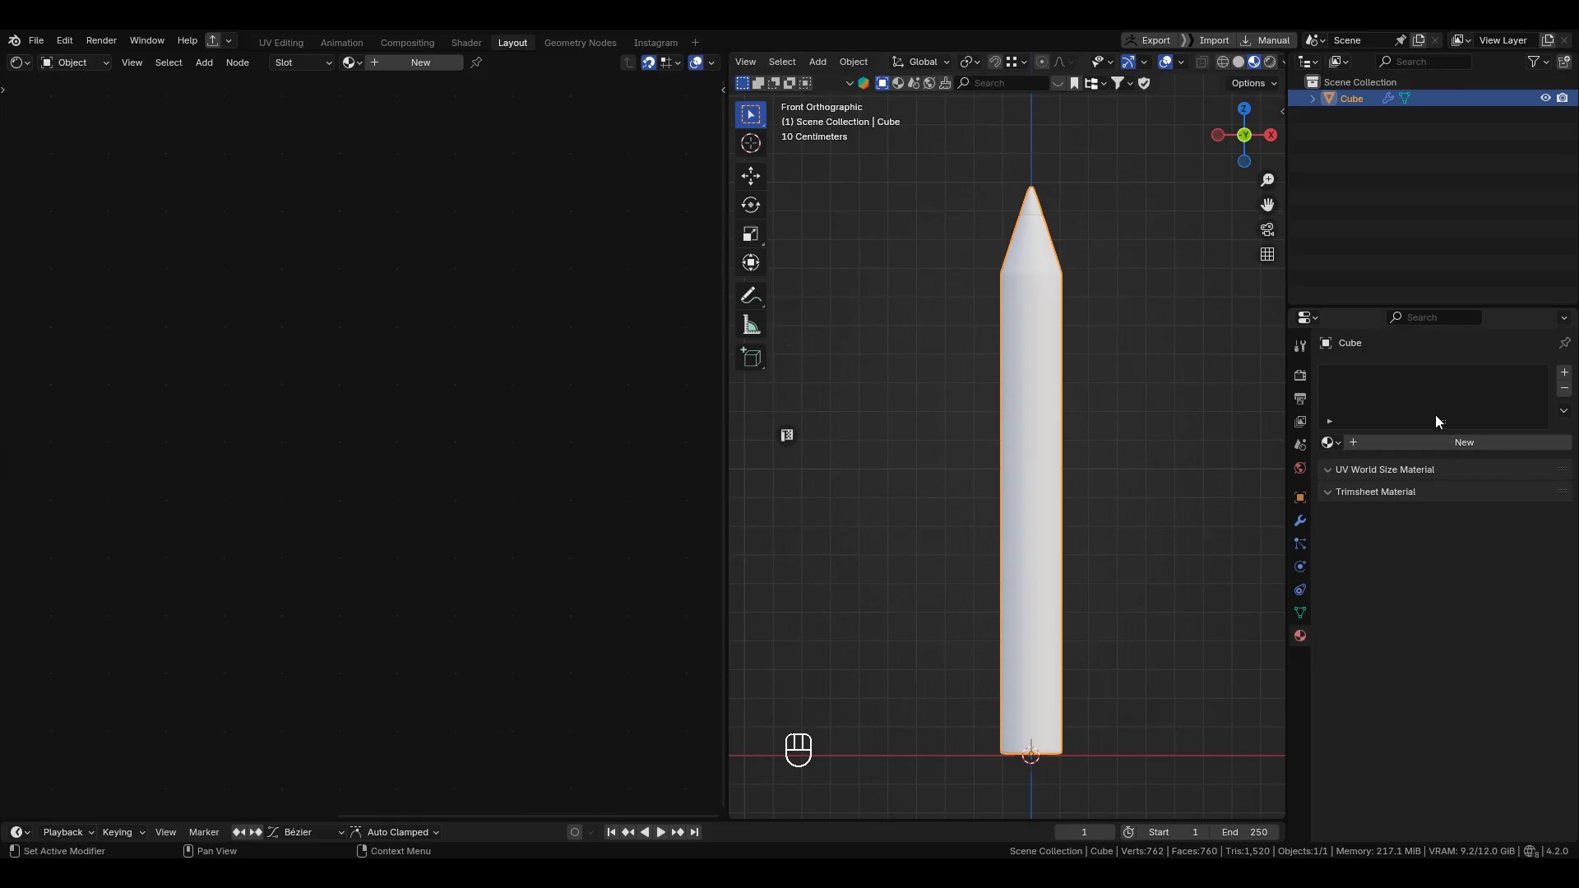
{"action": "left_click_drag", "start_coordinate": [1441, 421], "coordinate": [1457, 471]}
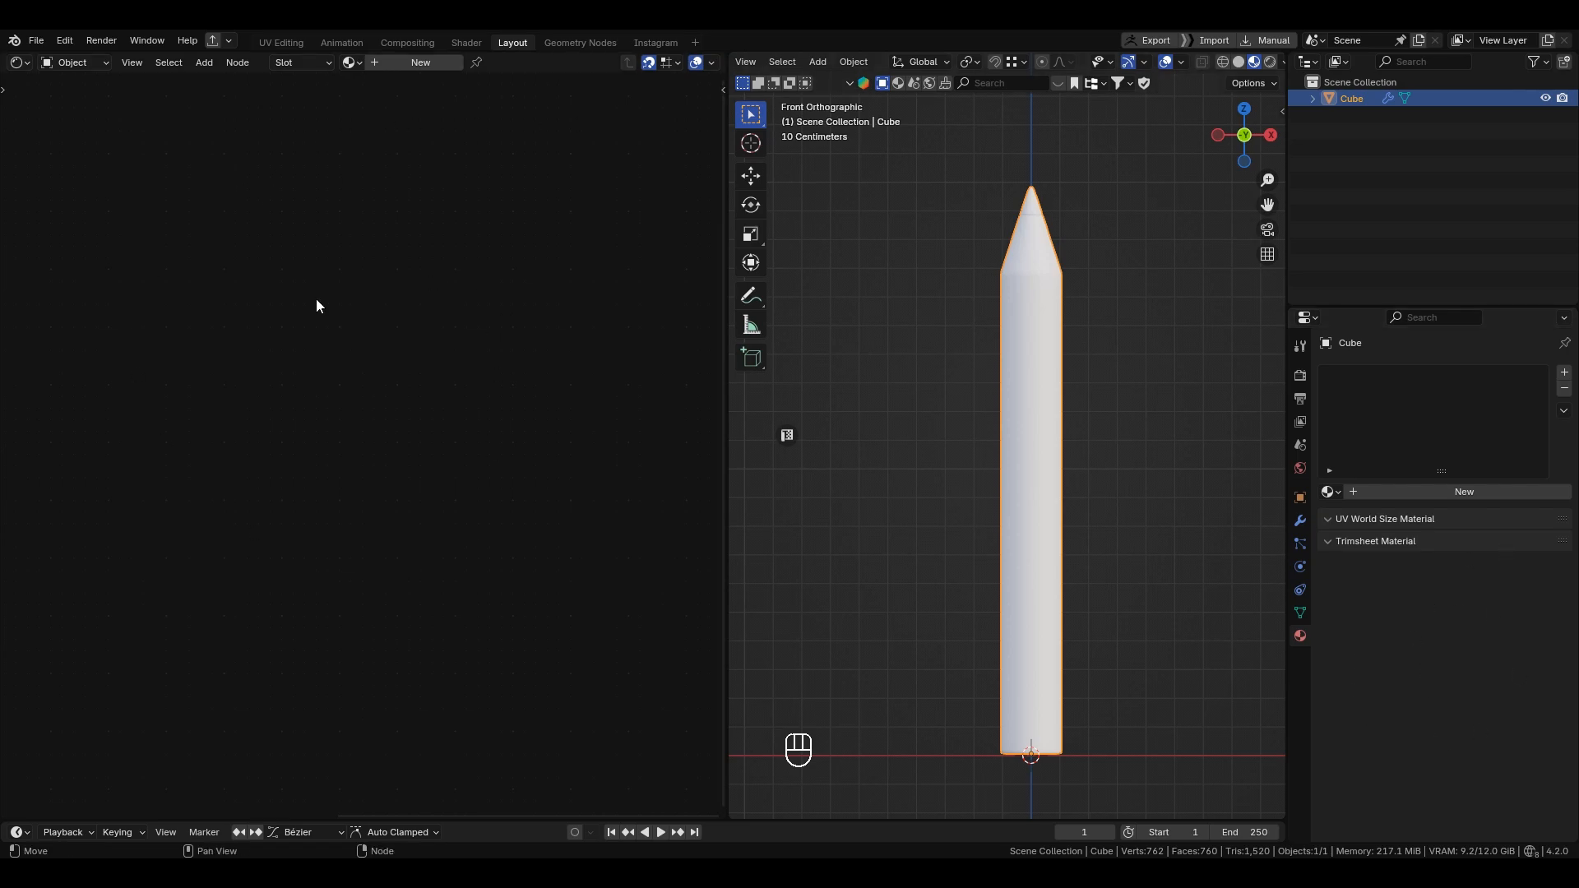
Step: Create a new material on the pencil and name it Base_Lapis
{"action": "left_click", "coordinate": [1383, 494]}
{"action": "double_click", "coordinate": [1389, 494]}
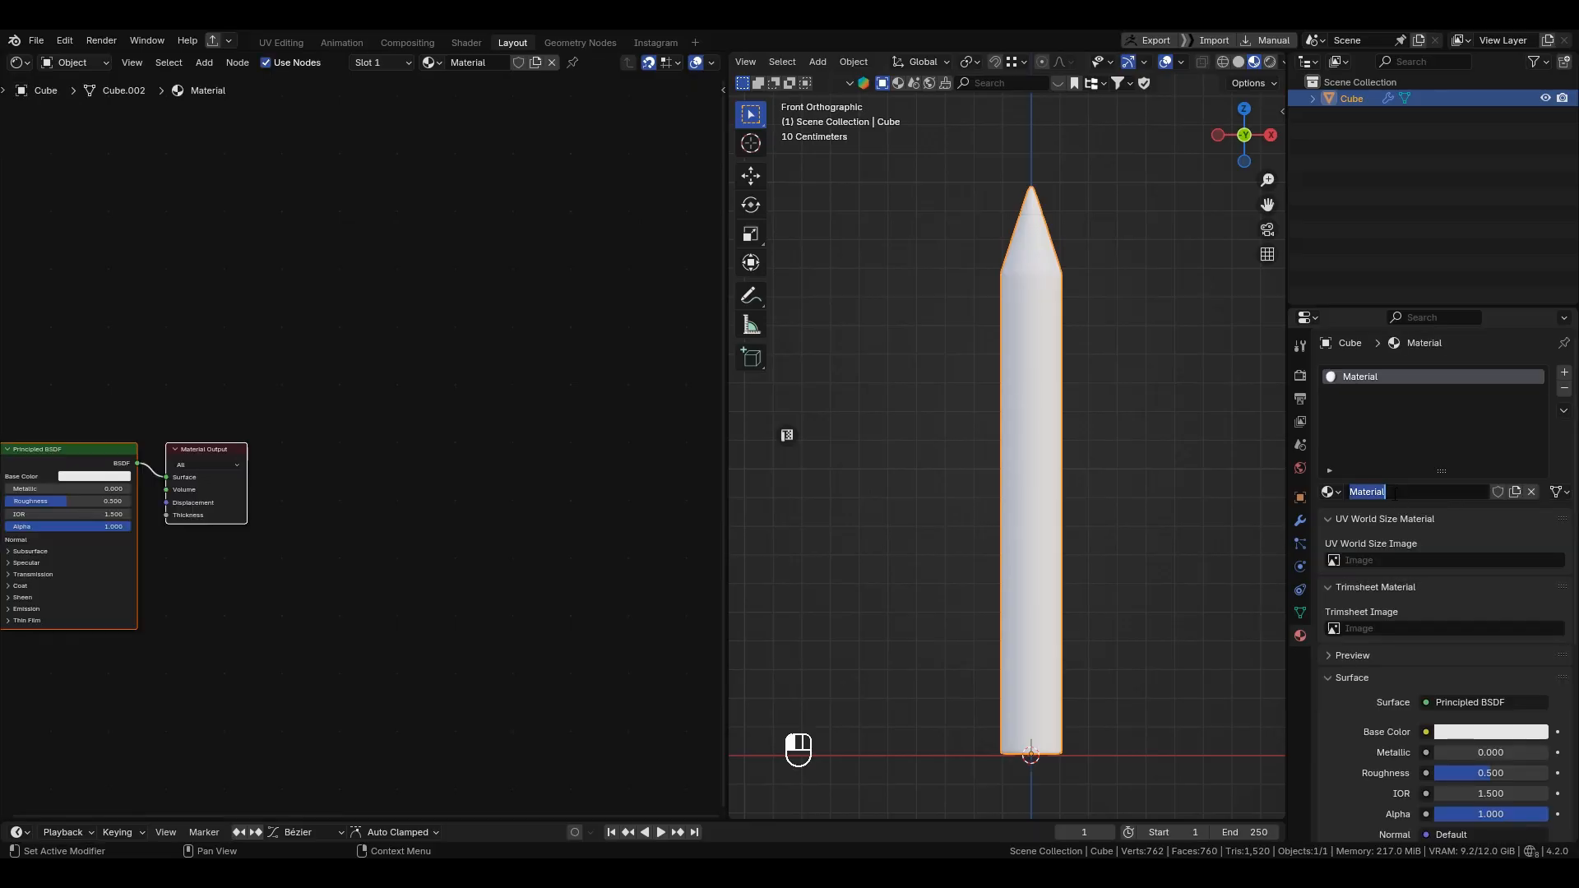
{"action": "type", "text": "Base_Lapis"}
{"action": "key", "text": "Return"}
{"action": "left_click", "coordinate": [1391, 492]}
{"action": "left_click", "coordinate": [1121, 467]}
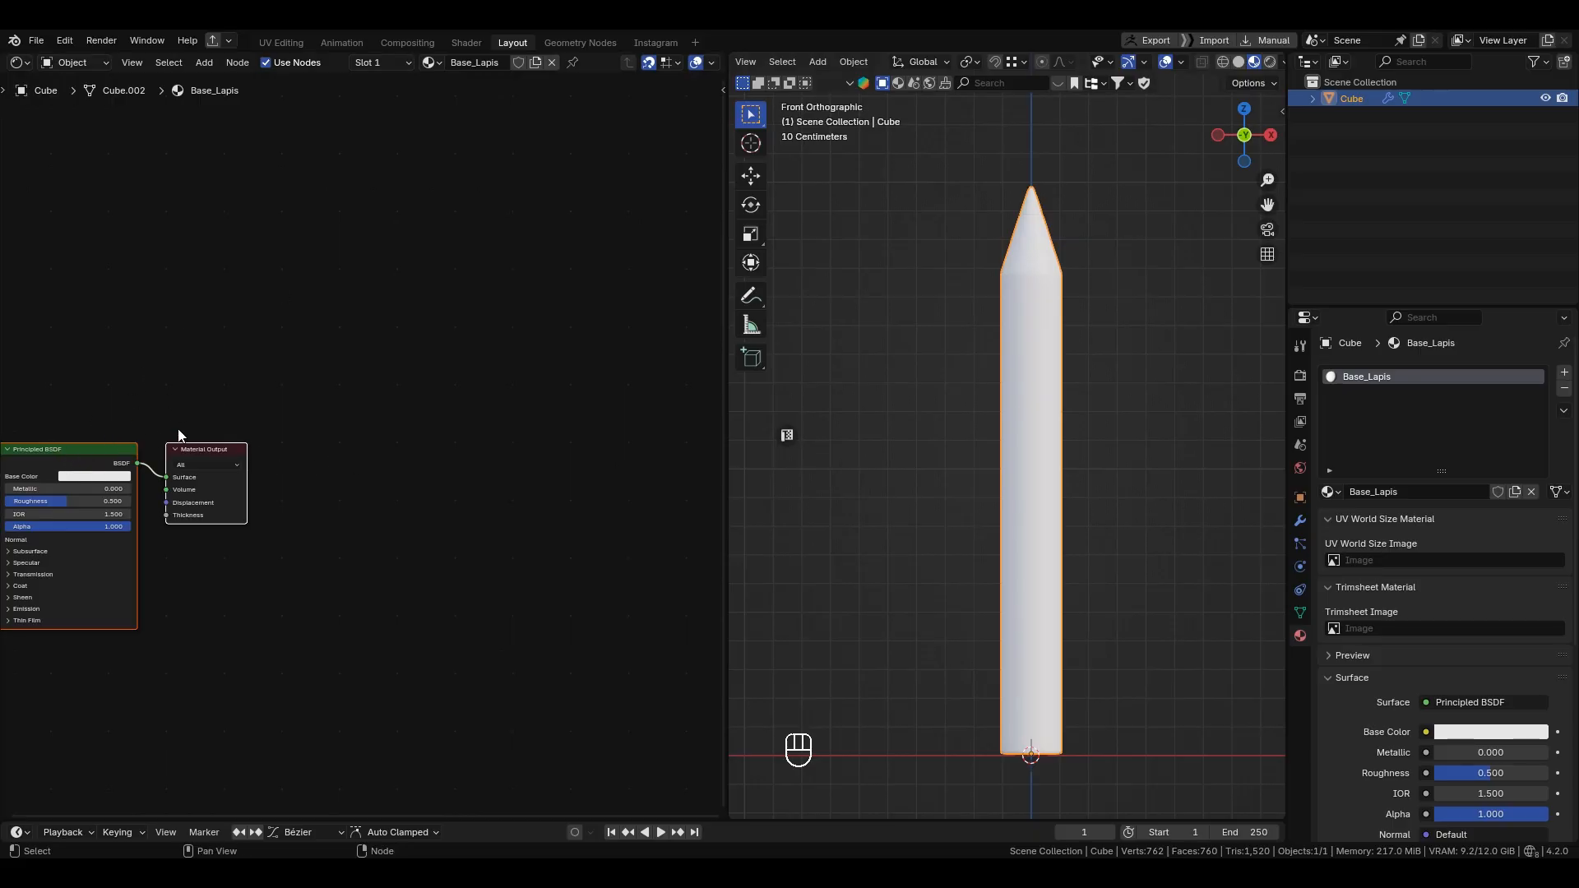
Step: Select the Principled BSDF node and set its Base Color to a saturated red
{"action": "mouse_move", "coordinate": [1040, 408]}
{"action": "middle_mouse_down", "text": "shift"}
{"action": "mouse_move", "coordinate": [1053, 395]}
{"action": "mouse_move", "coordinate": [1044, 428]}
{"action": "middle_mouse_up", "text": "shift"}
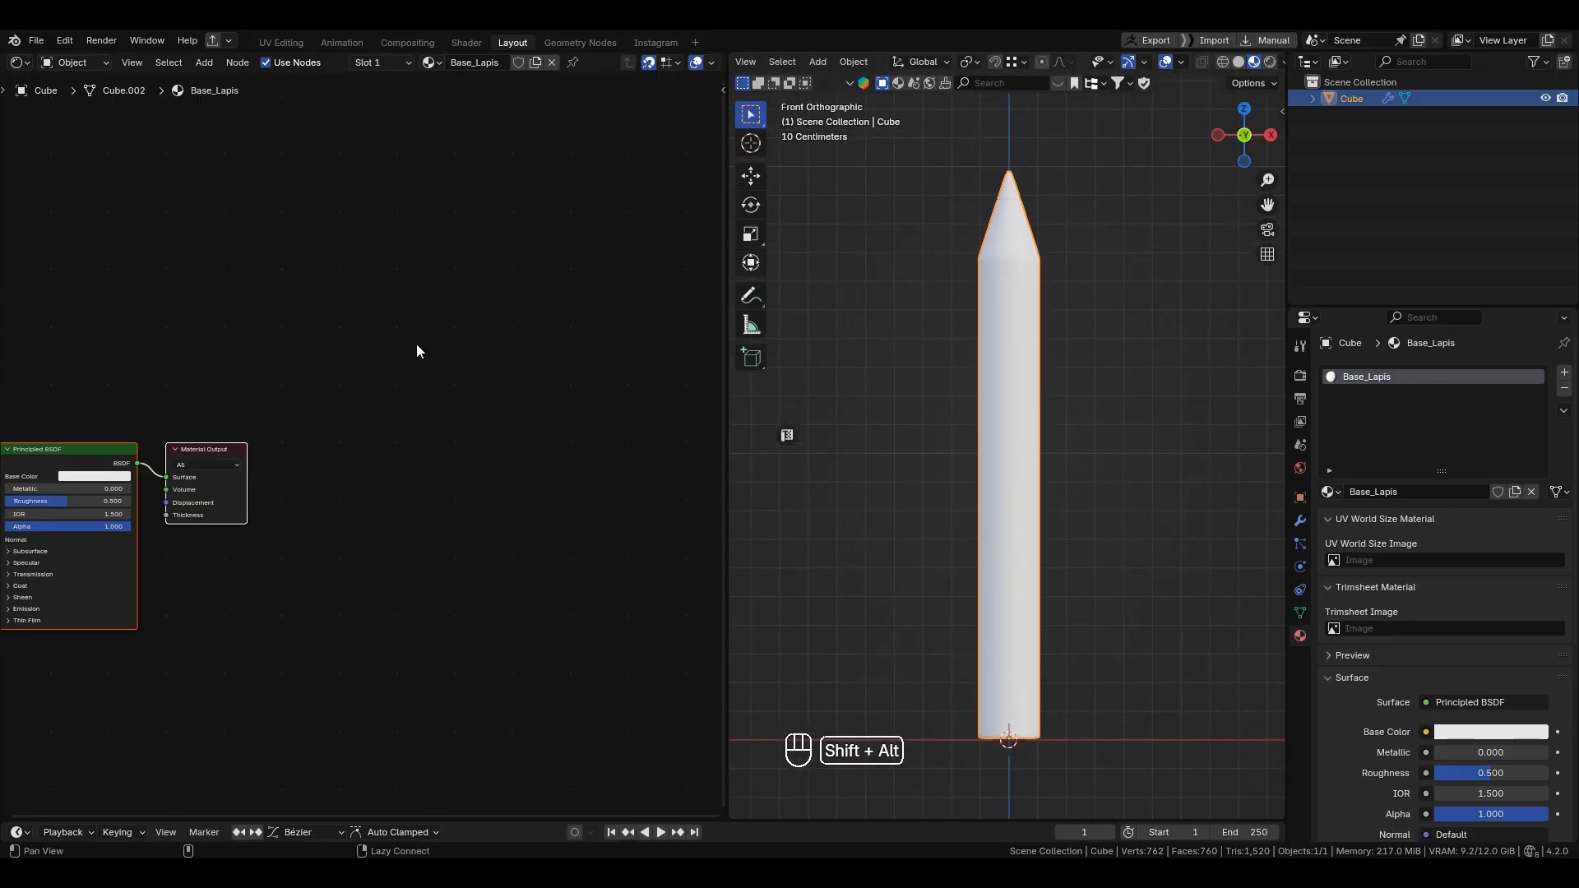
{"action": "middle_click_drag", "start_coordinate": [268, 325], "coordinate": [557, 358], "text": "alt+shift"}
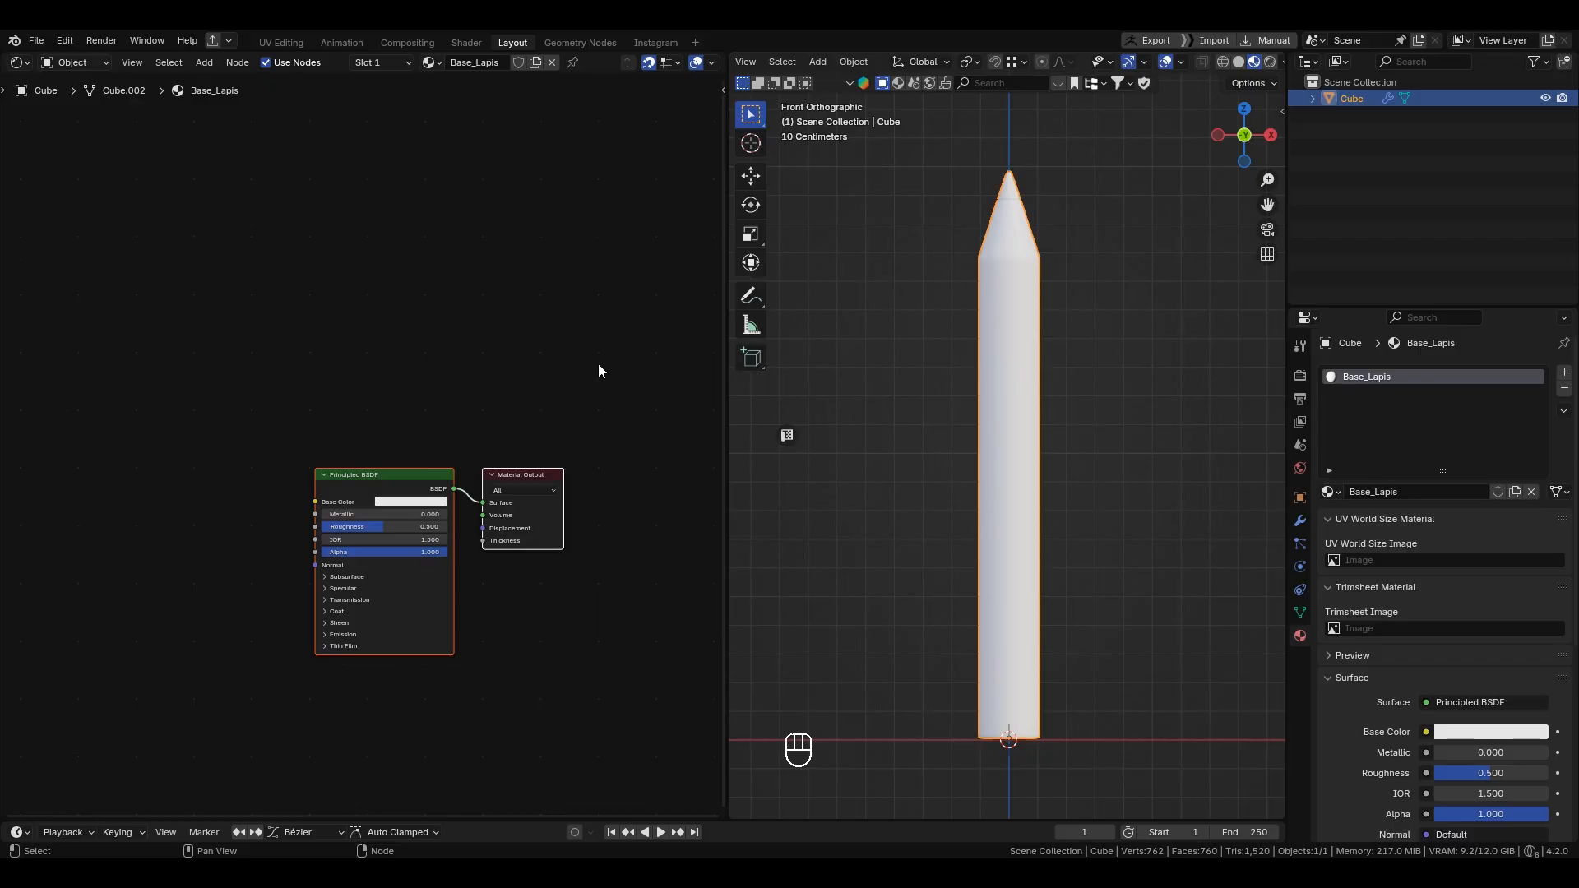
{"action": "middle_click_drag", "start_coordinate": [556, 401], "coordinate": [518, 288]}
{"action": "scroll", "coordinate": [514, 444], "scroll_direction": "up", "scroll_amount": 5}
{"action": "middle_click_drag", "start_coordinate": [527, 500], "coordinate": [475, 517], "text": "shift"}
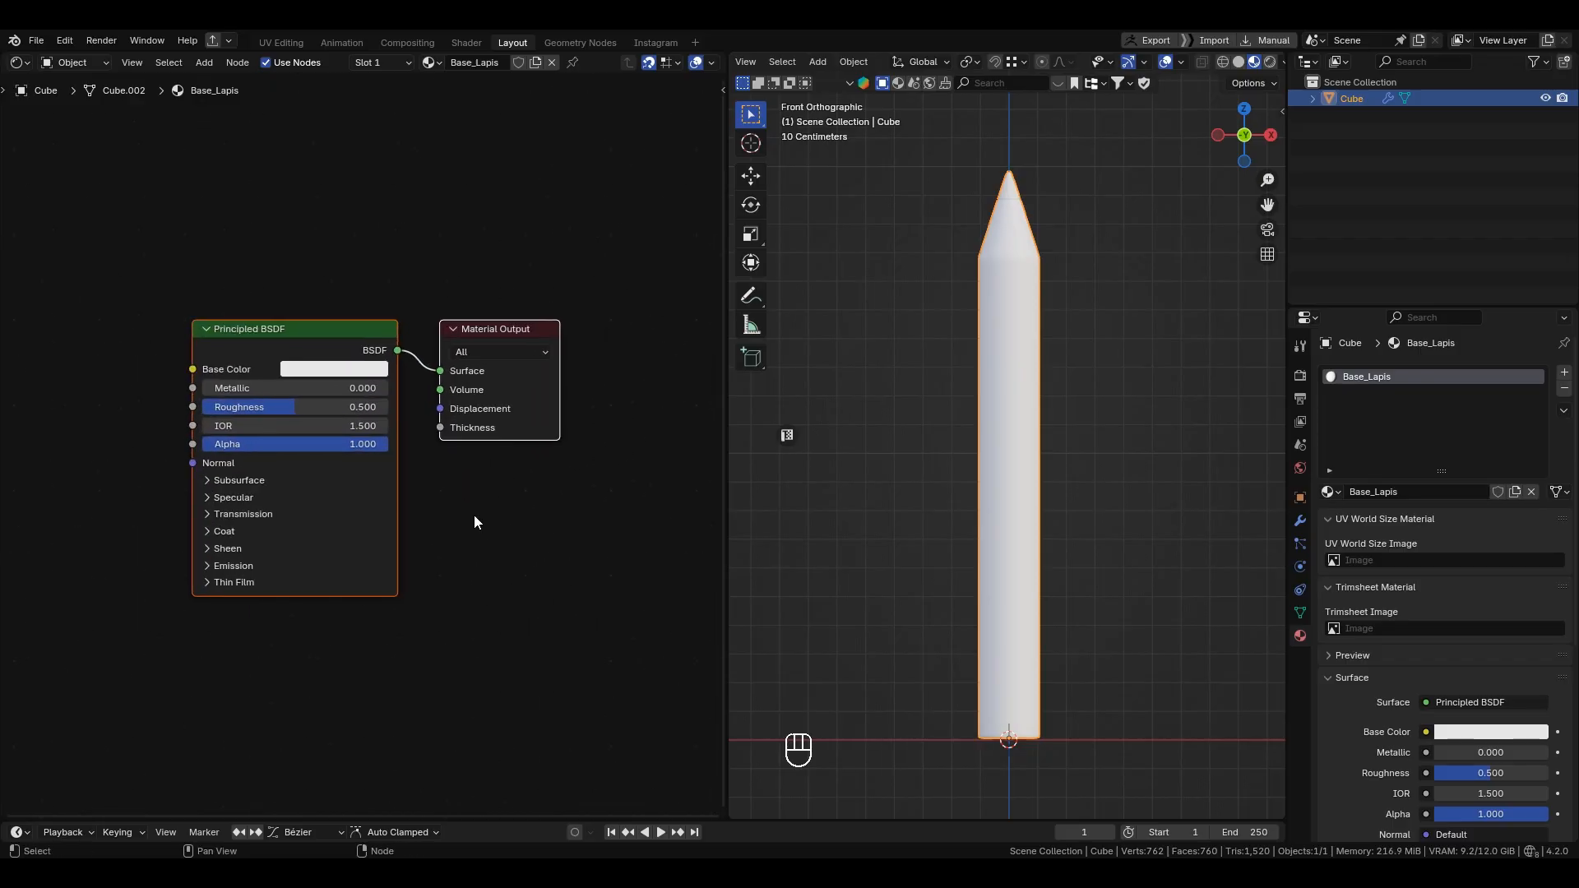
{"action": "left_click_drag", "start_coordinate": [152, 242], "coordinate": [434, 670]}
{"action": "middle_click_drag", "start_coordinate": [463, 539], "coordinate": [559, 590]}
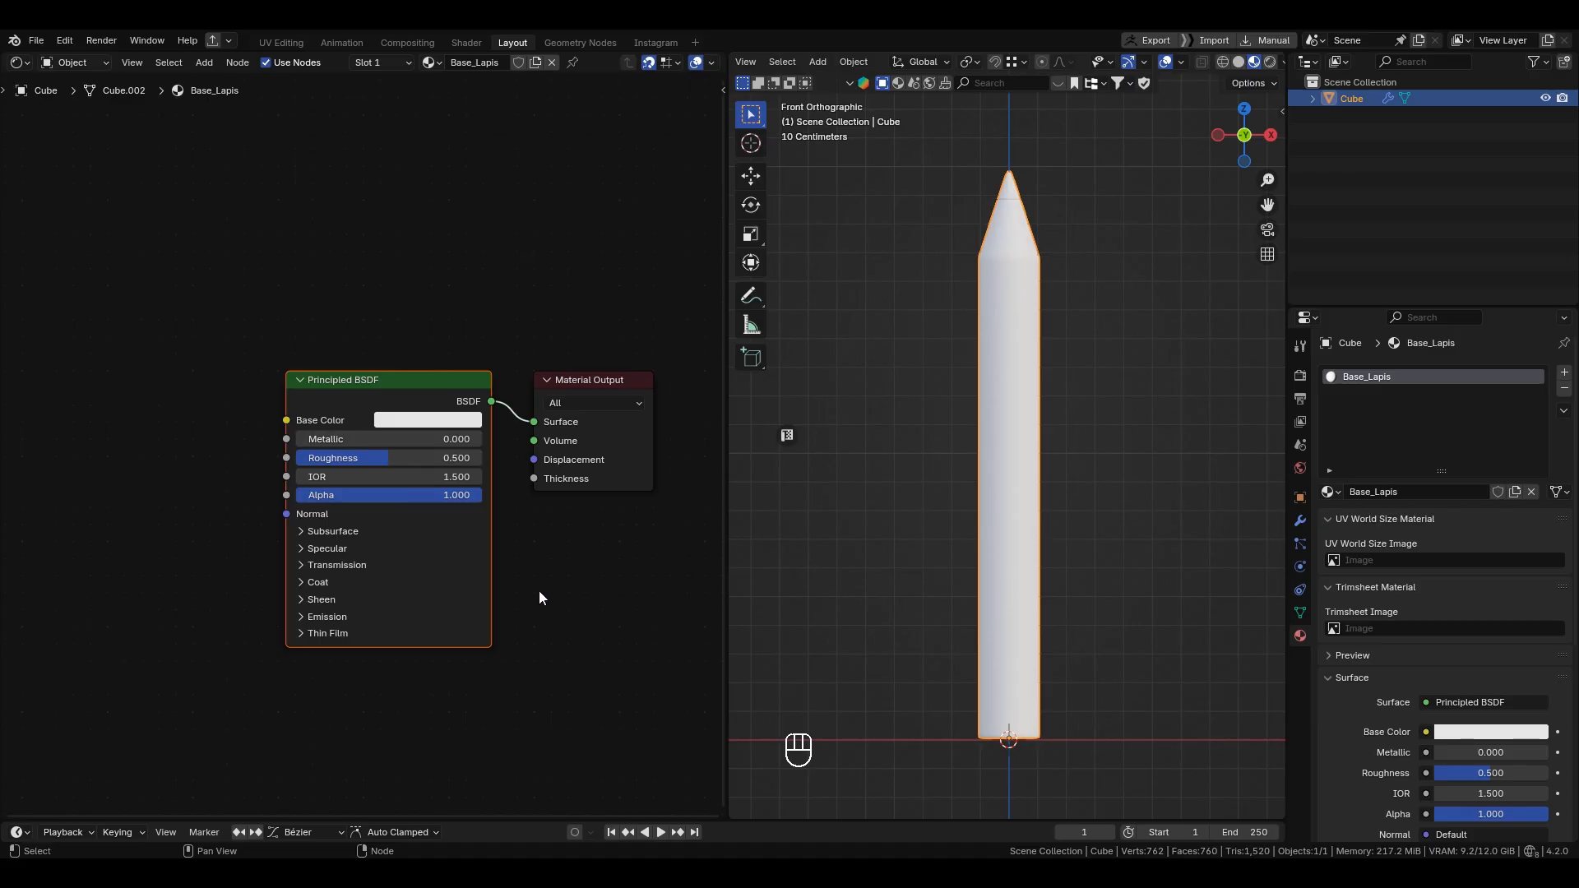
{"action": "left_click", "coordinate": [411, 423]}
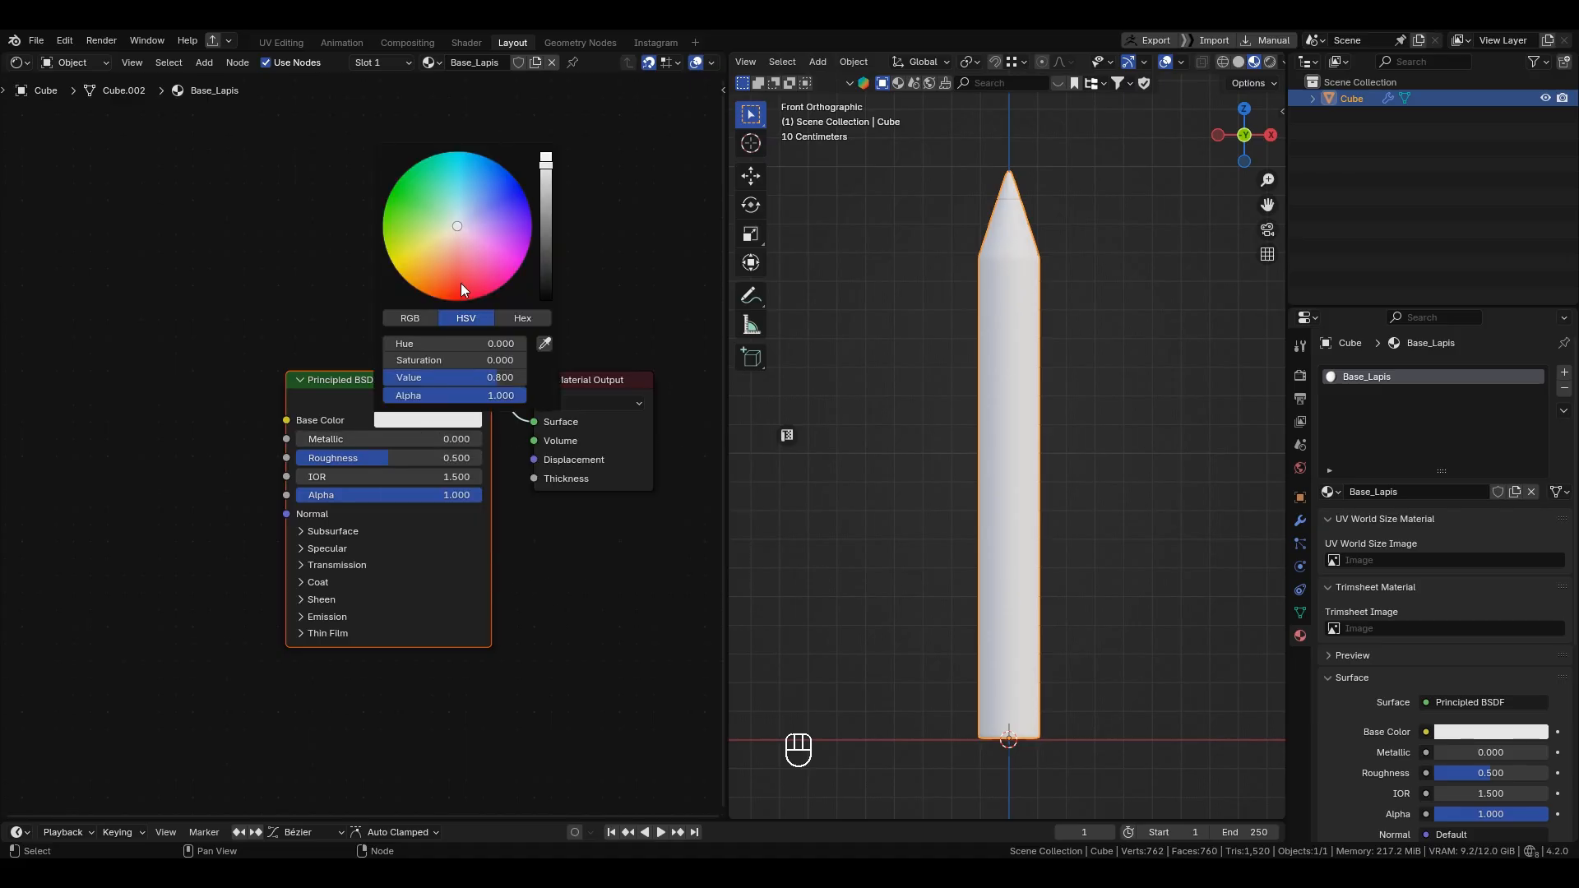
{"action": "left_click", "coordinate": [458, 294]}
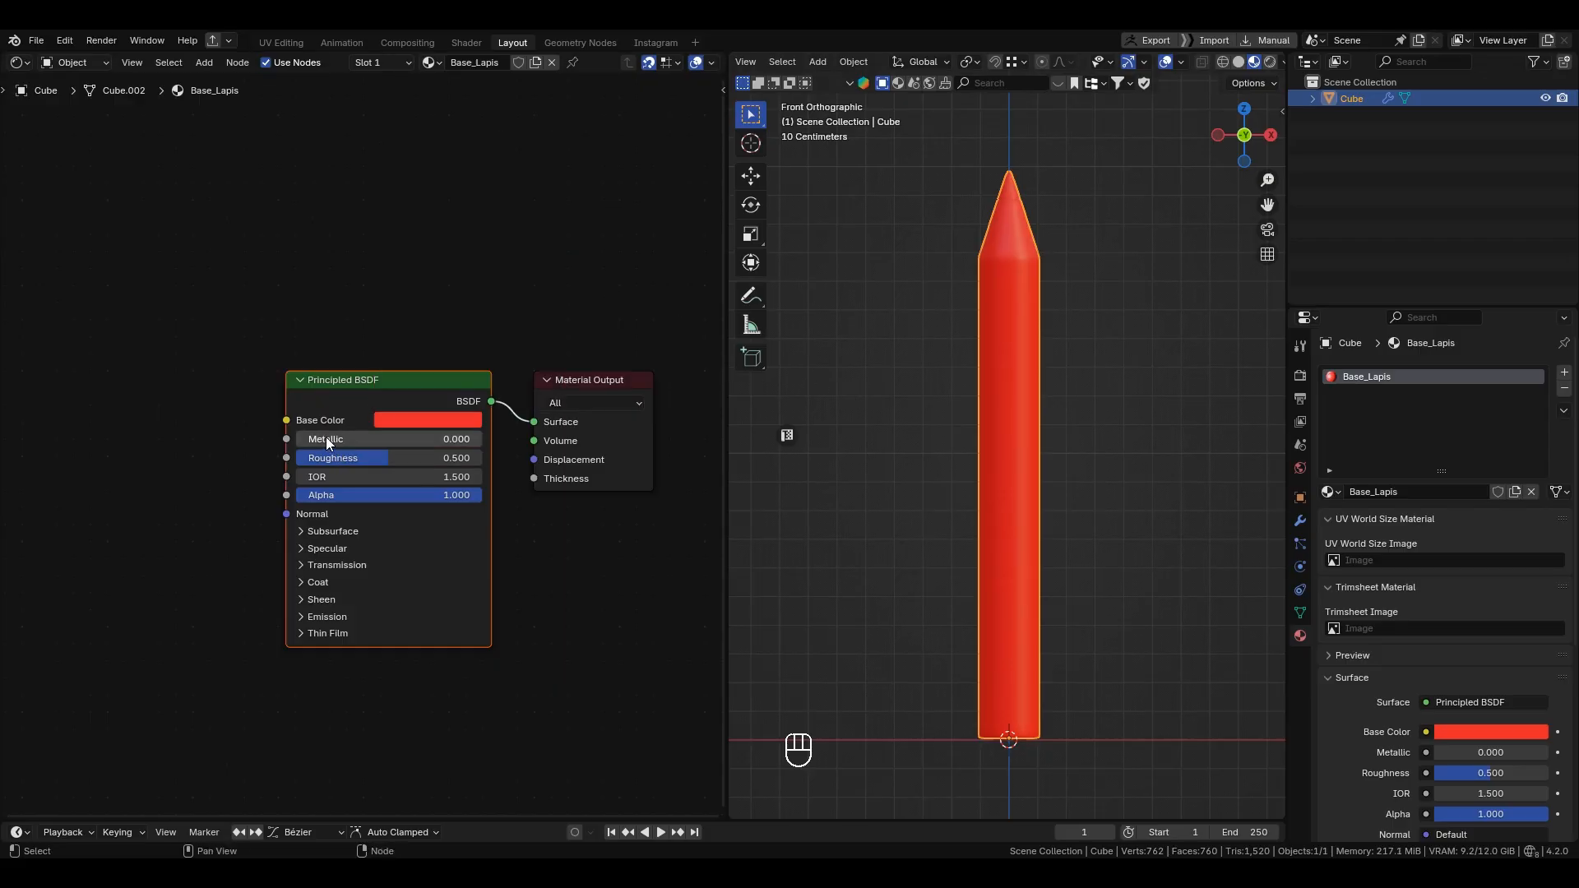
Step: Set the Principled BSDF's Metallic to 1.000 and Roughness to 0.000, and try adjusting its Alpha
{"action": "left_click_drag", "start_coordinate": [326, 437], "coordinate": [482, 436]}
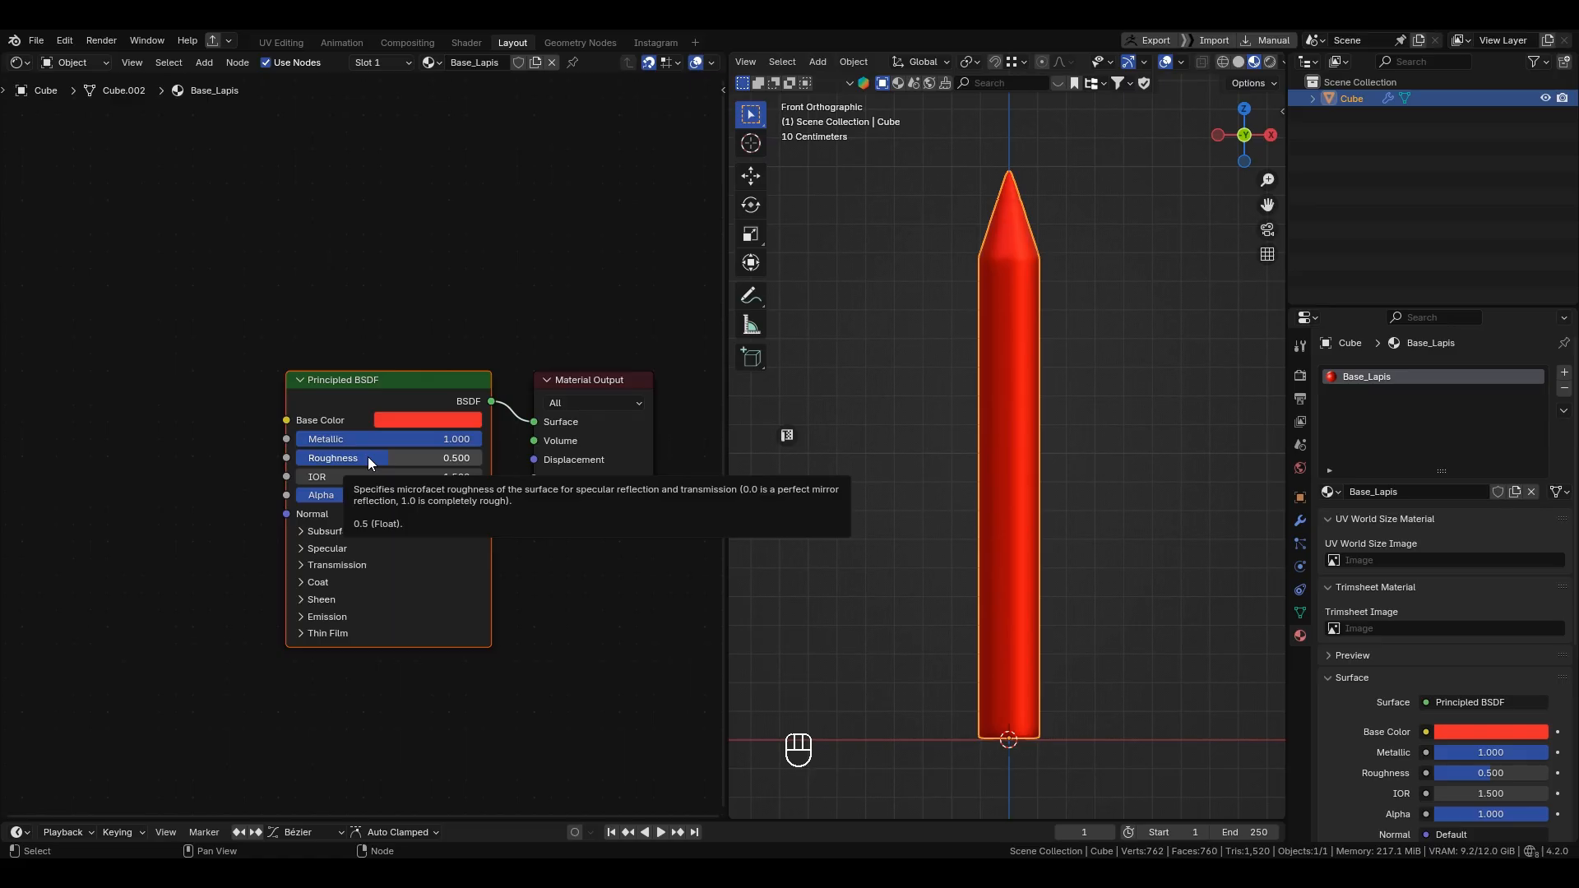
{"action": "mouse_move", "coordinate": [367, 456]}
{"action": "left_mouse_down"}
{"action": "mouse_move", "coordinate": [481, 457]}
{"action": "mouse_move", "coordinate": [297, 457]}
{"action": "mouse_move", "coordinate": [395, 456]}
{"action": "left_mouse_up"}
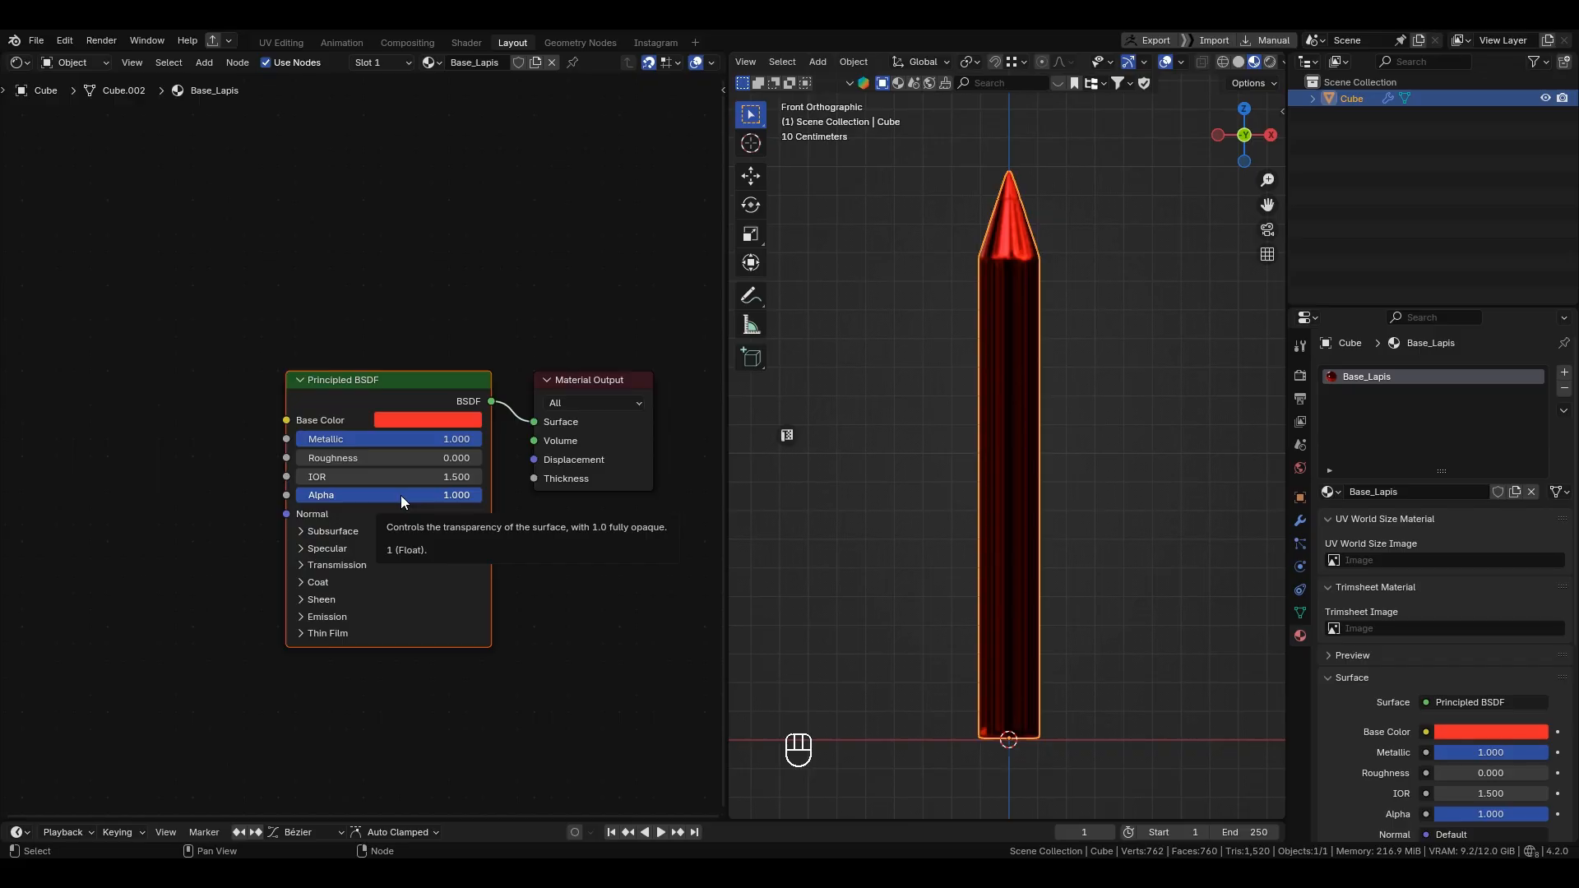
{"action": "mouse_move", "coordinate": [441, 496]}
{"action": "left_mouse_down"}
{"action": "mouse_move", "coordinate": [293, 499]}
{"action": "mouse_move", "coordinate": [490, 495]}
{"action": "left_mouse_up"}
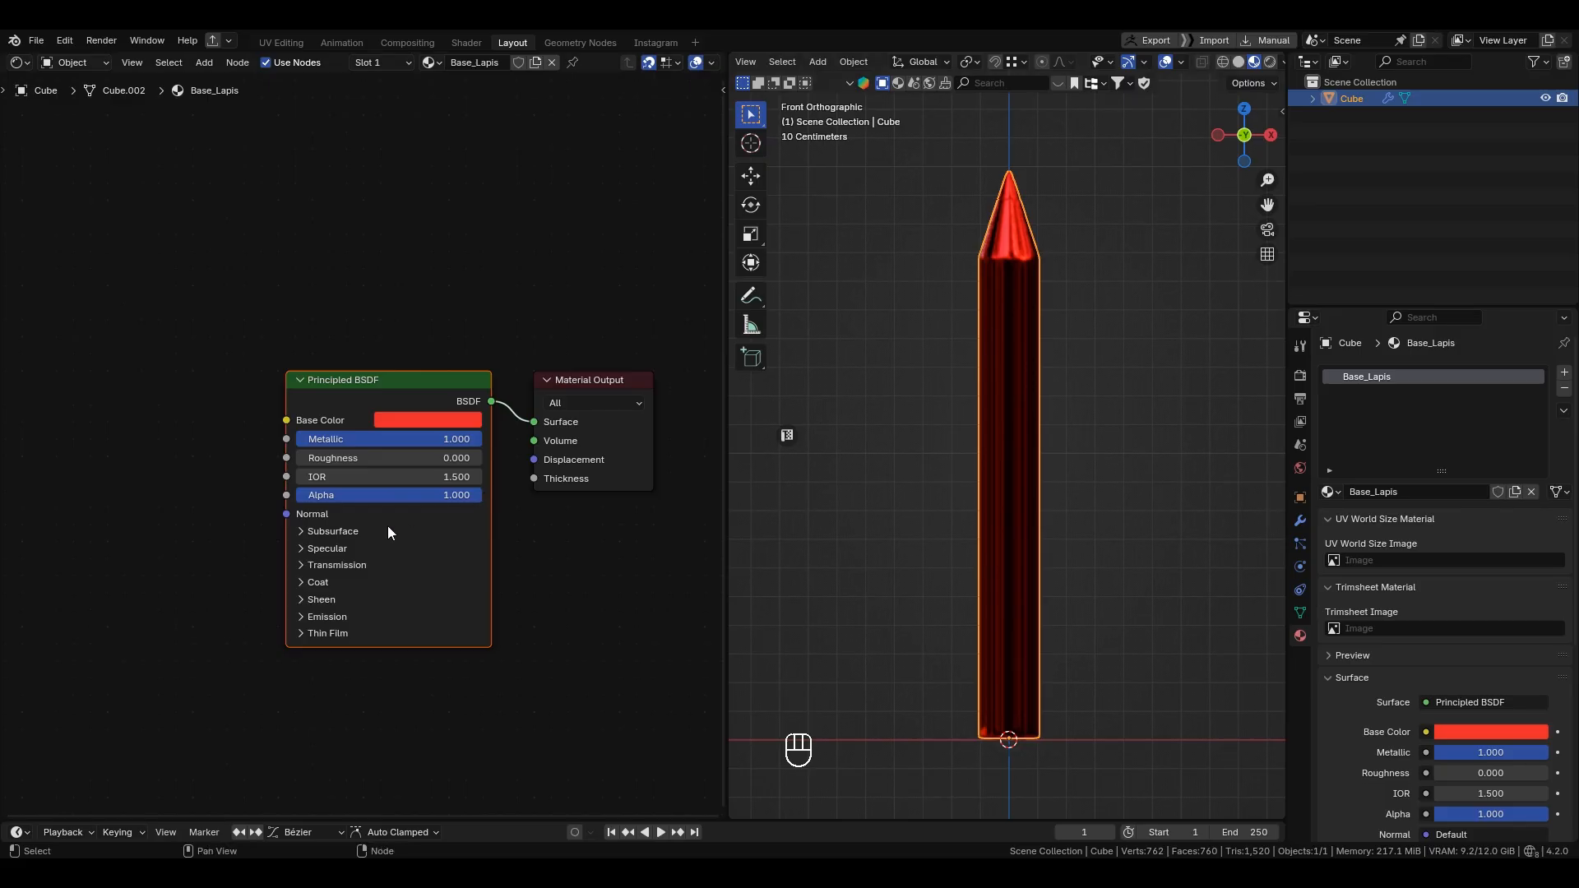
Step: Expand the Principled BSDF's Subsurface settings and set its Base Color to orange, about Hue 0.022 and Saturation 0.990
{"action": "middle_click_drag", "start_coordinate": [455, 563], "coordinate": [462, 536]}
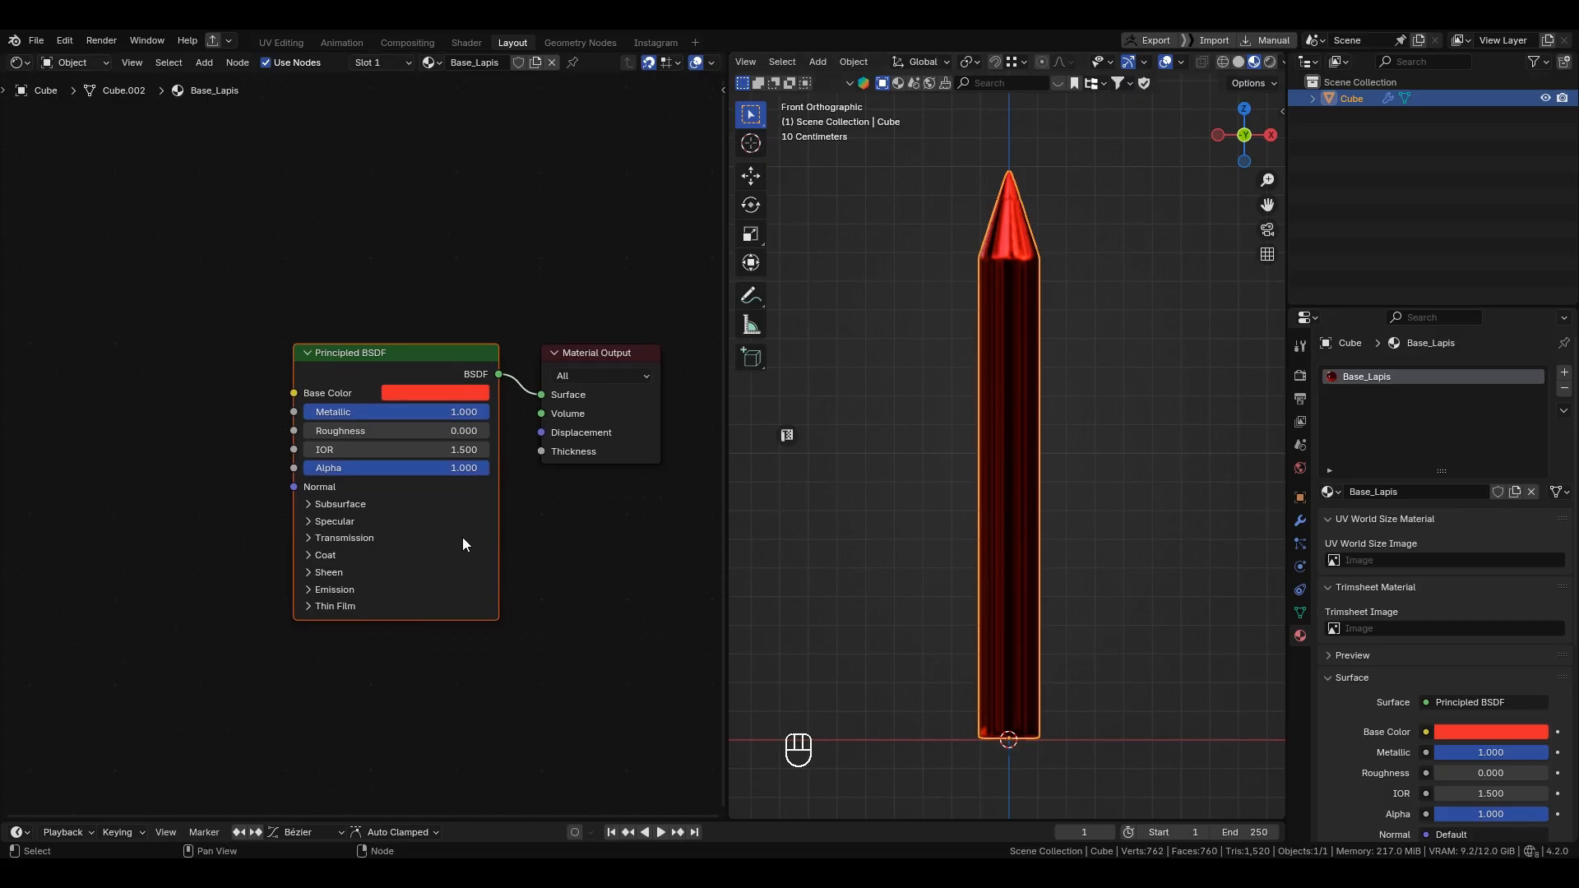
{"action": "left_click", "coordinate": [309, 504]}
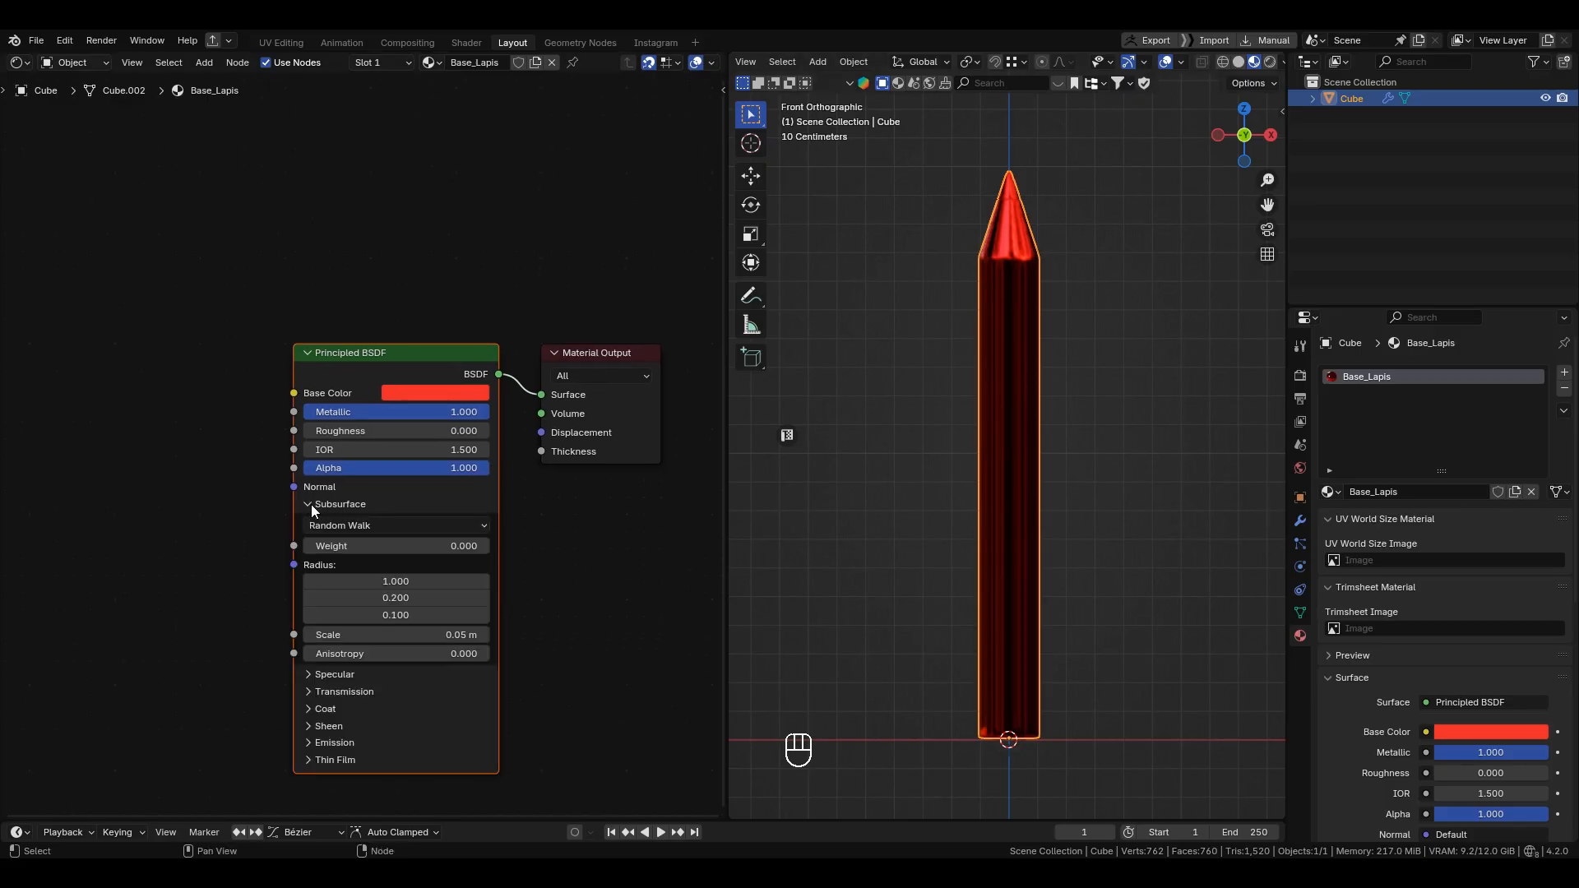
{"action": "left_click", "coordinate": [426, 397]}
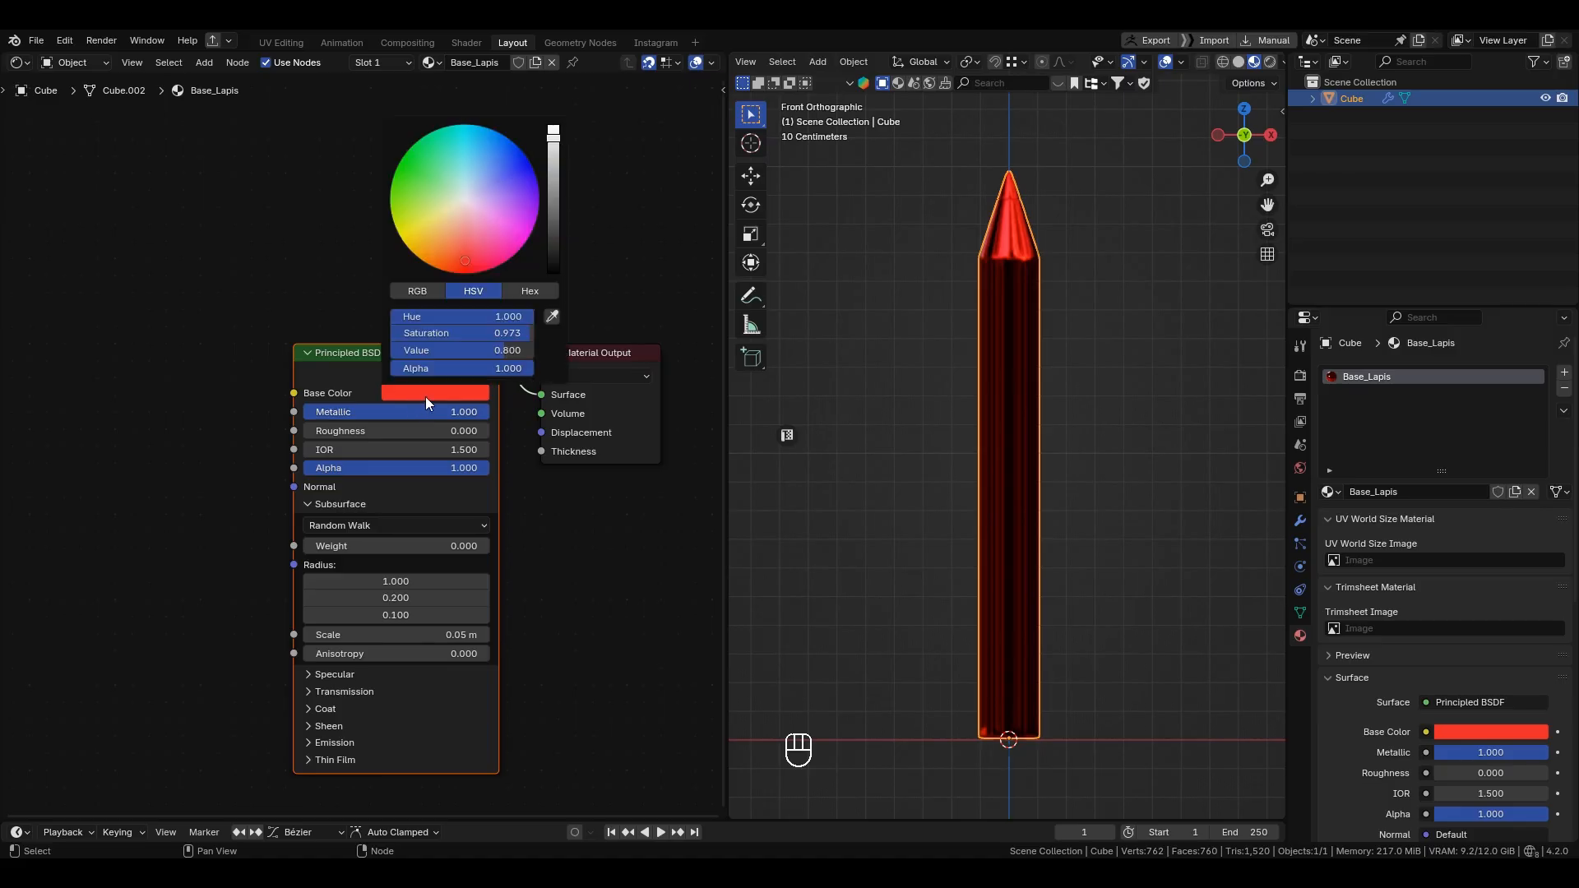
{"action": "left_click", "coordinate": [439, 260]}
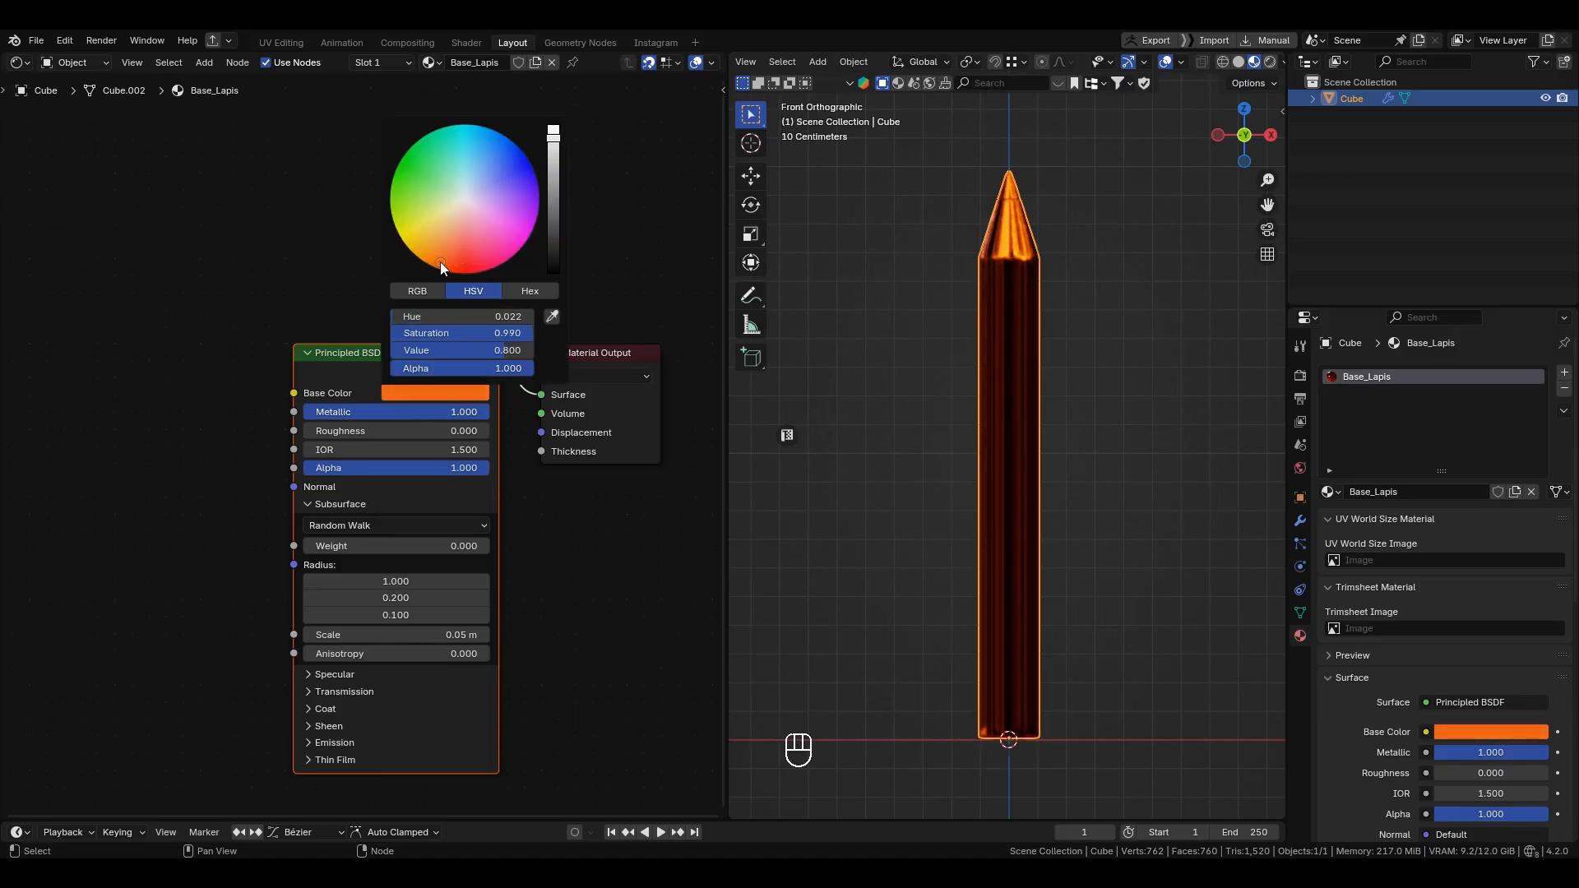
Step: Set the Base_Lapis material's Metallic to 0.000 and Roughness to 0.5
{"action": "mouse_move", "coordinate": [466, 416]}
{"action": "left_mouse_down"}
{"action": "mouse_move", "coordinate": [283, 416]}
{"action": "mouse_move", "coordinate": [372, 433]}
{"action": "mouse_move", "coordinate": [308, 431]}
{"action": "left_mouse_up"}
{"action": "left_click", "coordinate": [307, 431]}
{"action": "type", "text": "."}
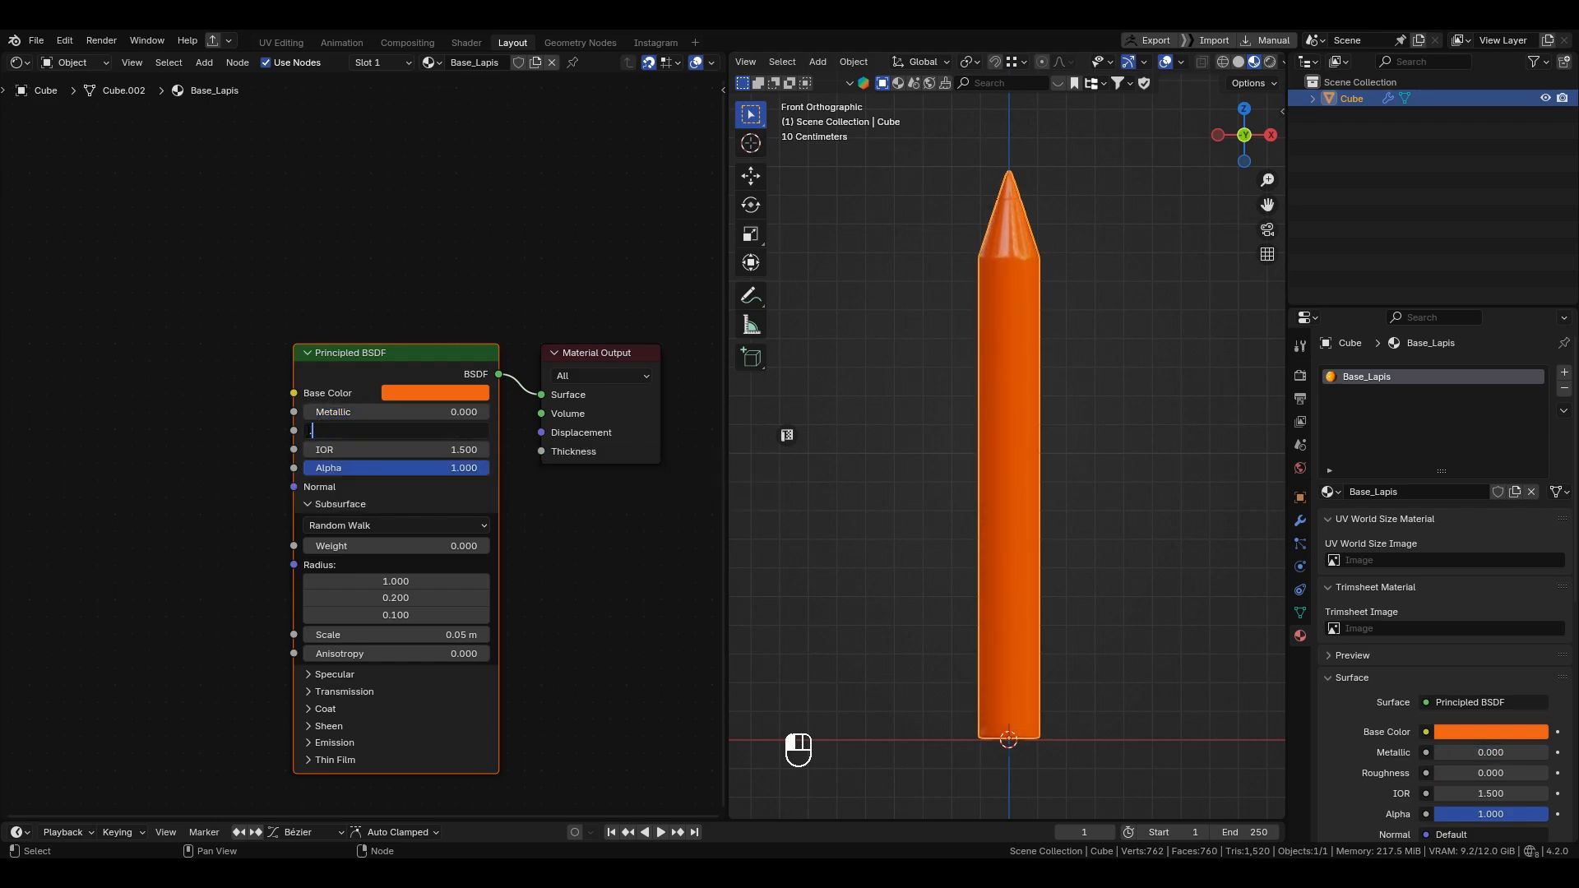
{"action": "type", "text": "5"}
{"action": "key", "text": "Return"}
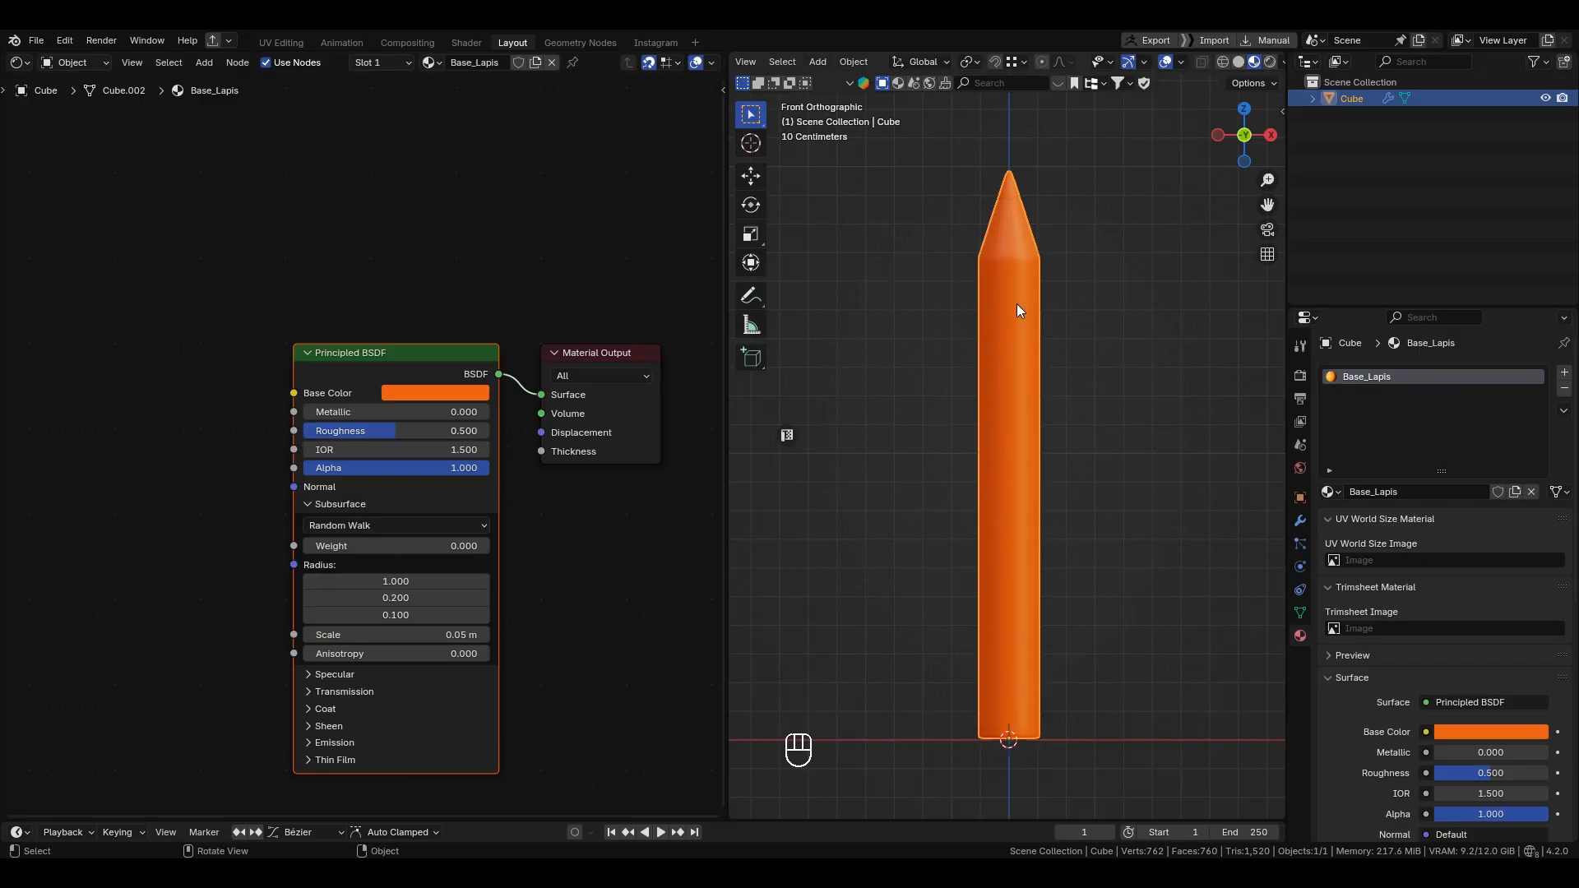
Step: Set the Subsurface Weight to 1.000 and try raising the Subsurface Scale
{"action": "scroll", "coordinate": [1028, 291], "scroll_direction": "up", "scroll_amount": 3}
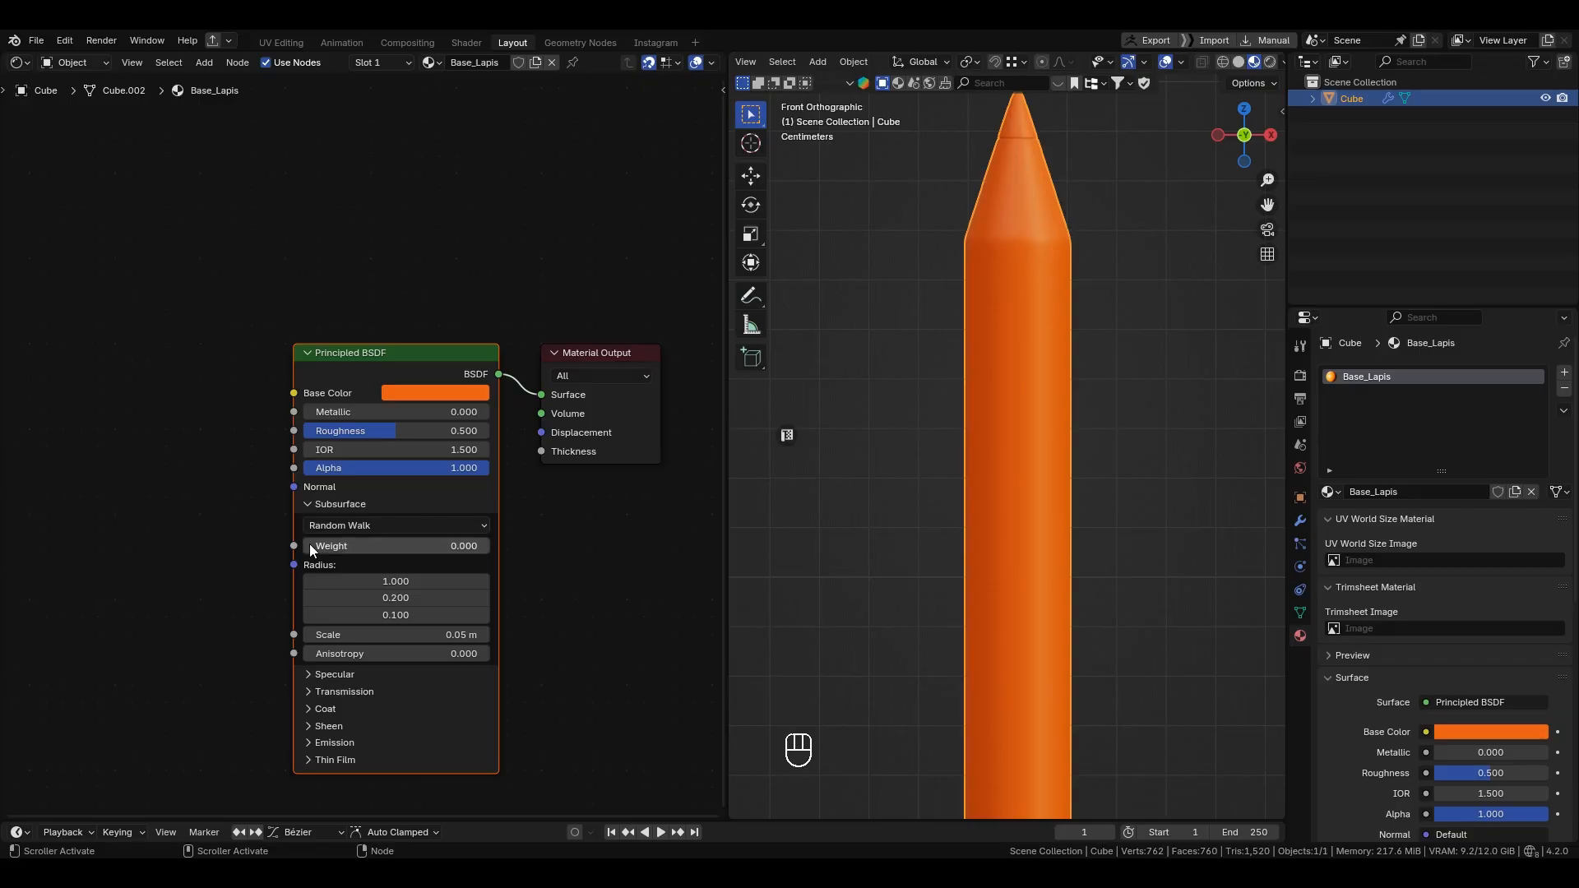
{"action": "mouse_move", "coordinate": [315, 541]}
{"action": "left_mouse_down"}
{"action": "mouse_move", "coordinate": [494, 543]}
{"action": "mouse_move", "coordinate": [542, 575]}
{"action": "left_mouse_up"}
{"action": "left_click_drag", "start_coordinate": [395, 634], "coordinate": [527, 634]}
{"action": "right_click", "coordinate": [408, 634]}
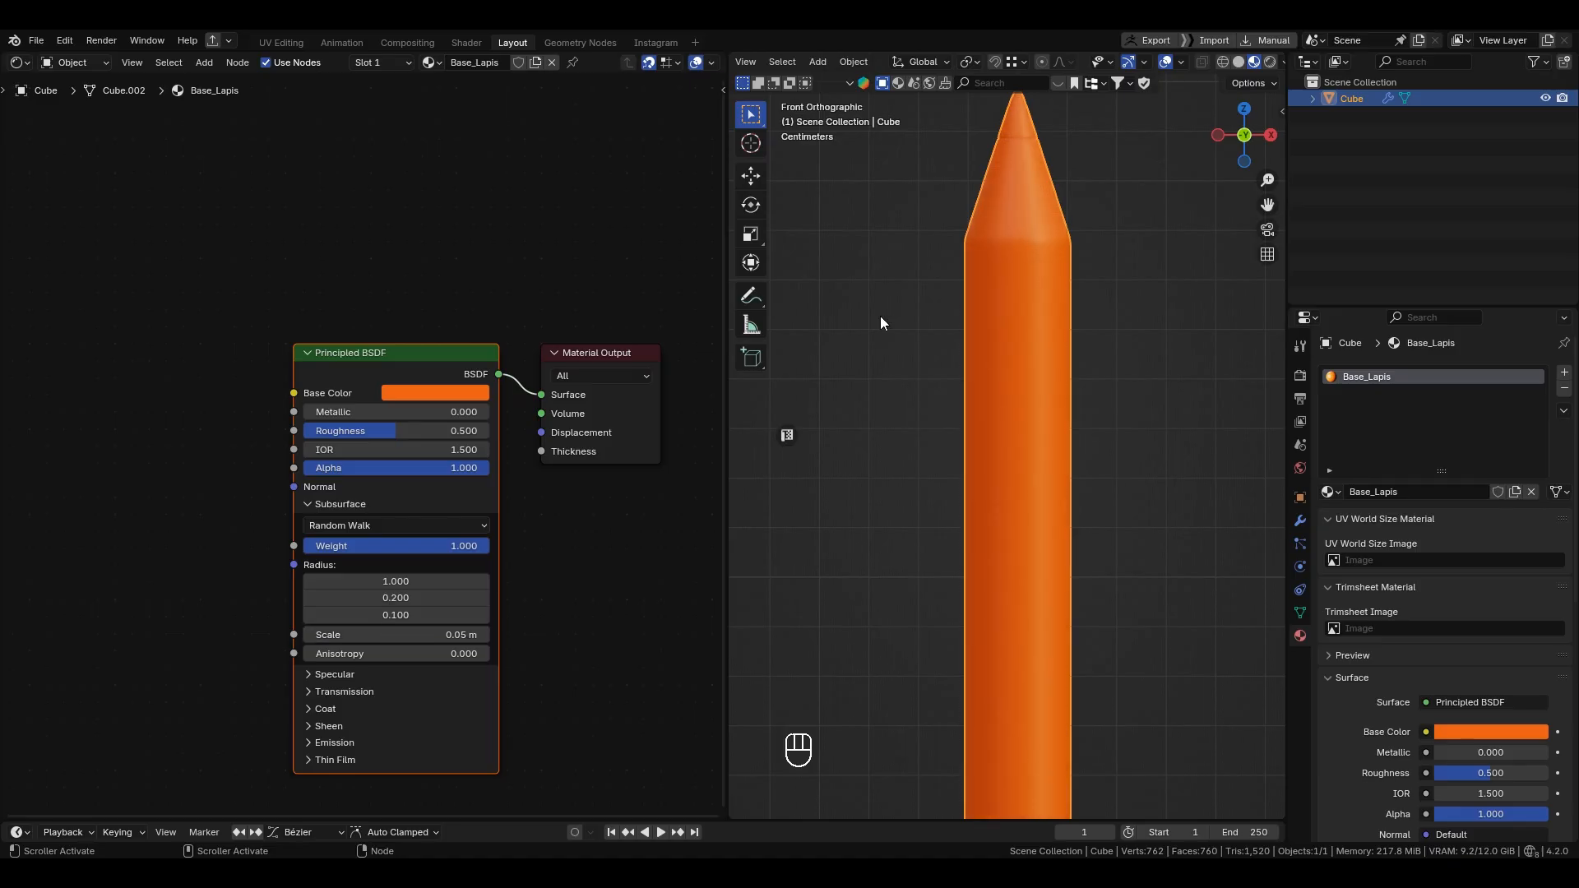
Step: Switch the 3D viewport to Rendered shading with the whole pencil in view
{"action": "scroll", "coordinate": [1247, 67], "scroll_direction": "down", "scroll_amount": 1}
{"action": "left_click", "coordinate": [1256, 65]}
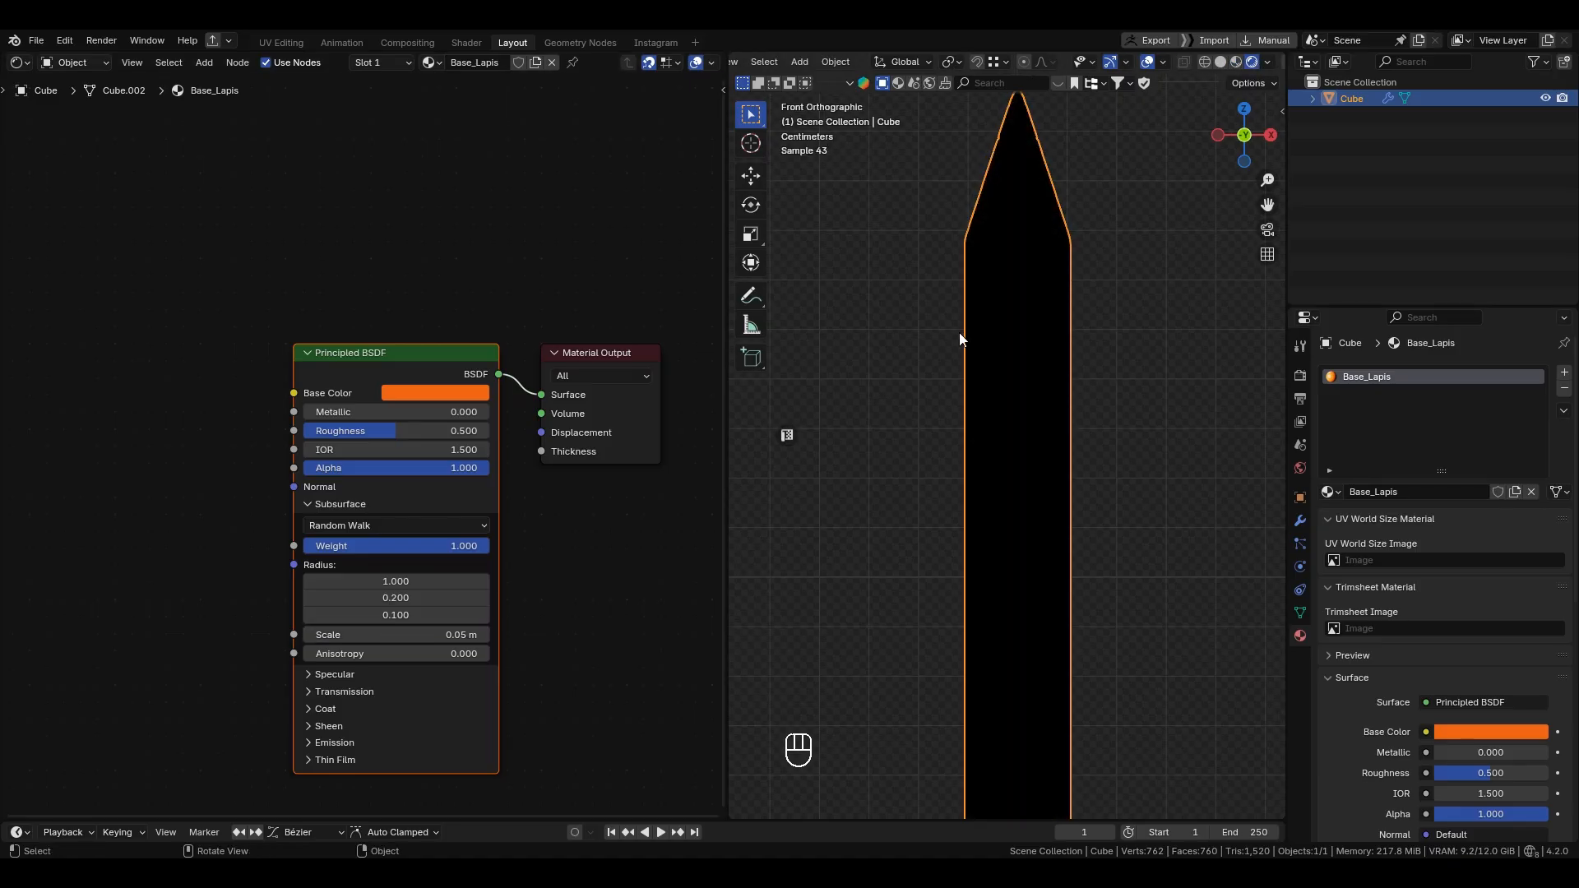
{"action": "scroll", "coordinate": [1078, 381], "scroll_direction": "down", "scroll_amount": 4}
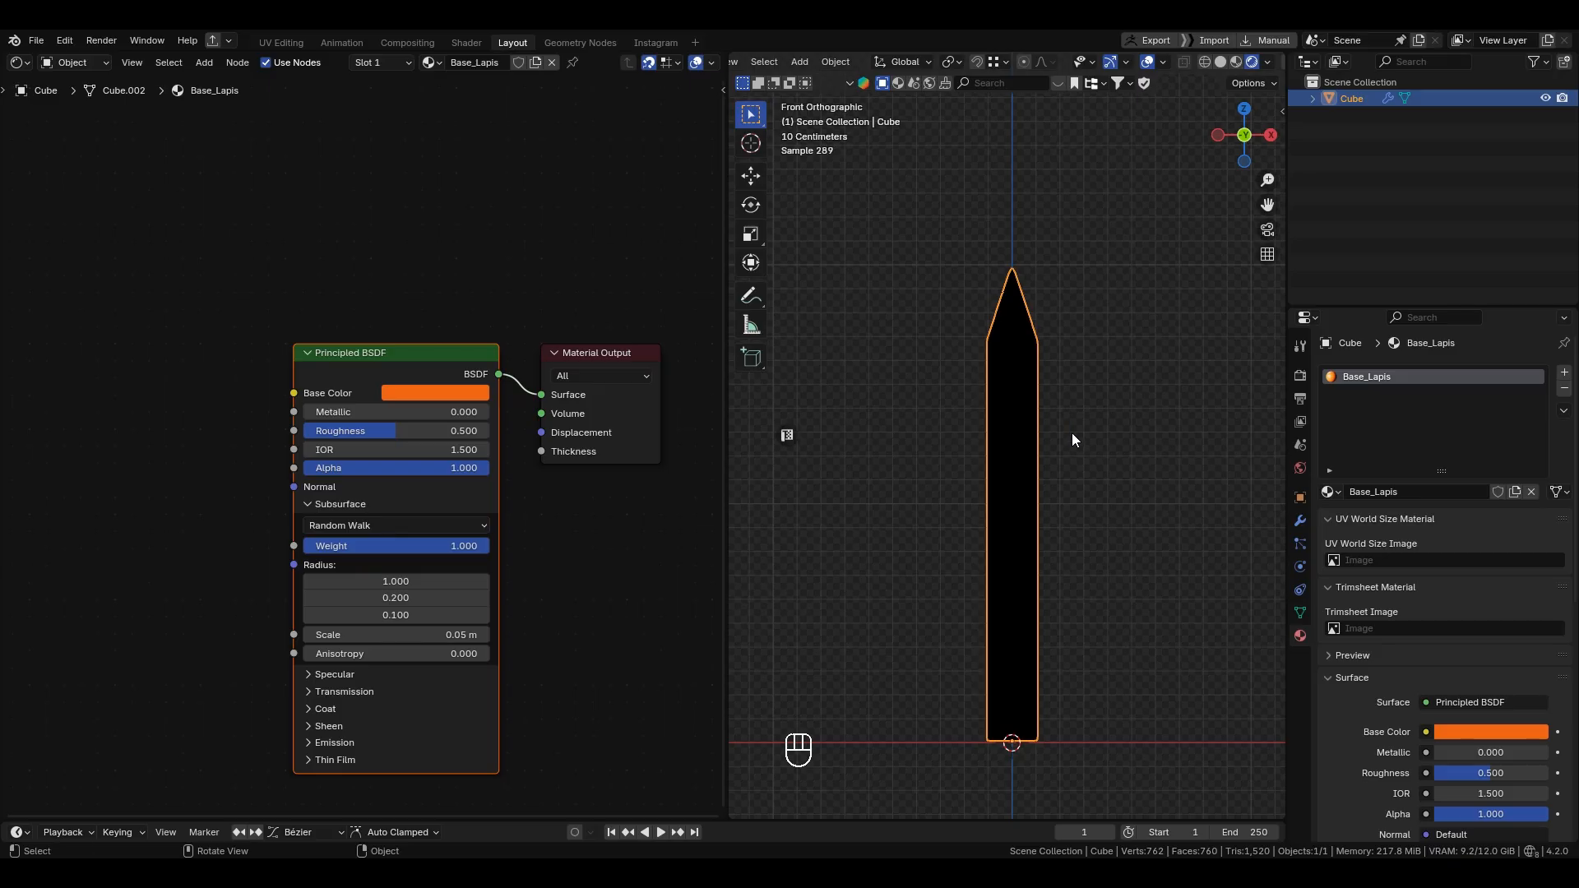
Step: Add an Area light, raise it behind the pencil in the right side view, and tilt it about 73° toward the pencil
{"action": "key", "text": "shift+a"}
{"action": "mouse_move", "coordinate": [1020, 630]}
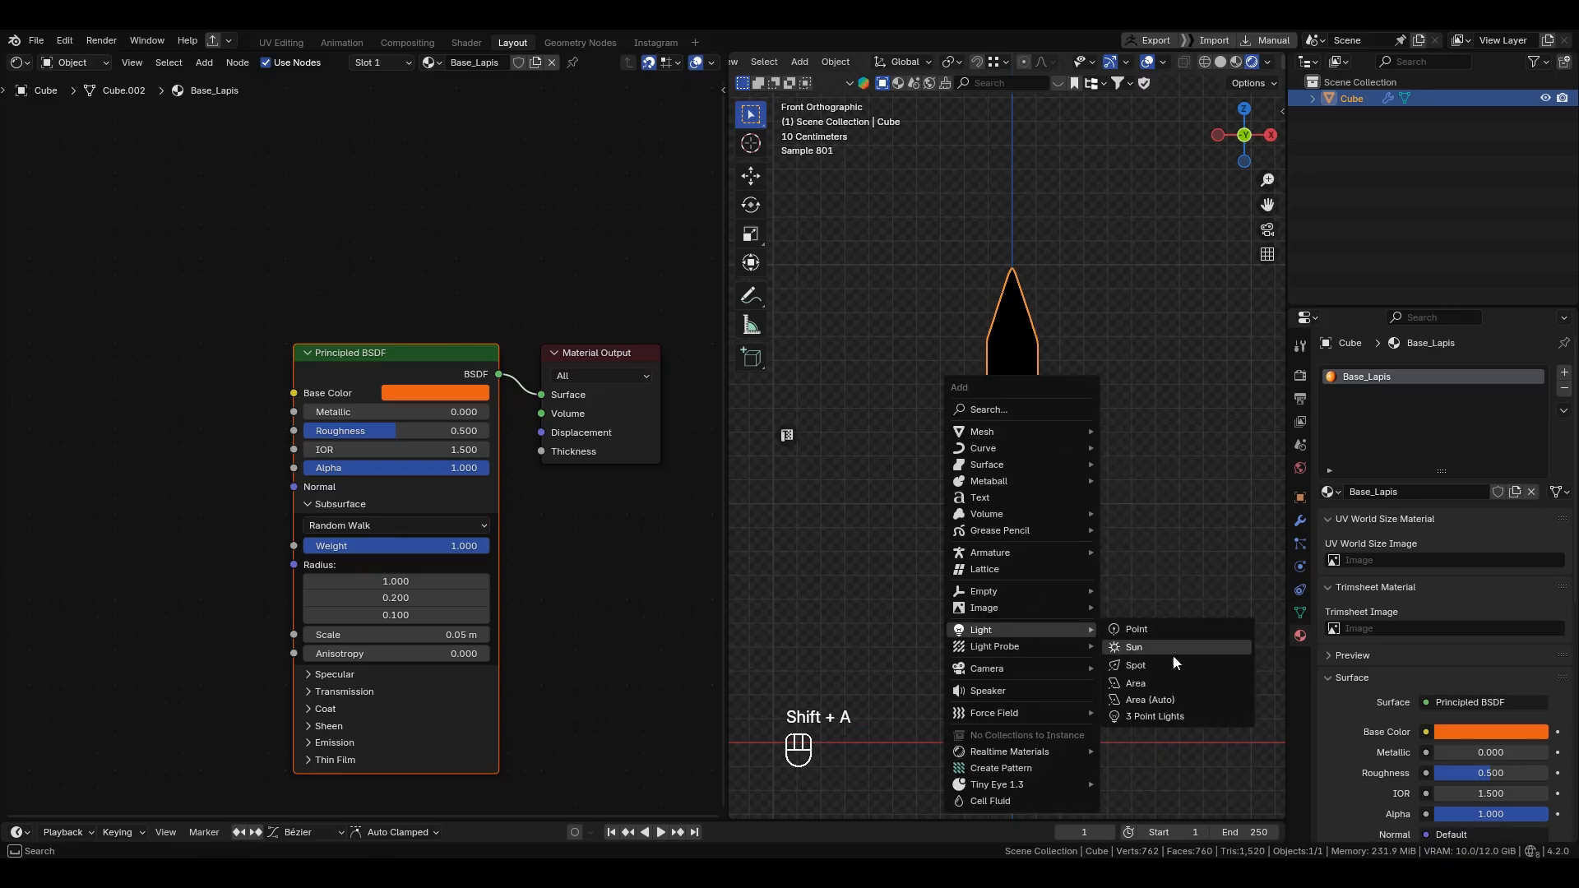
{"action": "left_click", "coordinate": [1170, 685]}
{"action": "key", "text": "KP_3"}
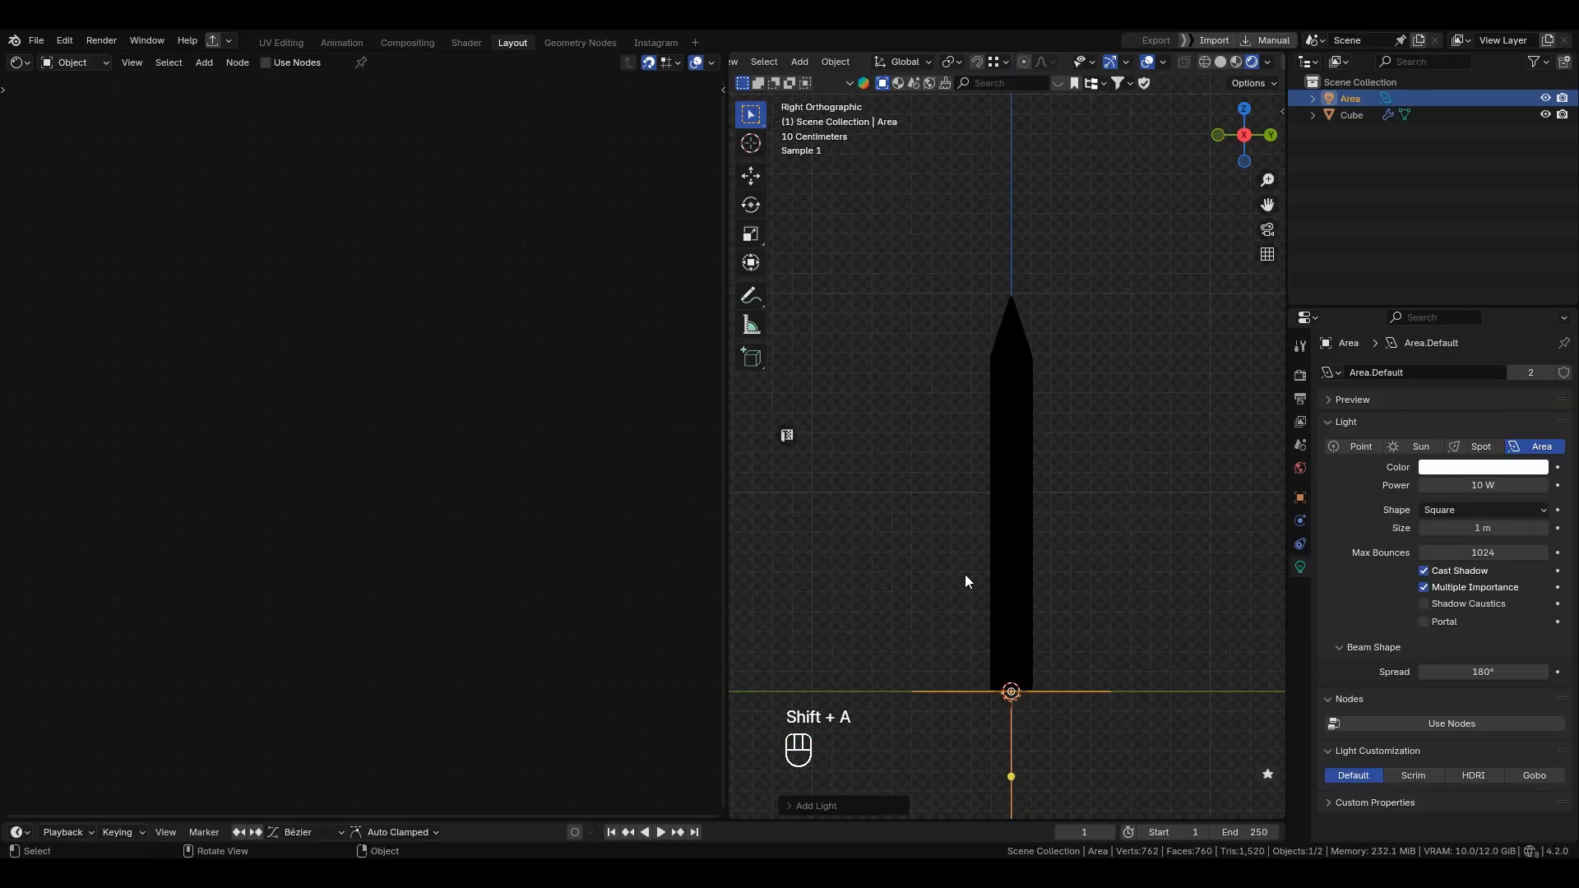
{"action": "key", "text": "g"}
{"action": "left_click", "coordinate": [1109, 286]}
{"action": "key", "text": "r"}
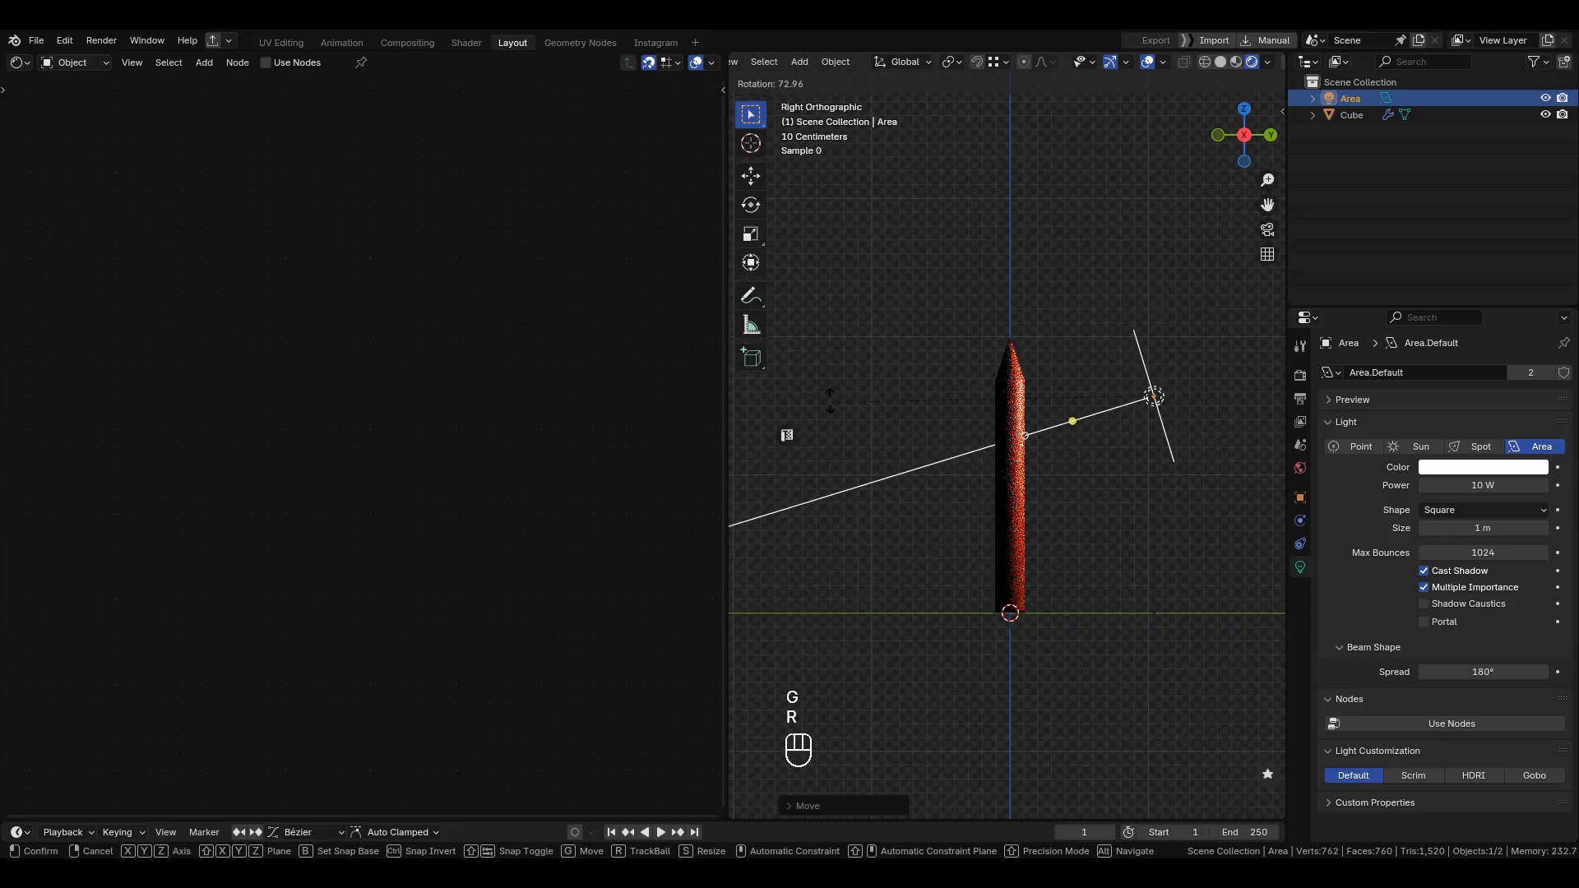
{"action": "left_click", "coordinate": [830, 401]}
Step: Shift the area light to the pencil's negative X side in top view and turn it toward the pencil
{"action": "middle_click_drag", "start_coordinate": [938, 398], "coordinate": [1192, 606]}
{"action": "key", "text": "g"}
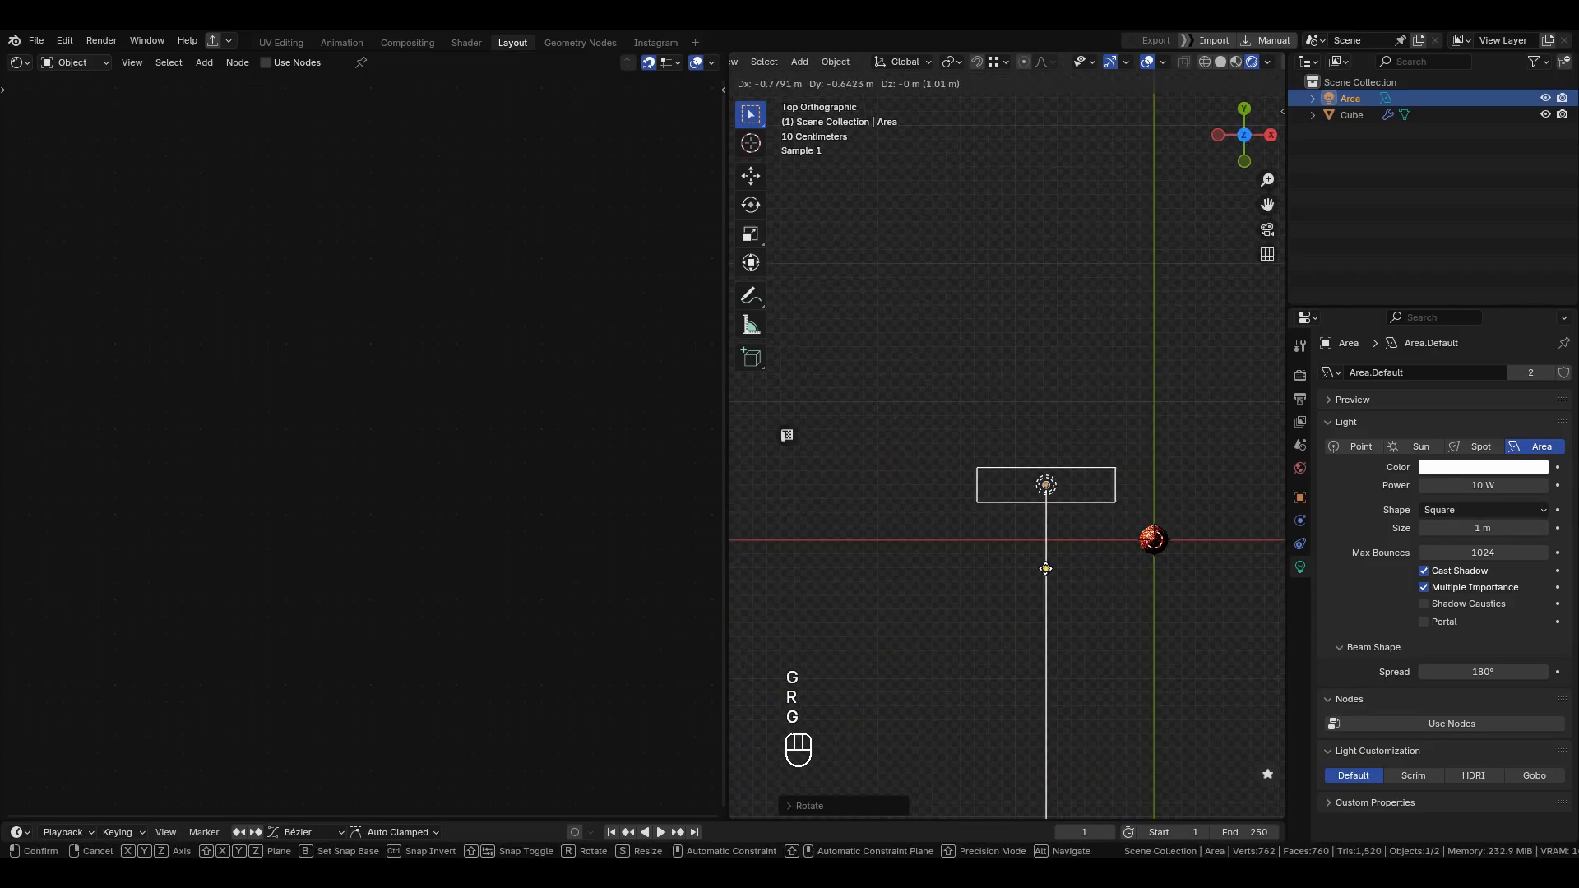
{"action": "key", "text": "r"}
{"action": "left_click", "coordinate": [1128, 535]}
Step: Duplicate the area light, place the copy on the opposite side of the pencil, and rotate it to face the pencil
{"action": "key", "text": "shift+d"}
{"action": "middle_click_drag", "start_coordinate": [1128, 535], "coordinate": [1056, 436], "text": "shift"}
{"action": "key", "text": "r"}
{"action": "left_click", "coordinate": [1022, 496]}
{"action": "key", "text": "g"}
{"action": "left_click", "coordinate": [1026, 493]}
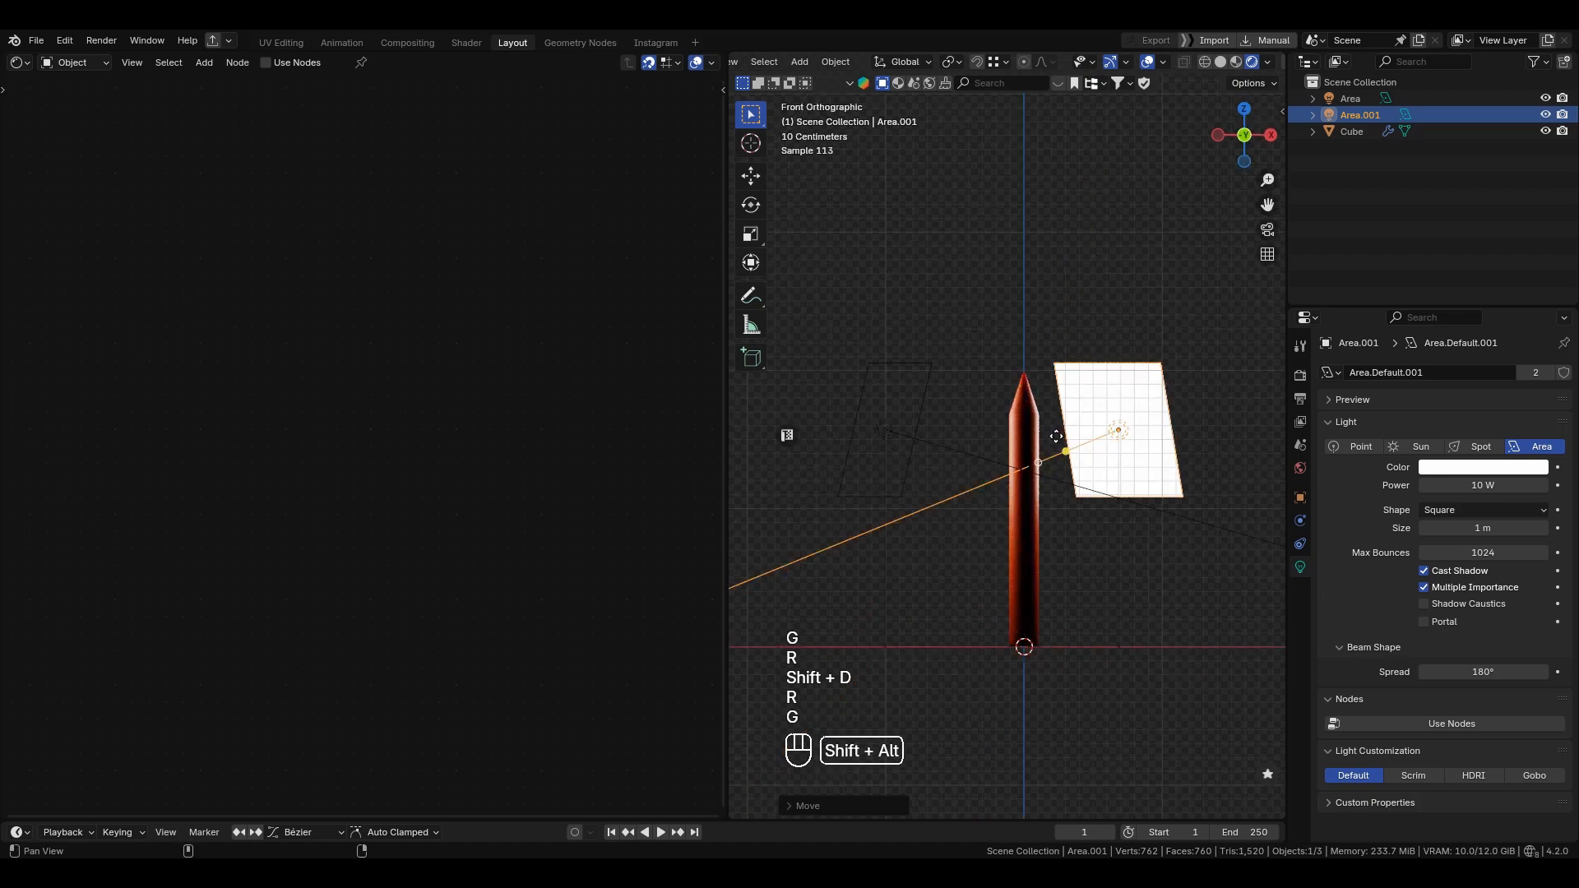
Step: Duplicate the area light again, clear the copy's rotation, place it above the pencil tip, and tilt it with Trackball rotation
{"action": "key", "text": "shift+d"}
{"action": "left_click", "coordinate": [987, 245]}
{"action": "key", "text": "alt+r"}
{"action": "key", "text": "g"}
{"action": "left_click", "coordinate": [1065, 443]}
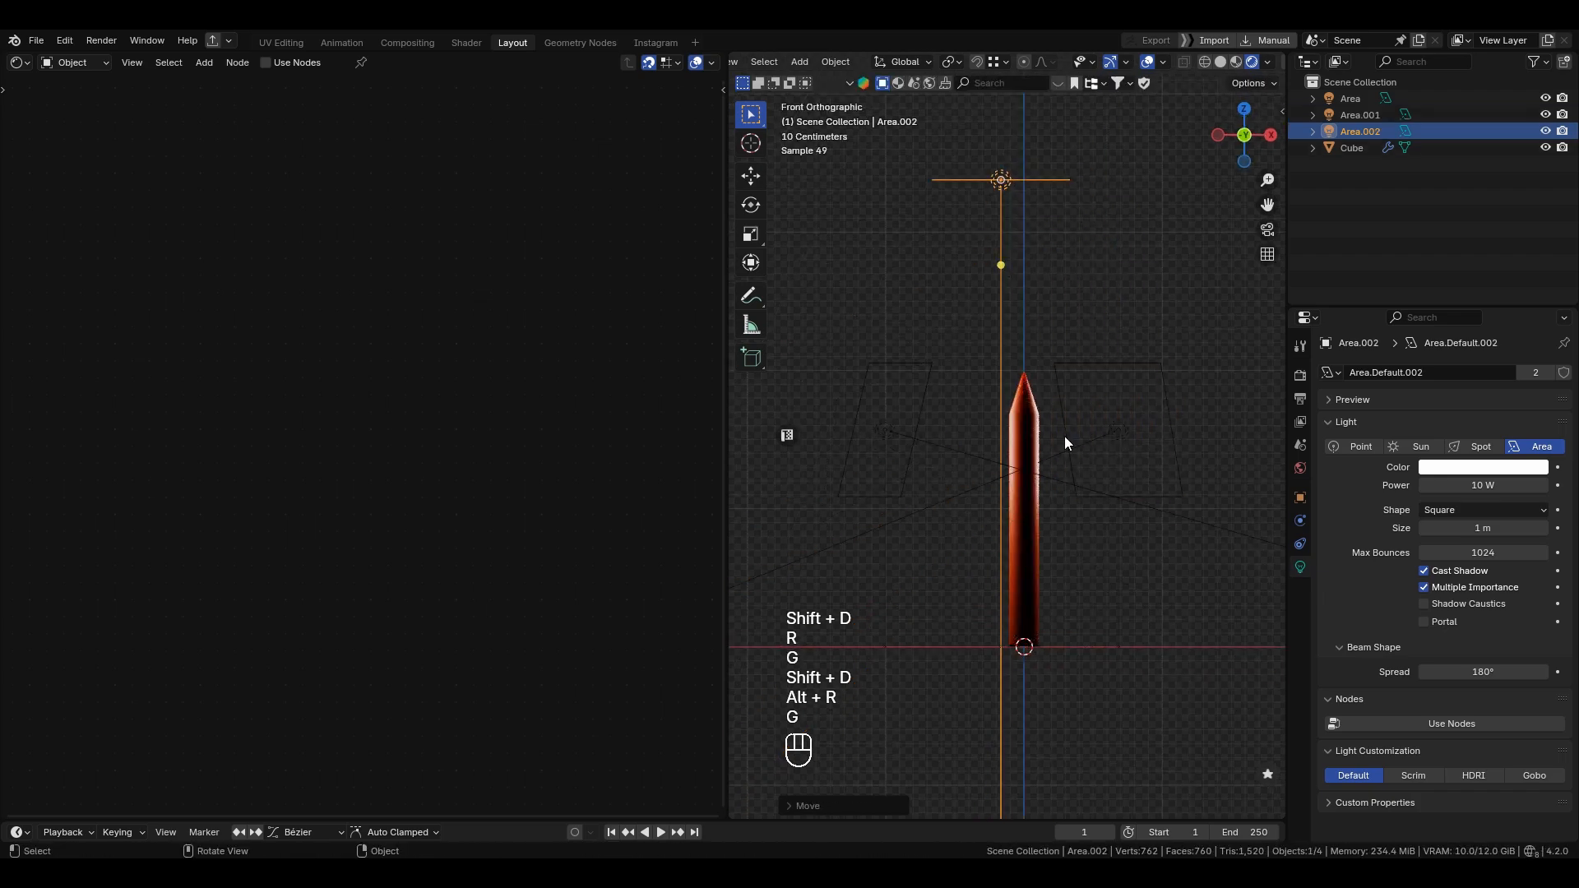
{"action": "key", "text": "r"}
{"action": "key", "text": "r"}
{"action": "left_click", "coordinate": [1075, 393]}
Step: Set the overhead area light's size to about 4.95 m and power to about 158.8 W, with the pencil tip in close view
{"action": "scroll", "coordinate": [1075, 393], "scroll_direction": "down", "scroll_amount": 2}
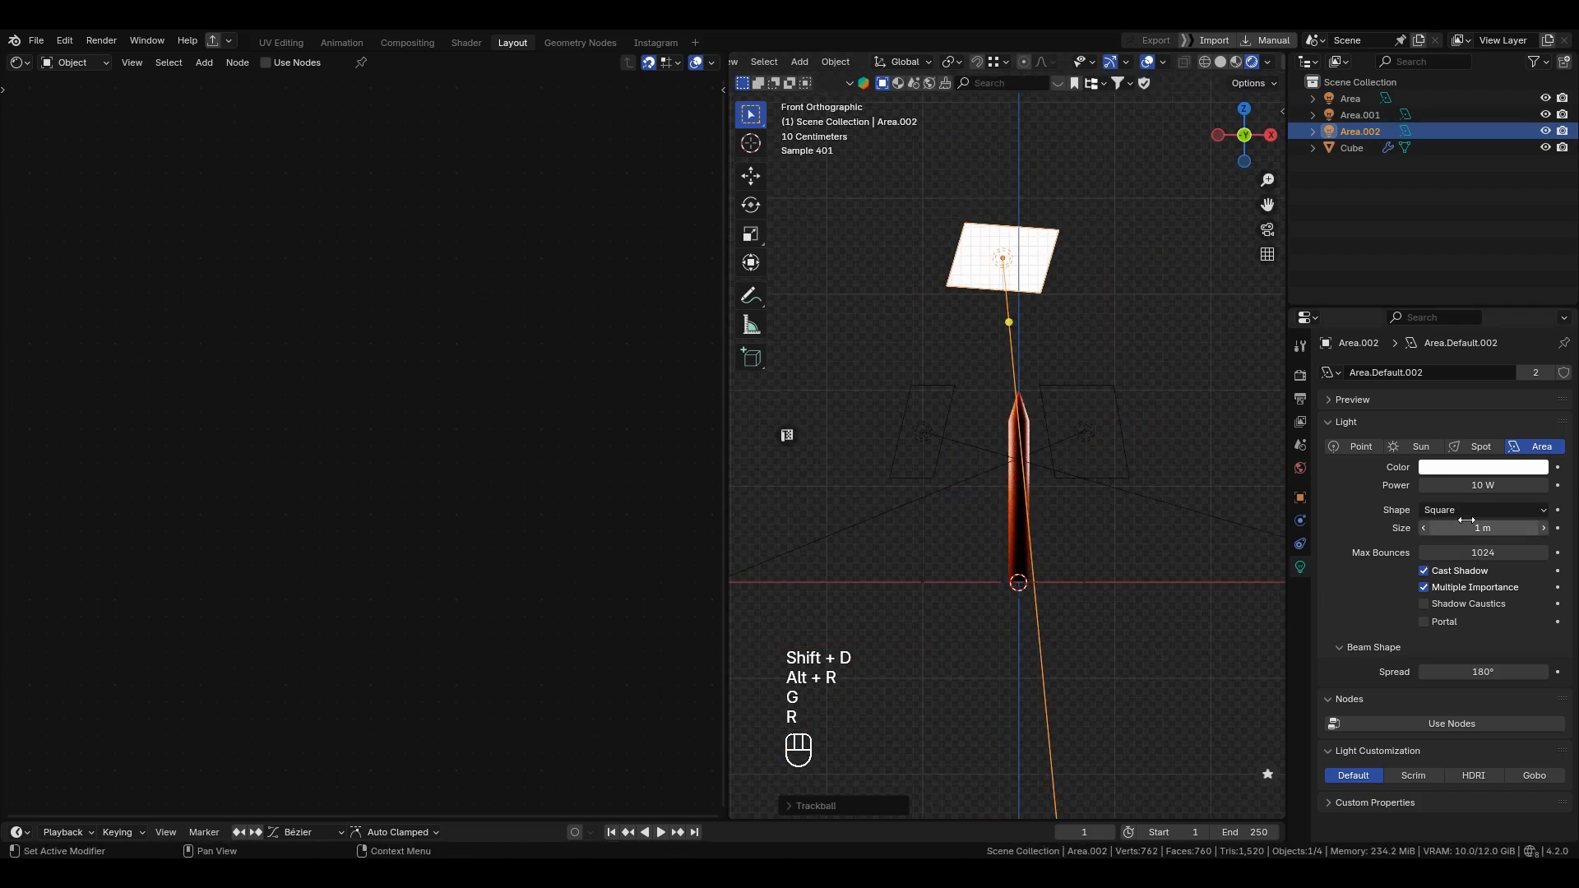
{"action": "left_click_drag", "start_coordinate": [1466, 527], "coordinate": [1513, 484]}
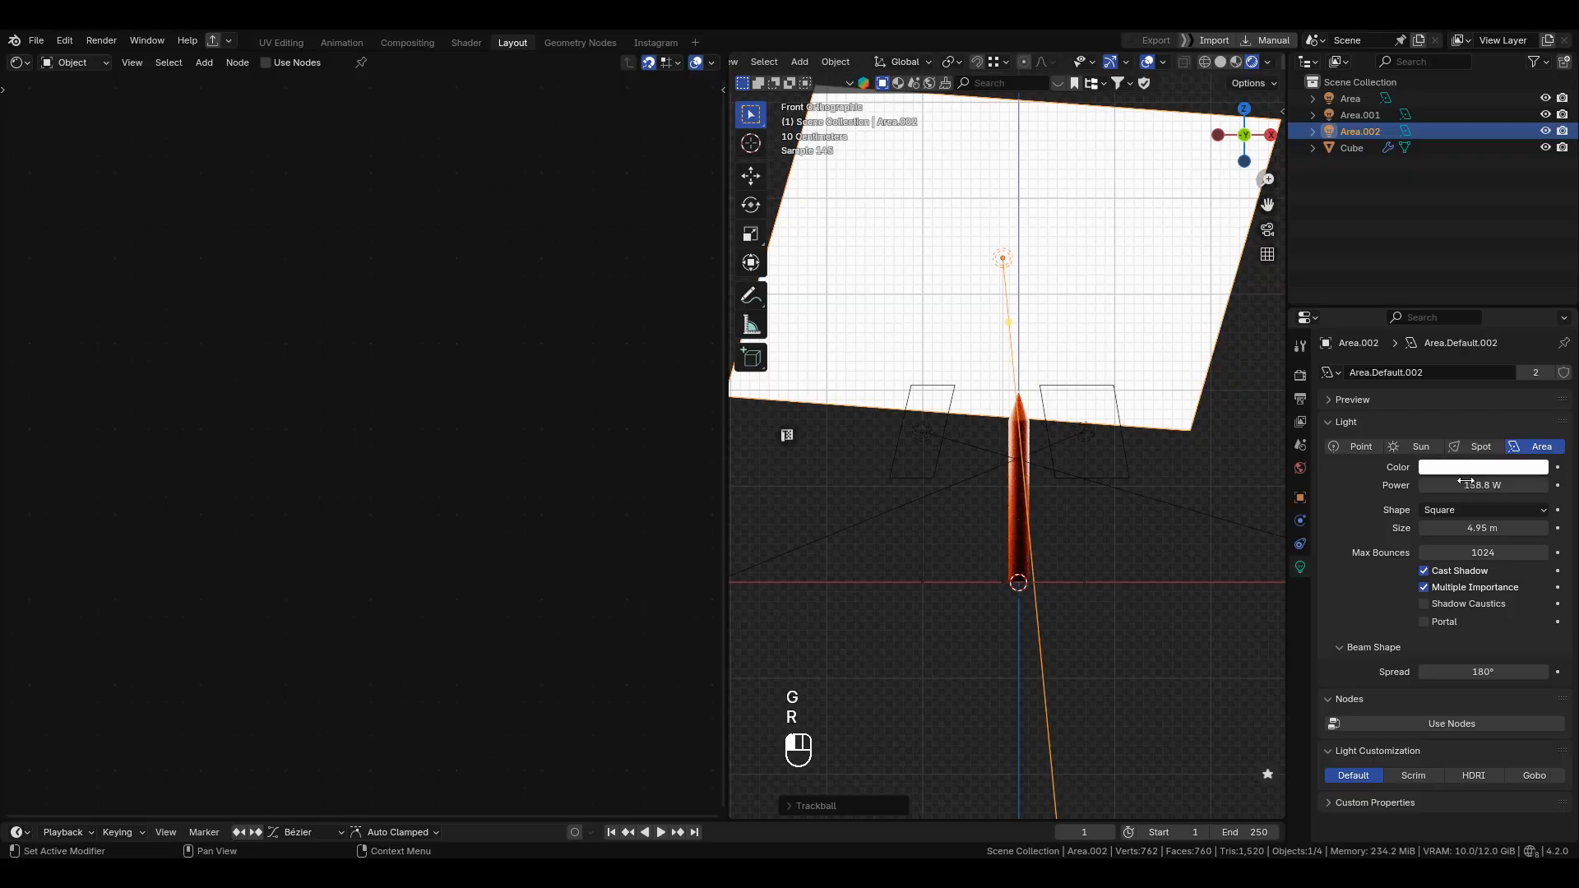
{"action": "left_click", "coordinate": [1103, 579]}
{"action": "scroll", "coordinate": [1096, 570], "scroll_direction": "up", "scroll_amount": 5}
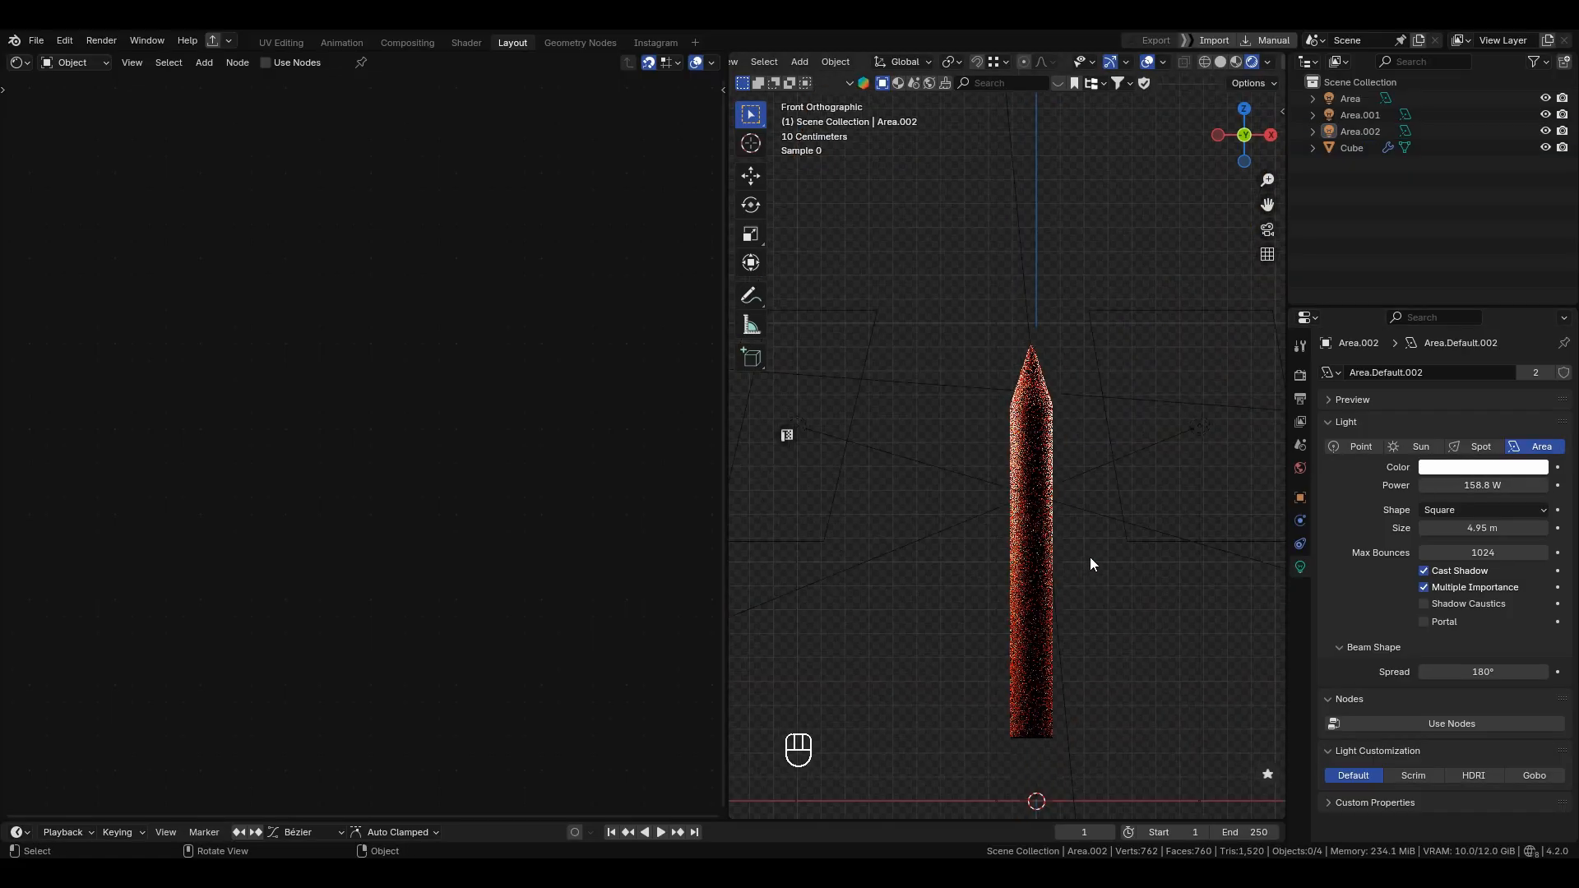
{"action": "scroll", "coordinate": [1092, 564], "scroll_direction": "up", "scroll_amount": 6}
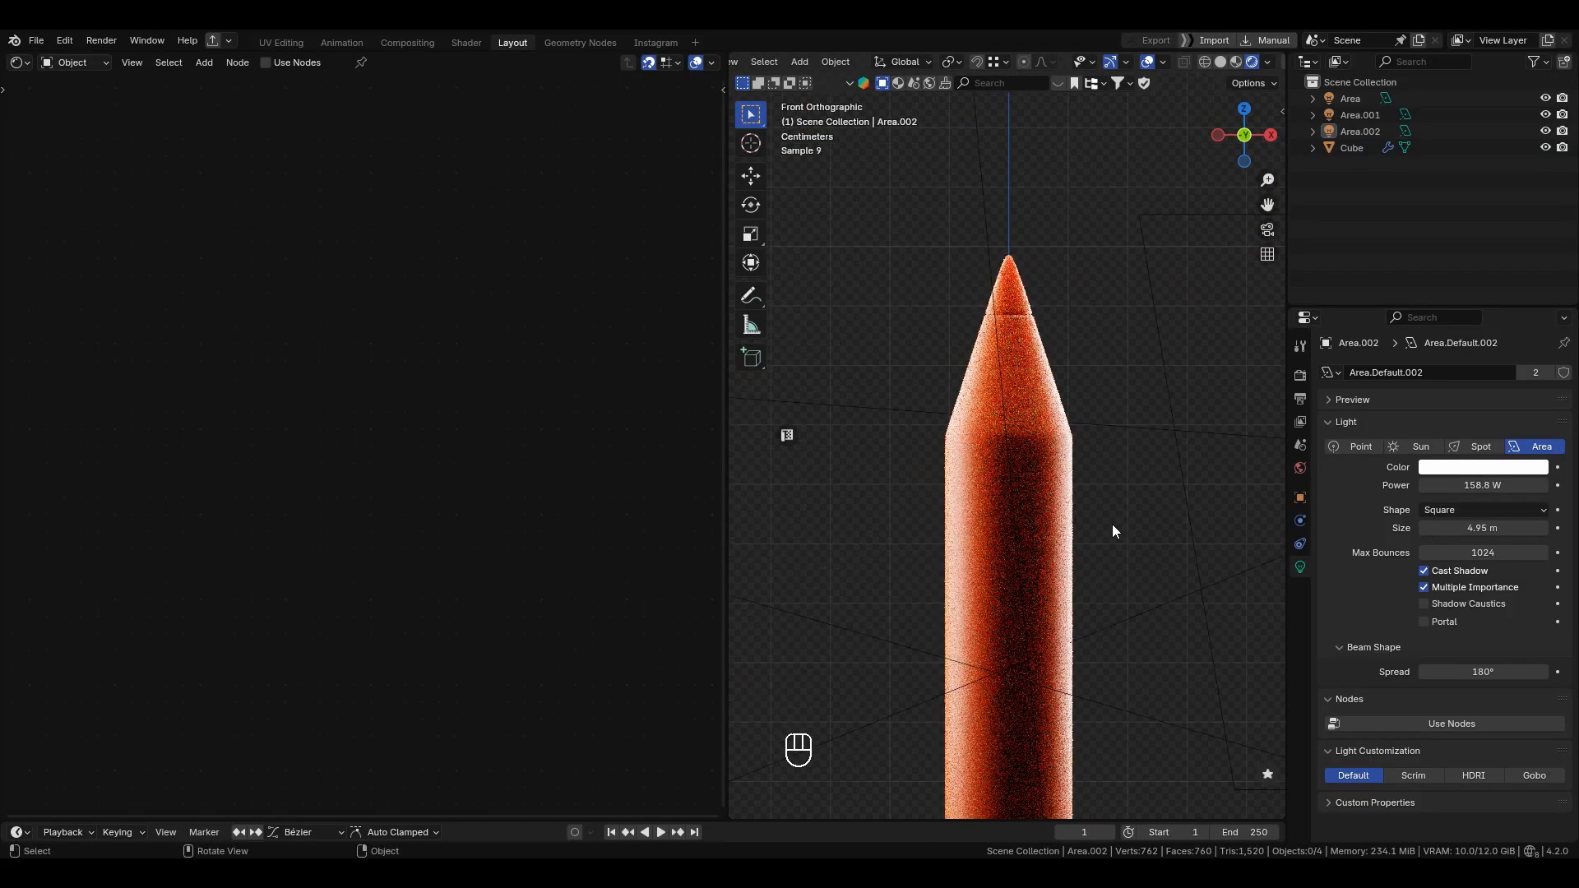
{"action": "scroll", "coordinate": [1113, 527], "scroll_direction": "up", "scroll_amount": 2}
{"action": "middle_click_drag", "start_coordinate": [1102, 539], "coordinate": [1079, 533], "text": "shift"}
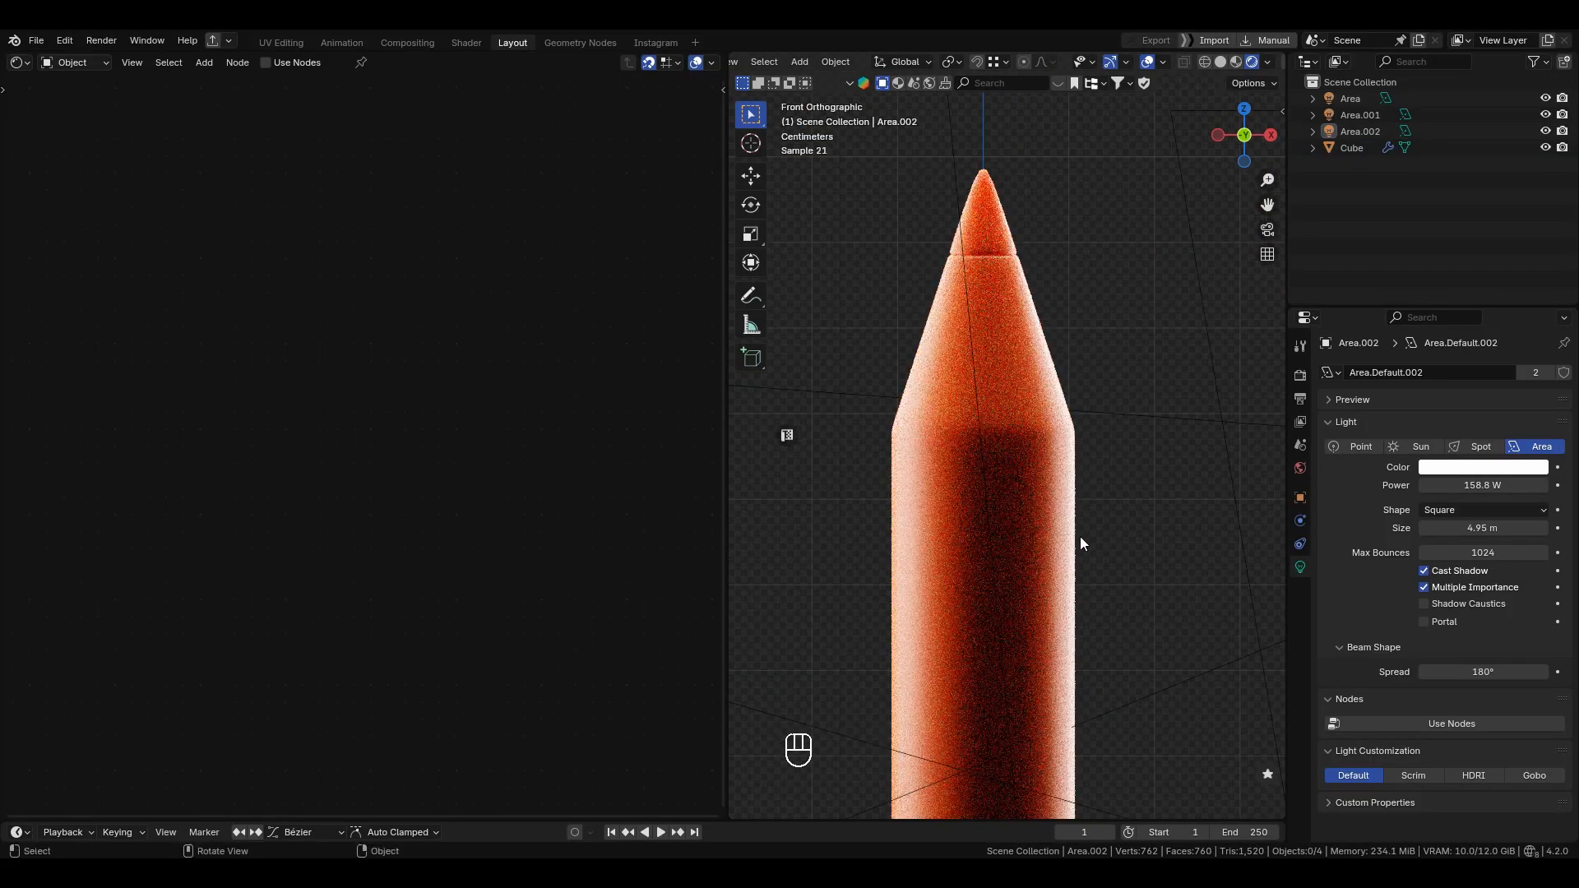
Step: Select the pencil and set its material's Subsurface Weight to 0.000 and Roughness to about 0.345
{"action": "left_click", "coordinate": [991, 257]}
{"action": "left_click_drag", "start_coordinate": [461, 545], "coordinate": [299, 545]}
{"action": "scroll", "coordinate": [1070, 235], "scroll_direction": "up", "scroll_amount": 2}
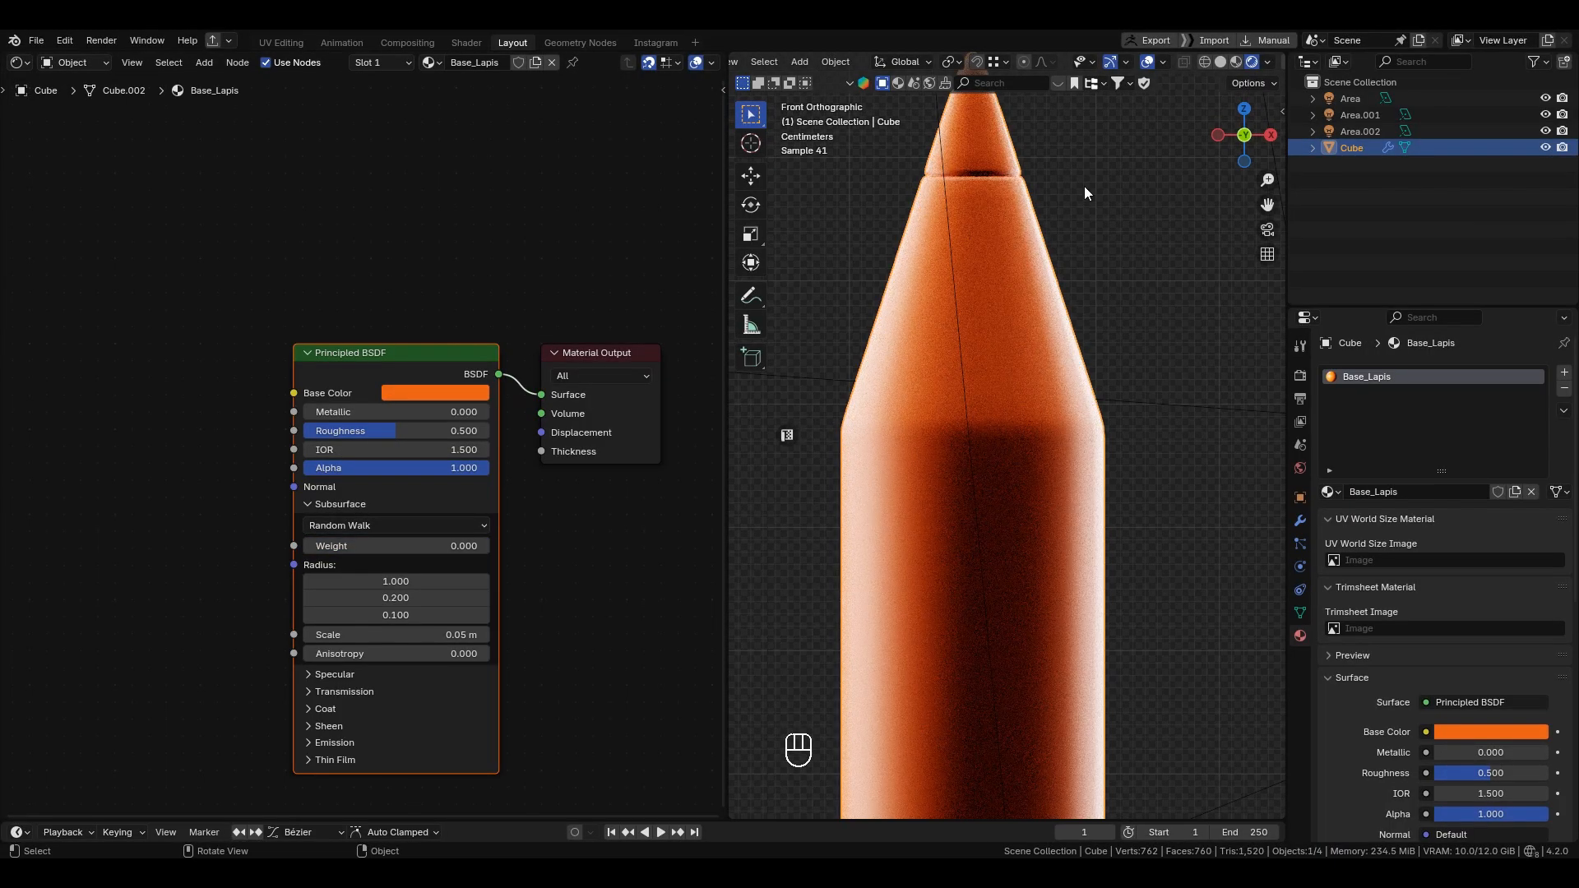
{"action": "left_click_drag", "start_coordinate": [1087, 233], "coordinate": [1147, 359], "text": "alt+shift"}
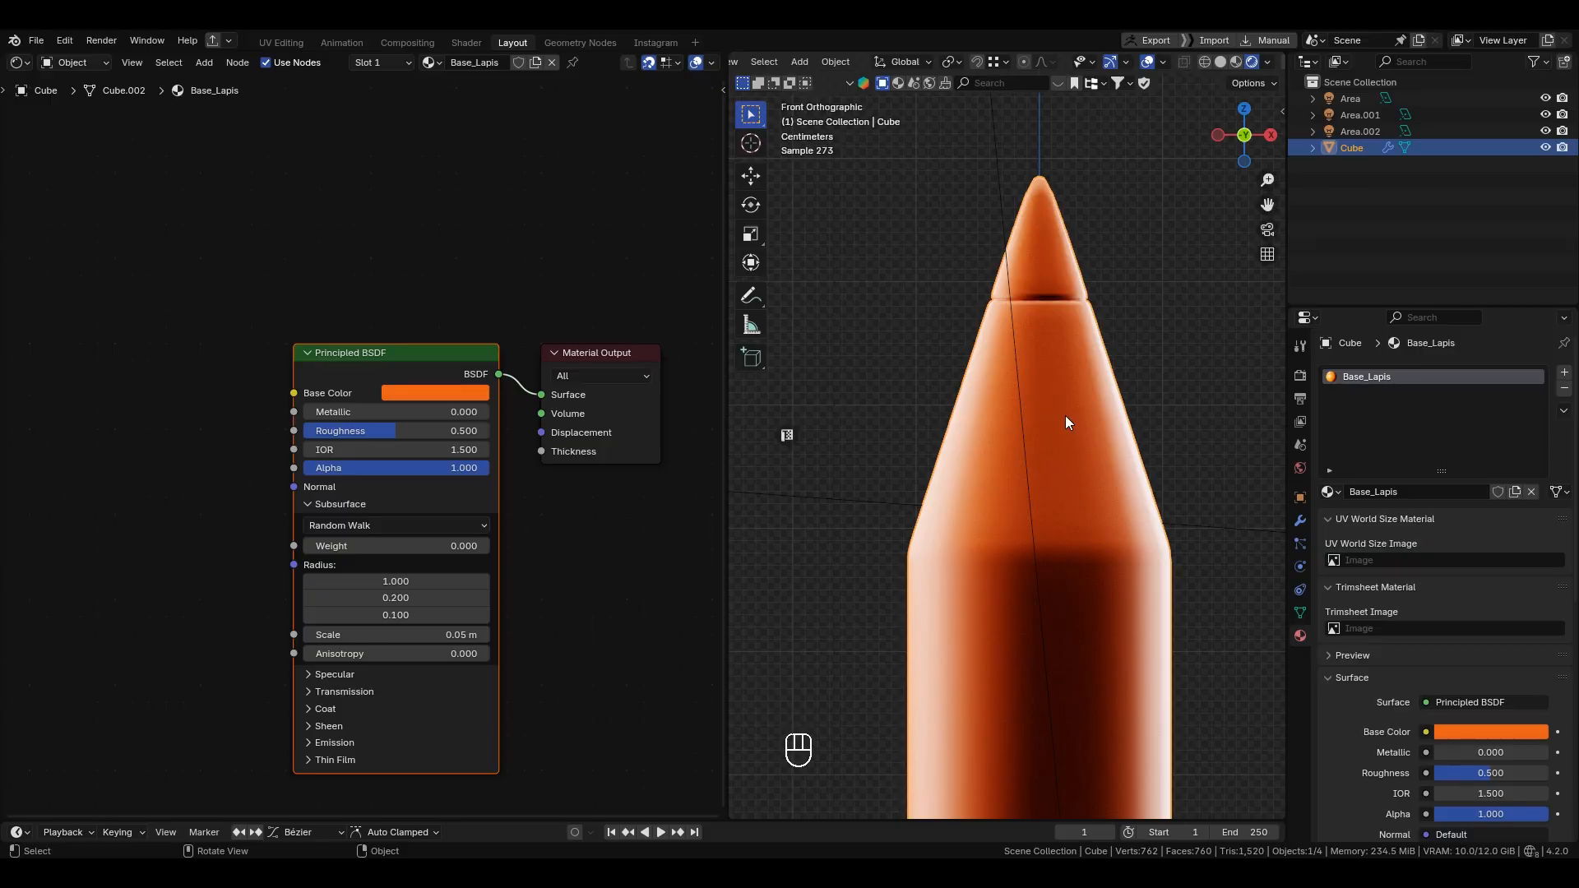
{"action": "left_click_drag", "start_coordinate": [409, 430], "coordinate": [380, 430]}
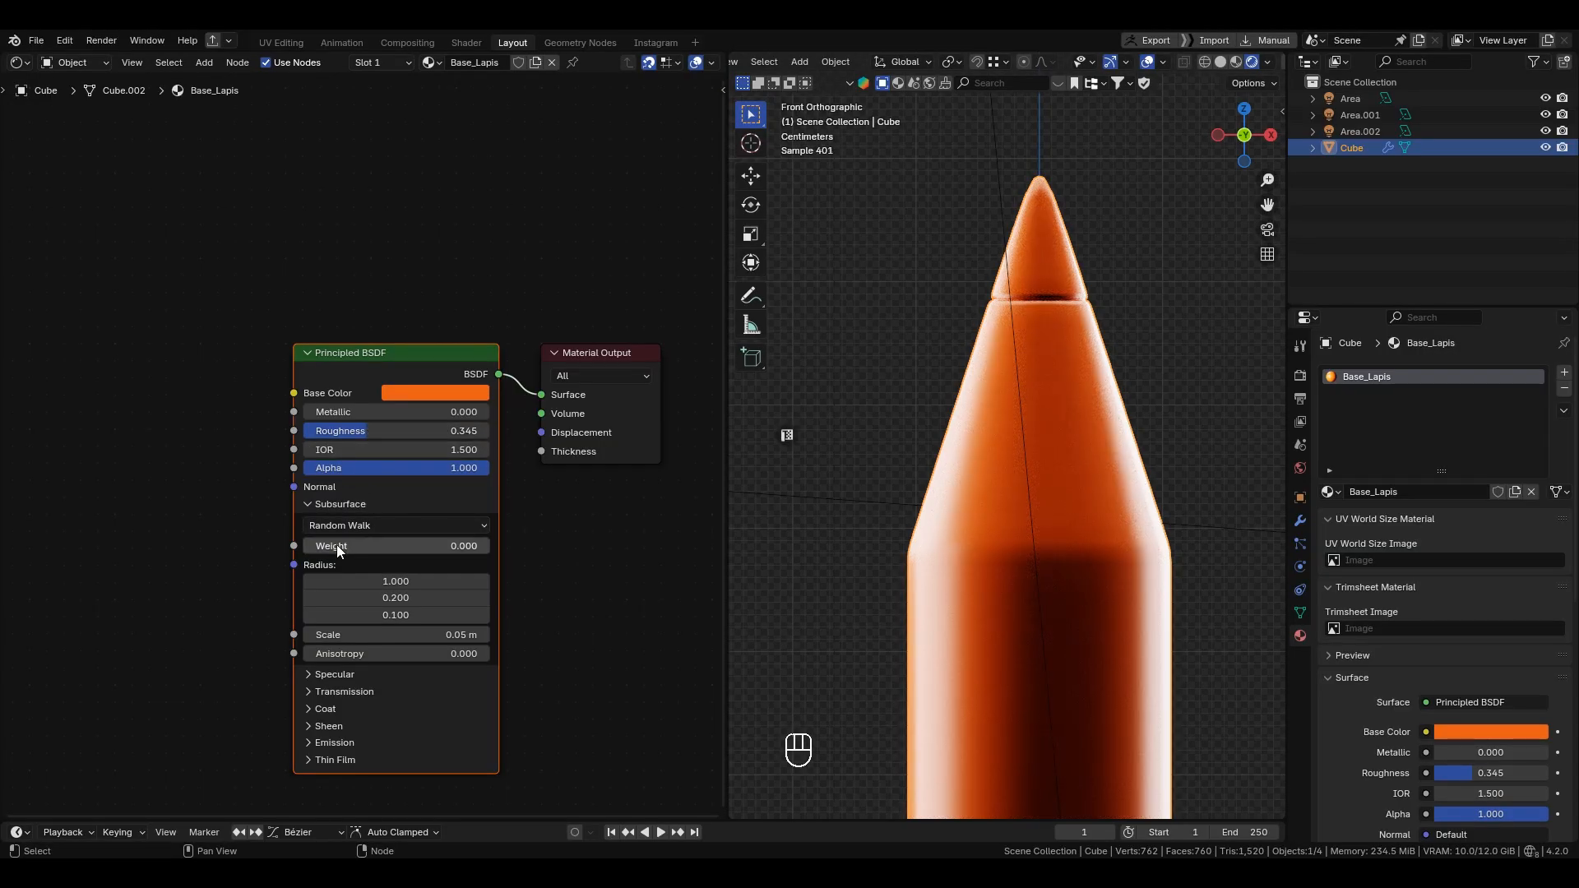
Step: Set the pencil material's Subsurface Weight to 1.000 and Scale to about 1.65 m, viewing the whole sharpened end
{"action": "mouse_move", "coordinate": [338, 547]}
{"action": "left_mouse_down"}
{"action": "mouse_move", "coordinate": [493, 546]}
{"action": "mouse_move", "coordinate": [589, 575]}
{"action": "left_mouse_up"}
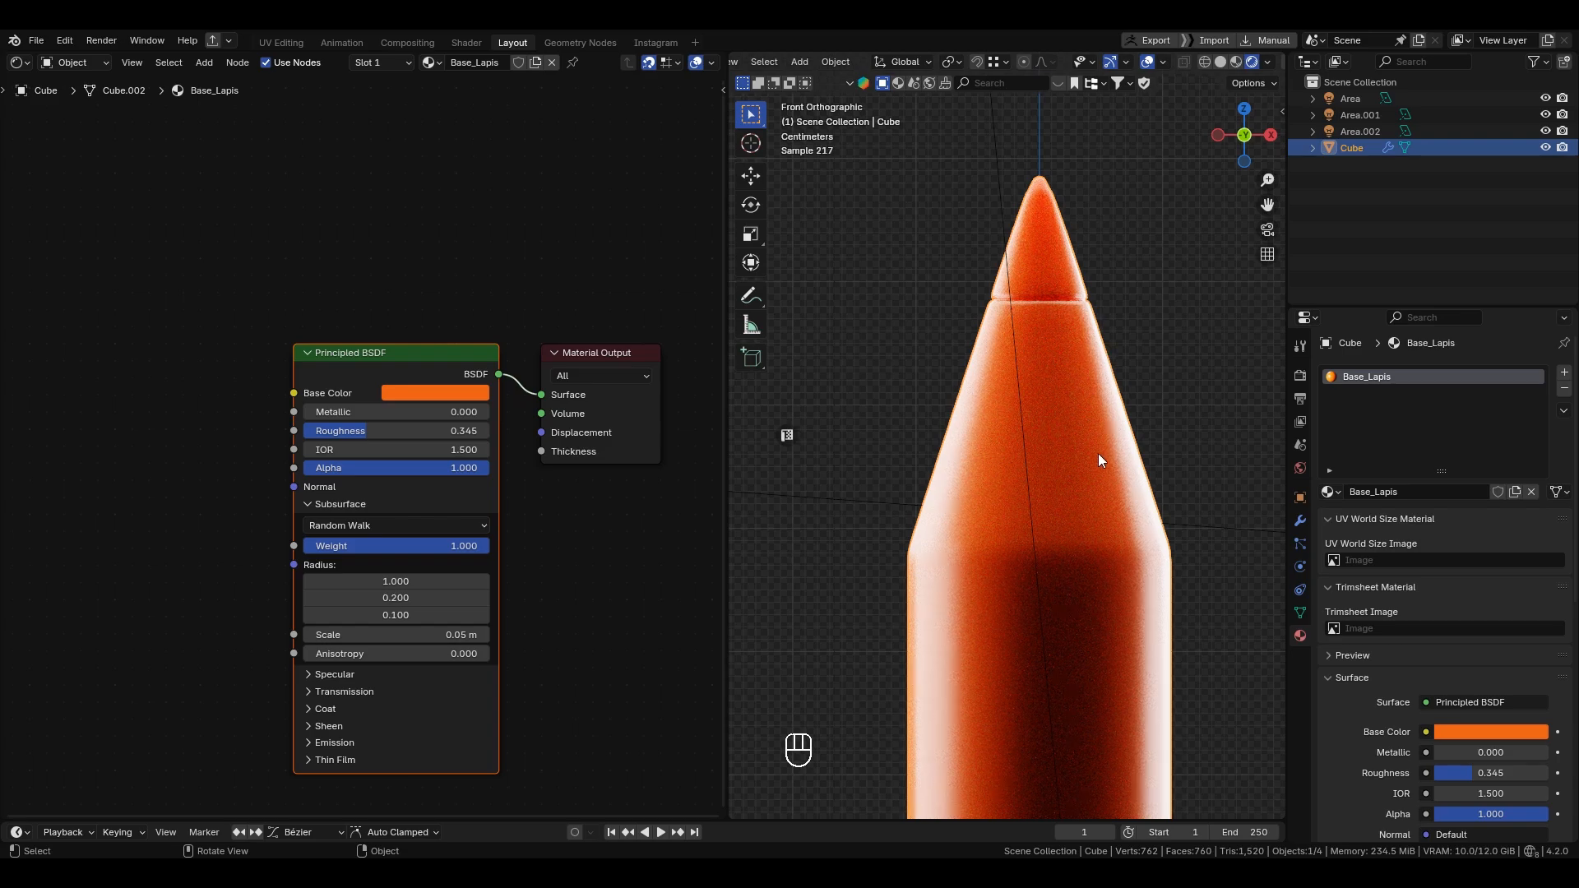
{"action": "left_click", "coordinate": [1207, 383]}
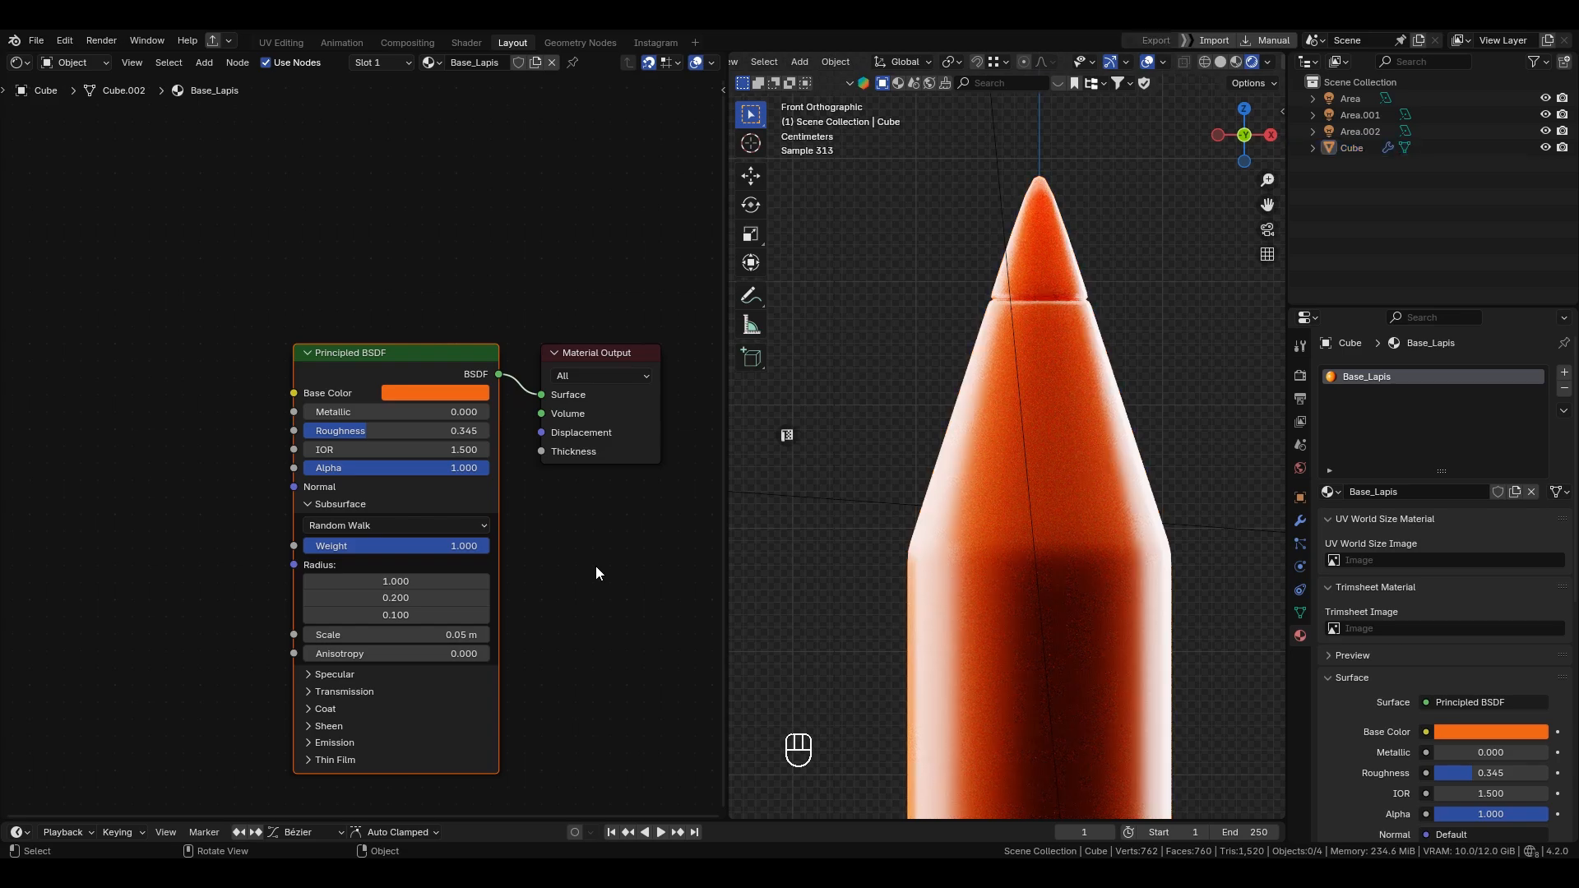
{"action": "left_click_drag", "start_coordinate": [426, 636], "coordinate": [485, 636], "text": "shift"}
{"action": "scroll", "coordinate": [1074, 403], "scroll_direction": "down", "scroll_amount": 8}
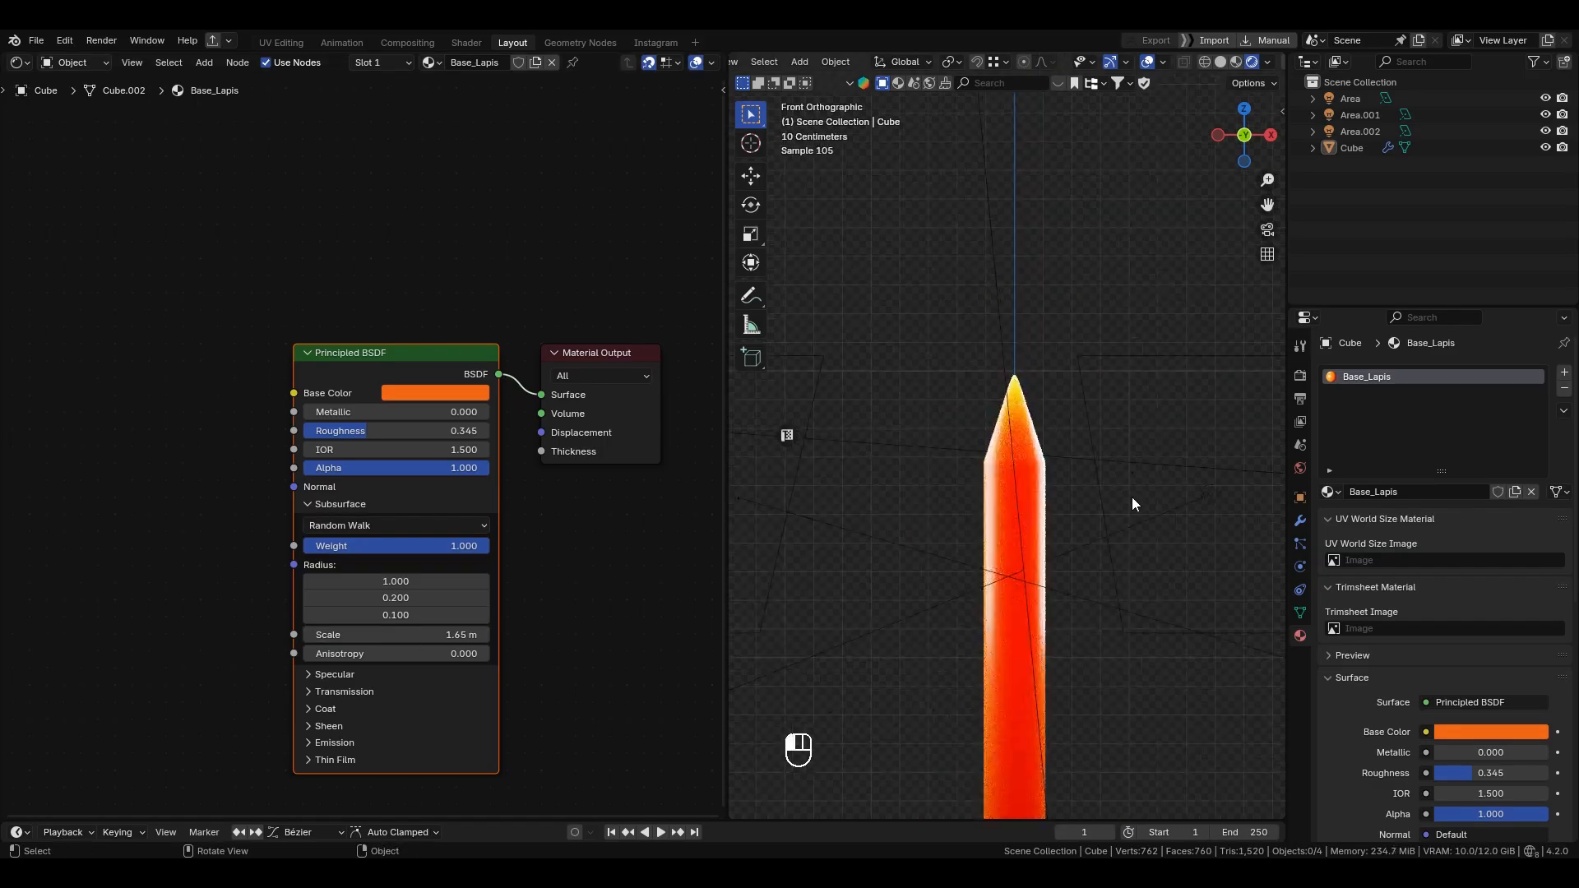
{"action": "mouse_move", "coordinate": [1079, 519]}
{"action": "left_mouse_down", "text": "alt"}
{"action": "mouse_move", "coordinate": [1122, 534]}
{"action": "mouse_move", "coordinate": [1049, 506]}
{"action": "mouse_move", "coordinate": [1073, 495]}
{"action": "left_mouse_up", "text": "alt"}
{"action": "scroll", "coordinate": [1066, 456], "scroll_direction": "up", "scroll_amount": 4}
{"action": "mouse_move", "coordinate": [1066, 411]}
{"action": "left_mouse_down", "text": "alt+shift"}
{"action": "mouse_move", "coordinate": [1050, 599]}
{"action": "mouse_move", "coordinate": [1051, 552]}
{"action": "left_mouse_up", "text": "alt+shift"}
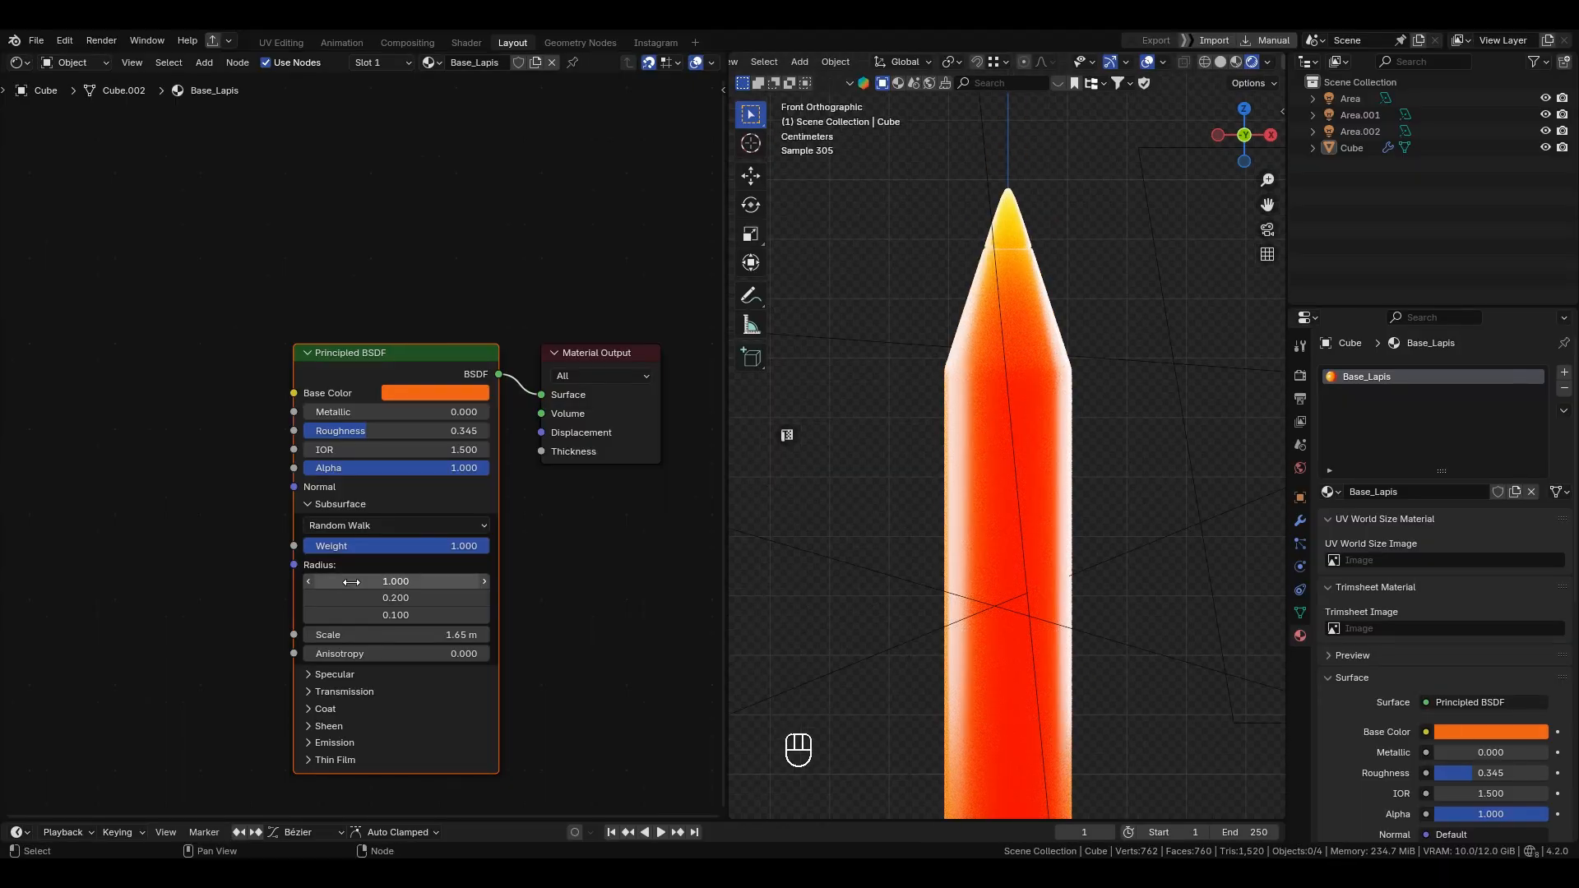
Step: Try different Subsurface Radius values, leaving the third at 0.700, and set the Subsurface Weight to 0.000
{"action": "left_click_drag", "start_coordinate": [426, 581], "coordinate": [307, 580], "text": "shift"}
{"action": "right_click", "coordinate": [420, 581], "text": "shift"}
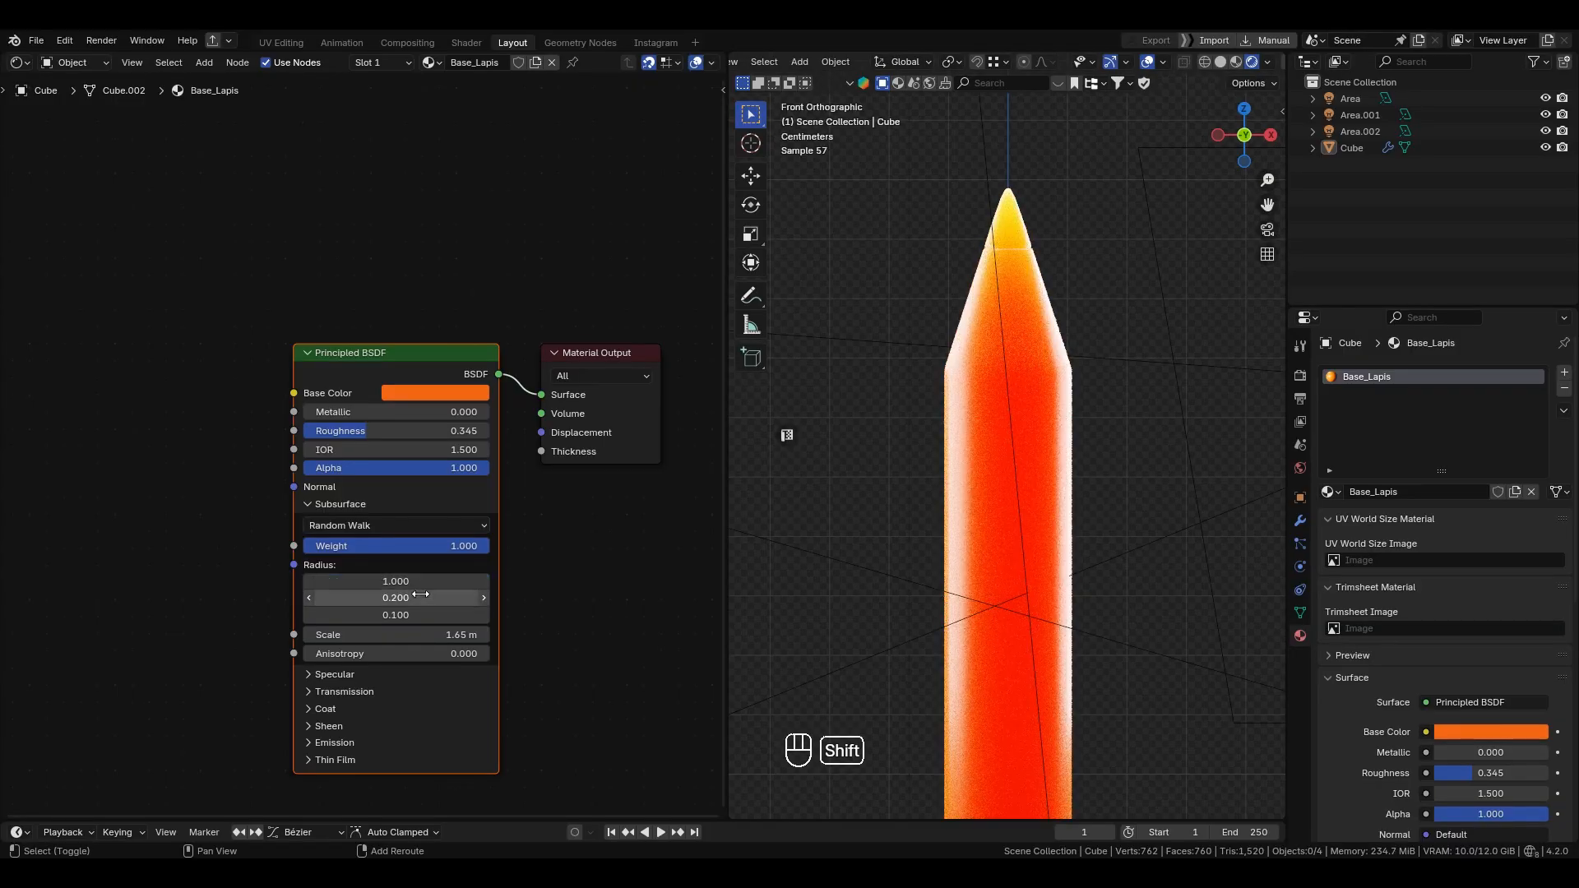
{"action": "left_click_drag", "start_coordinate": [420, 598], "coordinate": [641, 598], "text": "shift"}
{"action": "right_click", "coordinate": [416, 598], "text": "shift"}
{"action": "left_click_drag", "start_coordinate": [411, 615], "coordinate": [448, 615], "text": "shift"}
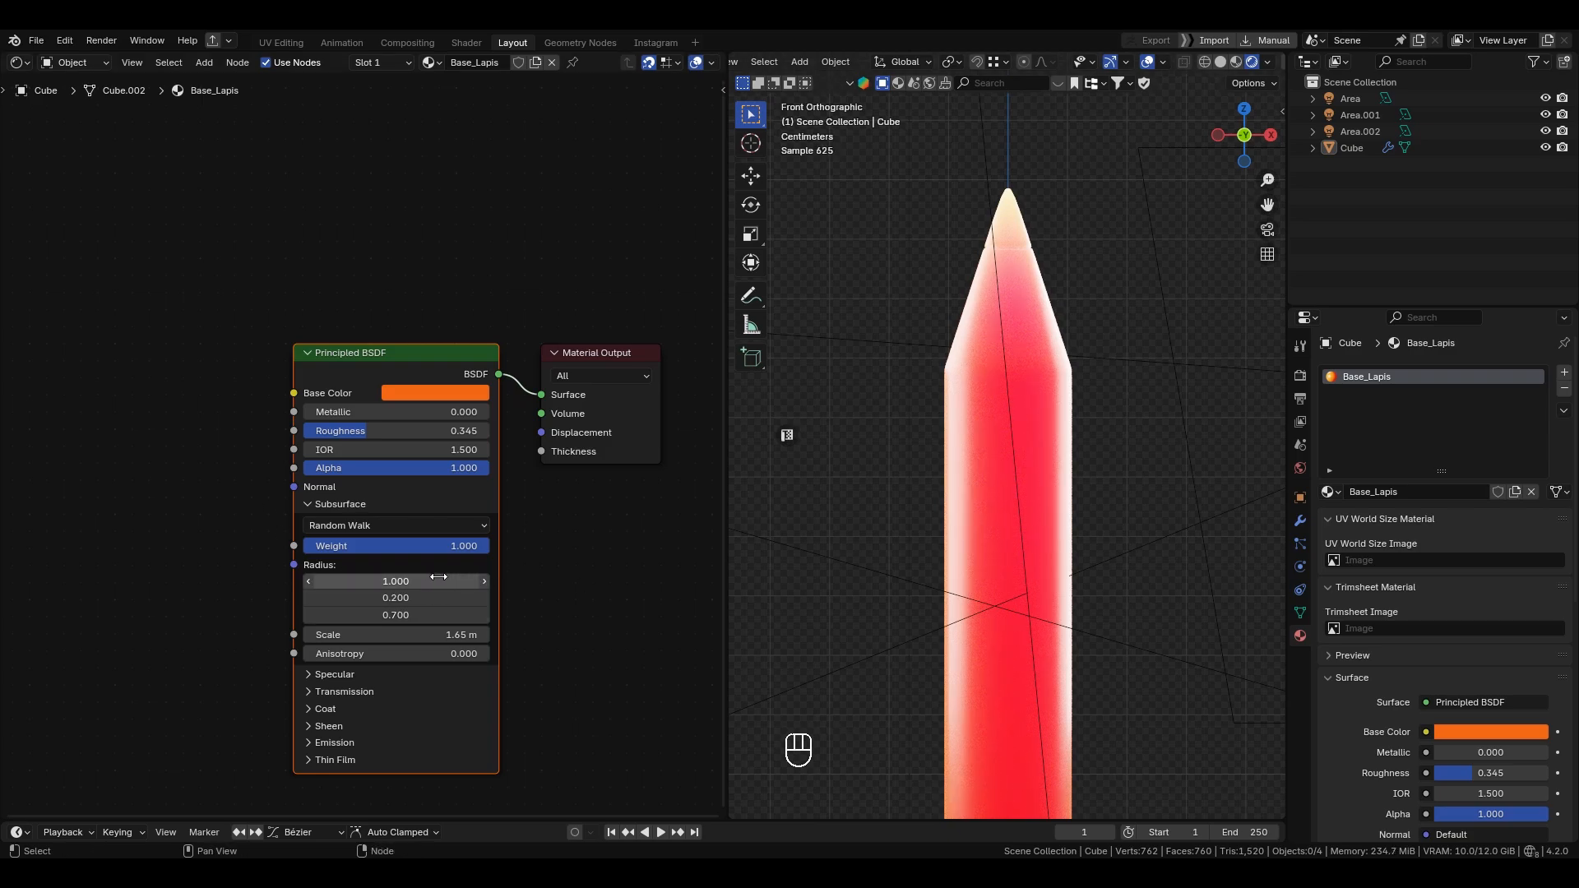
{"action": "left_click_drag", "start_coordinate": [477, 545], "coordinate": [312, 546]}
Step: Delete all three area lights around the pencil
{"action": "scroll", "coordinate": [922, 488], "scroll_direction": "down", "scroll_amount": 4}
{"action": "scroll", "coordinate": [919, 362], "scroll_direction": "down", "scroll_amount": 3}
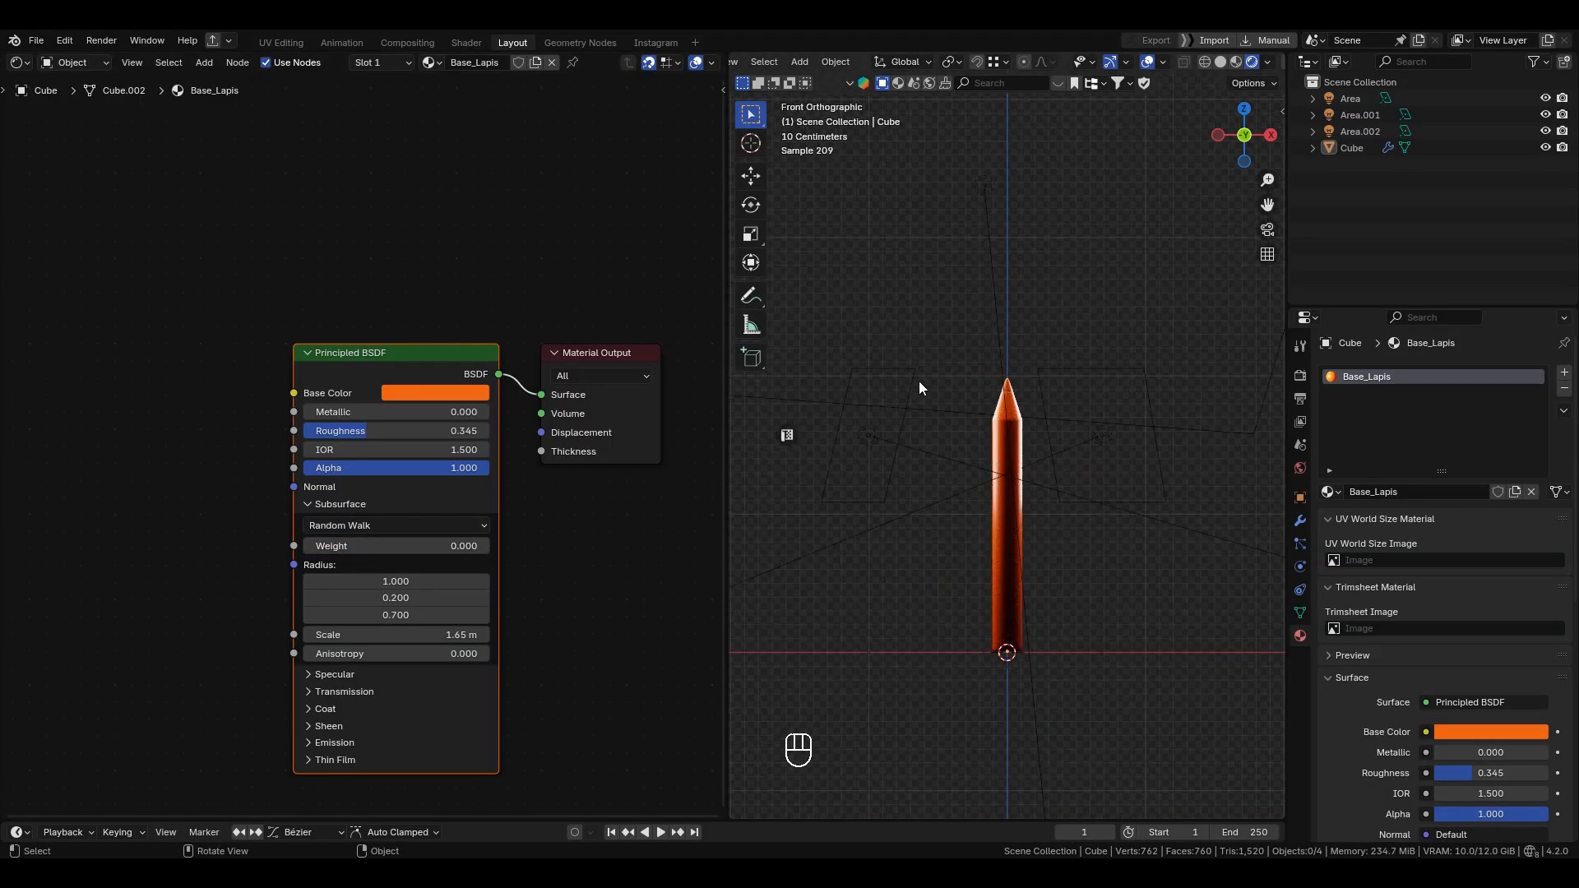
{"action": "left_click_drag", "start_coordinate": [811, 285], "coordinate": [910, 481]}
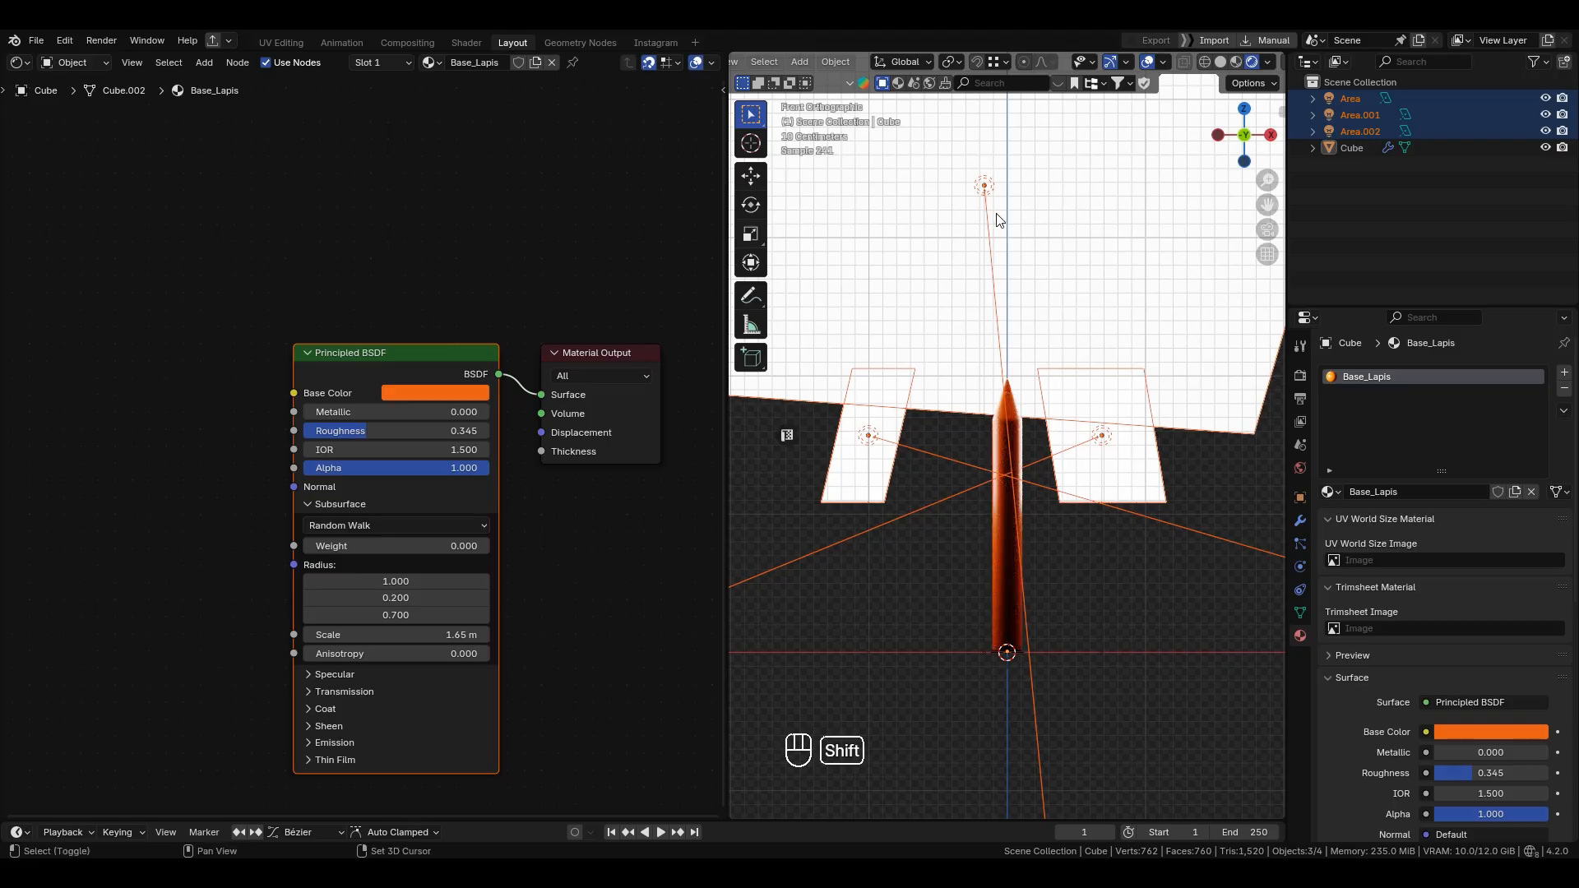
{"action": "key", "text": "x"}
{"action": "left_click", "coordinate": [1041, 231]}
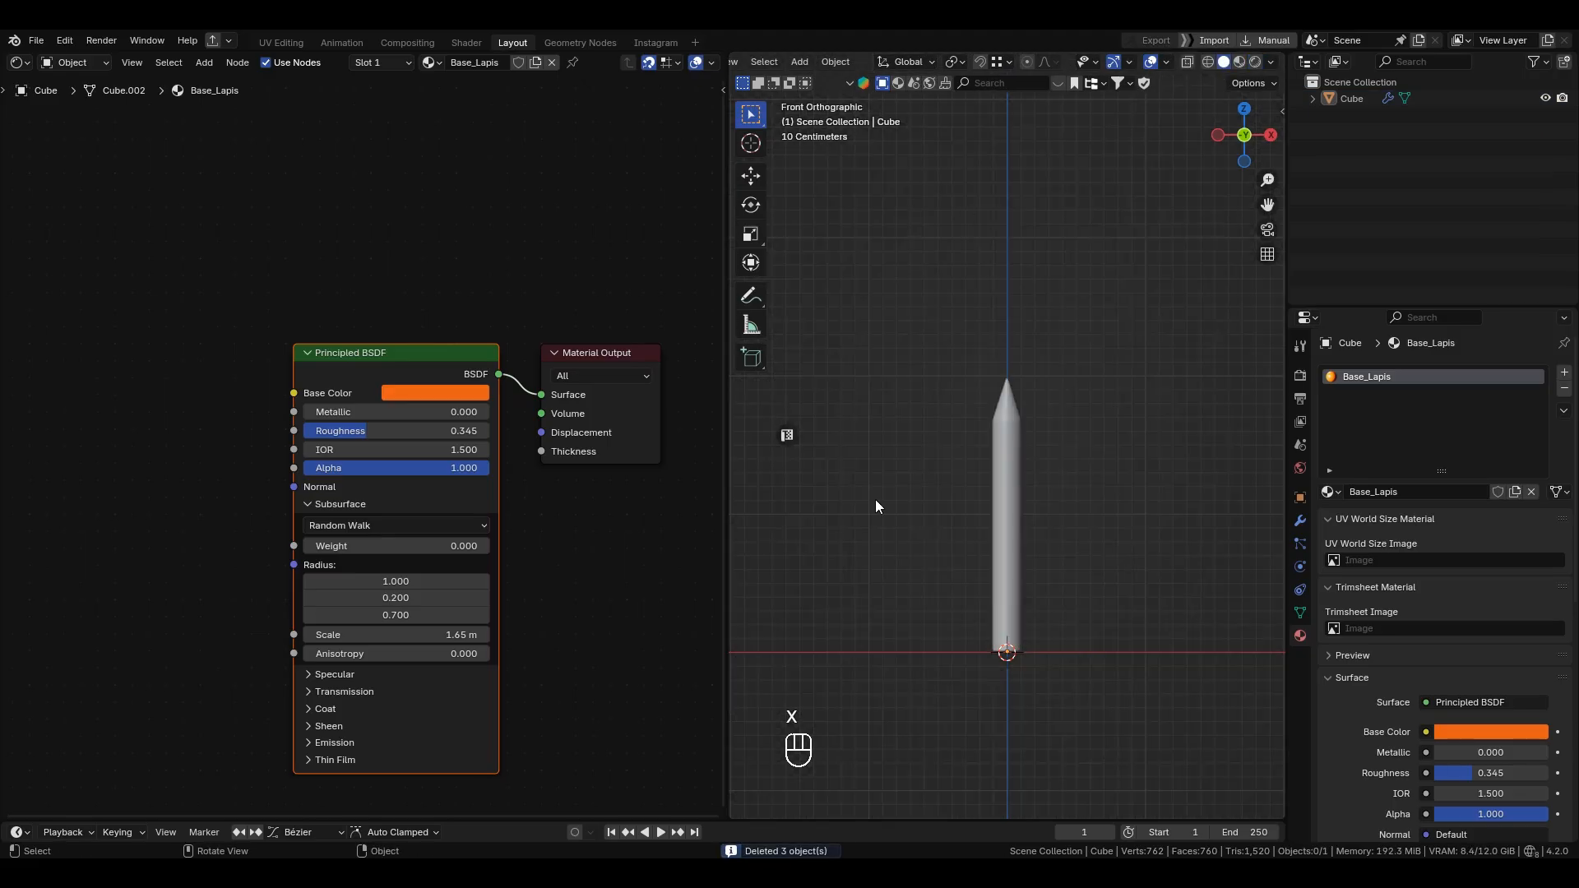
Step: Switch the viewport to Material Preview shading with the pencil in closer view
{"action": "scroll", "coordinate": [1022, 491], "scroll_direction": "up", "scroll_amount": 1}
{"action": "left_click_drag", "start_coordinate": [1072, 495], "coordinate": [1080, 372], "text": "alt+shift"}
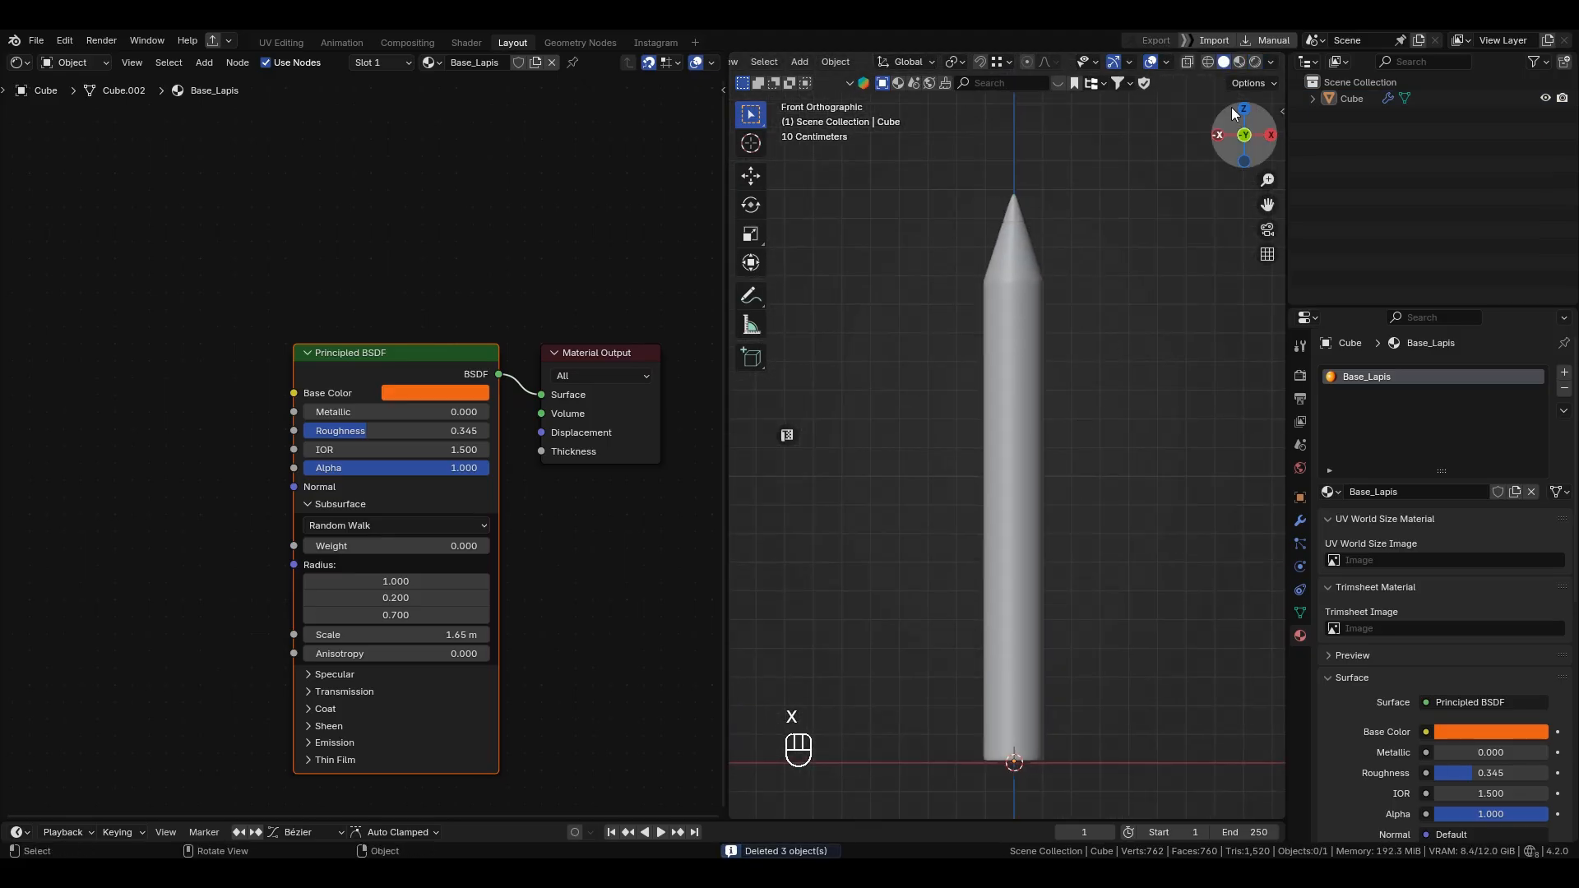
{"action": "left_click", "coordinate": [1240, 62]}
{"action": "scroll", "coordinate": [1016, 308], "scroll_direction": "up", "scroll_amount": 1}
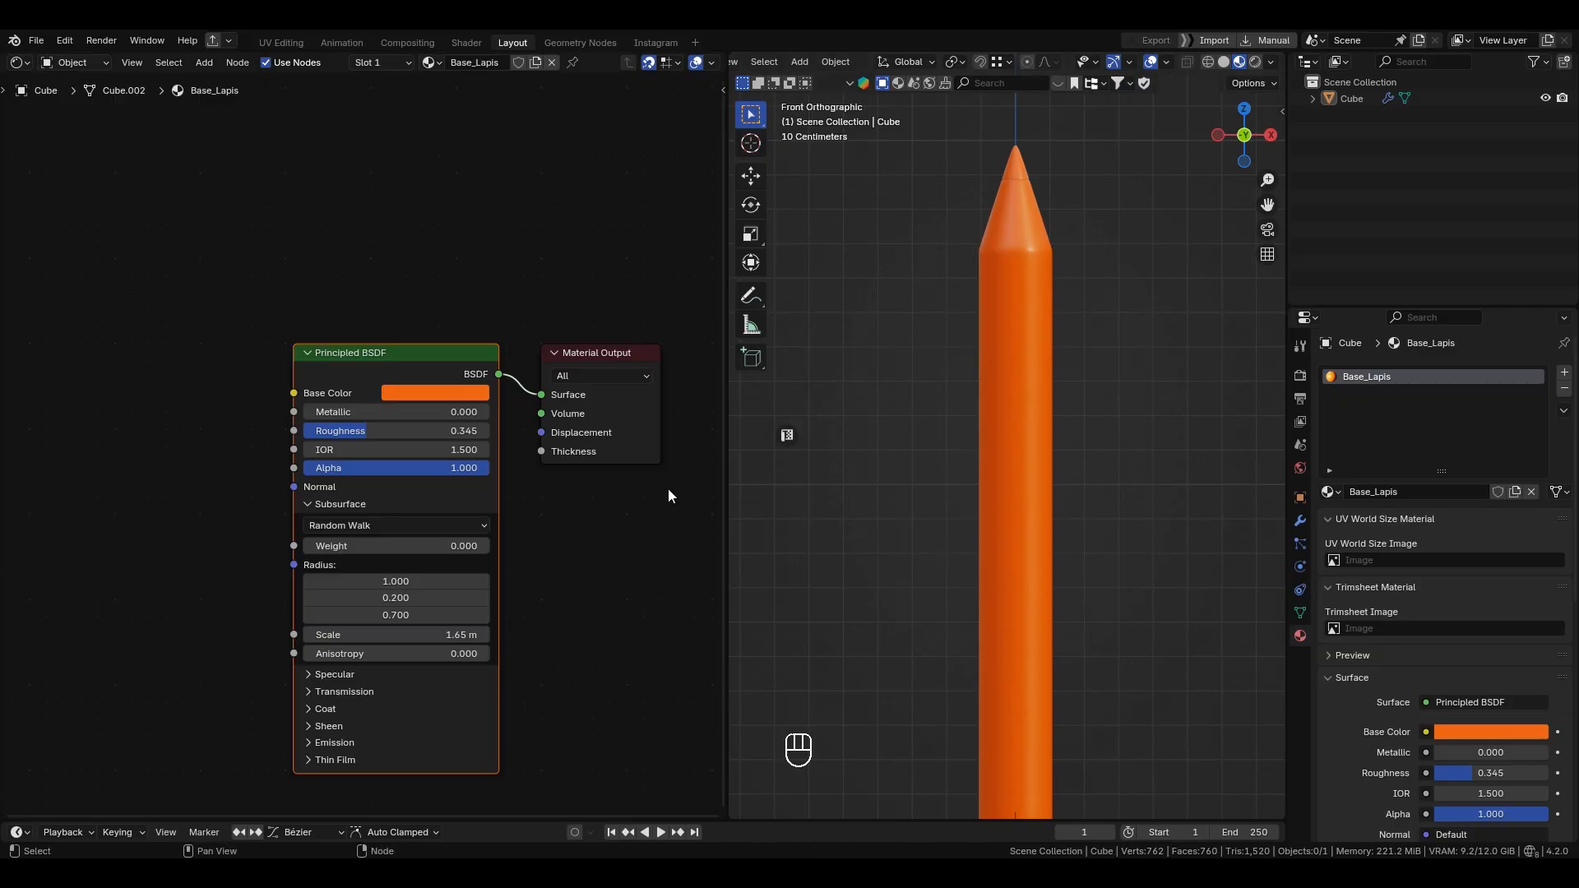
Step: Collapse the Subsurface settings of the Principled BSDF and expand the Specular settings, with the pencil tip in close view
{"action": "left_click", "coordinate": [305, 504]}
{"action": "left_click", "coordinate": [312, 505]}
{"action": "left_click", "coordinate": [312, 505]}
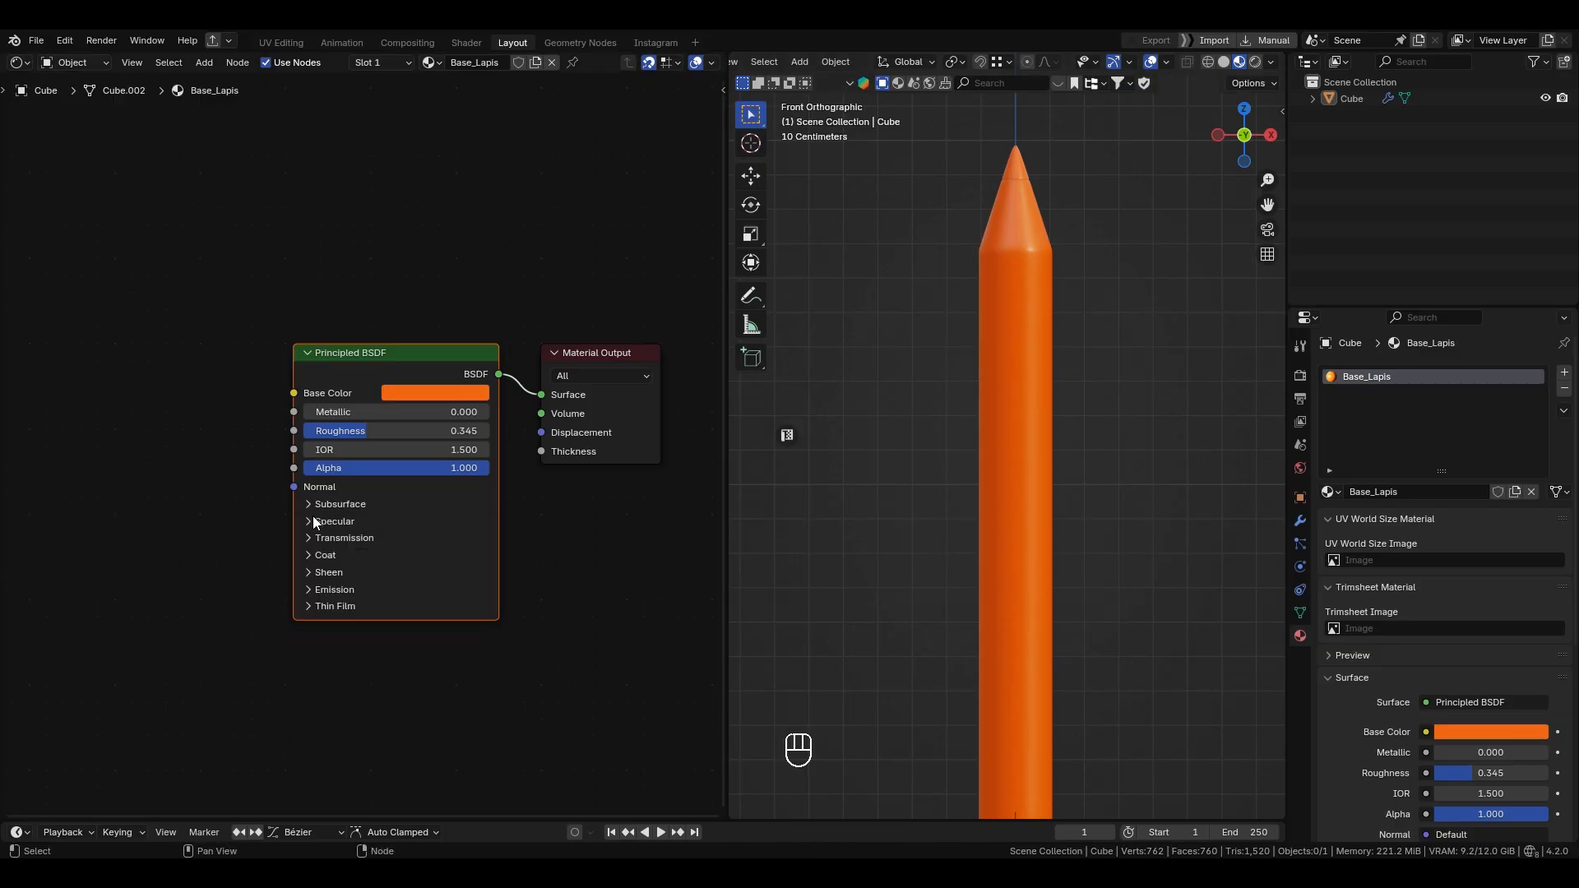
{"action": "left_click", "coordinate": [312, 520]}
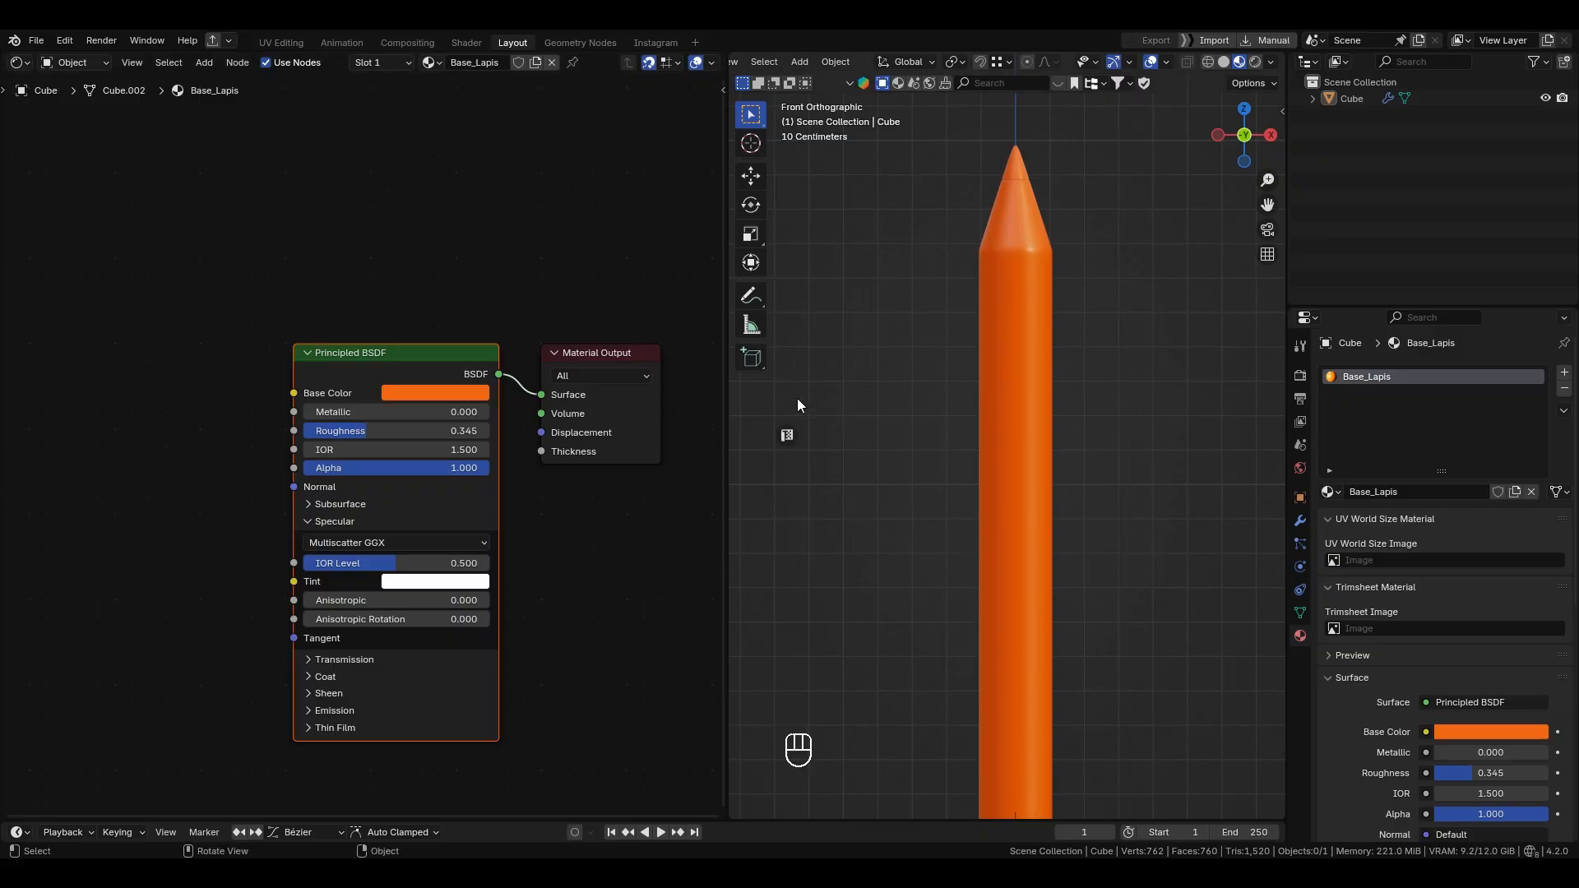
{"action": "middle_click_drag", "start_coordinate": [1010, 411], "coordinate": [1028, 456], "text": "ctrl"}
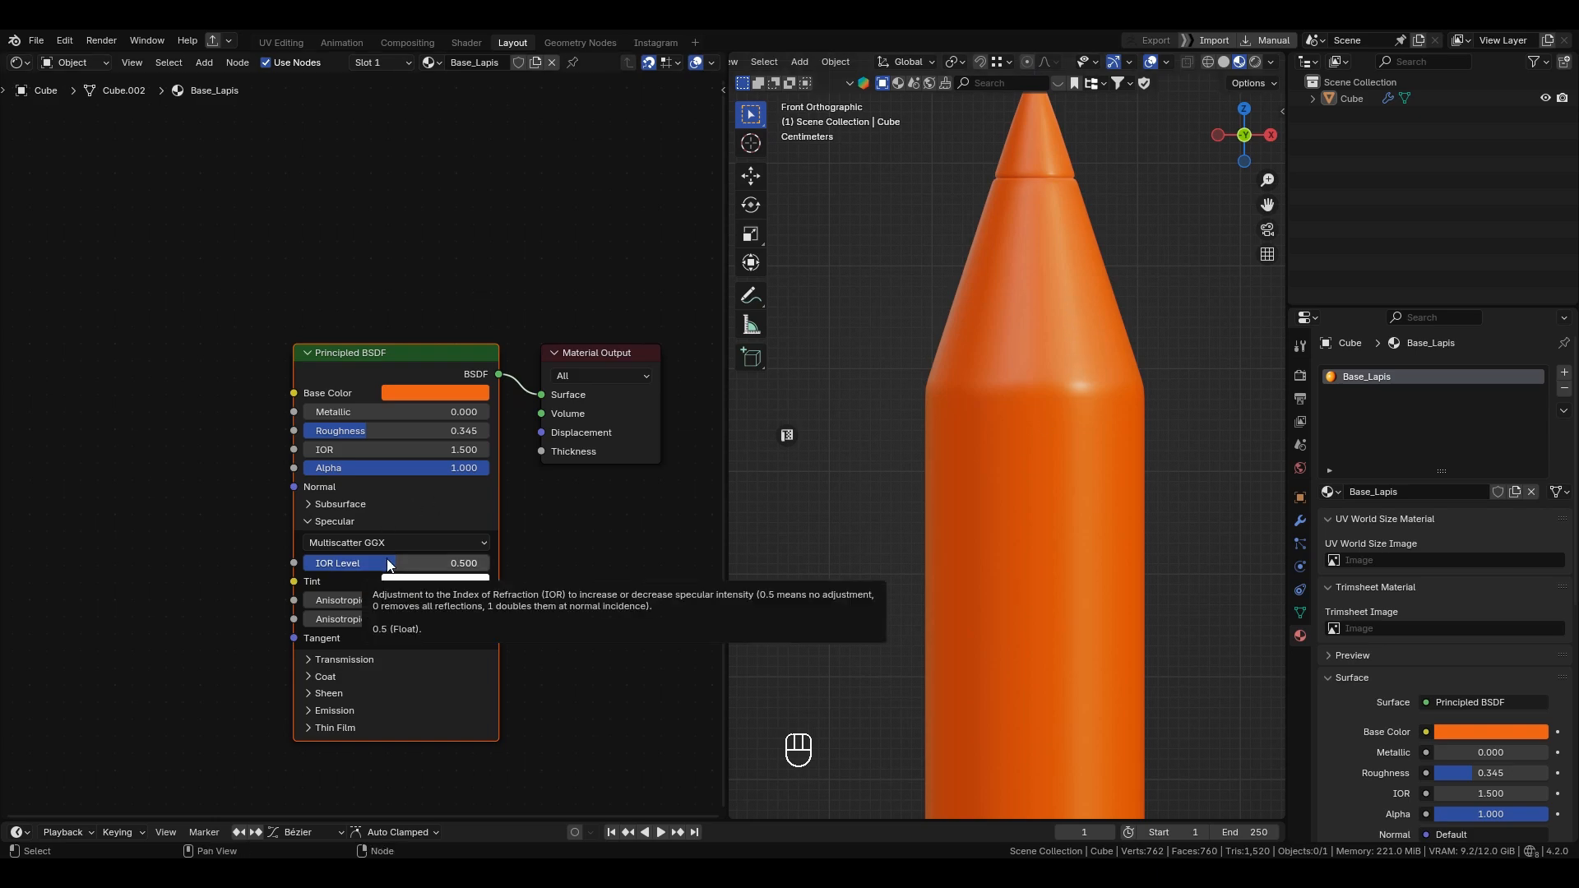
Step: Compare the pencil's reflections with the Specular IOR Level at 0.000 and at 1.000
{"action": "left_click_drag", "start_coordinate": [387, 565], "coordinate": [301, 561]}
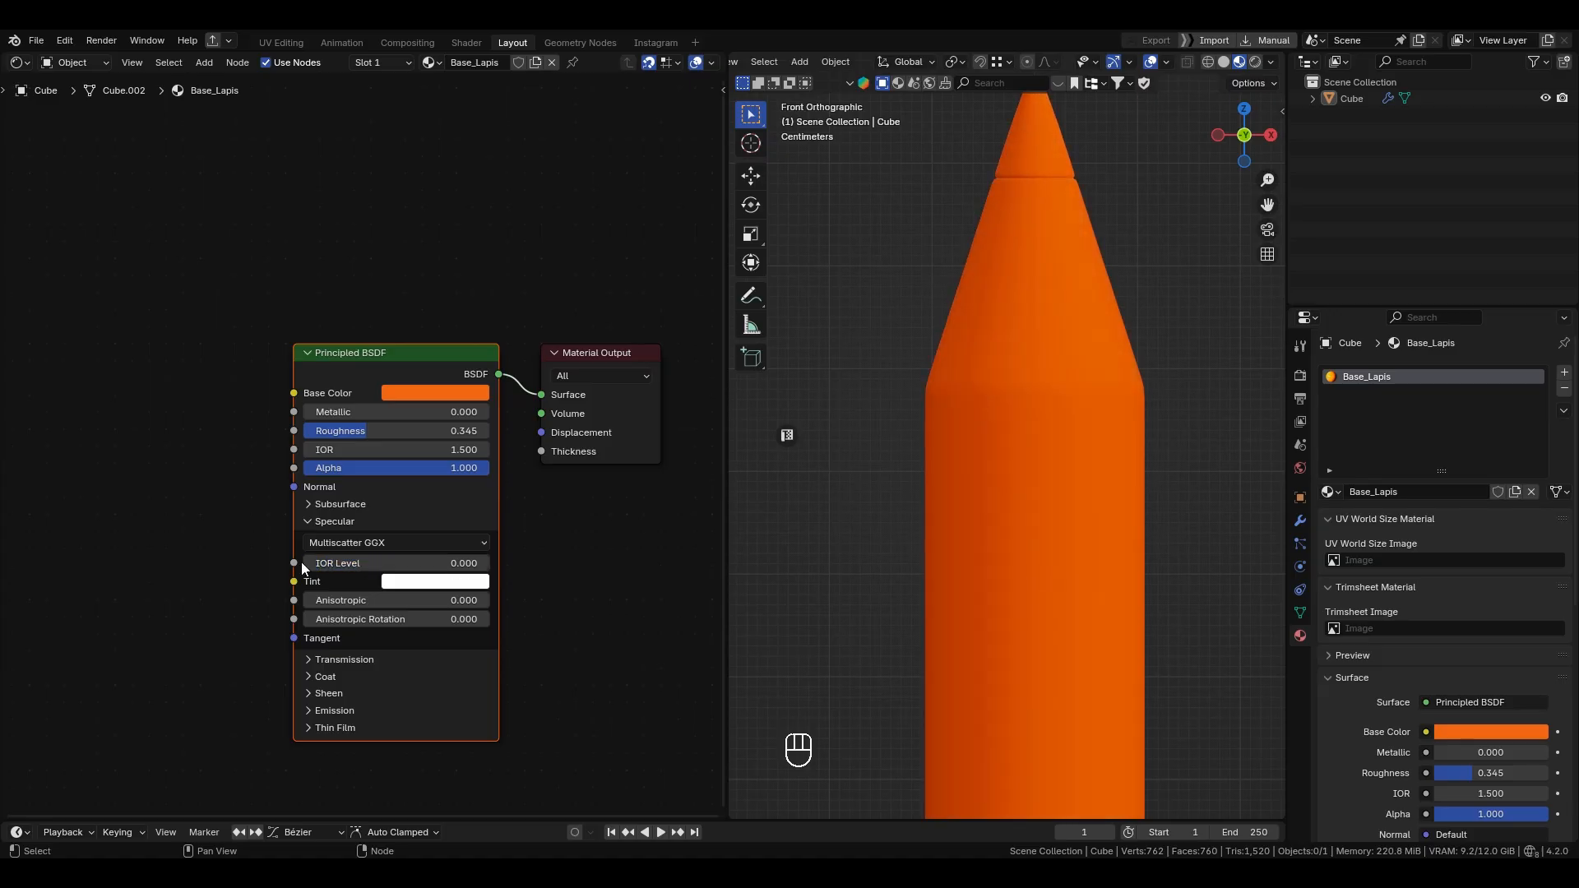
{"action": "scroll", "coordinate": [896, 460], "scroll_direction": "down", "scroll_amount": 5}
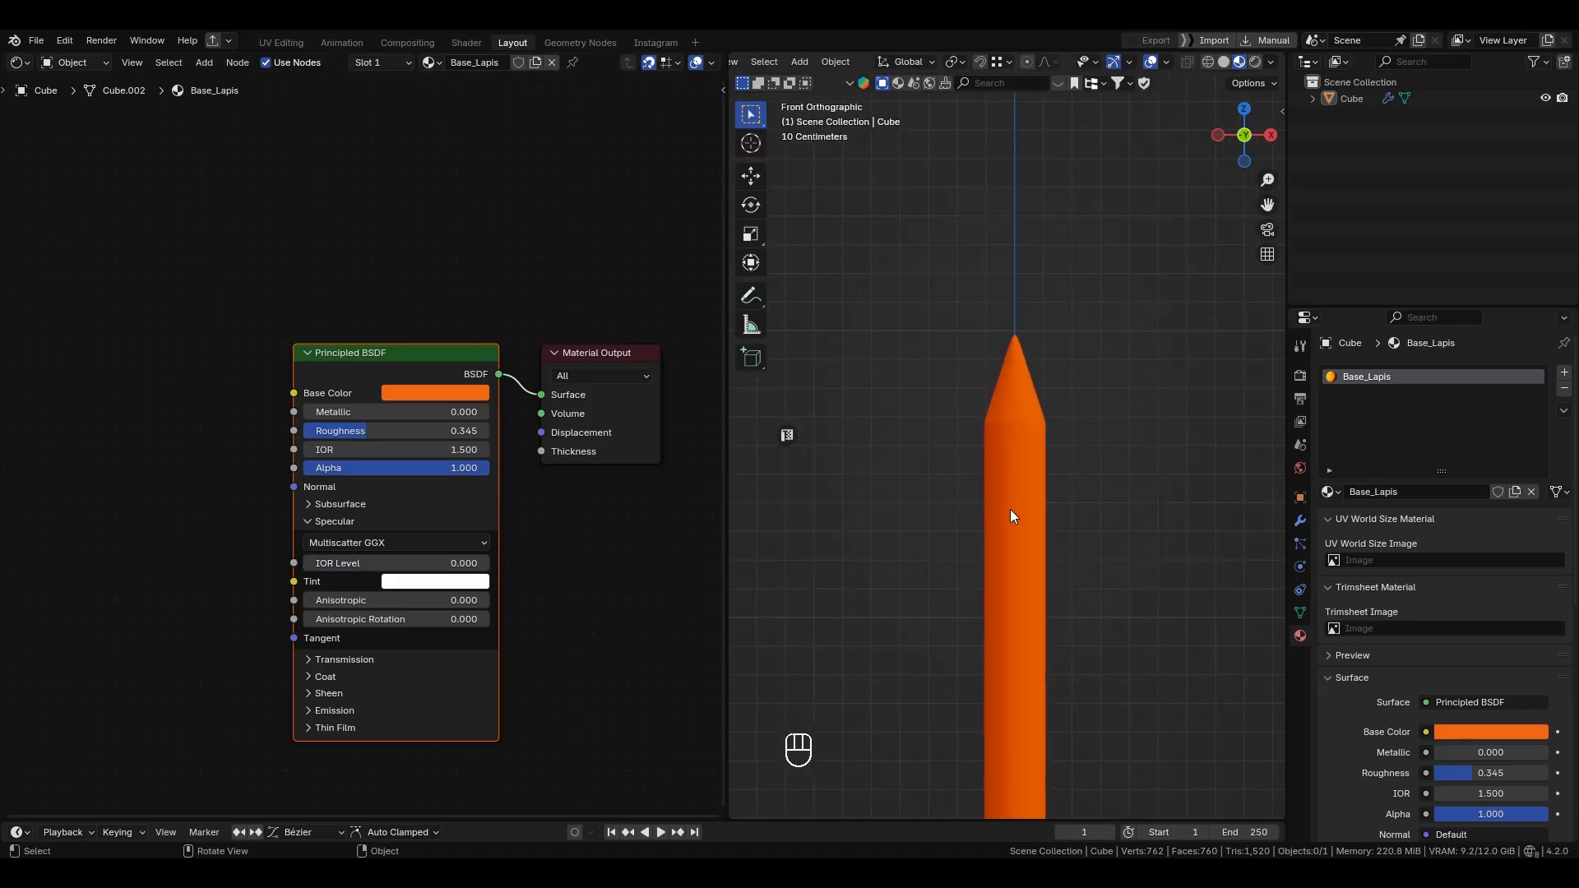
{"action": "mouse_move", "coordinate": [382, 431]}
{"action": "left_mouse_down"}
{"action": "mouse_move", "coordinate": [304, 430]}
{"action": "mouse_move", "coordinate": [374, 431]}
{"action": "left_mouse_up"}
{"action": "scroll", "coordinate": [1103, 507], "scroll_direction": "up", "scroll_amount": 3}
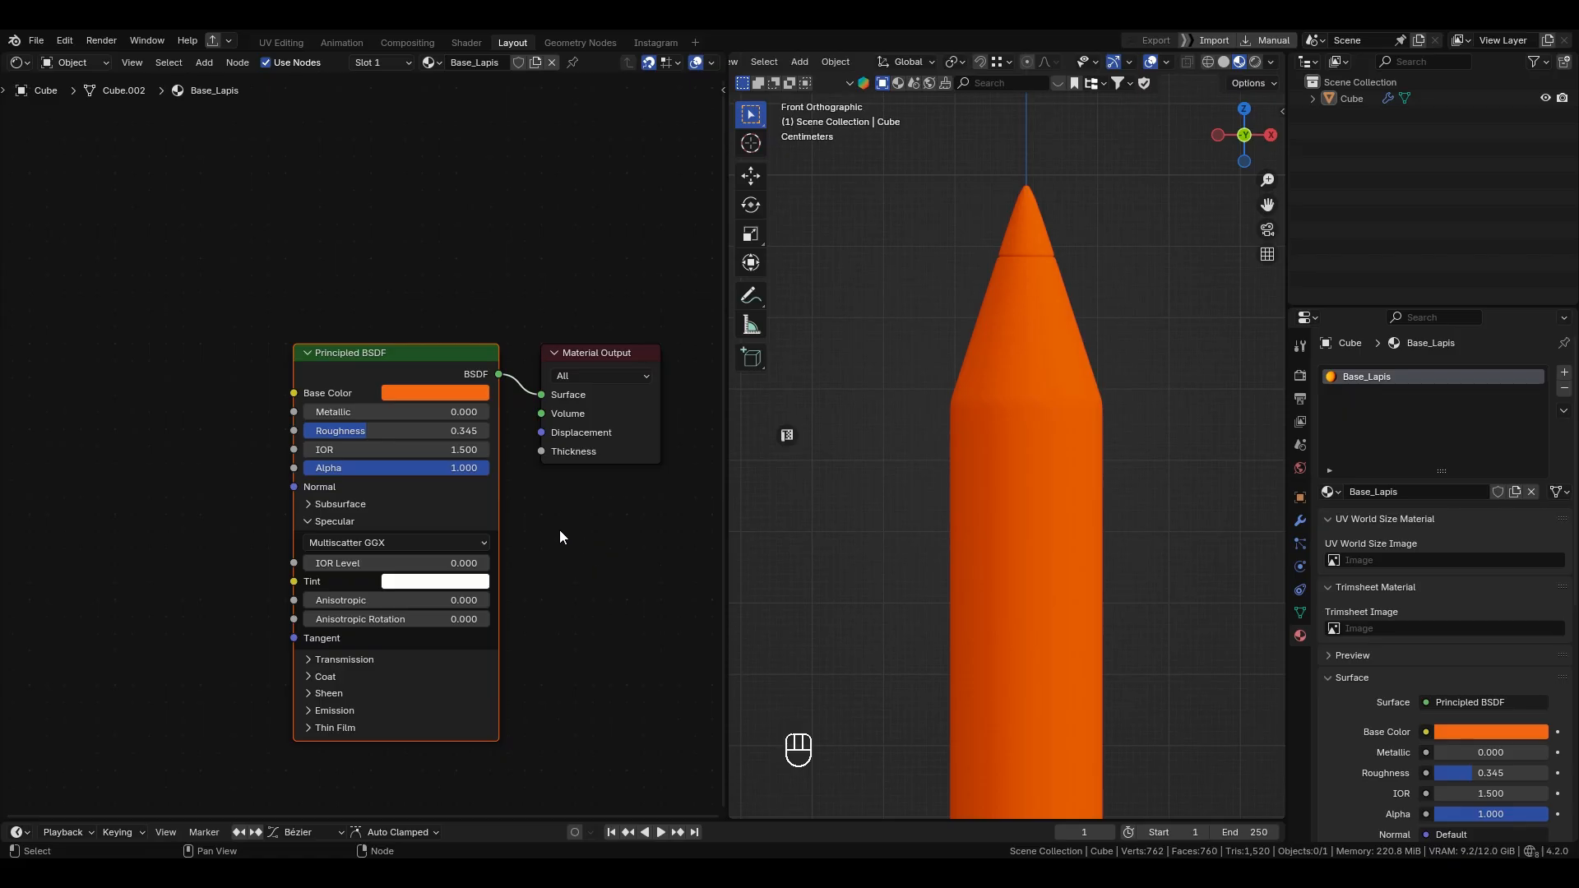
{"action": "left_click_drag", "start_coordinate": [387, 563], "coordinate": [489, 563]}
{"action": "scroll", "coordinate": [1053, 387], "scroll_direction": "up", "scroll_amount": 3}
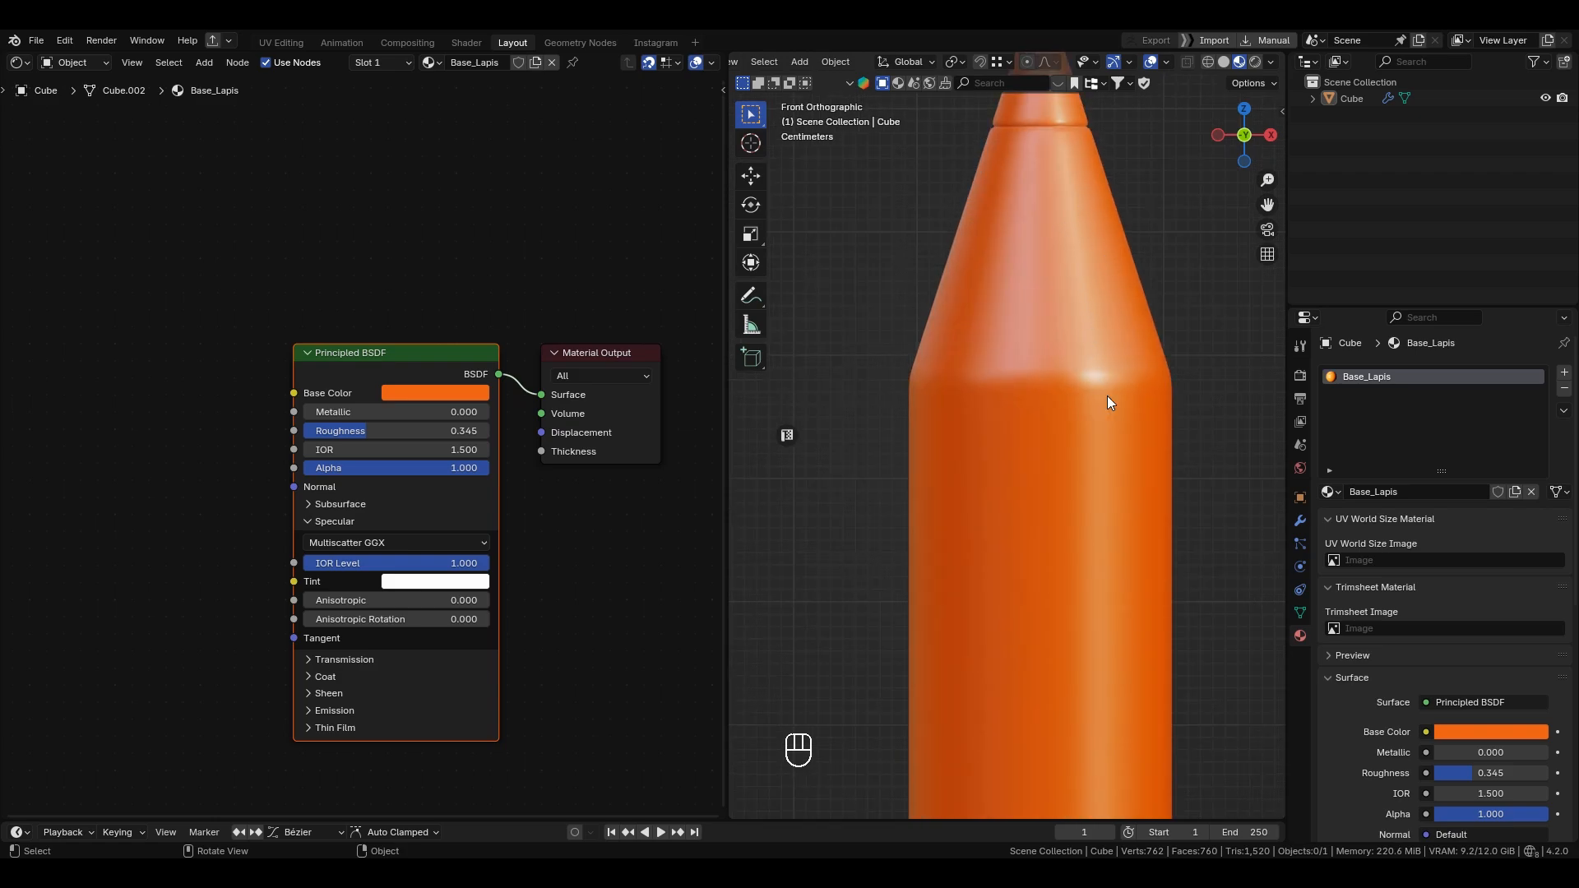
Step: Set the Specular IOR Level to 0.5
{"action": "left_click", "coordinate": [398, 564]}
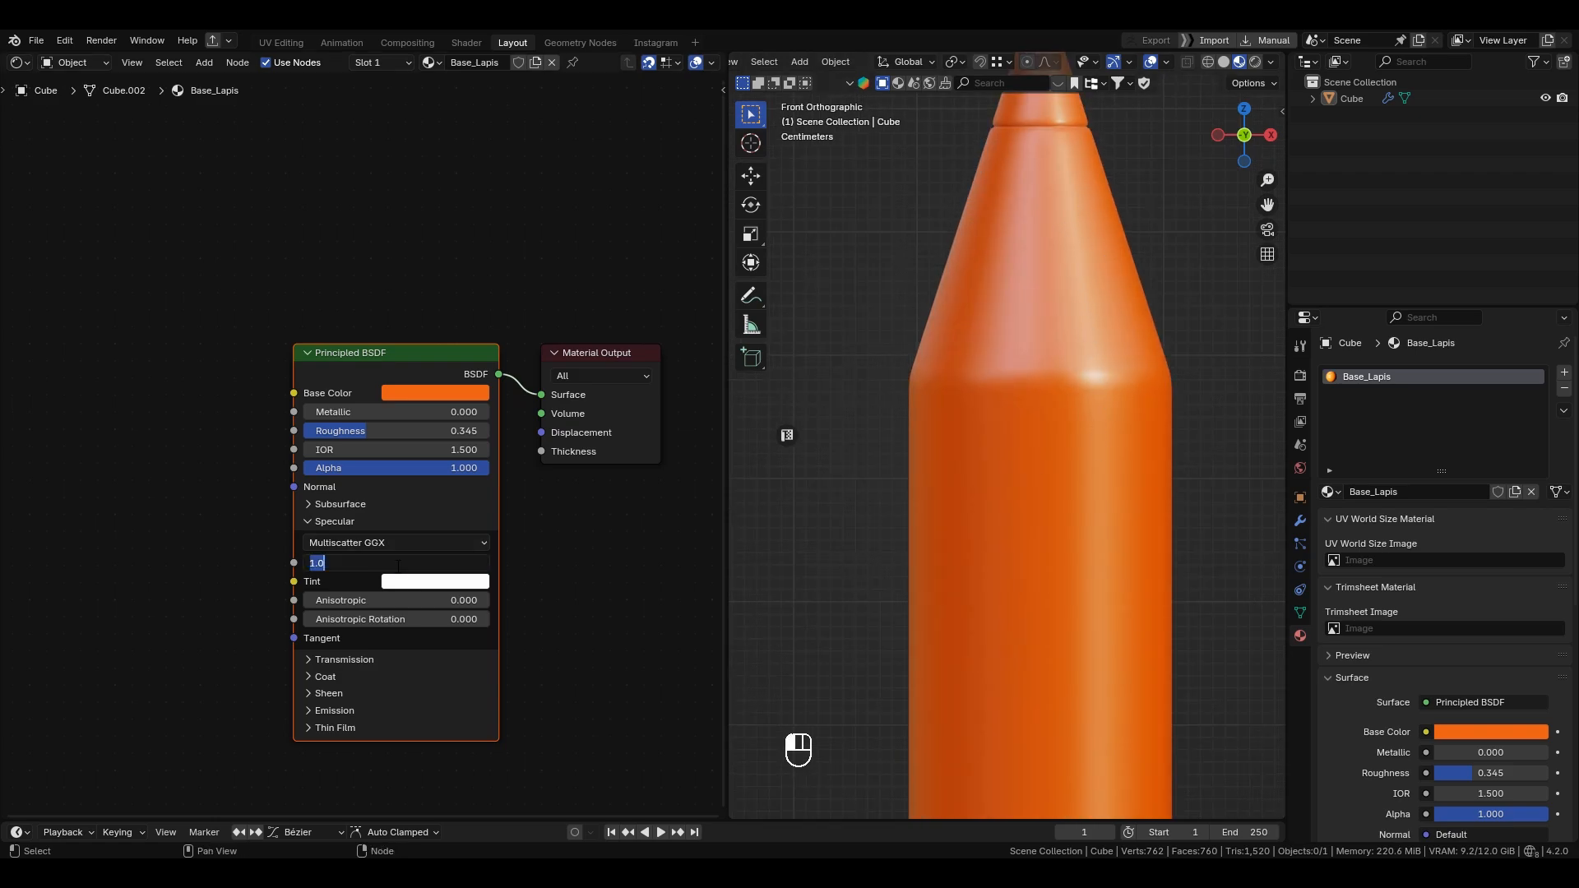
{"action": "type", "text": "0.5"}
{"action": "key", "text": "Return"}
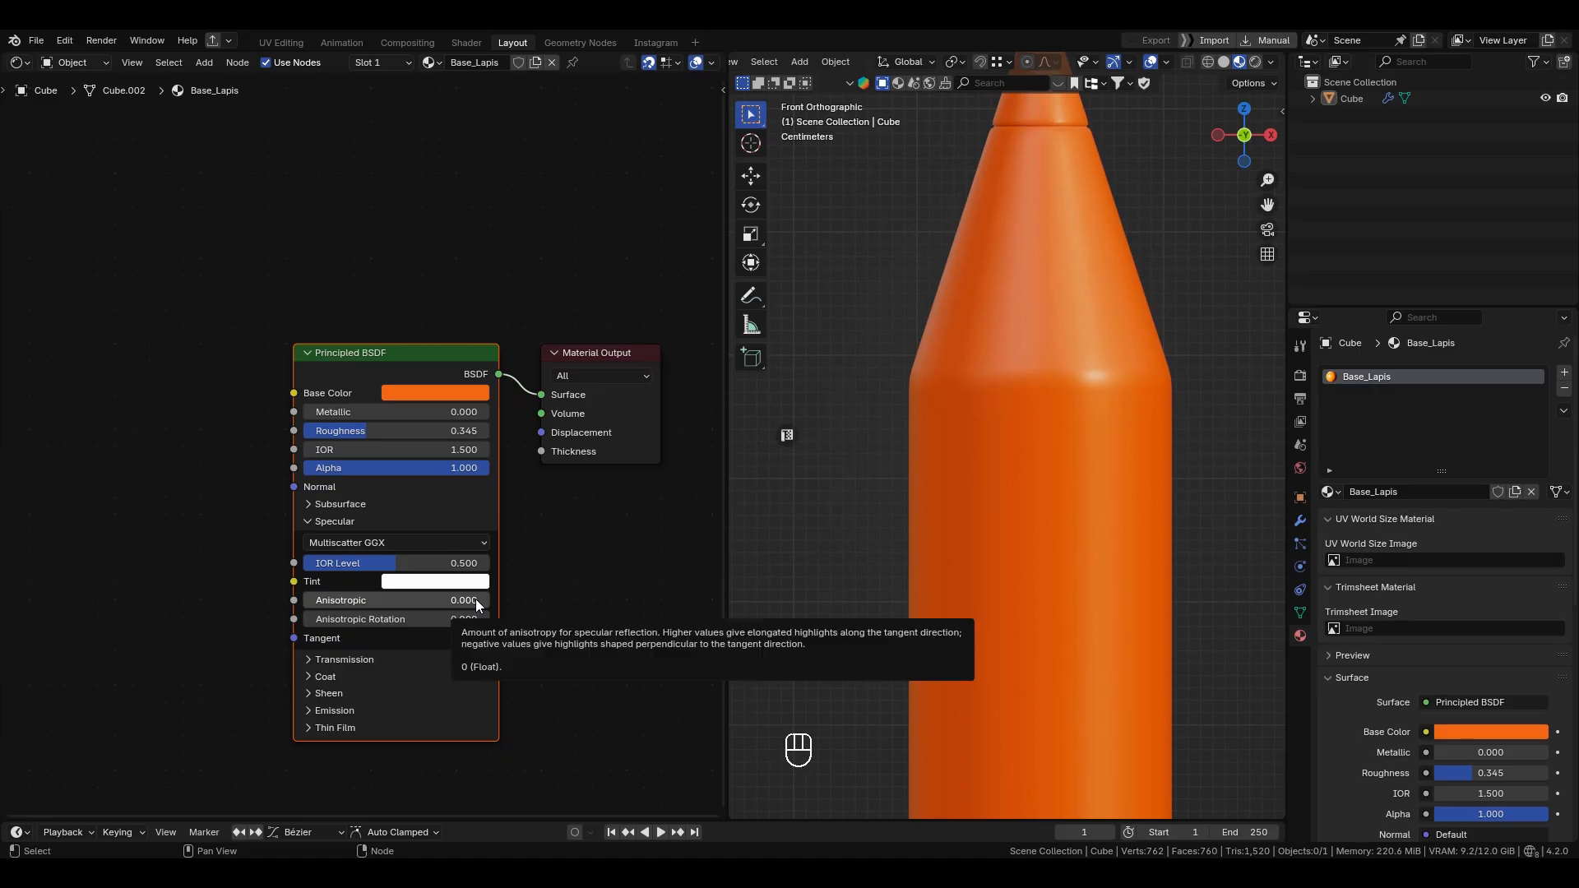
Step: Try blue, green and light orange as the Specular Tint to compare the colour of the pencil's highlights
{"action": "left_click", "coordinate": [415, 582]}
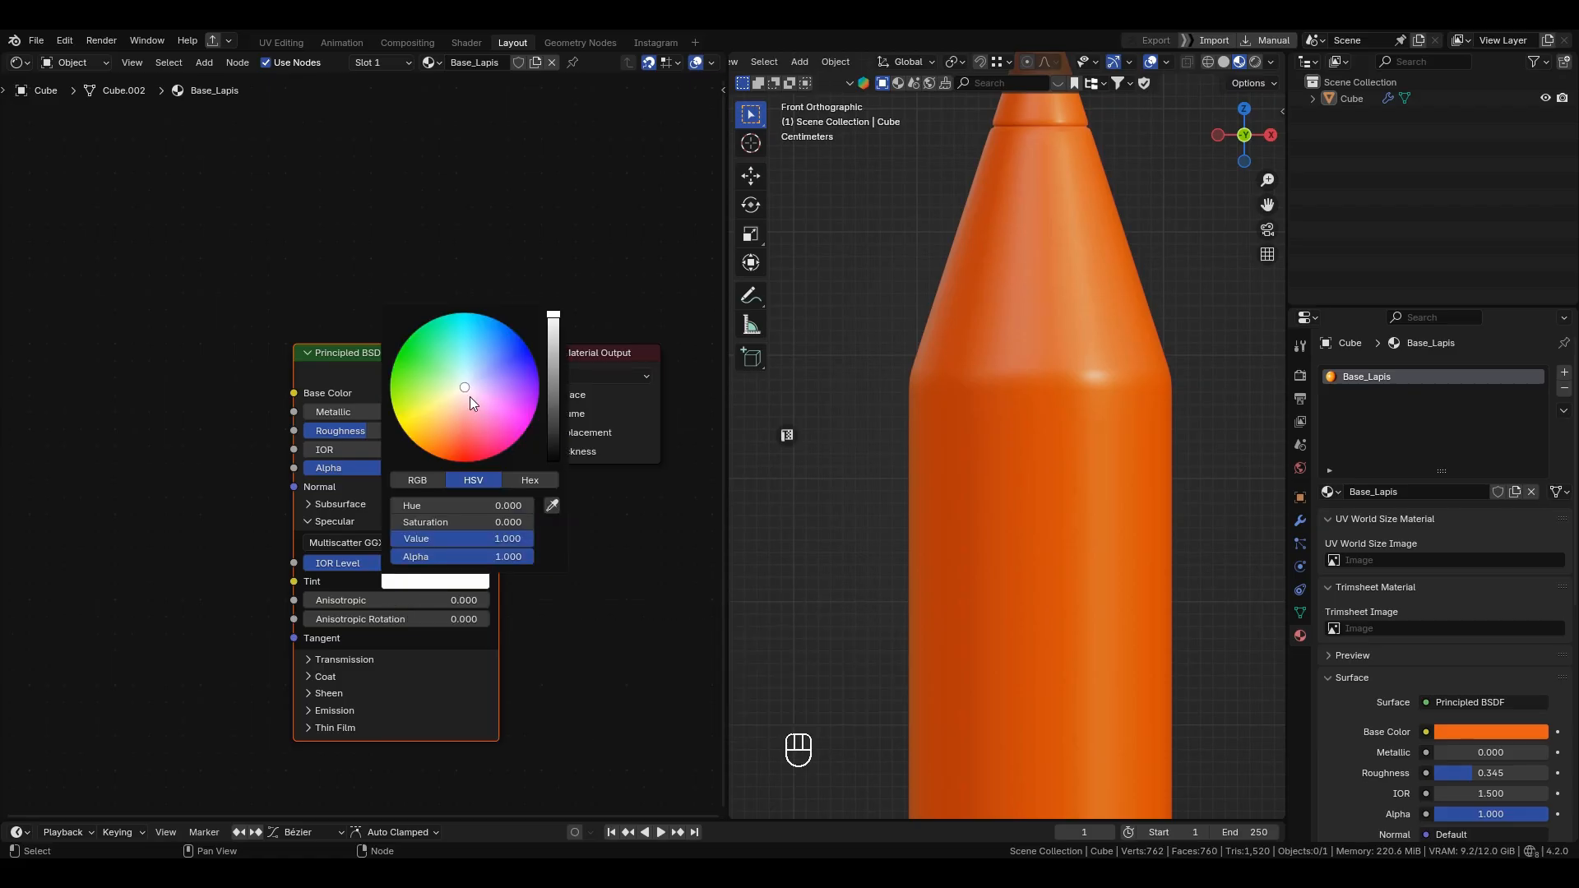
{"action": "left_click", "coordinate": [510, 353]}
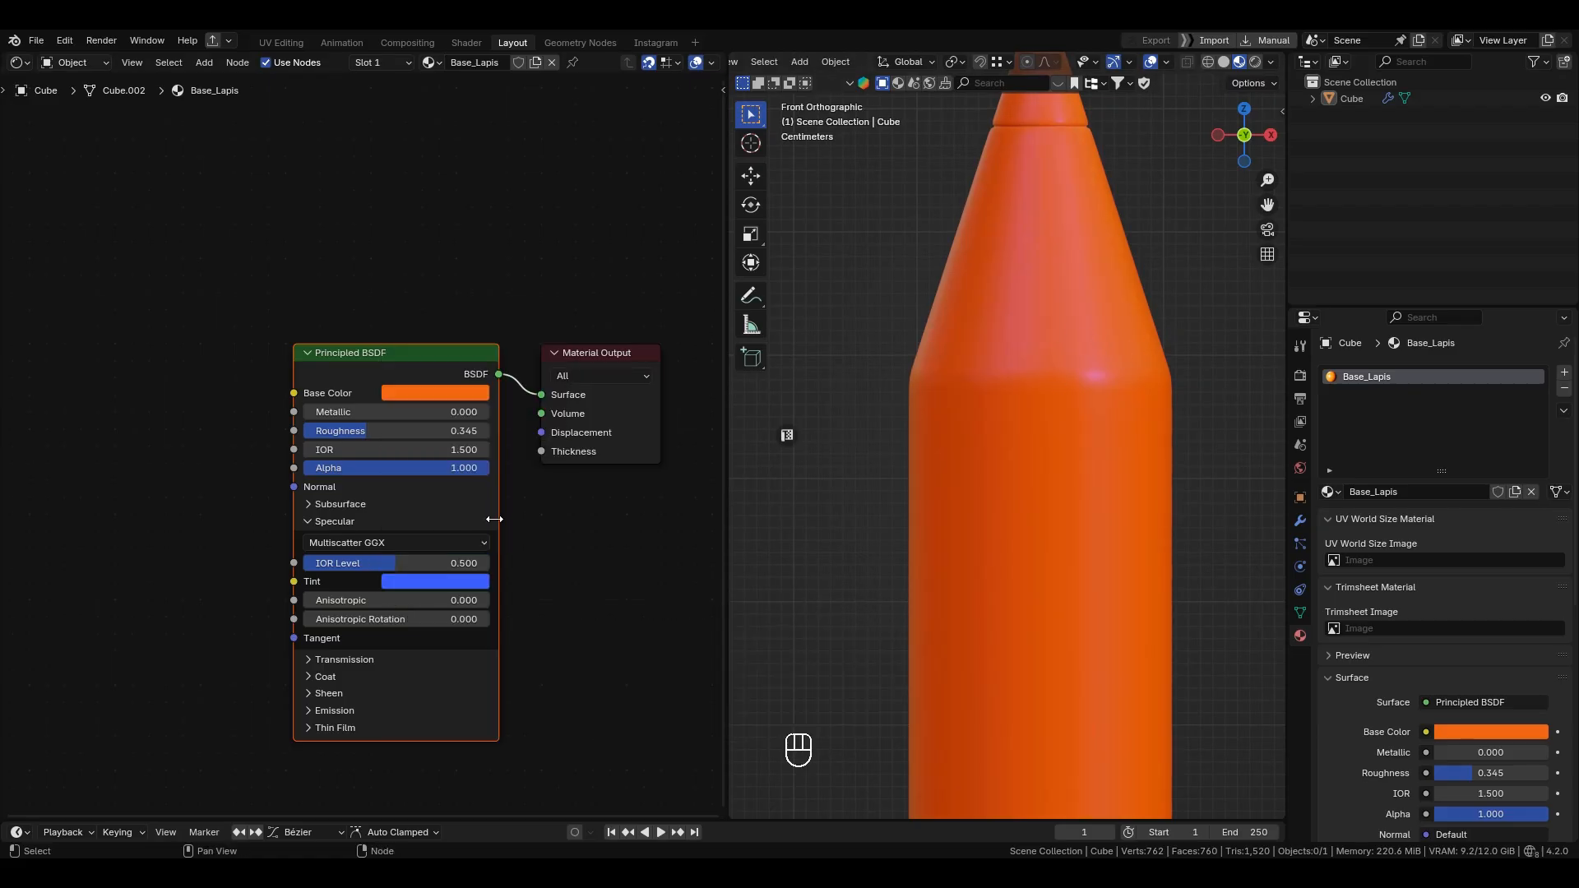
{"action": "left_click", "coordinate": [472, 586]}
{"action": "left_click", "coordinate": [408, 363]}
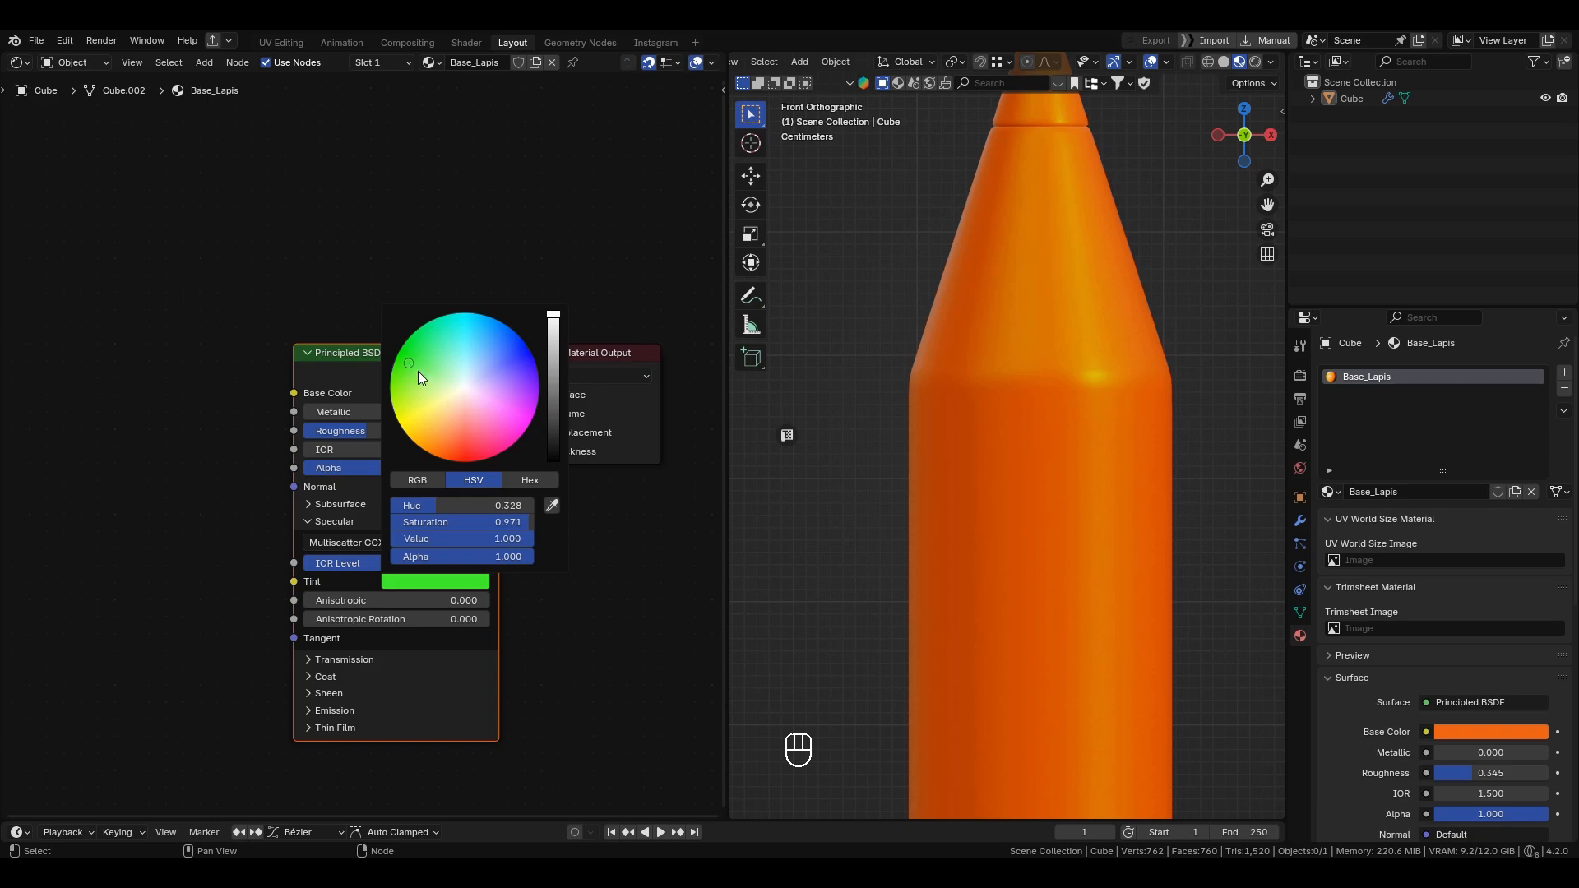
{"action": "left_click", "coordinate": [461, 395]}
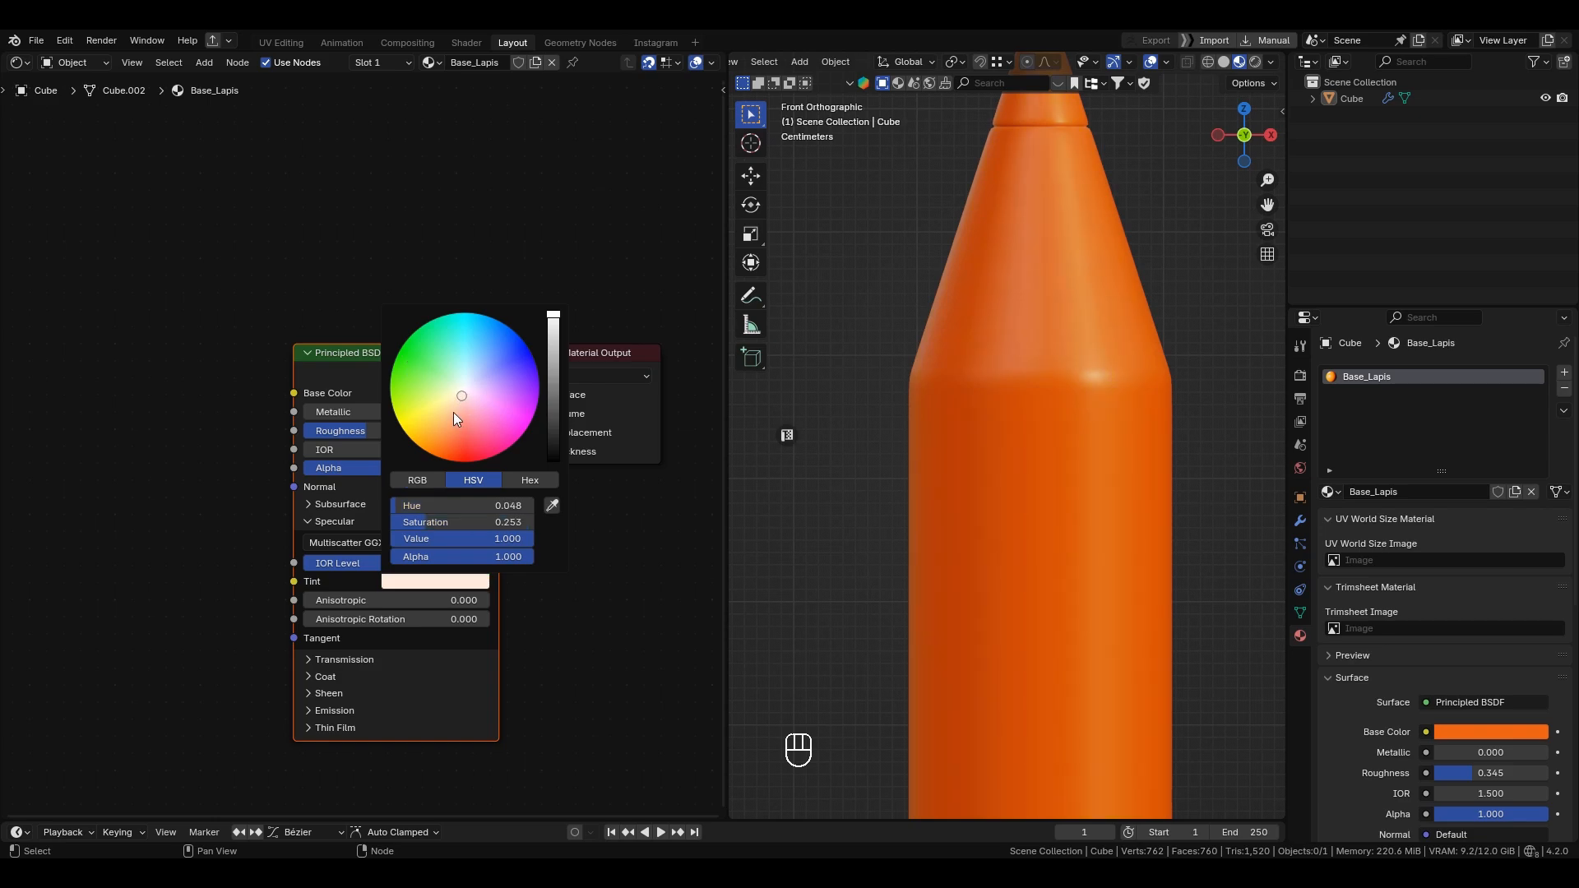
{"action": "left_click_drag", "start_coordinate": [454, 413], "coordinate": [436, 420]}
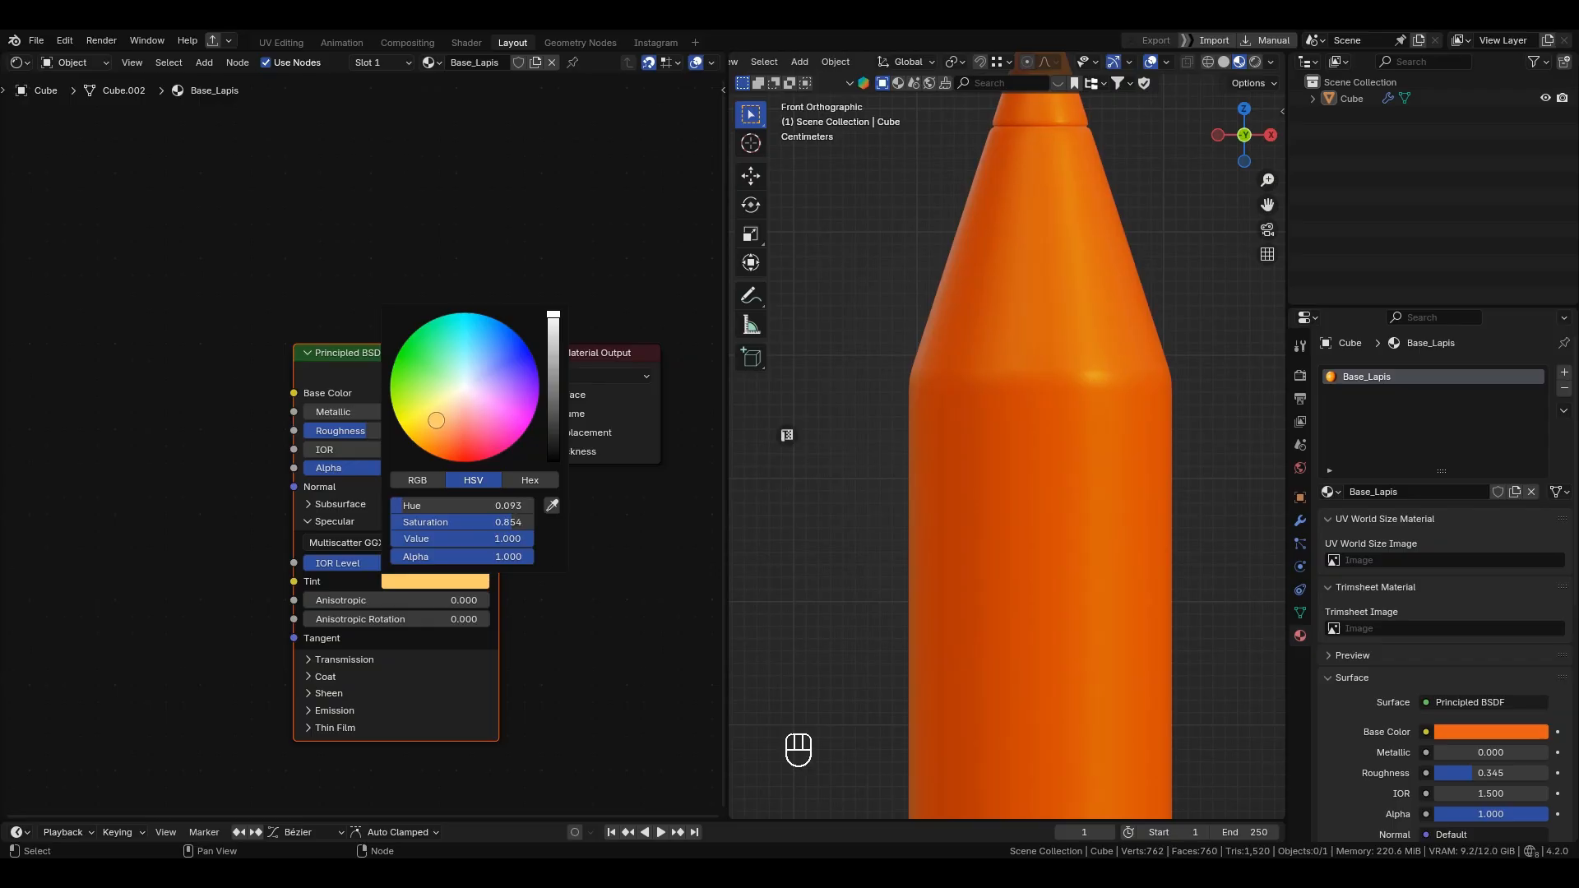
{"action": "scroll", "coordinate": [1168, 382], "scroll_direction": "down", "scroll_amount": 2}
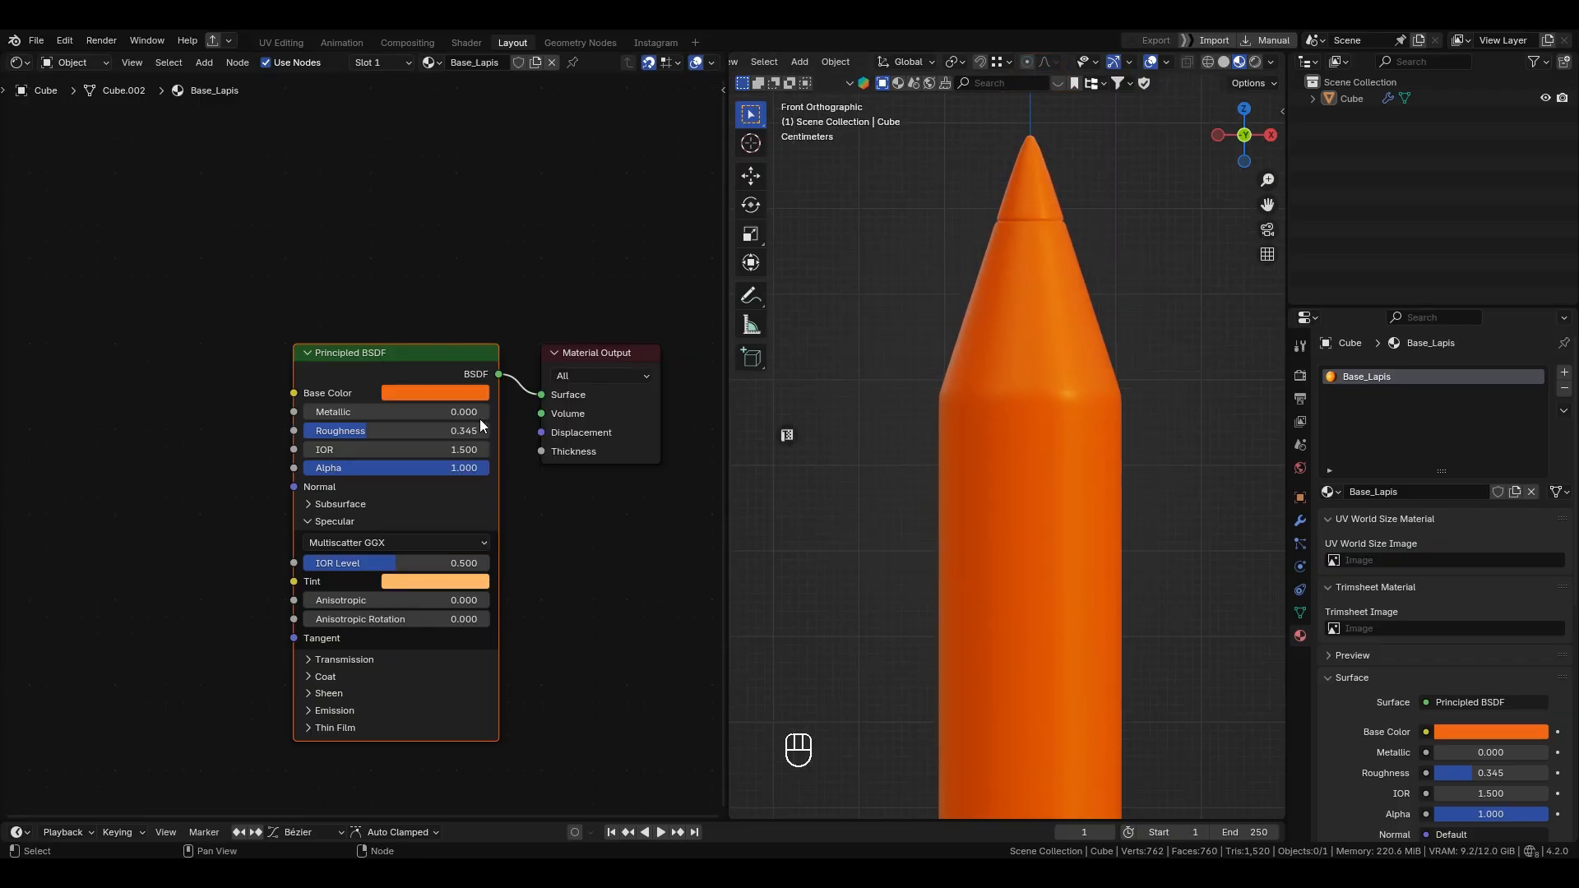
Step: Lower the material's base Roughness to about 0.009 and bring the pencil tip into close view
{"action": "left_click_drag", "start_coordinate": [381, 431], "coordinate": [319, 432]}
{"action": "scroll", "coordinate": [1157, 290], "scroll_direction": "up", "scroll_amount": 4}
{"action": "left_click_drag", "start_coordinate": [1034, 398], "coordinate": [908, 545], "text": "alt+shift"}
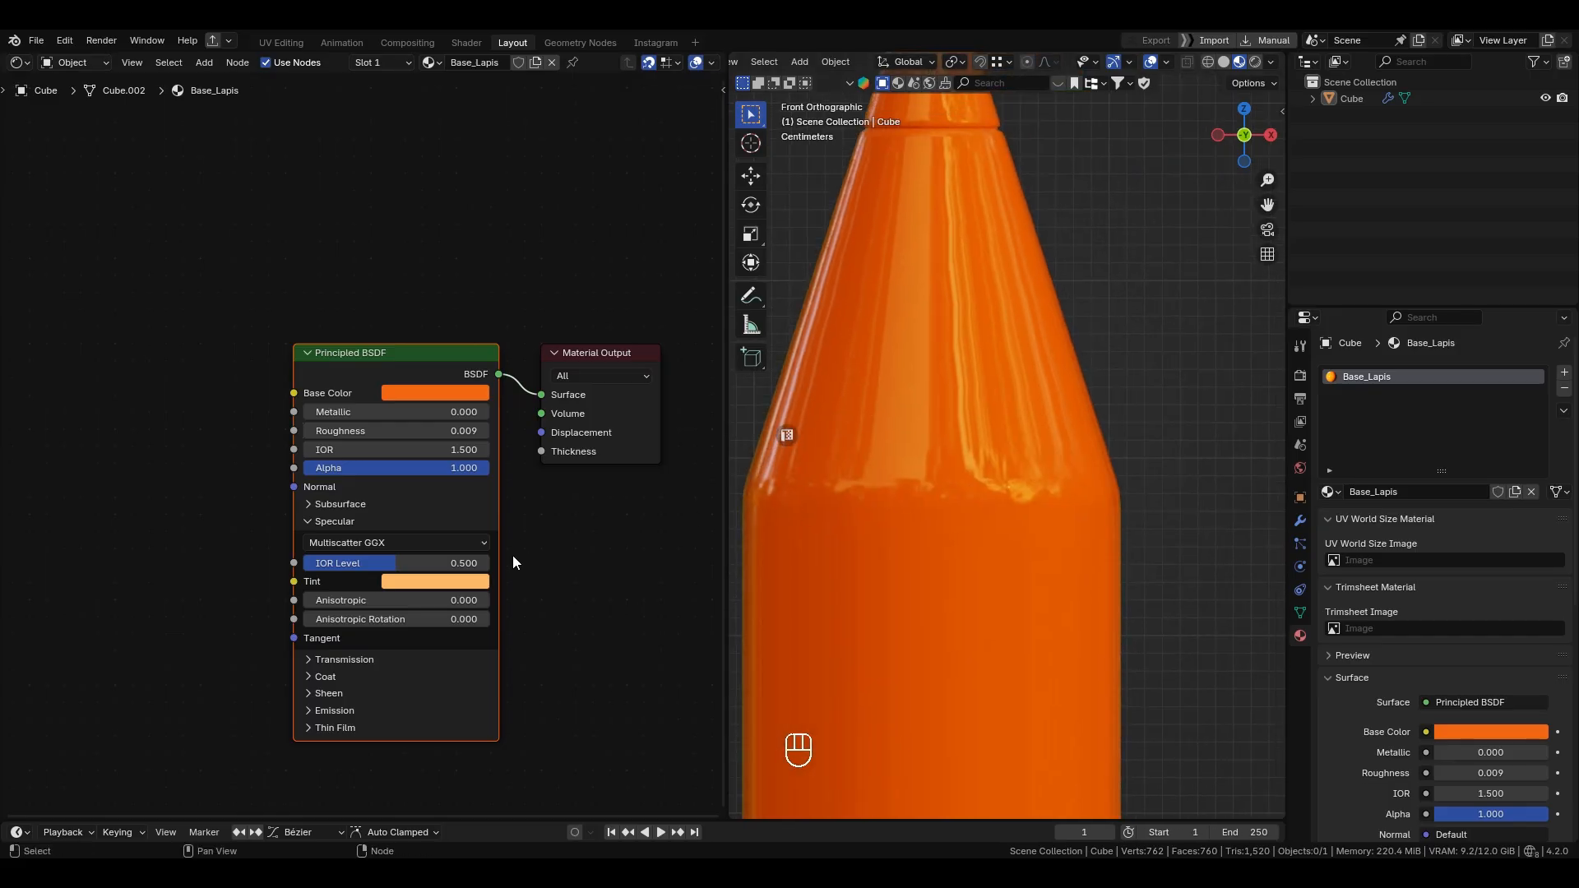
Step: Try a peach Specular Tint with Hue 0.040 and Saturation 0.835 on the glossy pencil
{"action": "left_click", "coordinate": [477, 581]}
{"action": "mouse_move", "coordinate": [503, 397]}
{"action": "left_mouse_down"}
{"action": "mouse_move", "coordinate": [496, 341]}
{"action": "mouse_move", "coordinate": [445, 412]}
{"action": "mouse_move", "coordinate": [440, 448]}
{"action": "mouse_move", "coordinate": [451, 425]}
{"action": "left_mouse_up"}
{"action": "scroll", "coordinate": [1083, 275], "scroll_direction": "down", "scroll_amount": 4}
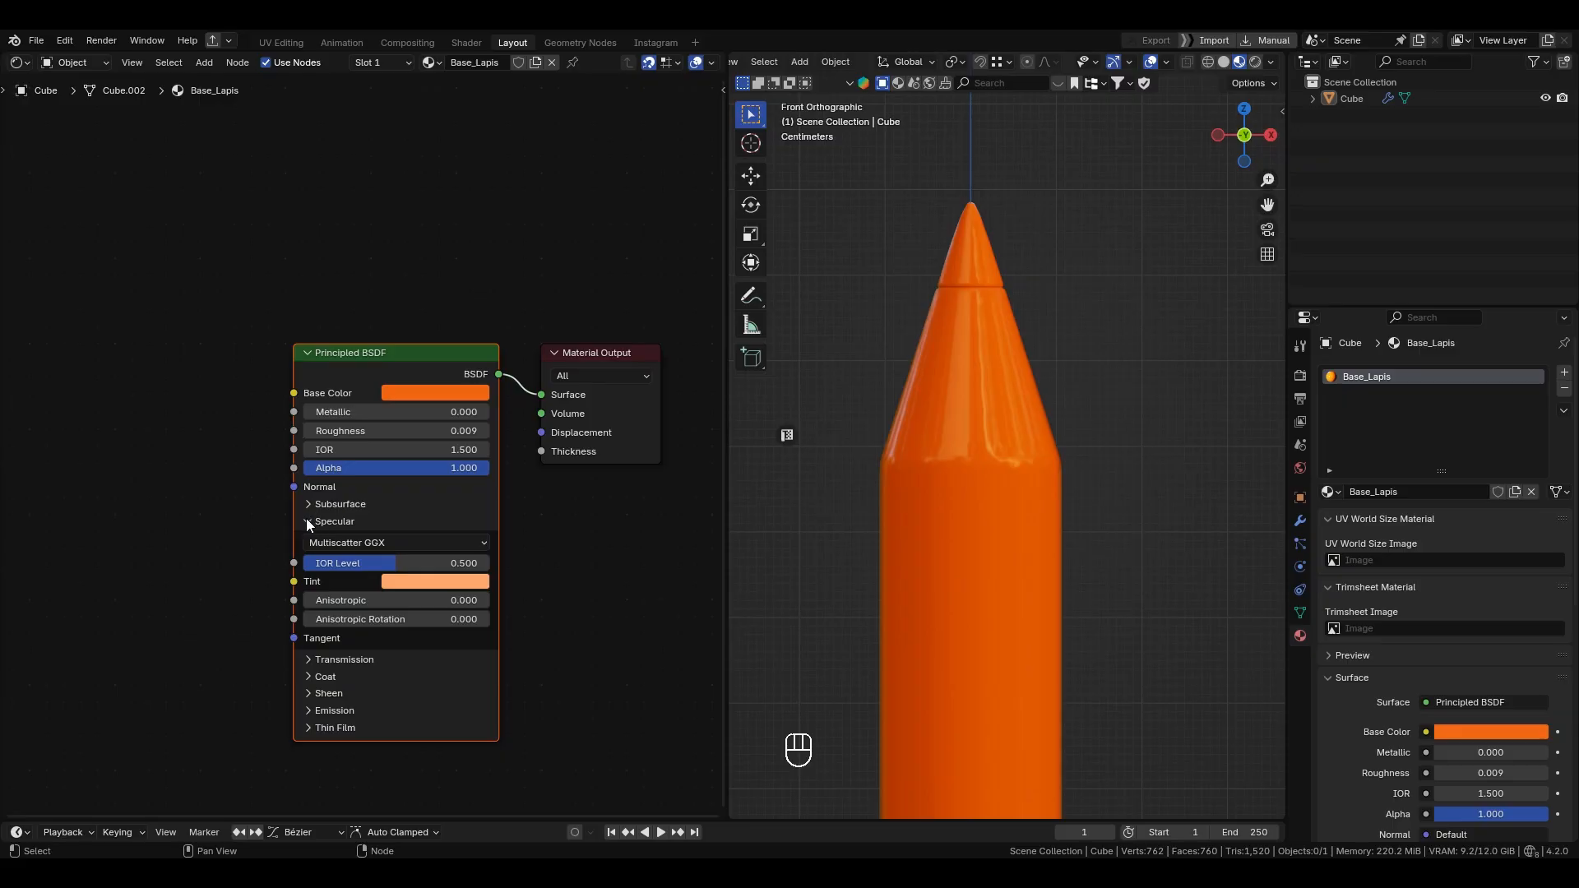
Step: Make the Specular Tint white by setting its Saturation to 0.000, and collapse the Specular settings
{"action": "left_click", "coordinate": [429, 582]}
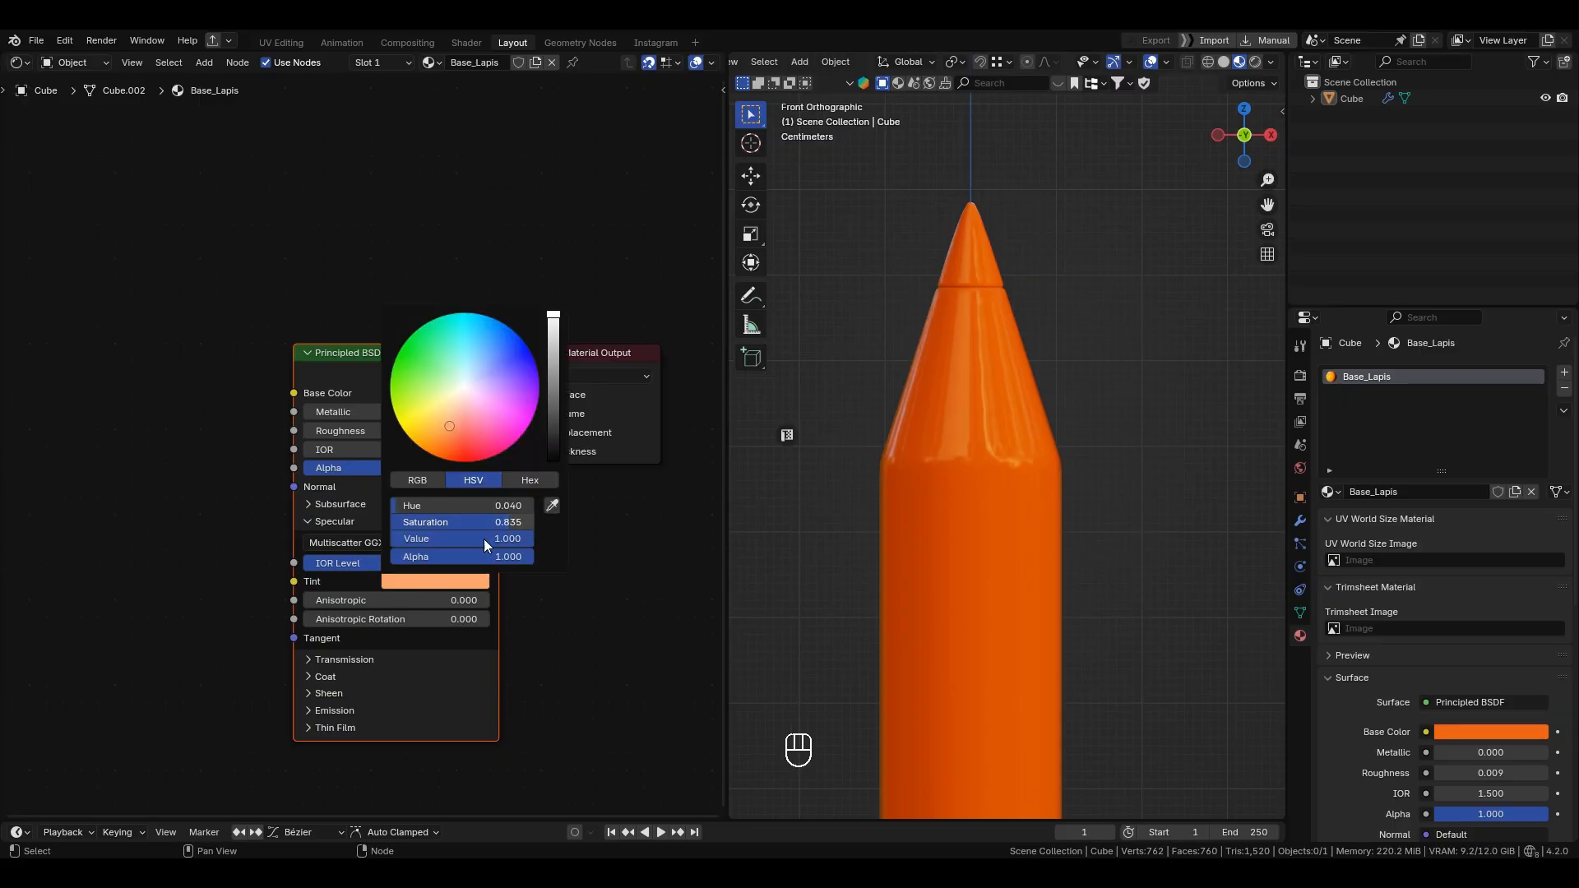
{"action": "left_click_drag", "start_coordinate": [483, 523], "coordinate": [156, 545]}
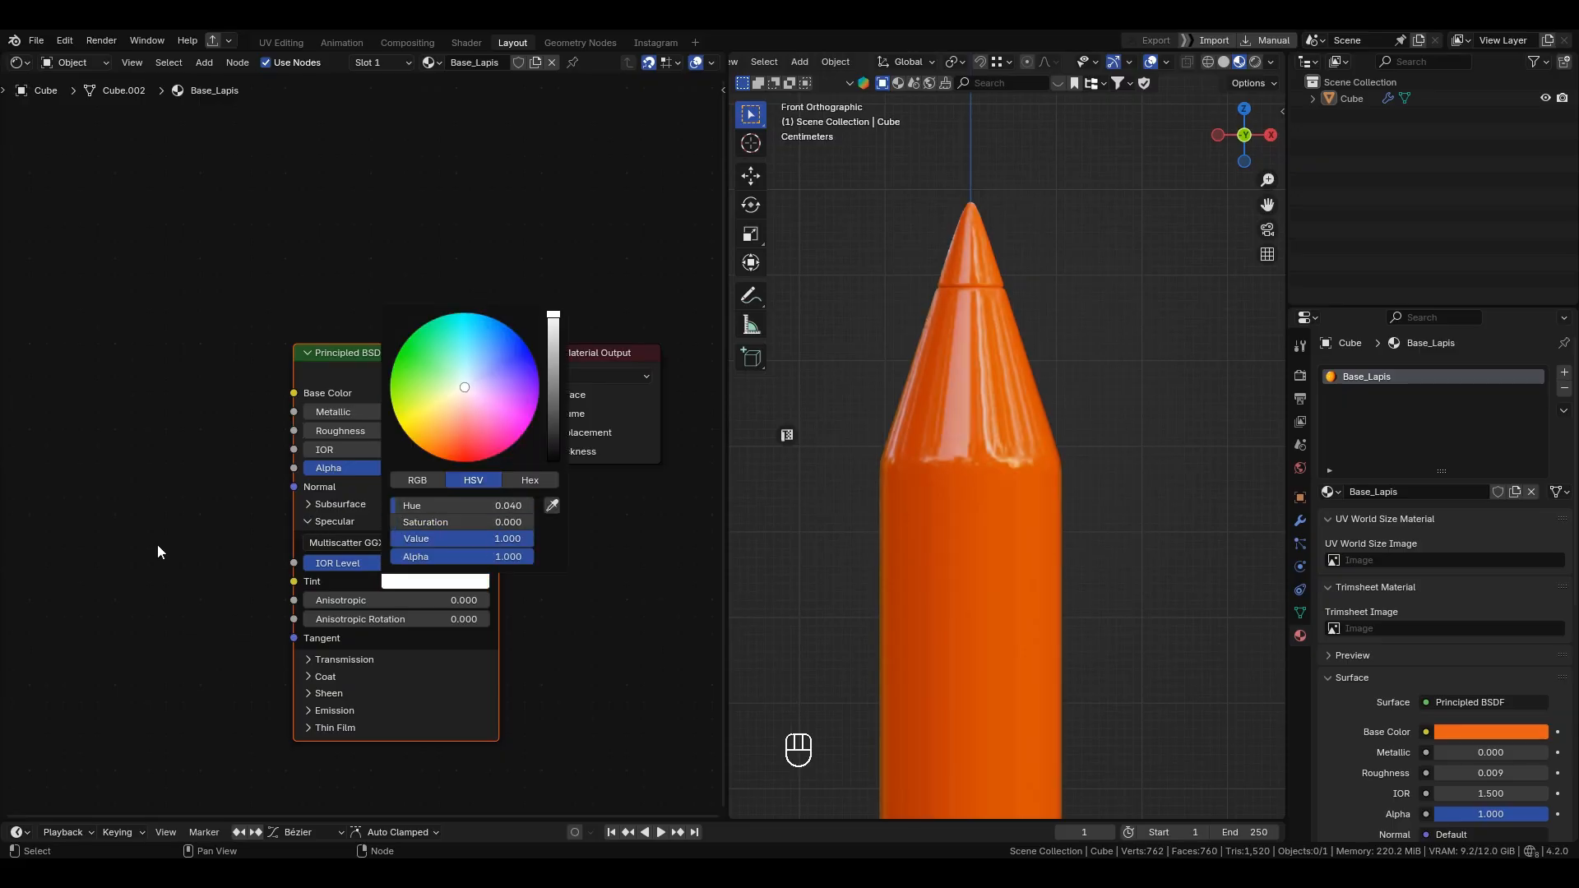
{"action": "left_click", "coordinate": [309, 518]}
Step: Try the Transmission Weight at 1.000, return it to 0.000, and collapse the Transmission settings
{"action": "left_click", "coordinate": [307, 539]}
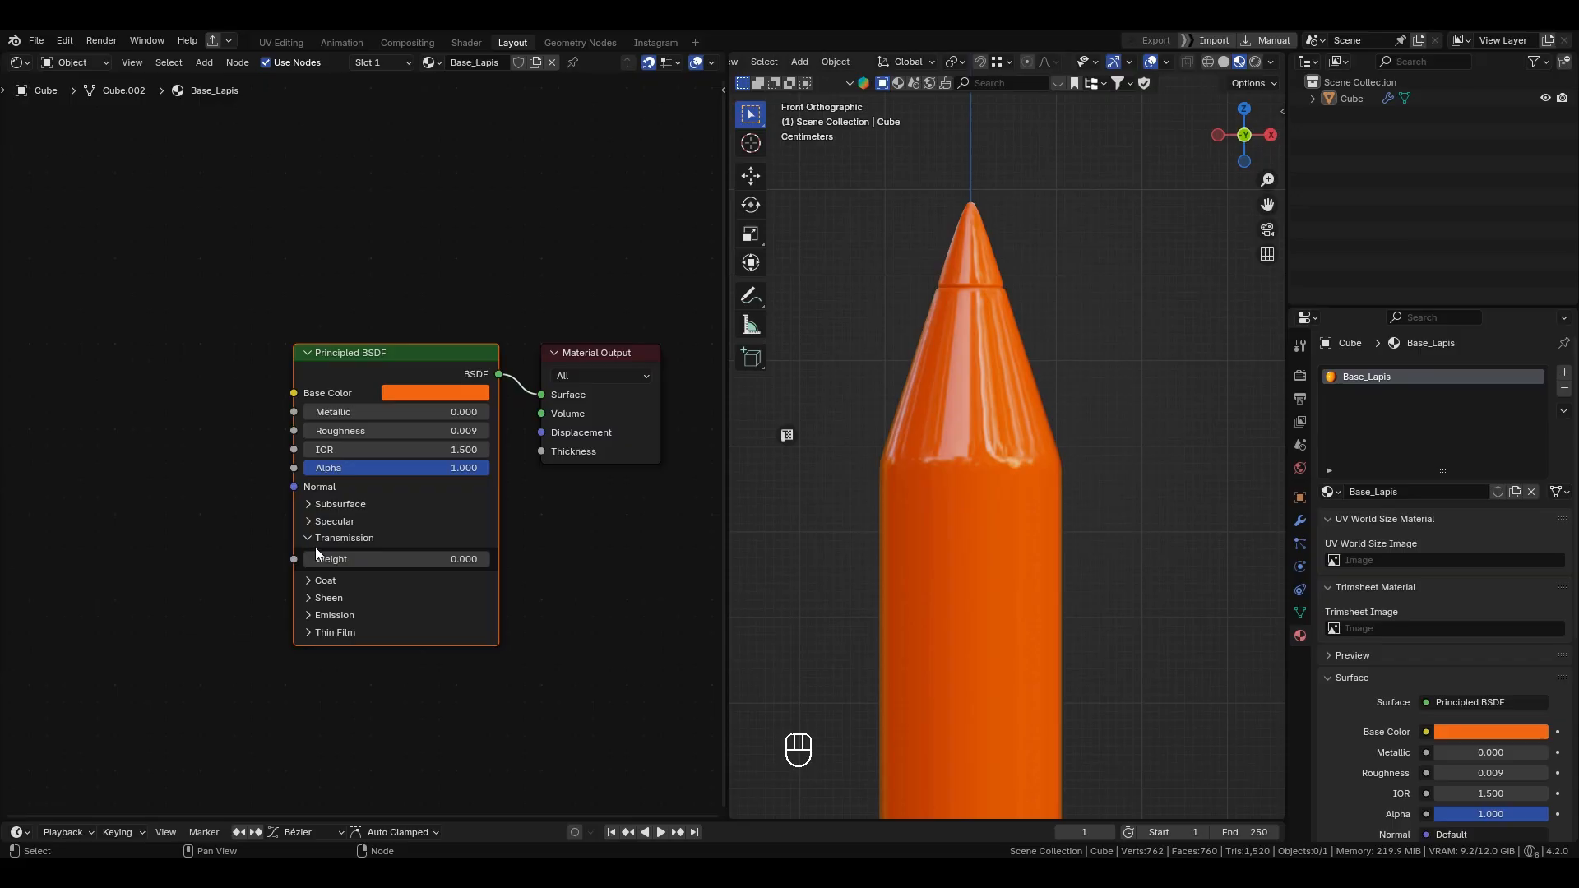
{"action": "left_click_drag", "start_coordinate": [333, 558], "coordinate": [492, 561]}
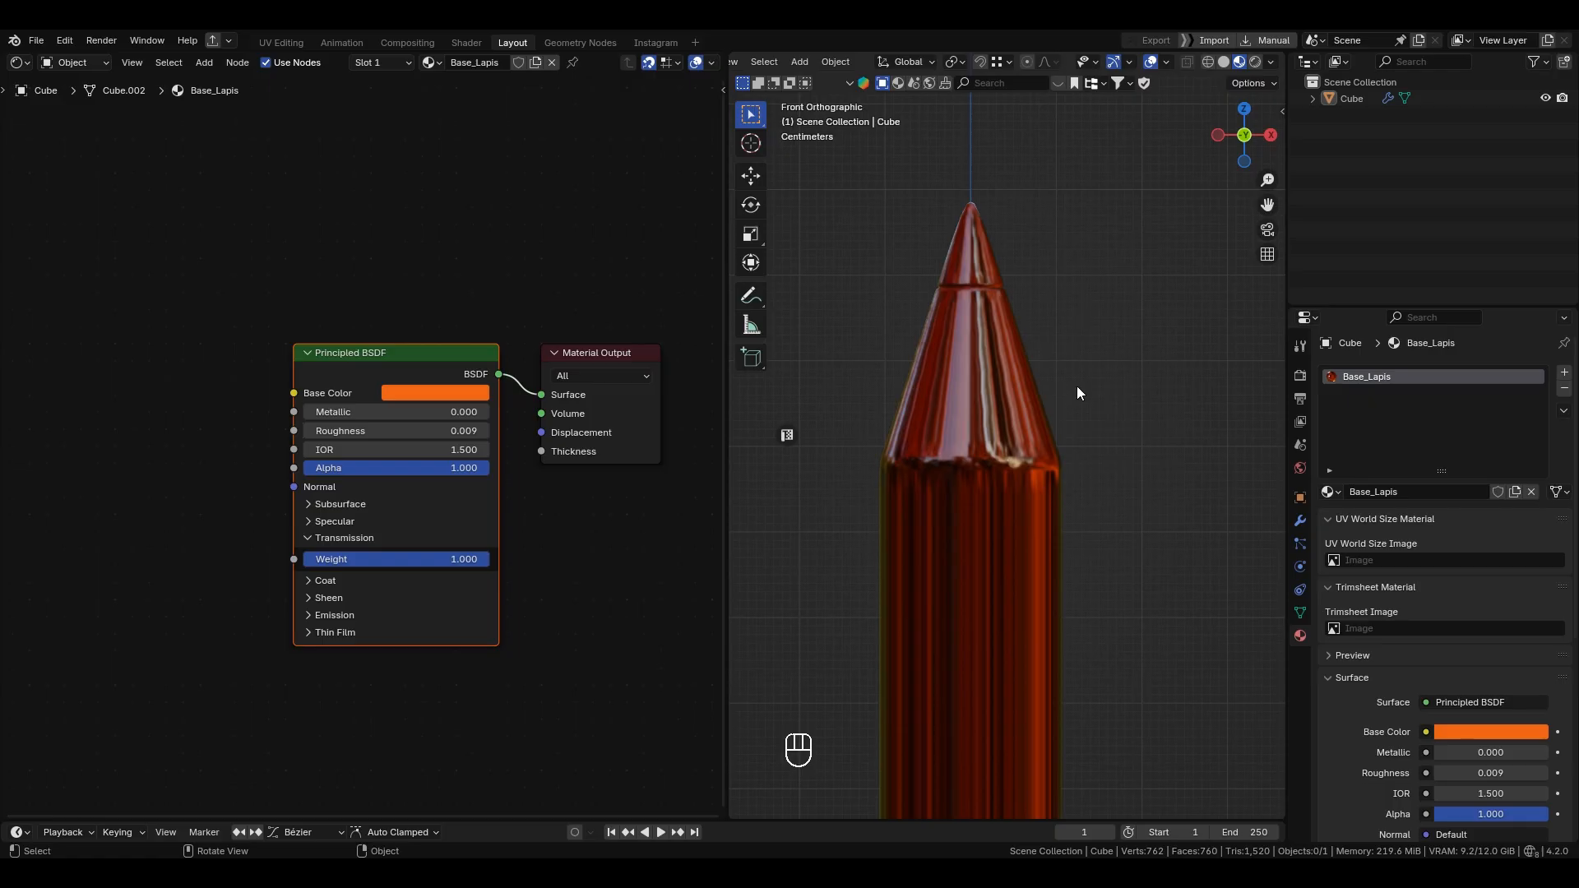
{"action": "mouse_move", "coordinate": [461, 560]}
{"action": "left_mouse_down"}
{"action": "mouse_move", "coordinate": [304, 560]}
{"action": "mouse_move", "coordinate": [319, 573]}
{"action": "left_mouse_up"}
{"action": "left_click", "coordinate": [307, 538]}
Step: Expand the Principled BSDF's Coat settings and set the base Roughness to 0.350
{"action": "left_click", "coordinate": [308, 556]}
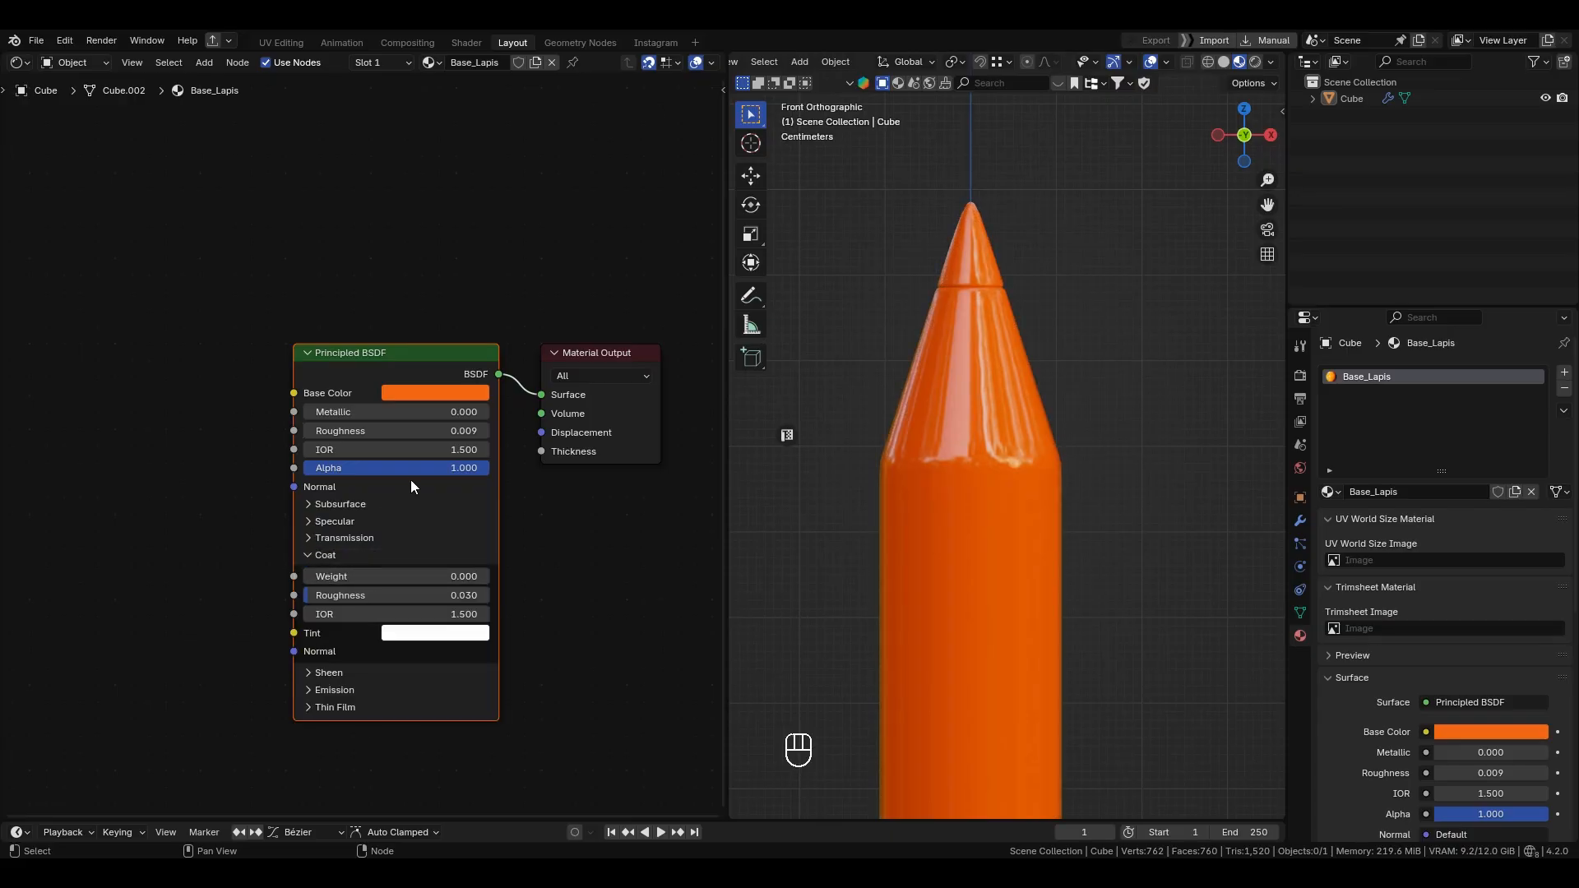
{"action": "left_click", "coordinate": [310, 520]}
{"action": "left_click", "coordinate": [309, 520]}
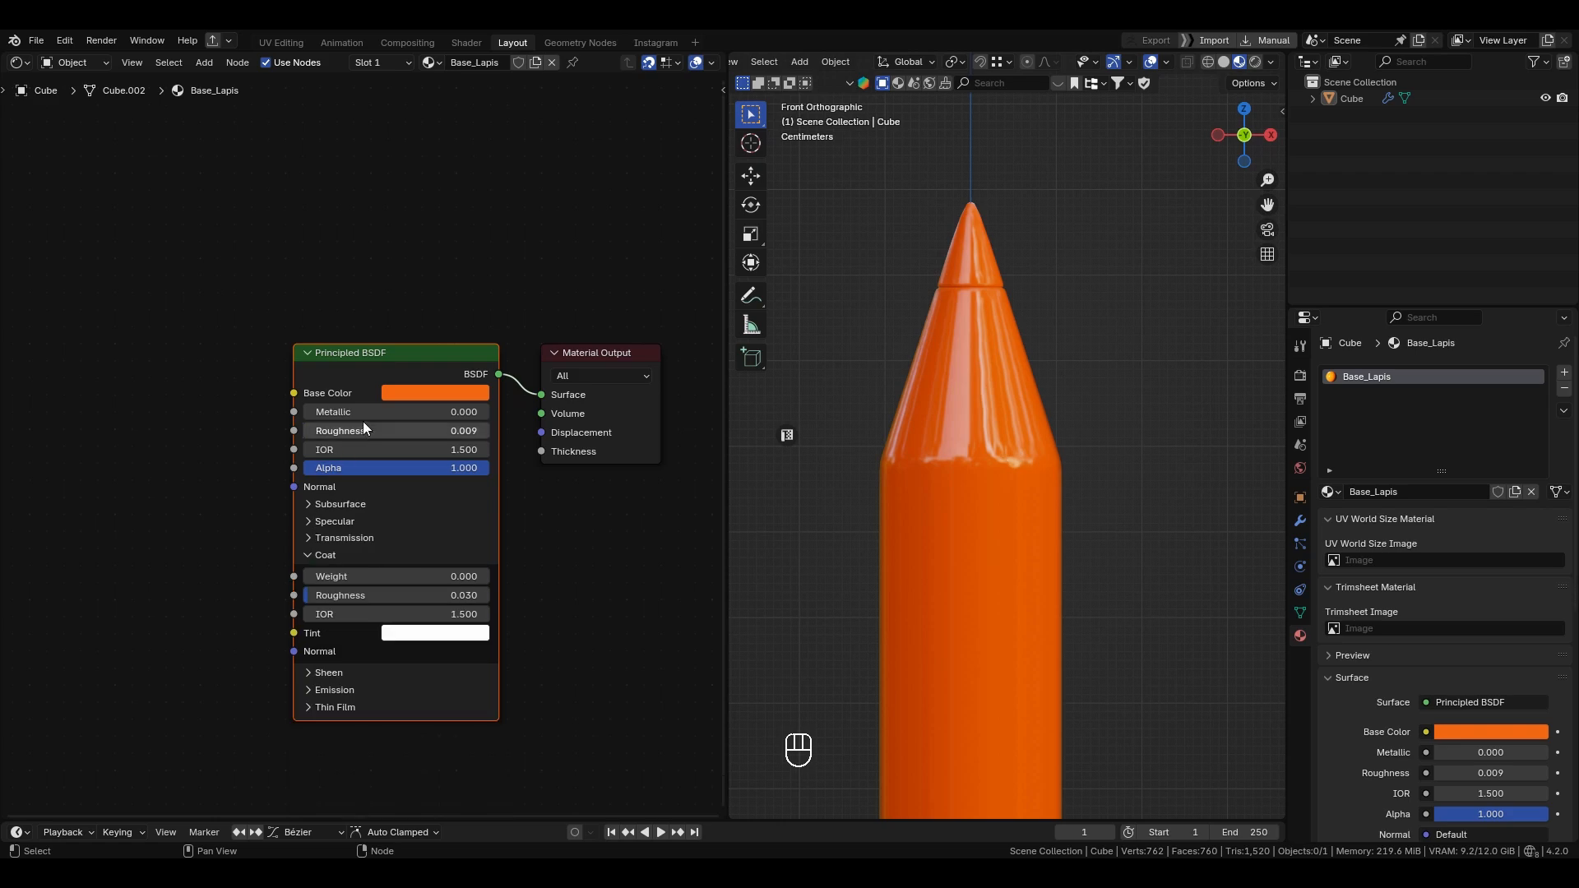
{"action": "left_click", "coordinate": [367, 426]}
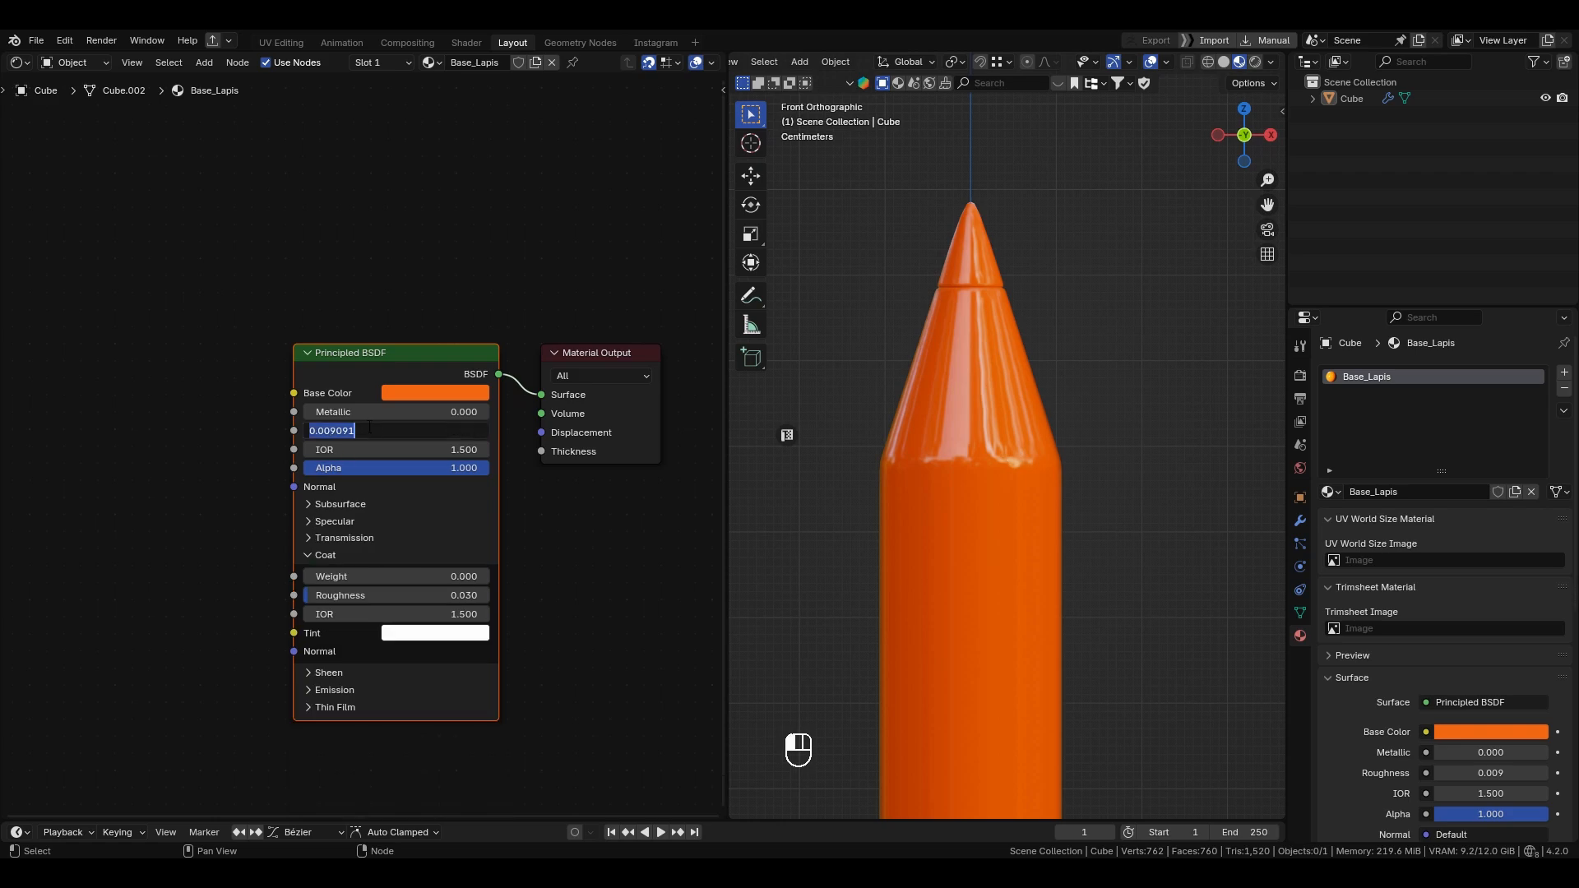
{"action": "type", "text": ".35"}
{"action": "key", "text": "Return"}
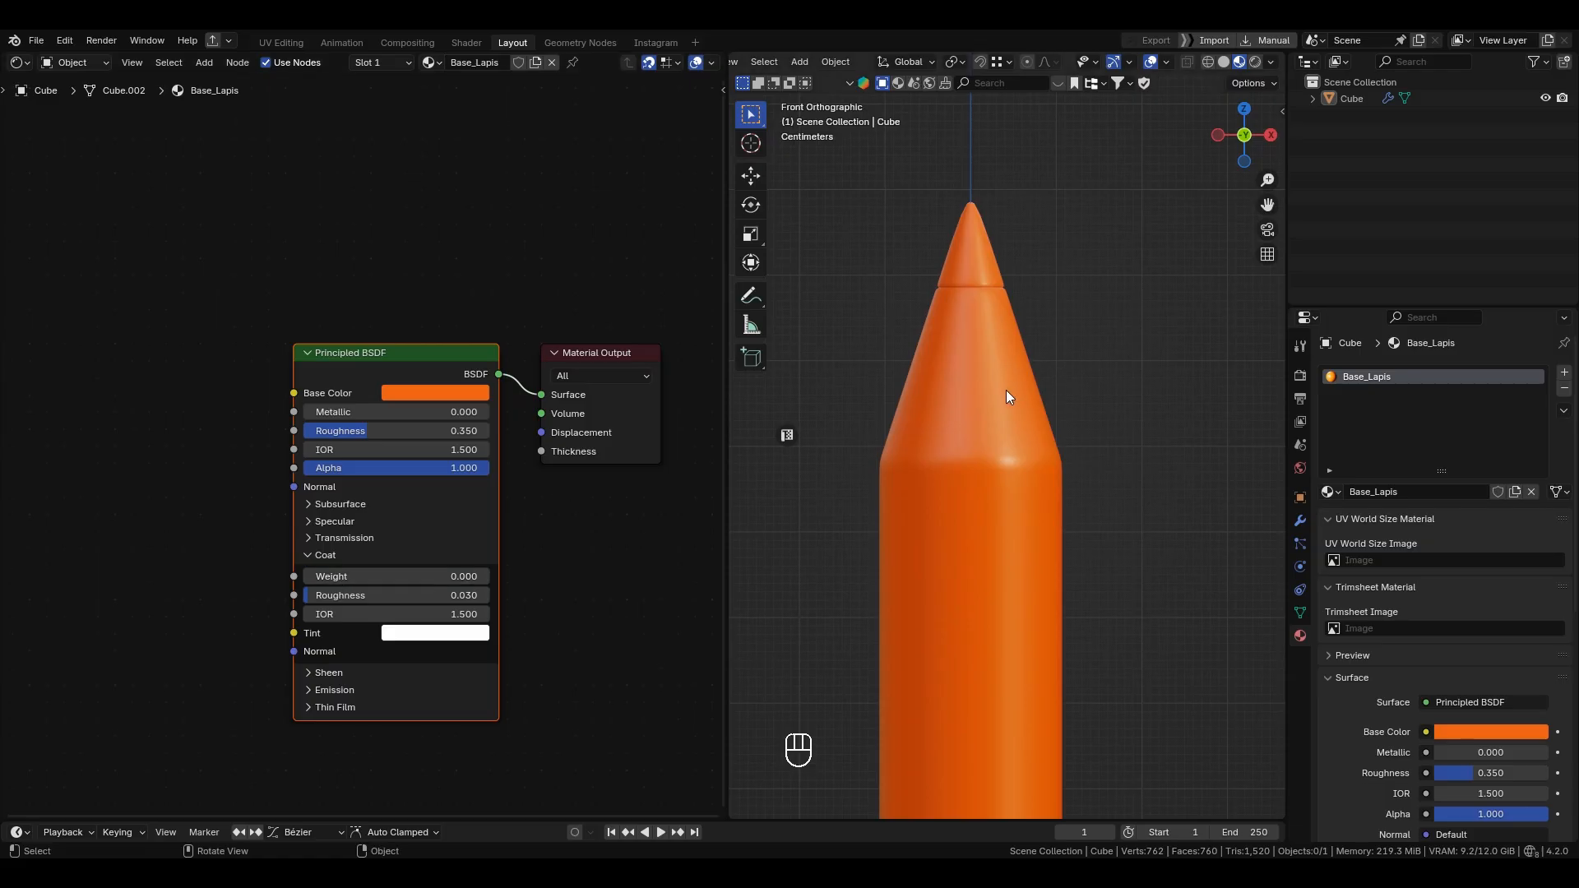
Step: Try a Coat Weight of 0.314, a Coat Roughness of 0.153 and a light orange Coat Tint on the pencil tip
{"action": "scroll", "coordinate": [1005, 393], "scroll_direction": "up", "scroll_amount": 3}
{"action": "middle_click_drag", "start_coordinate": [954, 344], "coordinate": [1020, 456], "text": "shift"}
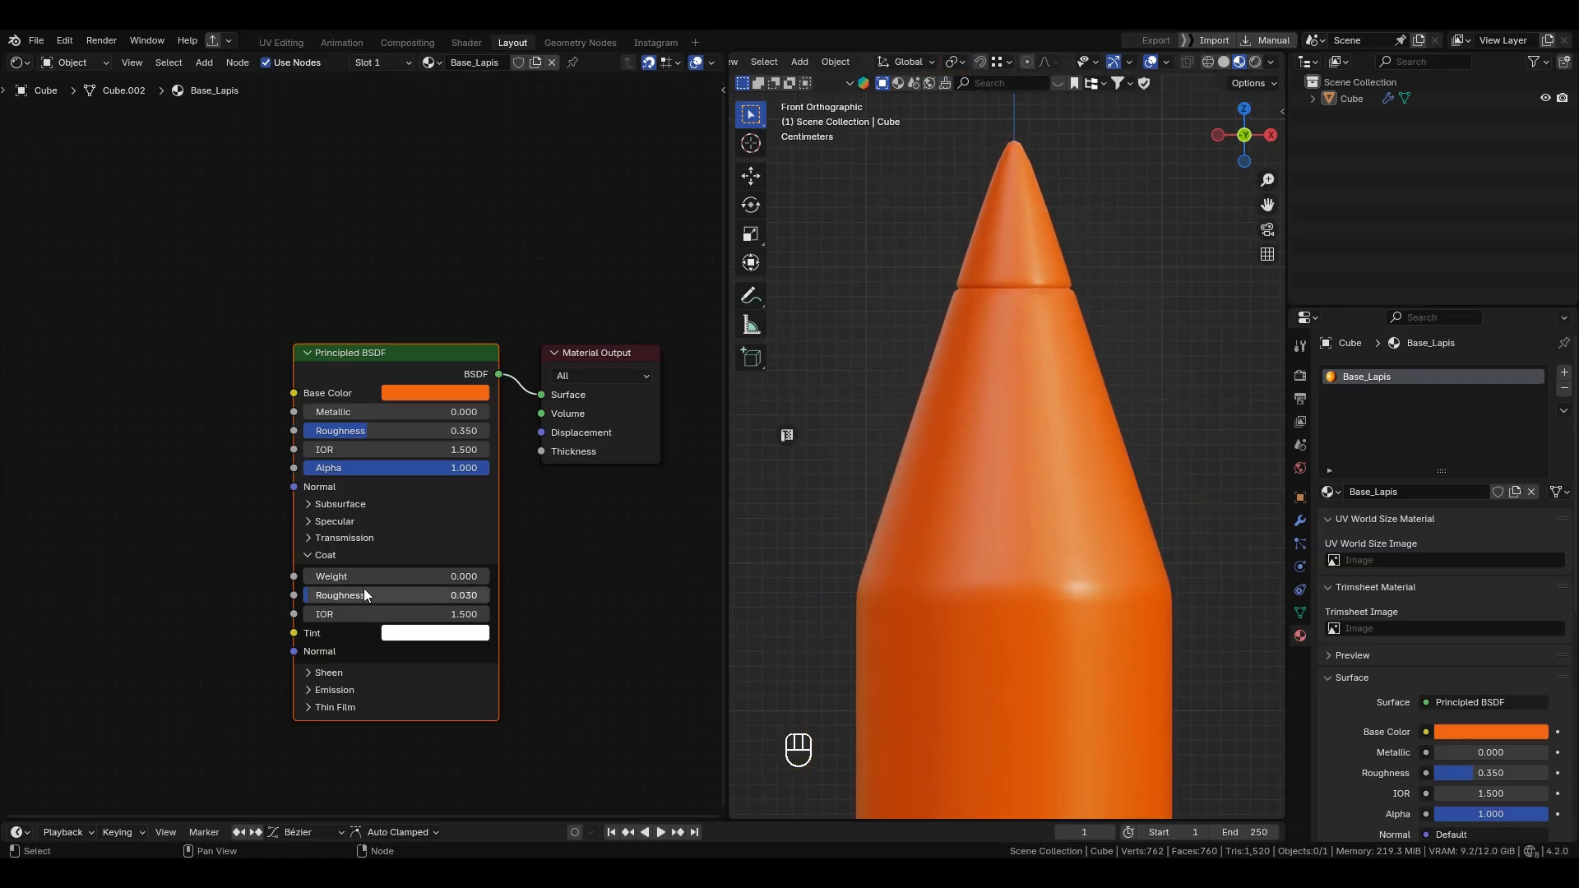
{"action": "mouse_move", "coordinate": [364, 576]}
{"action": "left_mouse_down"}
{"action": "mouse_move", "coordinate": [403, 576]}
{"action": "mouse_move", "coordinate": [305, 576]}
{"action": "mouse_move", "coordinate": [360, 576]}
{"action": "mouse_move", "coordinate": [337, 593]}
{"action": "mouse_move", "coordinate": [360, 594]}
{"action": "left_mouse_up"}
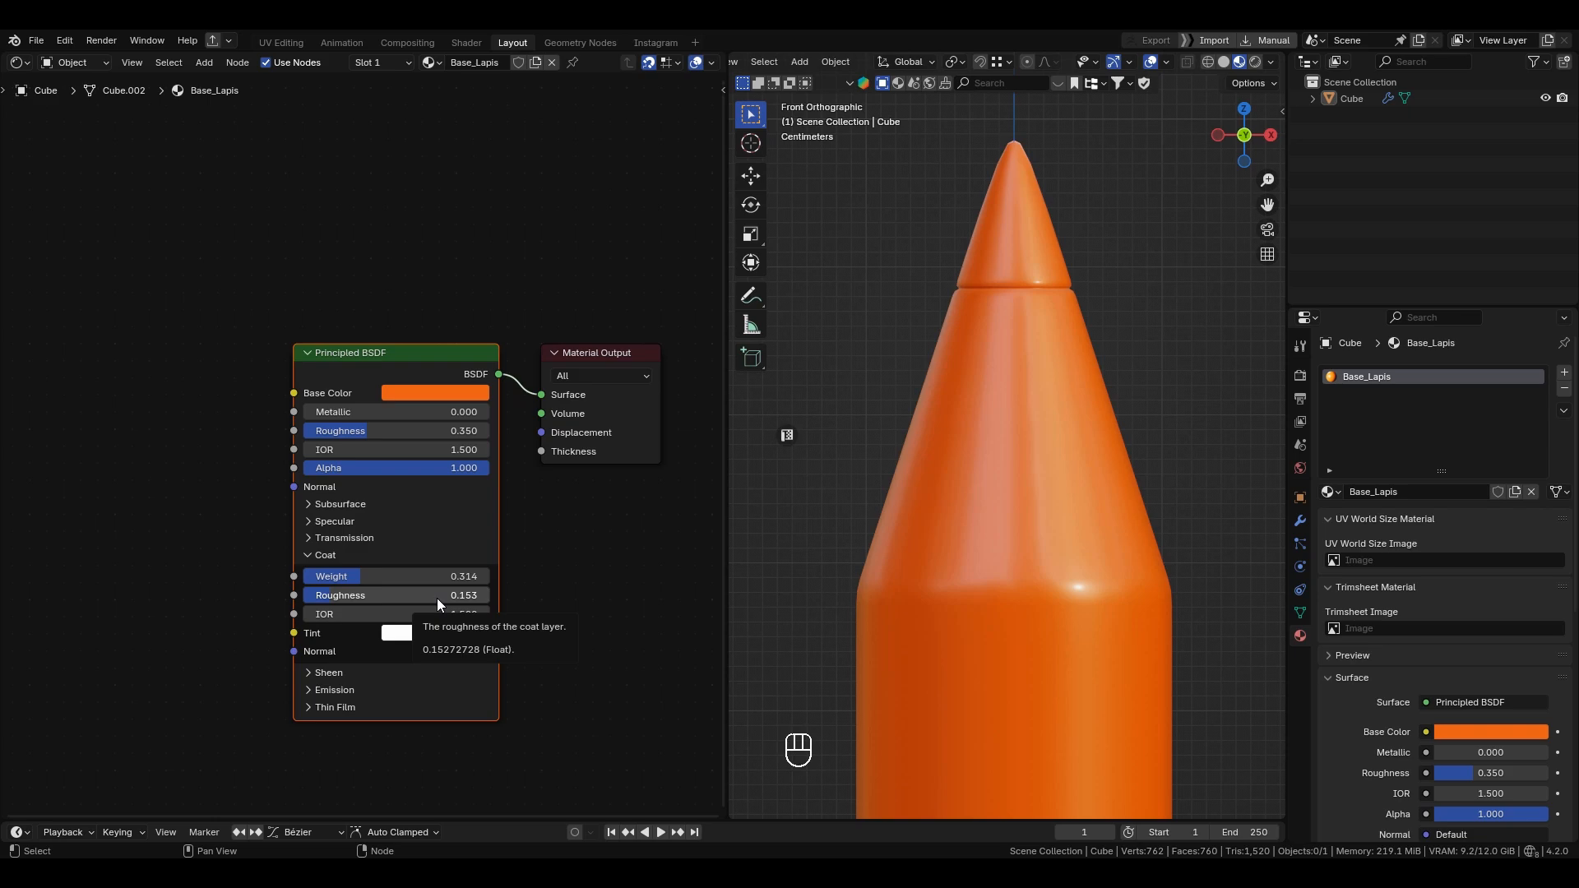
{"action": "left_click", "coordinate": [432, 633]}
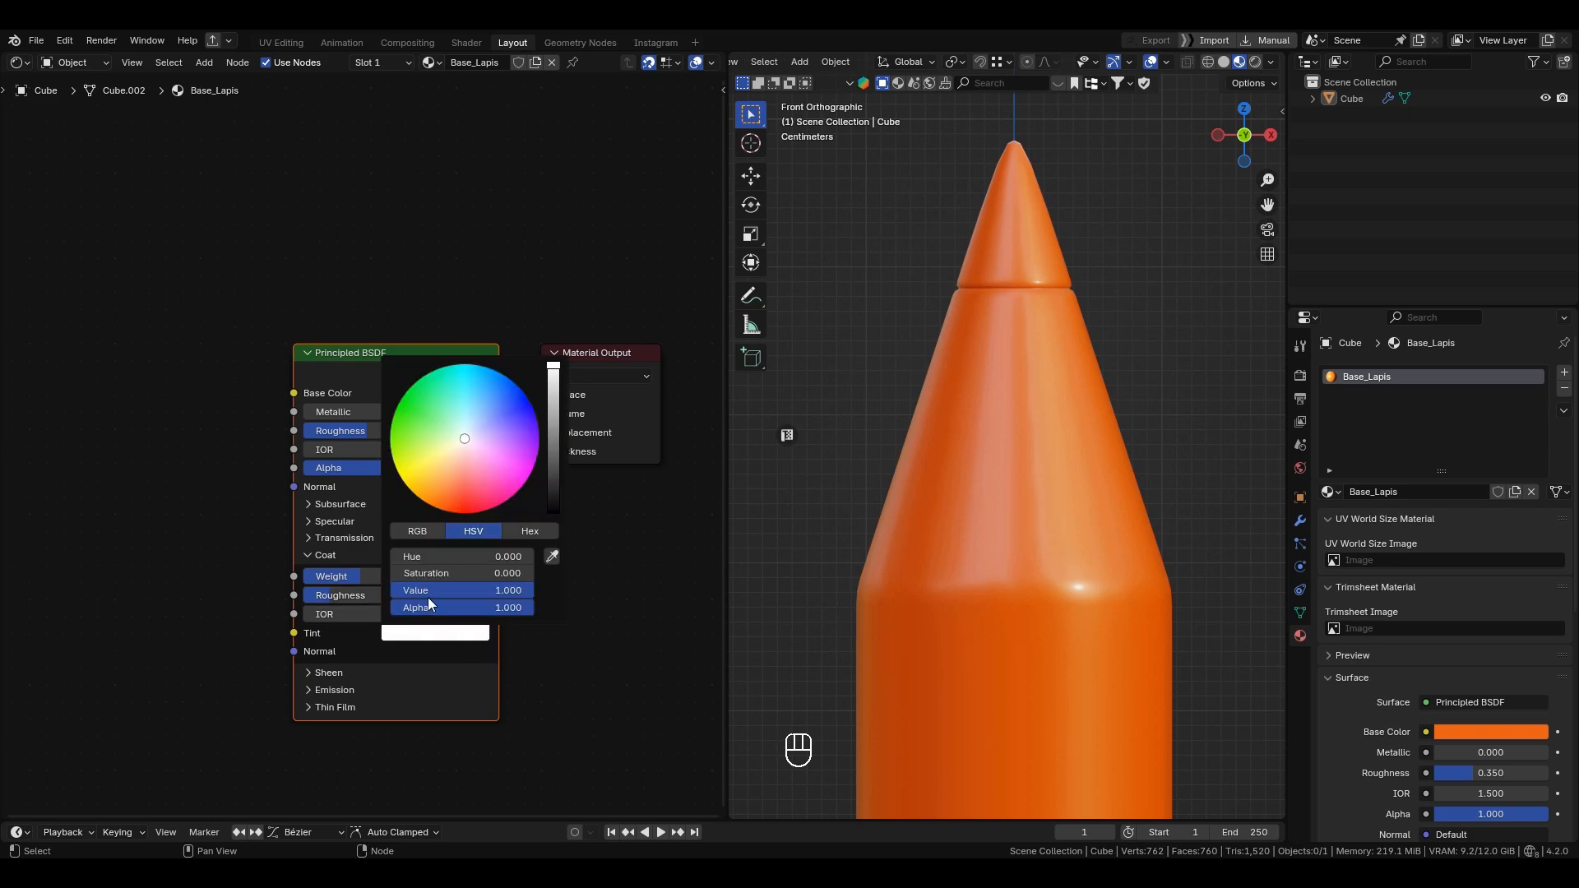
{"action": "mouse_move", "coordinate": [510, 453]}
{"action": "left_mouse_down"}
{"action": "mouse_move", "coordinate": [470, 402]}
{"action": "mouse_move", "coordinate": [441, 412]}
{"action": "mouse_move", "coordinate": [446, 473]}
{"action": "left_mouse_up"}
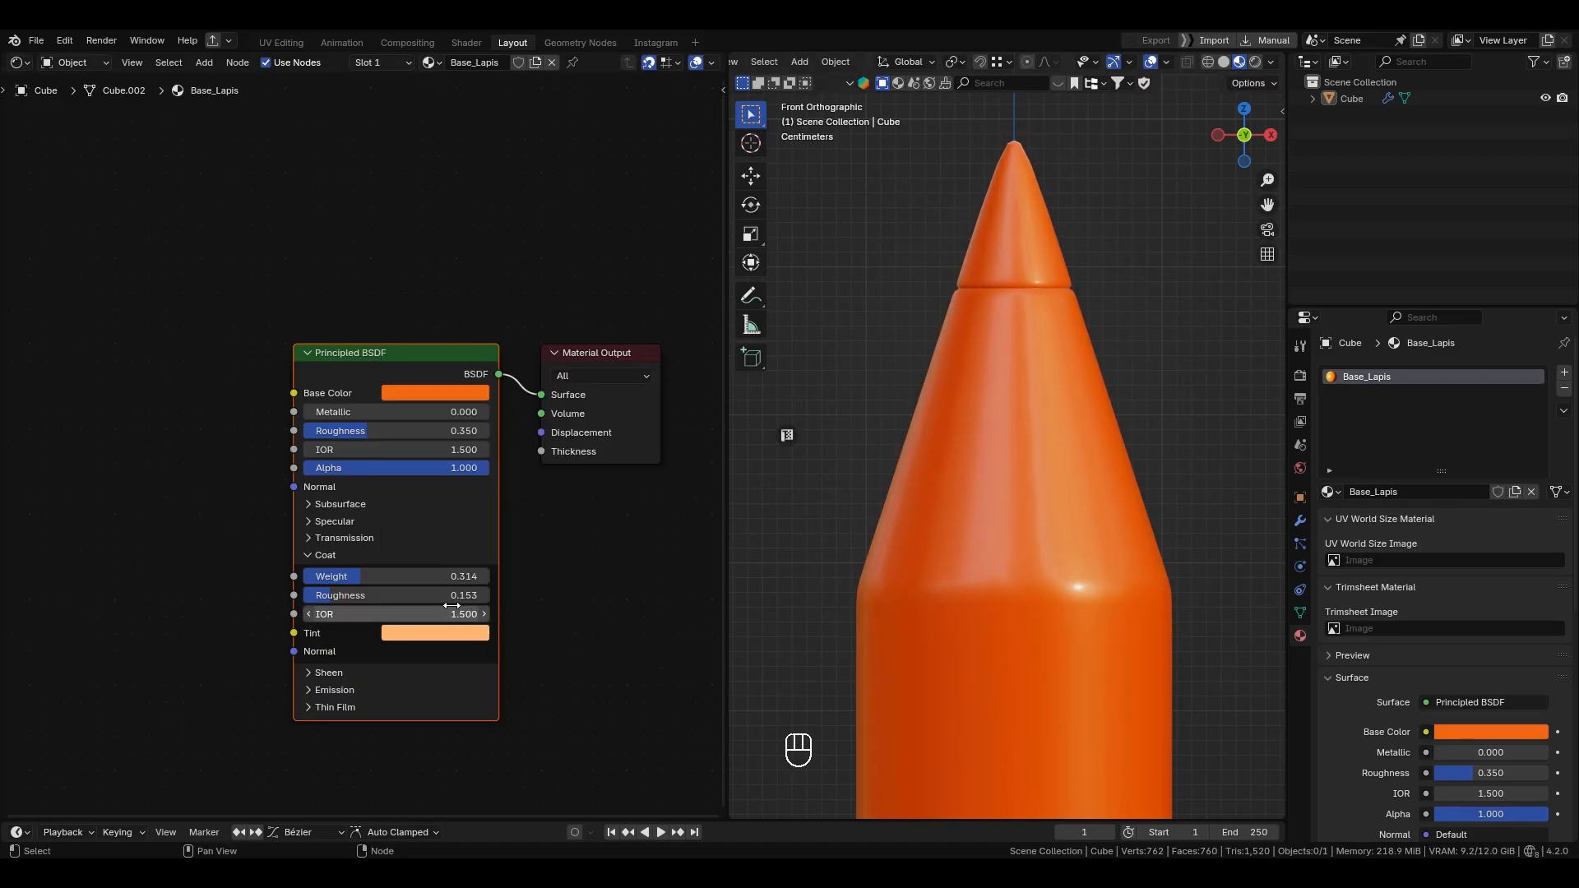
{"action": "left_click_drag", "start_coordinate": [432, 612], "coordinate": [417, 612]}
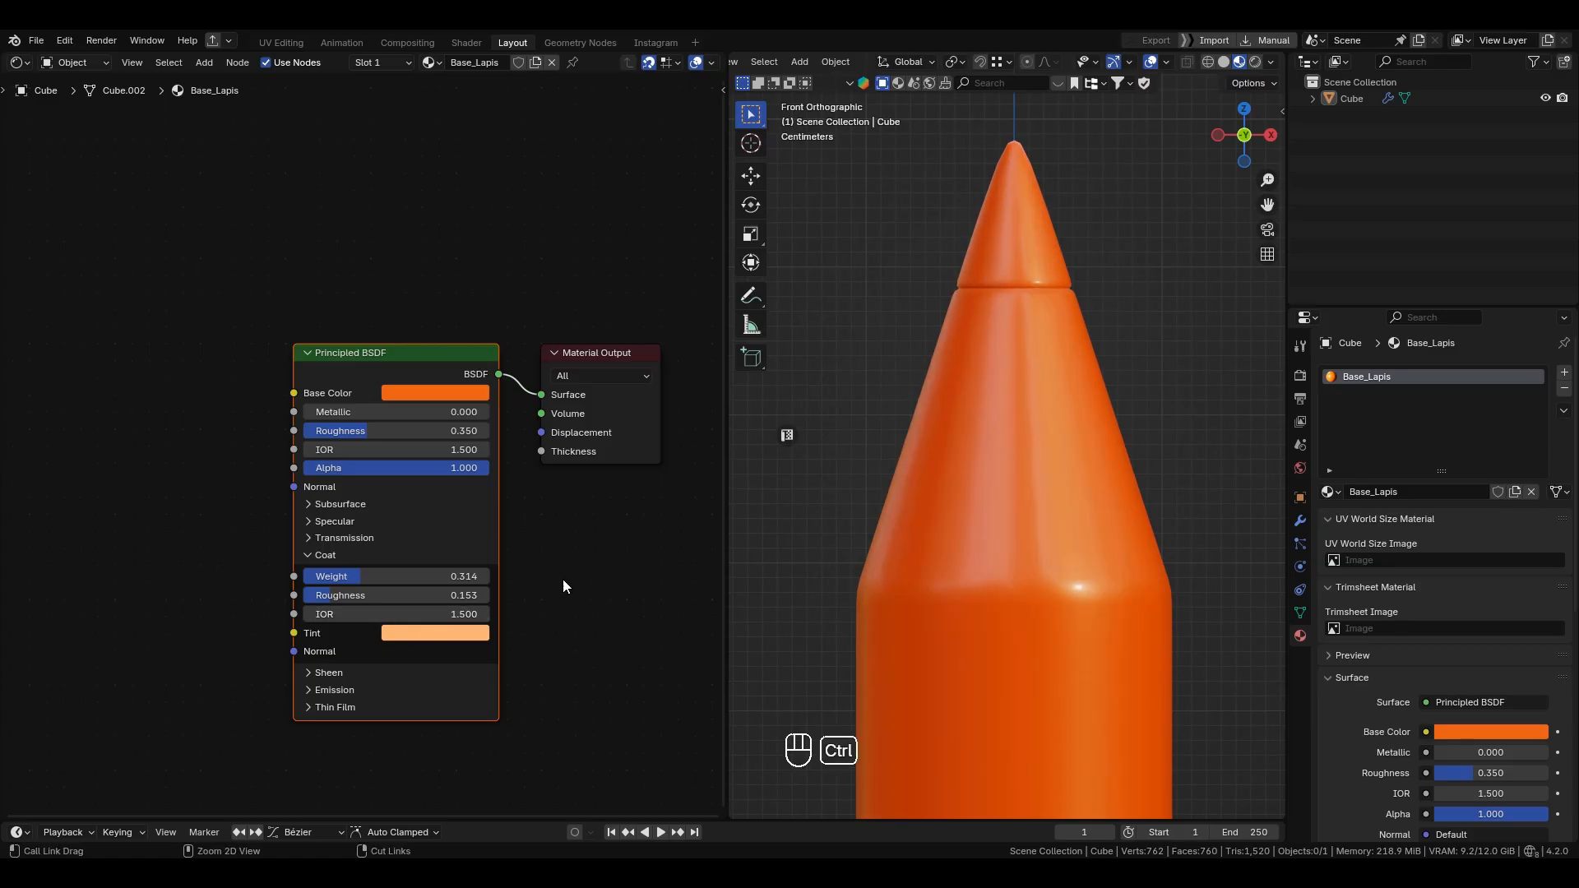
Step: Undo the Coat changes, collapse the Coat settings and expand the Sheen settings
{"action": "key", "text": "ctrl+z"}
{"action": "key", "text": "ctrl+z"}
{"action": "key", "text": "ctrl+z"}
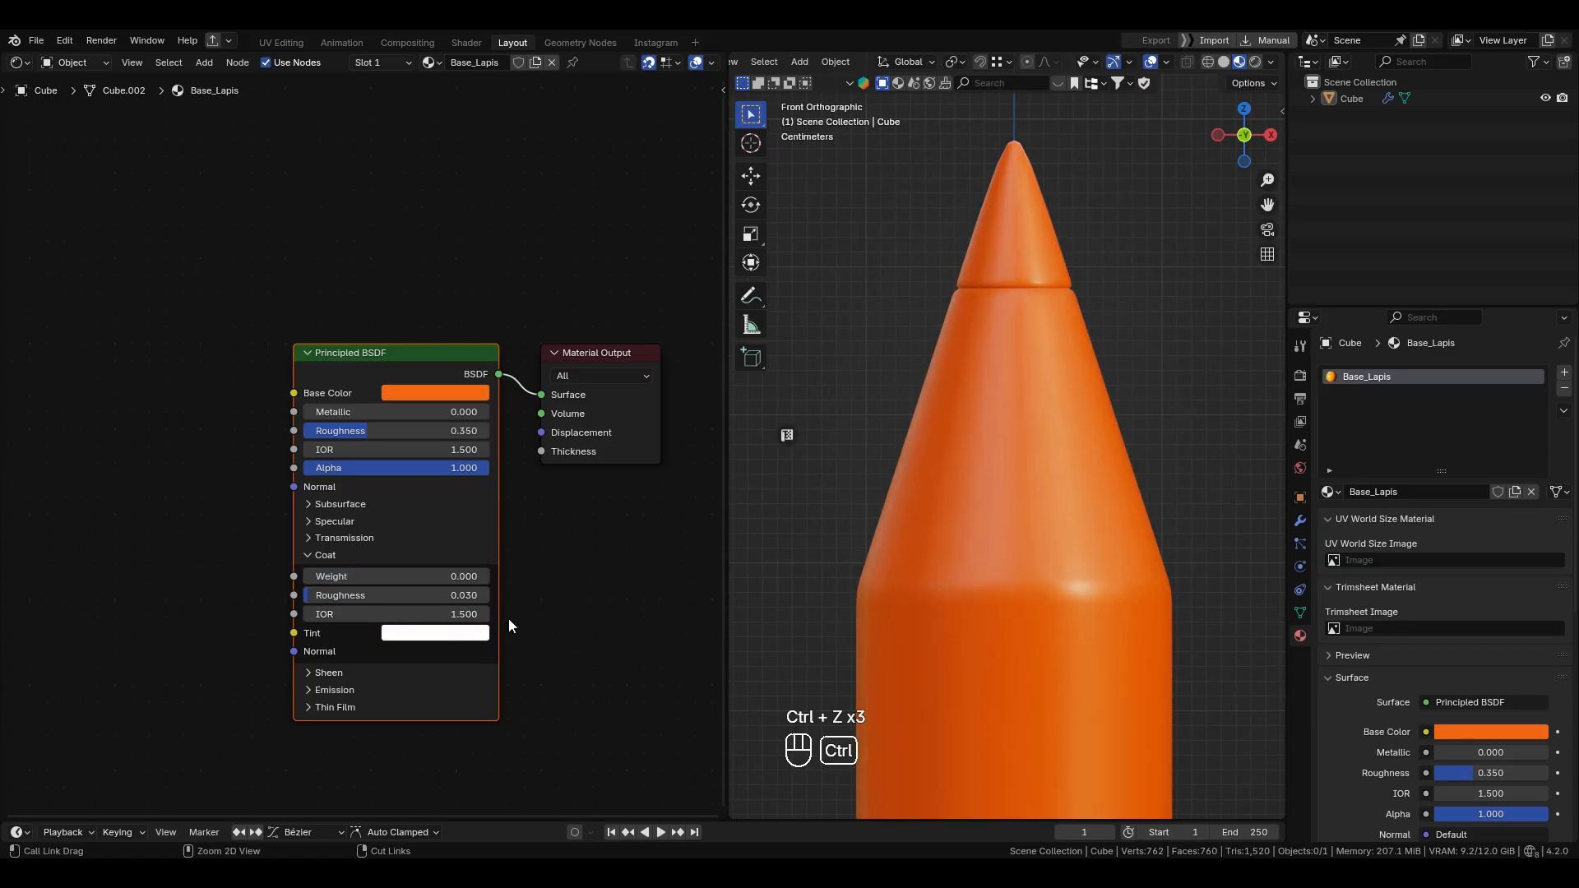
{"action": "key", "text": "ctrl+z"}
{"action": "left_click", "coordinate": [318, 553]}
{"action": "left_click", "coordinate": [337, 571]}
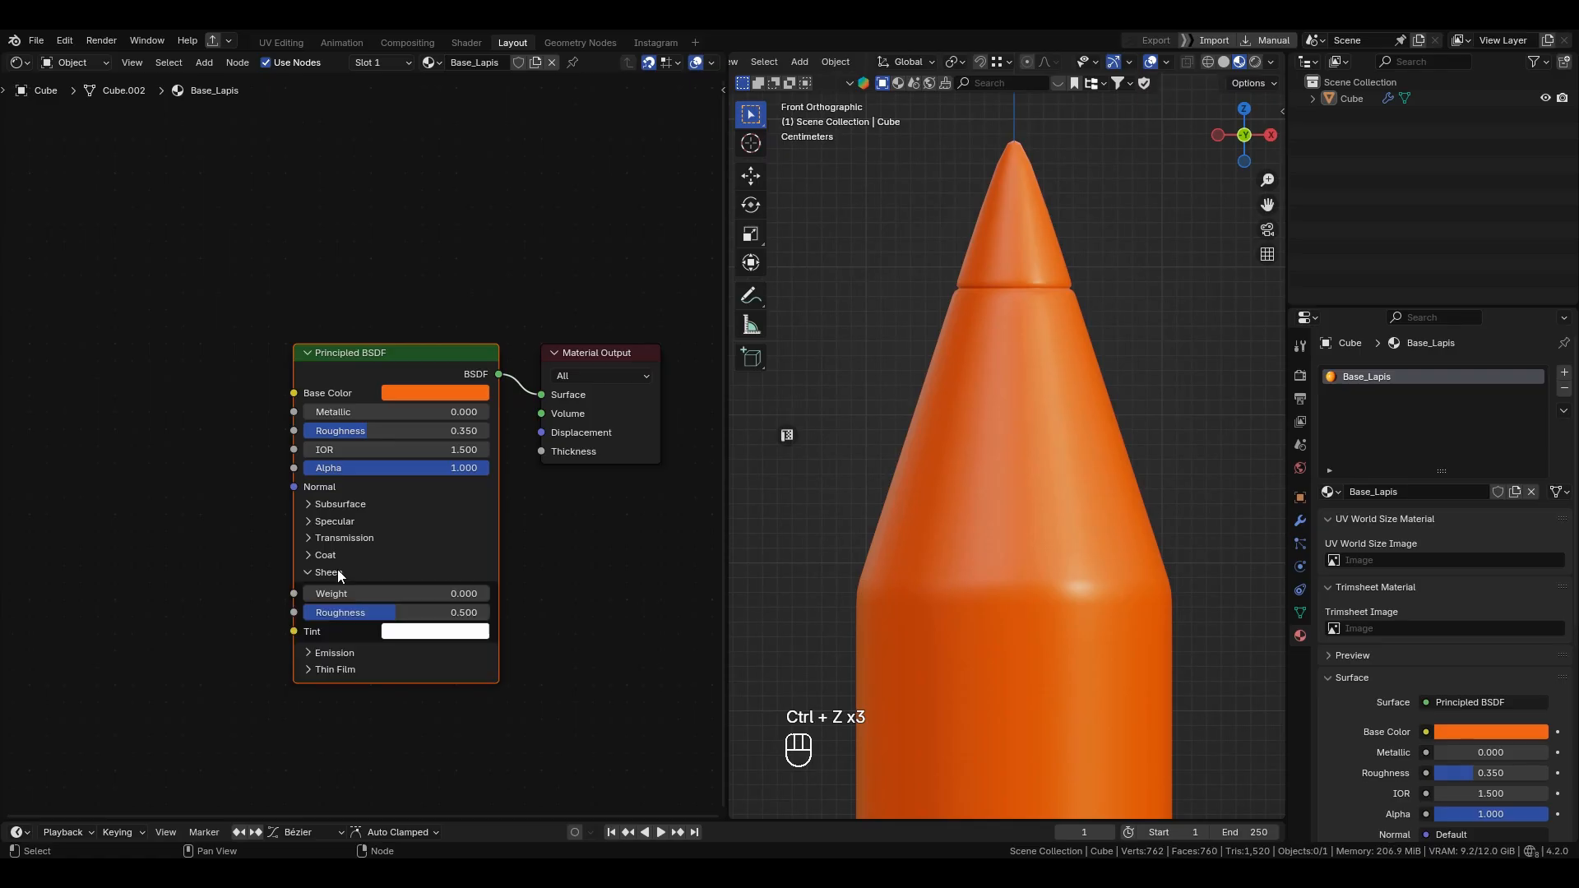
Step: Sketch annotation strokes around the pencil tip and erase them
{"action": "scroll", "coordinate": [1020, 318], "scroll_direction": "down", "scroll_amount": 3}
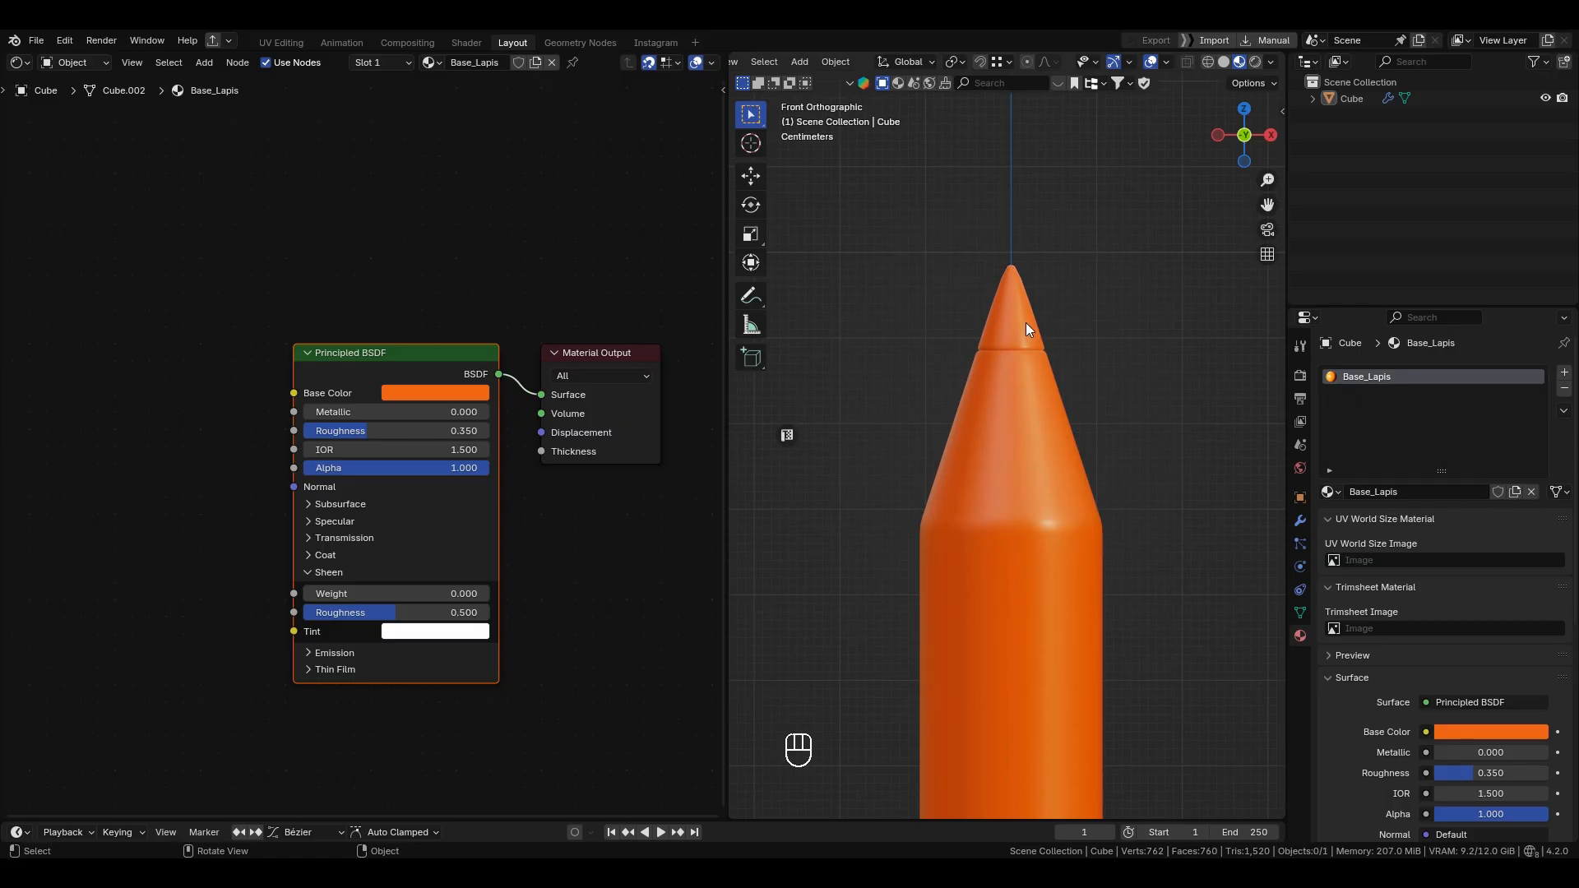
{"action": "key", "text": "d"}
{"action": "key", "text": "d"}
{"action": "mouse_move", "coordinate": [1015, 275]}
{"action": "left_mouse_down"}
{"action": "mouse_move", "coordinate": [1071, 523]}
{"action": "mouse_move", "coordinate": [1117, 449]}
{"action": "mouse_move", "coordinate": [1032, 256]}
{"action": "mouse_move", "coordinate": [1039, 271]}
{"action": "left_mouse_up"}
{"action": "key", "text": "d"}
{"action": "key", "text": "d"}
{"action": "mouse_move", "coordinate": [1028, 345]}
{"action": "right_mouse_down"}
{"action": "mouse_move", "coordinate": [1138, 505]}
{"action": "mouse_move", "coordinate": [1050, 511]}
{"action": "mouse_move", "coordinate": [1135, 617]}
{"action": "right_mouse_up"}
{"action": "scroll", "coordinate": [1083, 413], "scroll_direction": "up", "scroll_amount": 2}
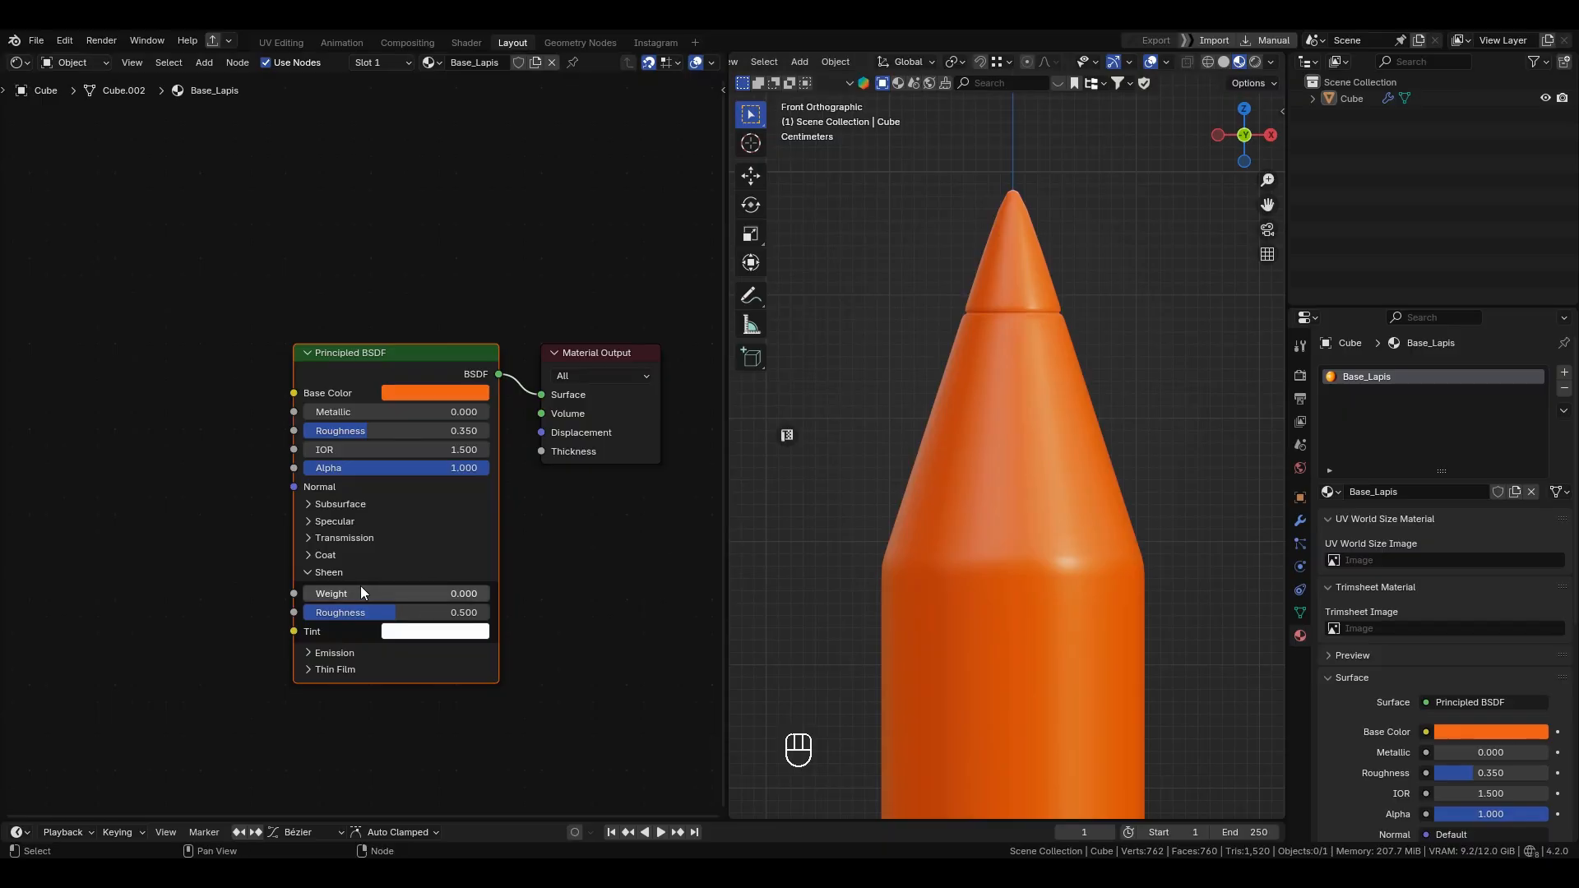
Step: Try a Sheen Weight of 0.864 on the pencil, with a purple and a pale peach Sheen Tint
{"action": "mouse_move", "coordinate": [347, 593]}
{"action": "left_mouse_down"}
{"action": "mouse_move", "coordinate": [498, 593]}
{"action": "mouse_move", "coordinate": [464, 593]}
{"action": "left_mouse_up"}
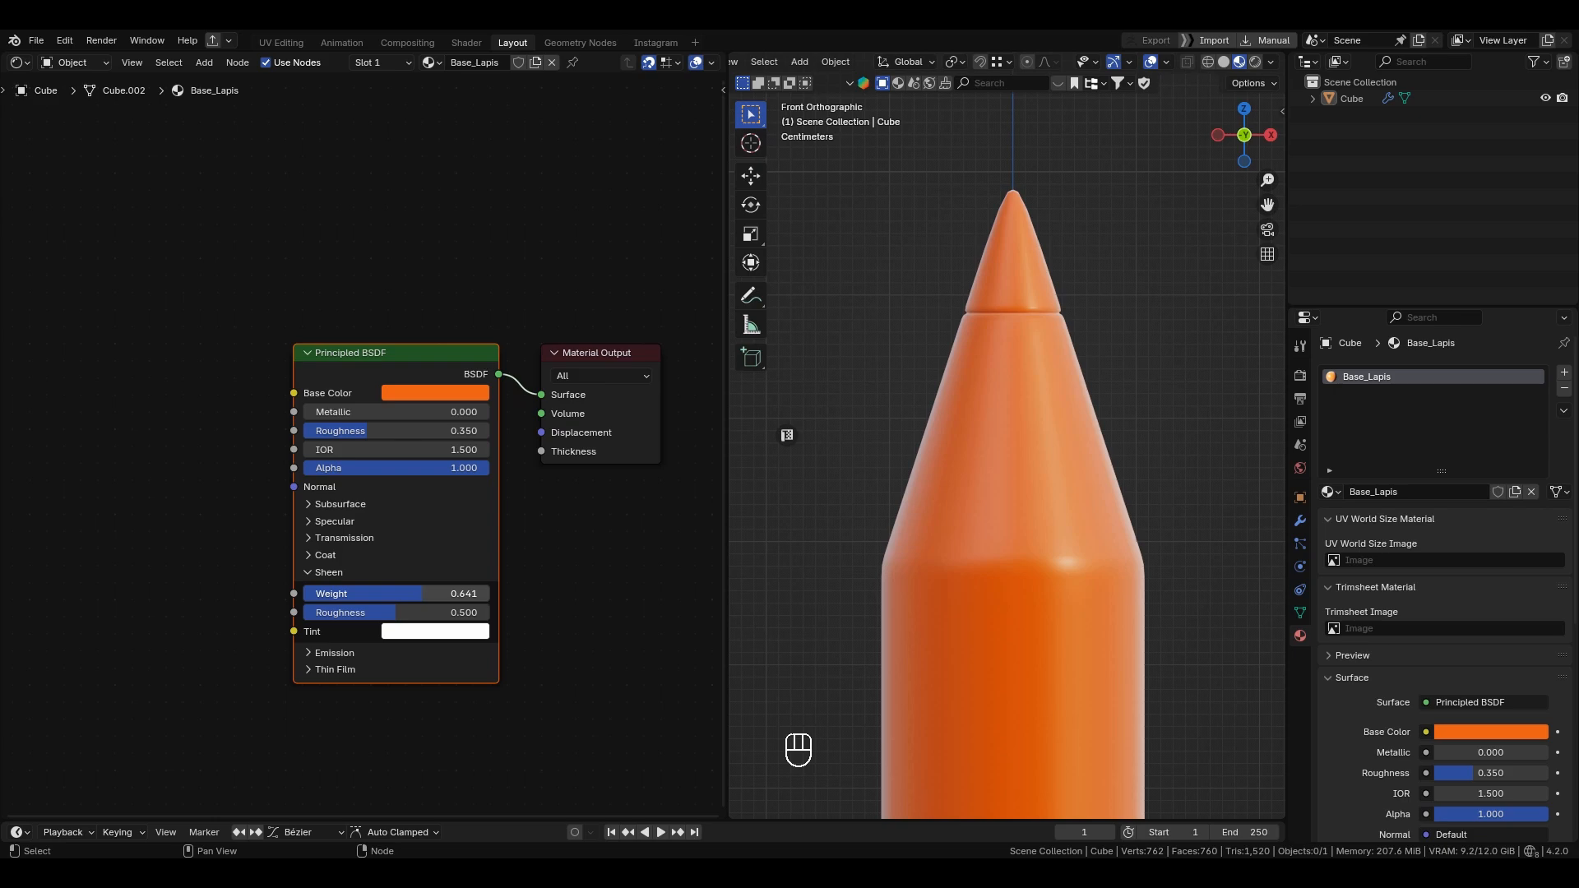
{"action": "mouse_move", "coordinate": [407, 593]}
{"action": "left_mouse_down"}
{"action": "mouse_move", "coordinate": [449, 593]}
{"action": "mouse_move", "coordinate": [326, 612]}
{"action": "mouse_move", "coordinate": [454, 612]}
{"action": "mouse_move", "coordinate": [333, 612]}
{"action": "mouse_move", "coordinate": [394, 612]}
{"action": "left_mouse_up"}
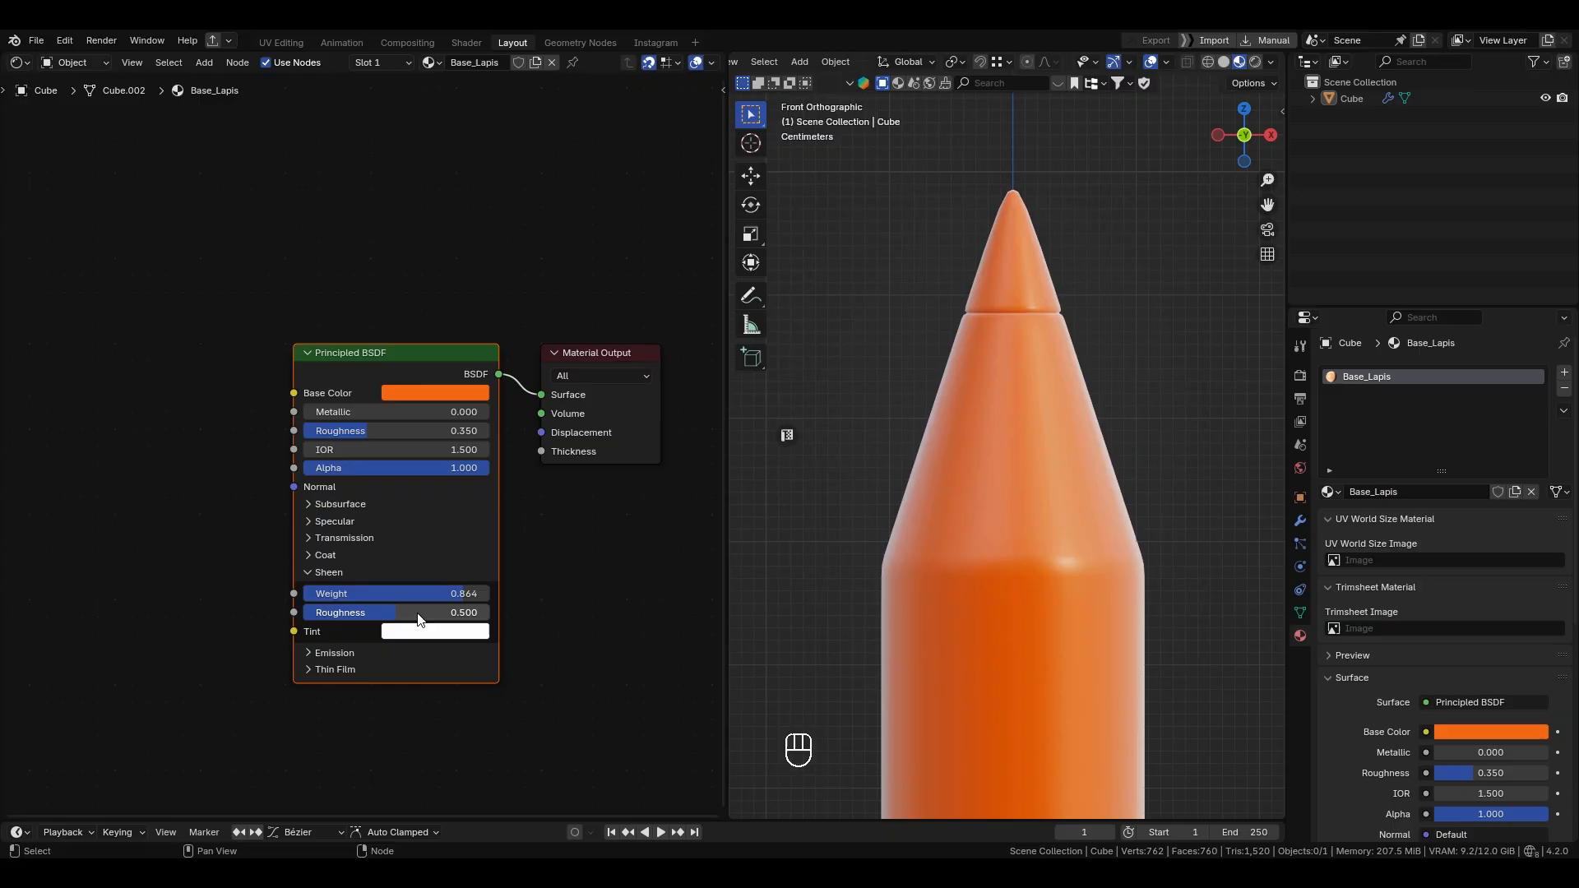
{"action": "left_click", "coordinate": [455, 632]}
{"action": "left_click", "coordinate": [505, 446]}
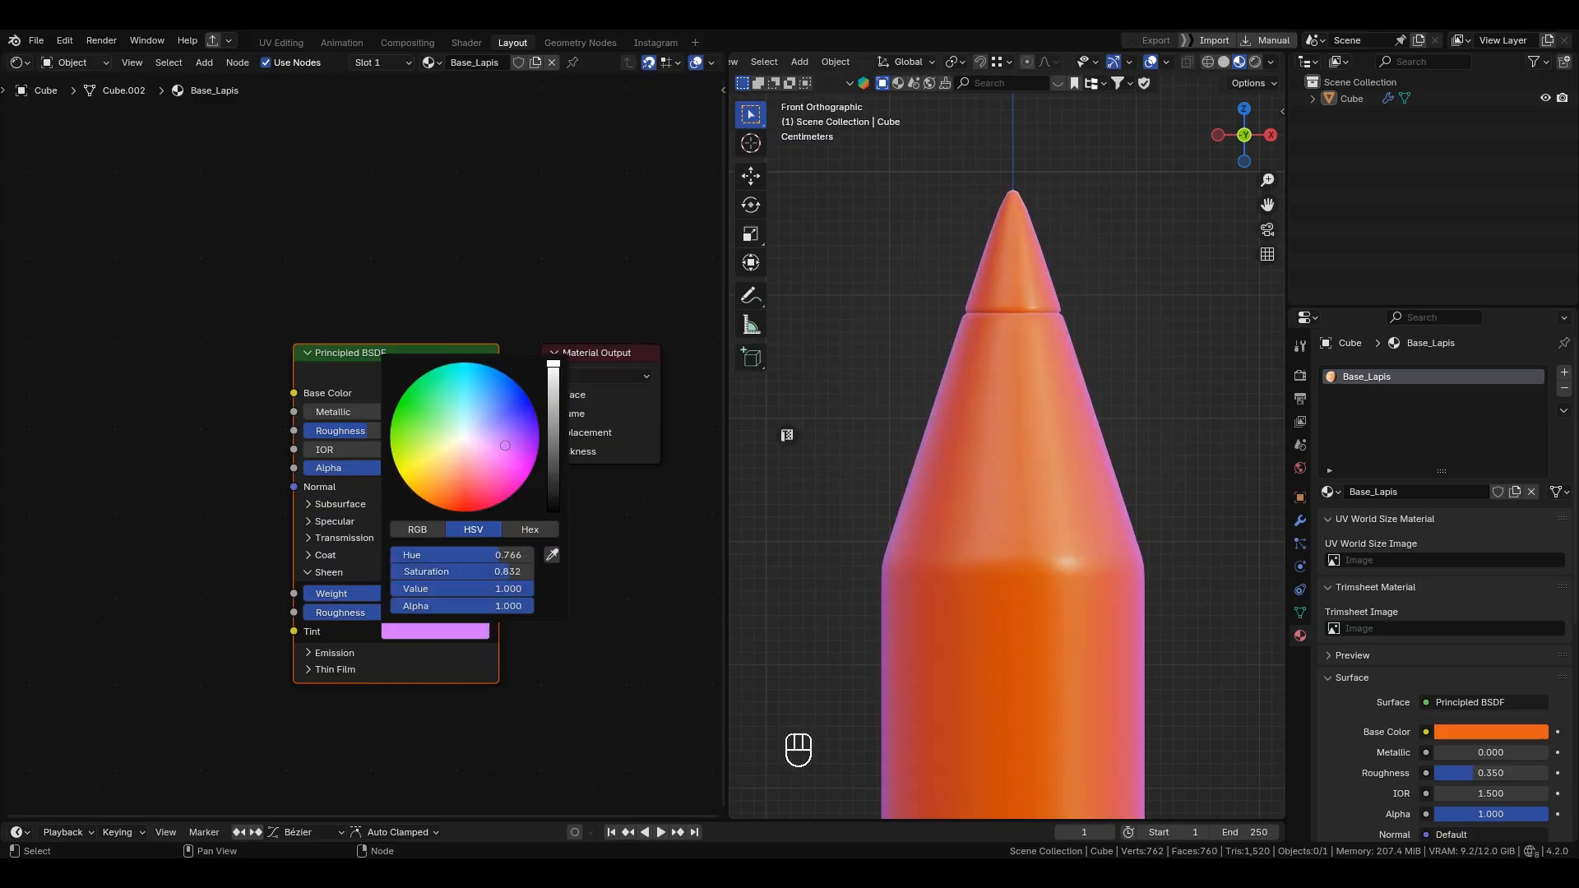
{"action": "left_click", "coordinate": [460, 458]}
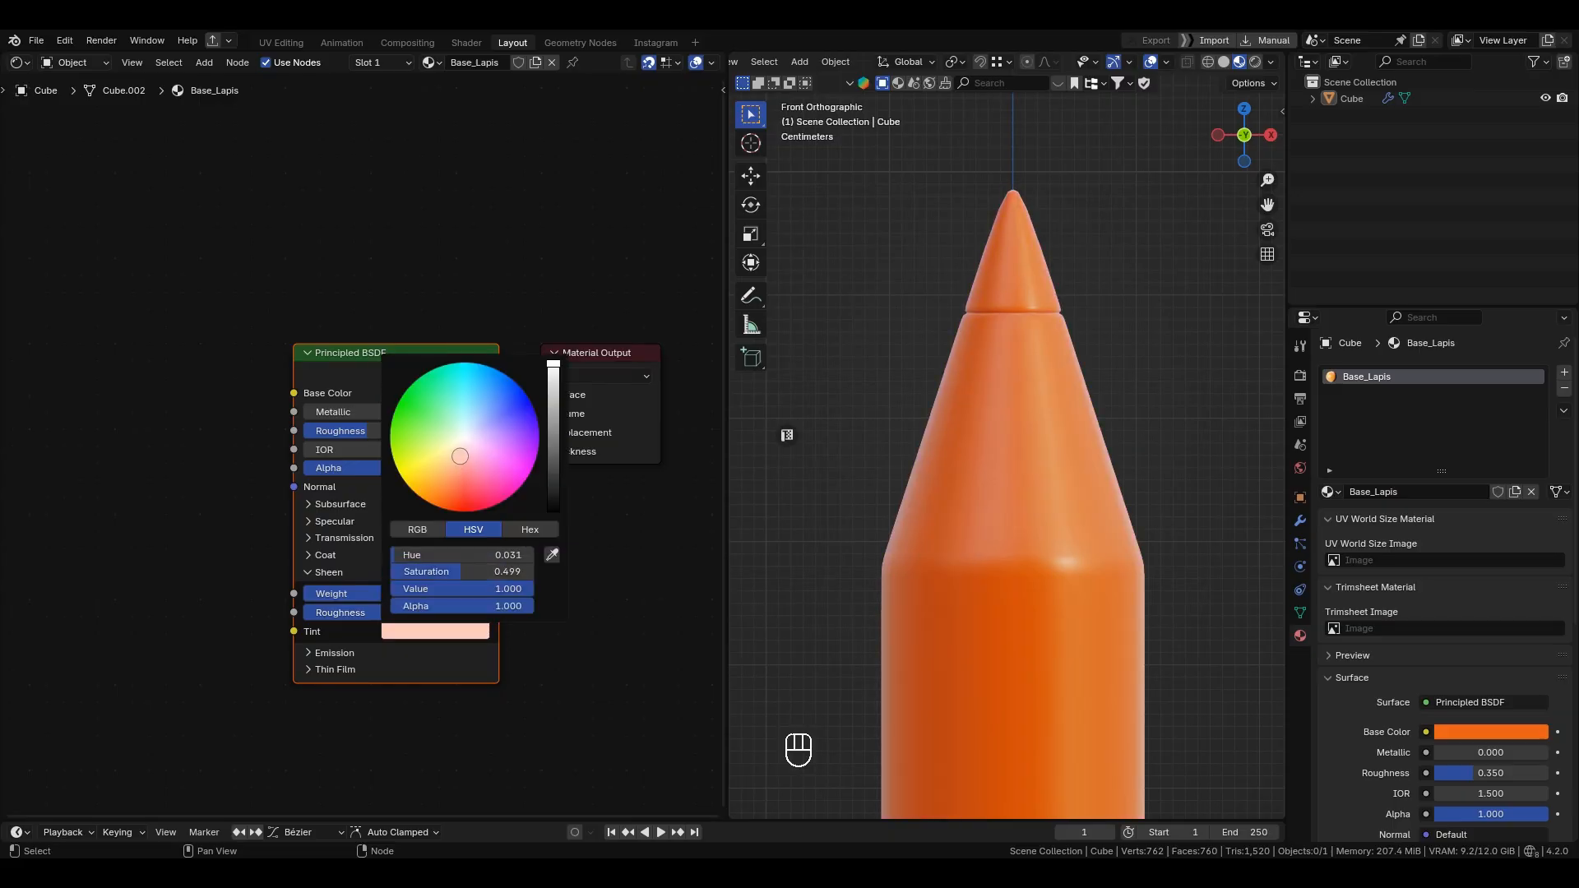
{"action": "left_click", "coordinate": [459, 454]}
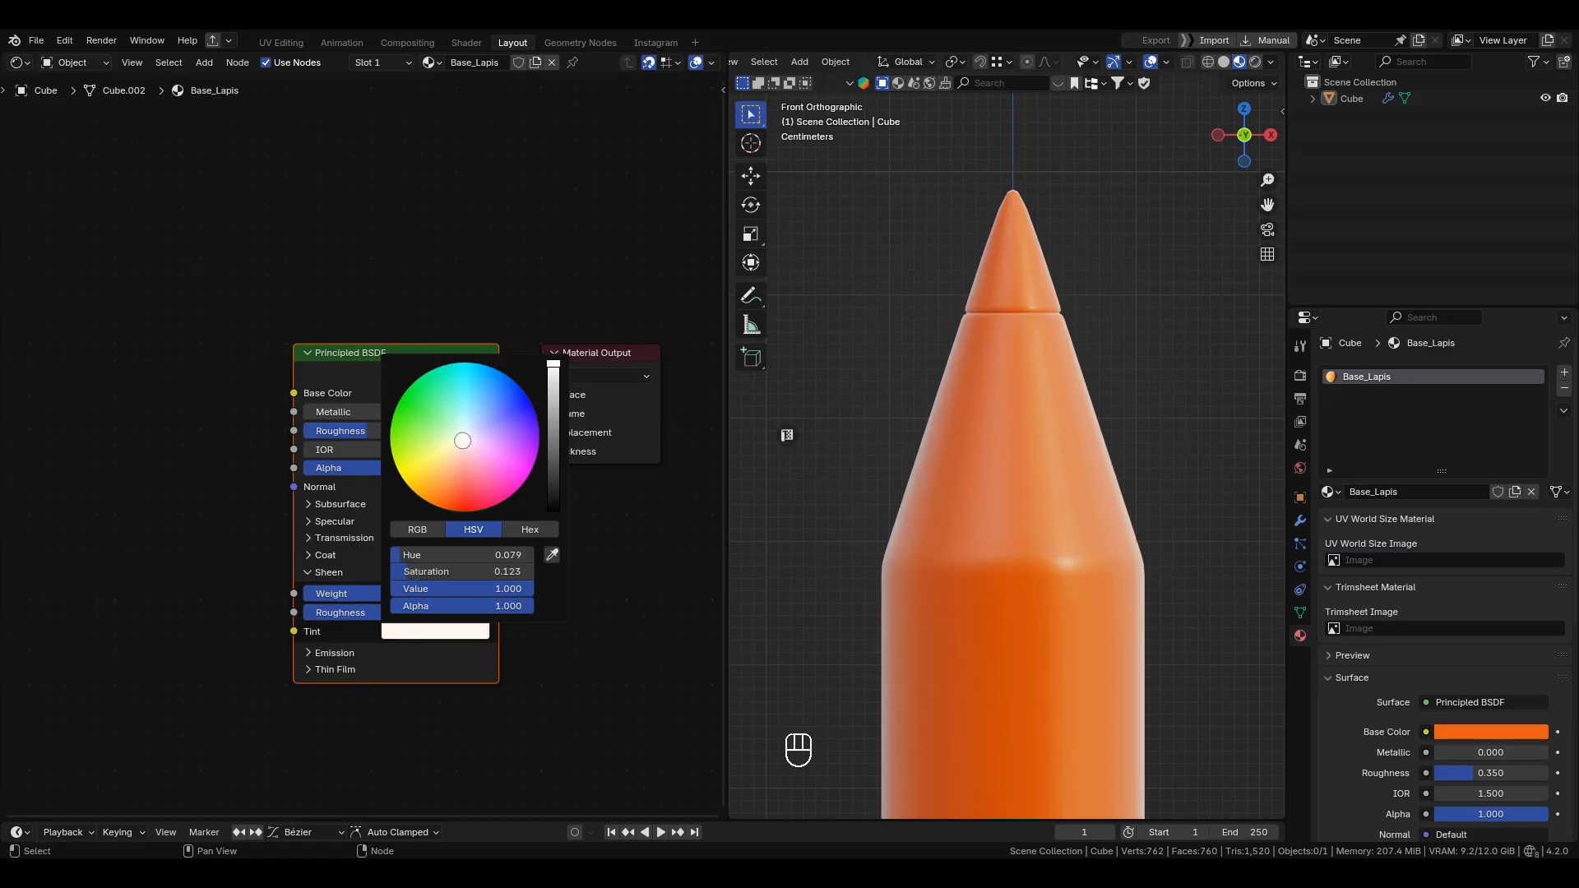
{"action": "left_click", "coordinate": [459, 457]}
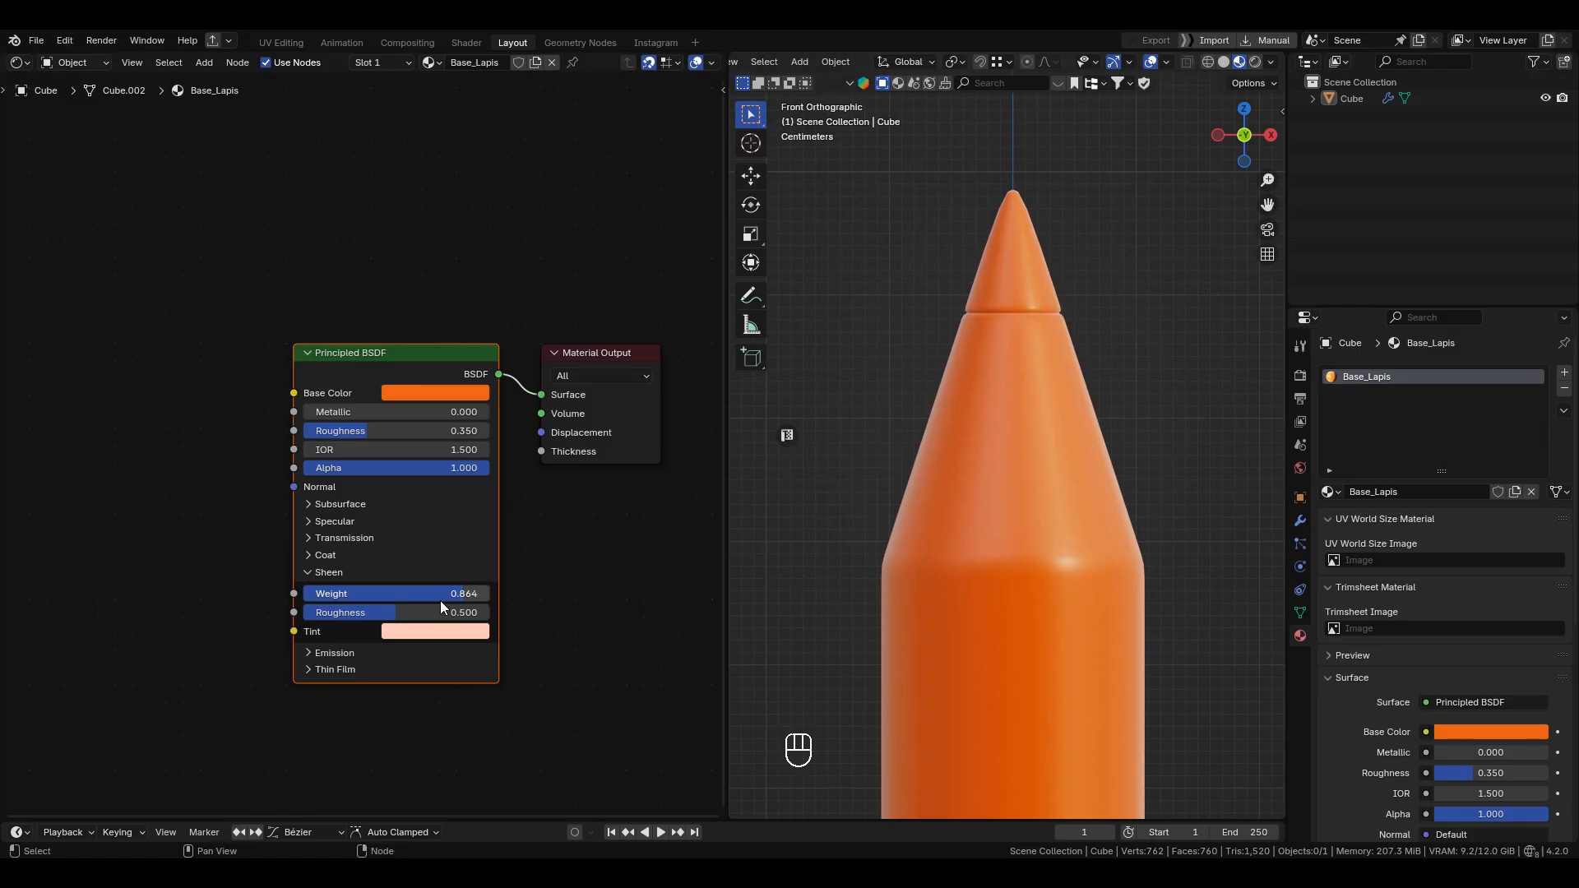
Step: Set the Sheen Weight to 0.000 and the Sheen Tint's Saturation to 0.000, and collapse the Sheen settings
{"action": "left_click_drag", "start_coordinate": [444, 595], "coordinate": [304, 595]}
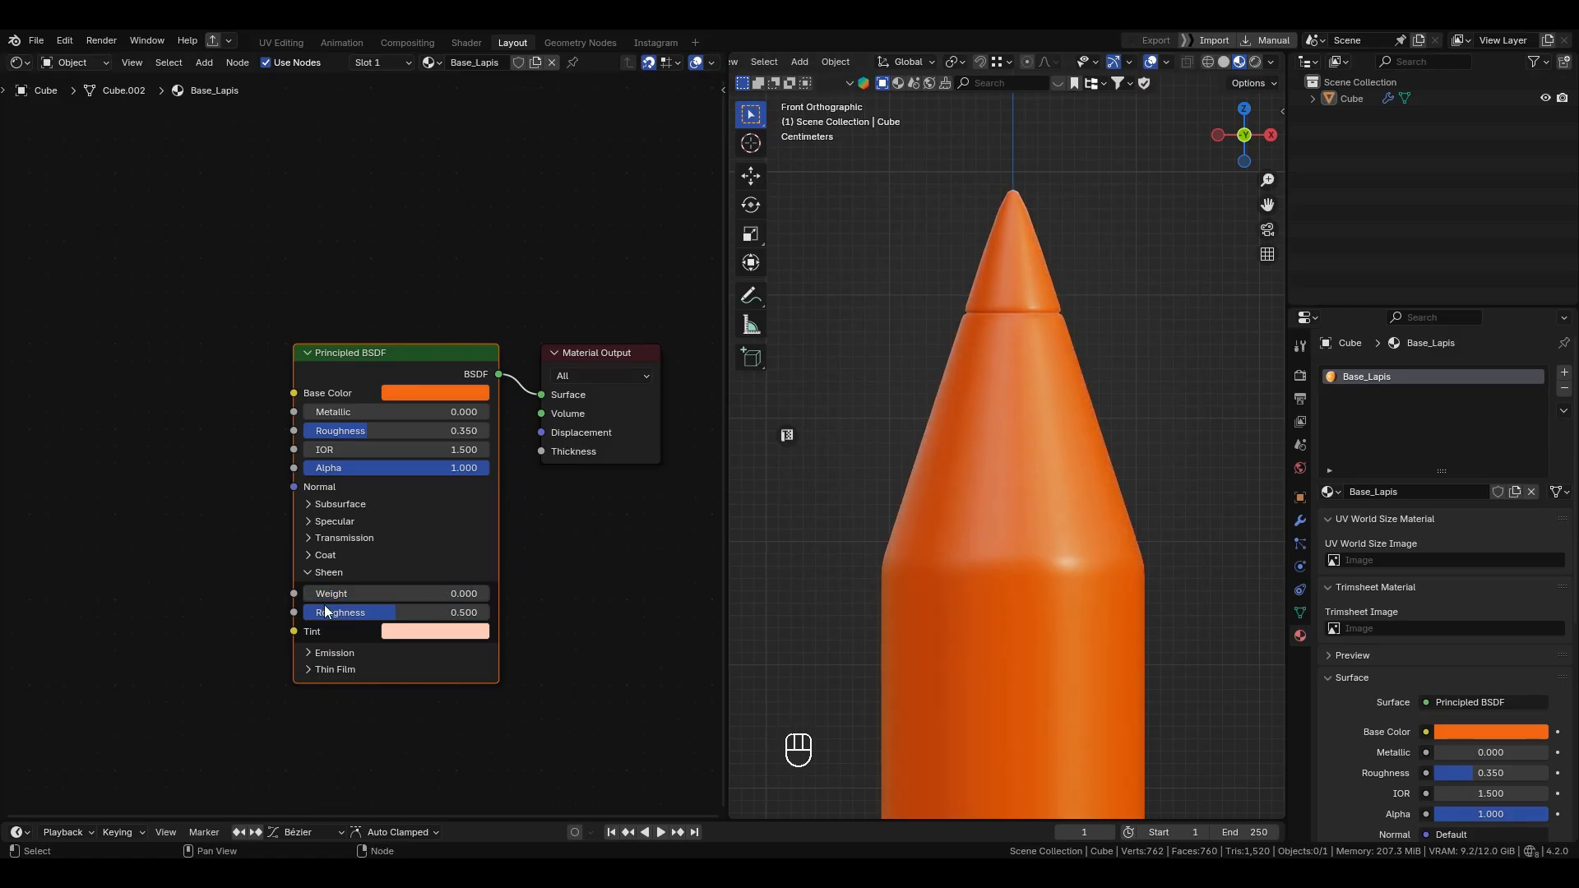
{"action": "left_click", "coordinate": [436, 631]}
{"action": "left_click_drag", "start_coordinate": [450, 571], "coordinate": [367, 579]}
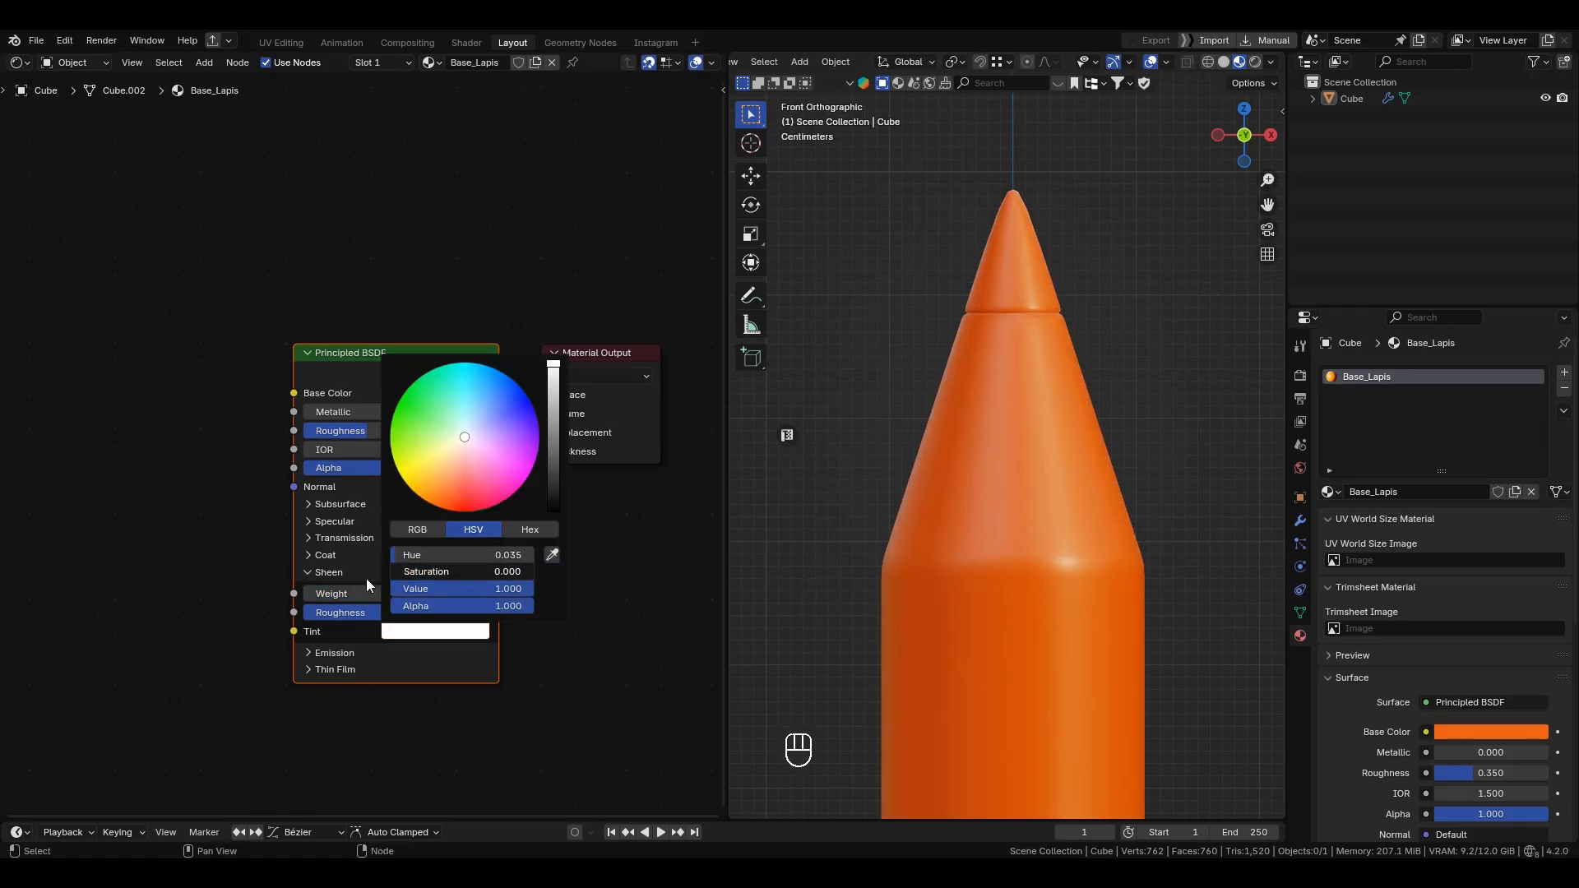
{"action": "left_click", "coordinate": [304, 572]}
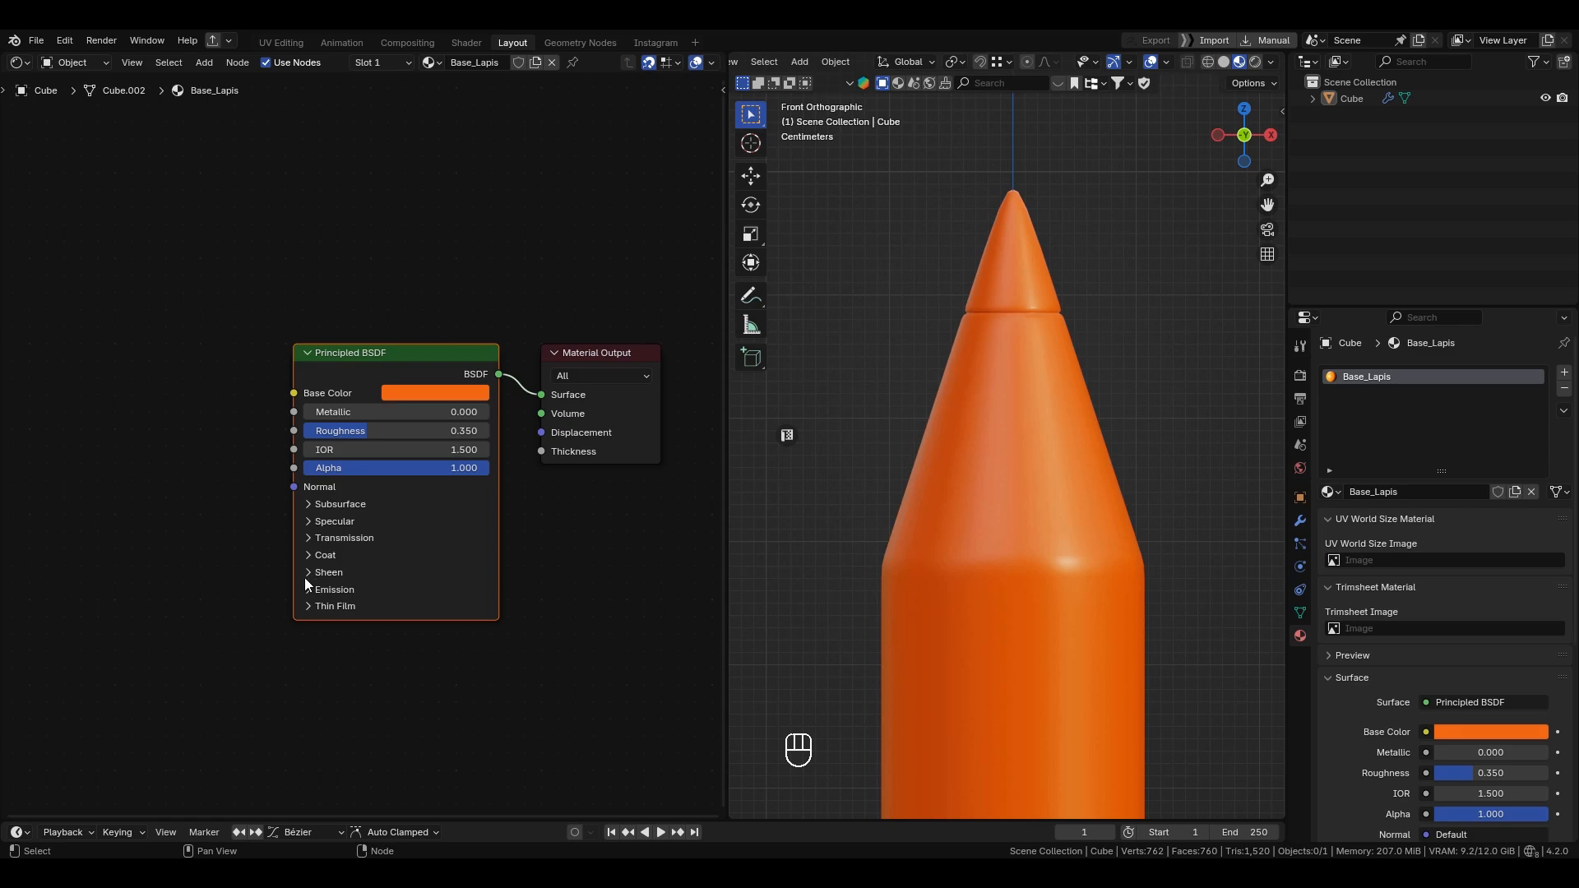
Step: Review the Emission Color and Strength and the Thin Film Thickness, collapsing both groups of settings
{"action": "left_click", "coordinate": [309, 591]}
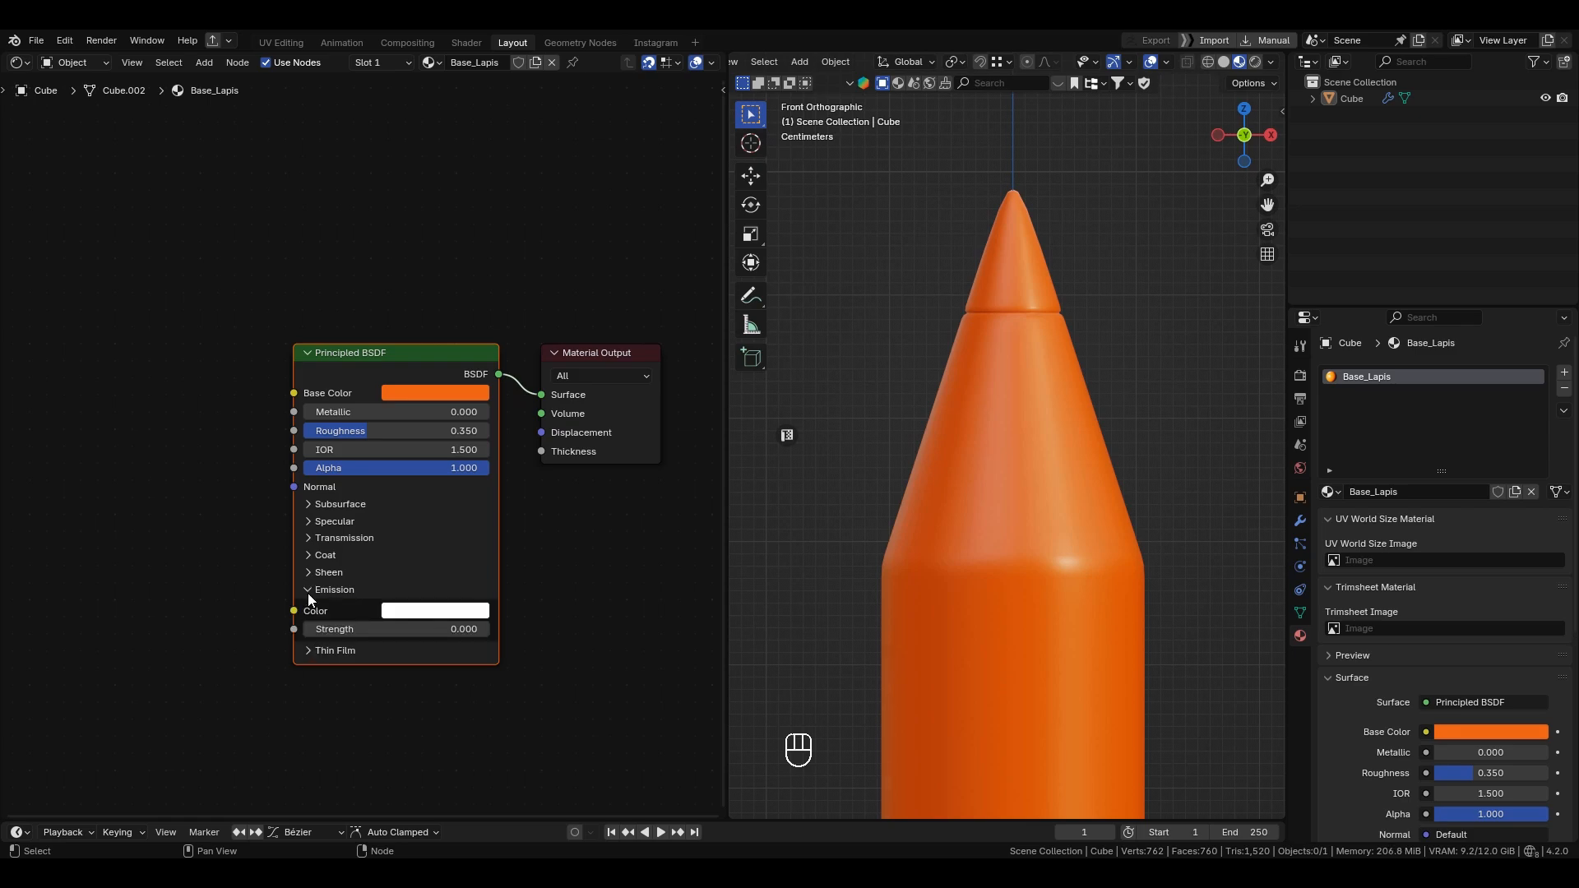
{"action": "mouse_move", "coordinate": [329, 629]}
{"action": "left_mouse_down"}
{"action": "mouse_move", "coordinate": [469, 629]}
{"action": "mouse_move", "coordinate": [354, 630]}
{"action": "left_mouse_up"}
{"action": "left_click", "coordinate": [436, 611]}
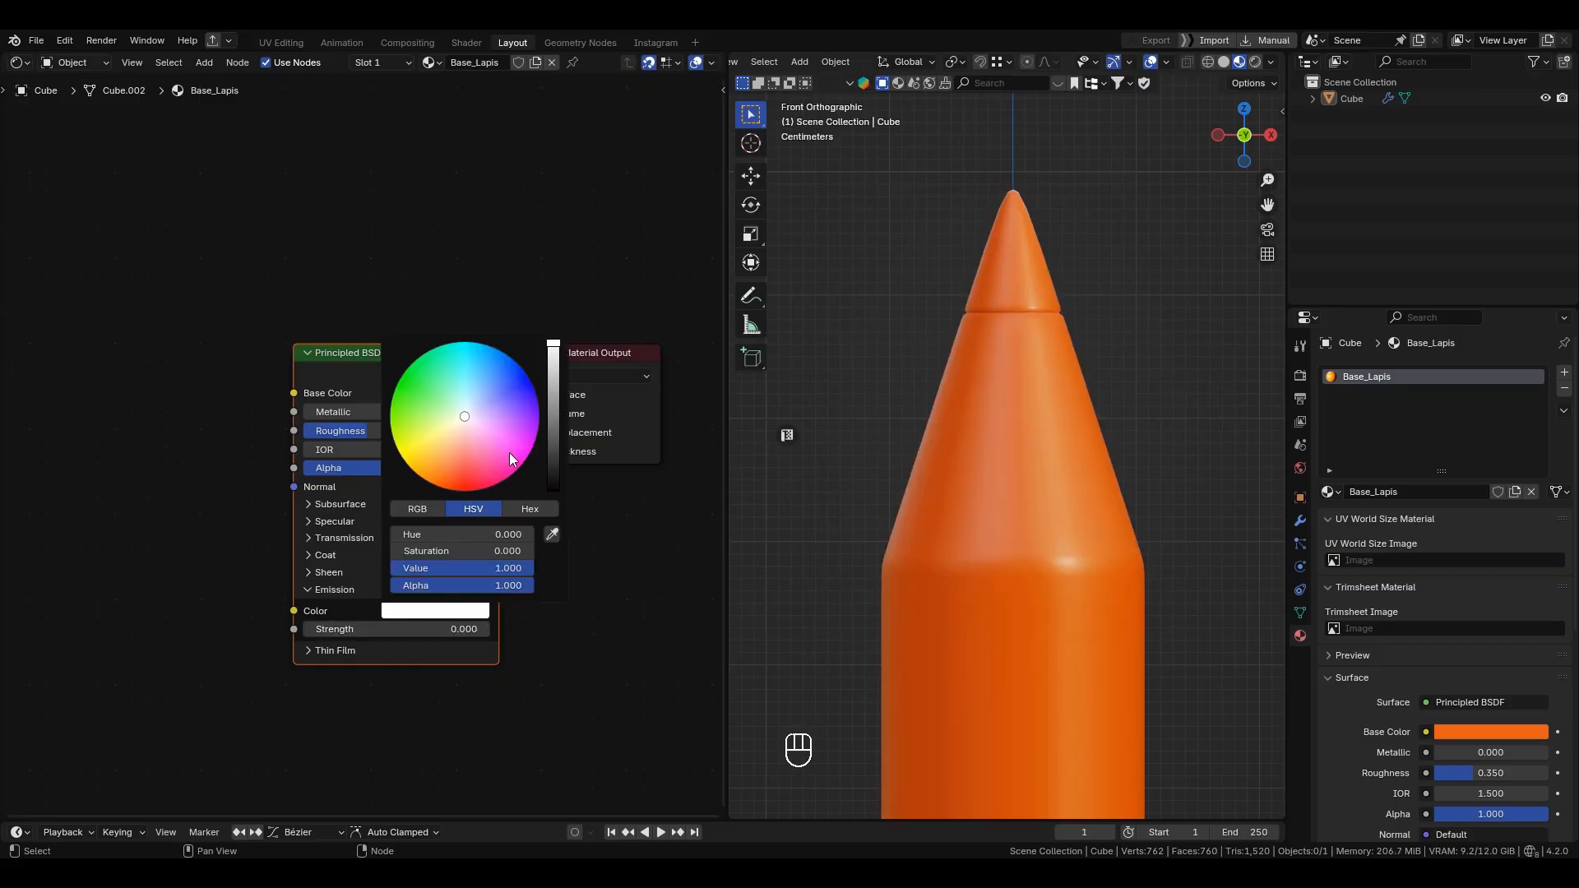
{"action": "left_click", "coordinate": [309, 591]}
{"action": "left_click", "coordinate": [310, 607]}
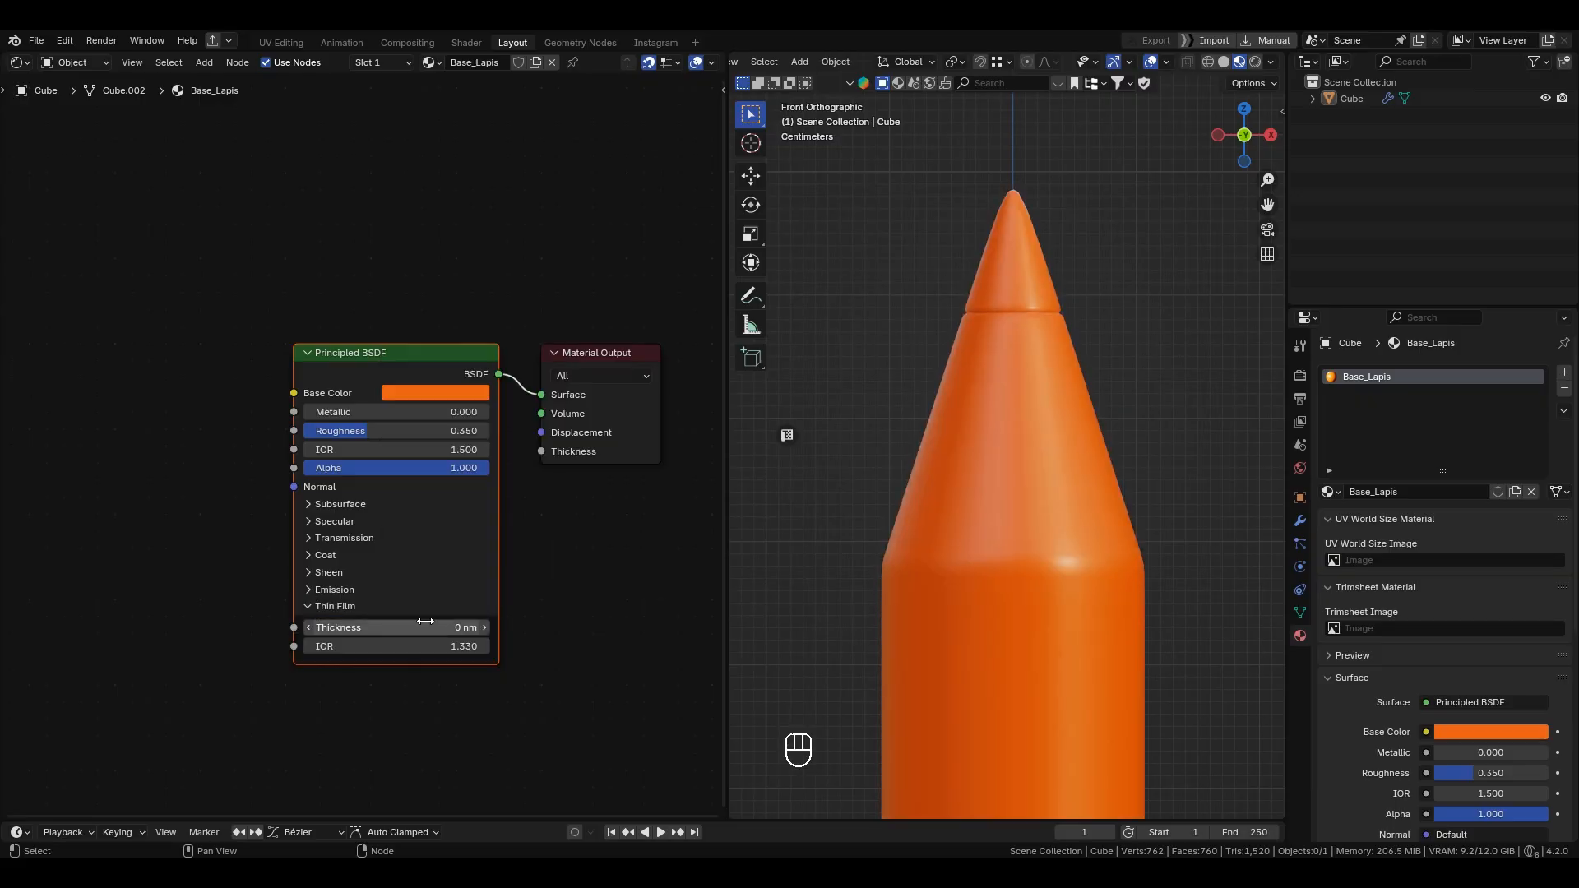
{"action": "left_click_drag", "start_coordinate": [394, 628], "coordinate": [409, 628]}
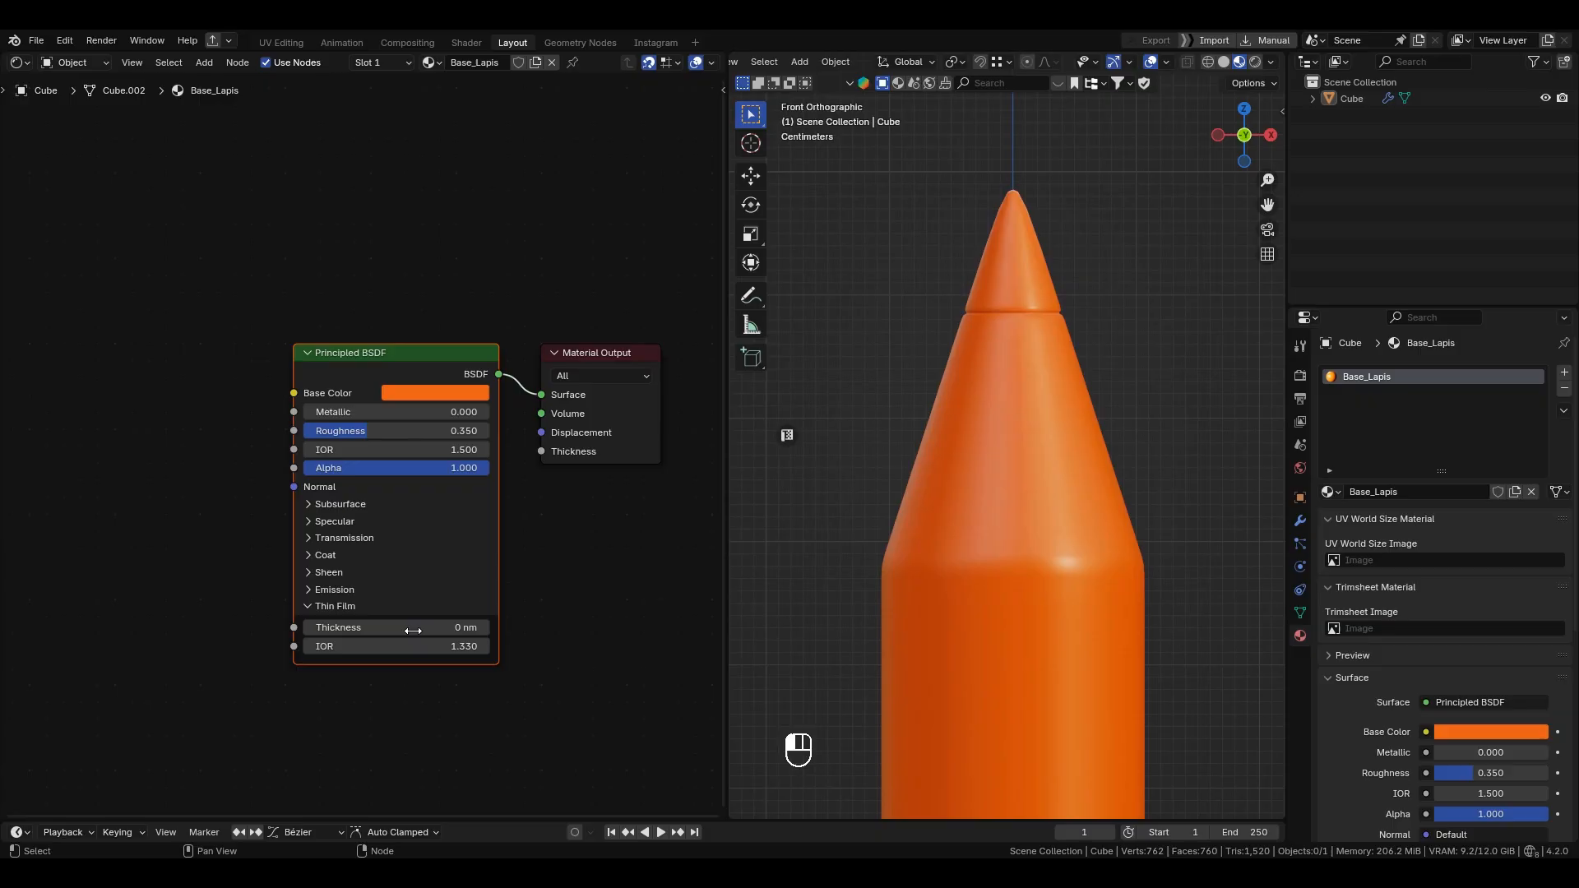
{"action": "left_click", "coordinate": [324, 607]}
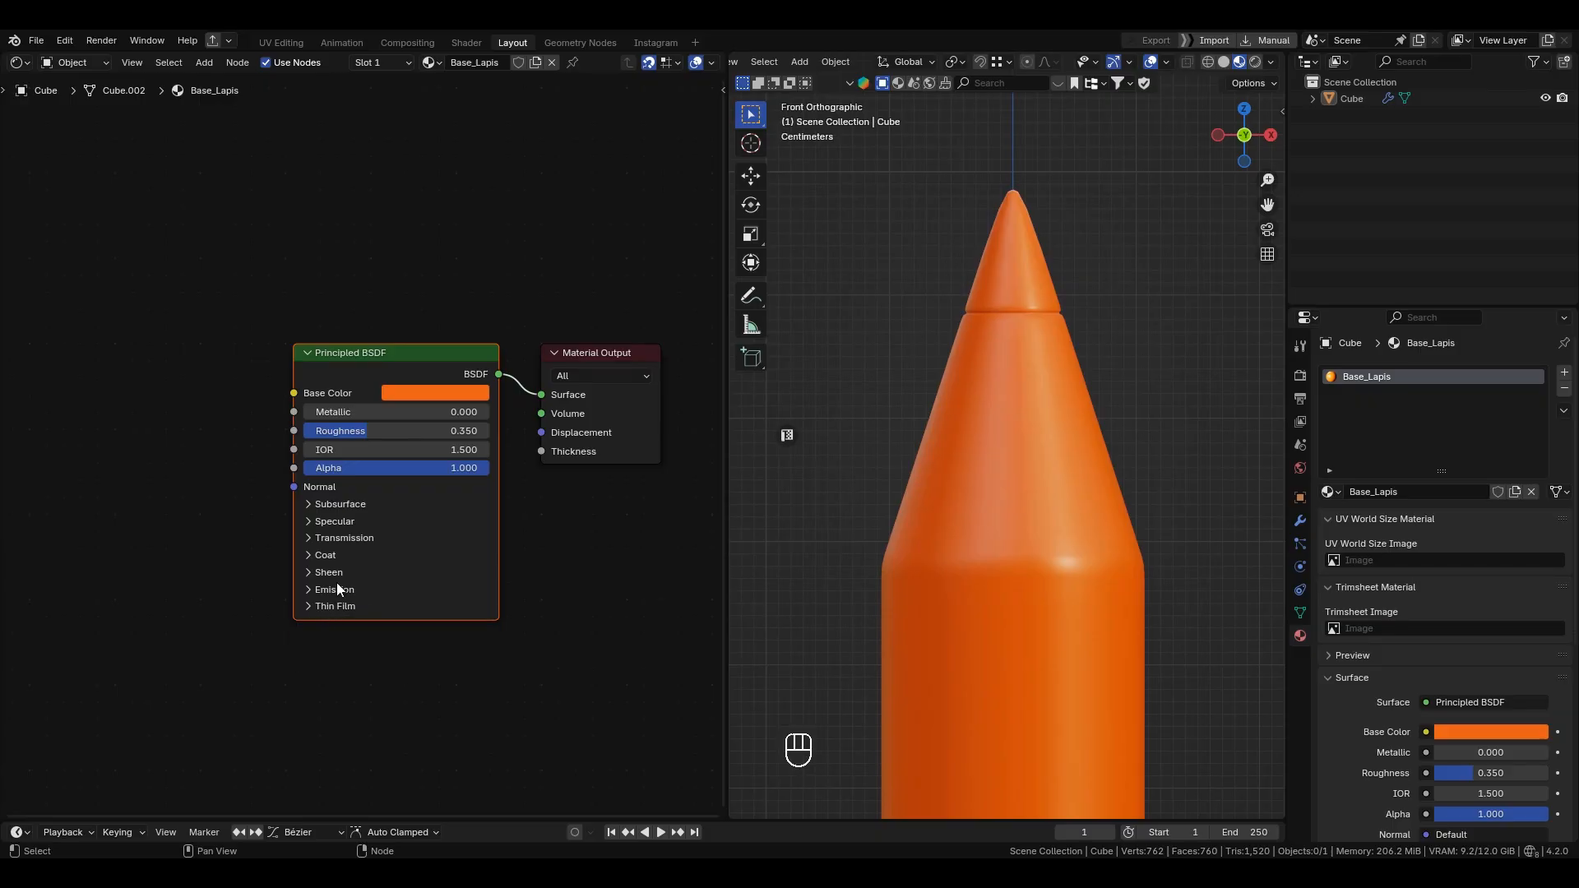
Step: Expand the Specular settings, lower the base Roughness to 0.123 and raise the Specular IOR Level to 0.695
{"action": "left_click", "coordinate": [308, 524]}
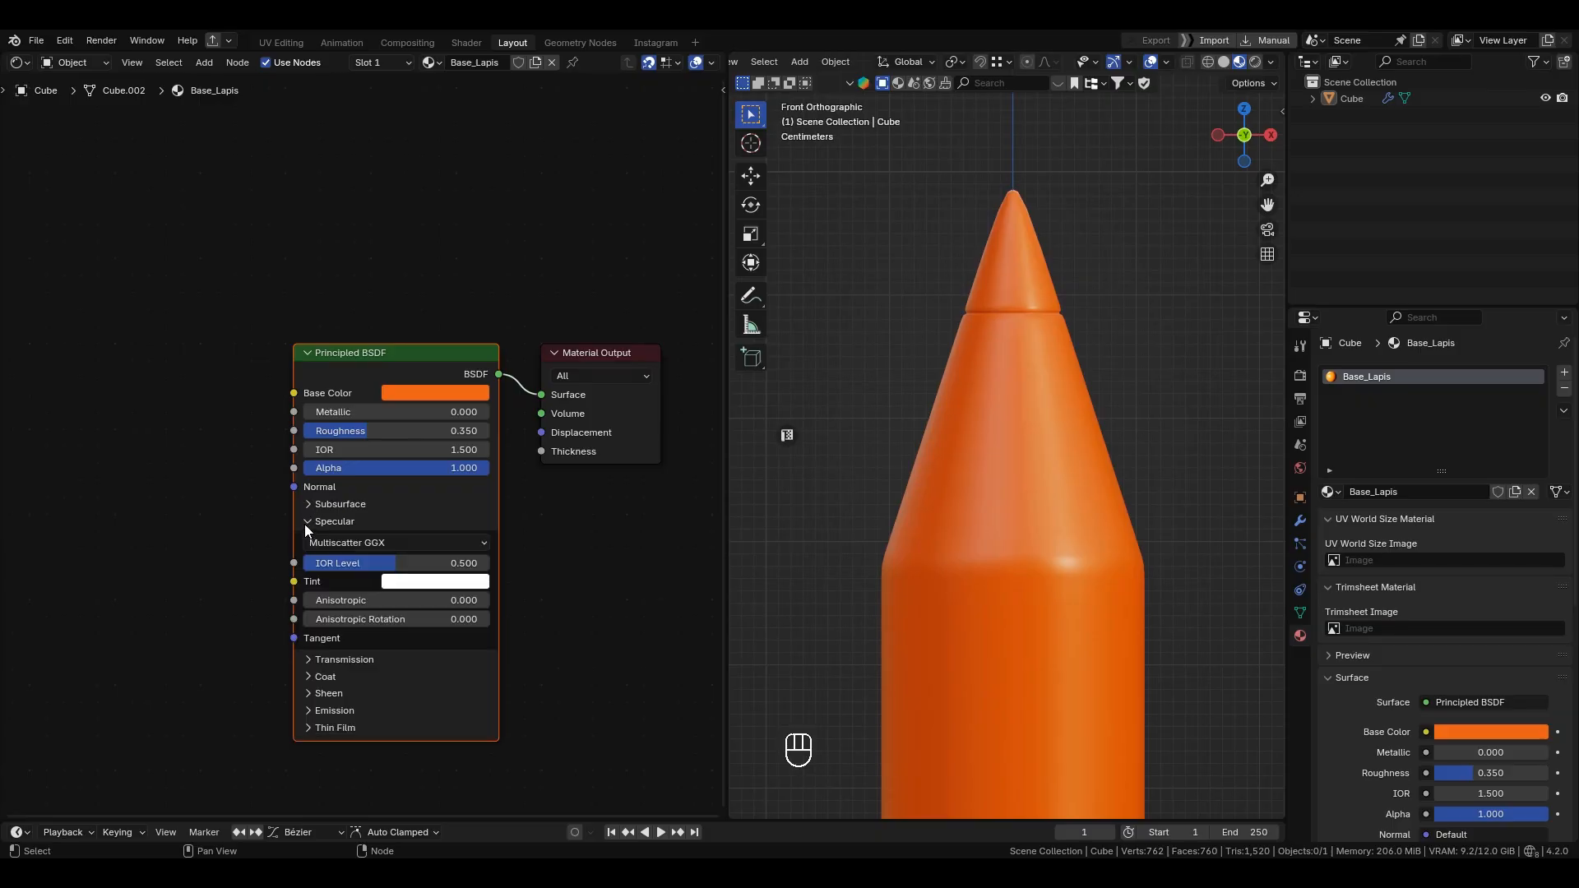
{"action": "left_click", "coordinate": [308, 660]}
{"action": "left_click", "coordinate": [308, 660]}
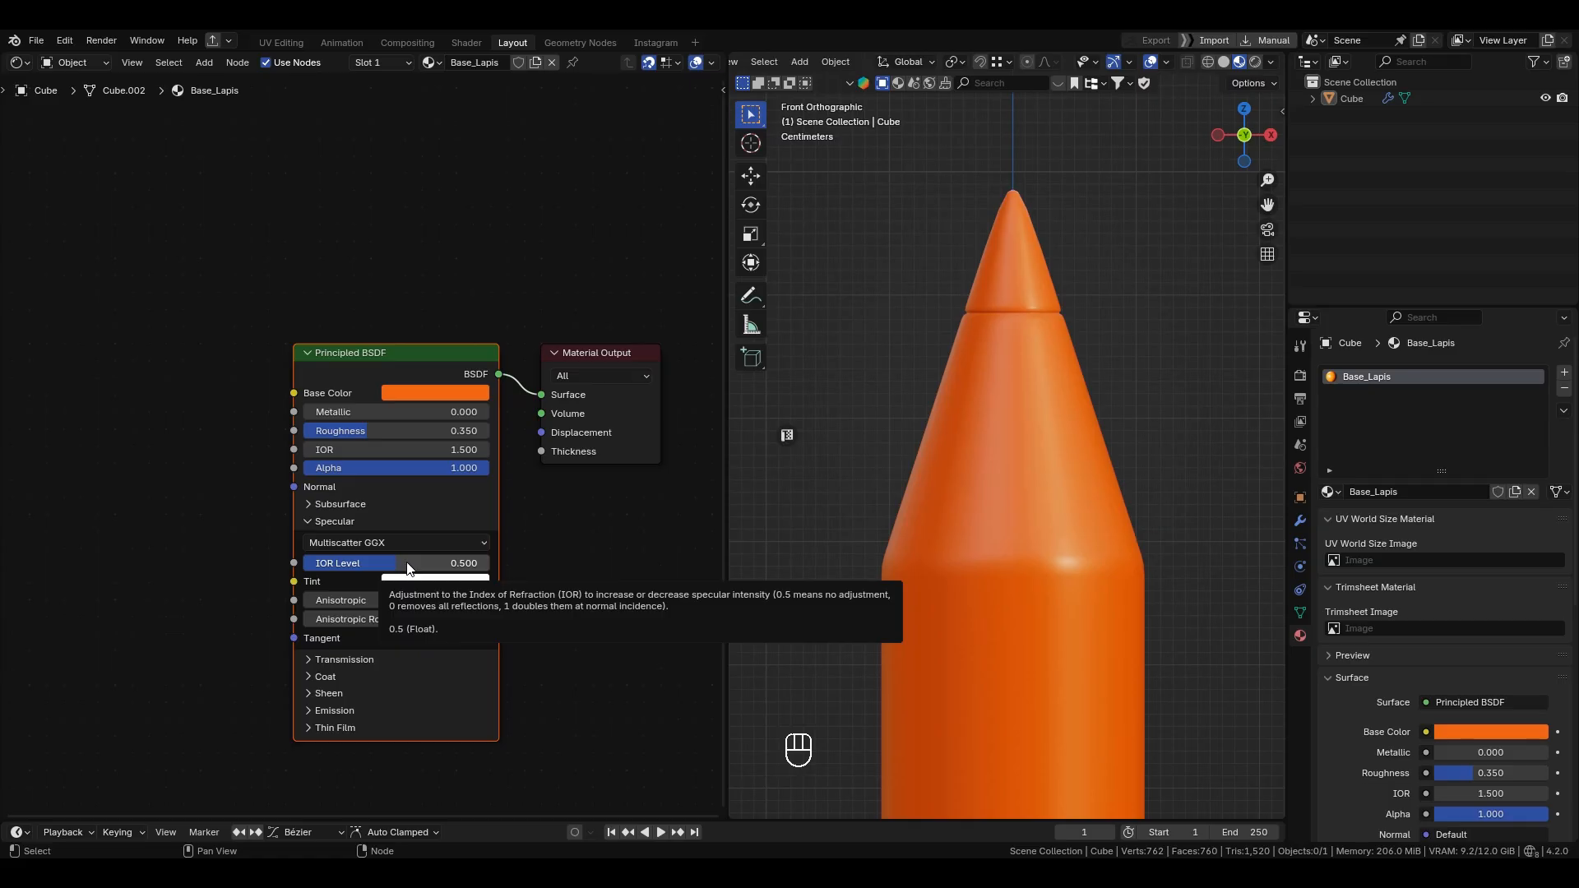
{"action": "left_click_drag", "start_coordinate": [377, 431], "coordinate": [332, 431]}
{"action": "left_click_drag", "start_coordinate": [395, 562], "coordinate": [505, 560]}
{"action": "scroll", "coordinate": [1064, 536], "scroll_direction": "up", "scroll_amount": 1}
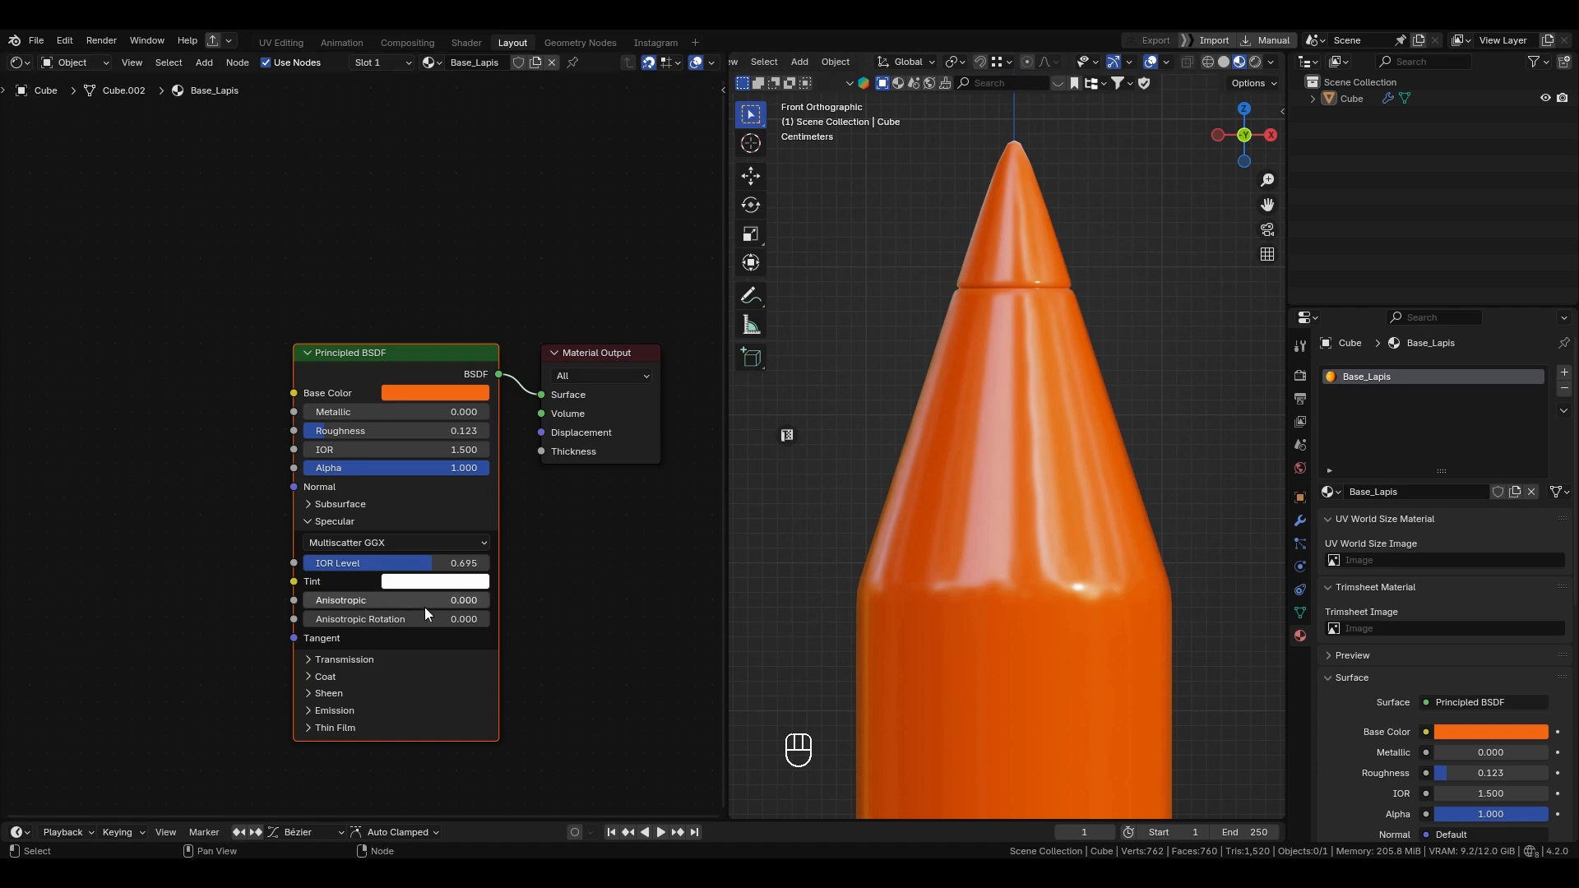
Step: Try the Specular Anisotropic setting and tilt the pencil slightly with a free Trackball rotation
{"action": "left_click_drag", "start_coordinate": [384, 607], "coordinate": [452, 619]}
{"action": "scroll", "coordinate": [896, 574], "scroll_direction": "down", "scroll_amount": 2}
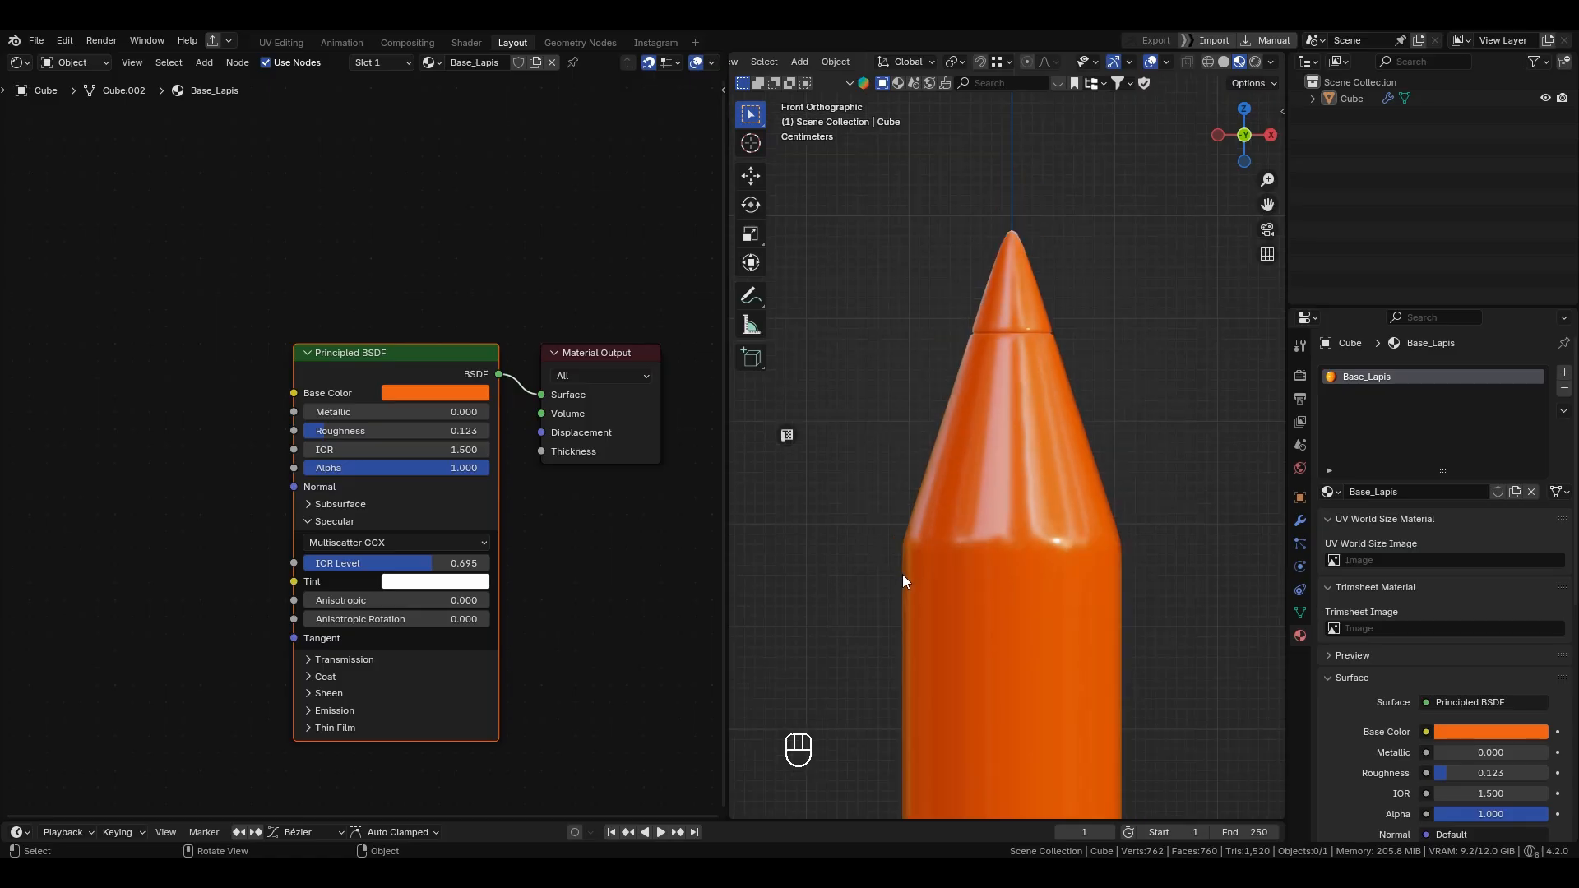
{"action": "left_click", "coordinate": [902, 574]}
{"action": "key", "text": "r"}
{"action": "key", "text": "r"}
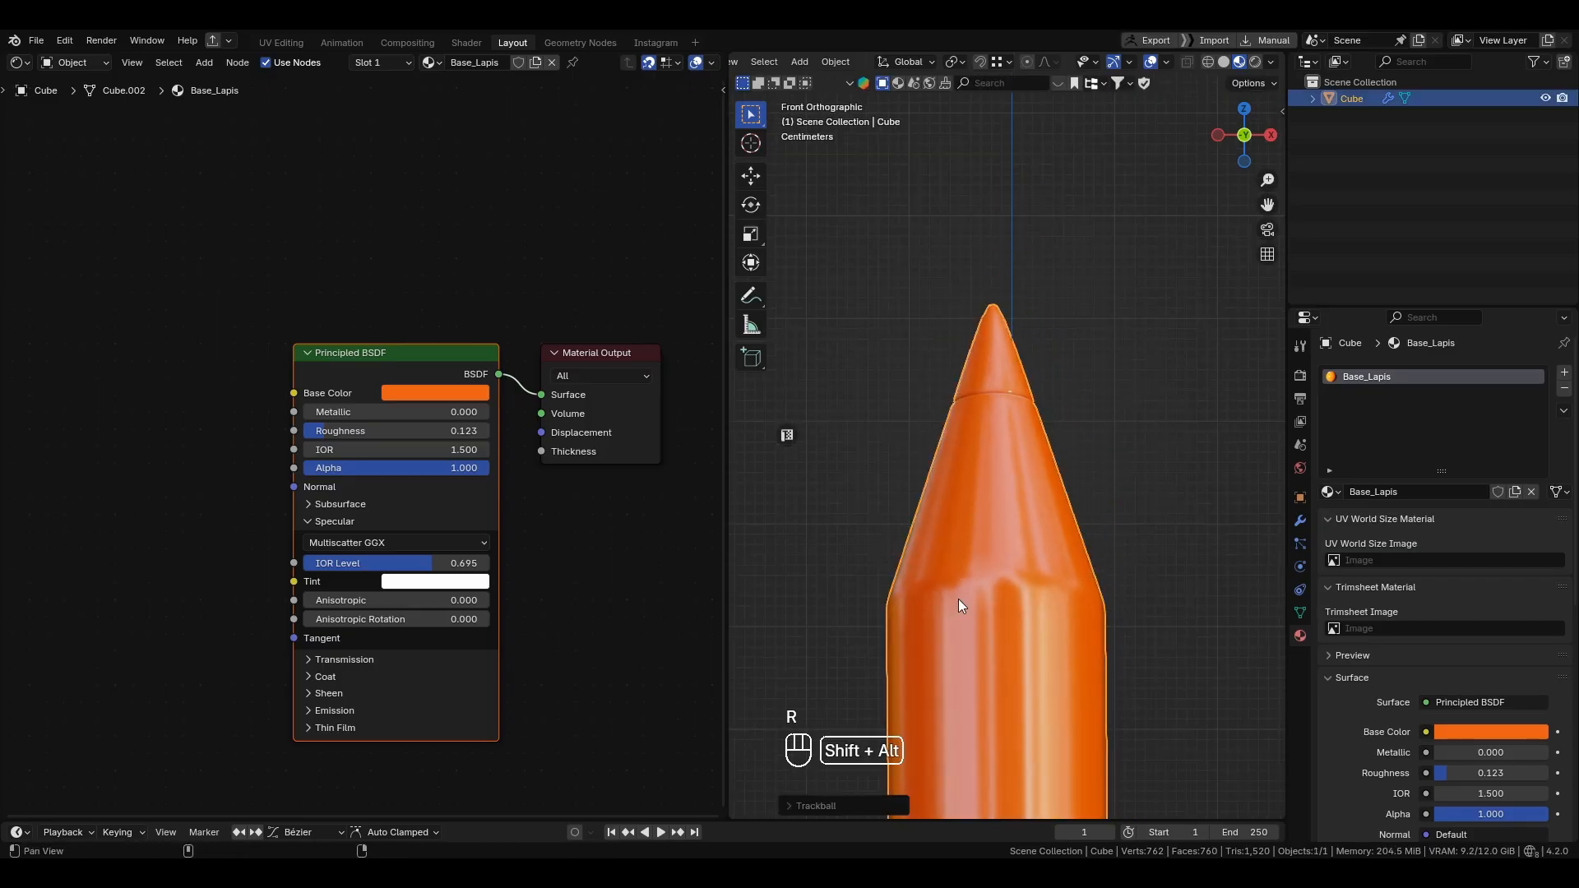
{"action": "left_click", "coordinate": [1028, 545]}
{"action": "scroll", "coordinate": [946, 576], "scroll_direction": "down", "scroll_amount": 1}
{"action": "scroll", "coordinate": [862, 601], "scroll_direction": "up", "scroll_amount": 2}
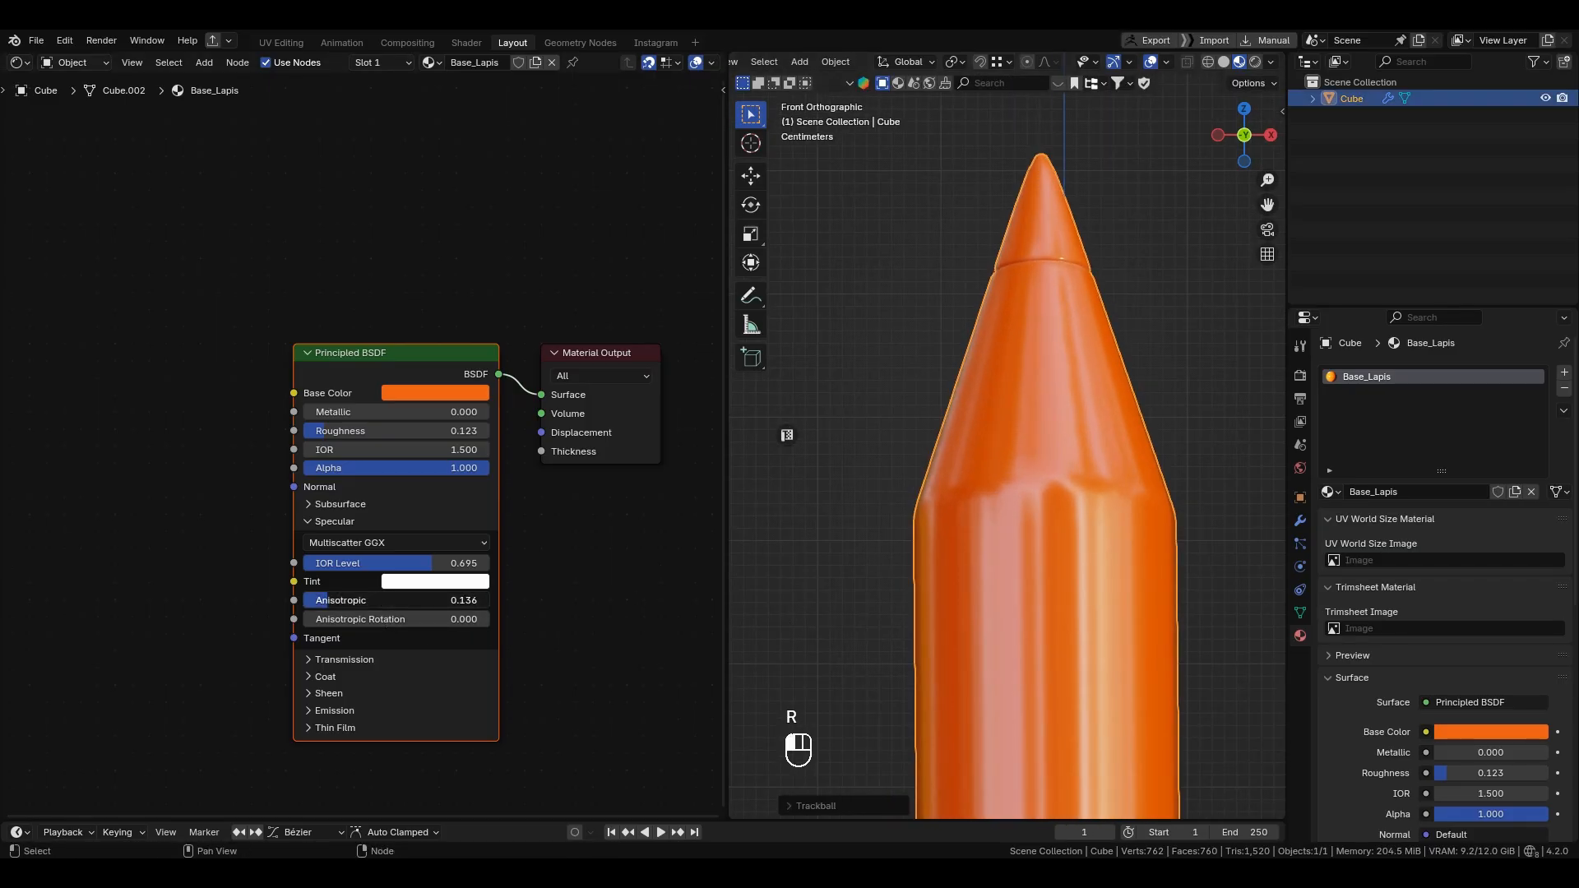
Step: Switch the 3D viewport to Rendered shading and add a point light to the scene
{"action": "left_click", "coordinate": [1256, 62]}
{"action": "key", "text": "shift+a"}
{"action": "mouse_move", "coordinate": [1090, 324]}
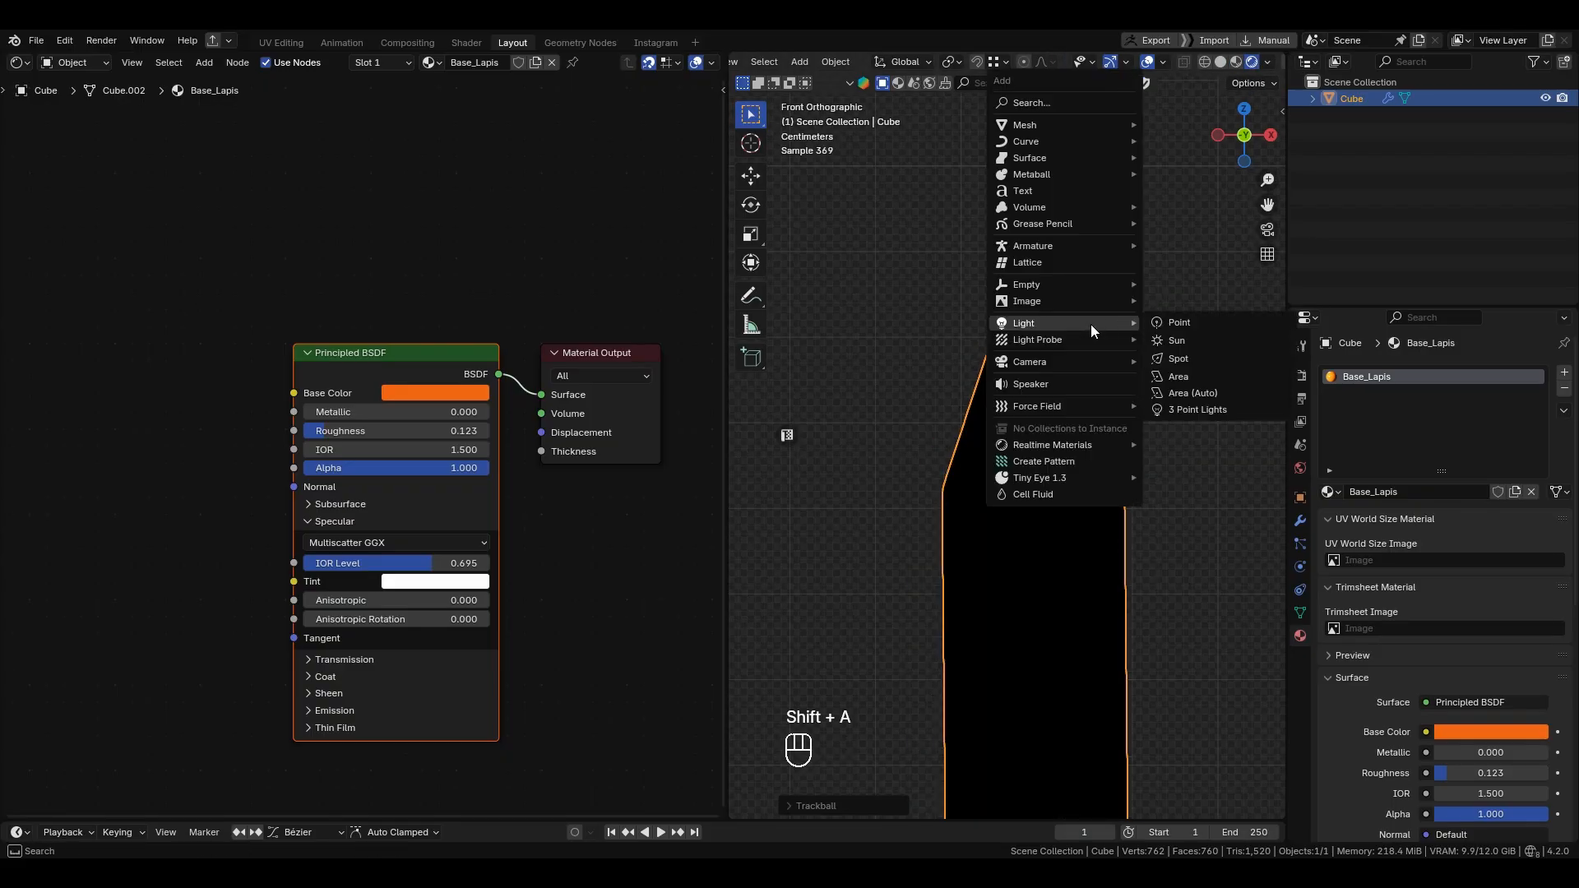
{"action": "left_click", "coordinate": [1191, 323]}
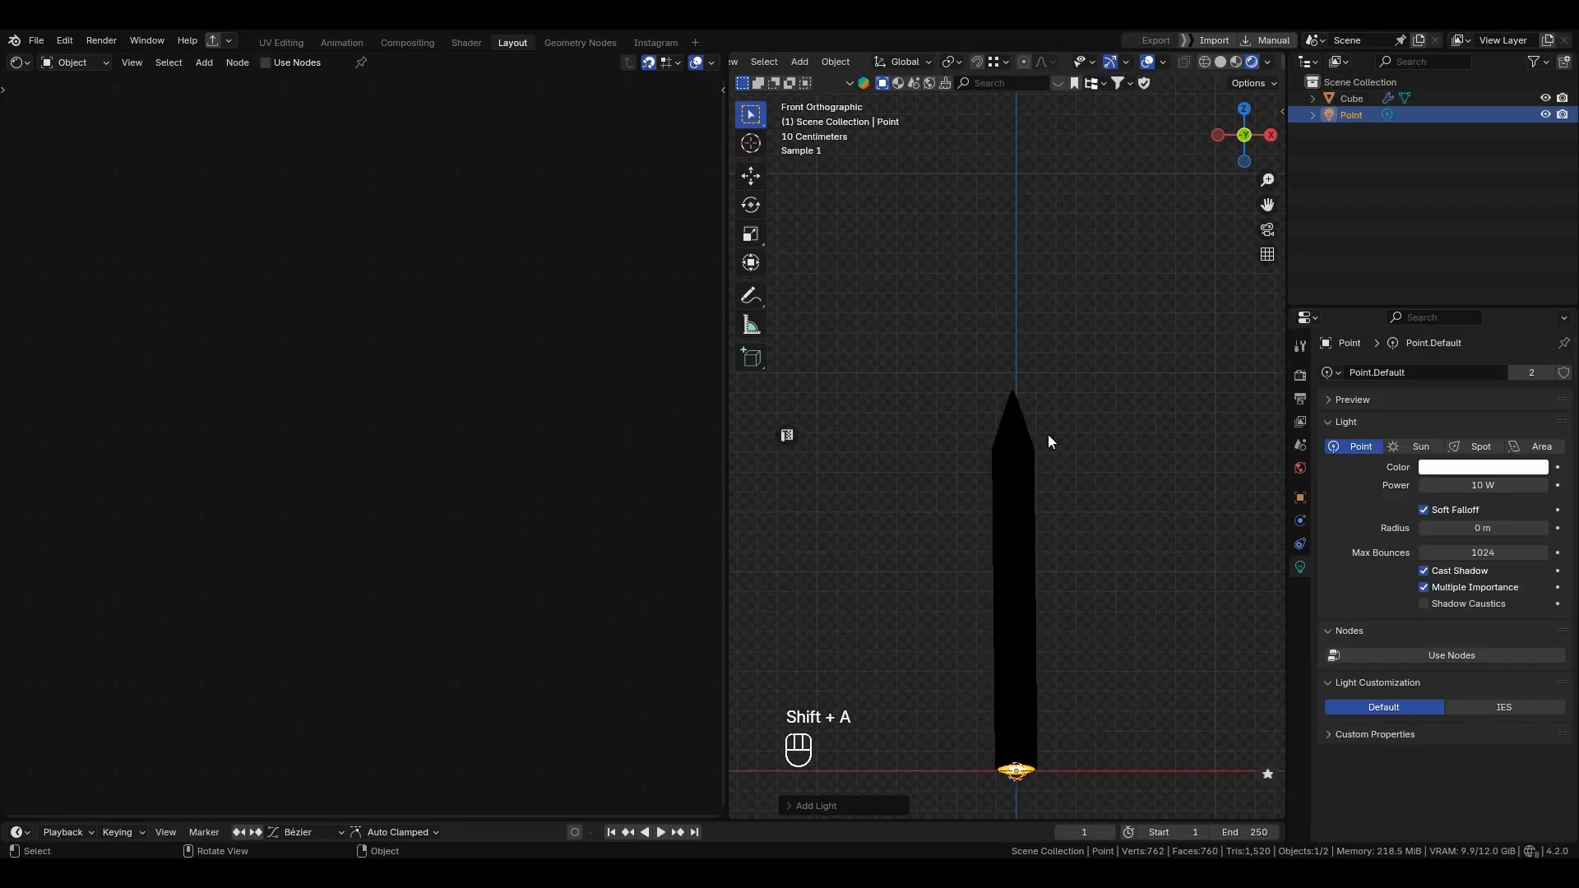
Step: Move the point light beside the pencil's tip, then set its Radius to 0.58 m and its Power to 34.7 W
{"action": "key", "text": "g"}
{"action": "left_click", "coordinate": [1085, 124]}
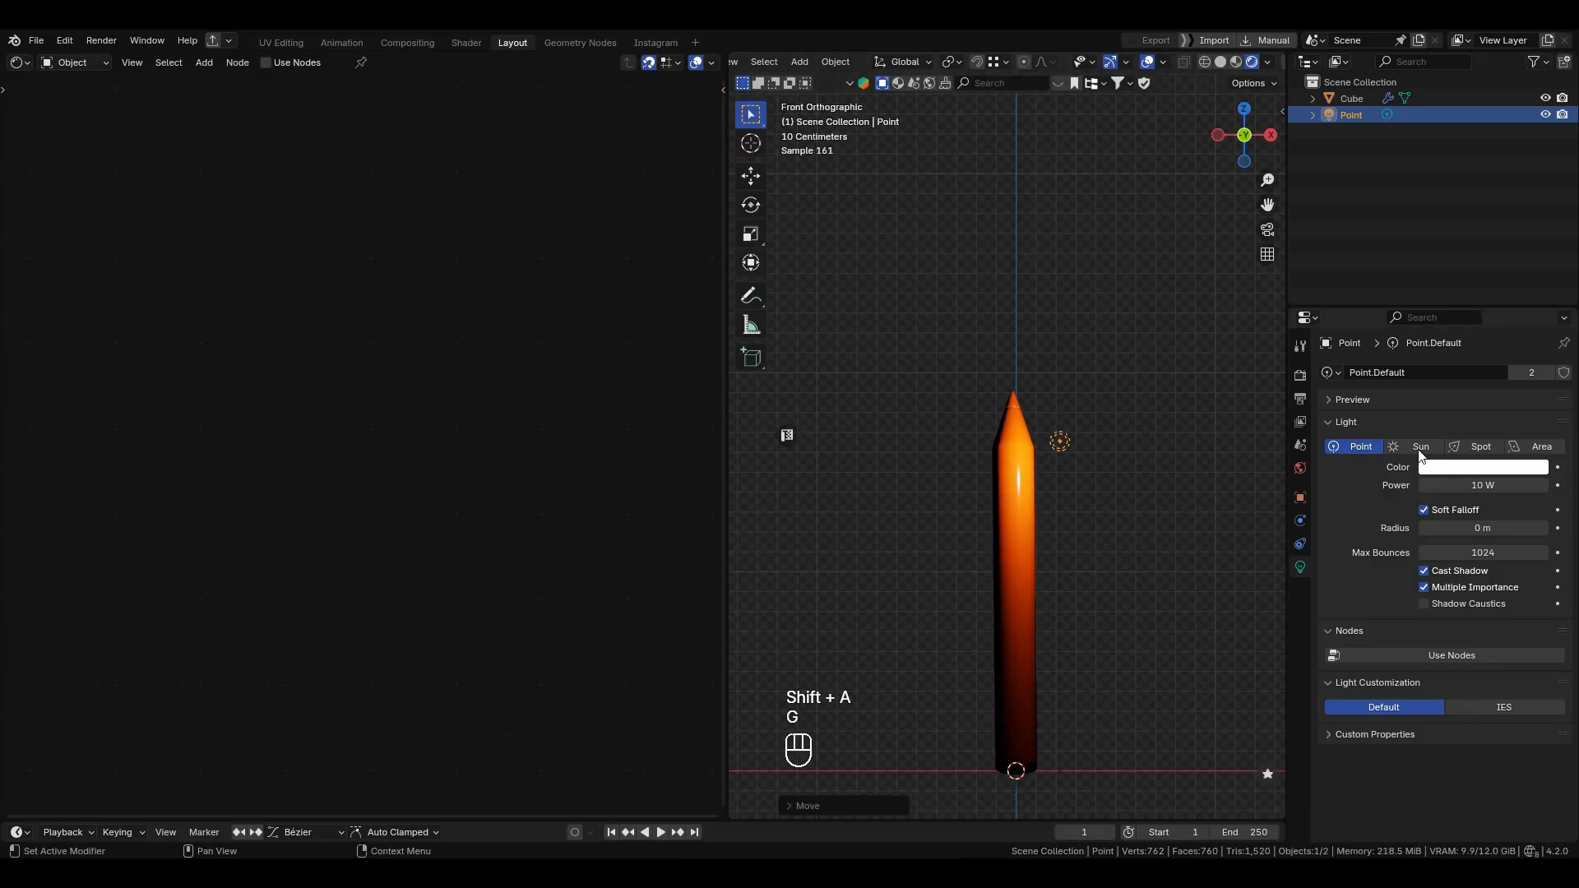
{"action": "left_click_drag", "start_coordinate": [1472, 528], "coordinate": [1538, 528]}
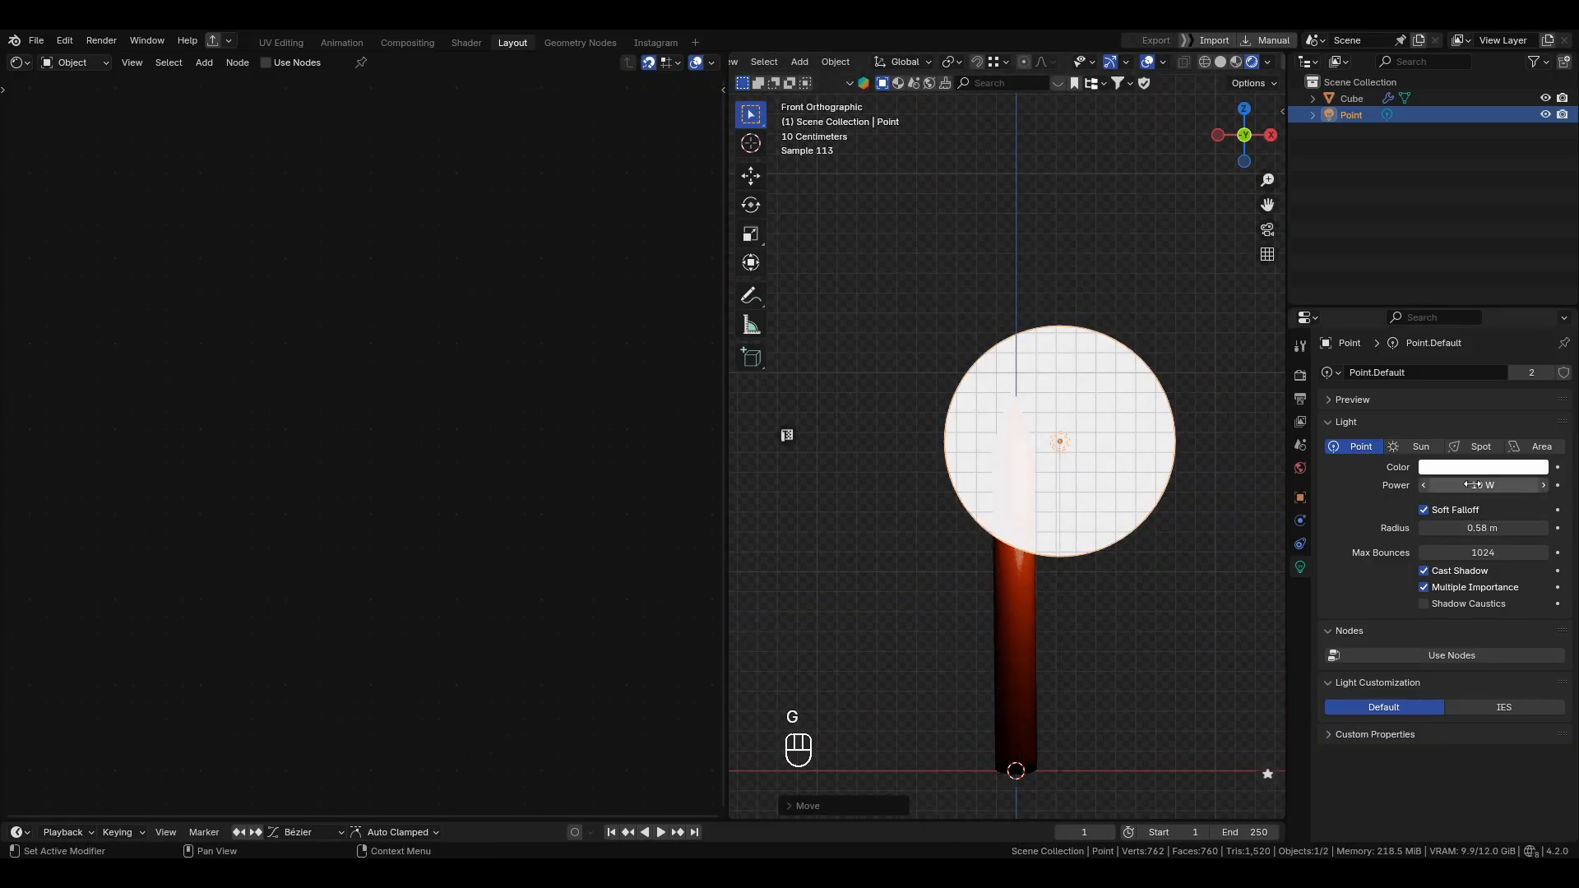
{"action": "mouse_move", "coordinate": [1472, 485]}
{"action": "left_mouse_down"}
{"action": "mouse_move", "coordinate": [1513, 485]}
{"action": "mouse_move", "coordinate": [1480, 485]}
{"action": "left_mouse_up"}
Step: Select the pencil and try its Specular Anisotropic setting at 1.000 while viewing the highlight up close
{"action": "left_click", "coordinate": [1009, 576]}
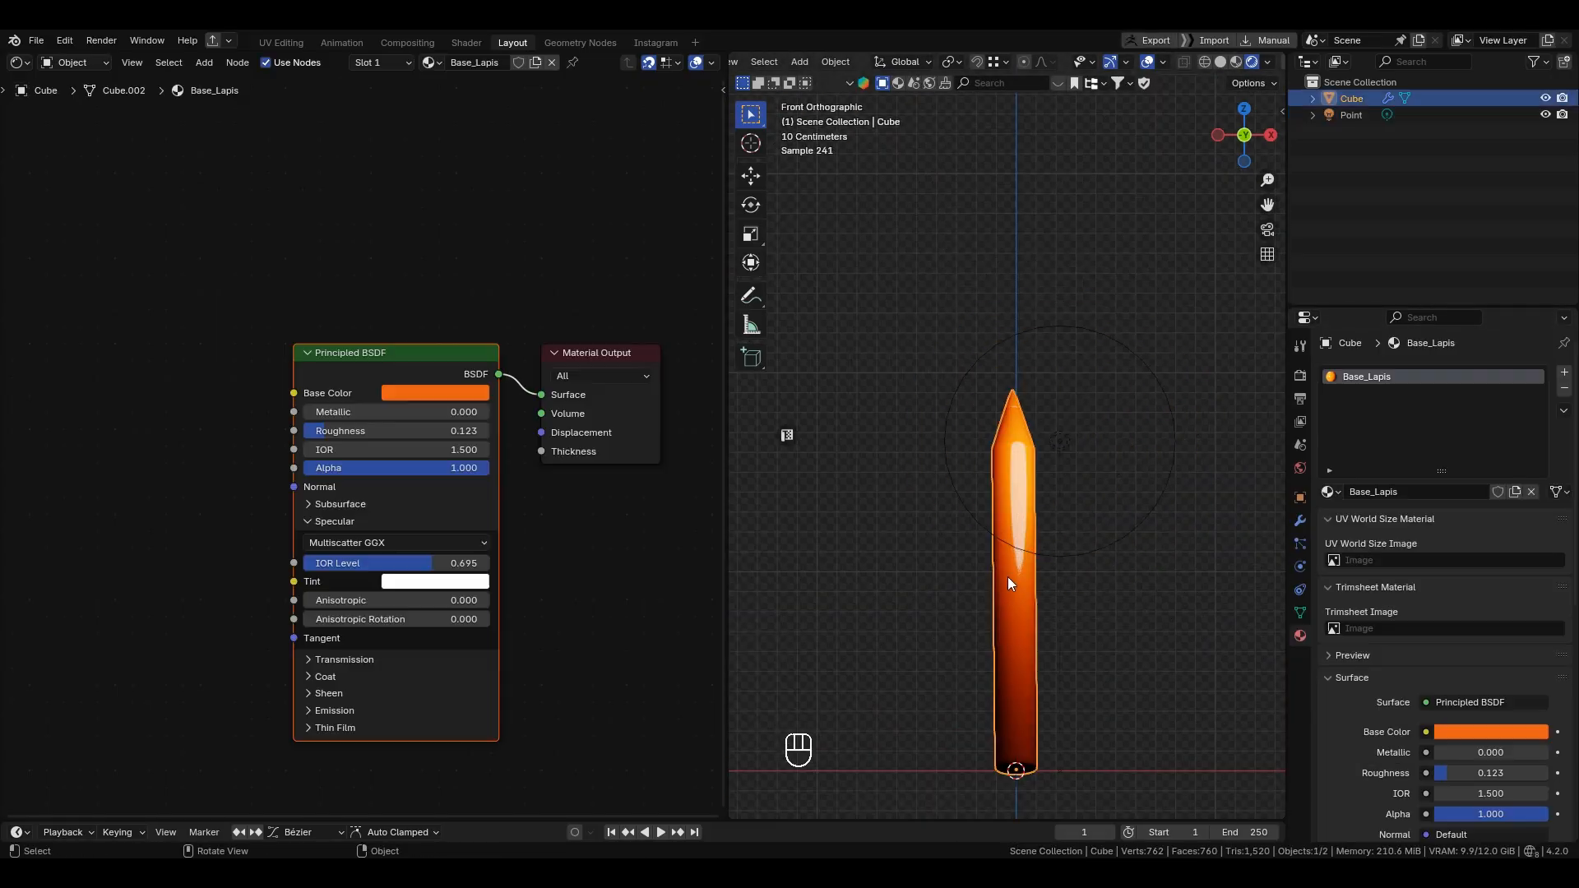
{"action": "scroll", "coordinate": [1013, 560], "scroll_direction": "up", "scroll_amount": 6}
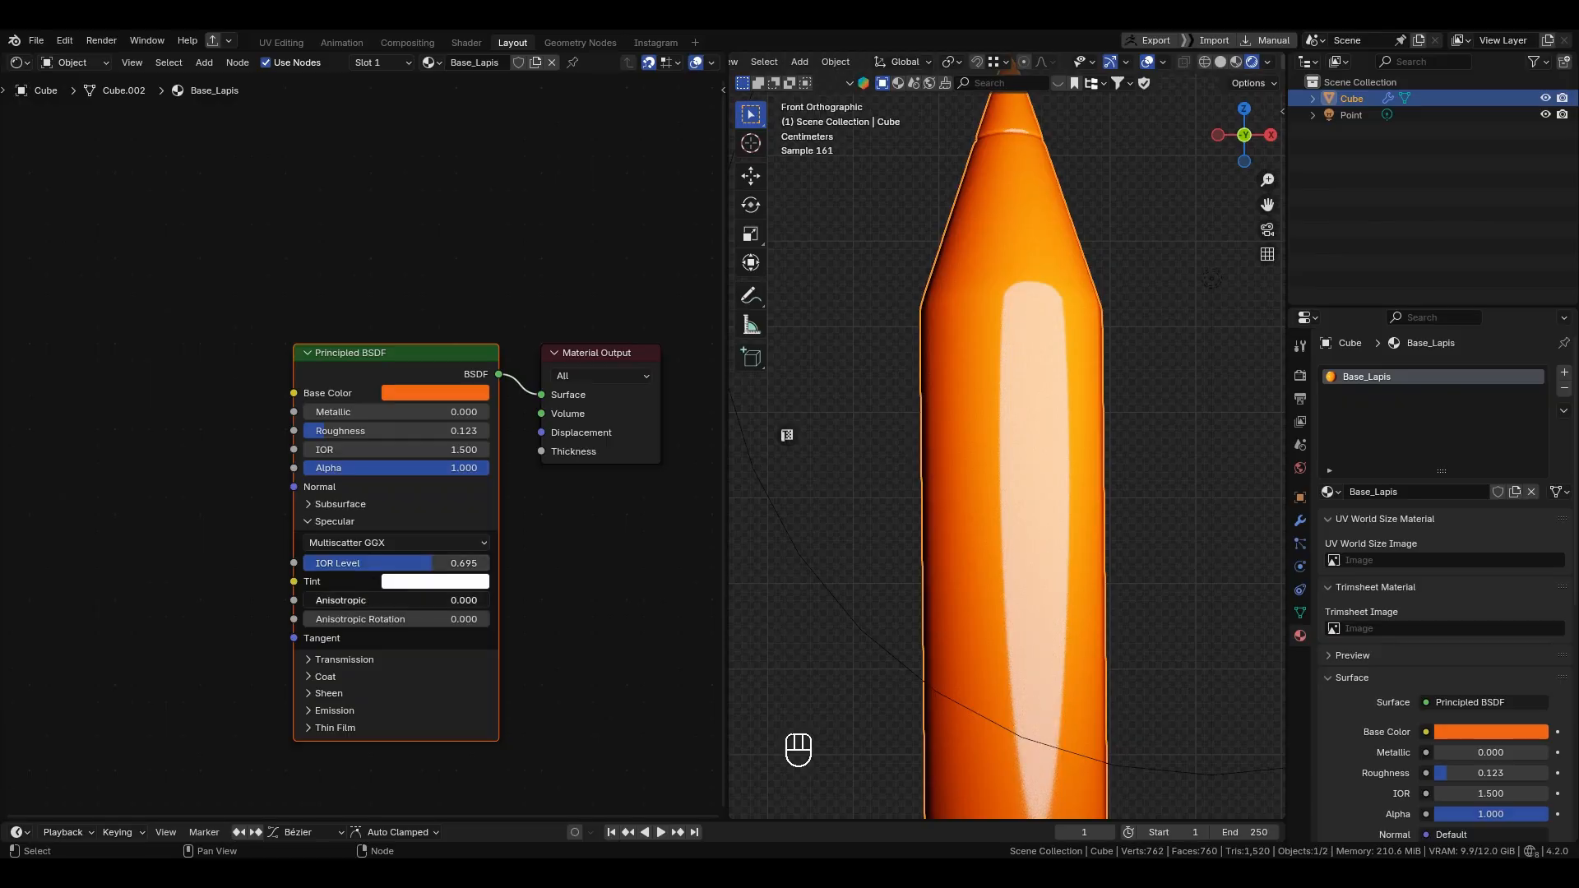
{"action": "mouse_move", "coordinate": [313, 600]}
{"action": "left_mouse_down"}
{"action": "mouse_move", "coordinate": [489, 599]}
{"action": "mouse_move", "coordinate": [303, 599]}
{"action": "left_mouse_up"}
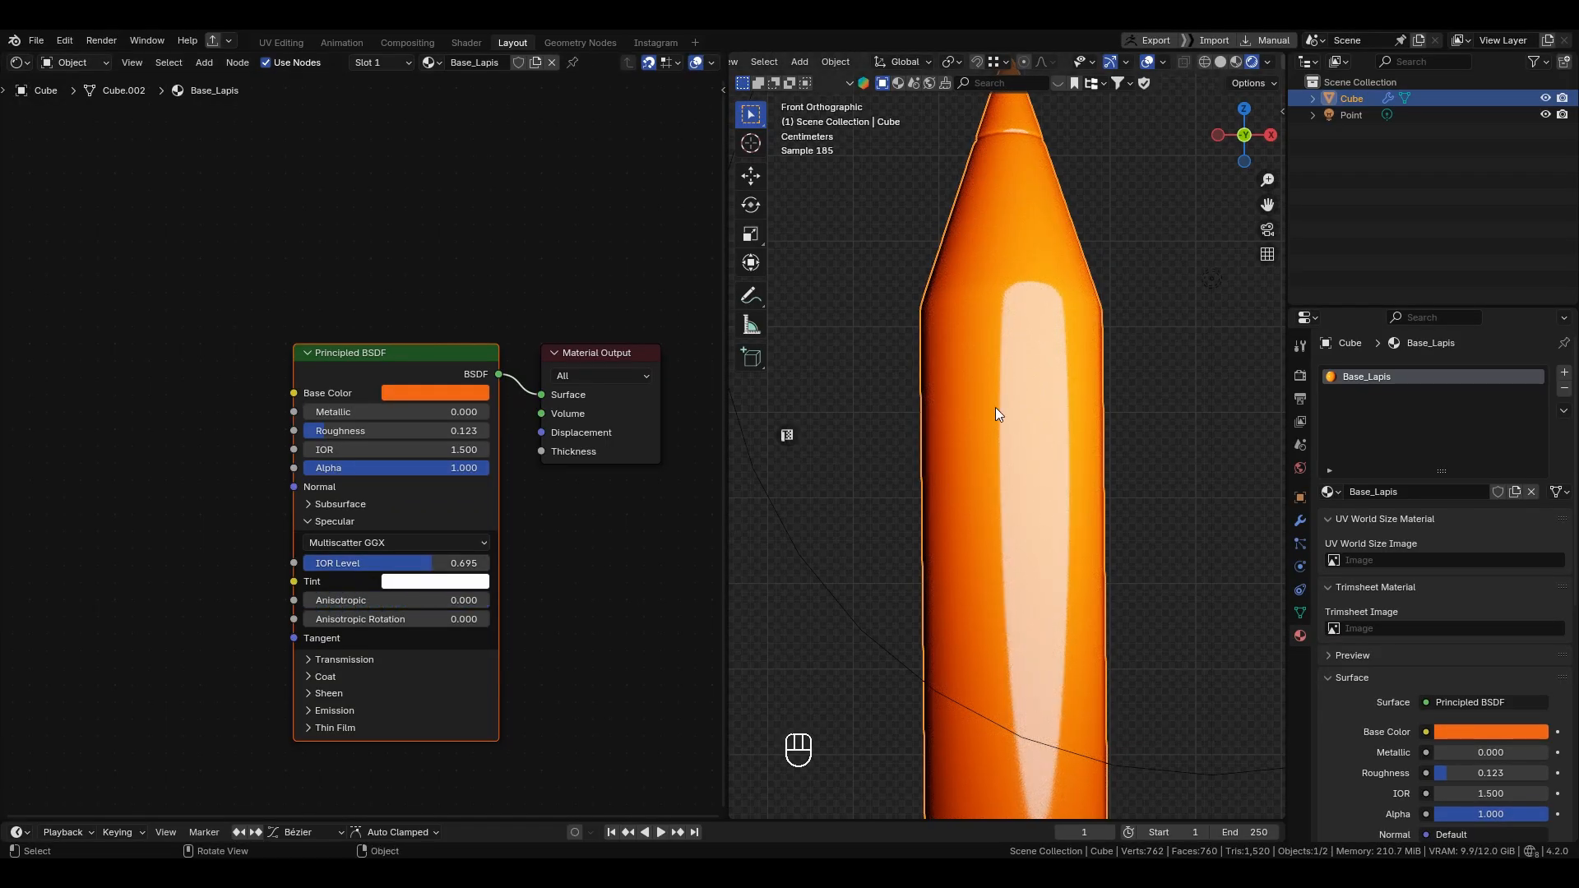
{"action": "scroll", "coordinate": [1019, 419], "scroll_direction": "up", "scroll_amount": 6}
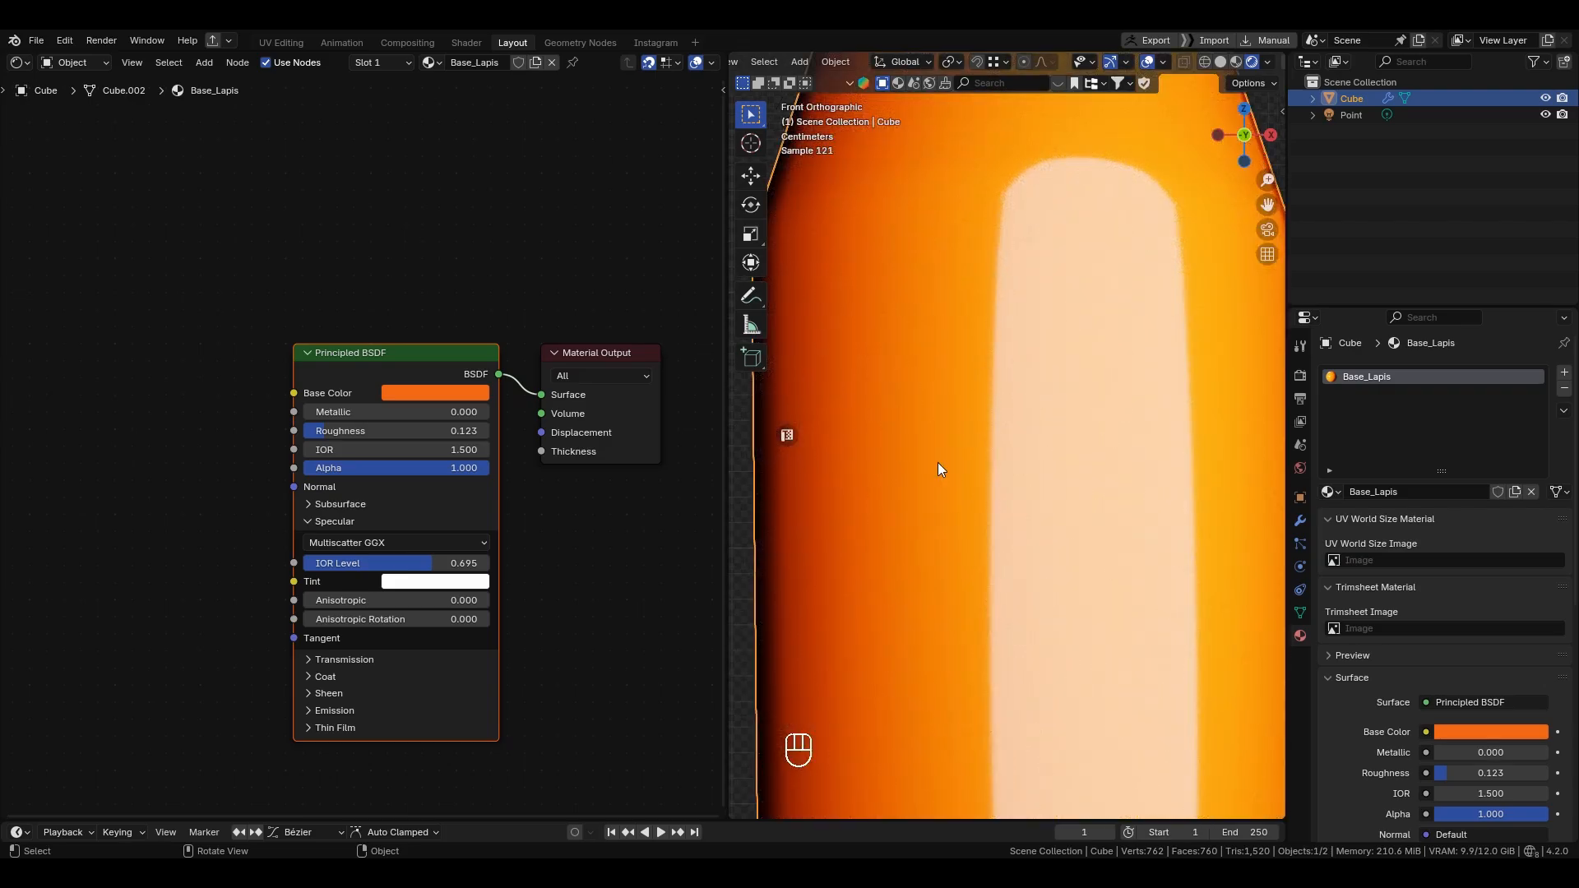
{"action": "left_click_drag", "start_coordinate": [327, 599], "coordinate": [490, 600]}
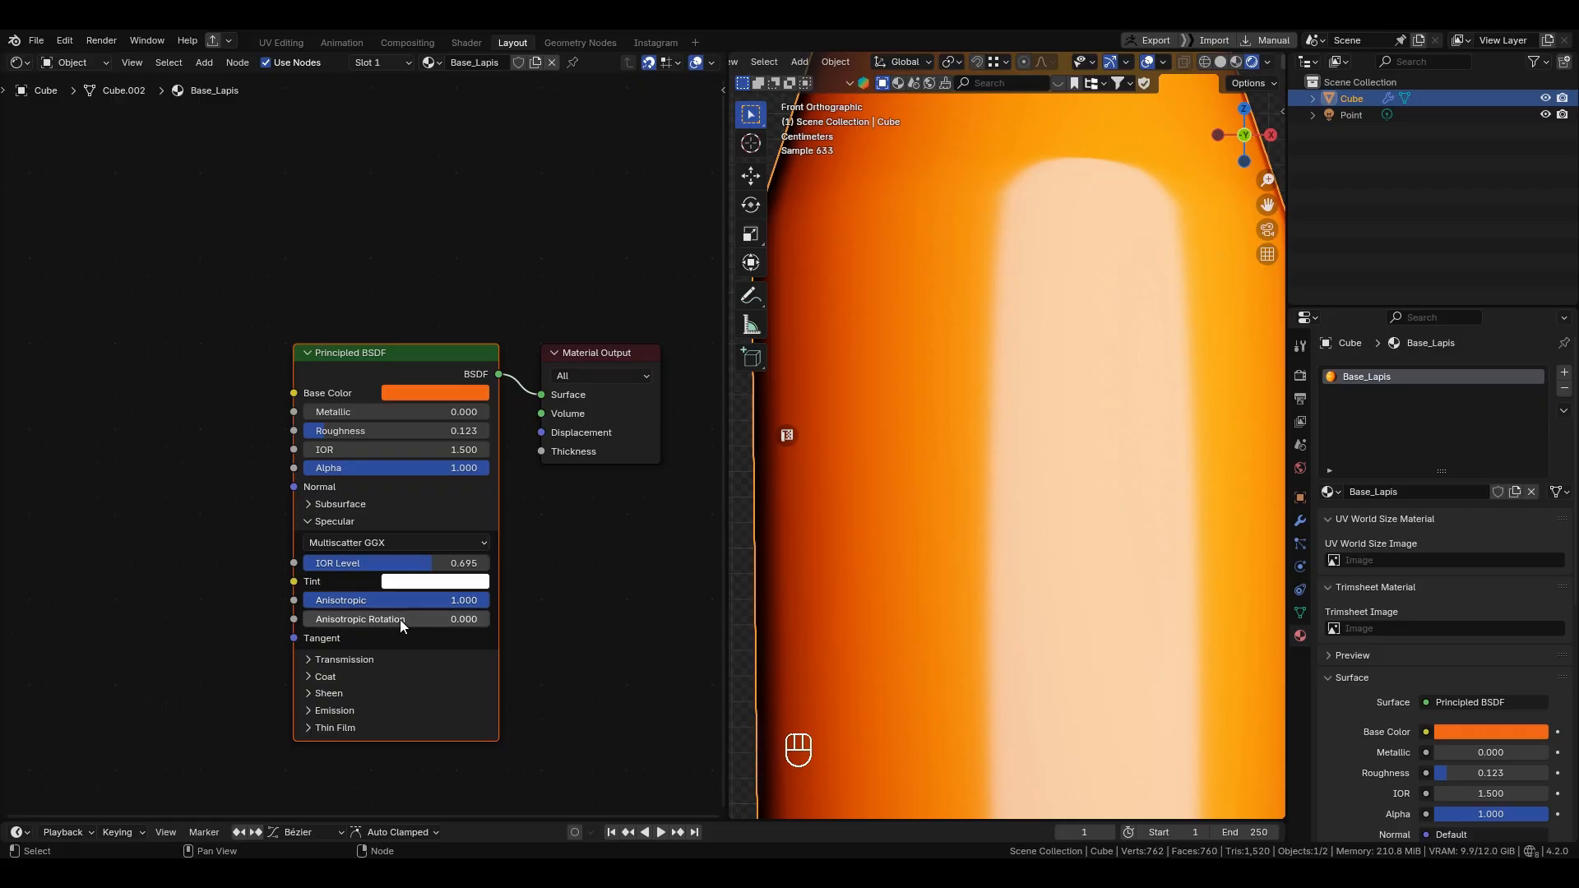
Step: Set Anisotropic Rotation to 0.655 and return Anisotropic to 0.000
{"action": "mouse_move", "coordinate": [400, 619]}
{"action": "left_mouse_down"}
{"action": "mouse_move", "coordinate": [379, 619]}
{"action": "mouse_move", "coordinate": [427, 625]}
{"action": "left_mouse_up"}
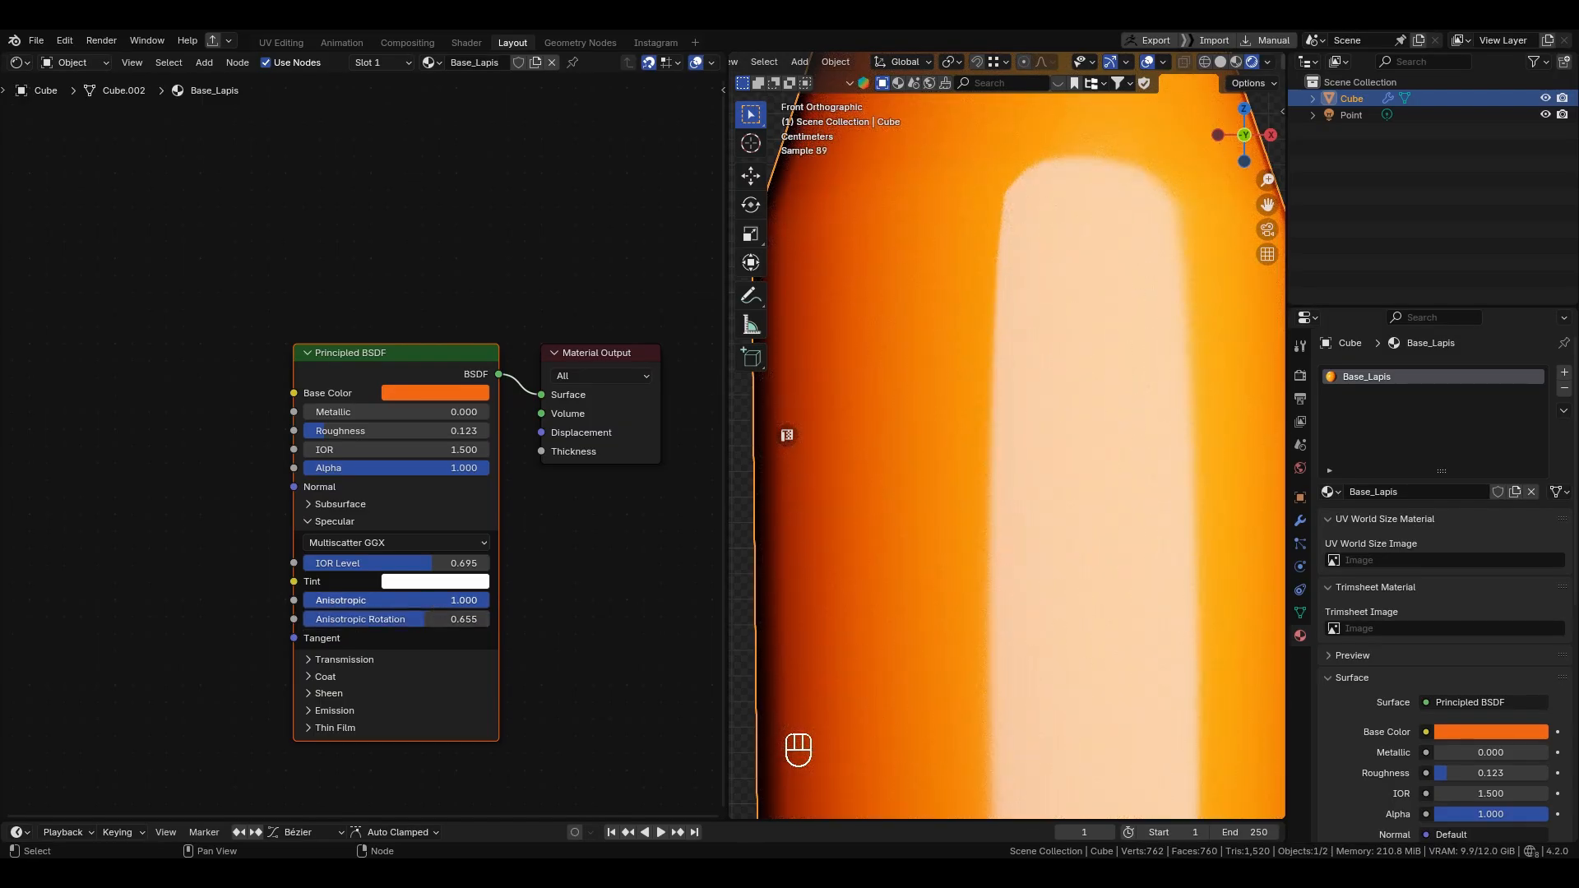
{"action": "left_click_drag", "start_coordinate": [431, 600], "coordinate": [303, 599]}
{"action": "scroll", "coordinate": [888, 376], "scroll_direction": "down", "scroll_amount": 3}
{"action": "scroll", "coordinate": [887, 376], "scroll_direction": "down", "scroll_amount": 5}
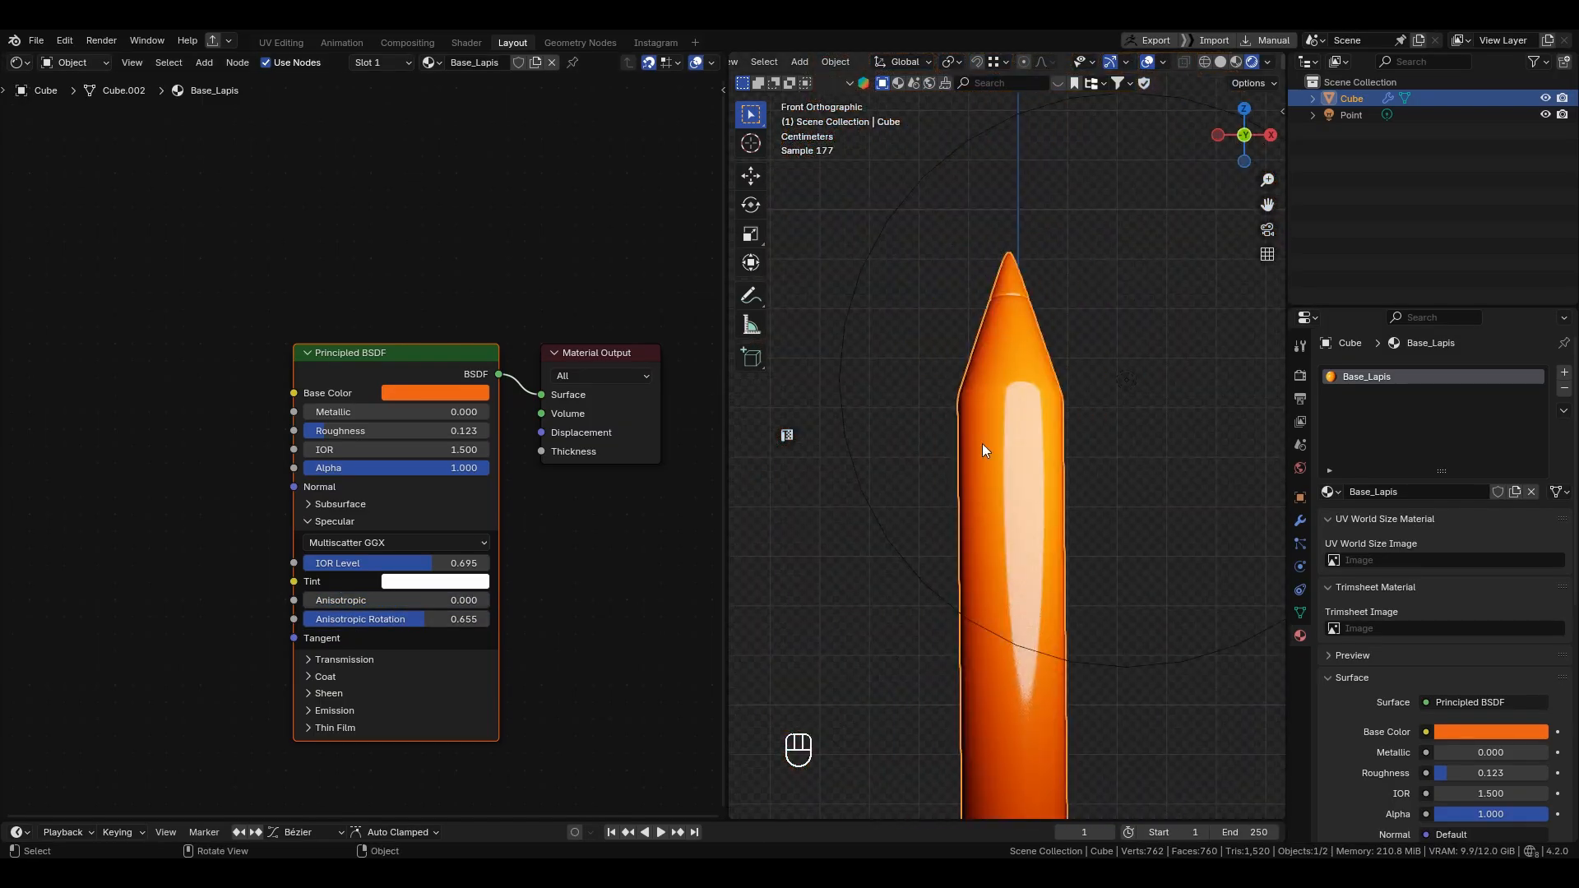
Step: Delete the point light and return the 3D viewport to Material Preview shading
{"action": "left_click", "coordinate": [1104, 518]}
{"action": "key", "text": "x"}
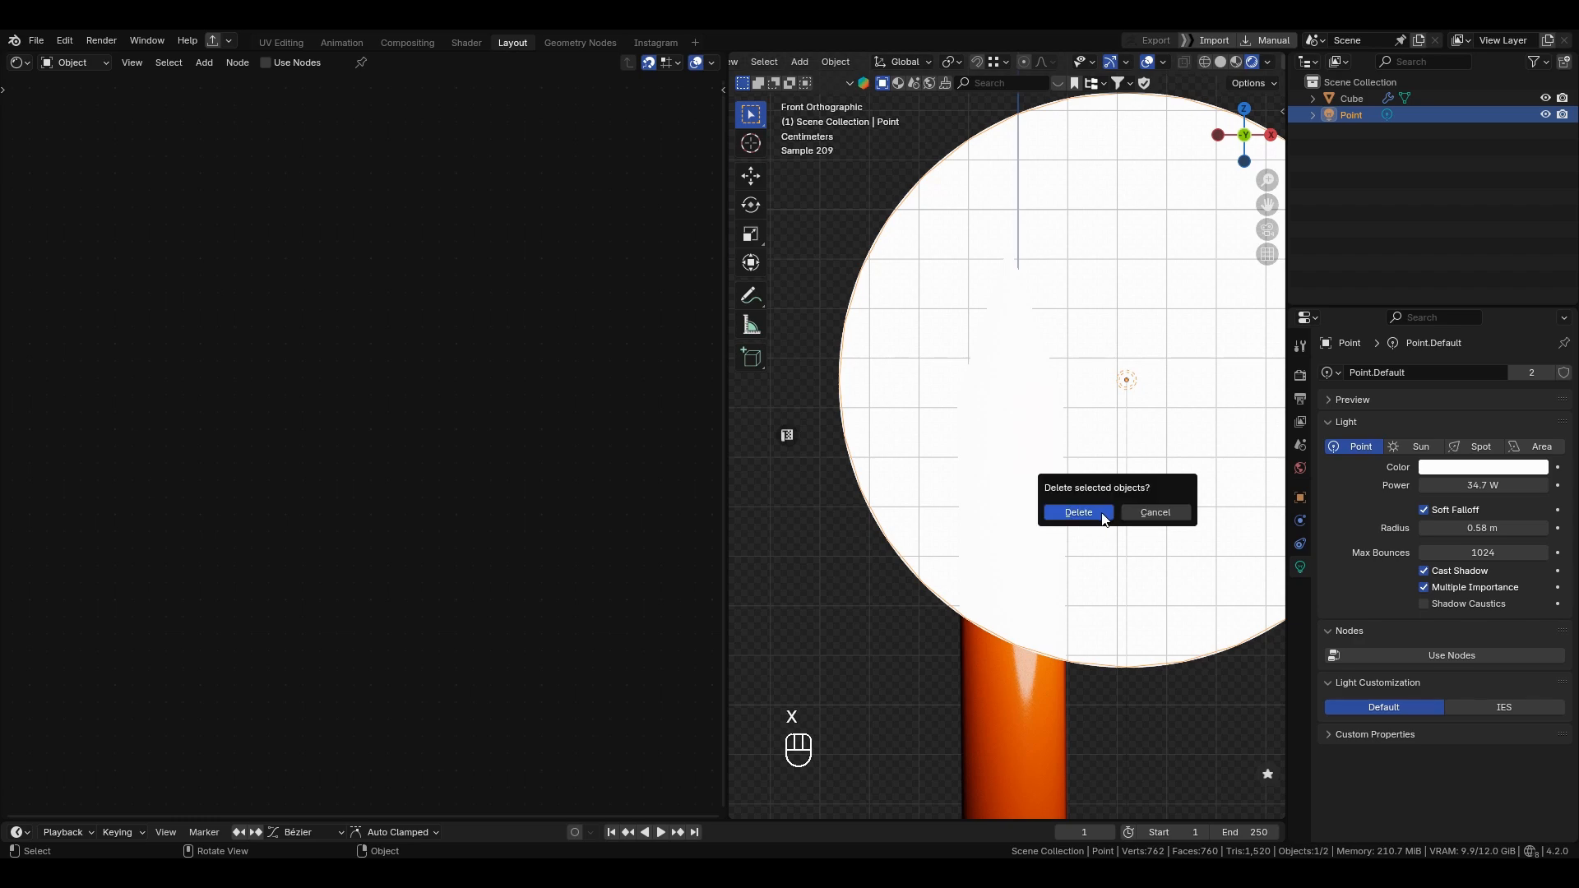
{"action": "left_click", "coordinate": [1102, 517]}
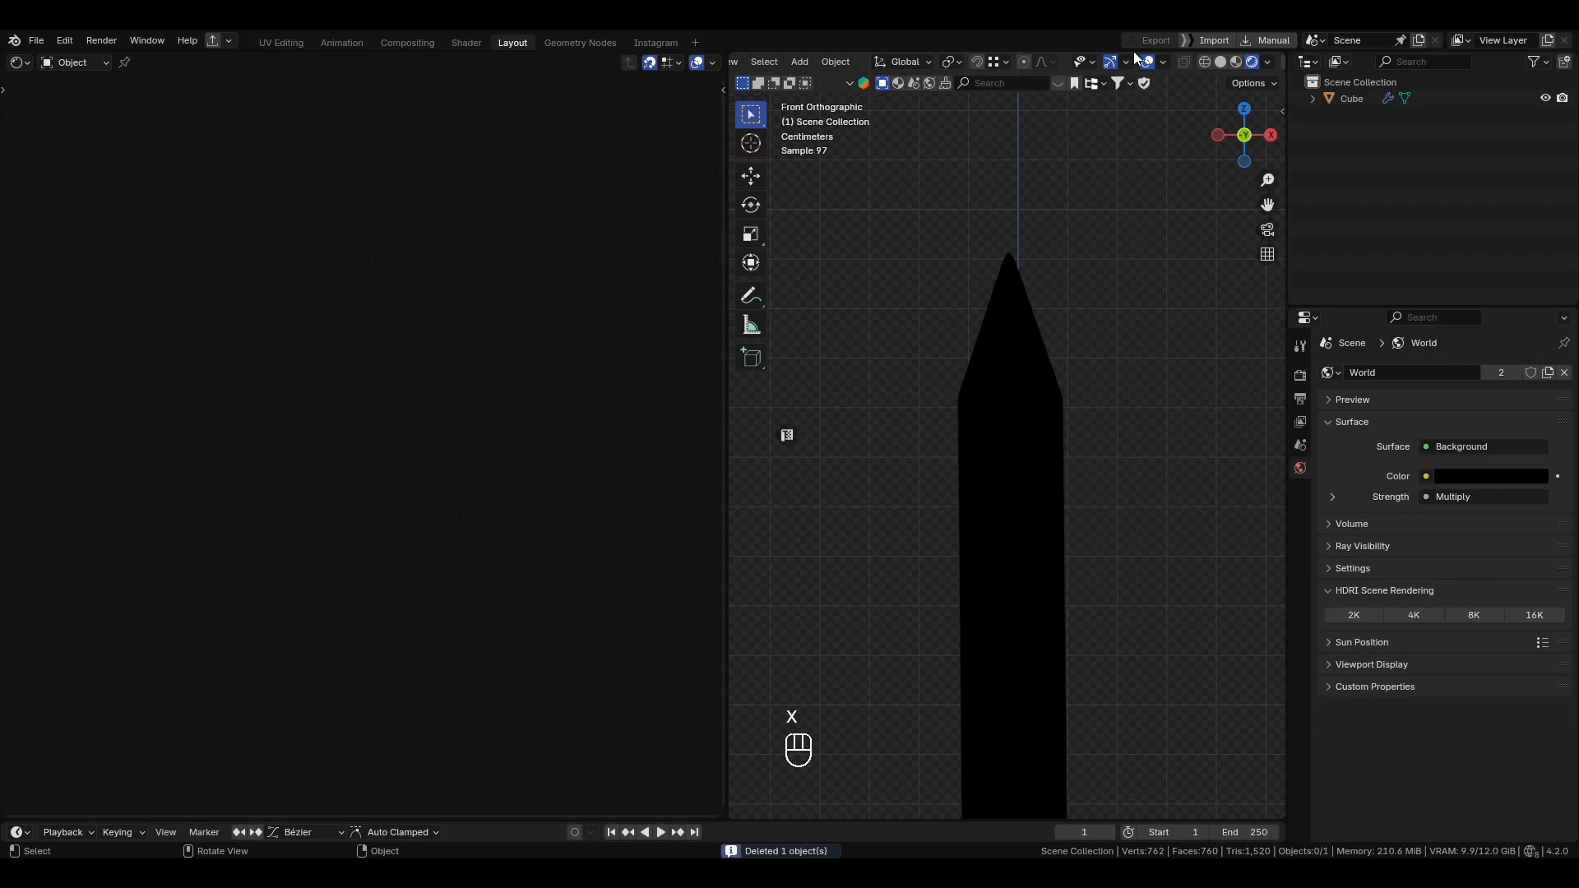
{"action": "left_click", "coordinate": [1235, 63]}
Step: Select the pencil and clear its rotation so that it stands upright
{"action": "left_click", "coordinate": [1001, 392]}
{"action": "scroll", "coordinate": [1000, 392], "scroll_direction": "down", "scroll_amount": 3}
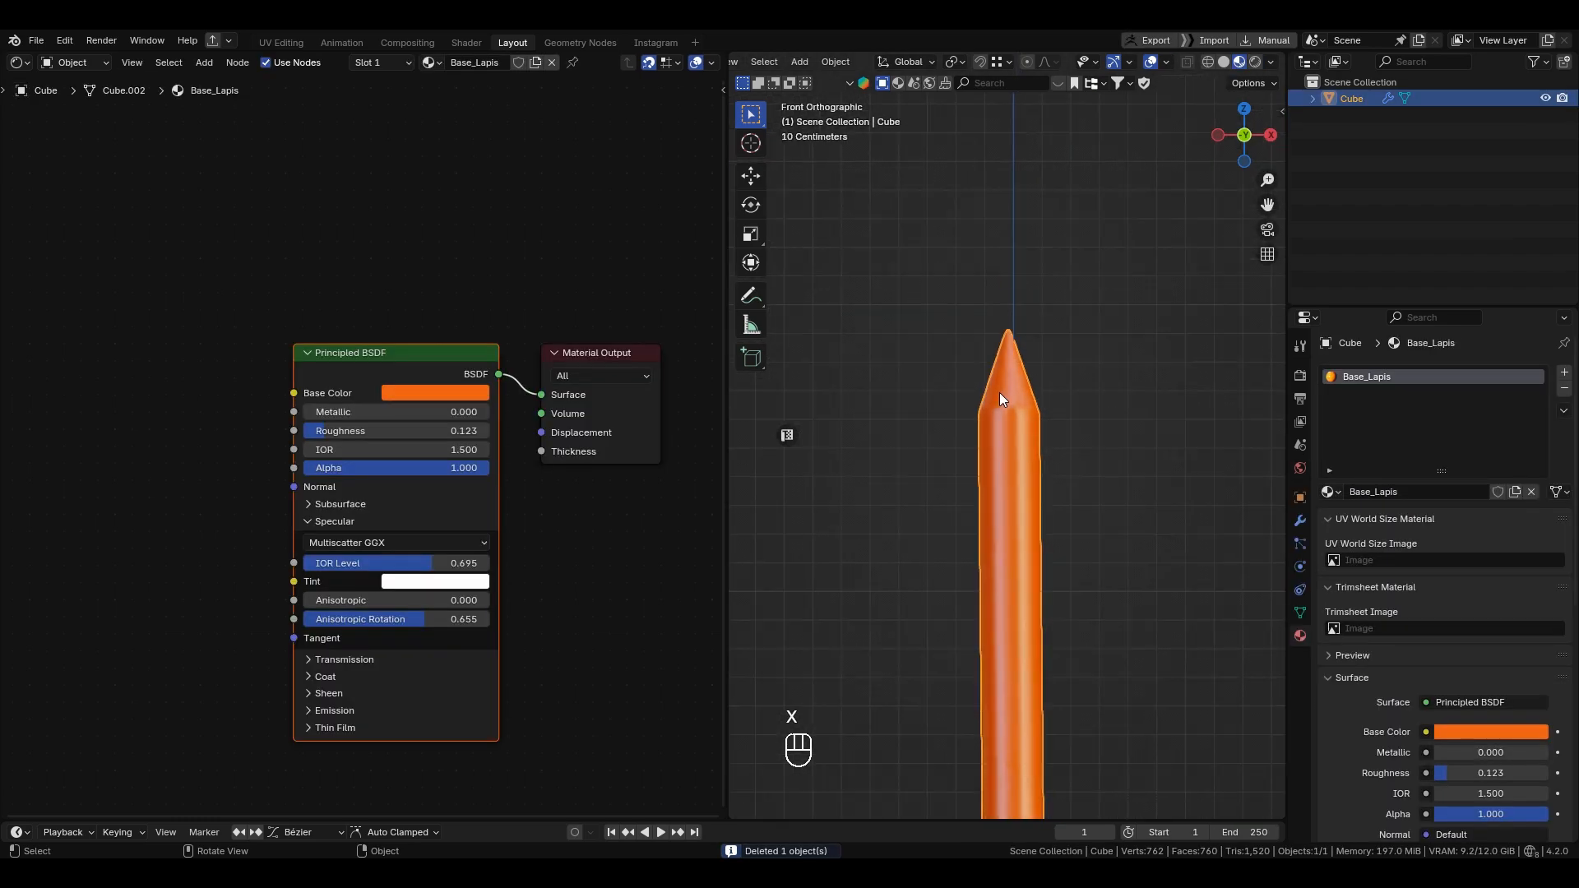
{"action": "key", "text": "alt+r"}
{"action": "middle_click_drag", "start_coordinate": [1005, 521], "coordinate": [982, 418], "text": "shift"}
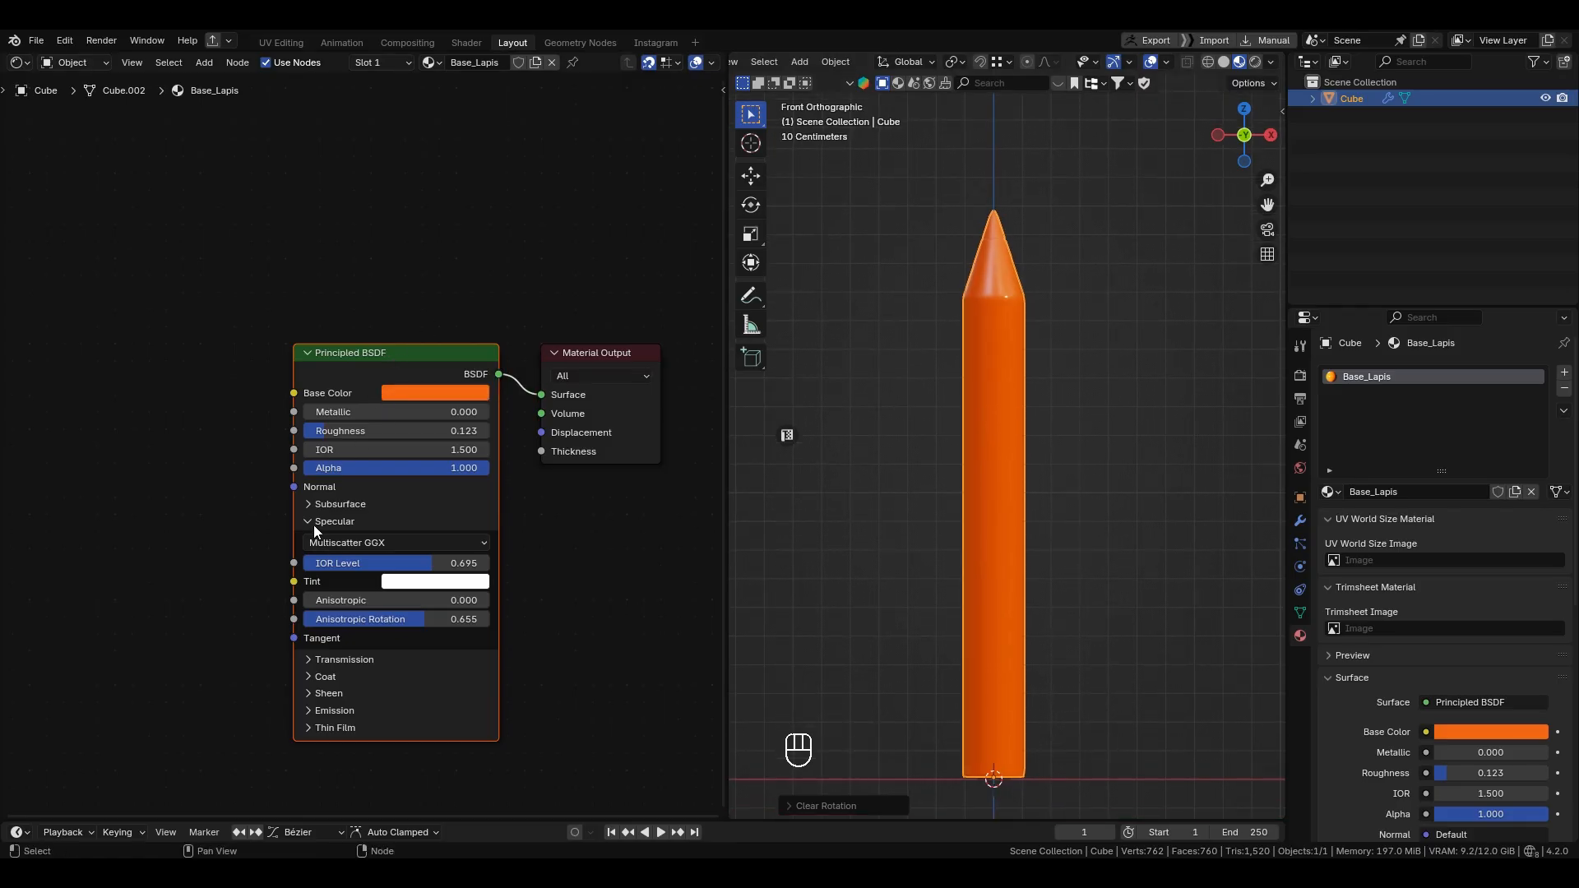
Step: Set the Specular IOR Level to 0.5 and the Anisotropic Rotation to 0.5
{"action": "left_click", "coordinate": [392, 561]}
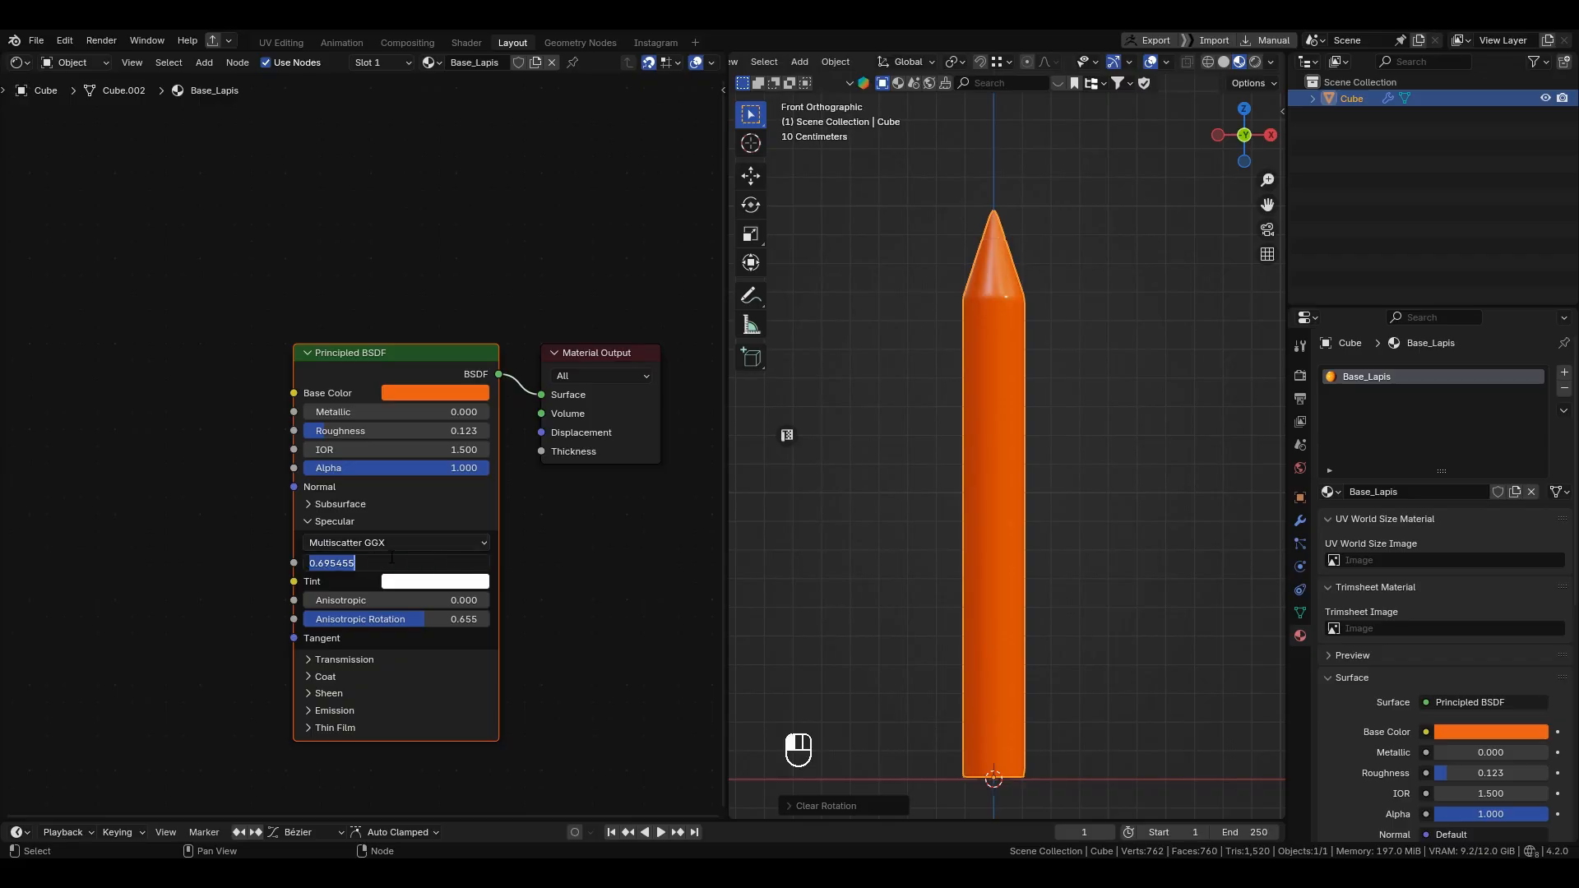
{"action": "type", "text": "0.5"}
{"action": "key", "text": "Return"}
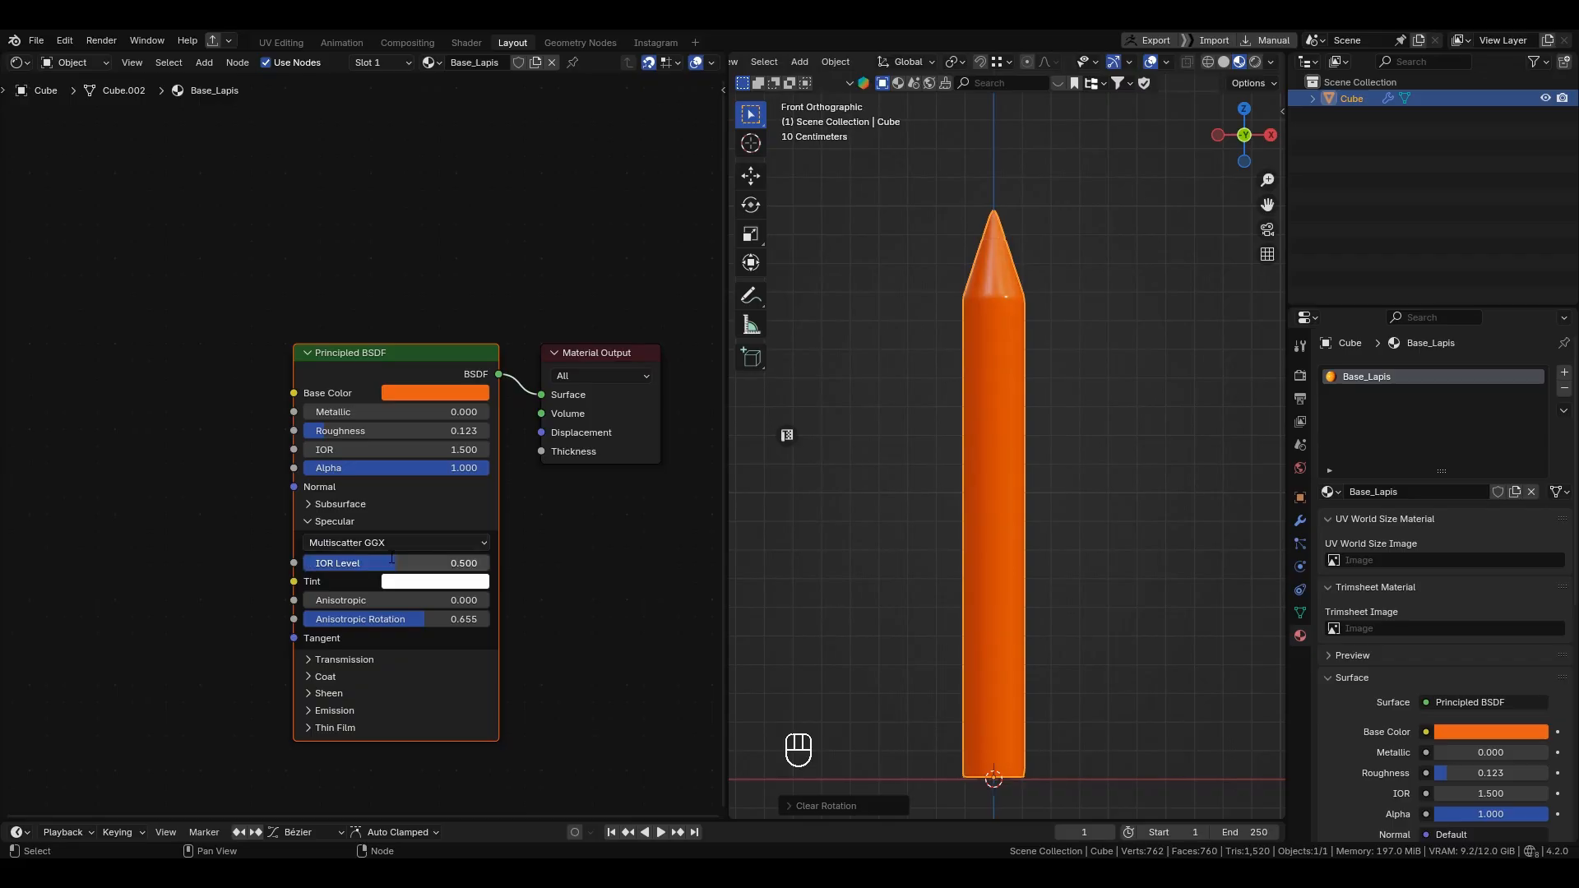
{"action": "left_click", "coordinate": [442, 618]}
{"action": "type", "text": "0.5"}
{"action": "key", "text": "Return"}
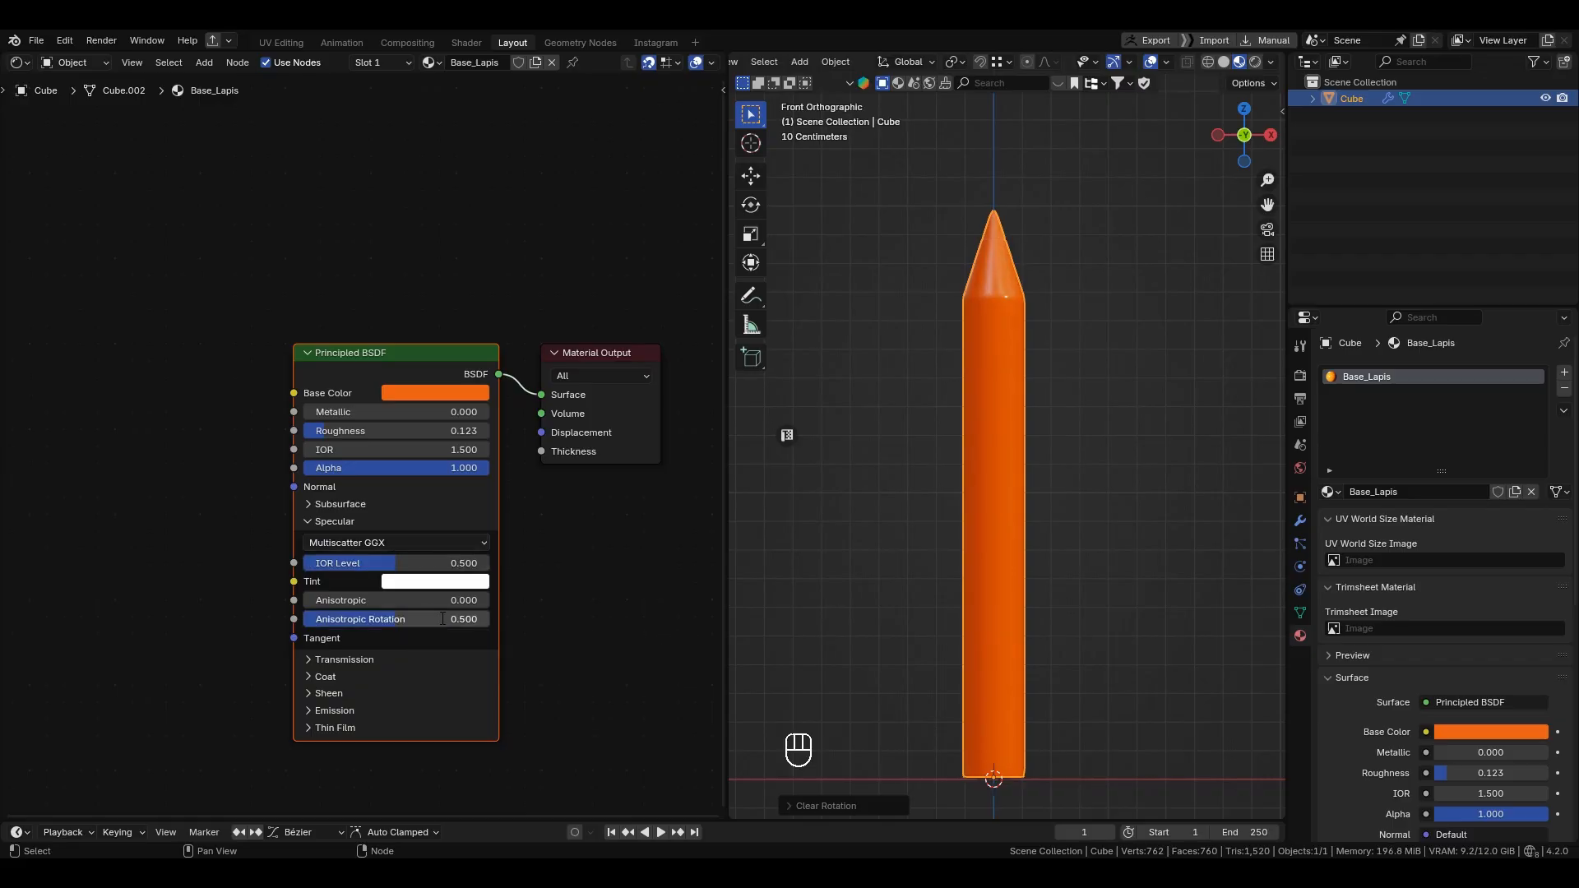
Step: Reset all of the Principled BSDF node's settings to their default values
{"action": "left_click", "coordinate": [469, 243]}
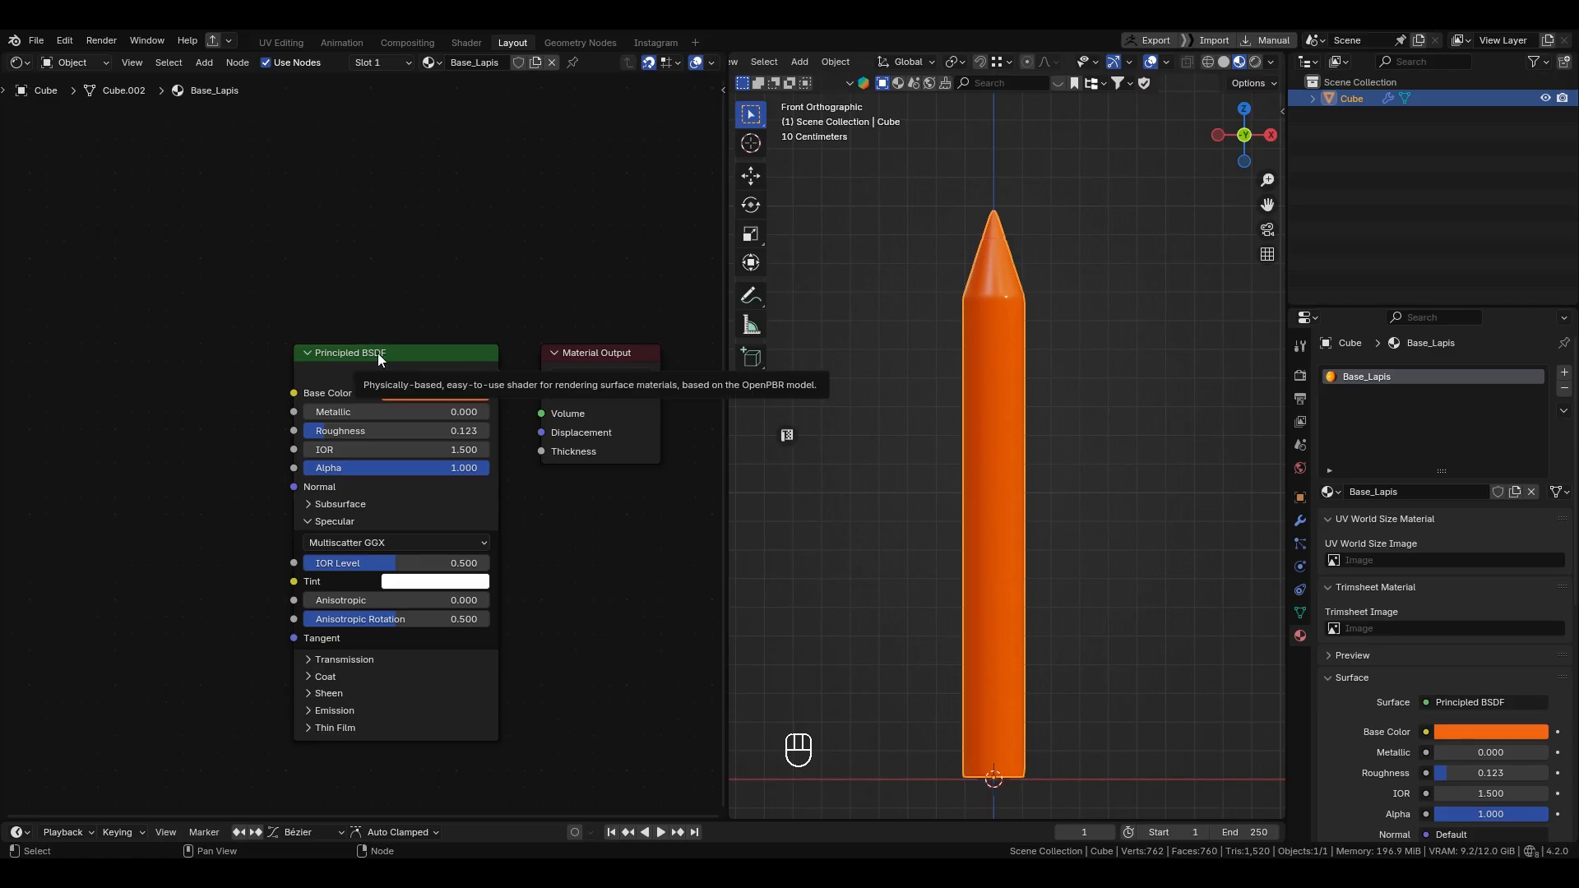
{"action": "left_click", "coordinate": [383, 354]}
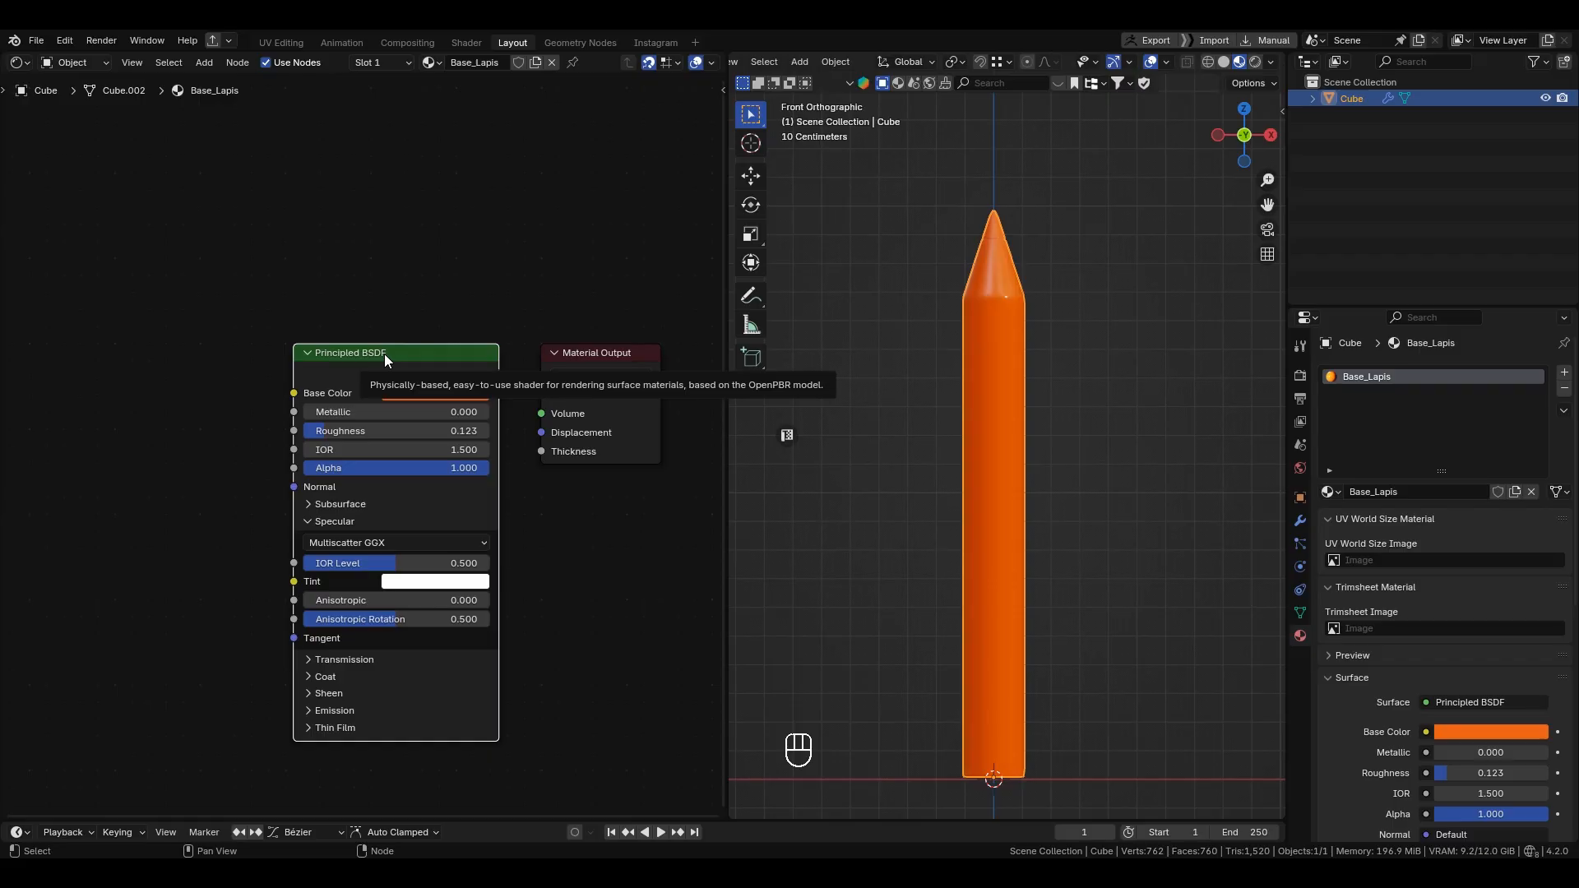
{"action": "key", "text": "BackSpace"}
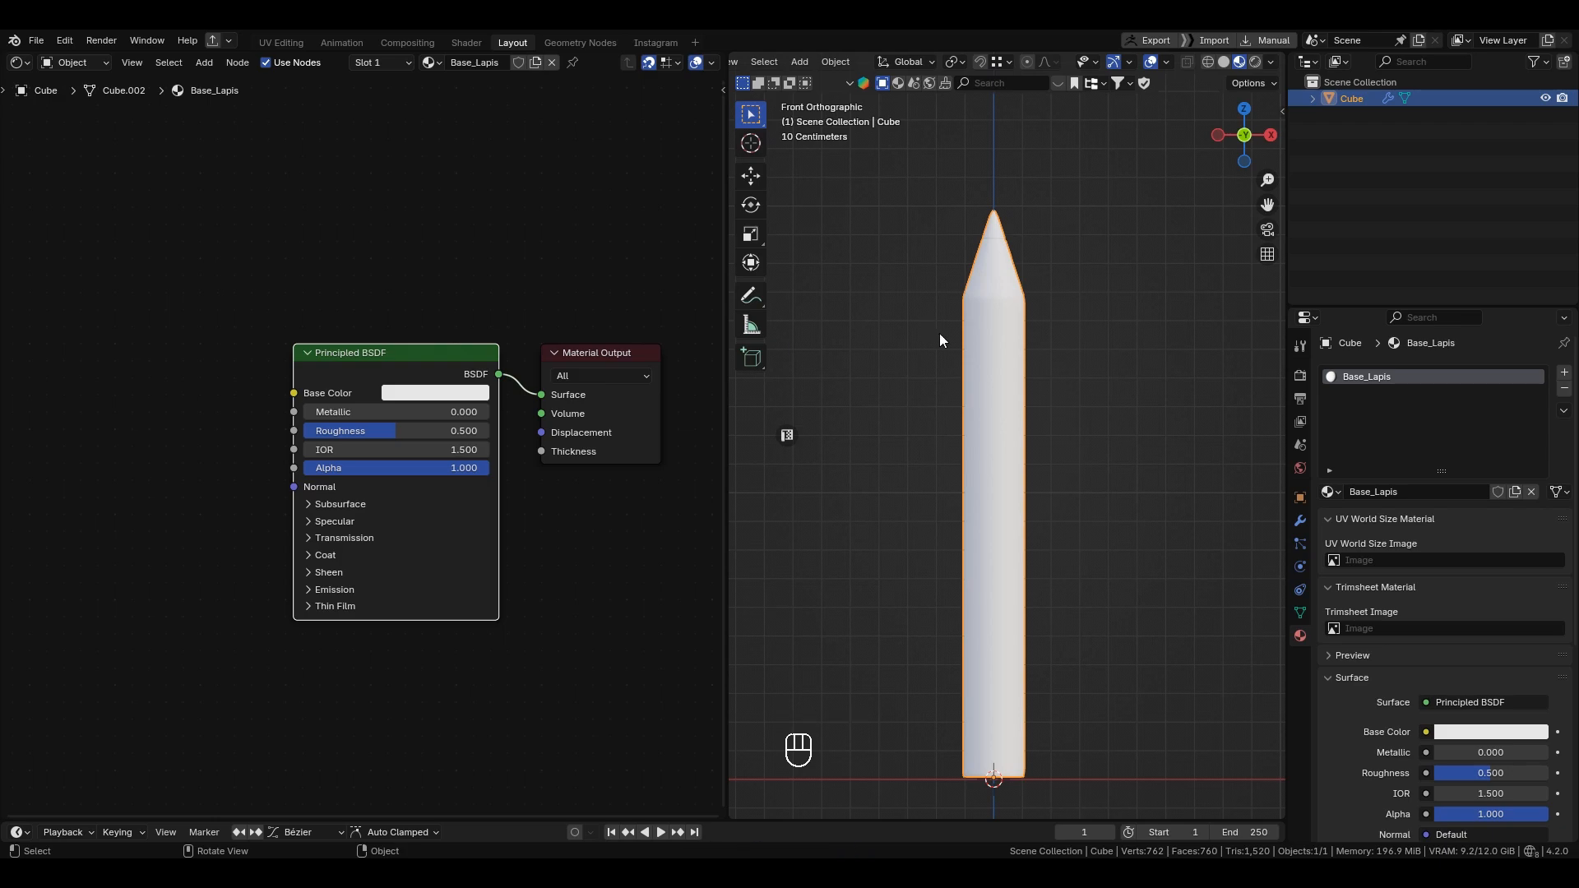
{"action": "scroll", "coordinate": [1074, 399], "scroll_direction": "up", "scroll_amount": 1}
{"action": "mouse_move", "coordinate": [1074, 395]}
{"action": "middle_mouse_down", "text": "alt+shift"}
{"action": "mouse_move", "coordinate": [1078, 379]}
{"action": "mouse_move", "coordinate": [1054, 380]}
{"action": "middle_mouse_up", "text": "alt+shift"}
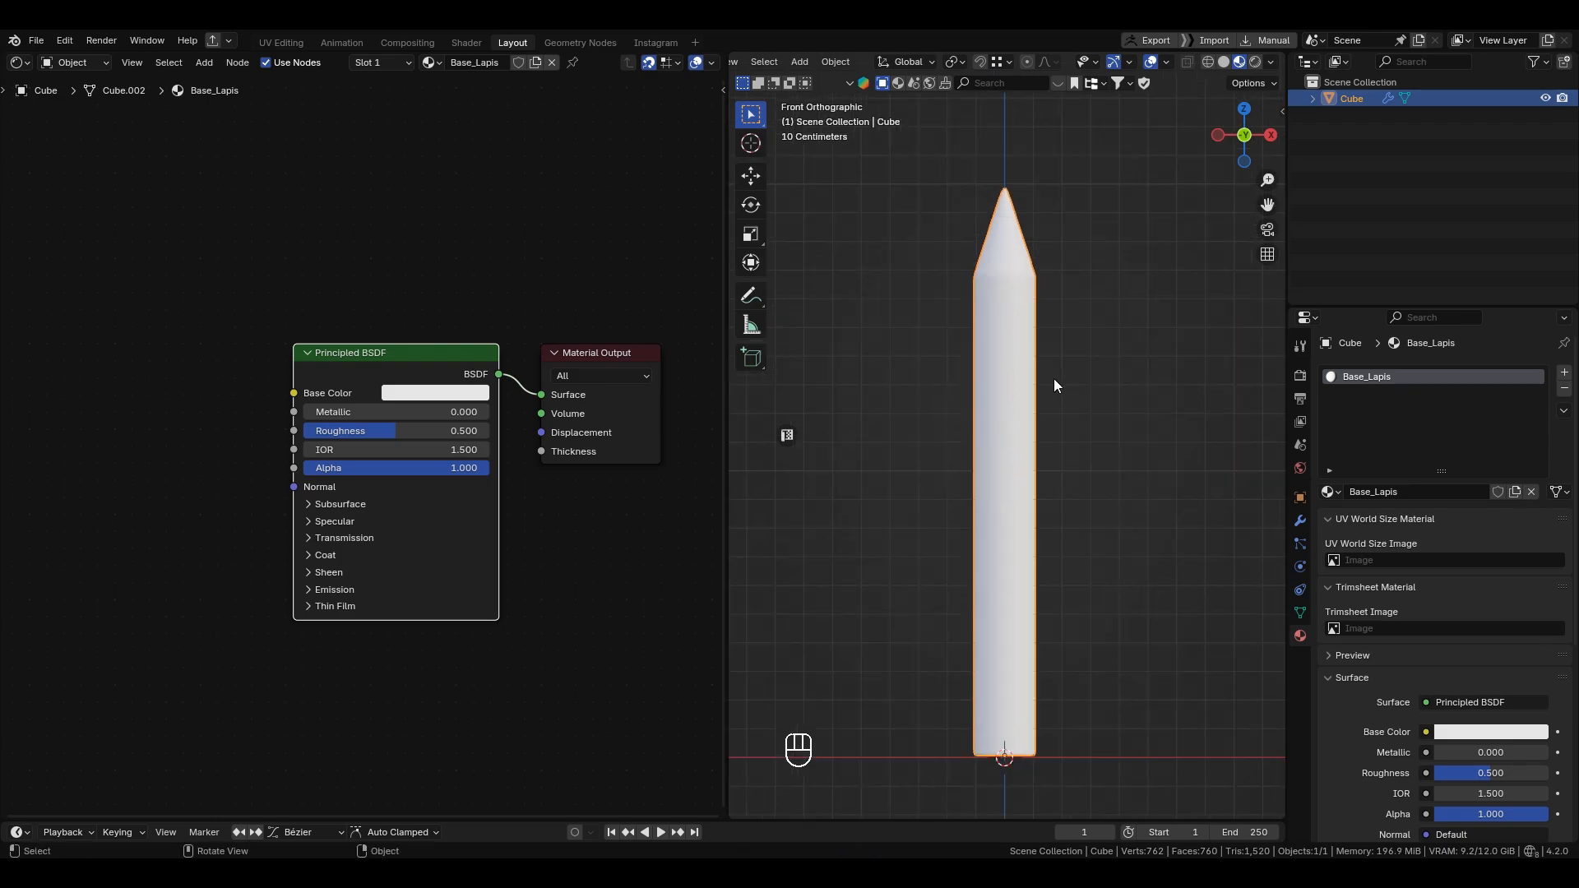
Step: Set the Base Color of Base_Lapis to a nearly black red with hue 0.958, saturation 0.774 and value 0.010
{"action": "left_click", "coordinate": [423, 397]}
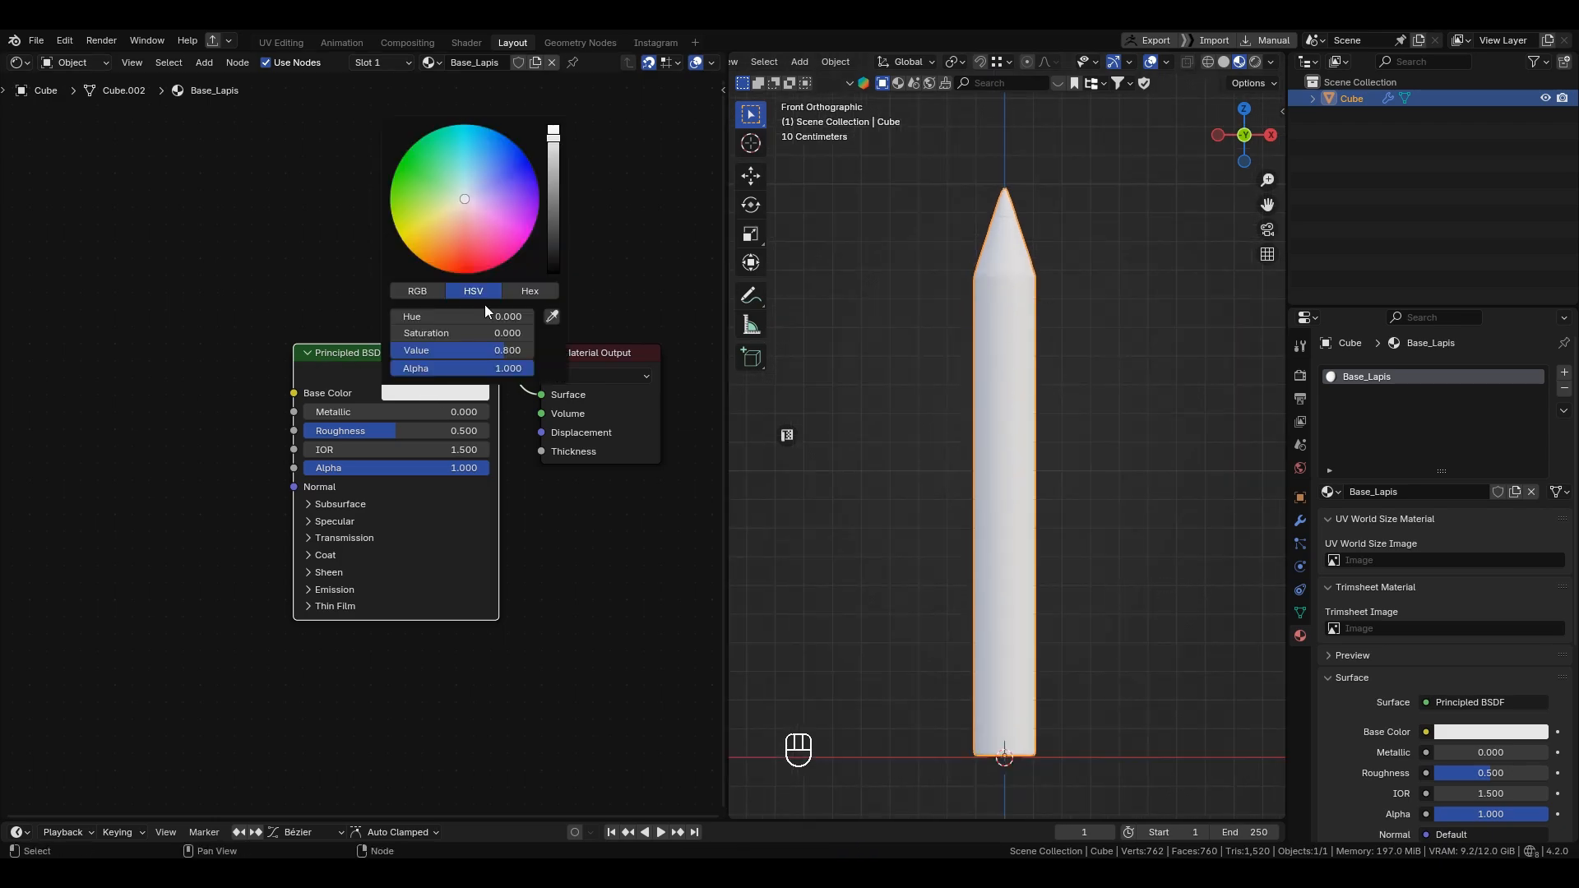
{"action": "left_click", "coordinate": [482, 248]}
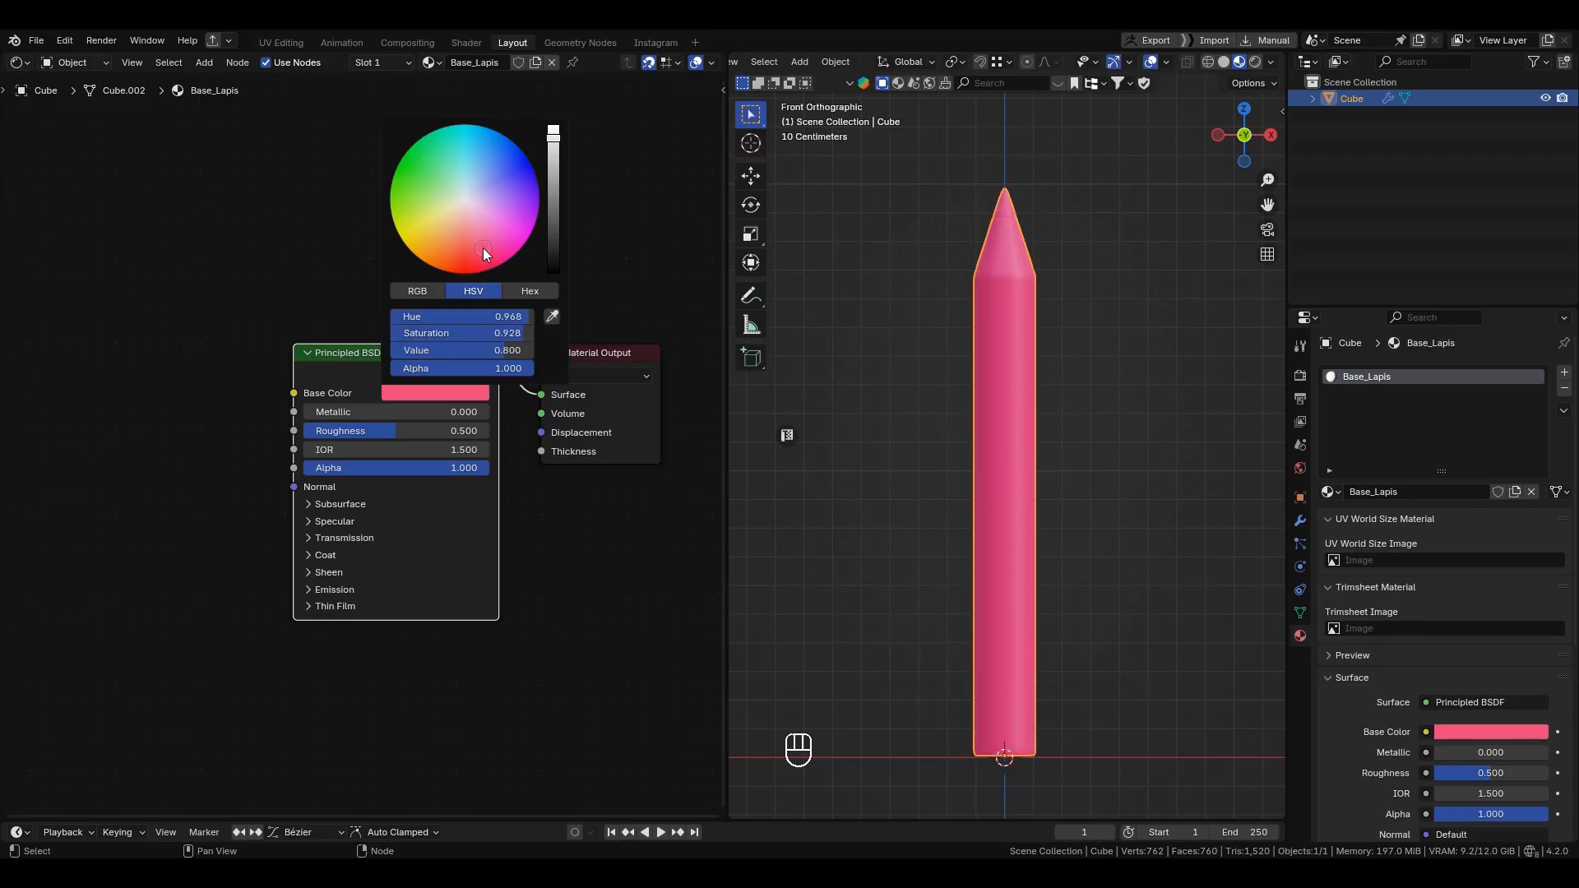
{"action": "left_click_drag", "start_coordinate": [559, 214], "coordinate": [555, 261]}
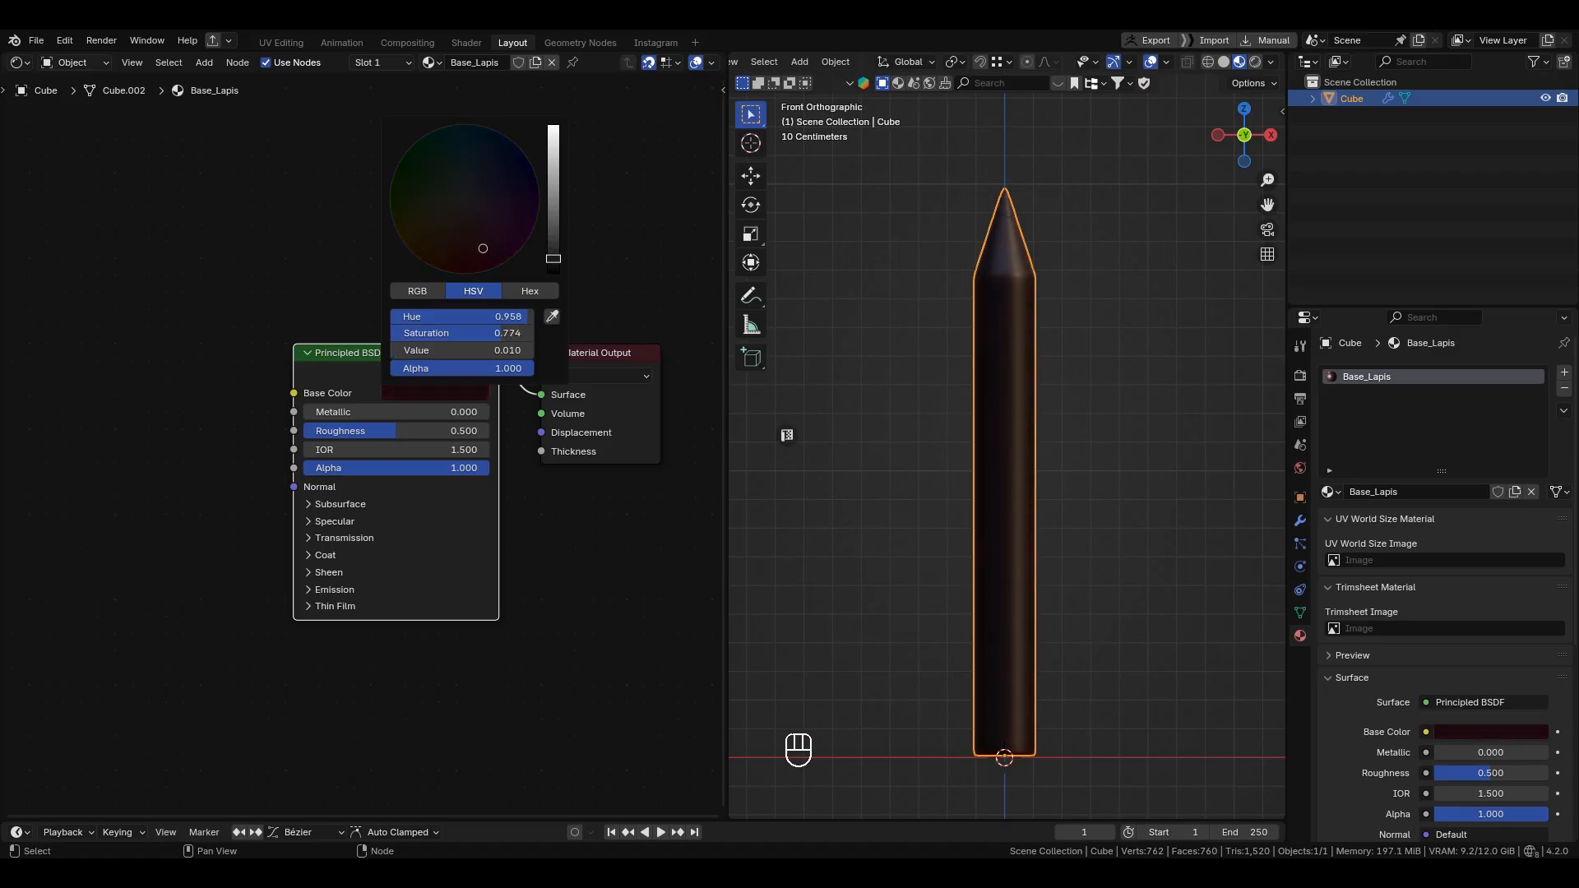
{"action": "left_click", "coordinate": [486, 256]}
Step: Set the base Roughness of Base_Lapis to 0.4
{"action": "scroll", "coordinate": [966, 294], "scroll_direction": "up", "scroll_amount": 3}
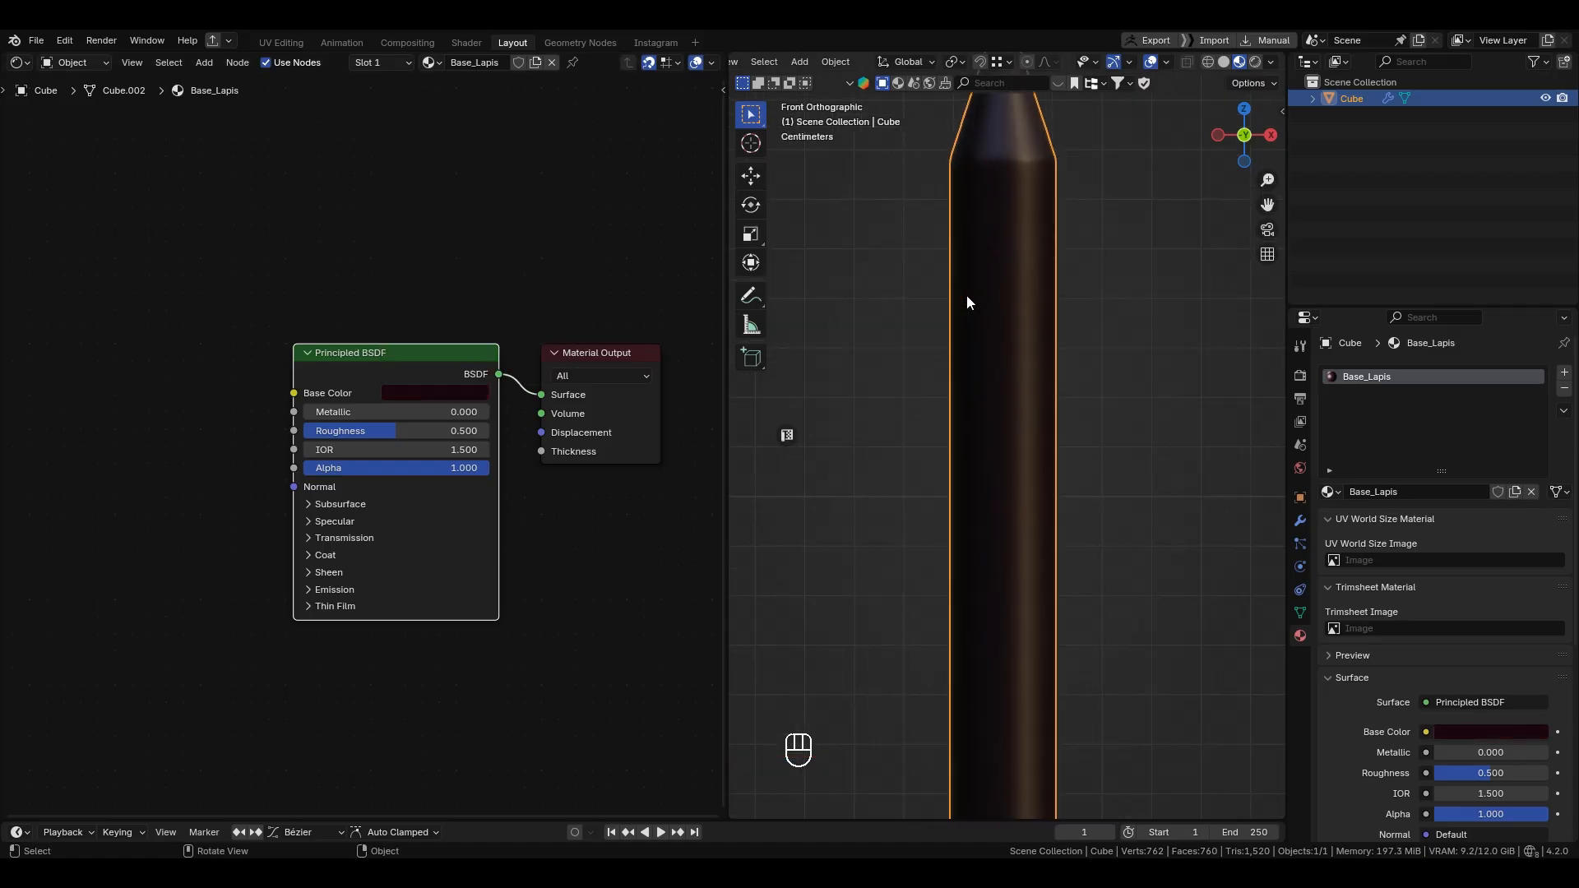
{"action": "left_click_drag", "start_coordinate": [382, 437], "coordinate": [325, 438]}
{"action": "left_click", "coordinate": [339, 430]}
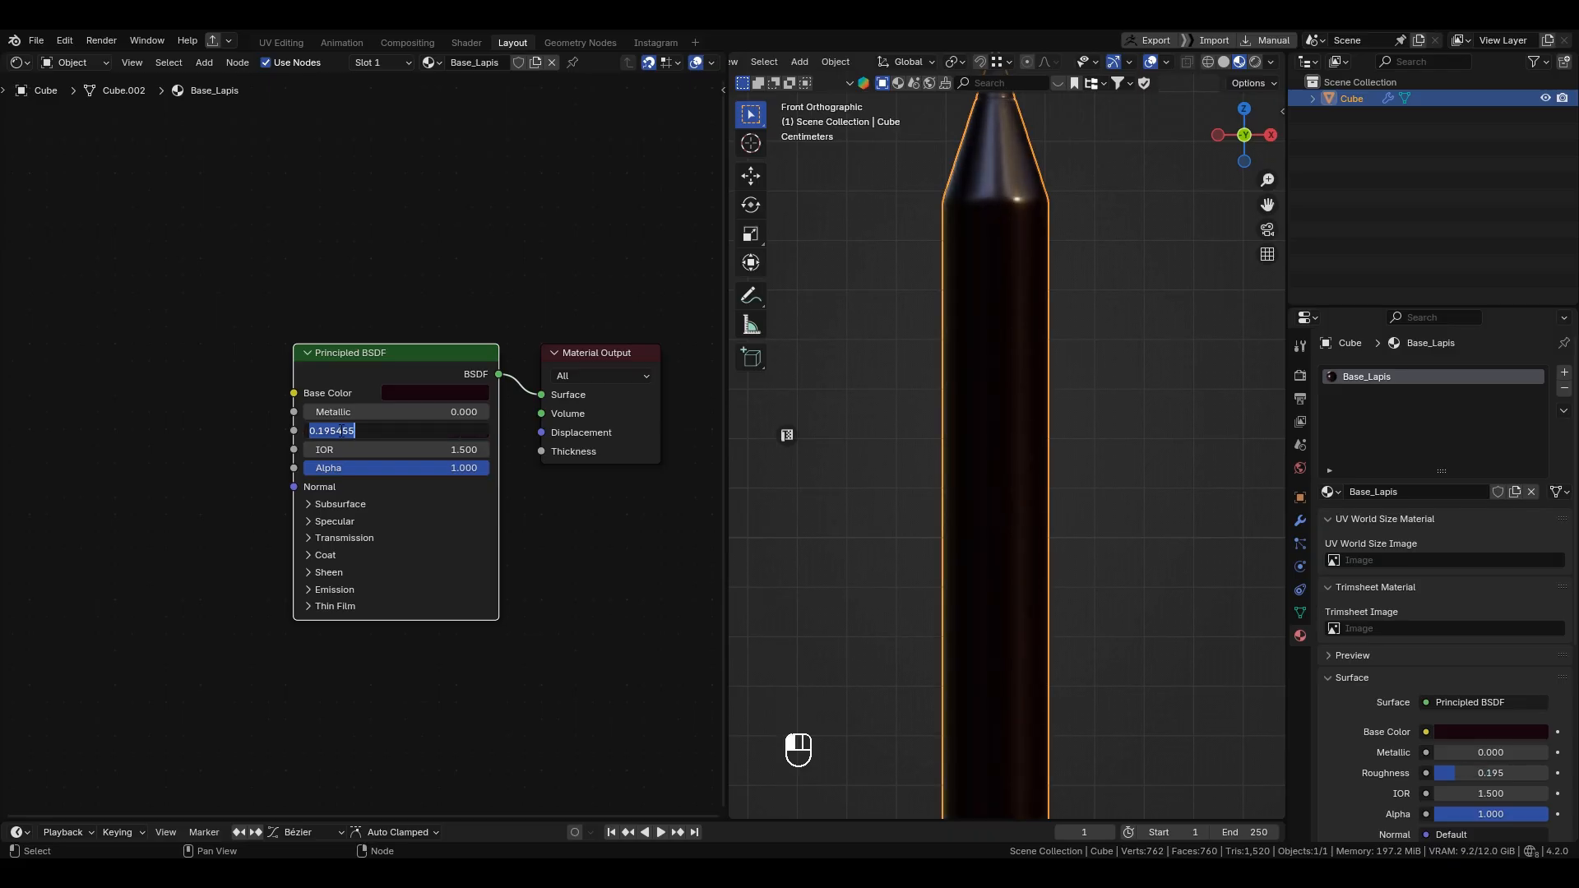
{"action": "type", "text": ".4"}
{"action": "key", "text": "Return"}
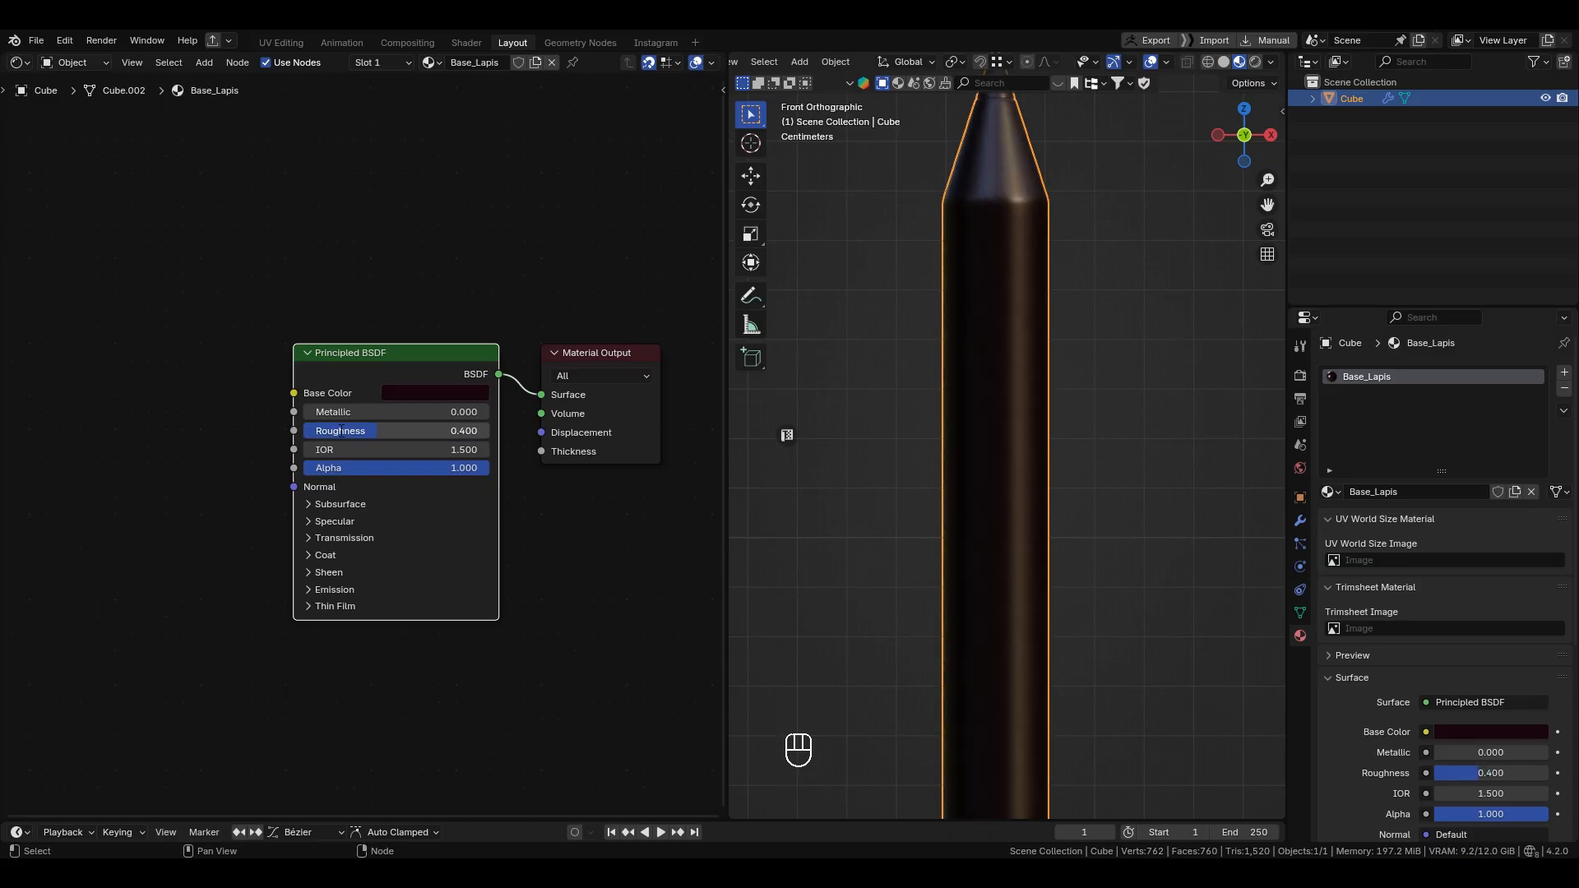
Step: Expand the Coat settings of the Principled BSDF and set the Coat Weight to 0.2
{"action": "left_click", "coordinate": [310, 556]}
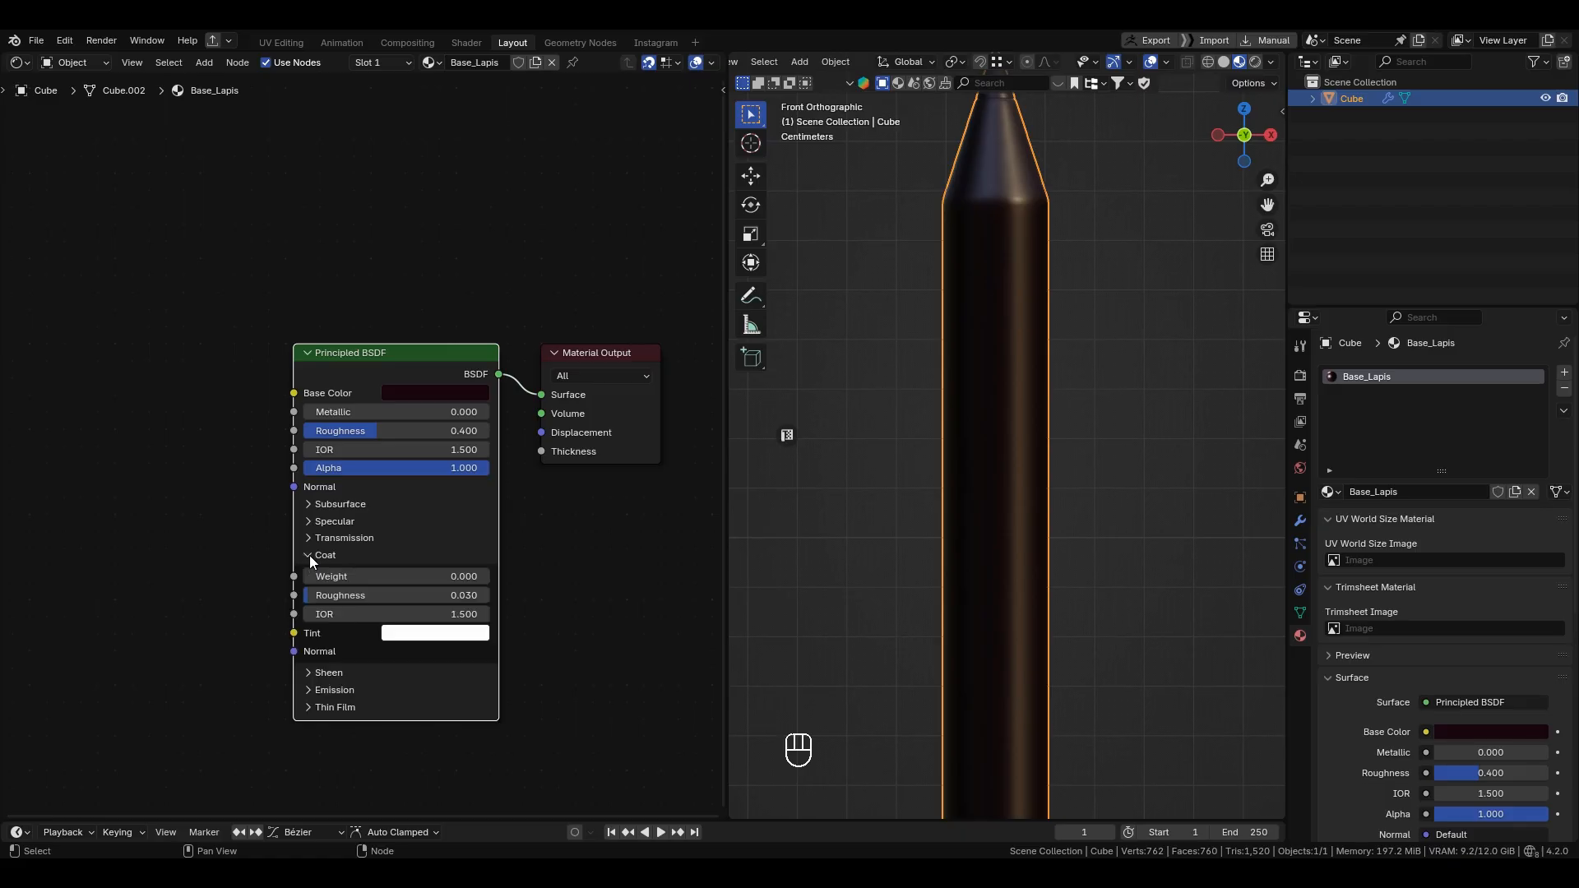
{"action": "left_click_drag", "start_coordinate": [345, 577], "coordinate": [357, 577]}
{"action": "left_click", "coordinate": [366, 575]}
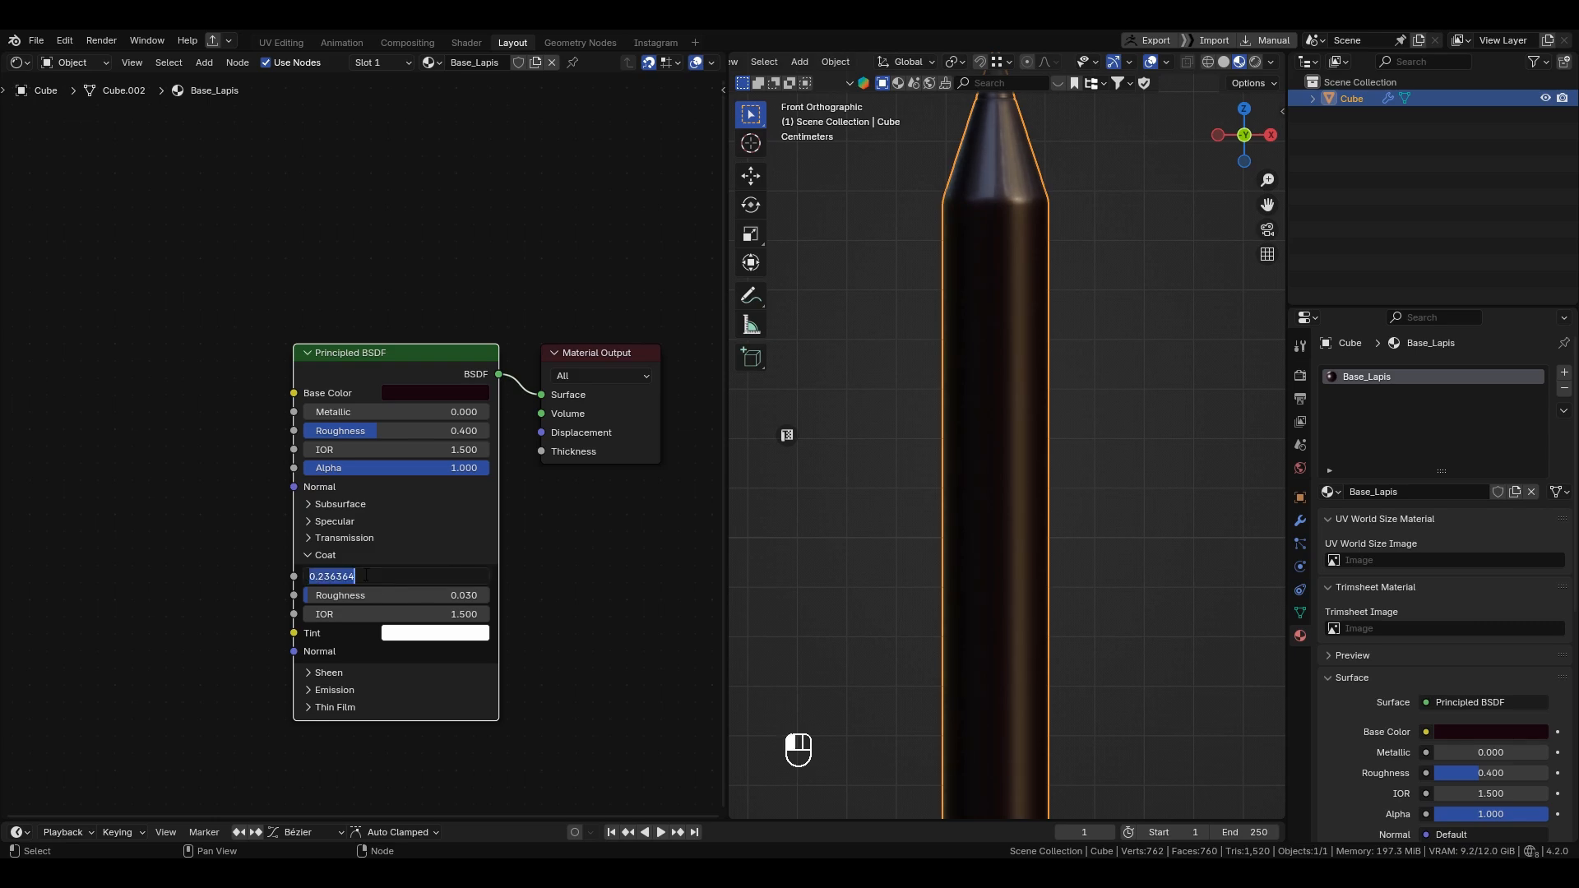
{"action": "type", "text": ".2"}
{"action": "key", "text": "Return"}
Step: Set the Coat Roughness to 0.15, check the whole pencil's sheen and collapse the Coat settings
{"action": "left_click", "coordinate": [363, 589]}
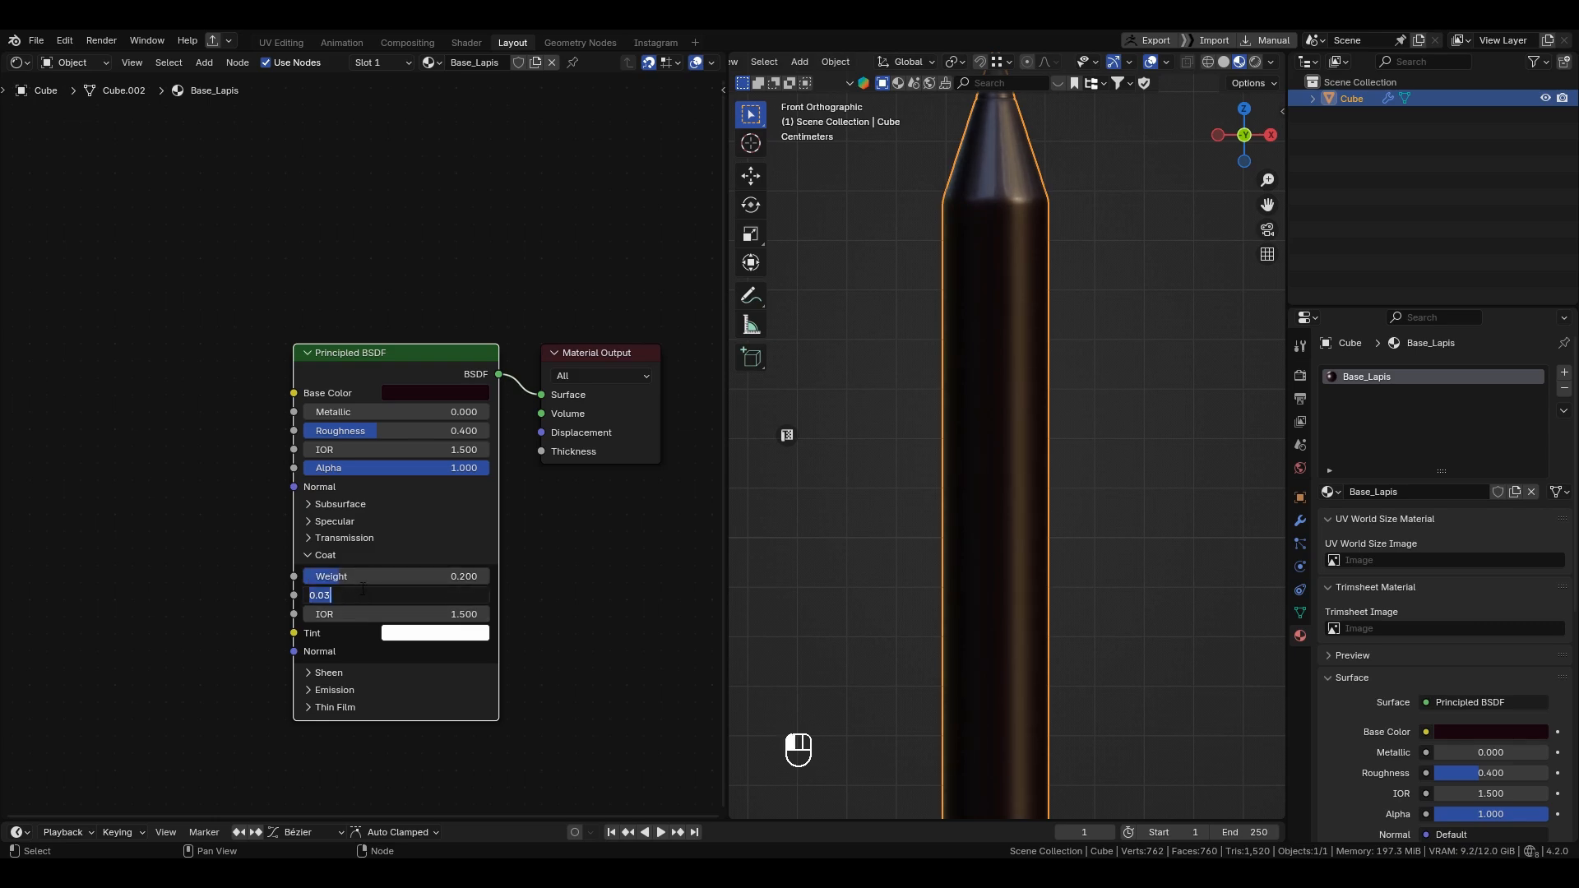
{"action": "type", "text": ".15"}
{"action": "key", "text": "Return"}
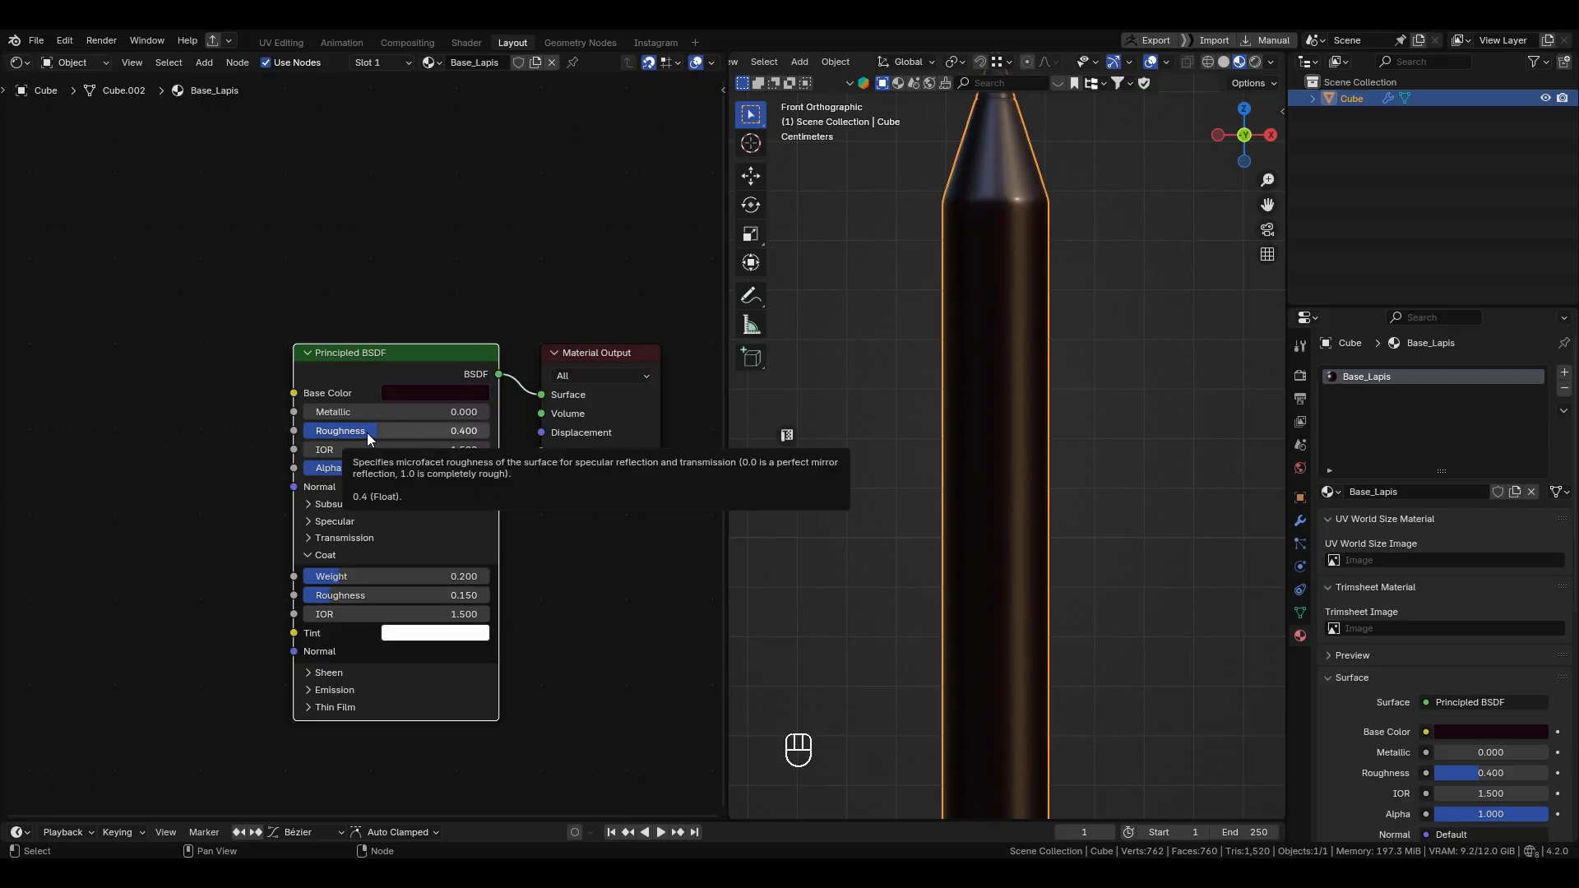
{"action": "scroll", "coordinate": [1029, 360], "scroll_direction": "down", "scroll_amount": 2}
{"action": "left_click_drag", "start_coordinate": [1036, 380], "coordinate": [1059, 288], "text": "alt+shift"}
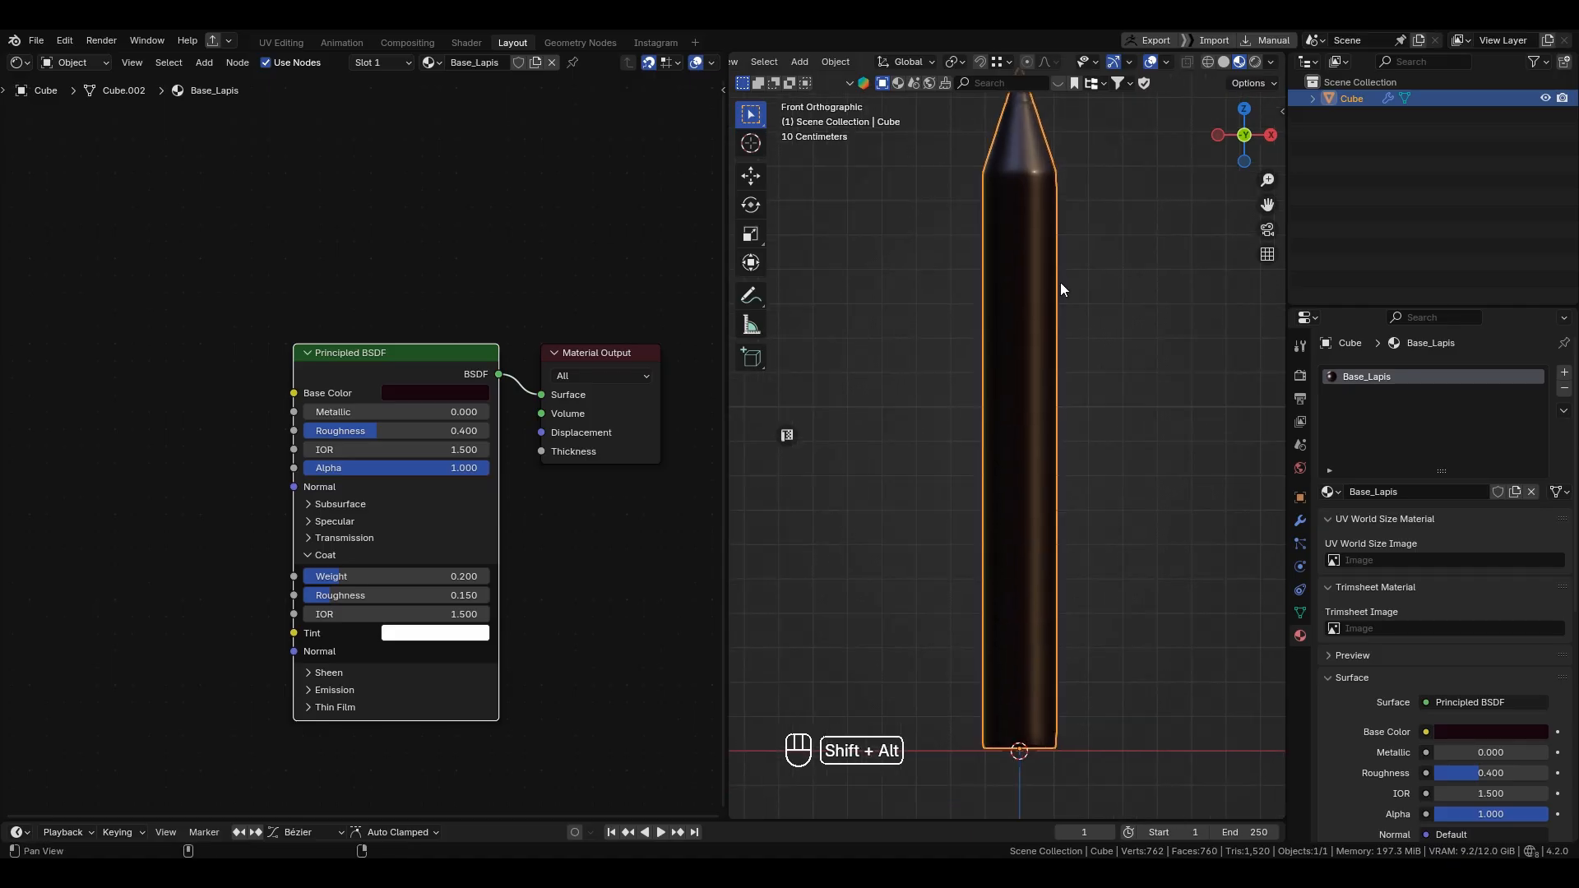
{"action": "left_click_drag", "start_coordinate": [1042, 375], "coordinate": [1051, 500], "text": "alt+shift"}
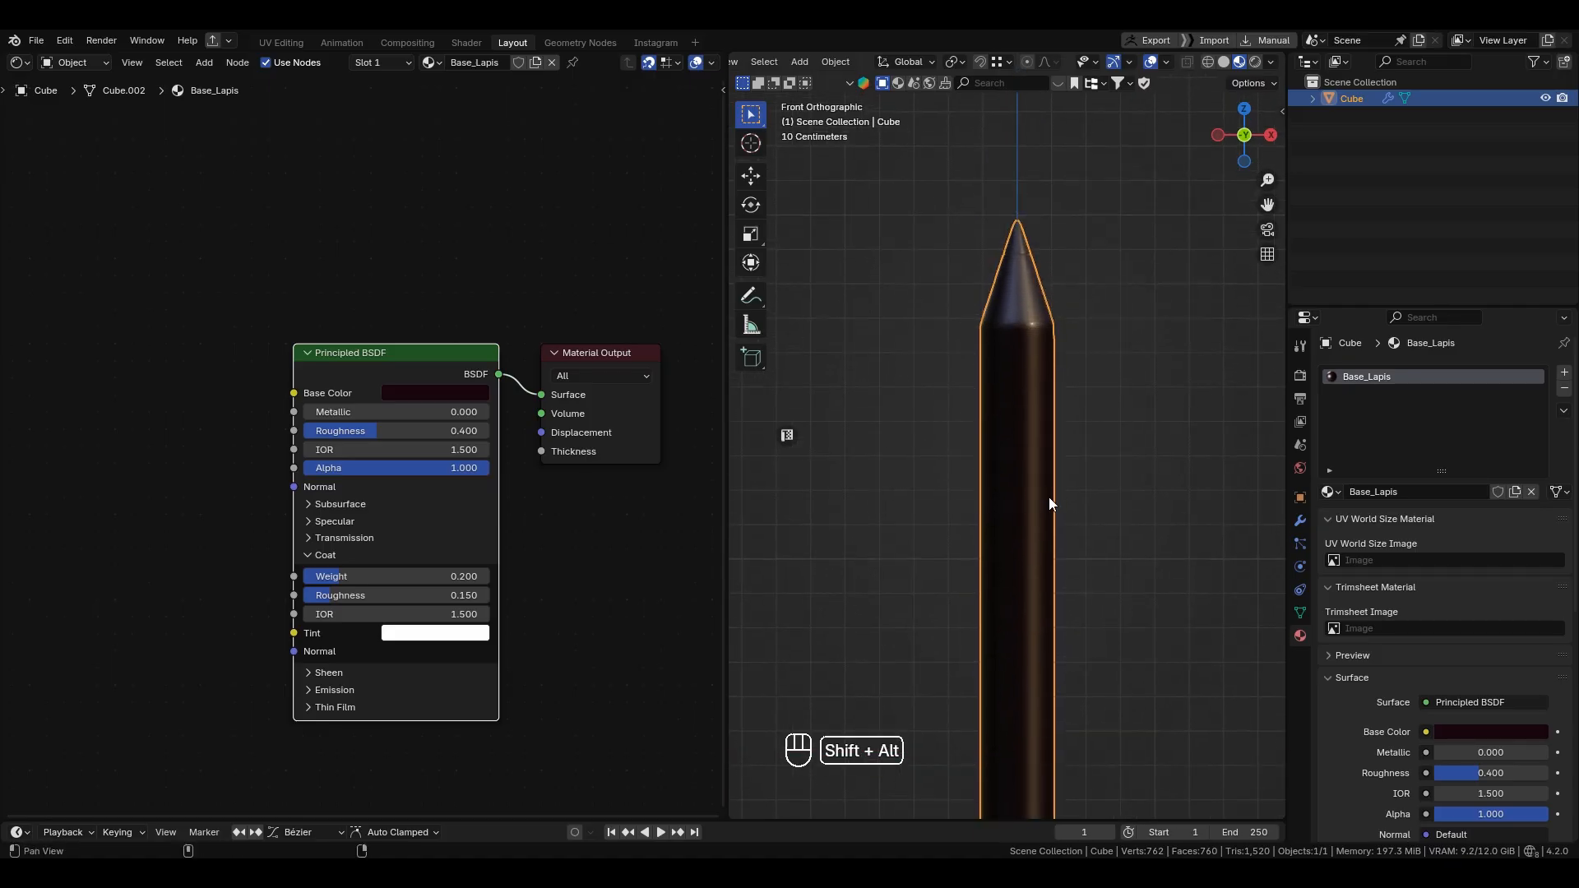
{"action": "scroll", "coordinate": [1047, 494], "scroll_direction": "up", "scroll_amount": 1}
{"action": "left_click", "coordinate": [308, 555]}
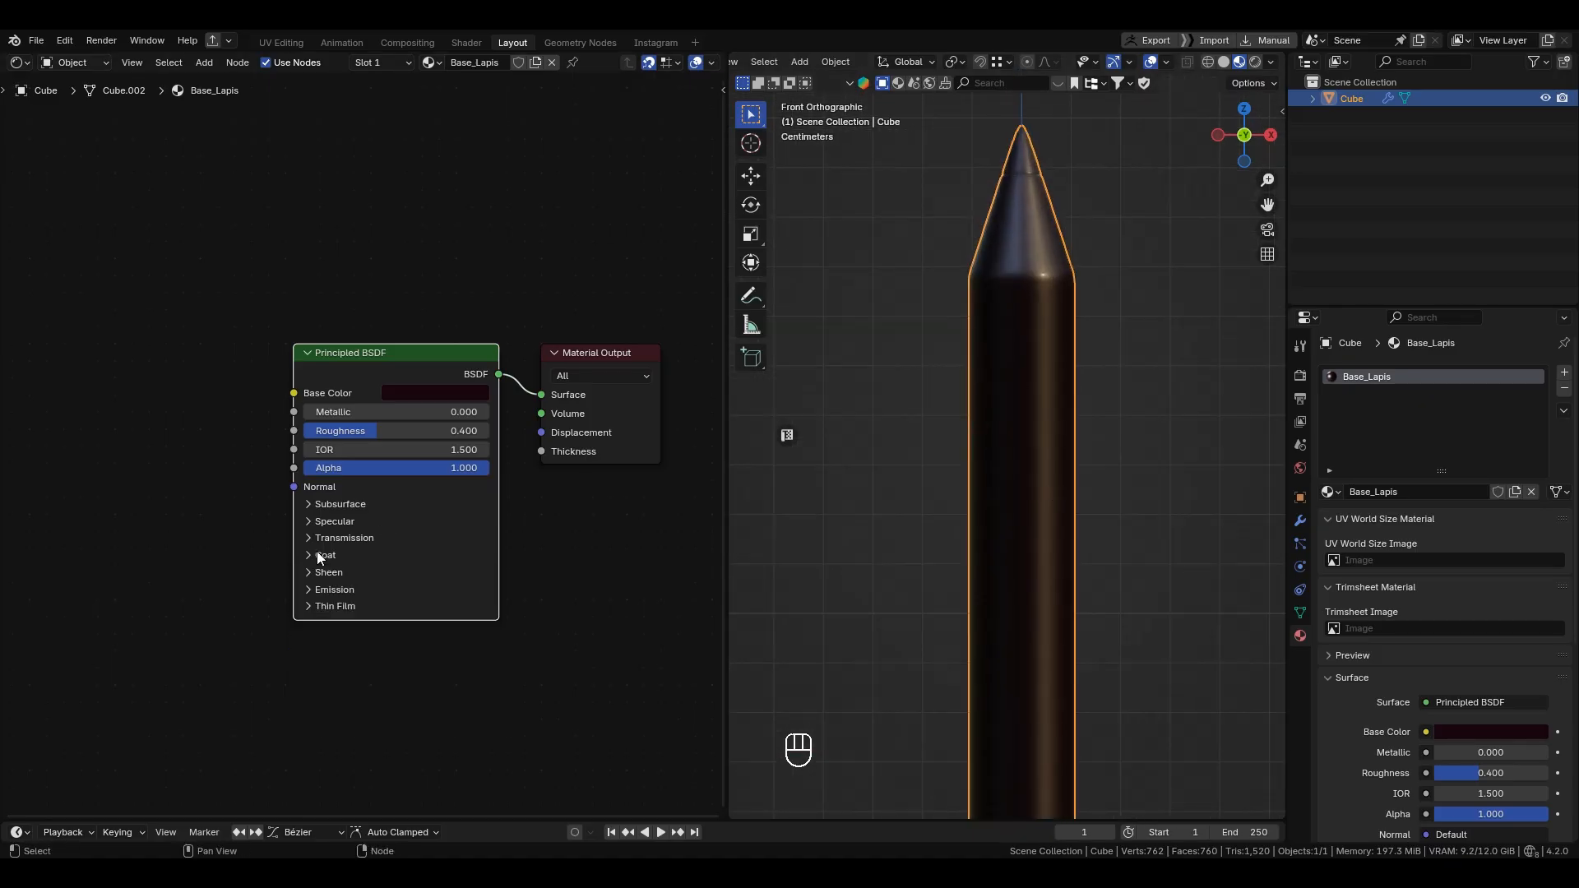
Step: Add a second, empty material slot to the pencil below Base_Lapis
{"action": "mouse_move", "coordinate": [1061, 403]}
{"action": "left_mouse_down", "text": "alt+shift"}
{"action": "mouse_move", "coordinate": [1063, 381]}
{"action": "mouse_move", "coordinate": [1064, 431]}
{"action": "left_mouse_up", "text": "alt+shift"}
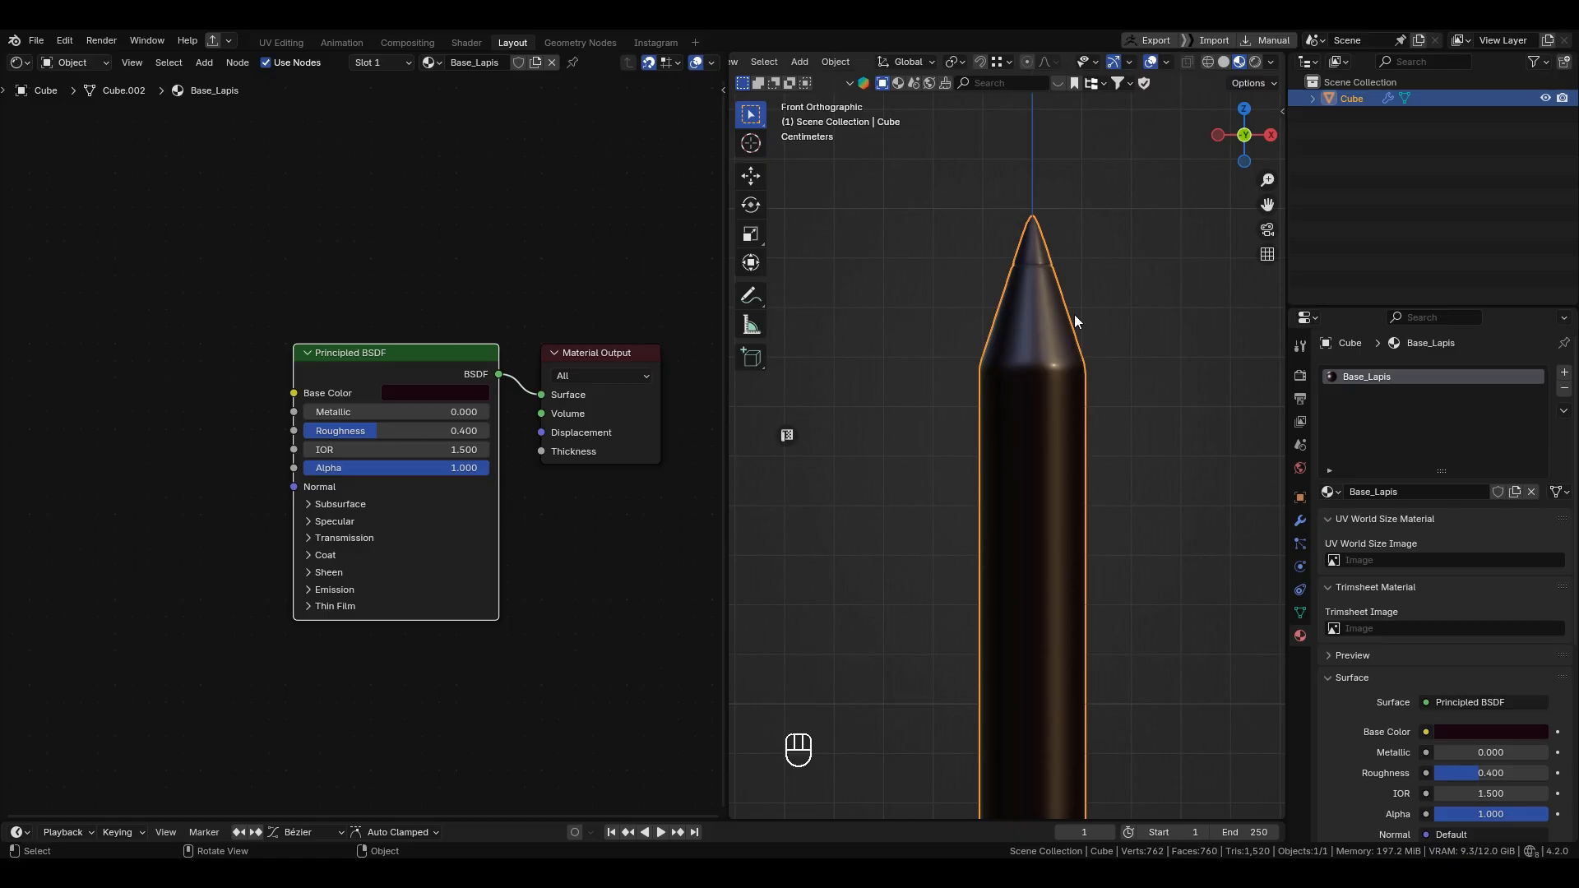
{"action": "left_click", "coordinate": [1565, 375]}
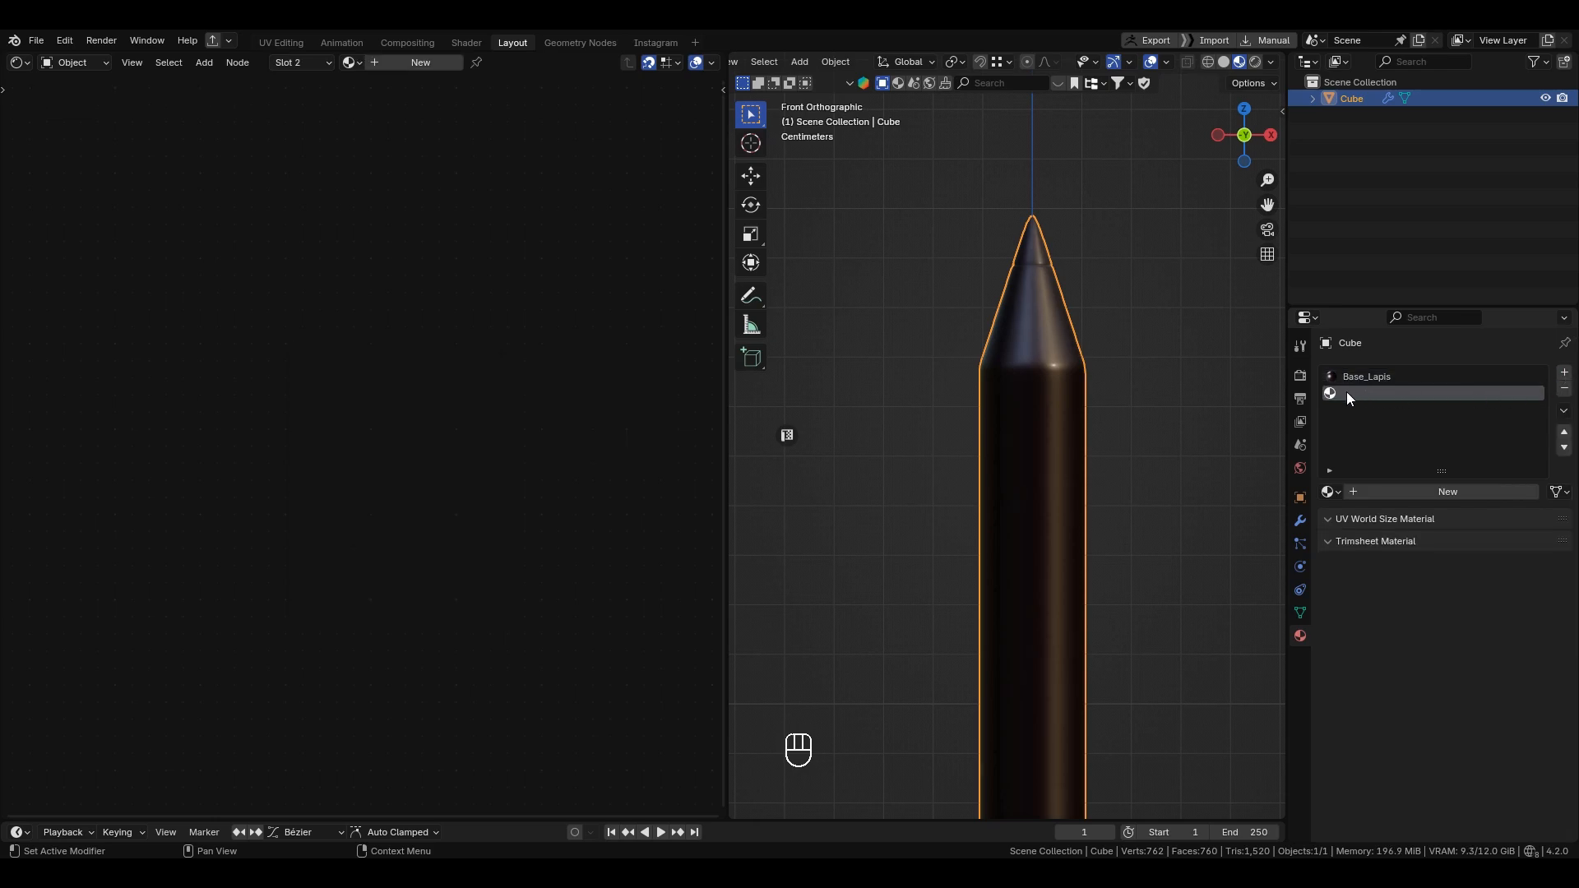
Step: Create a new material in the pencil's second slot and name it Madeira_Lapis
{"action": "left_click", "coordinate": [1370, 491]}
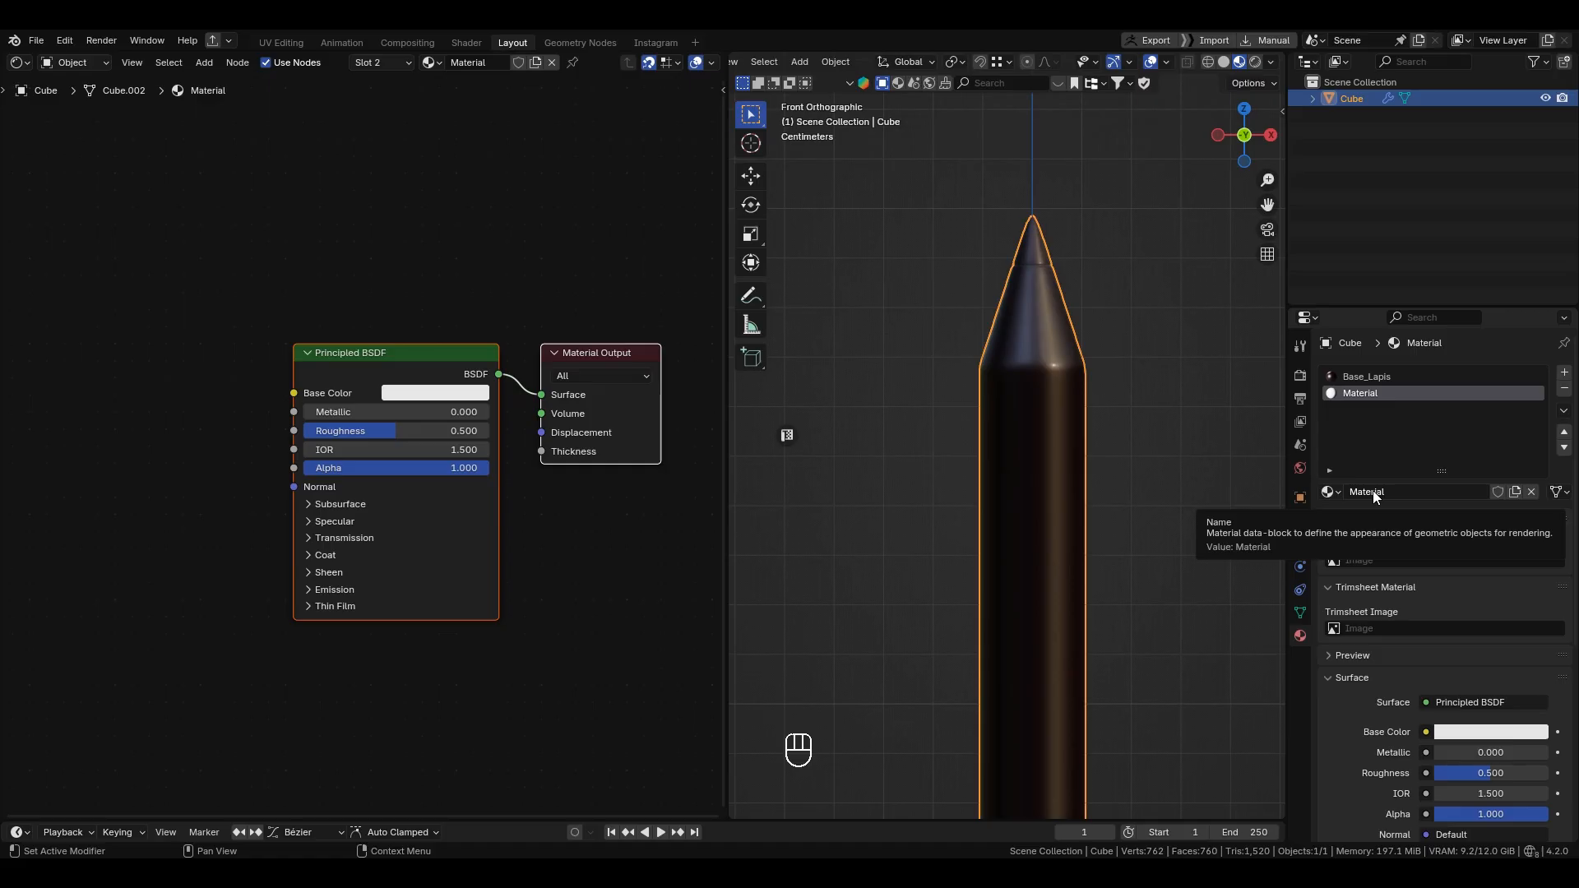
{"action": "left_click", "coordinate": [1373, 491]}
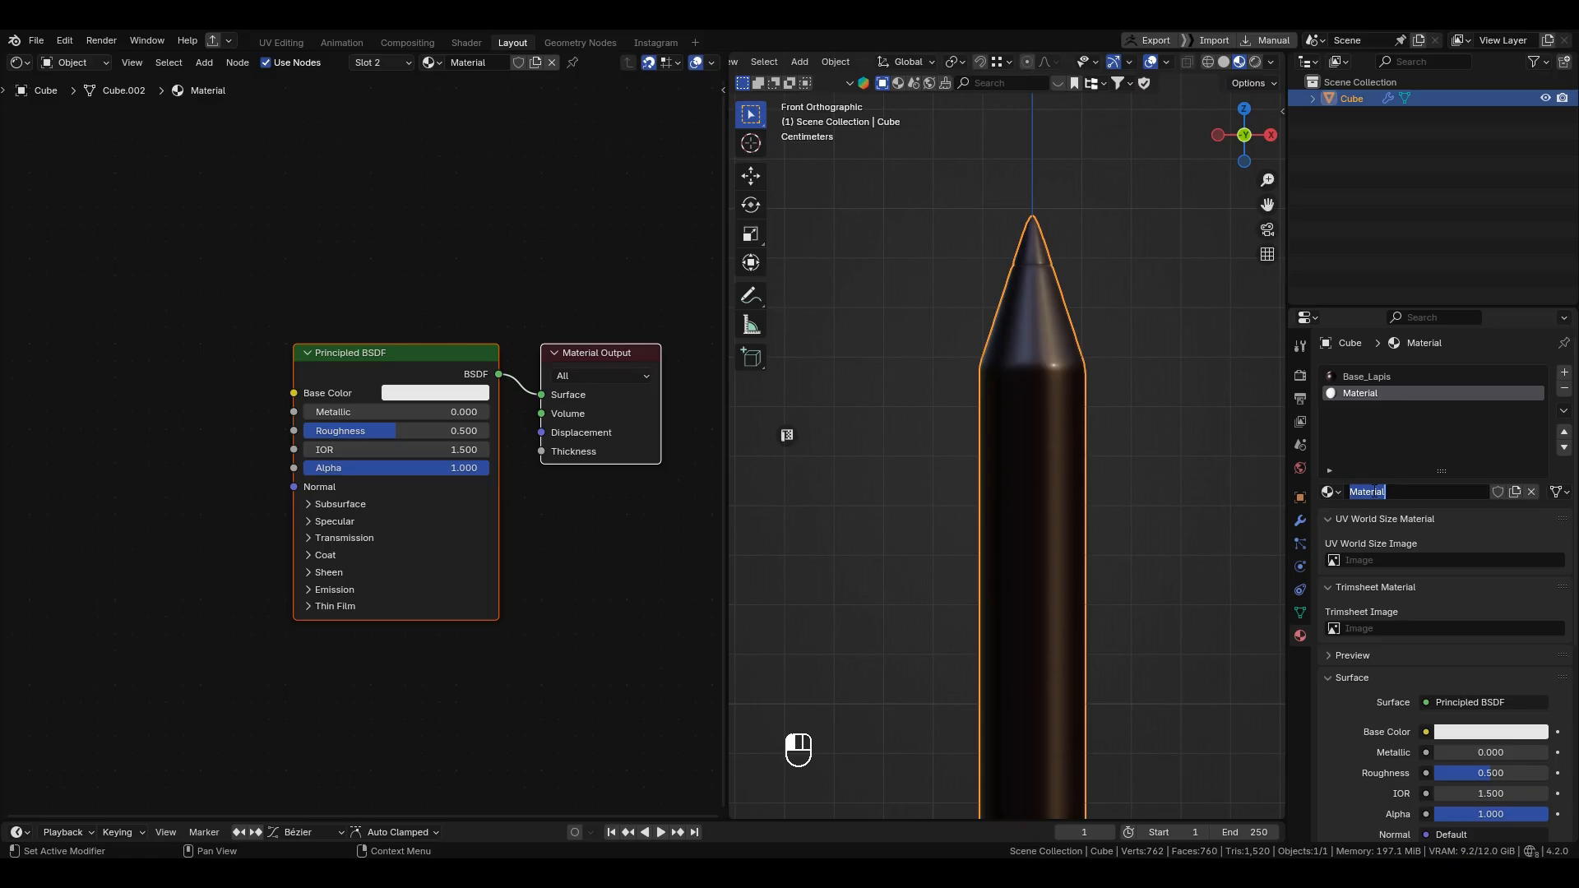
{"action": "type", "text": "Made ra"}
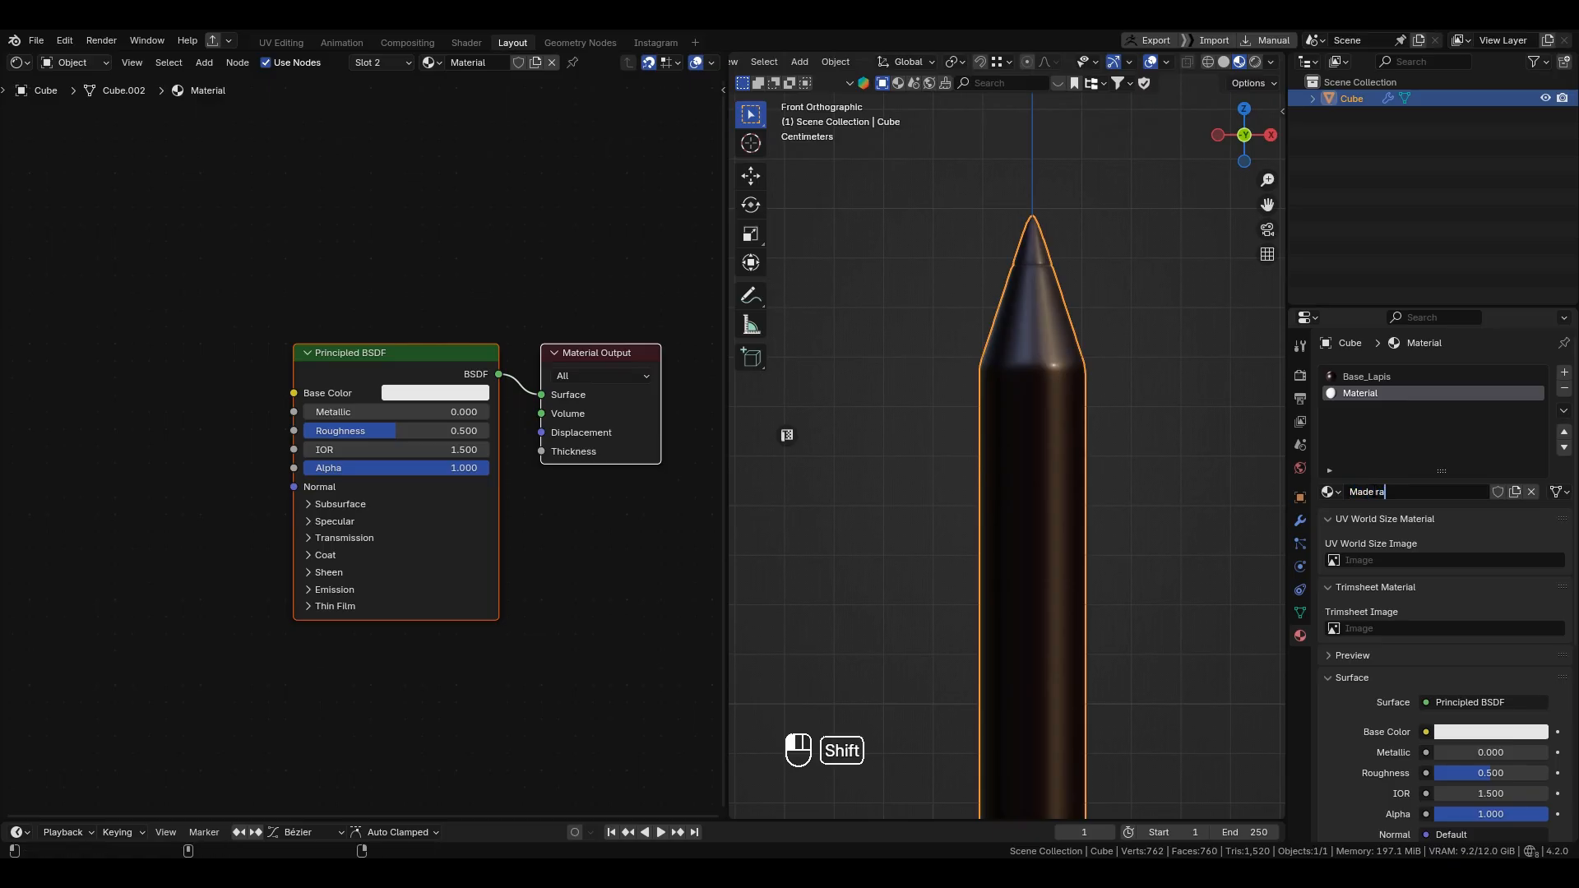
{"action": "type", "text": "_Lapis"}
{"action": "key", "text": "Return"}
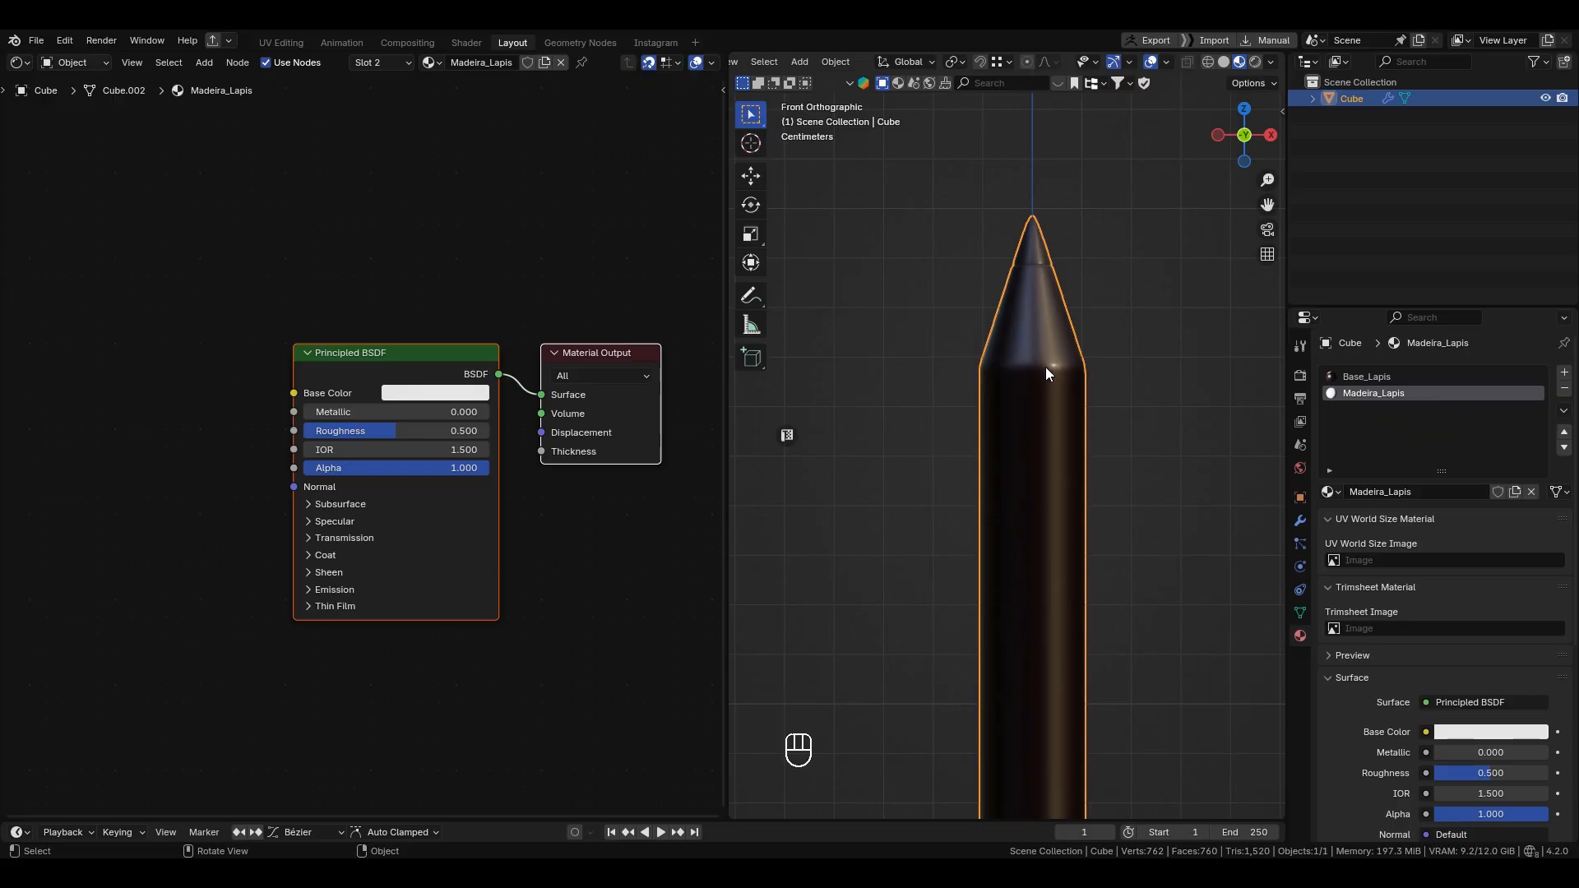
Step: Assign Madeira_Lapis to the two face loops of the sharpened cone between the pencil's body and its lead tip
{"action": "middle_click_drag", "start_coordinate": [1045, 366], "coordinate": [1059, 497], "text": "shift"}
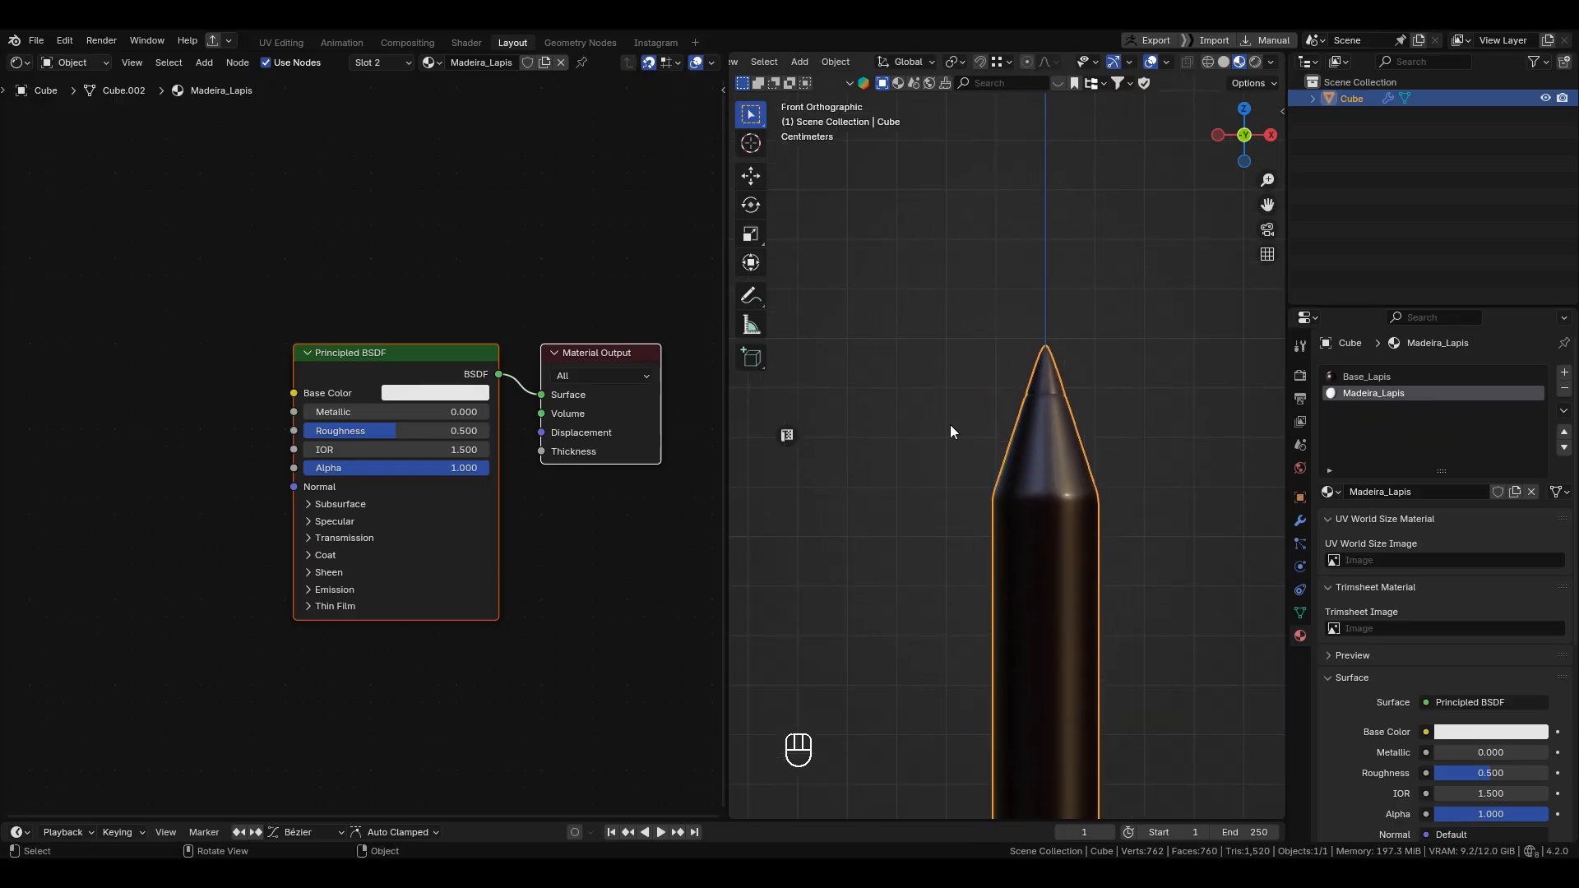
{"action": "scroll", "coordinate": [1093, 543], "scroll_direction": "up", "scroll_amount": 2}
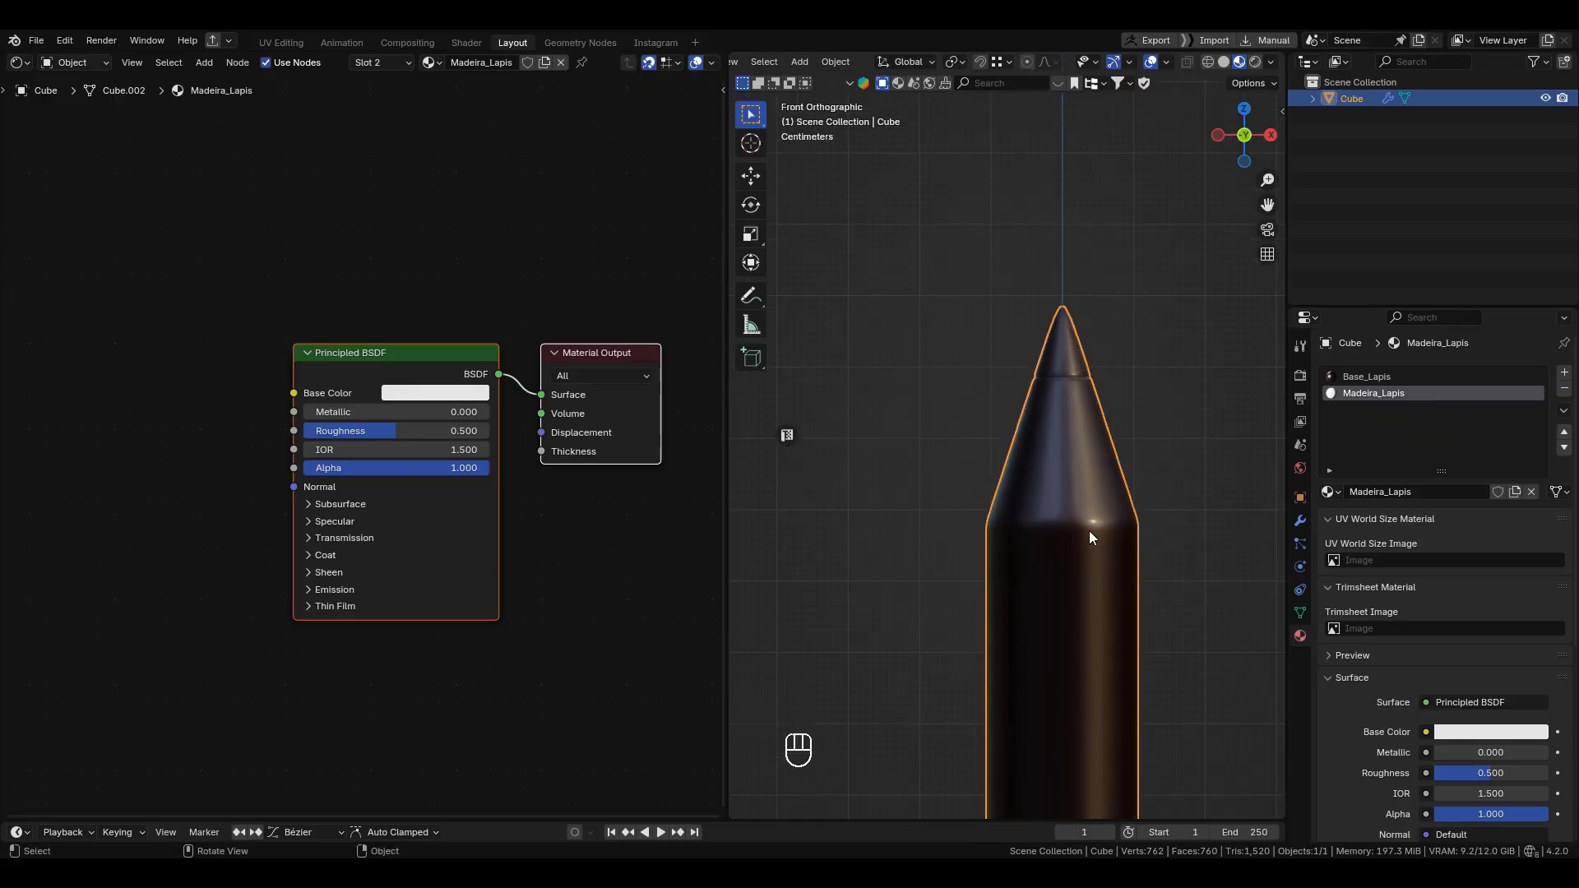
{"action": "key", "text": "Tab"}
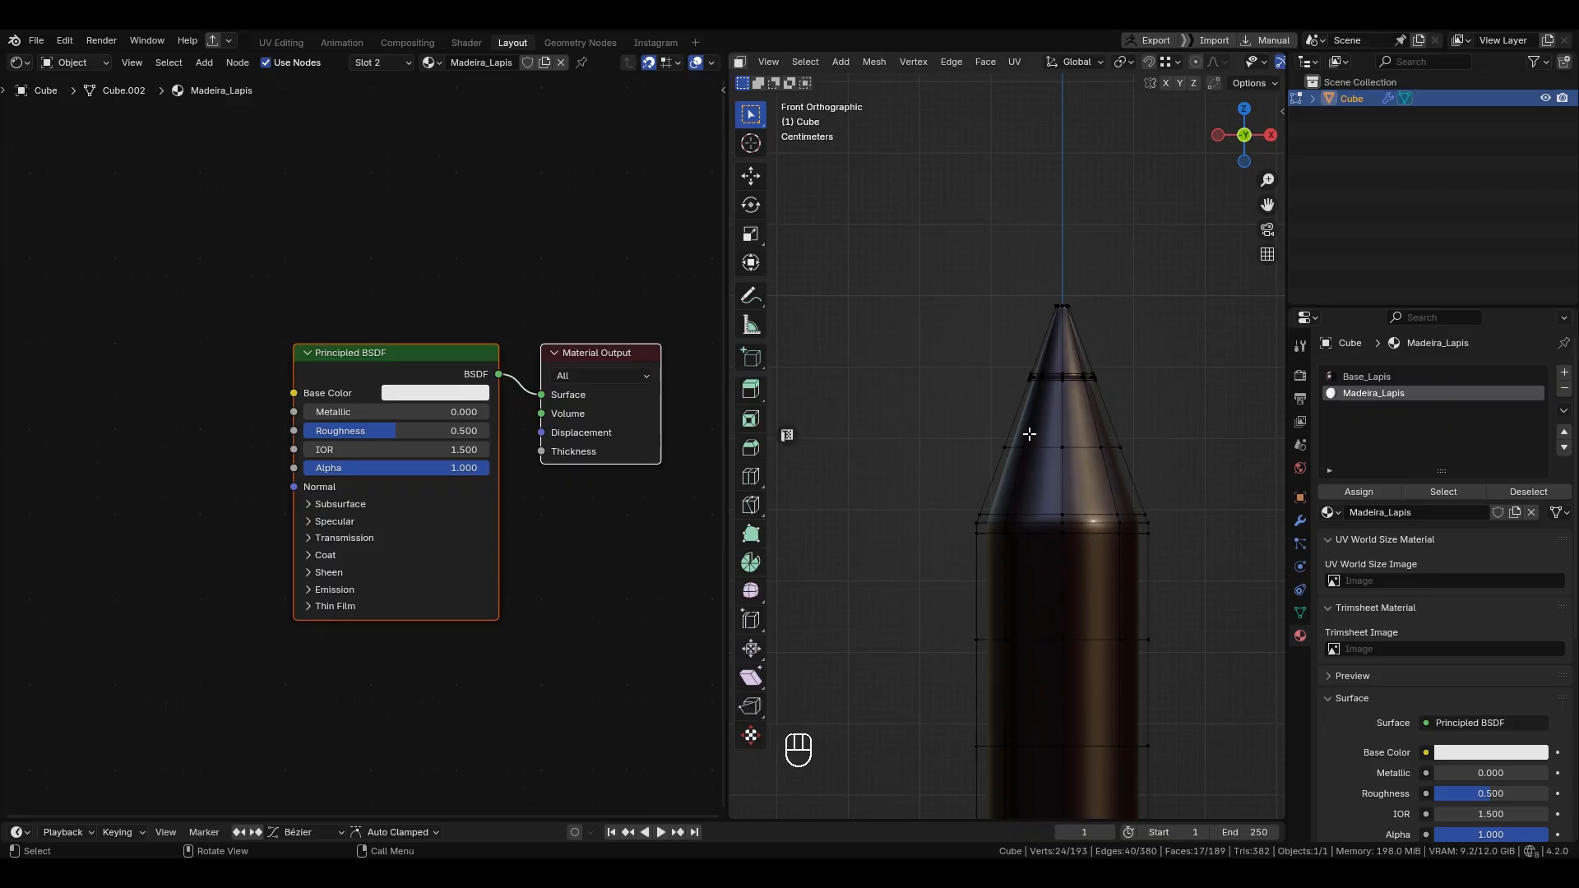
{"action": "key", "text": "3"}
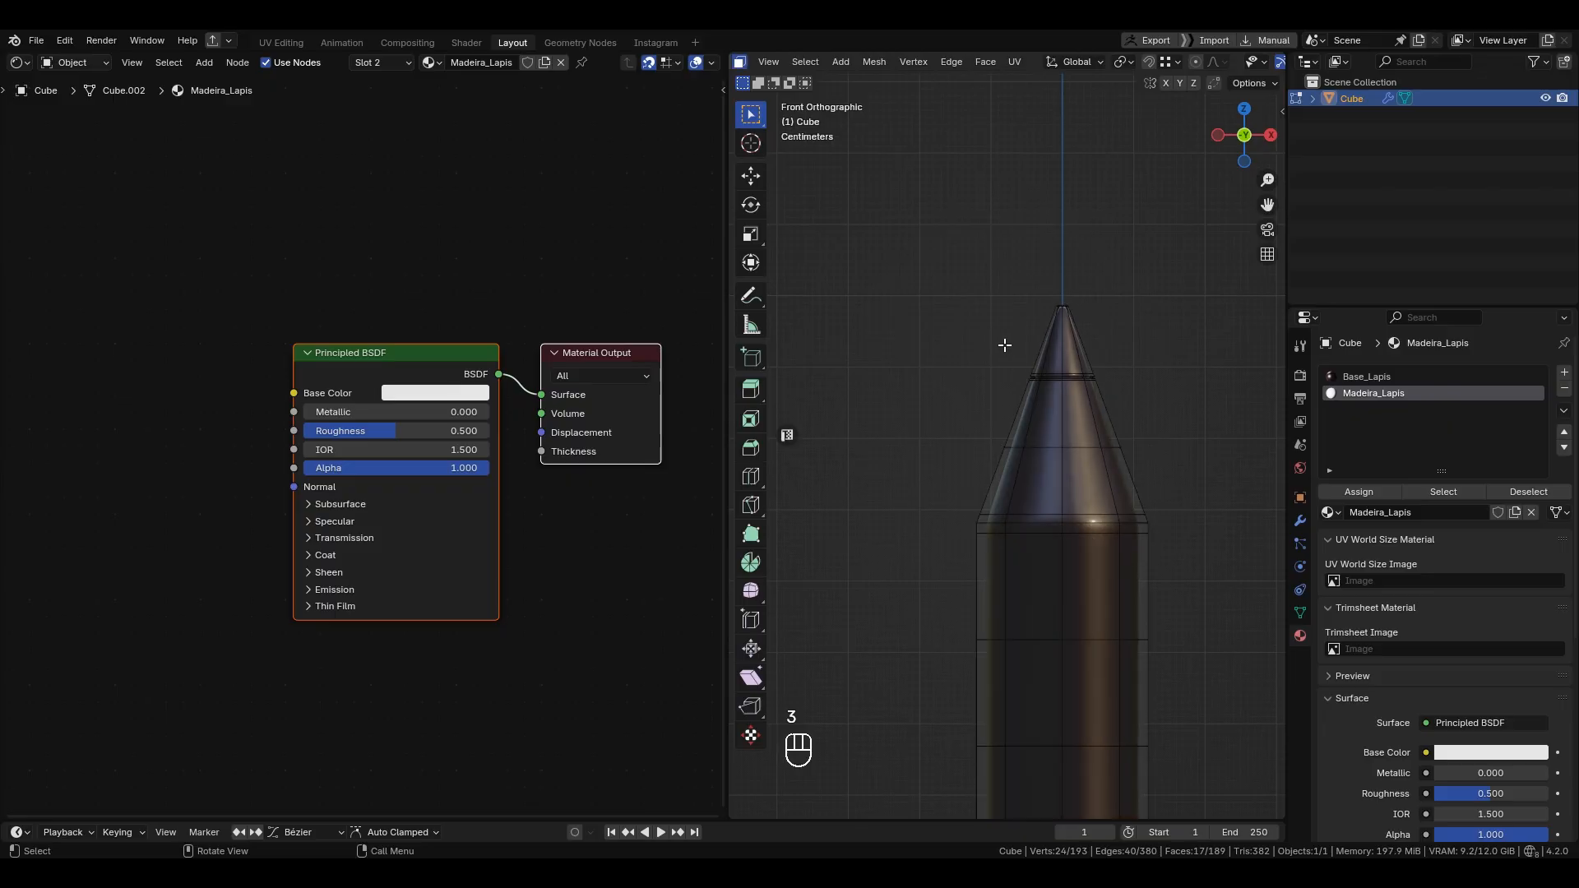
{"action": "left_click", "coordinate": [1062, 475], "text": "alt"}
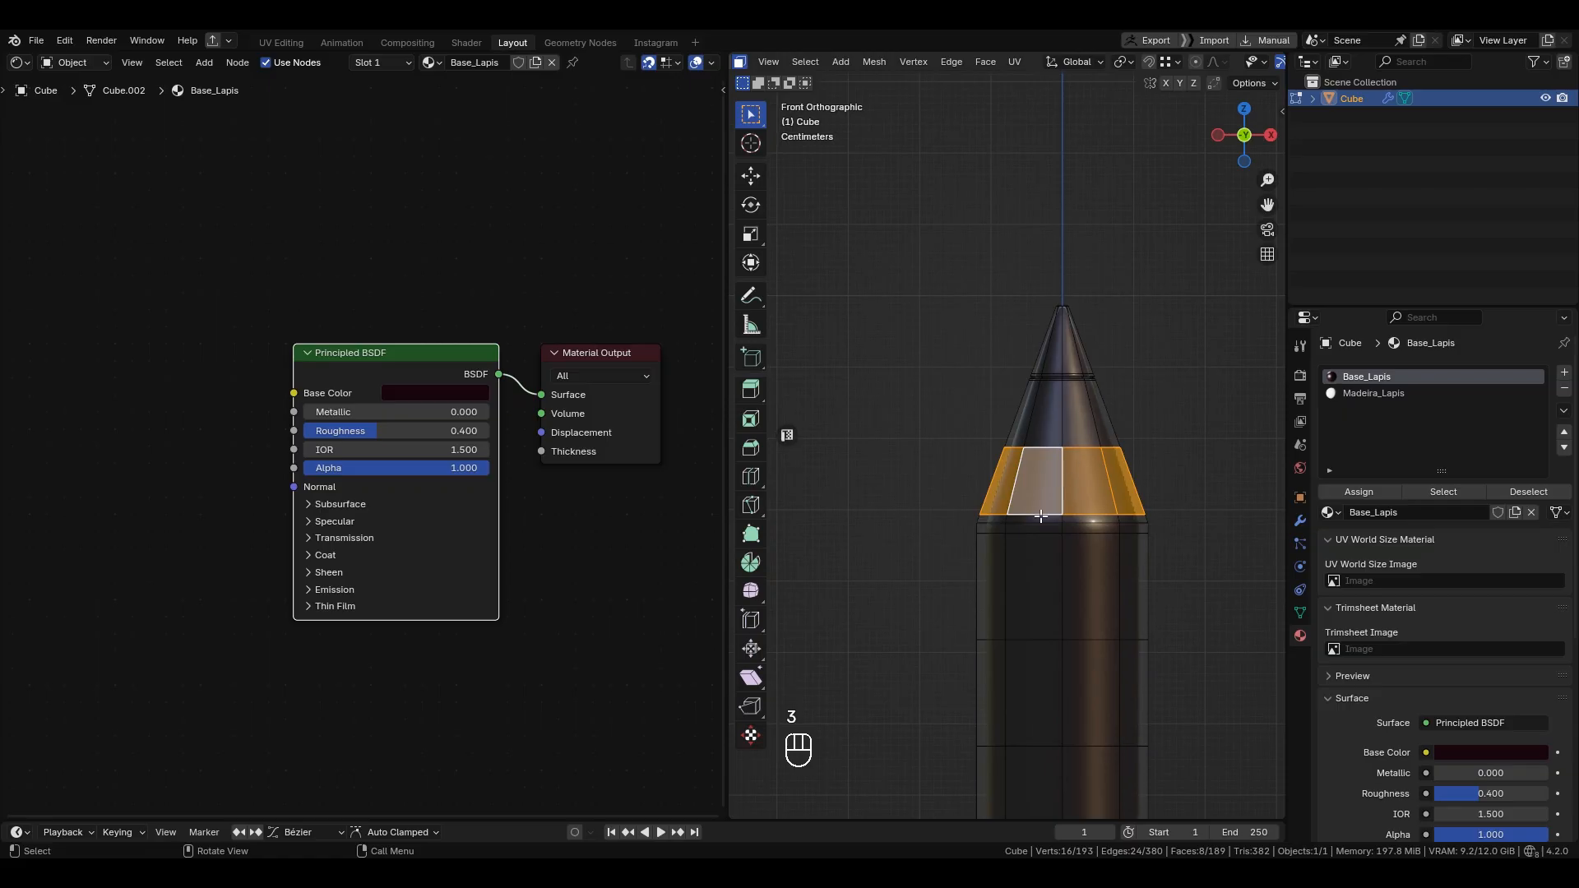
{"action": "left_click", "coordinate": [1064, 417], "text": "alt+shift"}
{"action": "scroll", "coordinate": [1152, 411], "scroll_direction": "up", "scroll_amount": 2}
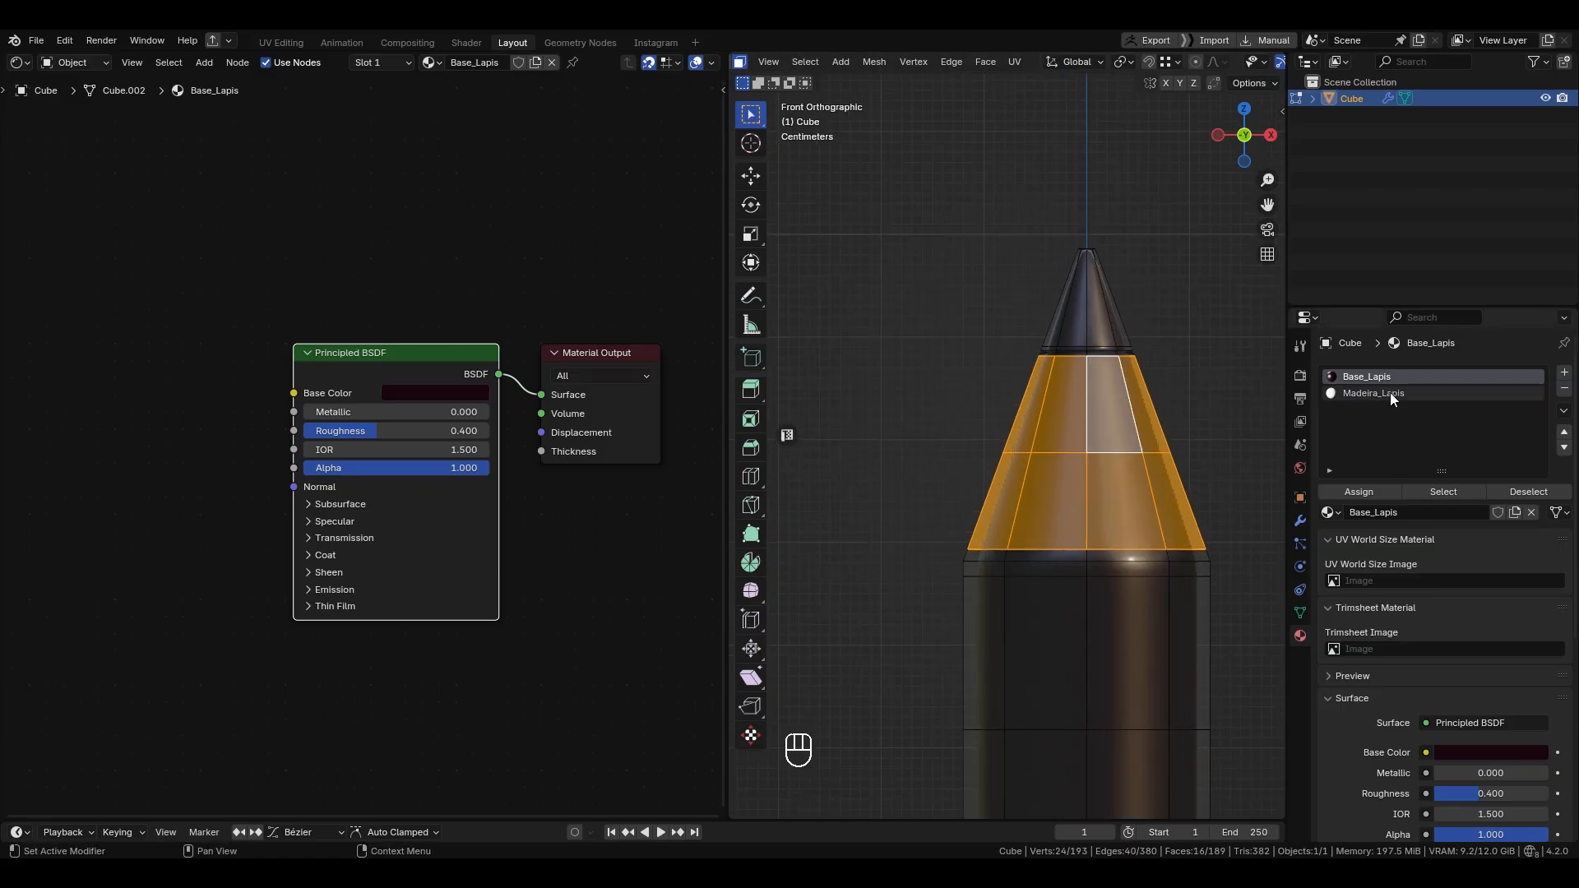
{"action": "left_click", "coordinate": [1390, 393]}
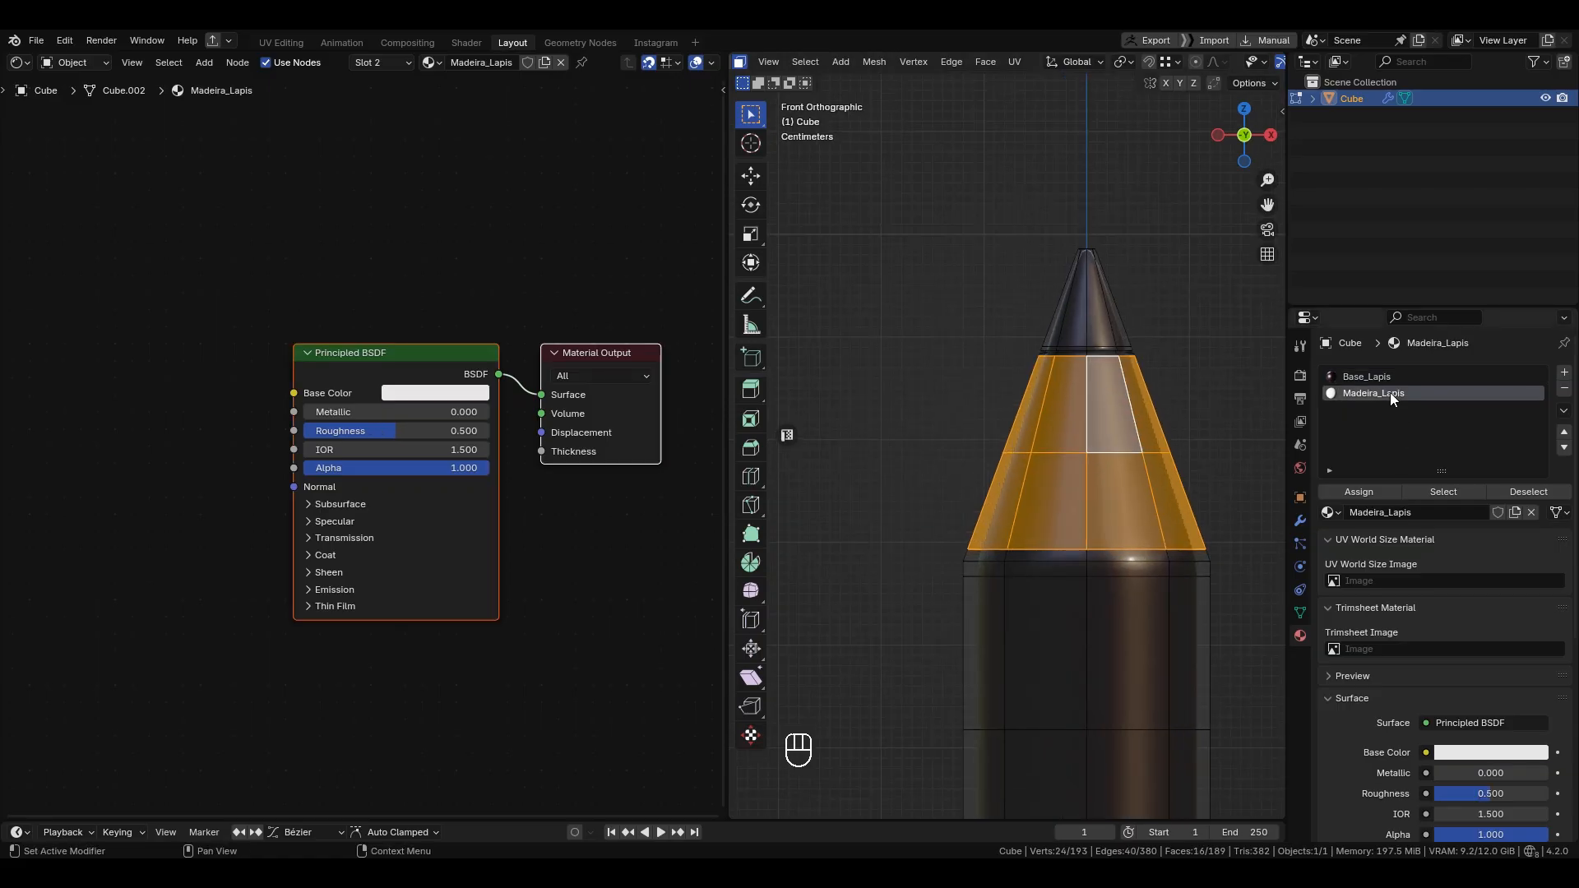
{"action": "left_click", "coordinate": [1370, 491]}
{"action": "left_click_drag", "start_coordinate": [1187, 487], "coordinate": [1112, 487], "text": "alt+shift"}
{"action": "key", "text": "Tab"}
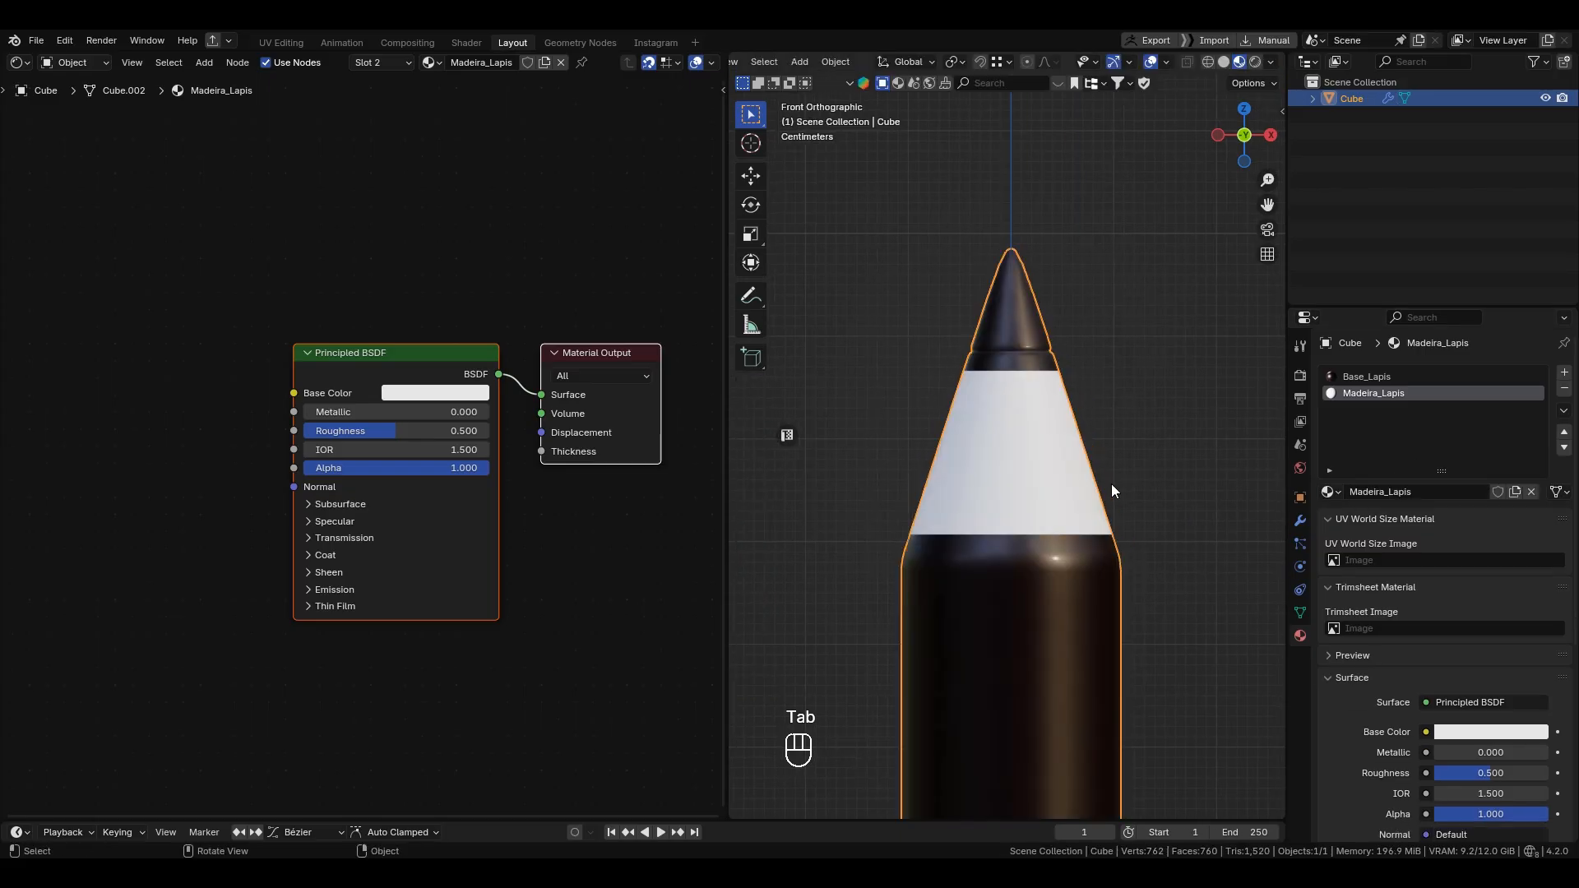
Step: Examine how the Madeira_Lapis boundaries on the subdivided cone compare with the selected face loops of the base mesh
{"action": "scroll", "coordinate": [1112, 488], "scroll_direction": "up", "scroll_amount": 2}
{"action": "scroll", "coordinate": [1112, 492], "scroll_direction": "down", "scroll_amount": 2}
{"action": "left_click", "coordinate": [1300, 520]}
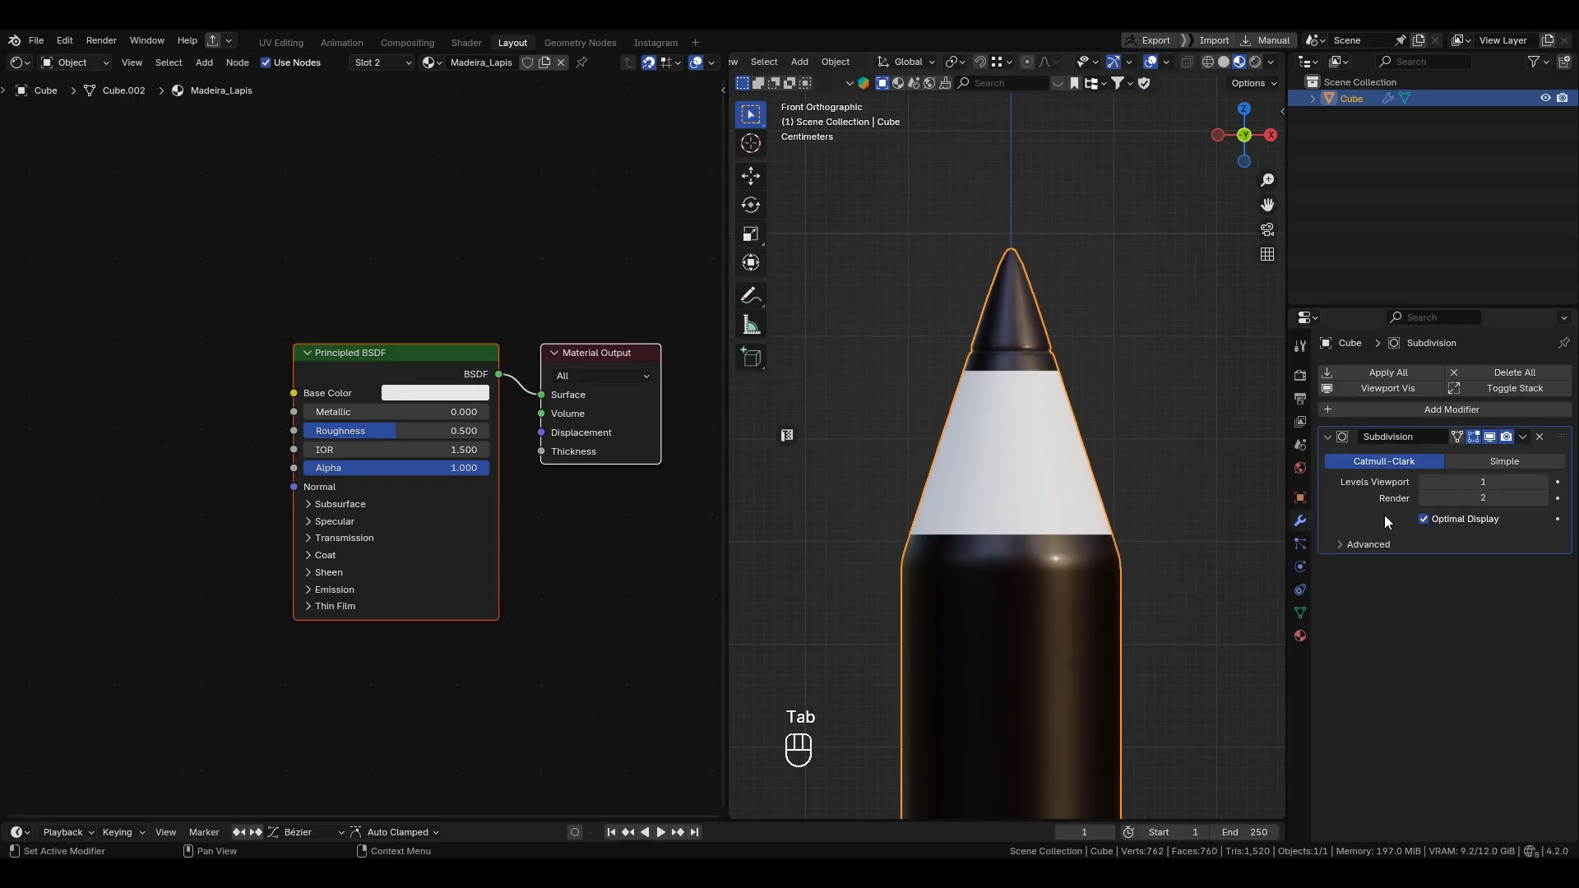
{"action": "scroll", "coordinate": [1043, 558], "scroll_direction": "down", "scroll_amount": 2}
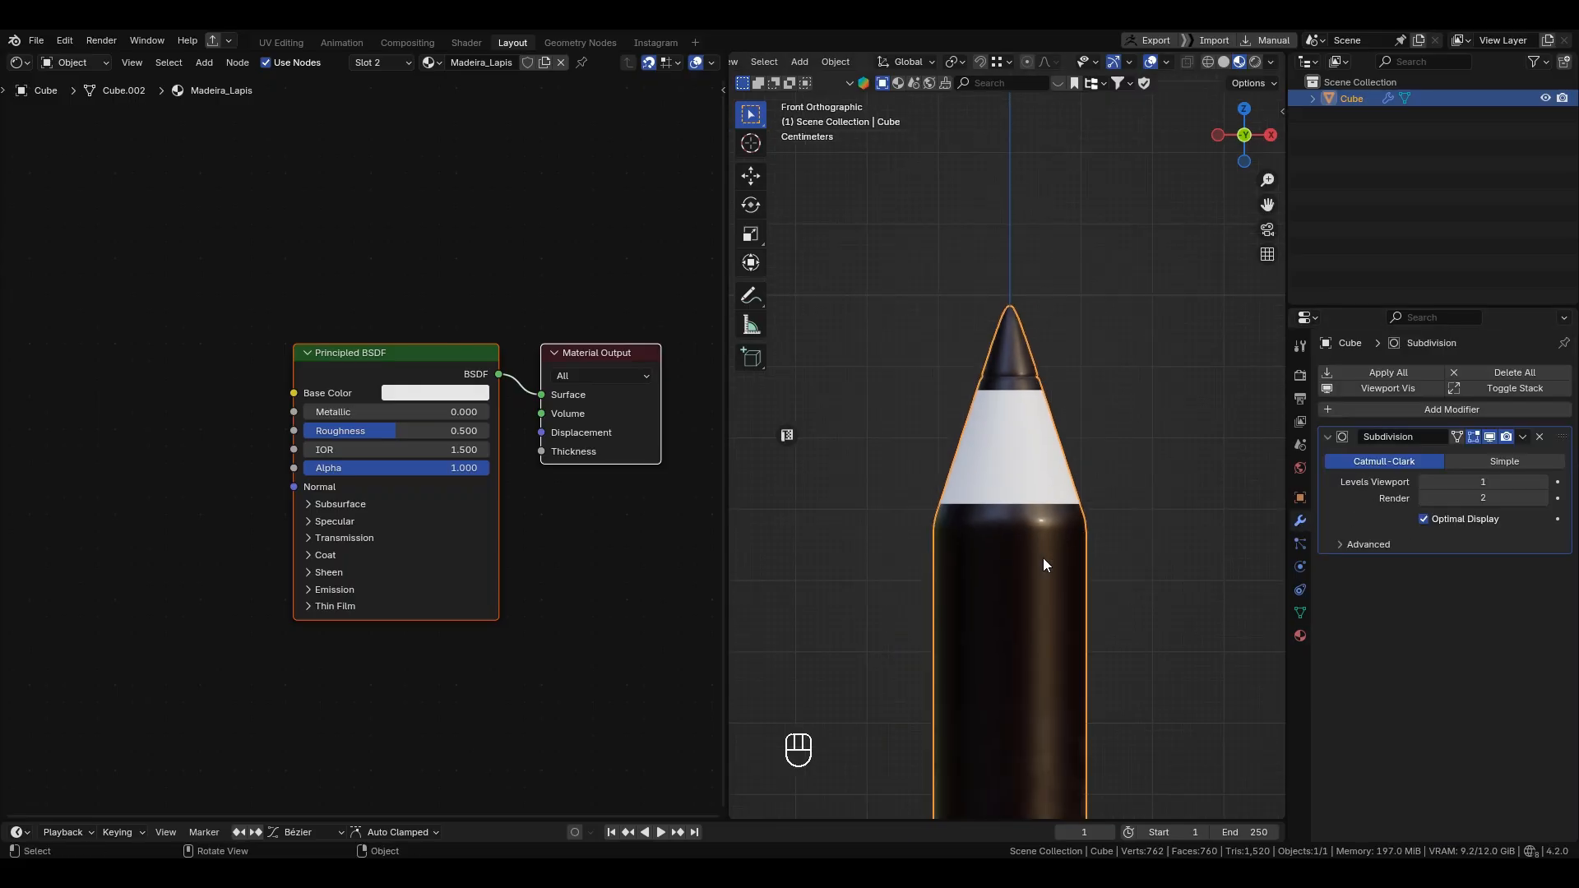
{"action": "scroll", "coordinate": [1042, 561], "scroll_direction": "down", "scroll_amount": 1}
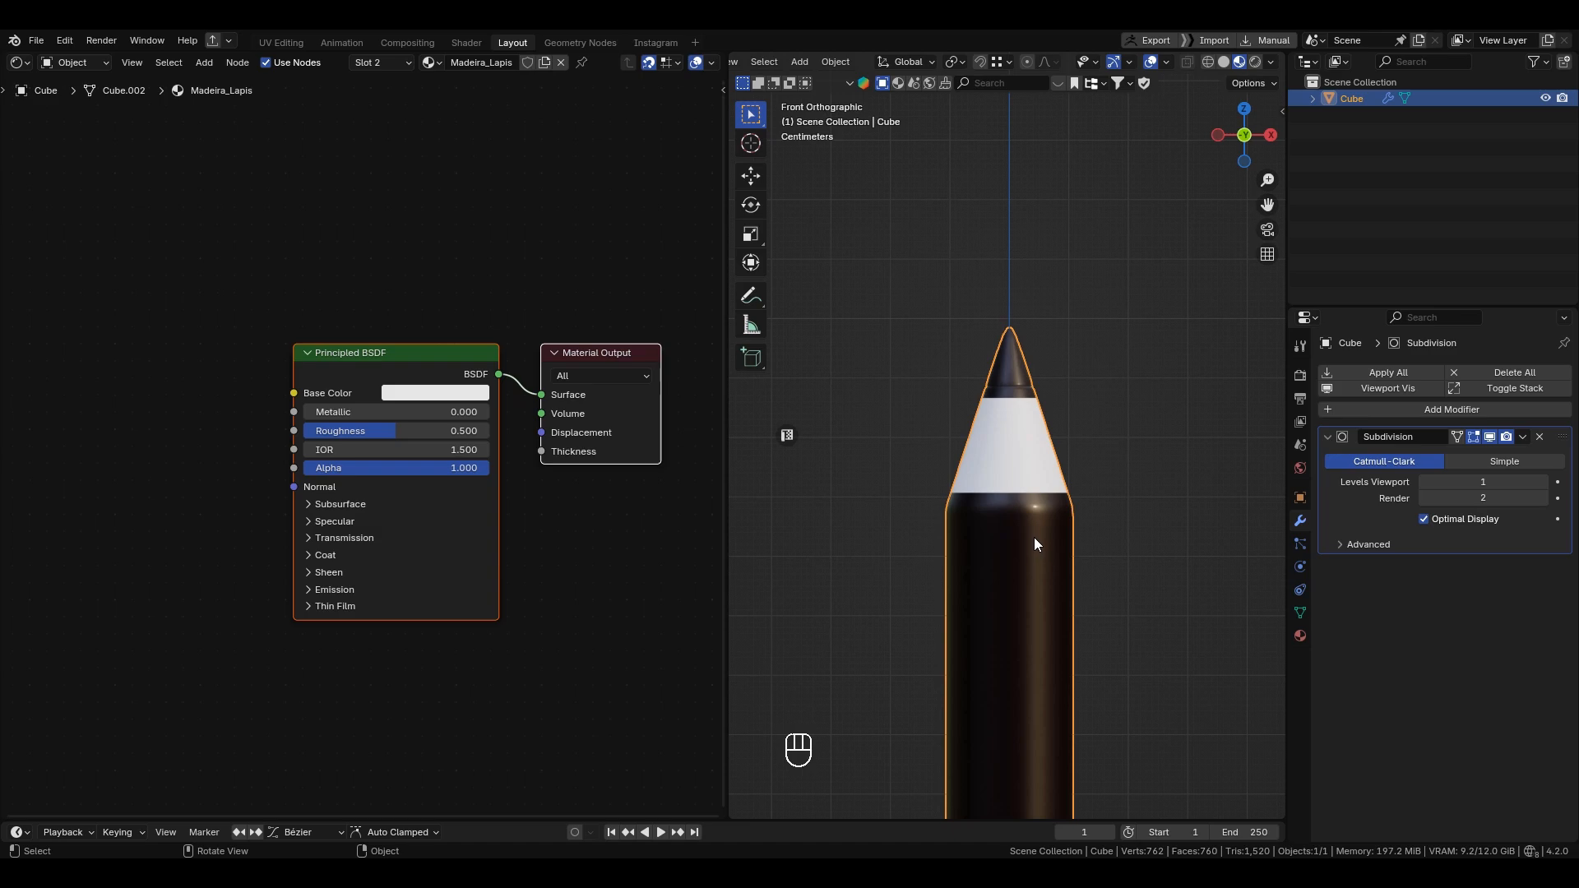
{"action": "scroll", "coordinate": [1051, 416], "scroll_direction": "up", "scroll_amount": 3}
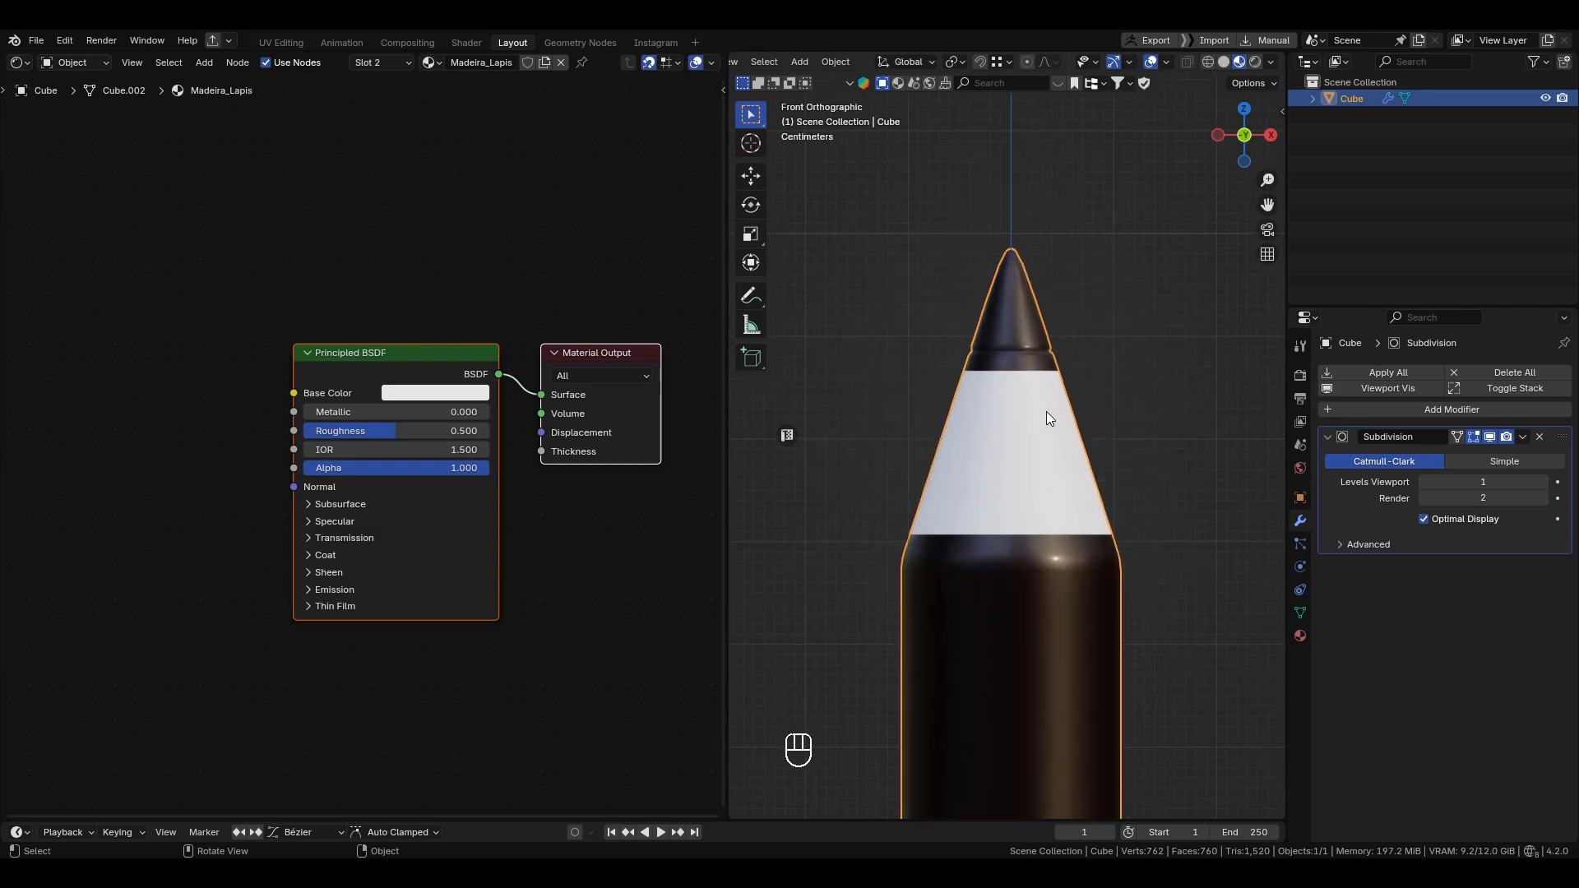
{"action": "key", "text": "Tab"}
{"action": "left_click", "coordinate": [998, 385], "text": "alt+shift"}
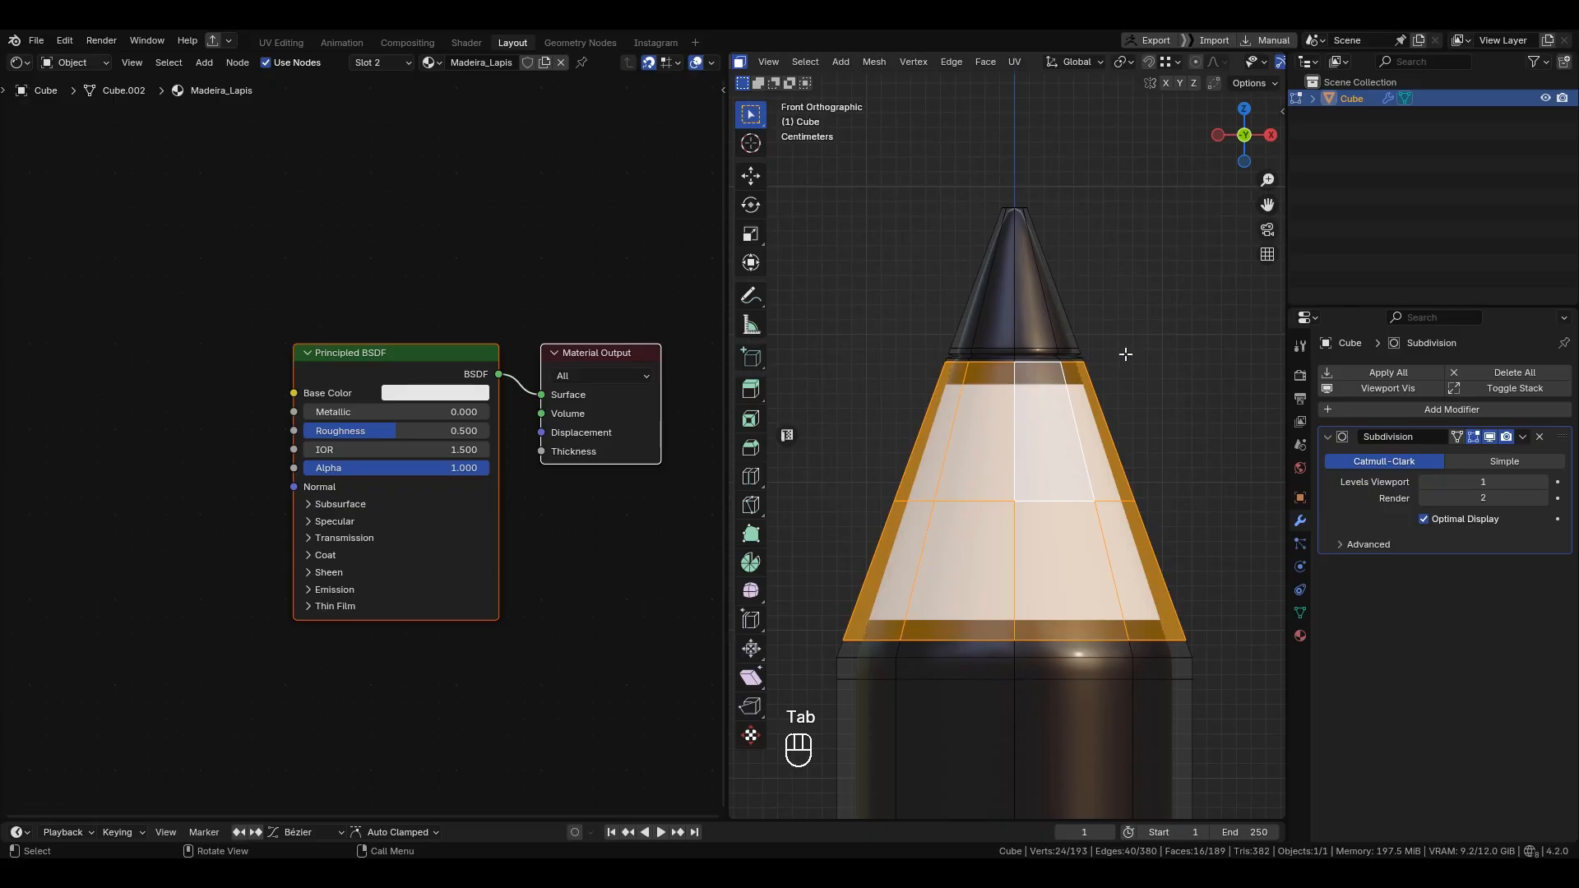
{"action": "mouse_move", "coordinate": [1136, 327]}
{"action": "left_mouse_down"}
{"action": "mouse_move", "coordinate": [1078, 380]}
{"action": "mouse_move", "coordinate": [1104, 385]}
{"action": "left_mouse_up"}
{"action": "mouse_move", "coordinate": [1105, 385]}
{"action": "right_mouse_down"}
{"action": "mouse_move", "coordinate": [1184, 312]}
{"action": "mouse_move", "coordinate": [1103, 332]}
{"action": "right_mouse_up"}
Step: Apply the pencil's Subdivision modifier and add a fresh Subdivision modifier with viewport level 1
{"action": "key", "text": "Tab"}
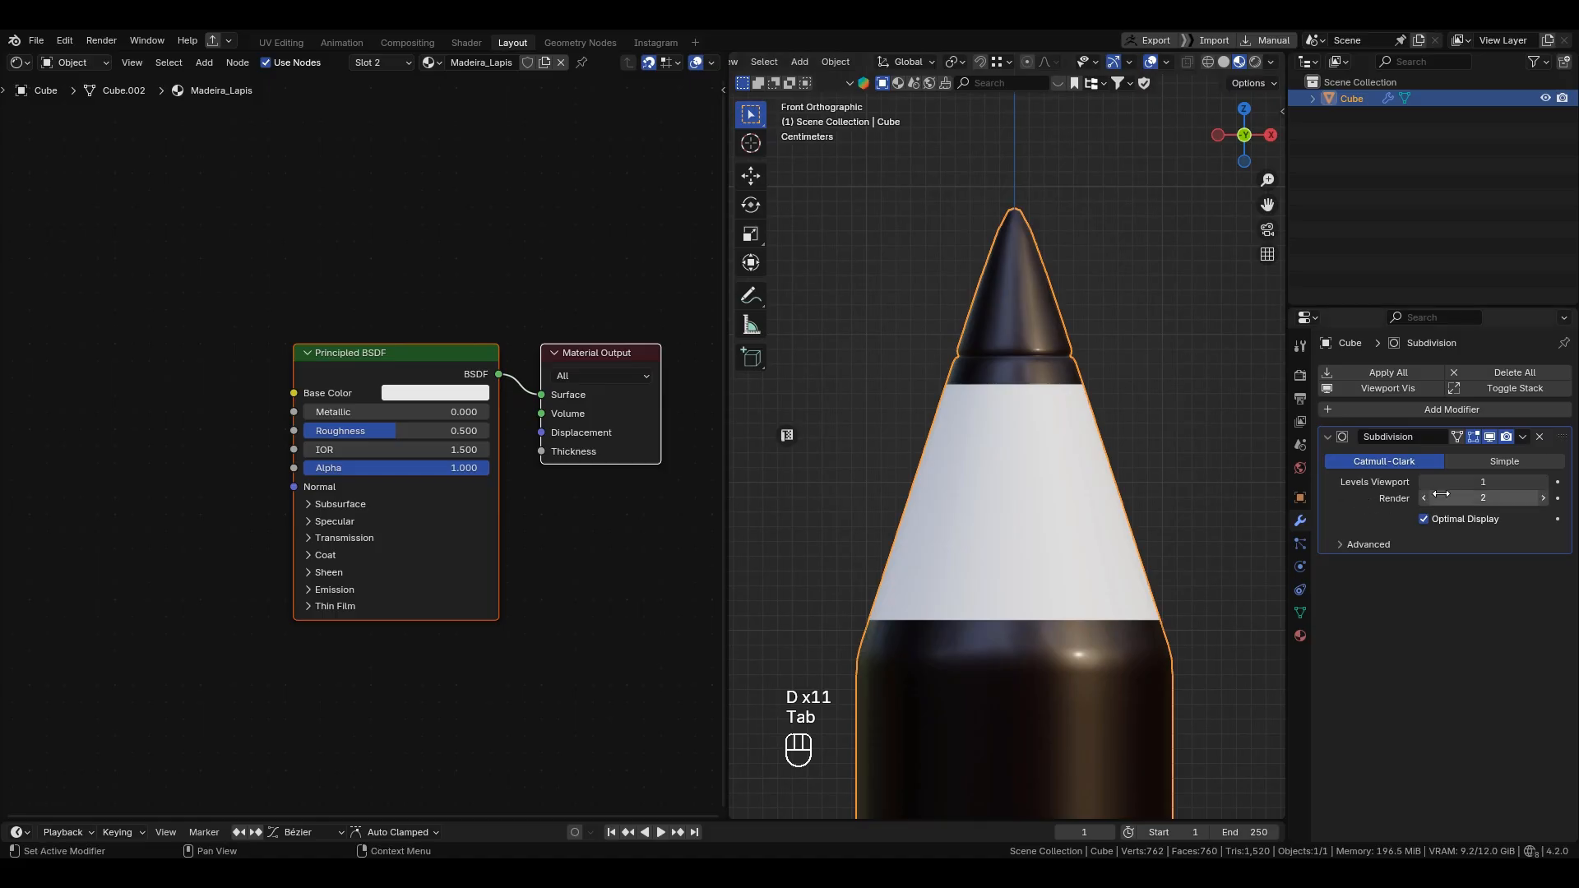
{"action": "key", "text": "ctrl+a"}
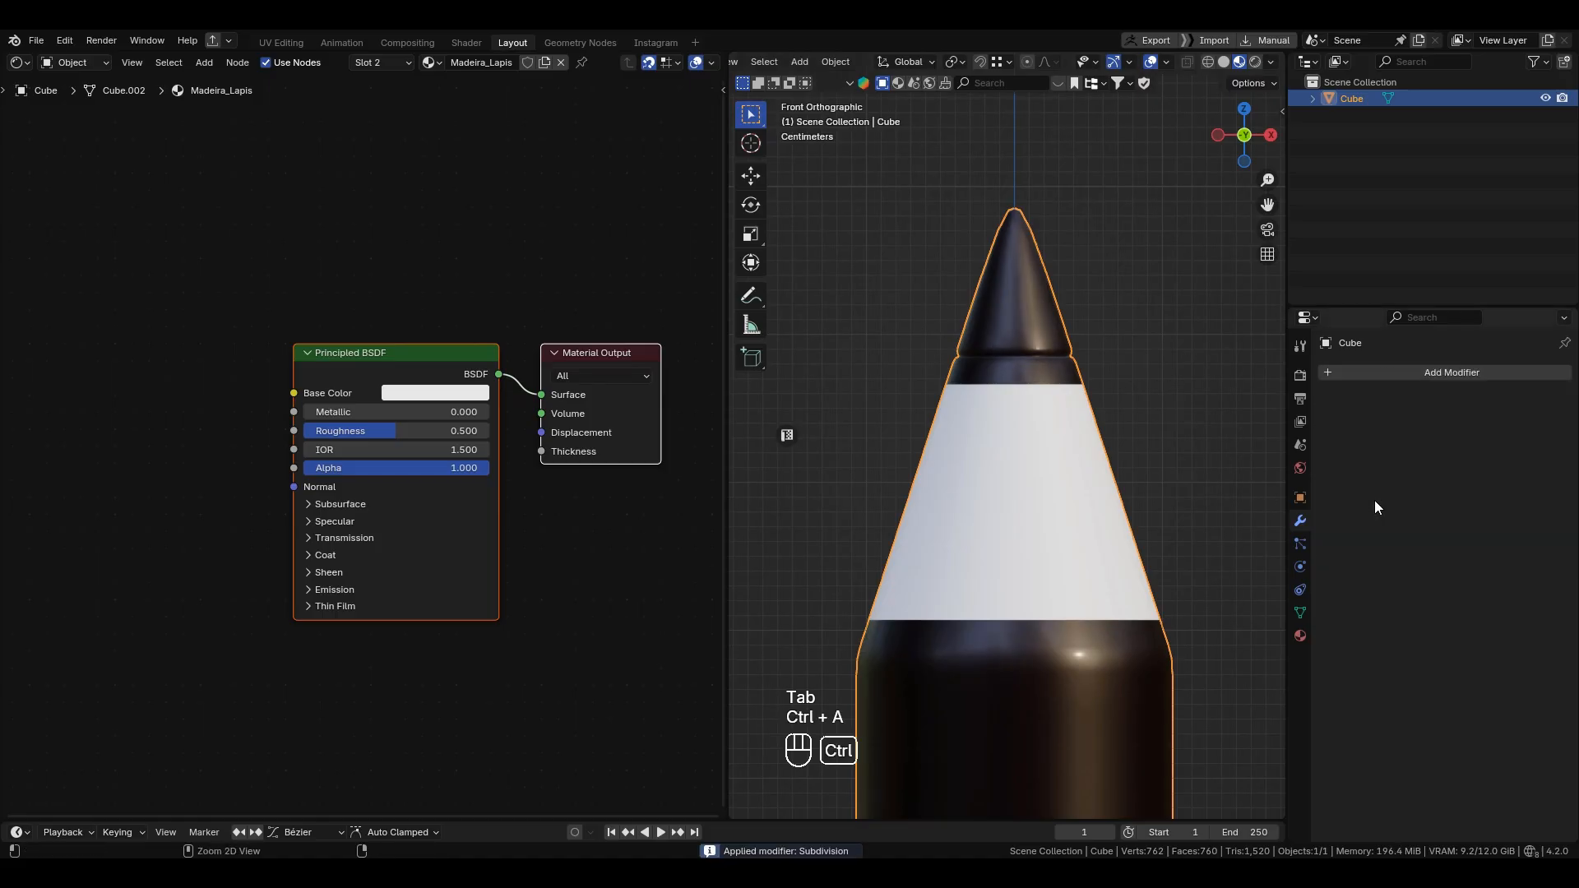
{"action": "key", "text": "ctrl+1"}
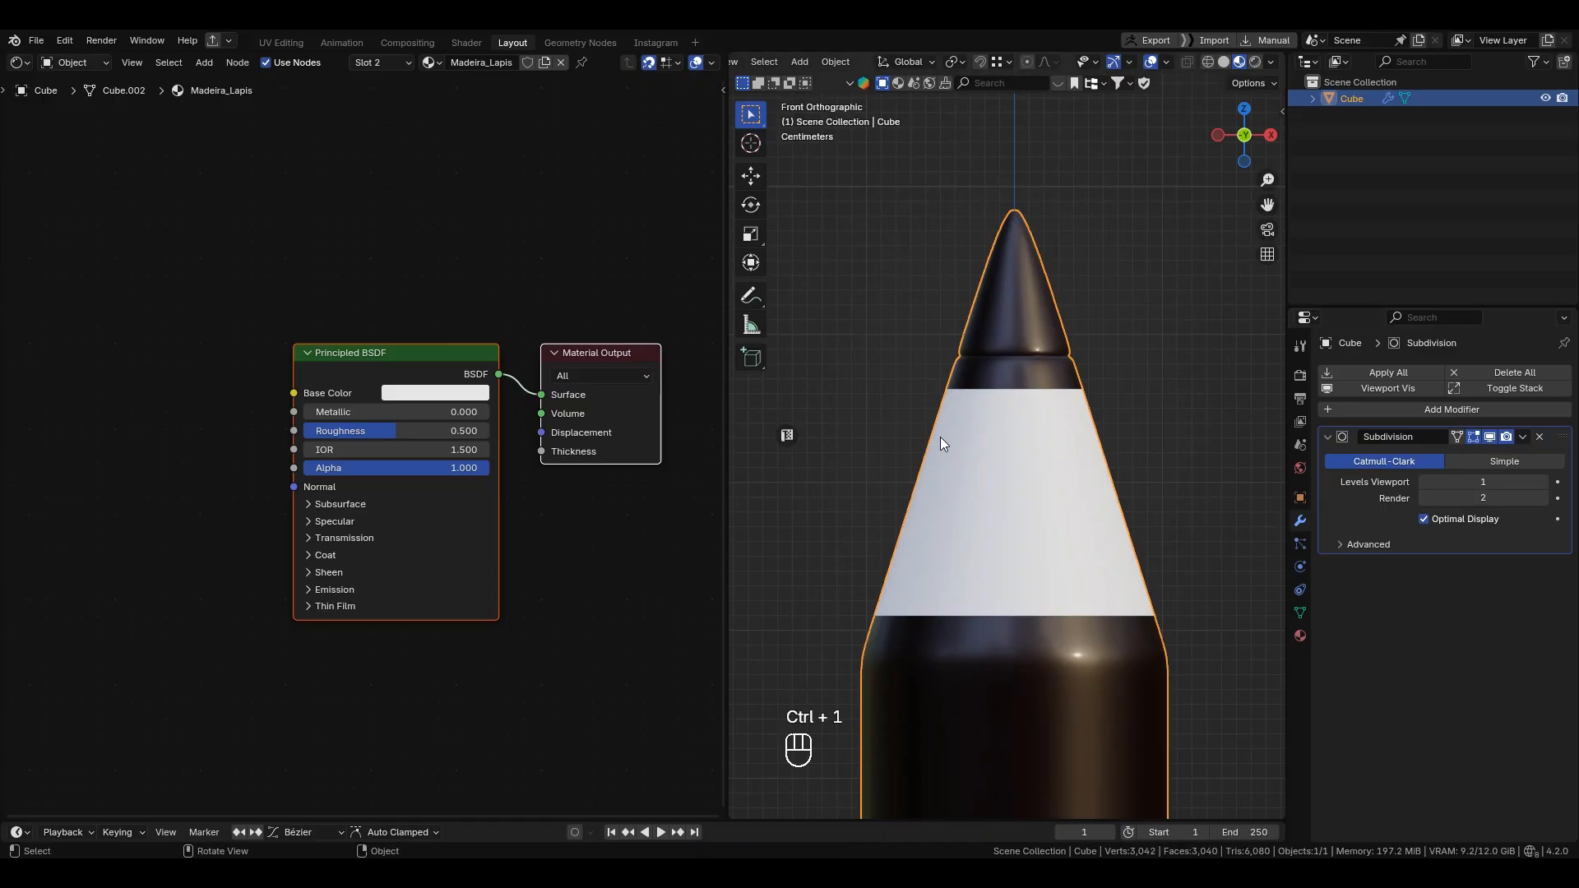
Step: Assign Madeira_Lapis to the dark face loops directly above and below the white section of the cone
{"action": "key", "text": "Tab"}
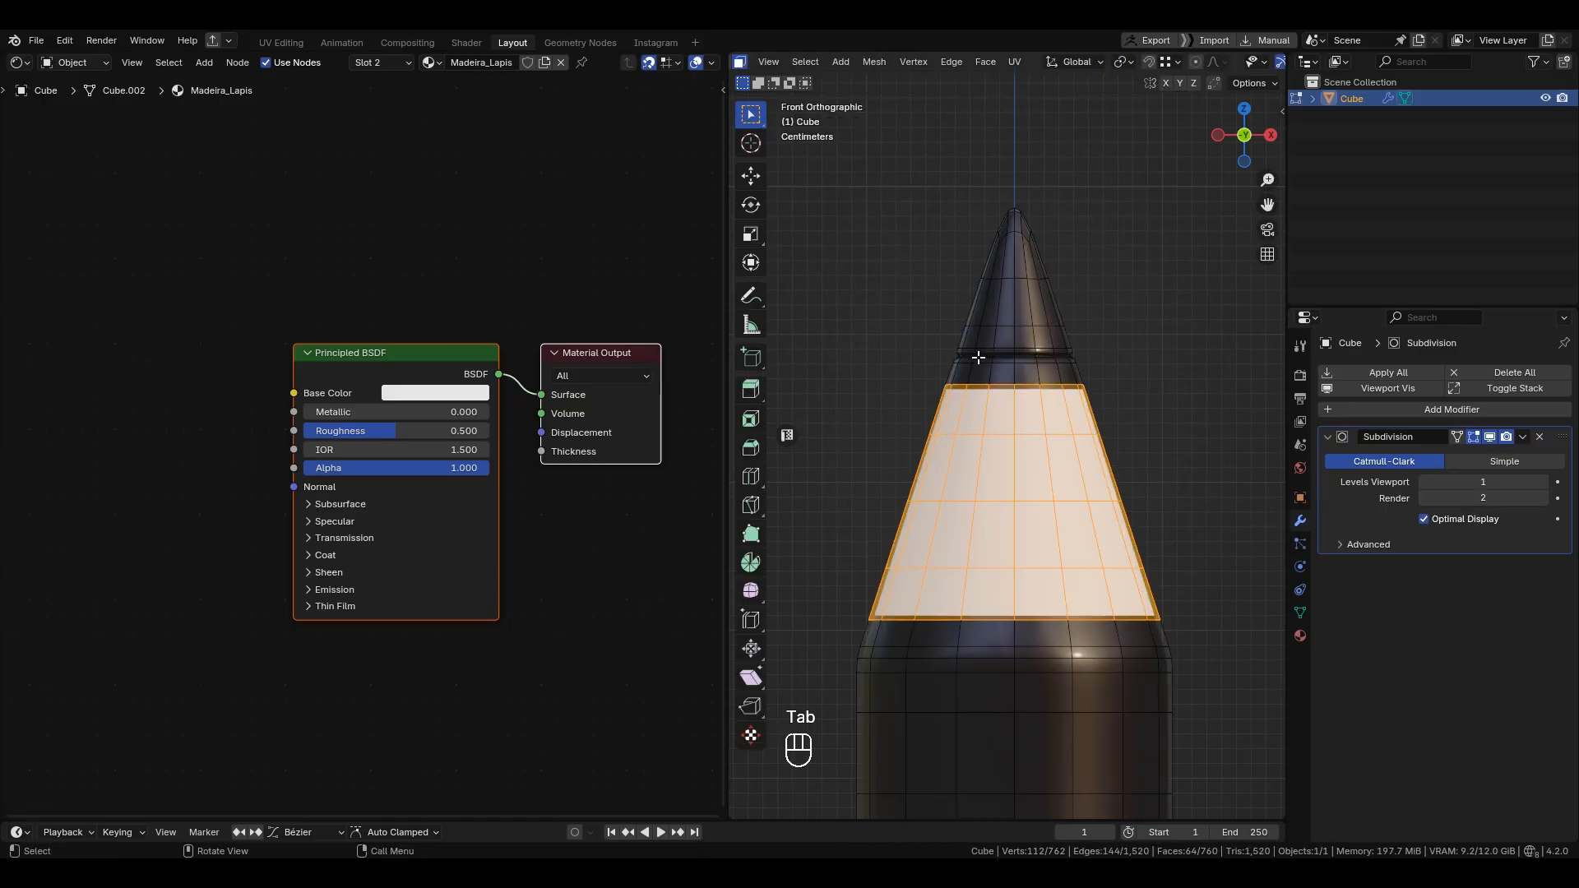
{"action": "left_click", "coordinate": [1301, 636]}
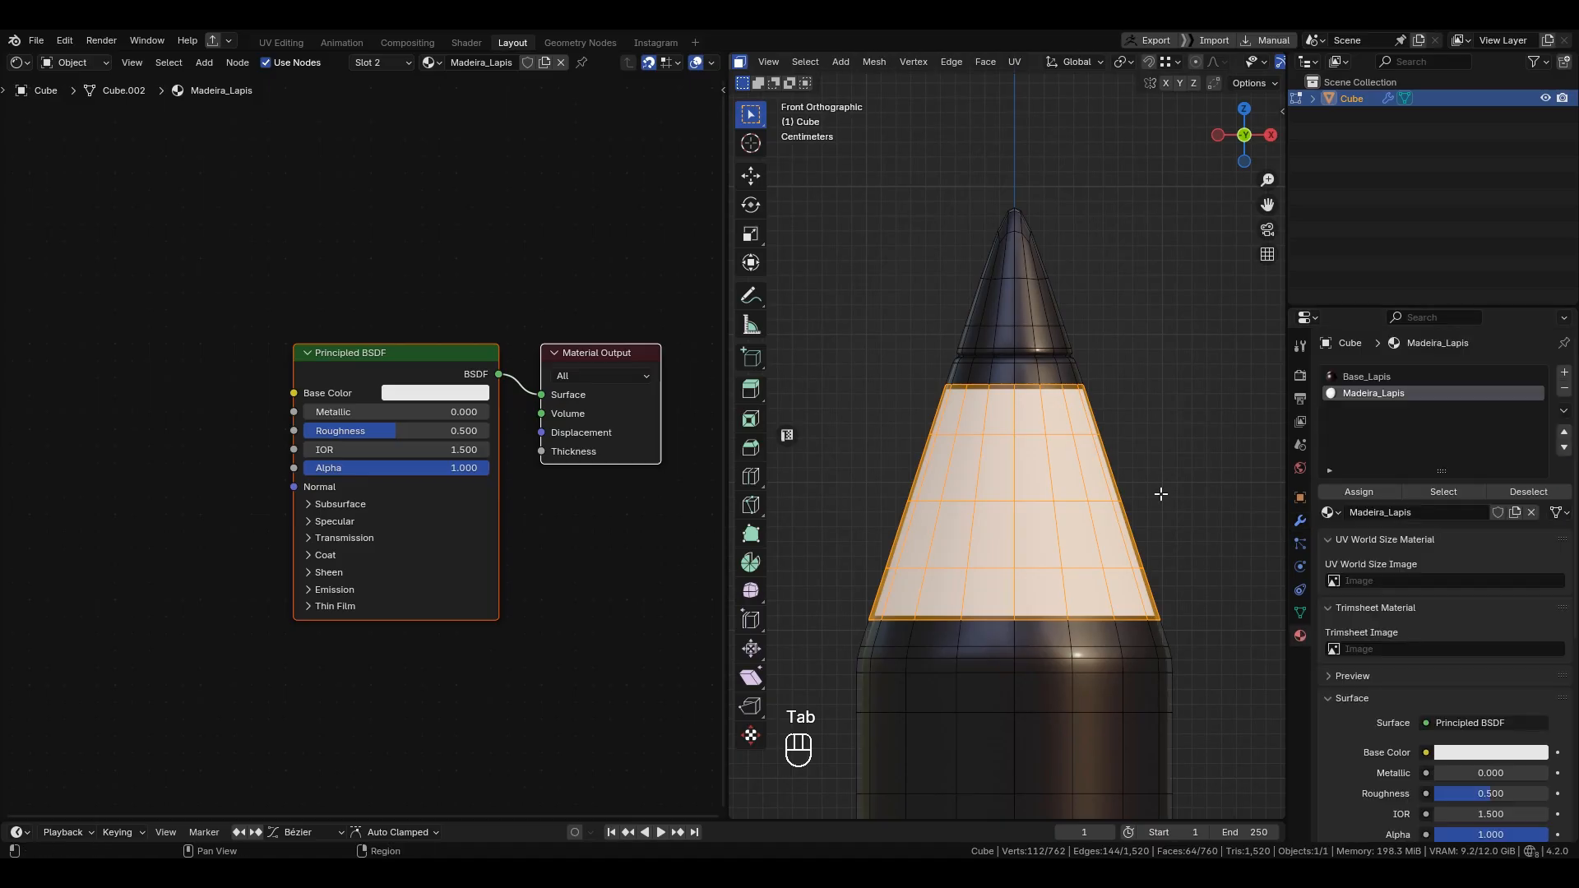
{"action": "left_click", "coordinate": [1062, 375], "text": "alt"}
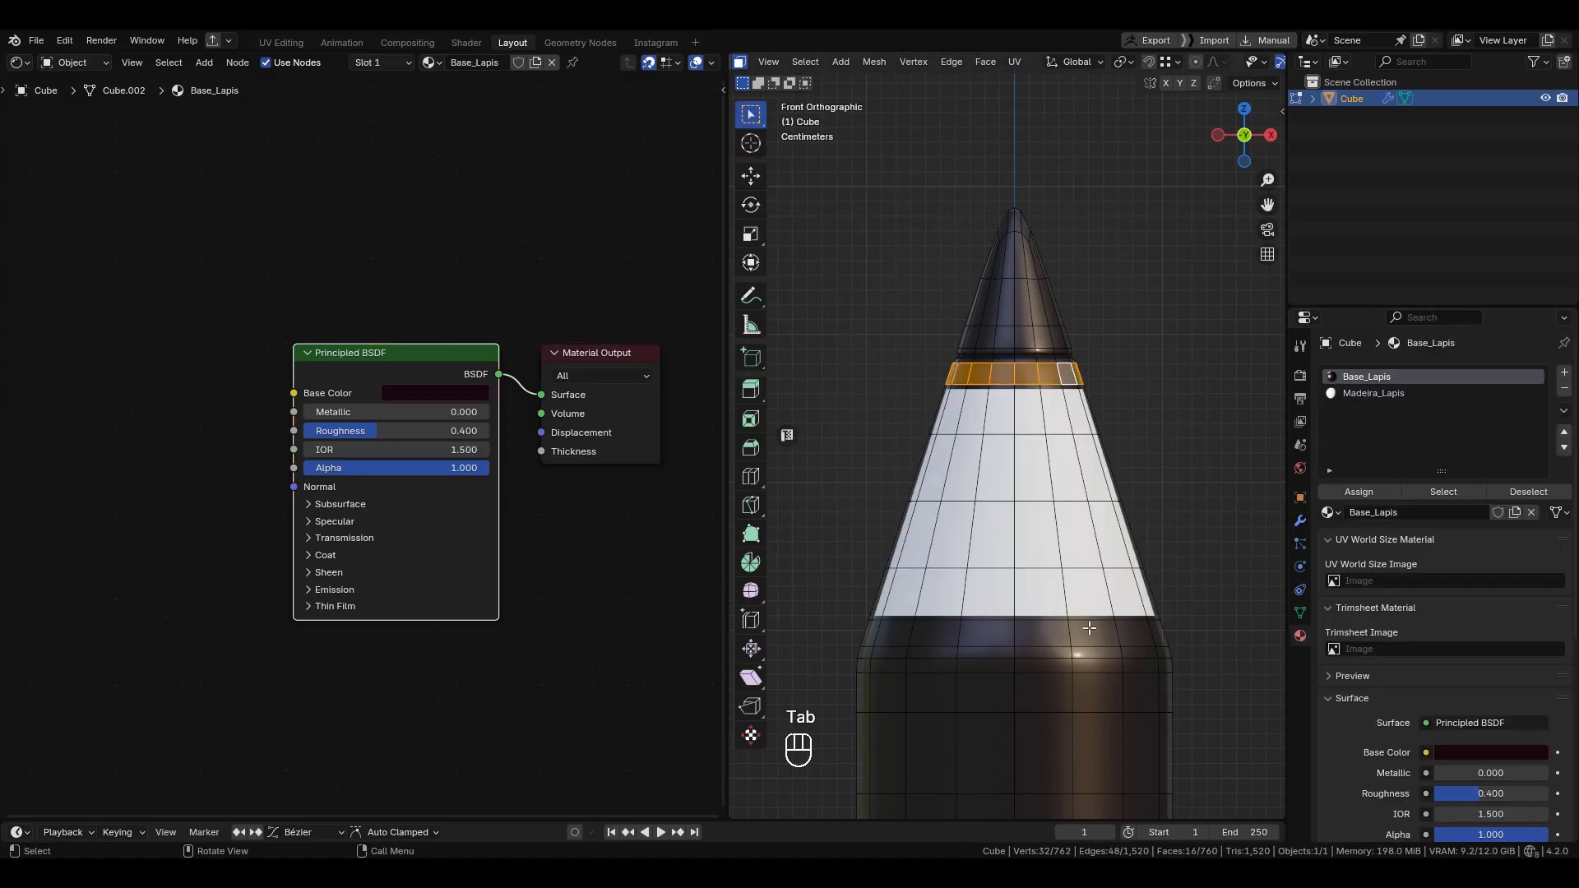
{"action": "left_click", "coordinate": [1071, 631], "text": "alt+shift"}
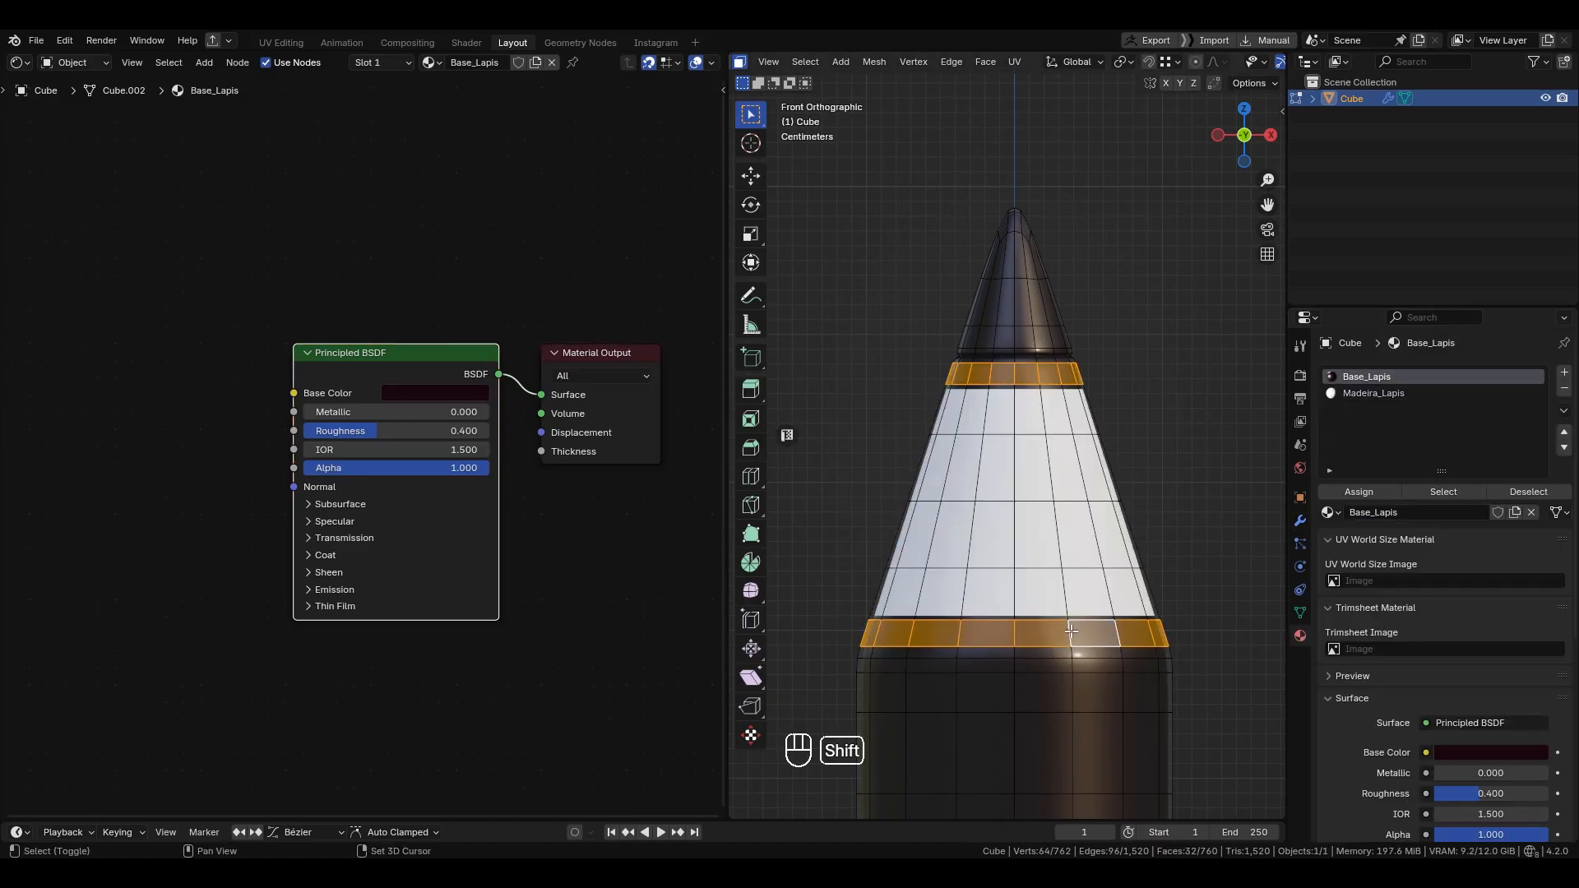
{"action": "left_click", "coordinate": [1372, 394]}
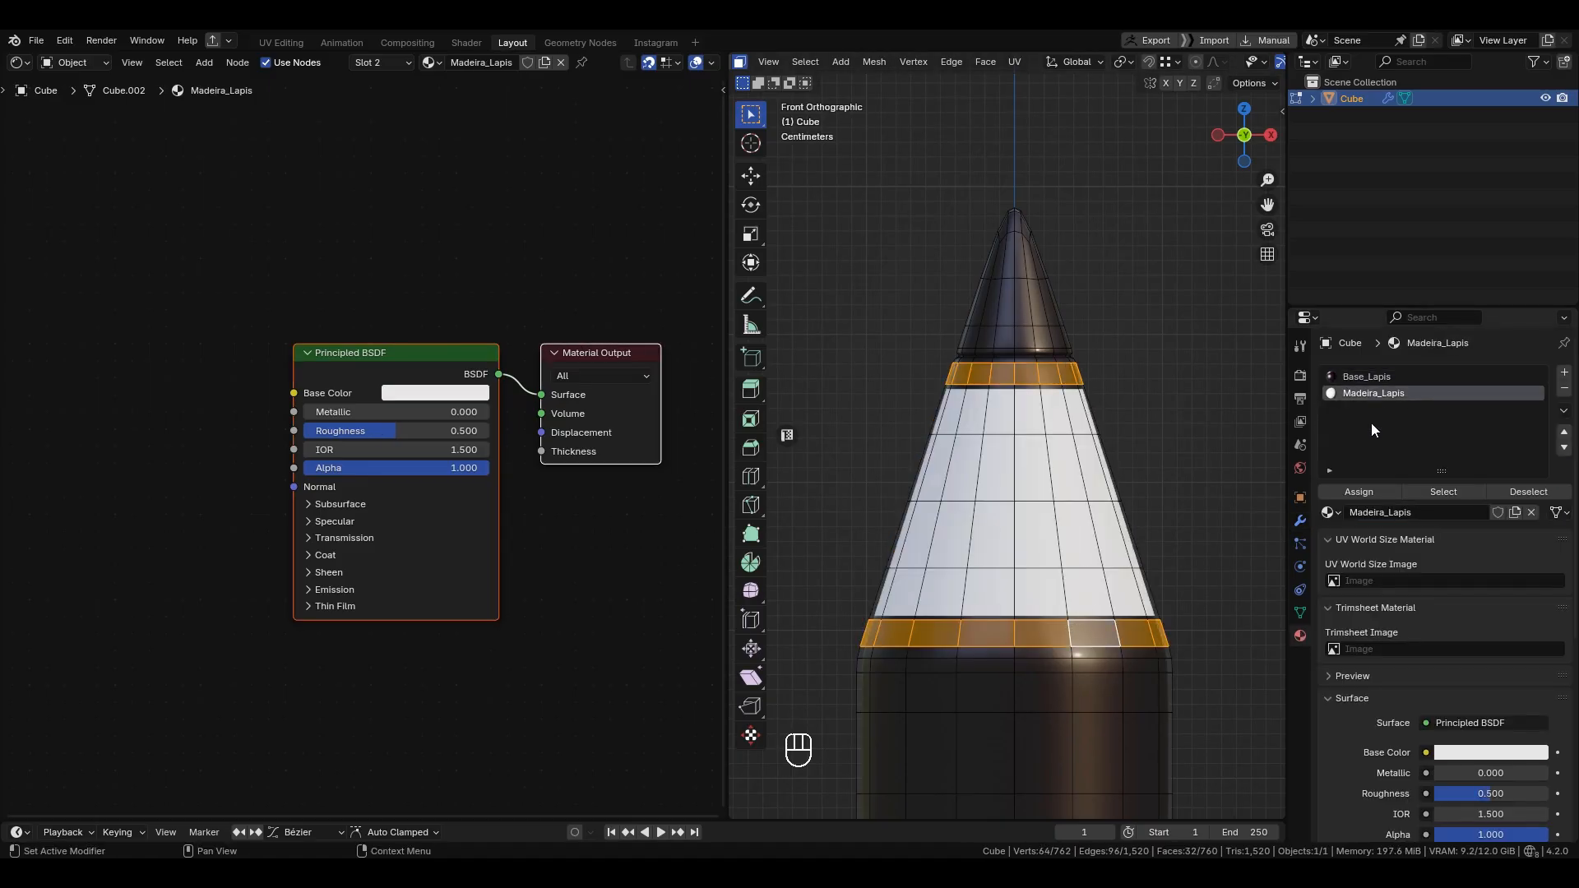
{"action": "left_click", "coordinate": [1365, 491]}
{"action": "left_click", "coordinate": [1135, 388]}
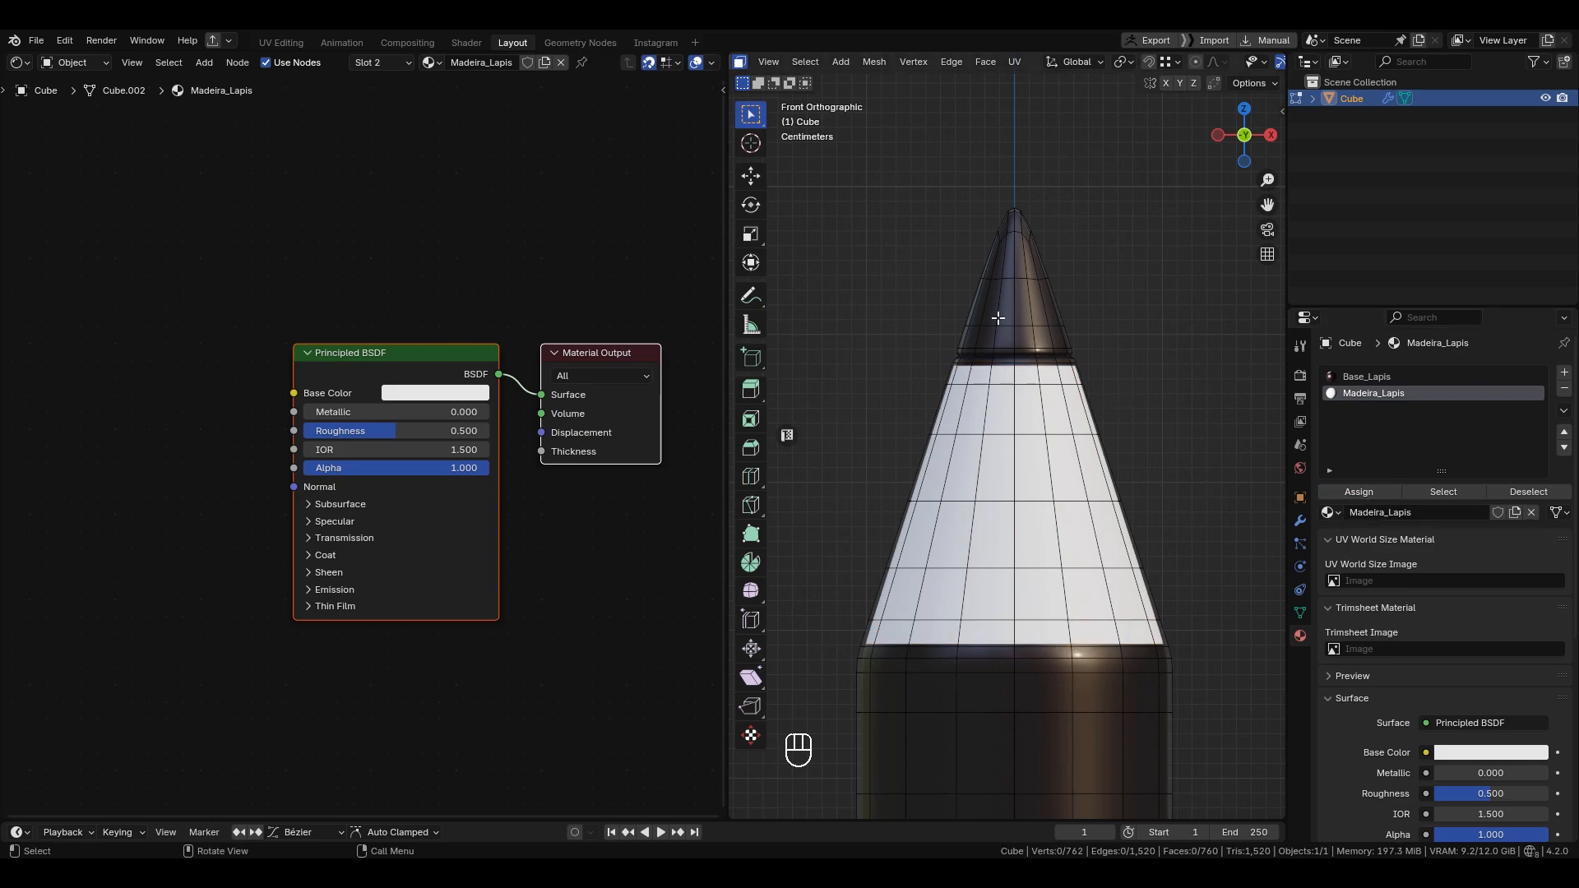
Step: Extend Madeira_Lapis to the narrow face loops between the white cone and the groove under the lead tip
{"action": "scroll", "coordinate": [1000, 321], "scroll_direction": "up", "scroll_amount": 6}
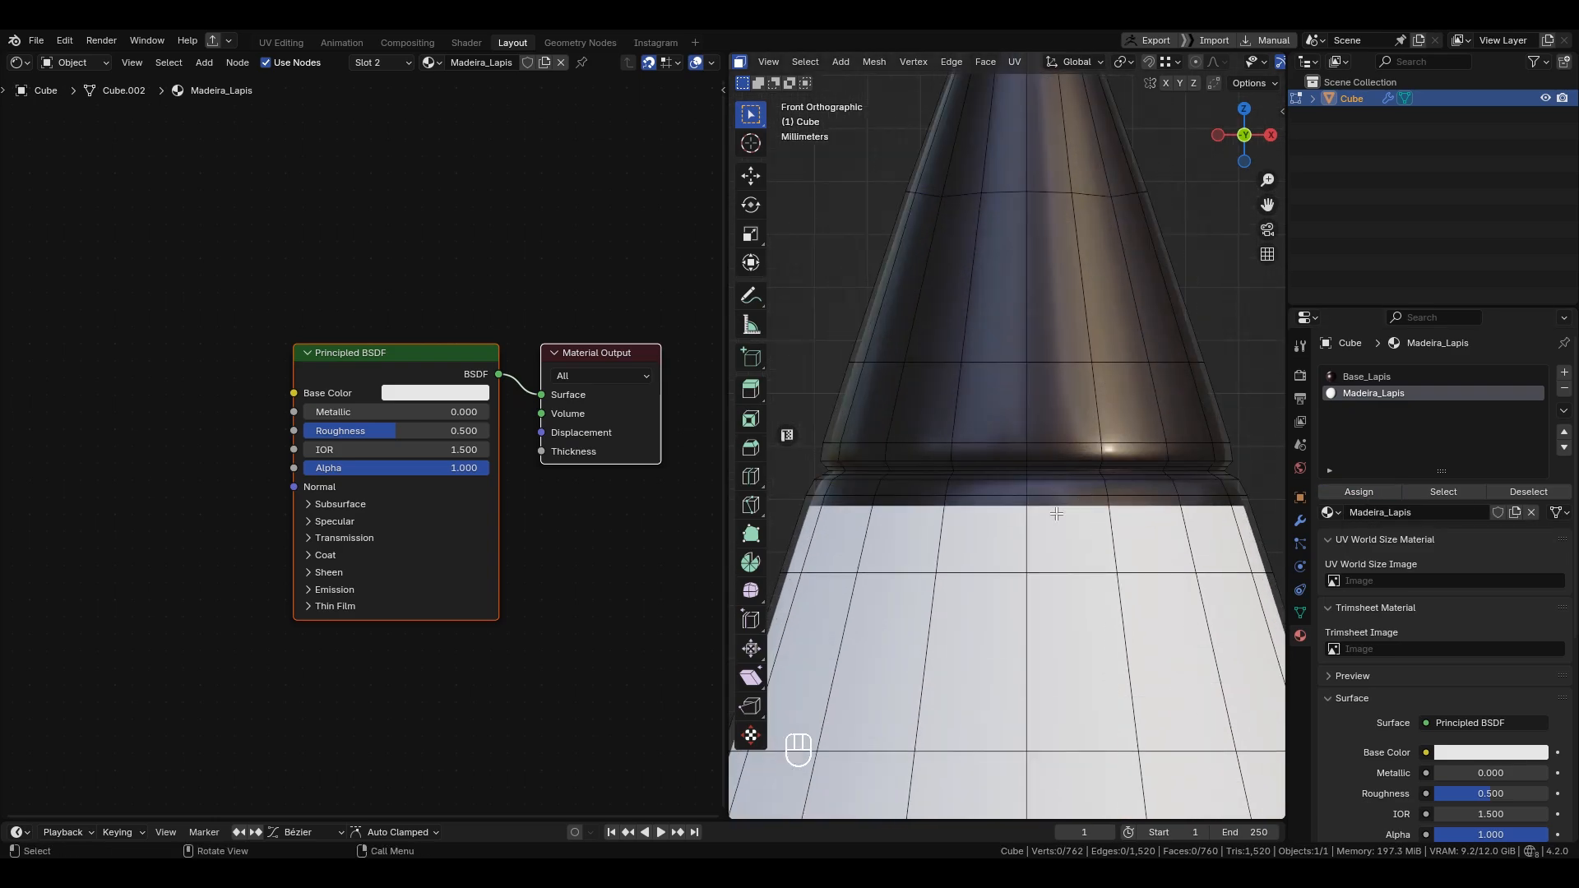
{"action": "left_click", "coordinate": [1106, 497], "text": "alt"}
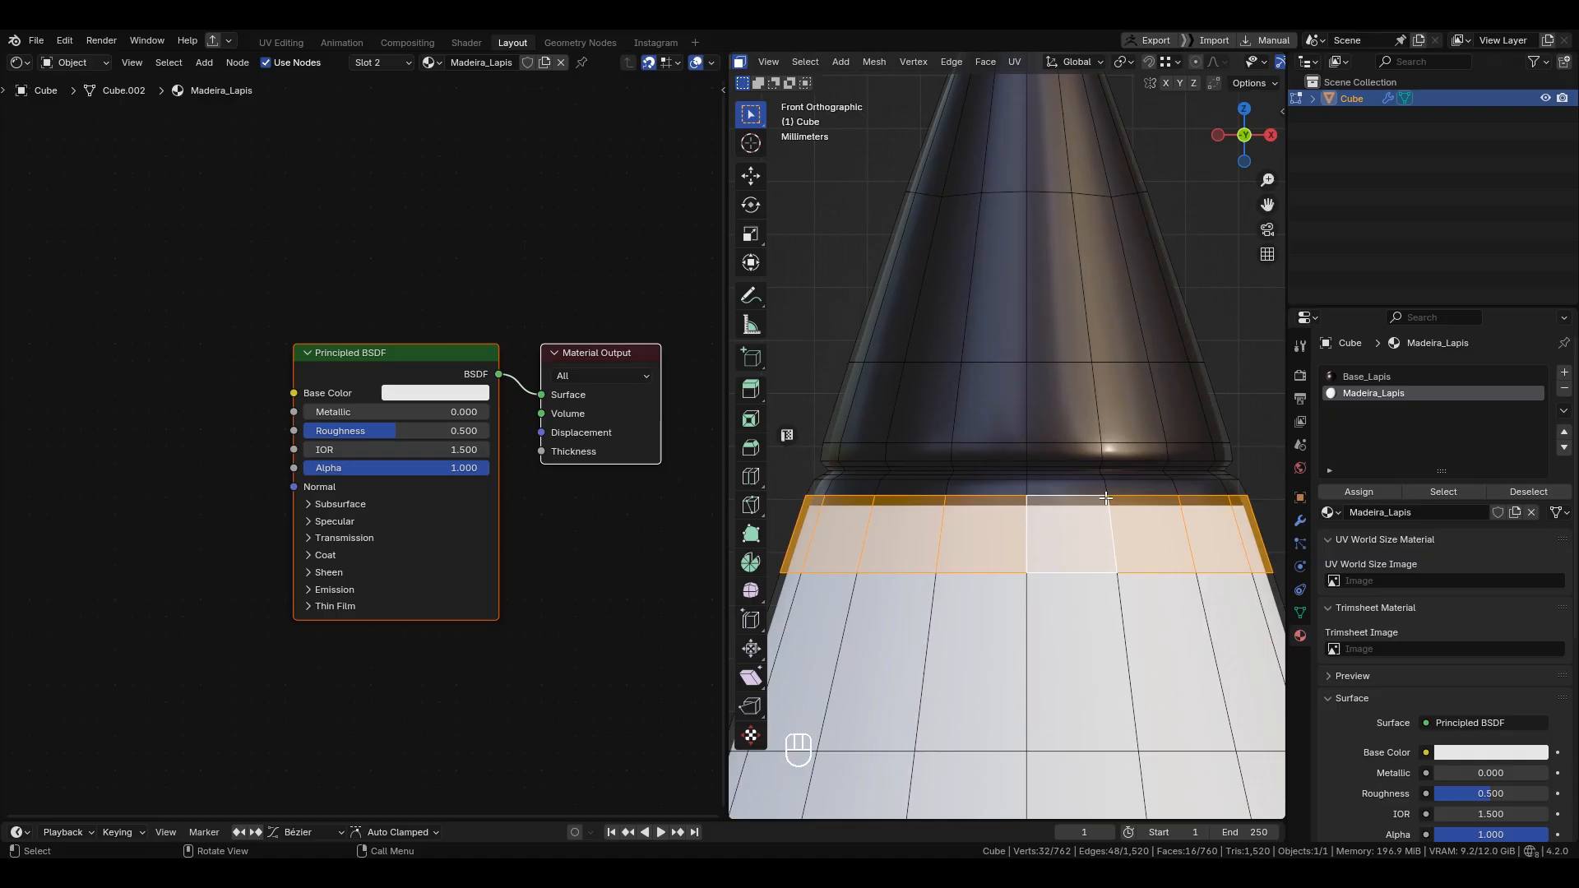
{"action": "left_click", "coordinate": [1107, 486], "text": "alt+shift"}
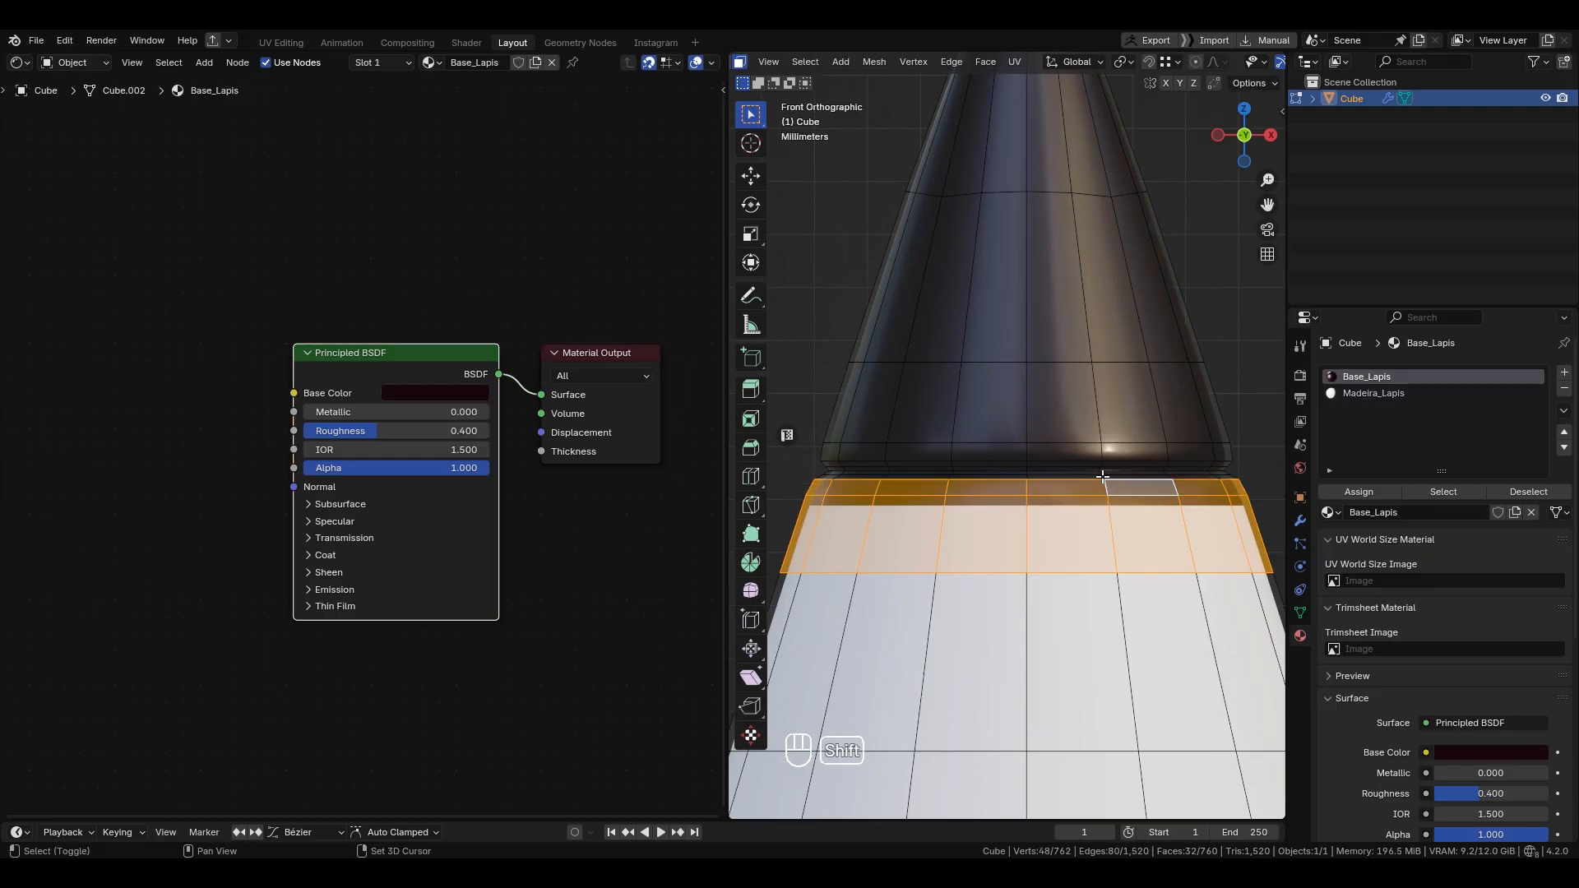
{"action": "left_click", "coordinate": [1102, 476], "text": "alt+shift"}
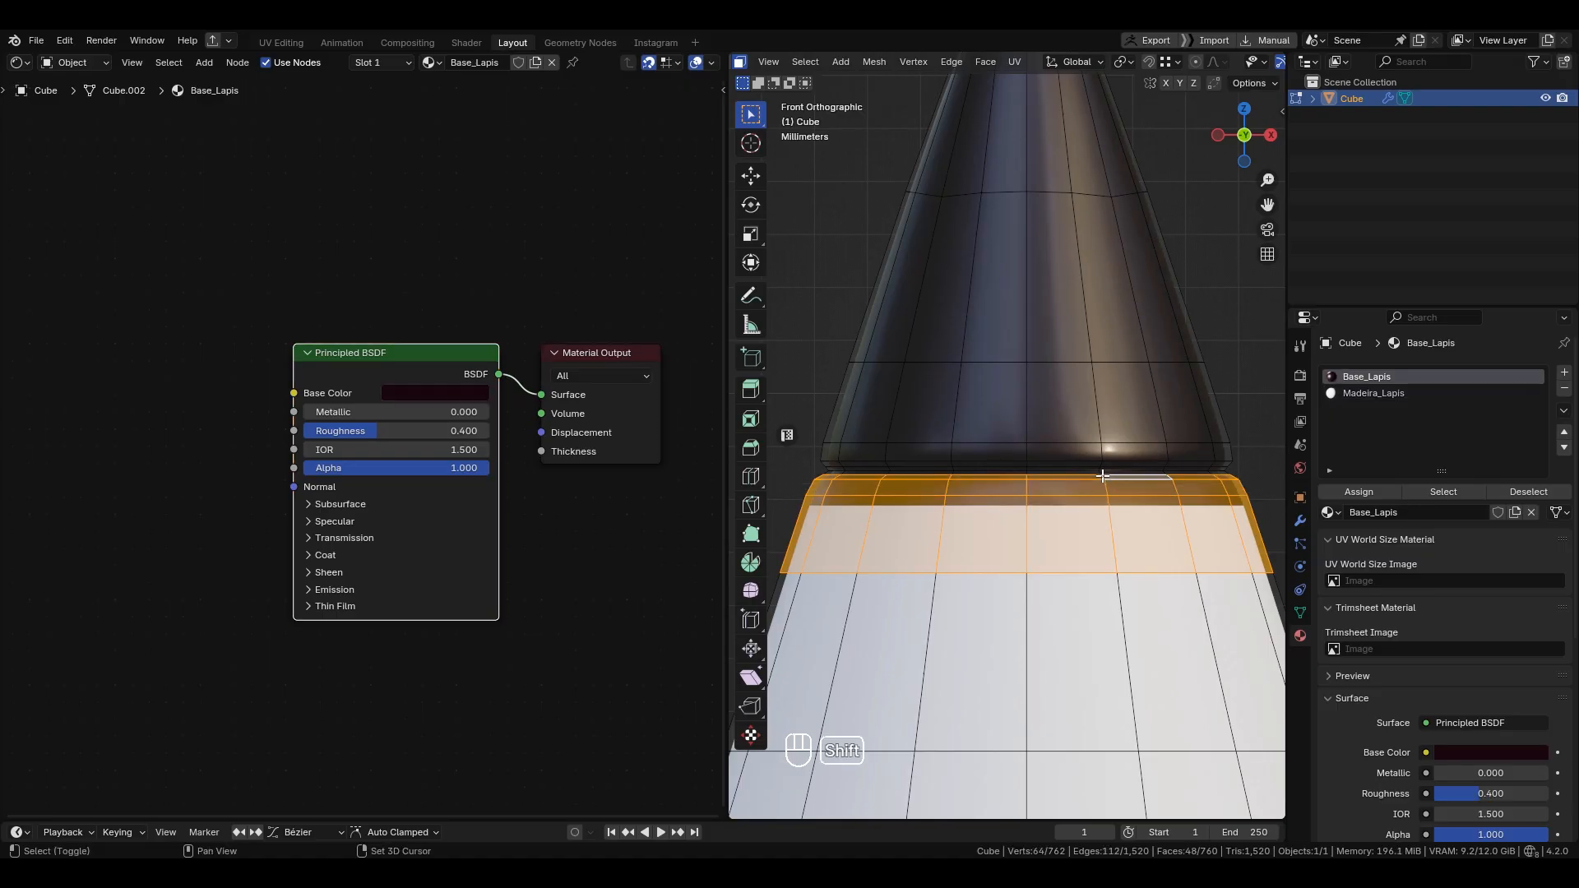
{"action": "left_click", "coordinate": [1379, 394]}
{"action": "left_click", "coordinate": [1367, 489]}
{"action": "key", "text": "Tab"}
Step: Assign Madeira_Lapis to the remaining thin face loop at the groove and check the wood section in object mode
{"action": "key", "text": "Tab"}
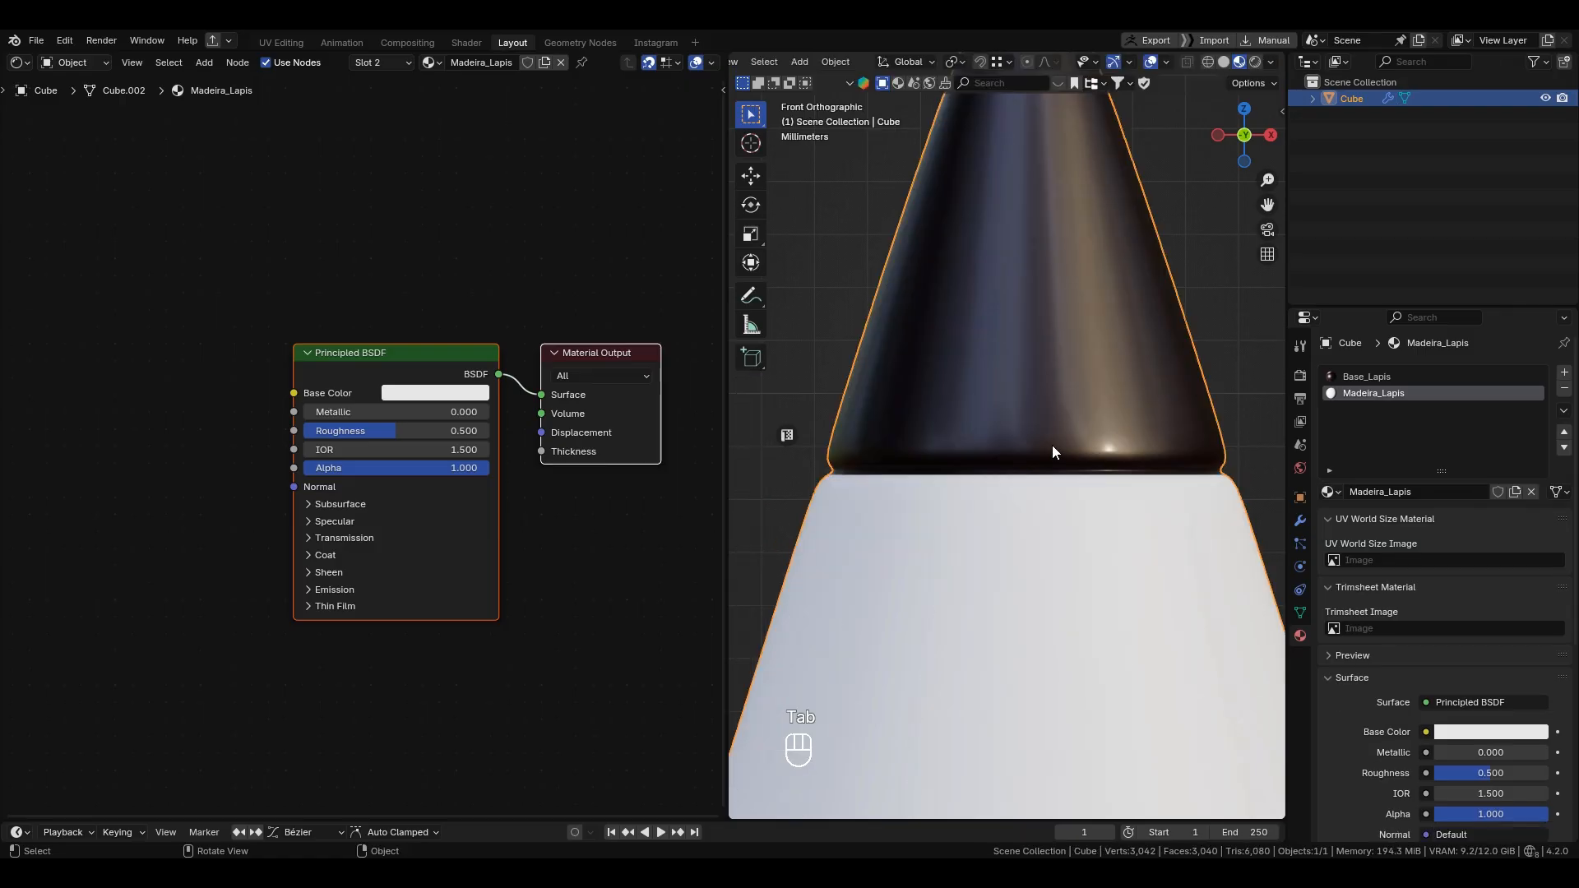
{"action": "scroll", "coordinate": [1077, 488], "scroll_direction": "up", "scroll_amount": 3}
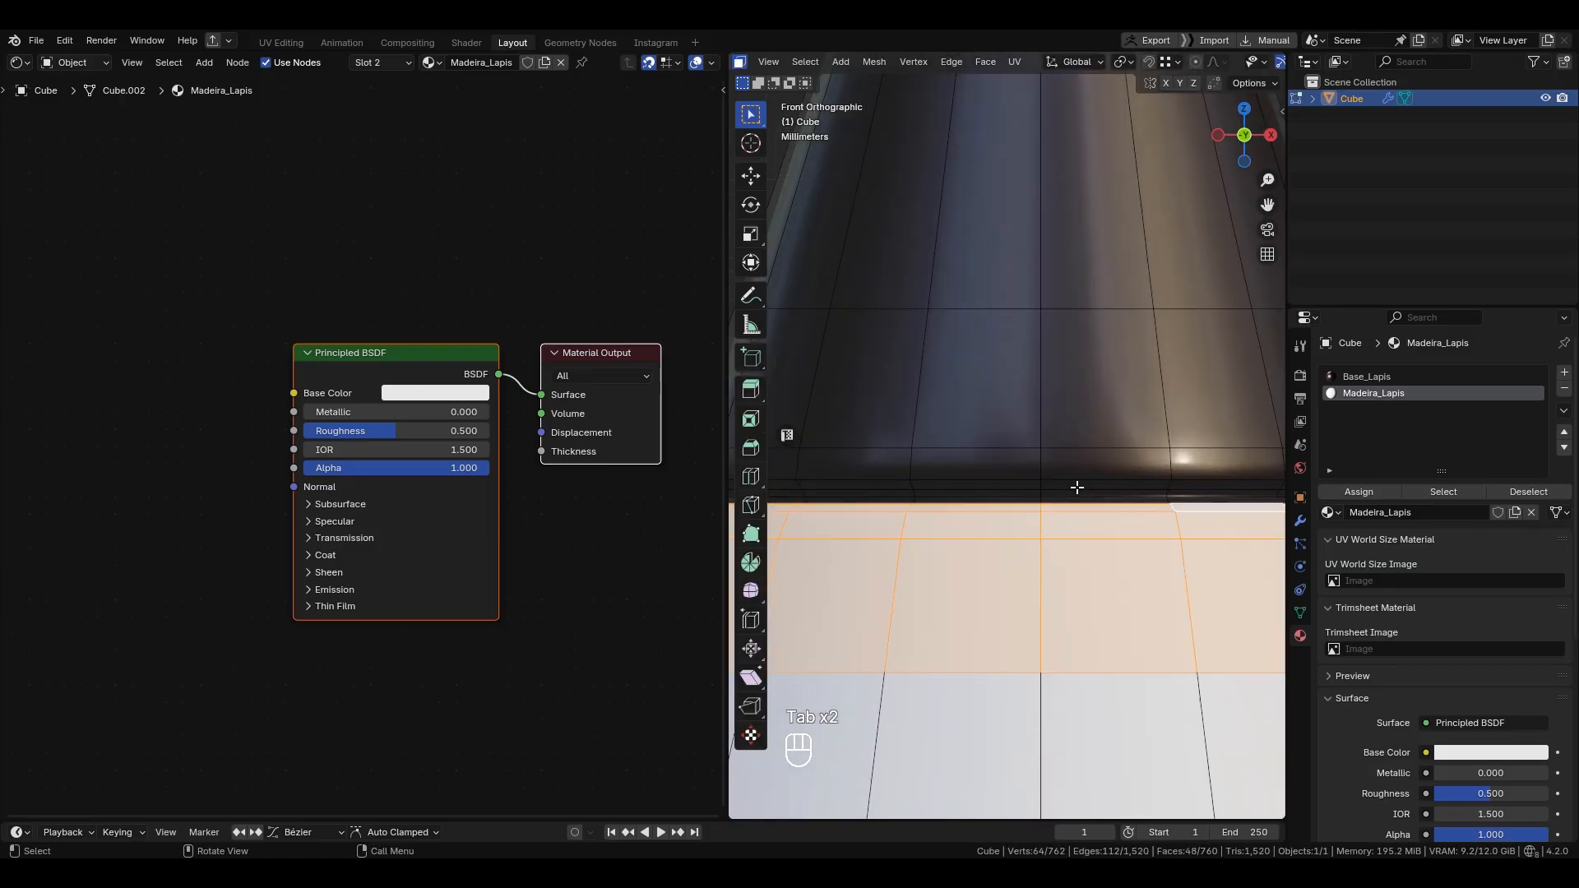
{"action": "left_click", "coordinate": [1168, 497], "text": "alt"}
{"action": "left_click", "coordinate": [1363, 395]}
{"action": "left_click", "coordinate": [1379, 490]}
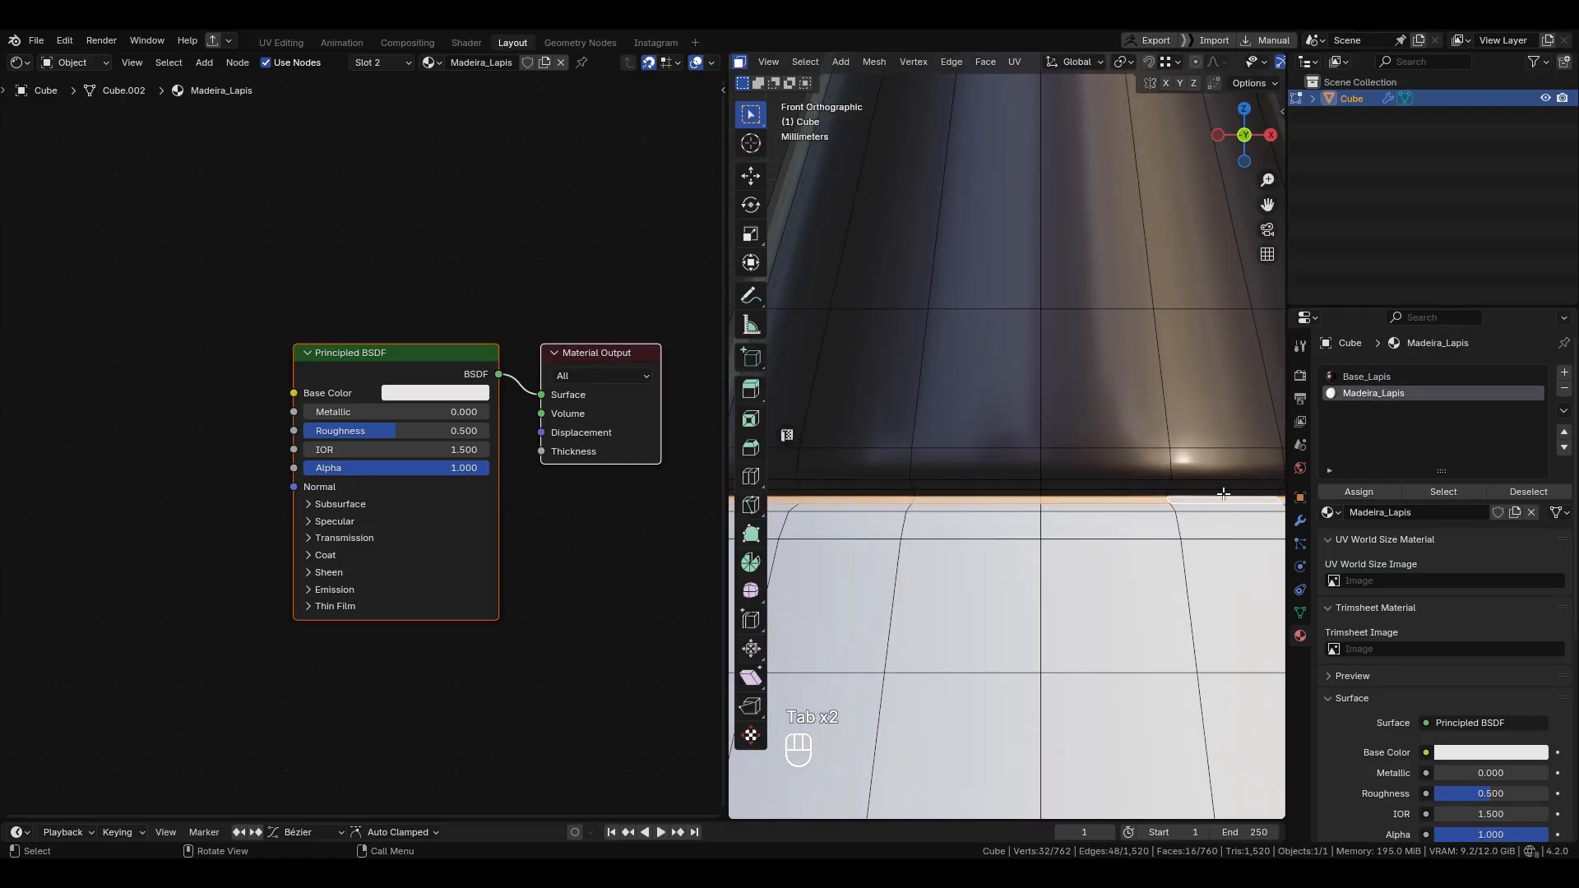
{"action": "key", "text": "Tab"}
{"action": "scroll", "coordinate": [1196, 494], "scroll_direction": "down", "scroll_amount": 3}
{"action": "scroll", "coordinate": [1109, 457], "scroll_direction": "down", "scroll_amount": 5}
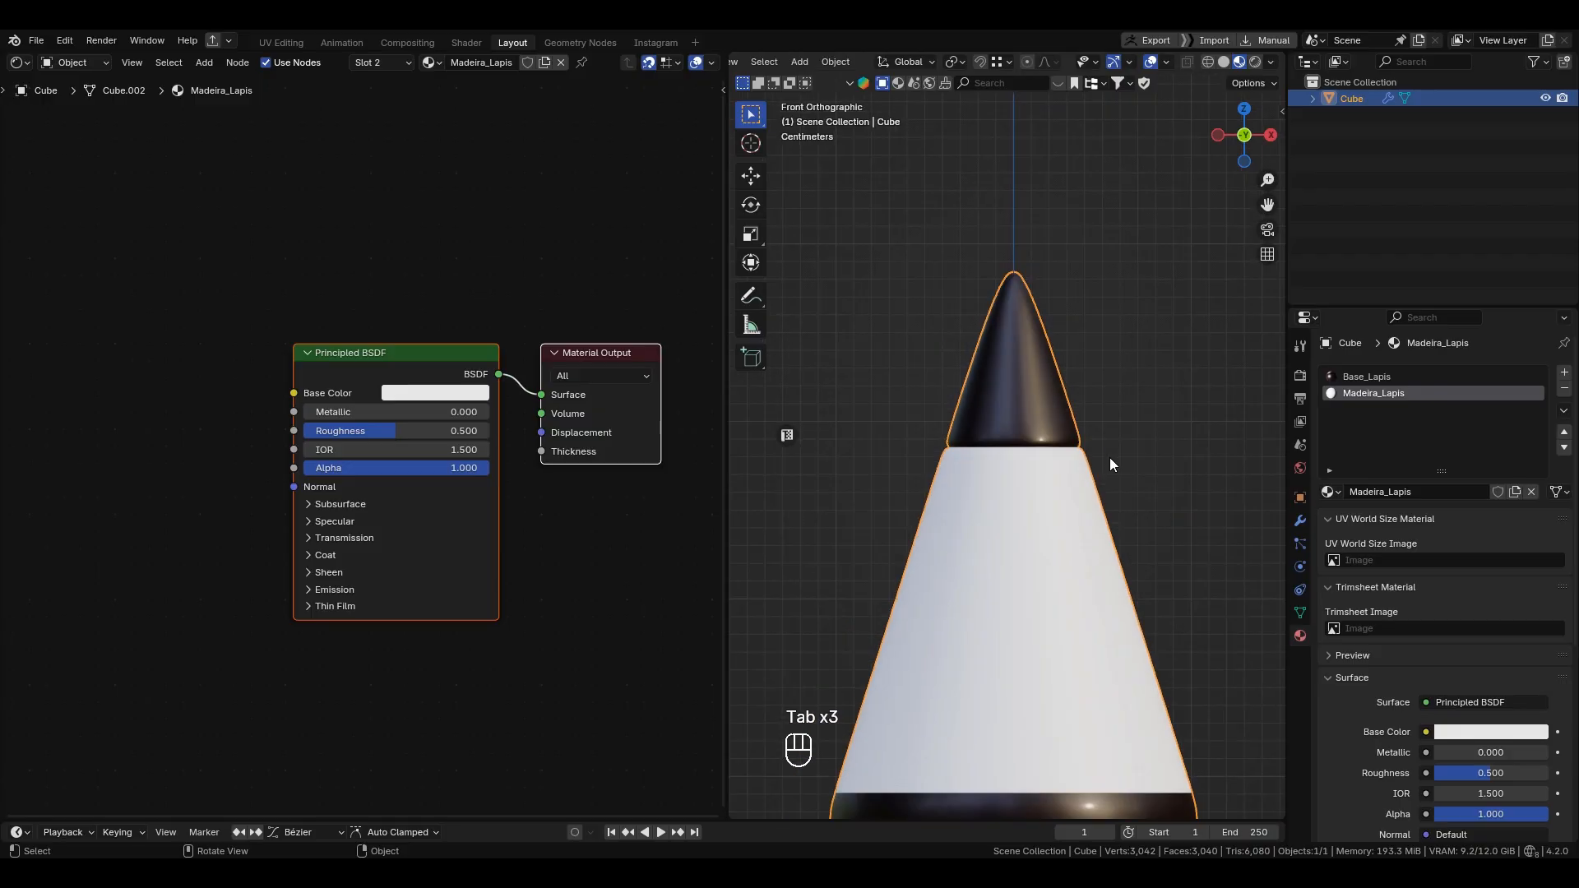
{"action": "scroll", "coordinate": [1074, 353], "scroll_direction": "up", "scroll_amount": 3}
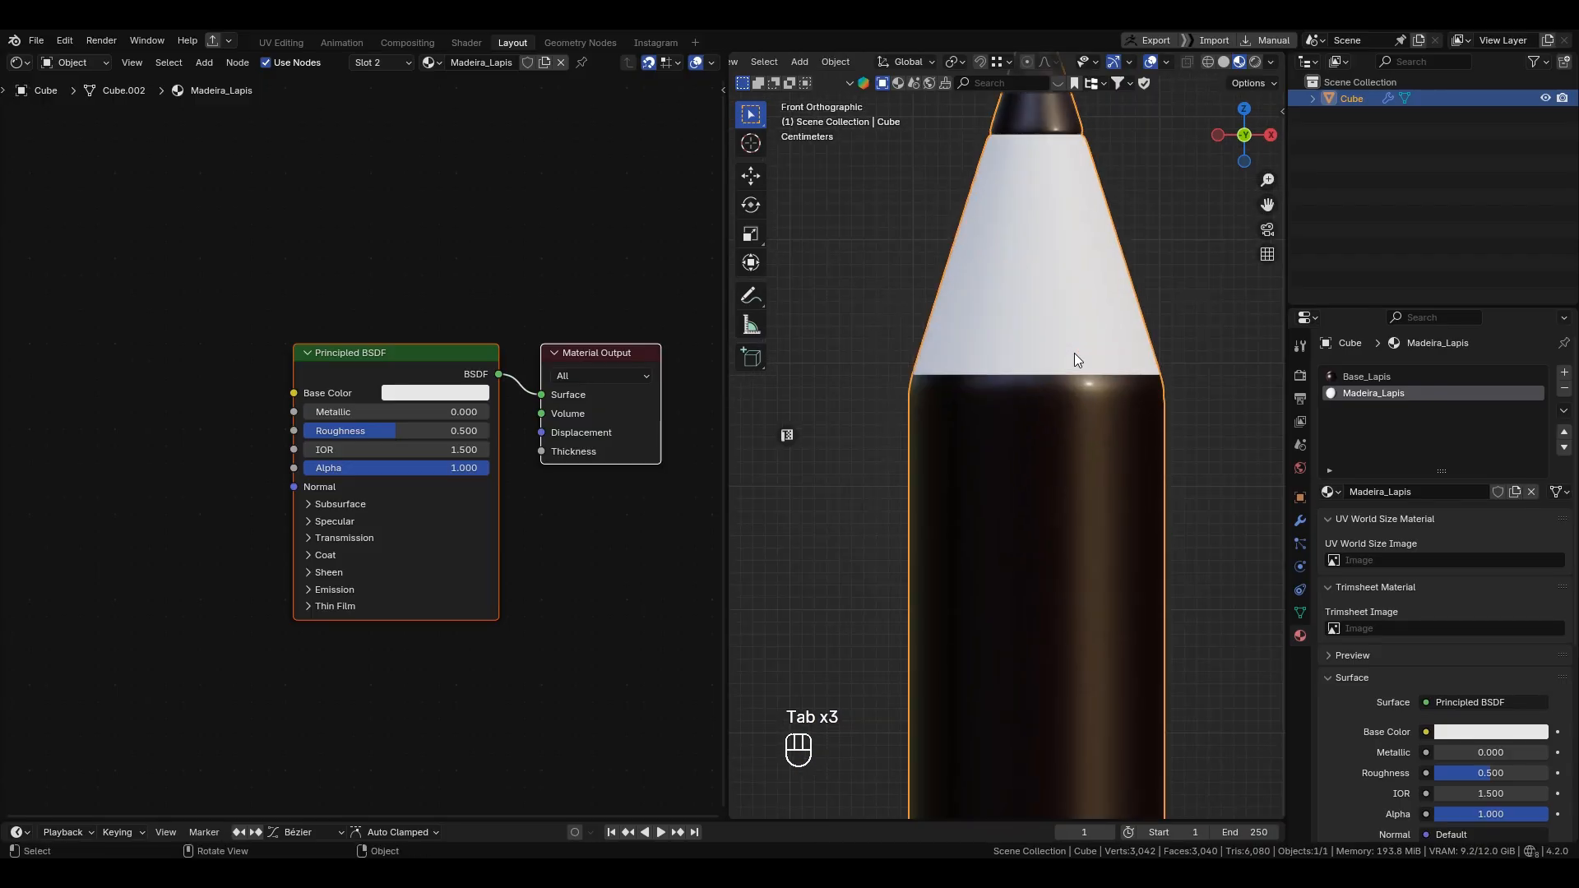
Step: Assign Madeira_Lapis to the face loop where the cone meets the dark body, return to object mode and deselect the pencil
{"action": "key", "text": "Tab"}
{"action": "left_click", "coordinate": [1075, 376], "text": "alt"}
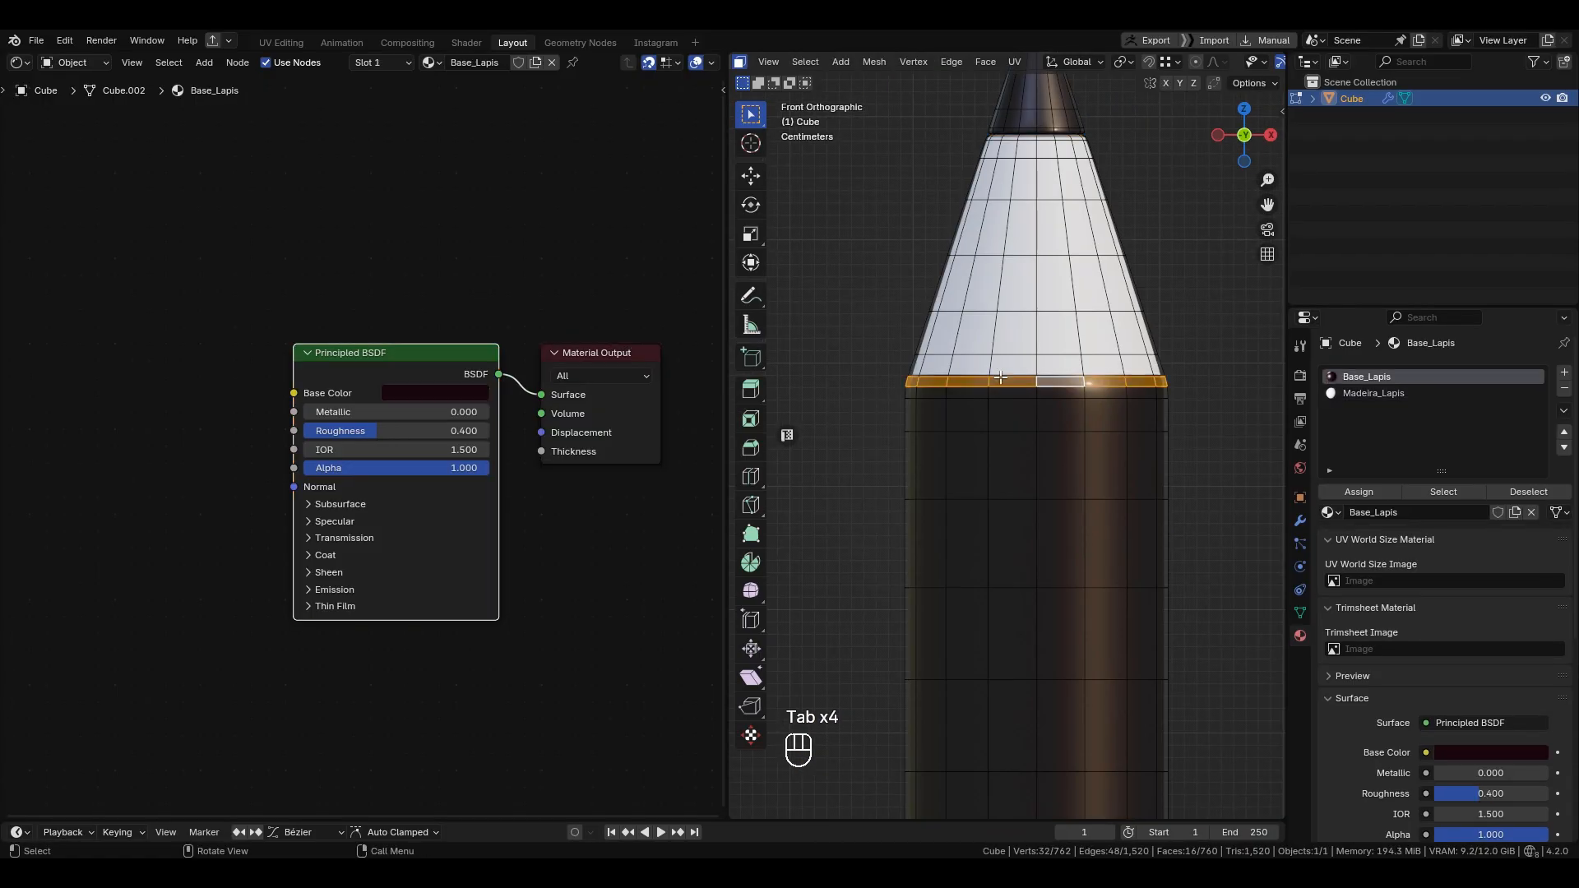
{"action": "left_click", "coordinate": [1420, 393]}
{"action": "left_click", "coordinate": [1373, 491]}
{"action": "key", "text": "Tab"}
{"action": "key", "text": "Tab"}
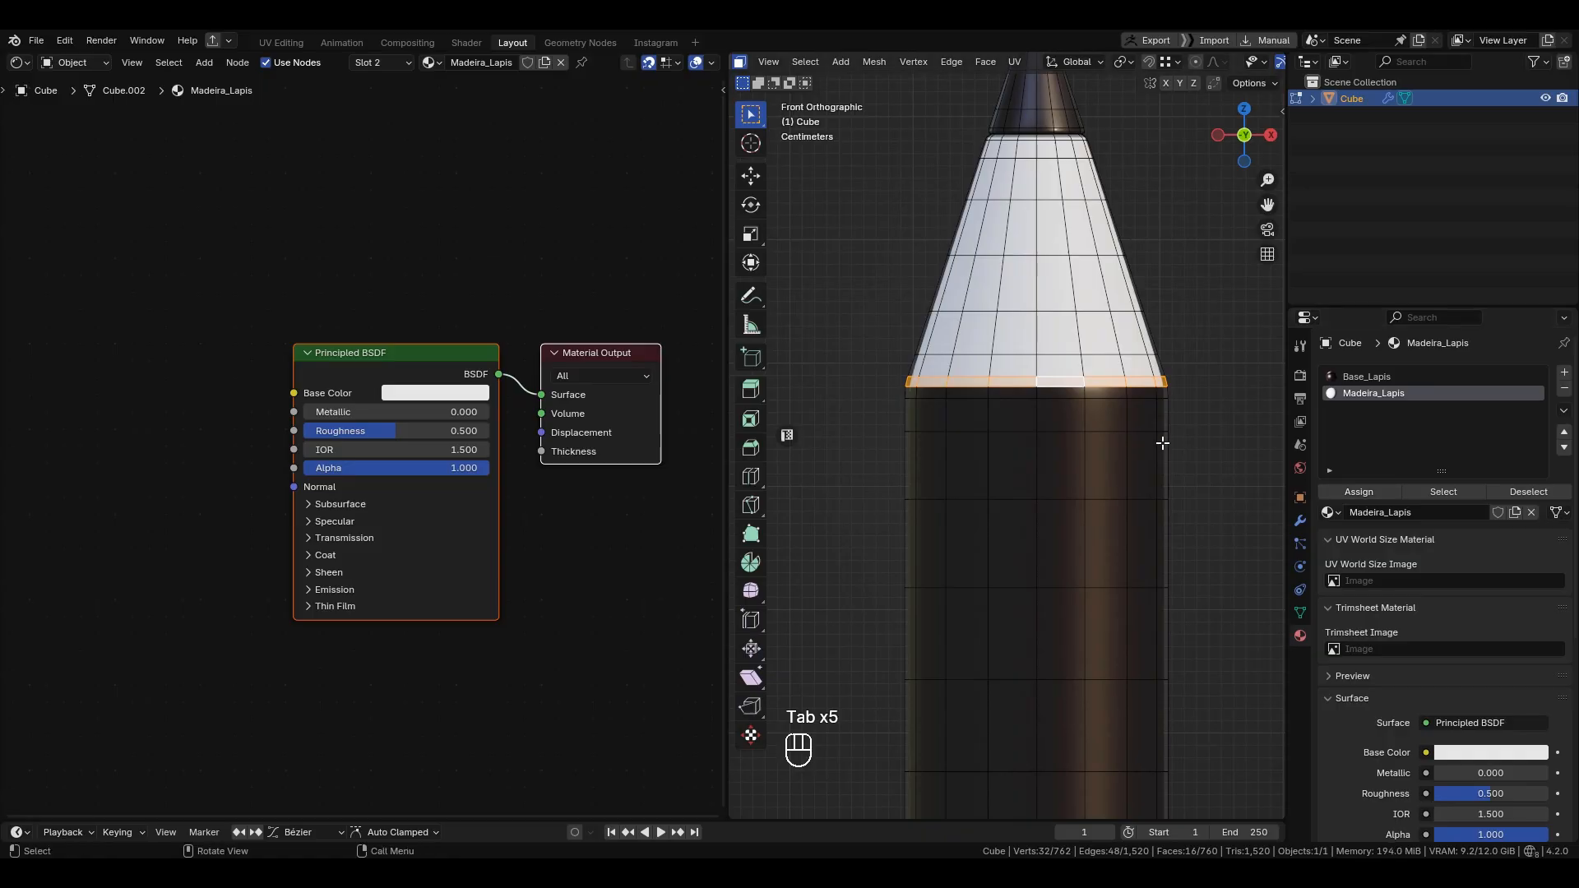
{"action": "scroll", "coordinate": [1152, 439], "scroll_direction": "down", "scroll_amount": 4}
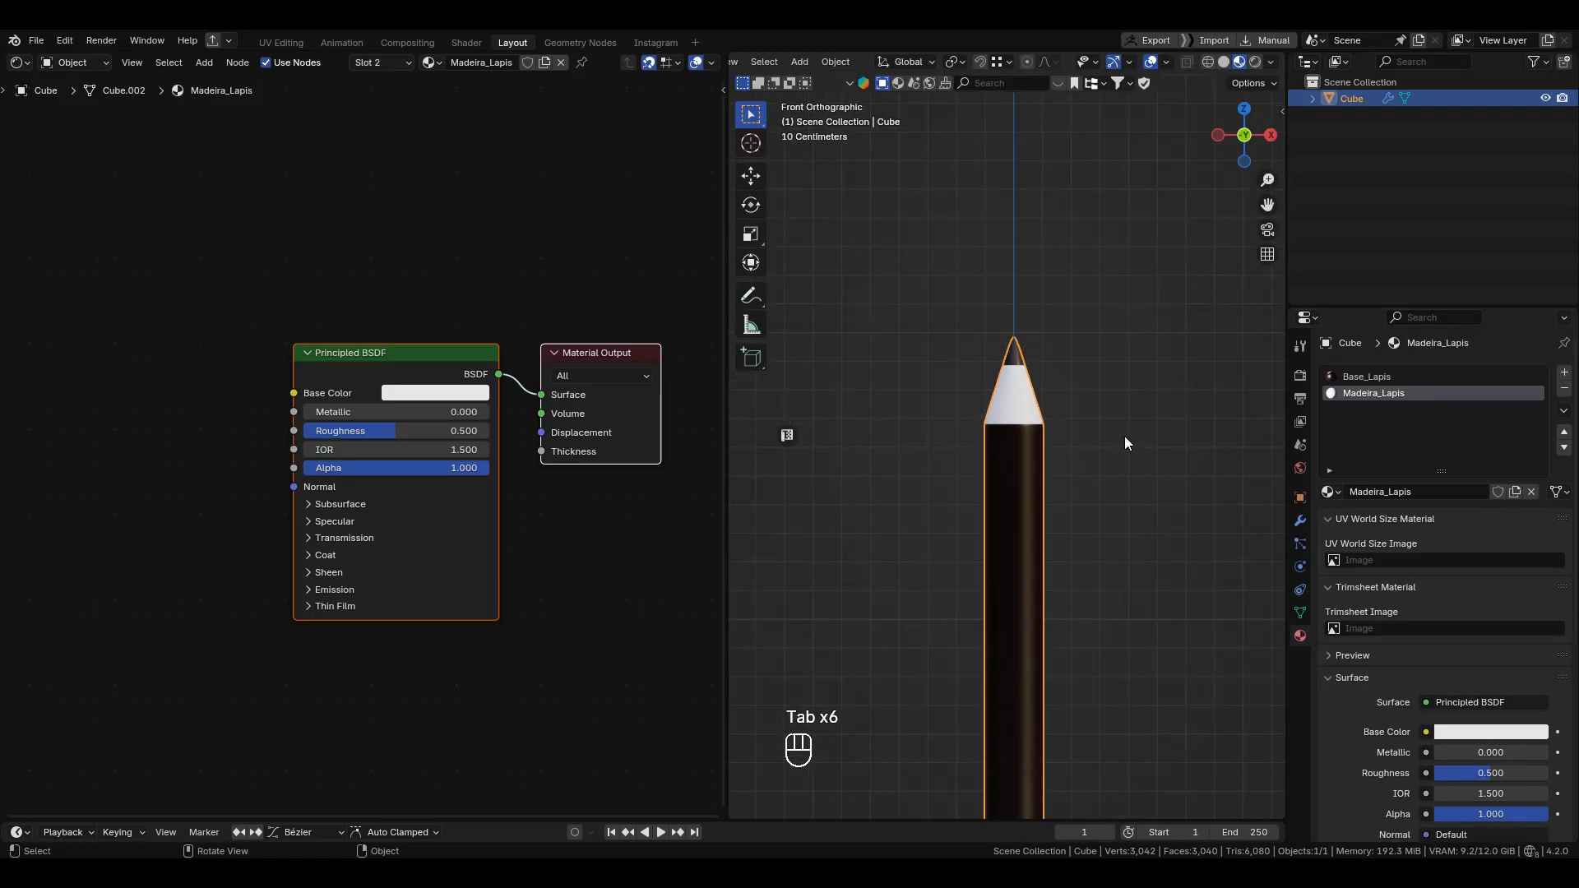
{"action": "scroll", "coordinate": [1124, 436], "scroll_direction": "up", "scroll_amount": 5}
{"action": "middle_click_drag", "start_coordinate": [1140, 457], "coordinate": [1143, 527], "text": "alt+shift"}
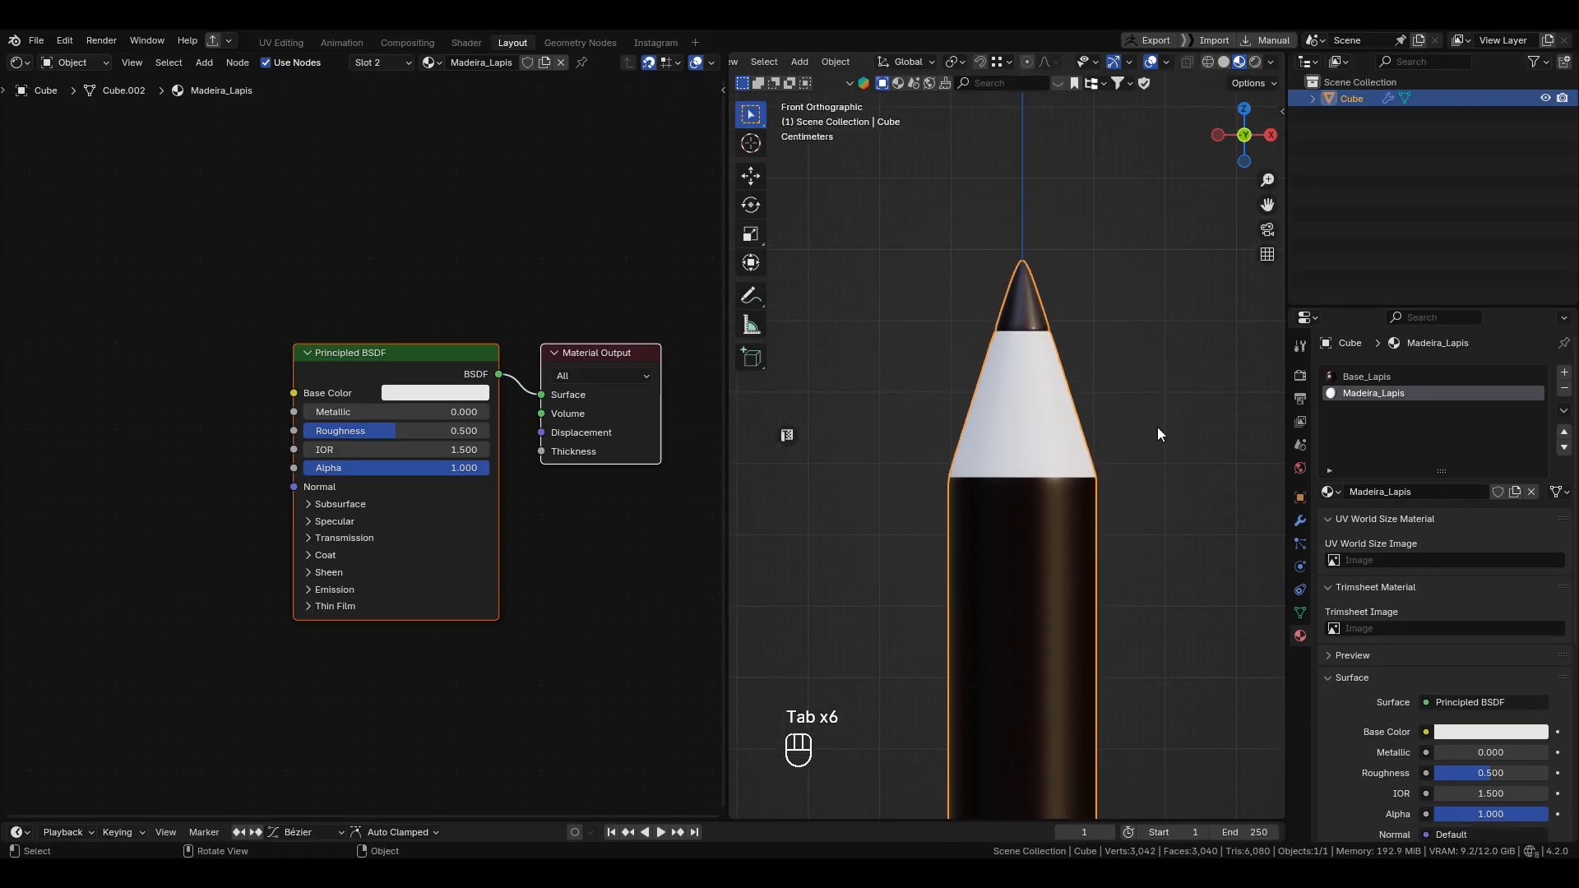
{"action": "left_click", "coordinate": [1216, 398]}
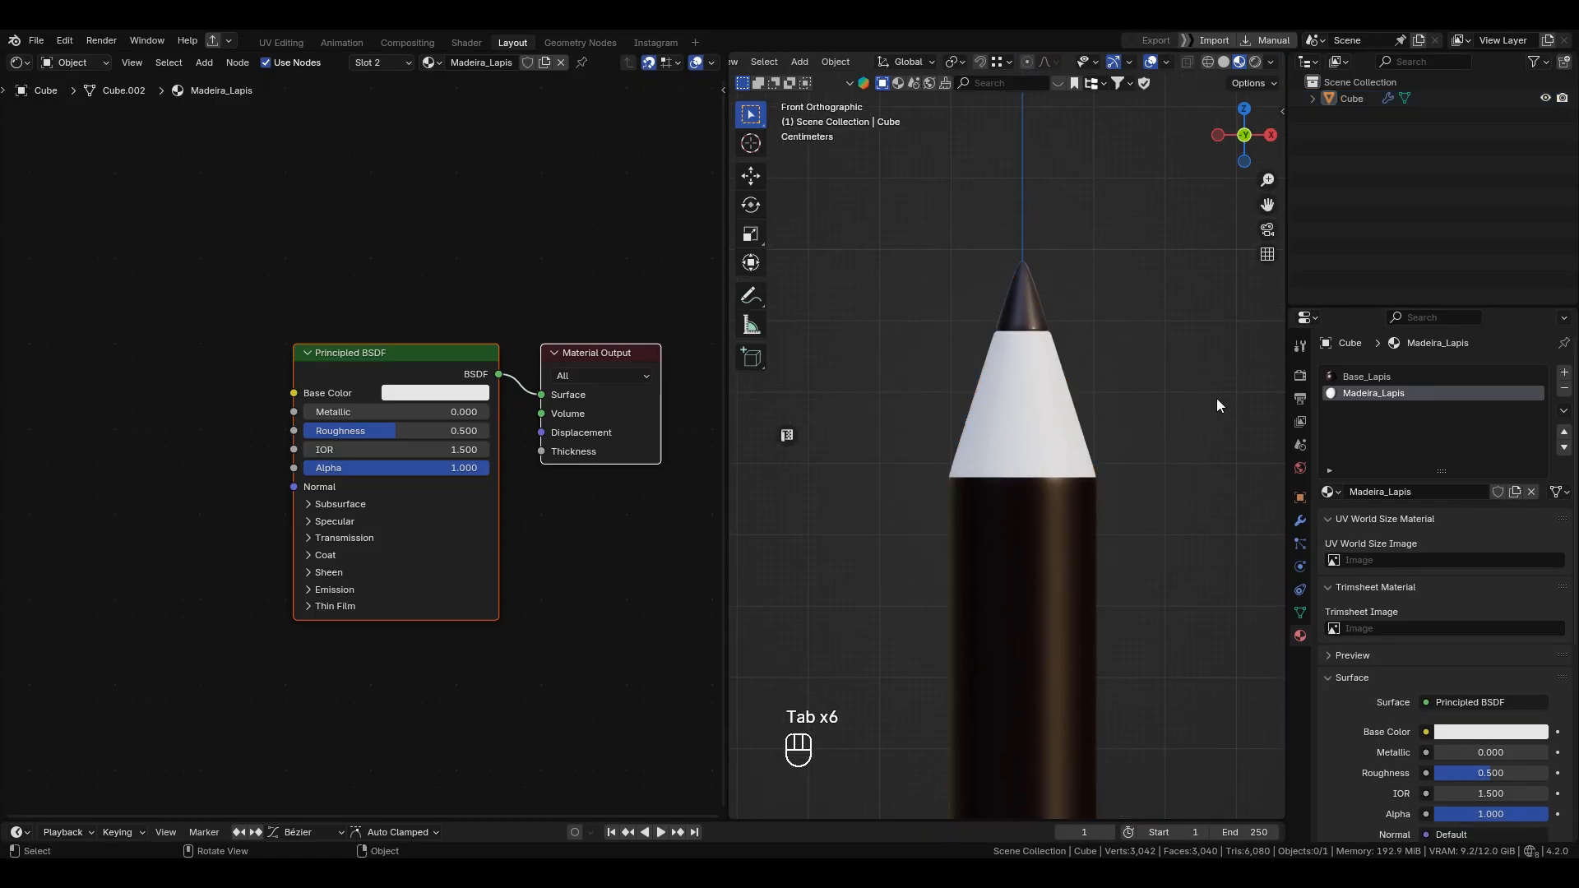
Step: Select all faces that use Madeira_Lapis in edit mode to check which part of the pencil the material covers
{"action": "left_click", "coordinate": [1090, 541]}
{"action": "key", "text": "Tab"}
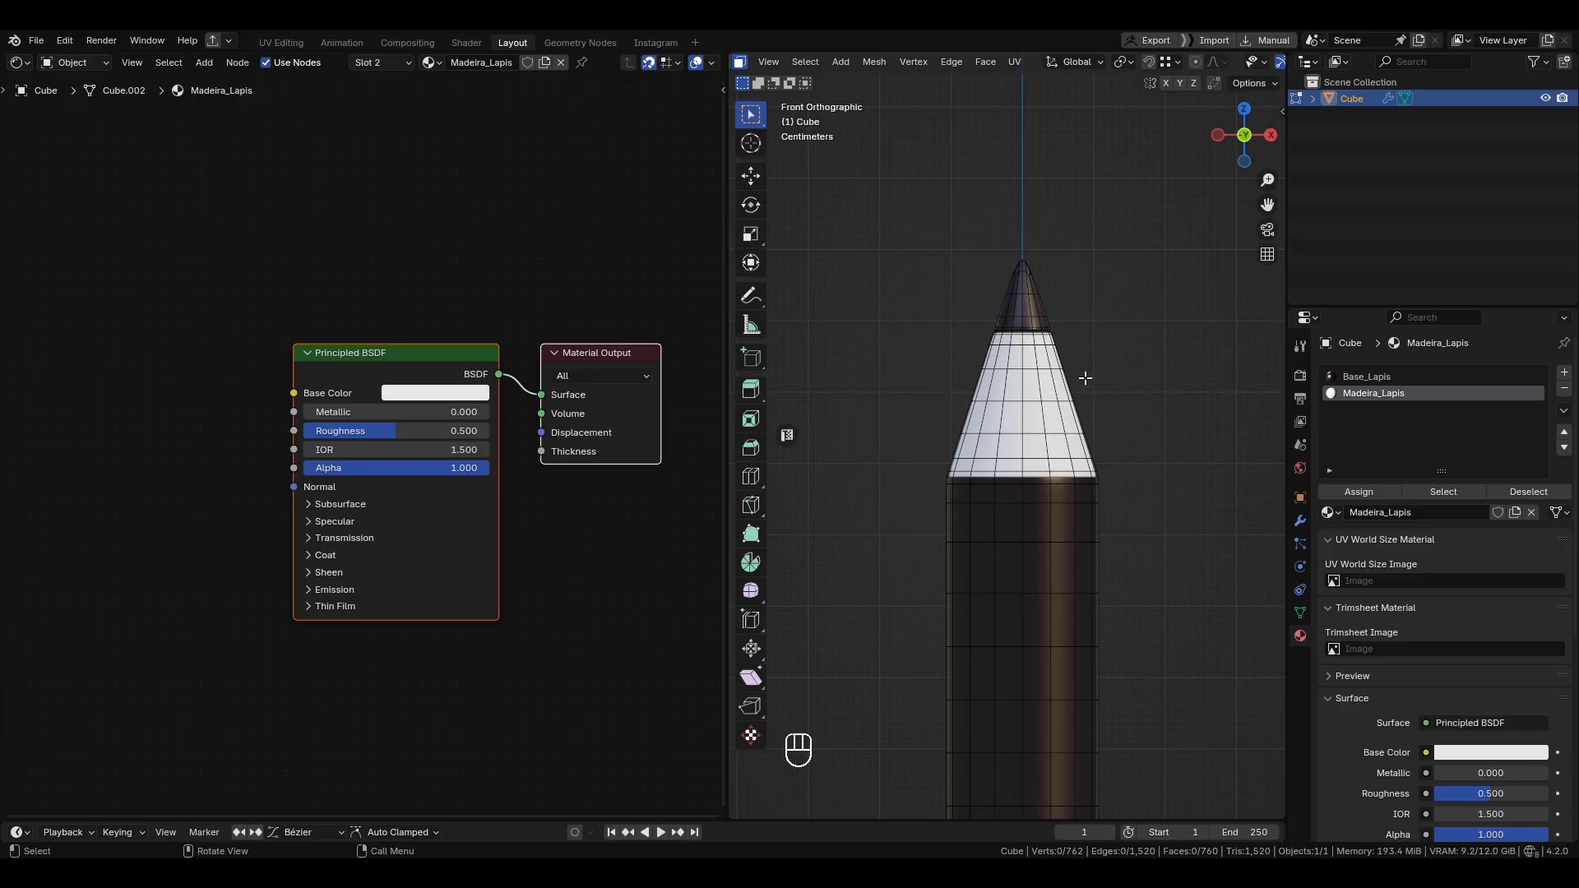
{"action": "left_click", "coordinate": [1454, 496]}
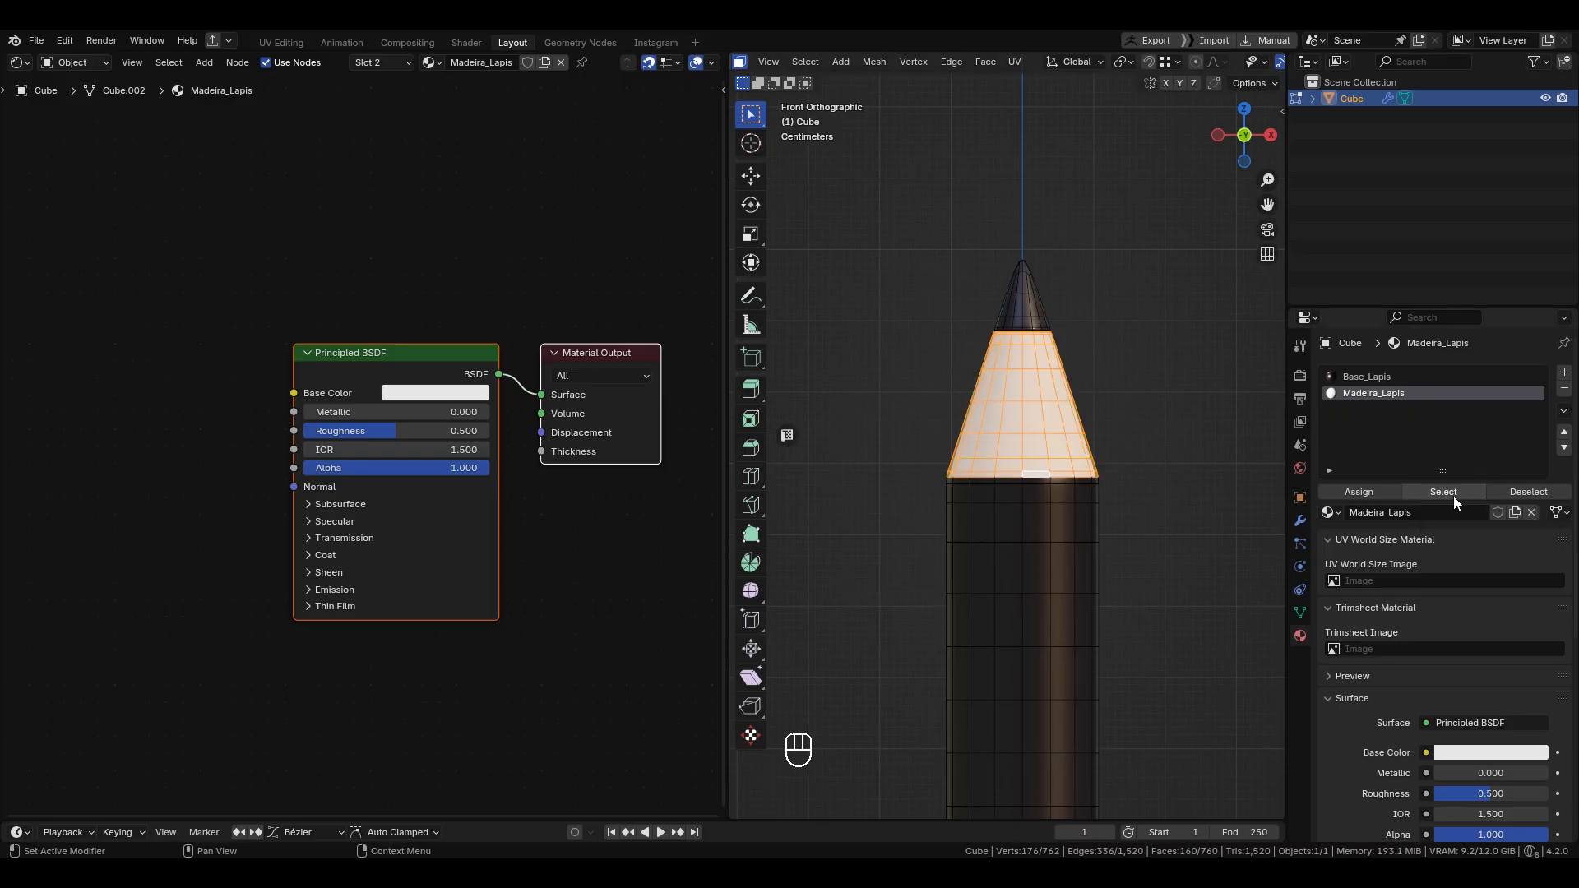
{"action": "scroll", "coordinate": [1122, 424], "scroll_direction": "down", "scroll_amount": 1}
{"action": "mouse_move", "coordinate": [1121, 425]}
{"action": "left_mouse_down", "text": "alt"}
{"action": "mouse_move", "coordinate": [924, 430]}
{"action": "mouse_move", "coordinate": [1107, 430]}
{"action": "mouse_move", "coordinate": [1145, 335]}
{"action": "mouse_move", "coordinate": [1086, 406]}
{"action": "left_mouse_up", "text": "alt"}
{"action": "scroll", "coordinate": [1088, 423], "scroll_direction": "down", "scroll_amount": 1}
{"action": "key", "text": "Tab"}
{"action": "scroll", "coordinate": [1147, 340], "scroll_direction": "up", "scroll_amount": 1}
{"action": "scroll", "coordinate": [1139, 354], "scroll_direction": "down", "scroll_amount": 2}
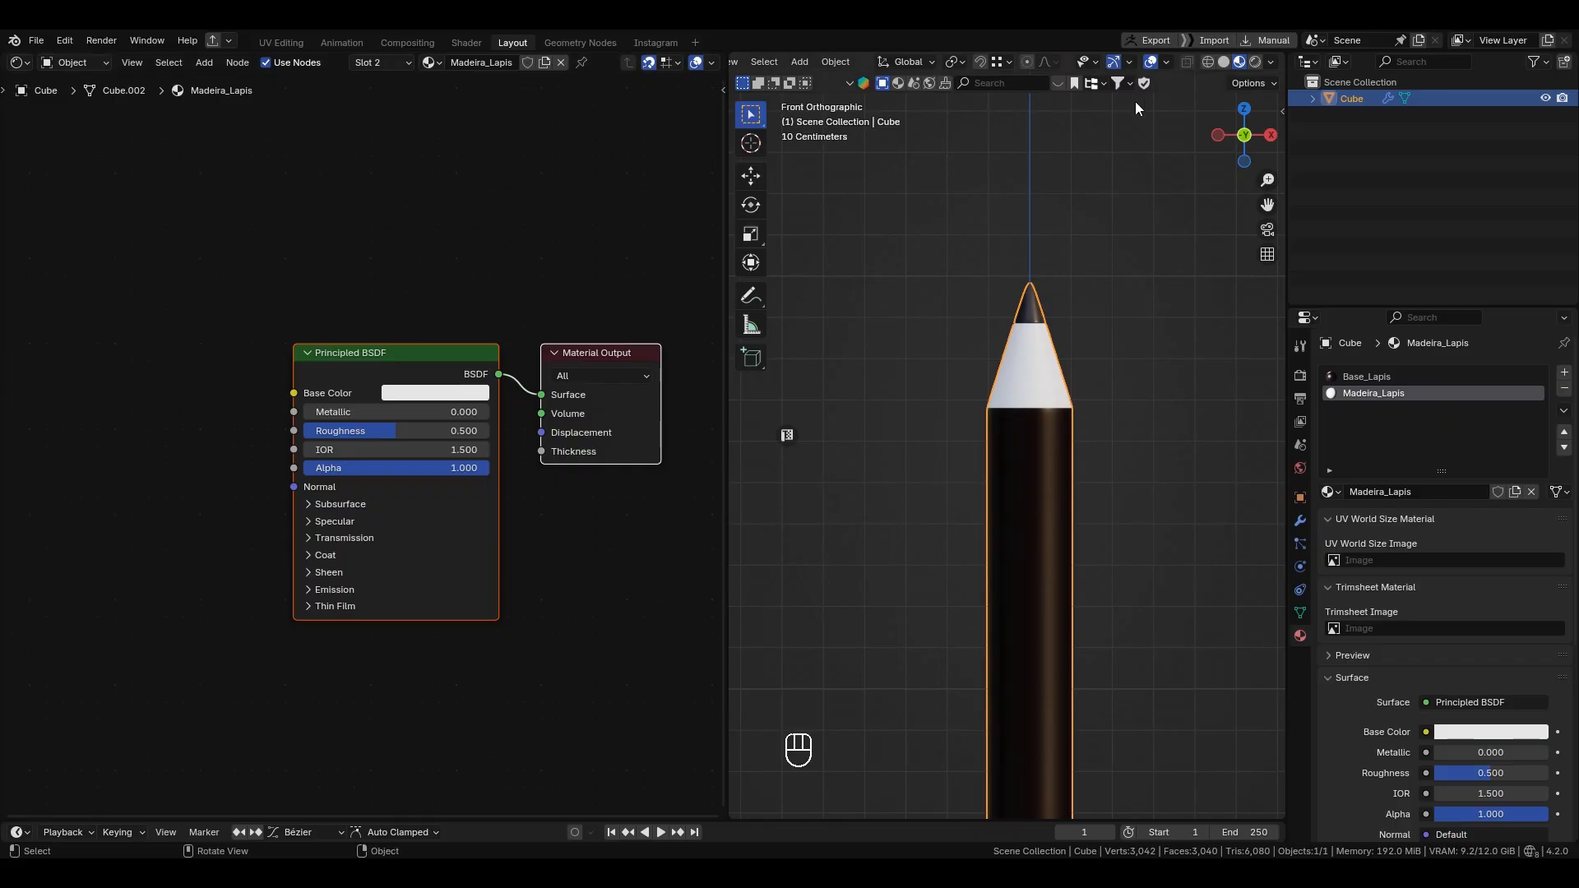
Step: Set the base color of Madeira_Lapis to a light orange-tan wood tone
{"action": "scroll", "coordinate": [1048, 260], "scroll_direction": "up", "scroll_amount": 2}
{"action": "middle_click_drag", "start_coordinate": [308, 279], "coordinate": [418, 296]}
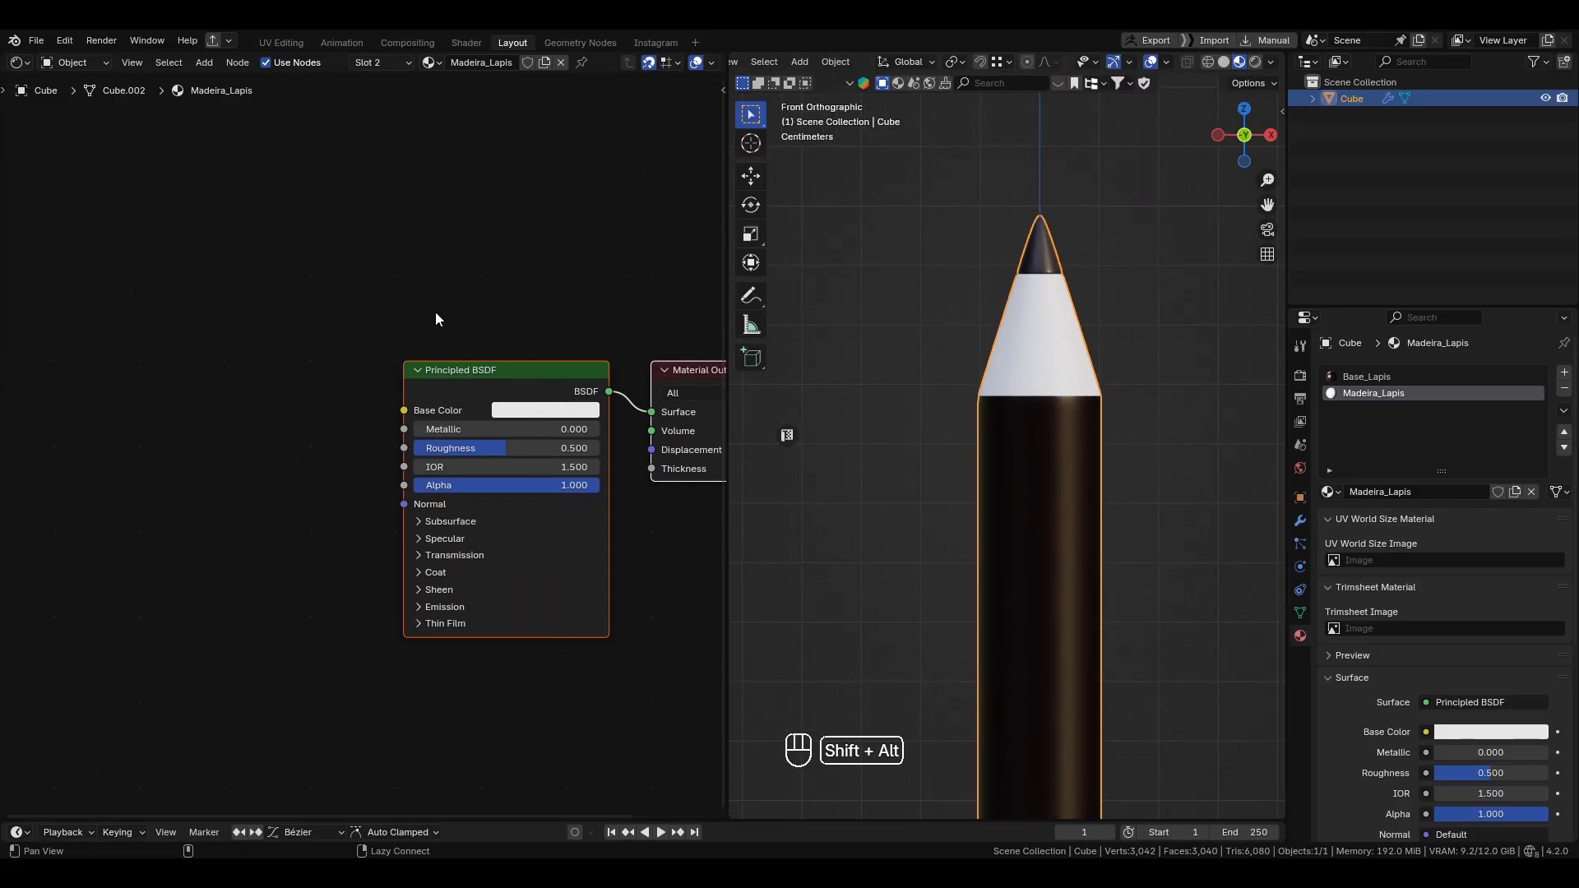
{"action": "left_click", "coordinate": [518, 411]}
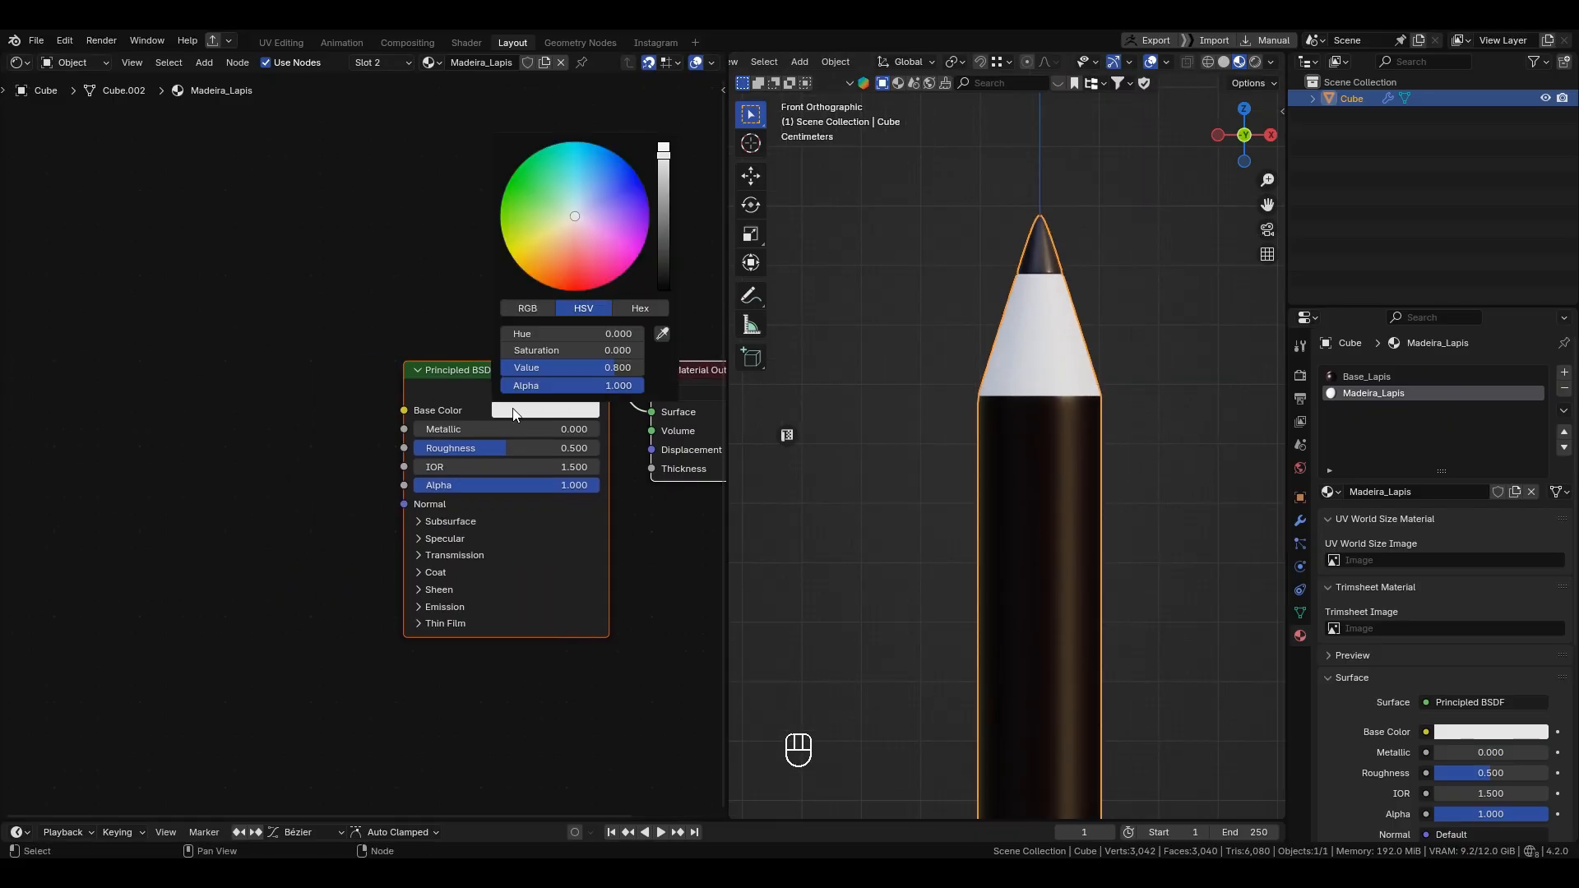
{"action": "left_click", "coordinate": [560, 245]}
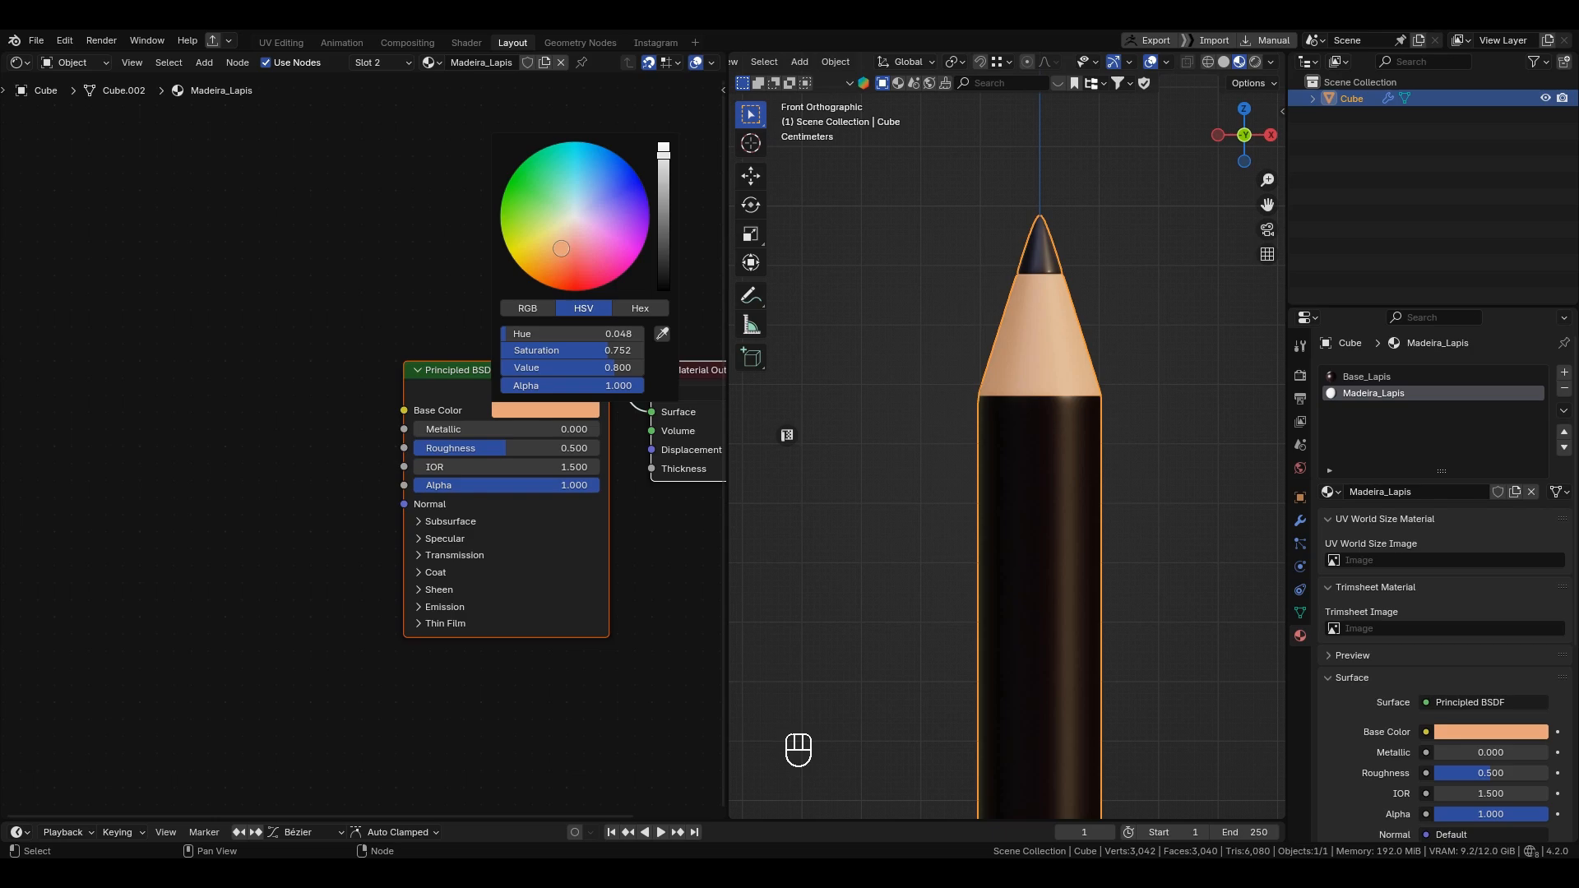
{"action": "left_click_drag", "start_coordinate": [561, 248], "coordinate": [559, 246]}
{"action": "left_click_drag", "start_coordinate": [667, 166], "coordinate": [664, 161]}
Step: Set the roughness of the Madeira_Lapis Principled BSDF to 0.8
{"action": "left_click_drag", "start_coordinate": [552, 533], "coordinate": [431, 495], "text": "alt+shift"}
{"action": "scroll", "coordinate": [537, 546], "scroll_direction": "up", "scroll_amount": 3}
{"action": "left_click", "coordinate": [401, 499]}
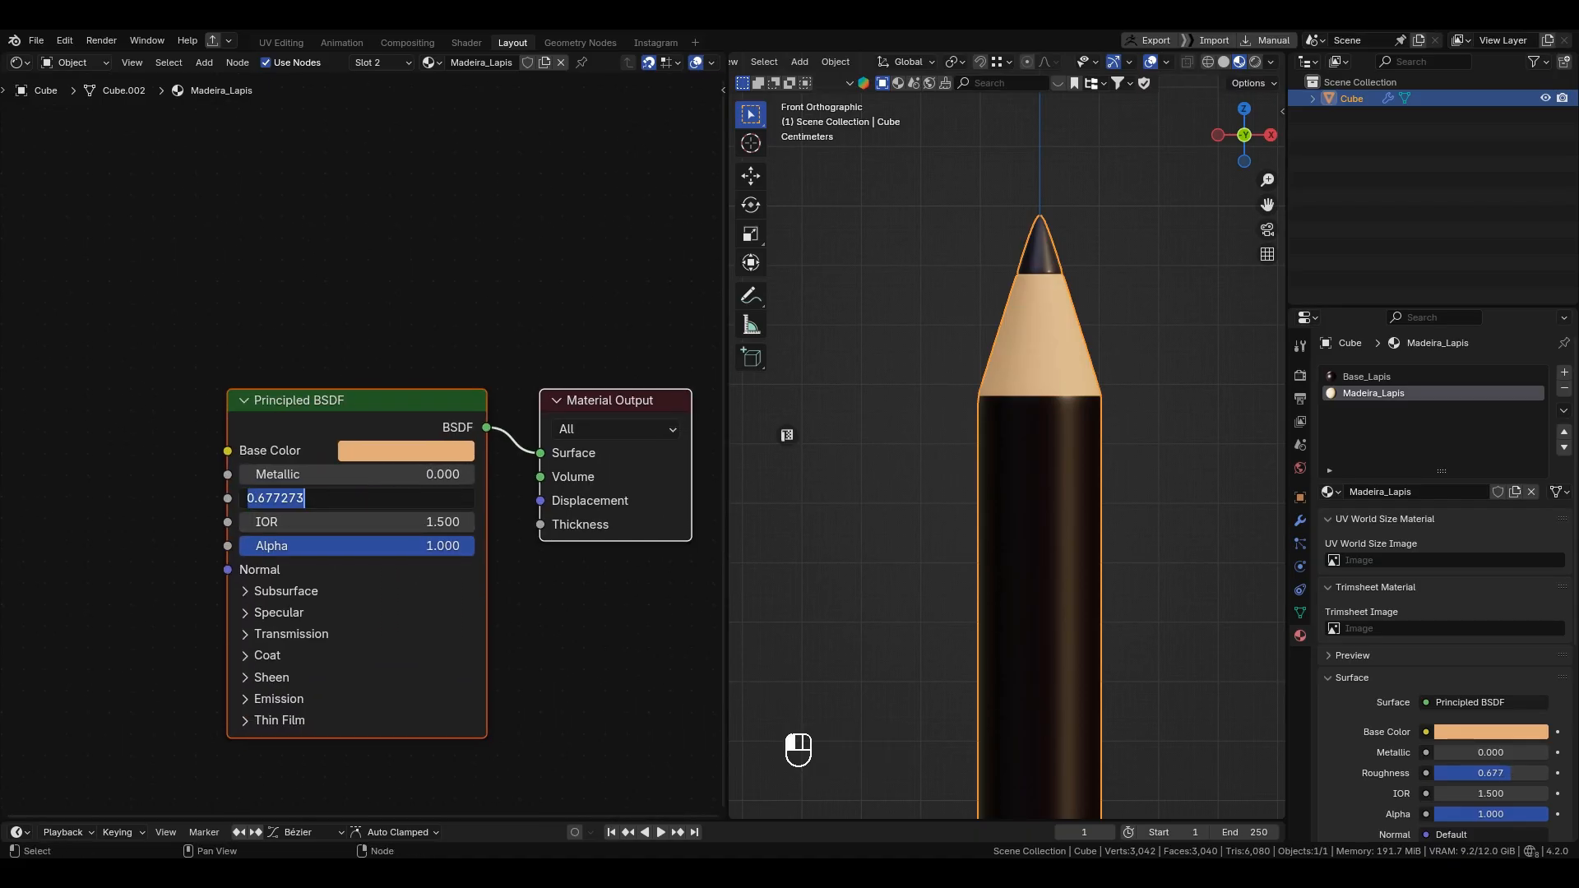
{"action": "type", "text": ".8"}
{"action": "key", "text": "Return"}
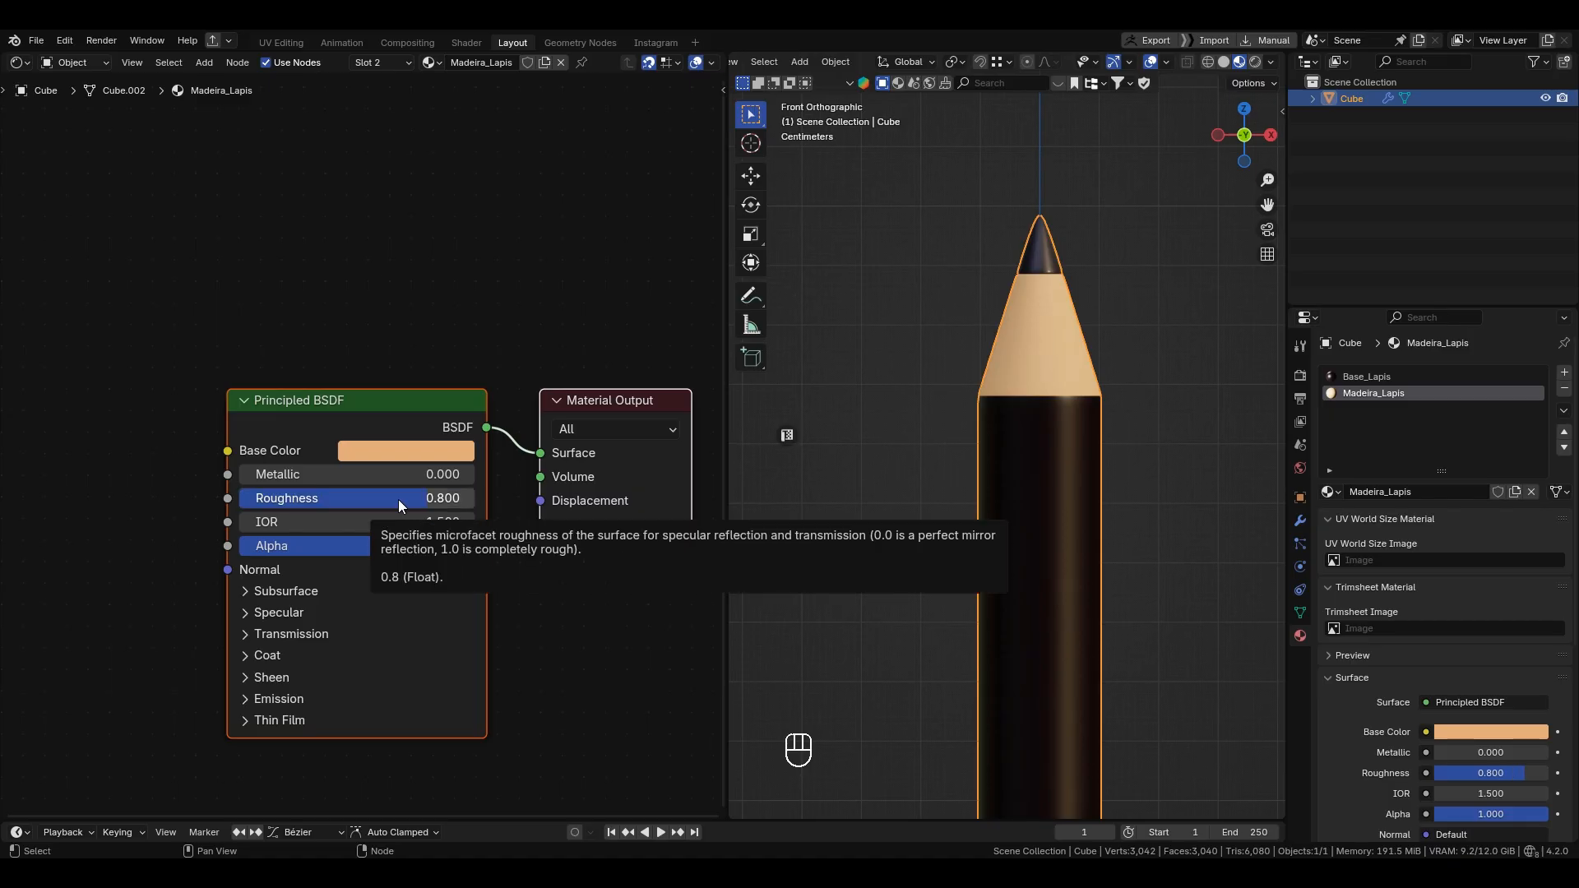
Step: Add a Noise Texture node in front of the Principled BSDF in the Madeira_Lapis node tree, leaving it unconnected
{"action": "middle_click_drag", "start_coordinate": [255, 286], "coordinate": [525, 308]}
{"action": "scroll", "coordinate": [317, 305], "scroll_direction": "down", "scroll_amount": 2}
{"action": "middle_click_drag", "start_coordinate": [359, 353], "coordinate": [354, 343], "text": "shift"}
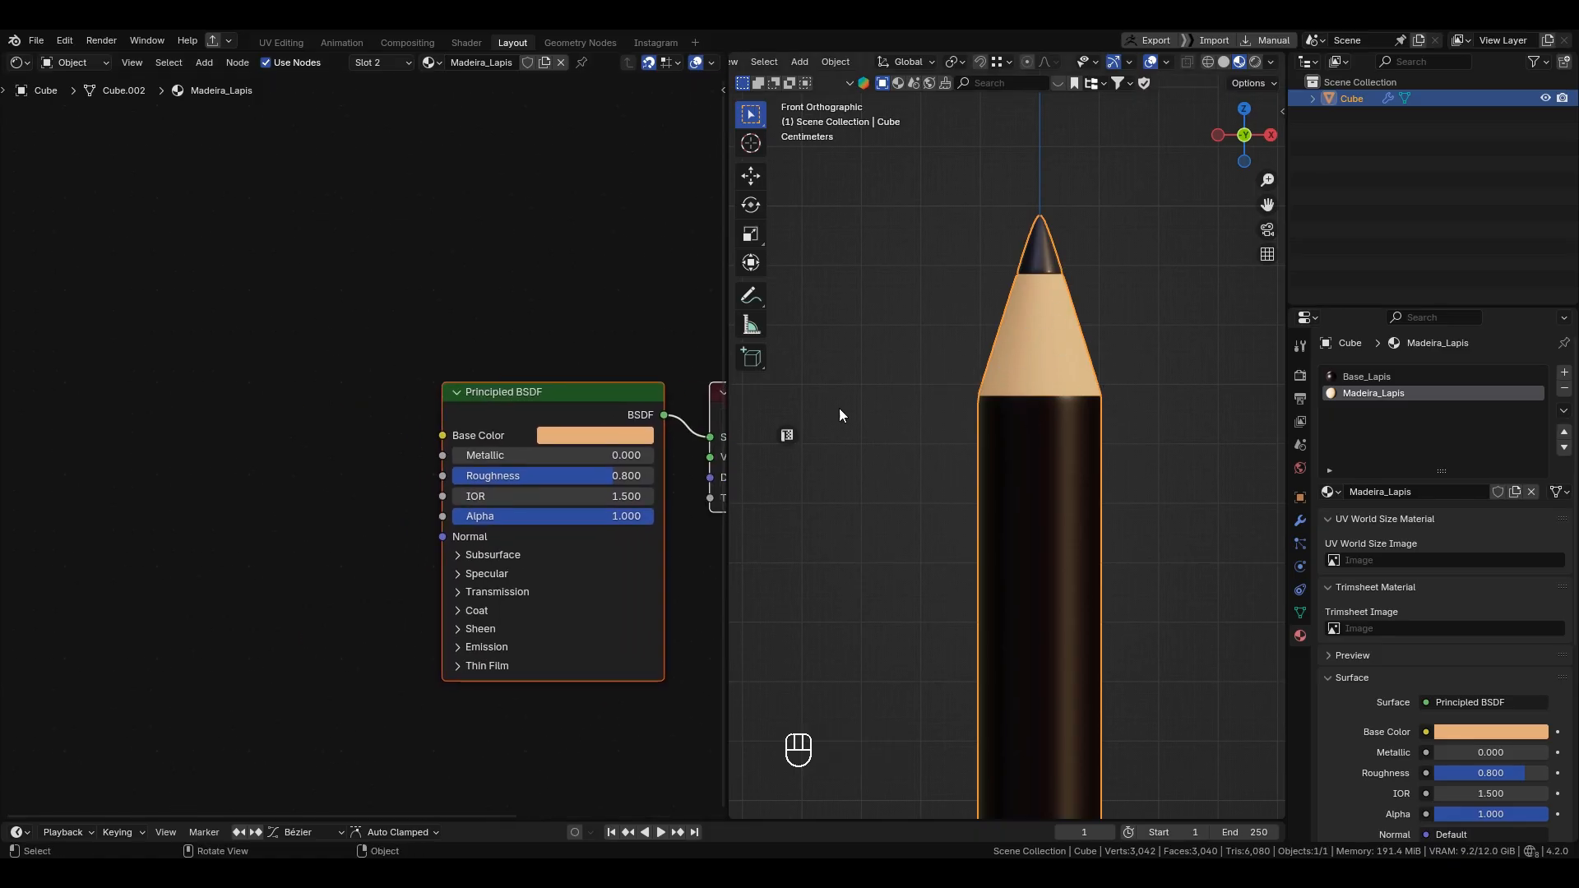
{"action": "scroll", "coordinate": [157, 313], "scroll_direction": "down", "scroll_amount": 1}
{"action": "middle_click_drag", "start_coordinate": [190, 337], "coordinate": [265, 332], "text": "shift"}
{"action": "left_click", "coordinate": [295, 362]}
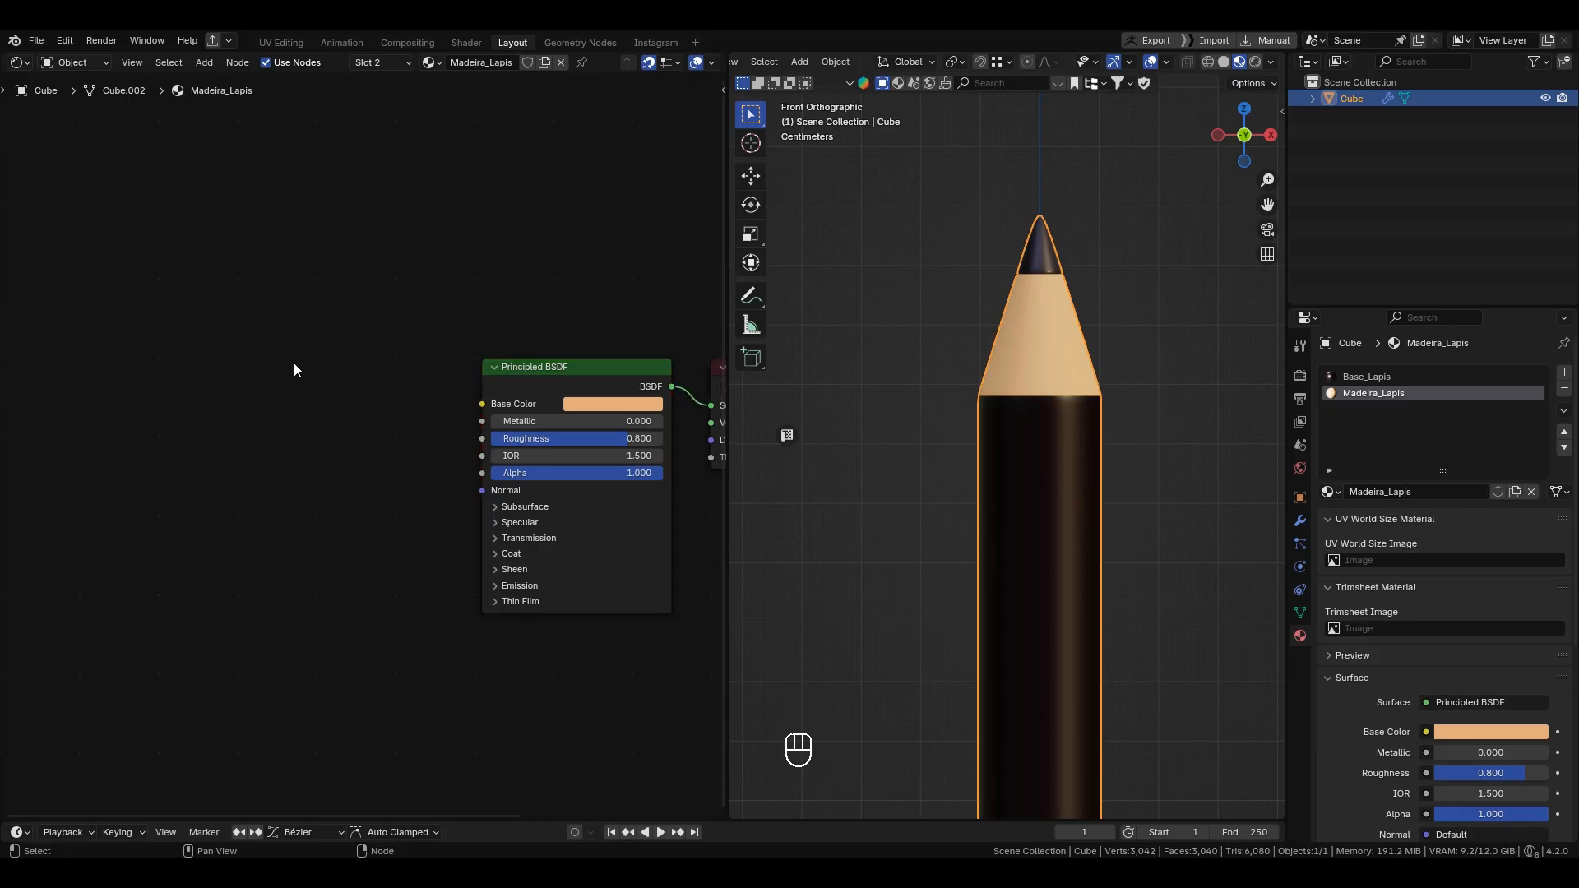
{"action": "key", "text": "shift+a"}
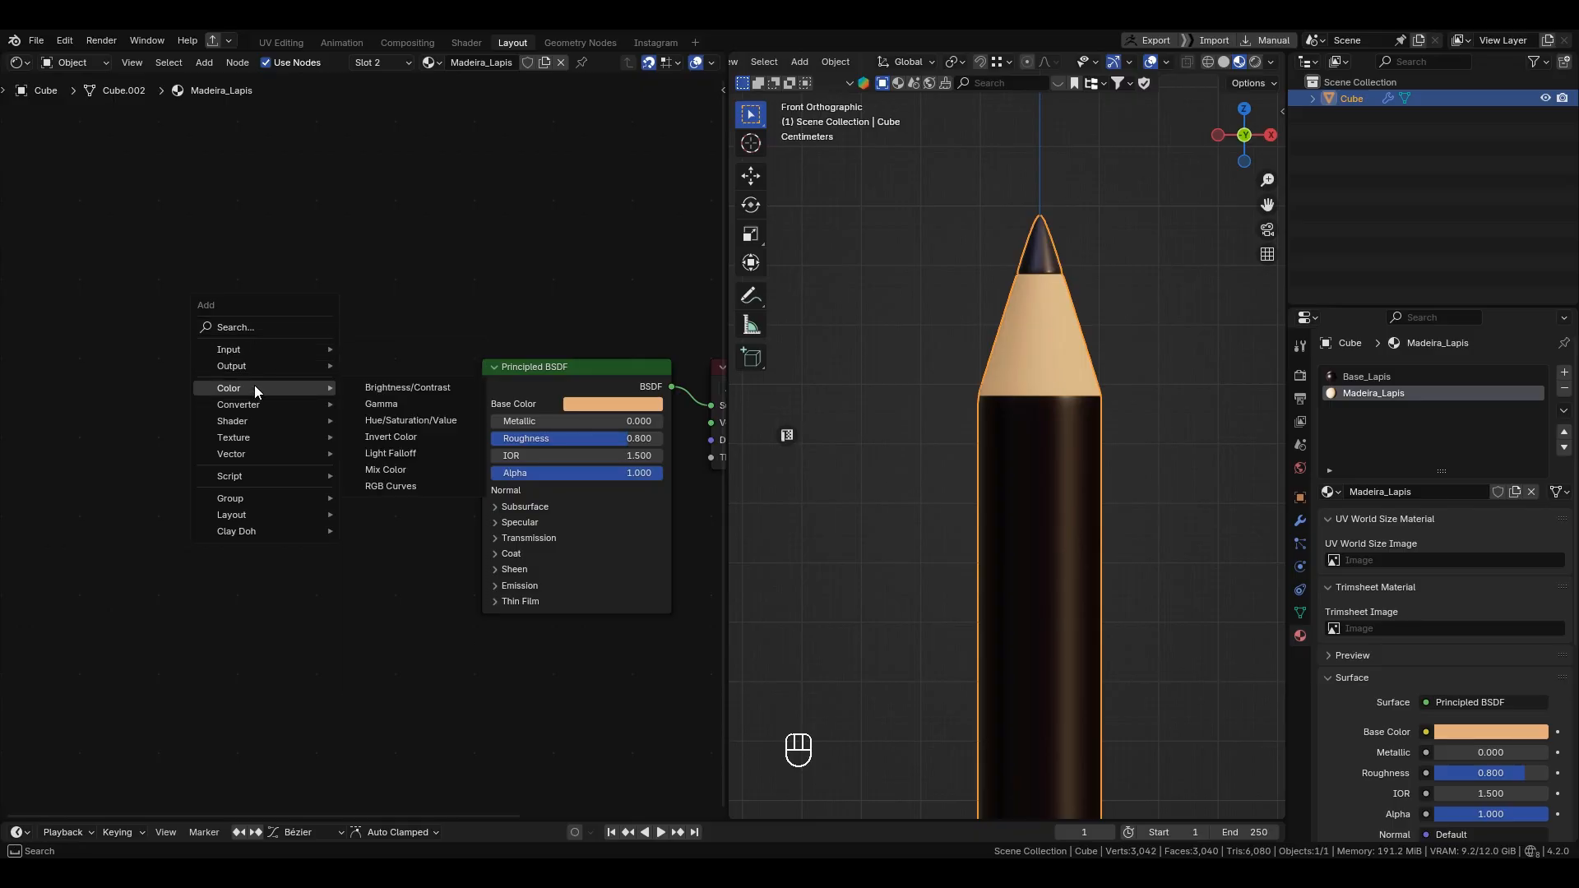
{"action": "mouse_move", "coordinate": [265, 416]}
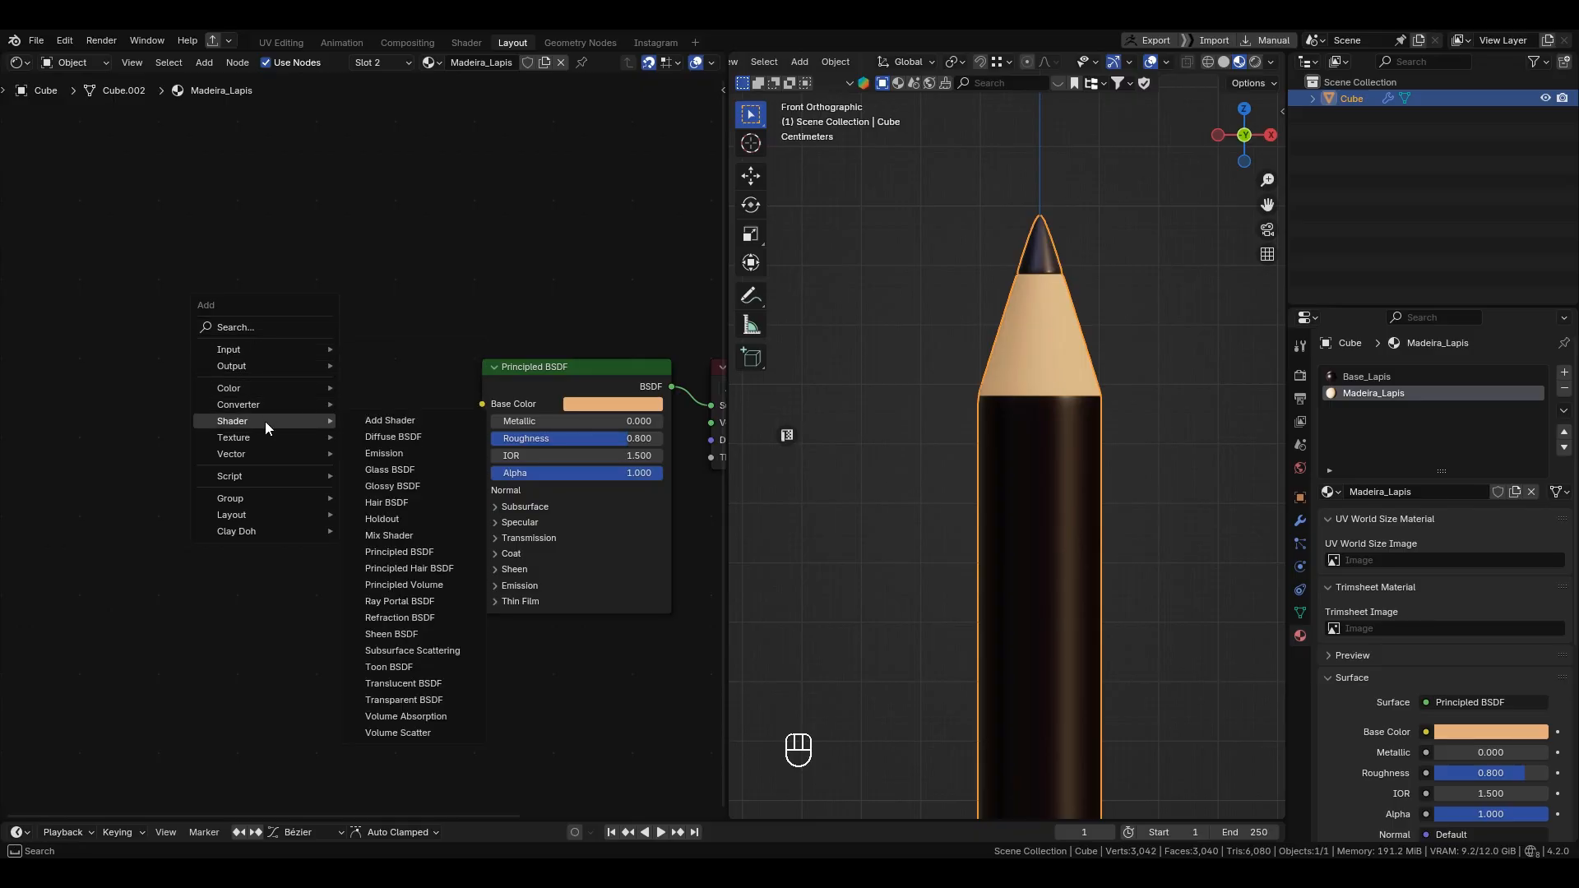
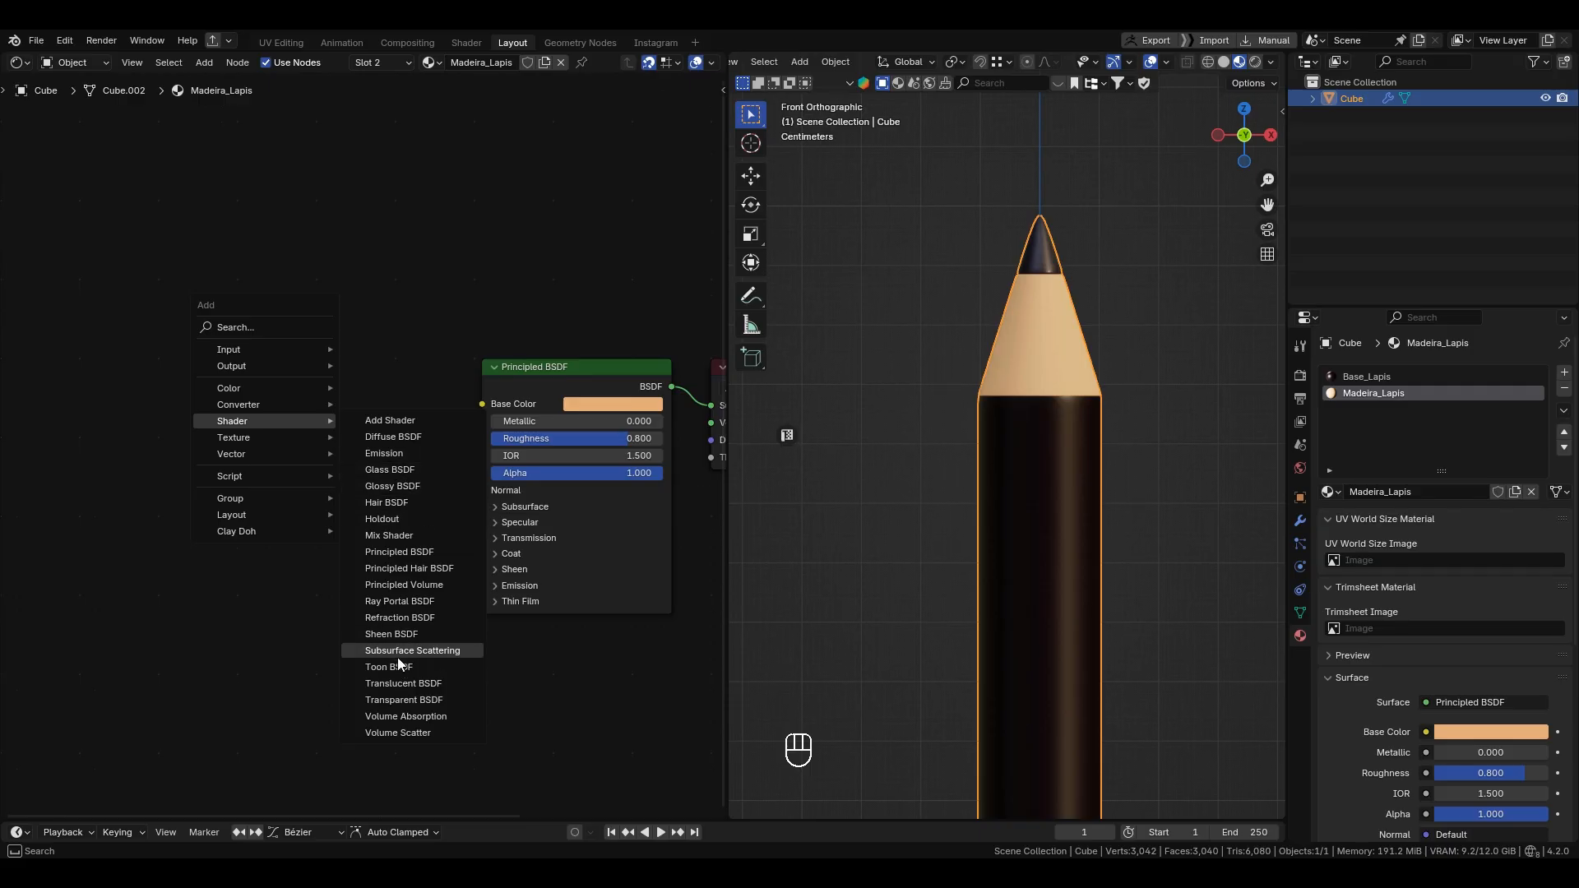
{"action": "left_click", "coordinate": [239, 328]}
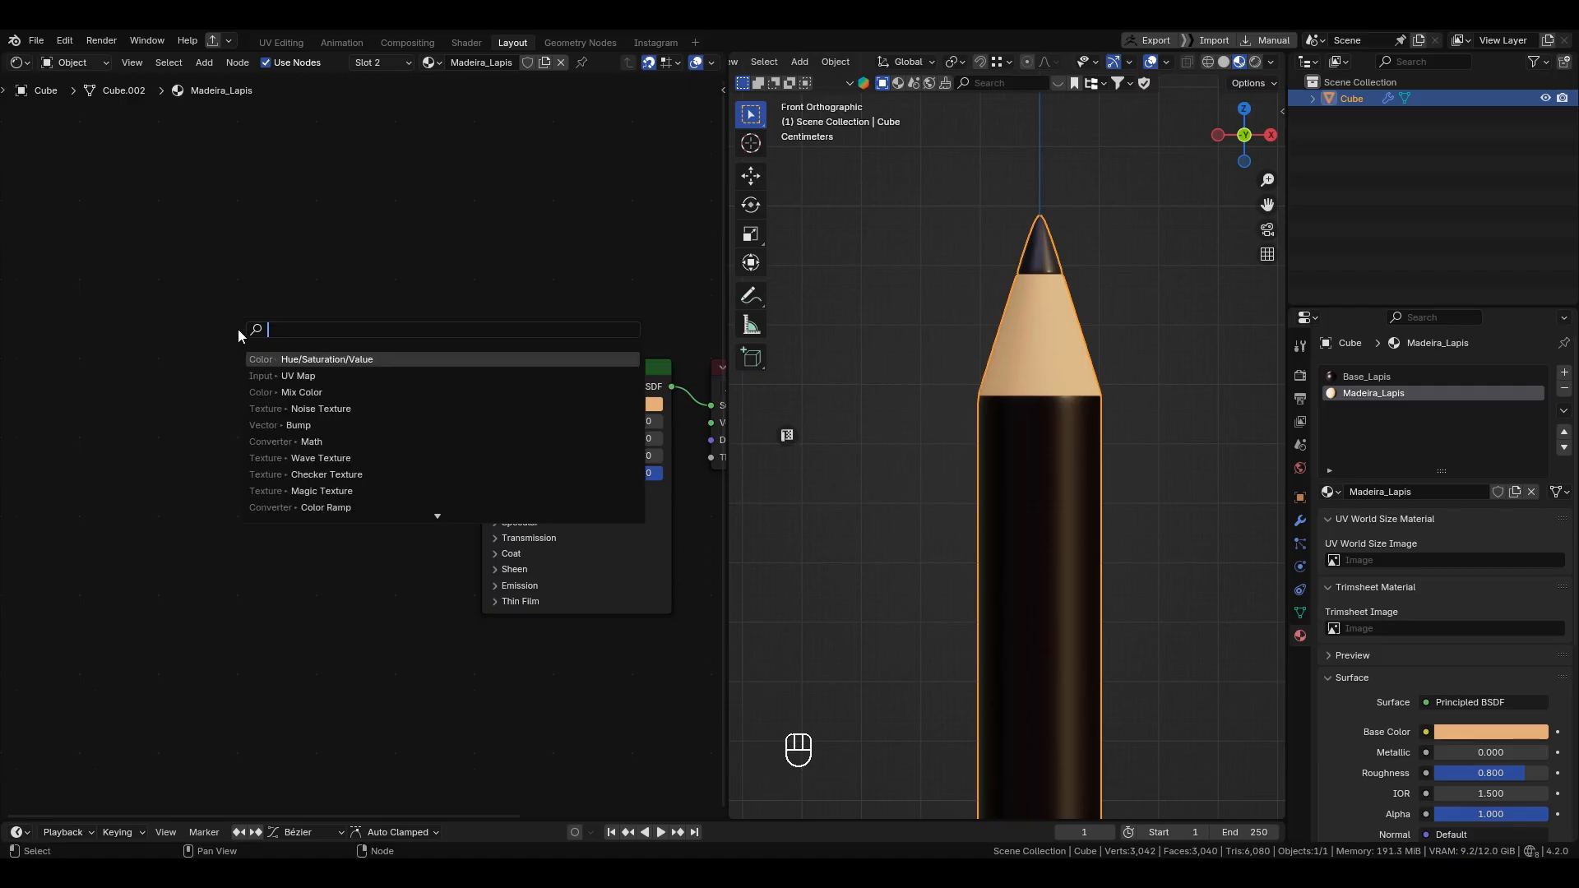
{"action": "type", "text": "noise"}
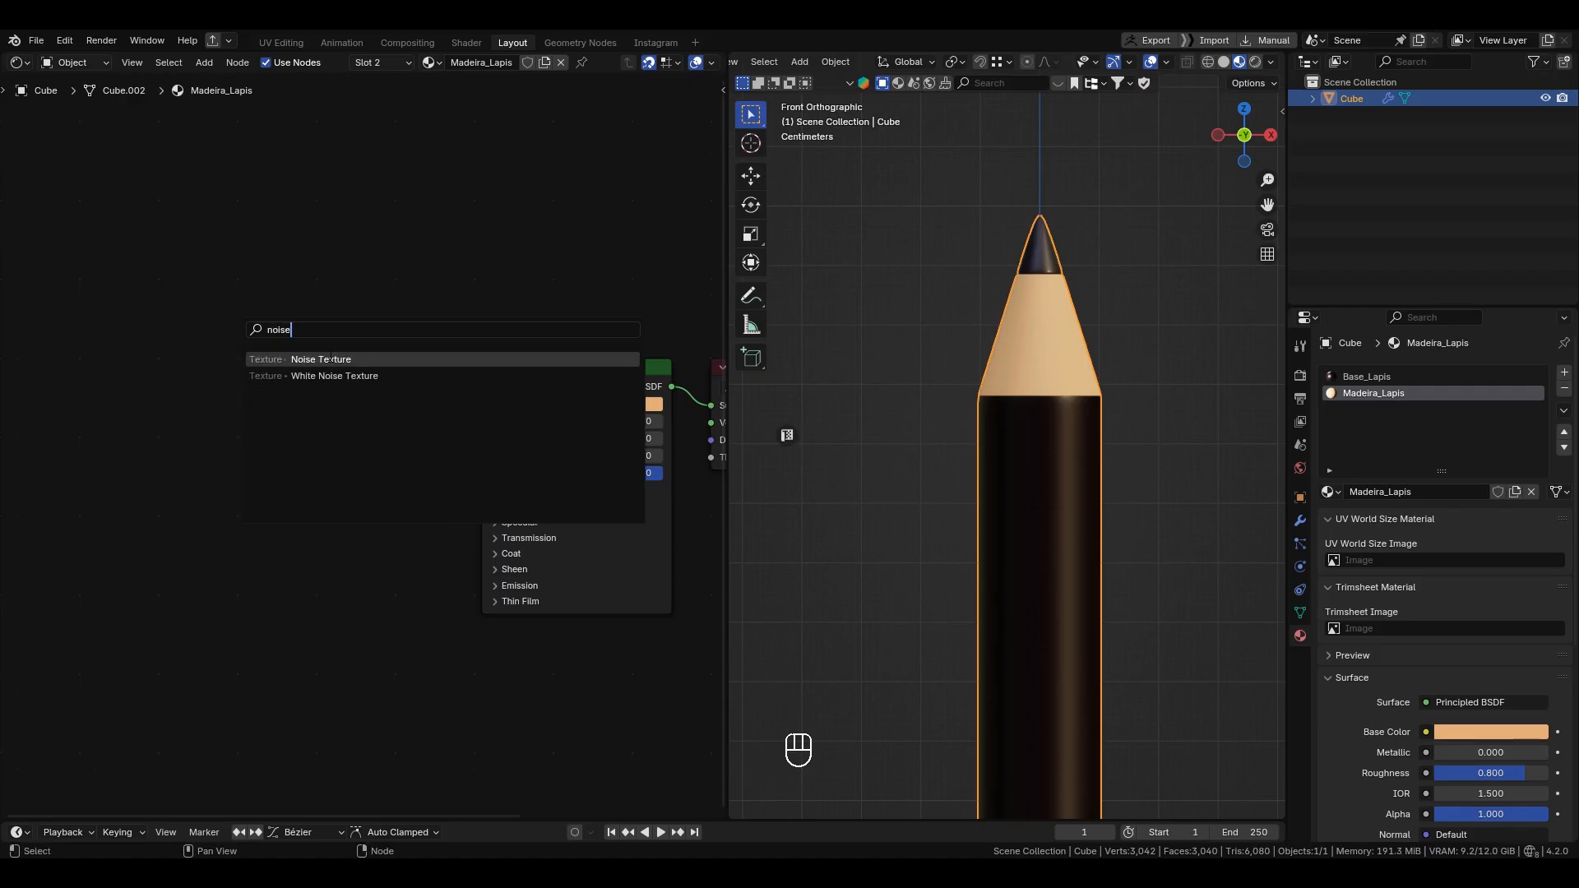
{"action": "left_click", "coordinate": [332, 360]}
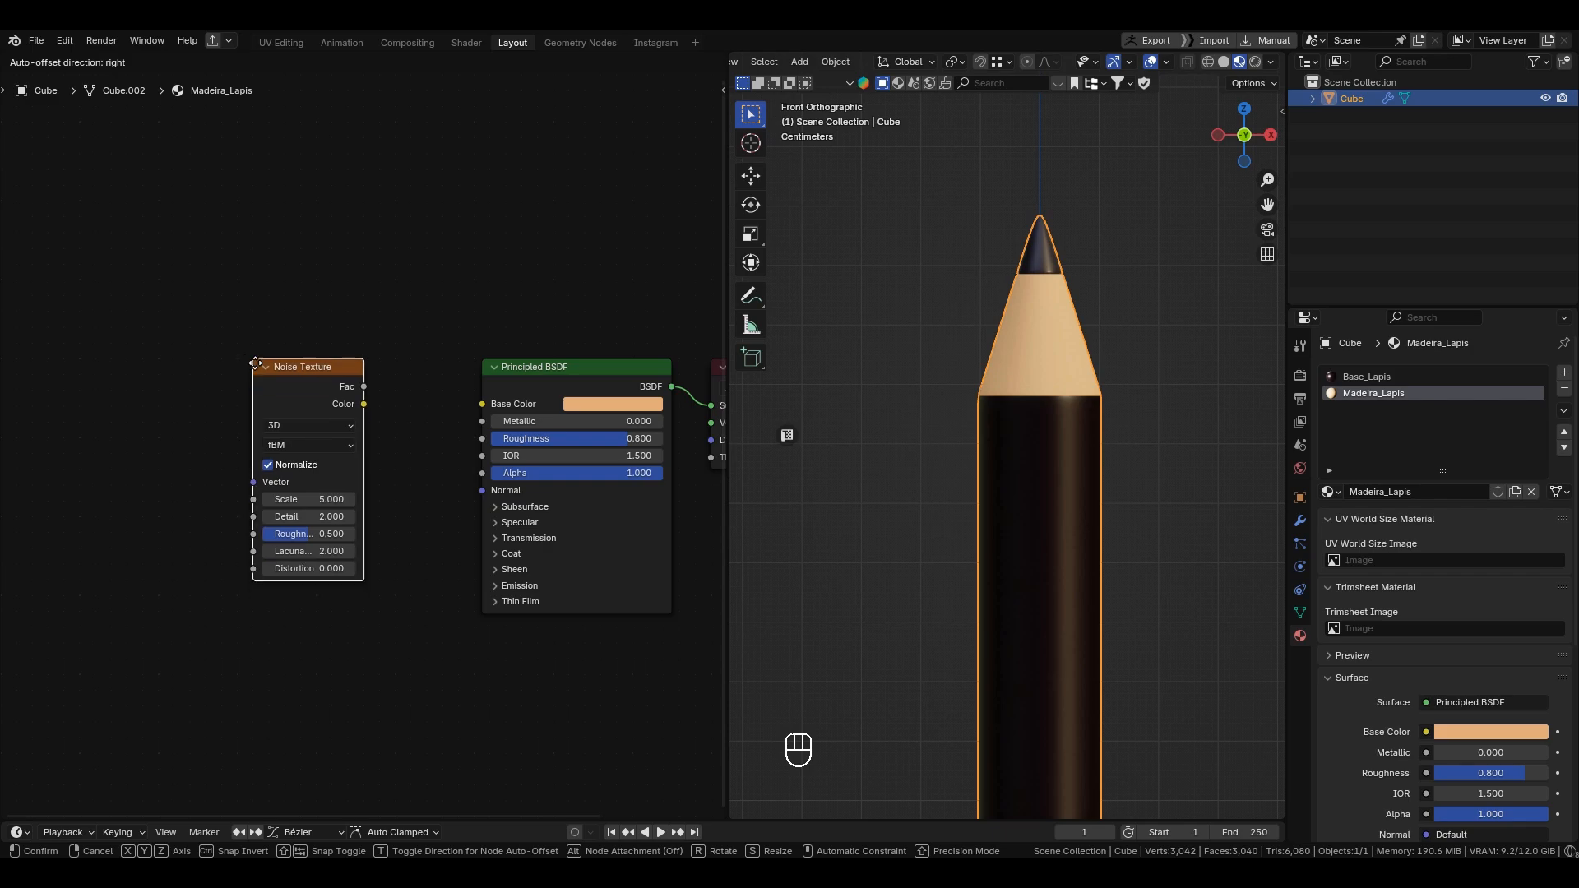
{"action": "left_click", "coordinate": [255, 363]}
{"action": "scroll", "coordinate": [335, 327], "scroll_direction": "down", "scroll_amount": 2}
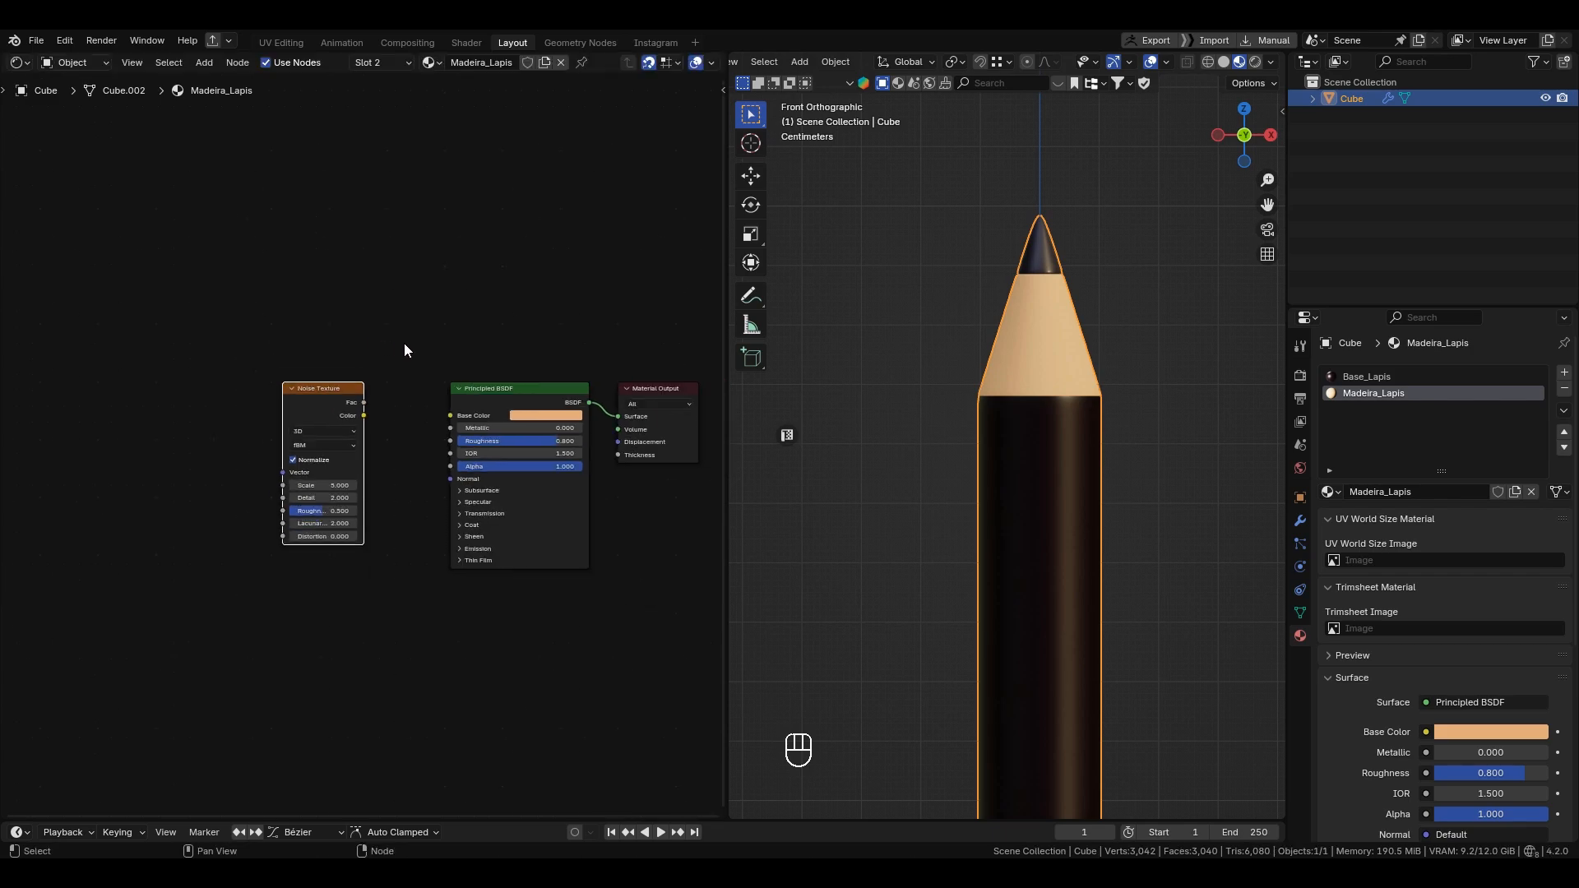
{"action": "middle_click_drag", "start_coordinate": [403, 343], "coordinate": [350, 359]}
{"action": "scroll", "coordinate": [363, 363], "scroll_direction": "up", "scroll_amount": 3}
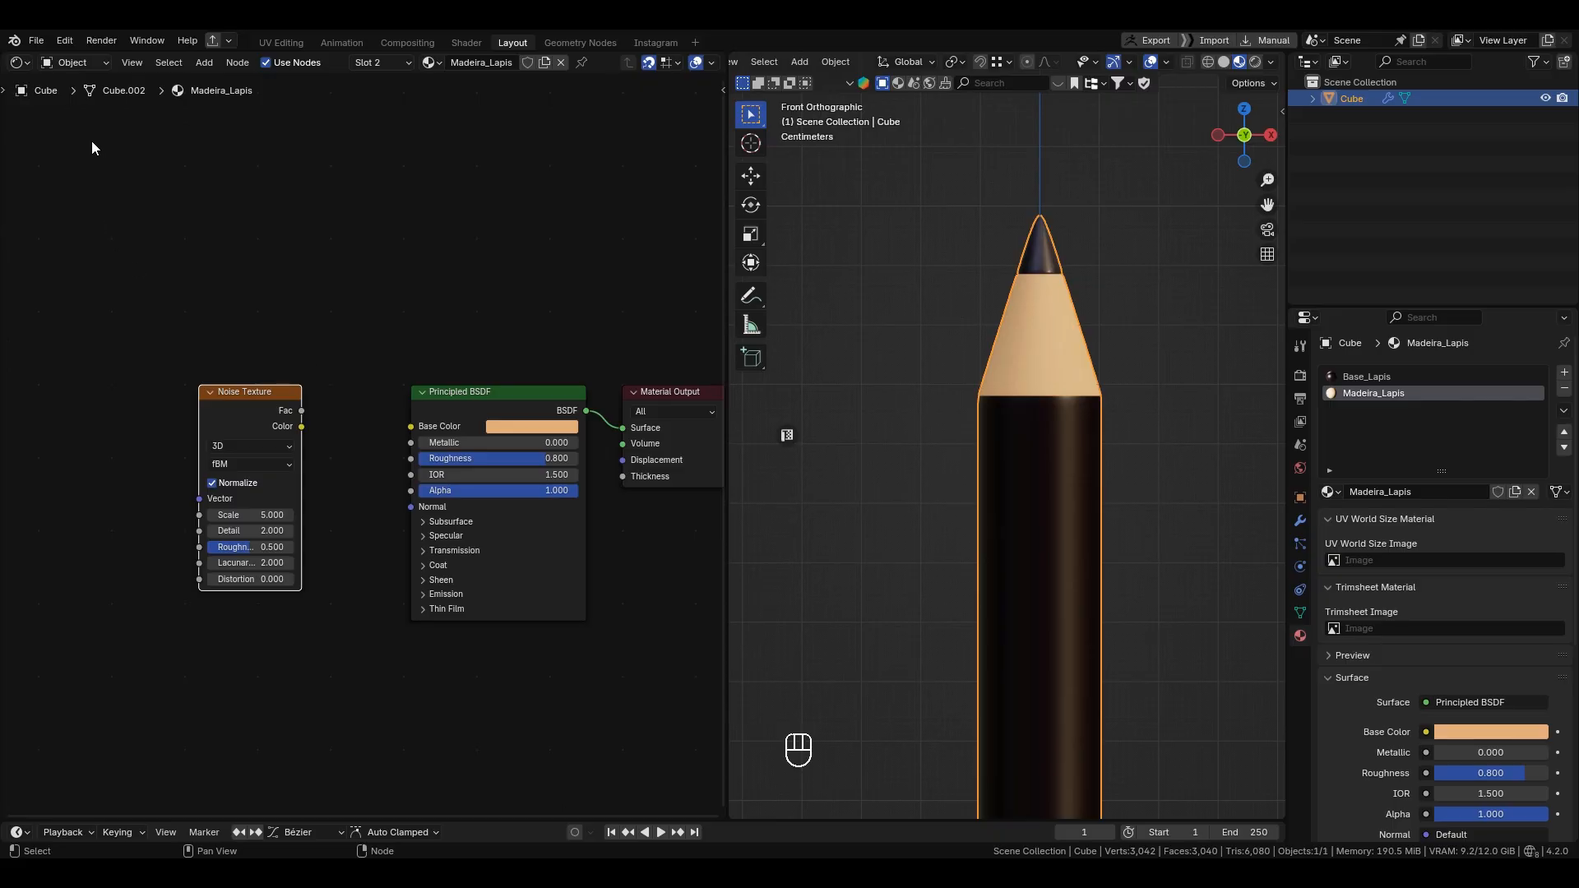
Step: Look up "node wrangler" among the installed add-ons in the preferences and check that add-on's entry and details
{"action": "left_click", "coordinate": [59, 39]}
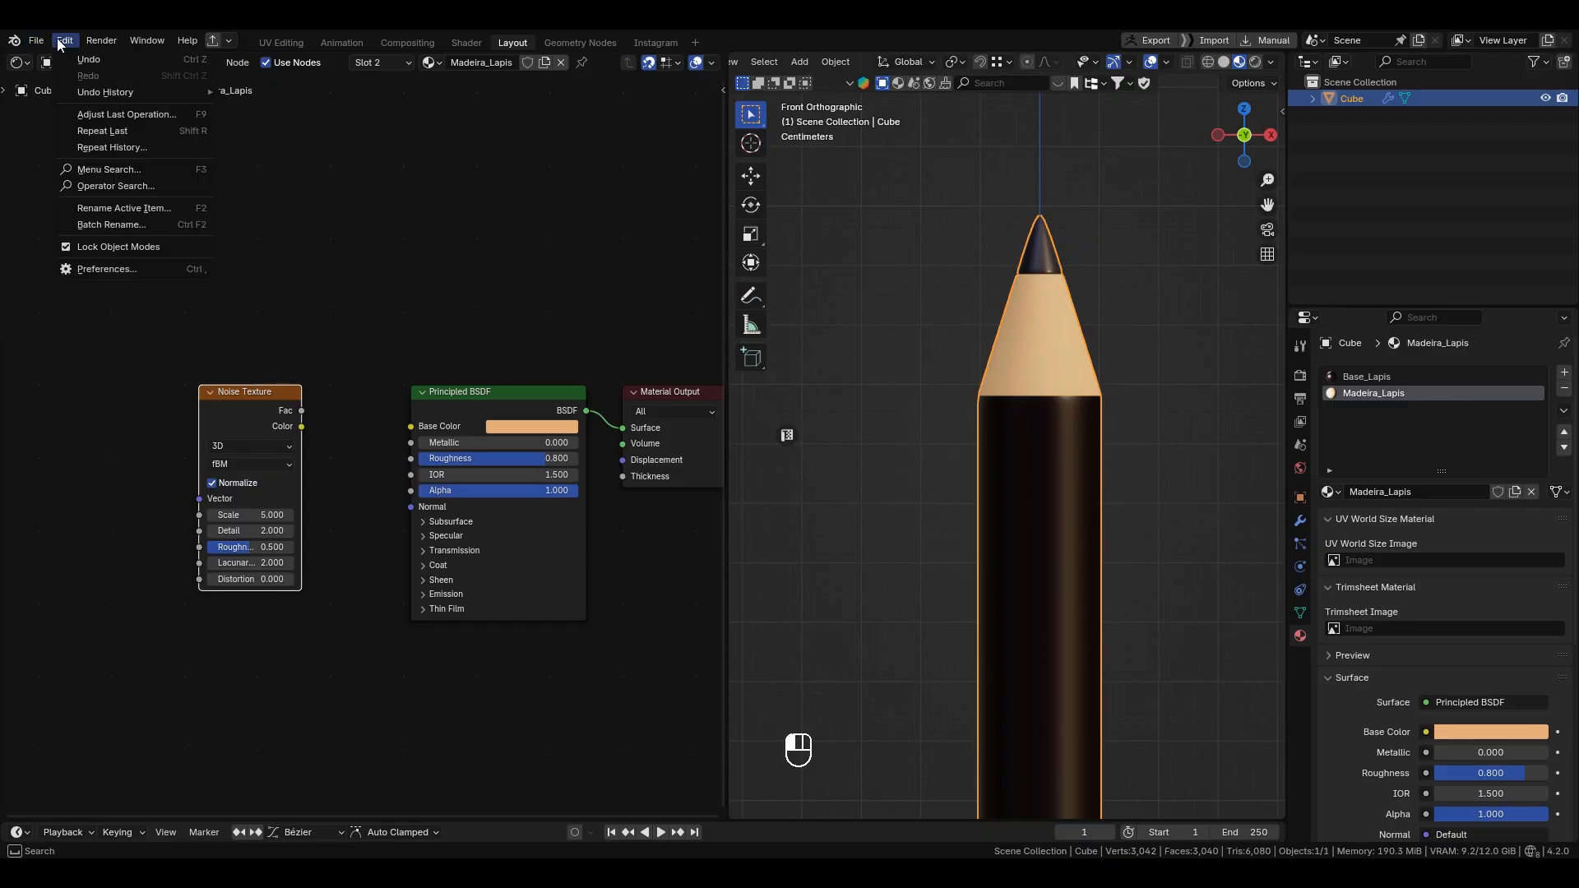
{"action": "left_click", "coordinate": [97, 270]}
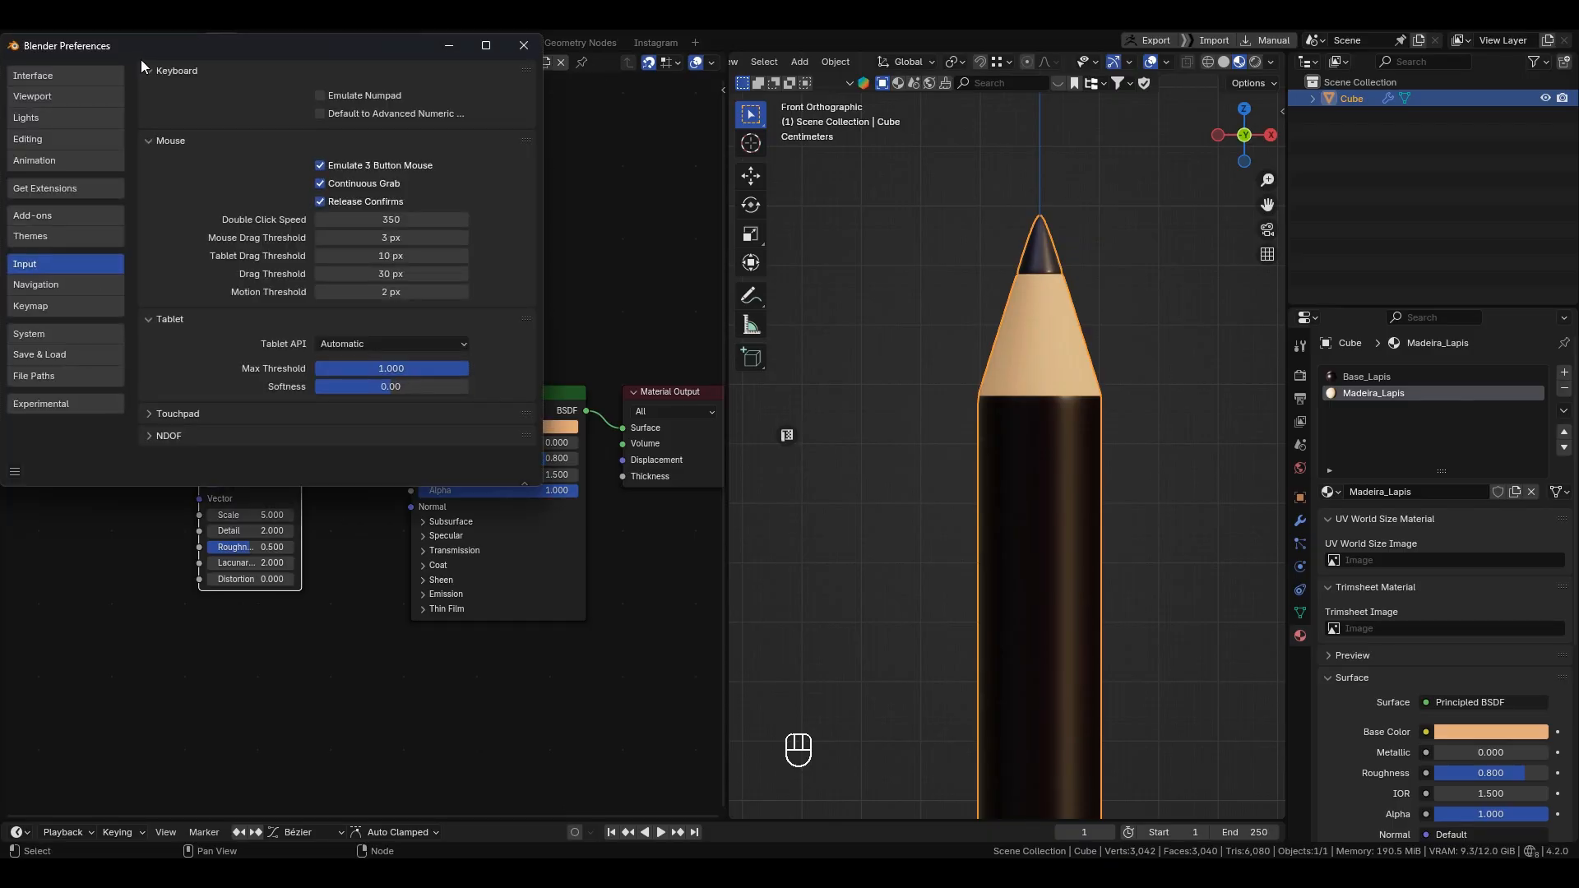
{"action": "left_click_drag", "start_coordinate": [136, 46], "coordinate": [347, 111]}
{"action": "left_click", "coordinate": [297, 274]}
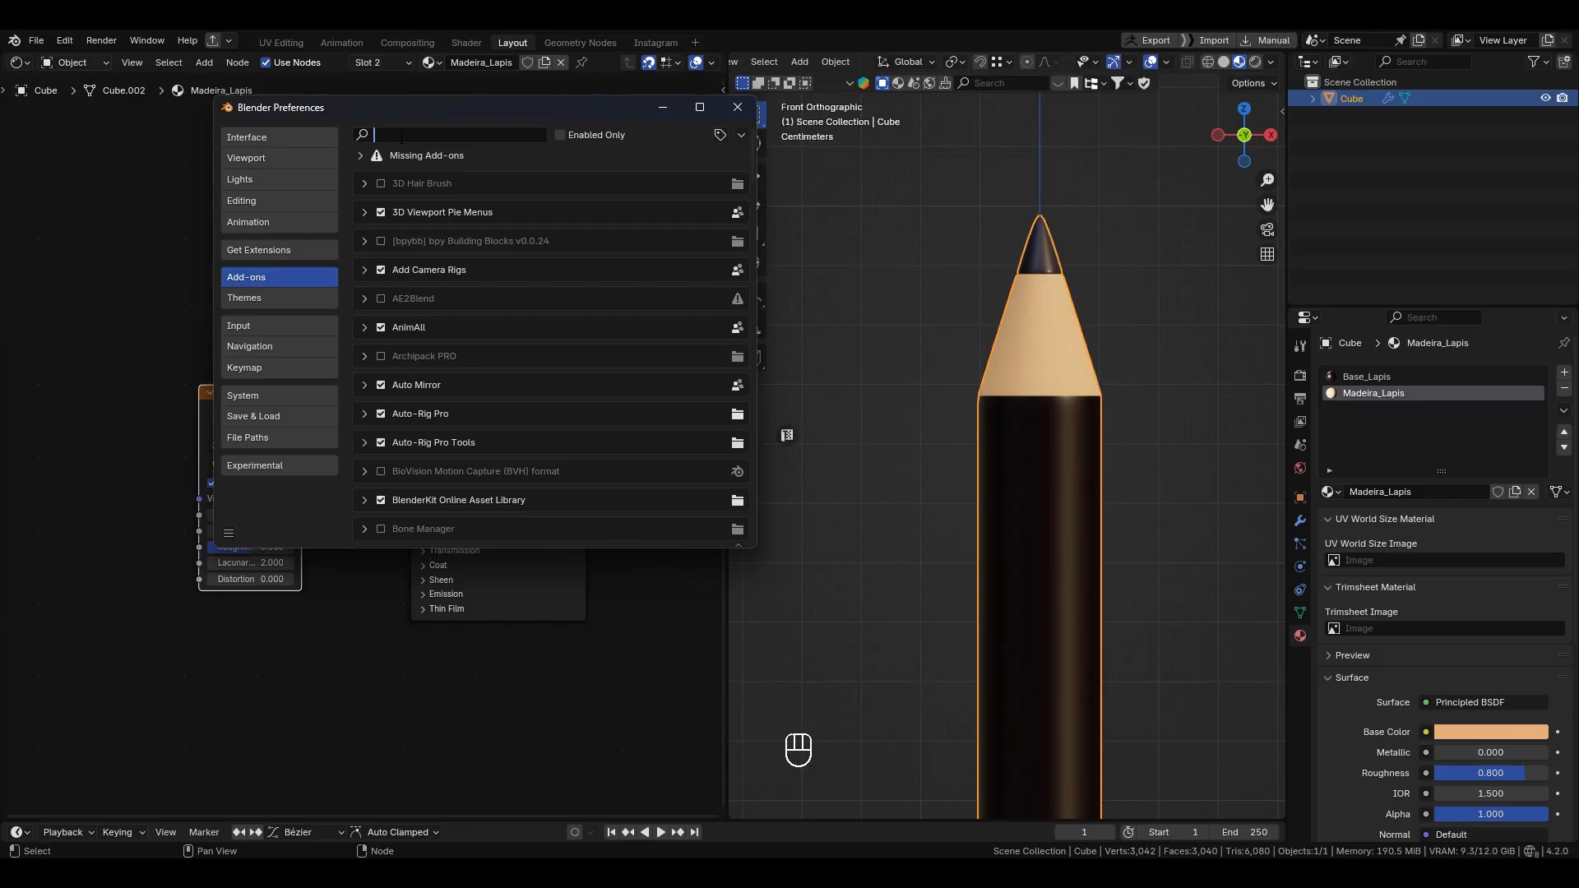
{"action": "type", "text": "node wra"}
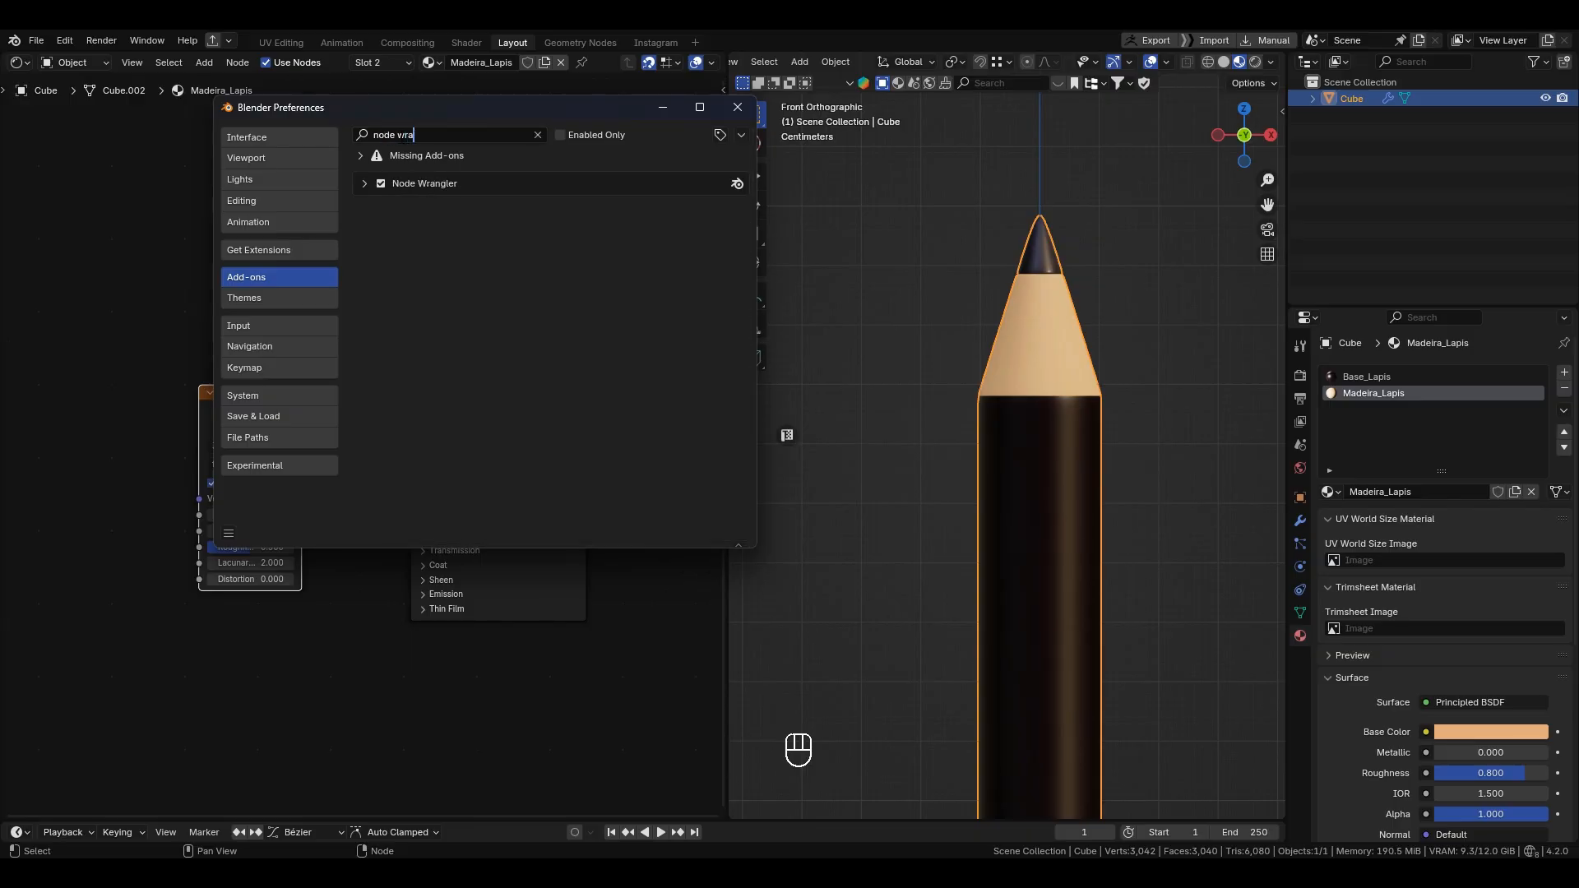
{"action": "type", "text": "ngler"}
{"action": "left_click", "coordinate": [364, 184]}
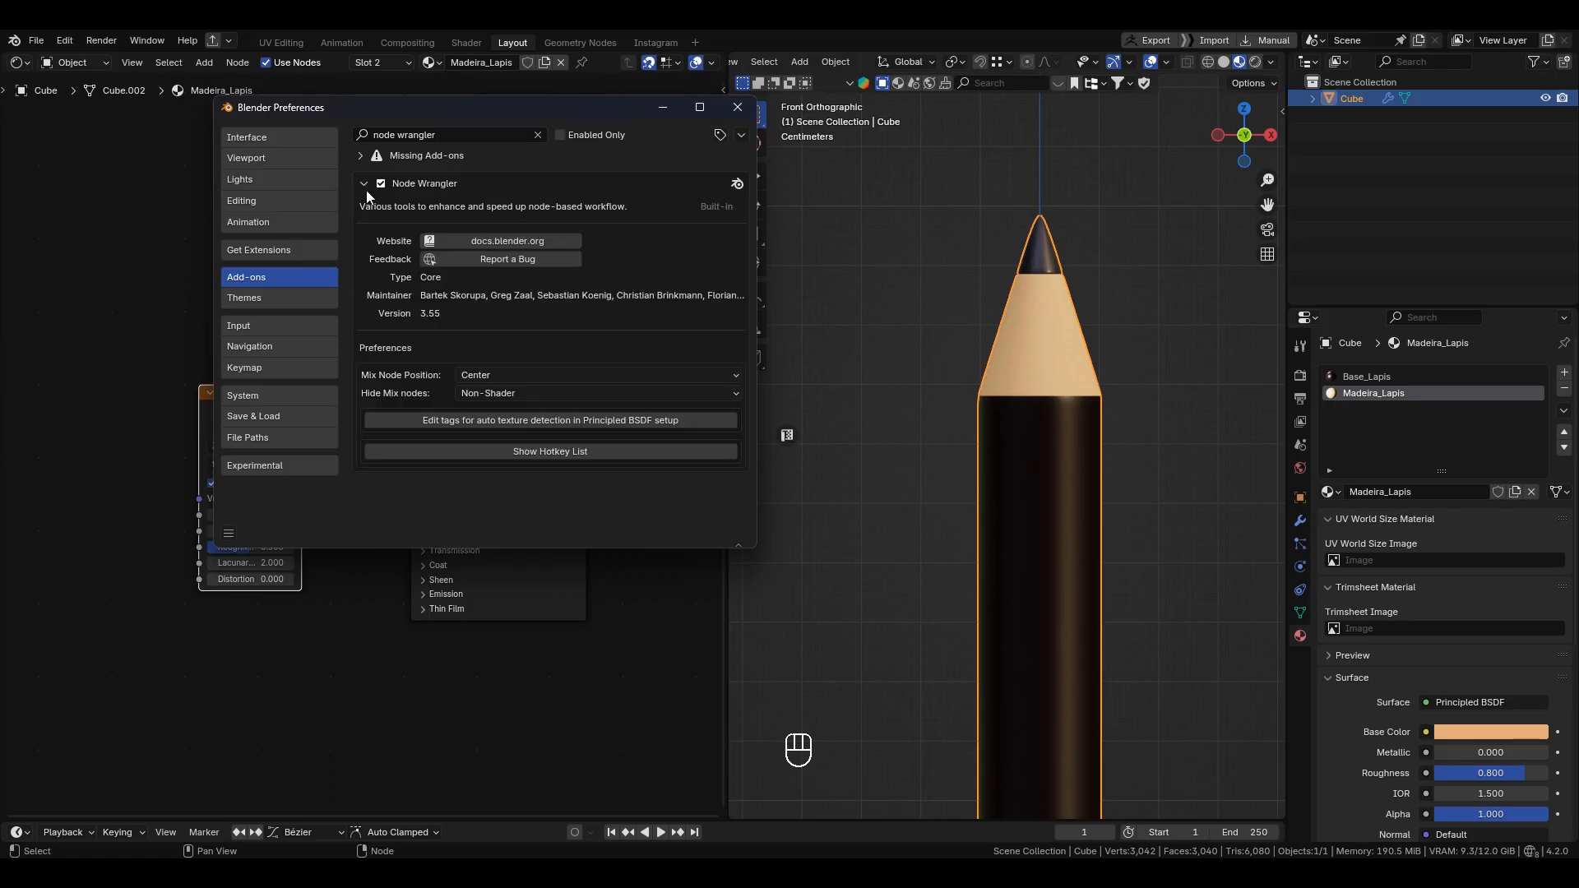
{"action": "left_click", "coordinate": [363, 184]}
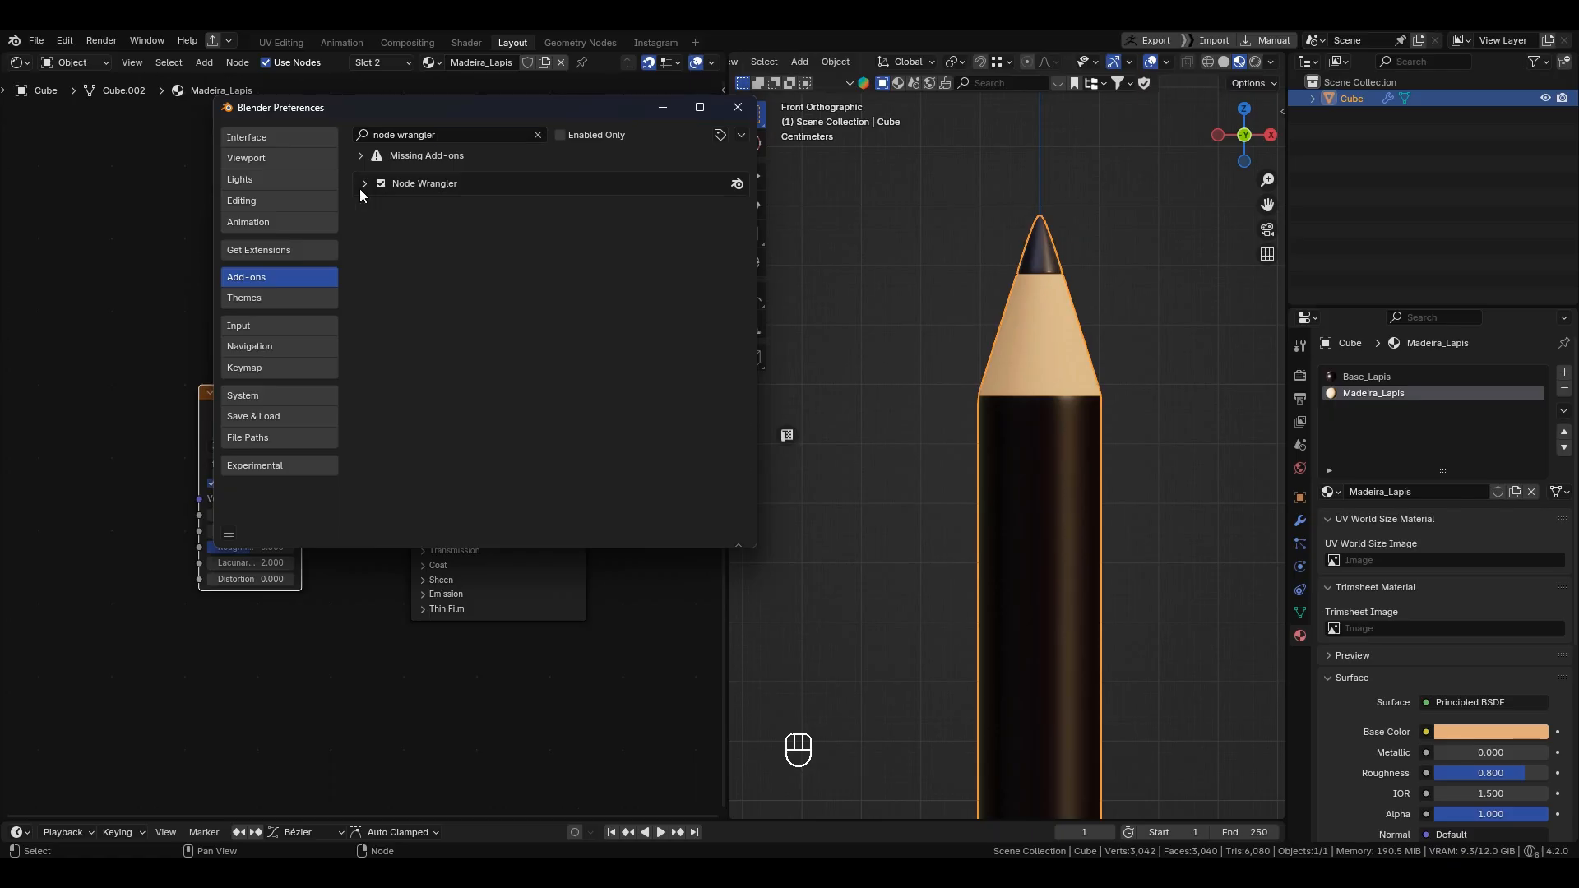
Step: Search the available extensions for "node w", review the installed Node Wrangler add-on's details again and close the preferences
{"action": "left_click", "coordinate": [255, 250]}
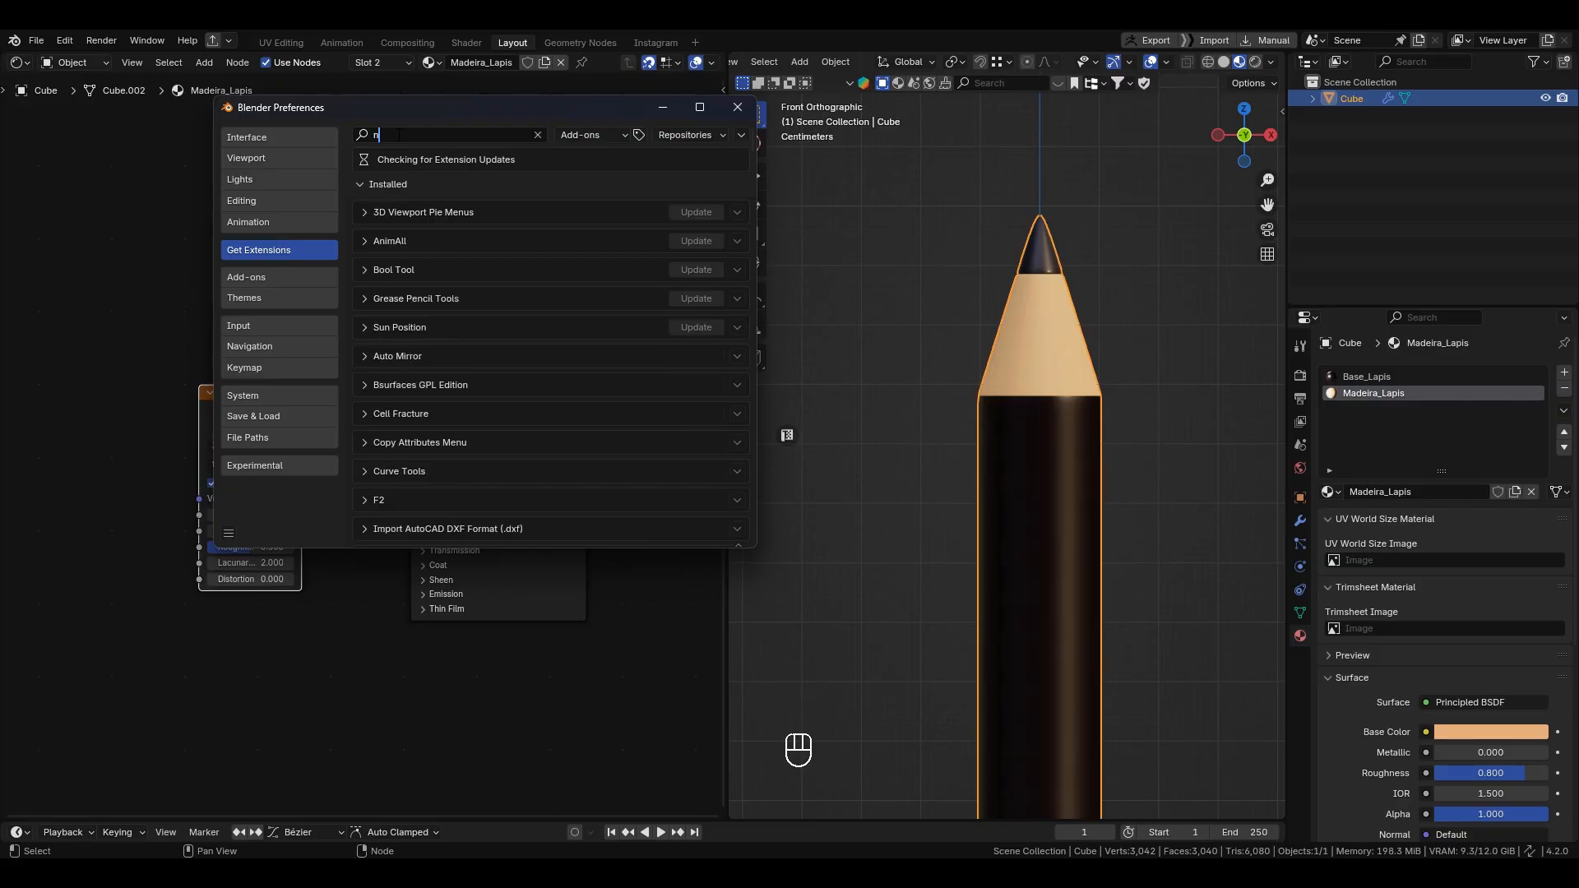
{"action": "type", "text": "node w"}
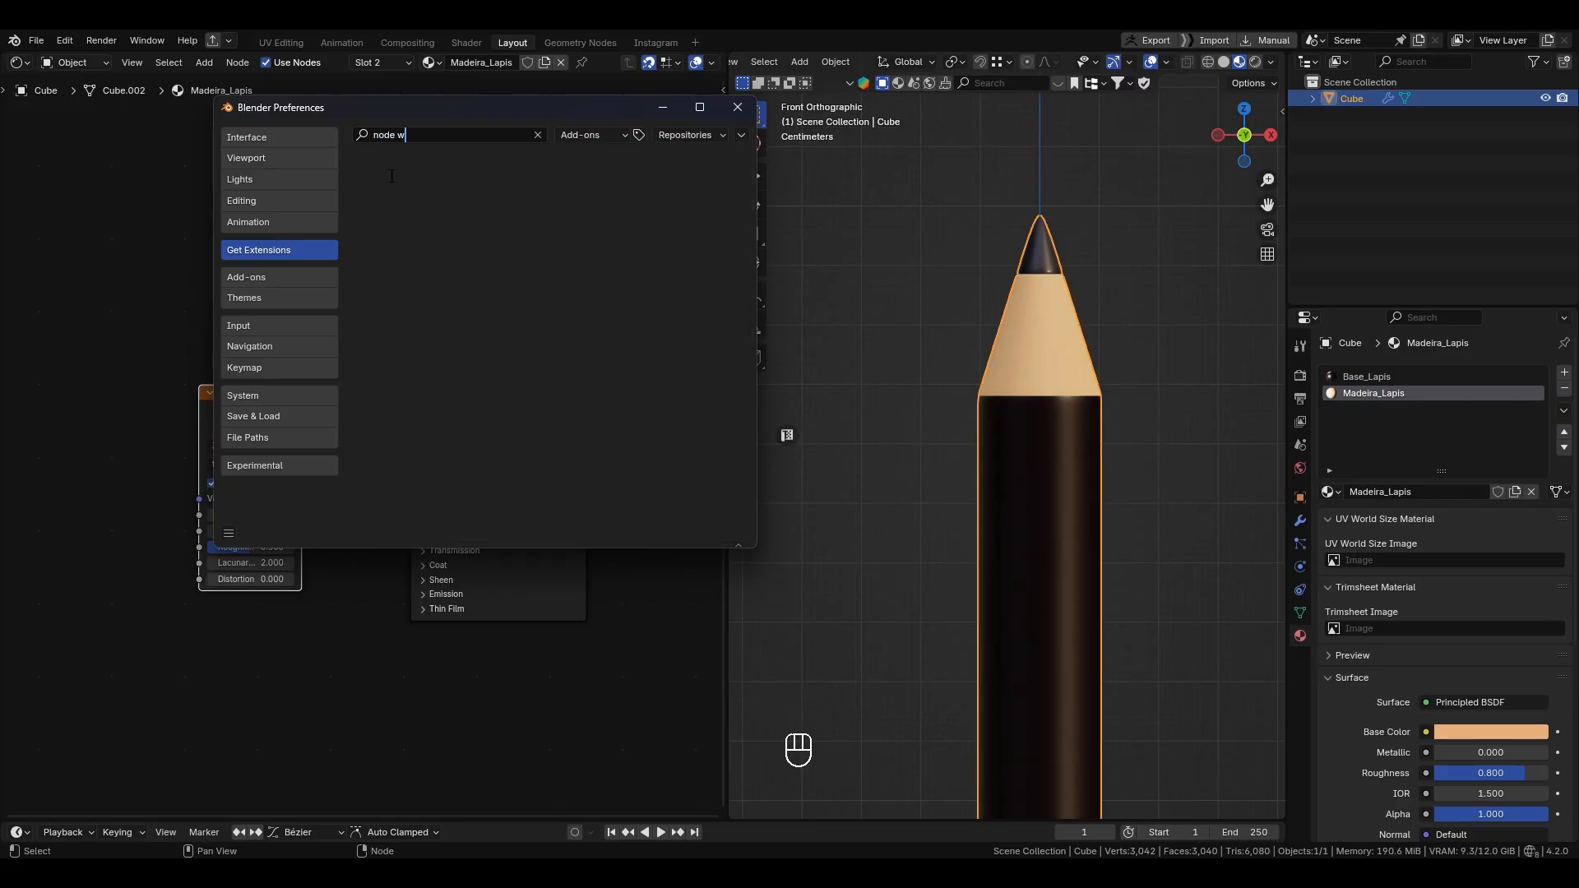
{"action": "left_click", "coordinate": [308, 278]}
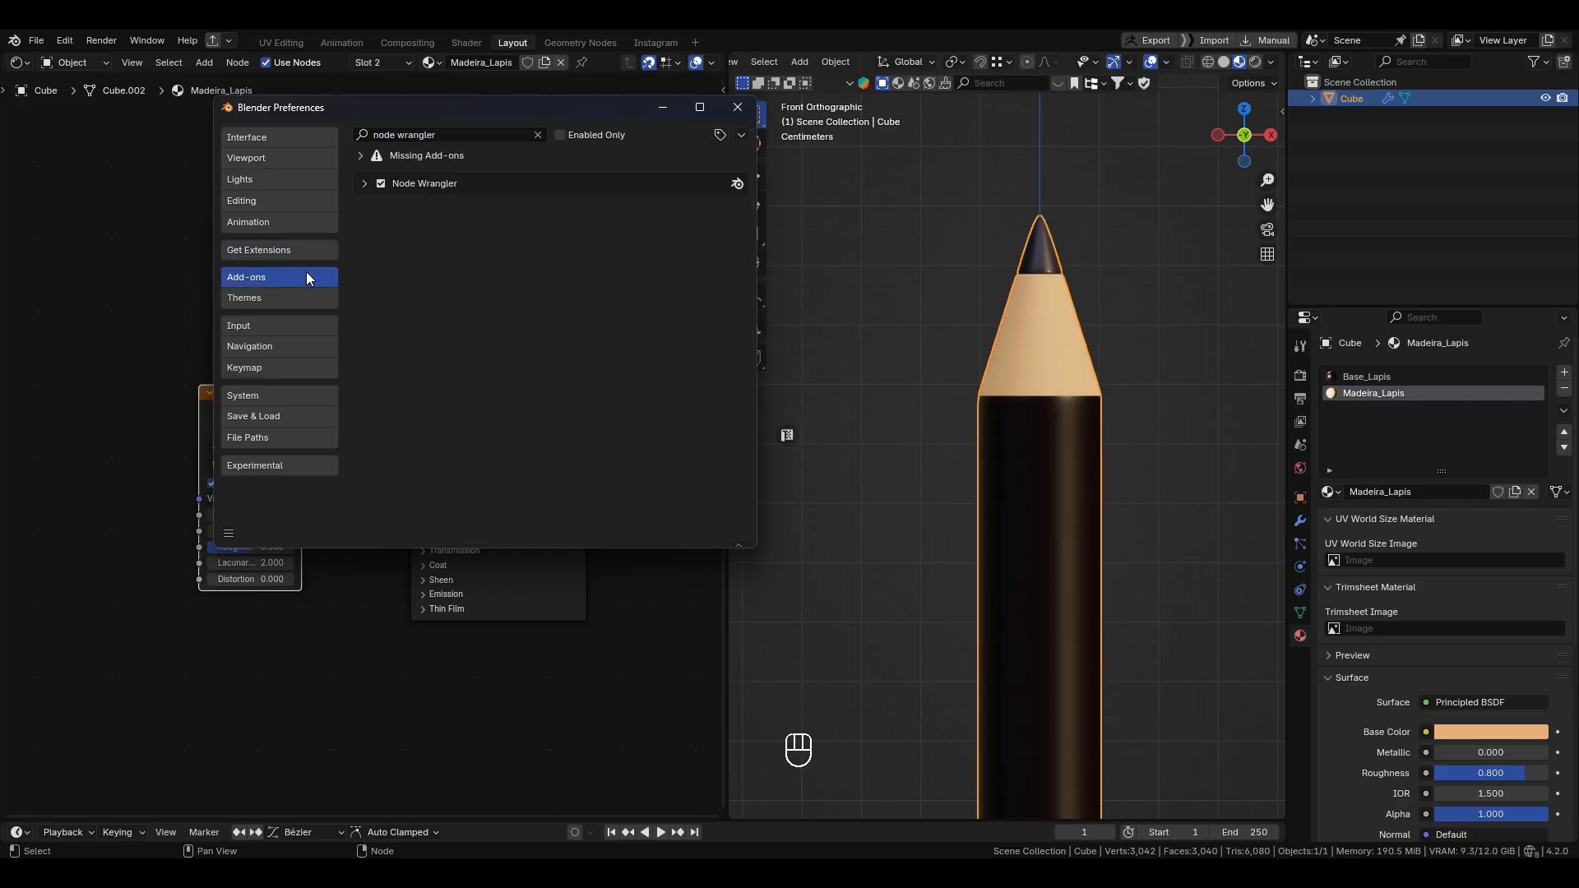
{"action": "left_click", "coordinate": [363, 184]}
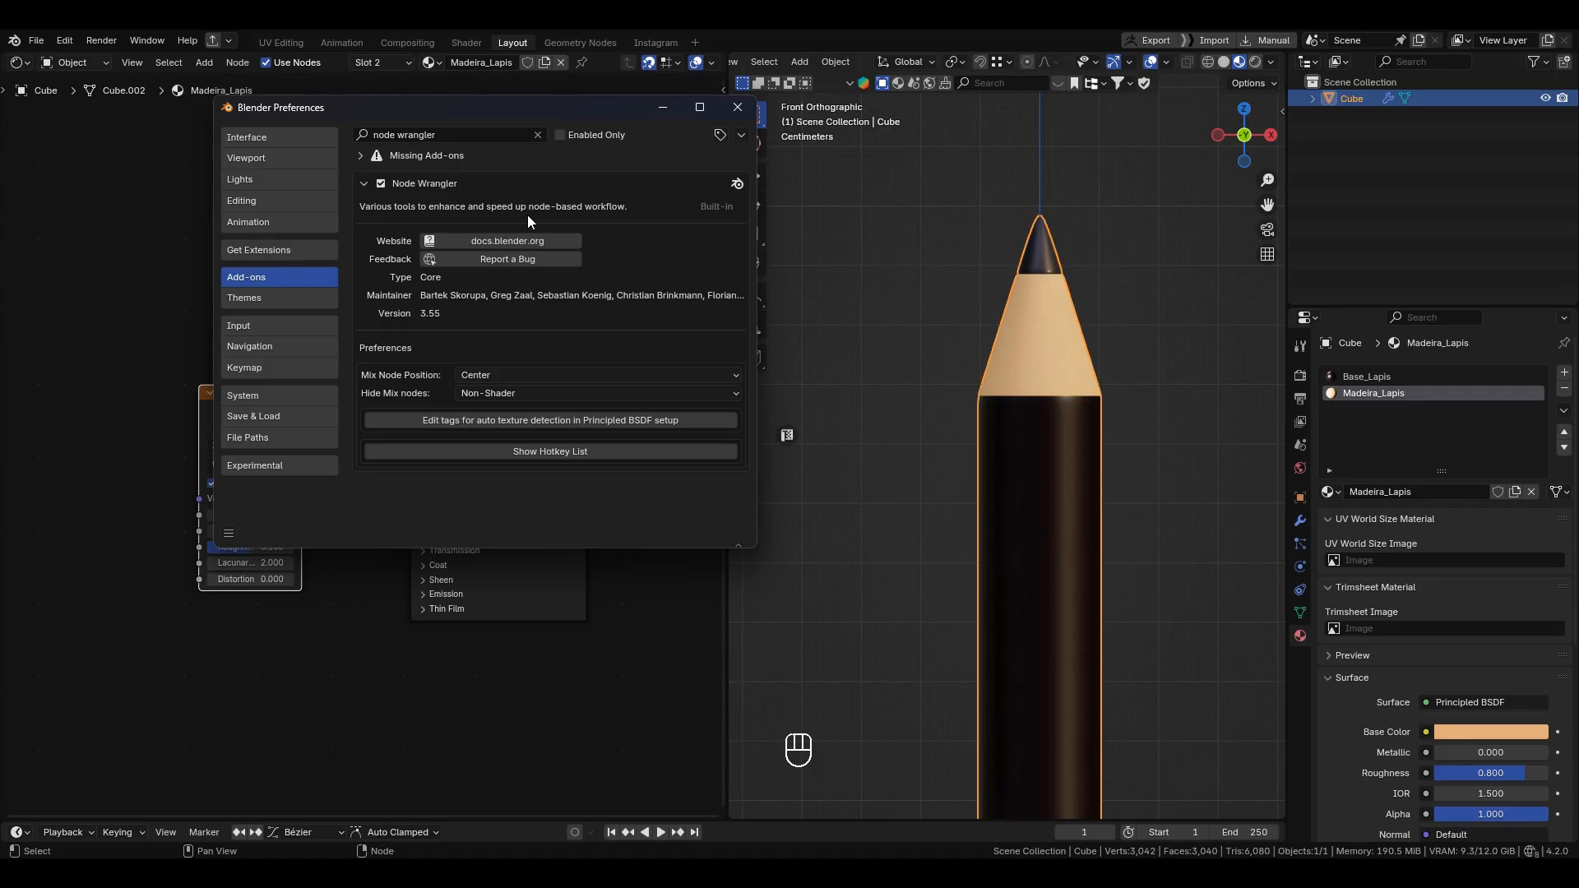
{"action": "left_click", "coordinate": [739, 107]}
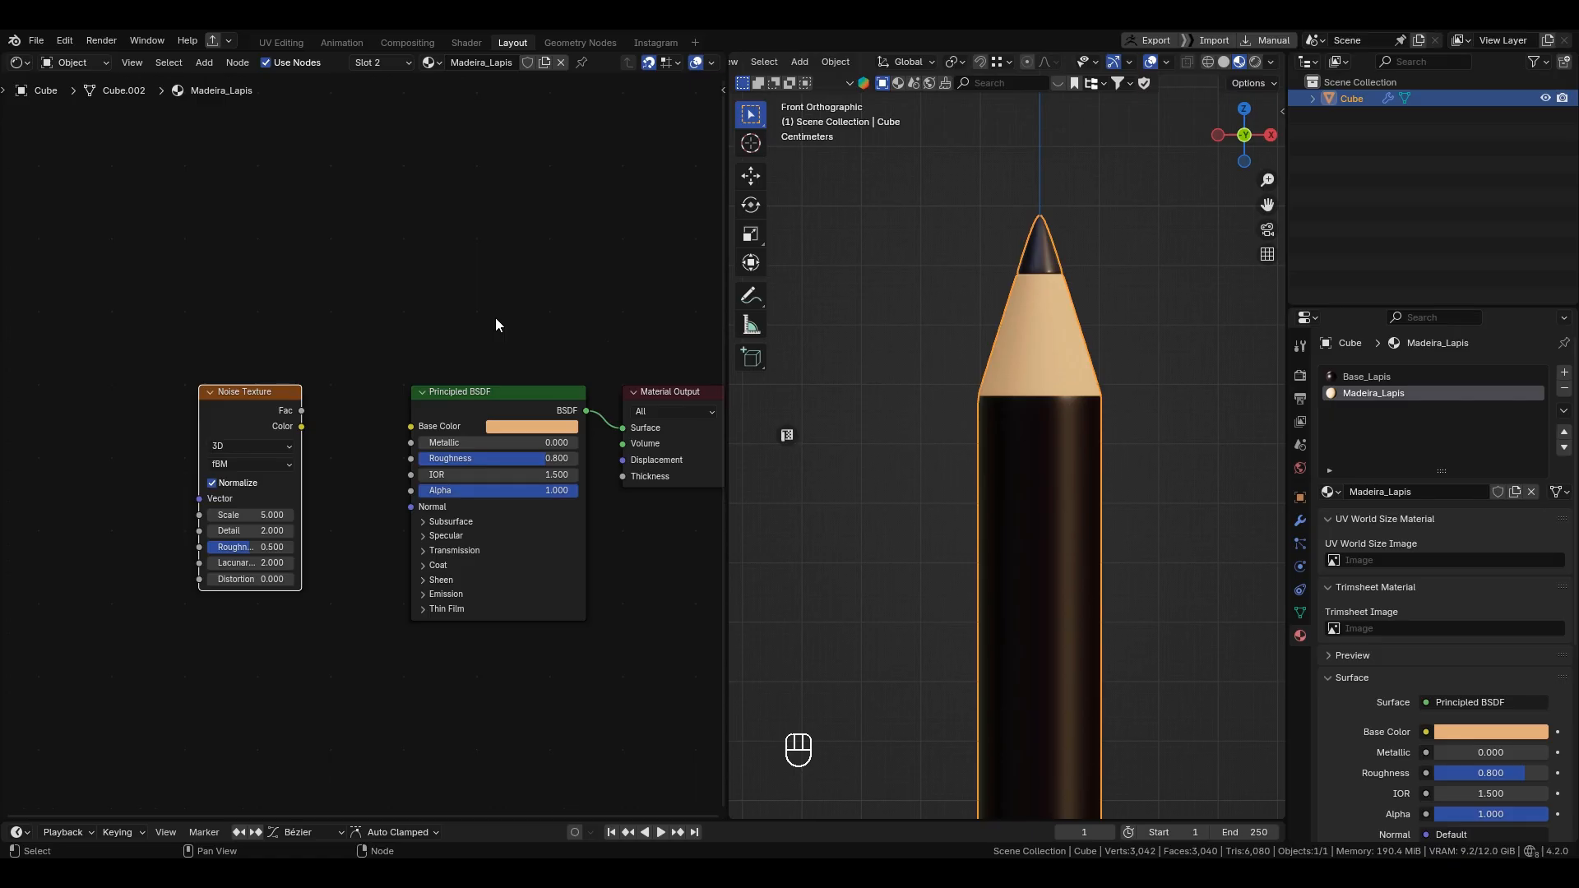
{"action": "scroll", "coordinate": [491, 318], "scroll_direction": "down", "scroll_amount": 1}
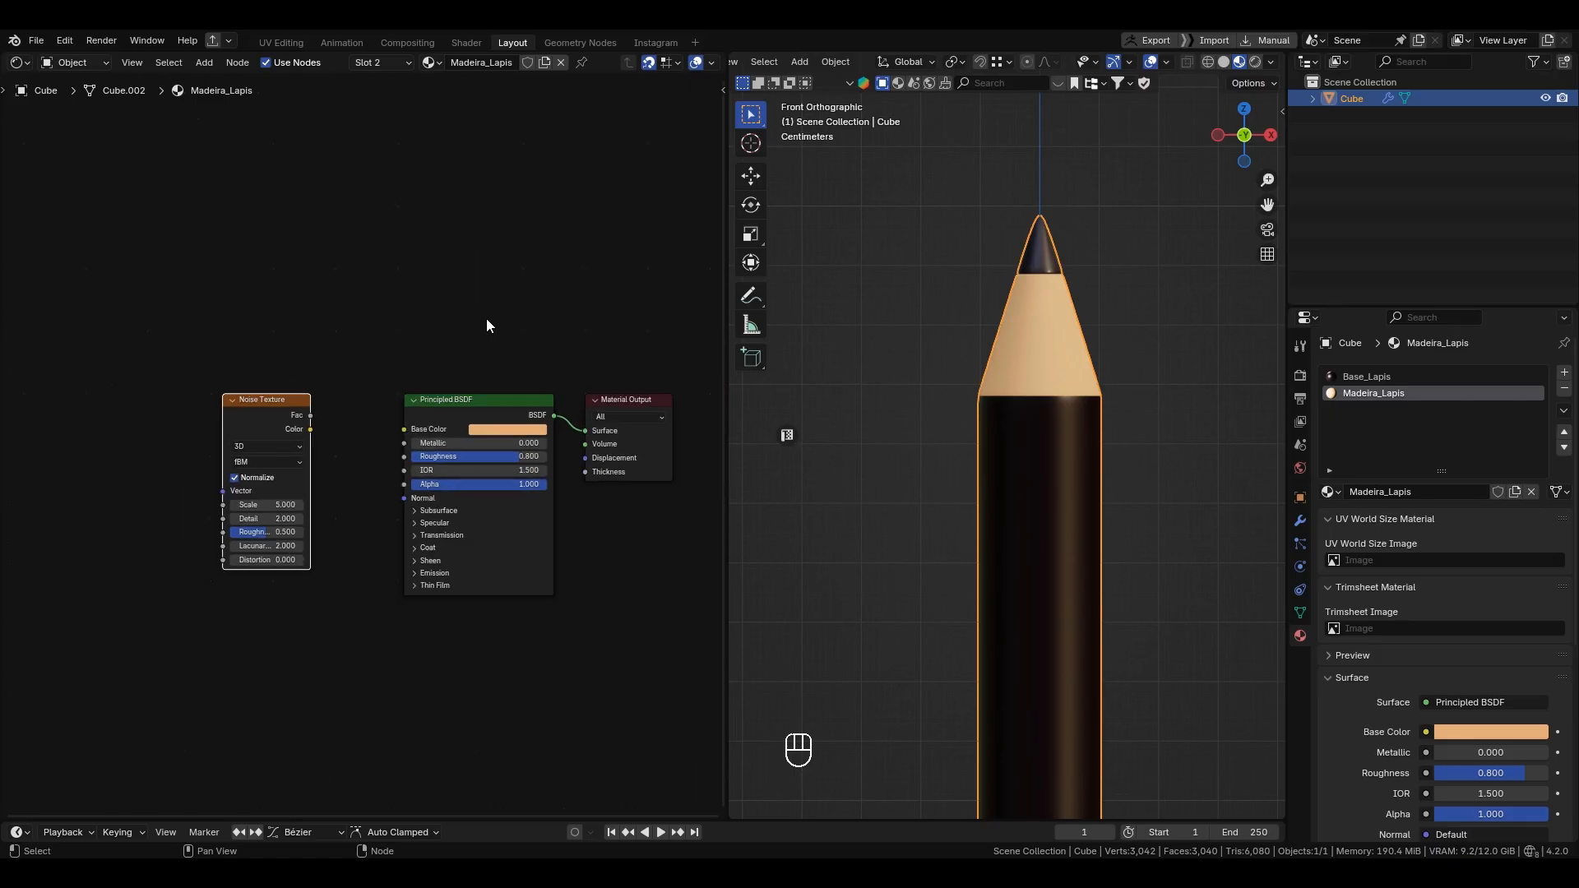
Step: Preview the Noise Texture's Fac output directly on the Madeira_Lapis material's surface and view the pattern on the pencil's cone up close
{"action": "middle_click_drag", "start_coordinate": [408, 324], "coordinate": [493, 321]}
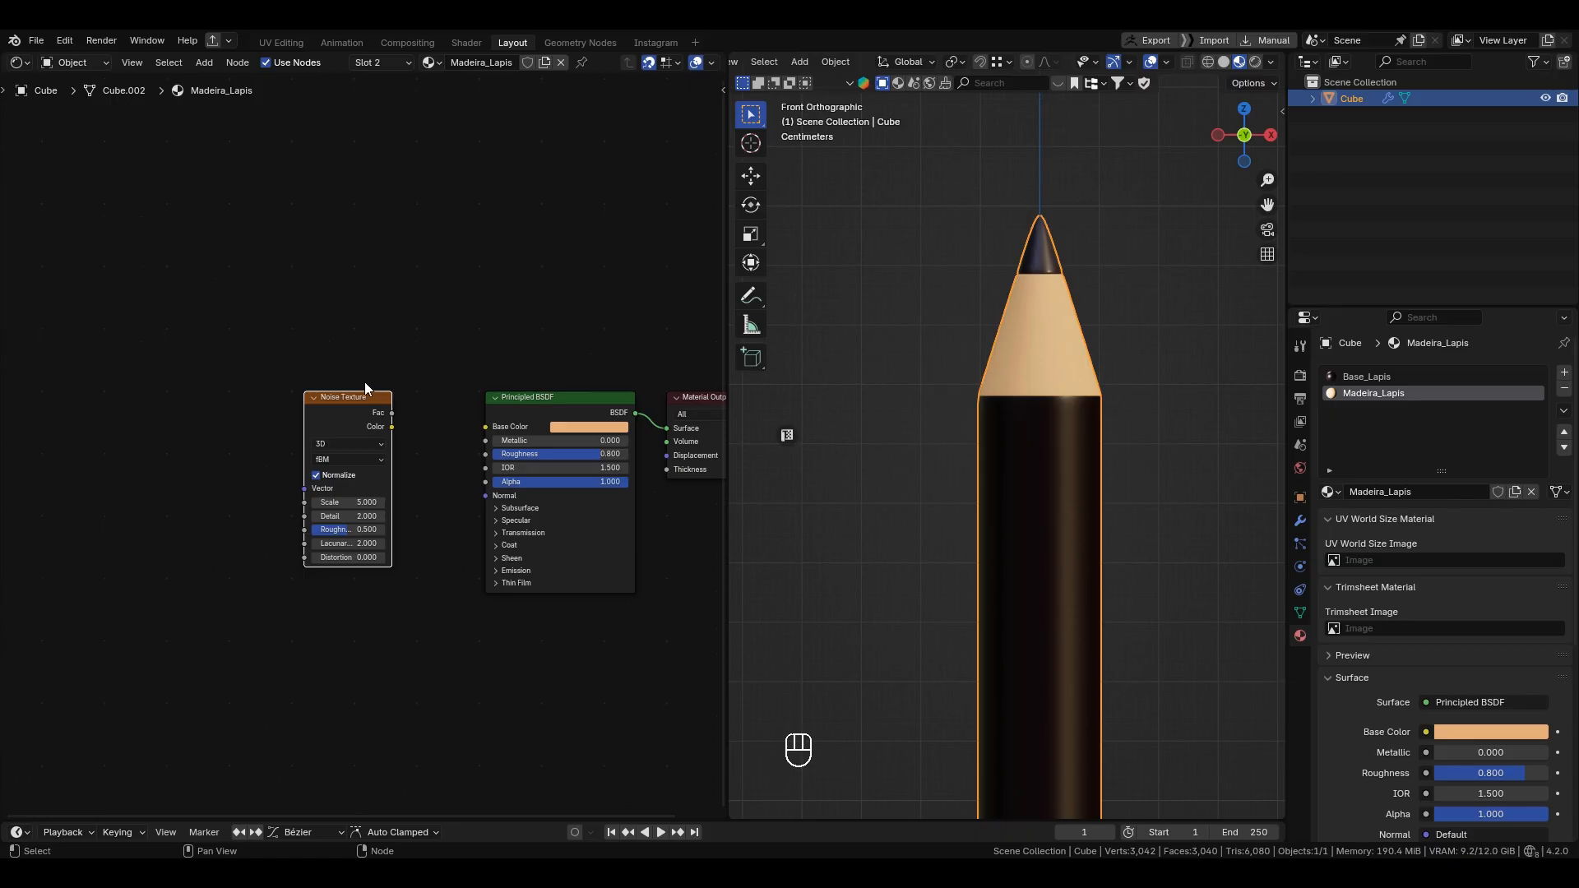
{"action": "left_click", "coordinate": [365, 310]}
{"action": "middle_click_drag", "start_coordinate": [448, 327], "coordinate": [380, 338]}
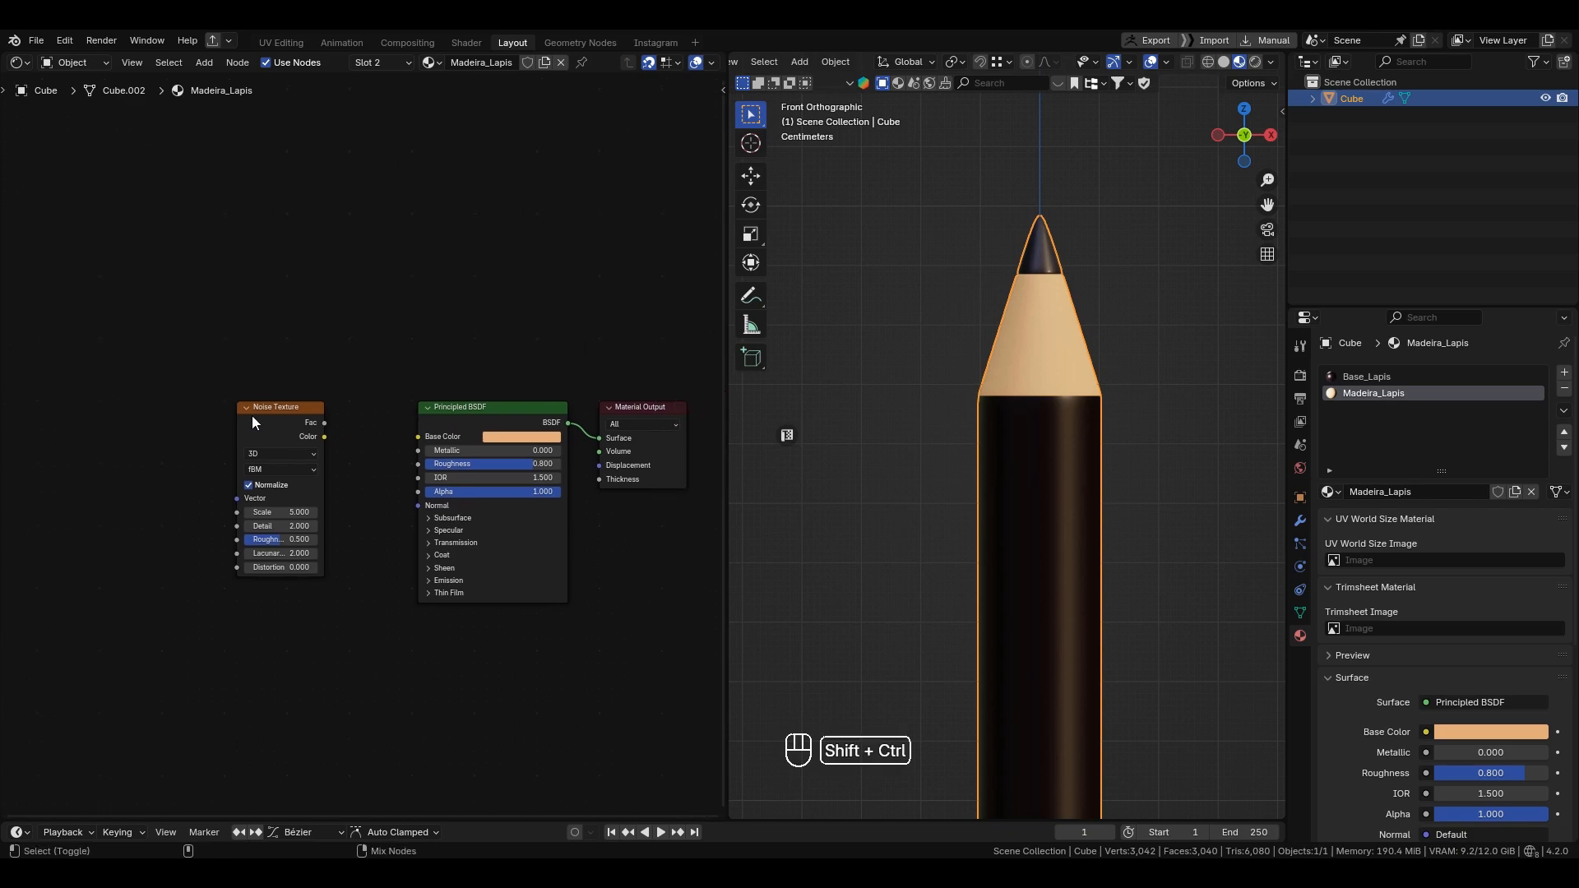
{"action": "left_click", "coordinate": [293, 415], "text": "ctrl+shift"}
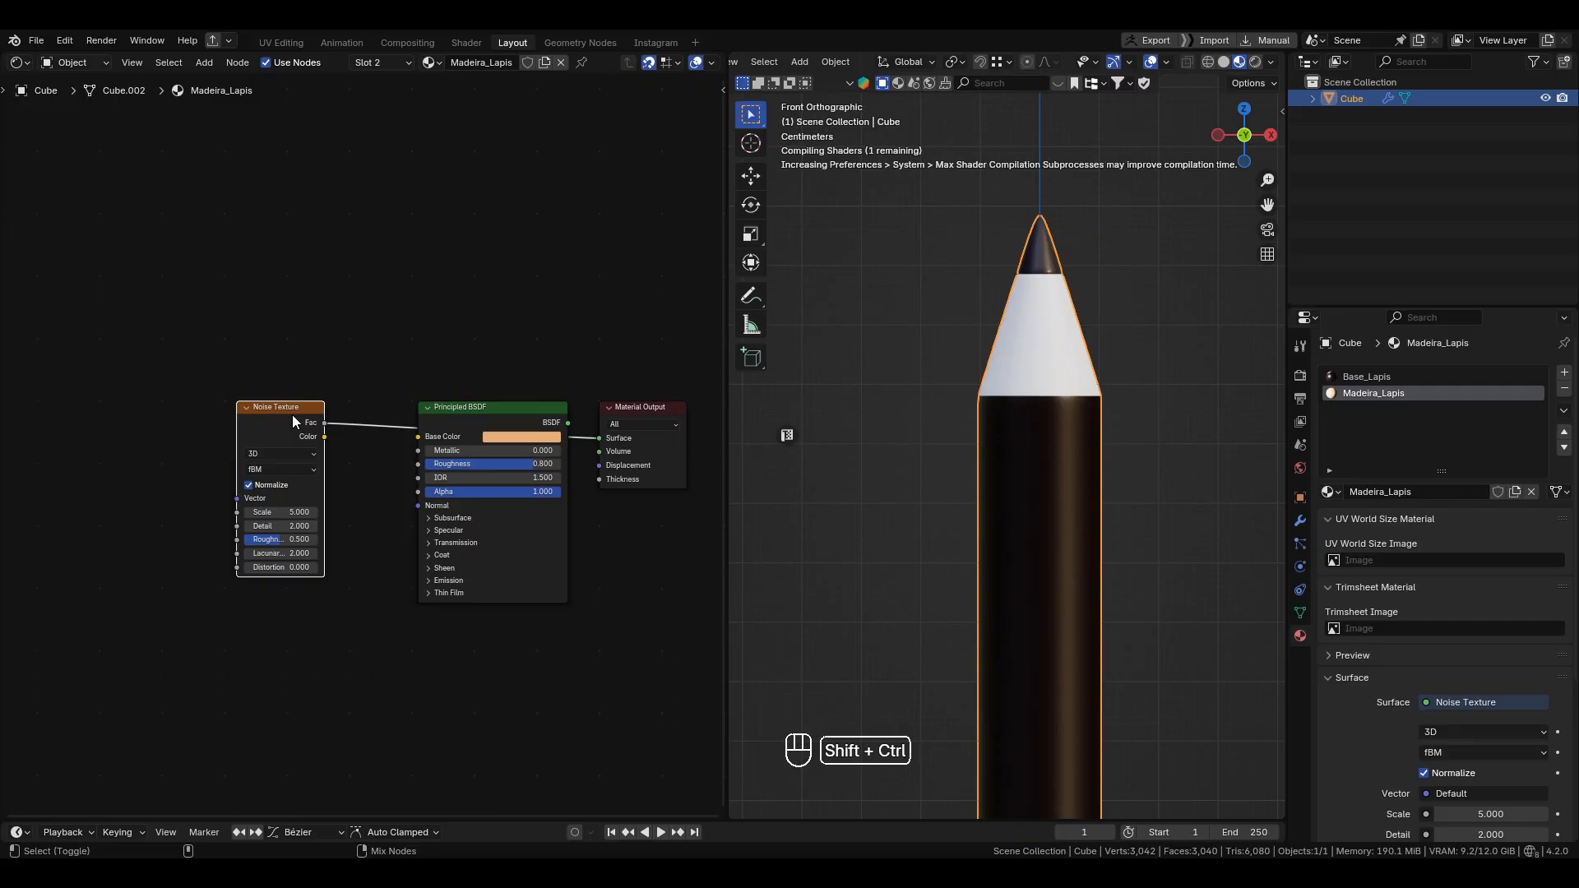
{"action": "scroll", "coordinate": [284, 380], "scroll_direction": "up", "scroll_amount": 1}
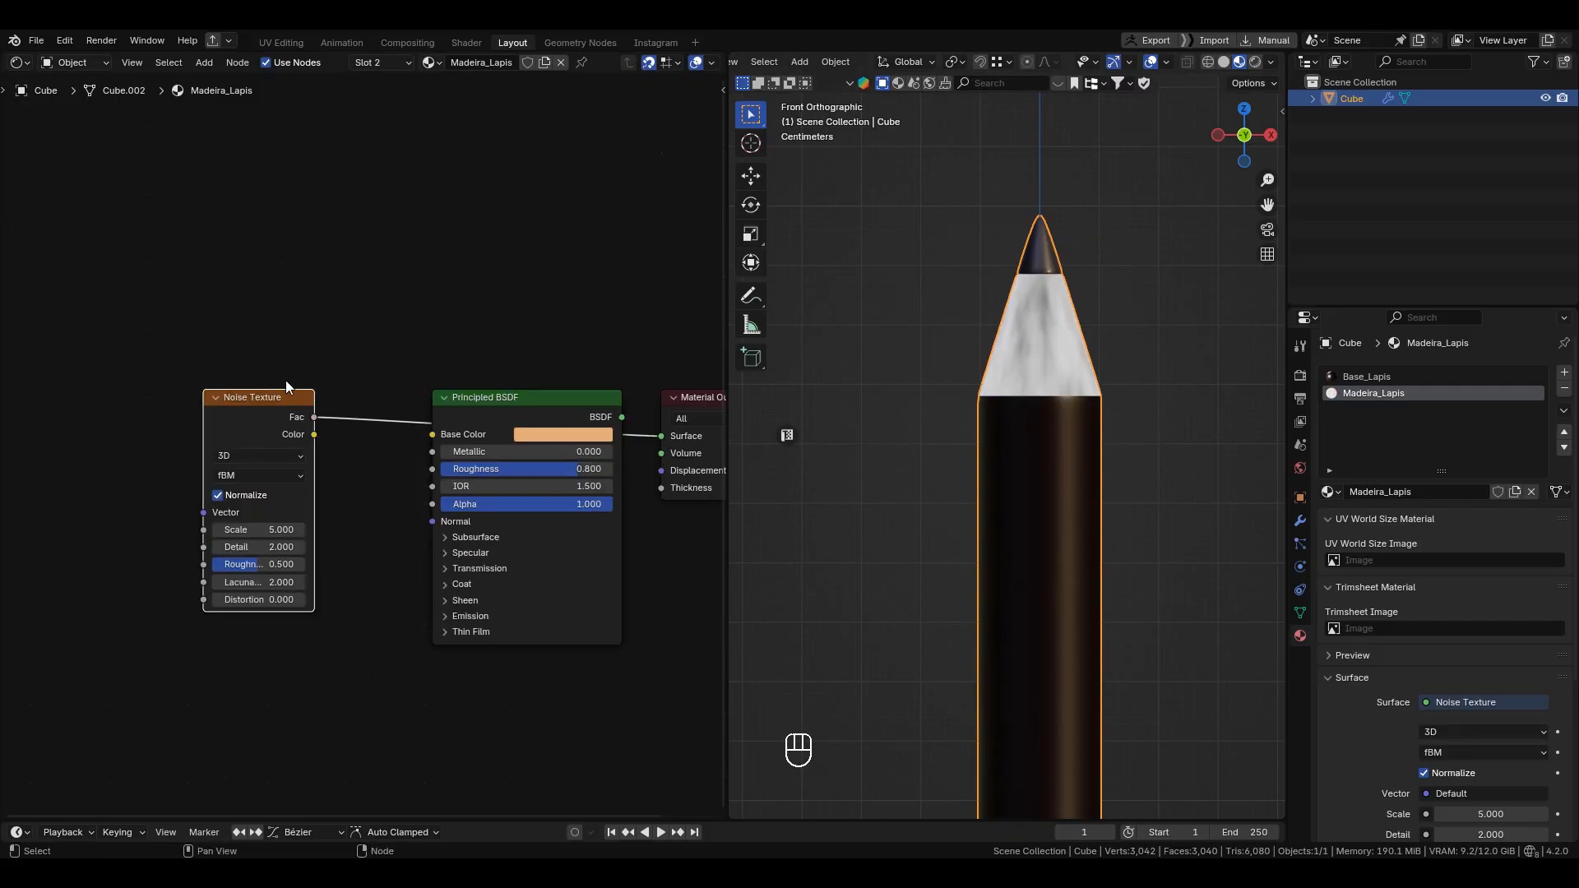
{"action": "scroll", "coordinate": [1054, 358], "scroll_direction": "up", "scroll_amount": 4}
{"action": "left_click_drag", "start_coordinate": [1064, 362], "coordinate": [1013, 586], "text": "alt+shift"}
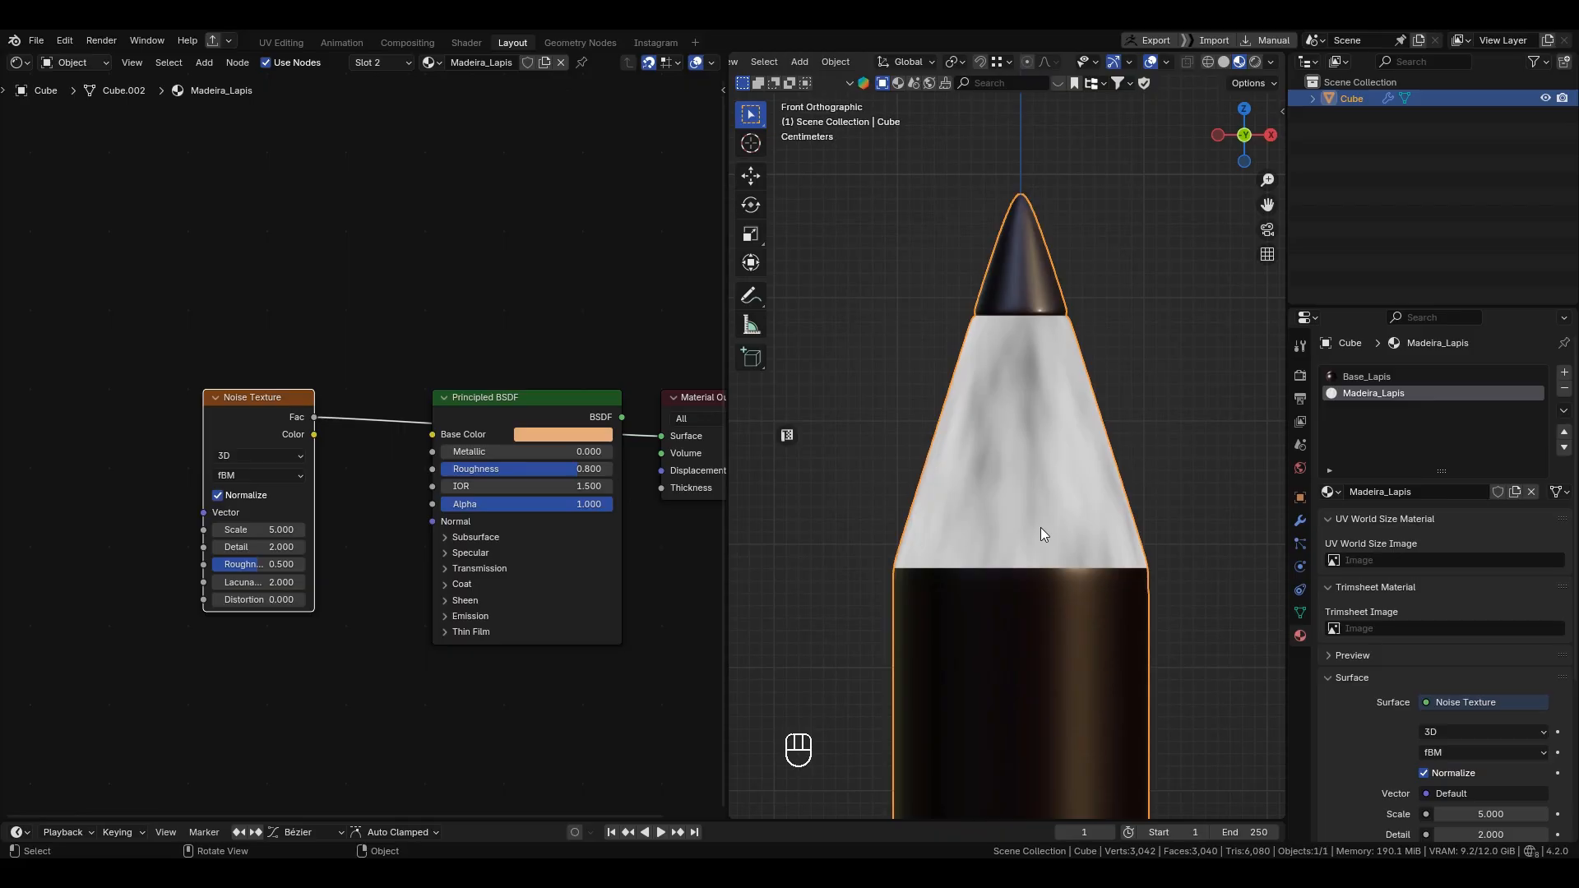
Step: Make room ahead of the Noise Texture in the Madeira_Lapis node tree and select that node
{"action": "scroll", "coordinate": [222, 395], "scroll_direction": "down", "scroll_amount": 1}
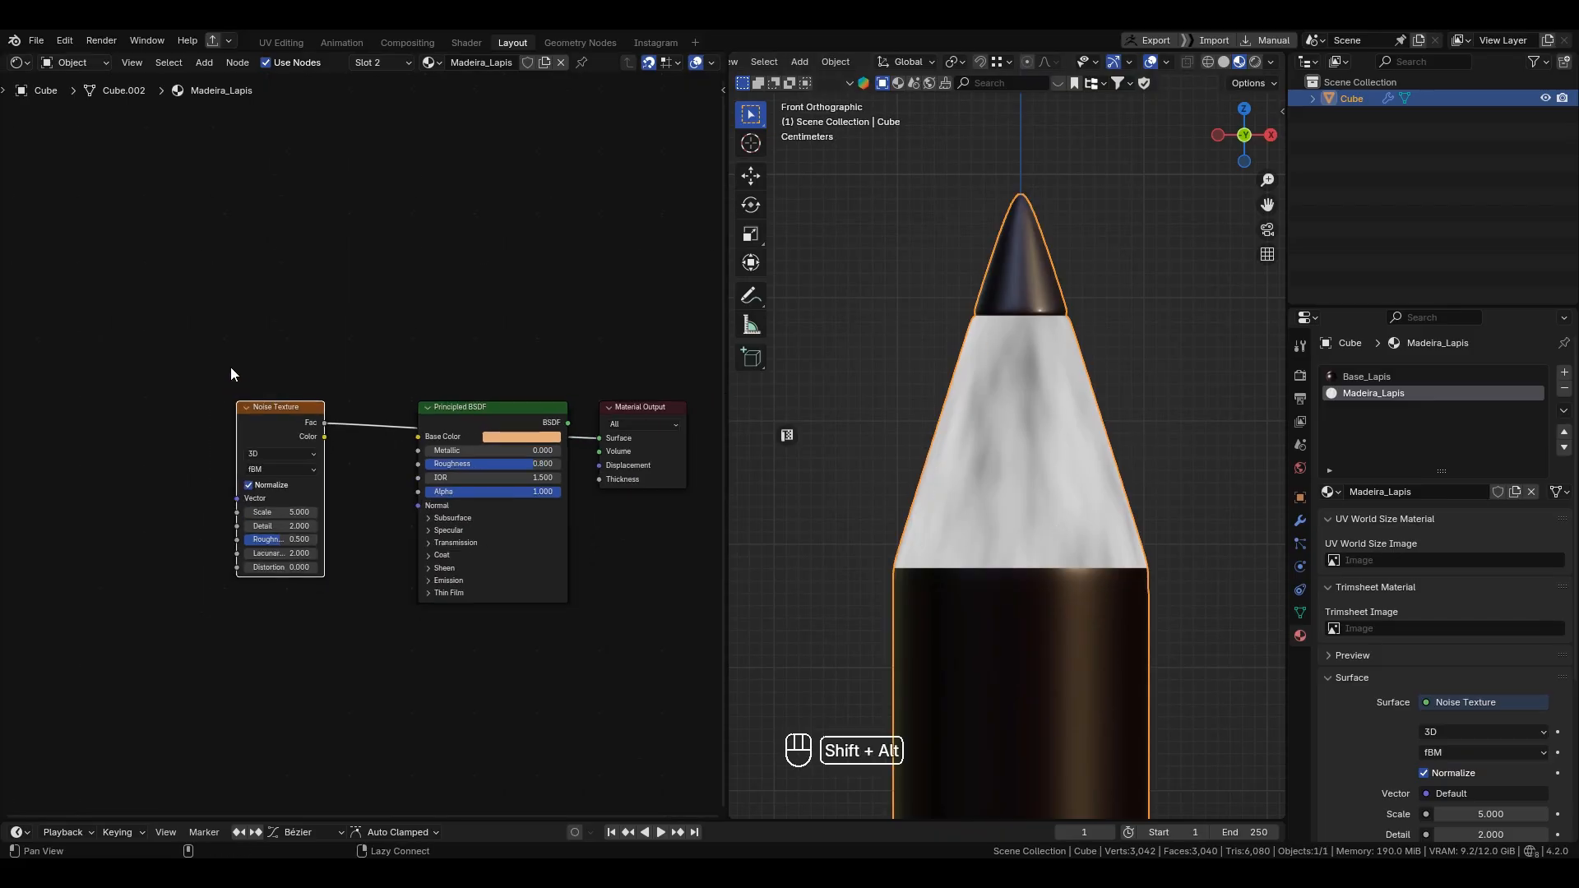
{"action": "left_click_drag", "start_coordinate": [230, 374], "coordinate": [369, 391], "text": "alt+shift"}
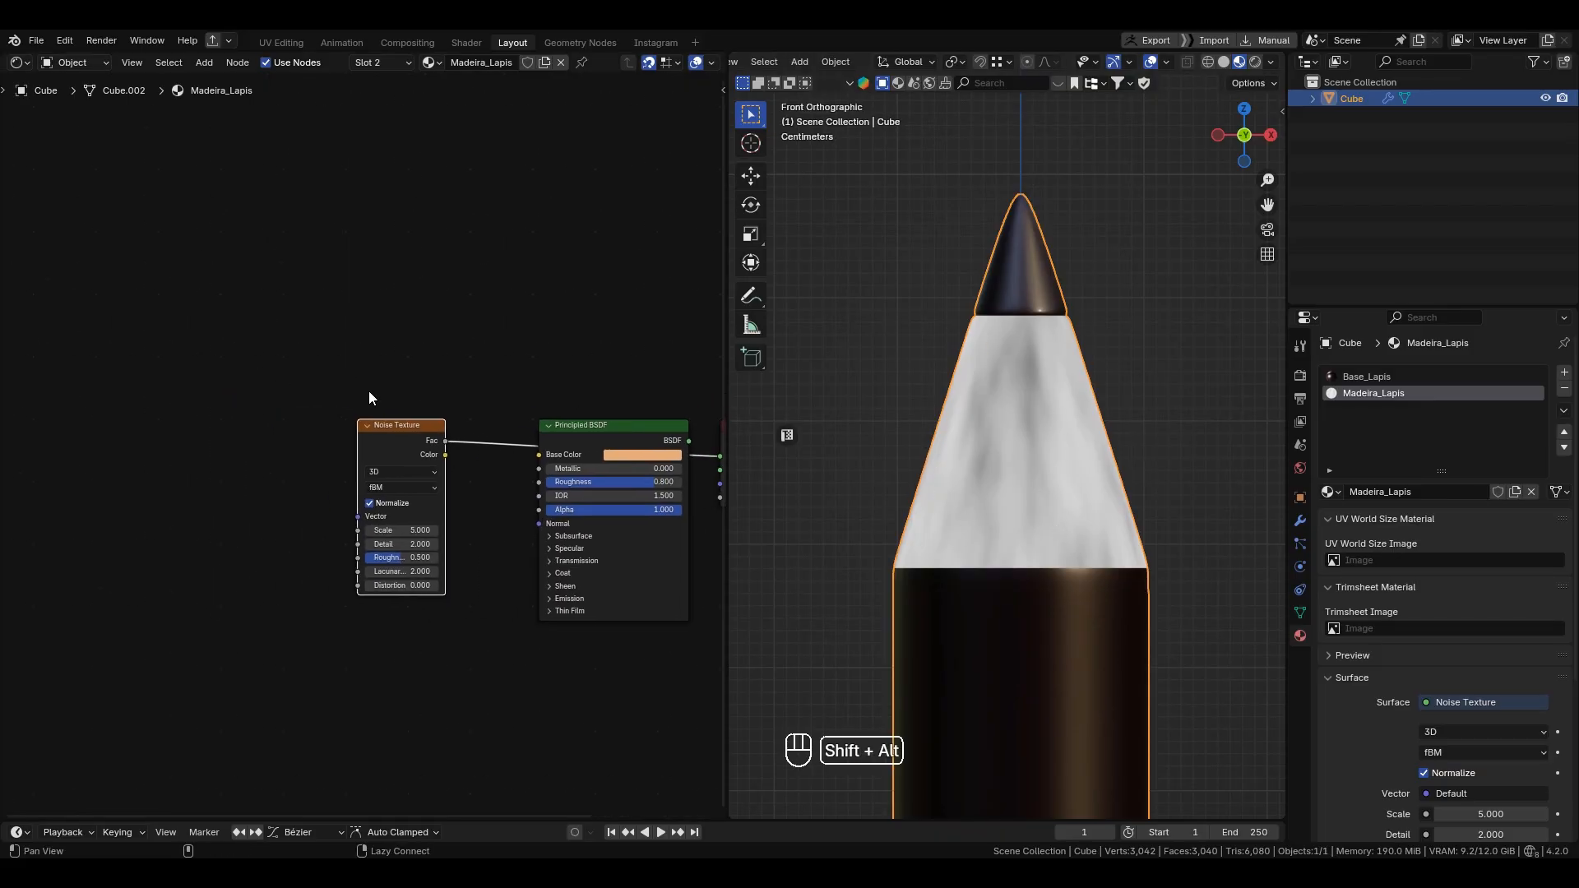
{"action": "left_click", "coordinate": [433, 339]}
{"action": "left_click", "coordinate": [388, 427]}
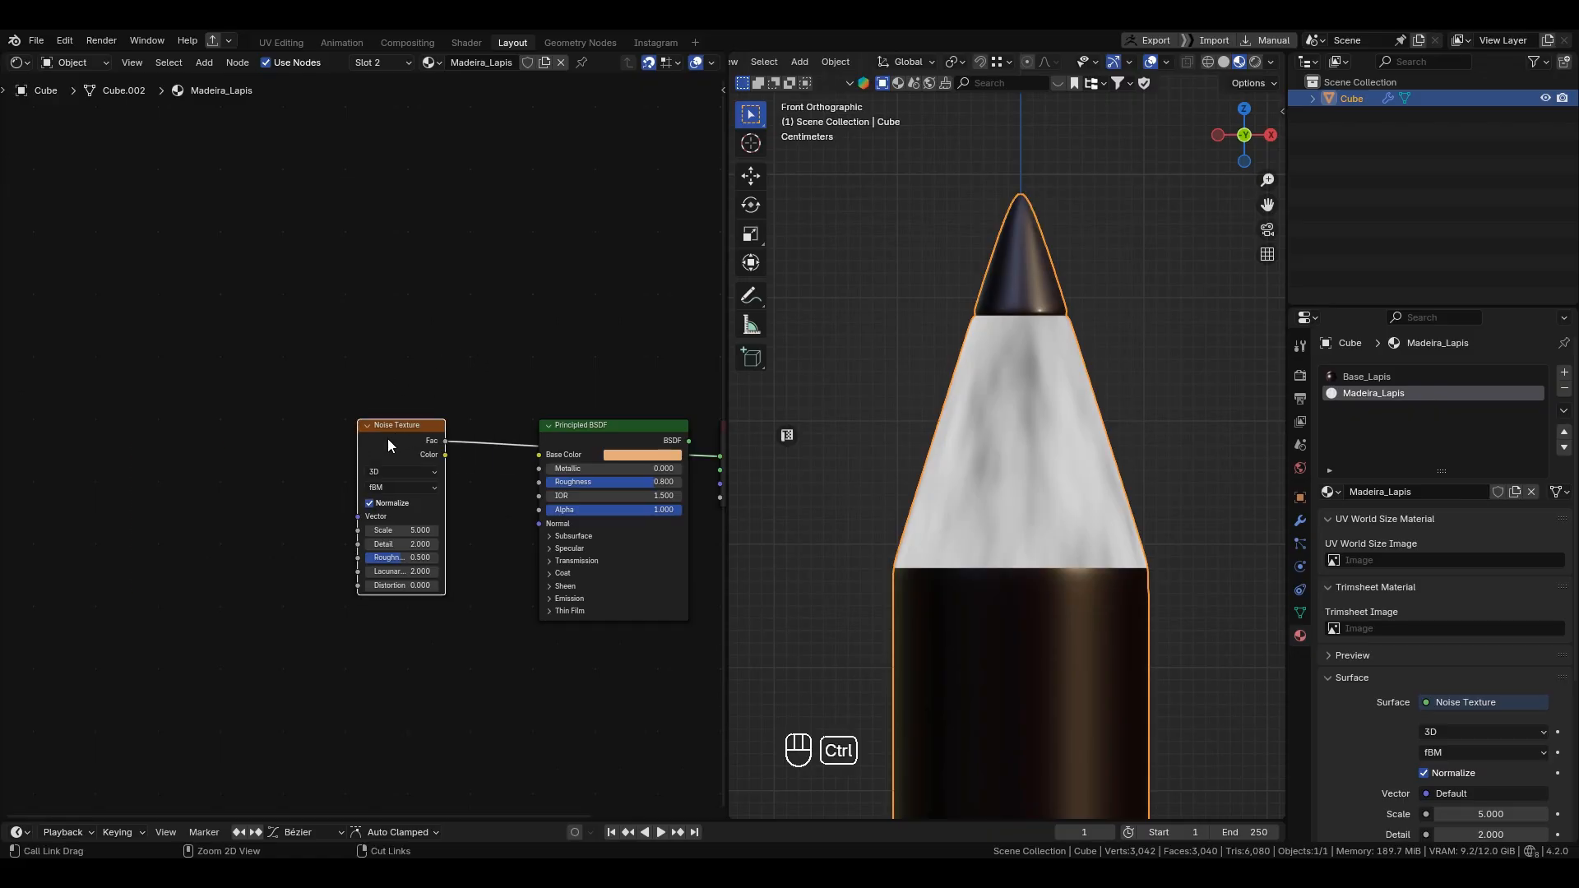
Step: Add Texture Coordinate and Mapping nodes feeding the Noise Texture node's vector input
{"action": "key", "text": "ctrl+t"}
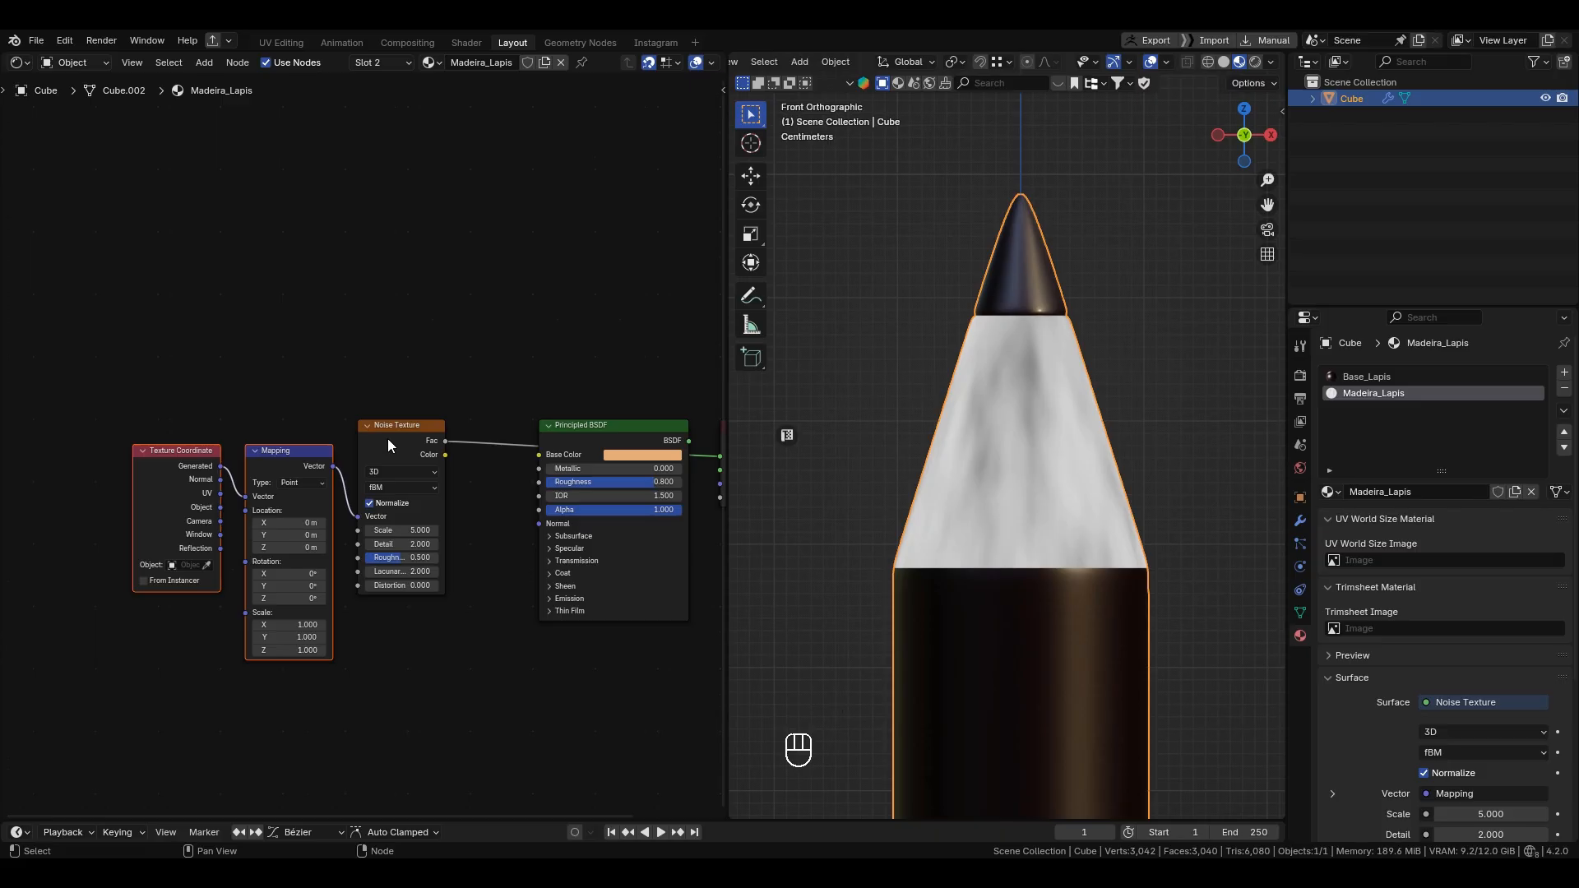
Step: Add an Image Texture with its mapping nodes to the Principled BSDF, and delete the whole set again
{"action": "left_click", "coordinate": [581, 429]}
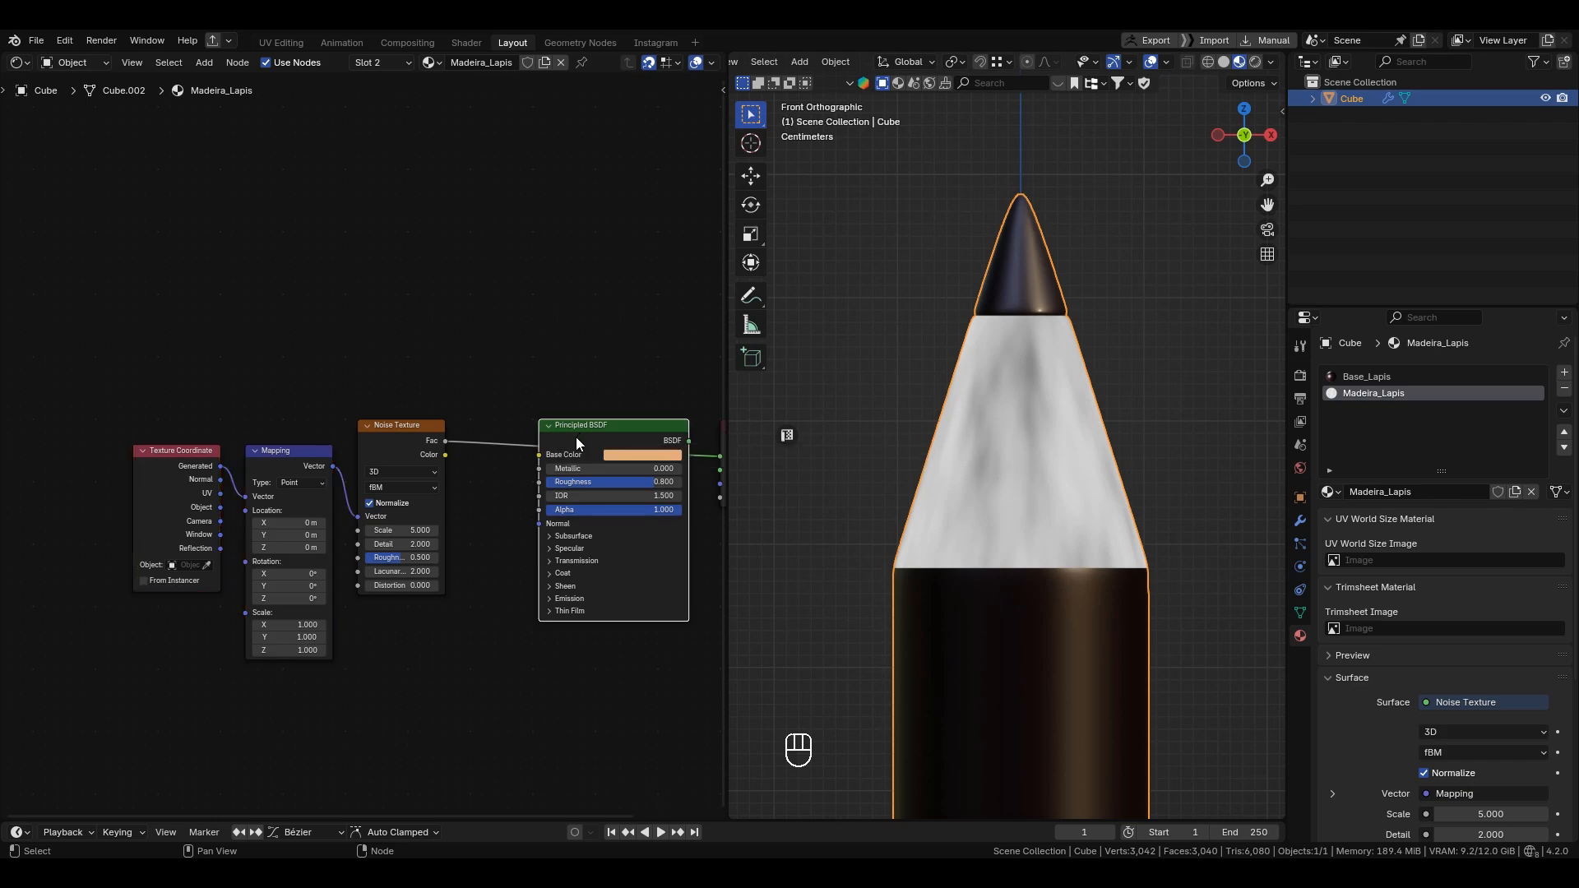
{"action": "key", "text": "ctrl+t"}
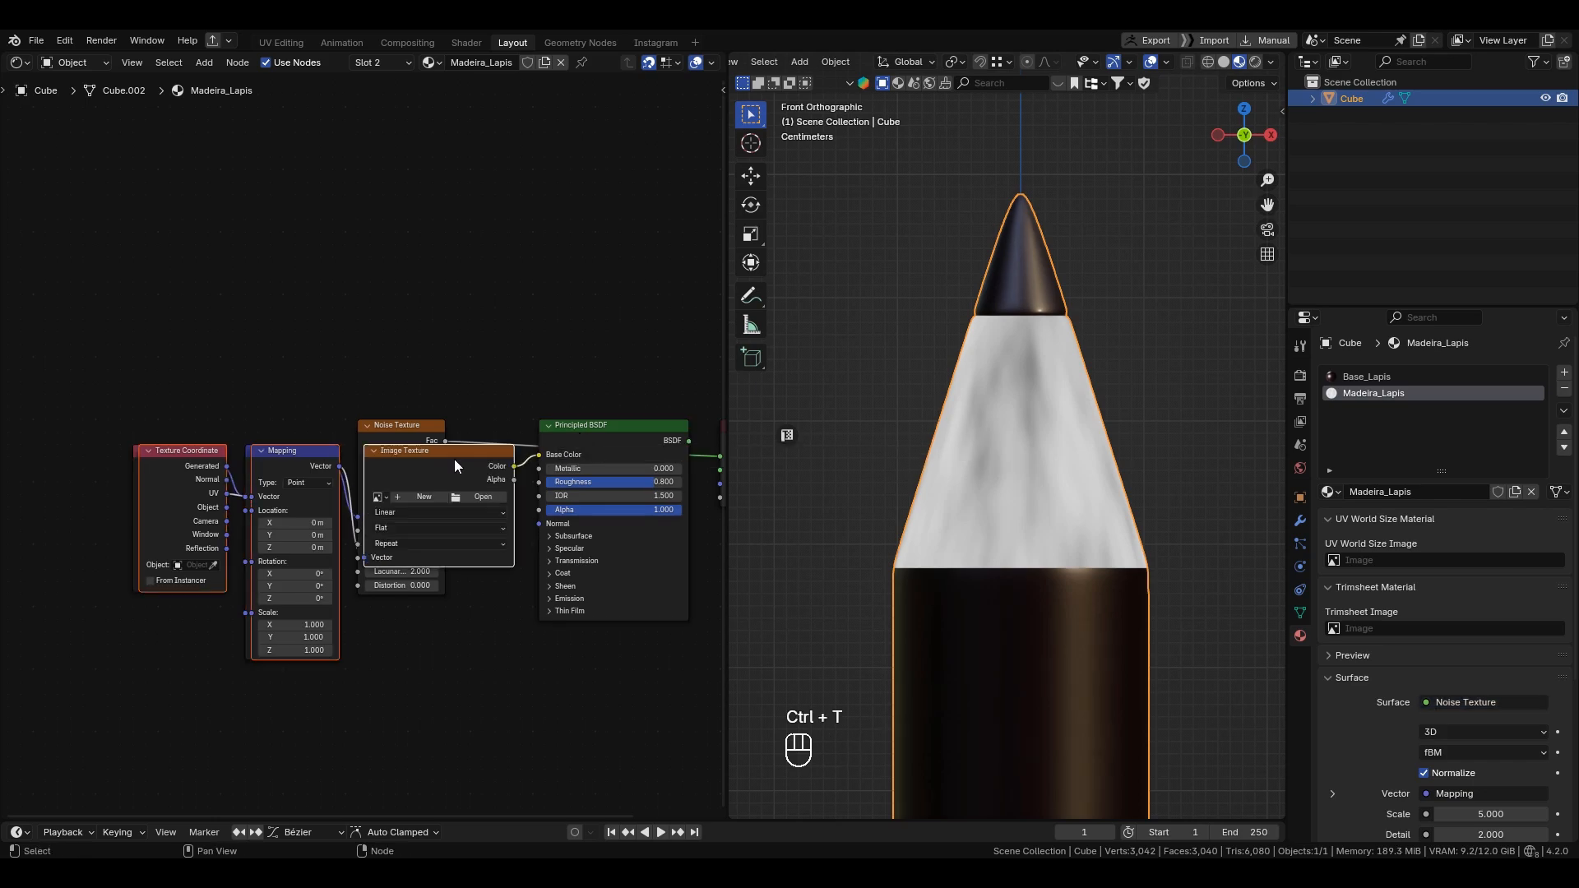
{"action": "left_click_drag", "start_coordinate": [445, 441], "coordinate": [461, 176]}
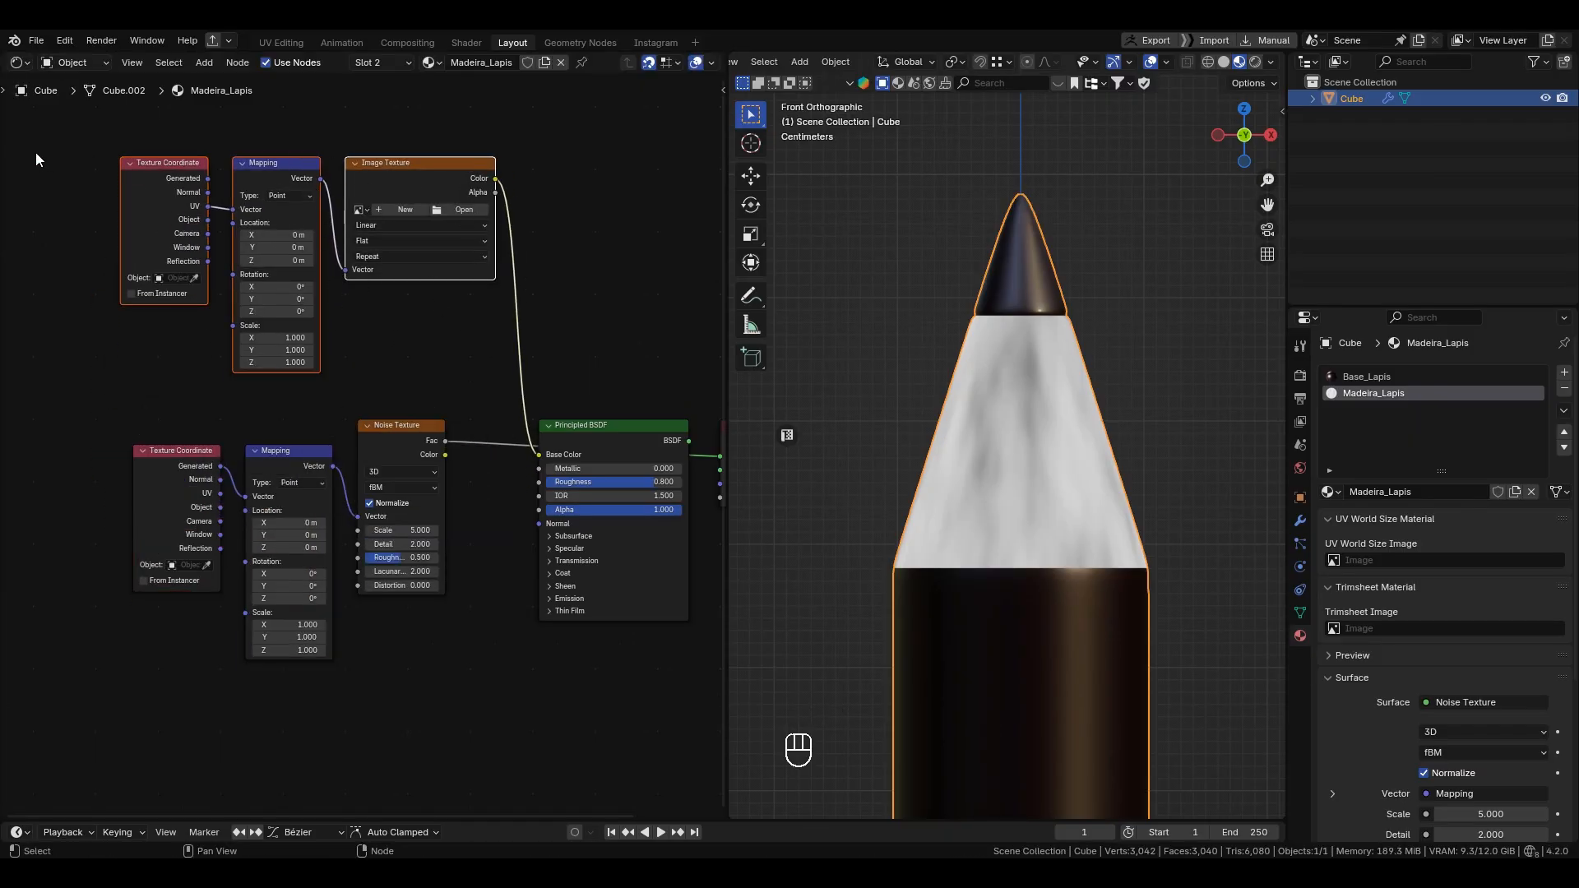
{"action": "left_click_drag", "start_coordinate": [67, 175], "coordinate": [434, 275]}
{"action": "key", "text": "Delete"}
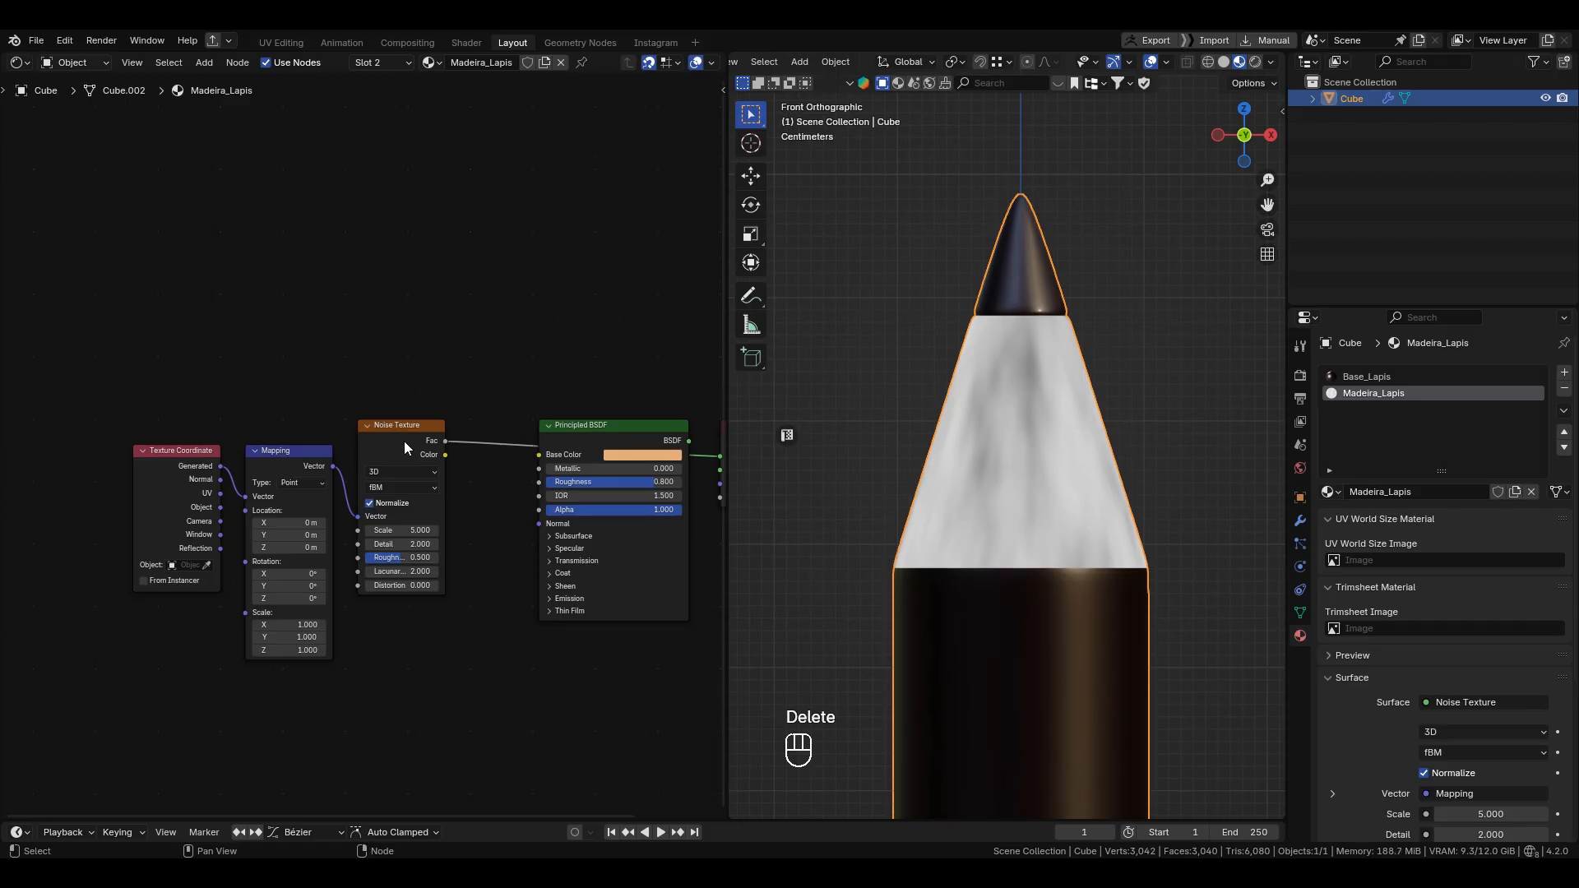
Step: Try the Normal, UV and Object coordinates as the Mapping node's vector input, and reconnect Generated
{"action": "scroll", "coordinate": [260, 463], "scroll_direction": "up", "scroll_amount": 2}
{"action": "middle_click_drag", "start_coordinate": [264, 410], "coordinate": [438, 331]}
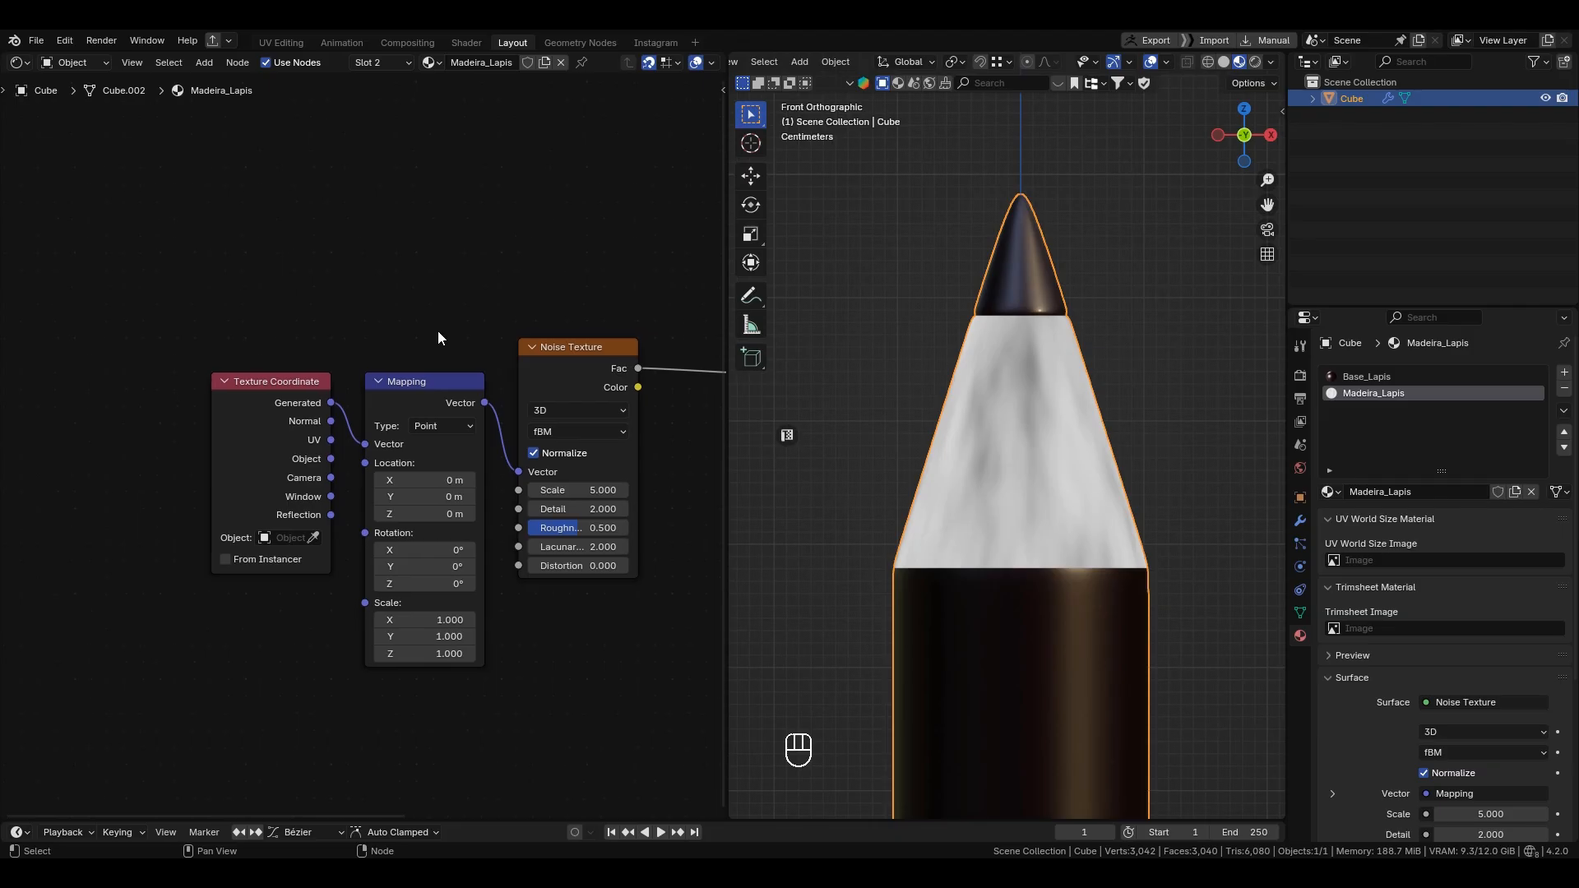
{"action": "left_click", "coordinate": [250, 410]}
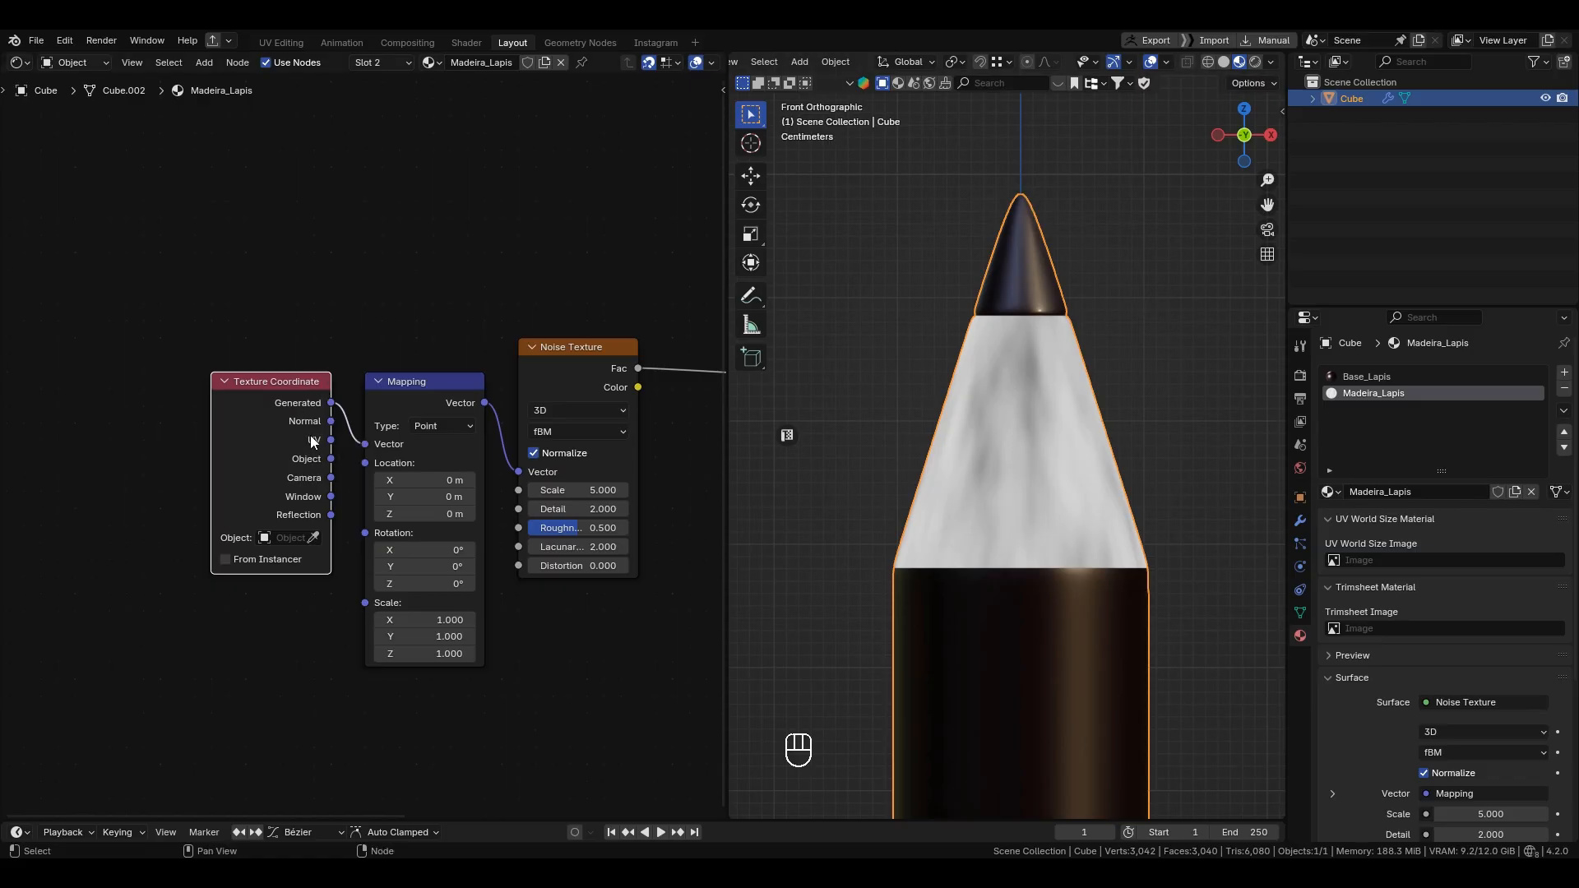
{"action": "left_click_drag", "start_coordinate": [331, 421], "coordinate": [367, 444]}
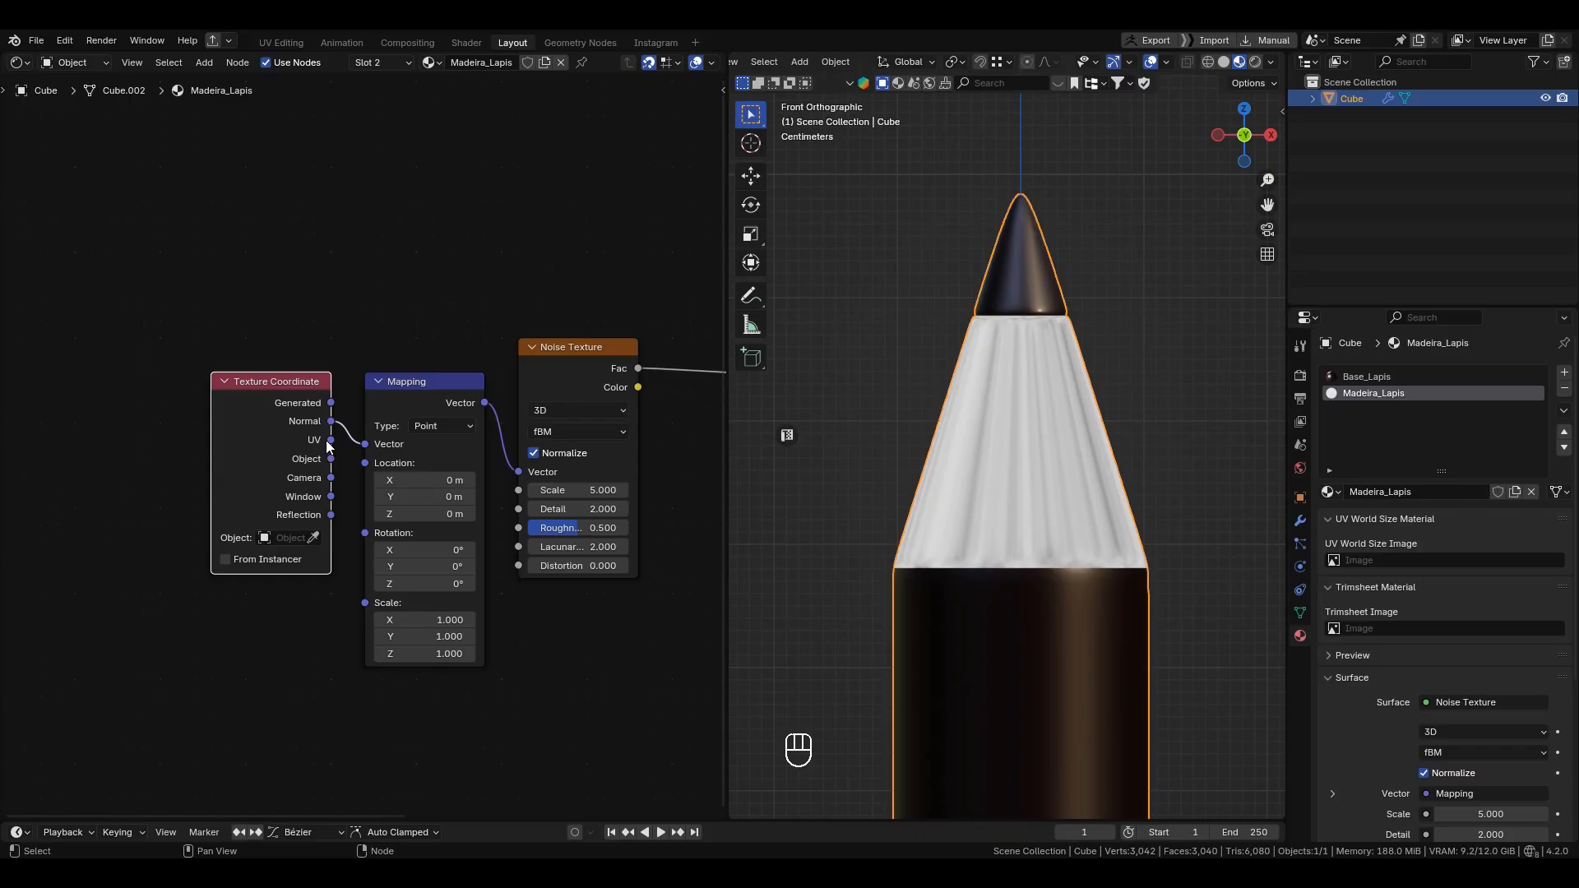
{"action": "left_click_drag", "start_coordinate": [329, 440], "coordinate": [364, 444]}
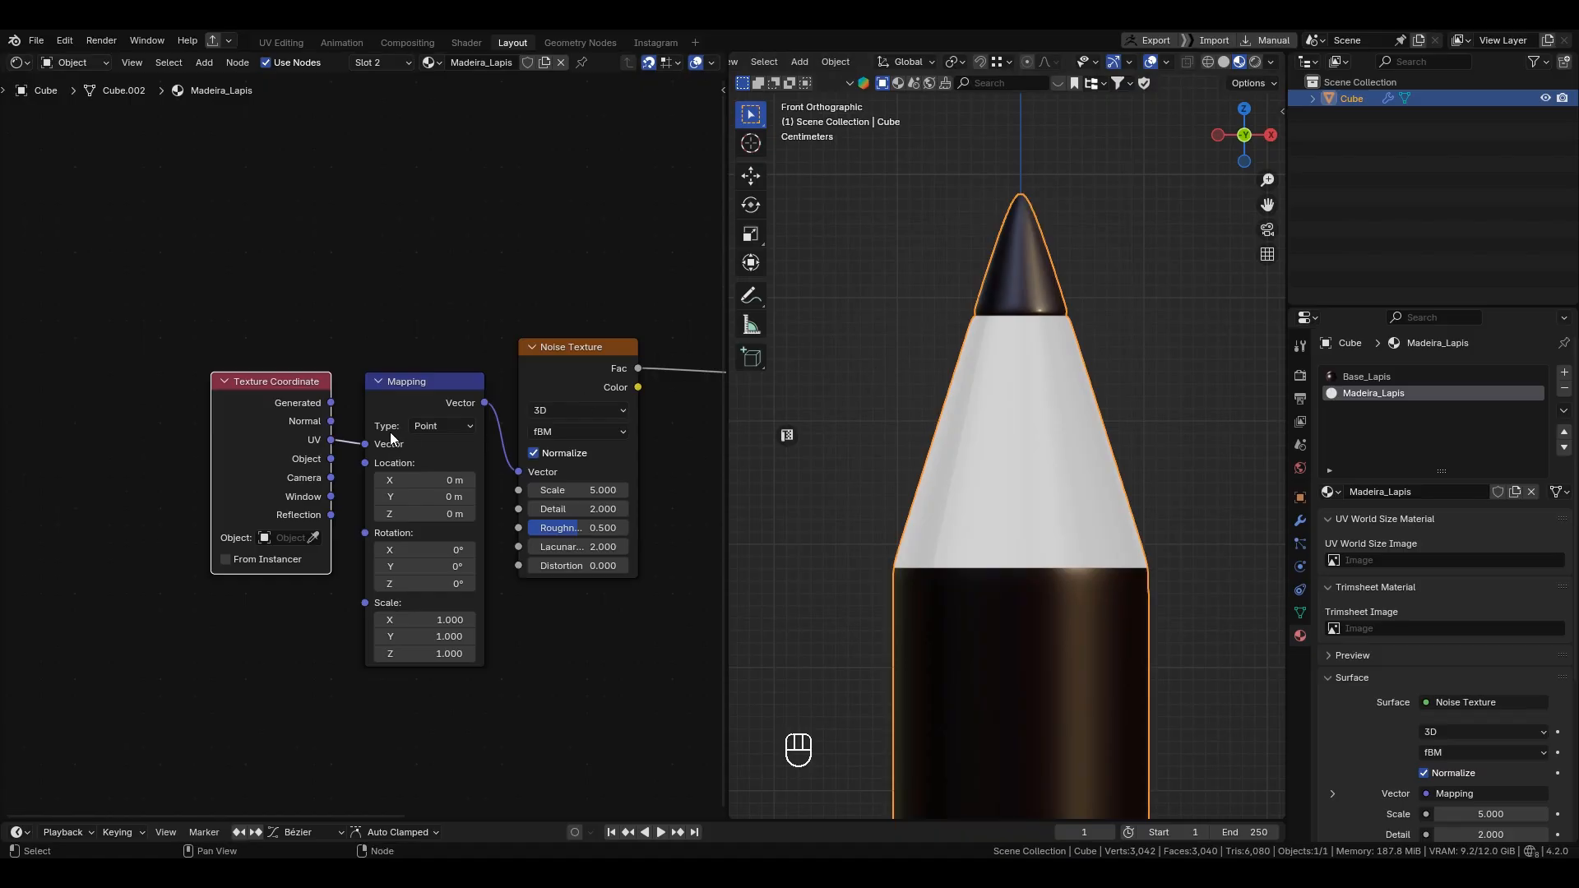
{"action": "left_click_drag", "start_coordinate": [330, 459], "coordinate": [362, 444]}
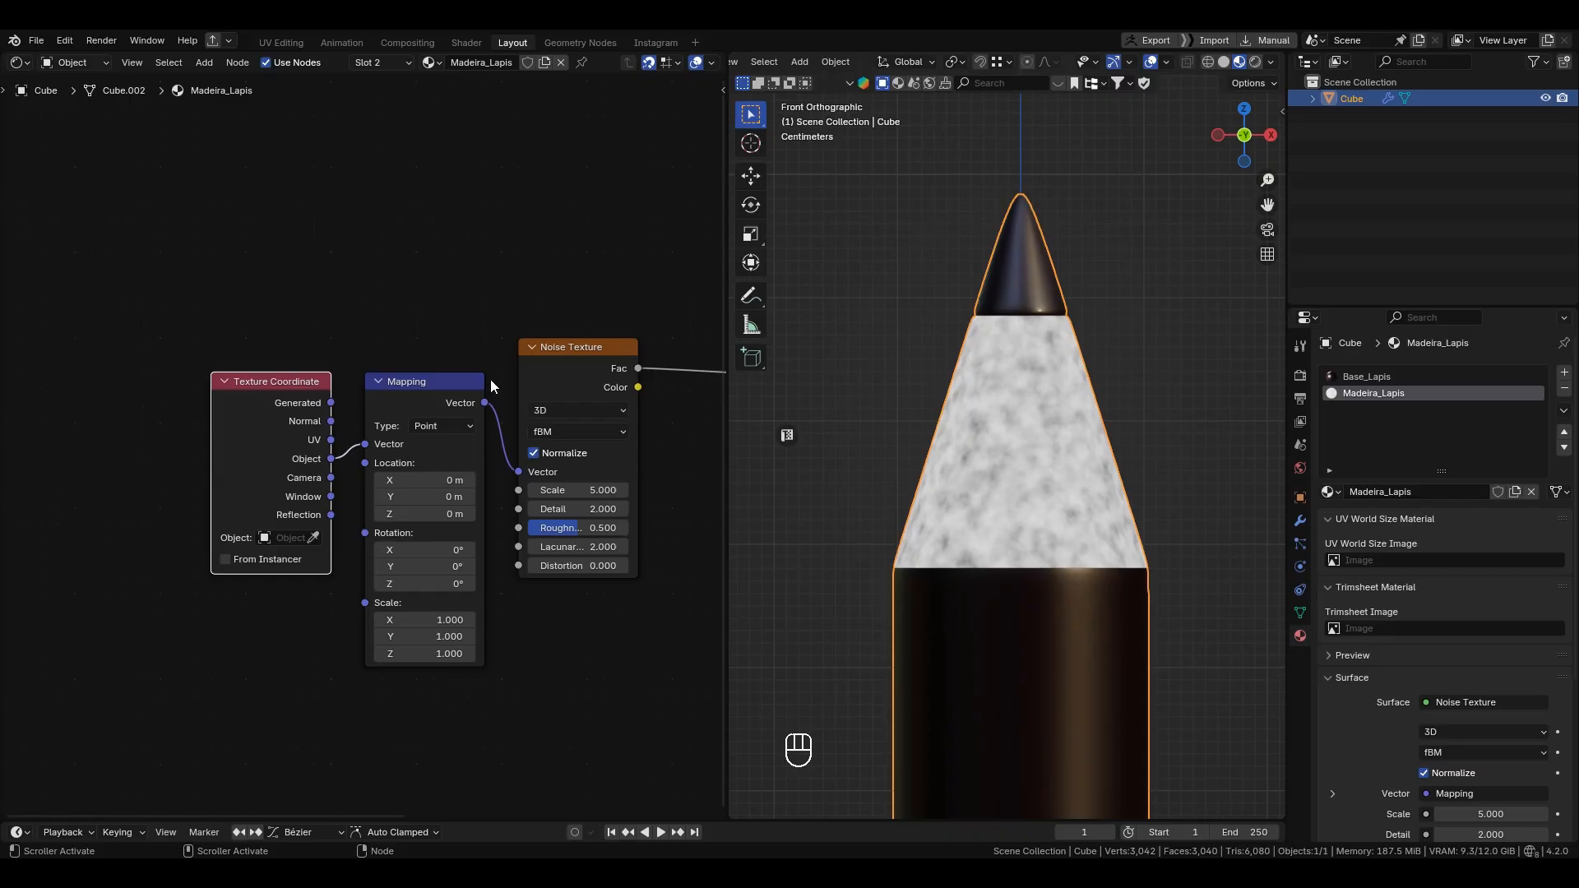
{"action": "left_click_drag", "start_coordinate": [332, 445], "coordinate": [331, 403]}
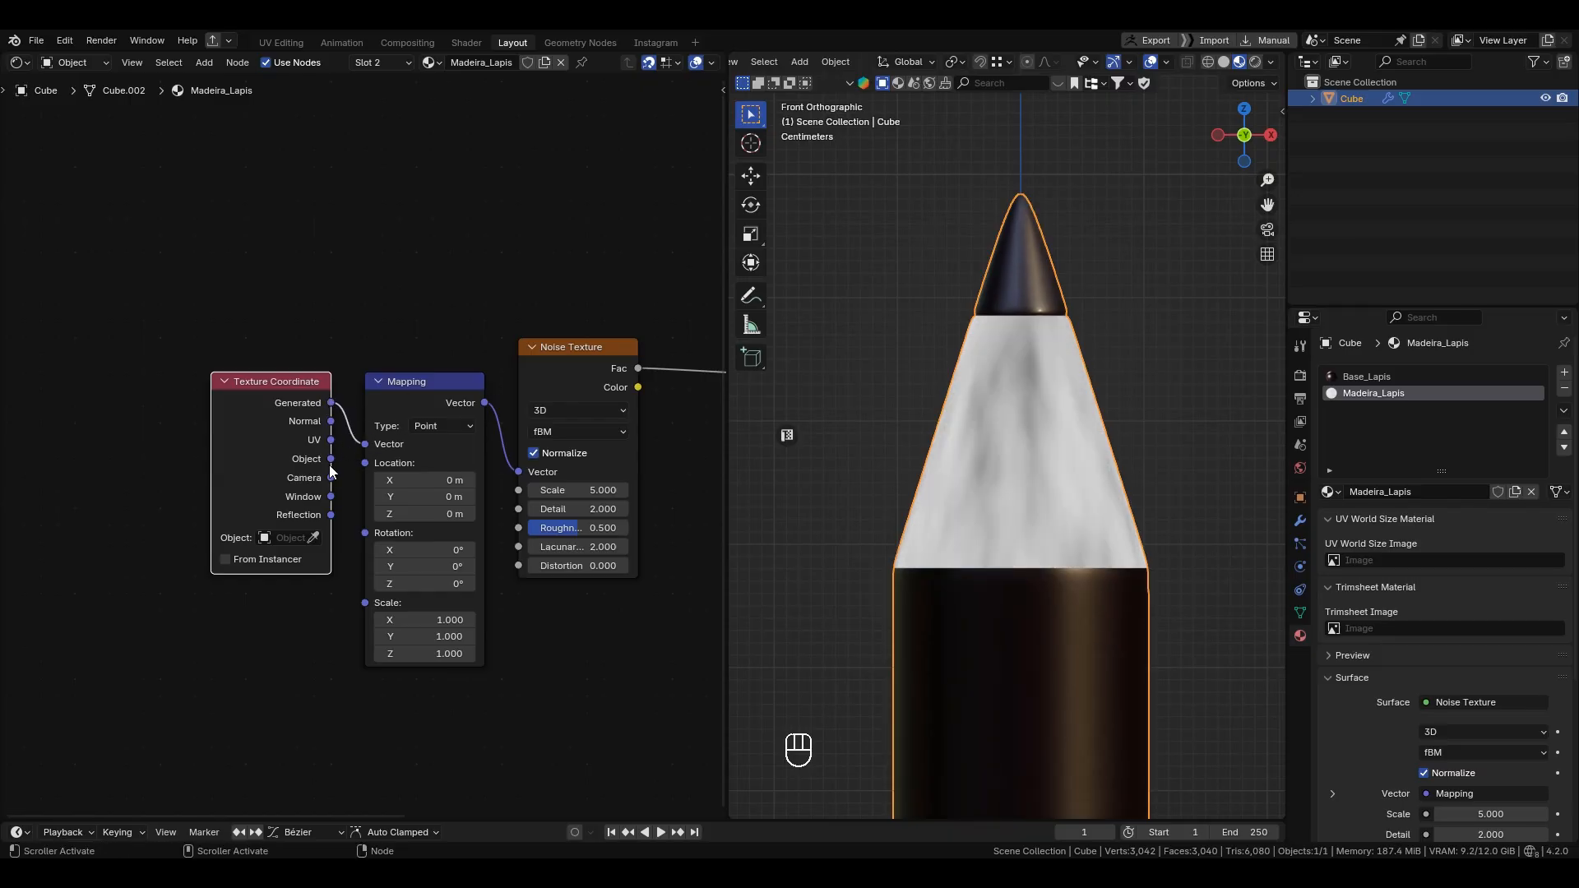
Step: Move the Principled BSDF node below the link between the Noise Texture and the Material Output
{"action": "scroll", "coordinate": [466, 455], "scroll_direction": "down", "scroll_amount": 6}
{"action": "middle_click_drag", "start_coordinate": [565, 556], "coordinate": [397, 605]}
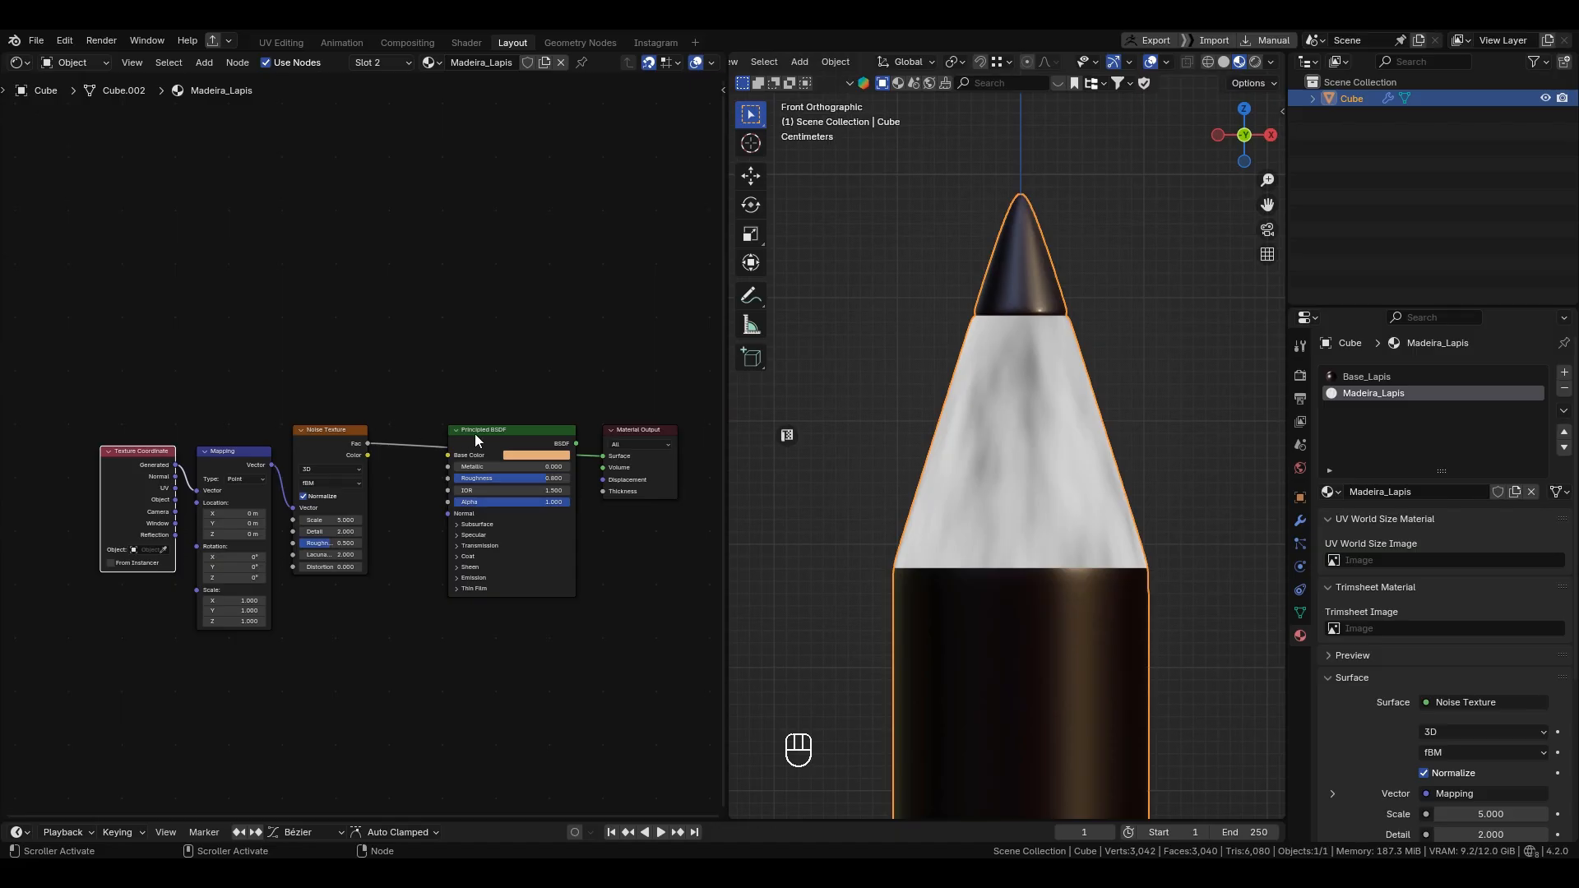
{"action": "left_click_drag", "start_coordinate": [475, 436], "coordinate": [439, 487], "text": "alt"}
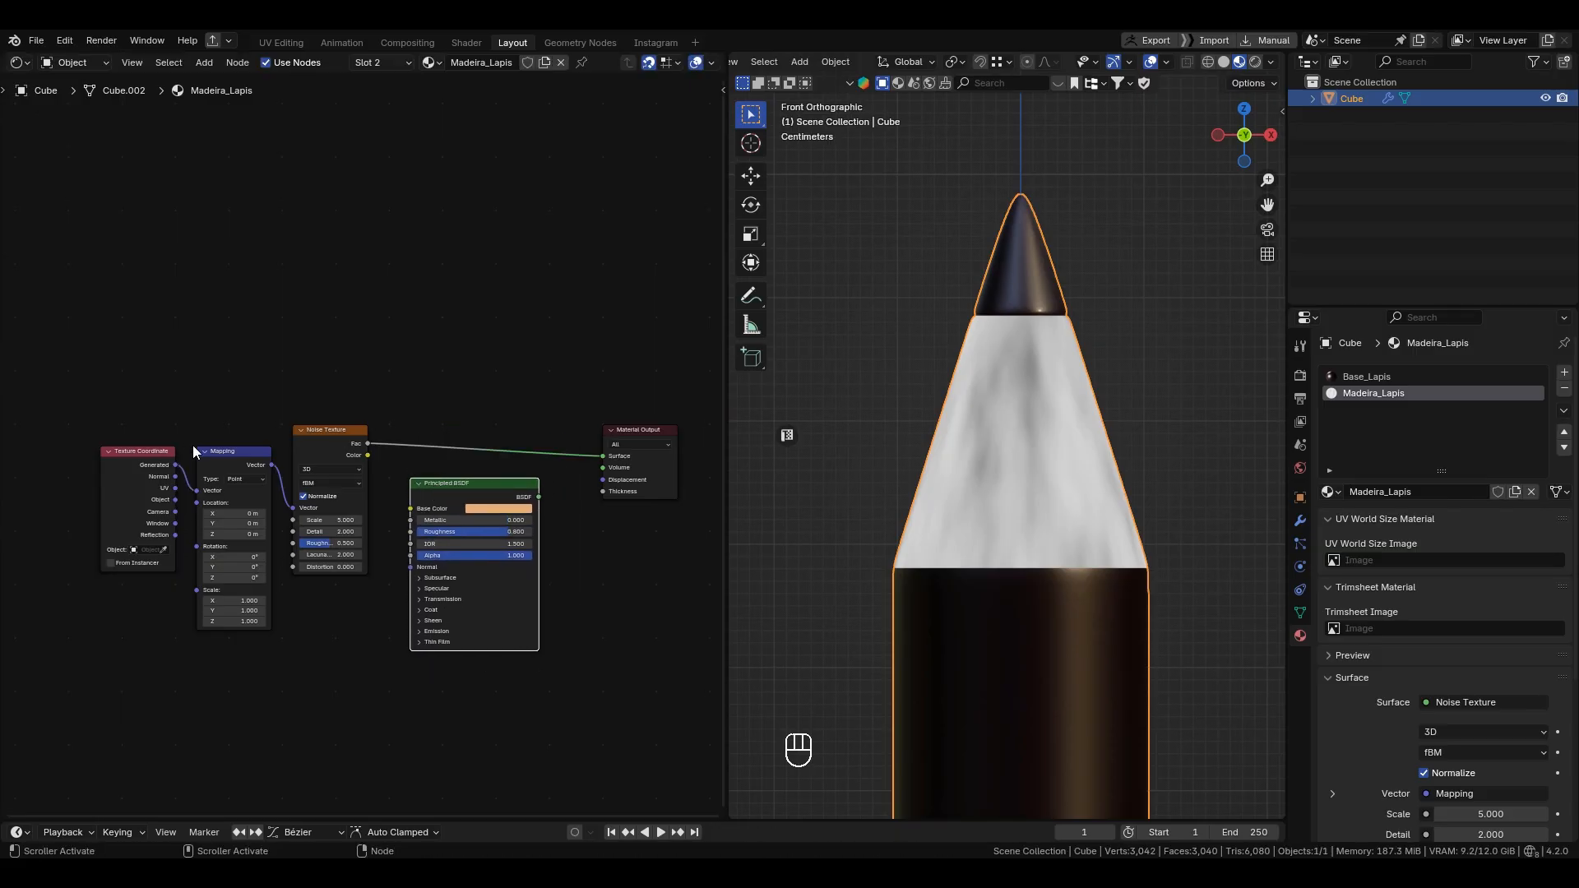
Step: Try the Camera, Window and Reflection coordinates as the Mapping node's vector input and compare the noise on the pencil
{"action": "middle_click_drag", "start_coordinate": [286, 426], "coordinate": [402, 418]}
{"action": "scroll", "coordinate": [304, 506], "scroll_direction": "up", "scroll_amount": 3}
{"action": "scroll", "coordinate": [302, 509], "scroll_direction": "up", "scroll_amount": 1}
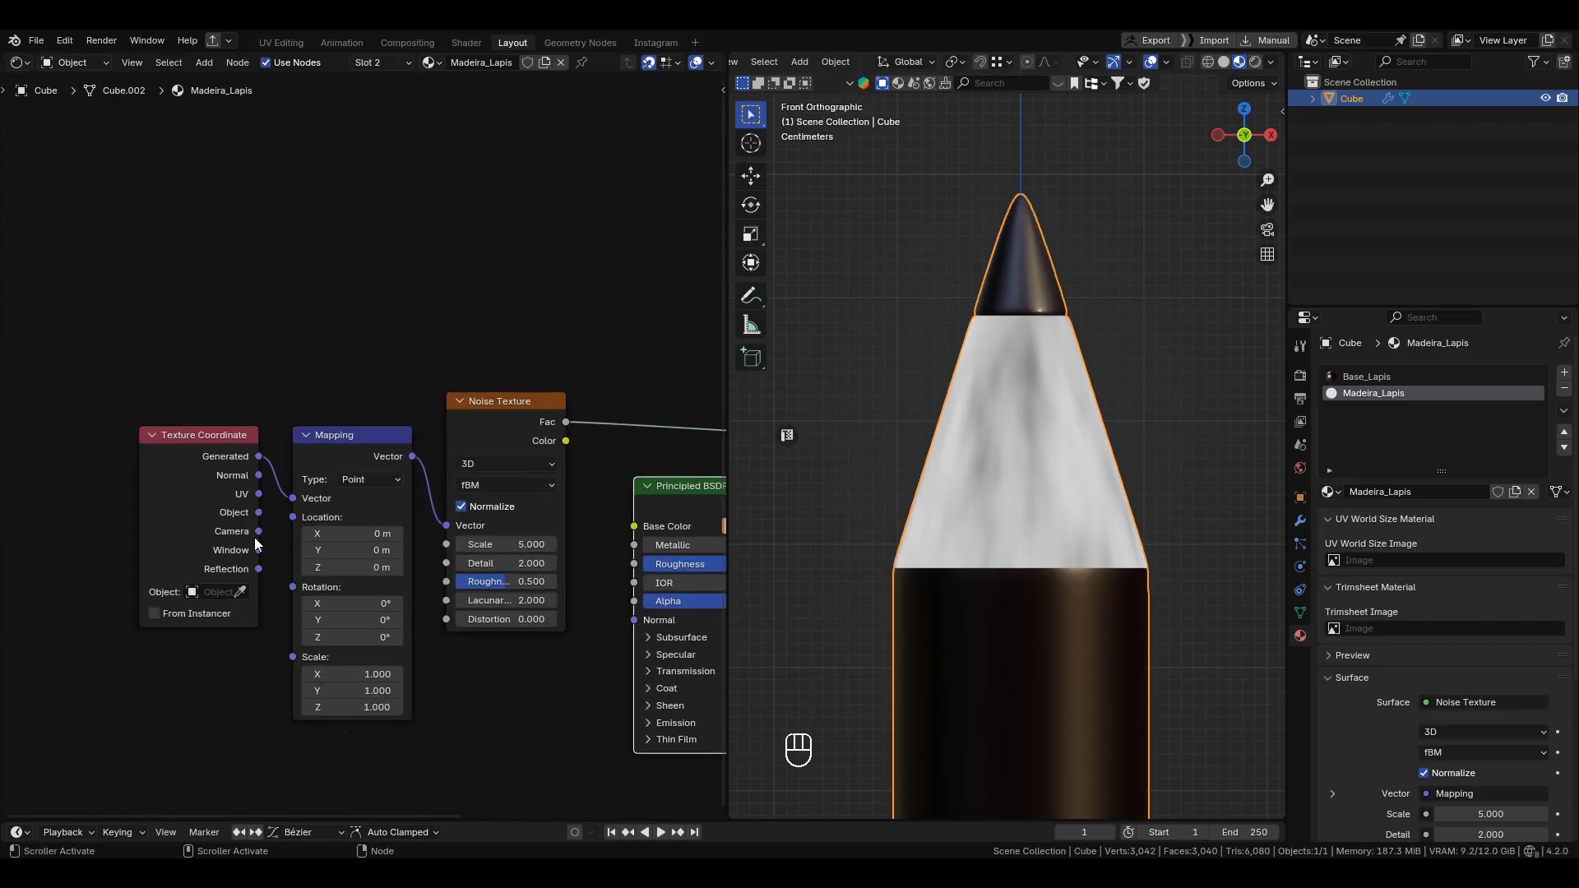
{"action": "left_click_drag", "start_coordinate": [259, 532], "coordinate": [294, 498]}
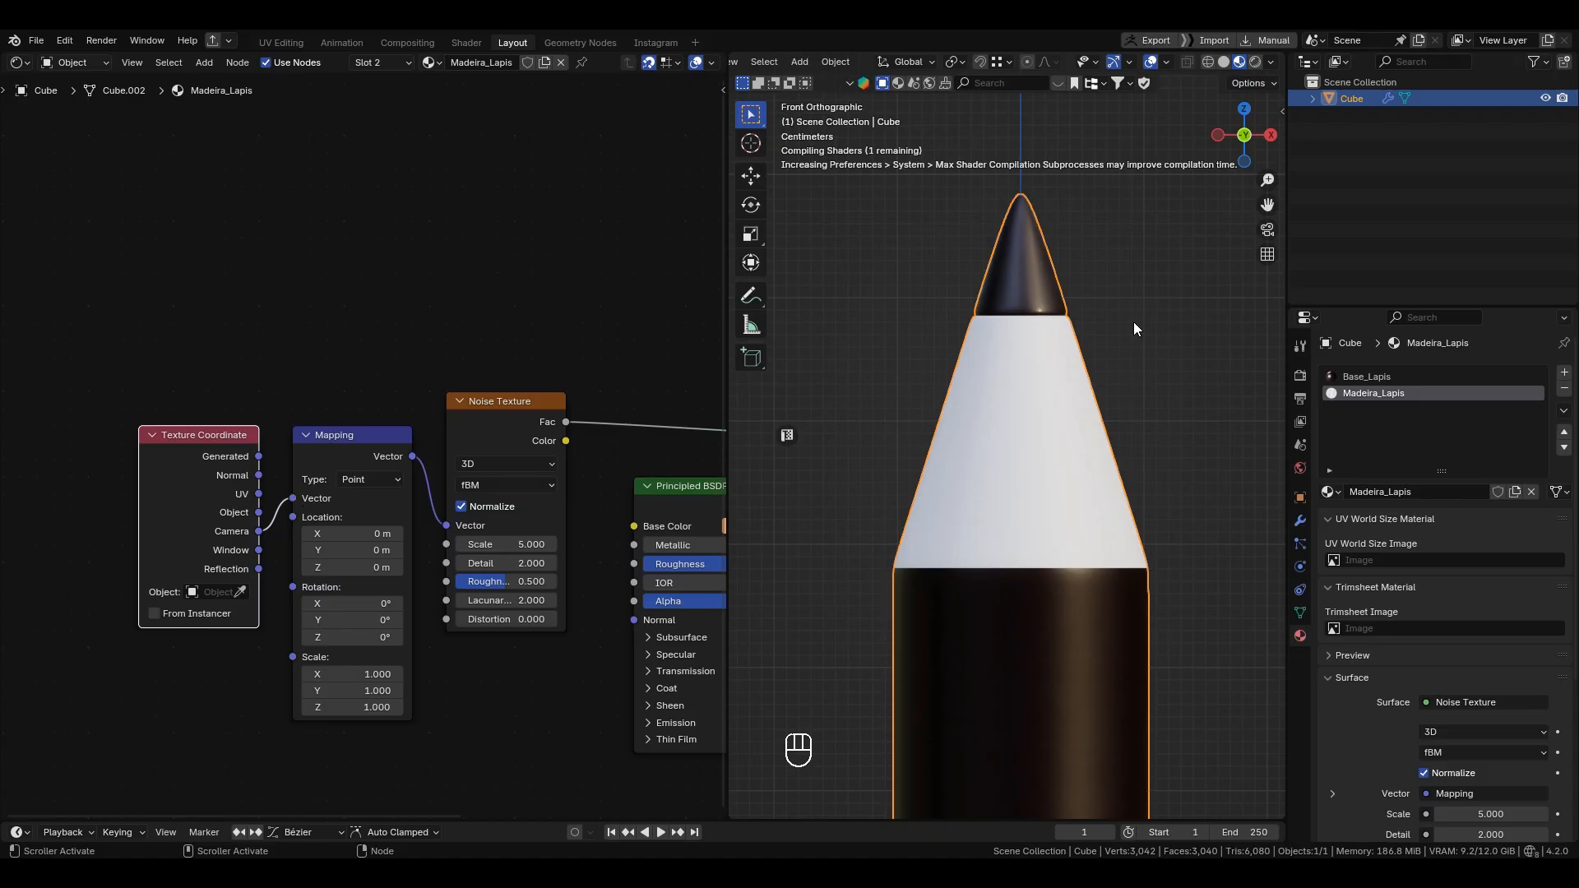
{"action": "mouse_move", "coordinate": [946, 410]}
{"action": "middle_mouse_down"}
{"action": "mouse_move", "coordinate": [1038, 491]}
{"action": "mouse_move", "coordinate": [999, 503]}
{"action": "mouse_move", "coordinate": [937, 475]}
{"action": "mouse_move", "coordinate": [964, 457]}
{"action": "mouse_move", "coordinate": [1044, 522]}
{"action": "mouse_move", "coordinate": [959, 543]}
{"action": "mouse_move", "coordinate": [1008, 479]}
{"action": "mouse_move", "coordinate": [1094, 508]}
{"action": "mouse_move", "coordinate": [1051, 497]}
{"action": "middle_mouse_up"}
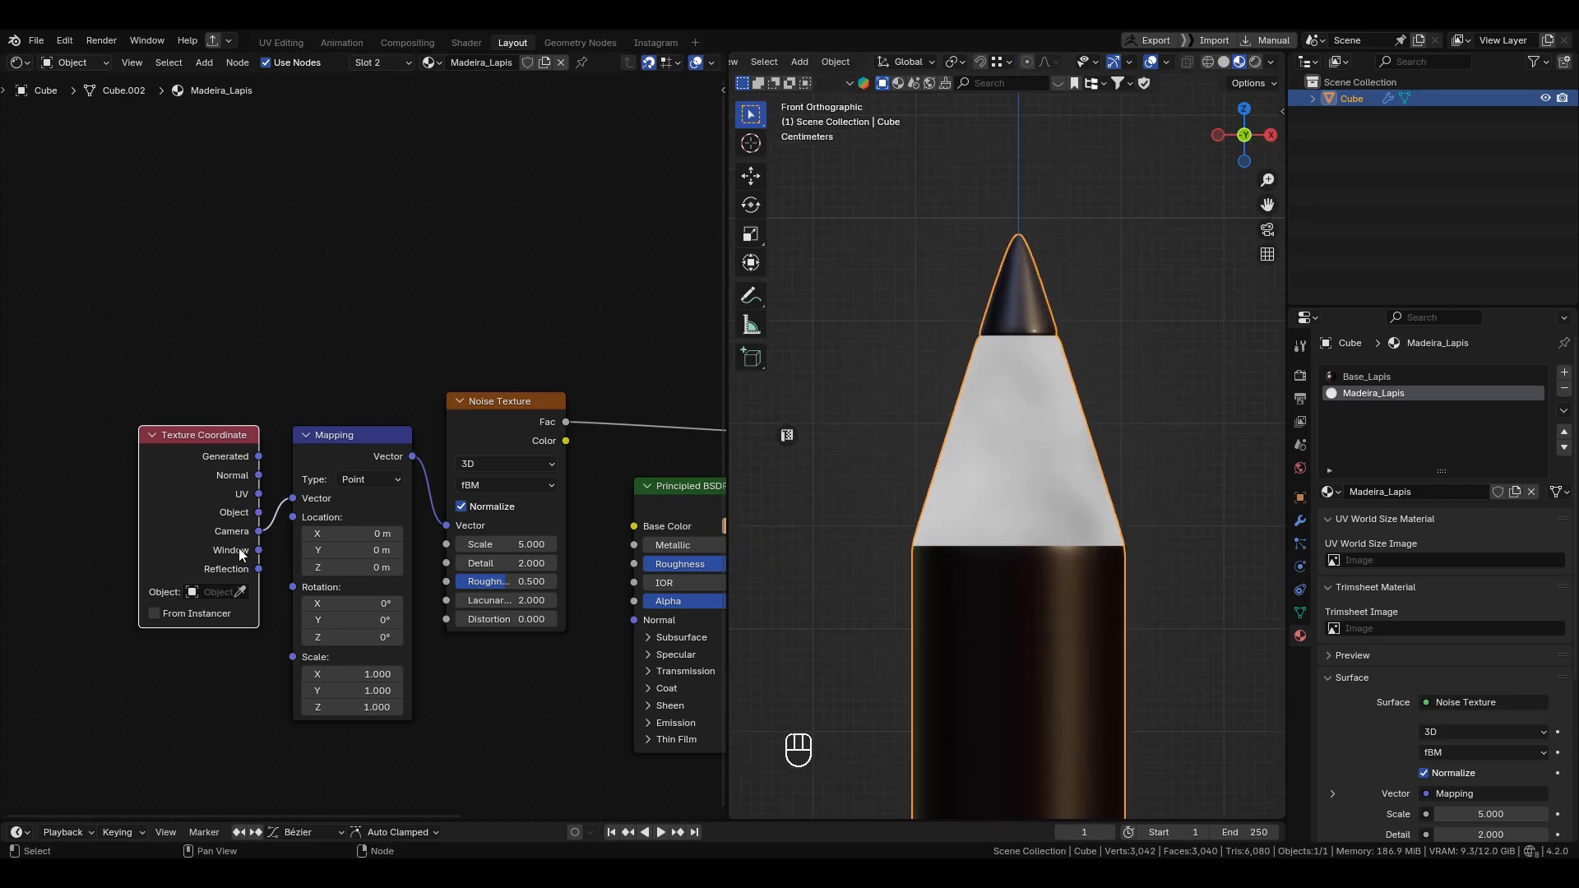
{"action": "left_click_drag", "start_coordinate": [260, 551], "coordinate": [288, 505]}
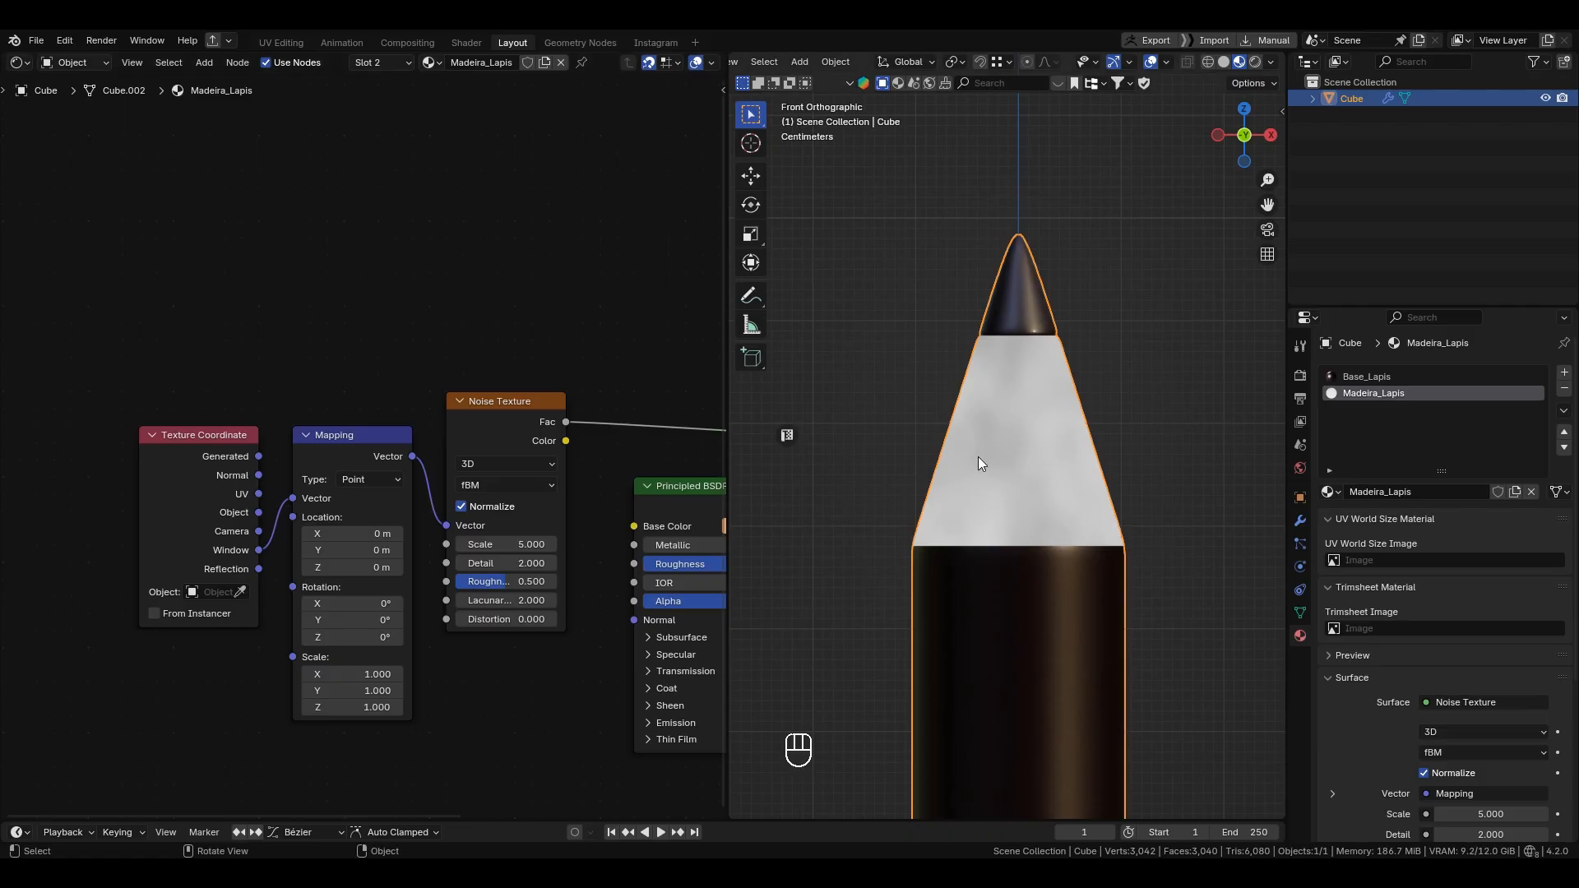
{"action": "scroll", "coordinate": [978, 457], "scroll_direction": "up", "scroll_amount": 8}
{"action": "scroll", "coordinate": [982, 492], "scroll_direction": "down", "scroll_amount": 6}
{"action": "scroll", "coordinate": [987, 495], "scroll_direction": "up", "scroll_amount": 3}
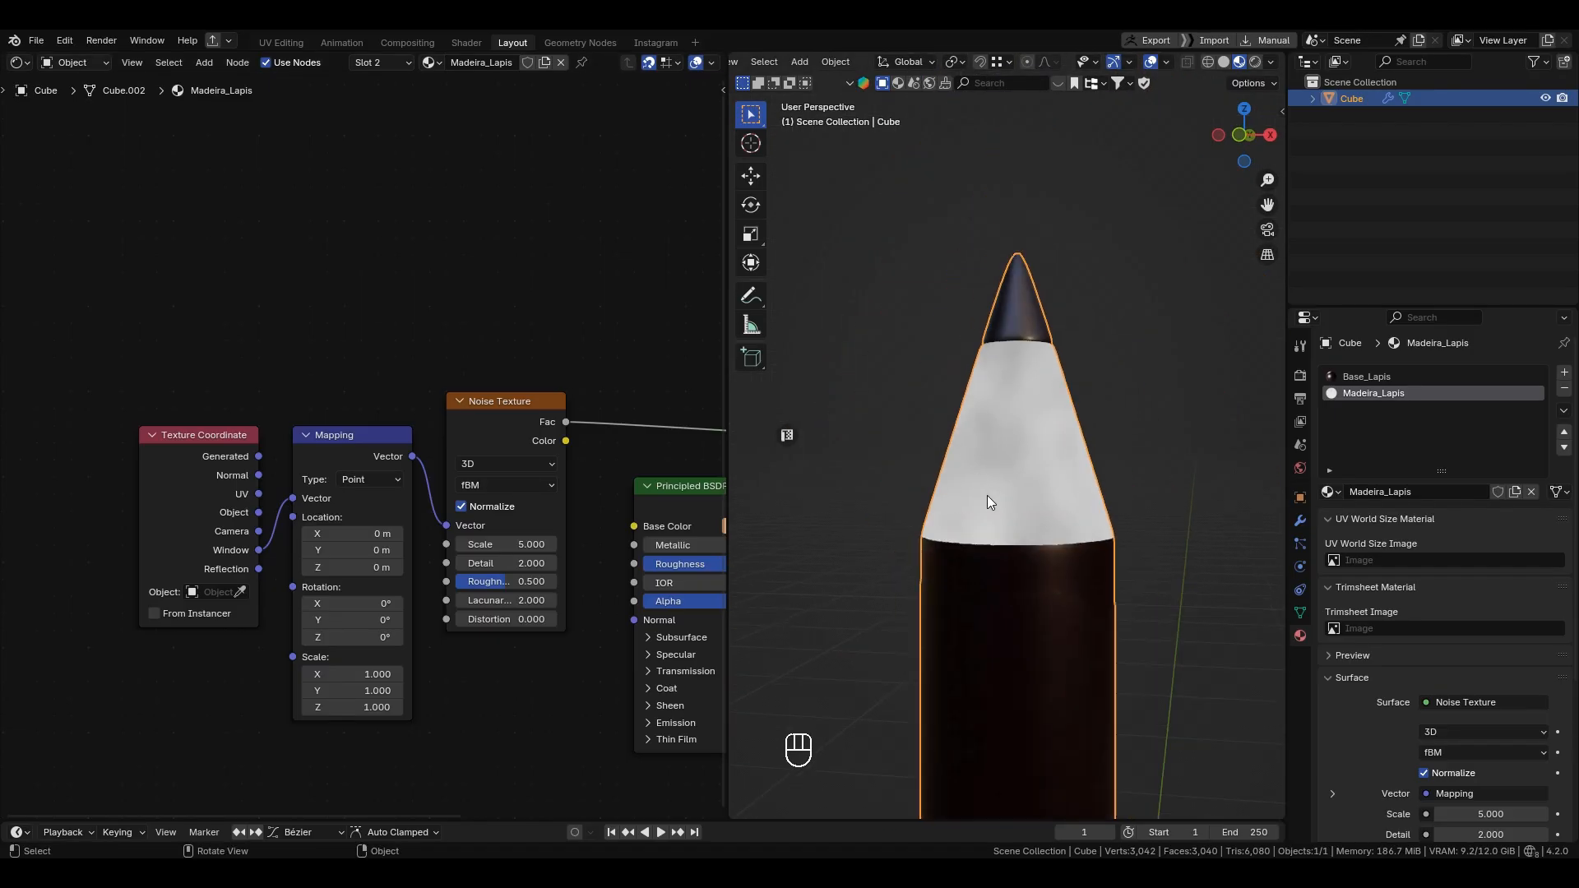
{"action": "middle_click_drag", "start_coordinate": [1002, 502], "coordinate": [1030, 416], "text": "alt"}
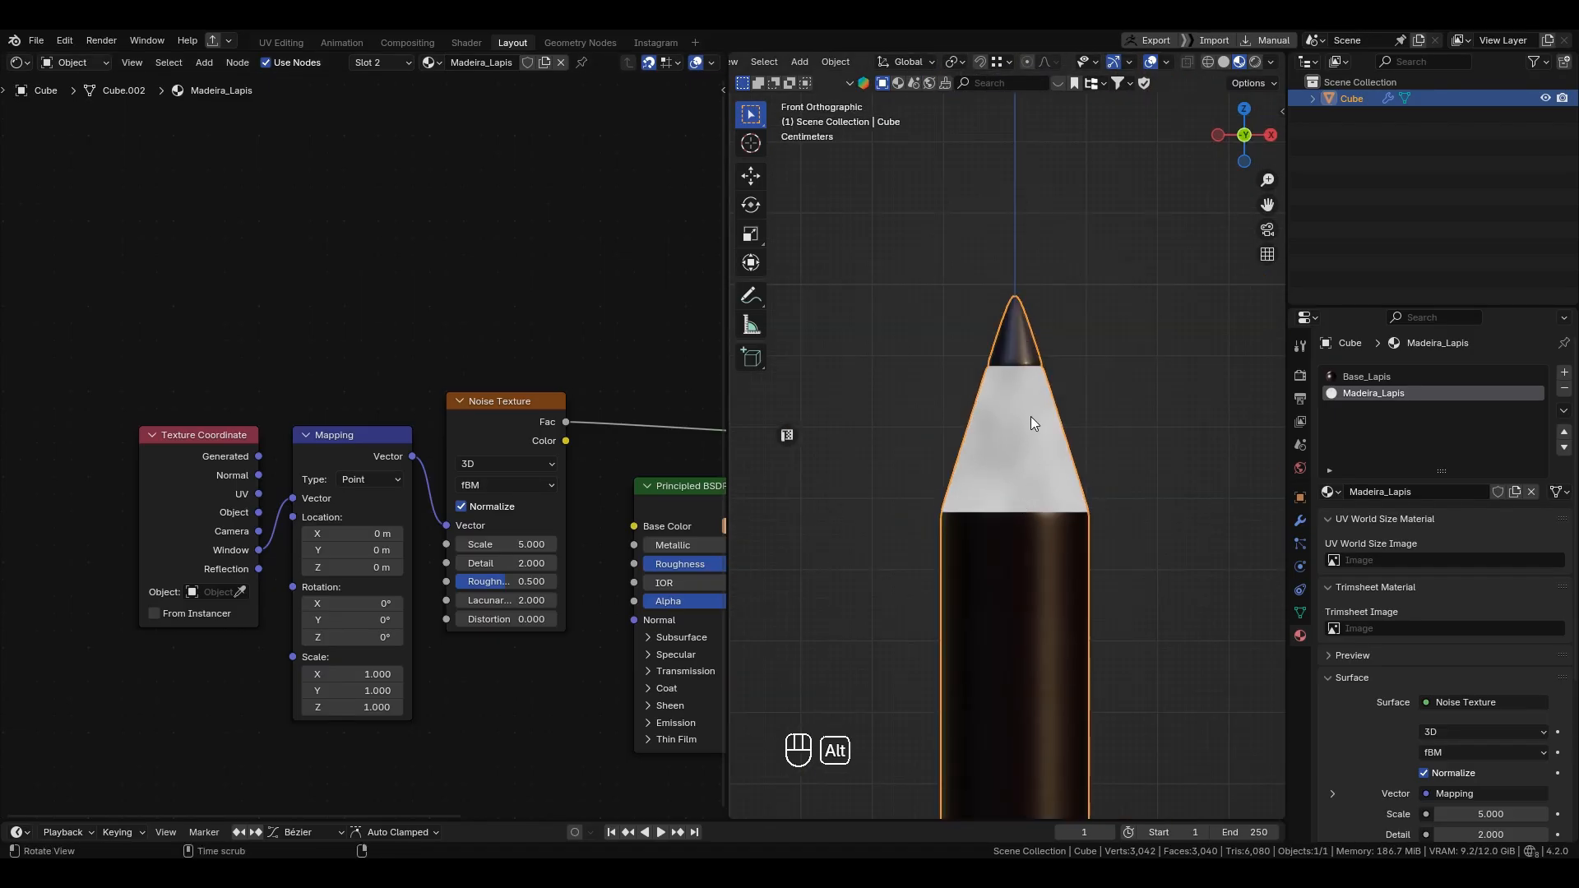
{"action": "left_click_drag", "start_coordinate": [259, 569], "coordinate": [294, 498]}
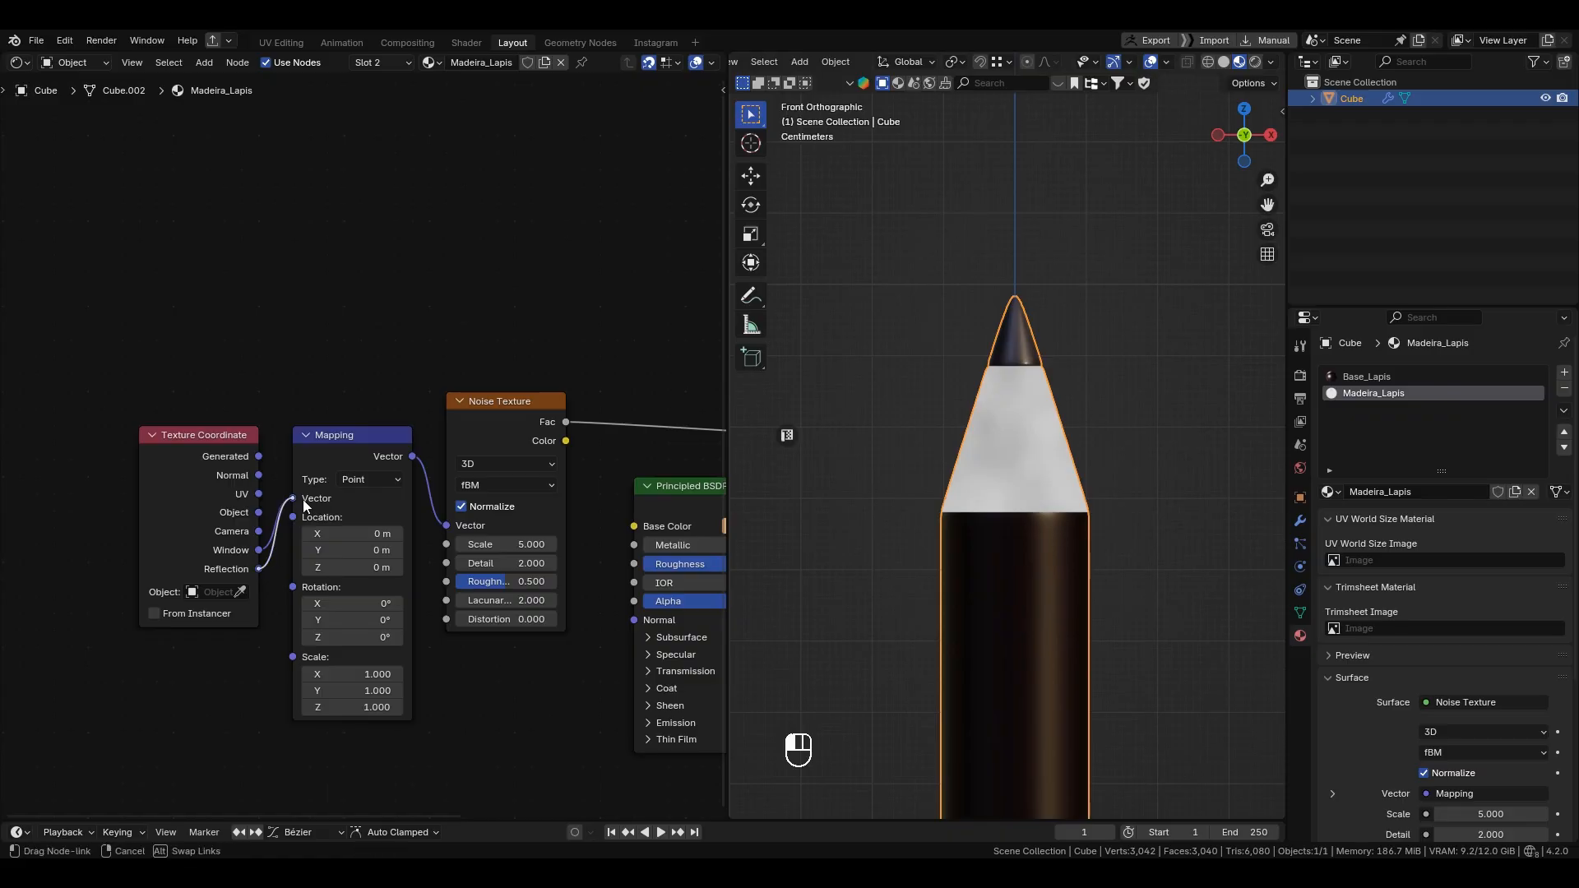
{"action": "scroll", "coordinate": [1106, 512], "scroll_direction": "up", "scroll_amount": 3}
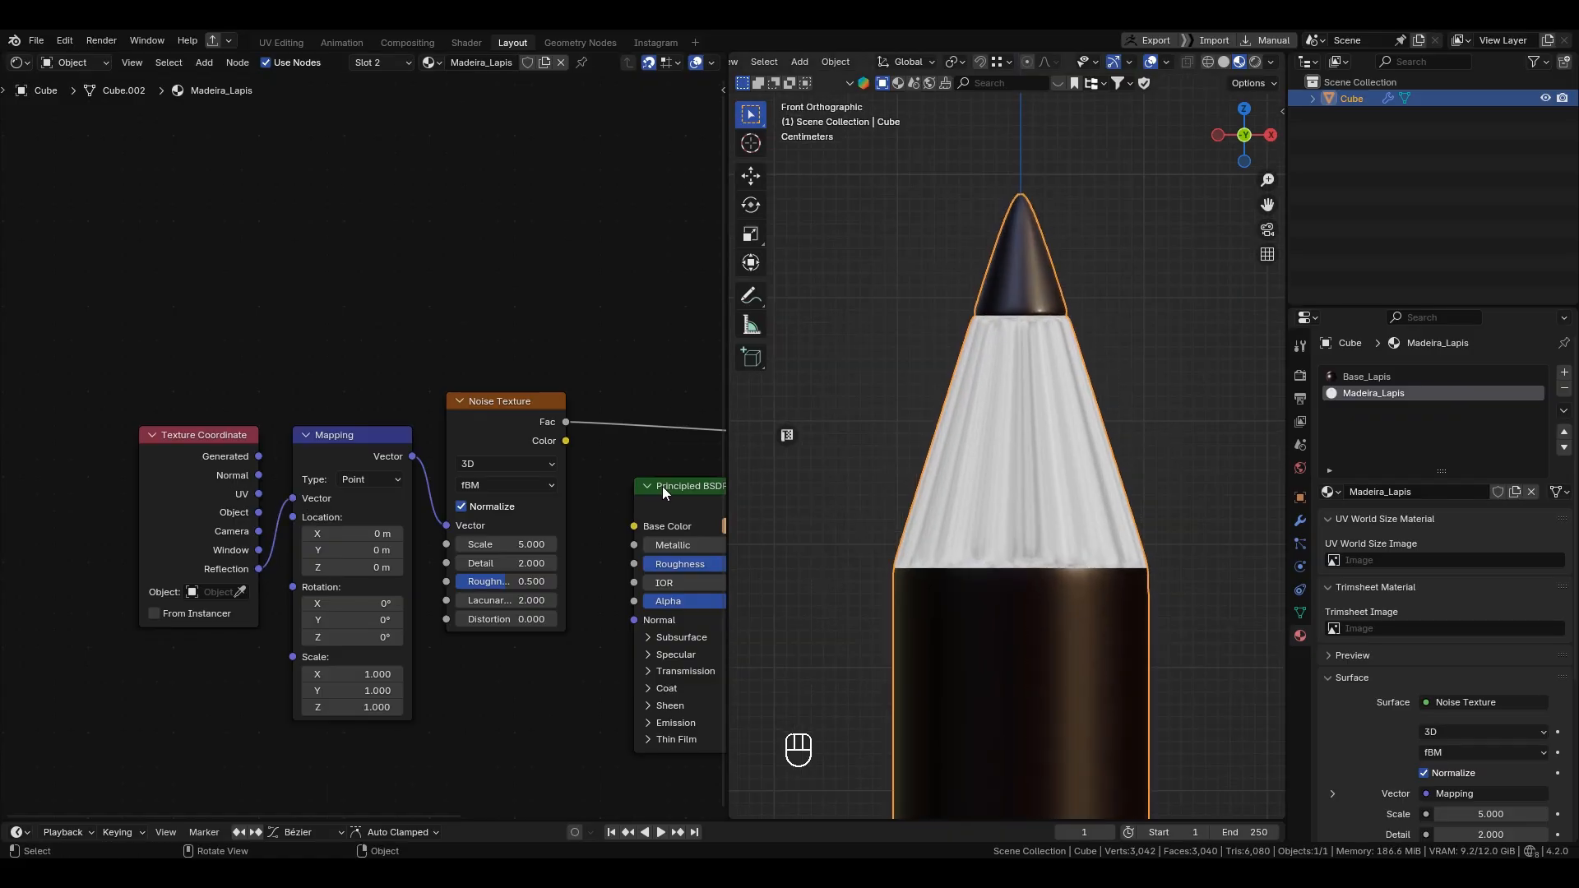
Step: Connect the Object coordinates to the Mapping vector and align the Texture Coordinate, Mapping and Noise Texture nodes in a row
{"action": "left_click_drag", "start_coordinate": [172, 476], "coordinate": [120, 458]}
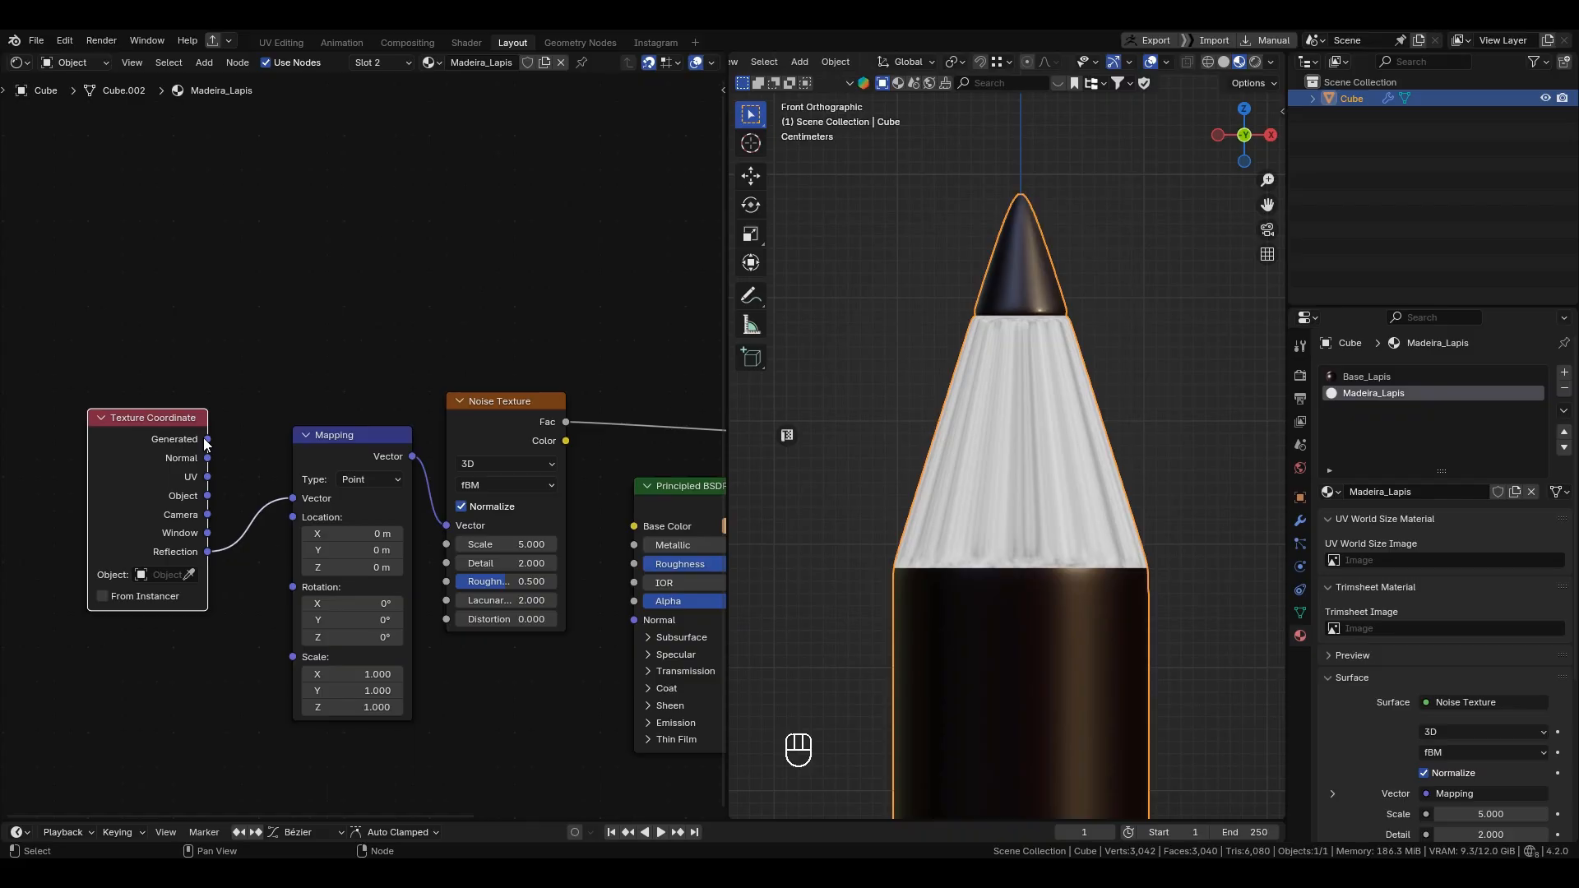
{"action": "left_click_drag", "start_coordinate": [207, 439], "coordinate": [282, 500]}
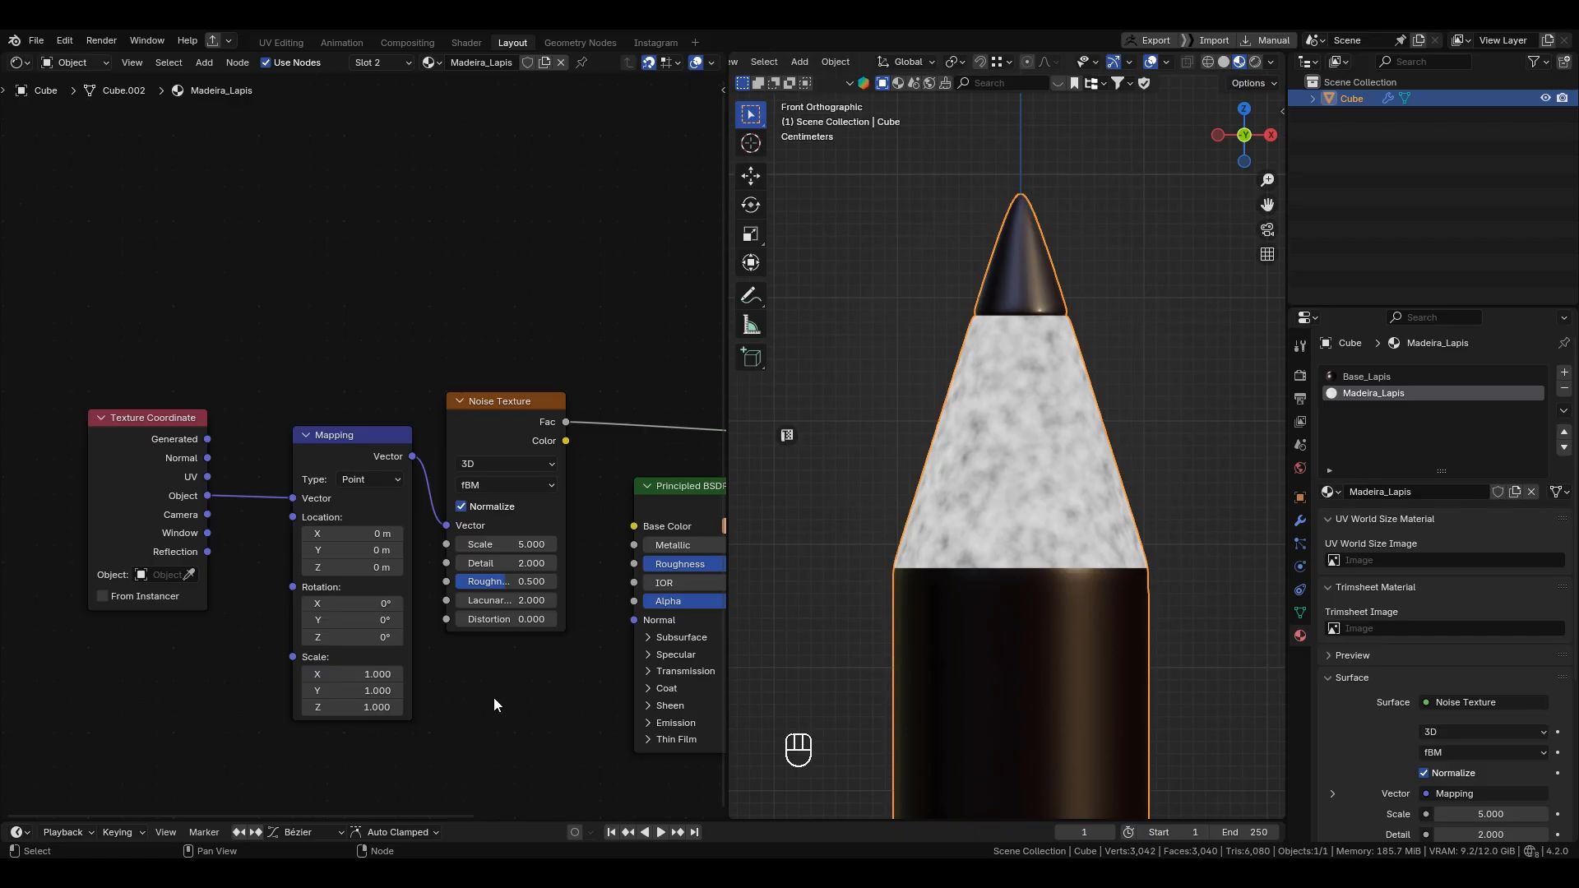
{"action": "middle_click_drag", "start_coordinate": [494, 699], "coordinate": [447, 689]}
{"action": "left_click_drag", "start_coordinate": [56, 483], "coordinate": [90, 501]}
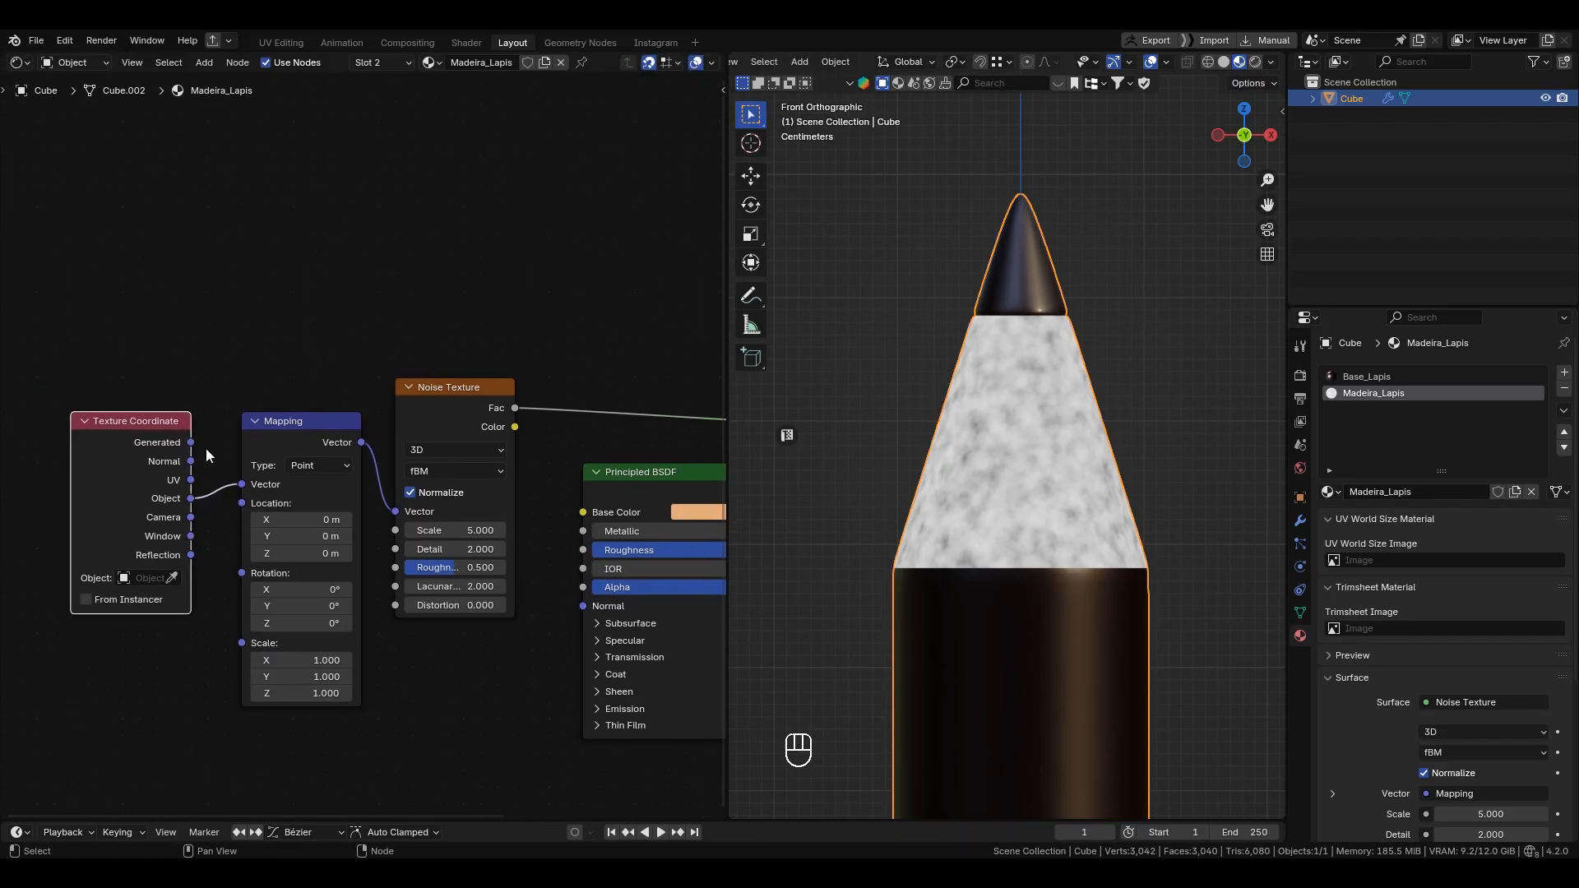
{"action": "left_click_drag", "start_coordinate": [276, 423], "coordinate": [259, 423]}
{"action": "left_click_drag", "start_coordinate": [444, 390], "coordinate": [431, 421]}
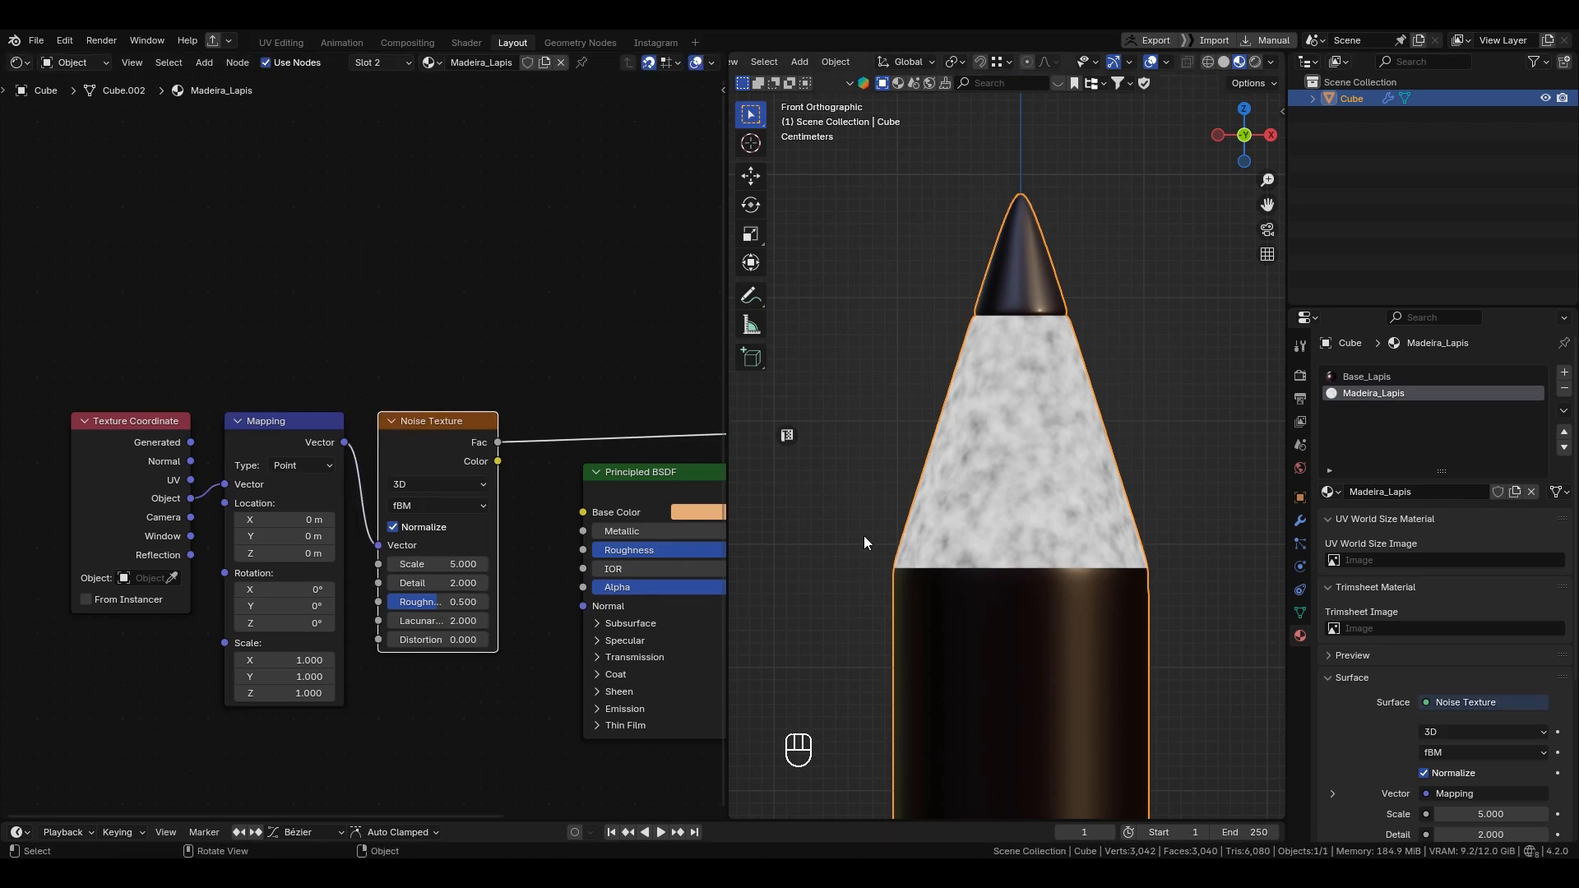
Step: Sketch annotation lines along the pencil's sharpened wood cone to show the grain direction, and erase them
{"action": "scroll", "coordinate": [913, 589], "scroll_direction": "up", "scroll_amount": 2}
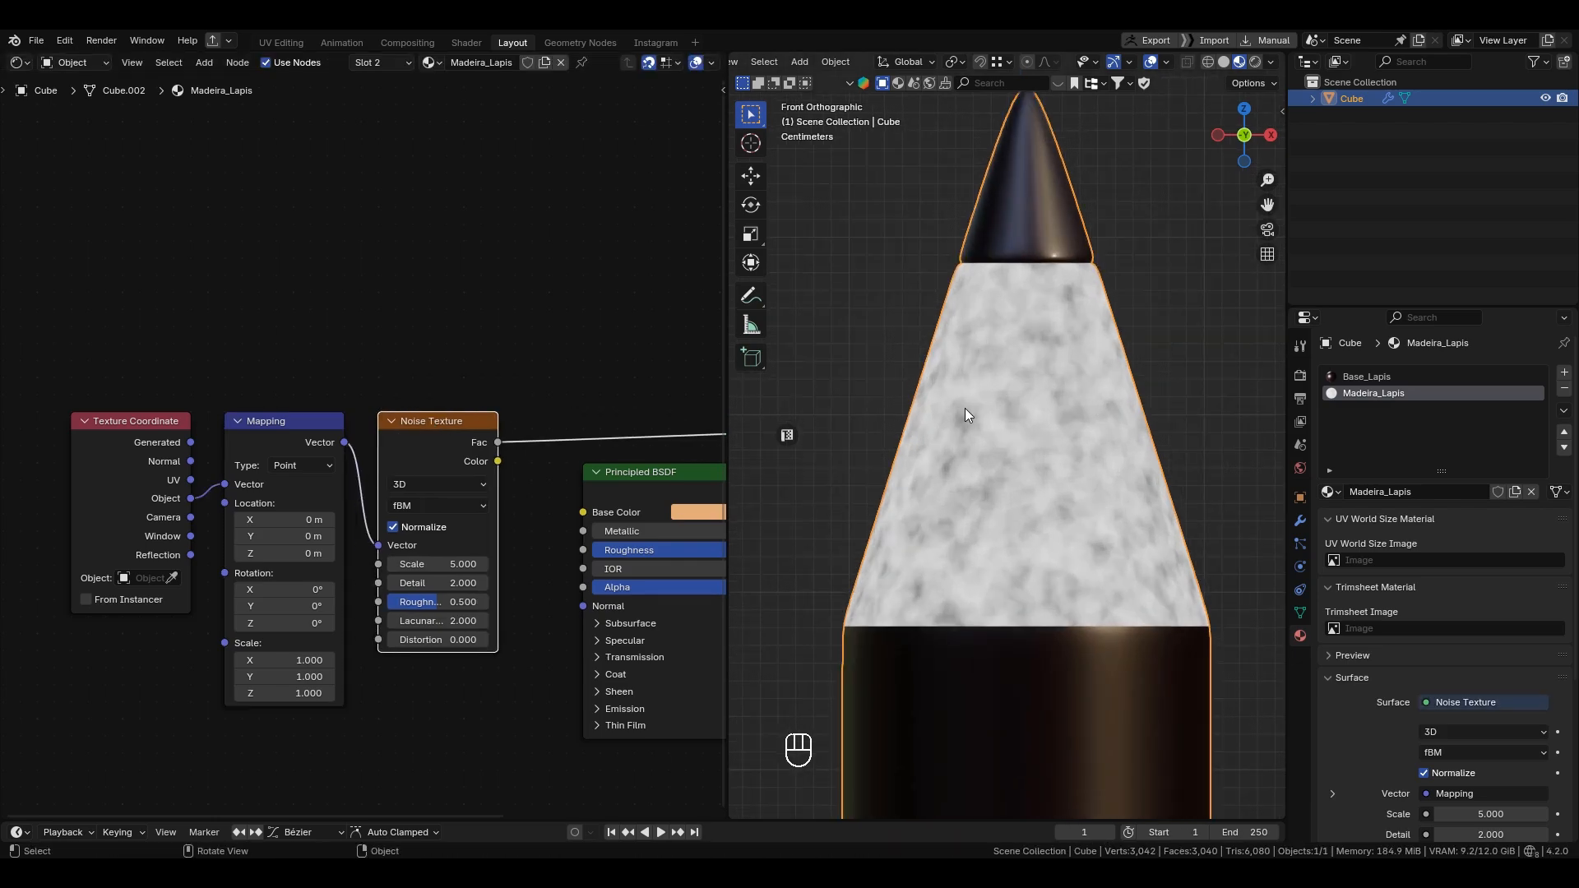
{"action": "left_click_drag", "start_coordinate": [966, 422], "coordinate": [1053, 452]}
{"action": "mouse_move", "coordinate": [1051, 508]}
{"action": "right_mouse_down"}
{"action": "mouse_move", "coordinate": [1043, 451]}
{"action": "mouse_move", "coordinate": [958, 433]}
{"action": "mouse_move", "coordinate": [977, 407]}
{"action": "right_mouse_up"}
{"action": "key", "text": "d"}
{"action": "key", "text": "d"}
{"action": "key", "text": "d"}
{"action": "key", "text": "d"}
{"action": "key", "text": "d"}
{"action": "key", "text": "d"}
{"action": "key", "text": "d"}
{"action": "mouse_move", "coordinate": [924, 261]}
{"action": "left_mouse_down"}
{"action": "mouse_move", "coordinate": [838, 541]}
{"action": "mouse_move", "coordinate": [849, 553]}
{"action": "left_mouse_up"}
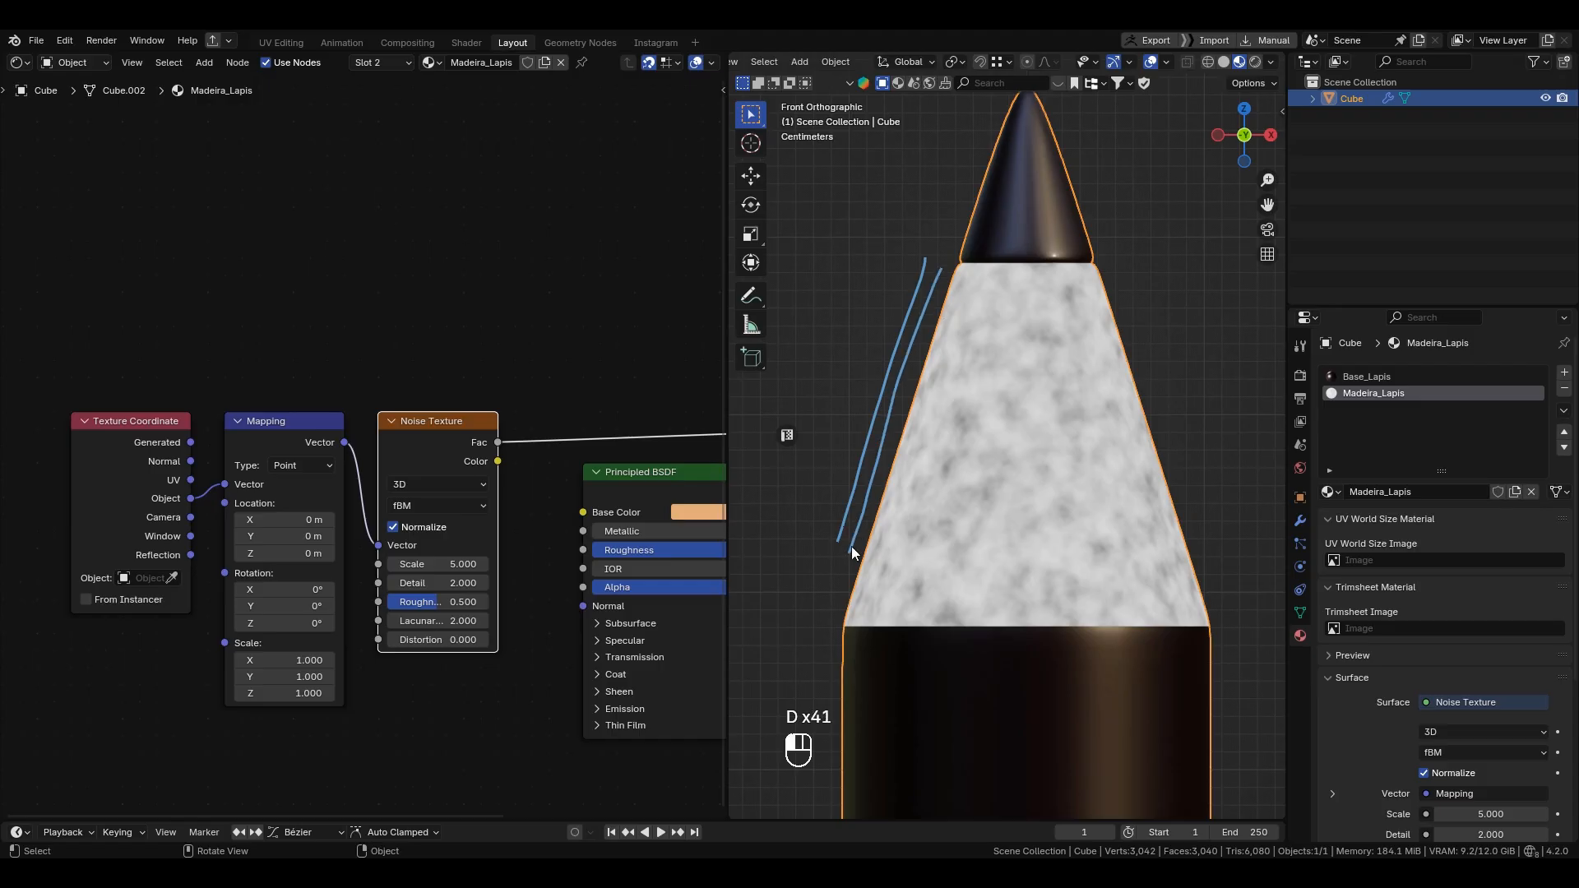
{"action": "left_click_drag", "start_coordinate": [951, 317], "coordinate": [863, 599]}
{"action": "left_click_drag", "start_coordinate": [960, 321], "coordinate": [905, 535]}
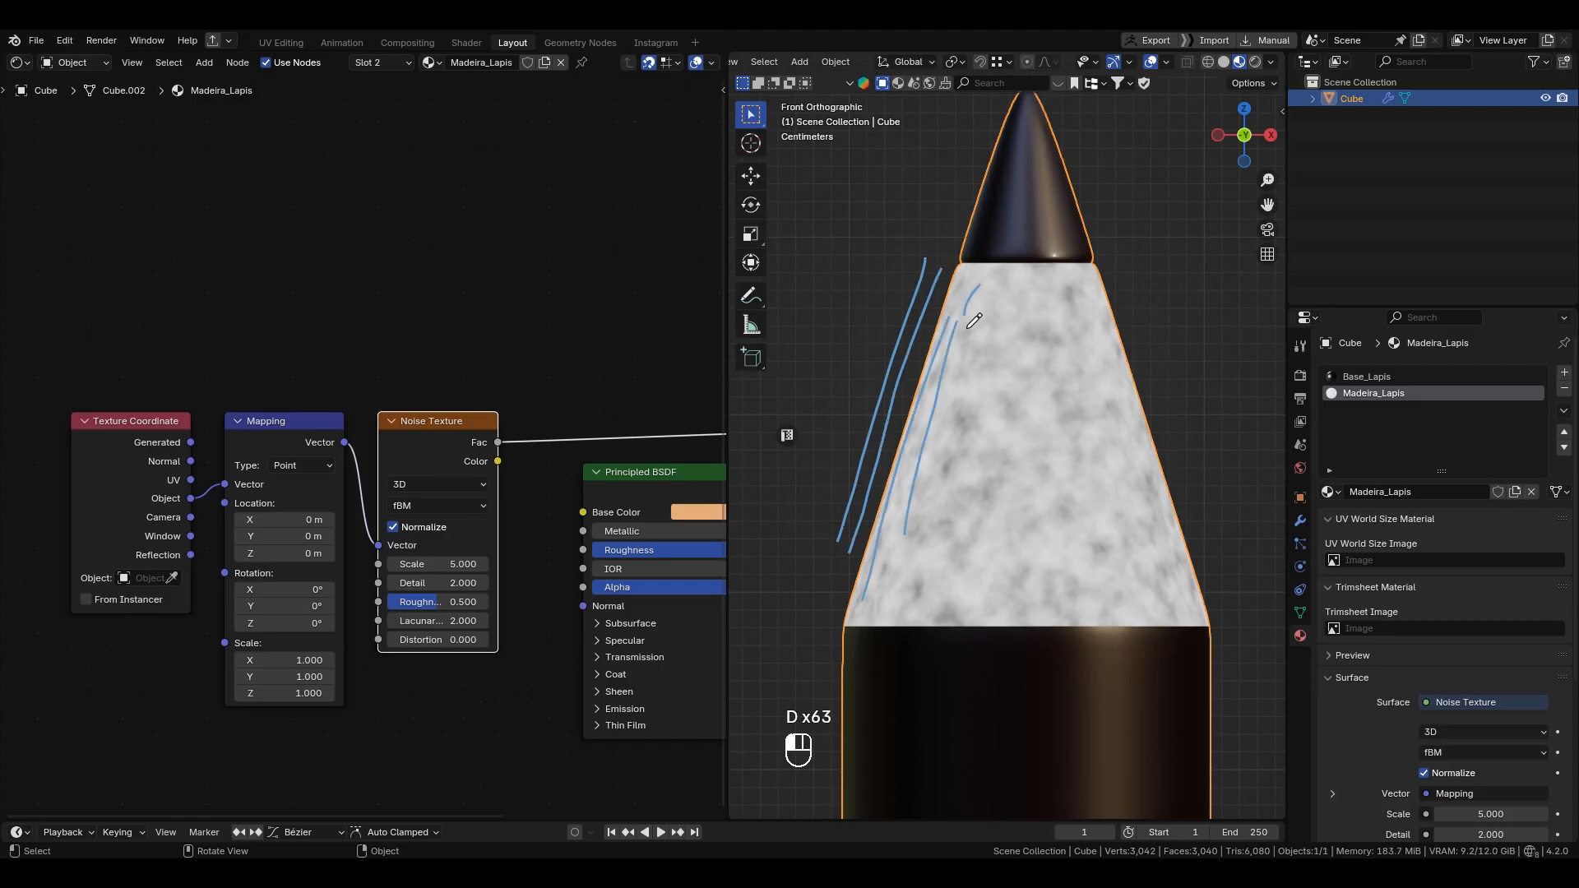
{"action": "left_click_drag", "start_coordinate": [980, 286], "coordinate": [947, 544]}
{"action": "mouse_move", "coordinate": [1003, 279]}
{"action": "left_mouse_down"}
{"action": "mouse_move", "coordinate": [993, 539]}
{"action": "mouse_move", "coordinate": [1028, 409]}
{"action": "mouse_move", "coordinate": [1015, 556]}
{"action": "mouse_move", "coordinate": [1038, 300]}
{"action": "mouse_move", "coordinate": [1057, 539]}
{"action": "left_mouse_up"}
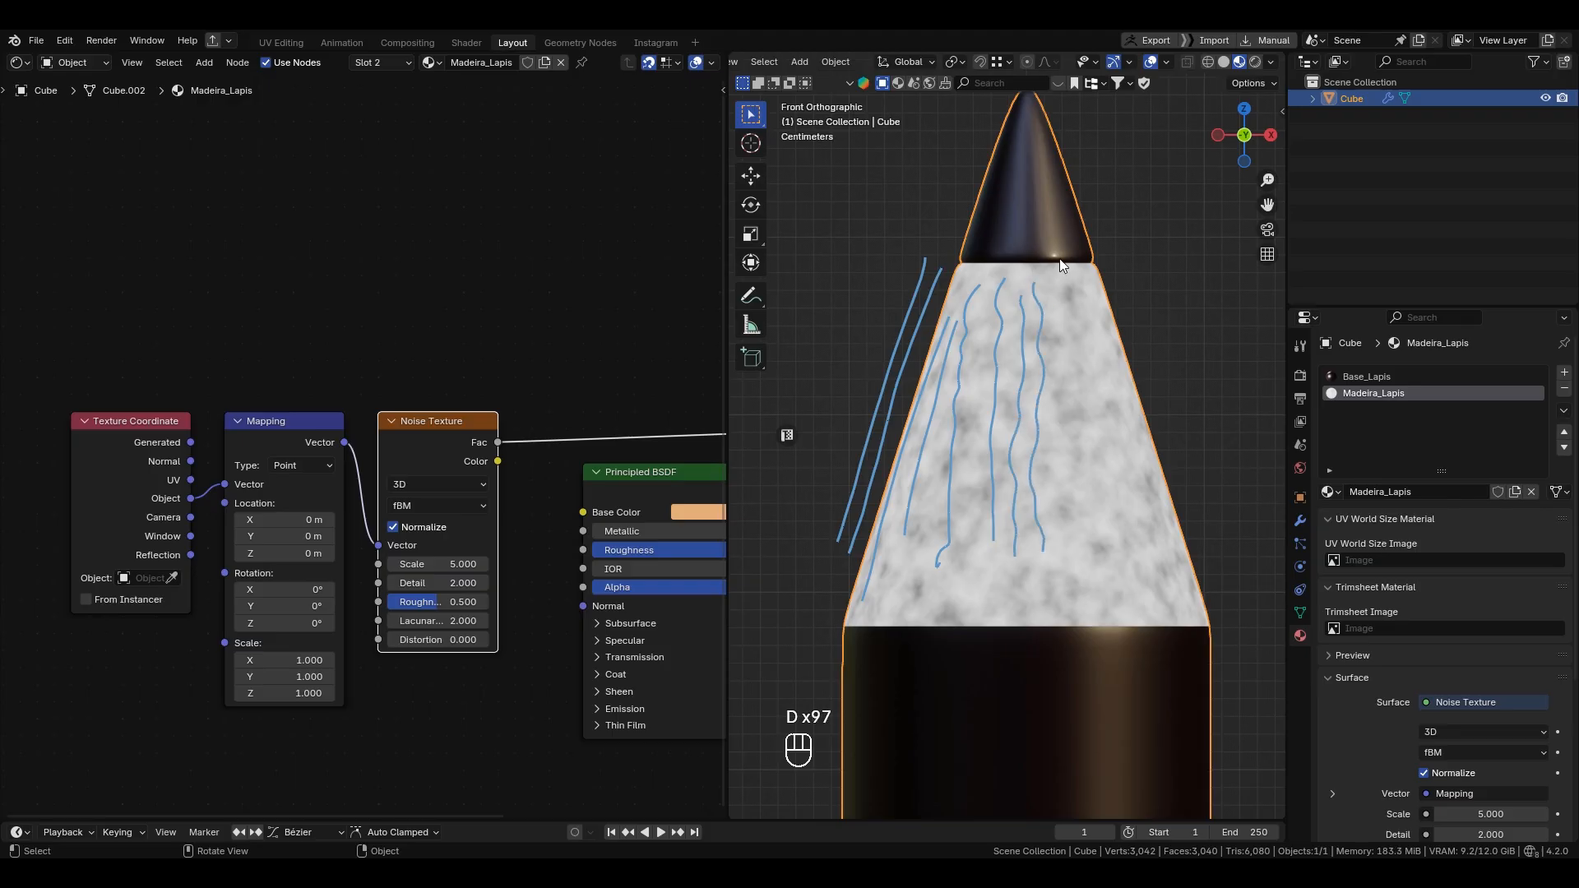
{"action": "left_click_drag", "start_coordinate": [1064, 276], "coordinate": [1059, 539]}
{"action": "mouse_move", "coordinate": [1065, 272]}
{"action": "right_mouse_down"}
{"action": "mouse_move", "coordinate": [976, 288]}
{"action": "mouse_move", "coordinate": [945, 346]}
{"action": "mouse_move", "coordinate": [924, 324]}
{"action": "mouse_move", "coordinate": [854, 482]}
{"action": "right_mouse_up"}
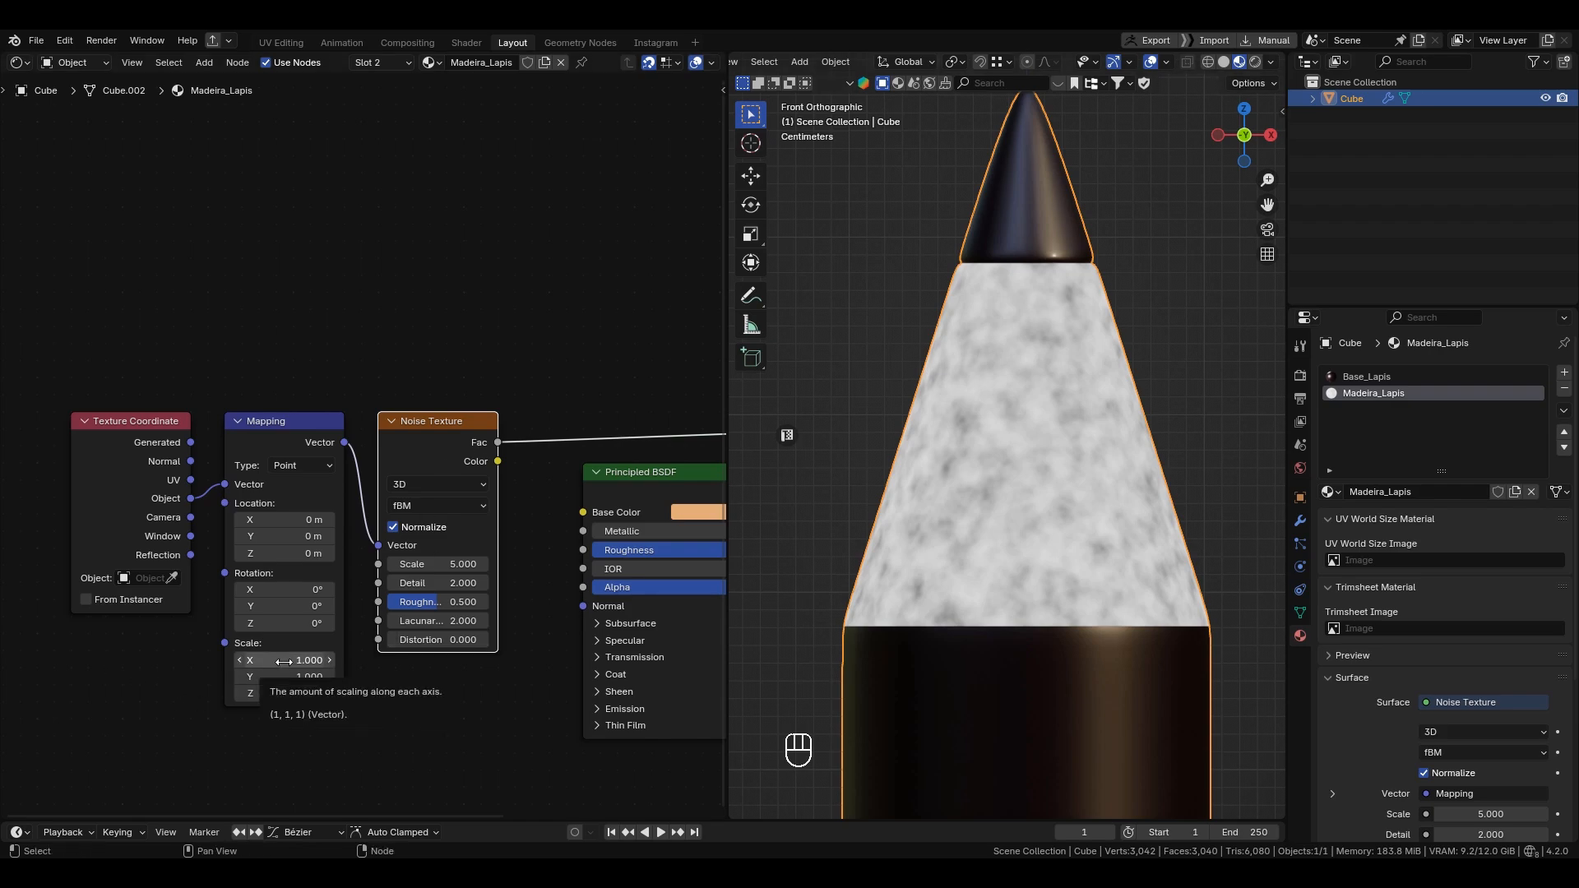
Step: Try varying the Mapping node's scale on individual axes to stretch the noise, and cancel the changes
{"action": "left_click_drag", "start_coordinate": [286, 660], "coordinate": [378, 660], "text": "shift"}
{"action": "key", "text": "Escape"}
{"action": "mouse_move", "coordinate": [286, 676]}
{"action": "left_mouse_down", "text": "shift"}
{"action": "mouse_move", "coordinate": [337, 676]}
{"action": "mouse_move", "coordinate": [294, 693]}
{"action": "mouse_move", "coordinate": [334, 693]}
{"action": "mouse_move", "coordinate": [228, 694]}
{"action": "left_mouse_up", "text": "shift"}
{"action": "key", "text": "Escape"}
{"action": "key", "text": "Escape"}
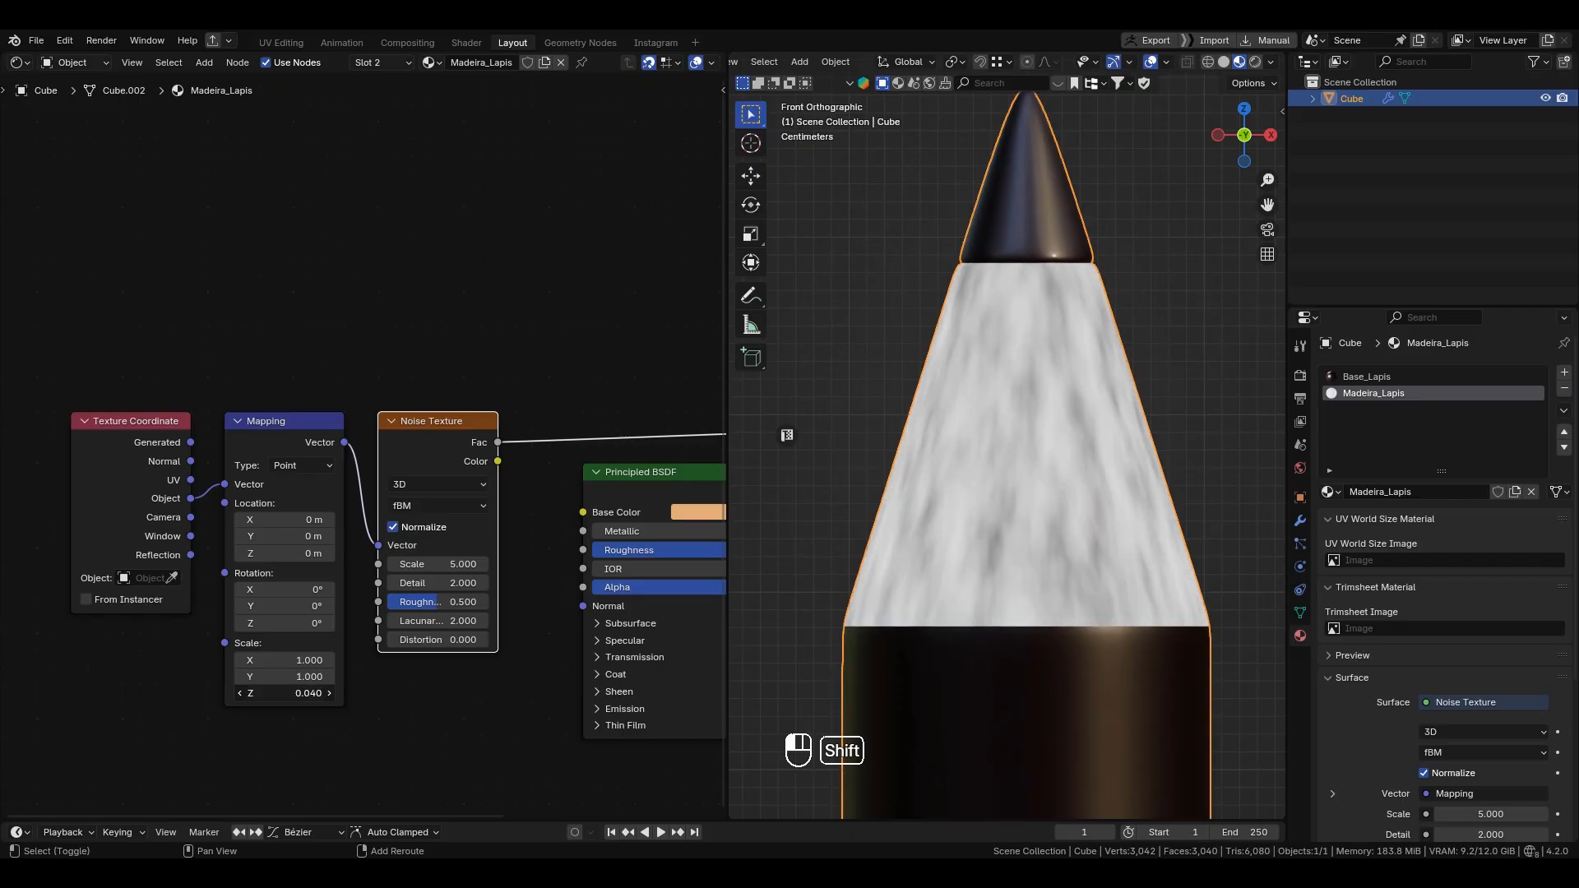
{"action": "key", "text": "Escape"}
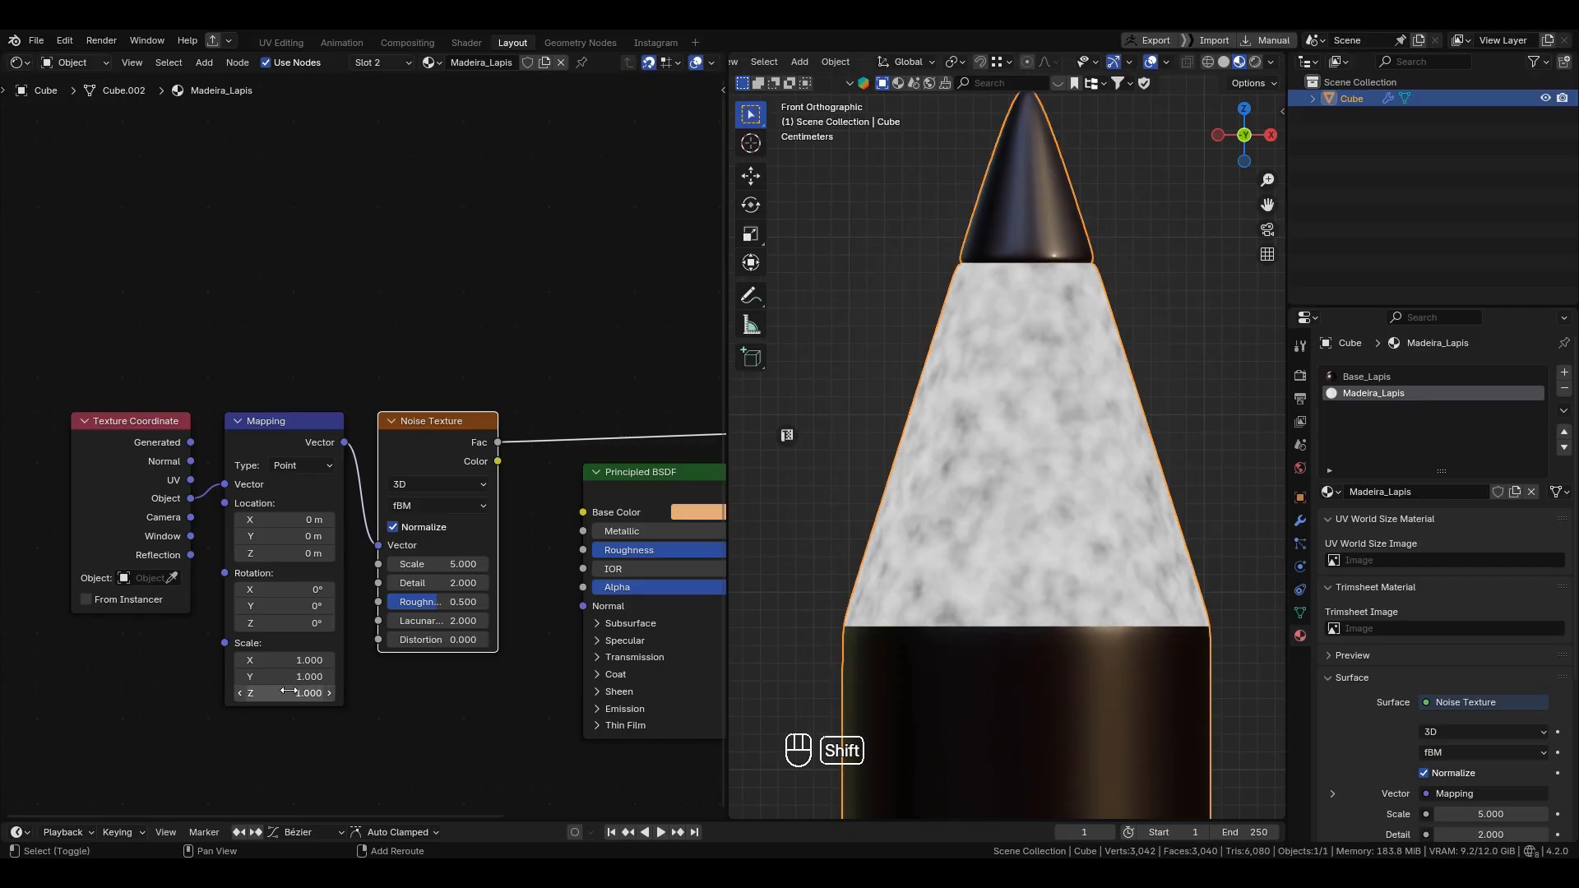
Step: Set the Mapping node's X scale to 10
{"action": "key", "text": "shift"}
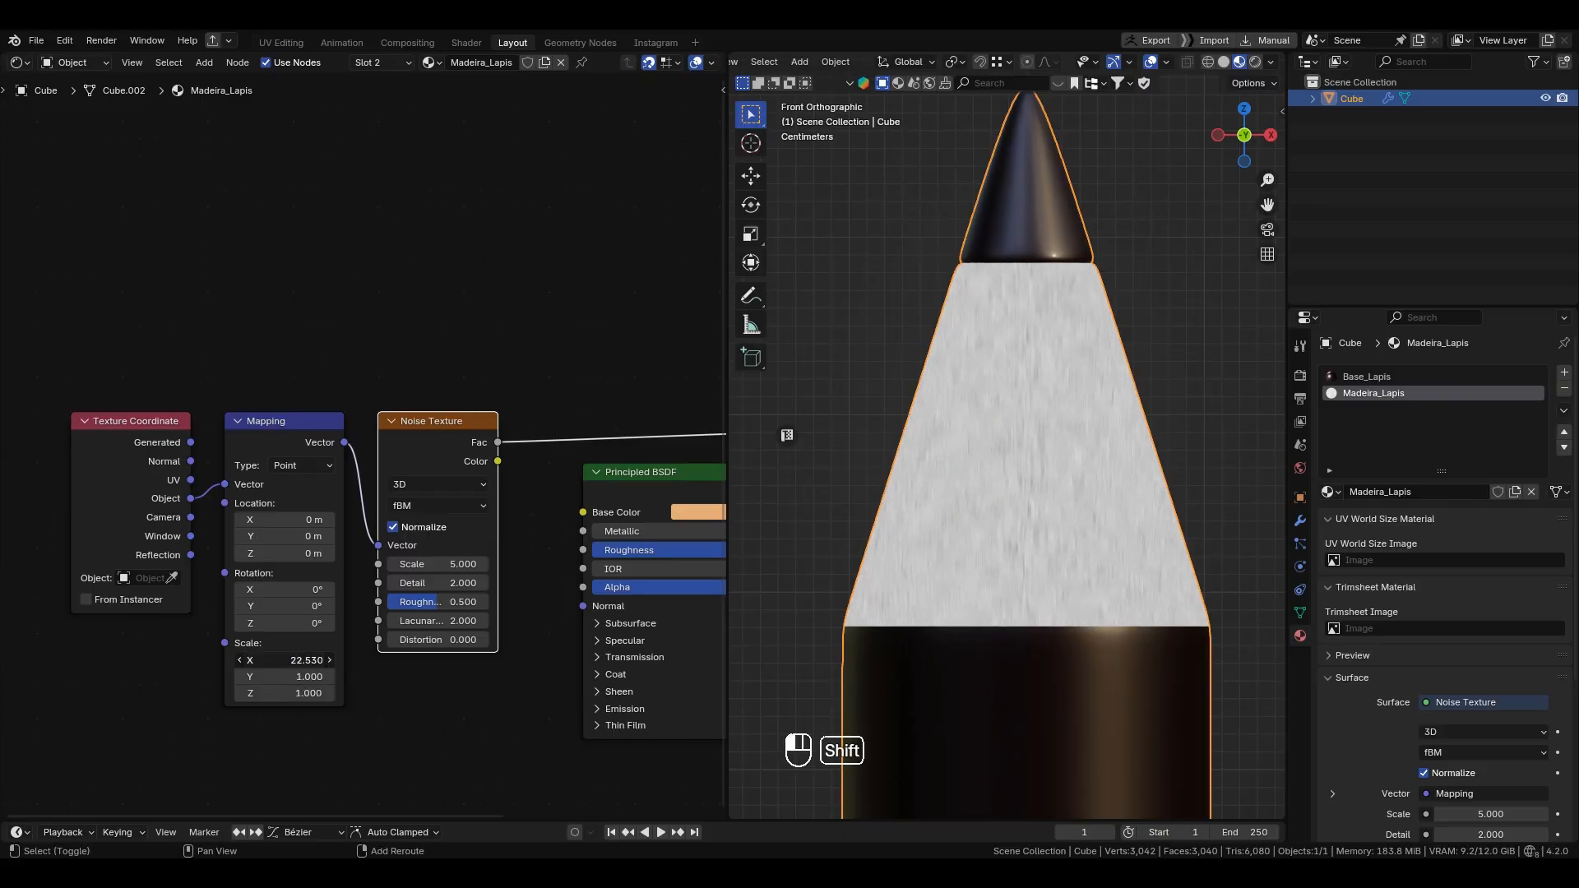
{"action": "left_click", "coordinate": [284, 660]}
{"action": "type", "text": "10"}
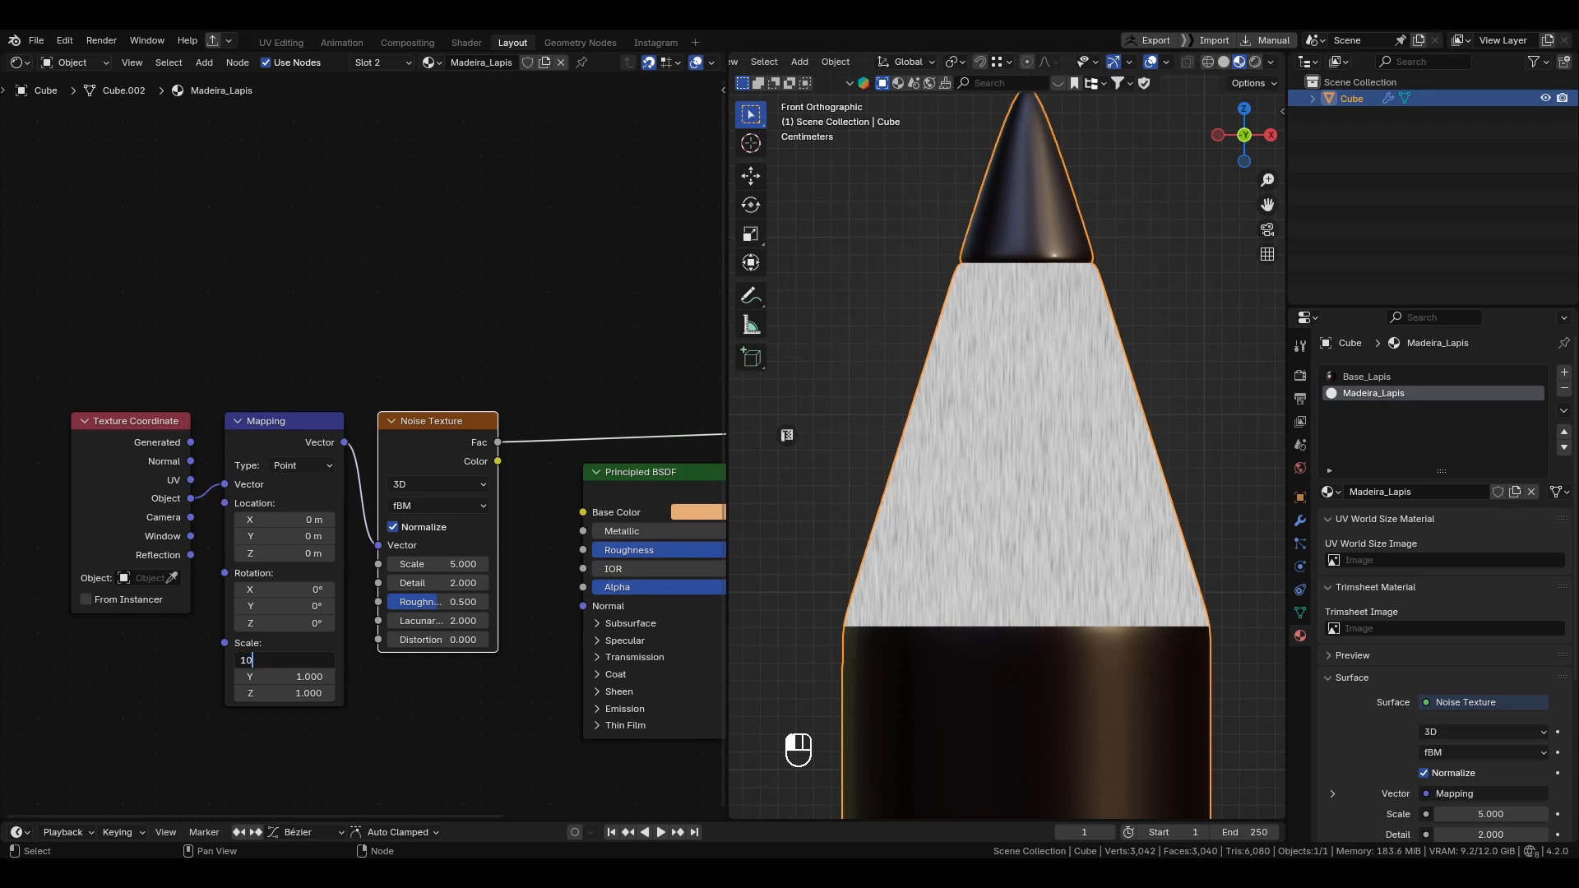
{"action": "key", "text": "Return"}
{"action": "key", "text": "shift"}
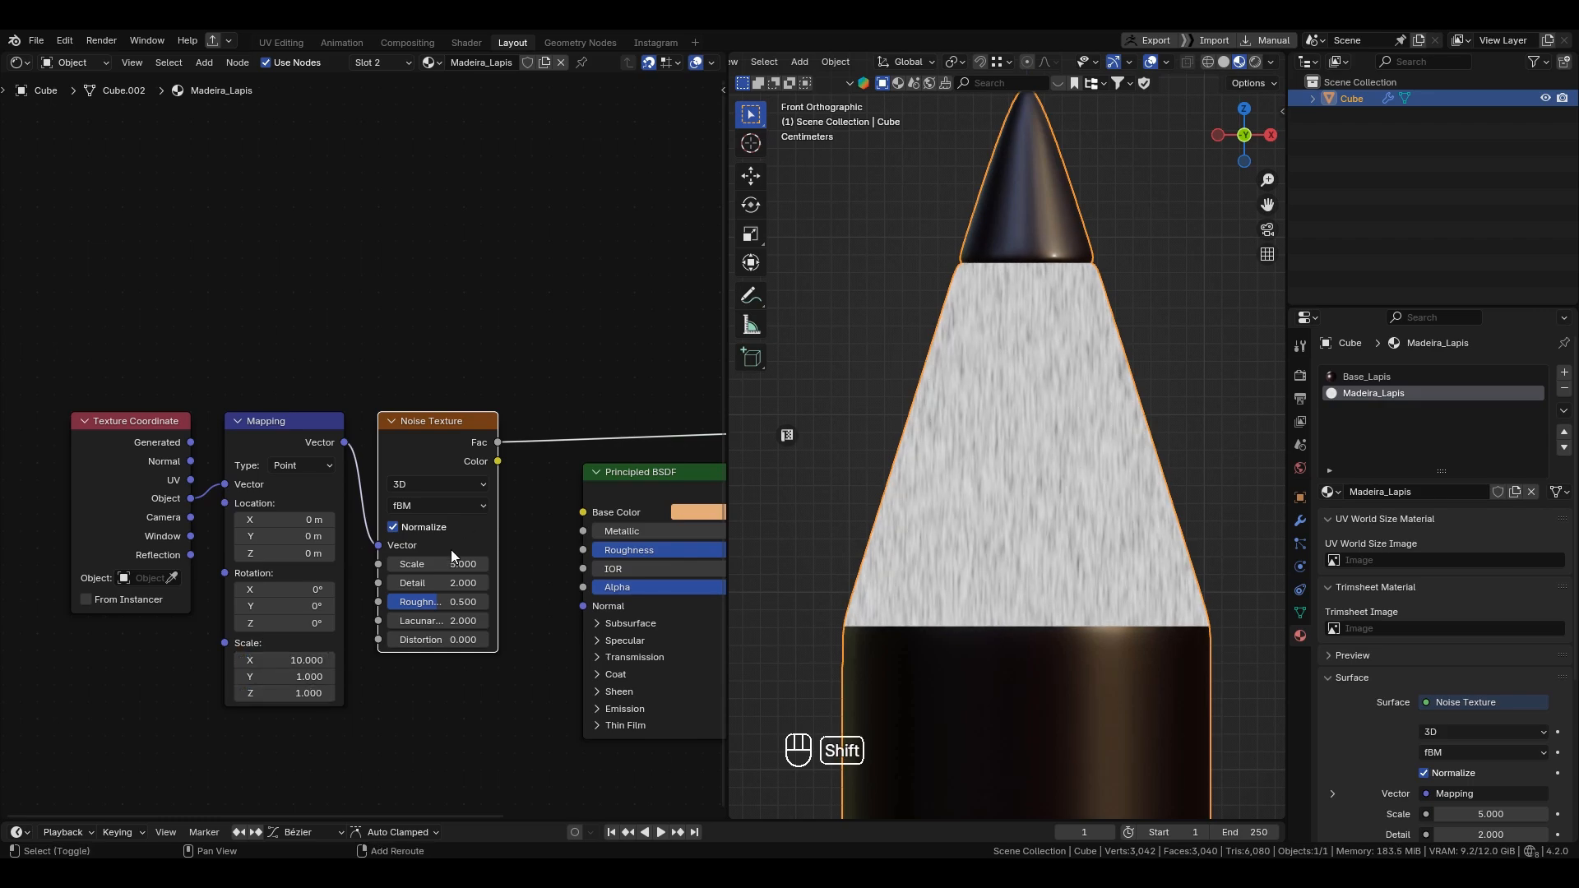
Step: Set the Noise Texture's scale to 0.460 and the Mapping node's Z scale to 1.060
{"action": "left_click_drag", "start_coordinate": [451, 564], "coordinate": [396, 564], "text": "shift"}
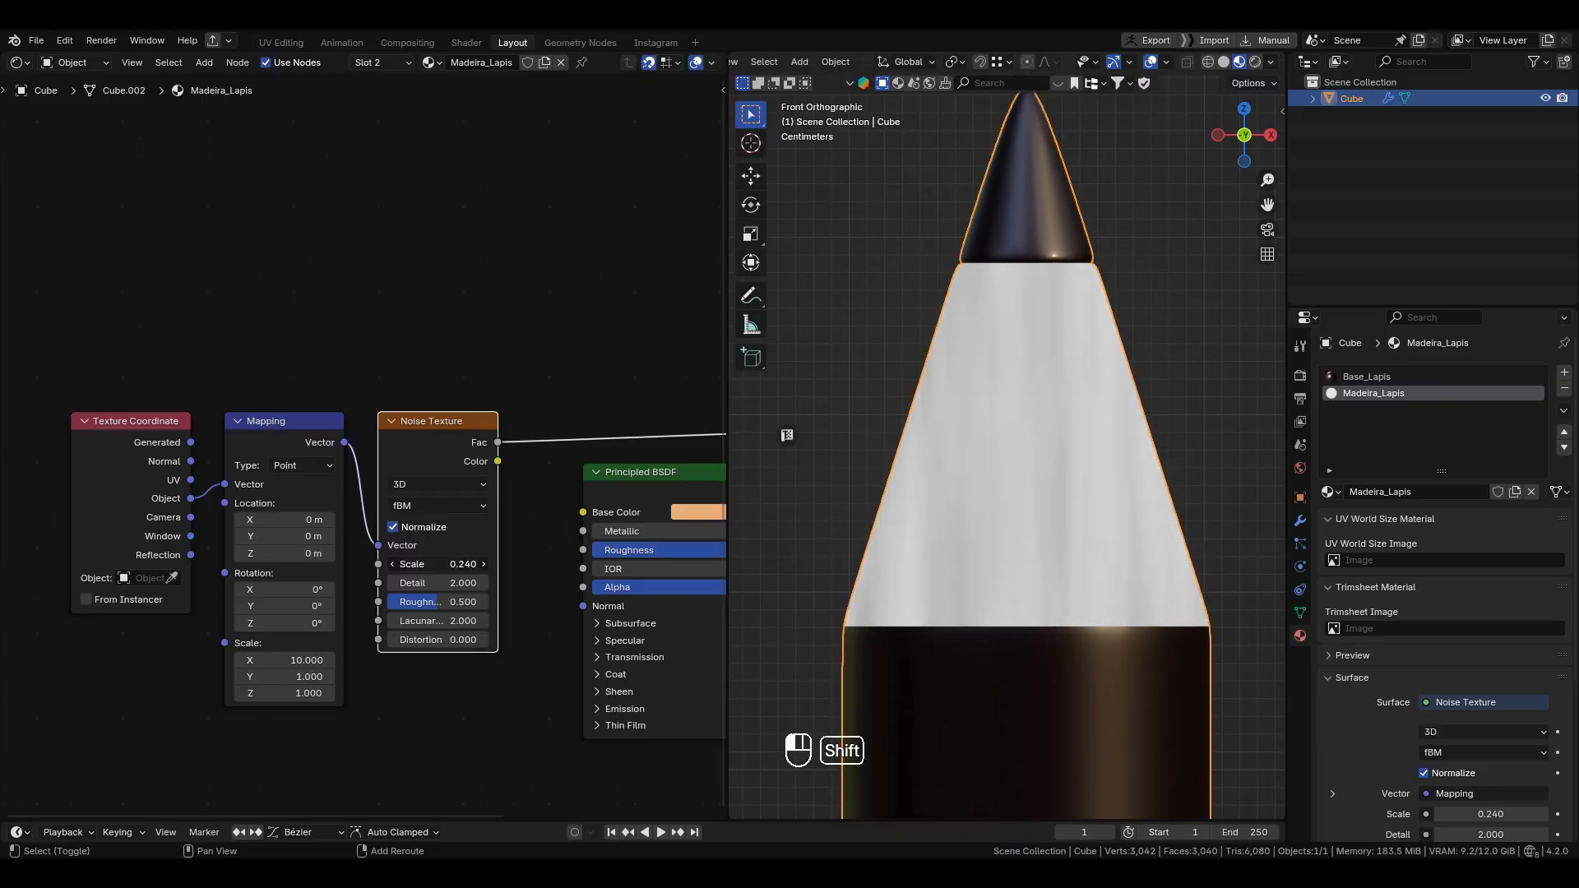
{"action": "left_click_drag", "start_coordinate": [396, 564], "coordinate": [409, 564], "text": "shift"}
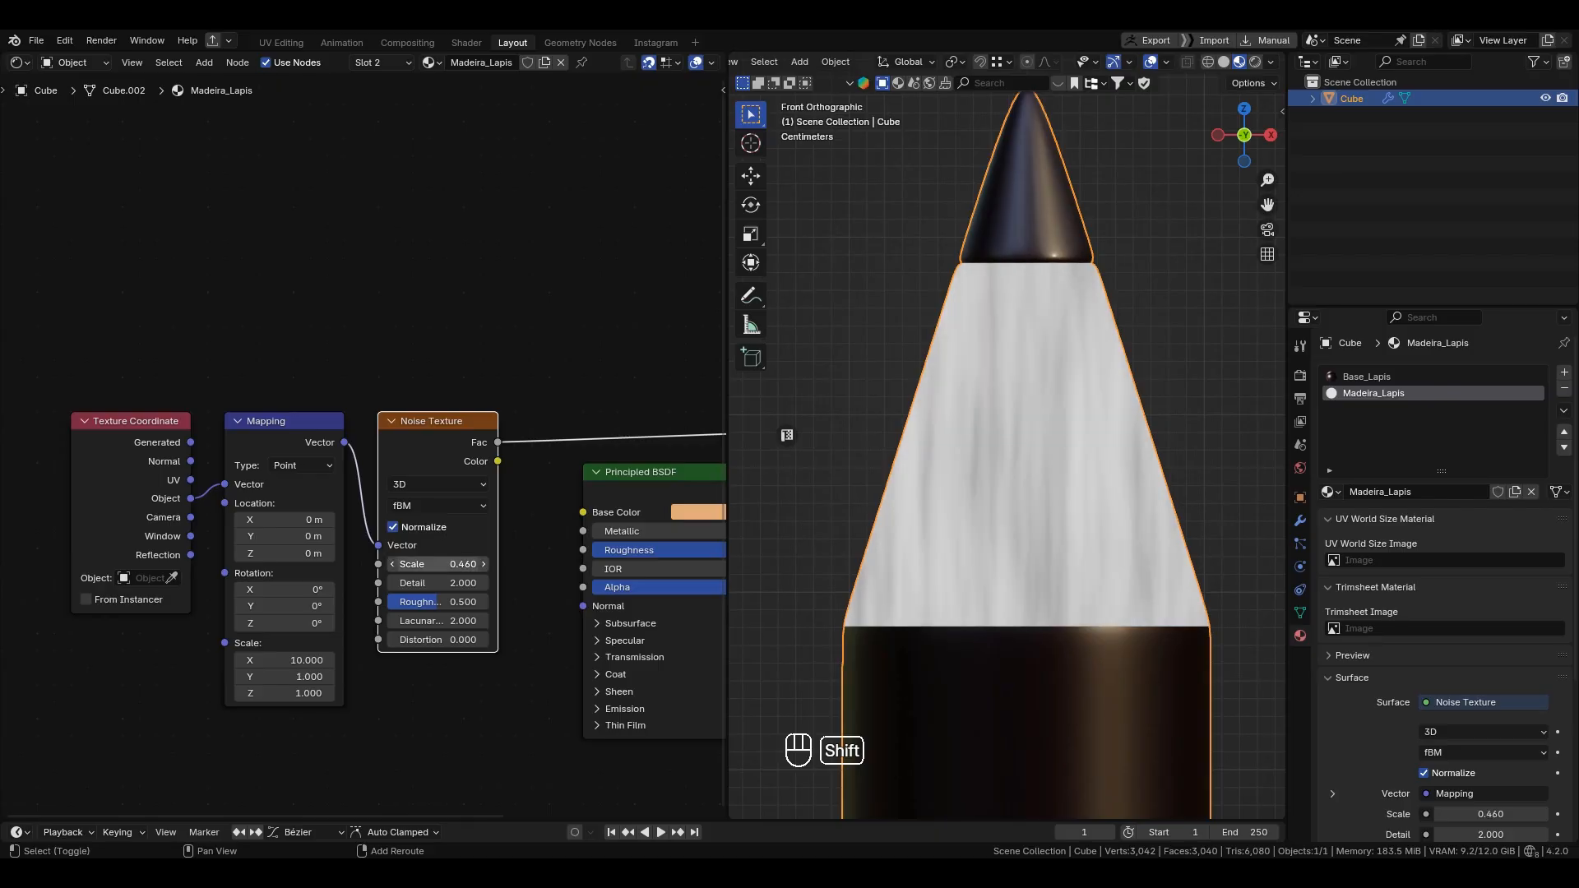
{"action": "mouse_move", "coordinate": [272, 677]}
{"action": "left_mouse_down", "text": "shift"}
{"action": "mouse_move", "coordinate": [302, 676]}
{"action": "mouse_move", "coordinate": [278, 676]}
{"action": "mouse_move", "coordinate": [271, 705]}
{"action": "mouse_move", "coordinate": [292, 694]}
{"action": "left_mouse_up", "text": "shift"}
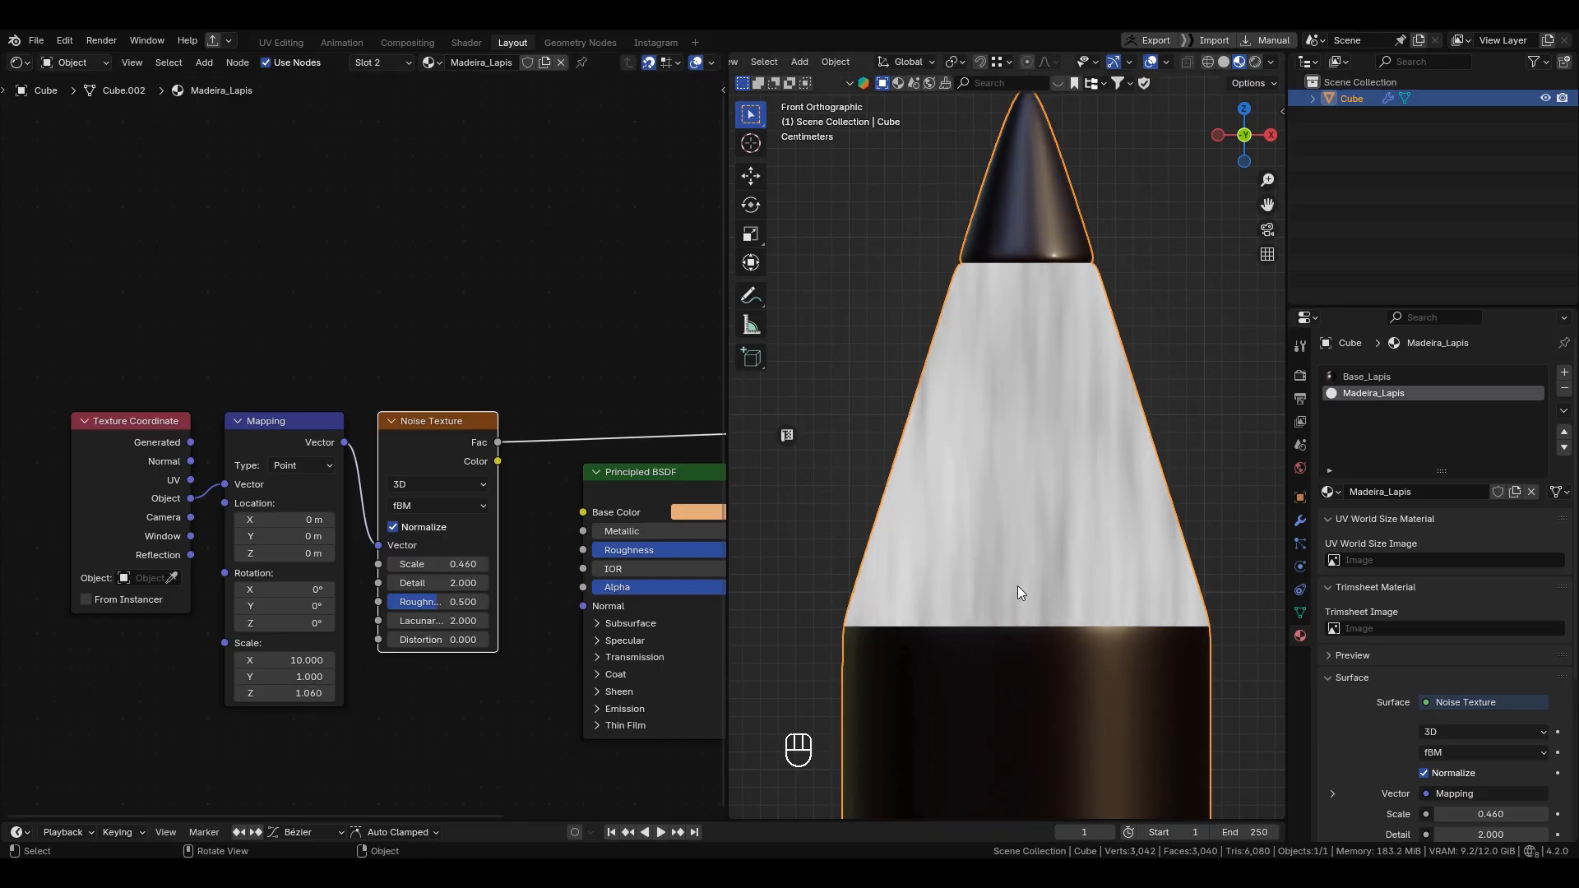
Step: Move the Texture Coordinate, Mapping and Noise Texture nodes together away from the Principled BSDF to make room
{"action": "scroll", "coordinate": [435, 484], "scroll_direction": "down", "scroll_amount": 2}
{"action": "middle_click_drag", "start_coordinate": [321, 511], "coordinate": [362, 540]}
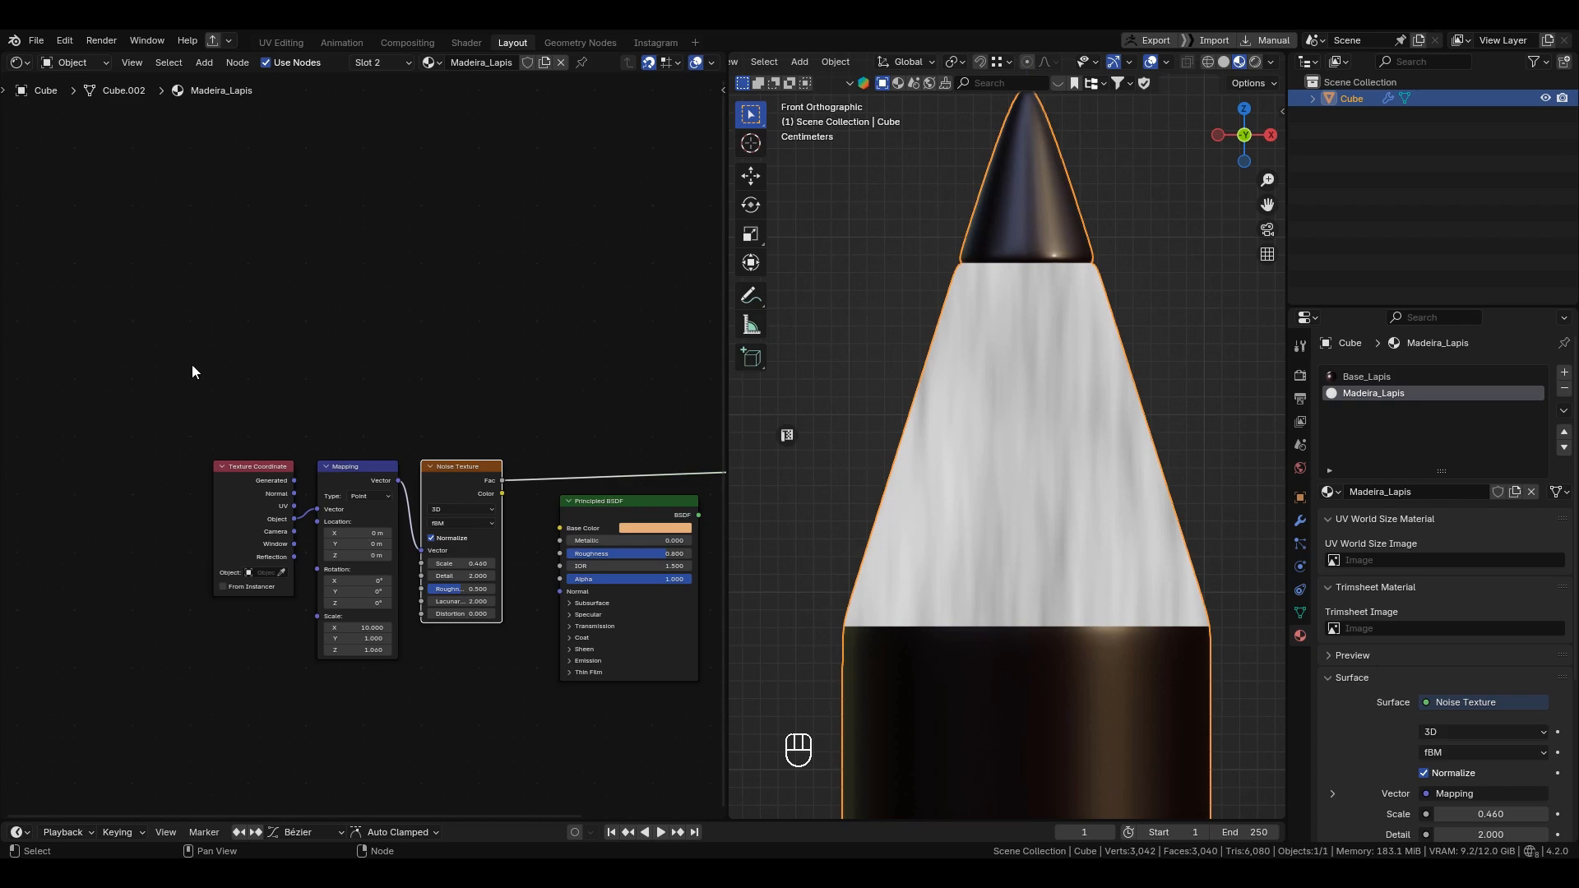
{"action": "left_click_drag", "start_coordinate": [183, 353], "coordinate": [501, 584]}
{"action": "left_click_drag", "start_coordinate": [448, 478], "coordinate": [240, 479]}
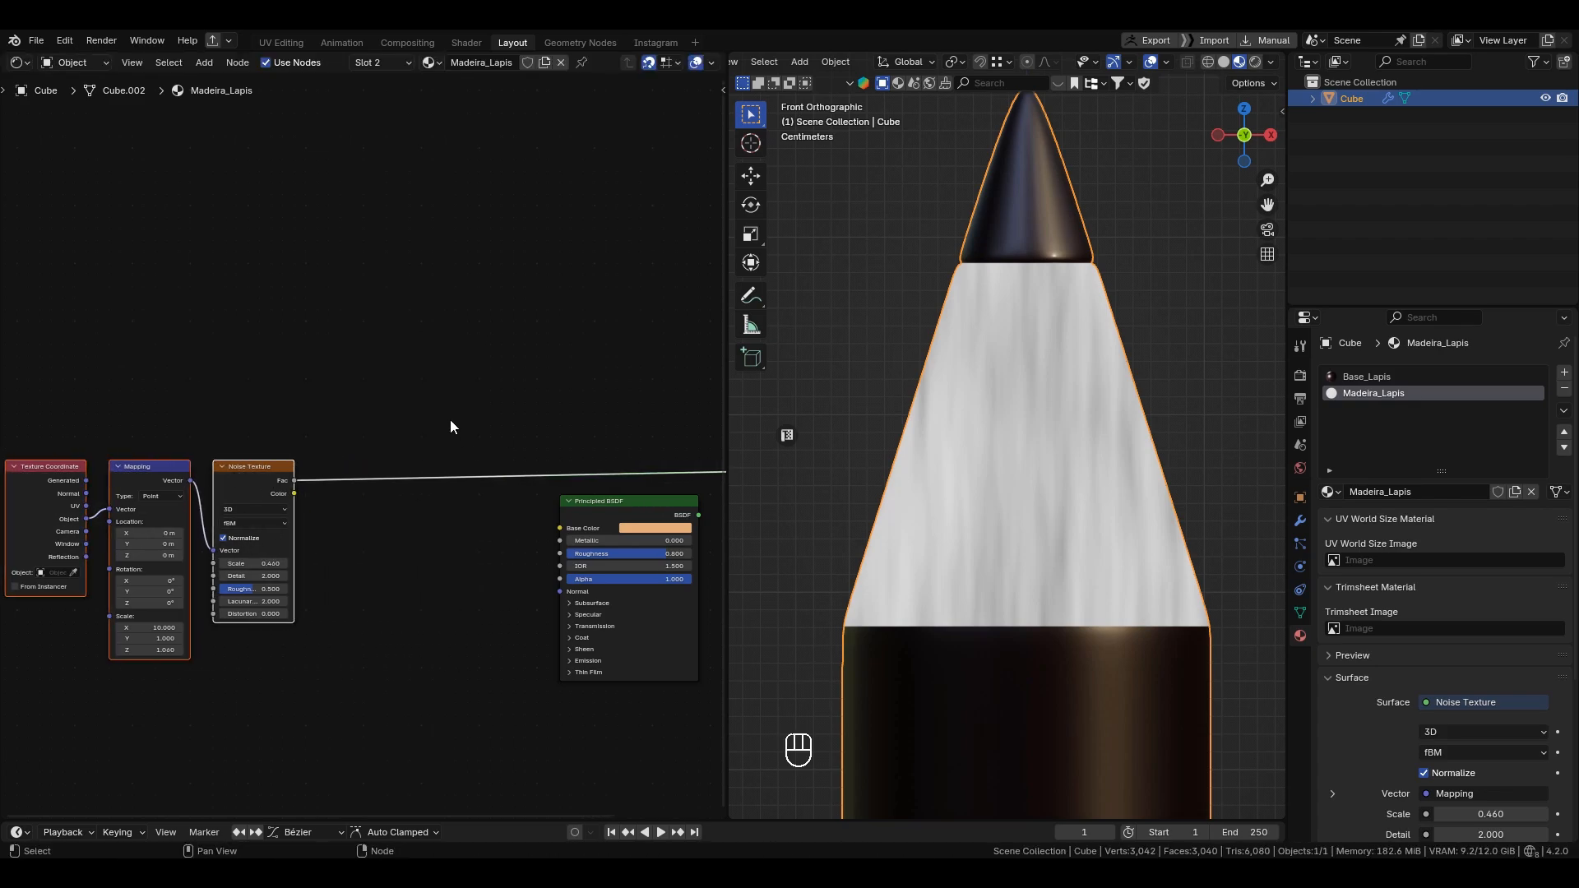
Step: Add a Color Ramp node between the Noise Texture and the Principled BSDF
{"action": "scroll", "coordinate": [447, 418], "scroll_direction": "up", "scroll_amount": 2}
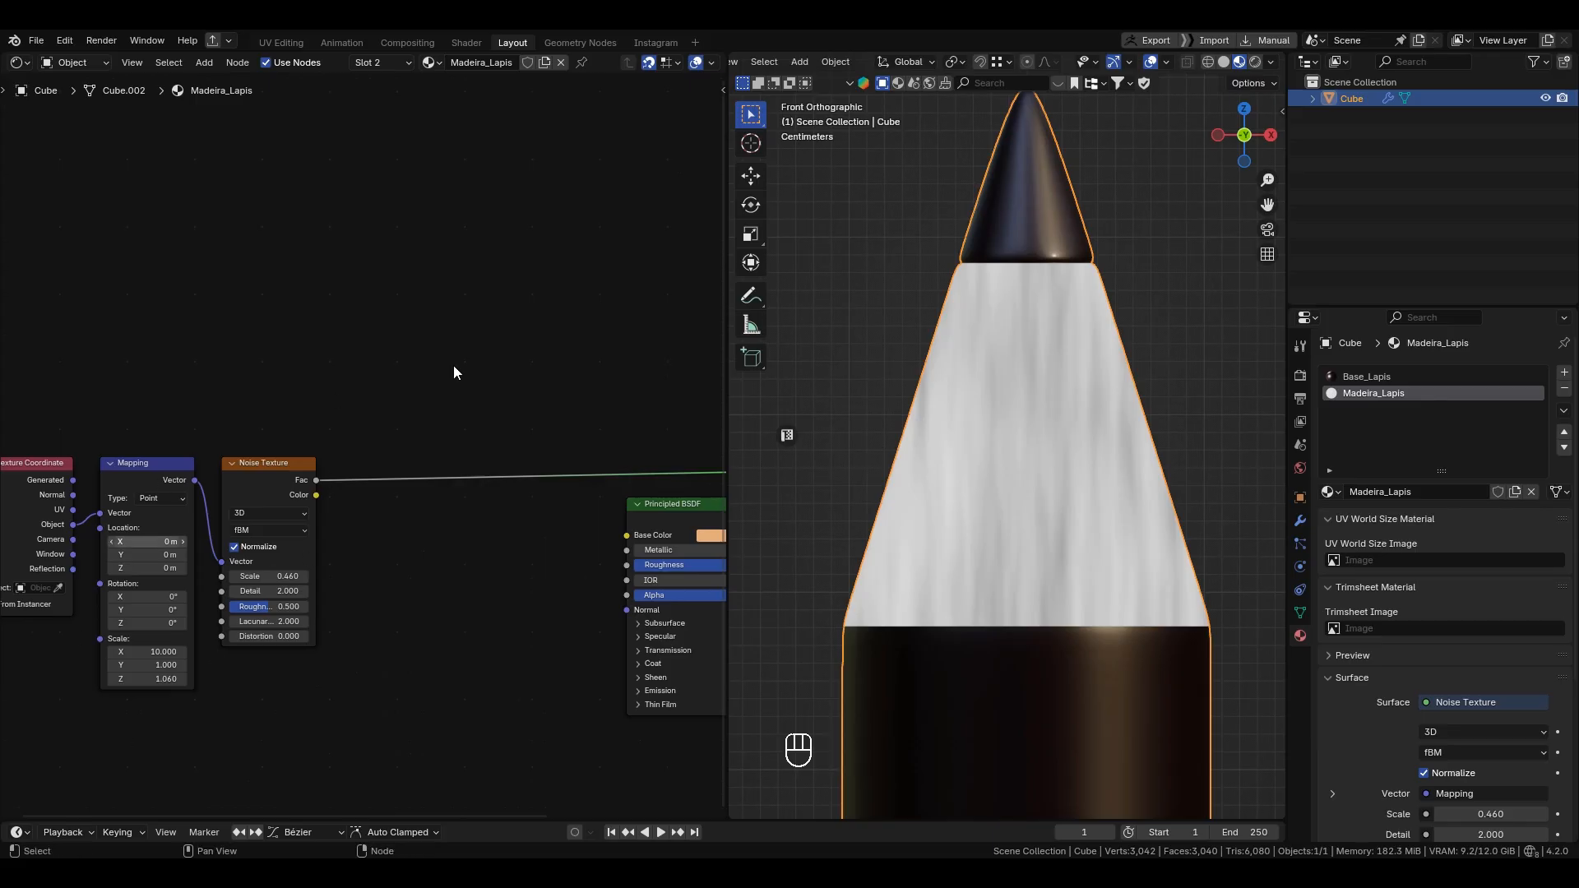
{"action": "key", "text": "shift+a"}
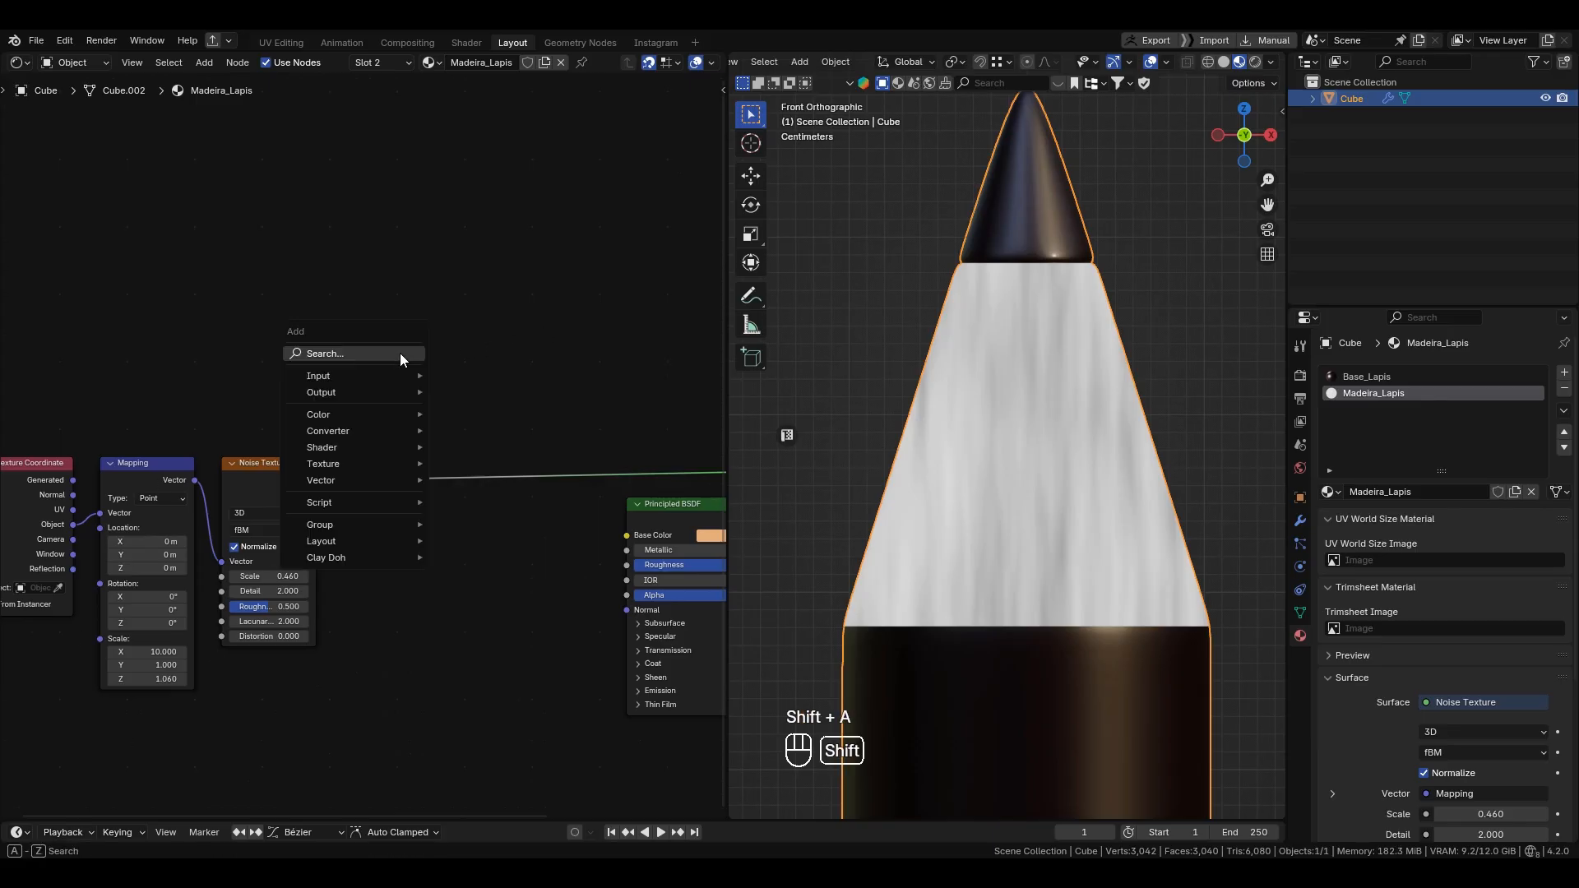
{"action": "left_click", "coordinate": [400, 353]}
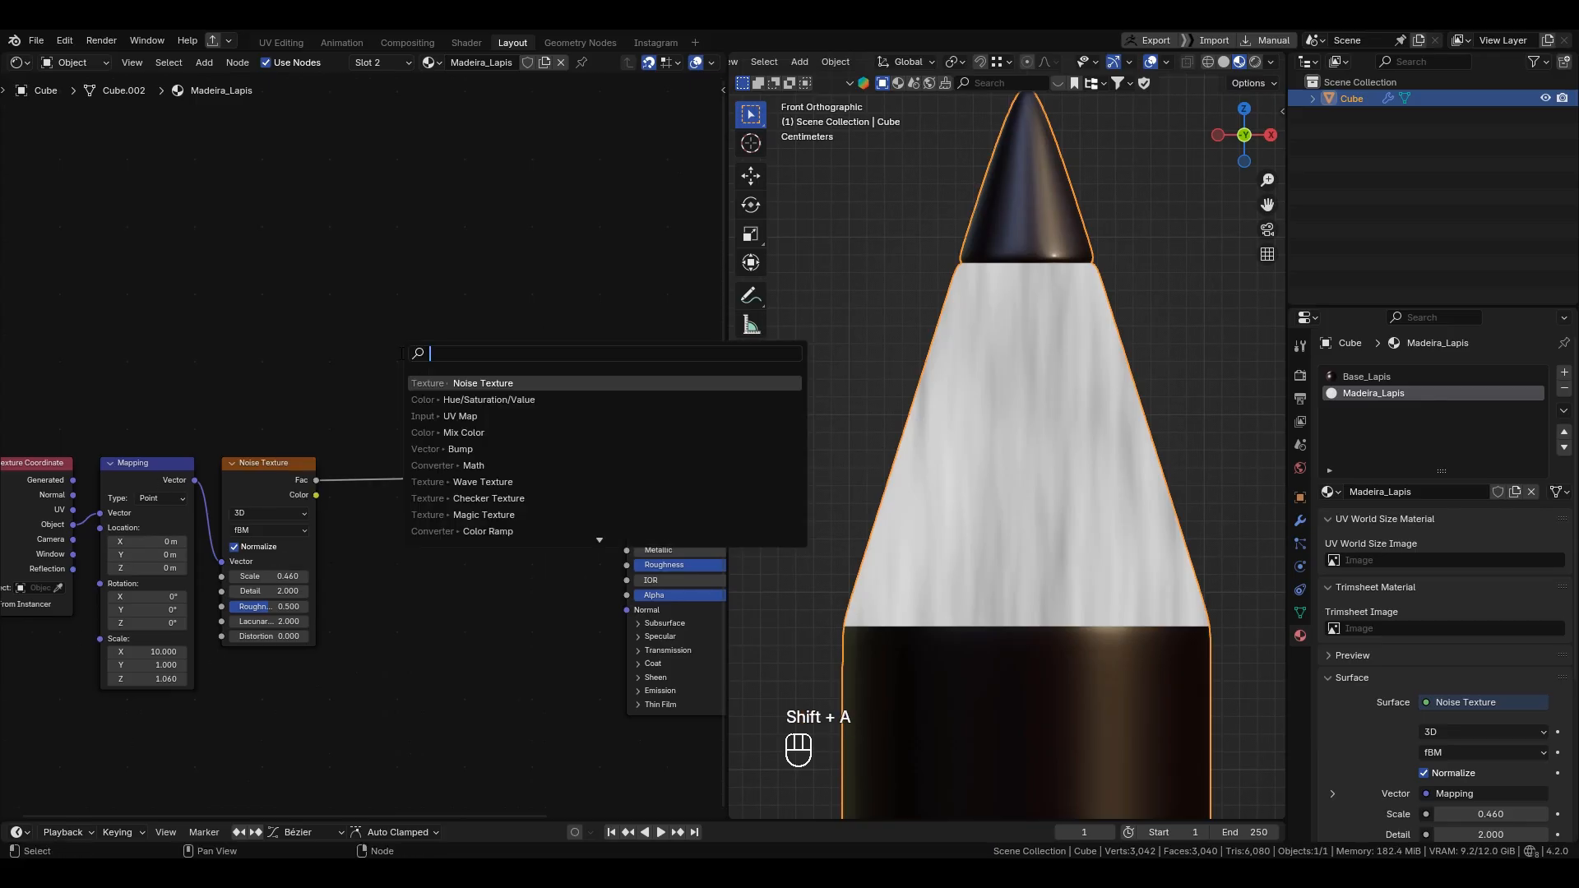
{"action": "type", "text": "col"}
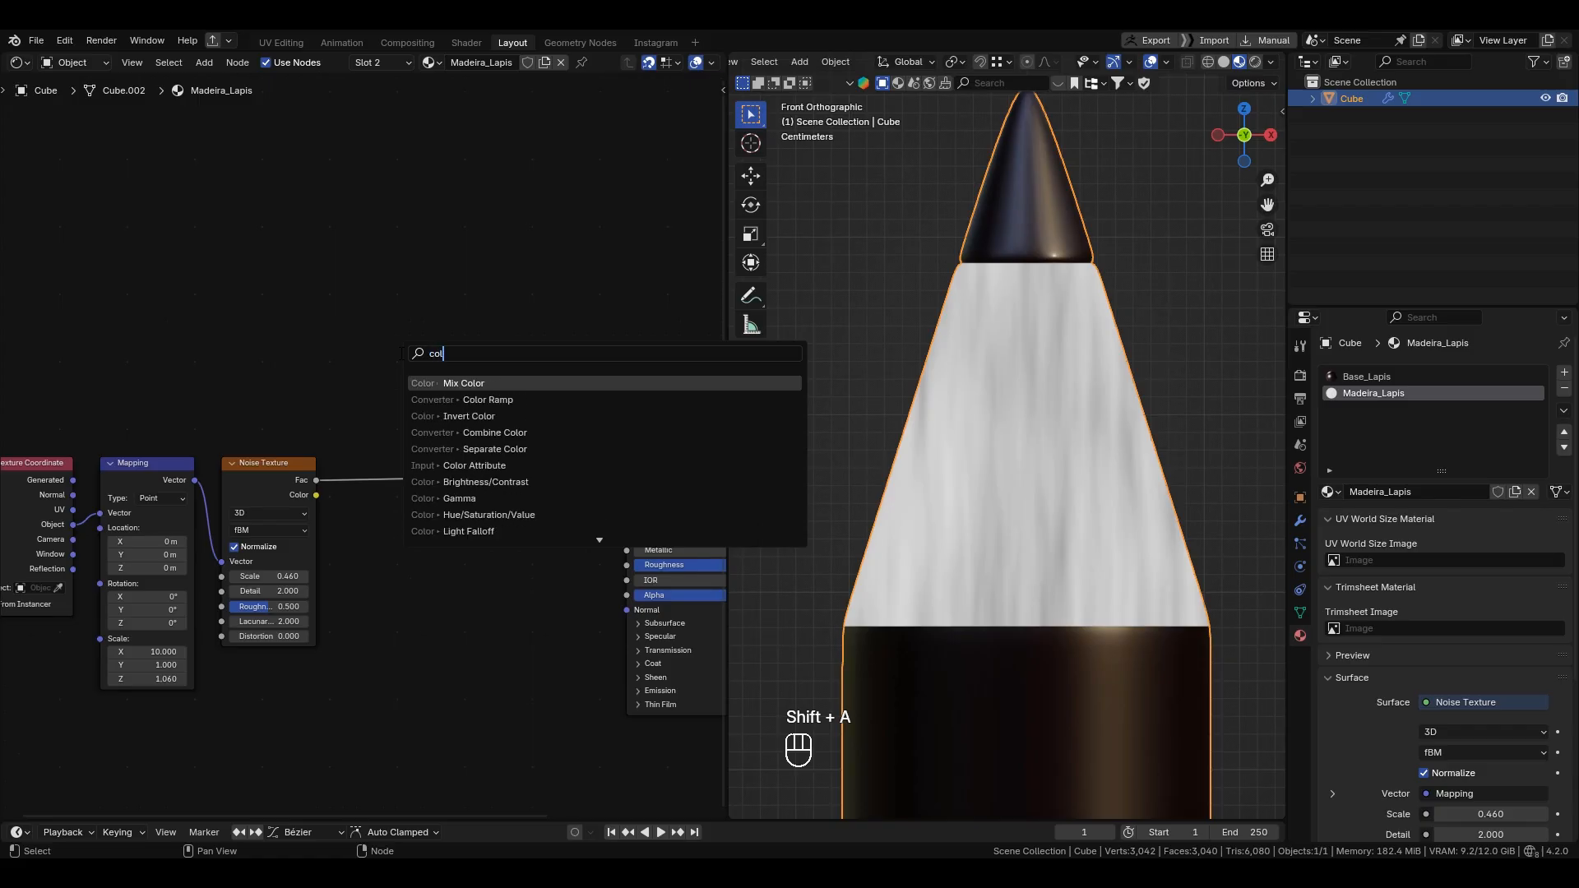
{"action": "key", "text": "Down"}
{"action": "key", "text": "Down"}
{"action": "key", "text": "Up"}
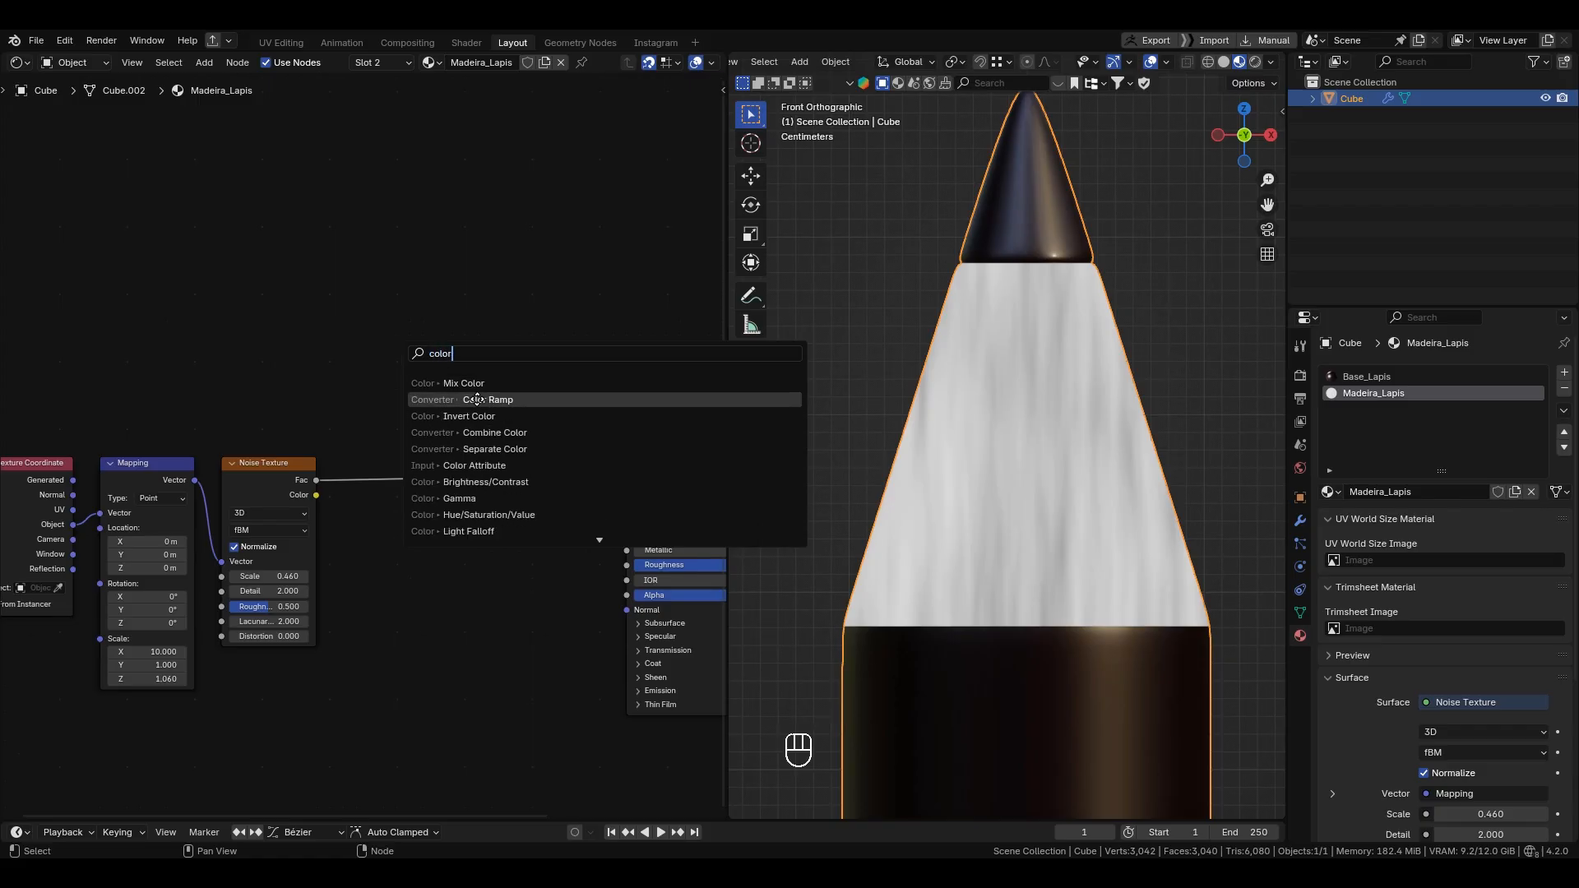
{"action": "key", "text": "Return"}
{"action": "left_click", "coordinate": [365, 508]}
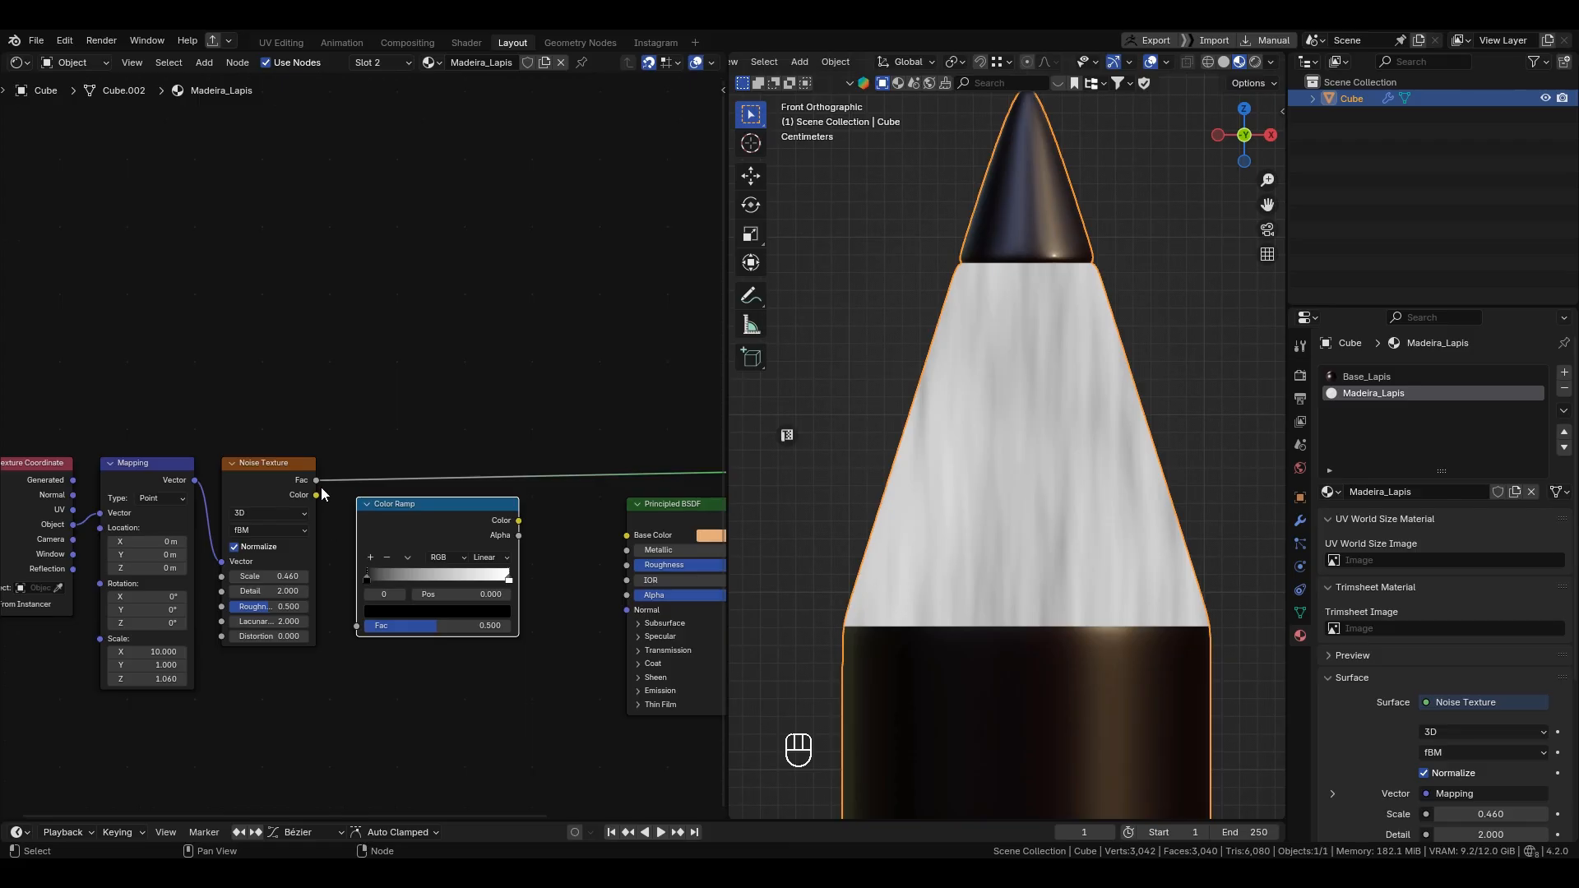
Step: Connect the Noise Texture's Fac output to the Color Ramp's Fac input and preview the Color Ramp on the pencil
{"action": "left_click_drag", "start_coordinate": [316, 482], "coordinate": [359, 626]}
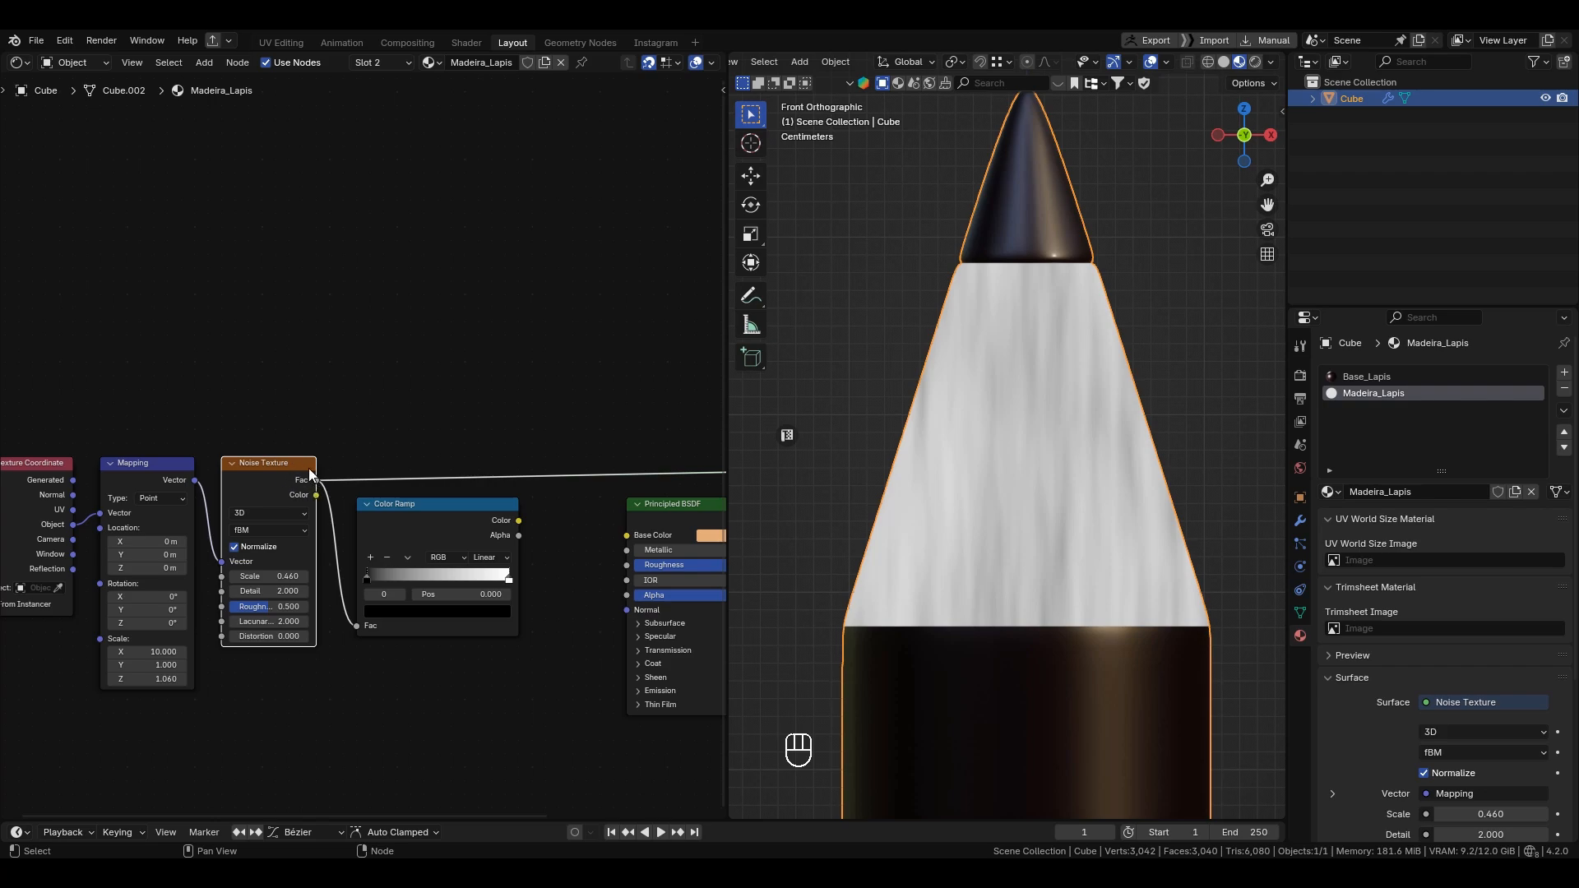
{"action": "scroll", "coordinate": [440, 603], "scroll_direction": "down", "scroll_amount": 2}
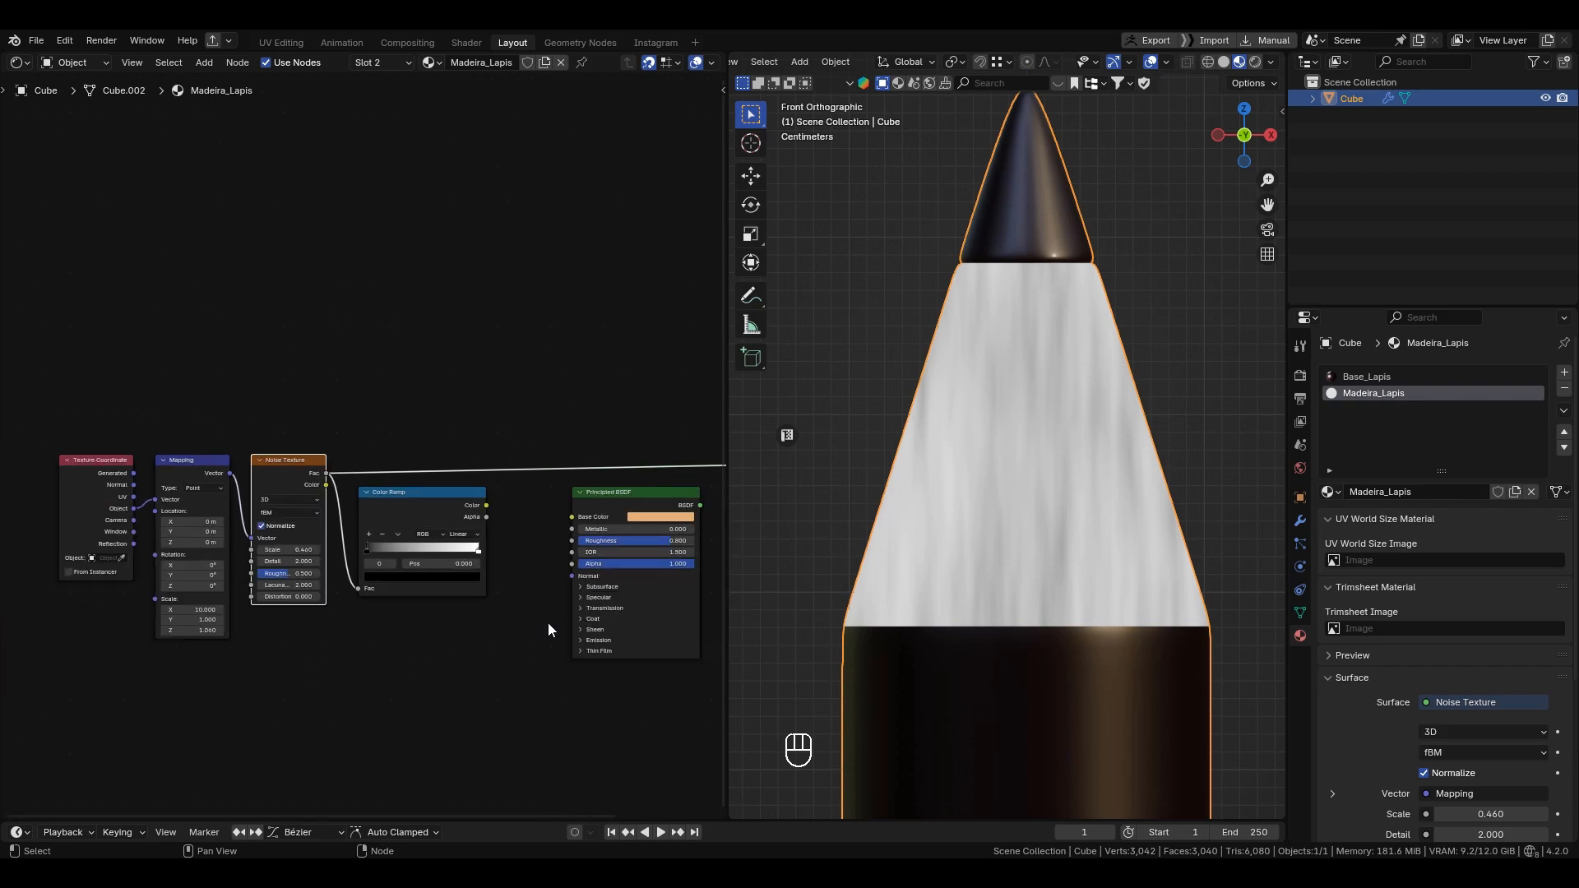
{"action": "left_click", "coordinate": [376, 520], "text": "ctrl+shift"}
{"action": "scroll", "coordinate": [978, 466], "scroll_direction": "up", "scroll_amount": 1}
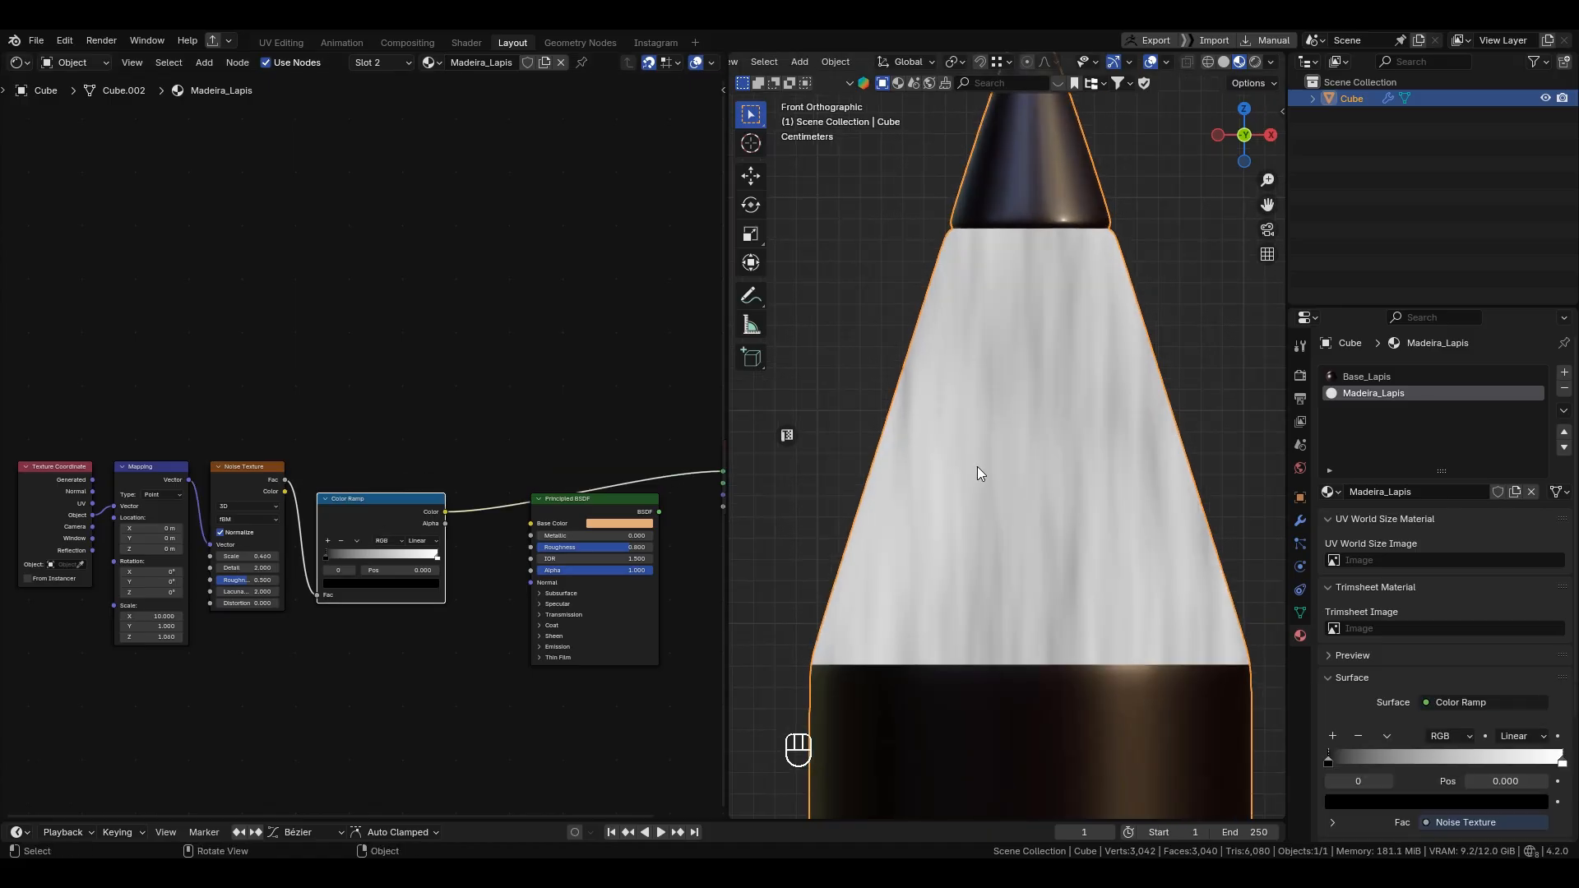
Step: Increase the grain contrast by moving the Color Ramp's black stop inward and its white stop to position 0.645
{"action": "scroll", "coordinate": [977, 473], "scroll_direction": "up", "scroll_amount": 1}
{"action": "scroll", "coordinate": [332, 563], "scroll_direction": "up", "scroll_amount": 2}
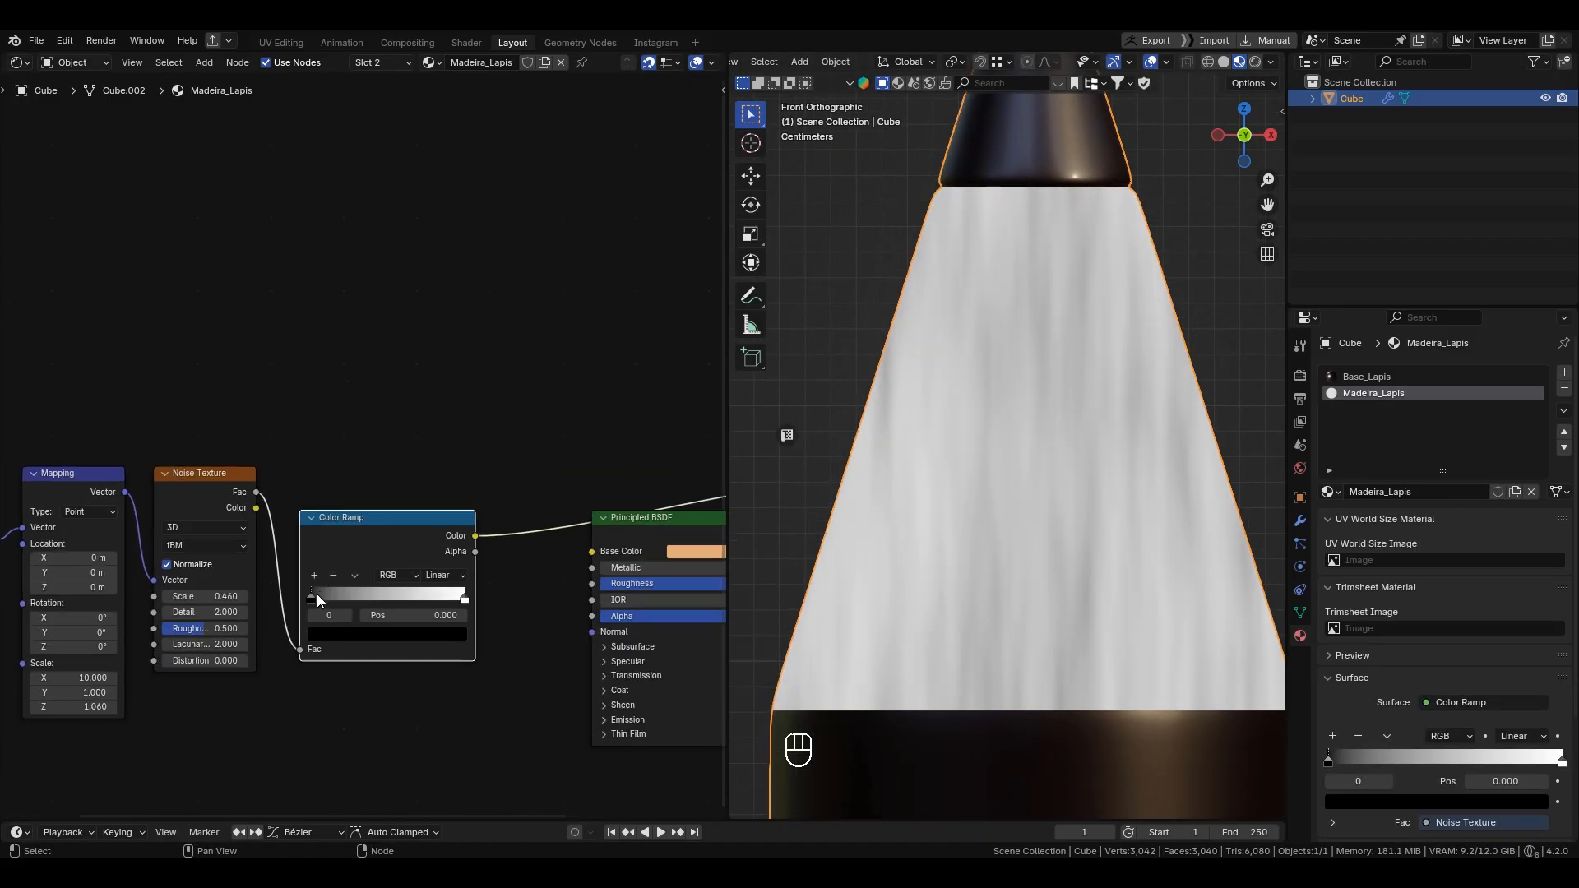
{"action": "left_click_drag", "start_coordinate": [311, 602], "coordinate": [359, 608]}
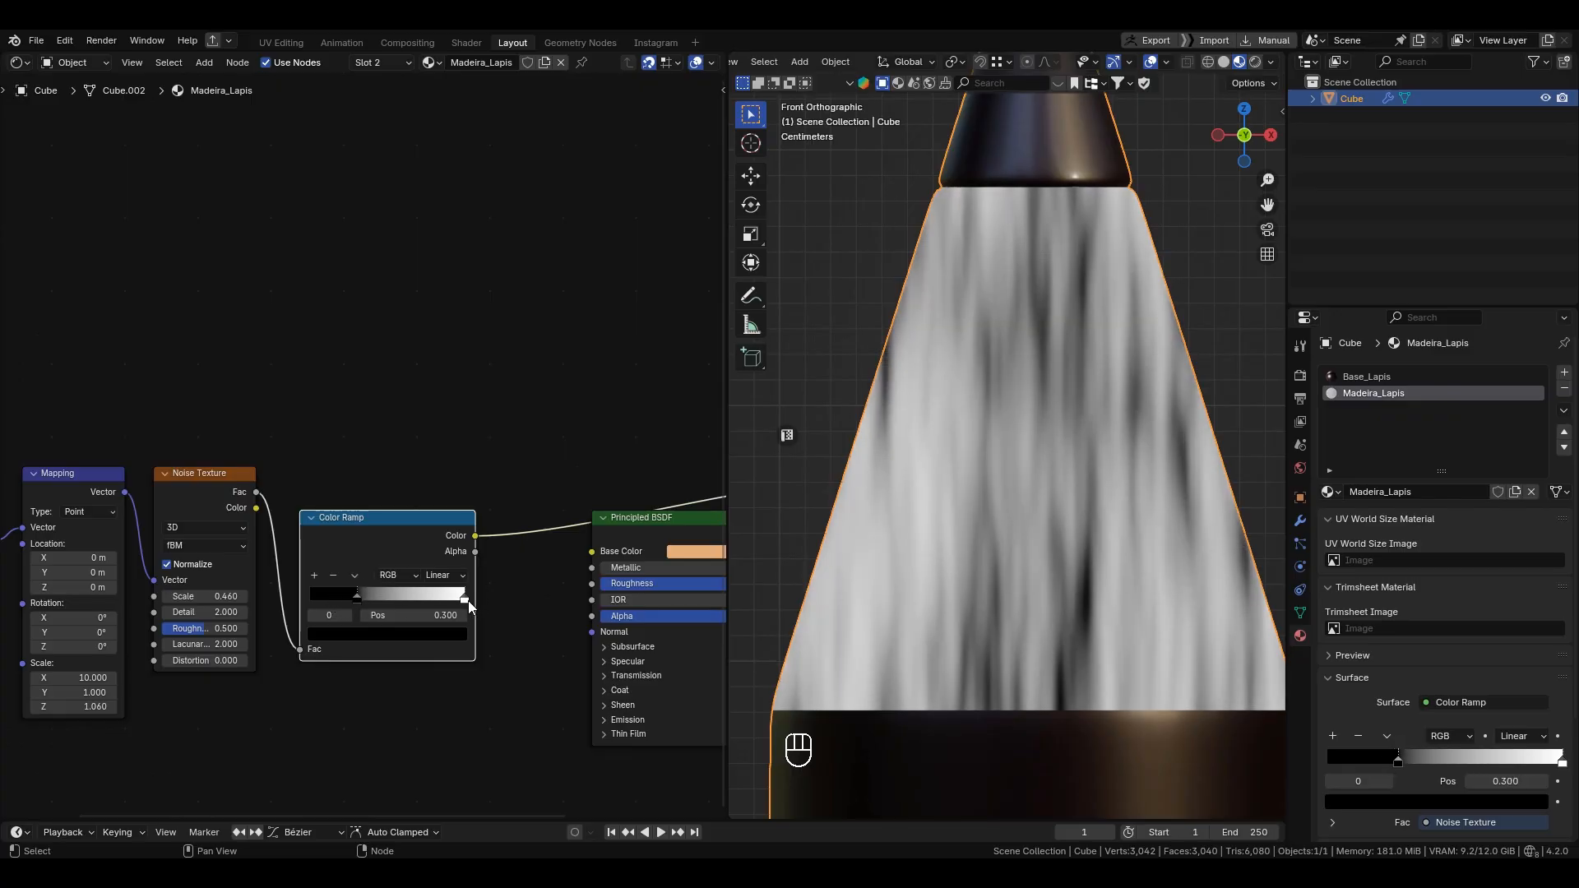
{"action": "mouse_move", "coordinate": [467, 603]}
{"action": "left_mouse_down"}
{"action": "mouse_move", "coordinate": [336, 596]}
{"action": "mouse_move", "coordinate": [421, 596]}
{"action": "mouse_move", "coordinate": [408, 596]}
{"action": "left_mouse_up"}
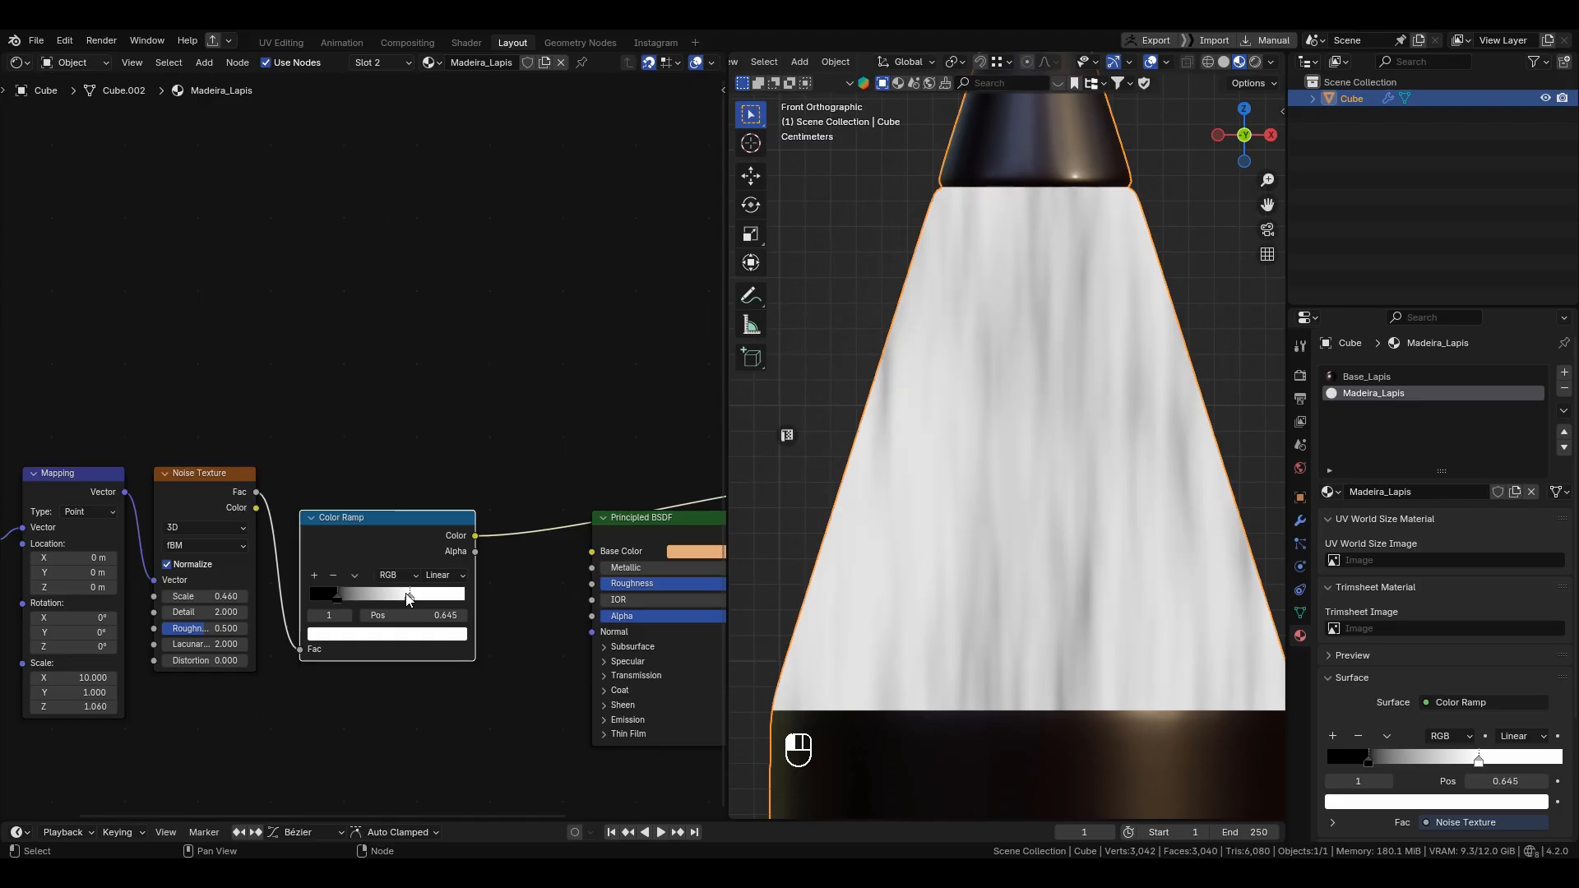
Step: Preview the Principled BSDF and move the texture and Color Ramp nodes farther away from it to widen the gap
{"action": "scroll", "coordinate": [392, 576], "scroll_direction": "down", "scroll_amount": 3}
{"action": "middle_click_drag", "start_coordinate": [462, 606], "coordinate": [373, 642]}
{"action": "mouse_move", "coordinate": [517, 549]}
{"action": "left_mouse_down"}
{"action": "mouse_move", "coordinate": [549, 555]}
{"action": "mouse_move", "coordinate": [526, 488]}
{"action": "mouse_move", "coordinate": [412, 473]}
{"action": "left_mouse_up"}
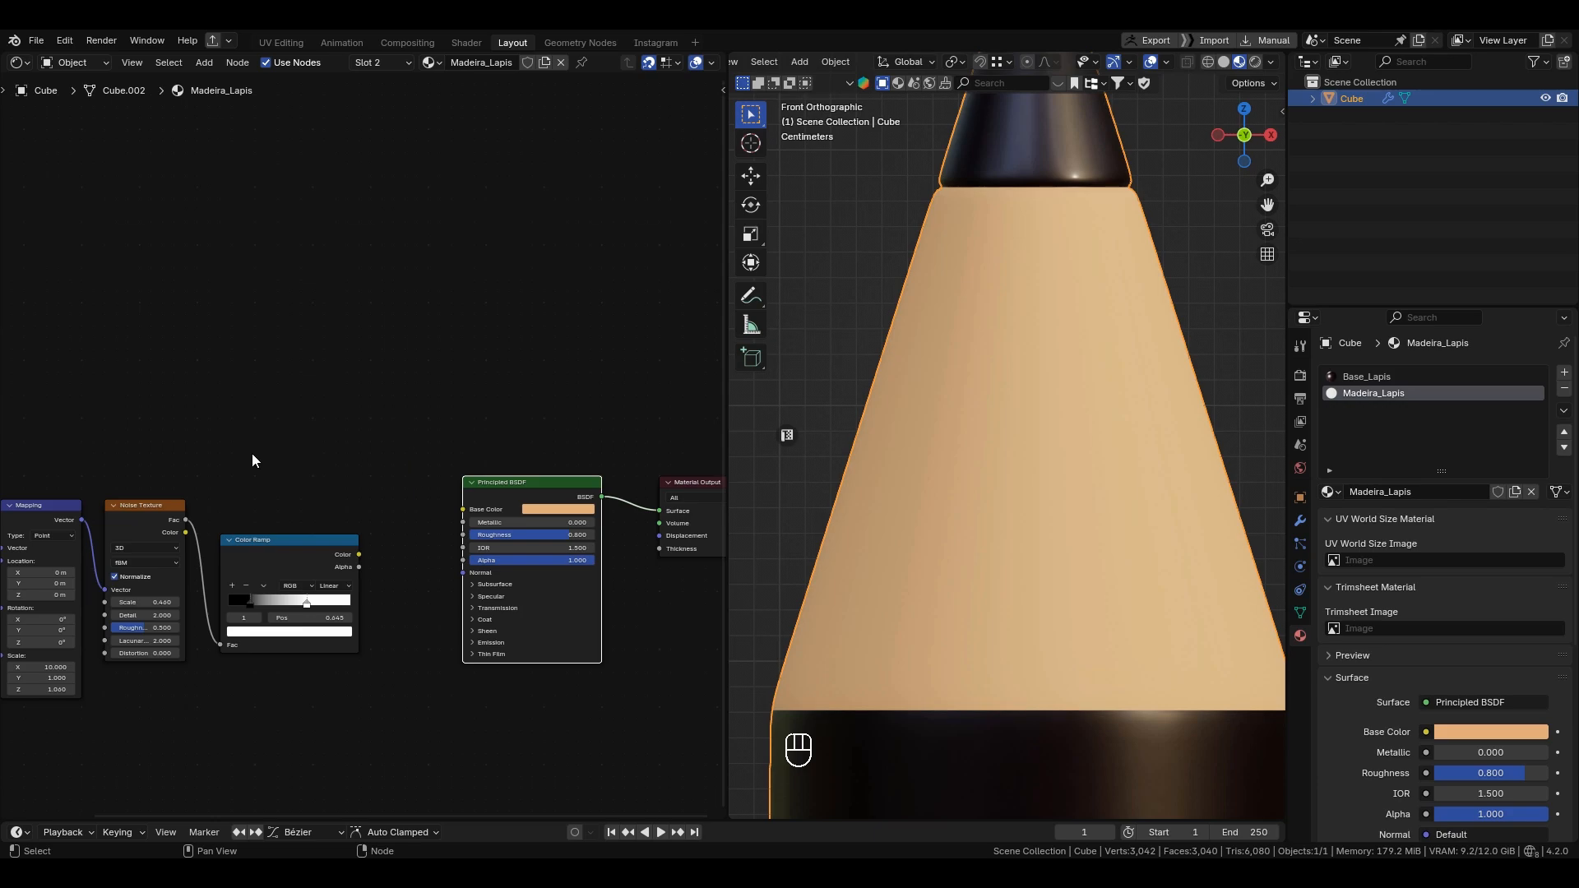
{"action": "scroll", "coordinate": [259, 458], "scroll_direction": "down", "scroll_amount": 3}
{"action": "middle_click_drag", "start_coordinate": [269, 462], "coordinate": [462, 465]}
{"action": "left_click_drag", "start_coordinate": [154, 405], "coordinate": [513, 644]}
{"action": "left_click_drag", "start_coordinate": [483, 534], "coordinate": [425, 506]}
{"action": "middle_click_drag", "start_coordinate": [580, 520], "coordinate": [482, 516]}
{"action": "left_click", "coordinate": [482, 517]}
{"action": "scroll", "coordinate": [482, 520], "scroll_direction": "up", "scroll_amount": 3}
Step: Add a Bump node between the Color Ramp and the Principled BSDF
{"action": "key", "text": "shift+a"}
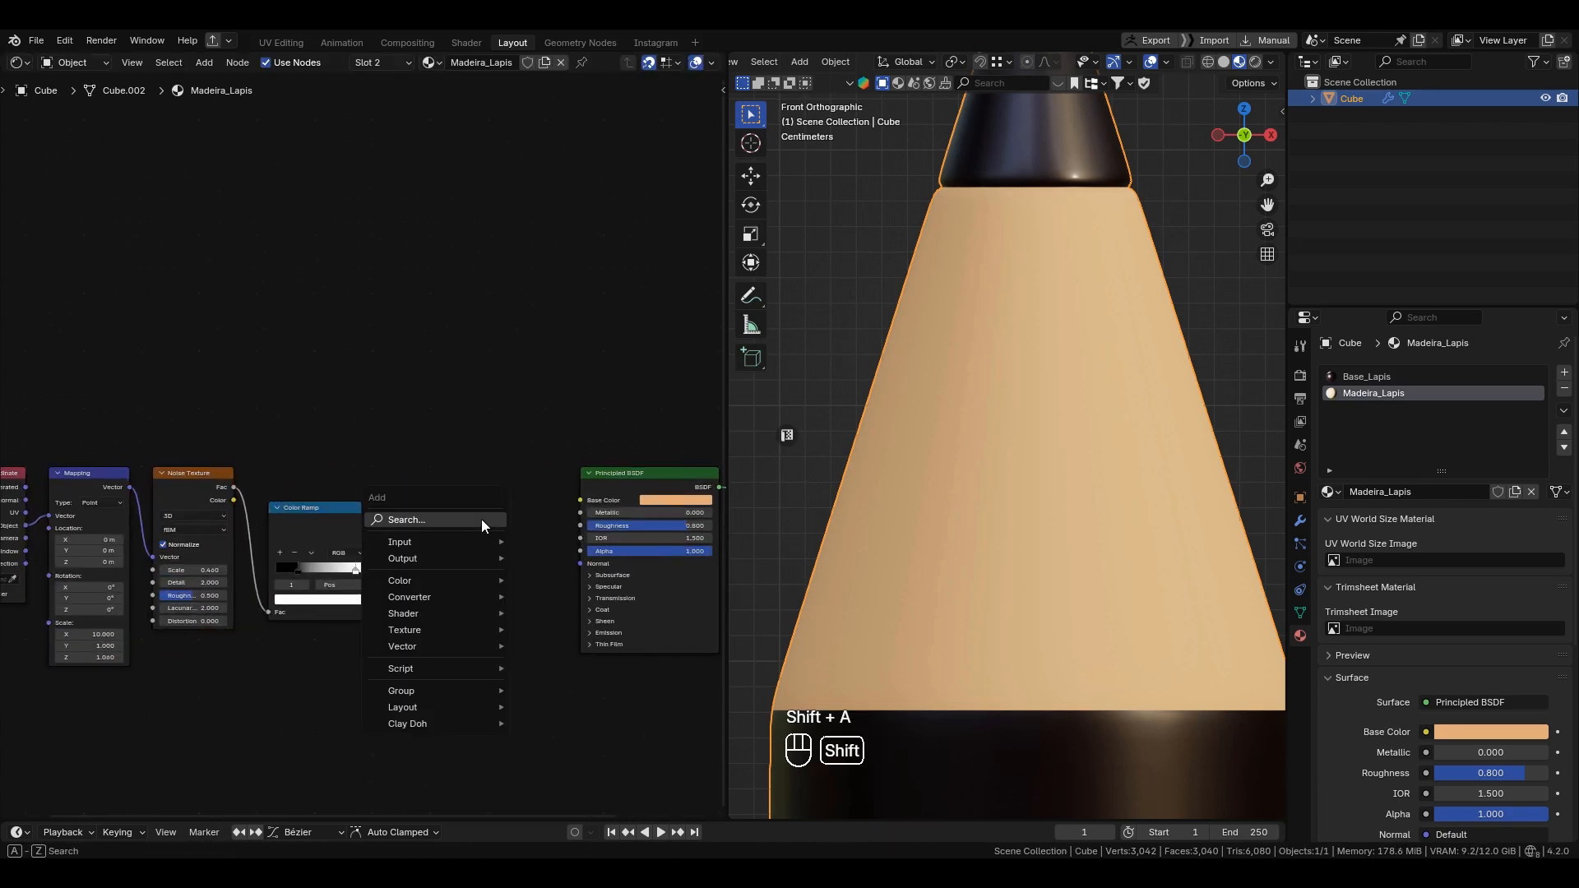
{"action": "type", "text": "bum"}
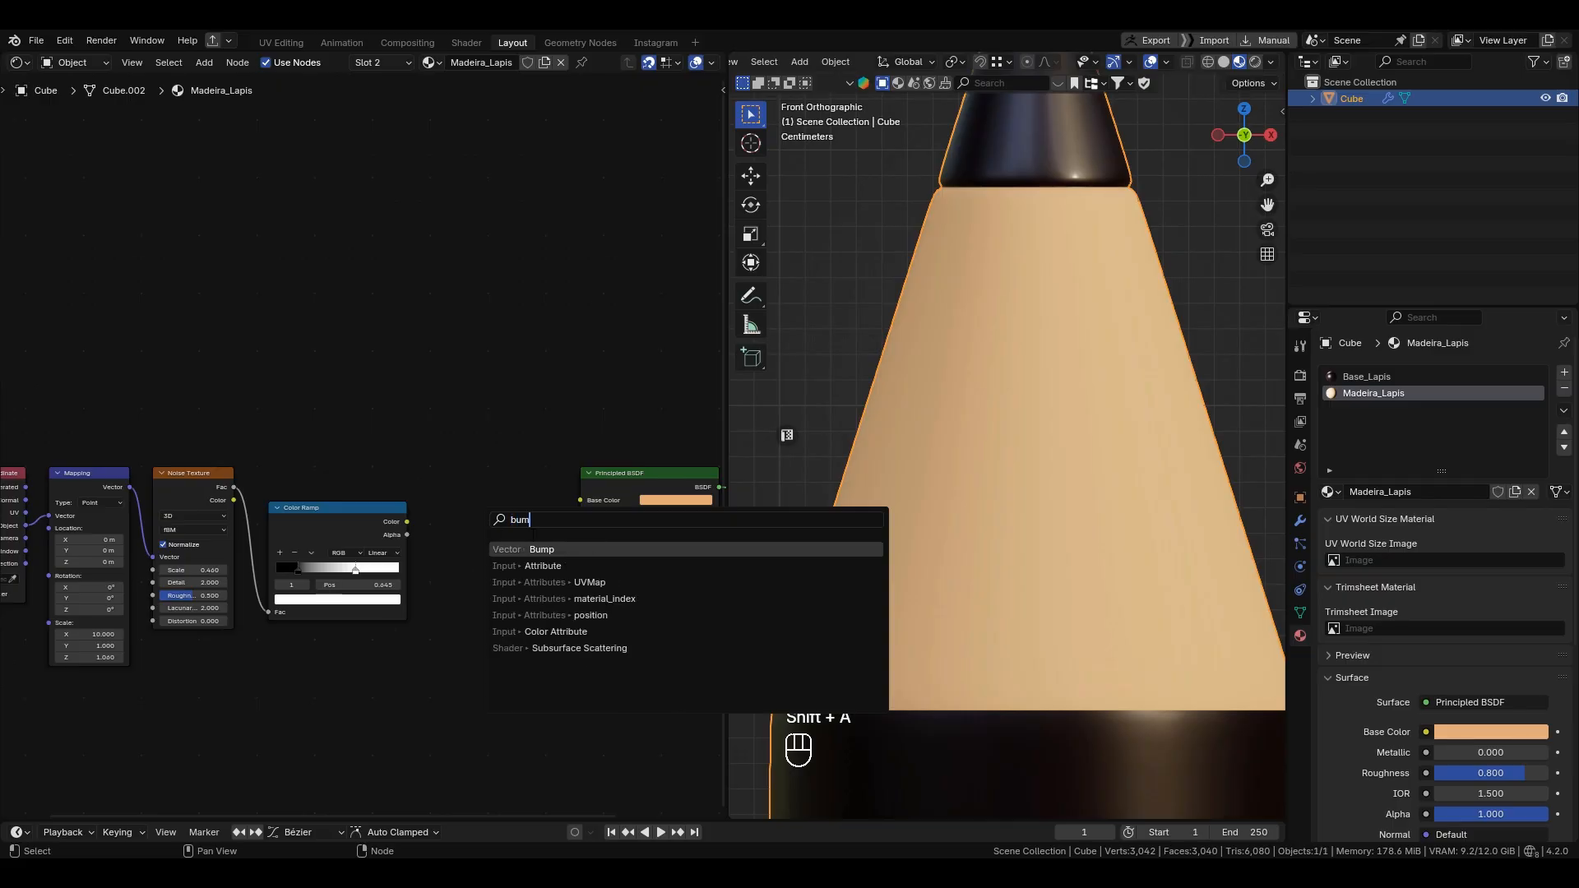
{"action": "key", "text": "Return"}
{"action": "left_click", "coordinate": [489, 563]}
{"action": "scroll", "coordinate": [537, 605], "scroll_direction": "up", "scroll_amount": 2}
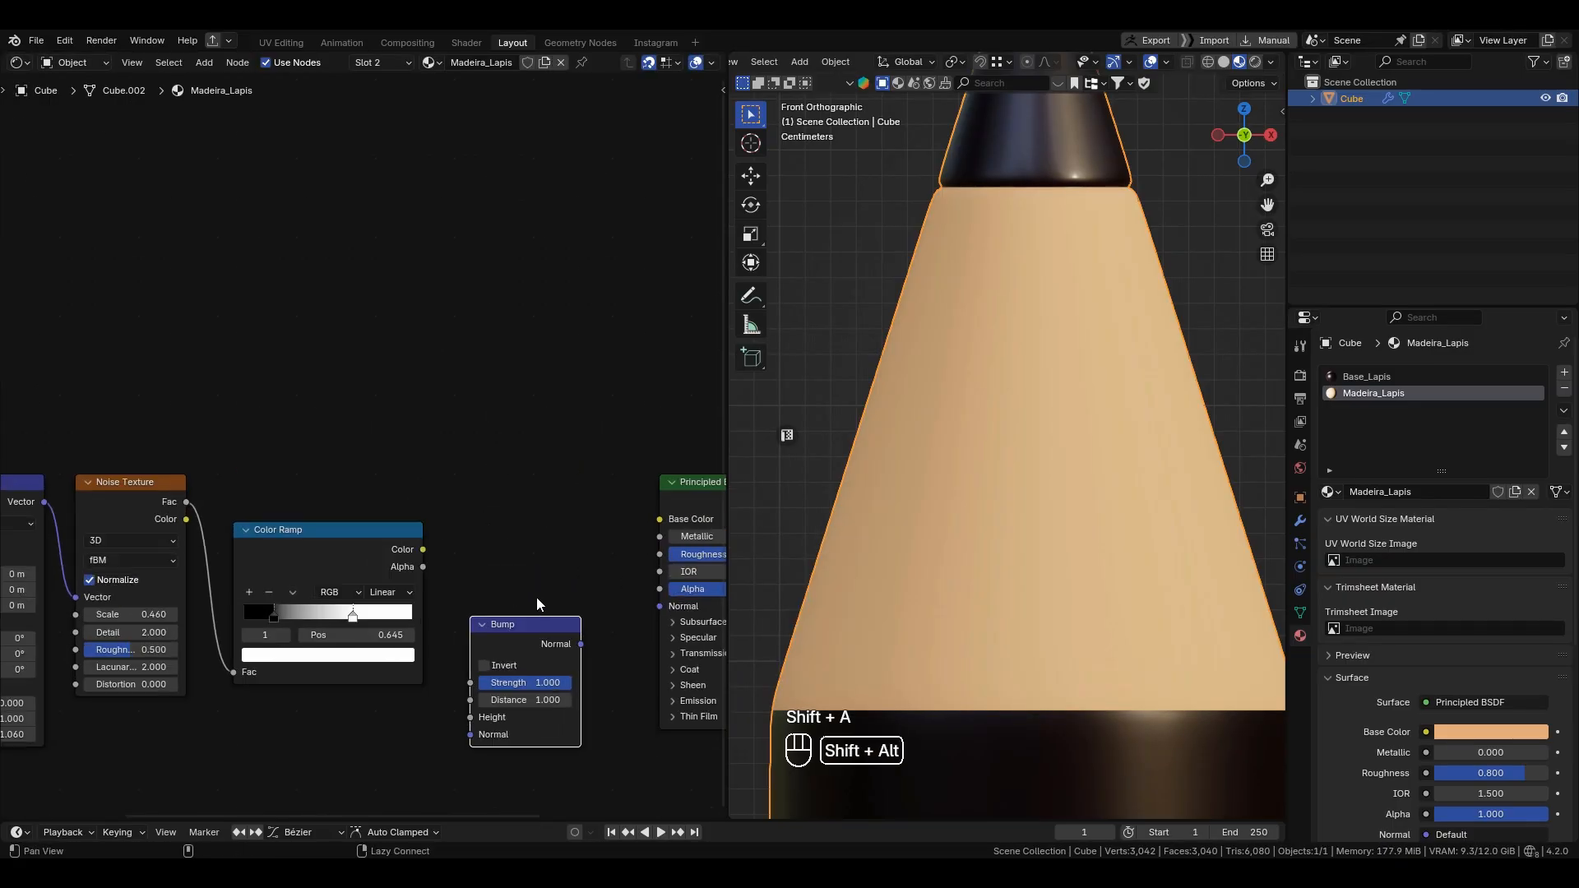
{"action": "middle_click_drag", "start_coordinate": [537, 605], "coordinate": [487, 570]}
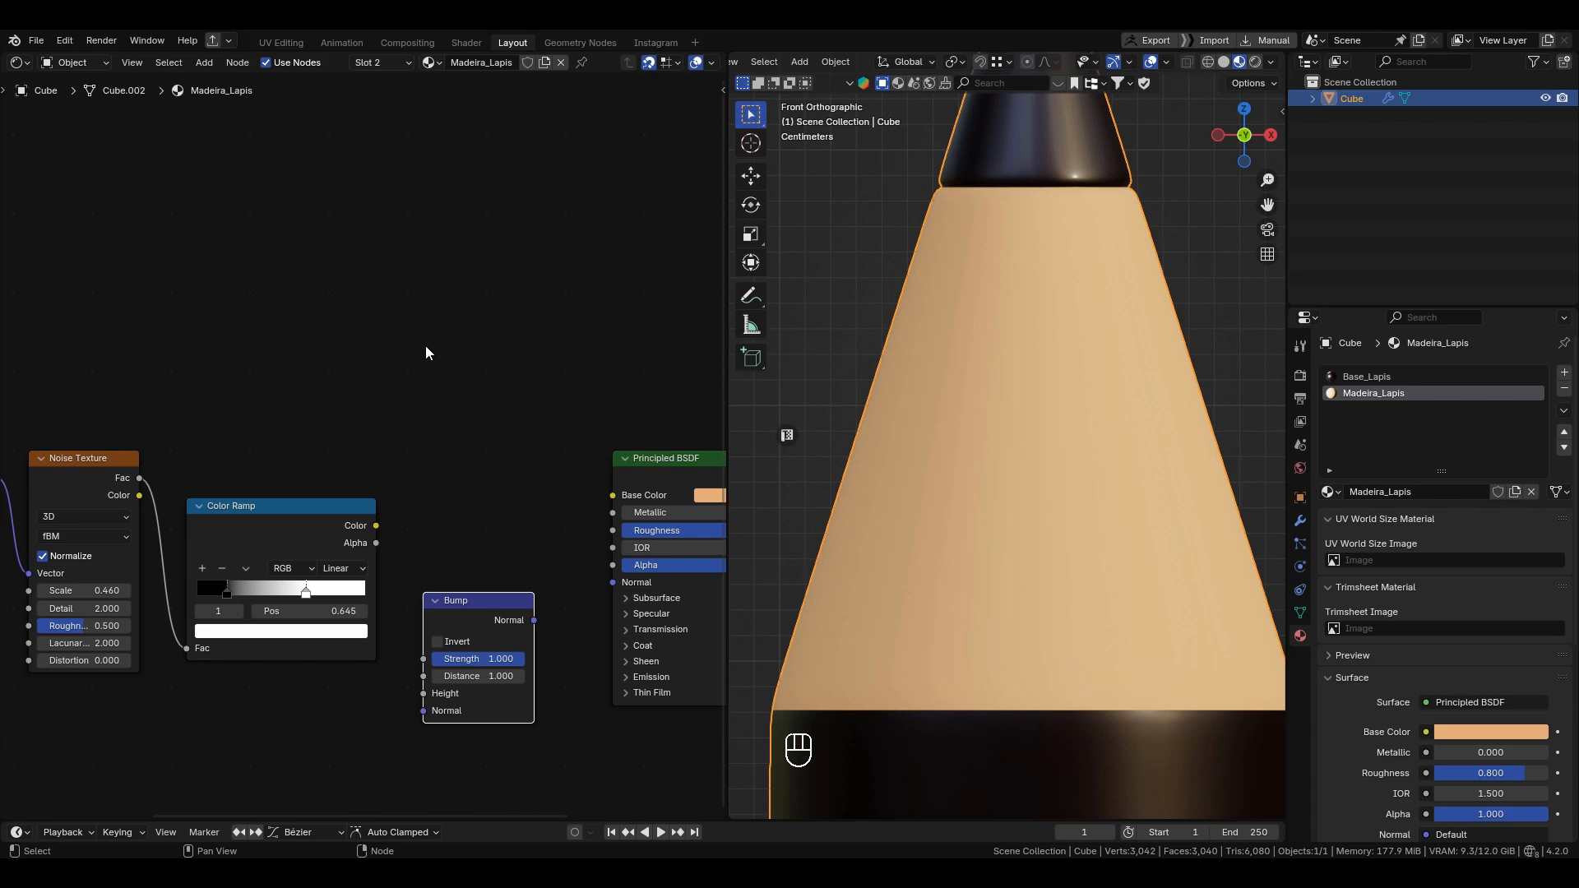
Step: Connect the Color Ramp's Color output to the Bump node's Height input and preview the Bump node on the pencil
{"action": "left_click", "coordinate": [344, 504], "text": "ctrl+shift"}
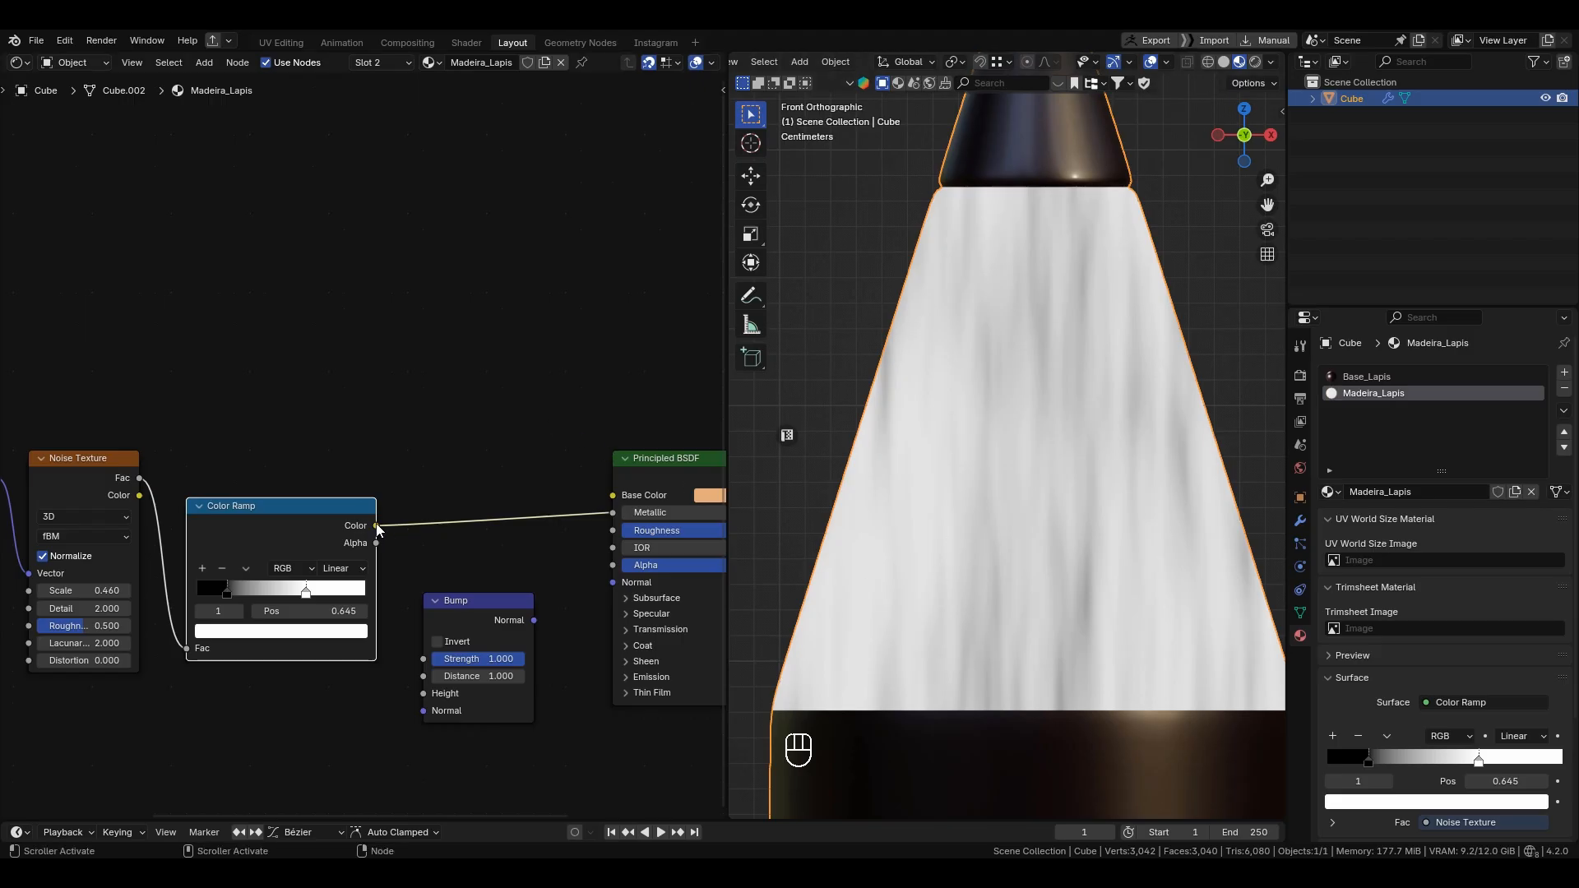
{"action": "left_click_drag", "start_coordinate": [376, 526], "coordinate": [430, 699]}
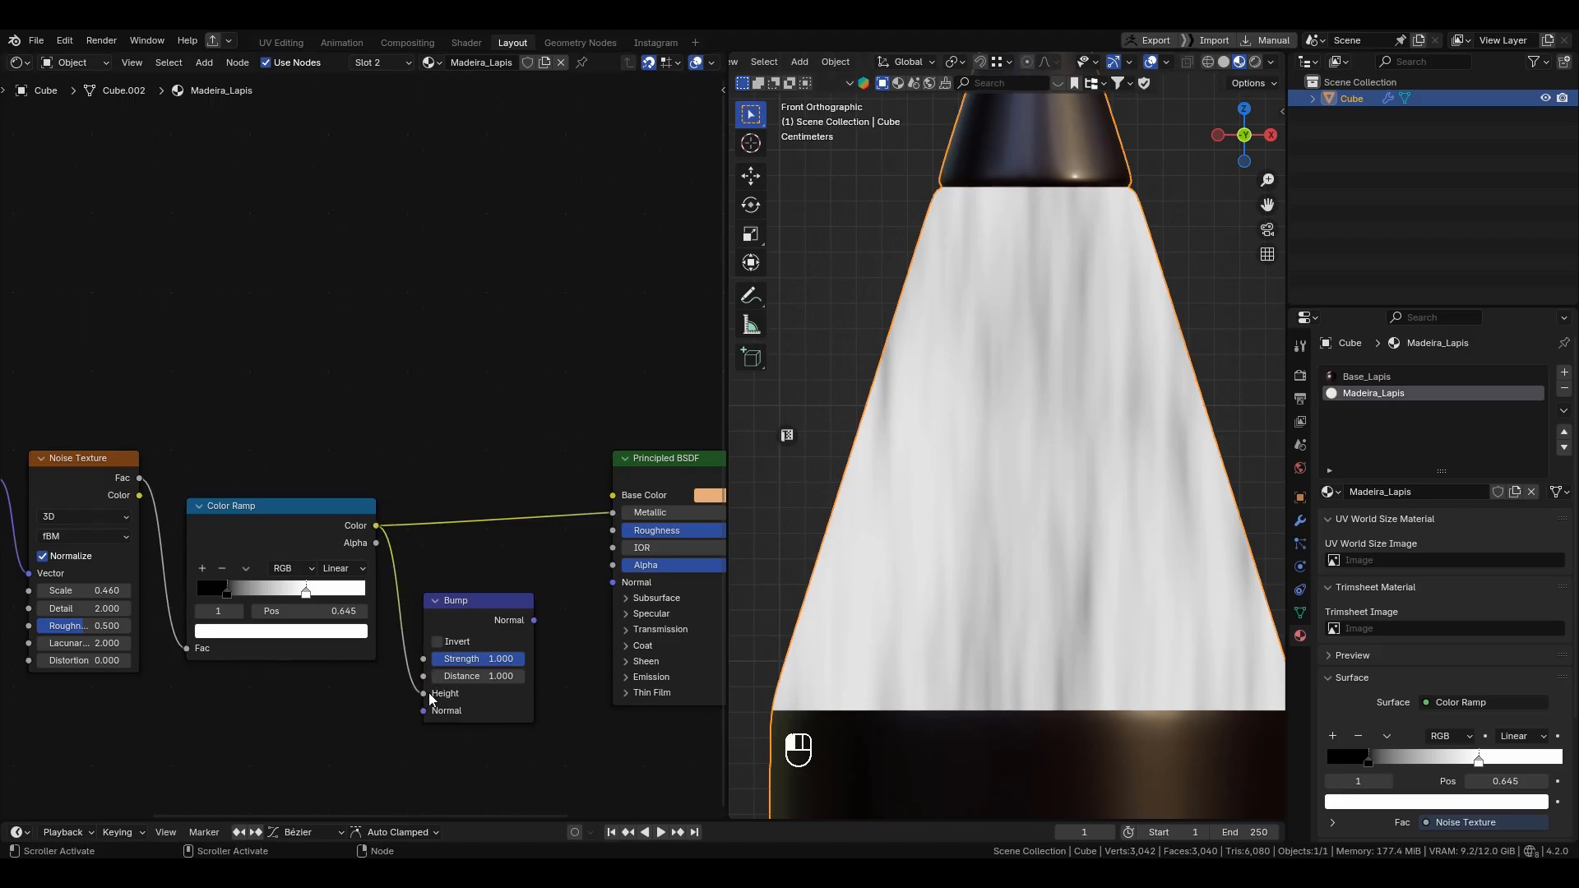
{"action": "left_click", "coordinate": [496, 613], "text": "ctrl+shift"}
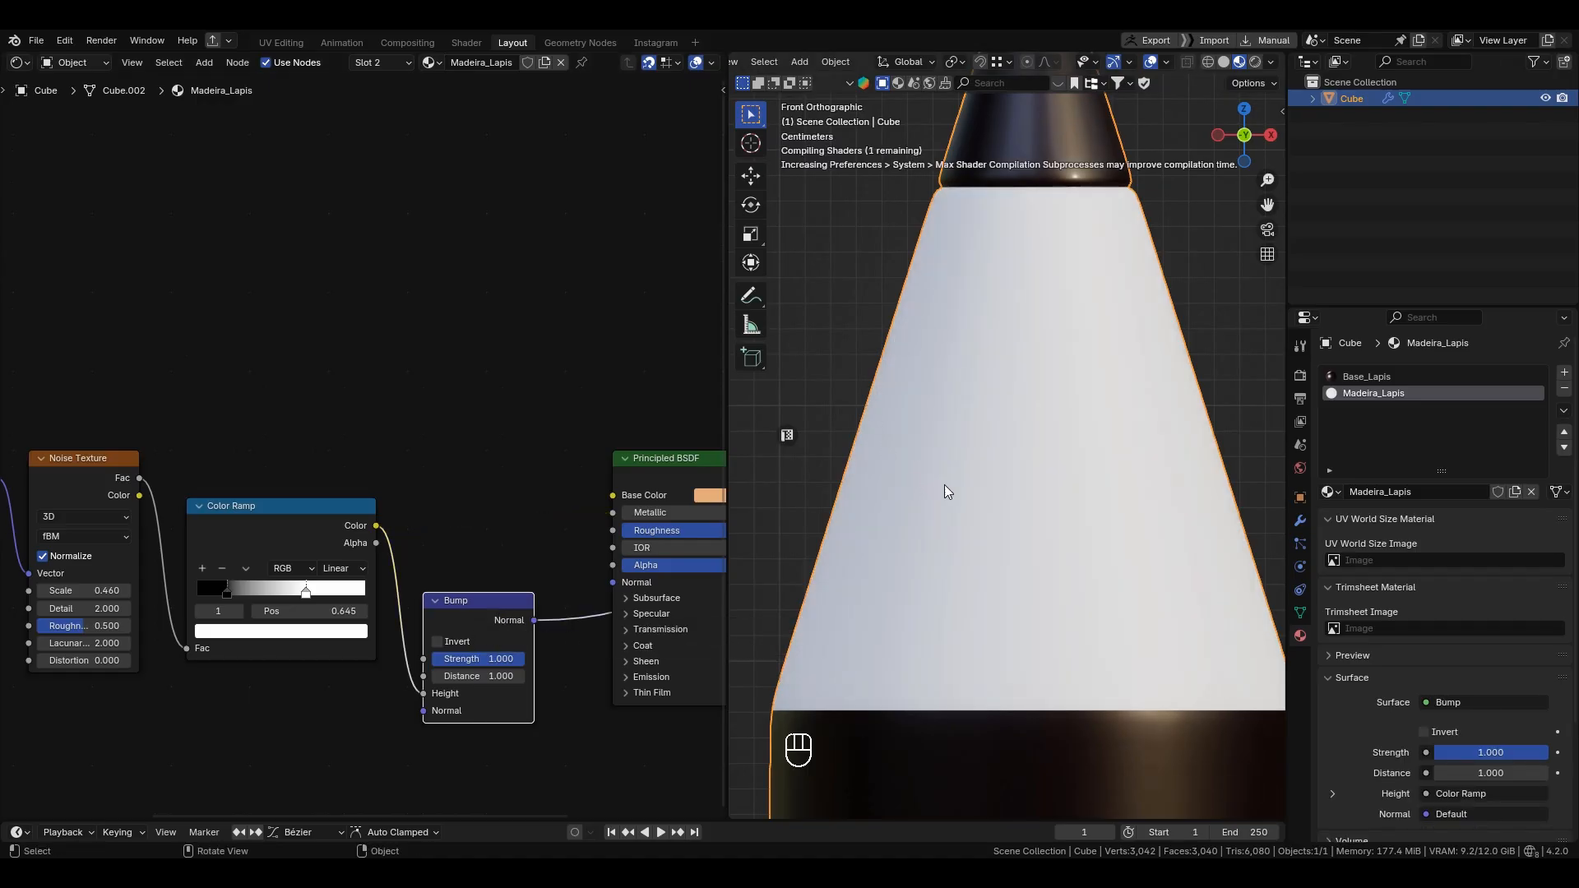
Step: Examine the previewed bump normals on the sharpened wood cone from several angles
{"action": "scroll", "coordinate": [1009, 280], "scroll_direction": "down", "scroll_amount": 3}
{"action": "mouse_move", "coordinate": [1005, 370]}
{"action": "left_mouse_down", "text": "alt"}
{"action": "mouse_move", "coordinate": [1043, 388]}
{"action": "mouse_move", "coordinate": [1042, 421]}
{"action": "mouse_move", "coordinate": [1117, 421]}
{"action": "mouse_move", "coordinate": [1118, 438]}
{"action": "mouse_move", "coordinate": [963, 446]}
{"action": "mouse_move", "coordinate": [857, 418]}
{"action": "mouse_move", "coordinate": [962, 444]}
{"action": "mouse_move", "coordinate": [985, 423]}
{"action": "mouse_move", "coordinate": [933, 454]}
{"action": "mouse_move", "coordinate": [976, 406]}
{"action": "left_mouse_up", "text": "alt"}
{"action": "scroll", "coordinate": [1047, 396], "scroll_direction": "down", "scroll_amount": 4}
{"action": "key", "text": "KP_0"}
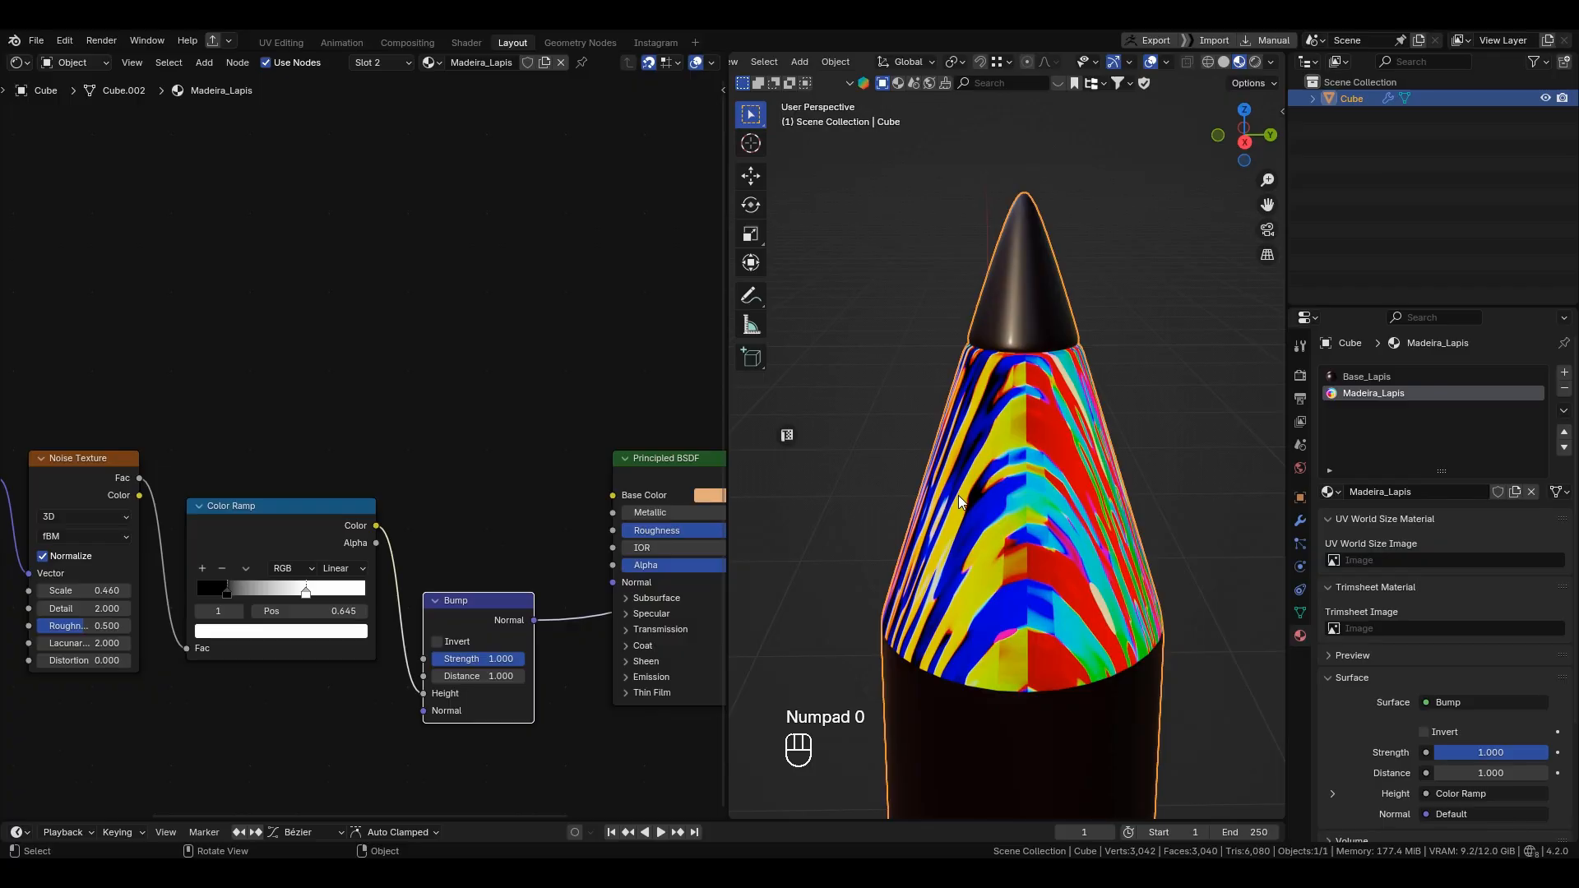
{"action": "left_click_drag", "start_coordinate": [991, 490], "coordinate": [1128, 473], "text": "alt"}
{"action": "middle_click_drag", "start_coordinate": [1129, 474], "coordinate": [1154, 472], "text": "alt"}
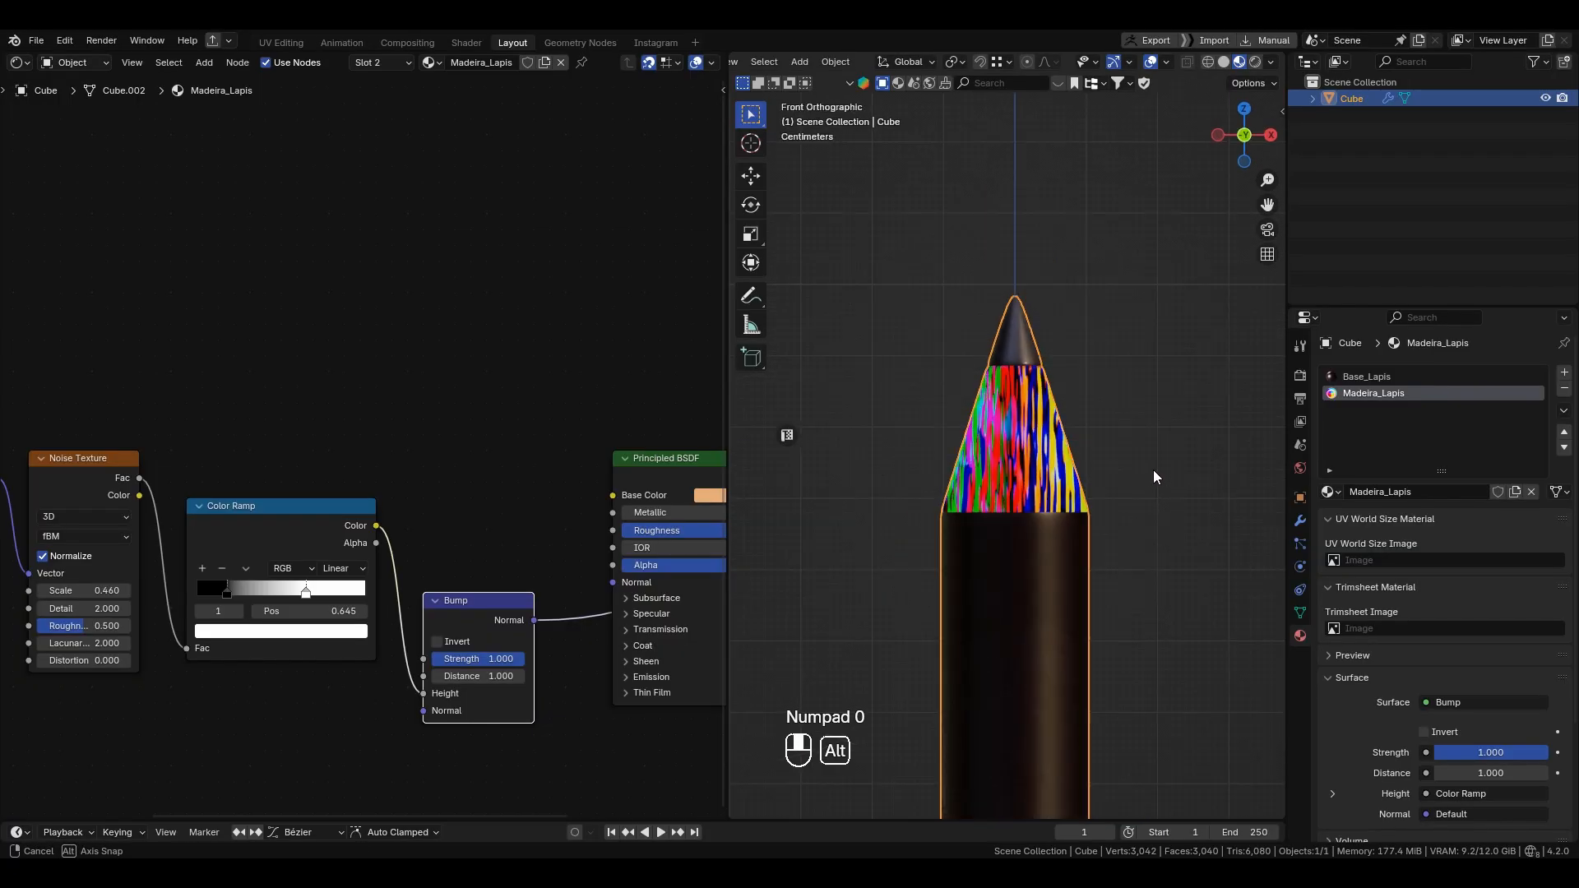
{"action": "scroll", "coordinate": [947, 494], "scroll_direction": "up", "scroll_amount": 4}
{"action": "scroll", "coordinate": [566, 482], "scroll_direction": "down", "scroll_amount": 1}
{"action": "middle_click_drag", "start_coordinate": [566, 482], "coordinate": [403, 471], "text": "shift"}
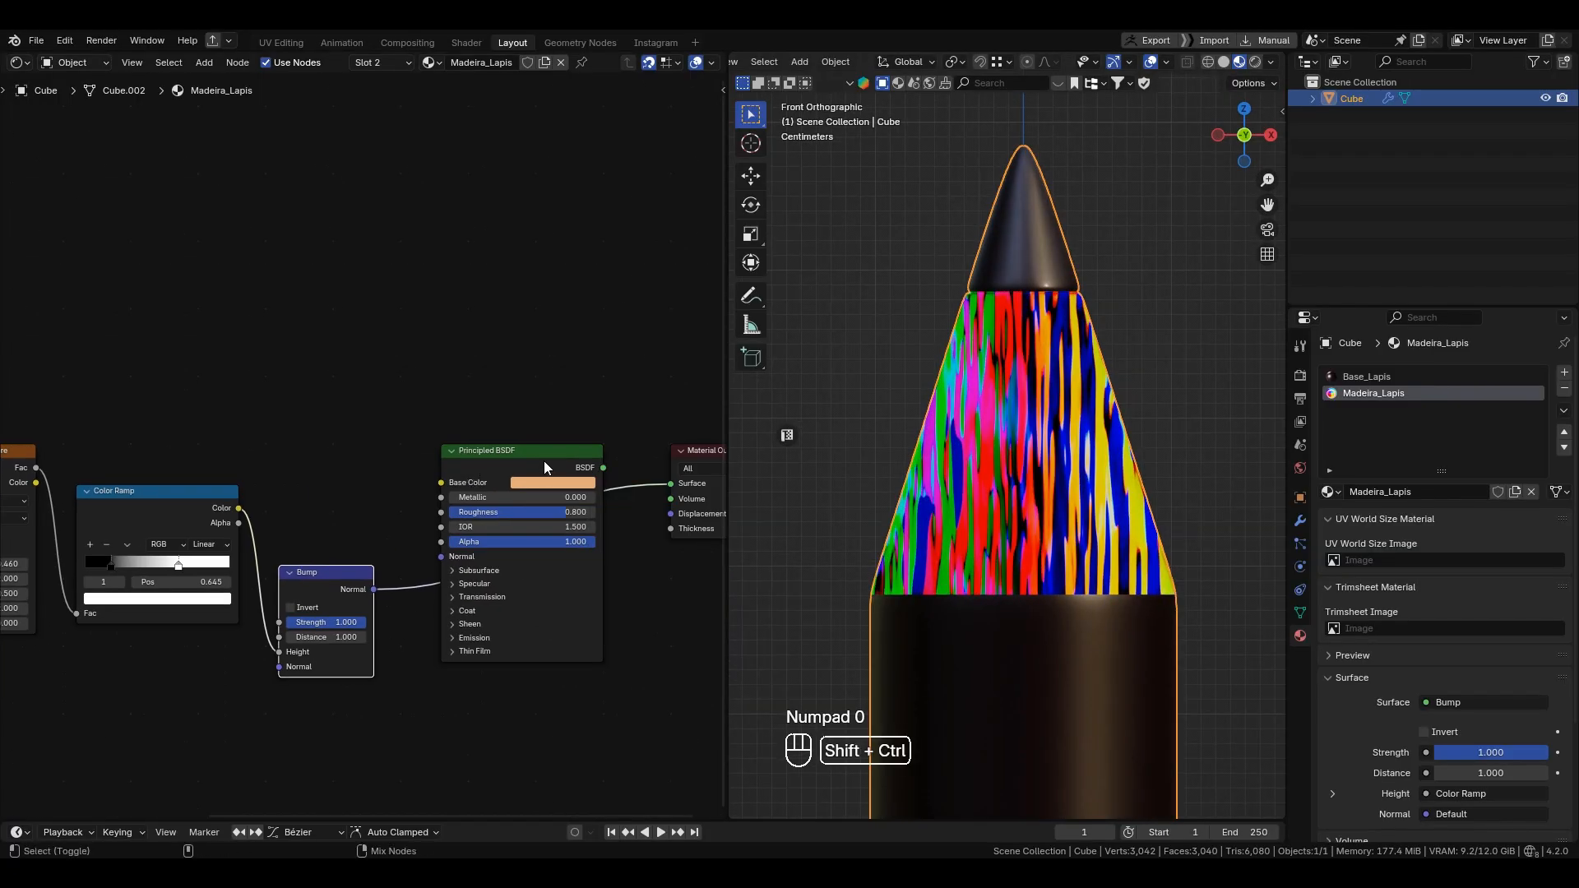
Step: Preview the Principled BSDF again and connect the Bump node's Normal output to its Normal input
{"action": "left_click", "coordinate": [545, 461], "text": "ctrl+shift"}
{"action": "scroll", "coordinate": [388, 588], "scroll_direction": "up", "scroll_amount": 2}
{"action": "left_click_drag", "start_coordinate": [374, 627], "coordinate": [464, 590]}
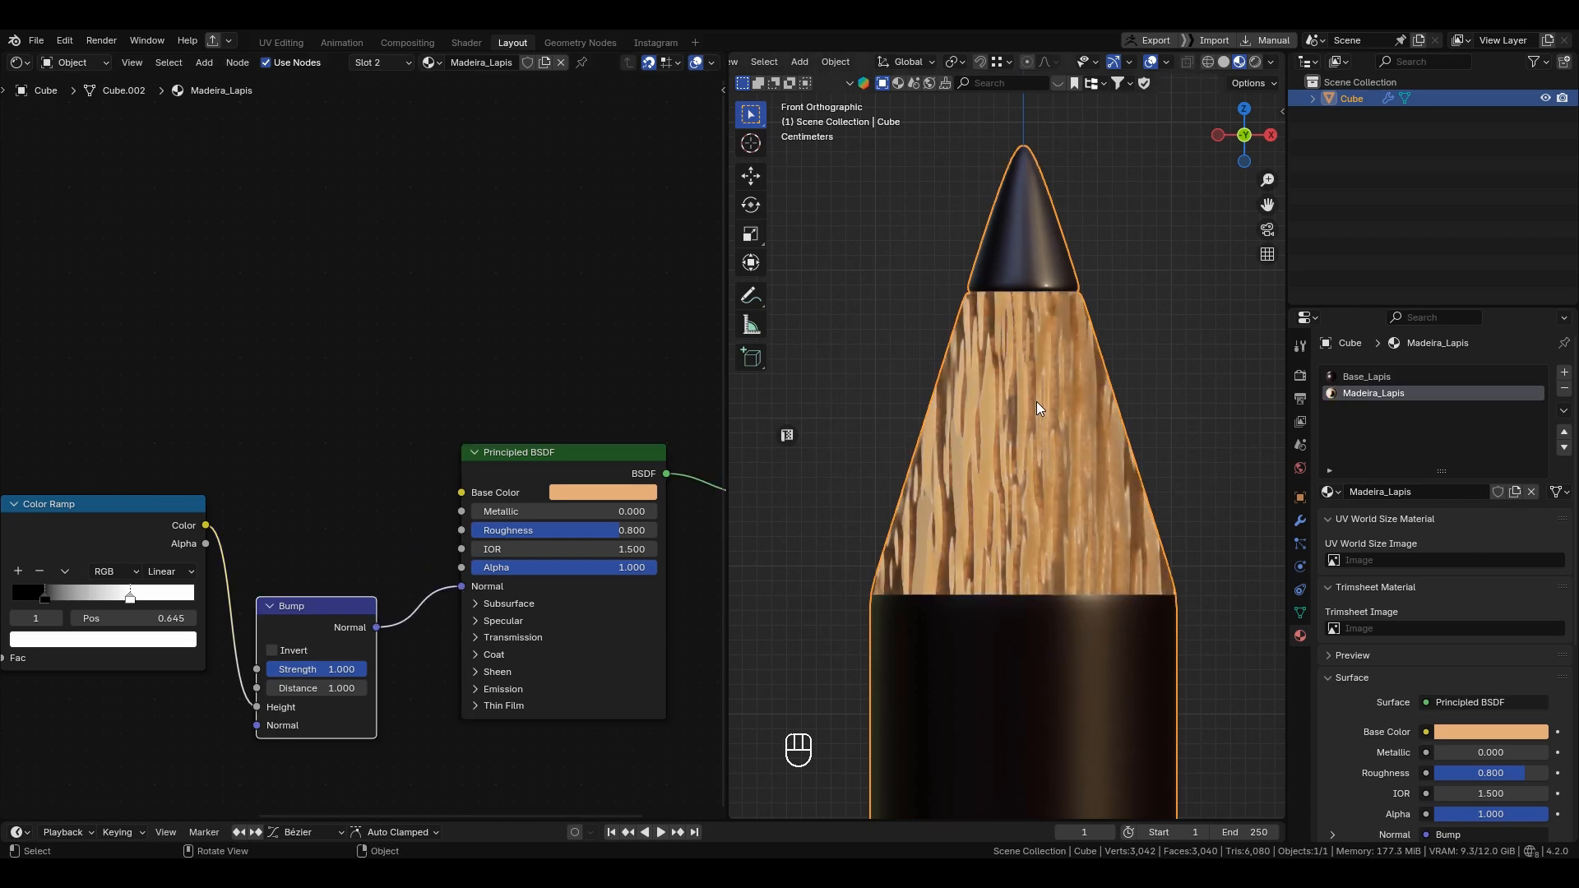
Step: Check the wood relief on the cone and set the Bump node's strength to 0.283
{"action": "scroll", "coordinate": [1030, 427], "scroll_direction": "up", "scroll_amount": 2}
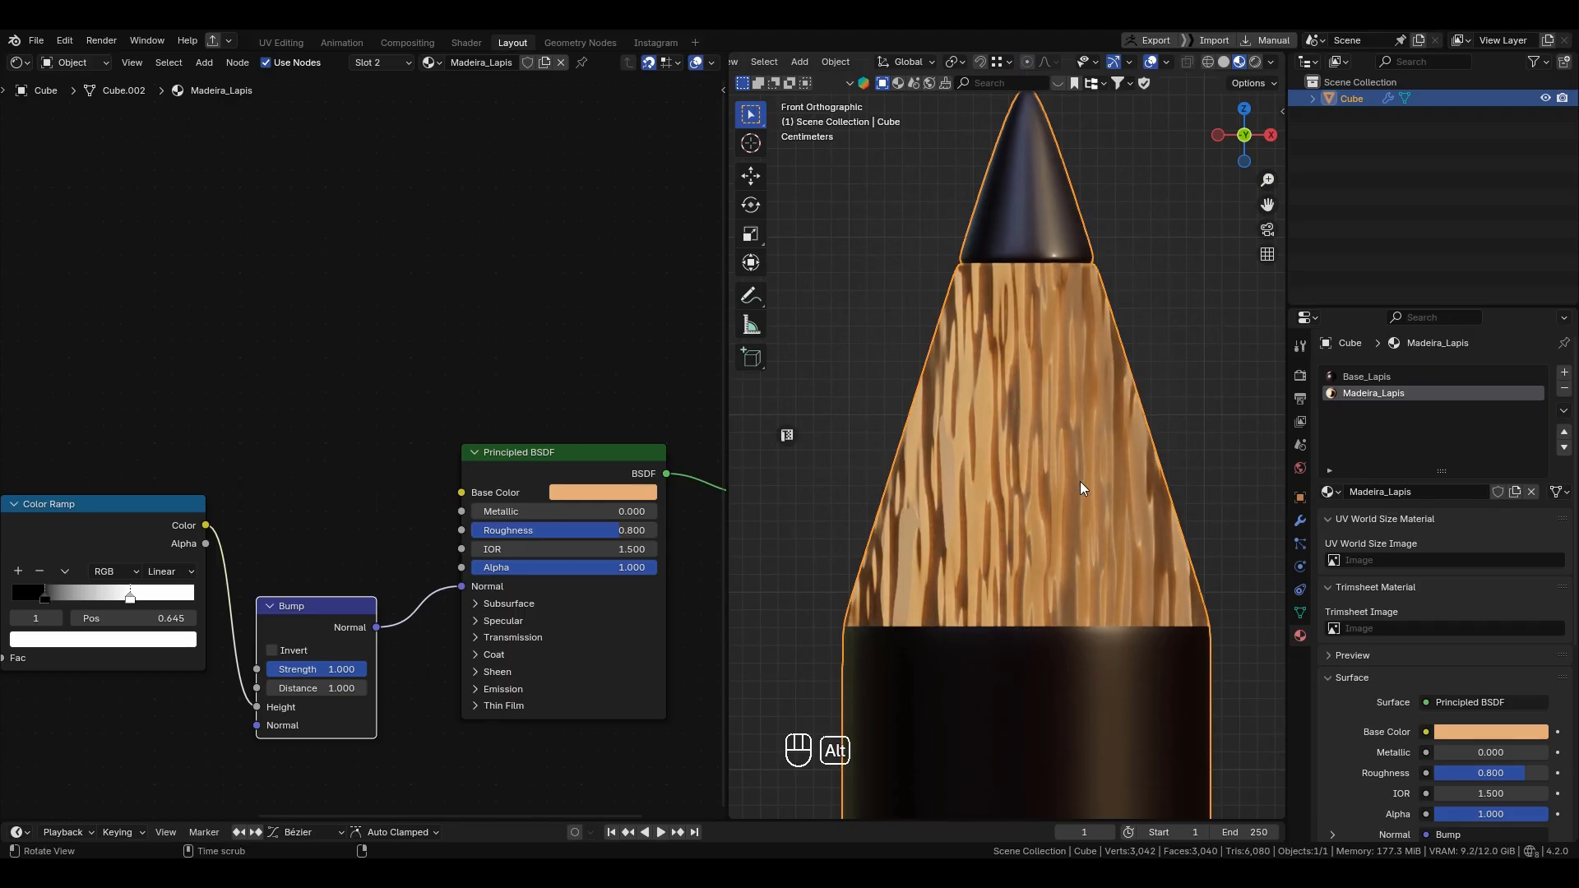
{"action": "mouse_move", "coordinate": [1079, 482]}
{"action": "middle_mouse_down"}
{"action": "mouse_move", "coordinate": [1025, 505]}
{"action": "mouse_move", "coordinate": [882, 490]}
{"action": "mouse_move", "coordinate": [787, 507]}
{"action": "mouse_move", "coordinate": [905, 536]}
{"action": "mouse_move", "coordinate": [1056, 521]}
{"action": "mouse_move", "coordinate": [1066, 505]}
{"action": "mouse_move", "coordinate": [1024, 517]}
{"action": "mouse_move", "coordinate": [1035, 530]}
{"action": "middle_mouse_up"}
{"action": "scroll", "coordinate": [1059, 502], "scroll_direction": "down", "scroll_amount": 5}
{"action": "scroll", "coordinate": [969, 413], "scroll_direction": "up", "scroll_amount": 4}
{"action": "scroll", "coordinate": [200, 674], "scroll_direction": "up", "scroll_amount": 3}
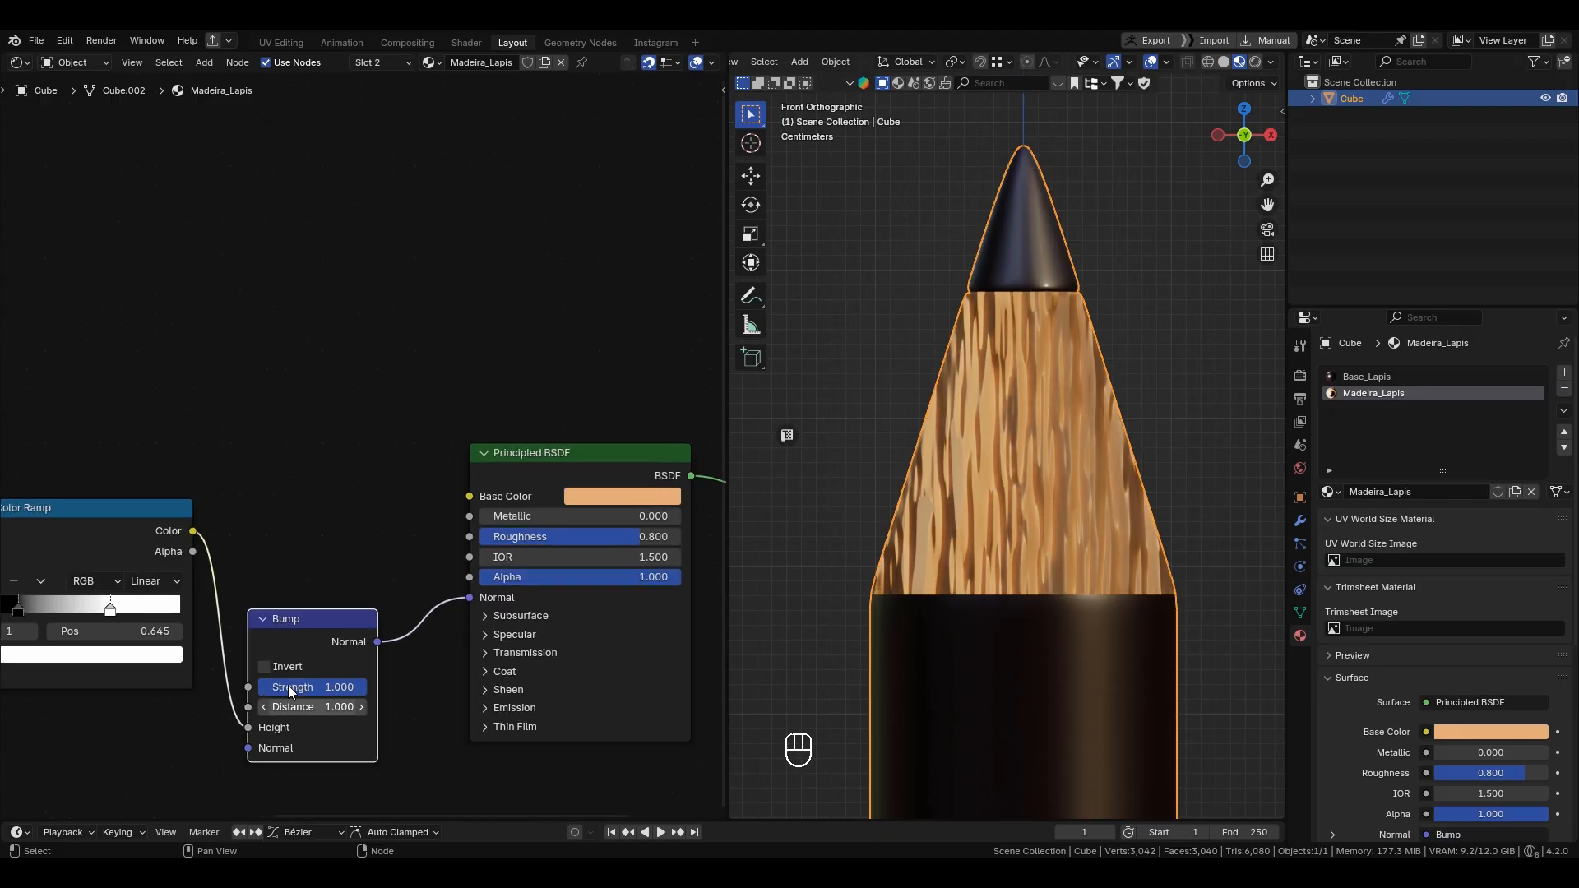
{"action": "mouse_move", "coordinate": [395, 610]}
{"action": "left_mouse_down"}
{"action": "mouse_move", "coordinate": [307, 610]}
{"action": "mouse_move", "coordinate": [326, 609]}
{"action": "left_mouse_up"}
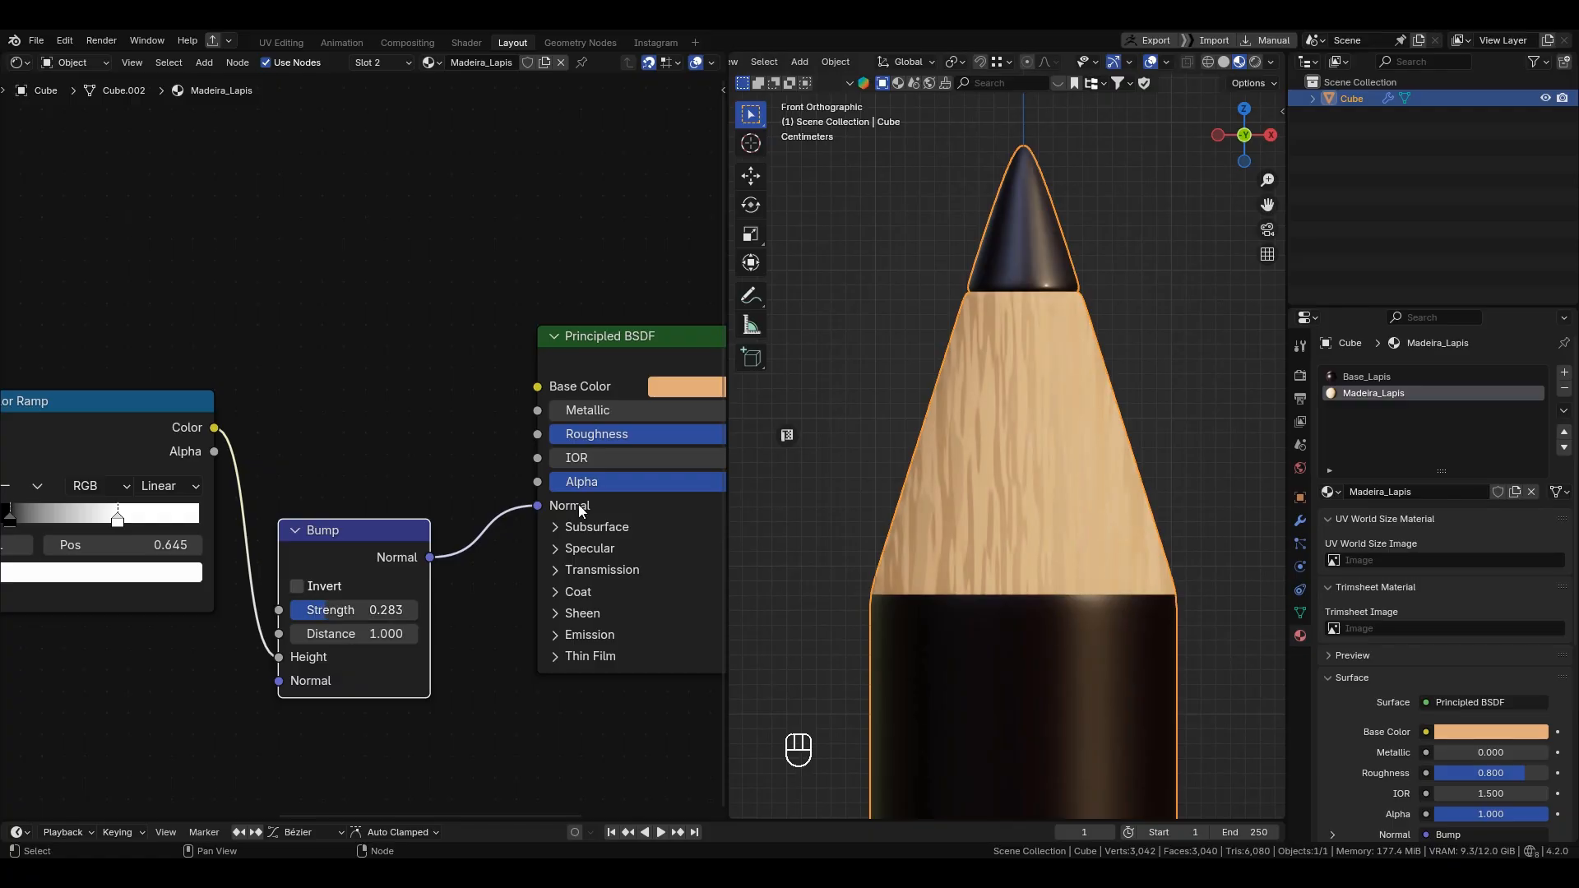
Step: Set the Noise Texture's scale to 7 for a finer wood grain
{"action": "scroll", "coordinate": [887, 437], "scroll_direction": "up", "scroll_amount": 2}
{"action": "mouse_move", "coordinate": [105, 487]}
{"action": "middle_mouse_down", "text": "alt+shift"}
{"action": "mouse_move", "coordinate": [827, 345]}
{"action": "mouse_move", "coordinate": [317, 645]}
{"action": "middle_mouse_up", "text": "alt+shift"}
{"action": "left_click_drag", "start_coordinate": [452, 511], "coordinate": [625, 512]}
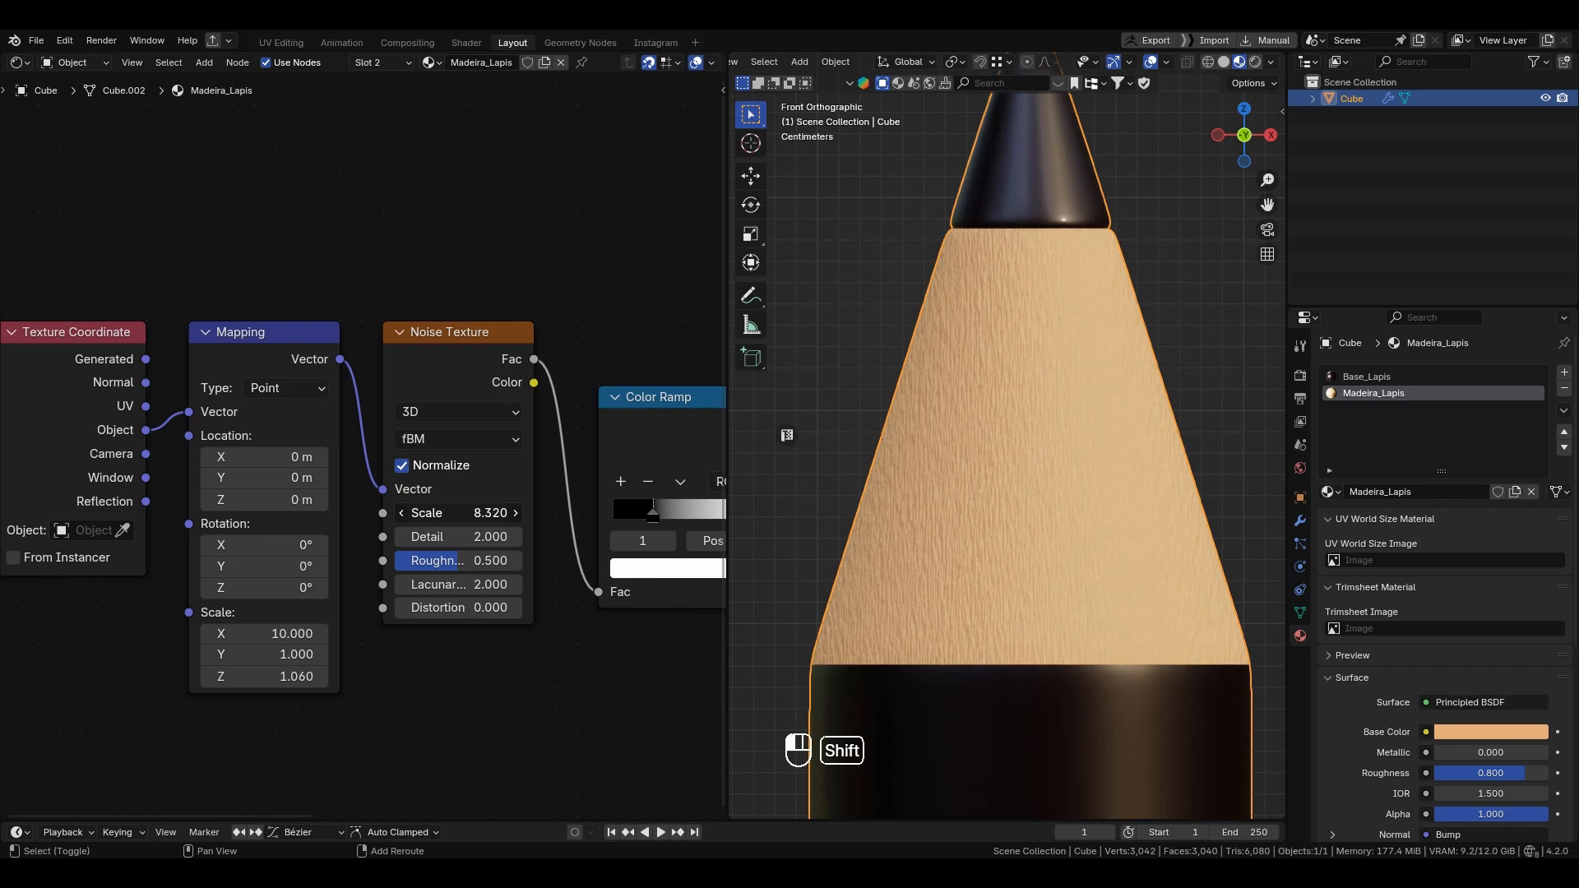
{"action": "left_click", "coordinate": [453, 512]}
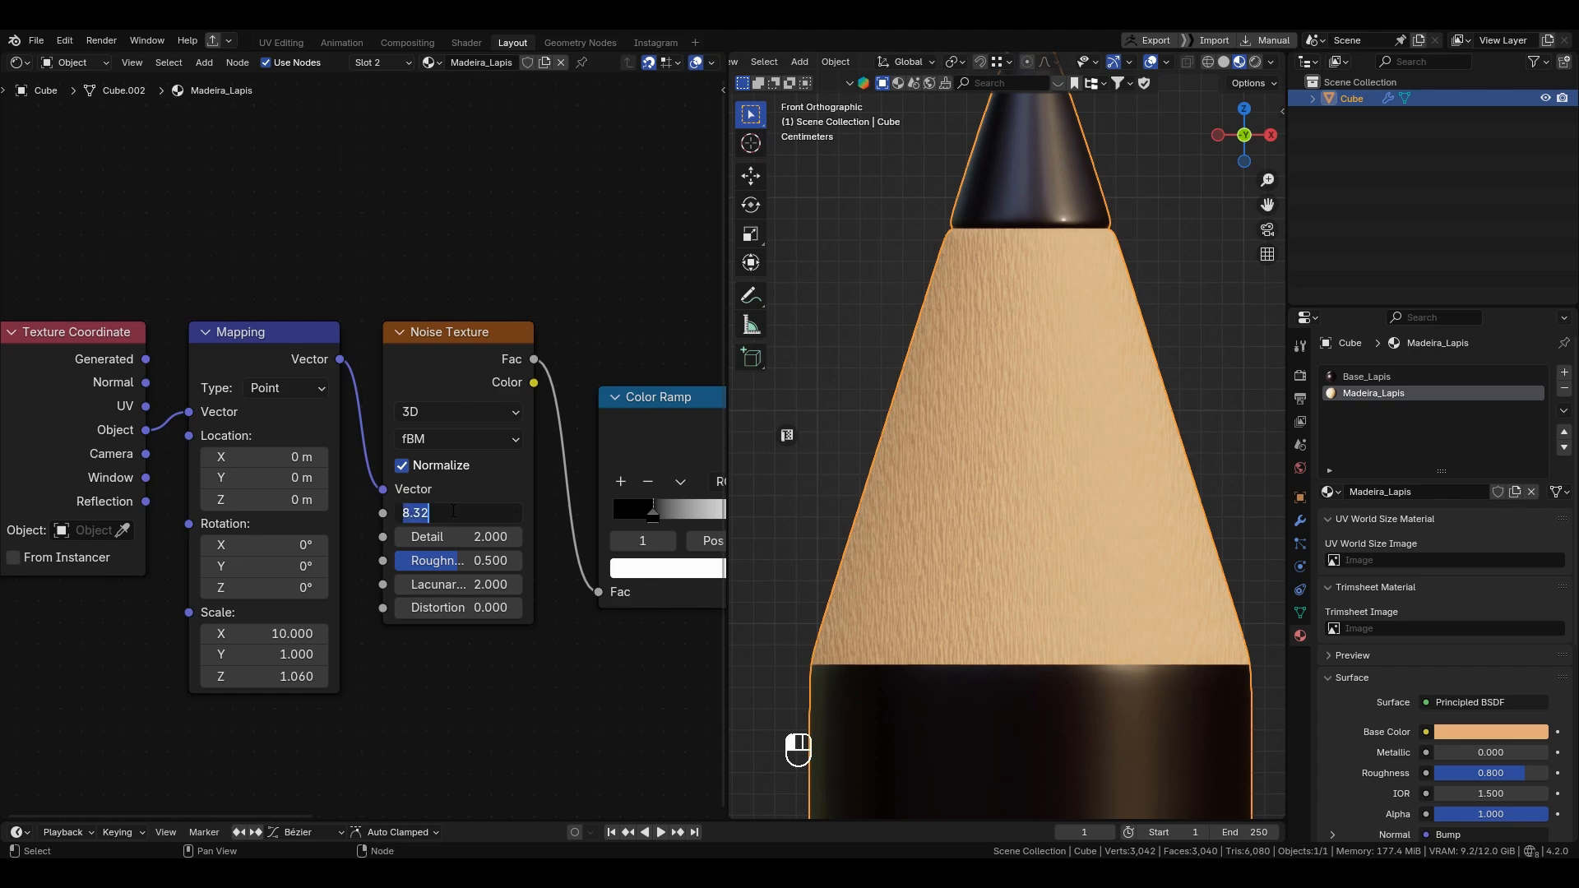
{"action": "type", "text": "7"}
{"action": "key", "text": "Return"}
{"action": "scroll", "coordinate": [1008, 452], "scroll_direction": "down", "scroll_amount": 2}
{"action": "scroll", "coordinate": [607, 601], "scroll_direction": "down", "scroll_amount": 2}
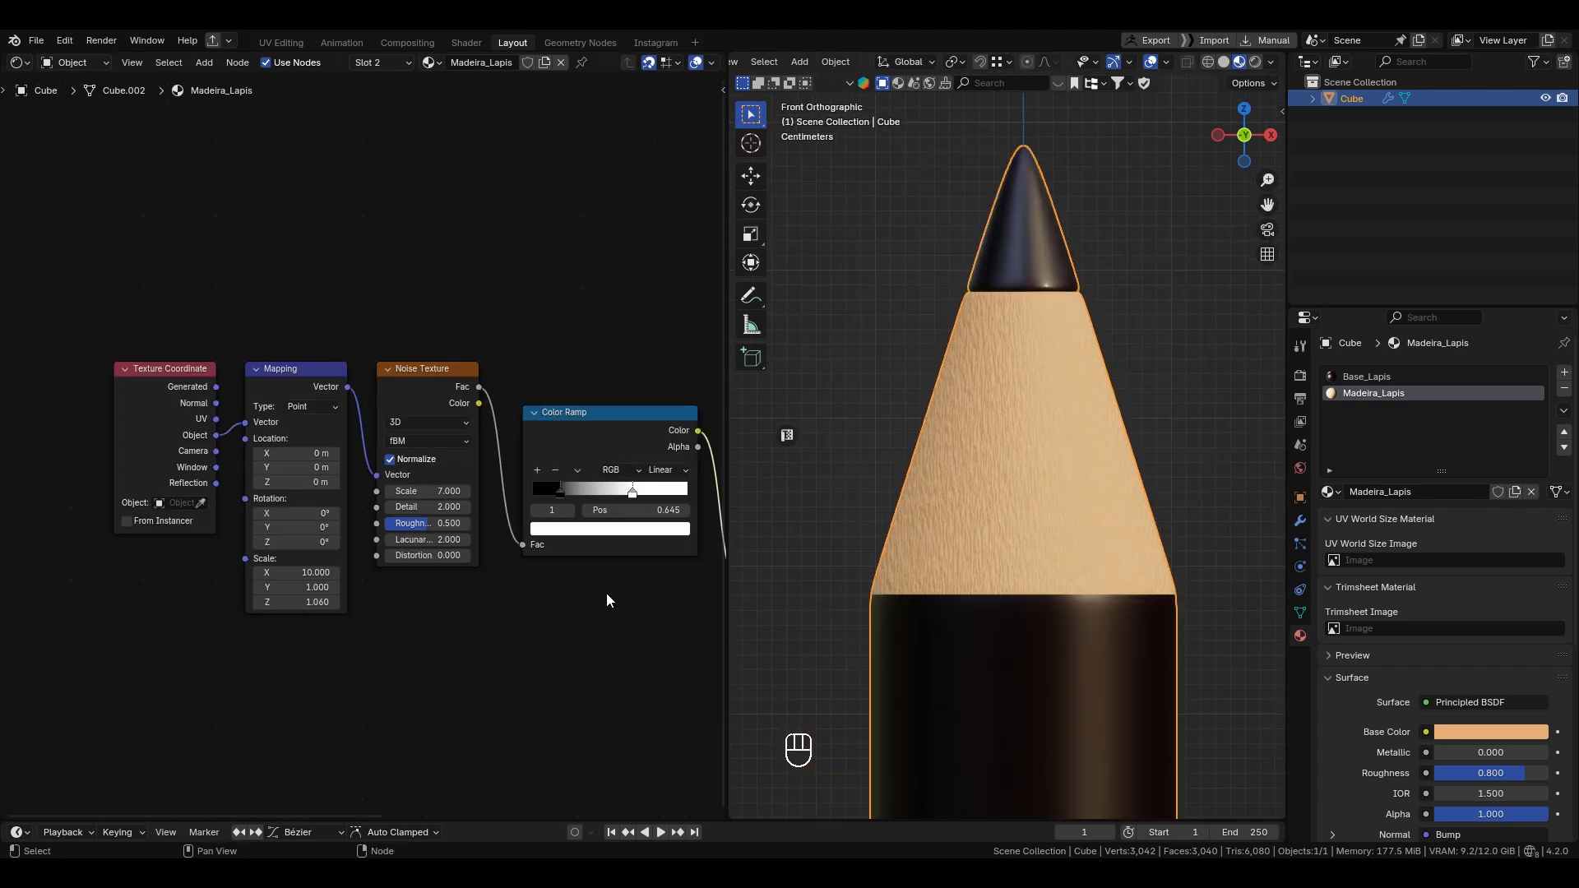
Step: Set the Bump node's strength to 0.2 for a softer wood relief
{"action": "middle_click_drag", "start_coordinate": [605, 594], "coordinate": [324, 609]}
{"action": "scroll", "coordinate": [372, 619], "scroll_direction": "up", "scroll_amount": 3}
{"action": "left_click", "coordinate": [395, 638]}
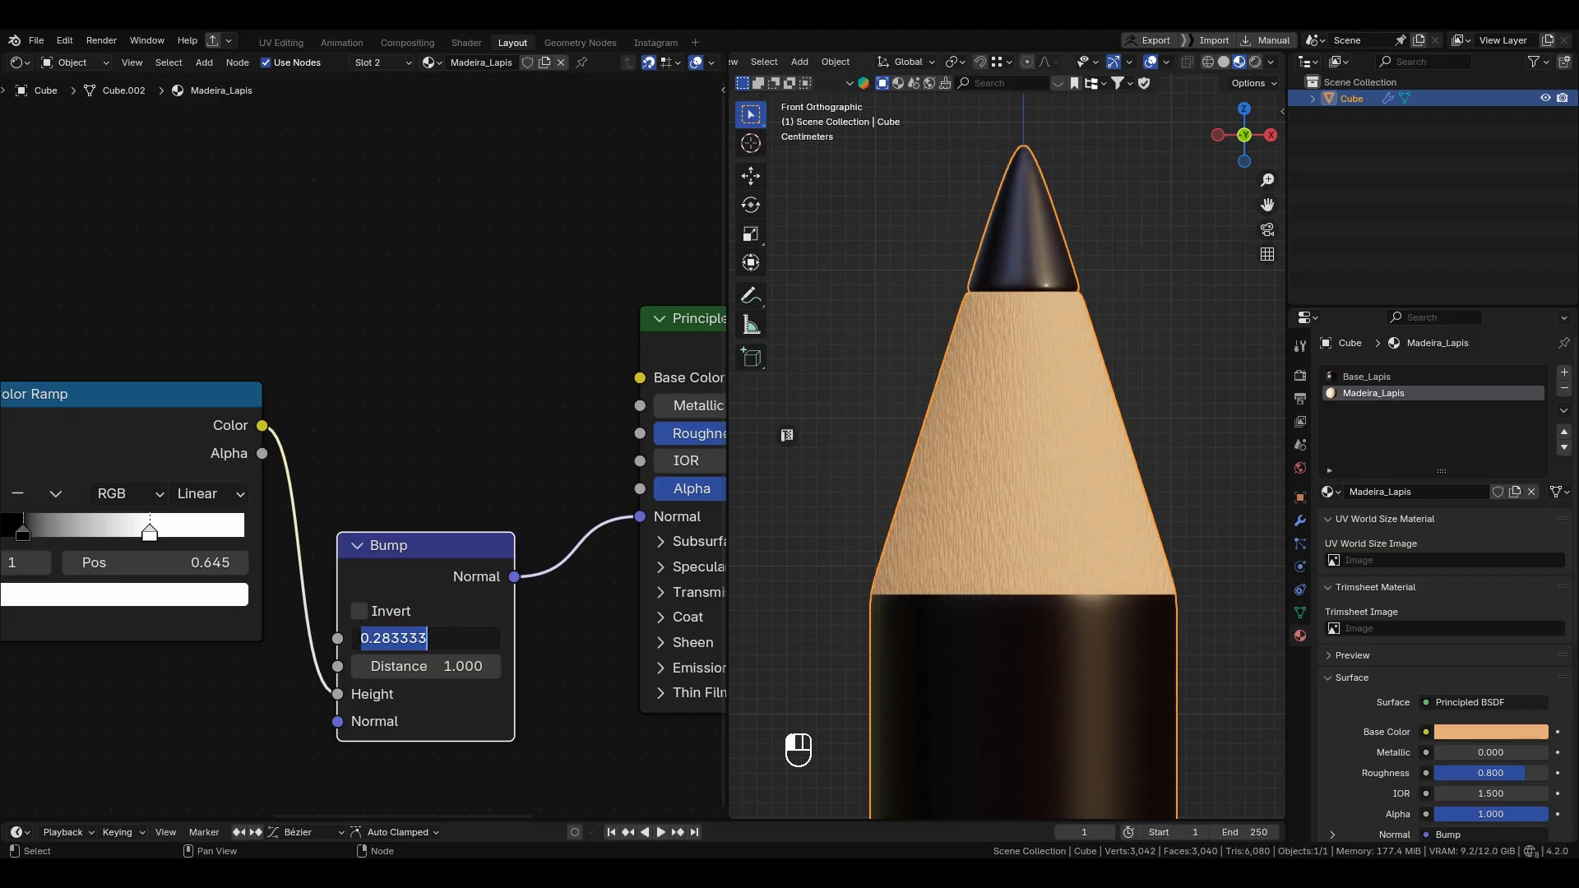
{"action": "type", "text": "0.2"}
{"action": "key", "text": "Return"}
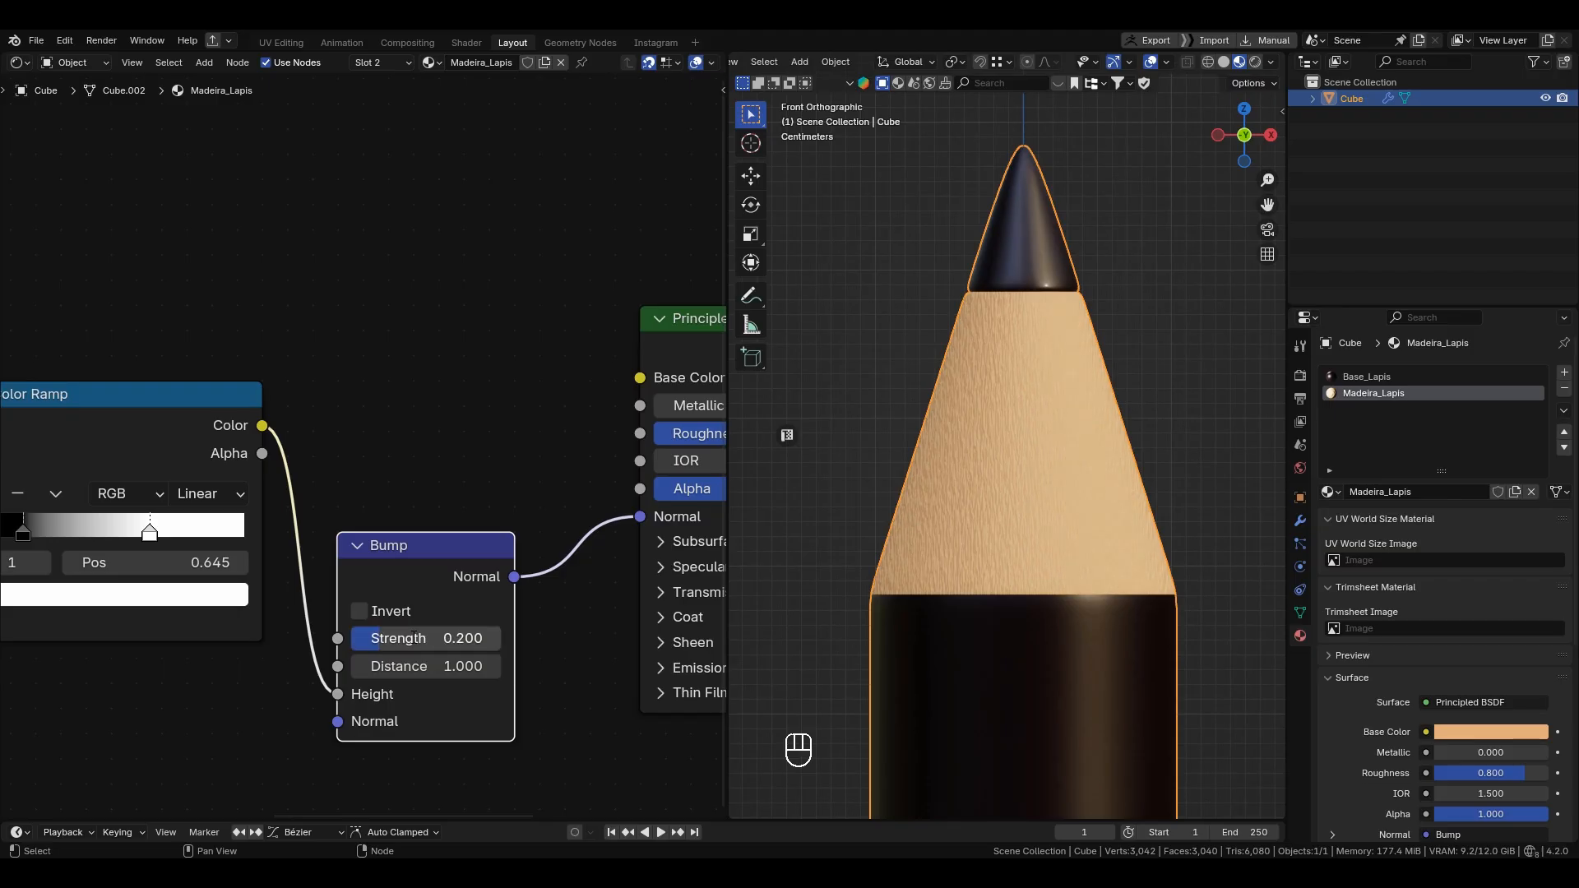
Step: Set the Noise Texture's scale to 5 and check the grain on the wood cone
{"action": "scroll", "coordinate": [387, 566], "scroll_direction": "down", "scroll_amount": 1}
{"action": "middle_click_drag", "start_coordinate": [409, 595], "coordinate": [901, 520], "text": "alt+shift"}
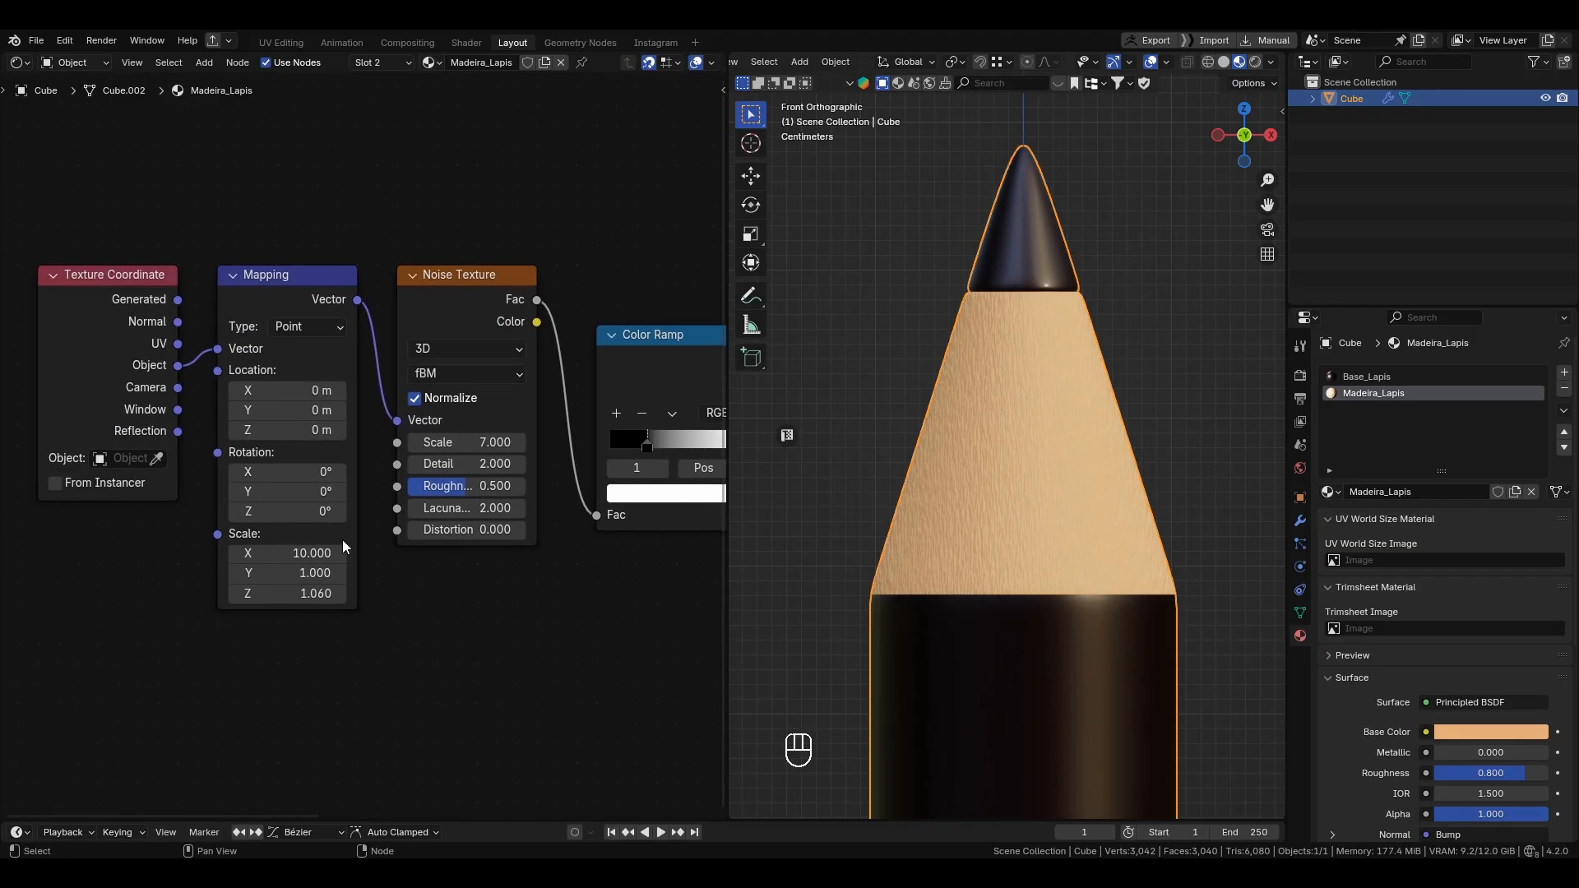
{"action": "scroll", "coordinate": [337, 540], "scroll_direction": "up", "scroll_amount": 4}
{"action": "mouse_move", "coordinate": [253, 483]}
{"action": "left_mouse_down"}
{"action": "mouse_move", "coordinate": [275, 484]}
{"action": "mouse_move", "coordinate": [252, 484]}
{"action": "left_mouse_up"}
{"action": "mouse_move", "coordinate": [236, 423]}
{"action": "left_mouse_down"}
{"action": "mouse_move", "coordinate": [259, 423]}
{"action": "mouse_move", "coordinate": [210, 423]}
{"action": "mouse_move", "coordinate": [284, 397]}
{"action": "mouse_move", "coordinate": [238, 398]}
{"action": "left_mouse_up"}
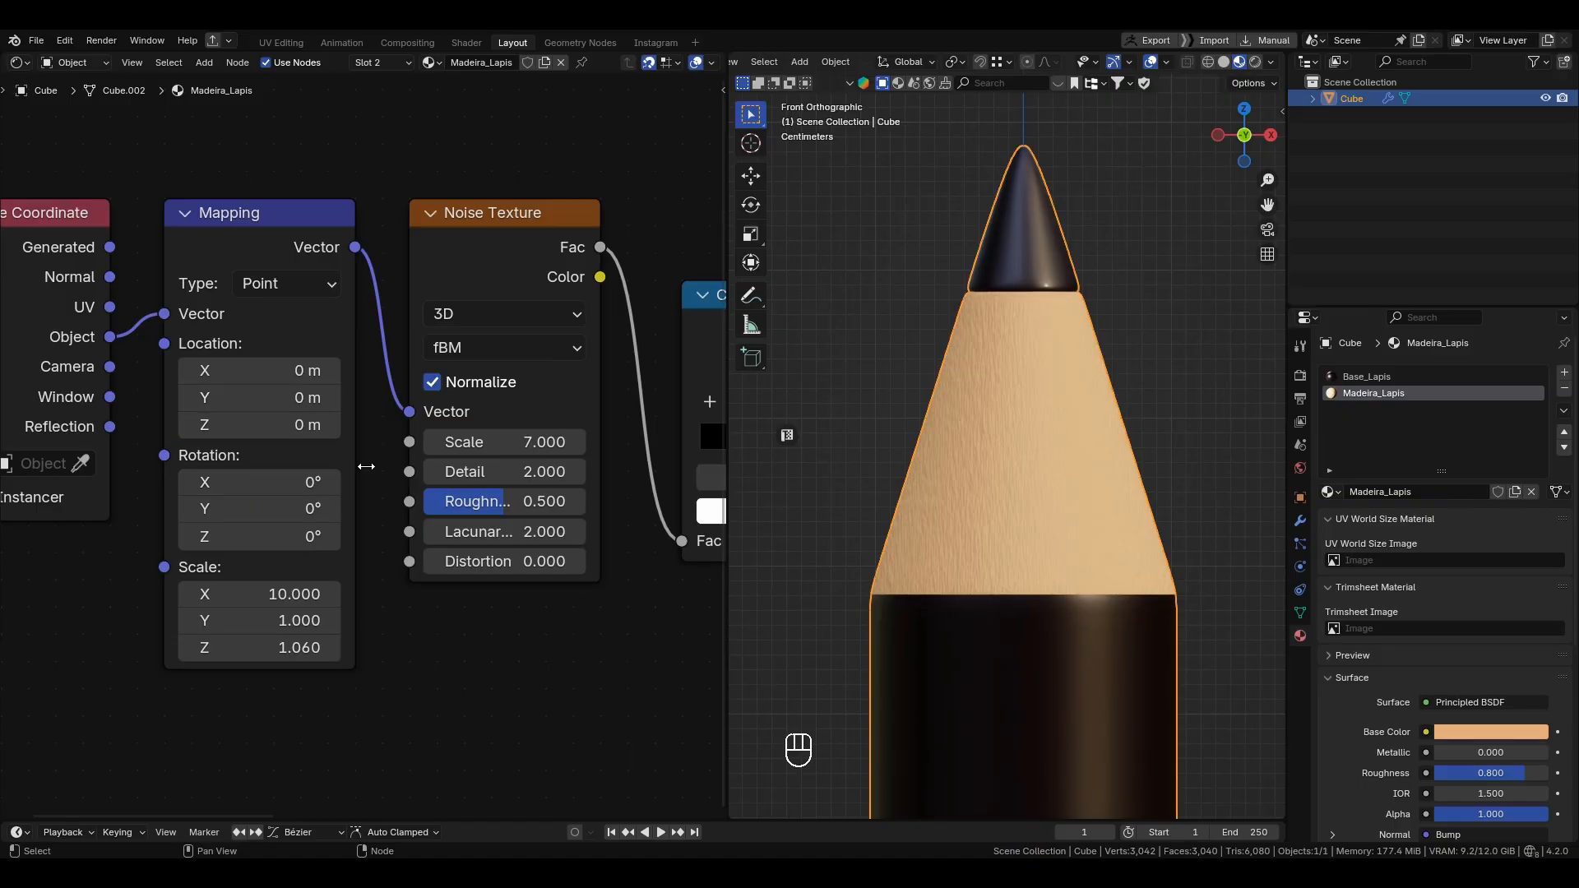
{"action": "left_click", "coordinate": [493, 443]}
{"action": "type", "text": "5"}
{"action": "key", "text": "Return"}
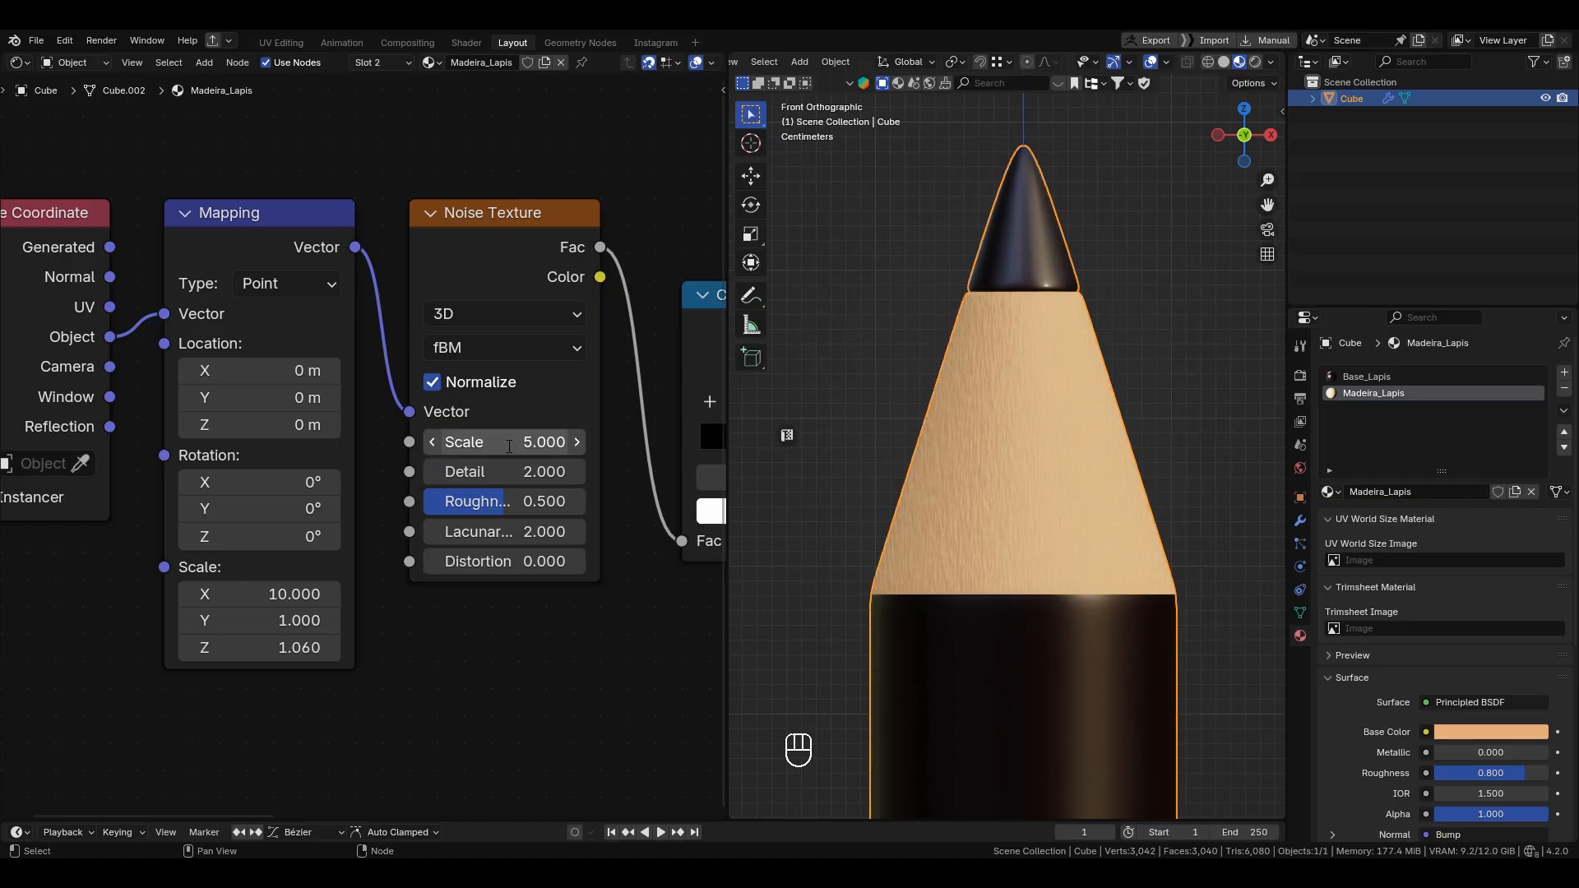
{"action": "scroll", "coordinate": [1077, 531], "scroll_direction": "up", "scroll_amount": 3}
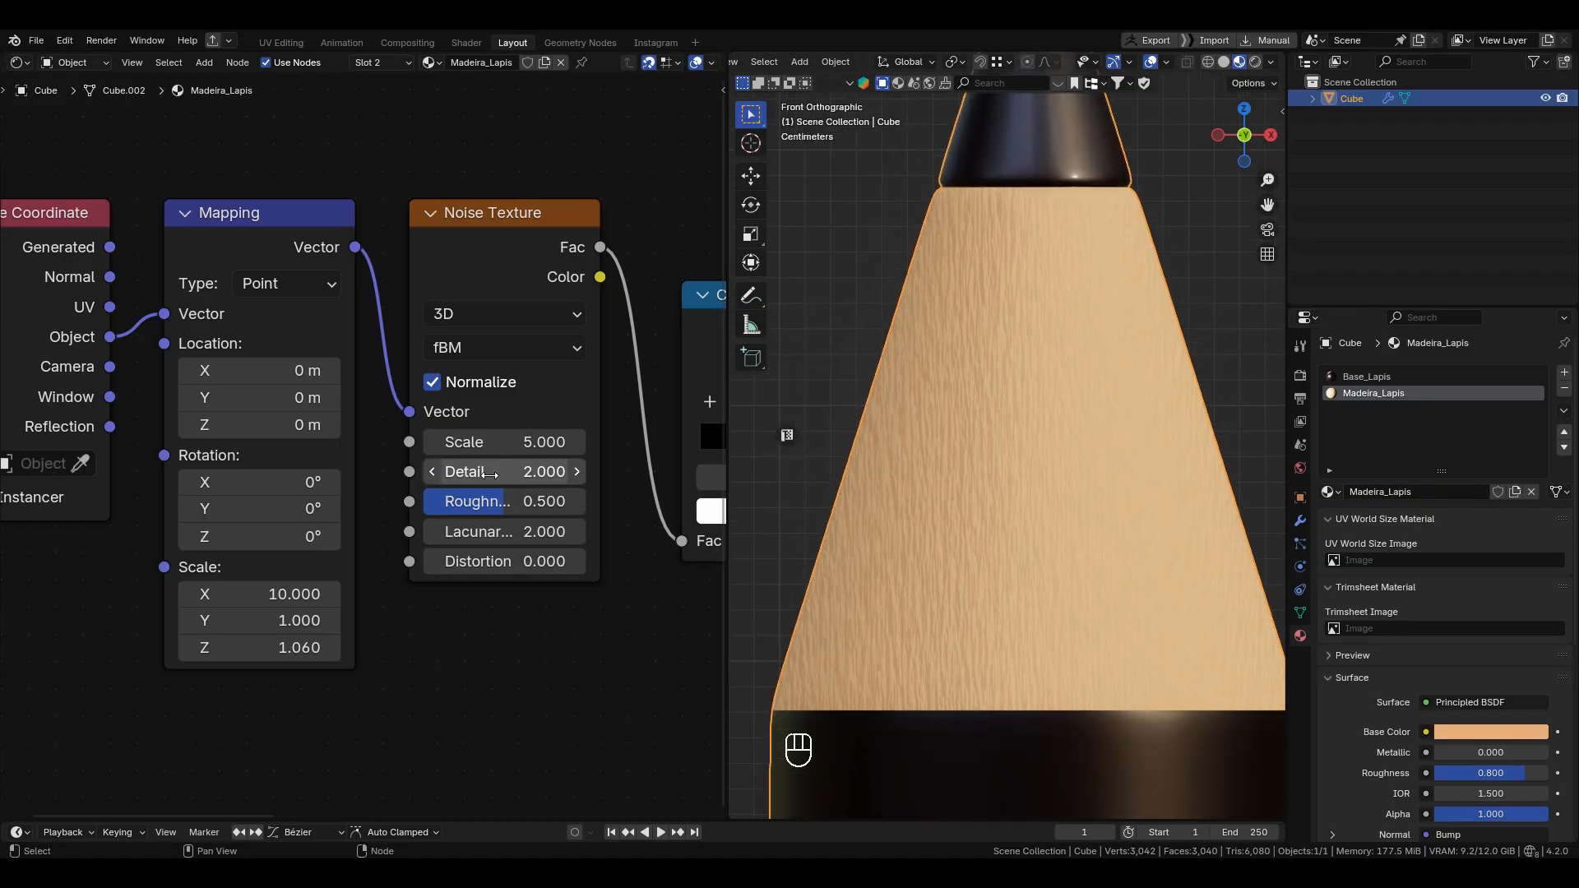
Step: Preview the Noise Texture on the cone and set its detail to 8
{"action": "left_click_drag", "start_coordinate": [494, 475], "coordinate": [494, 473], "text": "shift"}
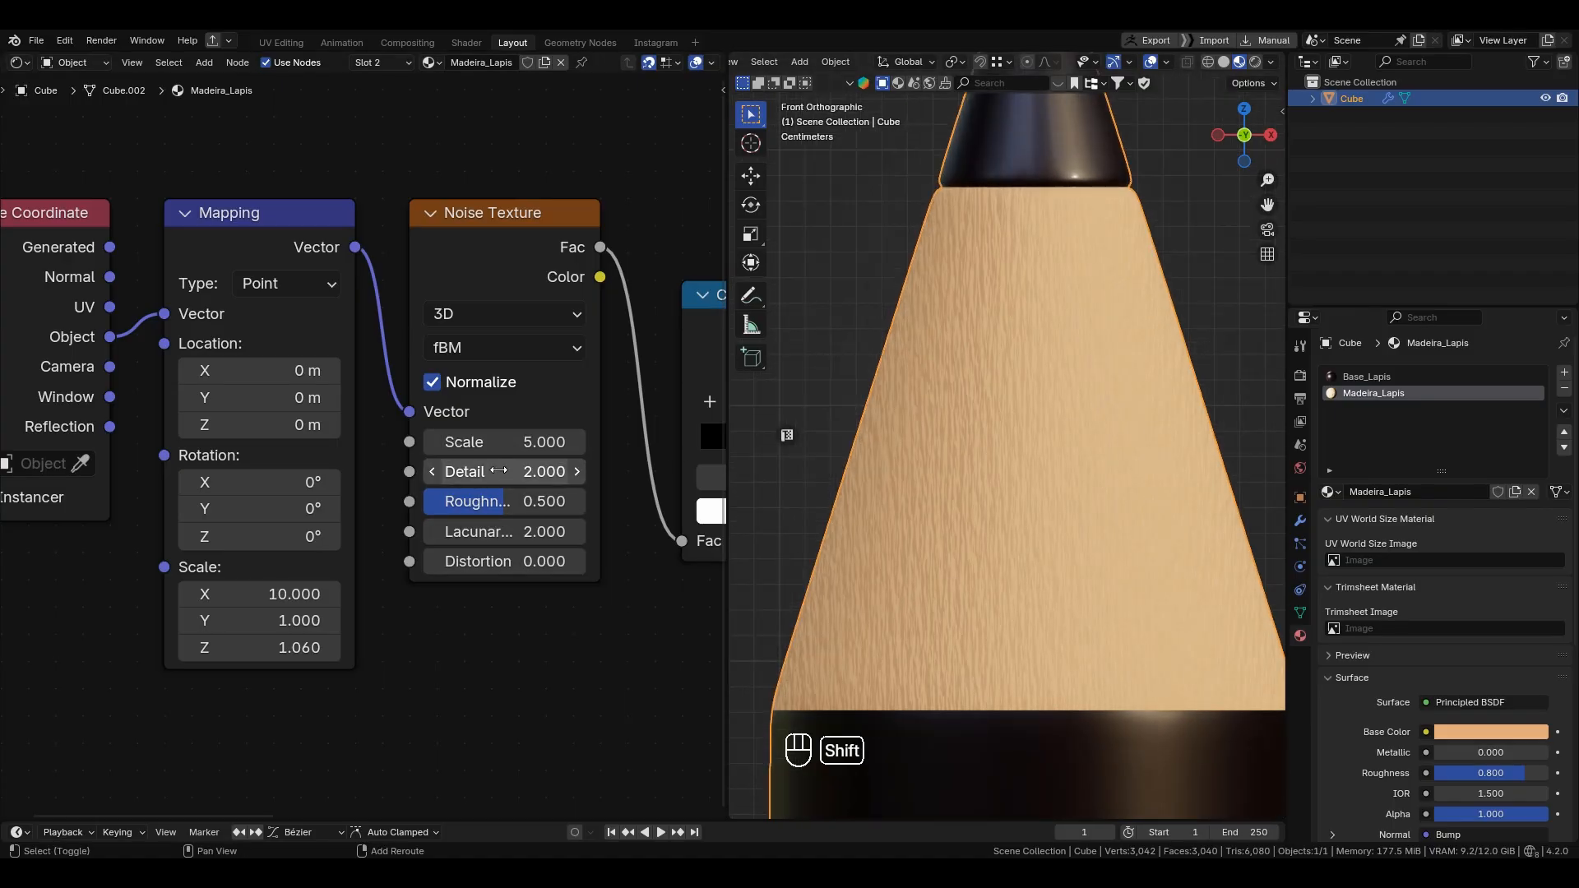
{"action": "scroll", "coordinate": [551, 353], "scroll_direction": "down", "scroll_amount": 4}
{"action": "middle_click_drag", "start_coordinate": [567, 374], "coordinate": [497, 440]}
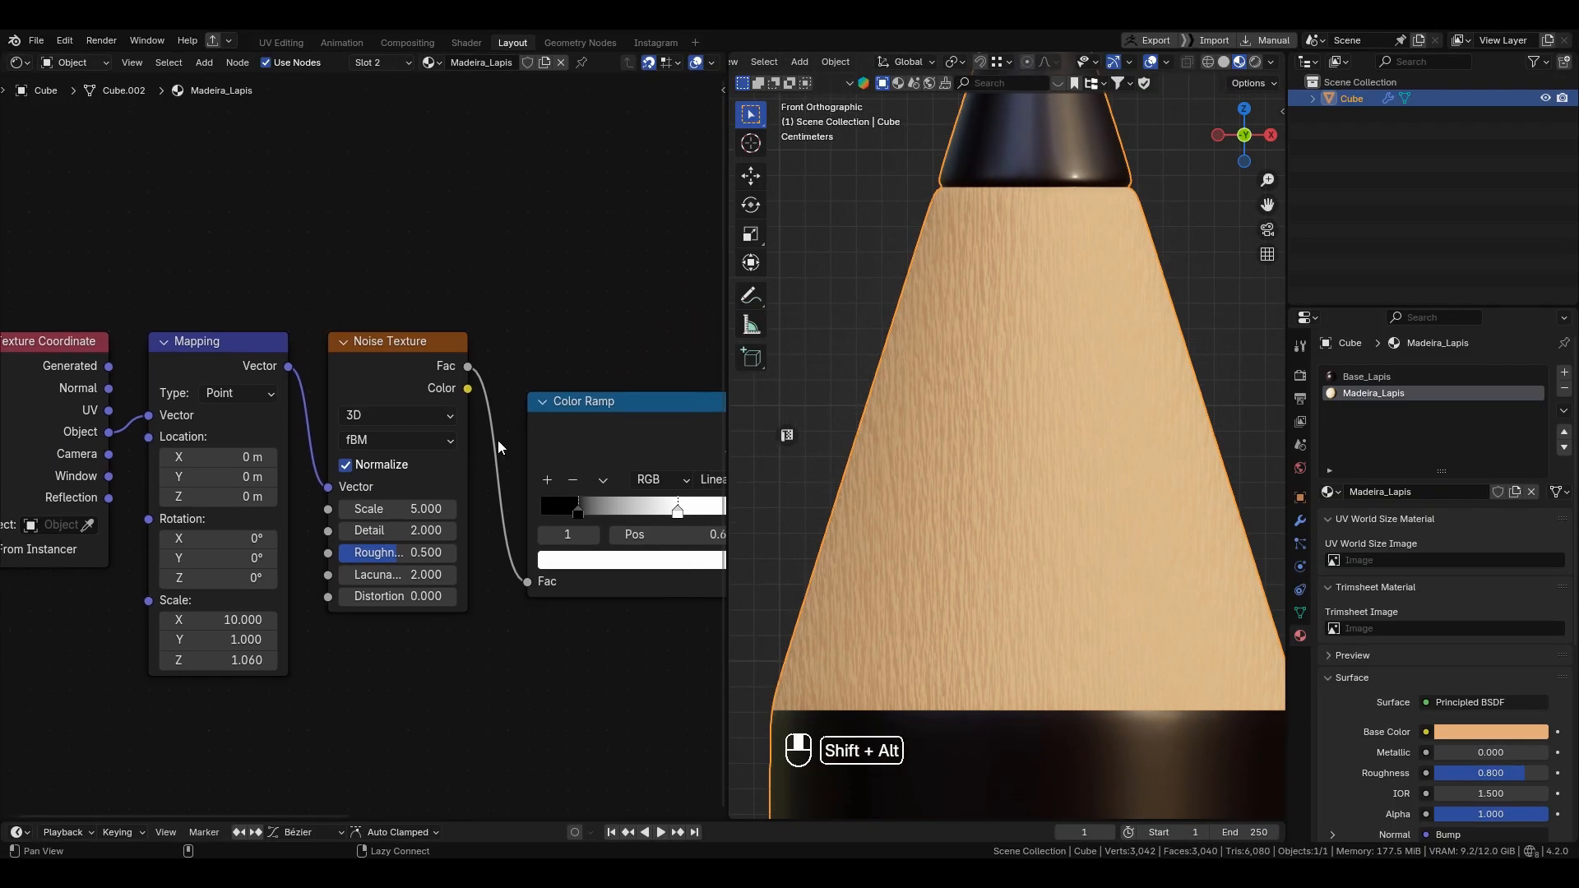
{"action": "left_click", "coordinate": [416, 365], "text": "ctrl+shift"}
{"action": "scroll", "coordinate": [995, 380], "scroll_direction": "up", "scroll_amount": 4}
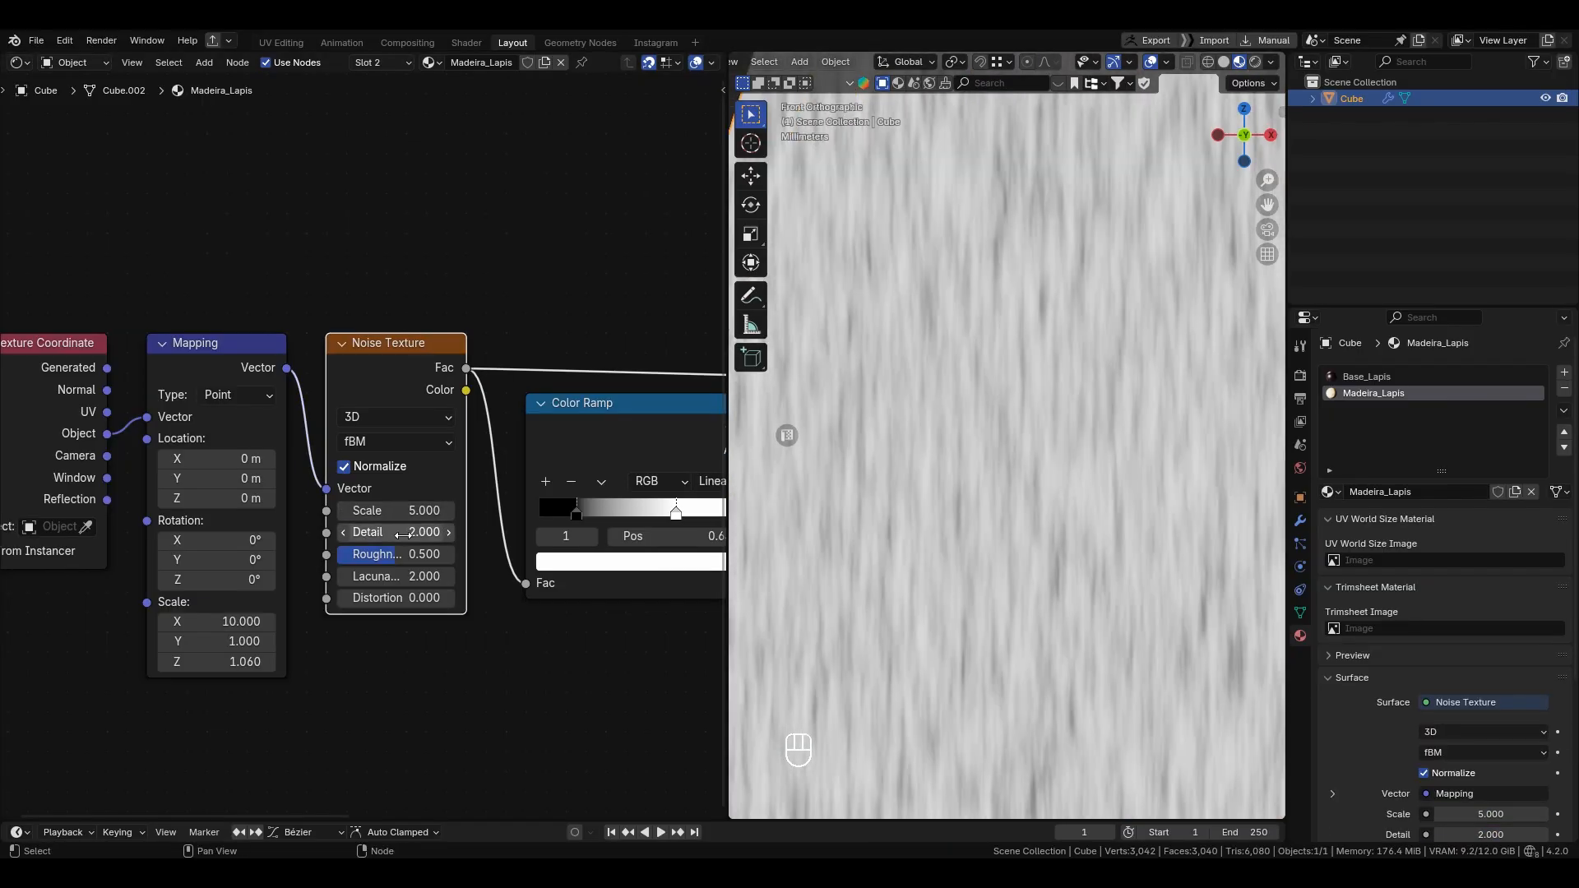
{"action": "mouse_move", "coordinate": [403, 534]}
{"action": "left_mouse_down", "text": "shift"}
{"action": "mouse_move", "coordinate": [353, 534]}
{"action": "mouse_move", "coordinate": [428, 535]}
{"action": "left_mouse_up", "text": "shift"}
{"action": "key", "text": "Escape"}
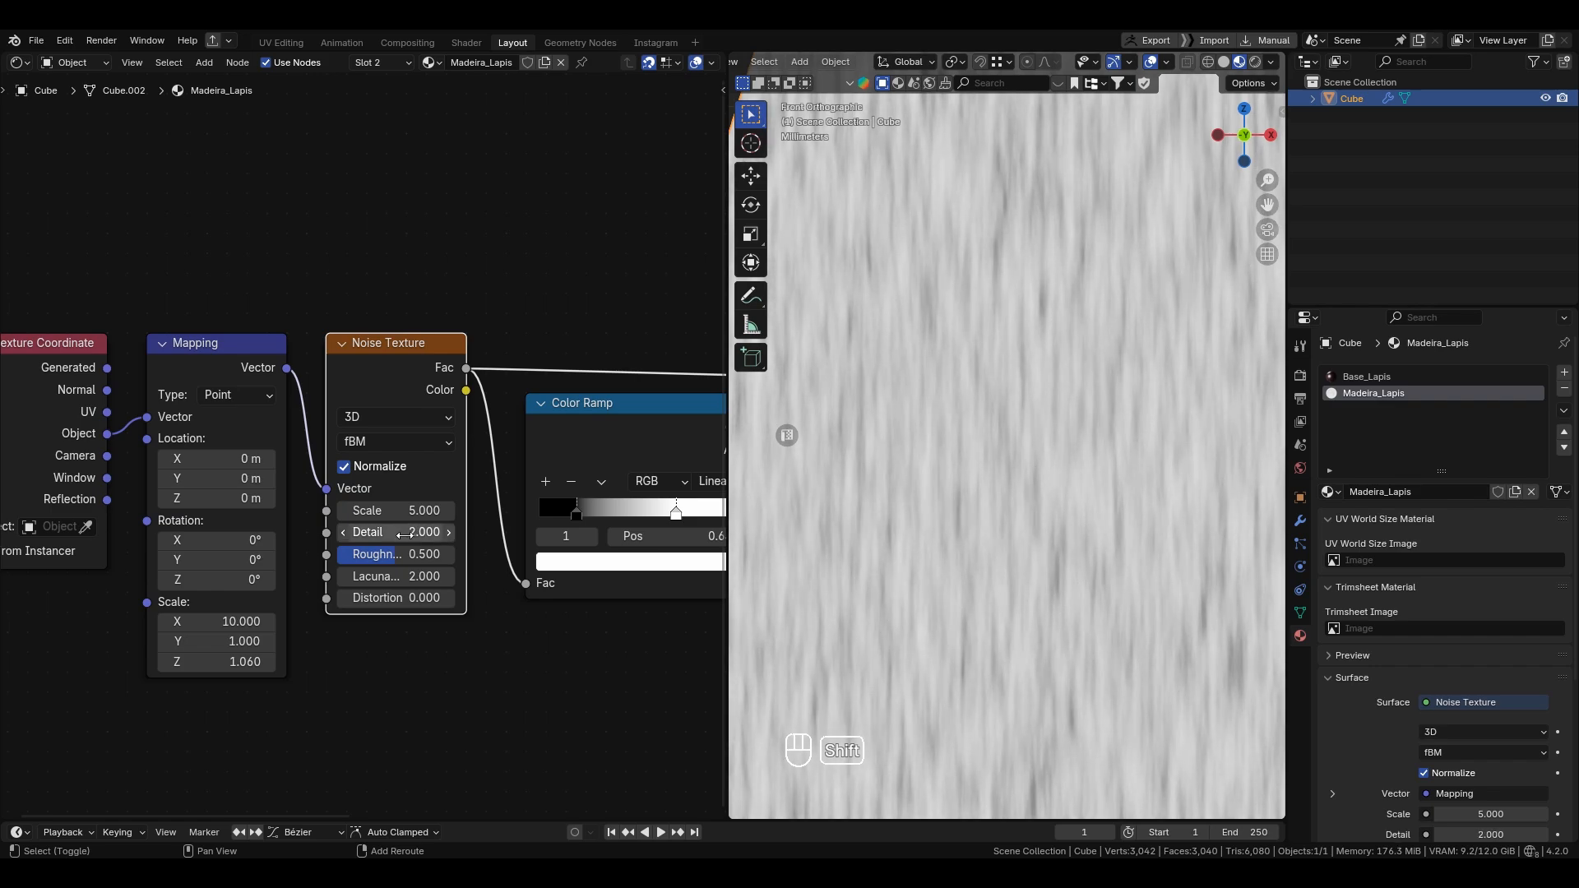
{"action": "left_click", "coordinate": [406, 535]}
{"action": "type", "text": "8"}
{"action": "key", "text": "Return"}
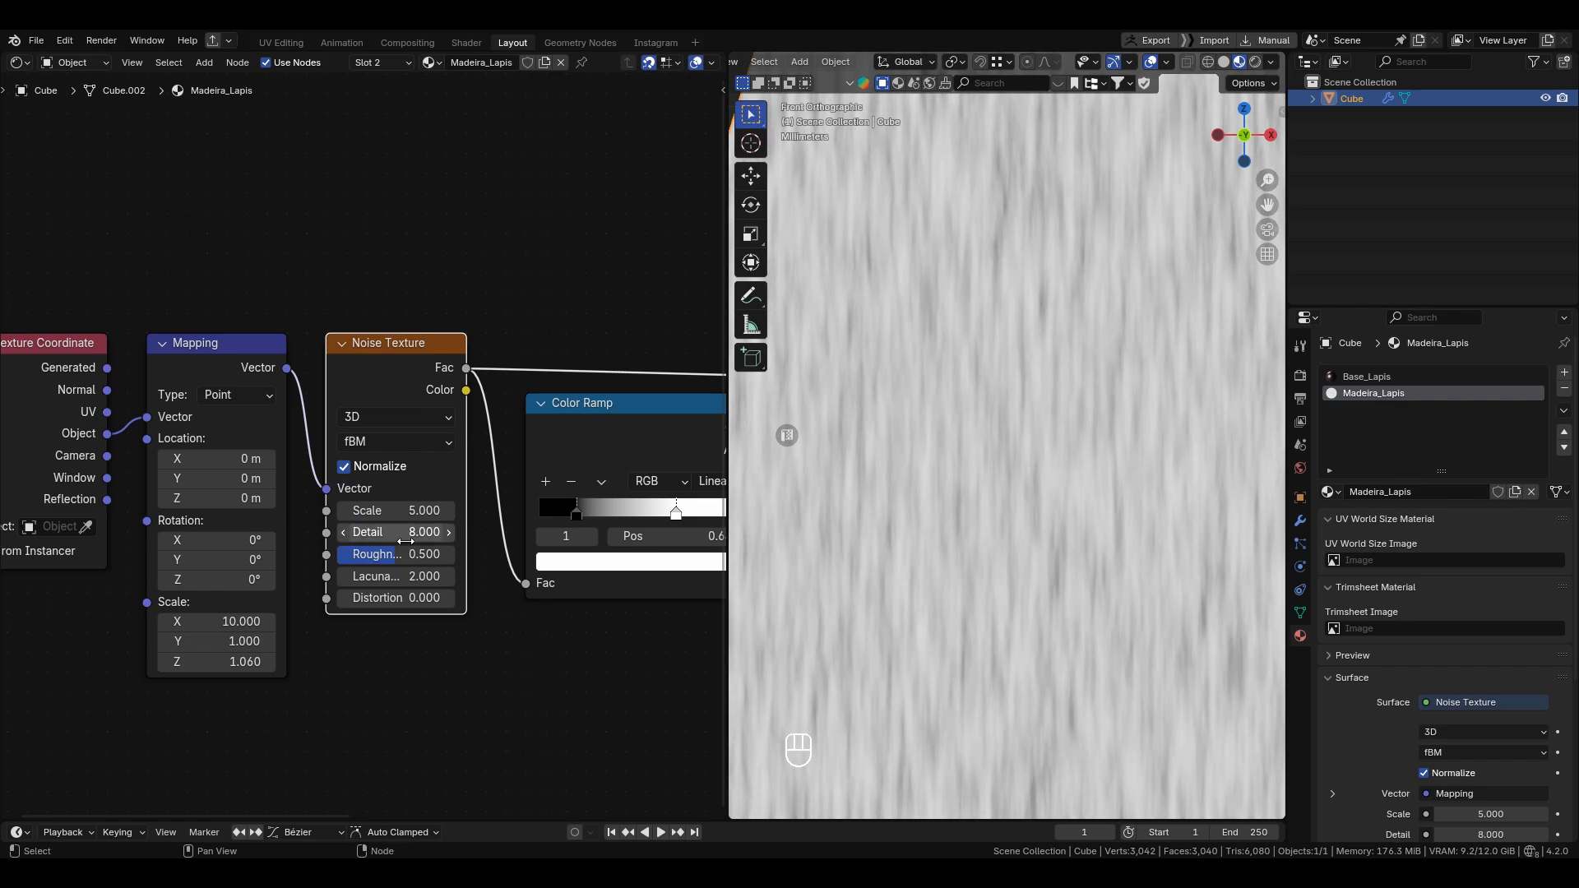
{"action": "scroll", "coordinate": [962, 492], "scroll_direction": "down", "scroll_amount": 3}
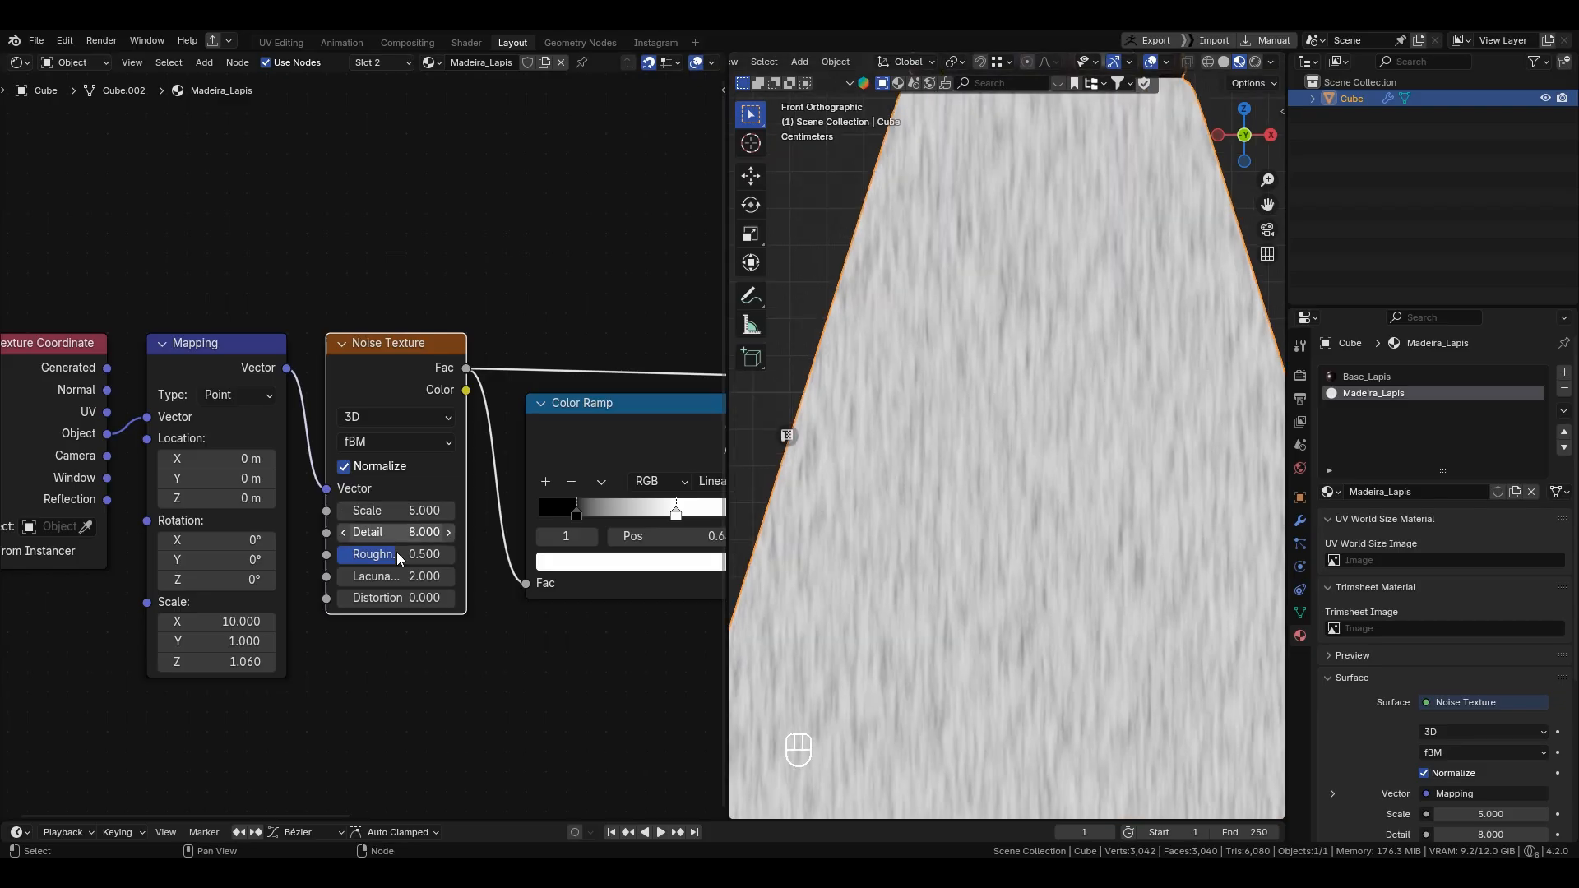
Step: Set the Noise Texture's roughness to 0.8 and check the grain pattern on the cone
{"action": "left_click", "coordinate": [401, 560]}
{"action": "mouse_move", "coordinate": [440, 554]}
{"action": "left_mouse_down"}
{"action": "mouse_move", "coordinate": [339, 554]}
{"action": "mouse_move", "coordinate": [431, 555]}
{"action": "left_mouse_up"}
{"action": "scroll", "coordinate": [431, 554], "scroll_direction": "up", "scroll_amount": 1}
{"action": "scroll", "coordinate": [1120, 526], "scroll_direction": "up", "scroll_amount": 5}
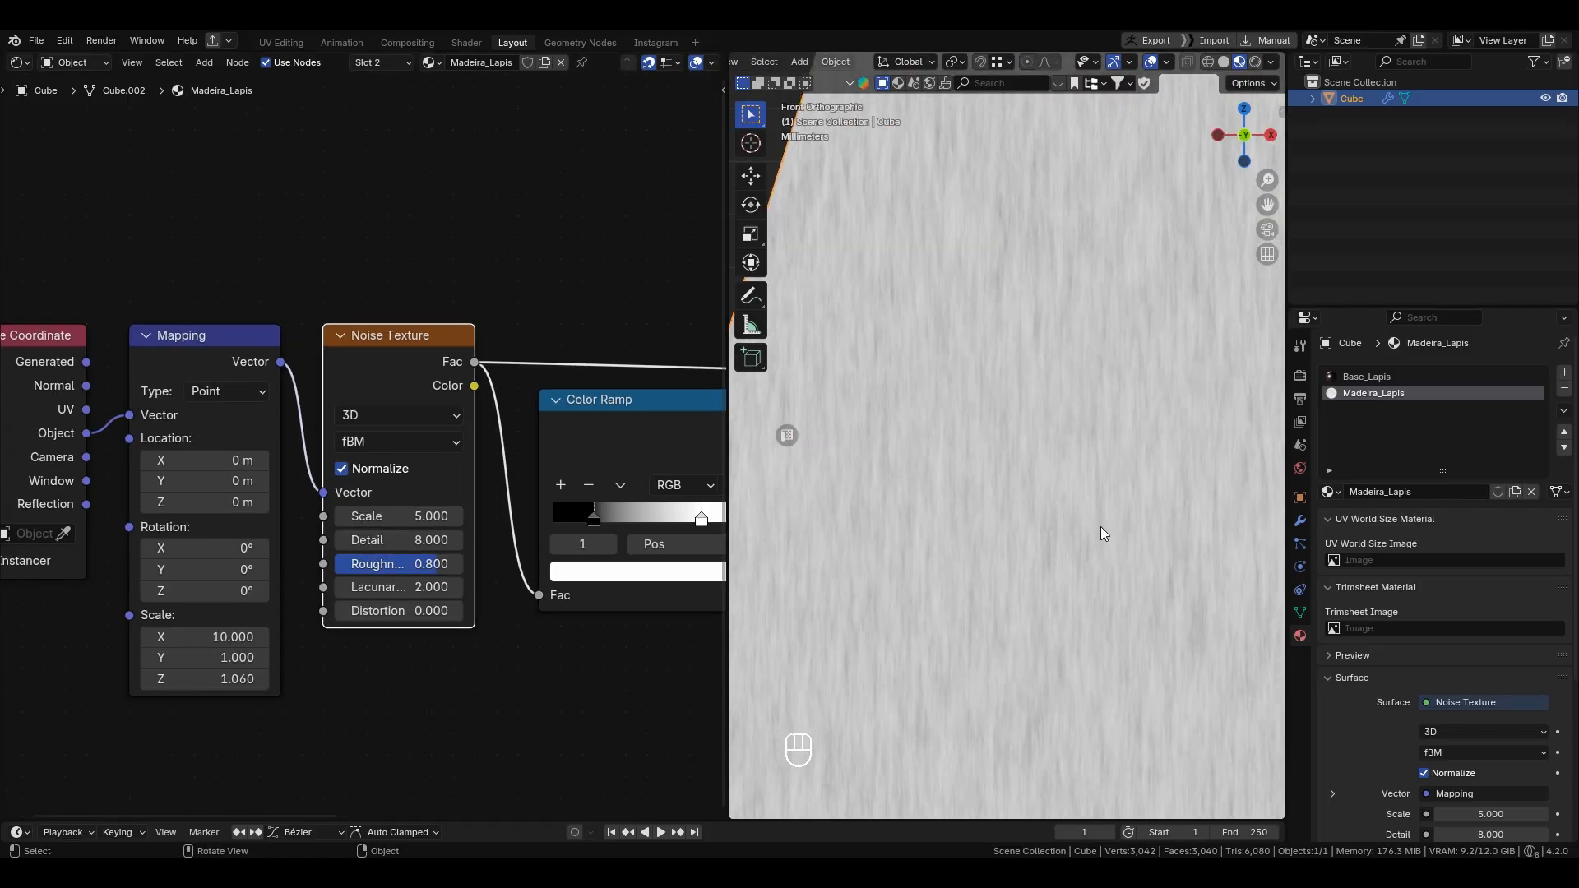
{"action": "scroll", "coordinate": [1100, 527], "scroll_direction": "down", "scroll_amount": 5}
{"action": "scroll", "coordinate": [373, 560], "scroll_direction": "down", "scroll_amount": 1}
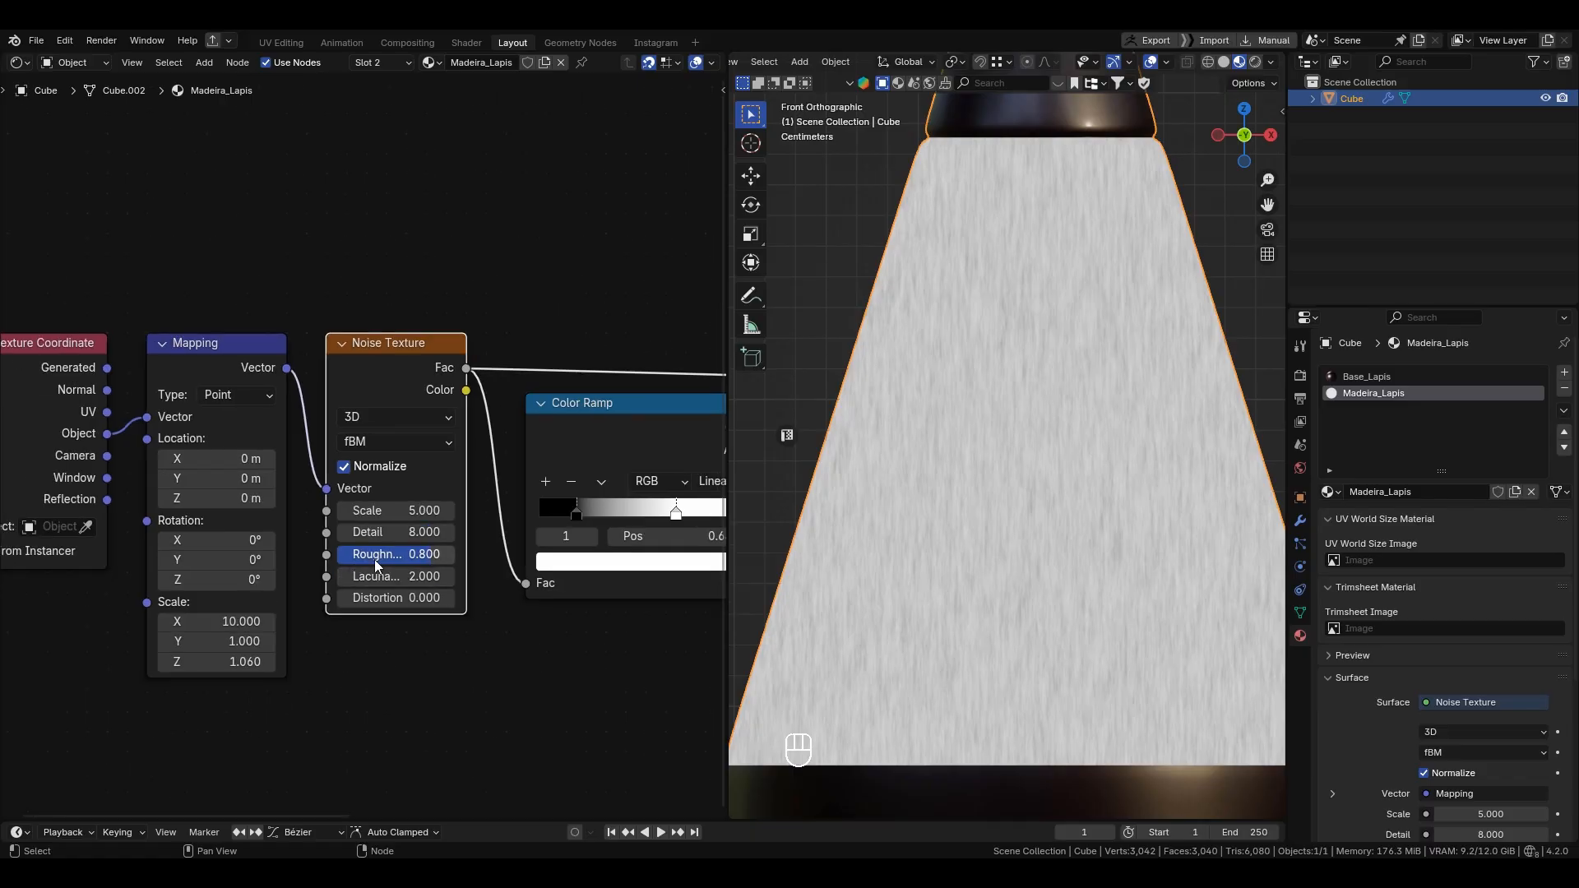
Step: Preview the Principled BSDF again and check the wood material on the whole pencil from a distance
{"action": "scroll", "coordinate": [442, 609], "scroll_direction": "down", "scroll_amount": 4}
{"action": "left_click_drag", "start_coordinate": [495, 611], "coordinate": [84, 685], "text": "alt+shift"}
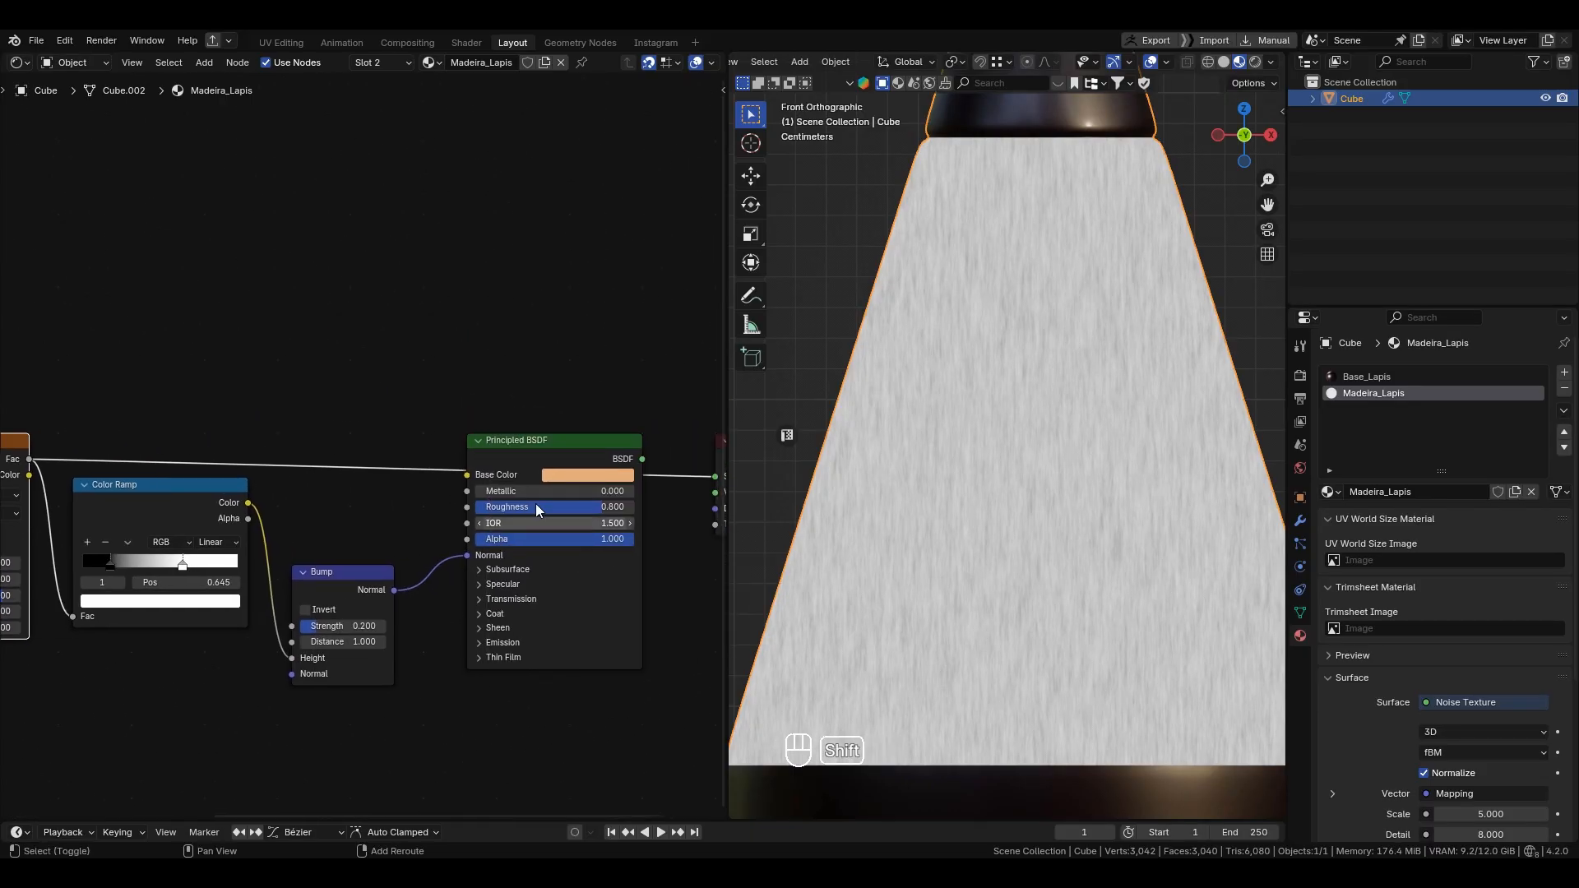
{"action": "left_click", "coordinate": [561, 443], "text": "ctrl+shift"}
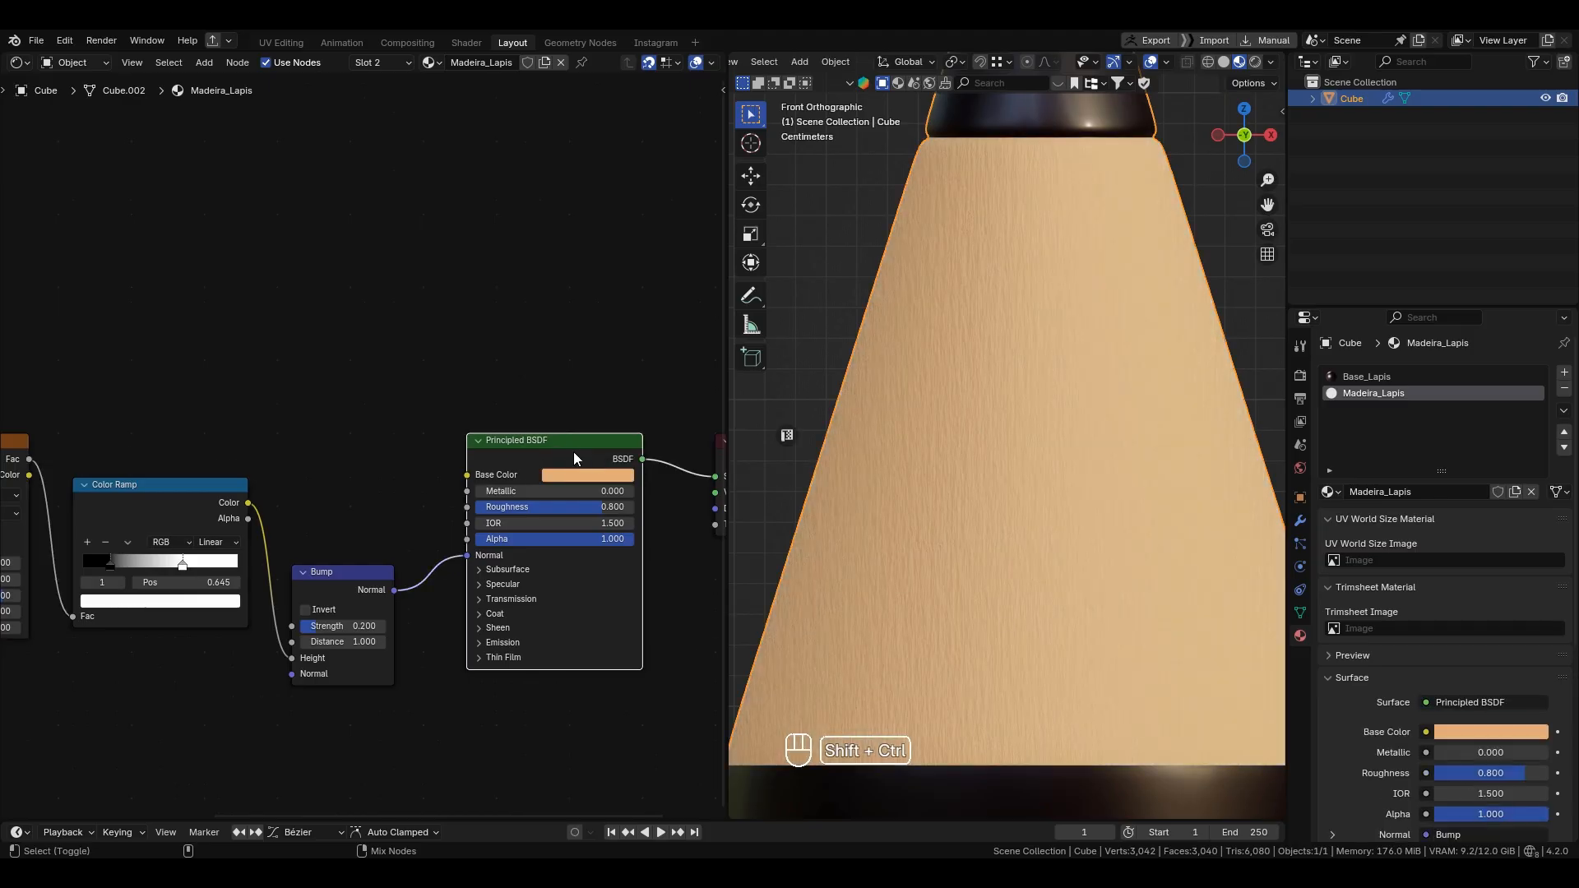
{"action": "scroll", "coordinate": [1070, 342], "scroll_direction": "down", "scroll_amount": 2}
{"action": "scroll", "coordinate": [1073, 344], "scroll_direction": "down", "scroll_amount": 7}
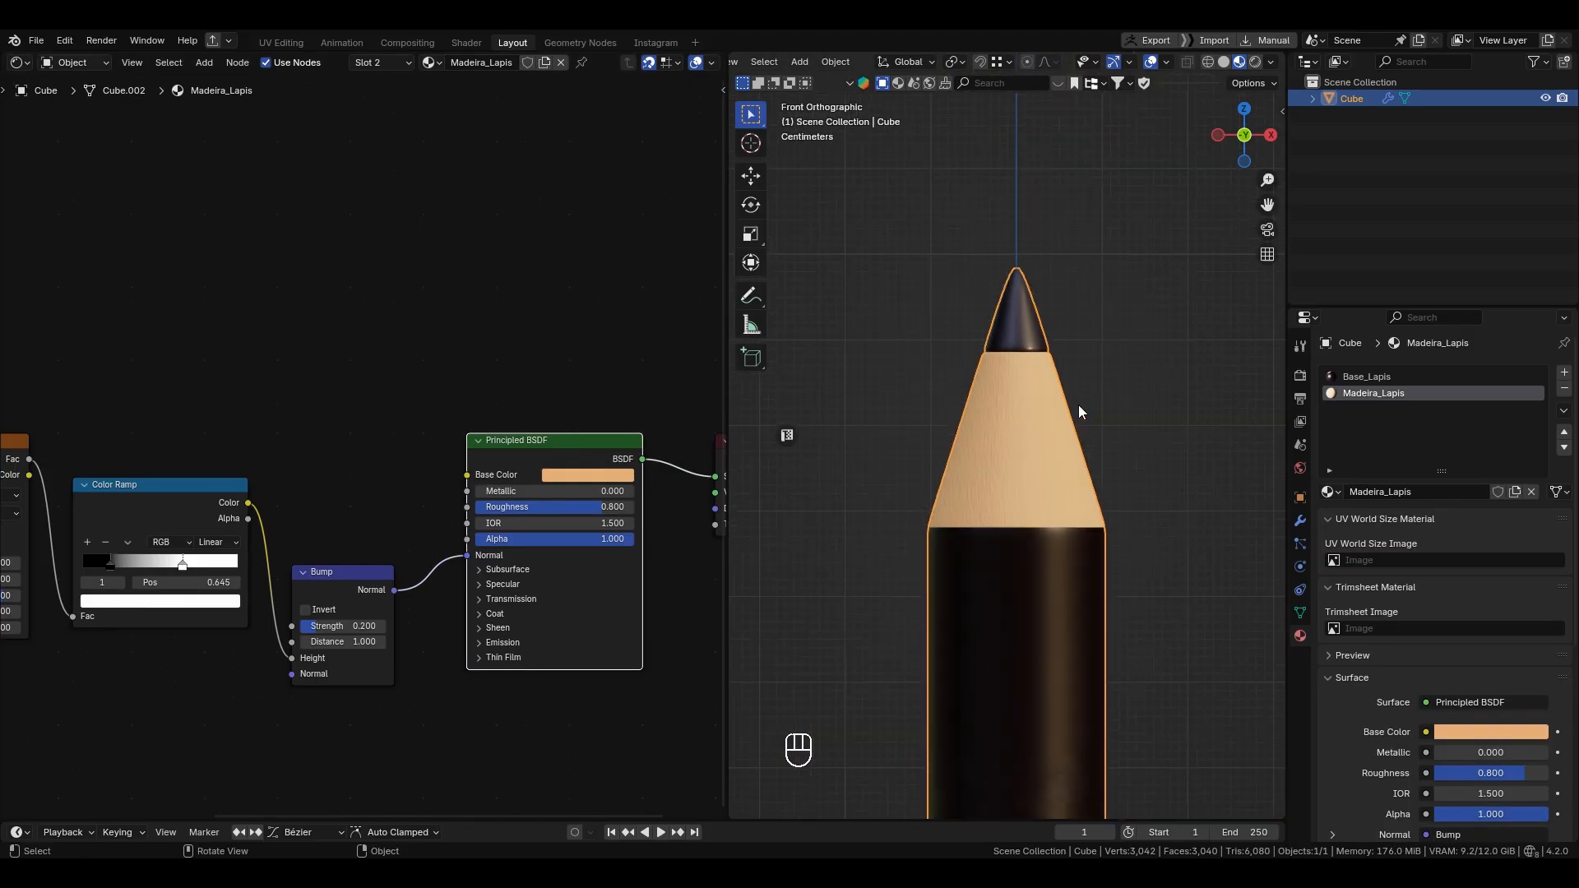
{"action": "middle_click_drag", "start_coordinate": [1064, 449], "coordinate": [1055, 346], "text": "shift"}
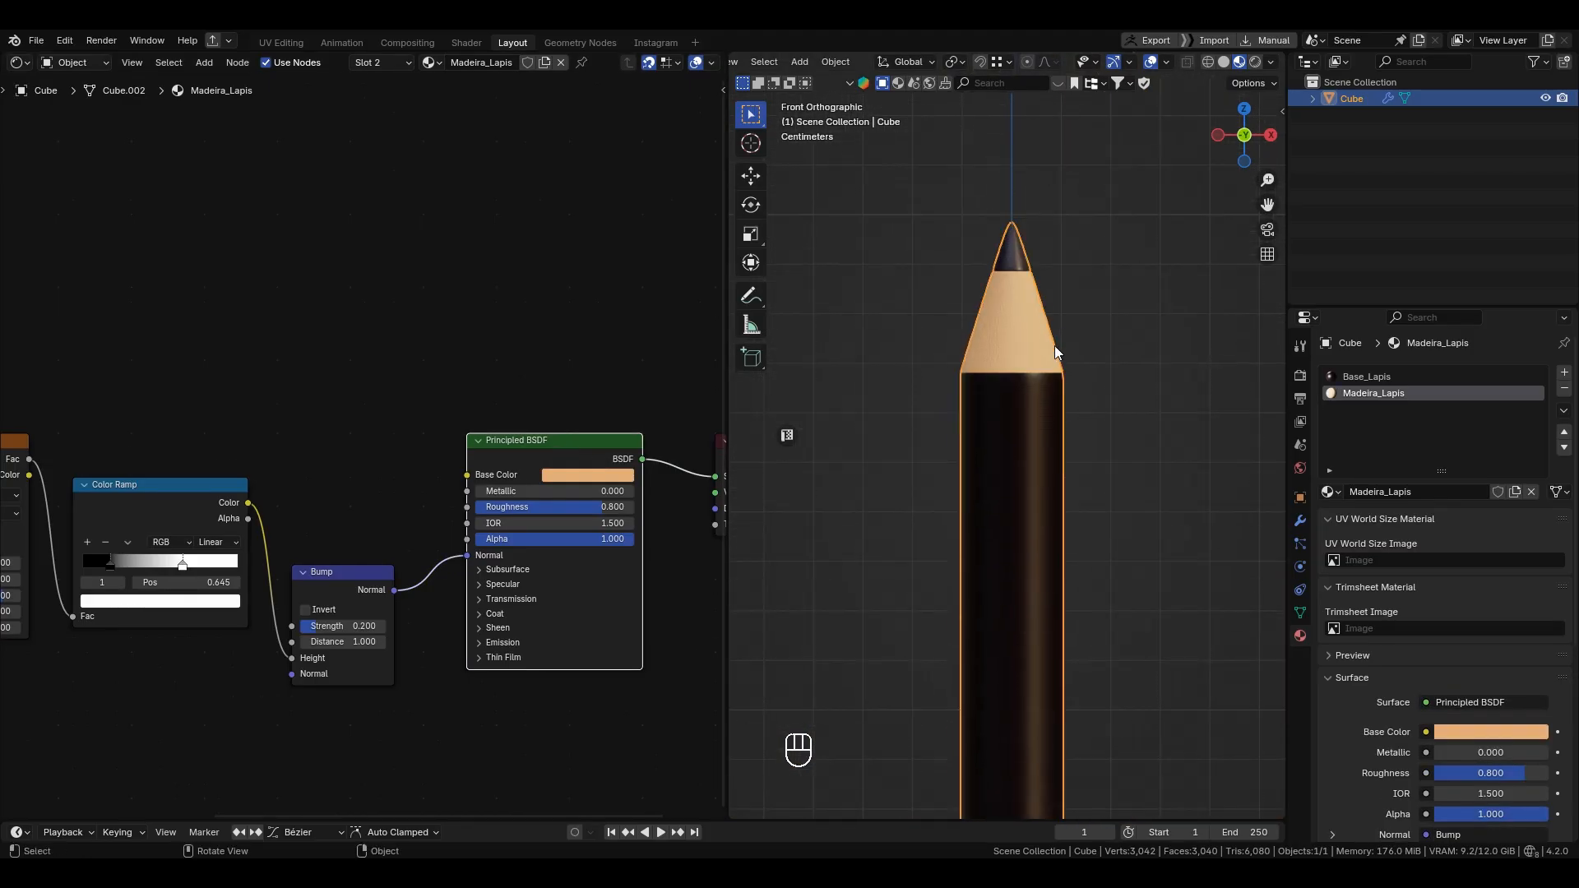
{"action": "scroll", "coordinate": [1053, 349], "scroll_direction": "up", "scroll_amount": 2}
{"action": "scroll", "coordinate": [1051, 358], "scroll_direction": "down", "scroll_amount": 2}
{"action": "scroll", "coordinate": [1041, 321], "scroll_direction": "down", "scroll_amount": 5, "text": "shift"}
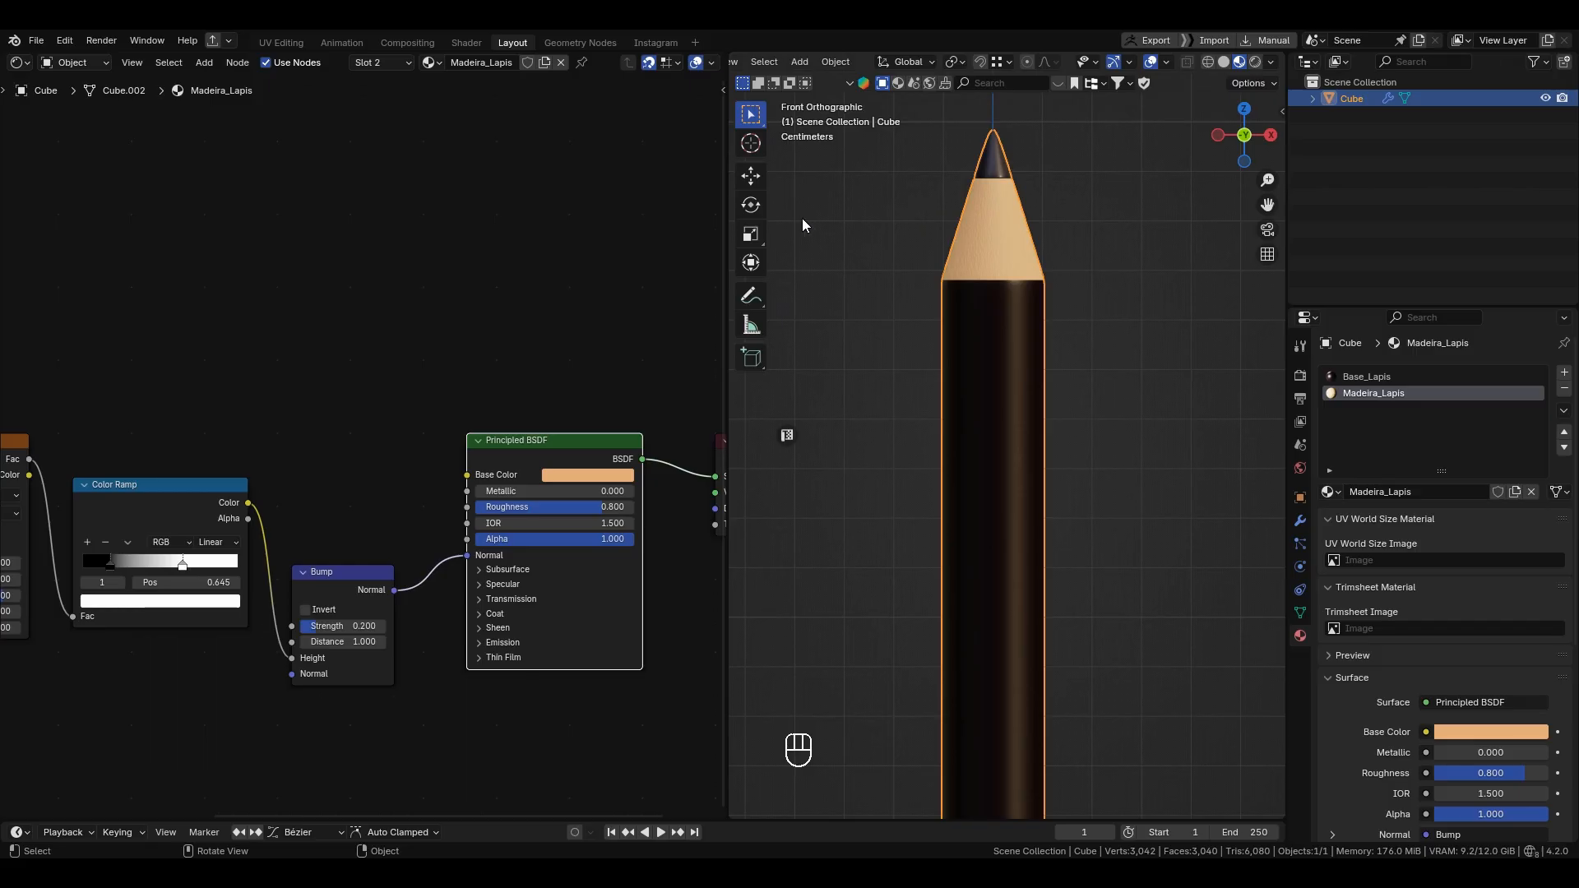
Step: Annotate the wood cone with an arrow and a curved outline, and erase the annotation
{"action": "mouse_move", "coordinate": [816, 165]}
{"action": "left_mouse_down"}
{"action": "mouse_move", "coordinate": [893, 194]}
{"action": "mouse_move", "coordinate": [858, 203]}
{"action": "left_mouse_up"}
{"action": "left_click_drag", "start_coordinate": [967, 184], "coordinate": [965, 185]}
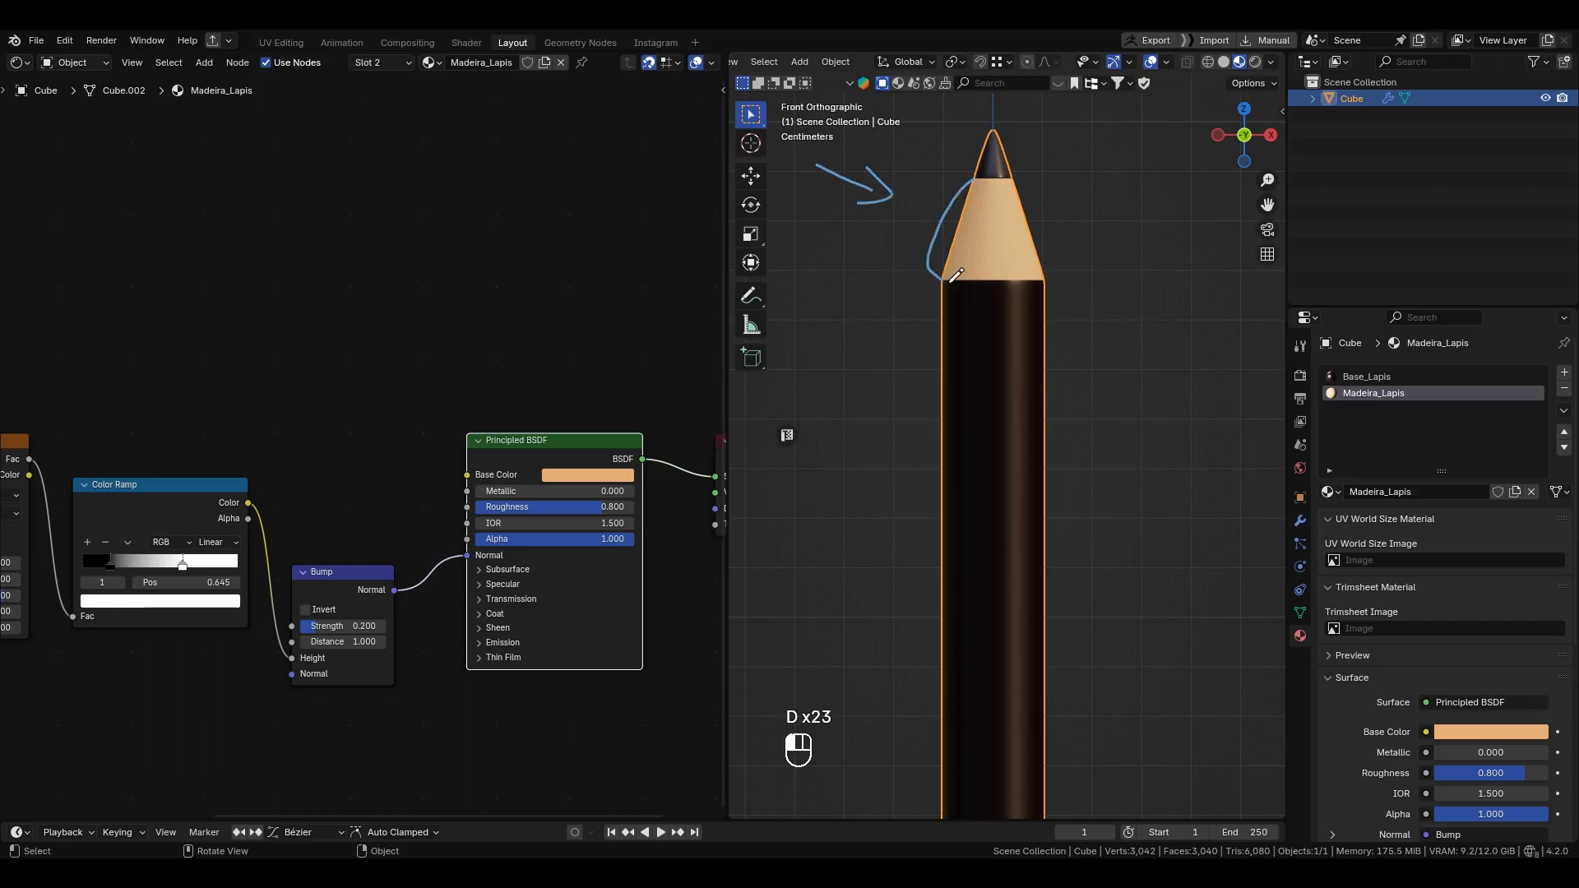
{"action": "right_click_drag", "start_coordinate": [992, 236], "coordinate": [883, 173]}
Step: Set the Noise Texture's scale to 3 for a coarser wood grain
{"action": "scroll", "coordinate": [921, 200], "scroll_direction": "up", "scroll_amount": 4}
{"action": "middle_click_drag", "start_coordinate": [917, 240], "coordinate": [990, 451], "text": "shift"}
{"action": "scroll", "coordinate": [87, 450], "scroll_direction": "down", "scroll_amount": 1}
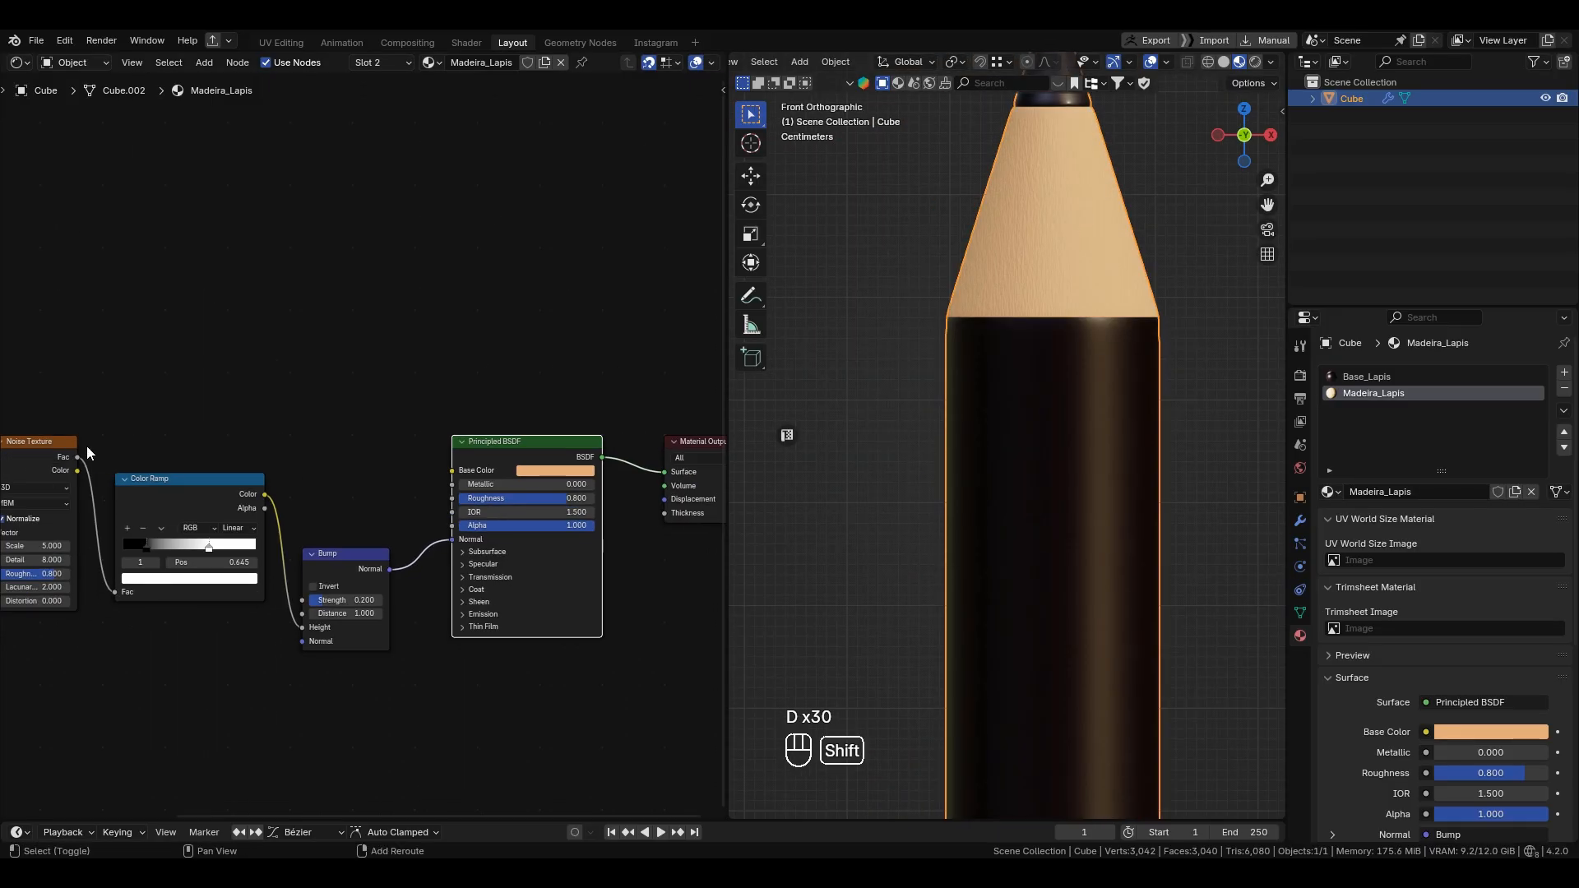
{"action": "middle_click_drag", "start_coordinate": [88, 451], "coordinate": [318, 452], "text": "shift"}
{"action": "scroll", "coordinate": [317, 453], "scroll_direction": "up", "scroll_amount": 1}
{"action": "left_click", "coordinate": [359, 547]}
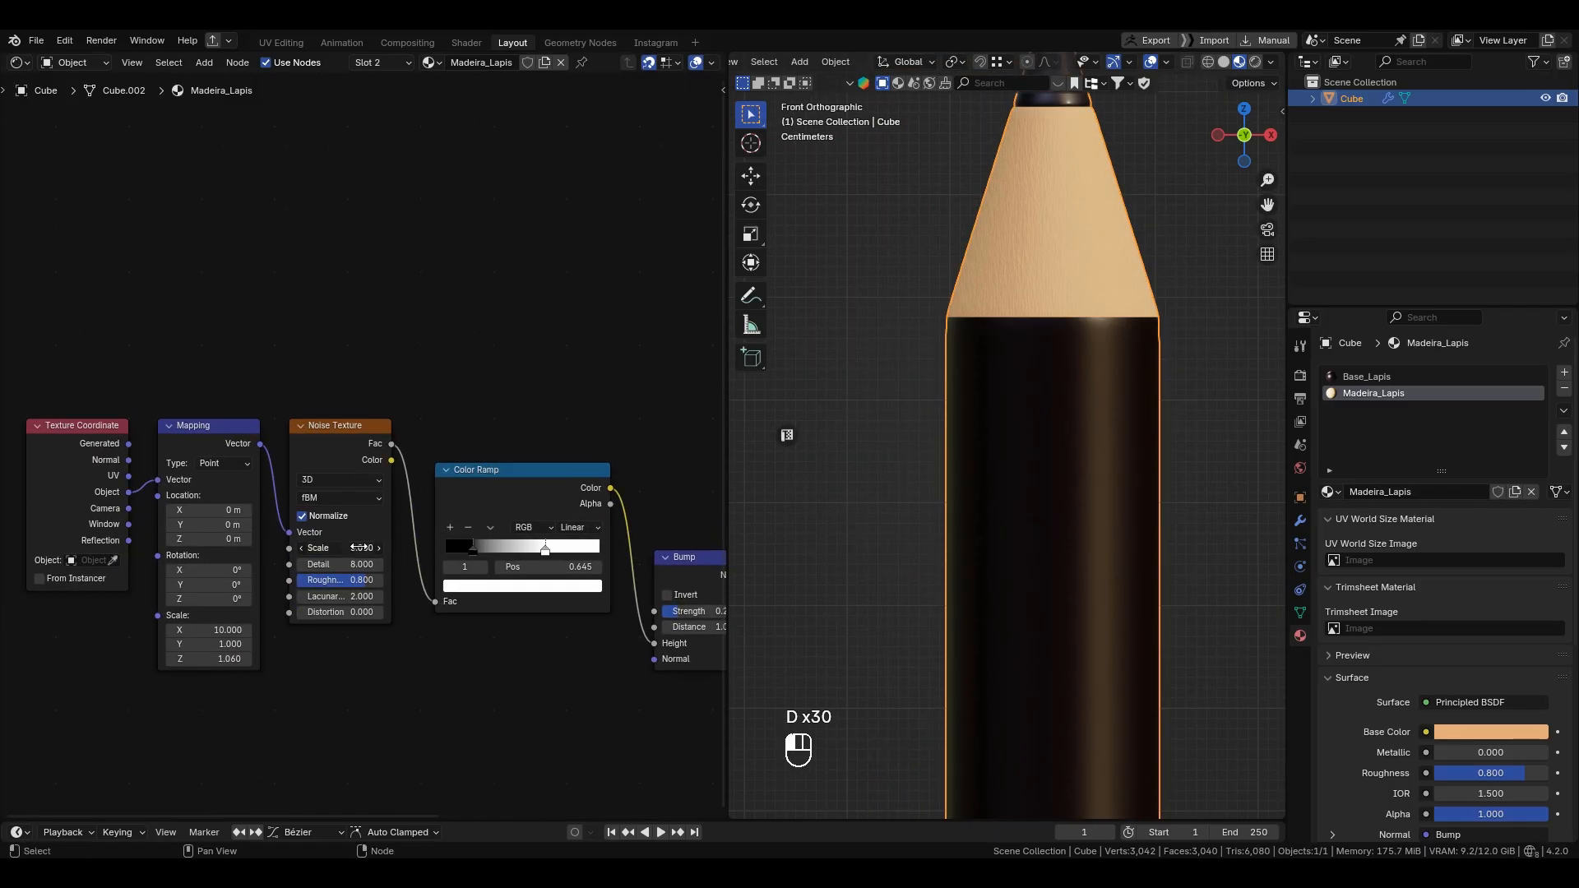
{"action": "type", "text": "3"}
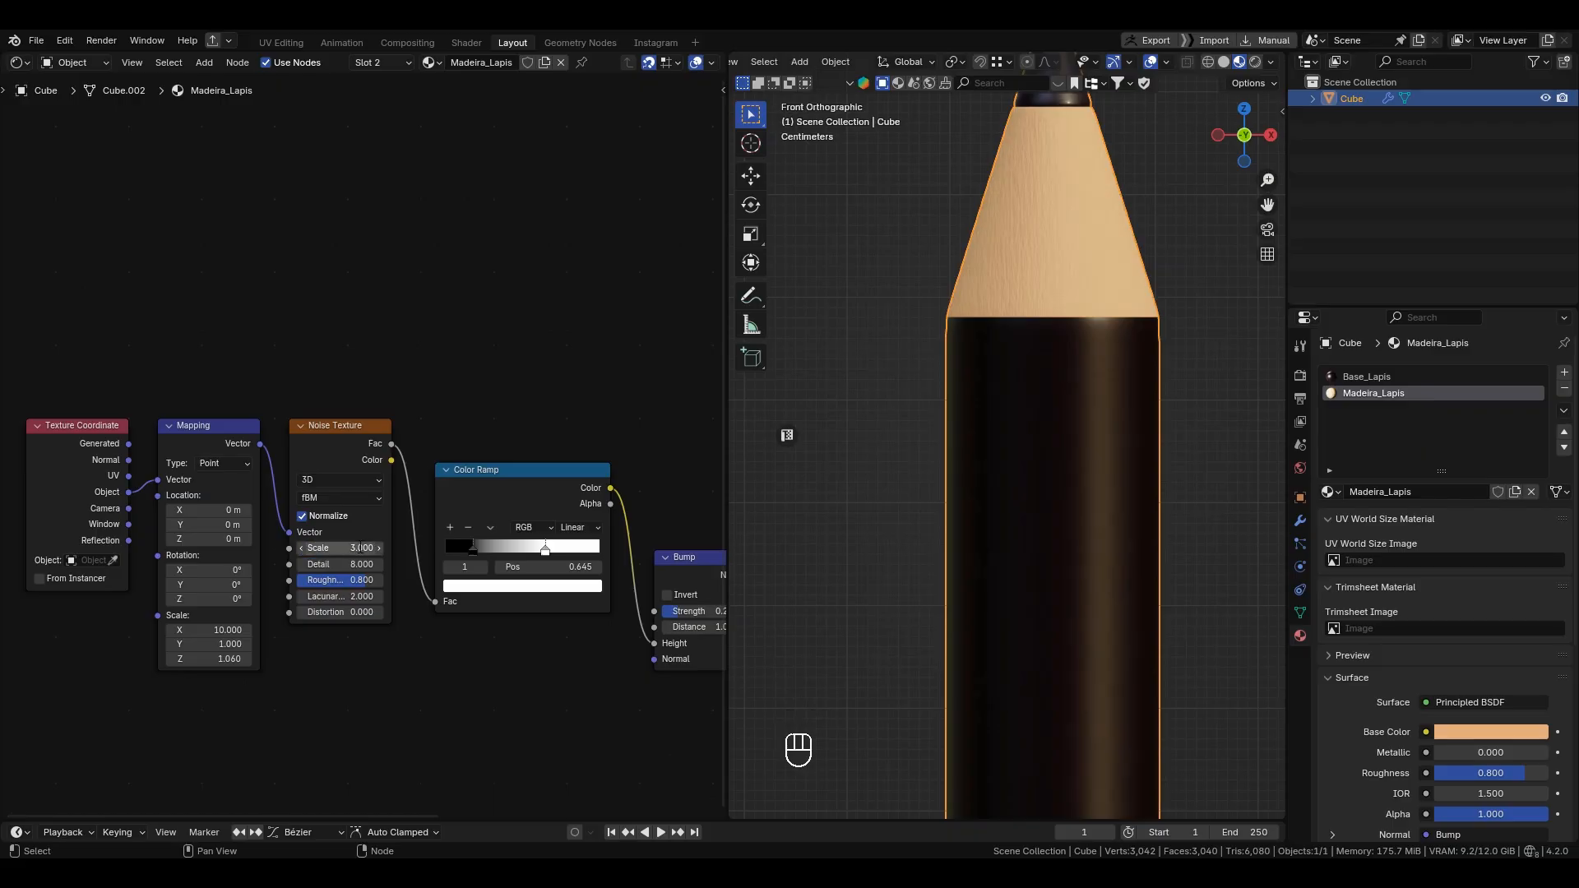
{"action": "key", "text": "Return"}
Step: Deselect the pencil and check the coarser grain on the sharpened cone
{"action": "scroll", "coordinate": [908, 414], "scroll_direction": "down", "scroll_amount": 2}
{"action": "left_click_drag", "start_coordinate": [1143, 453], "coordinate": [1121, 582], "text": "alt+shift"}
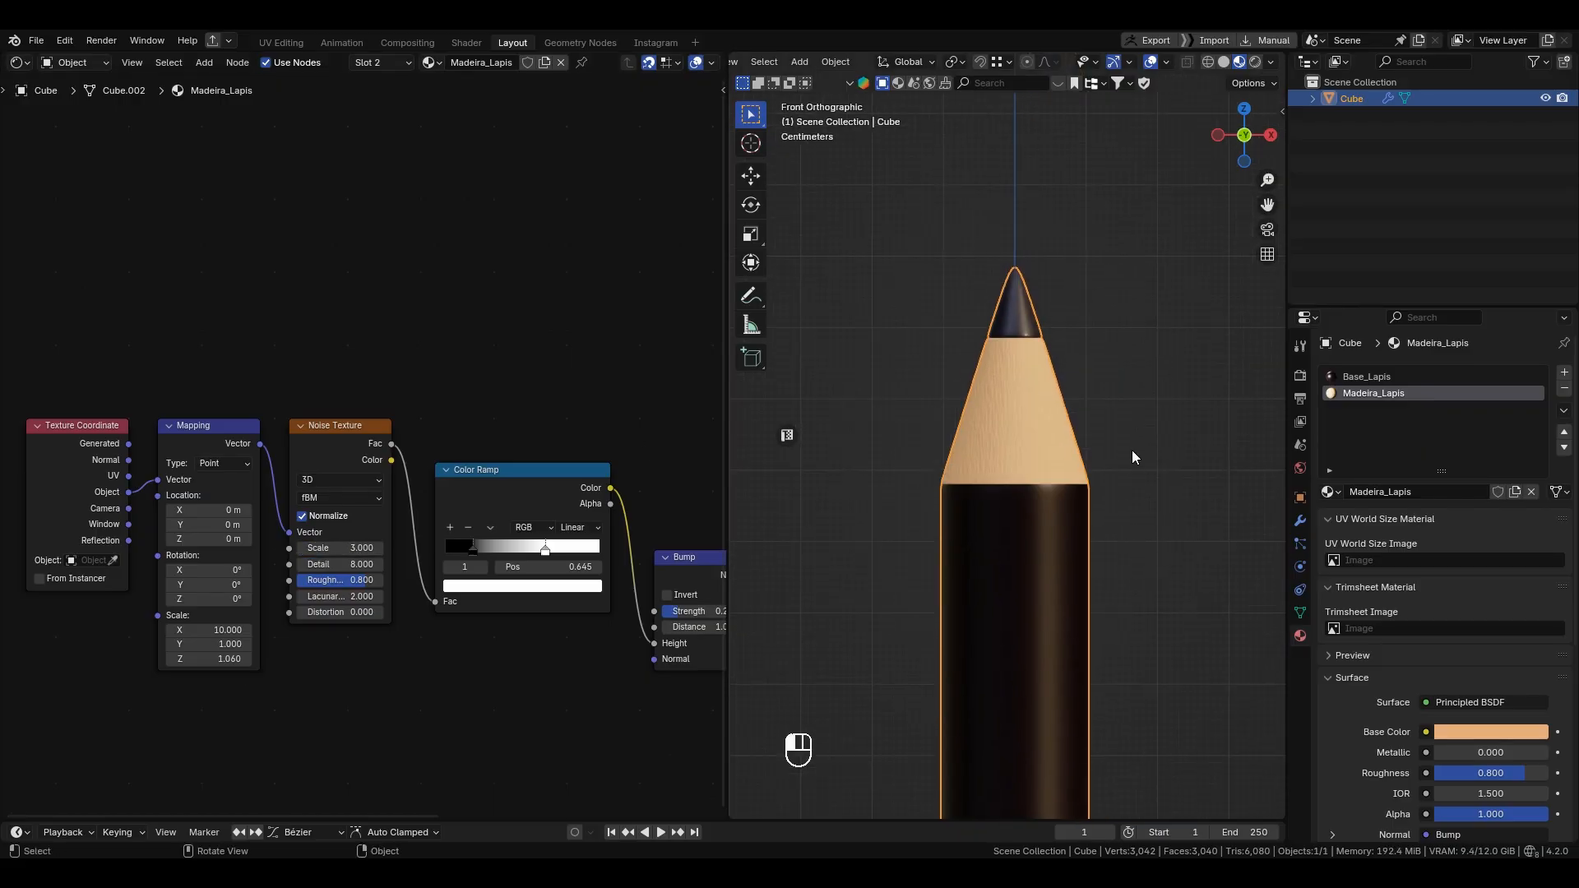
{"action": "left_click", "coordinate": [1132, 455]}
{"action": "scroll", "coordinate": [1032, 445], "scroll_direction": "up", "scroll_amount": 3}
{"action": "scroll", "coordinate": [987, 417], "scroll_direction": "down", "scroll_amount": 1}
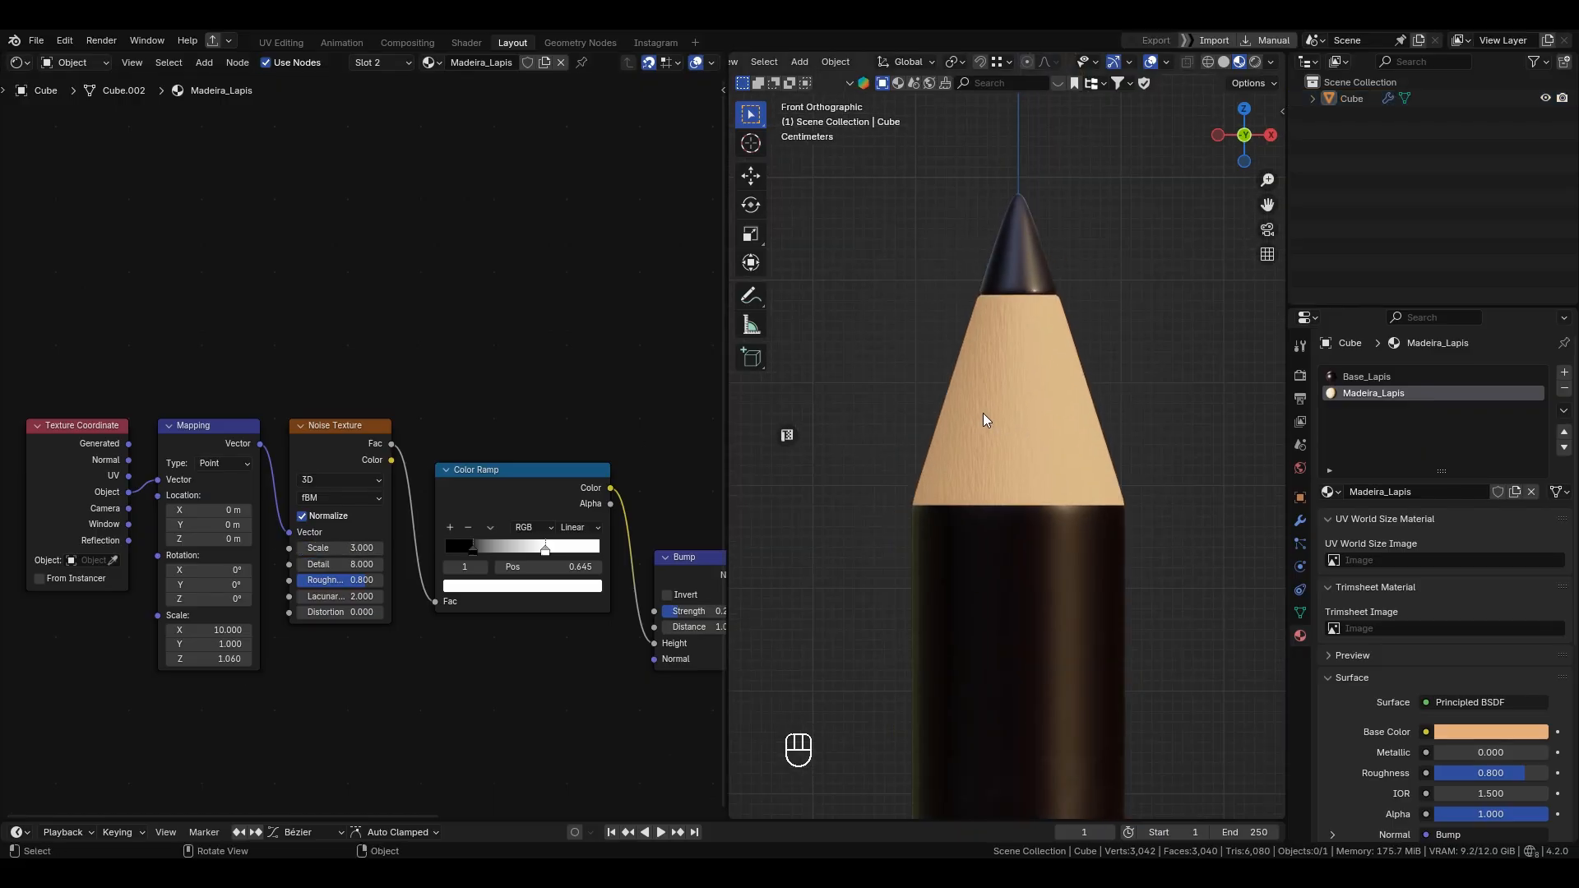
Step: Spread the Color Ramp's stops apart, with black at position 0 and white at position 1
{"action": "scroll", "coordinate": [568, 529], "scroll_direction": "up", "scroll_amount": 2}
{"action": "middle_click_drag", "start_coordinate": [527, 571], "coordinate": [489, 598], "text": "shift"}
{"action": "scroll", "coordinate": [477, 605], "scroll_direction": "up", "scroll_amount": 2}
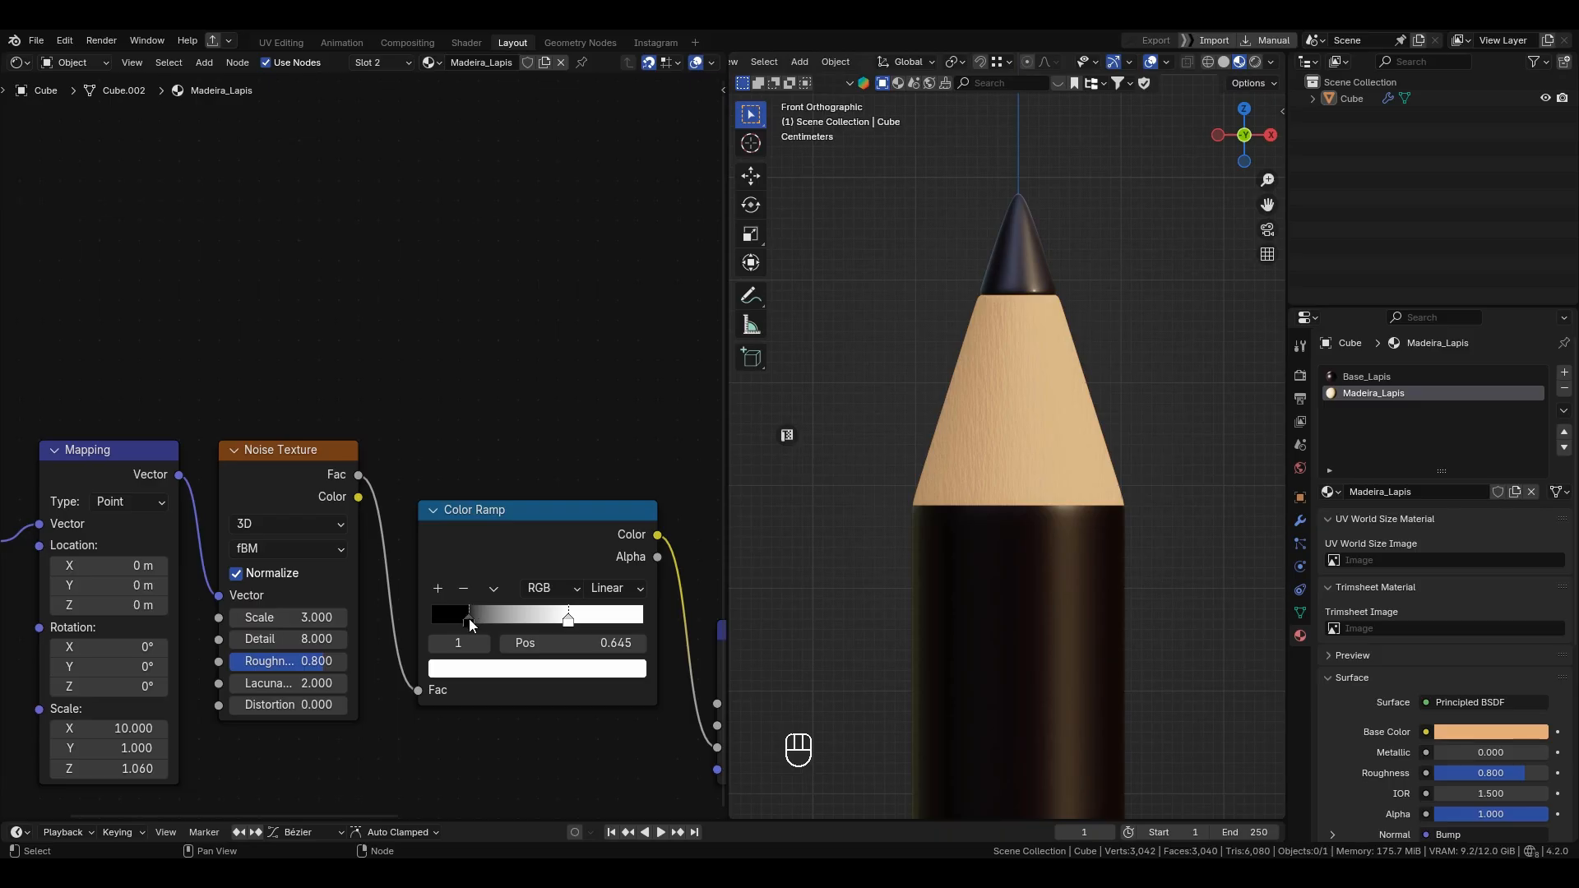
{"action": "left_click_drag", "start_coordinate": [469, 618], "coordinate": [412, 625]}
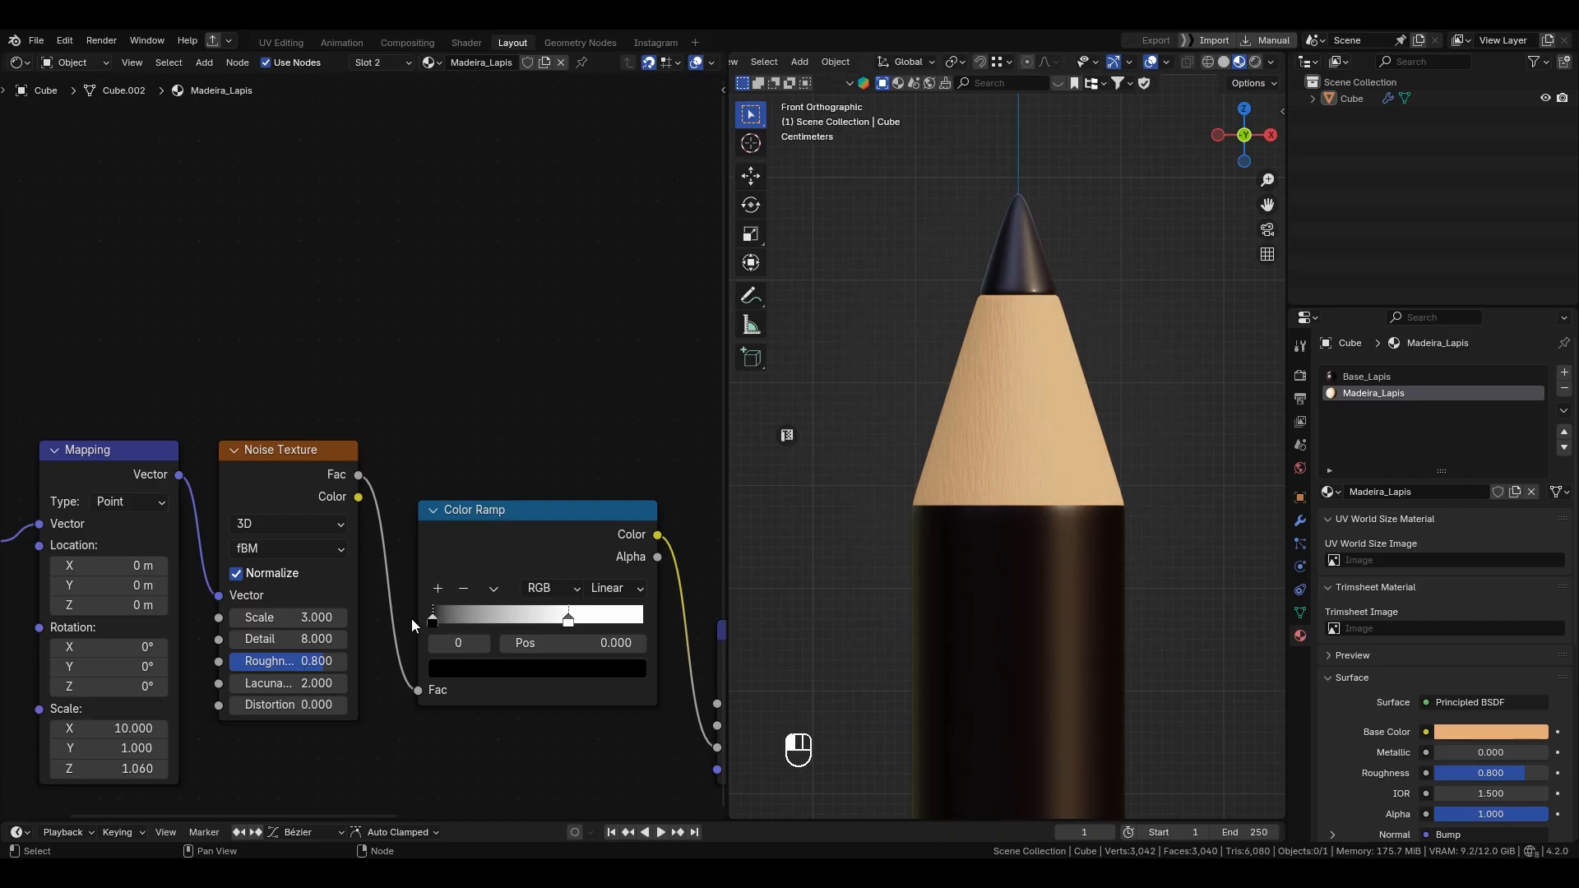
{"action": "left_click_drag", "start_coordinate": [556, 623], "coordinate": [659, 626]}
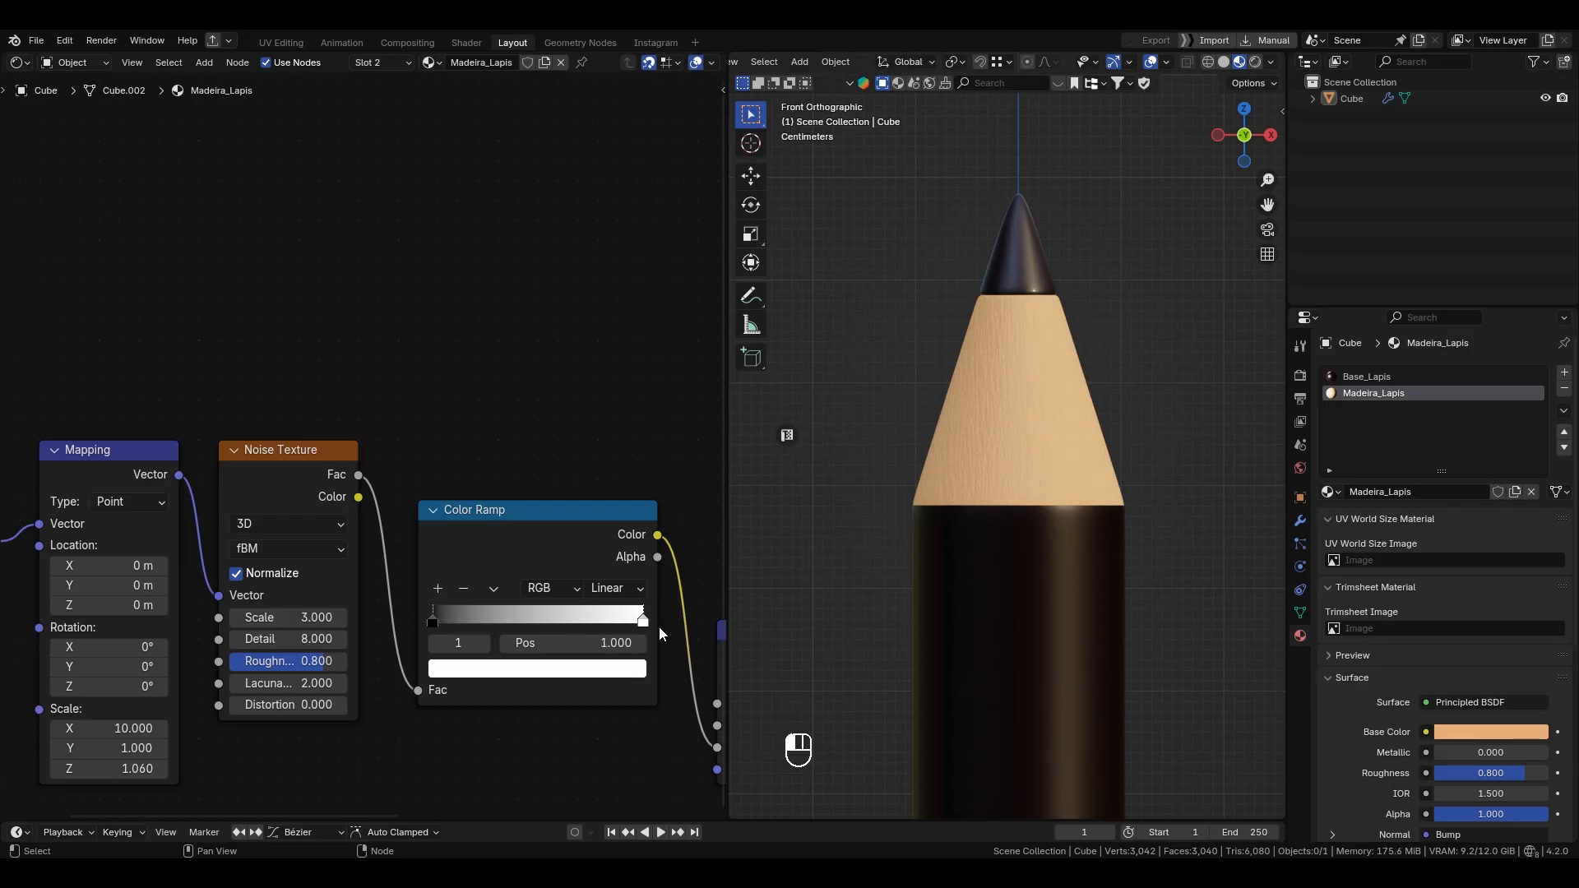
Step: Try the Color Ramp's white stop at position 0.486 and compare the wood relief near and far
{"action": "scroll", "coordinate": [958, 473], "scroll_direction": "up", "scroll_amount": 6}
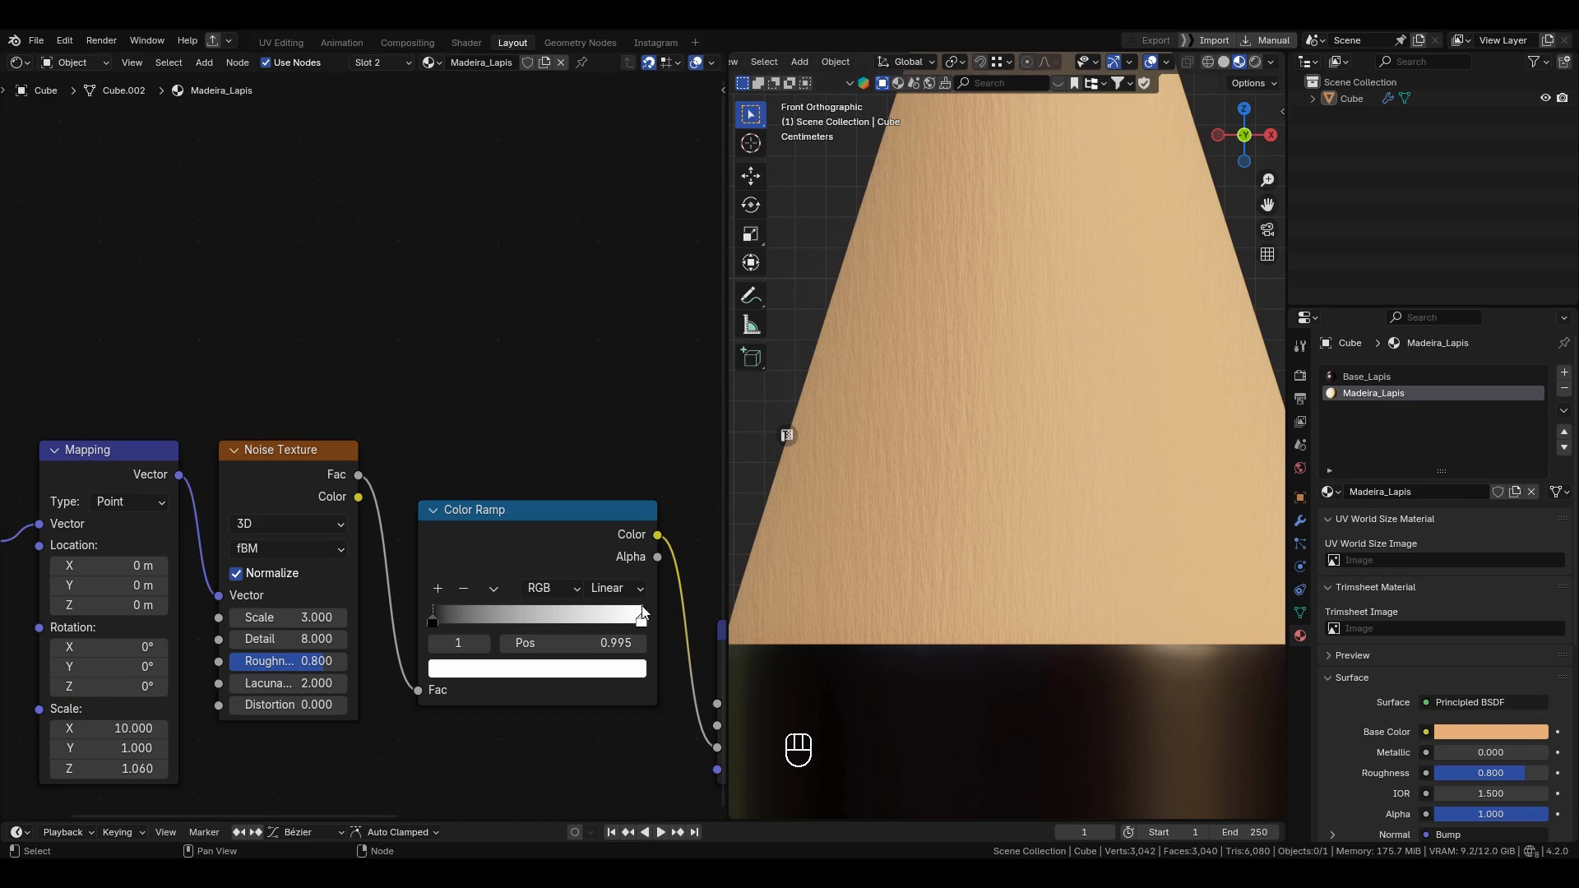
{"action": "left_click_drag", "start_coordinate": [644, 623], "coordinate": [528, 625]}
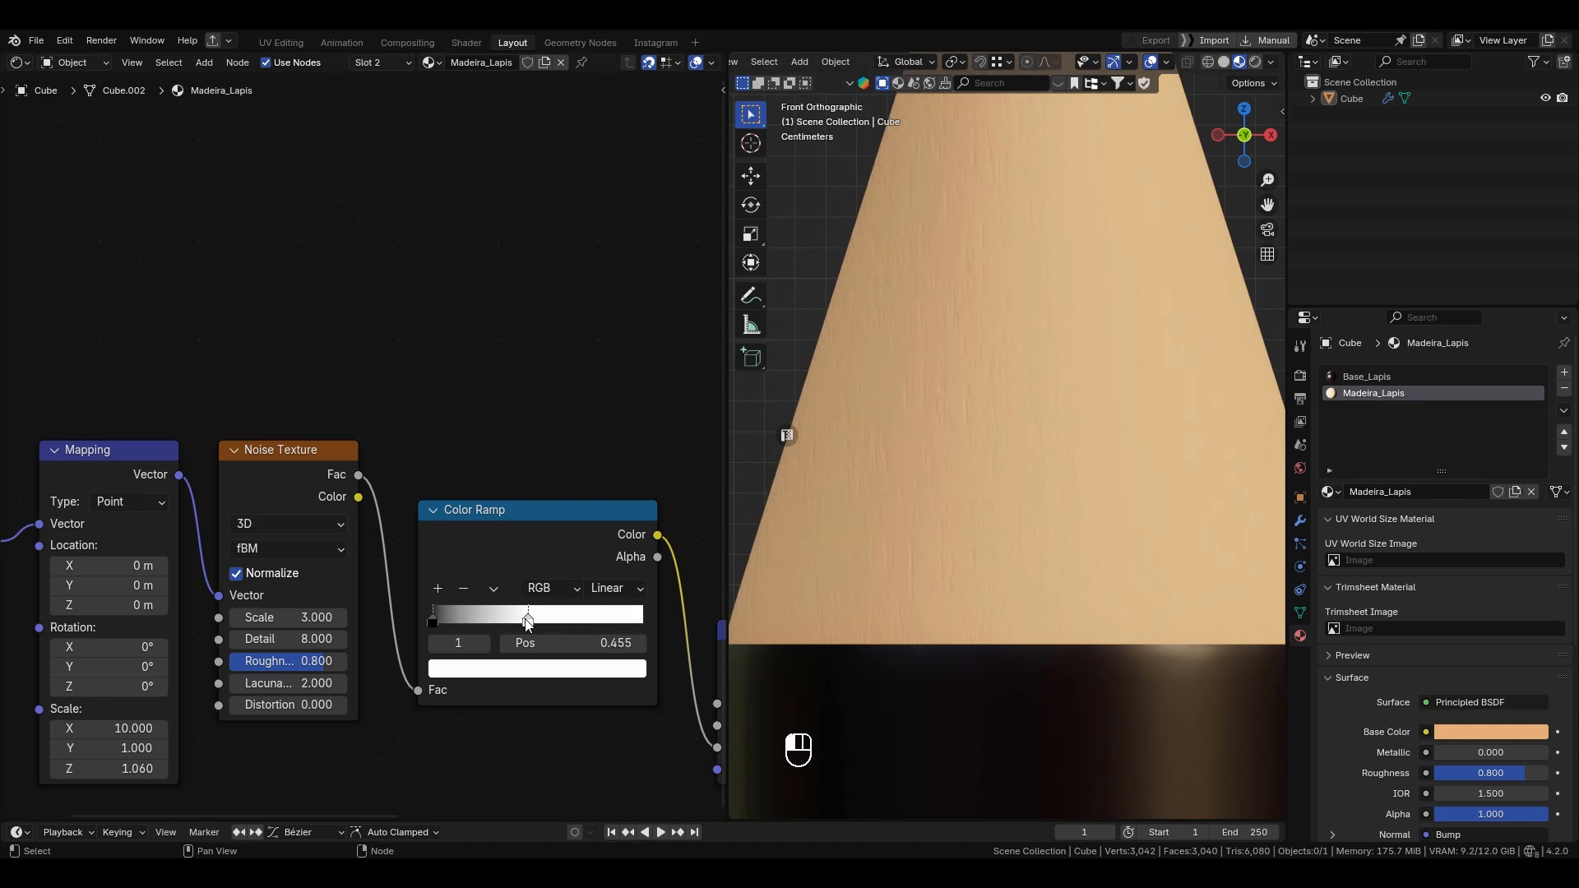
{"action": "scroll", "coordinate": [1061, 423], "scroll_direction": "down", "scroll_amount": 4}
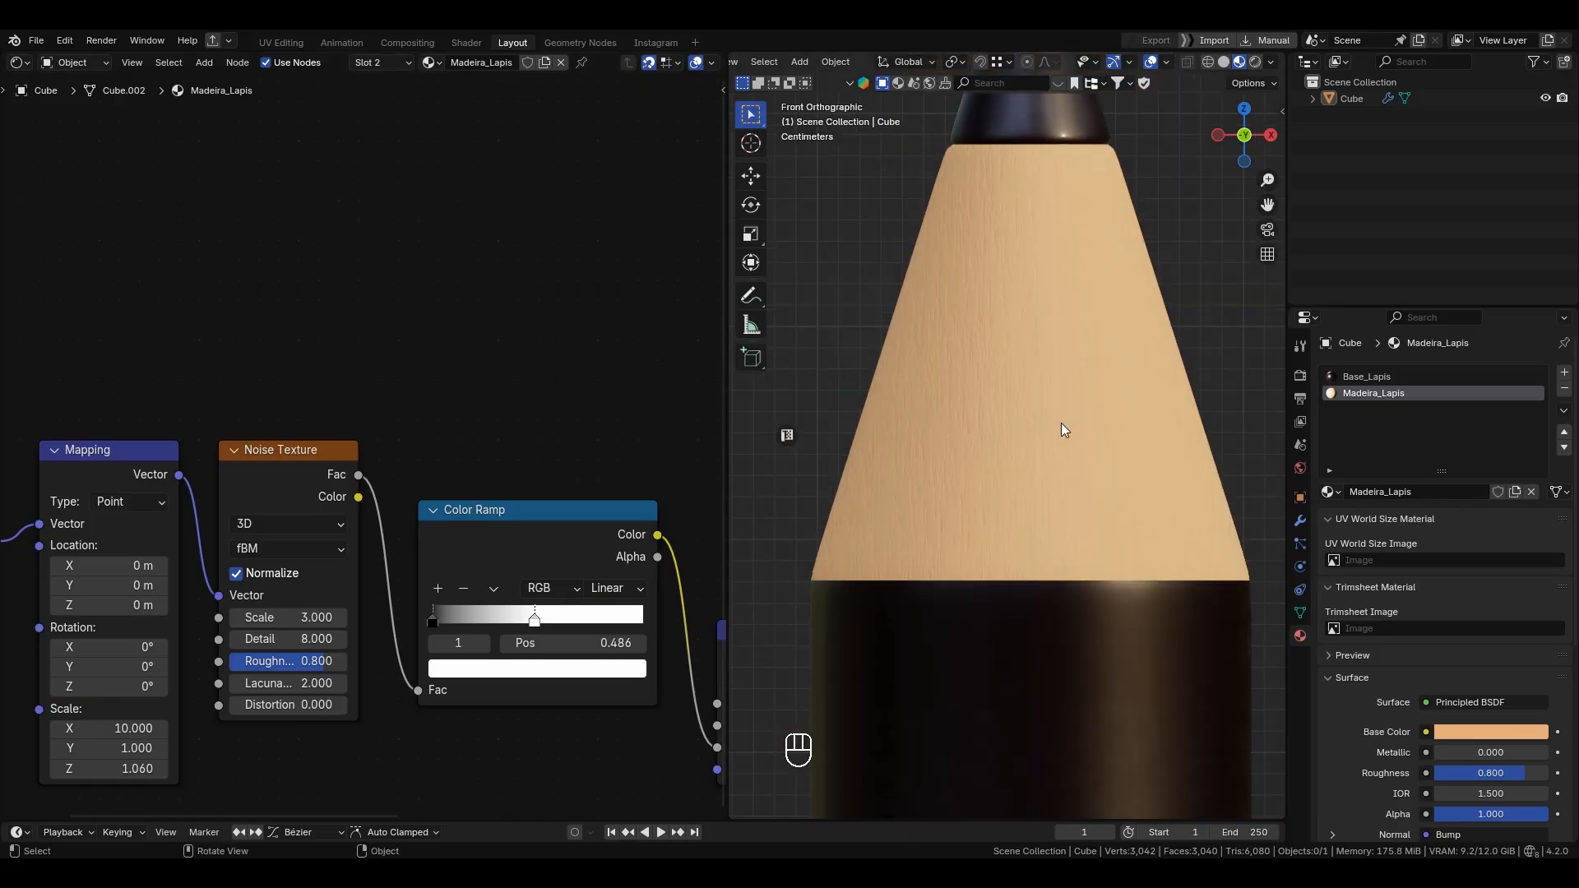
{"action": "scroll", "coordinate": [1056, 426], "scroll_direction": "up", "scroll_amount": 5}
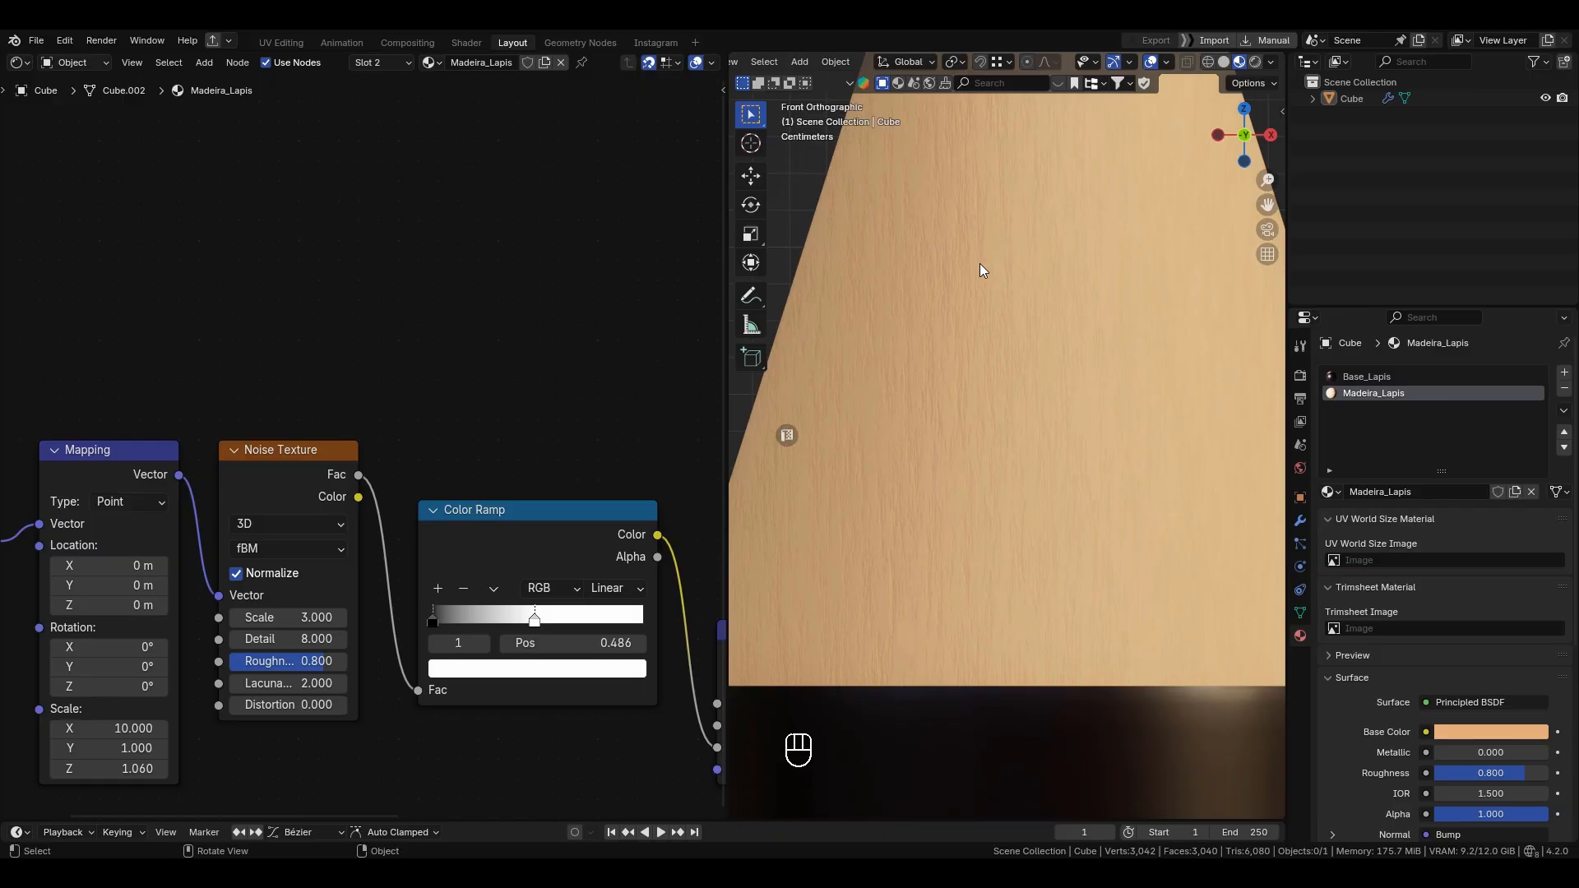
Step: Return the Color Ramp's white stop to position 1, preview the ramp, and switch back to the Principled BSDF preview
{"action": "mouse_move", "coordinate": [432, 612]}
{"action": "left_mouse_down"}
{"action": "mouse_move", "coordinate": [500, 625]}
{"action": "mouse_move", "coordinate": [406, 630]}
{"action": "left_mouse_up"}
{"action": "left_click_drag", "start_coordinate": [536, 616], "coordinate": [673, 636]}
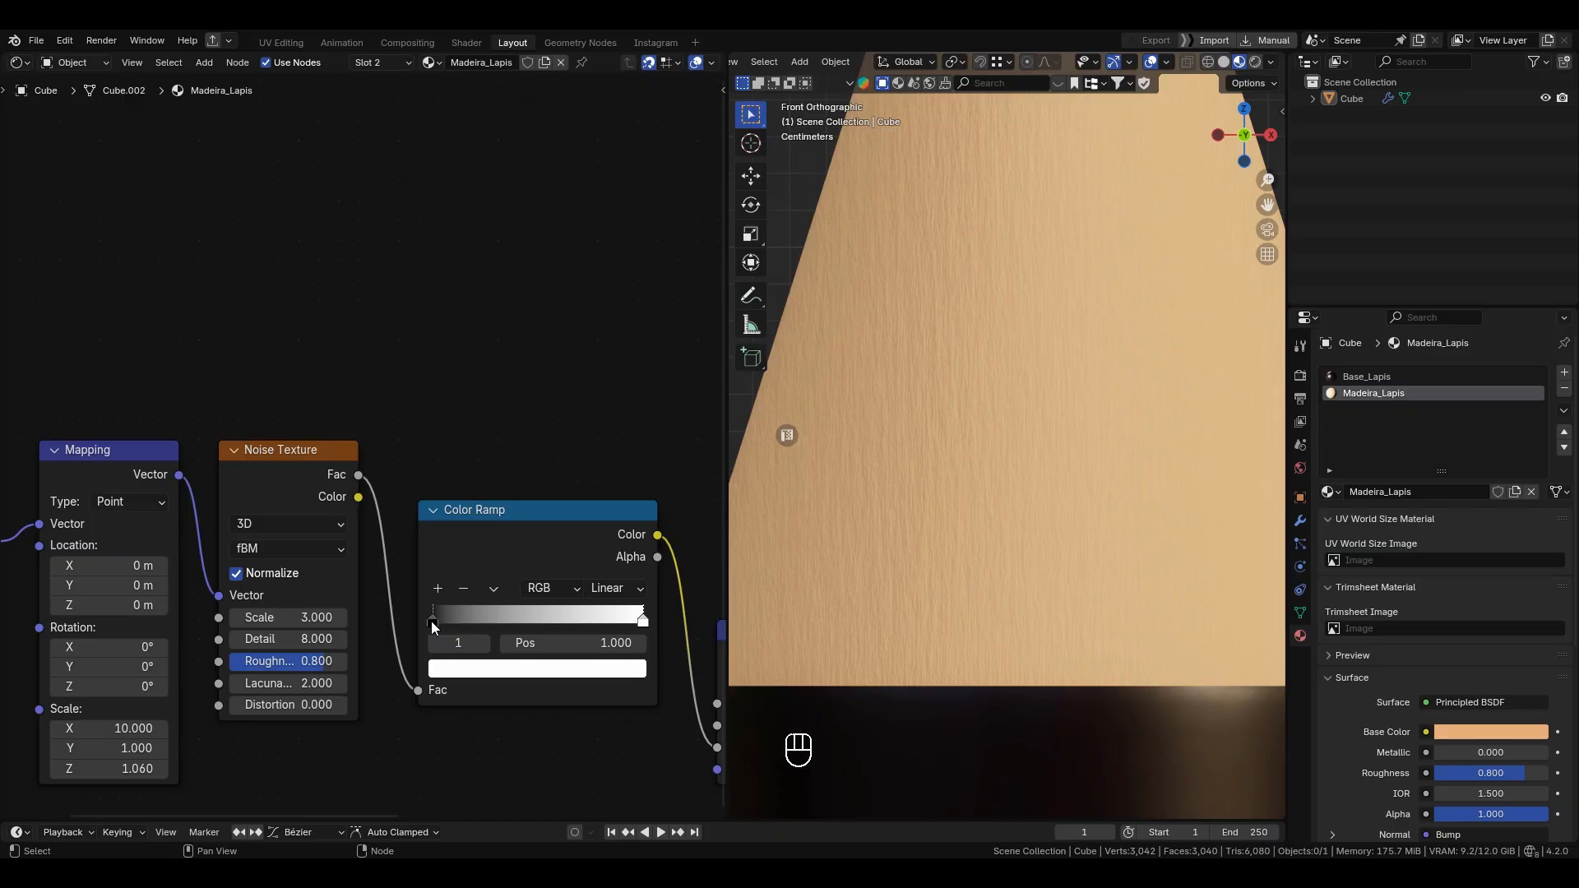
{"action": "left_click", "coordinate": [506, 528], "text": "ctrl+shift"}
{"action": "scroll", "coordinate": [520, 519], "scroll_direction": "down", "scroll_amount": 2}
{"action": "middle_click_drag", "start_coordinate": [520, 519], "coordinate": [444, 622], "text": "shift"}
{"action": "left_click", "coordinate": [615, 590], "text": "ctrl+shift"}
{"action": "scroll", "coordinate": [400, 612], "scroll_direction": "up", "scroll_amount": 2}
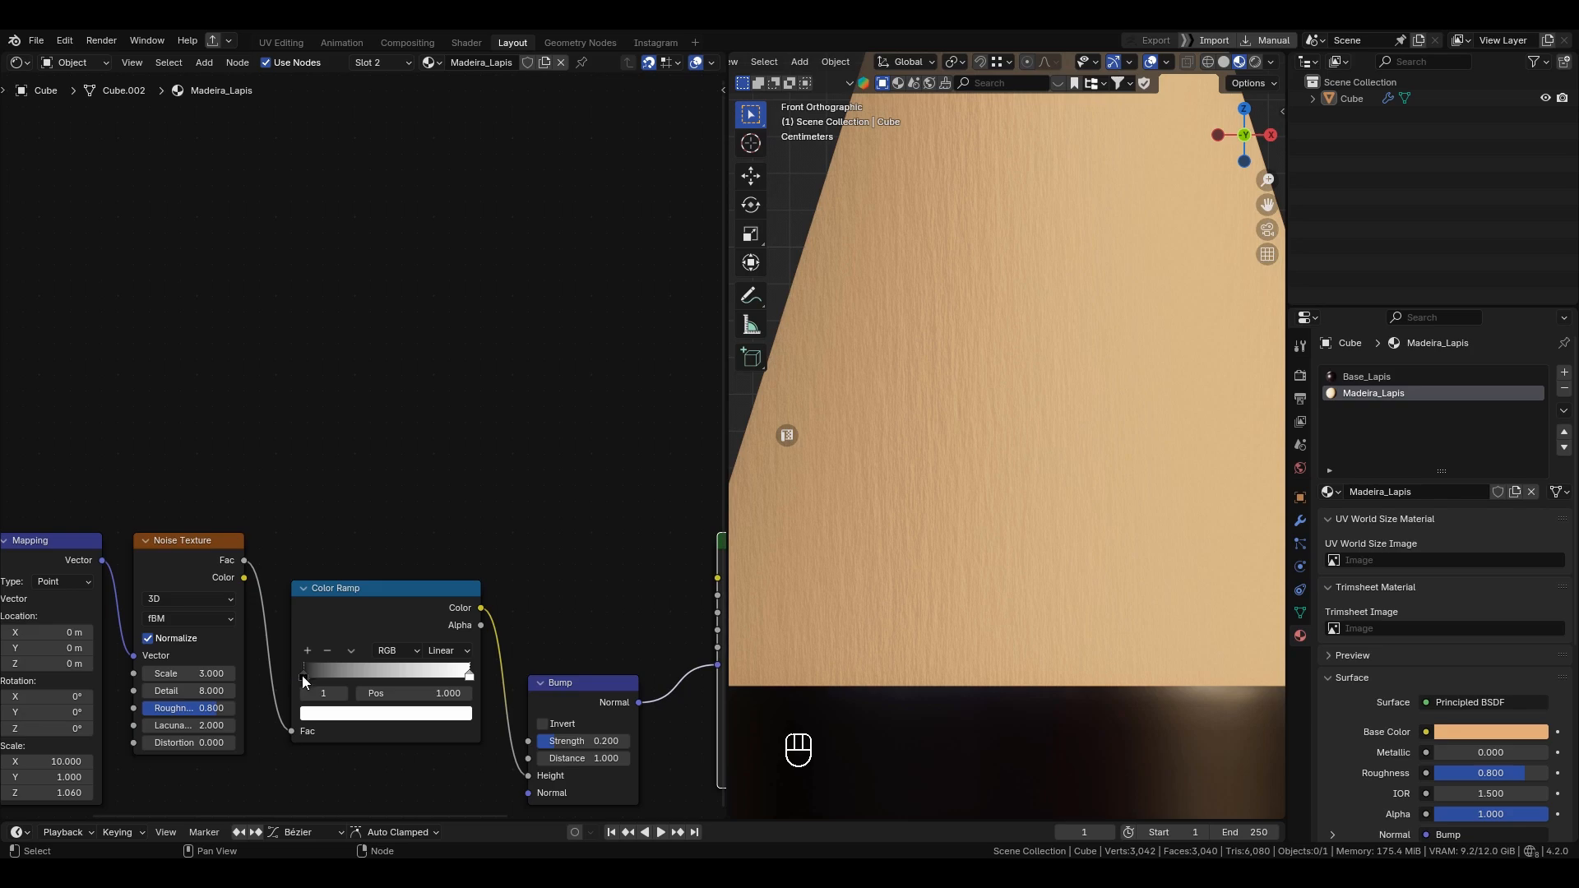
Step: Try the Color Ramp's black stop near the middle of the gradient and return it to position 0
{"action": "left_click_drag", "start_coordinate": [304, 680], "coordinate": [402, 676]}
{"action": "left_click_drag", "start_coordinate": [391, 676], "coordinate": [280, 682]}
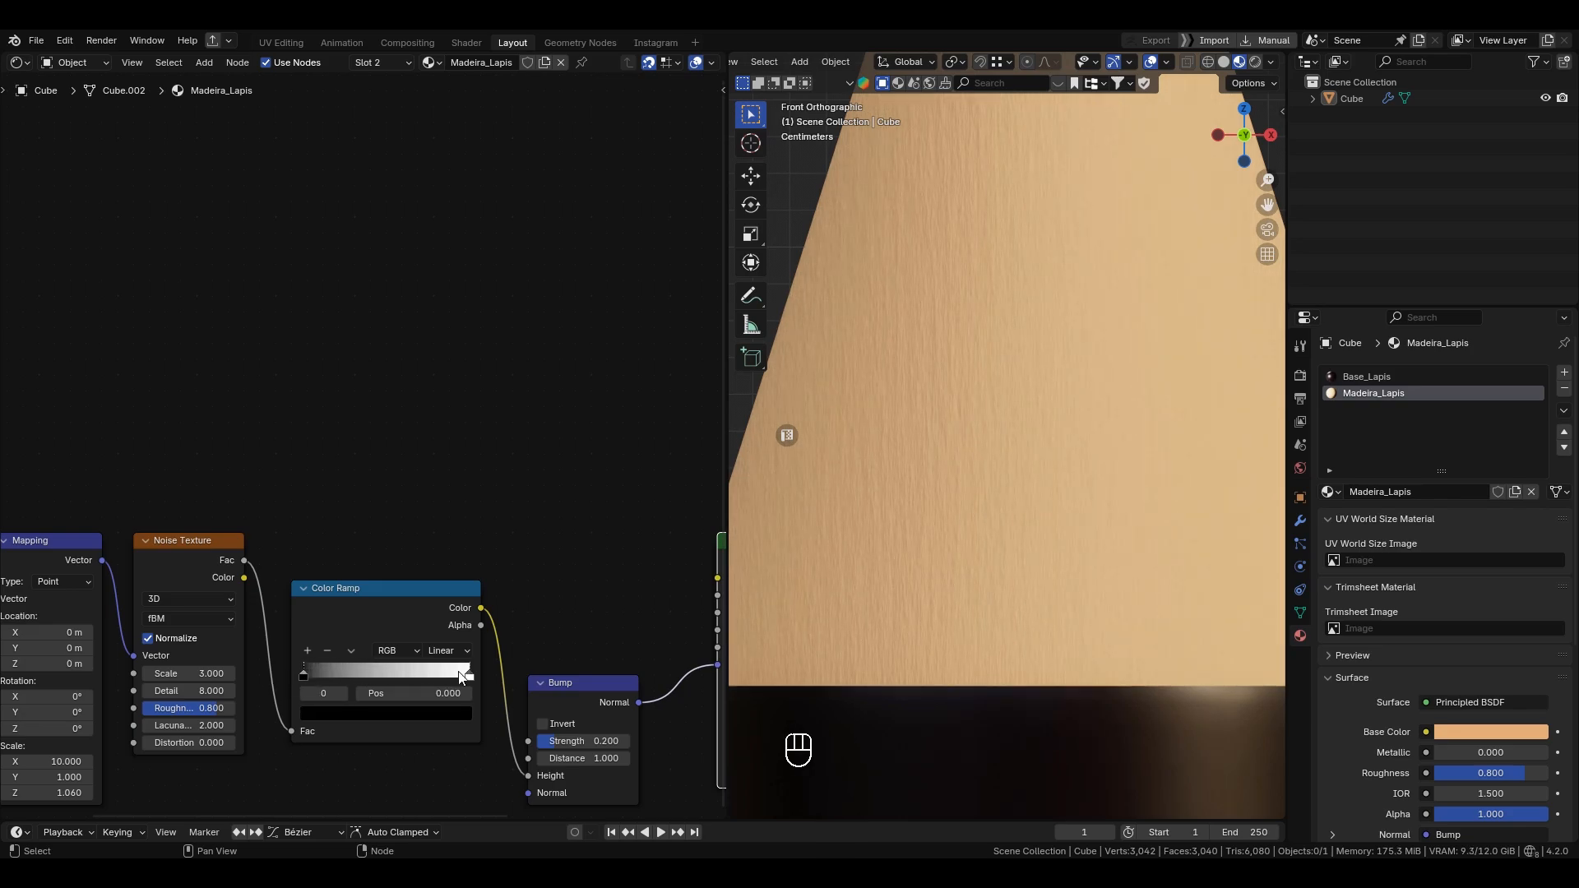
Step: Try the Color Ramp's white stop at position 0.473 and compare the wood relief near and far
{"action": "mouse_move", "coordinate": [473, 674]}
{"action": "left_mouse_down"}
{"action": "mouse_move", "coordinate": [489, 674]}
{"action": "mouse_move", "coordinate": [370, 689]}
{"action": "mouse_move", "coordinate": [486, 676]}
{"action": "left_mouse_up"}
{"action": "left_click_drag", "start_coordinate": [431, 609], "coordinate": [415, 608]}
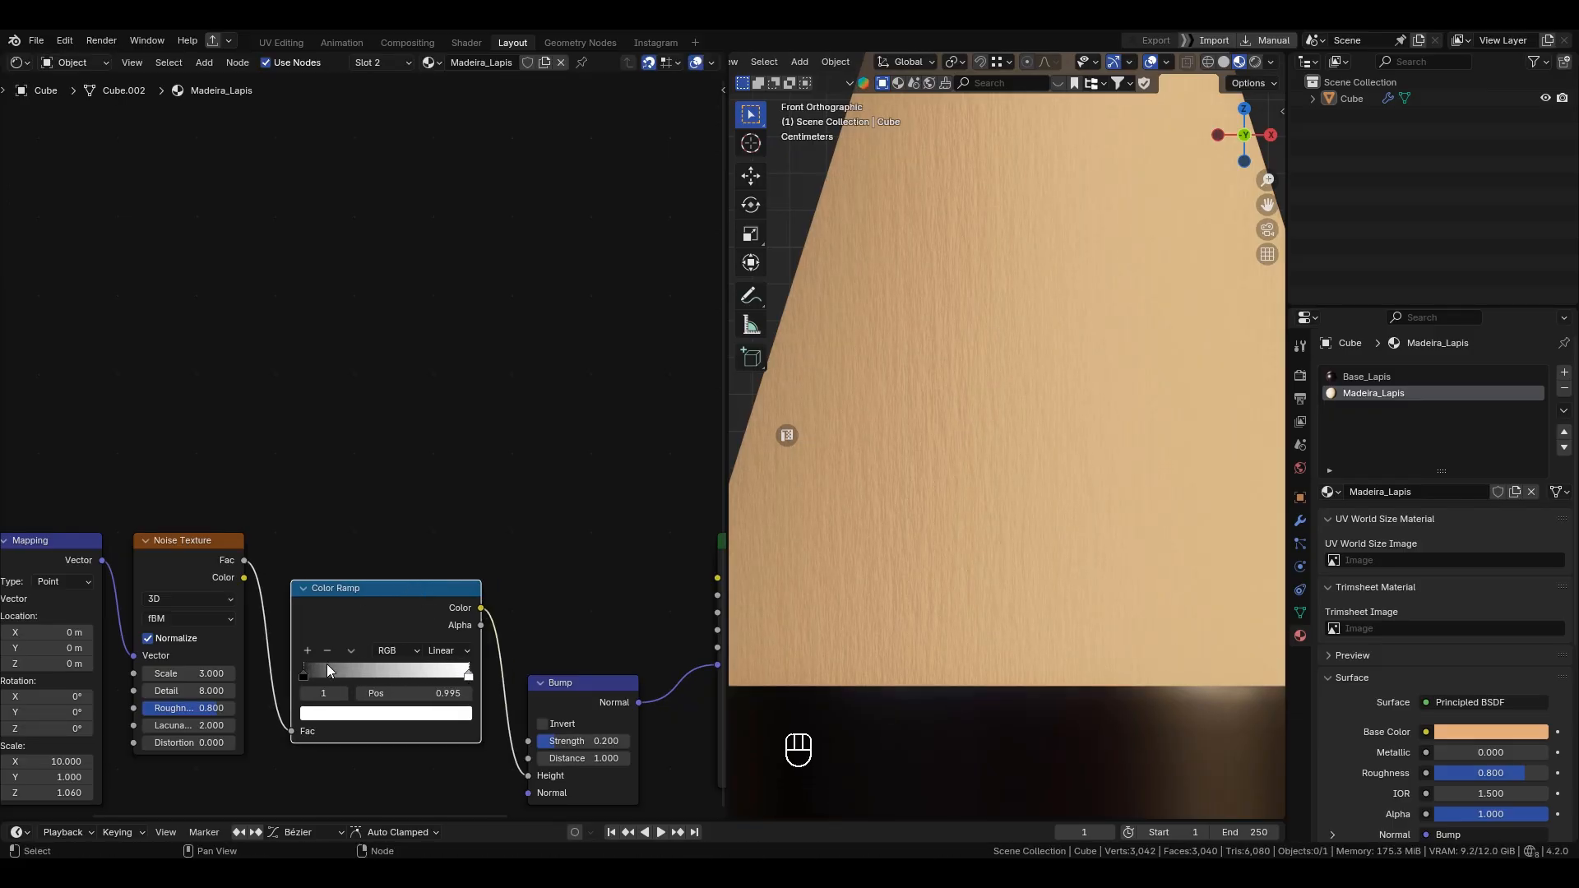
{"action": "scroll", "coordinate": [523, 572], "scroll_direction": "down", "scroll_amount": 2}
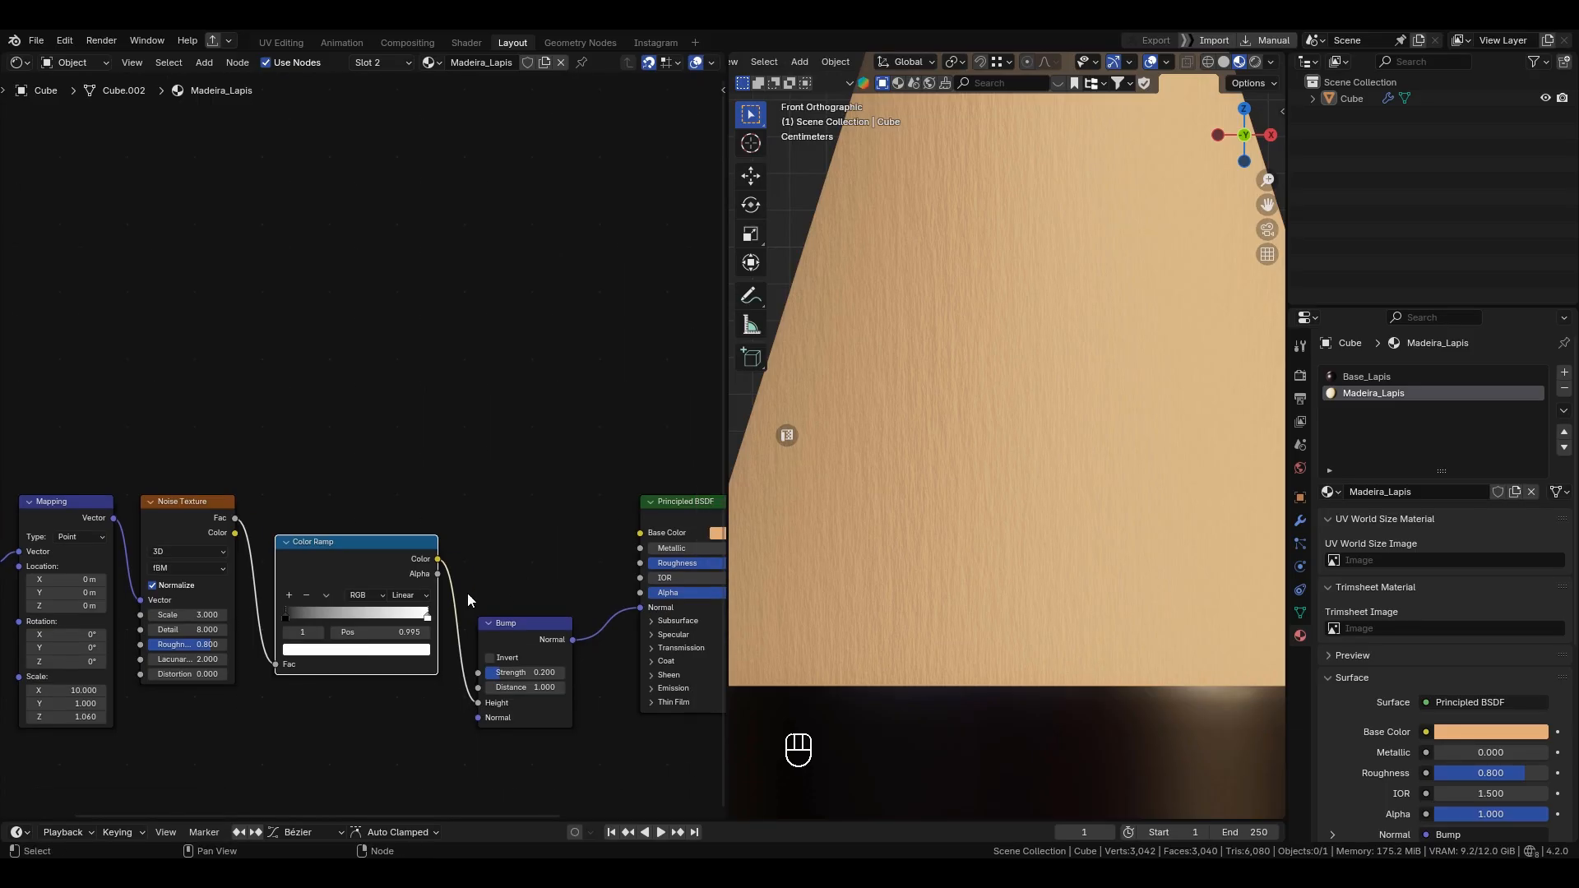
{"action": "scroll", "coordinate": [449, 620], "scroll_direction": "up", "scroll_amount": 2}
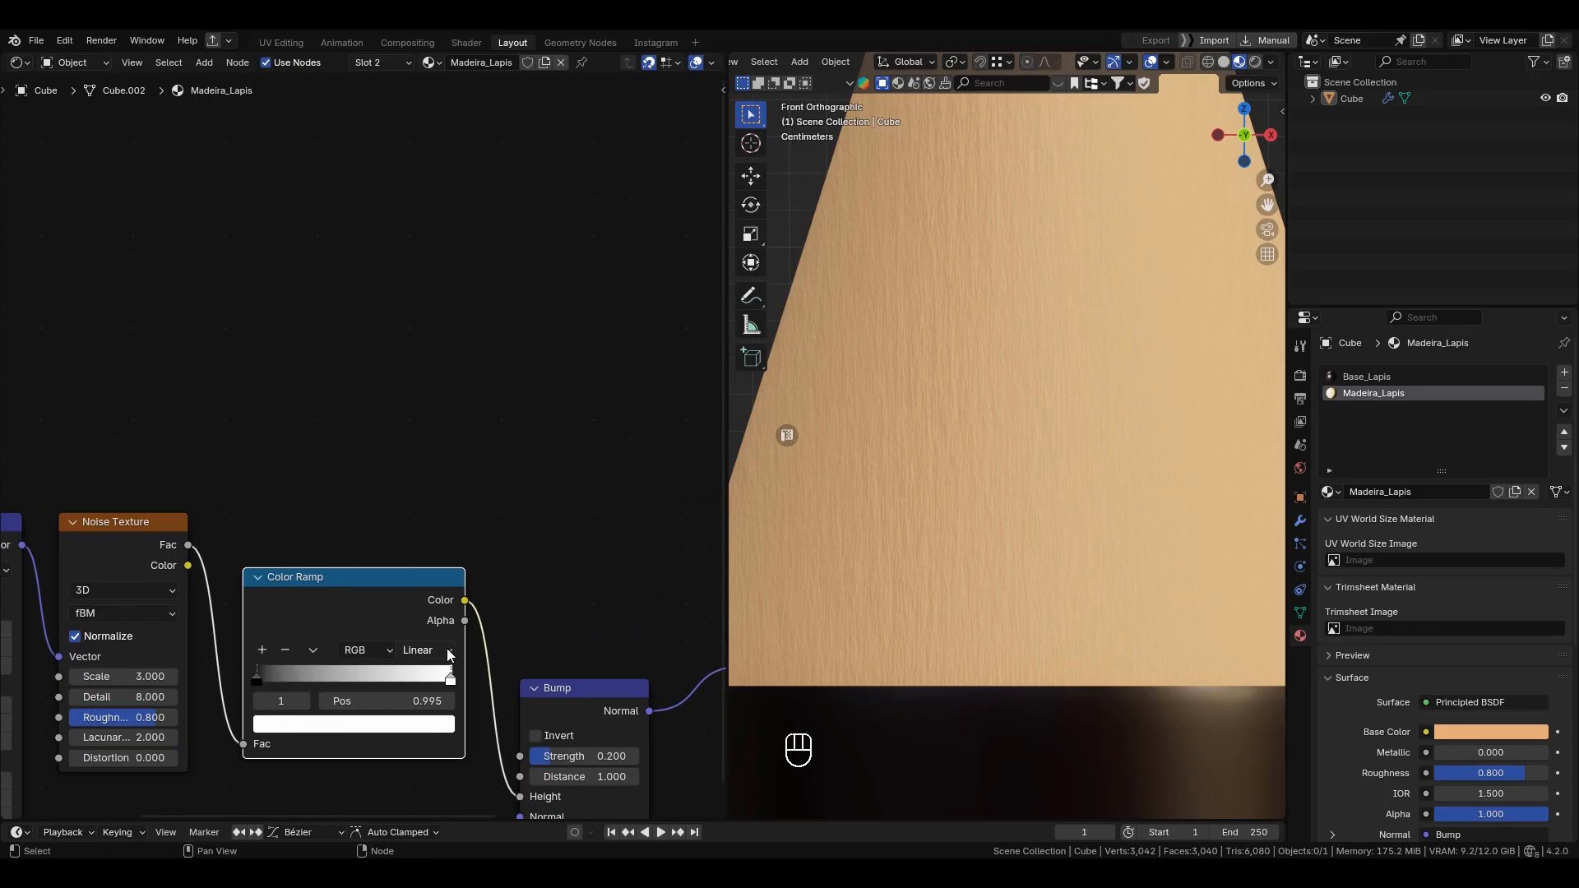
{"action": "middle_click_drag", "start_coordinate": [483, 630], "coordinate": [559, 596], "text": "alt+shift"}
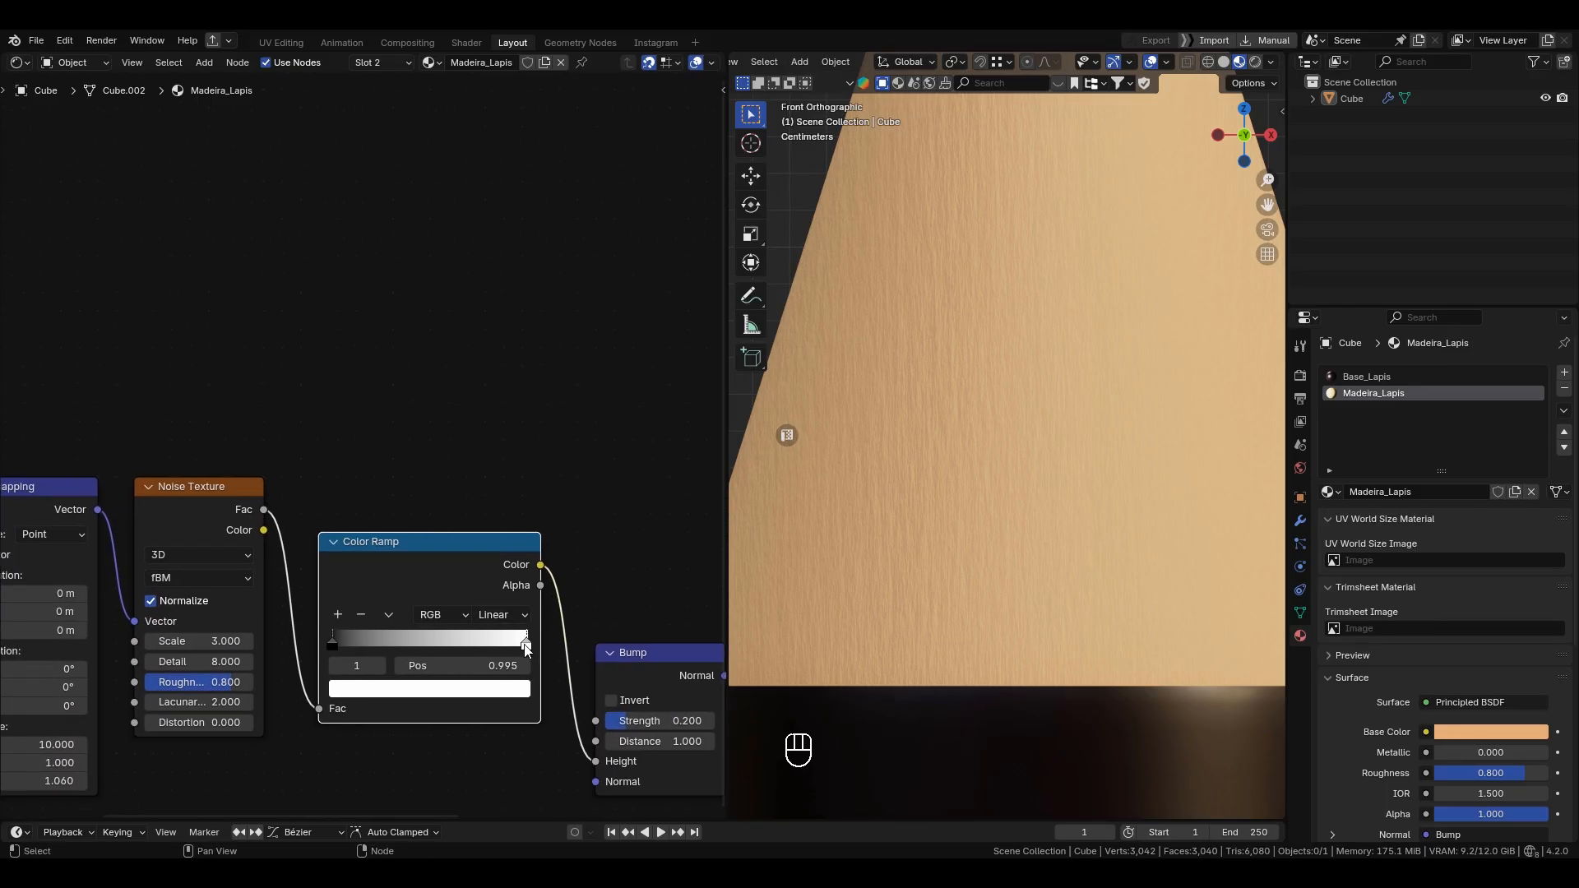
{"action": "left_click_drag", "start_coordinate": [526, 646], "coordinate": [421, 649]}
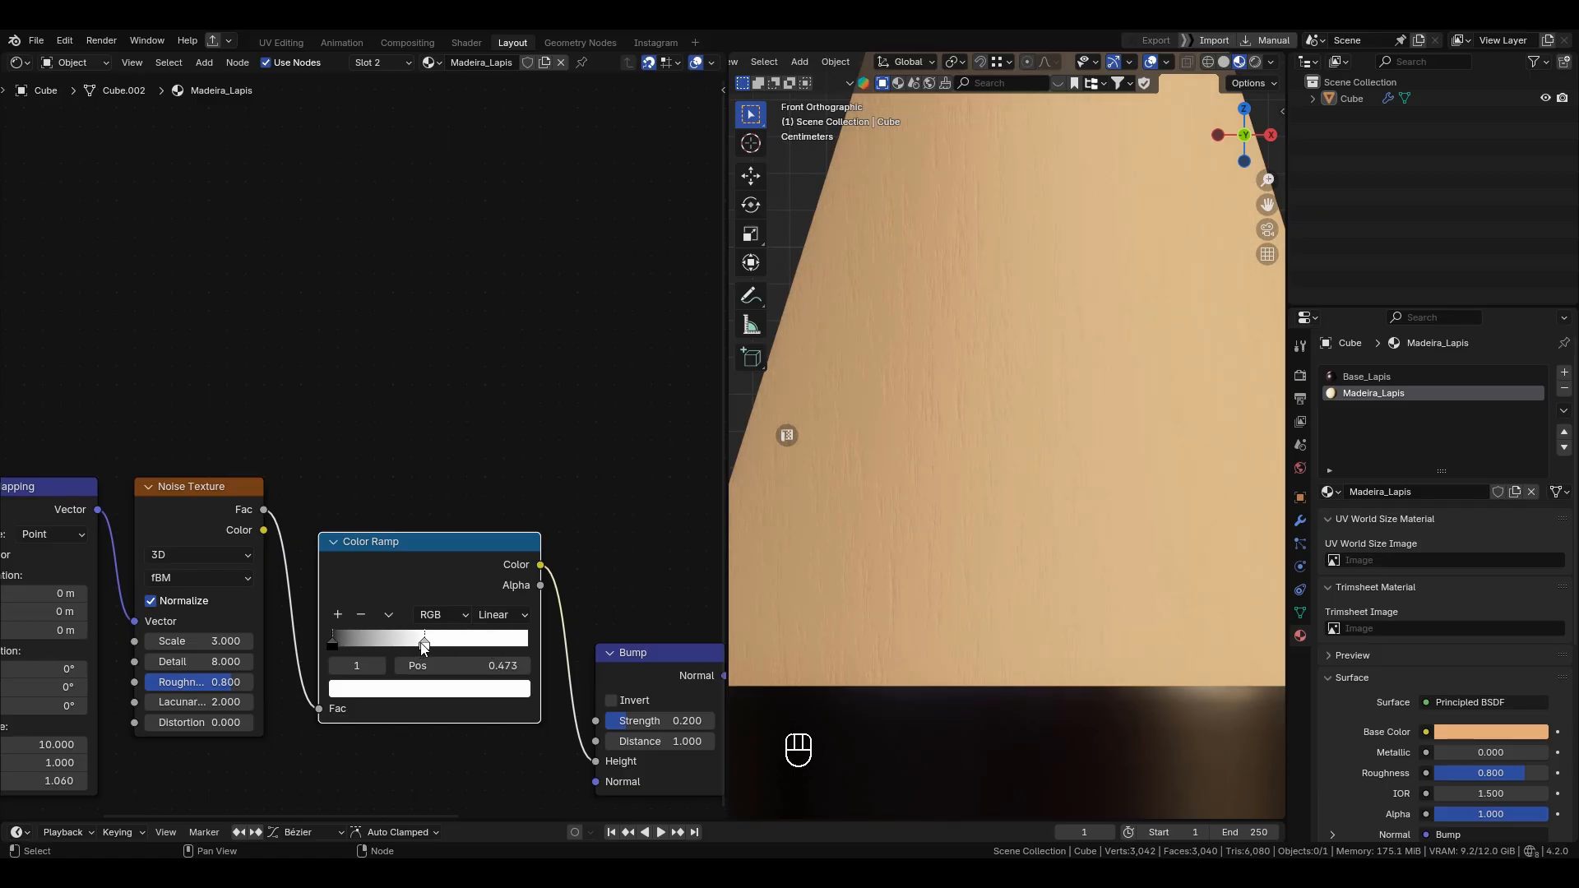
{"action": "scroll", "coordinate": [997, 381], "scroll_direction": "down", "scroll_amount": 3}
{"action": "scroll", "coordinate": [1004, 232], "scroll_direction": "up", "scroll_amount": 3}
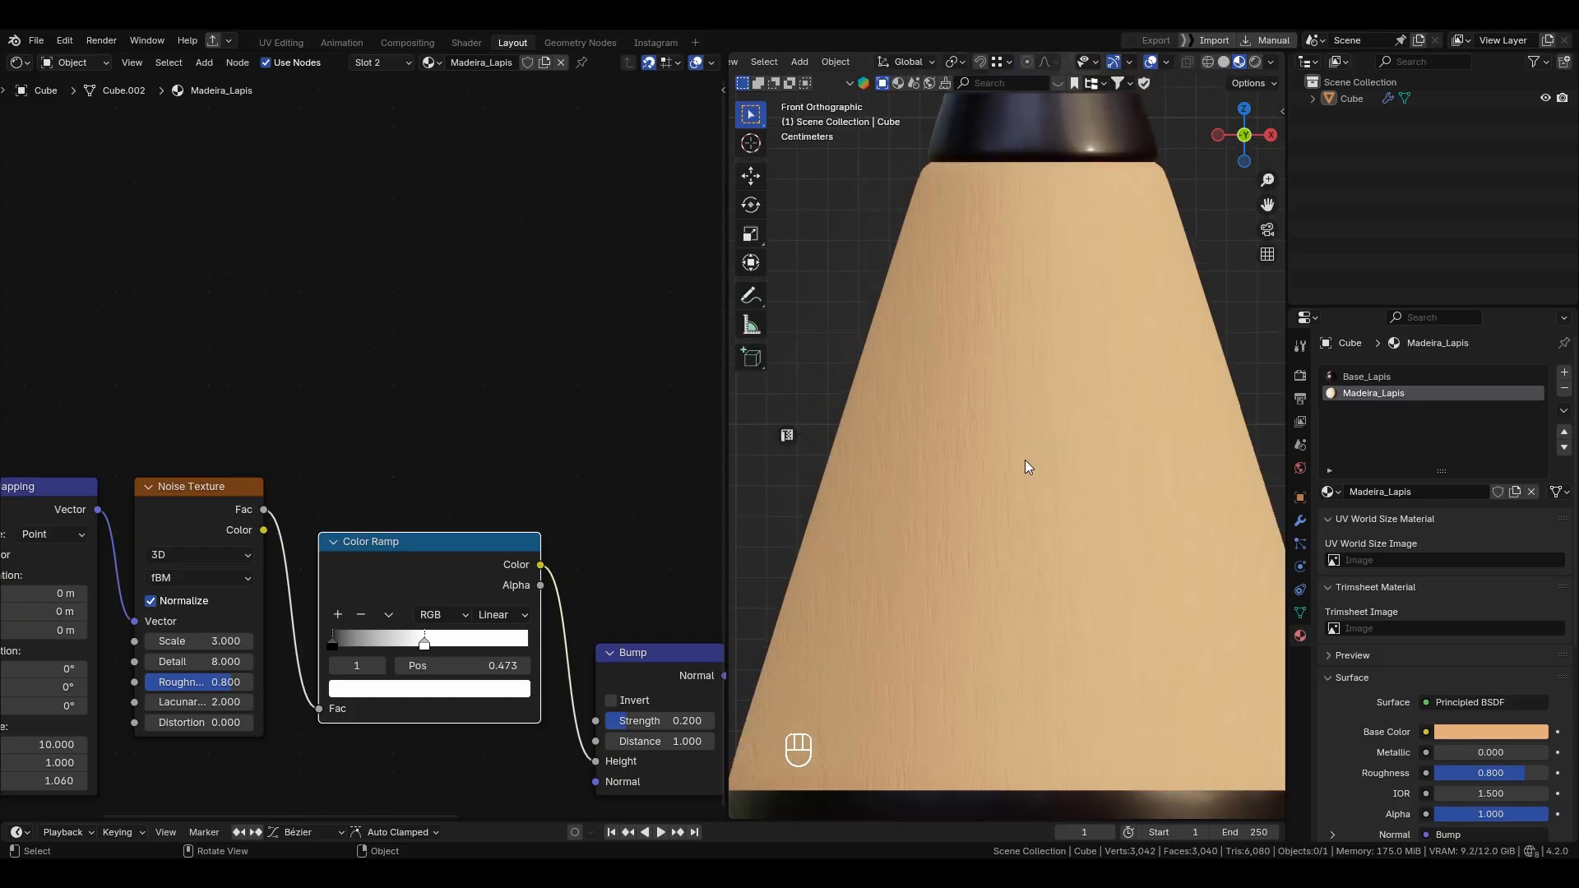
{"action": "scroll", "coordinate": [982, 357], "scroll_direction": "up", "scroll_amount": 3}
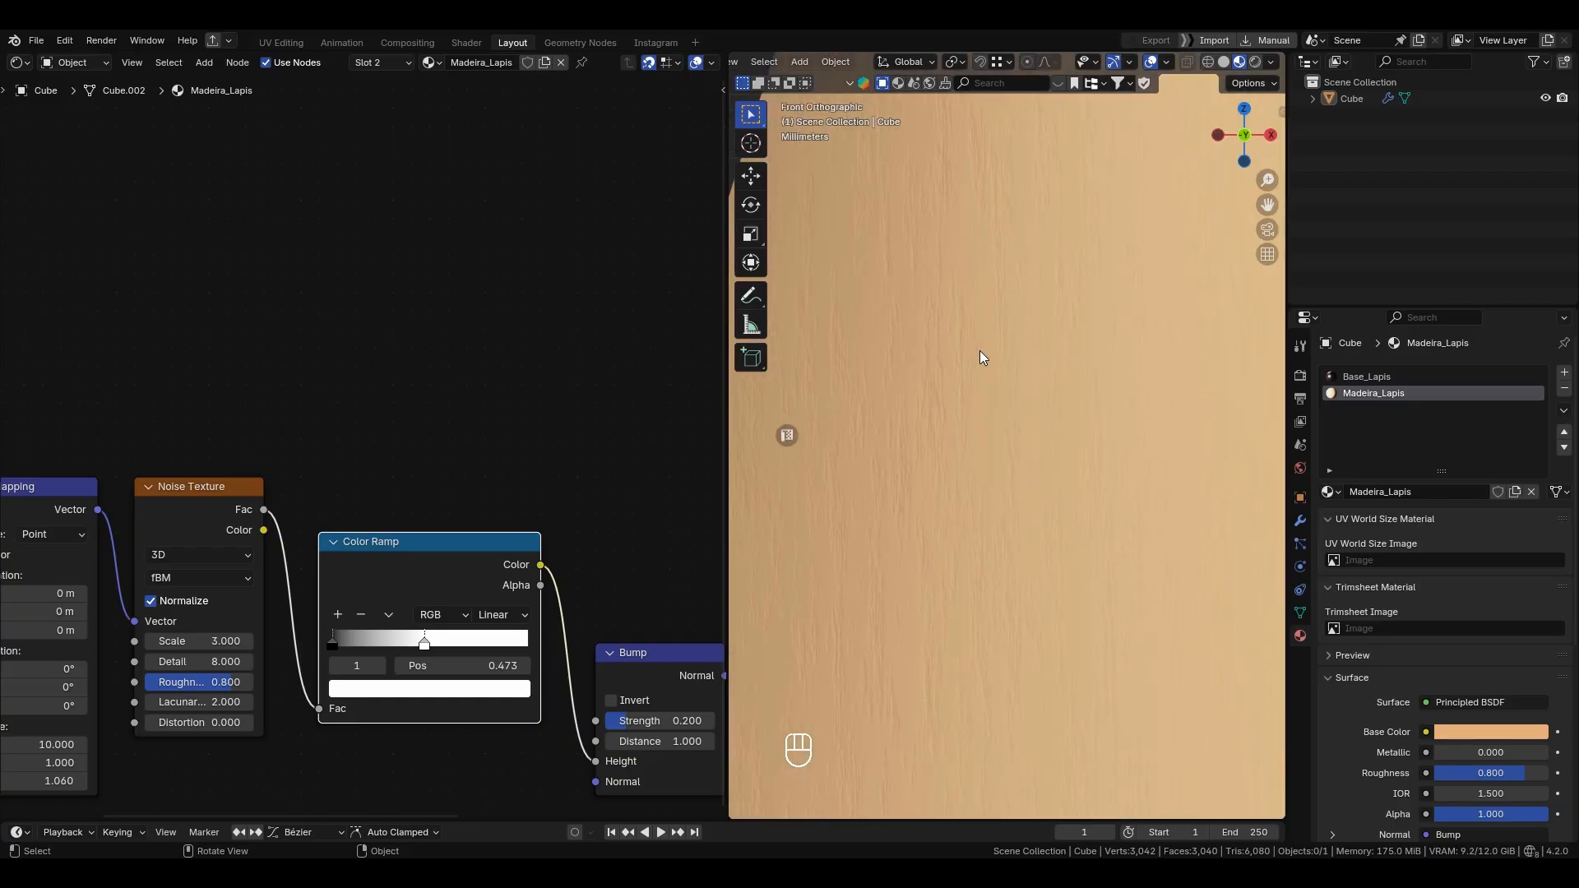
Step: Darken the Color Ramp's white stop to near black and shift it to position 0.532
{"action": "left_click", "coordinate": [429, 691]}
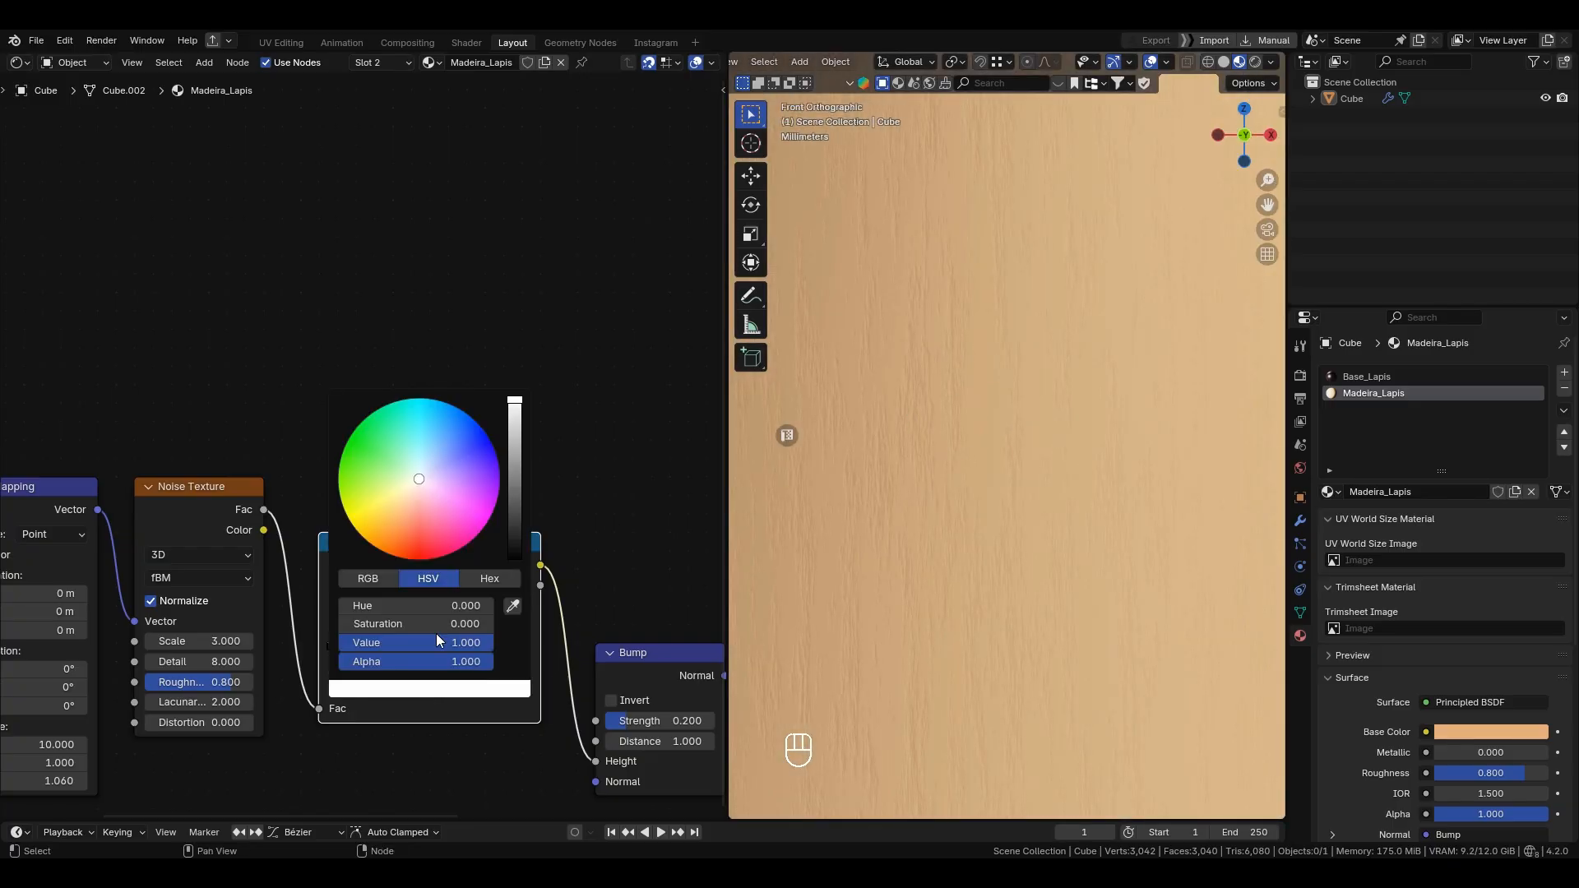
{"action": "left_click_drag", "start_coordinate": [514, 431], "coordinate": [514, 511]}
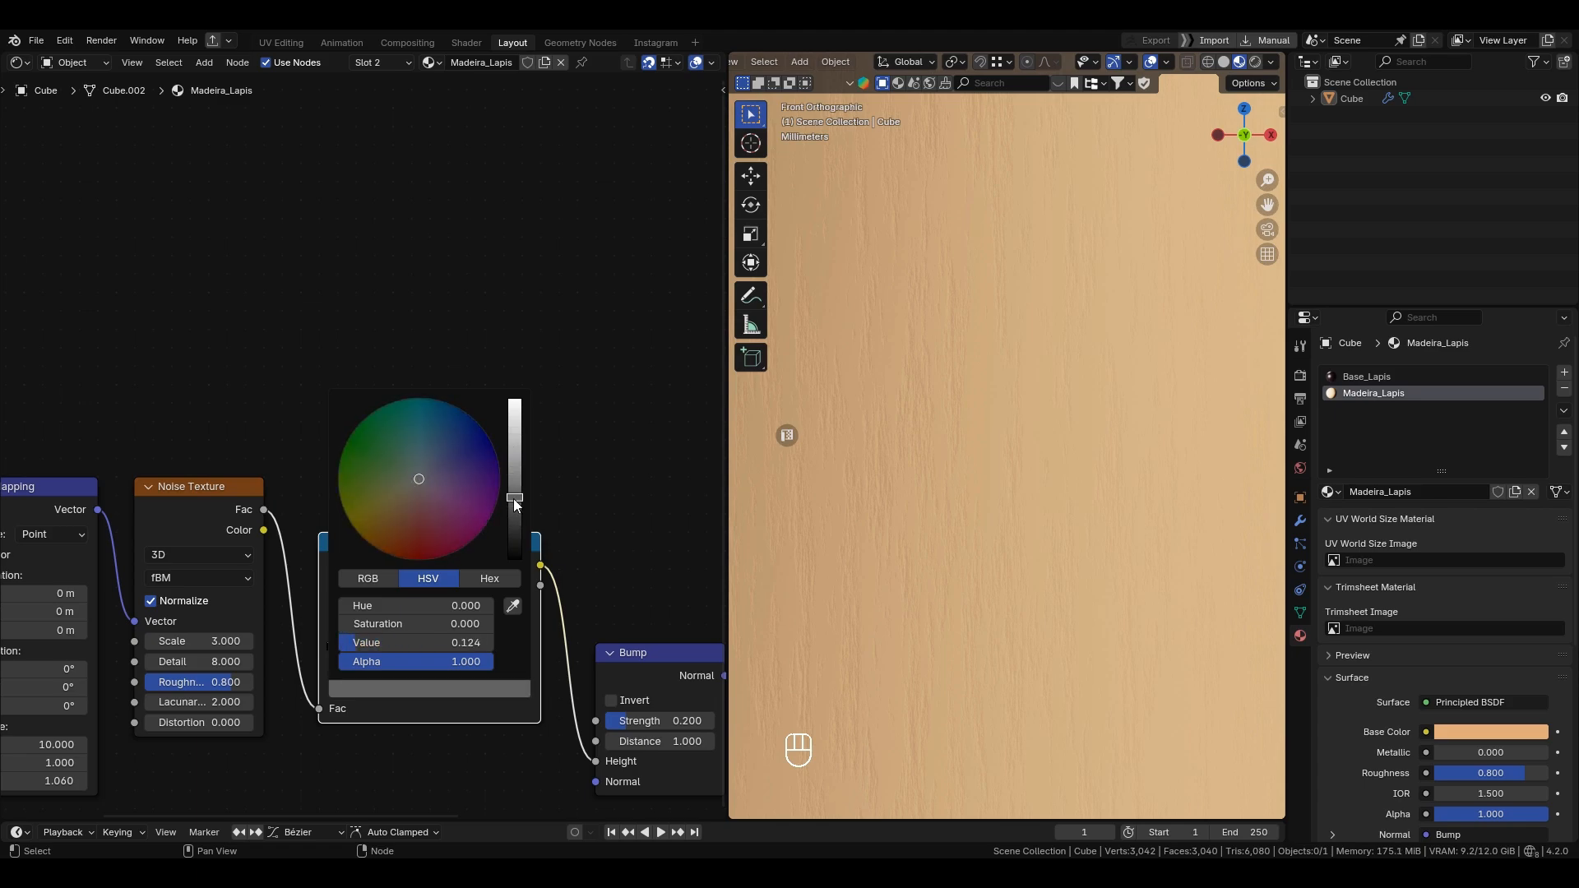
{"action": "left_click_drag", "start_coordinate": [425, 647], "coordinate": [487, 647]}
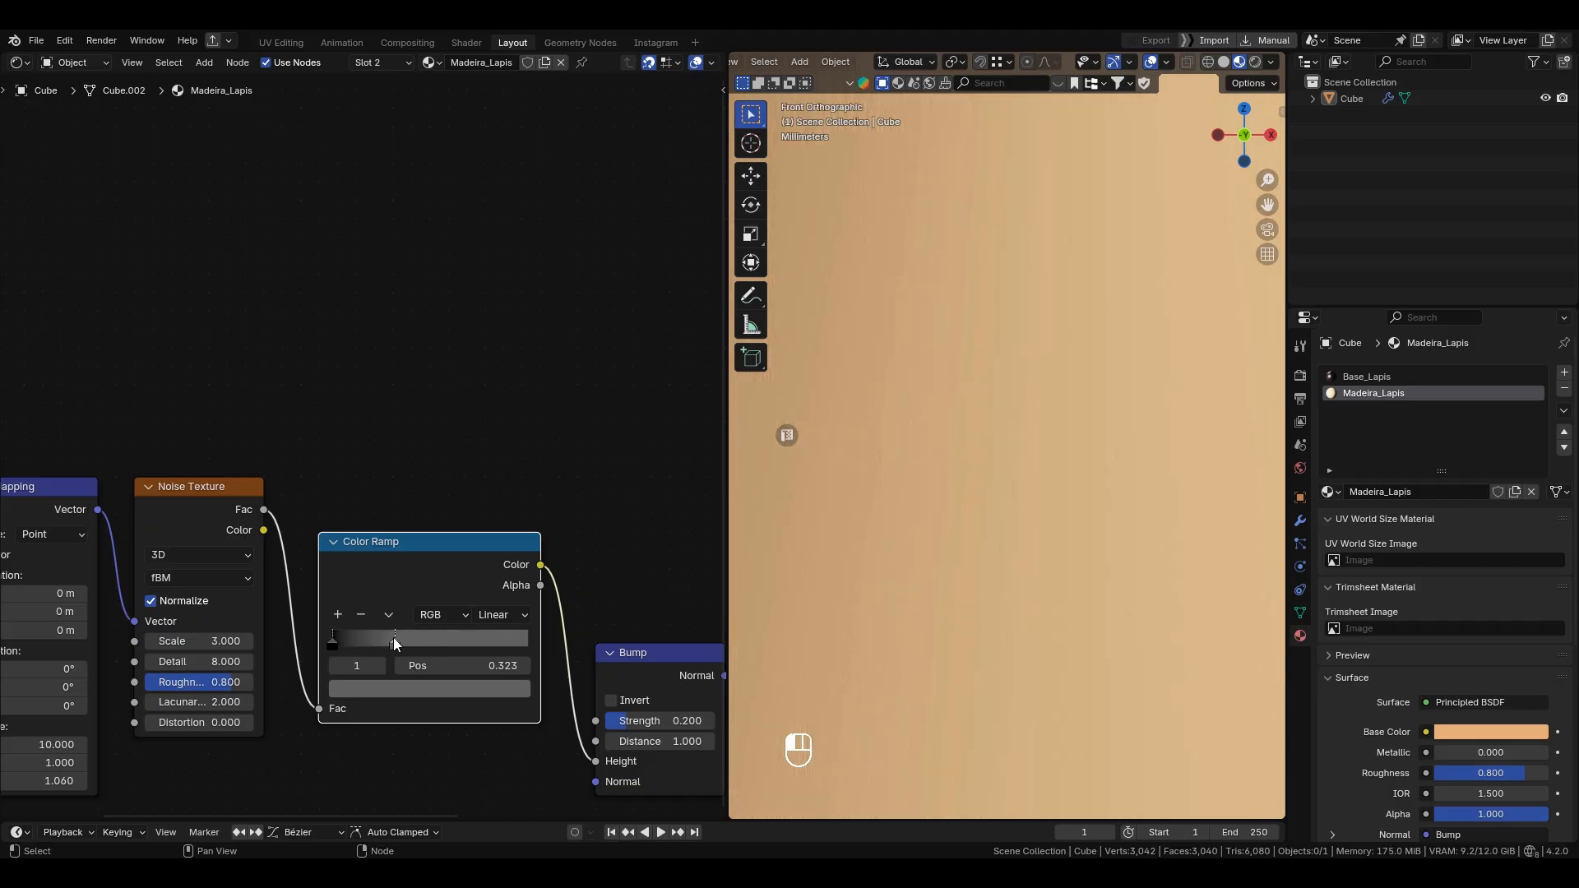
{"action": "left_click", "coordinate": [409, 693]}
{"action": "mouse_move", "coordinate": [513, 510]}
{"action": "left_mouse_down"}
{"action": "mouse_move", "coordinate": [515, 548]}
{"action": "mouse_move", "coordinate": [515, 531]}
{"action": "left_mouse_up"}
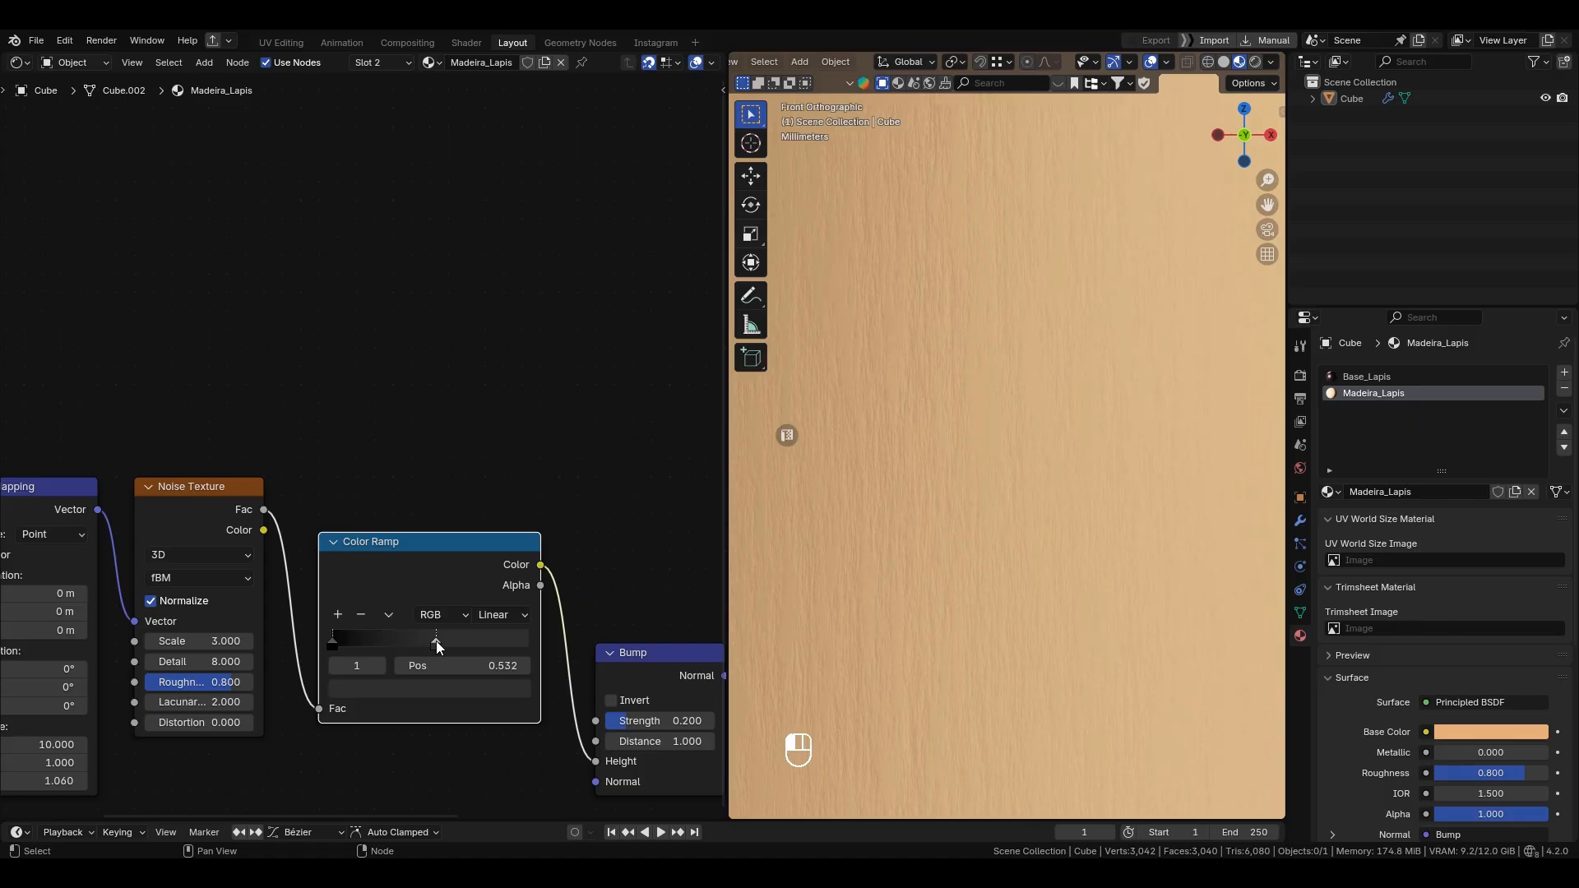
Step: Lighten the Color Ramp's dark stop at 0.532 to medium grey and check the sharpened wood near and far
{"action": "left_click", "coordinate": [422, 696]}
{"action": "left_click_drag", "start_coordinate": [515, 513], "coordinate": [515, 482]}
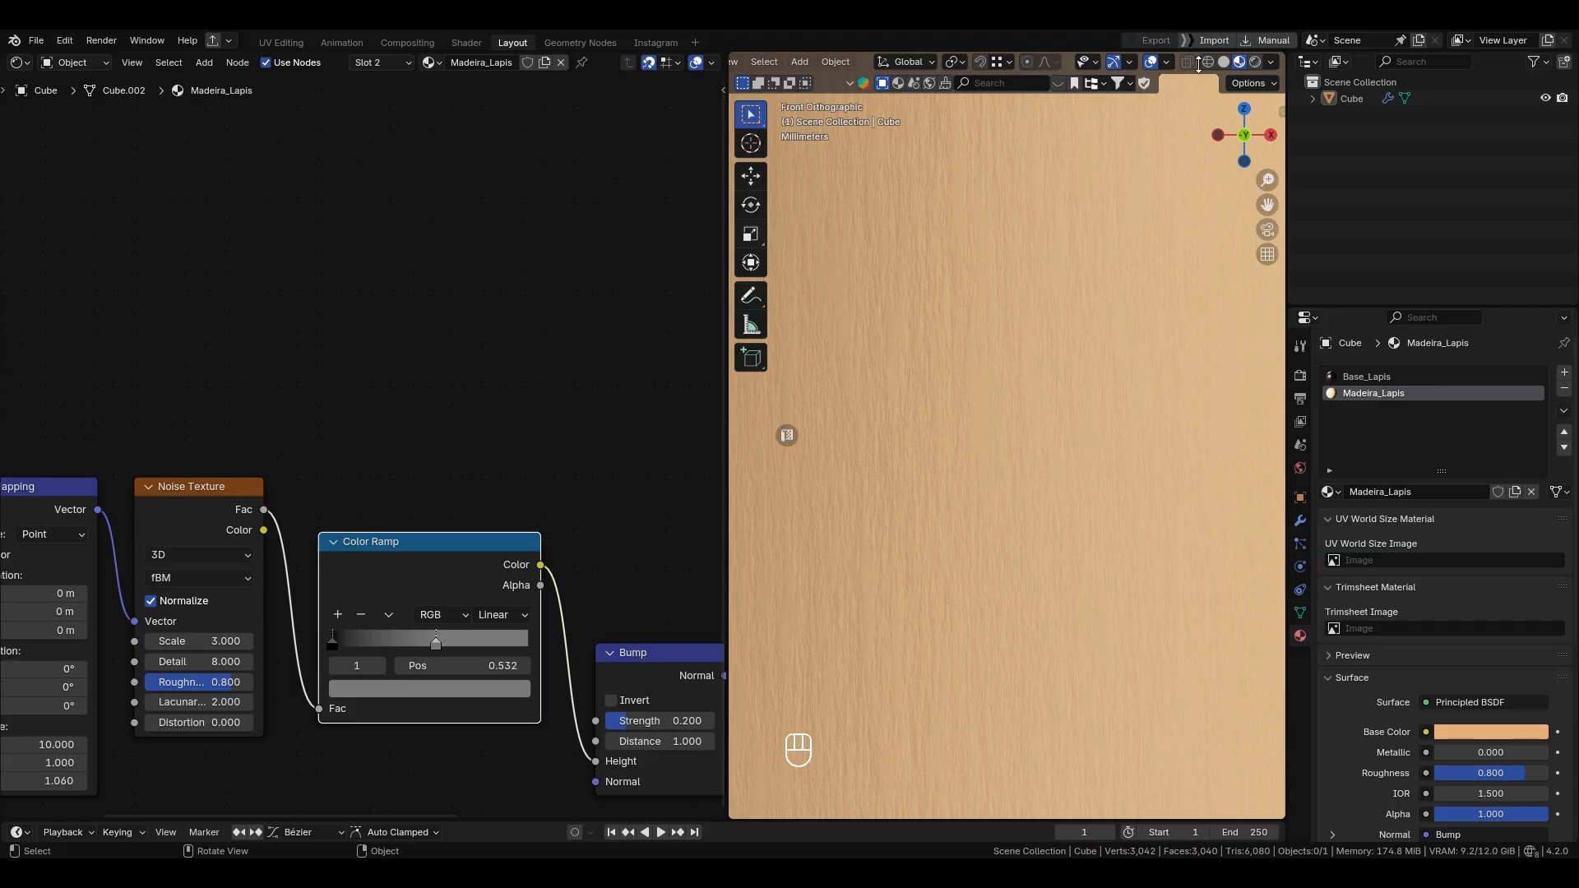
{"action": "scroll", "coordinate": [987, 317], "scroll_direction": "down", "scroll_amount": 8}
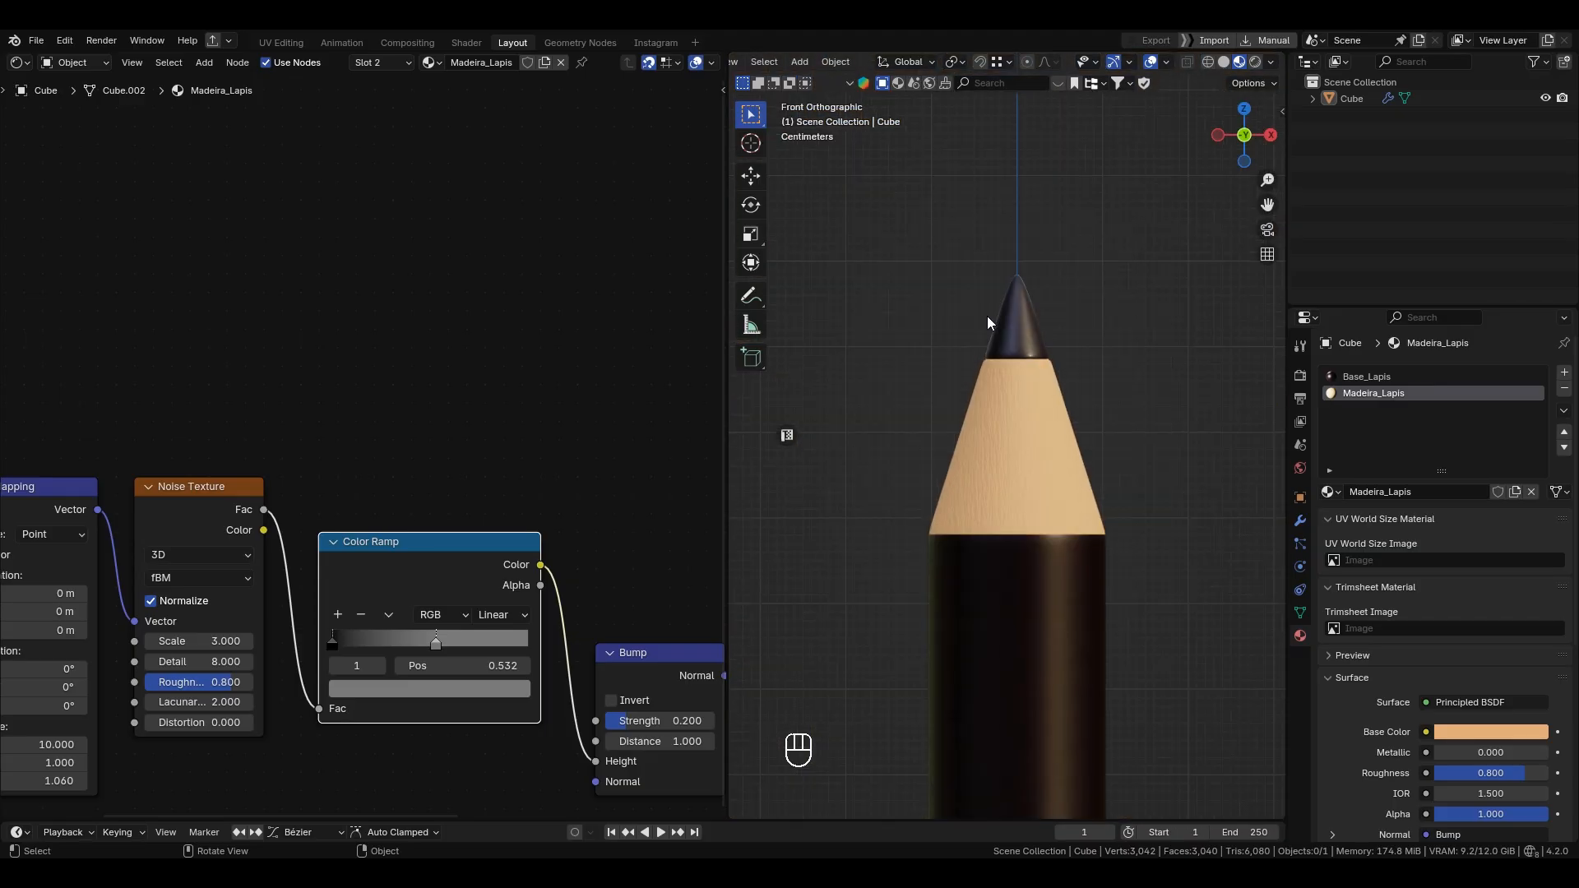
{"action": "scroll", "coordinate": [1062, 402], "scroll_direction": "down", "scroll_amount": 3}
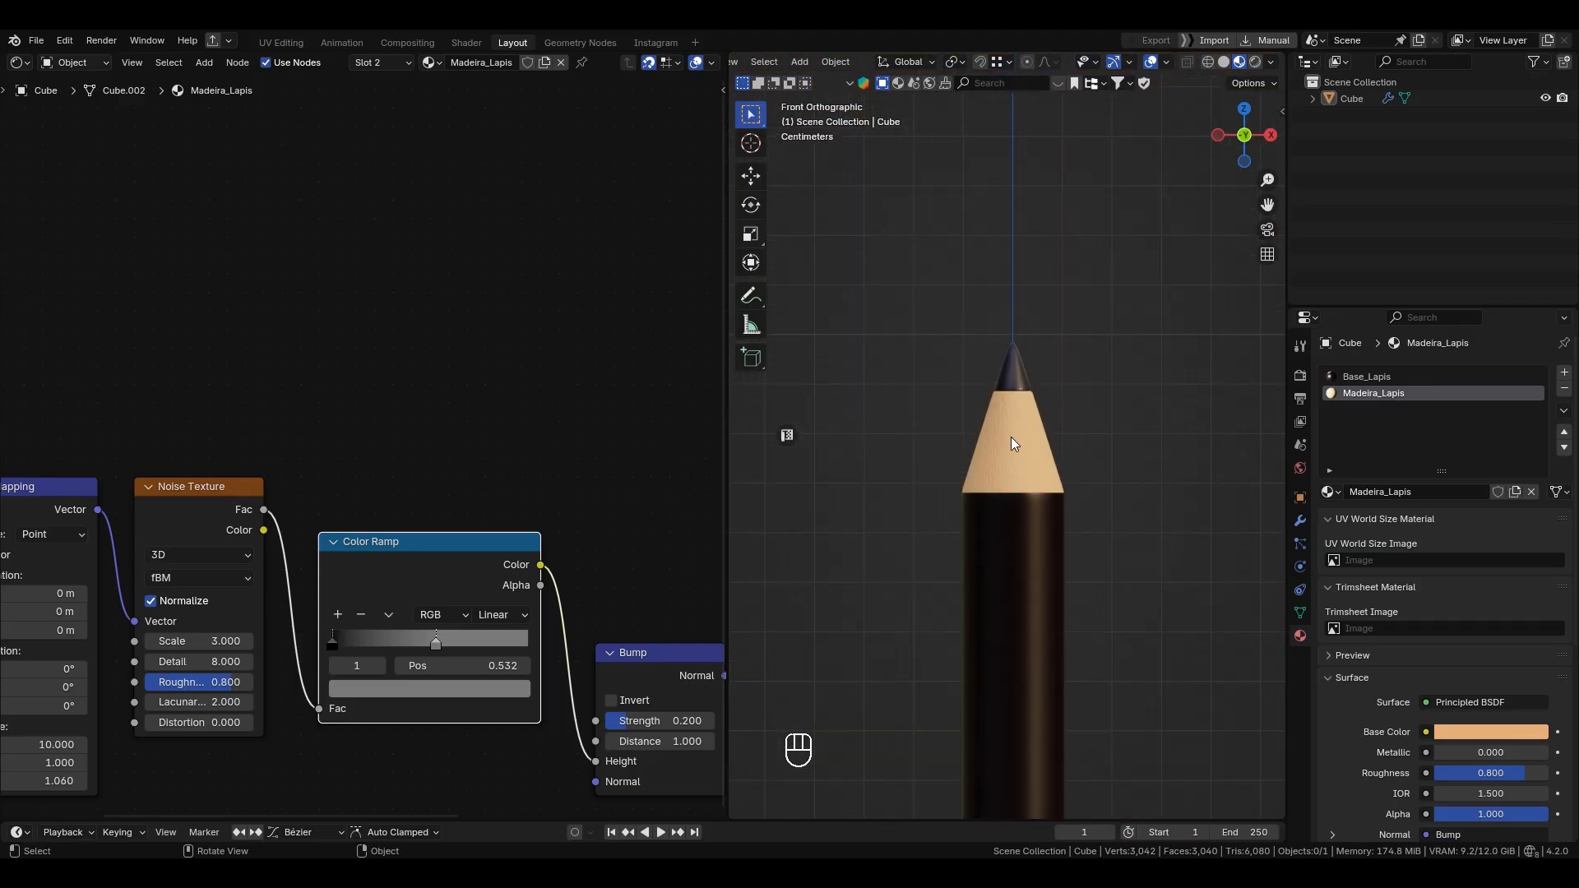
{"action": "scroll", "coordinate": [1014, 446], "scroll_direction": "up", "scroll_amount": 6}
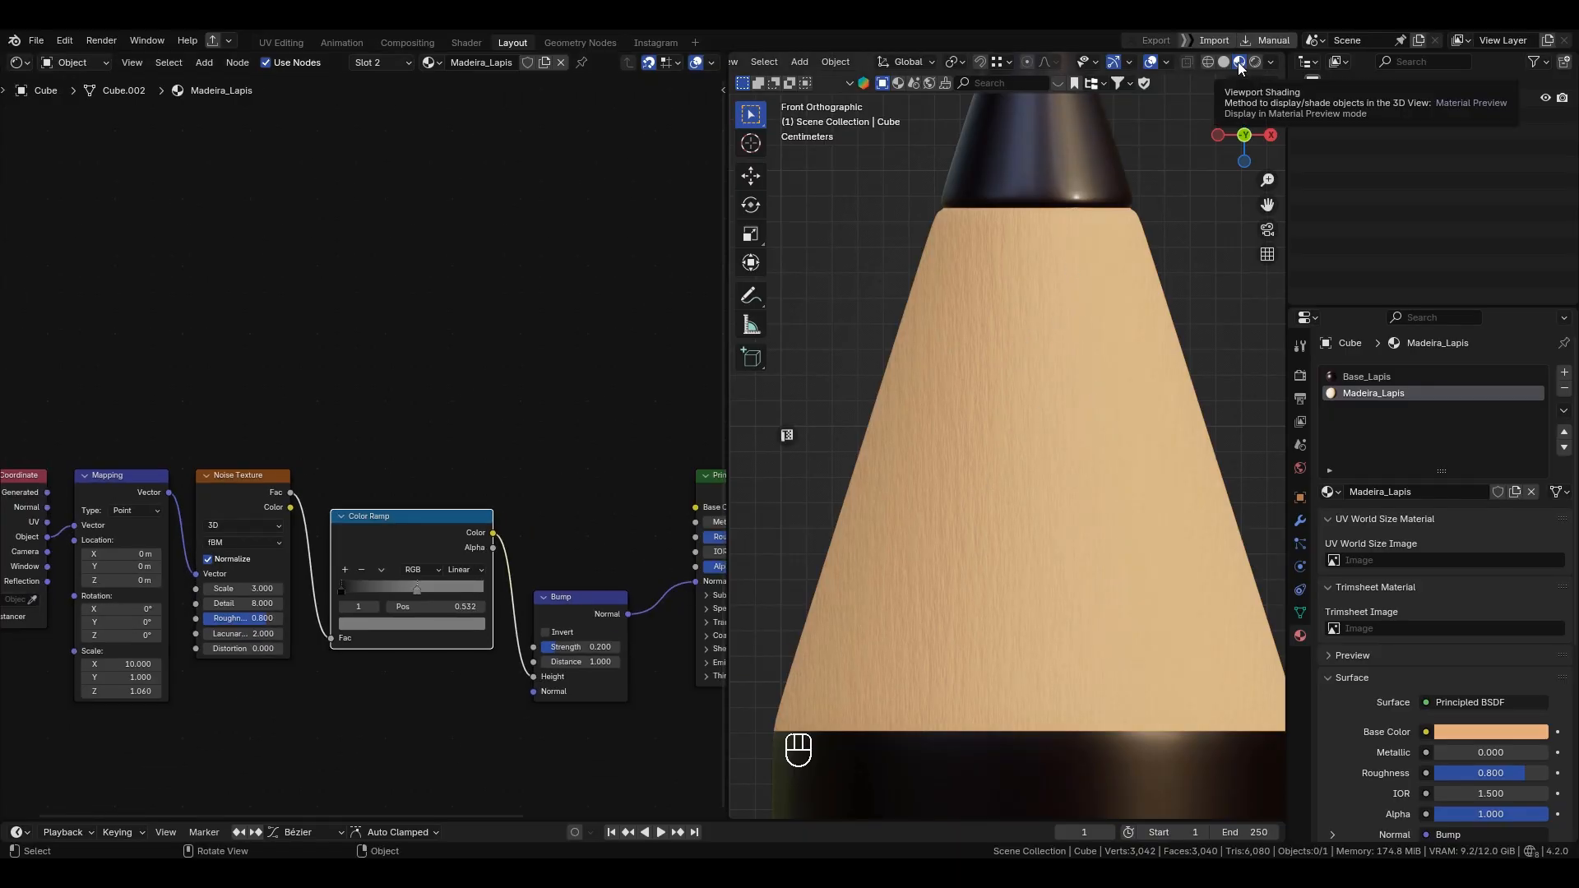
{"action": "scroll", "coordinate": [1048, 372], "scroll_direction": "down", "scroll_amount": 3}
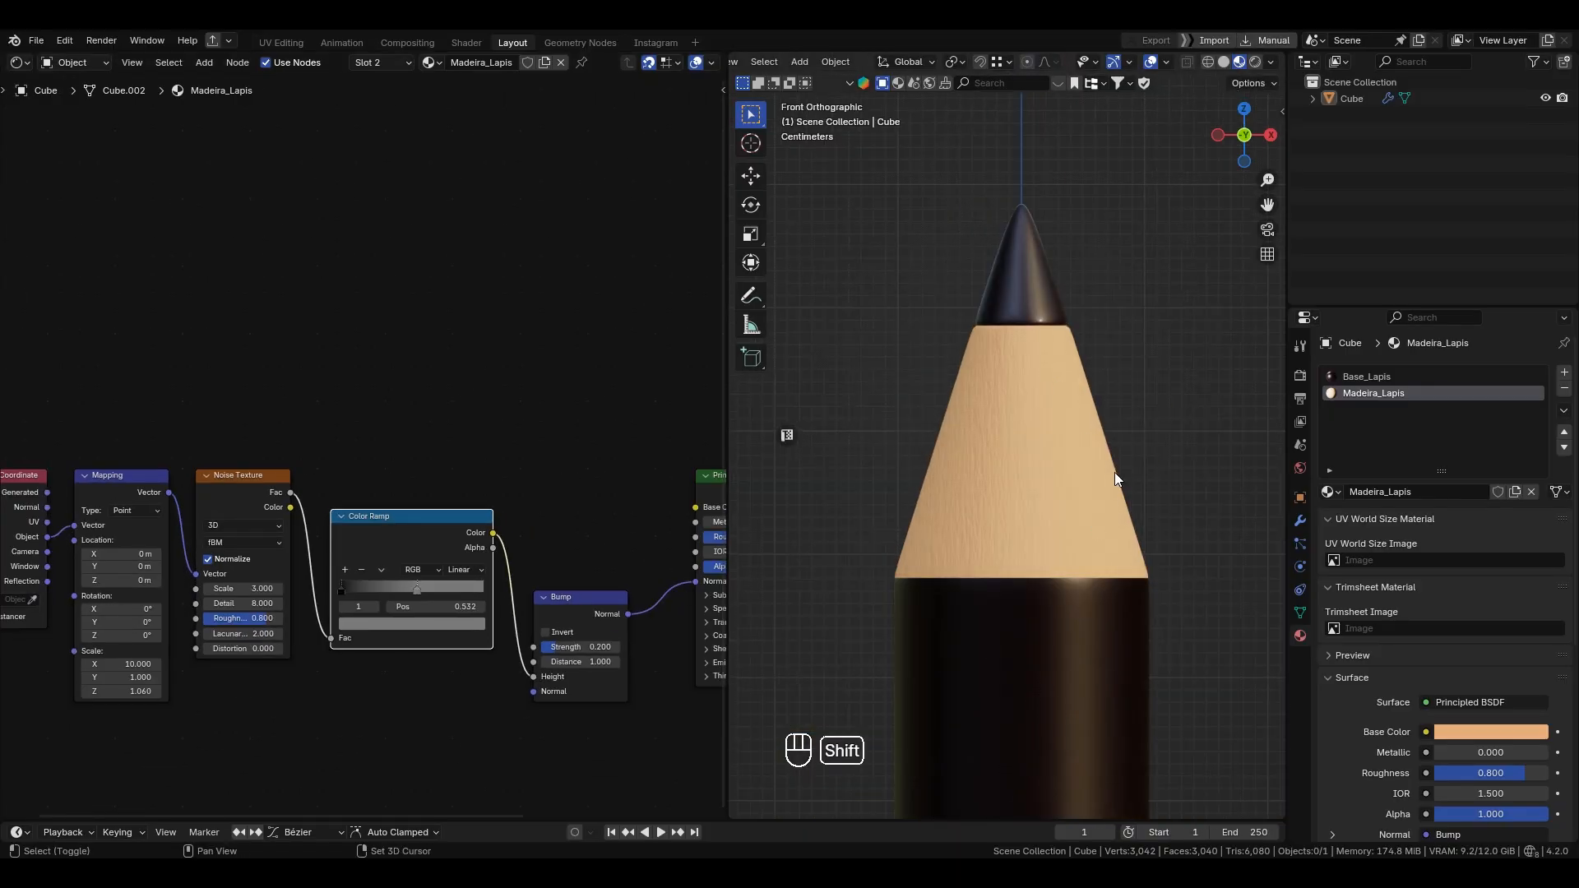
Step: Add a point light and place it beside the pencil's sharpened tip, on the +X side
{"action": "key", "text": "shift+a"}
{"action": "mouse_move", "coordinate": [1114, 472]}
{"action": "mouse_move", "coordinate": [1039, 667]}
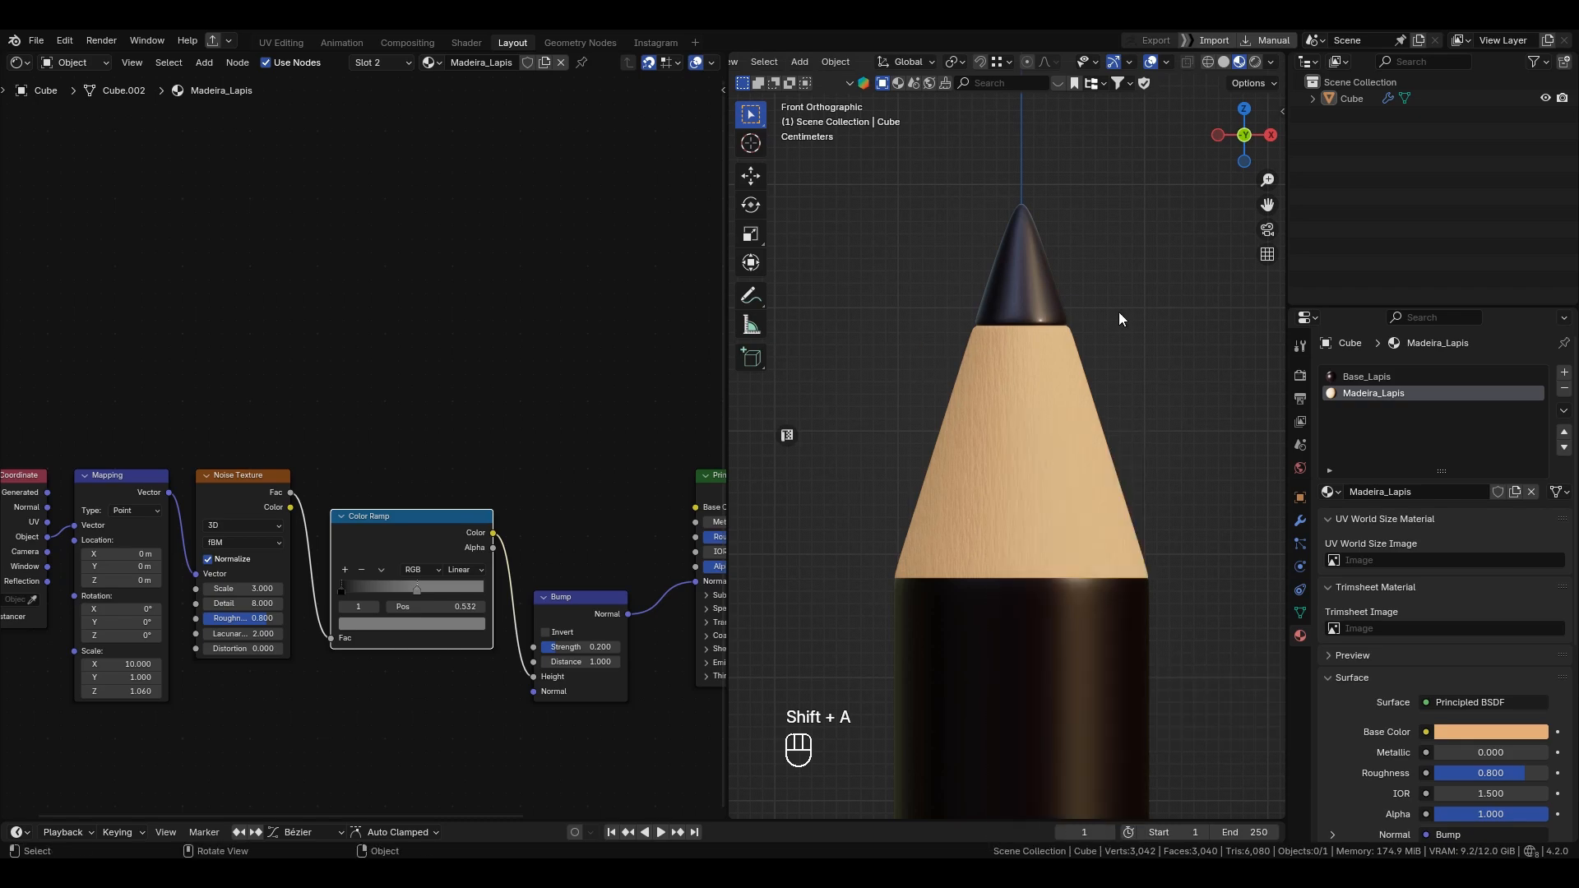
{"action": "key", "text": "shift+a"}
{"action": "mouse_move", "coordinate": [1056, 535]}
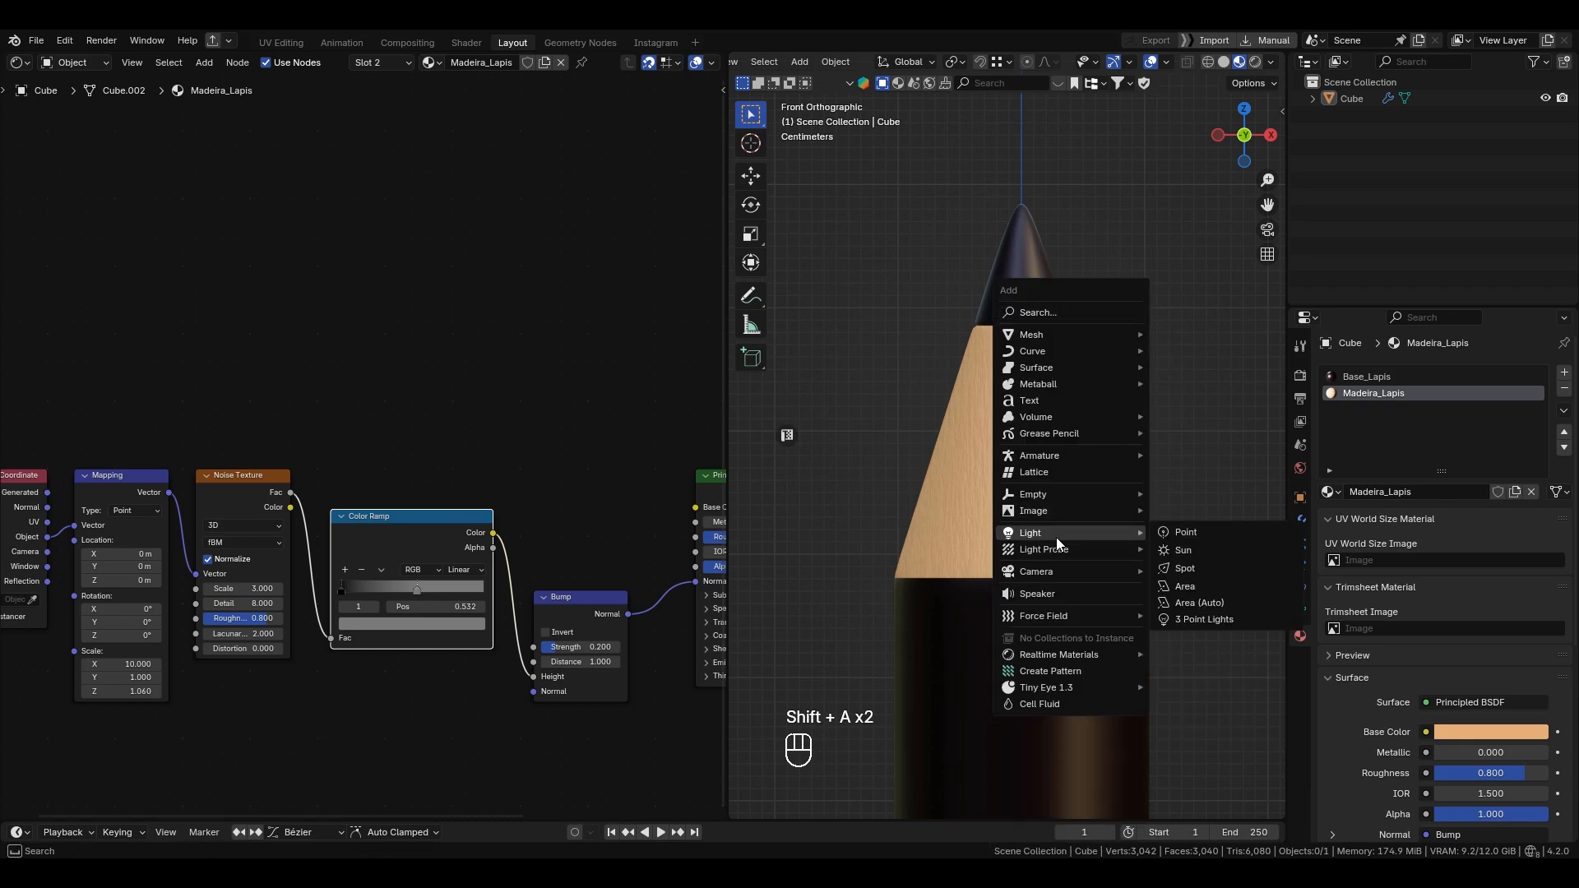
{"action": "left_click", "coordinate": [1206, 531]}
{"action": "scroll", "coordinate": [1153, 513], "scroll_direction": "down", "scroll_amount": 10}
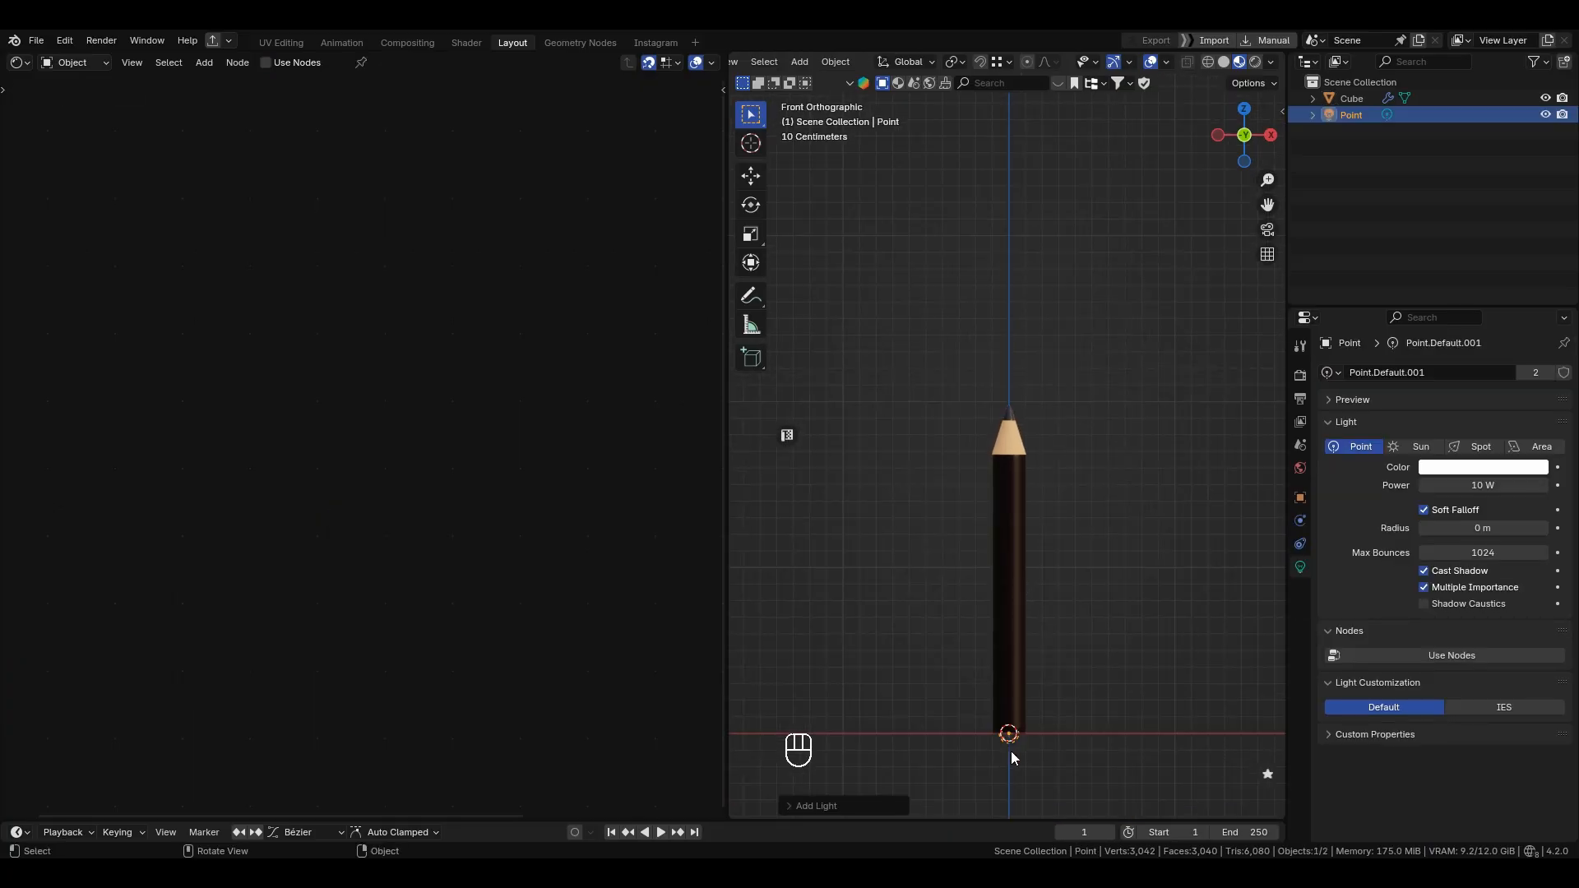
{"action": "key", "text": "g"}
{"action": "left_click", "coordinate": [1059, 448]}
{"action": "scroll", "coordinate": [1074, 441], "scroll_direction": "up", "scroll_amount": 5}
{"action": "middle_click_drag", "start_coordinate": [1189, 269], "coordinate": [1094, 316], "text": "shift"}
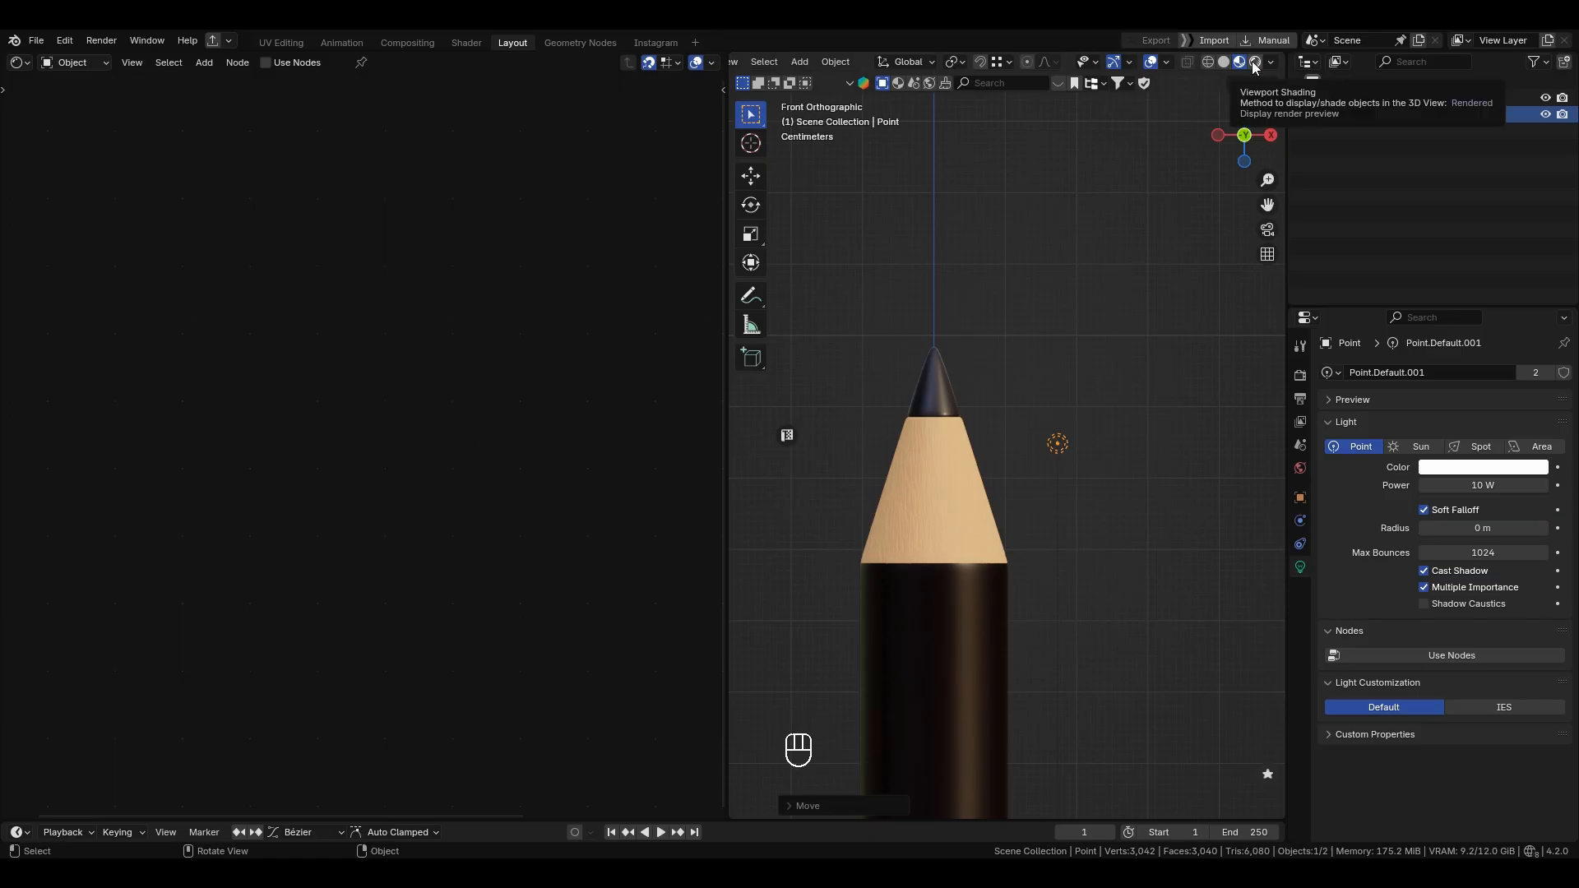
Step: Switch the viewport to Rendered shading and set the point light's radius to 0.854 m and power to 10.7 W
{"action": "left_click", "coordinate": [1255, 65]}
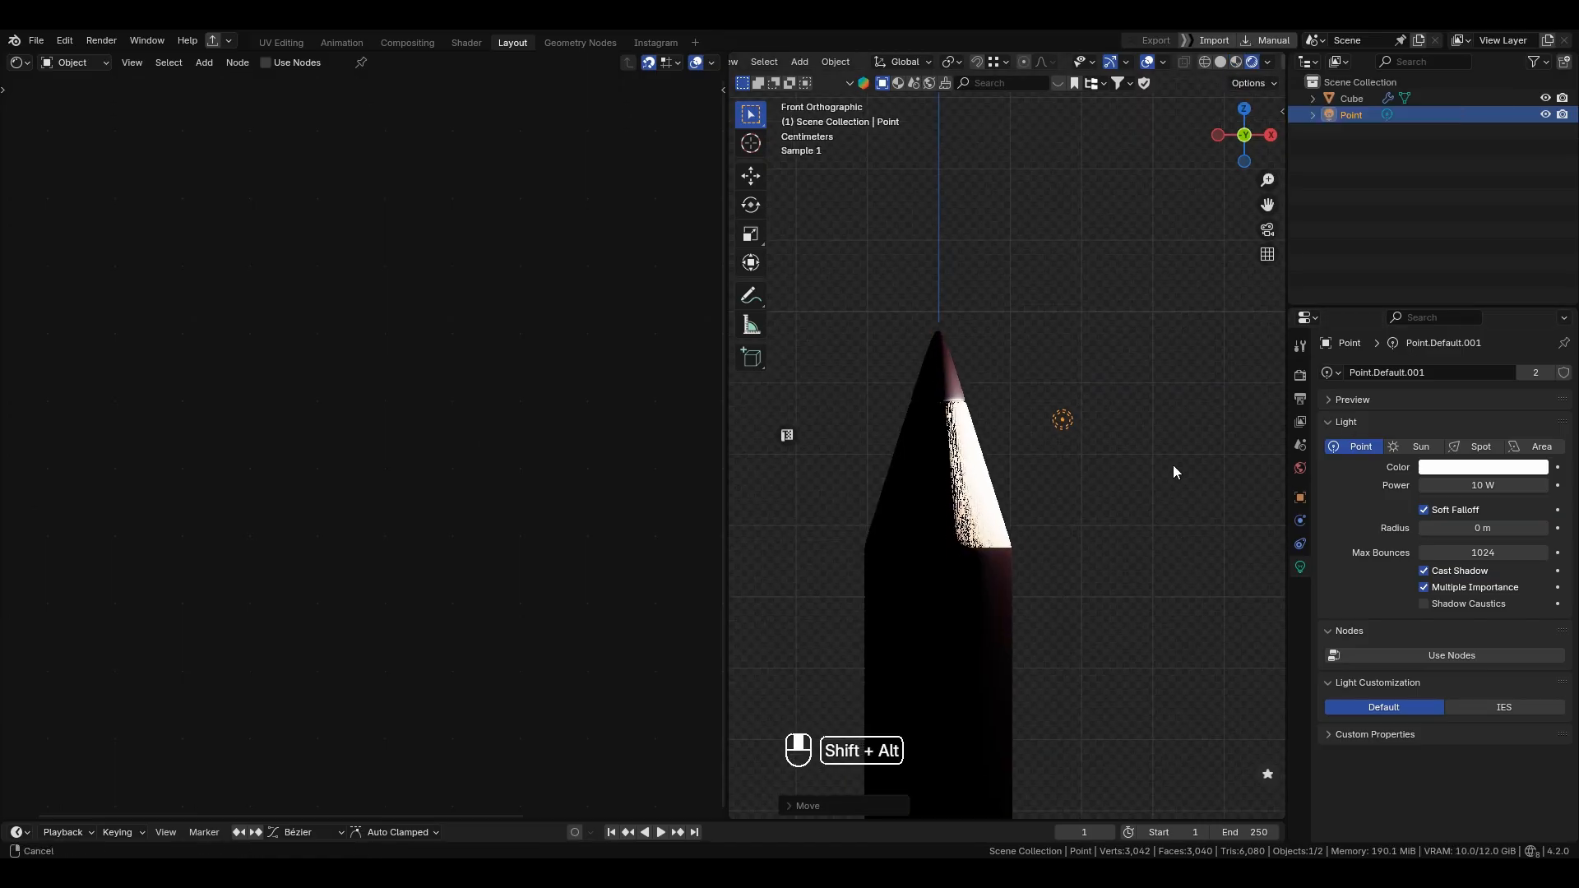
{"action": "middle_click_drag", "start_coordinate": [1174, 488], "coordinate": [1196, 418], "text": "shift"}
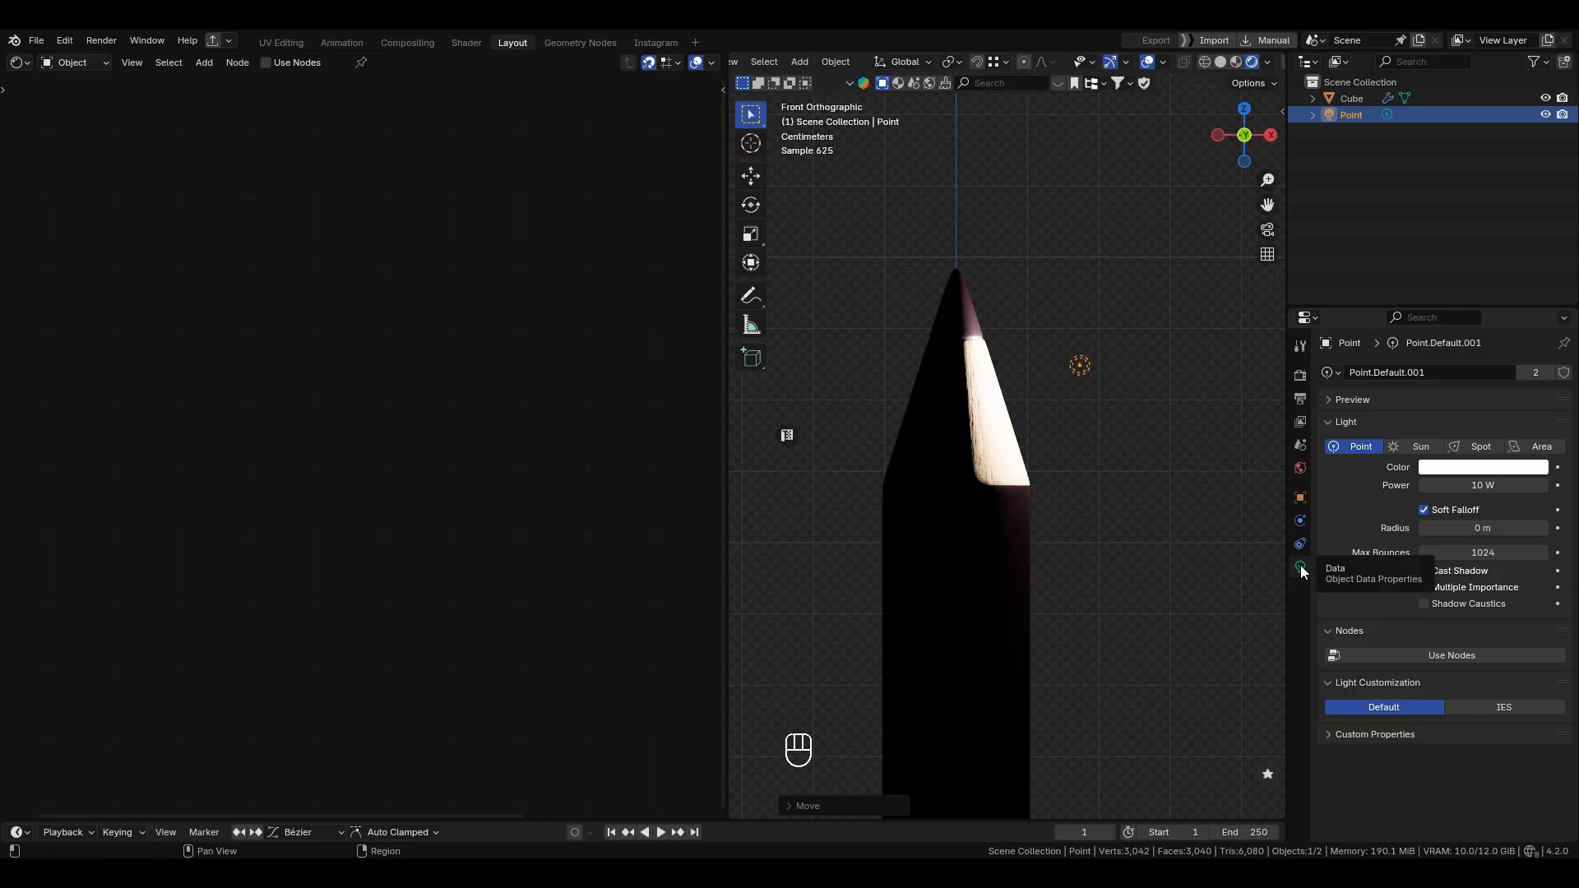
{"action": "left_click_drag", "start_coordinate": [1483, 528], "coordinate": [1556, 528], "text": "shift"}
{"action": "mouse_move", "coordinate": [1463, 485]}
{"action": "left_mouse_down"}
{"action": "mouse_move", "coordinate": [1543, 485]}
{"action": "mouse_move", "coordinate": [1469, 485]}
{"action": "left_mouse_up"}
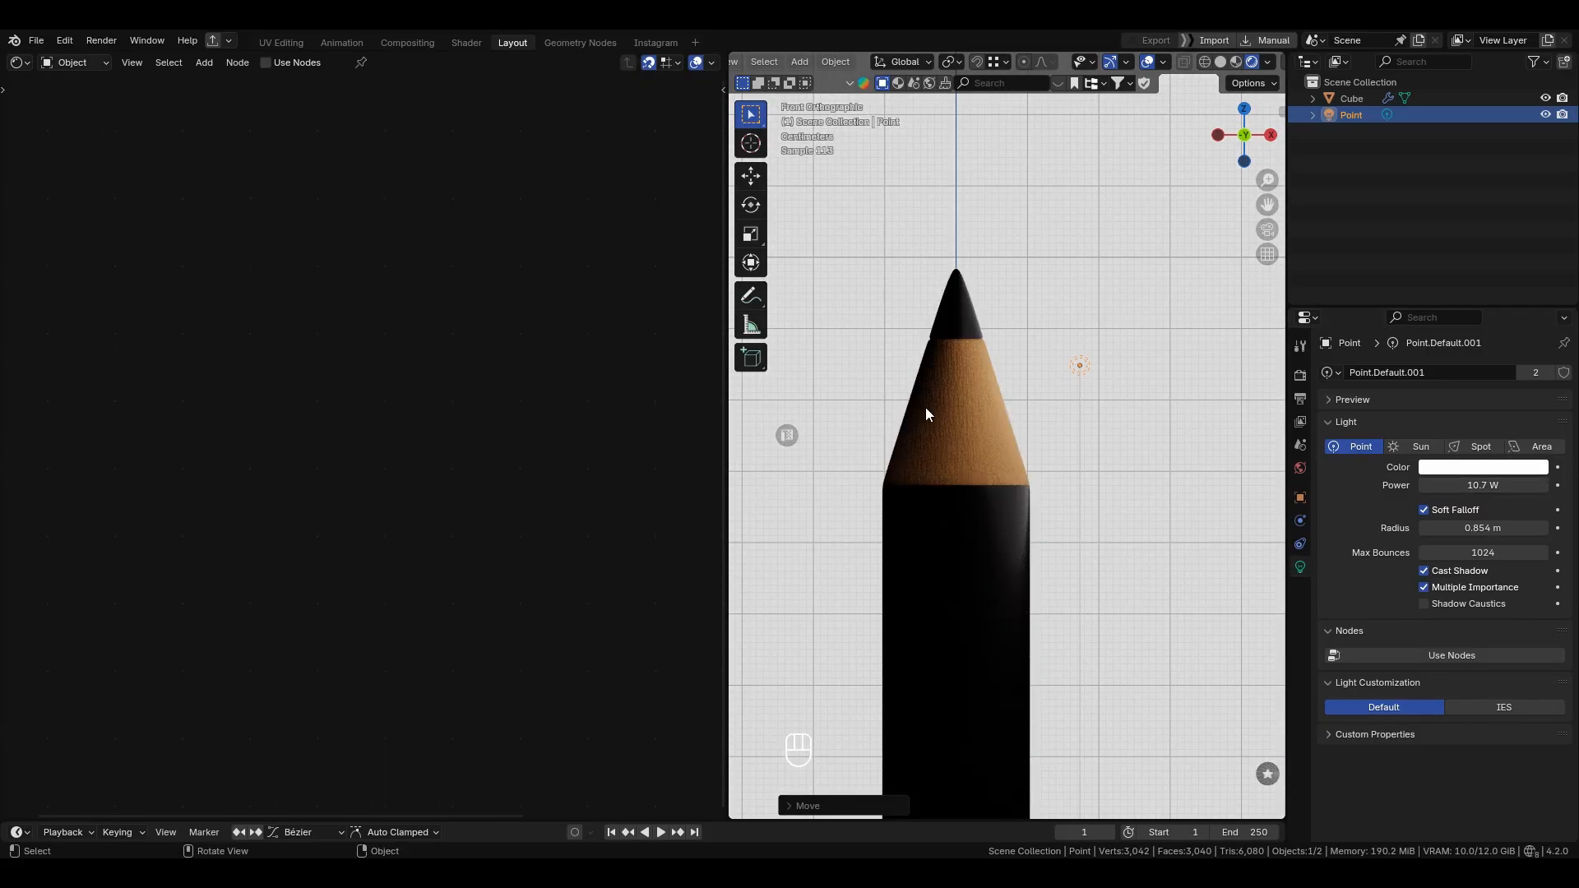
Step: Move the enlarged point light farther out in the +X direction so its sphere clears the pencil
{"action": "scroll", "coordinate": [1014, 404], "scroll_direction": "down", "scroll_amount": 8}
{"action": "key", "text": "g"}
{"action": "left_click", "coordinate": [1144, 386]}
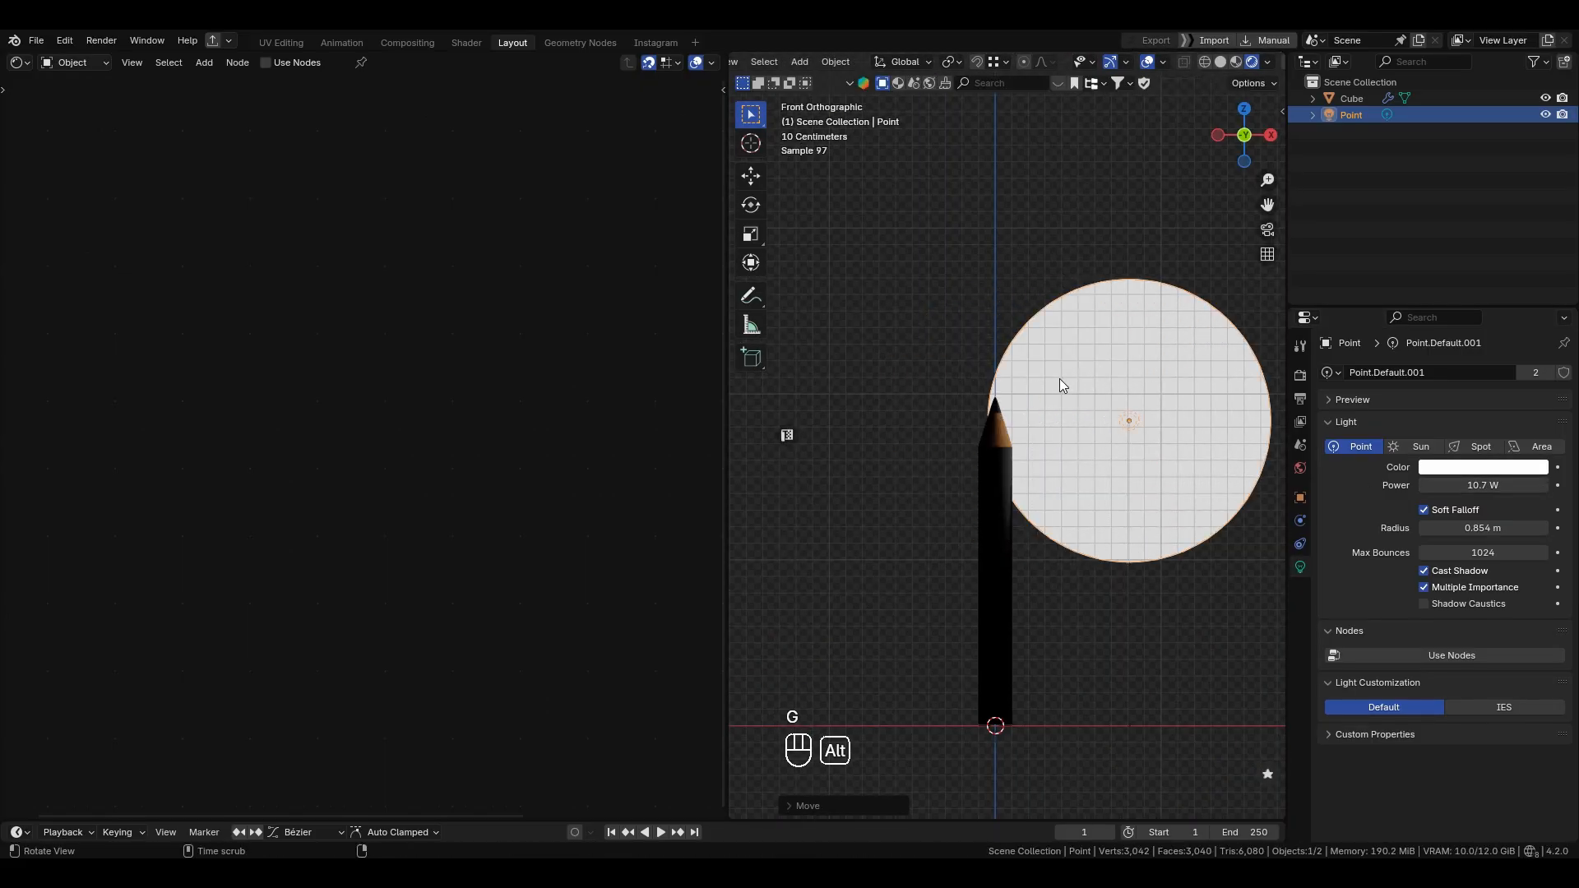
{"action": "mouse_move", "coordinate": [1061, 384]}
{"action": "middle_mouse_down", "text": "alt"}
{"action": "mouse_move", "coordinate": [1068, 550]}
{"action": "mouse_move", "coordinate": [1186, 395]}
{"action": "mouse_move", "coordinate": [1199, 319]}
{"action": "middle_mouse_up", "text": "alt"}
{"action": "key", "text": "g"}
{"action": "left_click", "coordinate": [1146, 508]}
{"action": "scroll", "coordinate": [1007, 436], "scroll_direction": "up", "scroll_amount": 6}
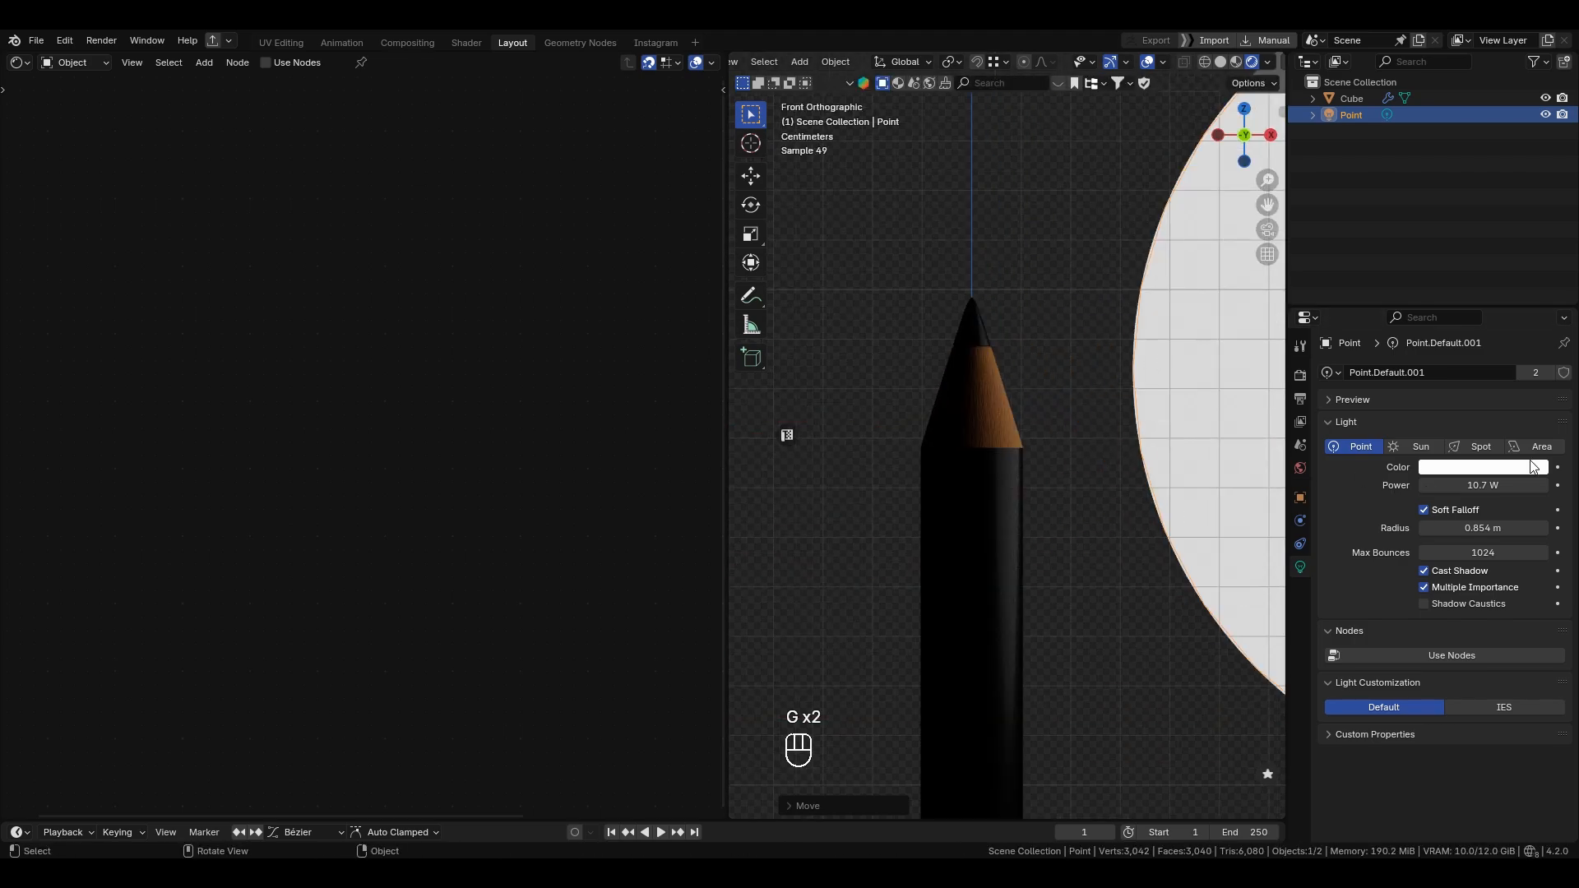
Step: Raise the point light's power to 87.4 W and move it up and closer to the pencil tip
{"action": "mouse_move", "coordinate": [1457, 484]}
{"action": "left_mouse_down"}
{"action": "mouse_move", "coordinate": [1538, 485]}
{"action": "mouse_move", "coordinate": [1485, 485]}
{"action": "left_mouse_up"}
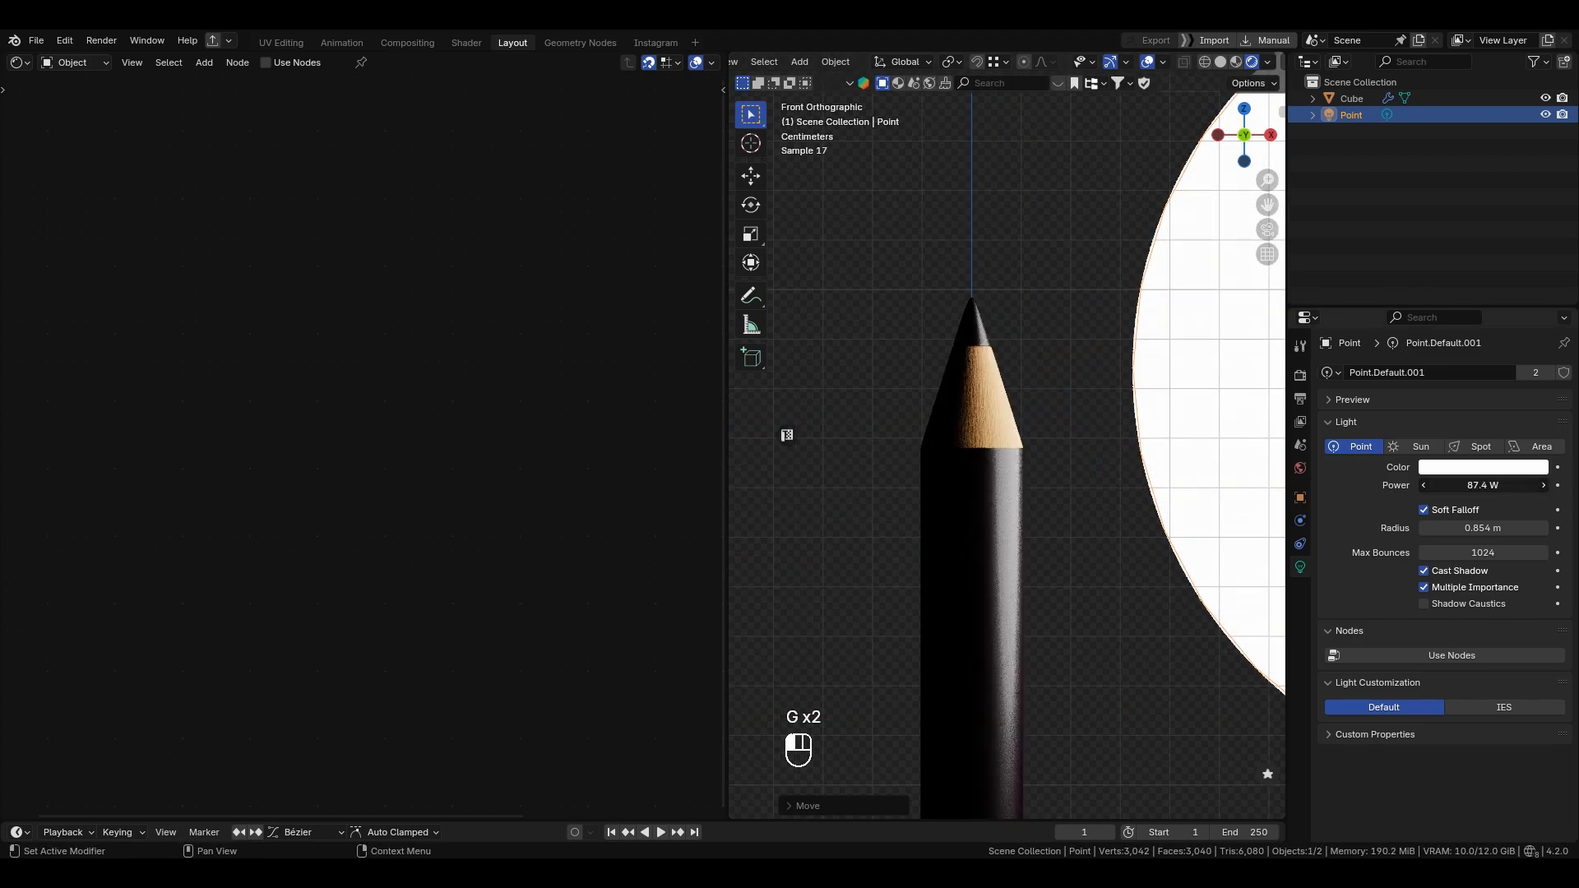
{"action": "key", "text": "g"}
{"action": "left_click", "coordinate": [1066, 223]}
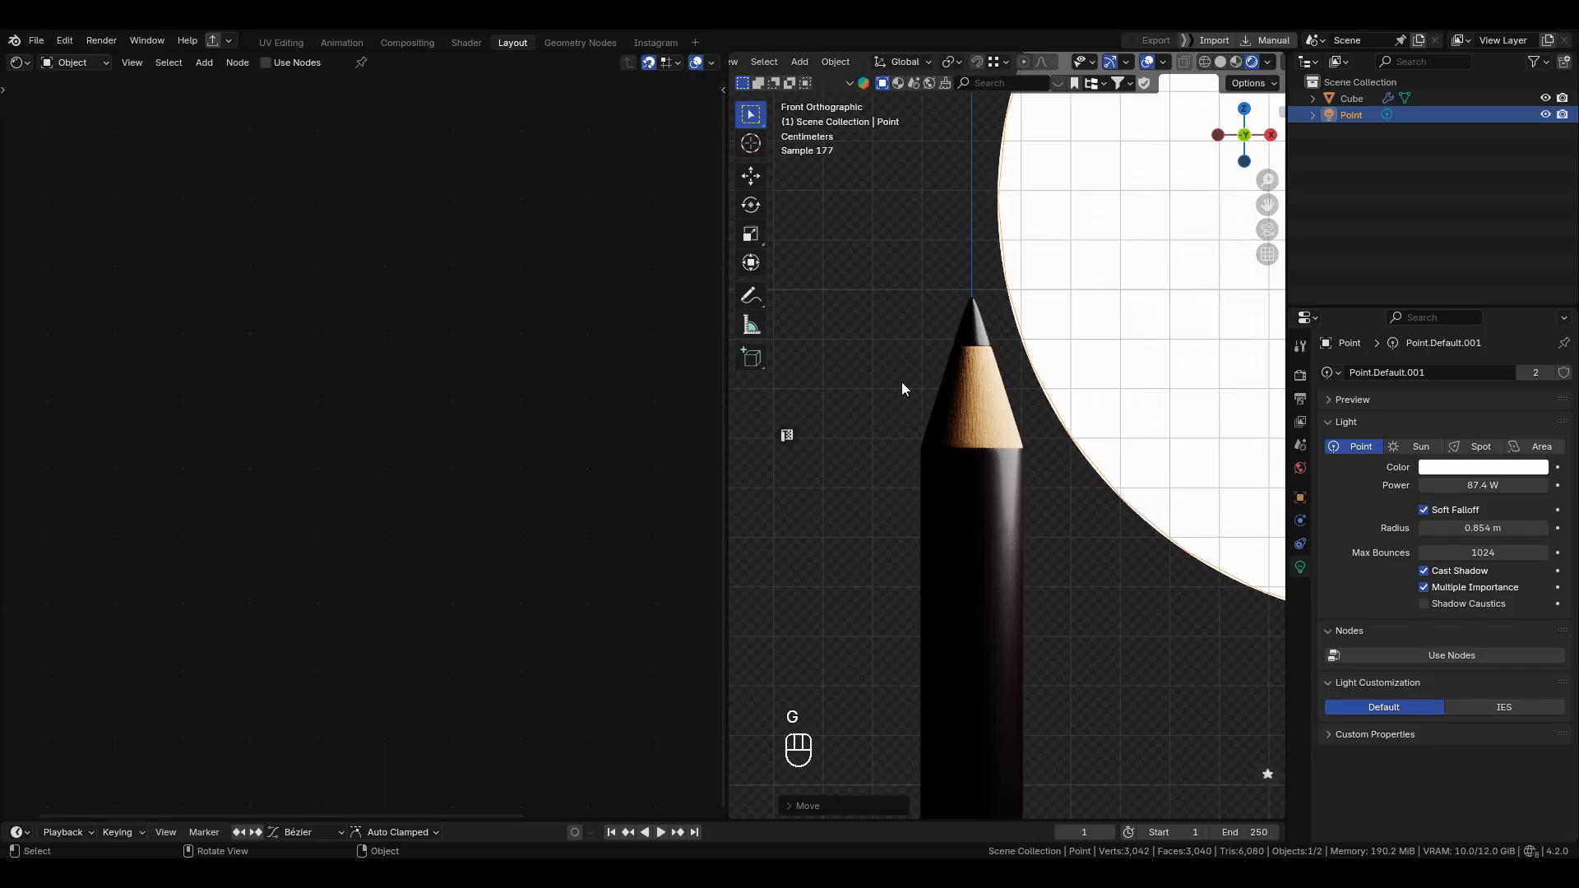
Step: Deselect the light and examine the rendered wood grain on the sharpened part up close
{"action": "scroll", "coordinate": [913, 403], "scroll_direction": "up", "scroll_amount": 8}
{"action": "left_click", "coordinate": [1100, 387]}
{"action": "scroll", "coordinate": [1151, 494], "scroll_direction": "up", "scroll_amount": 2}
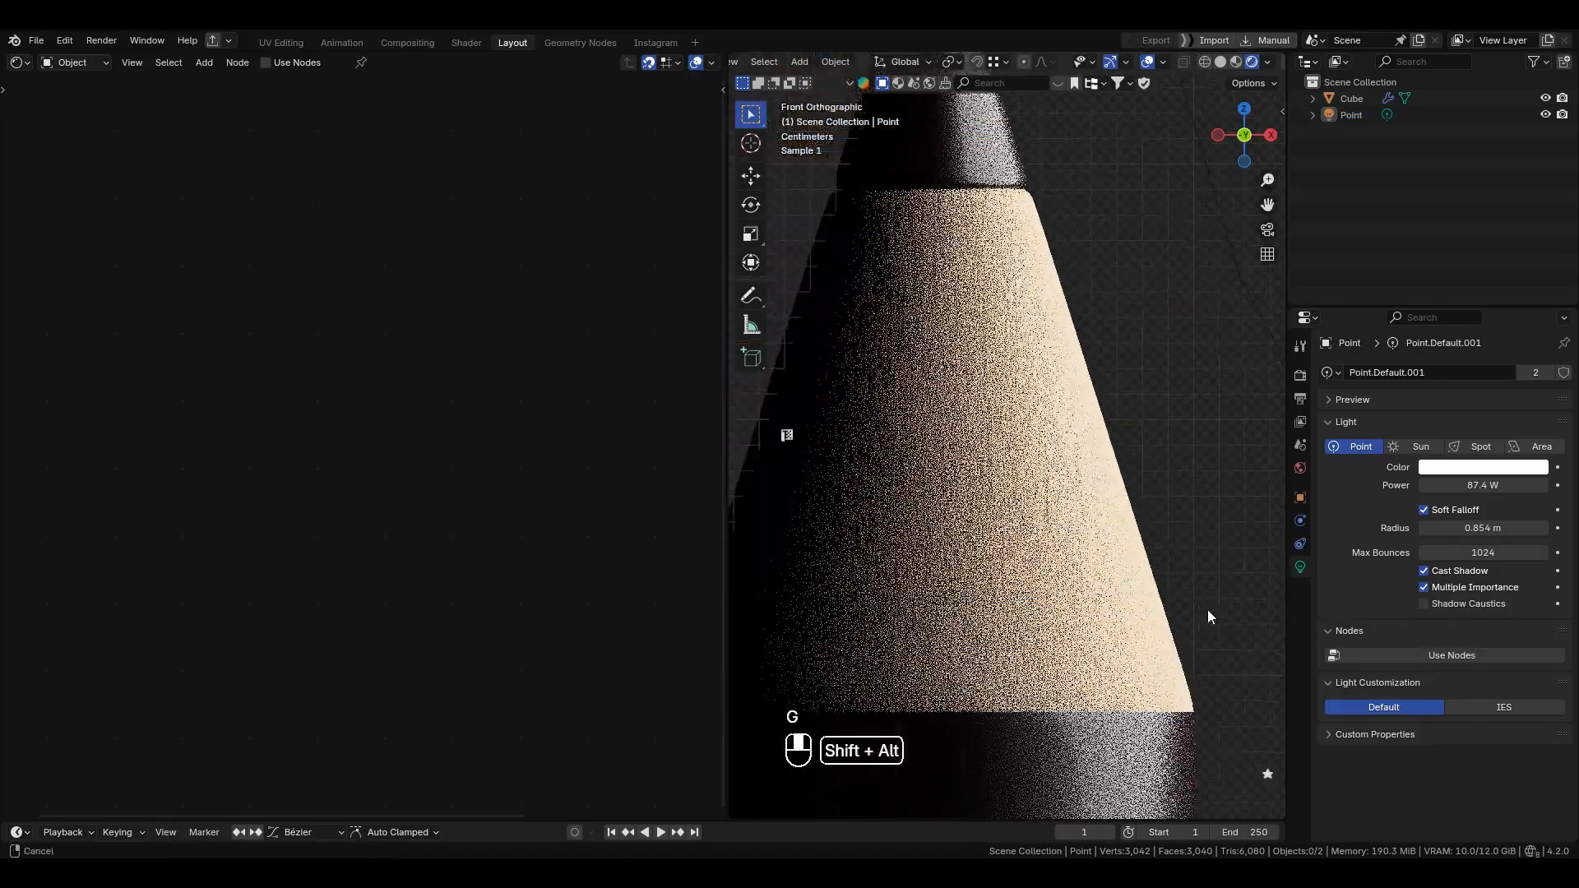
{"action": "scroll", "coordinate": [1069, 469], "scroll_direction": "up", "scroll_amount": 4}
{"action": "scroll", "coordinate": [1057, 485], "scroll_direction": "down", "scroll_amount": 4}
{"action": "scroll", "coordinate": [1061, 444], "scroll_direction": "down", "scroll_amount": 1}
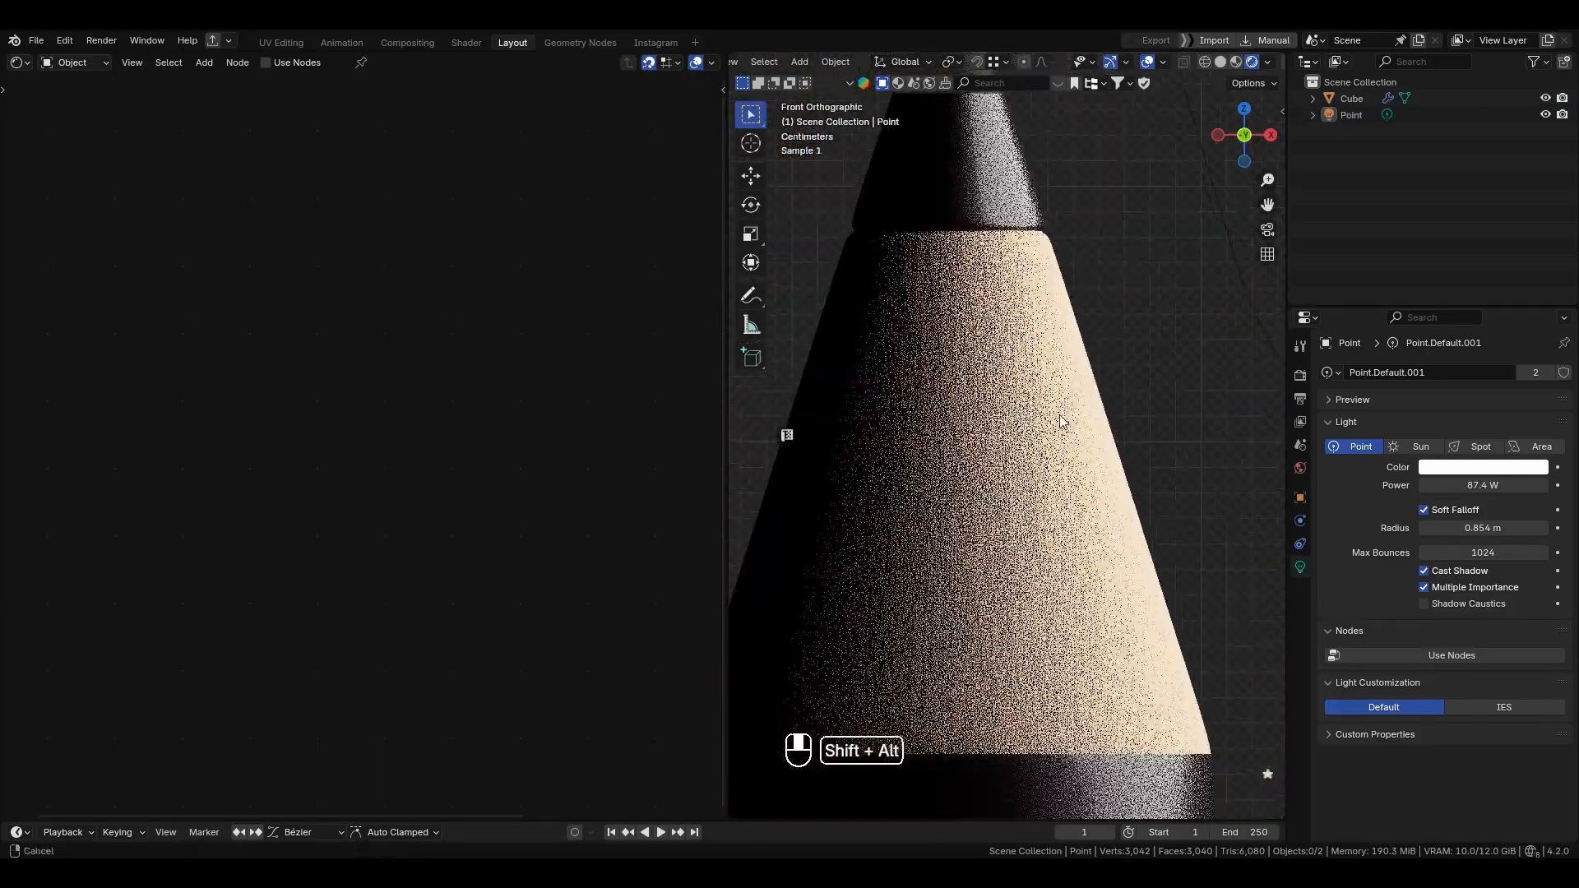
{"action": "scroll", "coordinate": [1057, 436], "scroll_direction": "up", "scroll_amount": 5}
Step: Select the pencil and change the Color Ramp's grey stop back to pure white
{"action": "left_click", "coordinate": [1050, 452]}
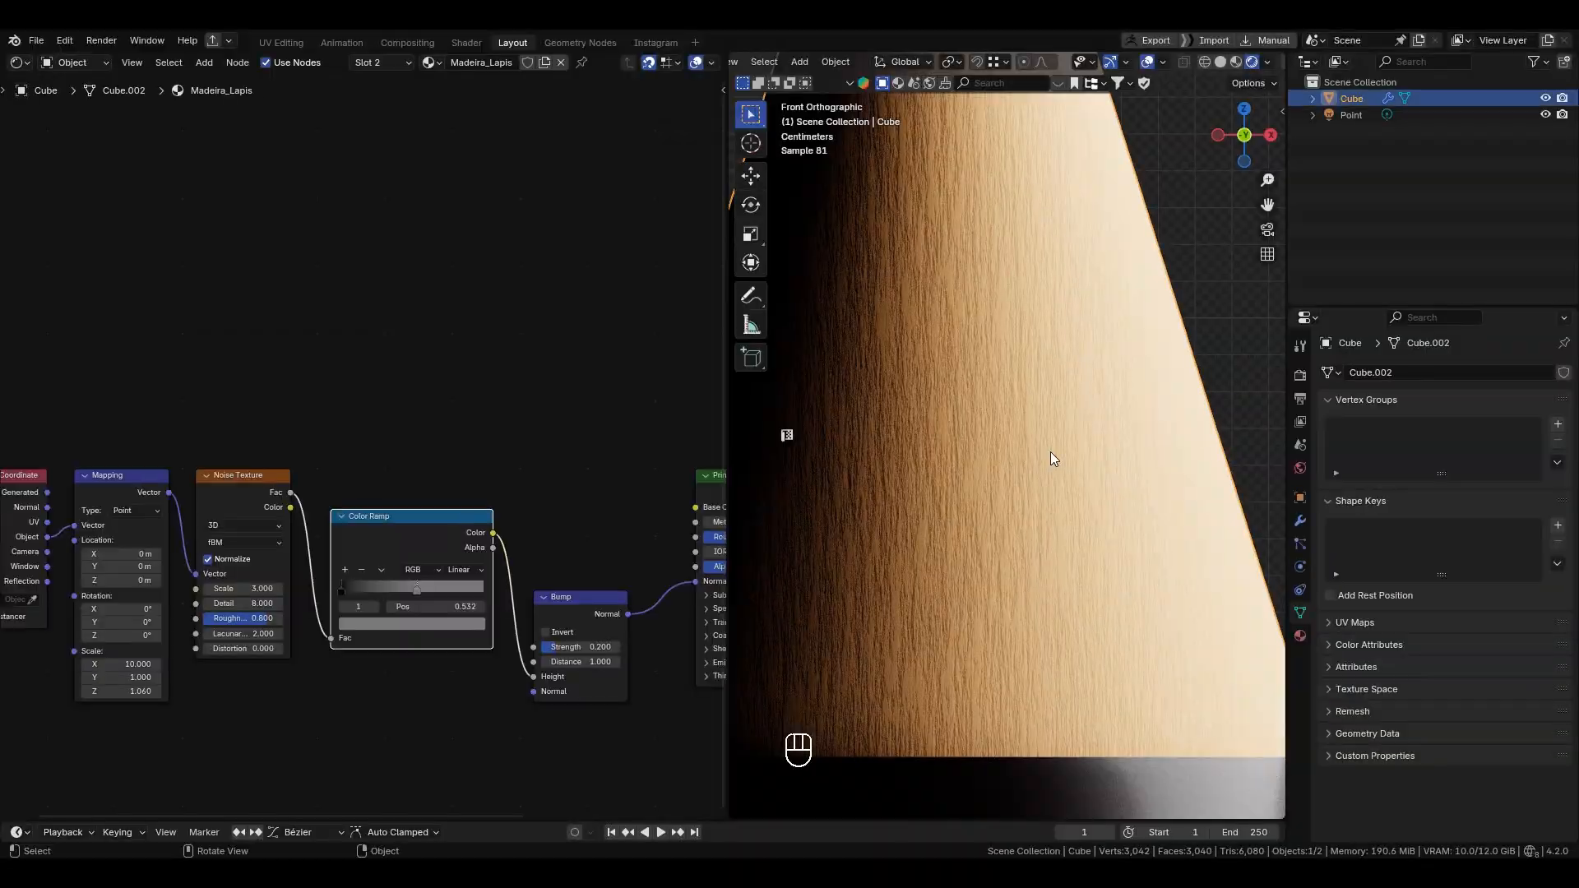
{"action": "scroll", "coordinate": [1034, 417], "scroll_direction": "up", "scroll_amount": 1}
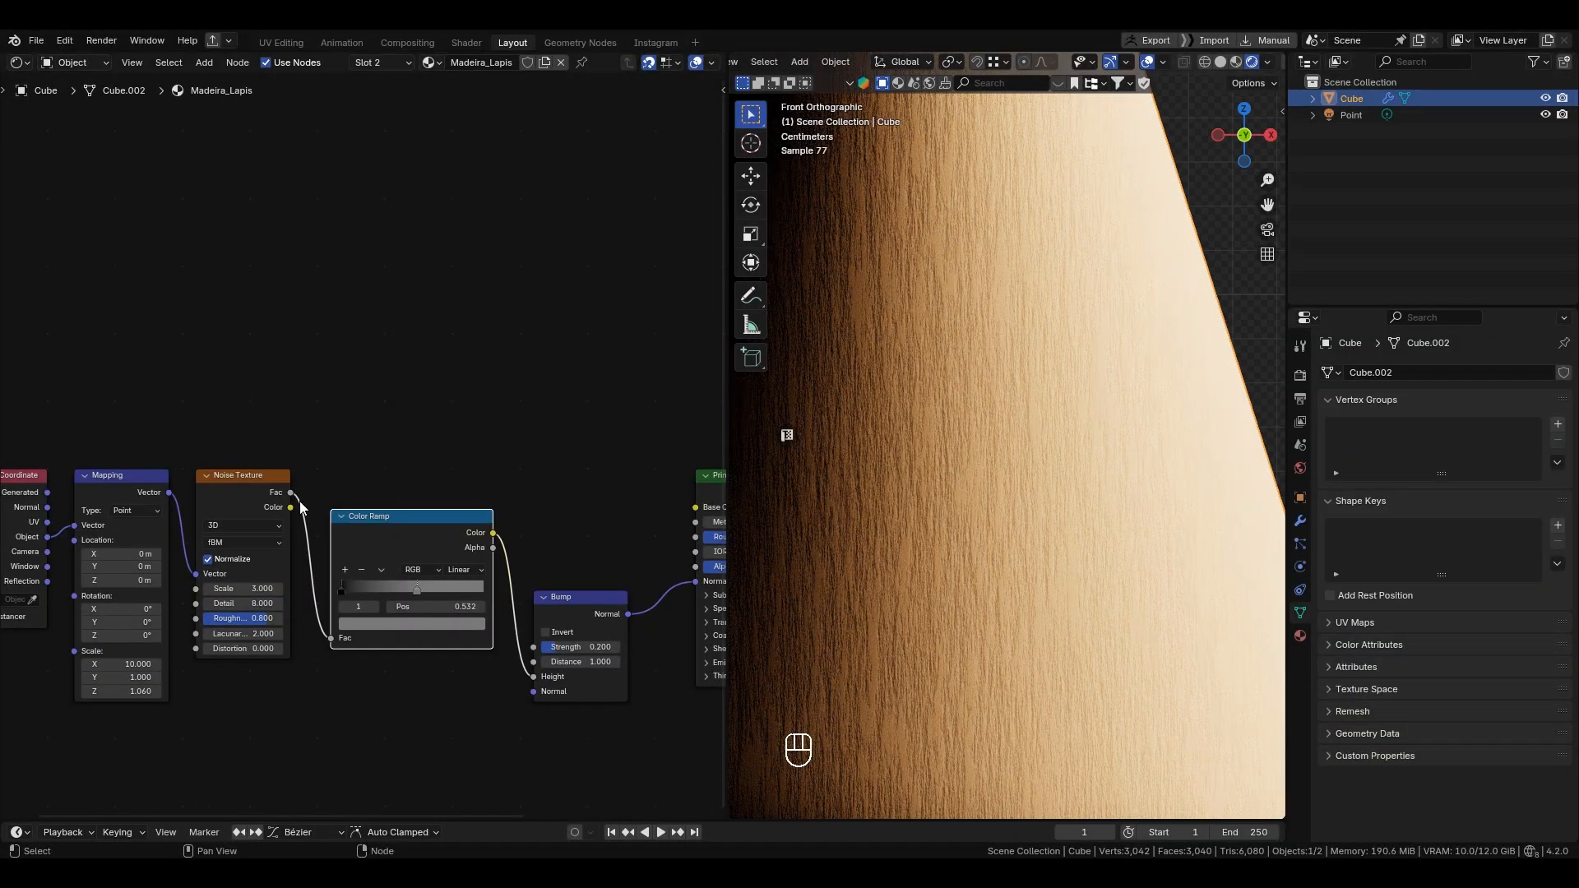
{"action": "scroll", "coordinate": [398, 570], "scroll_direction": "up", "scroll_amount": 2}
{"action": "left_click", "coordinate": [442, 661]}
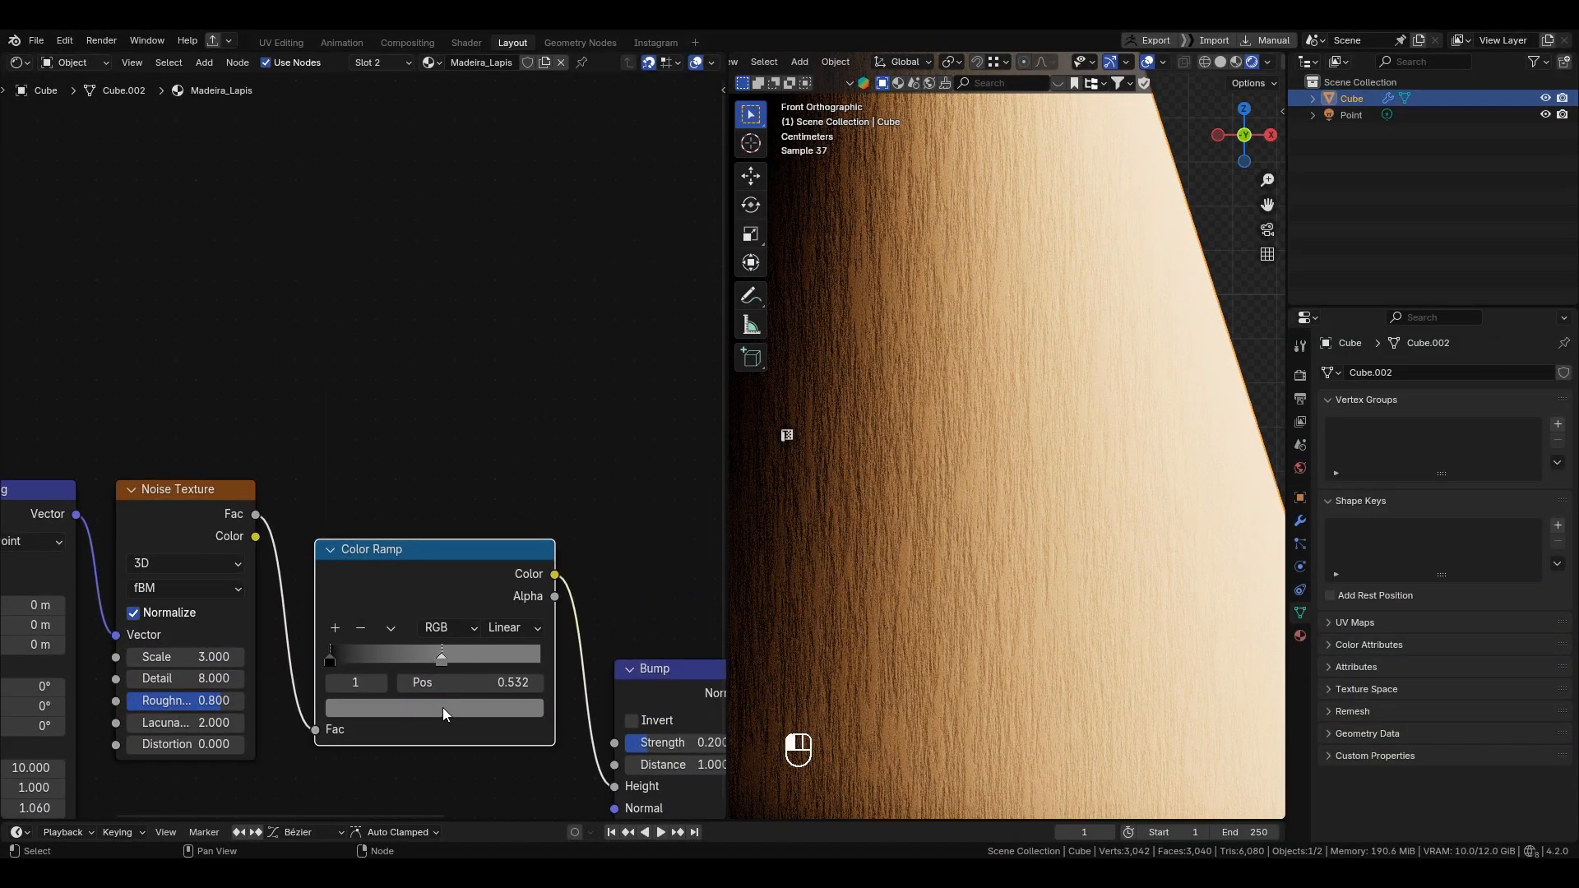
{"action": "left_click", "coordinate": [443, 708]}
{"action": "left_click_drag", "start_coordinate": [526, 428], "coordinate": [526, 397]}
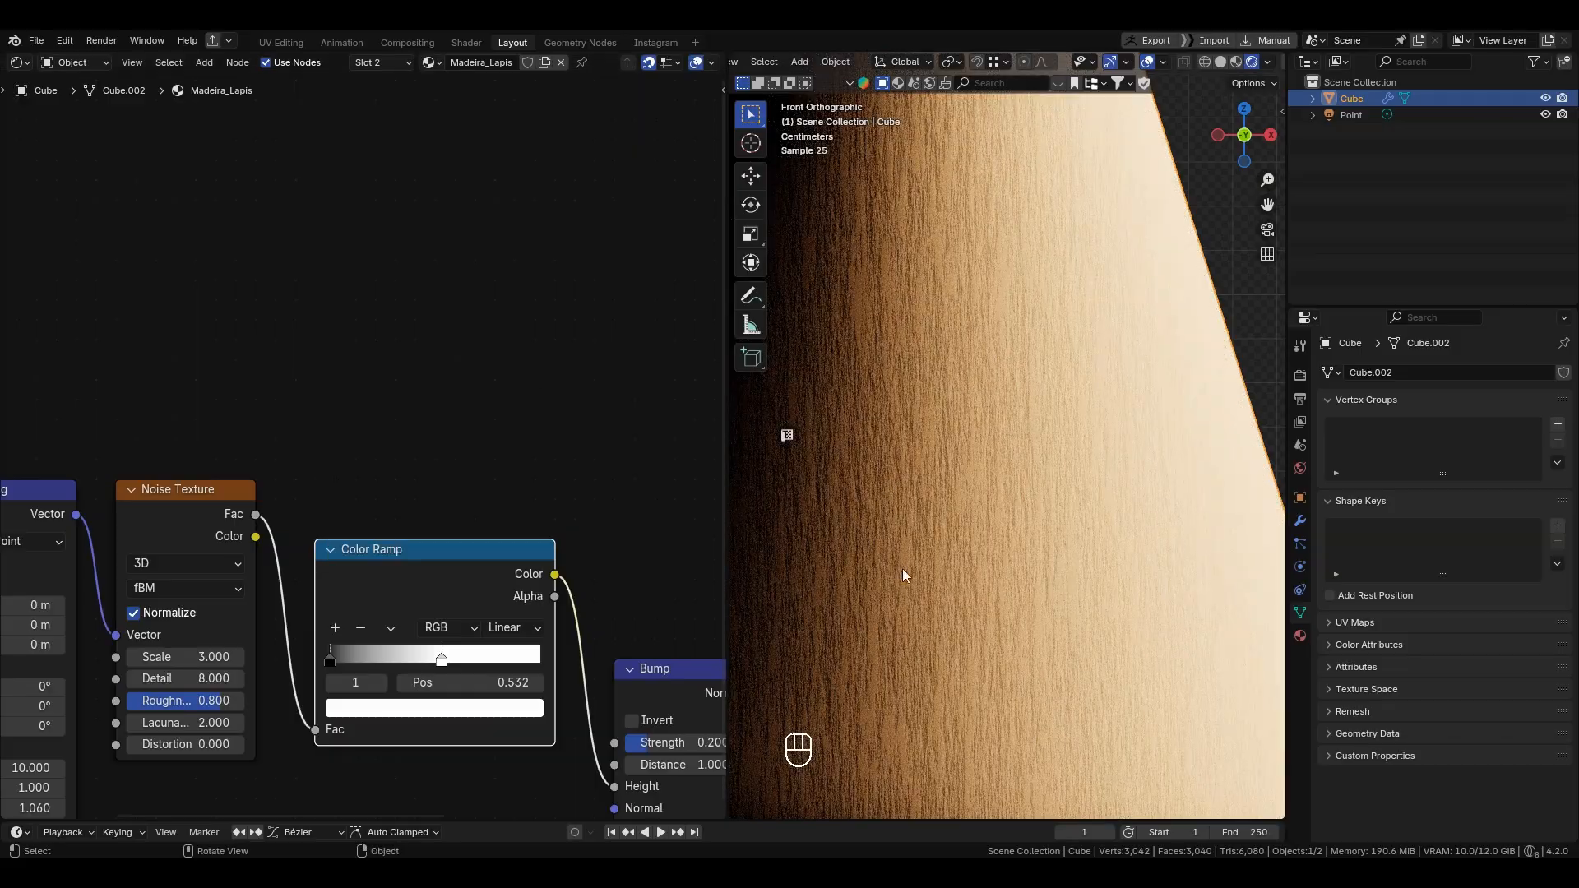
Step: Move the Color Ramp's white stop to position 0.500 while checking the rendered grain up close
{"action": "middle_click_drag", "start_coordinate": [881, 402], "coordinate": [978, 492], "text": "shift"}
{"action": "scroll", "coordinate": [979, 497], "scroll_direction": "up", "scroll_amount": 3}
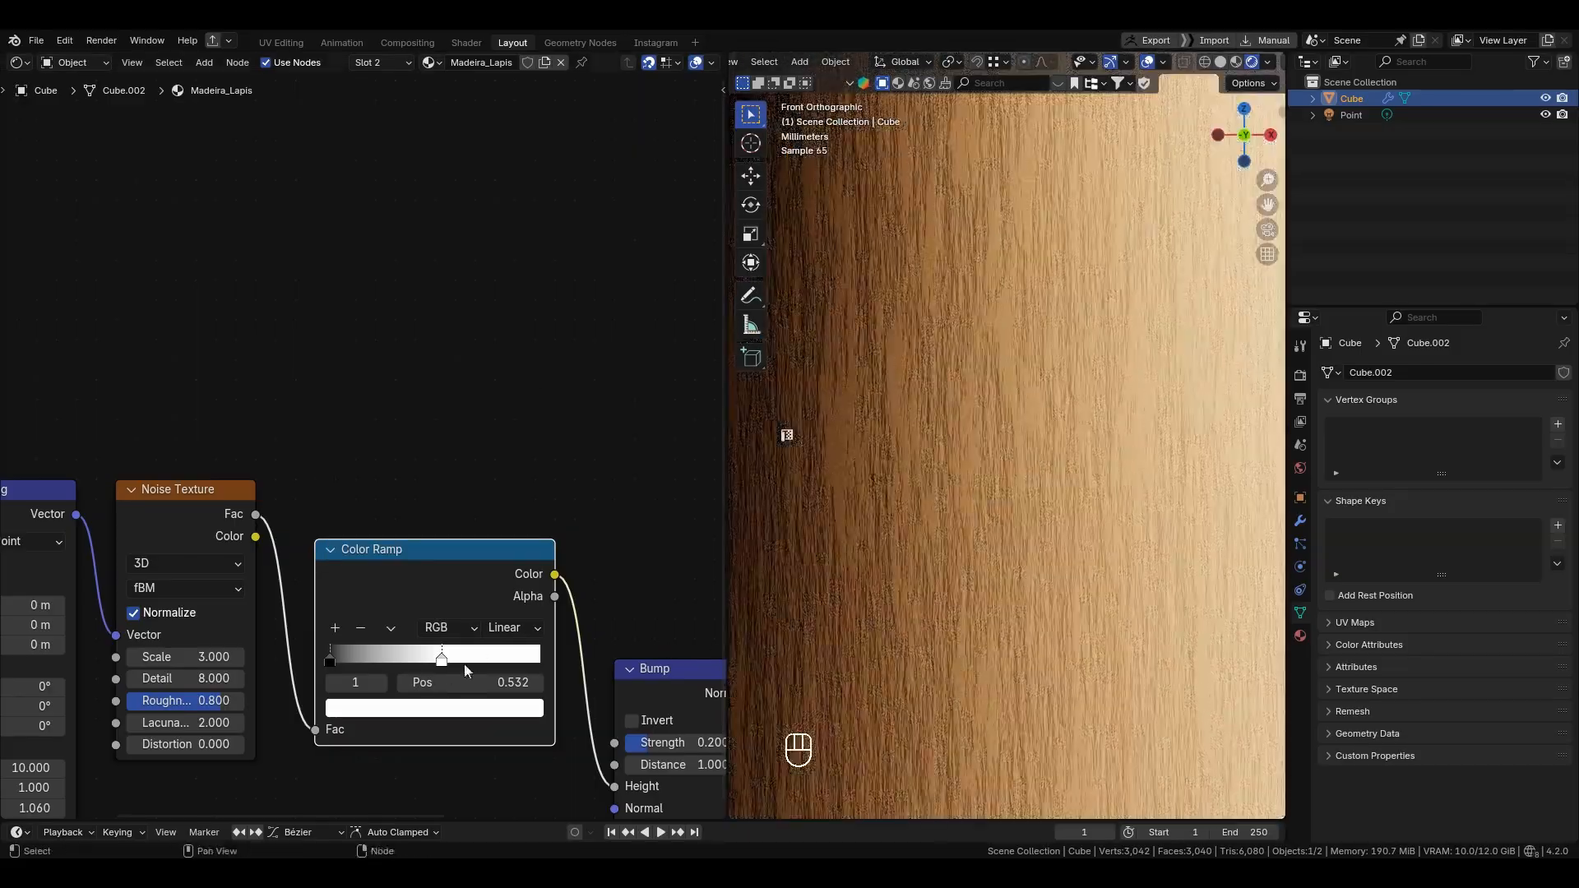
{"action": "mouse_move", "coordinate": [441, 658]}
{"action": "left_mouse_down"}
{"action": "mouse_move", "coordinate": [406, 658]}
{"action": "mouse_move", "coordinate": [435, 658]}
{"action": "left_mouse_up"}
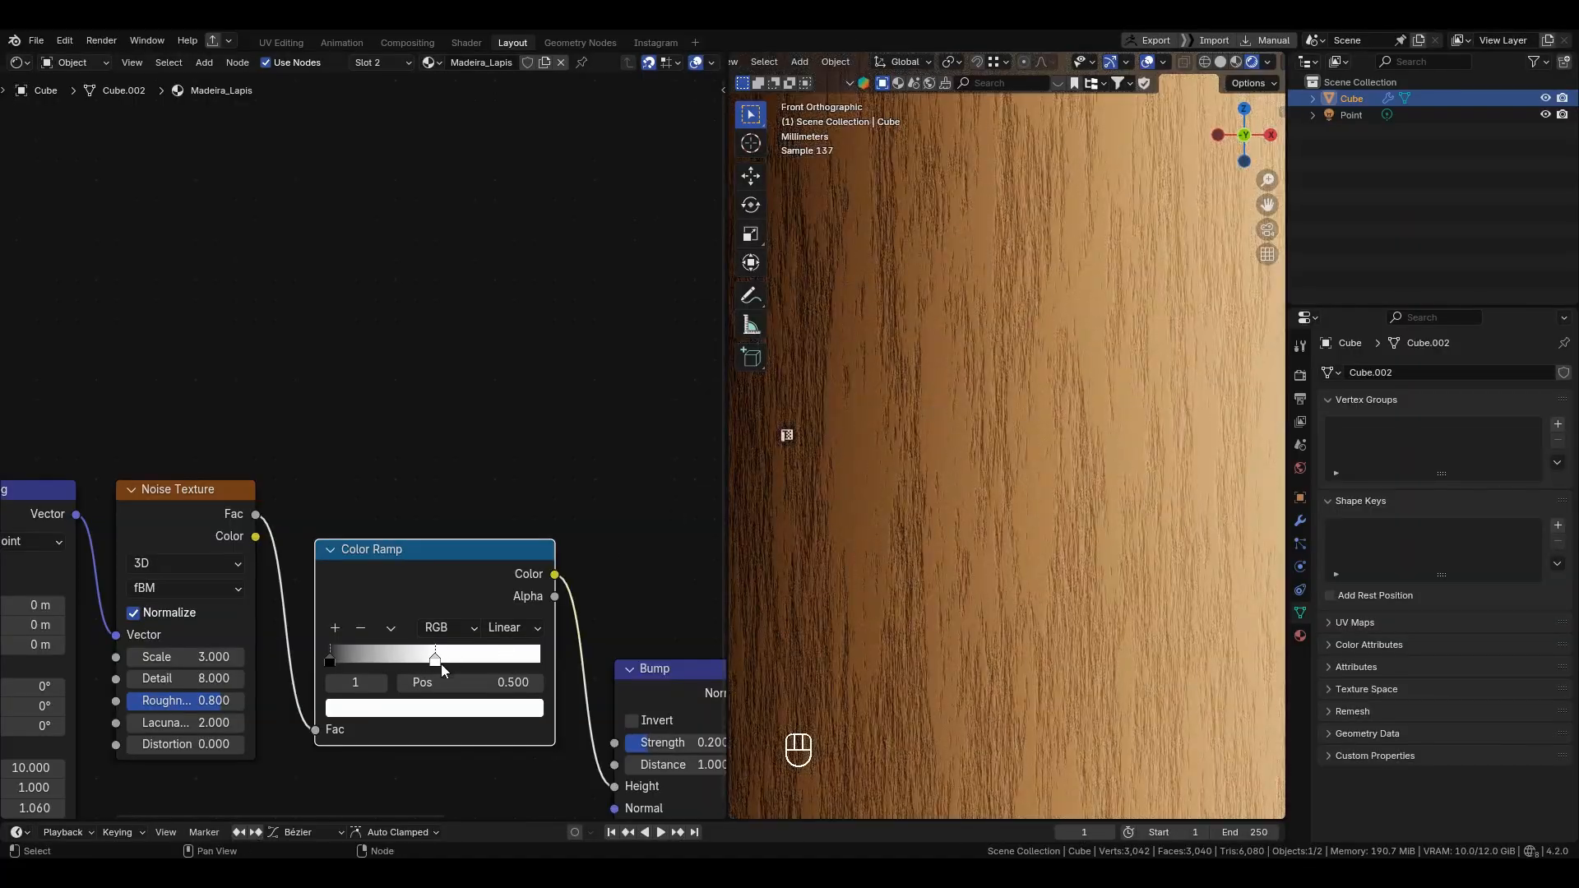
Step: Try the Color Ramp with its white stop at the far end and its black stop at position 0.500
{"action": "left_click", "coordinate": [440, 709]}
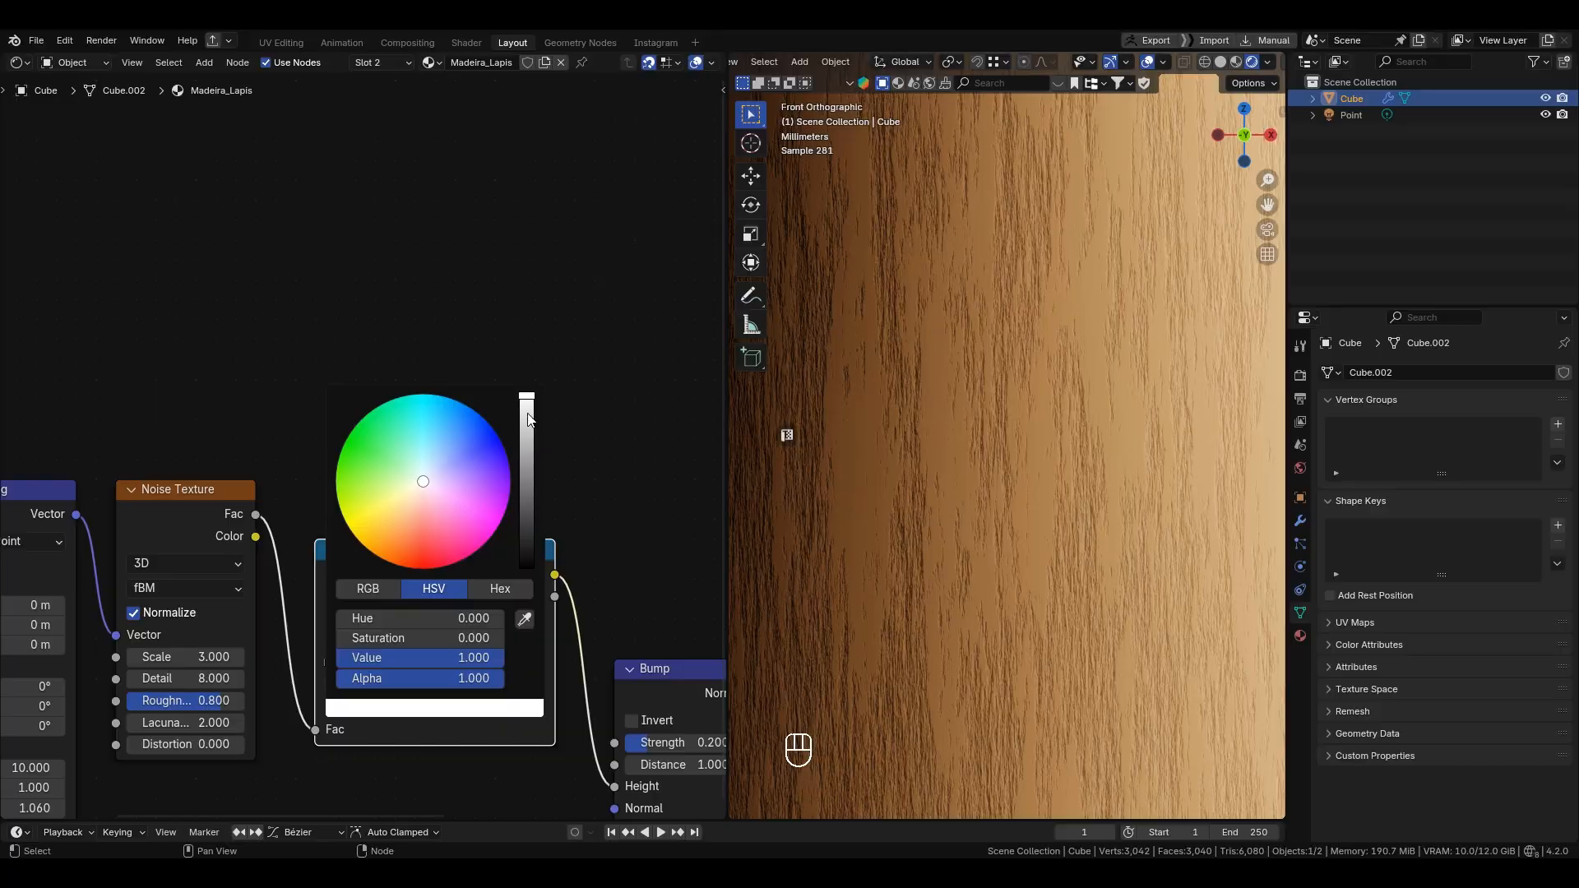
{"action": "mouse_move", "coordinate": [528, 417]}
{"action": "left_mouse_down"}
{"action": "mouse_move", "coordinate": [527, 569]}
{"action": "mouse_move", "coordinate": [526, 395]}
{"action": "left_mouse_up"}
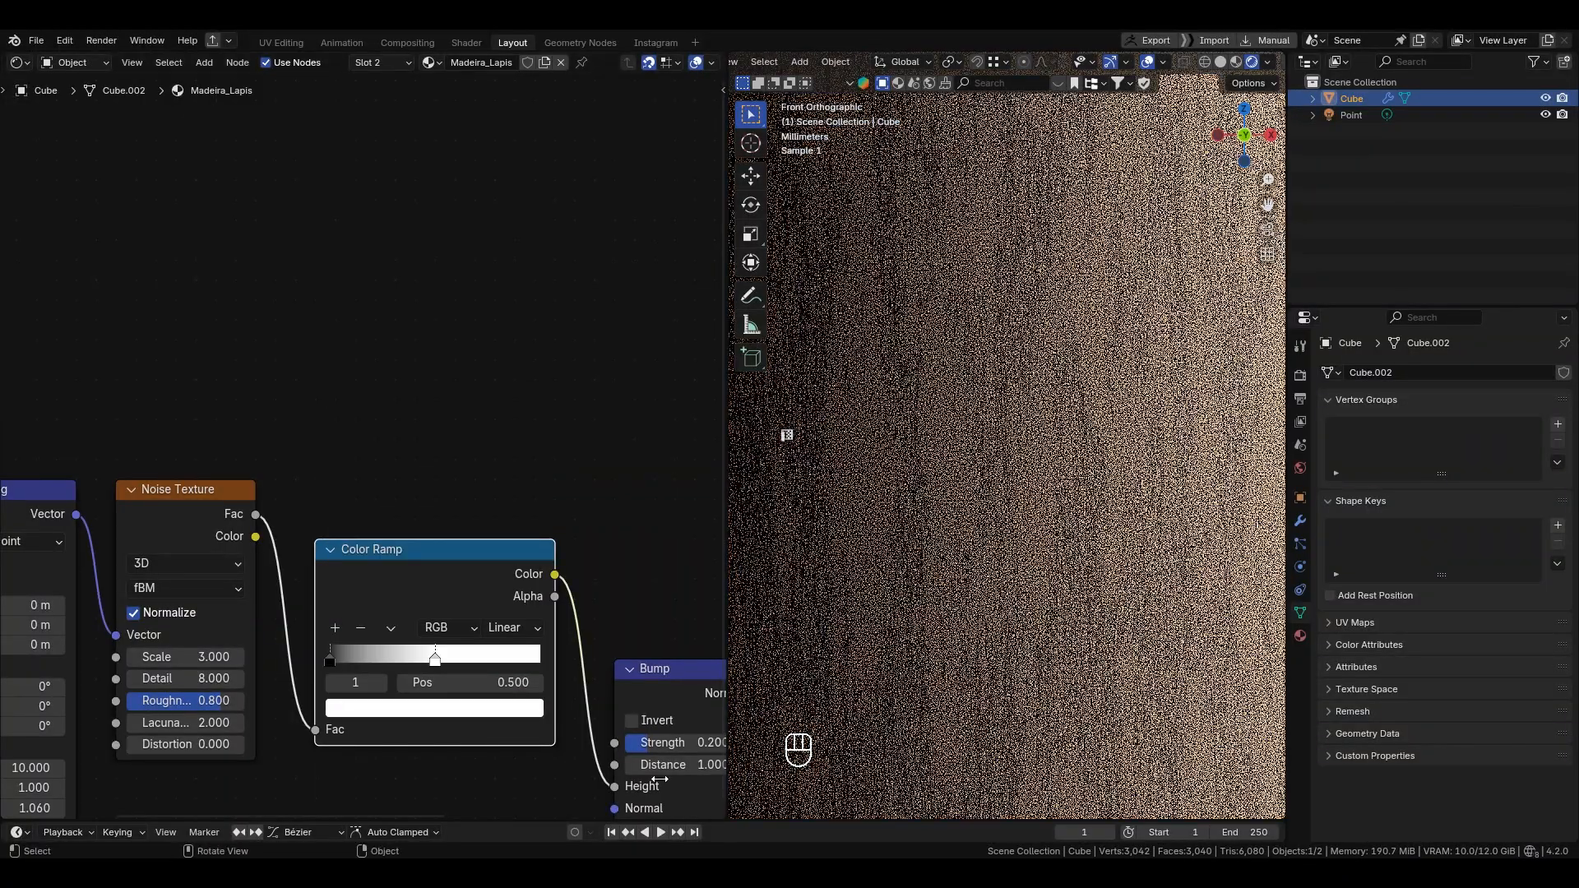
{"action": "left_click_drag", "start_coordinate": [436, 661], "coordinate": [560, 682]}
{"action": "left_click_drag", "start_coordinate": [330, 661], "coordinate": [436, 653]}
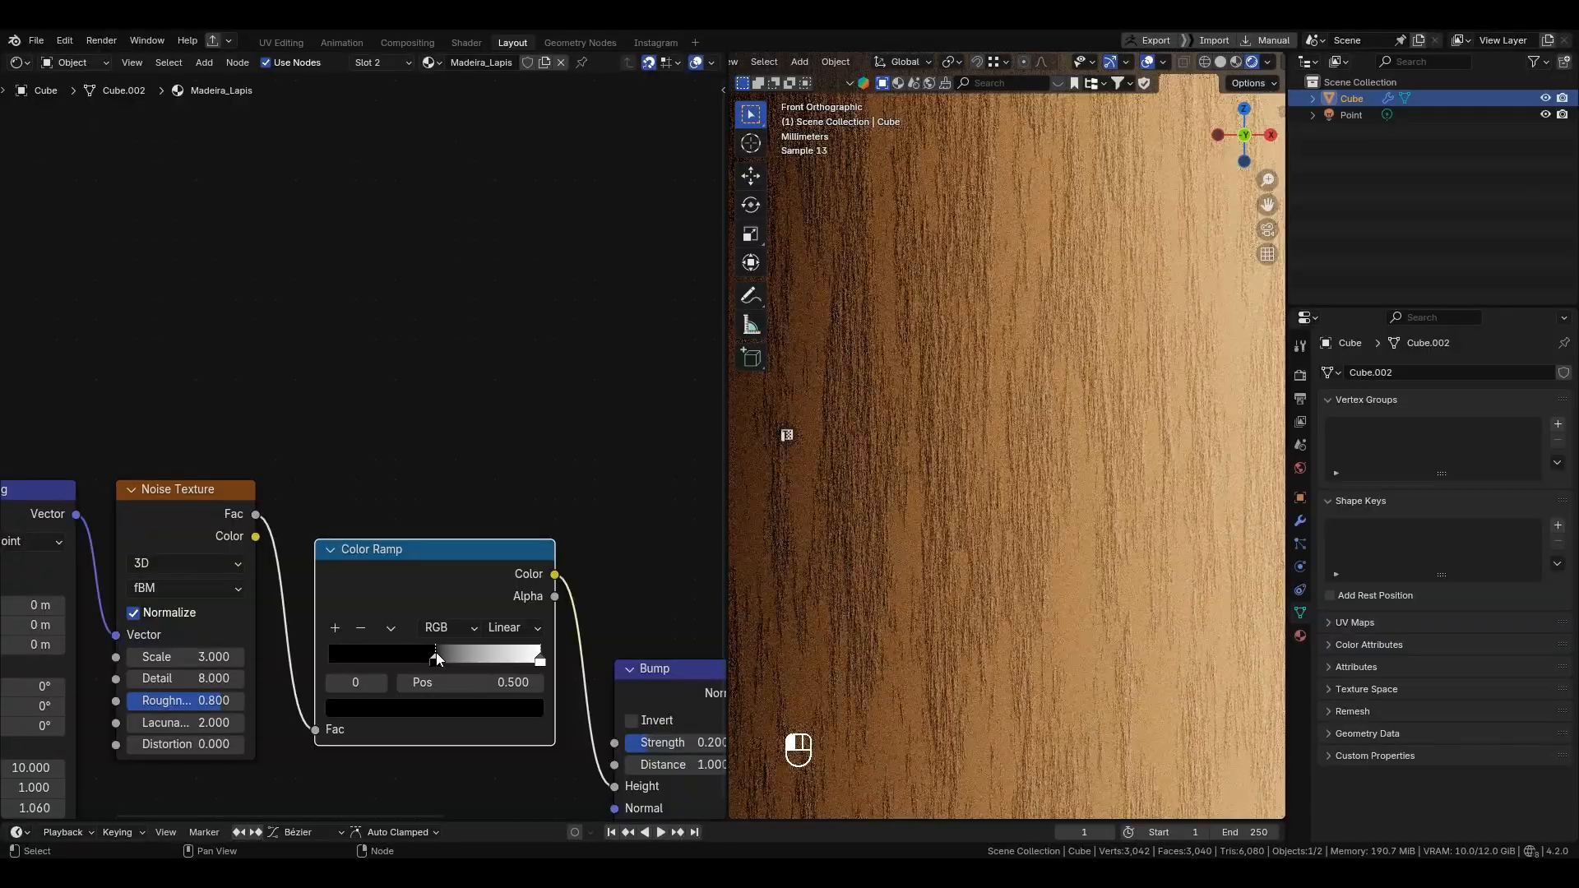
Step: Return the Color Ramp's black stop to the start and set the white stop's position to 0.495
{"action": "left_click", "coordinate": [436, 709]}
{"action": "left_click_drag", "start_coordinate": [520, 526], "coordinate": [527, 566]}
{"action": "left_click_drag", "start_coordinate": [529, 663], "coordinate": [434, 658]}
{"action": "scroll", "coordinate": [1078, 341], "scroll_direction": "down", "scroll_amount": 5}
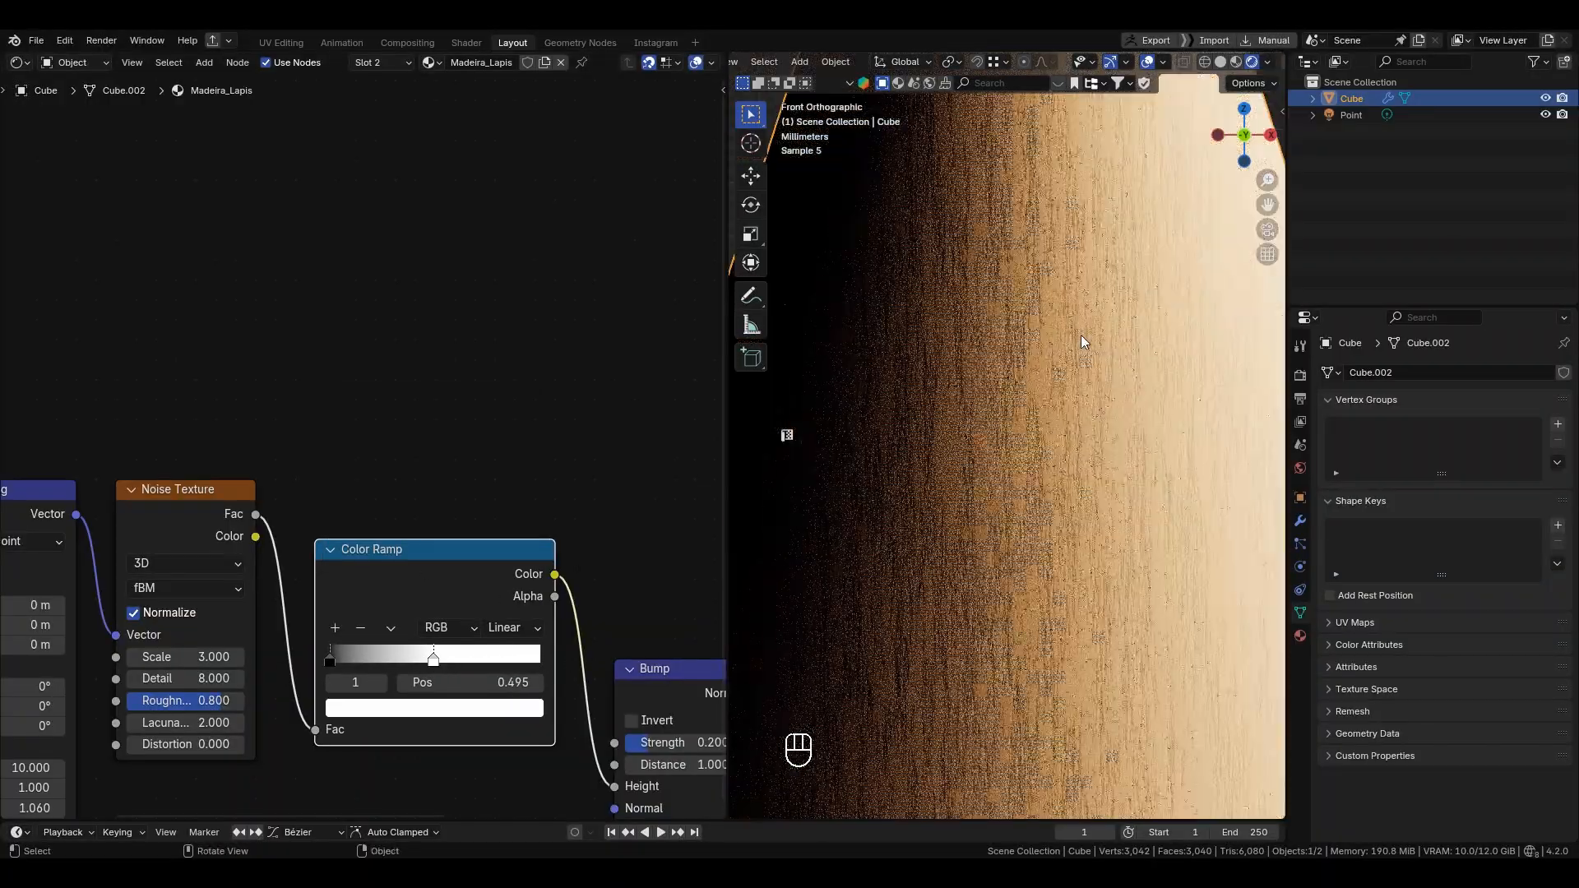
Step: Darken the Color Ramp's white stop to a grey of value 0.245 and move it to position 0.682
{"action": "left_click", "coordinate": [435, 709]}
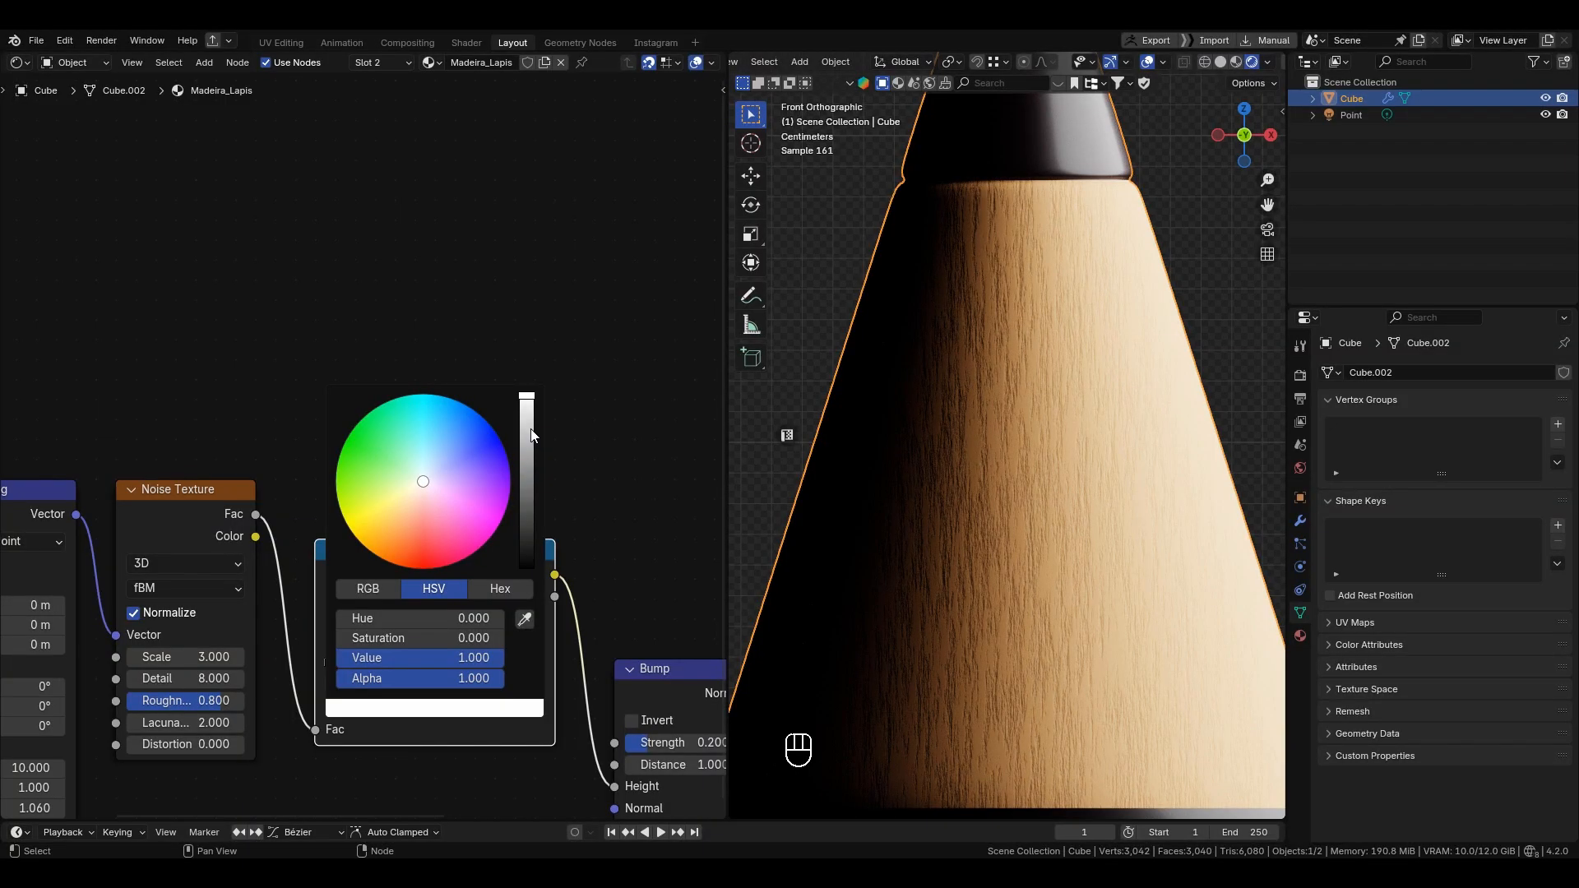
{"action": "left_click_drag", "start_coordinate": [532, 436], "coordinate": [529, 478]}
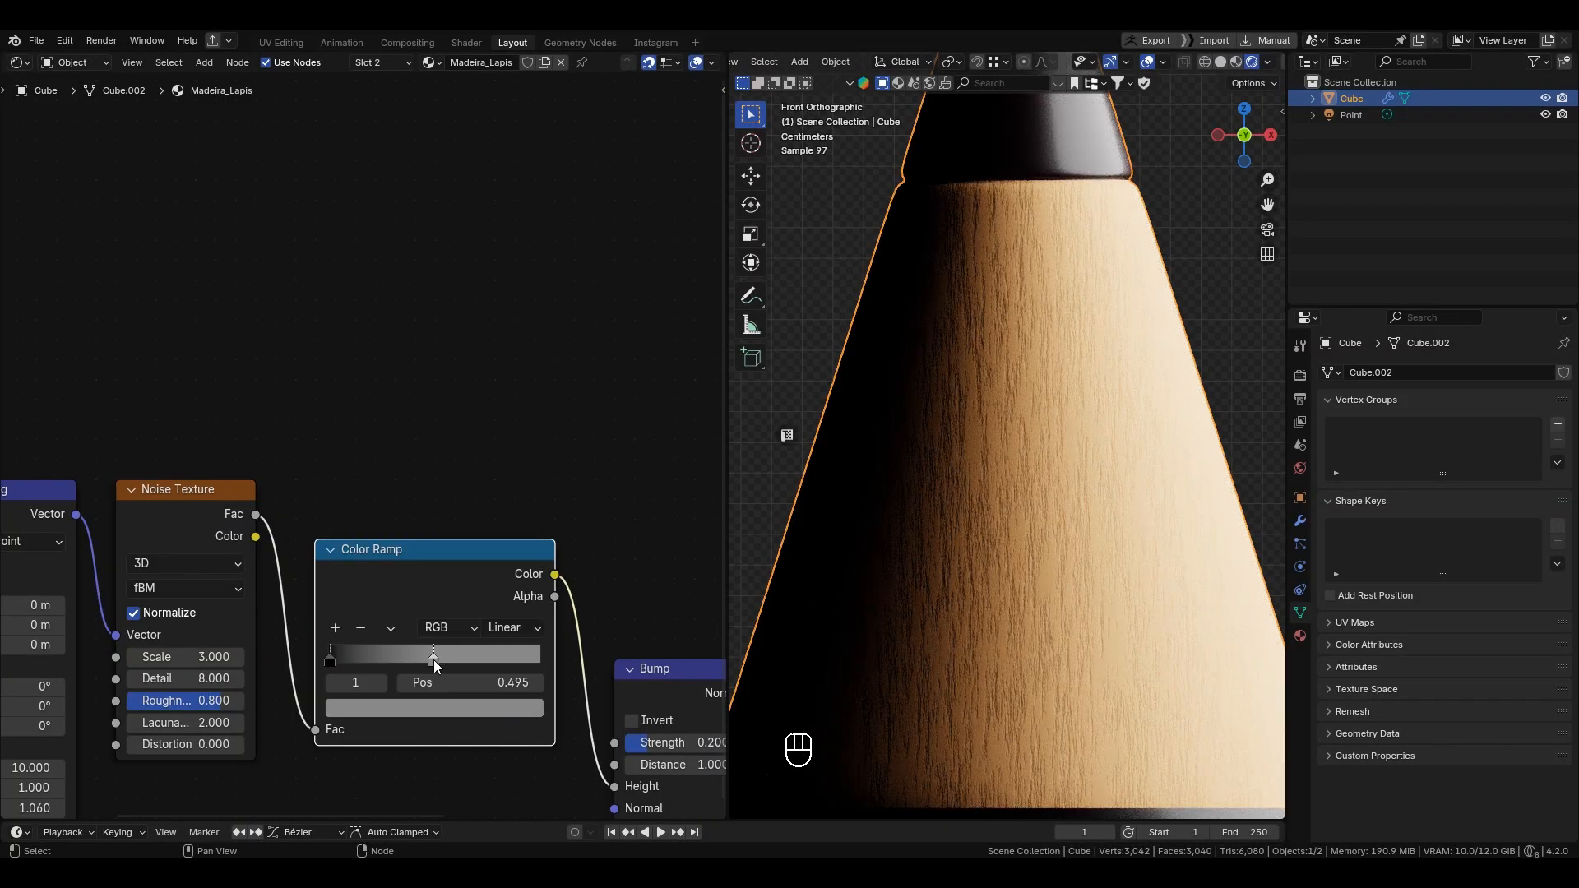
{"action": "left_click_drag", "start_coordinate": [433, 660], "coordinate": [474, 660]}
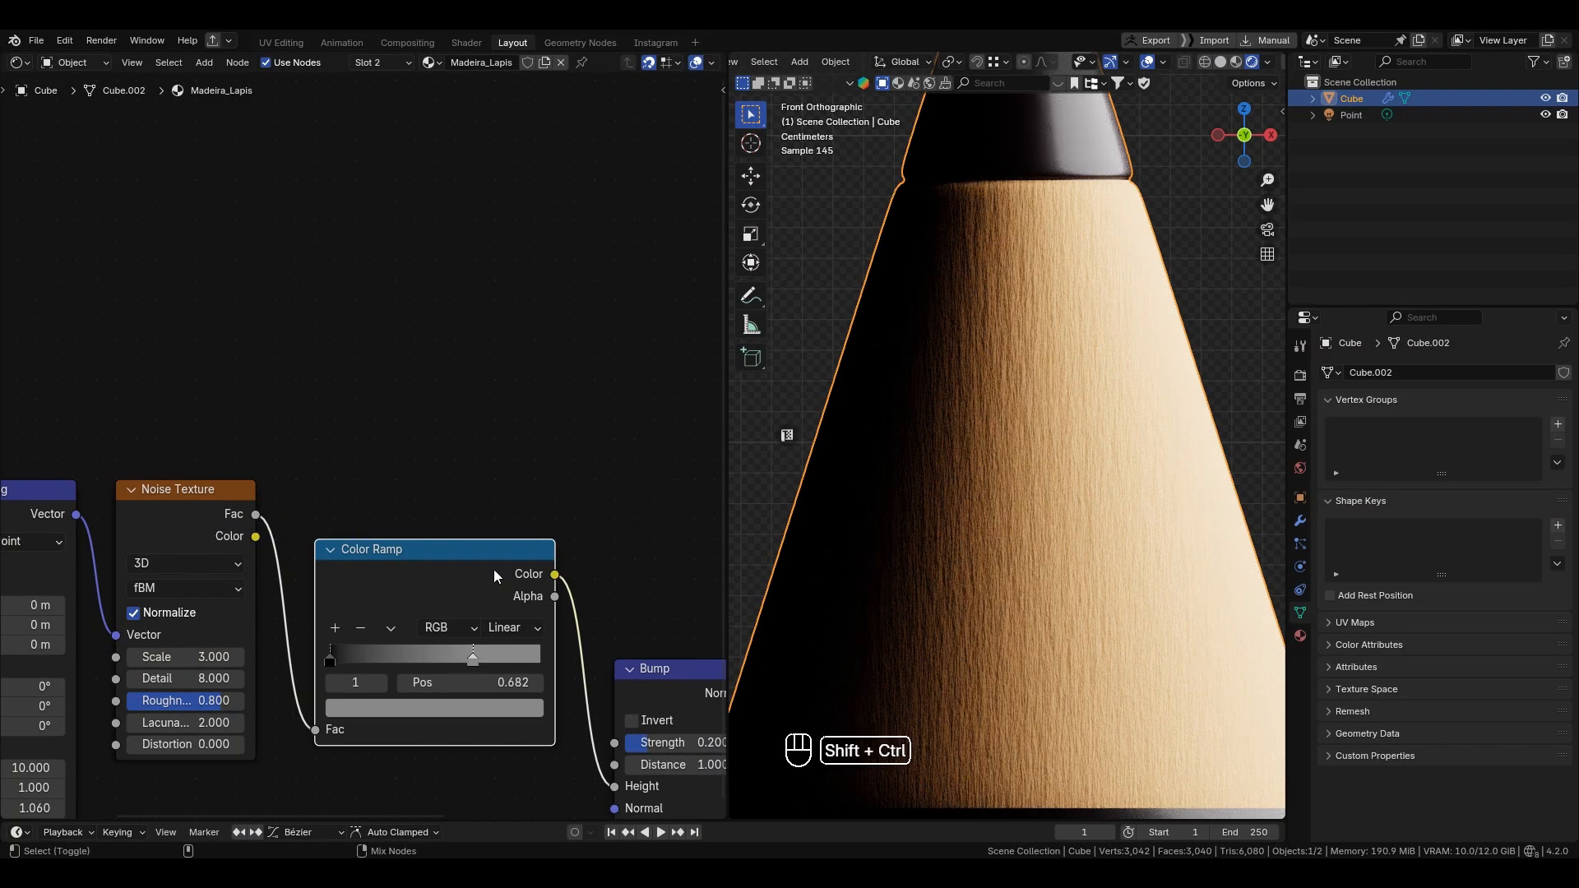
Step: Preview the Color Ramp directly on the pencil, then darken its grey stop to value 0.127 and move it to position 0.773
{"action": "left_click", "coordinate": [494, 569], "text": "ctrl+shift"}
{"action": "left_click", "coordinate": [511, 709]}
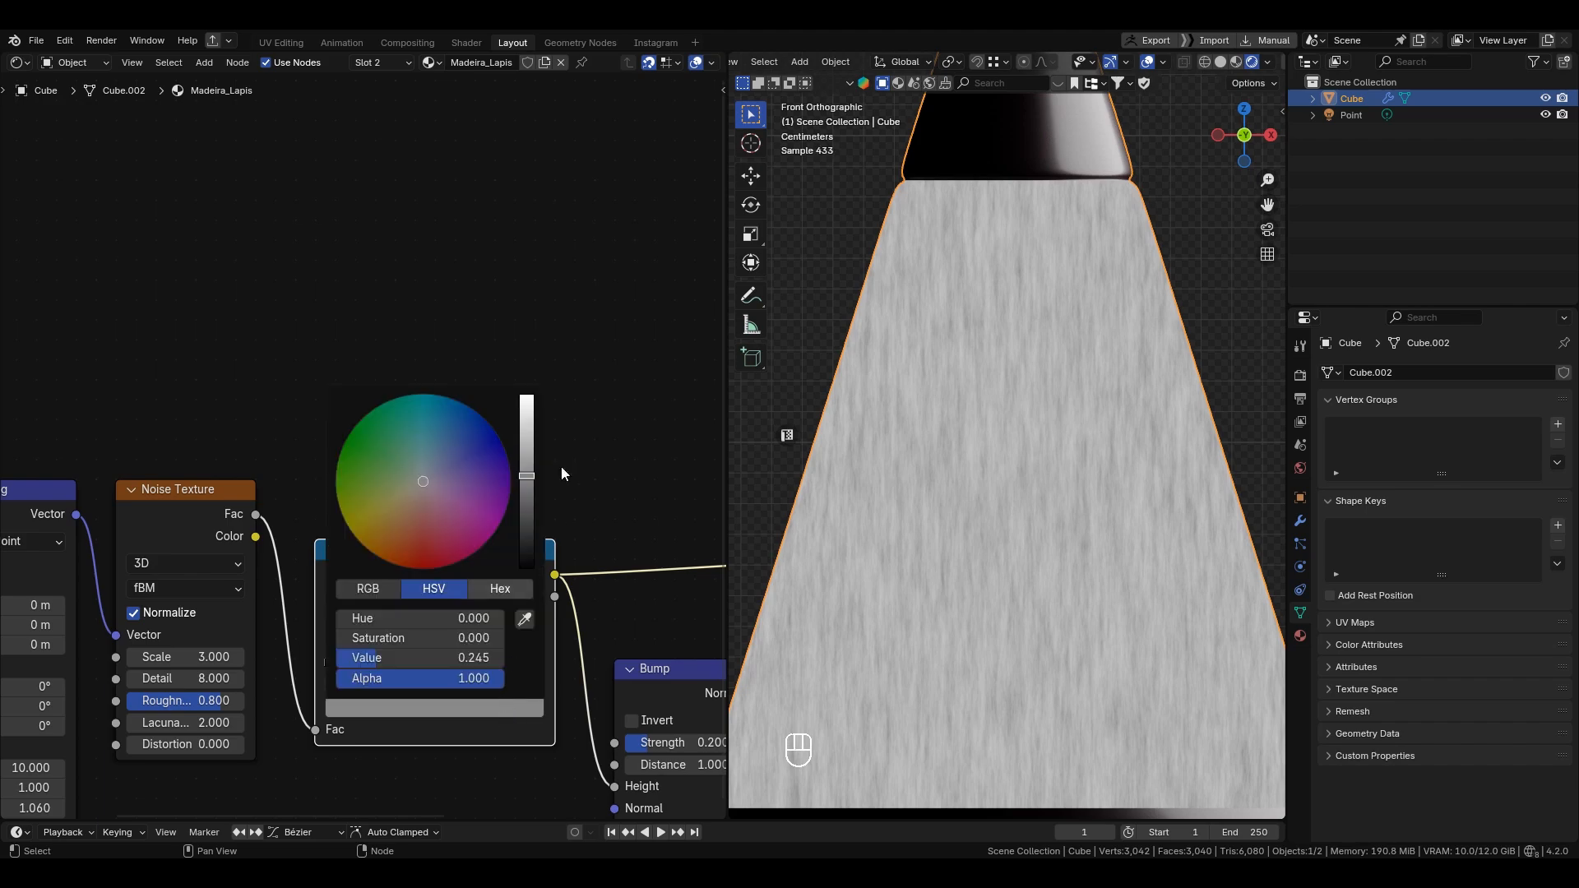
{"action": "mouse_move", "coordinate": [530, 491]}
{"action": "left_mouse_down"}
{"action": "mouse_move", "coordinate": [529, 530]}
{"action": "mouse_move", "coordinate": [529, 505]}
{"action": "left_mouse_up"}
{"action": "mouse_move", "coordinate": [193, 700]}
{"action": "left_mouse_down"}
{"action": "mouse_move", "coordinate": [137, 700]}
{"action": "mouse_move", "coordinate": [189, 708]}
{"action": "left_mouse_up"}
{"action": "scroll", "coordinate": [429, 658], "scroll_direction": "up", "scroll_amount": 3}
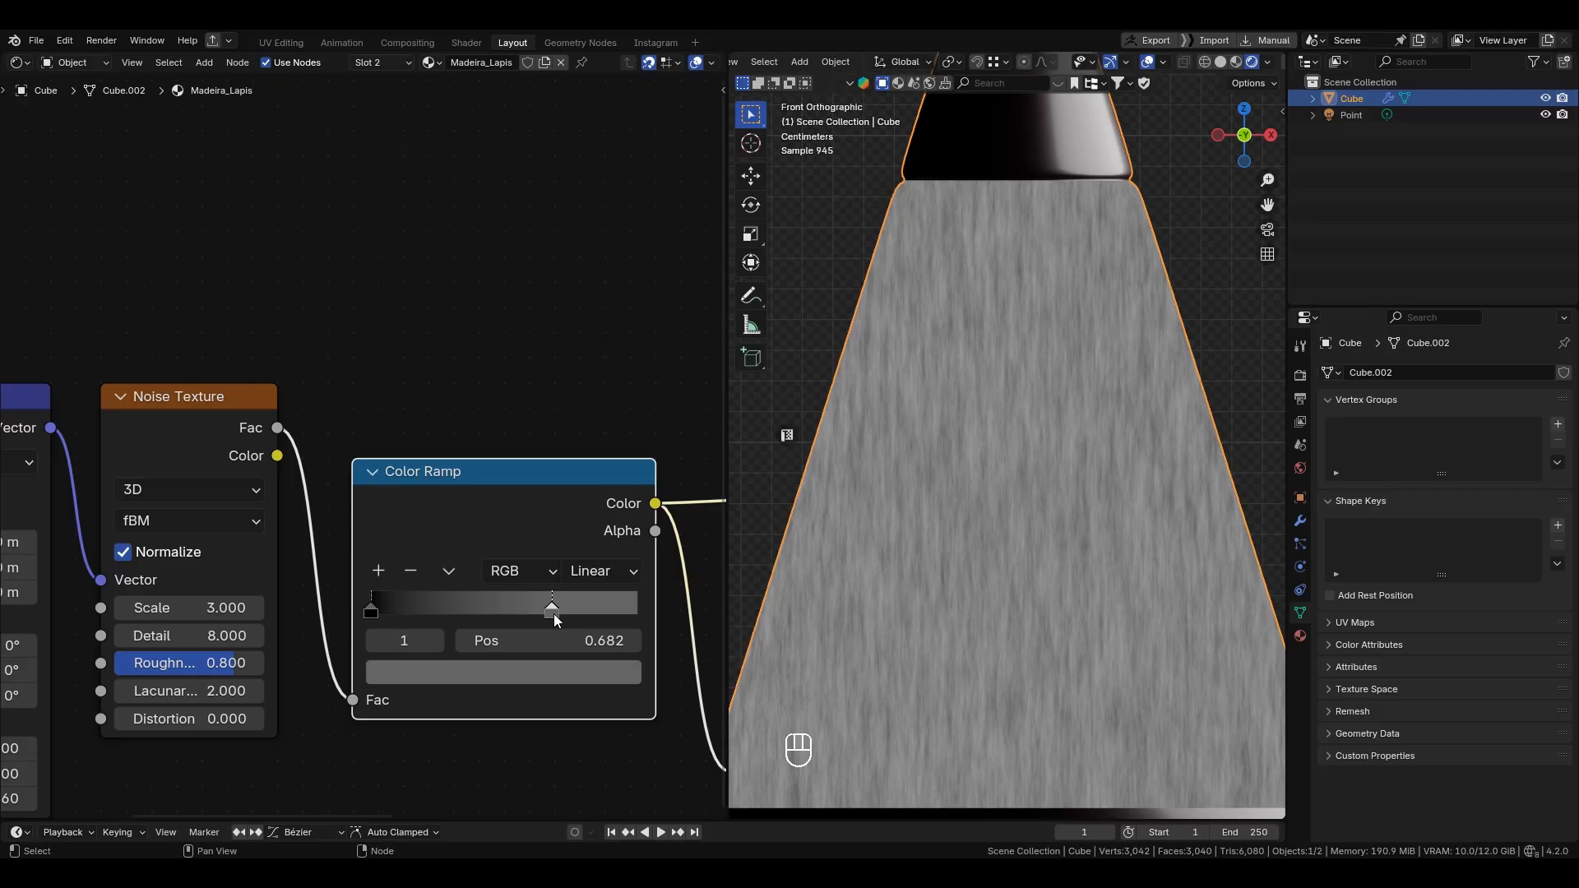
{"action": "mouse_move", "coordinate": [554, 614]}
{"action": "left_mouse_down"}
{"action": "mouse_move", "coordinate": [483, 617]}
{"action": "mouse_move", "coordinate": [579, 612]}
{"action": "left_mouse_up"}
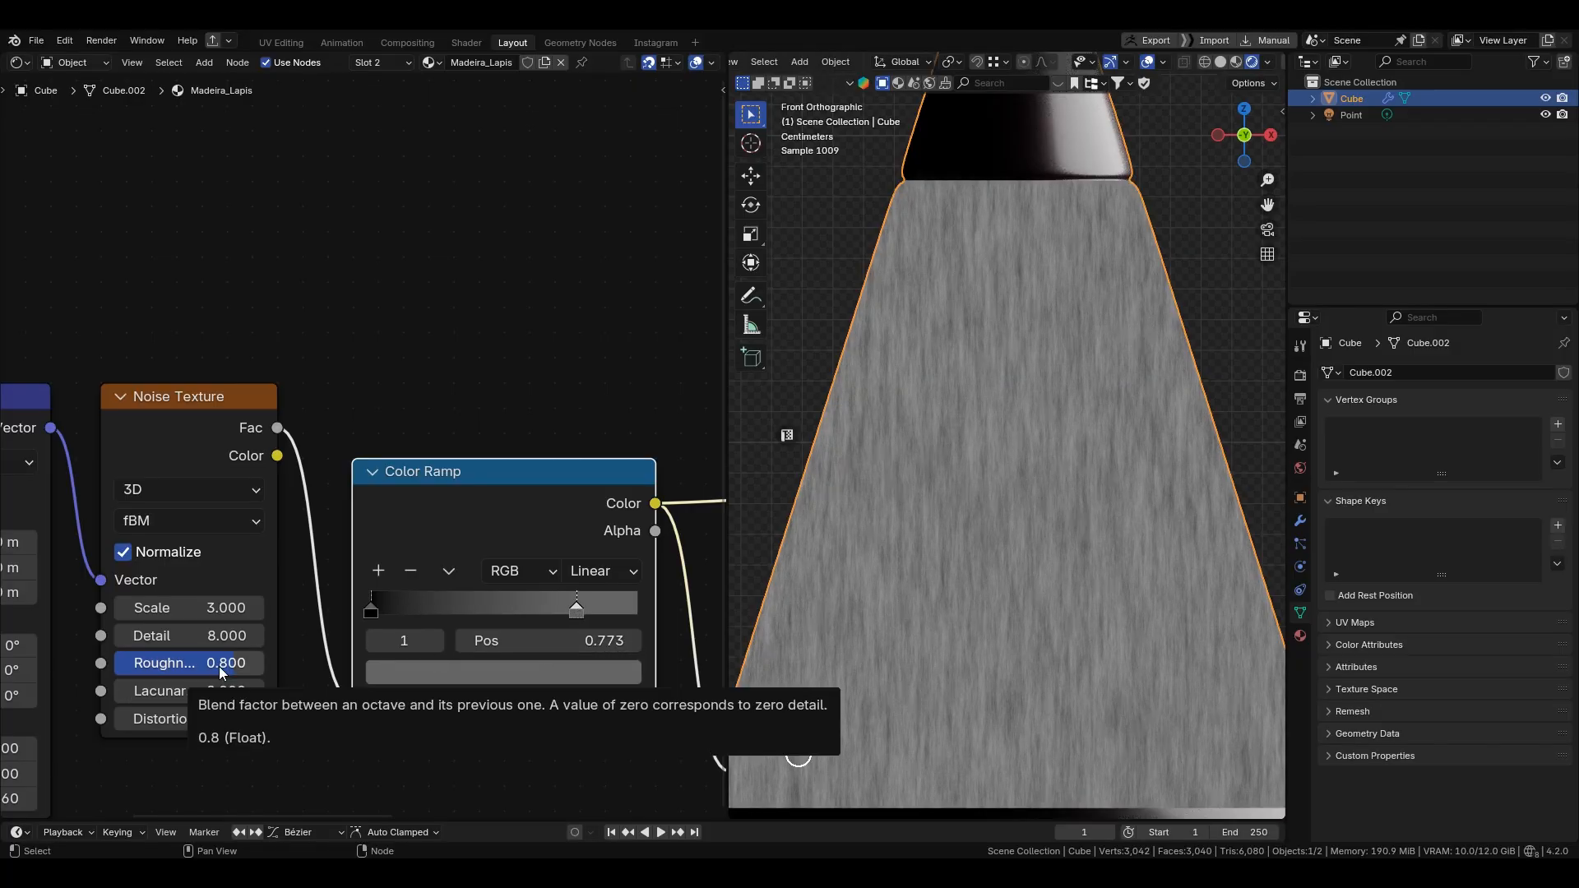
Step: Compare the grain at Noise Texture roughness 0, set the roughness to 0.808 and the grey stop's position to 0.768
{"action": "left_click_drag", "start_coordinate": [234, 670], "coordinate": [113, 669]}
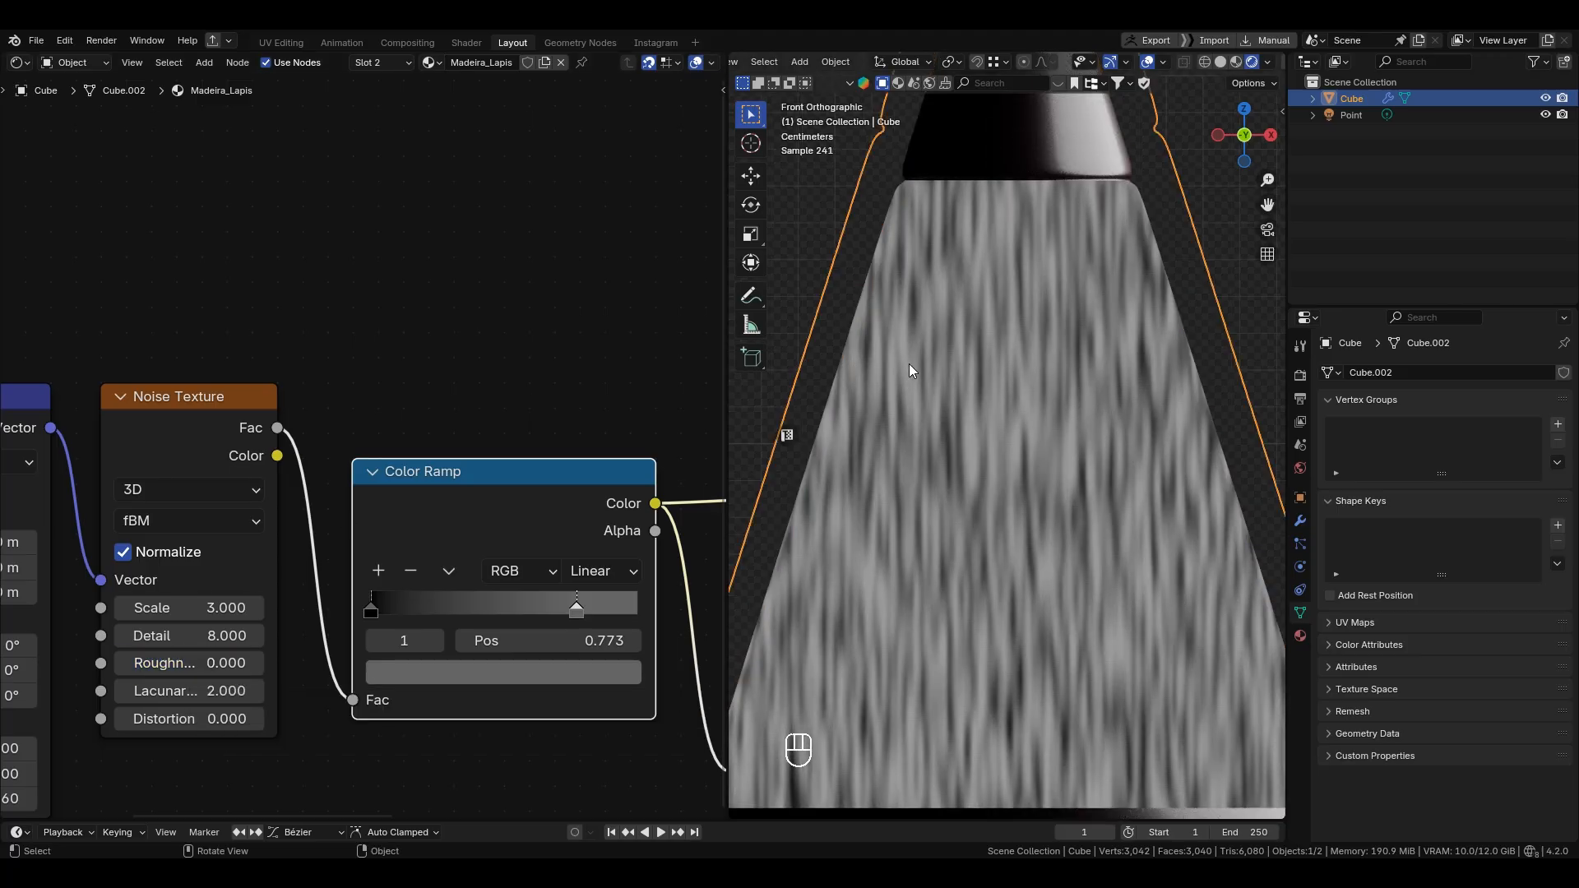
{"action": "scroll", "coordinate": [910, 363], "scroll_direction": "up", "scroll_amount": 4}
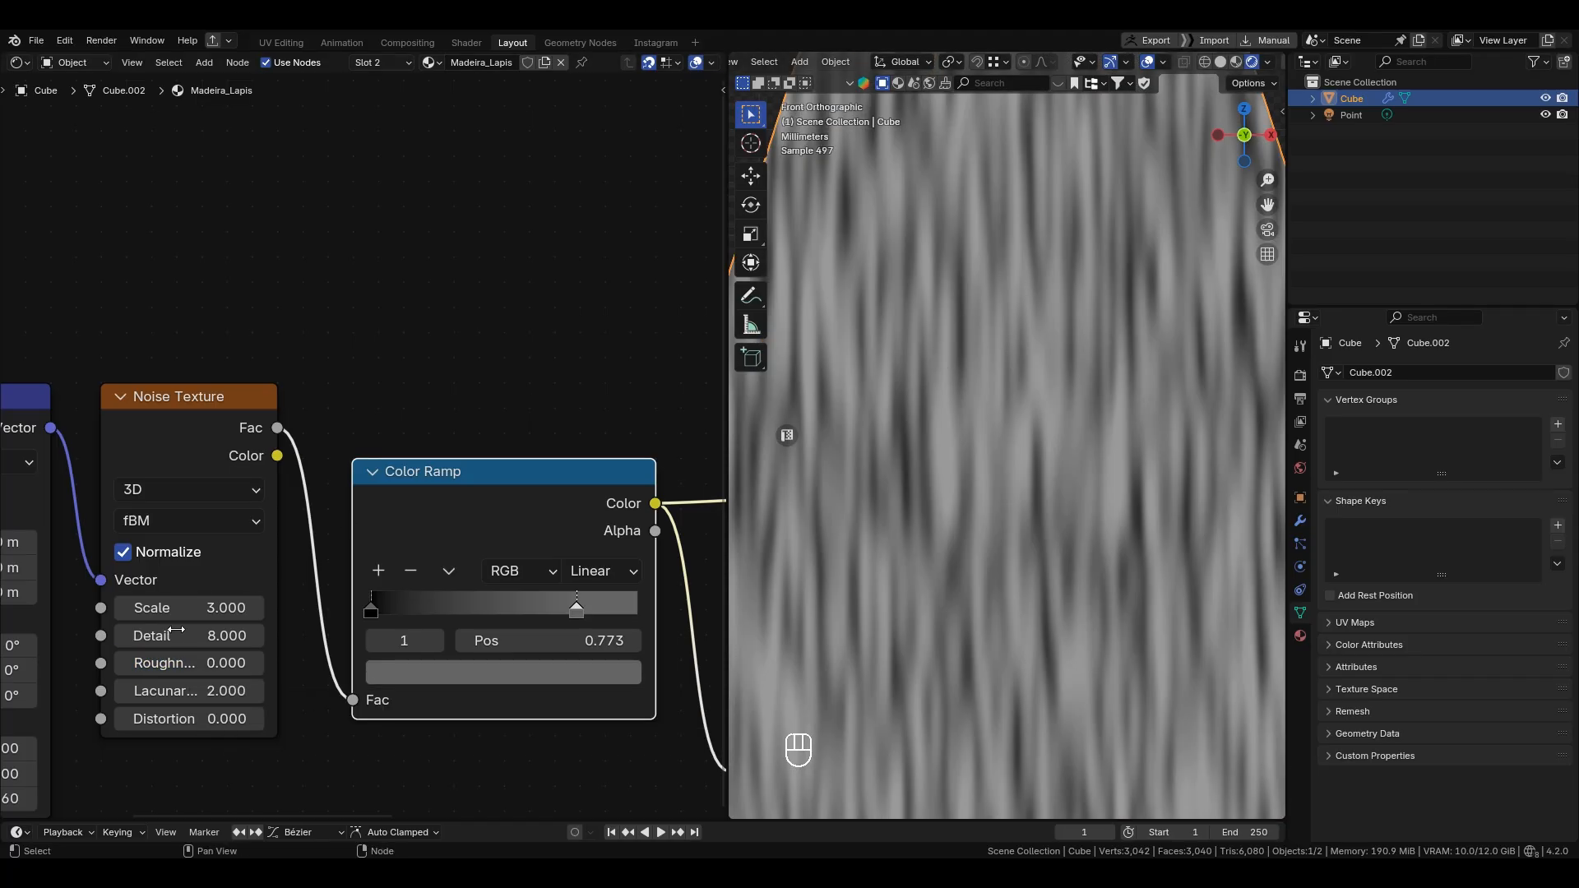
{"action": "mouse_move", "coordinate": [575, 609]}
{"action": "left_mouse_down"}
{"action": "mouse_move", "coordinate": [541, 607]}
{"action": "mouse_move", "coordinate": [597, 609]}
{"action": "mouse_move", "coordinate": [574, 607]}
{"action": "left_mouse_up"}
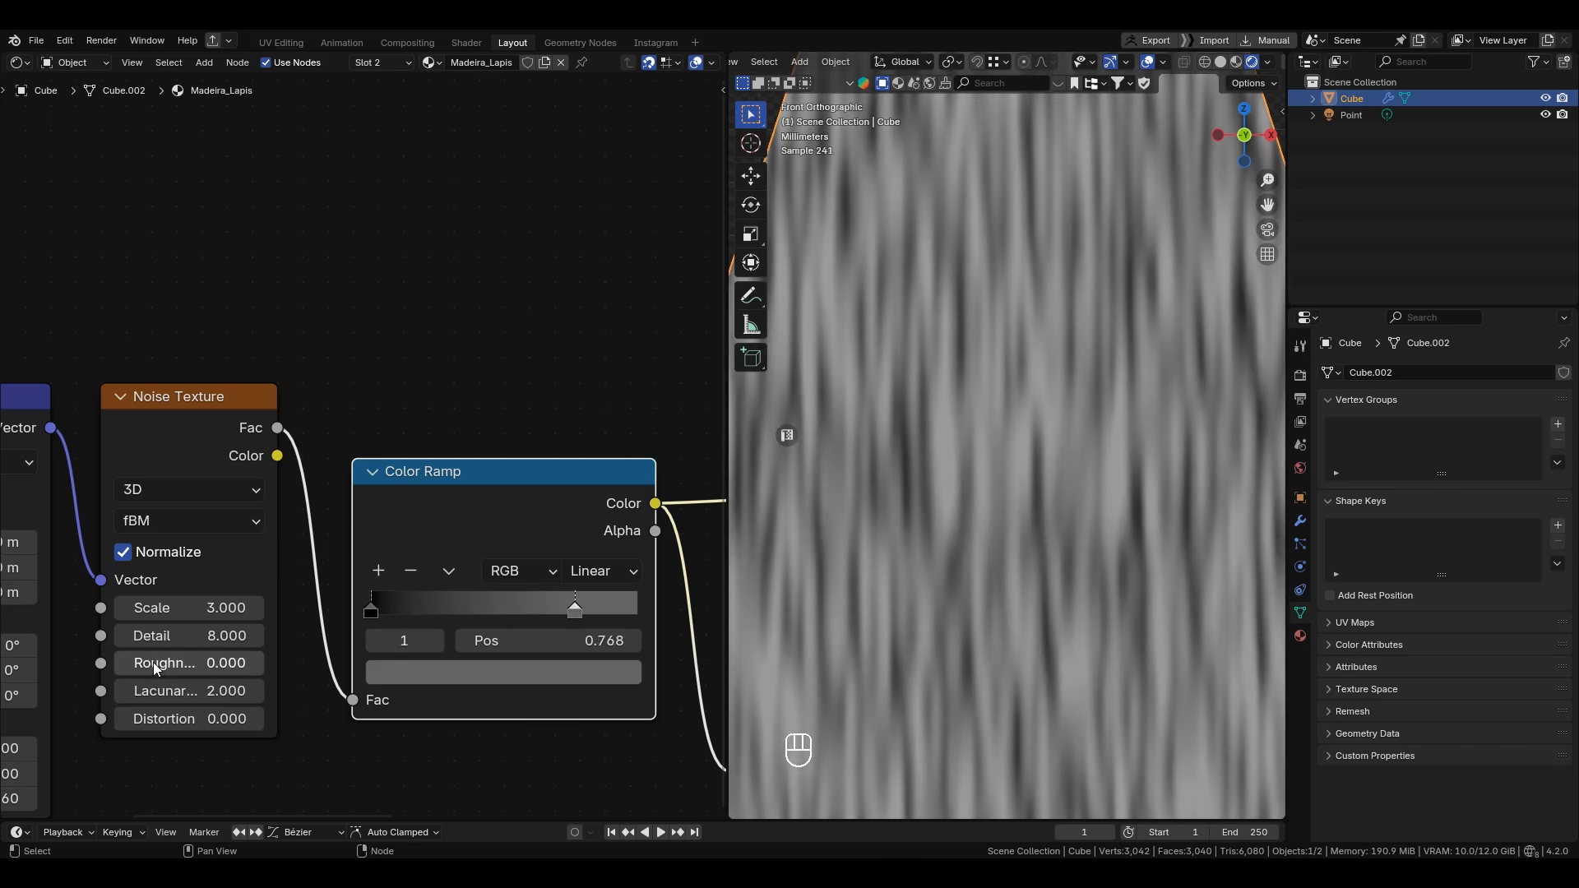
{"action": "left_click_drag", "start_coordinate": [148, 663], "coordinate": [253, 663]}
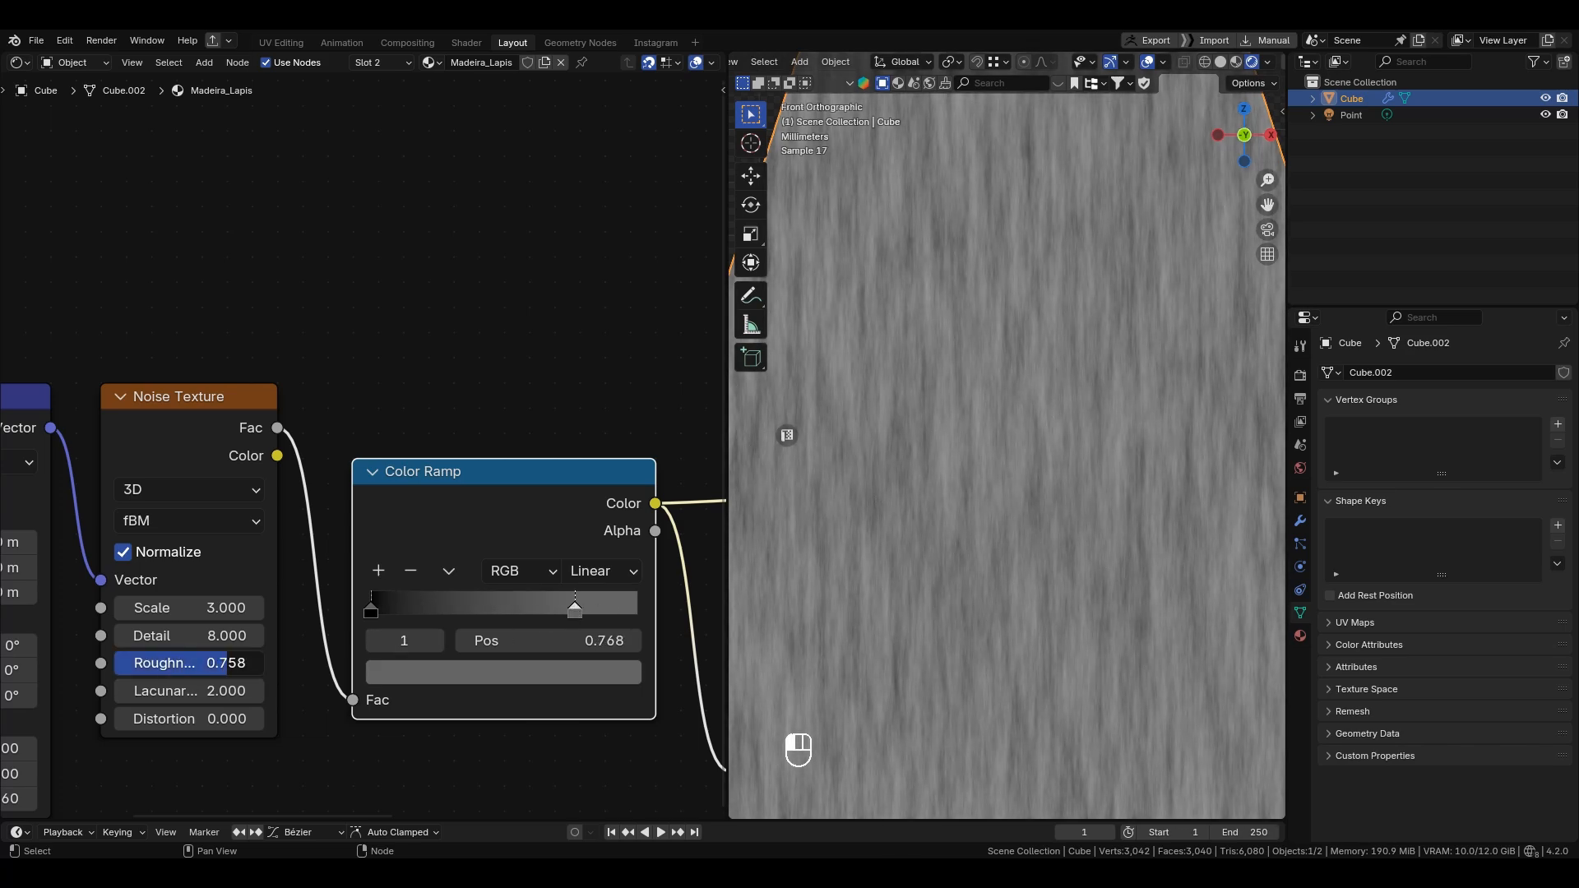
Step: Set the Color Ramp's grey stop to a brightness value of about 0.149
{"action": "left_click", "coordinate": [559, 679]}
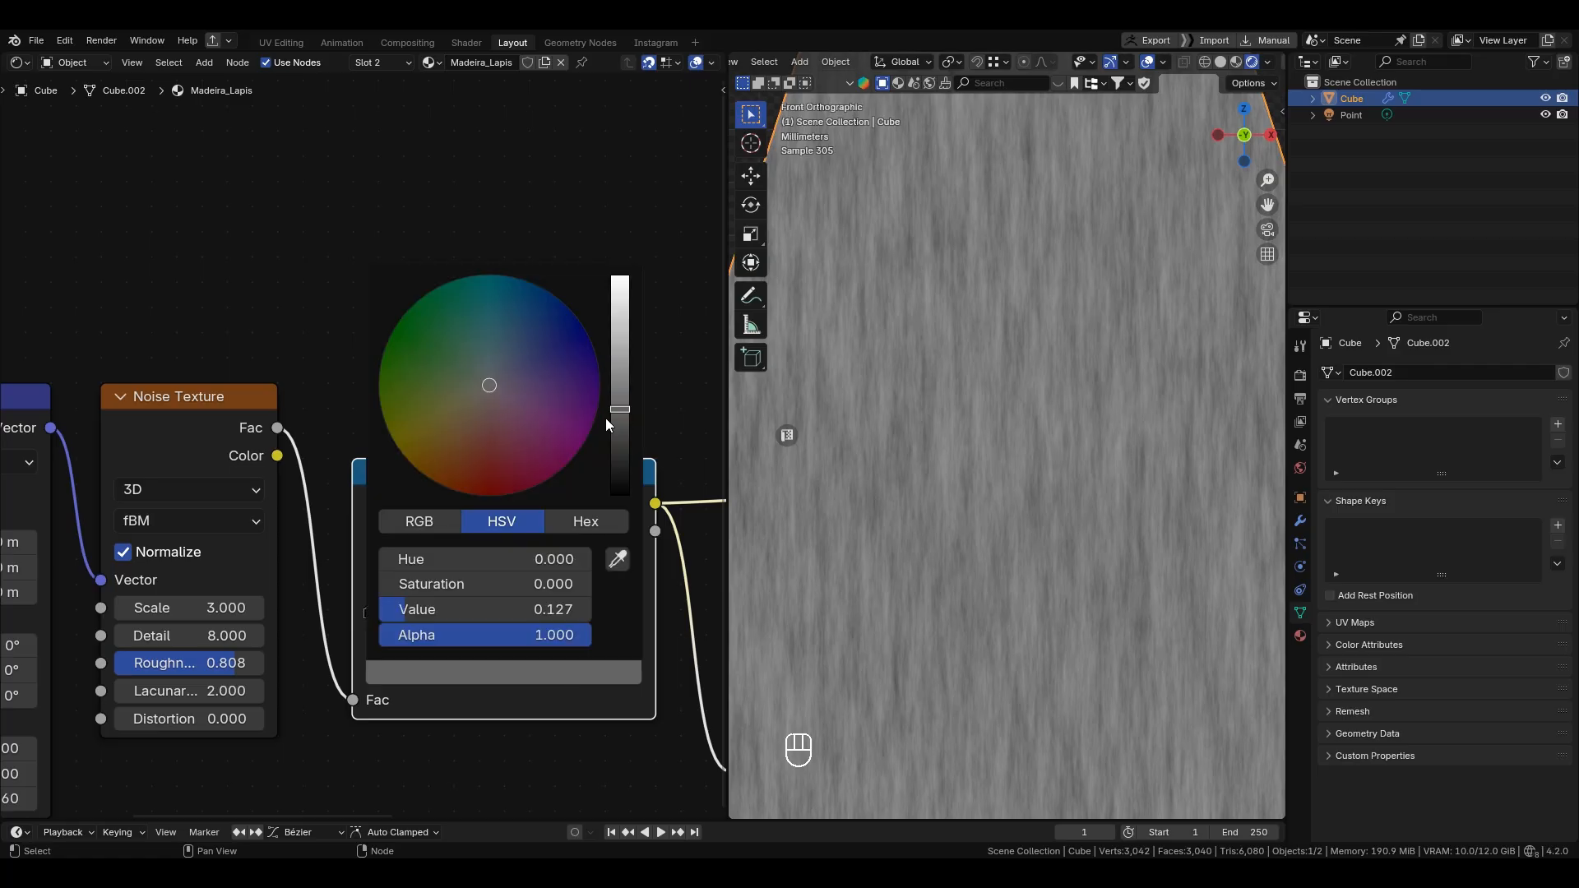
{"action": "left_click", "coordinate": [619, 311]}
{"action": "left_click_drag", "start_coordinate": [631, 344], "coordinate": [625, 403]}
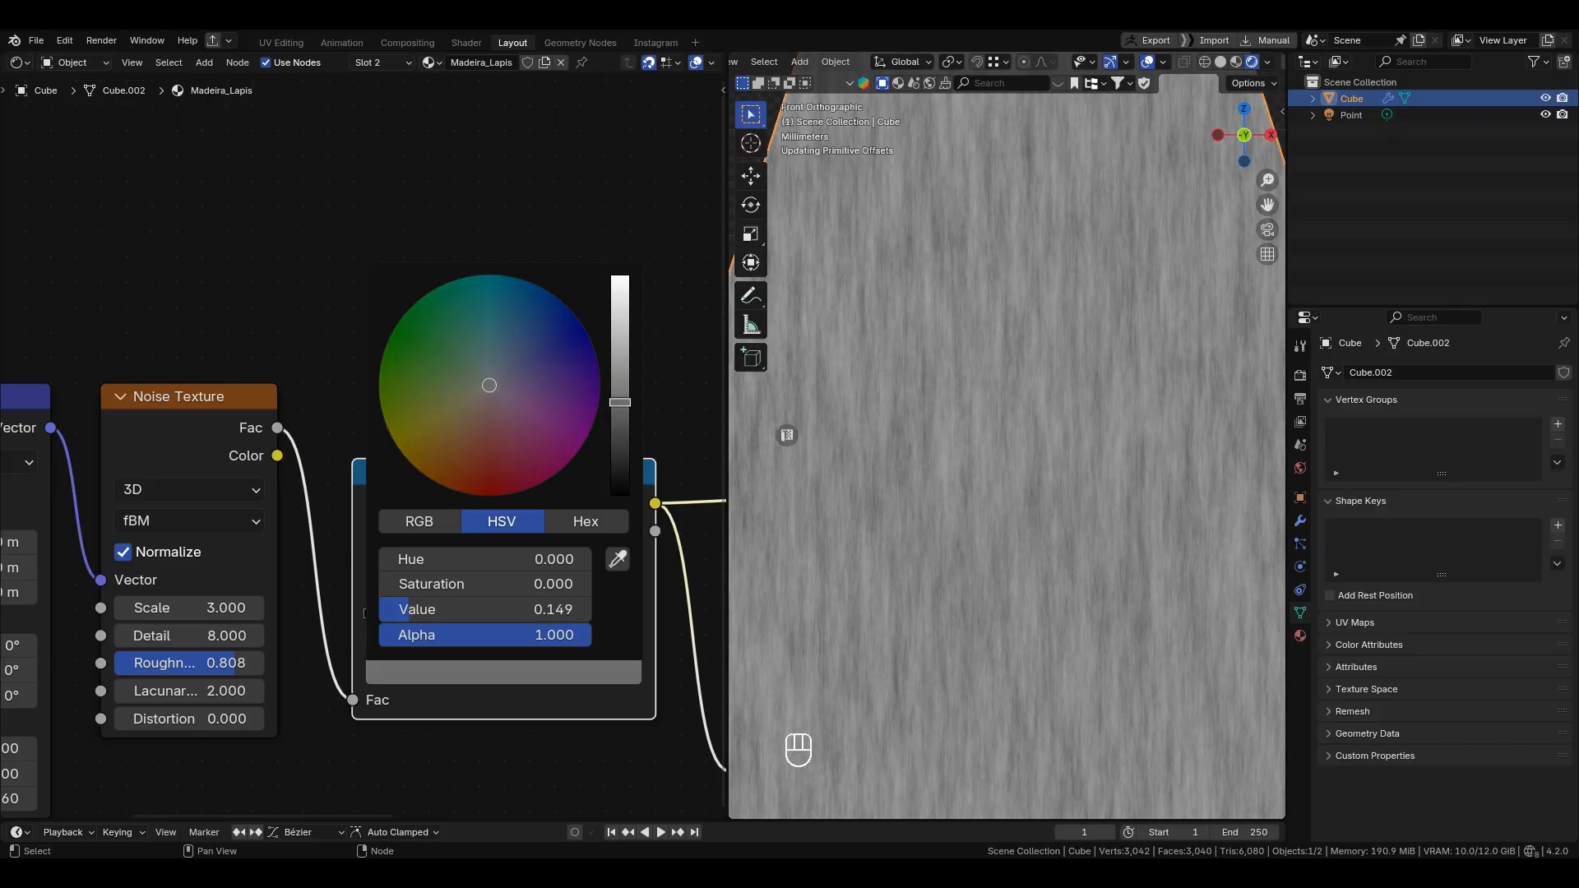
Step: Return the material preview to the Principled BSDF and check the rendered wood grain on the sharpened part
{"action": "scroll", "coordinate": [267, 557], "scroll_direction": "down", "scroll_amount": 4}
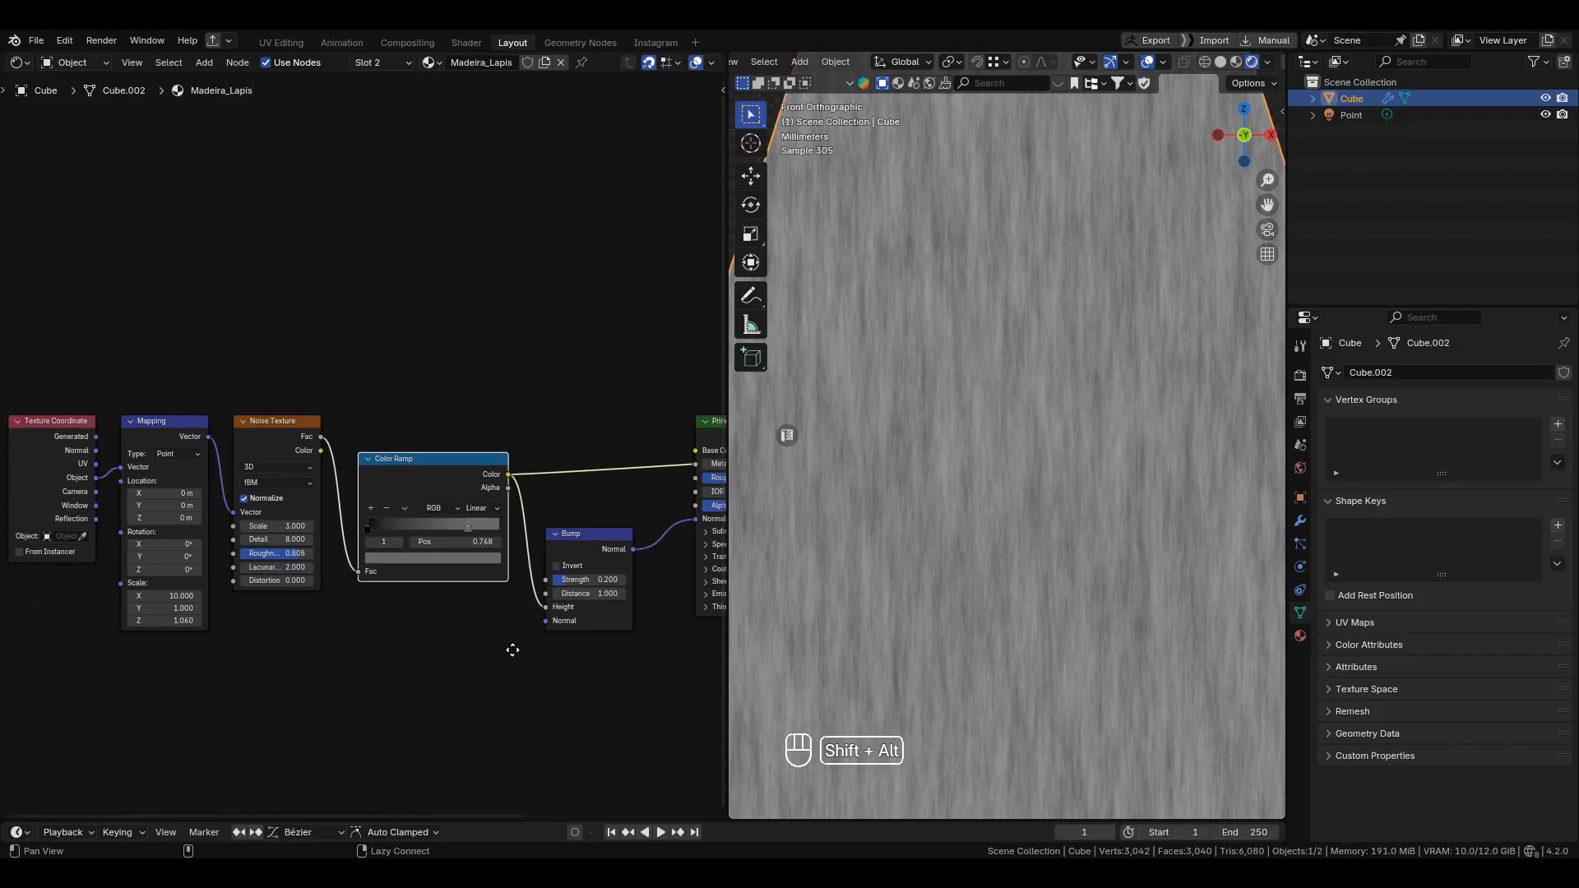
{"action": "middle_click_drag", "start_coordinate": [707, 514], "coordinate": [513, 560]}
{"action": "left_click", "coordinate": [530, 539], "text": "ctrl+shift"}
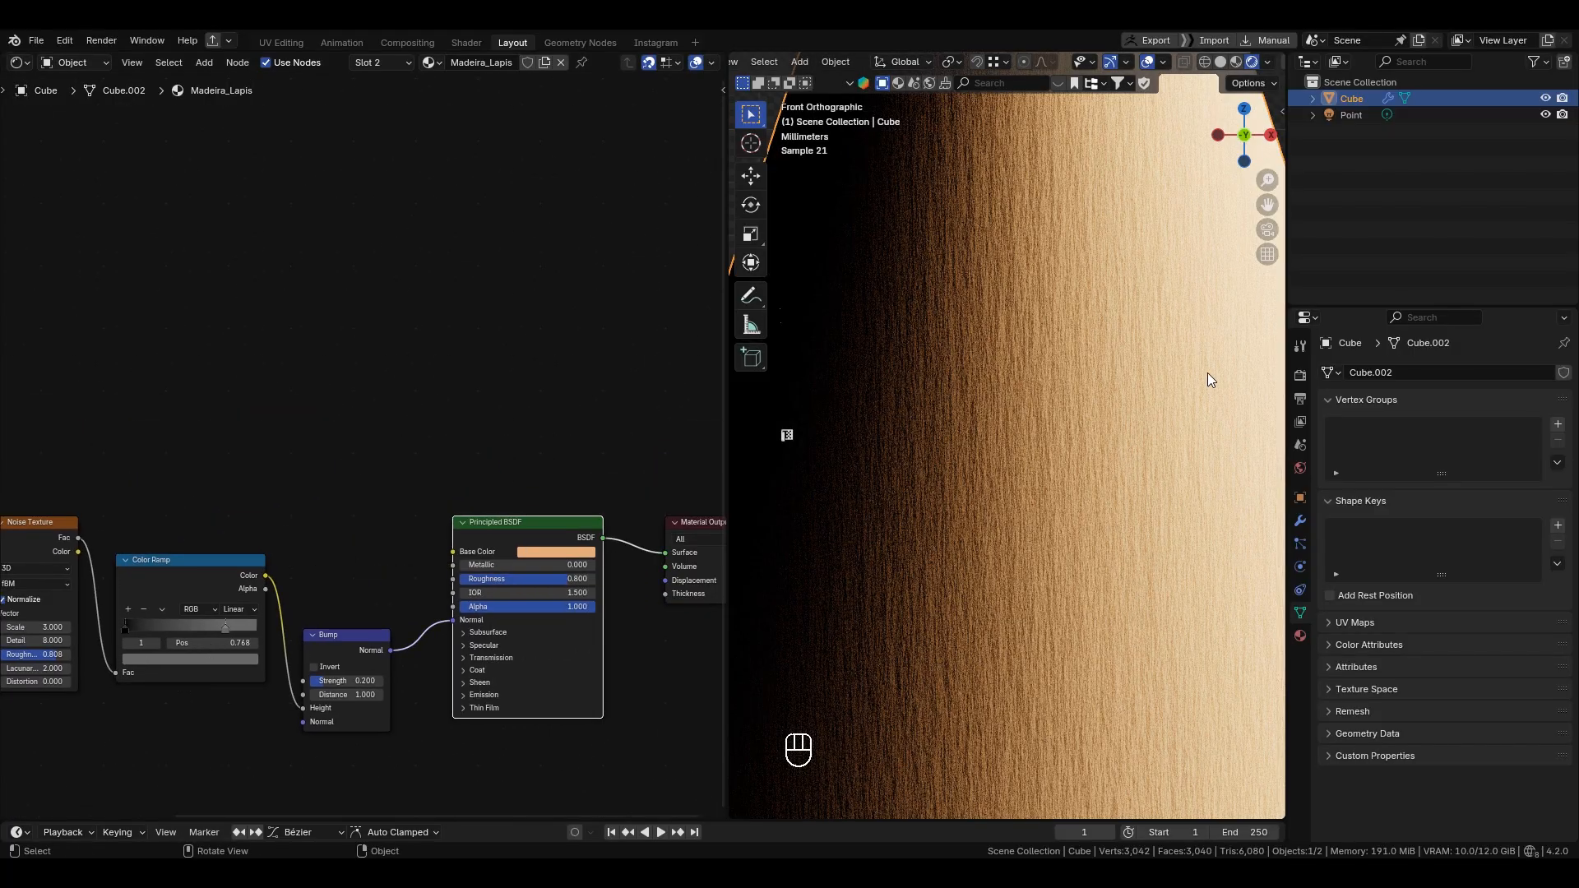
{"action": "scroll", "coordinate": [1023, 421], "scroll_direction": "down", "scroll_amount": 1}
{"action": "scroll", "coordinate": [1045, 436], "scroll_direction": "down", "scroll_amount": 2}
{"action": "scroll", "coordinate": [1099, 488], "scroll_direction": "up", "scroll_amount": 5}
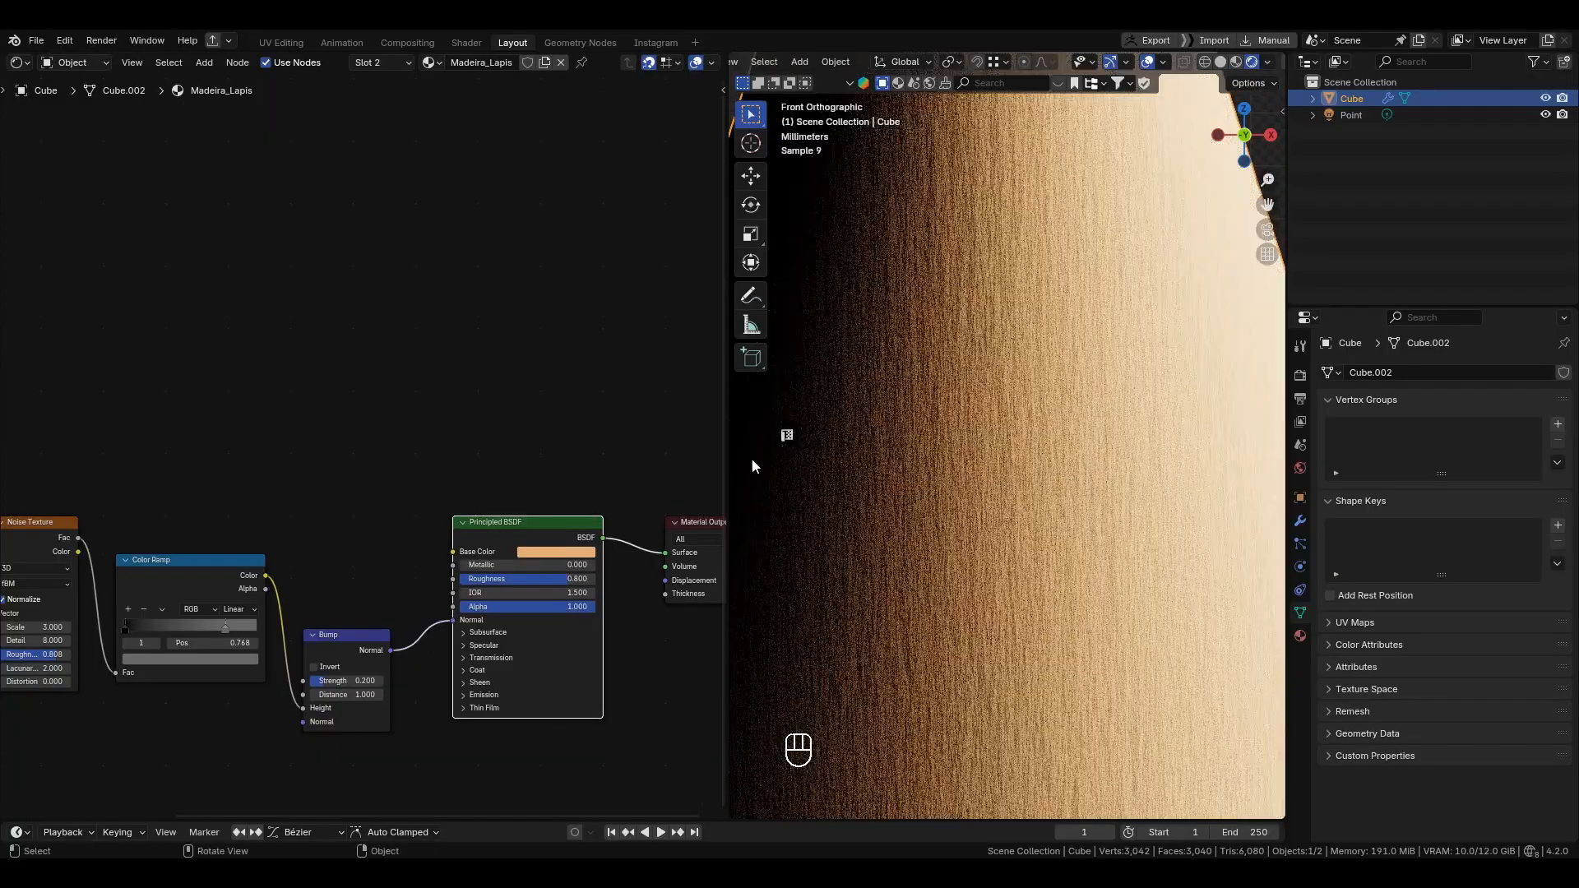
Step: Move the Color Ramp's grey stop to position 0.582 and check the grain on the whole pencil tip
{"action": "middle_click_drag", "start_coordinate": [256, 562], "coordinate": [361, 510]}
{"action": "scroll", "coordinate": [342, 557], "scroll_direction": "up", "scroll_amount": 3}
{"action": "left_click_drag", "start_coordinate": [326, 617], "coordinate": [337, 621]}
{"action": "left_click_drag", "start_coordinate": [327, 617], "coordinate": [307, 611]}
{"action": "scroll", "coordinate": [973, 428], "scroll_direction": "down", "scroll_amount": 5}
{"action": "scroll", "coordinate": [973, 430], "scroll_direction": "down", "scroll_amount": 5}
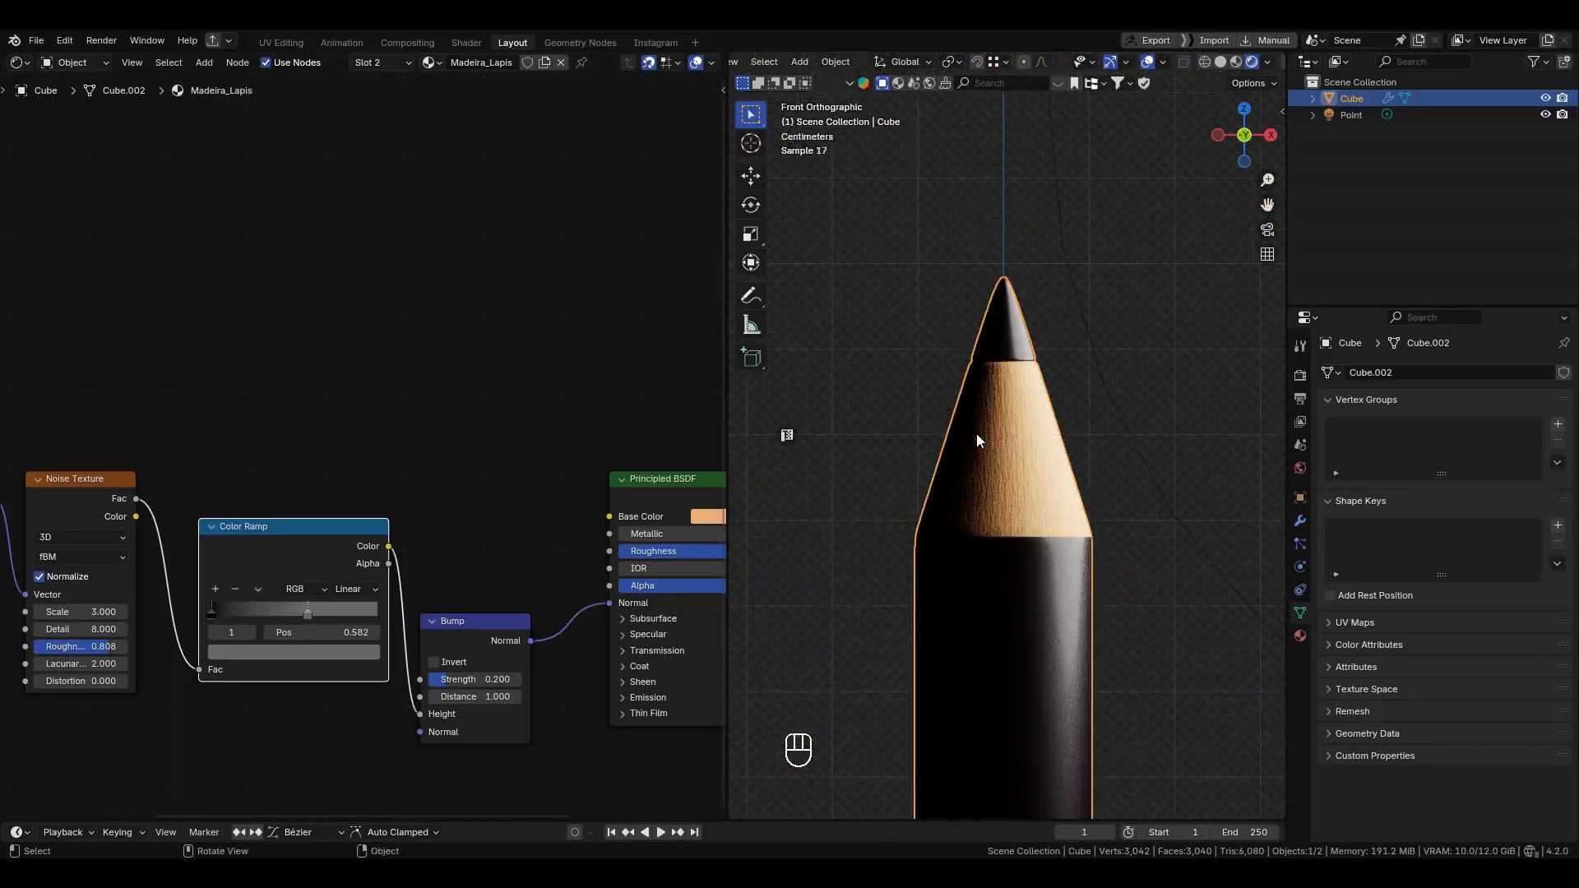
Step: Examine the rendered sharpened tip and the material's node setup, with the pencil reselected in place of the light
{"action": "left_click", "coordinate": [1094, 419]}
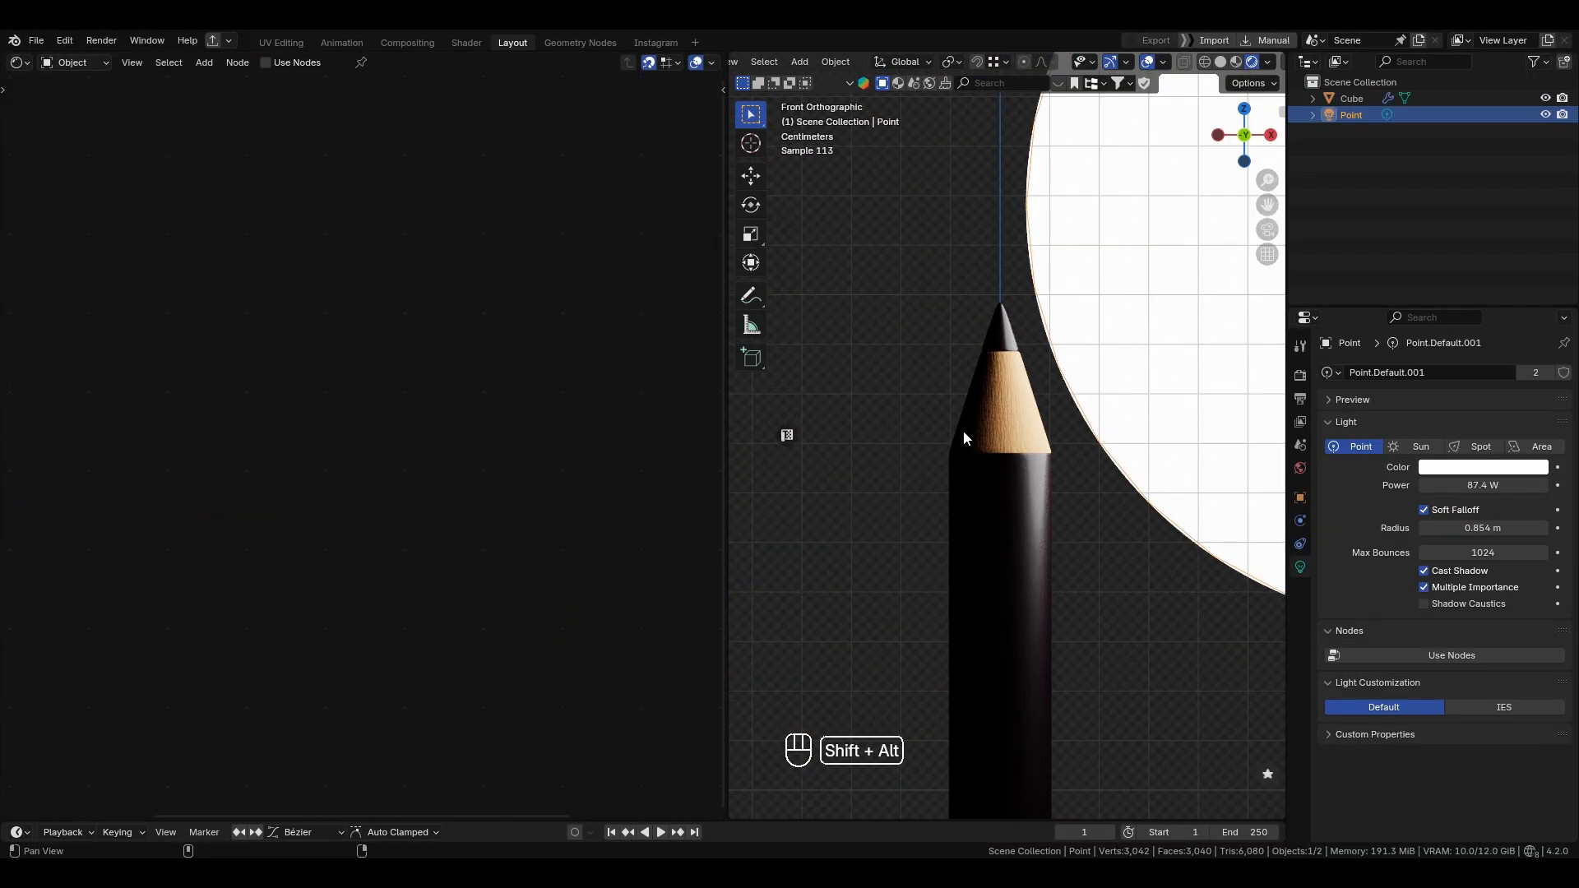
{"action": "scroll", "coordinate": [987, 368], "scroll_direction": "up", "scroll_amount": 4}
{"action": "middle_click_drag", "start_coordinate": [987, 368], "coordinate": [1039, 564], "text": "shift"}
{"action": "left_click", "coordinate": [1074, 506]}
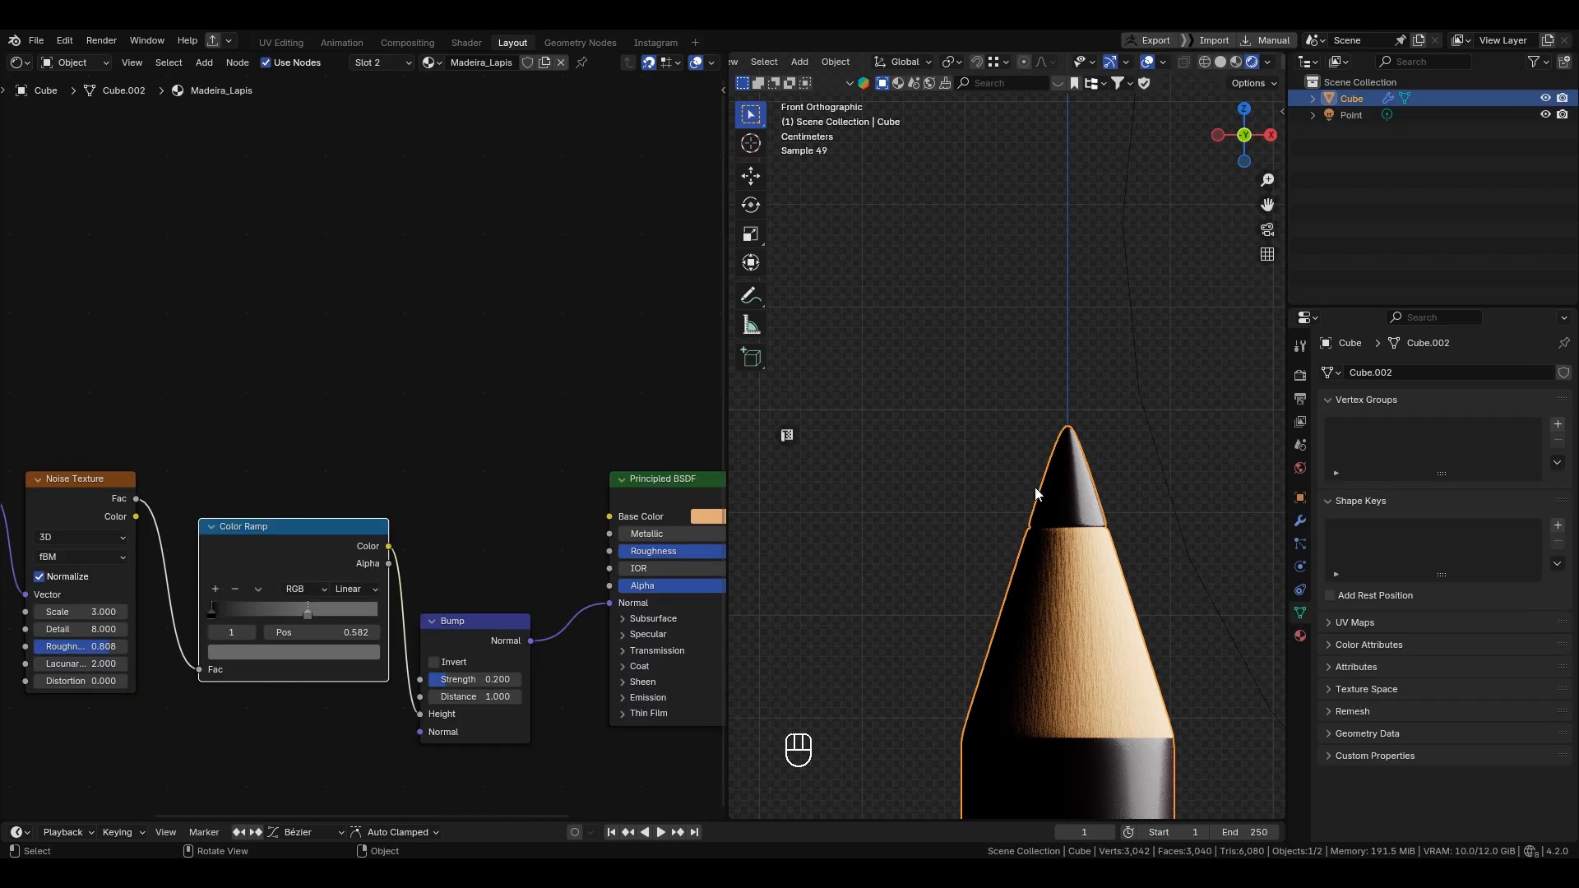
{"action": "scroll", "coordinate": [460, 517], "scroll_direction": "down", "scroll_amount": 1}
{"action": "scroll", "coordinate": [359, 517], "scroll_direction": "down", "scroll_amount": 1}
{"action": "middle_click_drag", "start_coordinate": [460, 516], "coordinate": [342, 534], "text": "shift"}
{"action": "scroll", "coordinate": [383, 526], "scroll_direction": "up", "scroll_amount": 1}
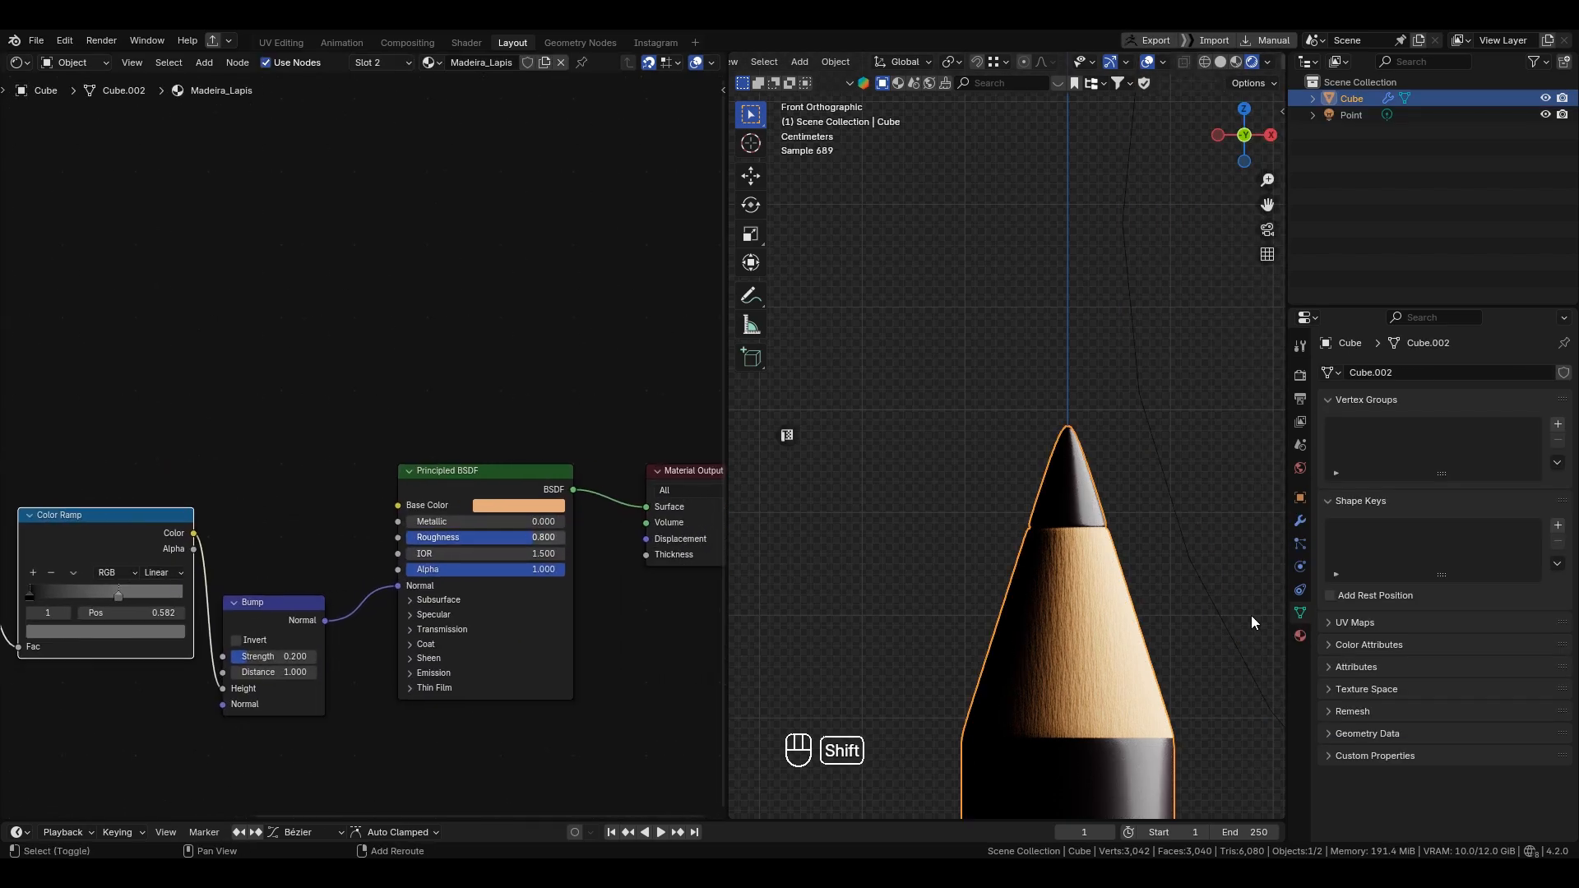
Step: Add a third material slot to the pencil with a new material named Grafite_Lapis
{"action": "left_click", "coordinate": [1299, 635]}
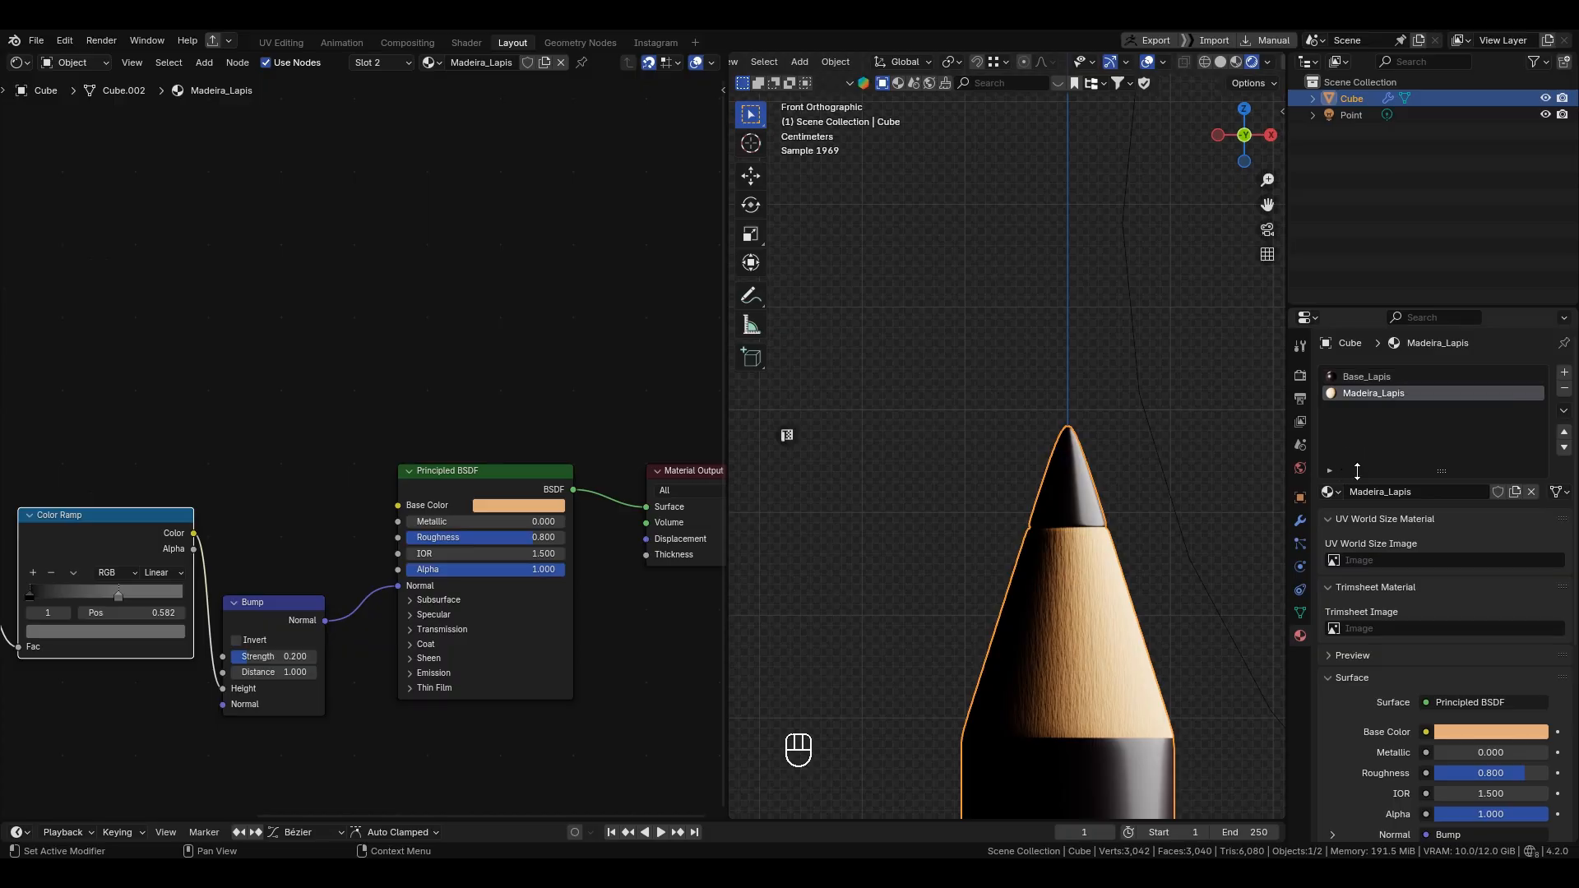
{"action": "left_click", "coordinate": [1565, 376]}
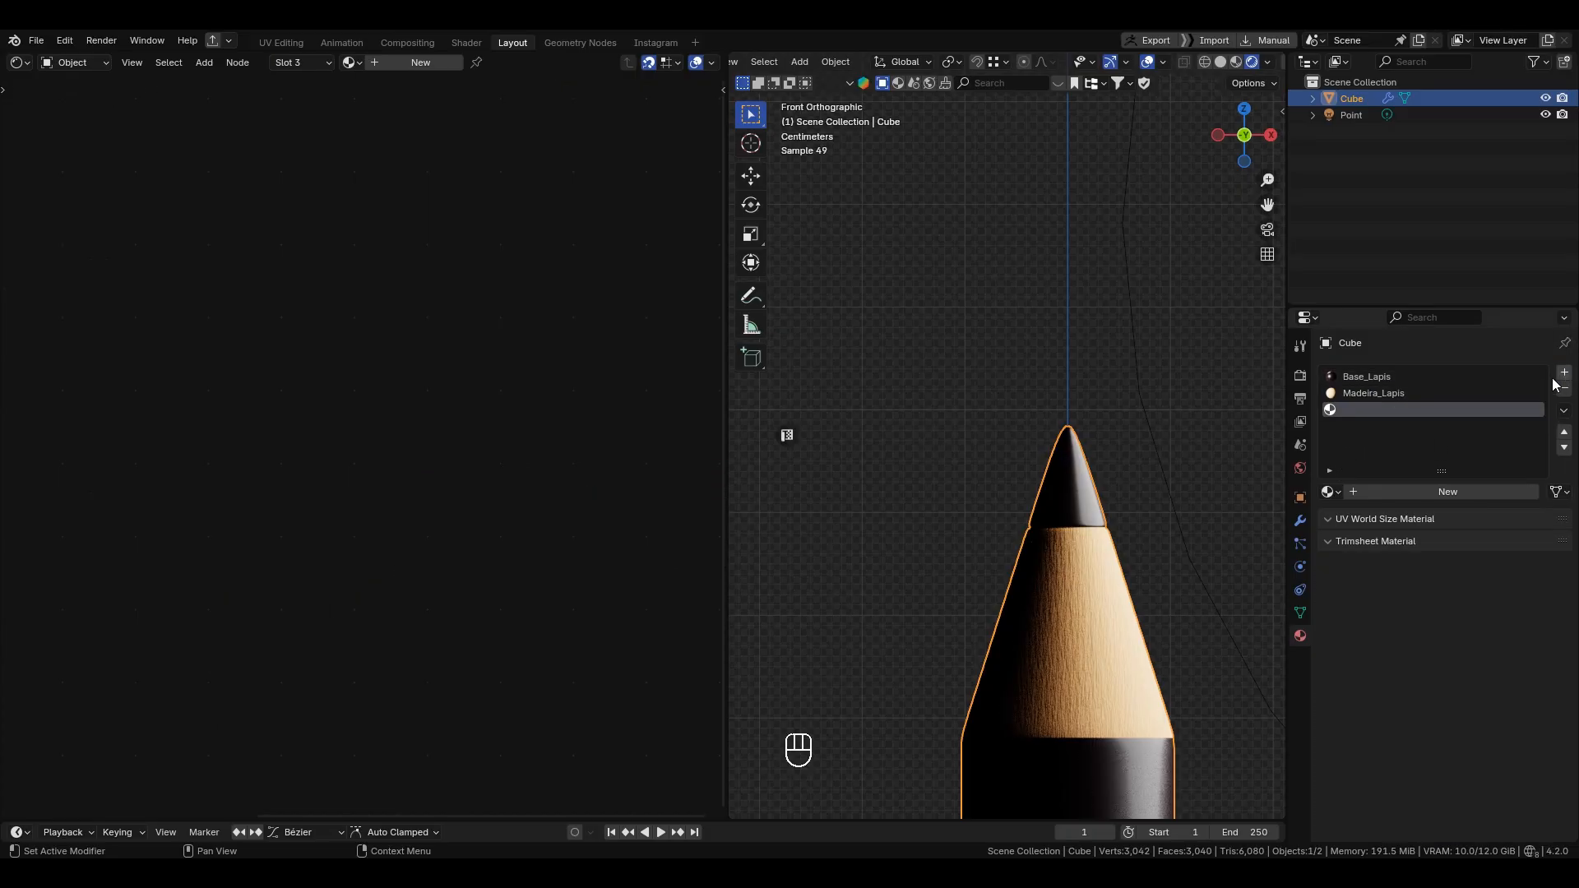
{"action": "left_click", "coordinate": [1383, 493]}
{"action": "double_click", "coordinate": [1386, 493]}
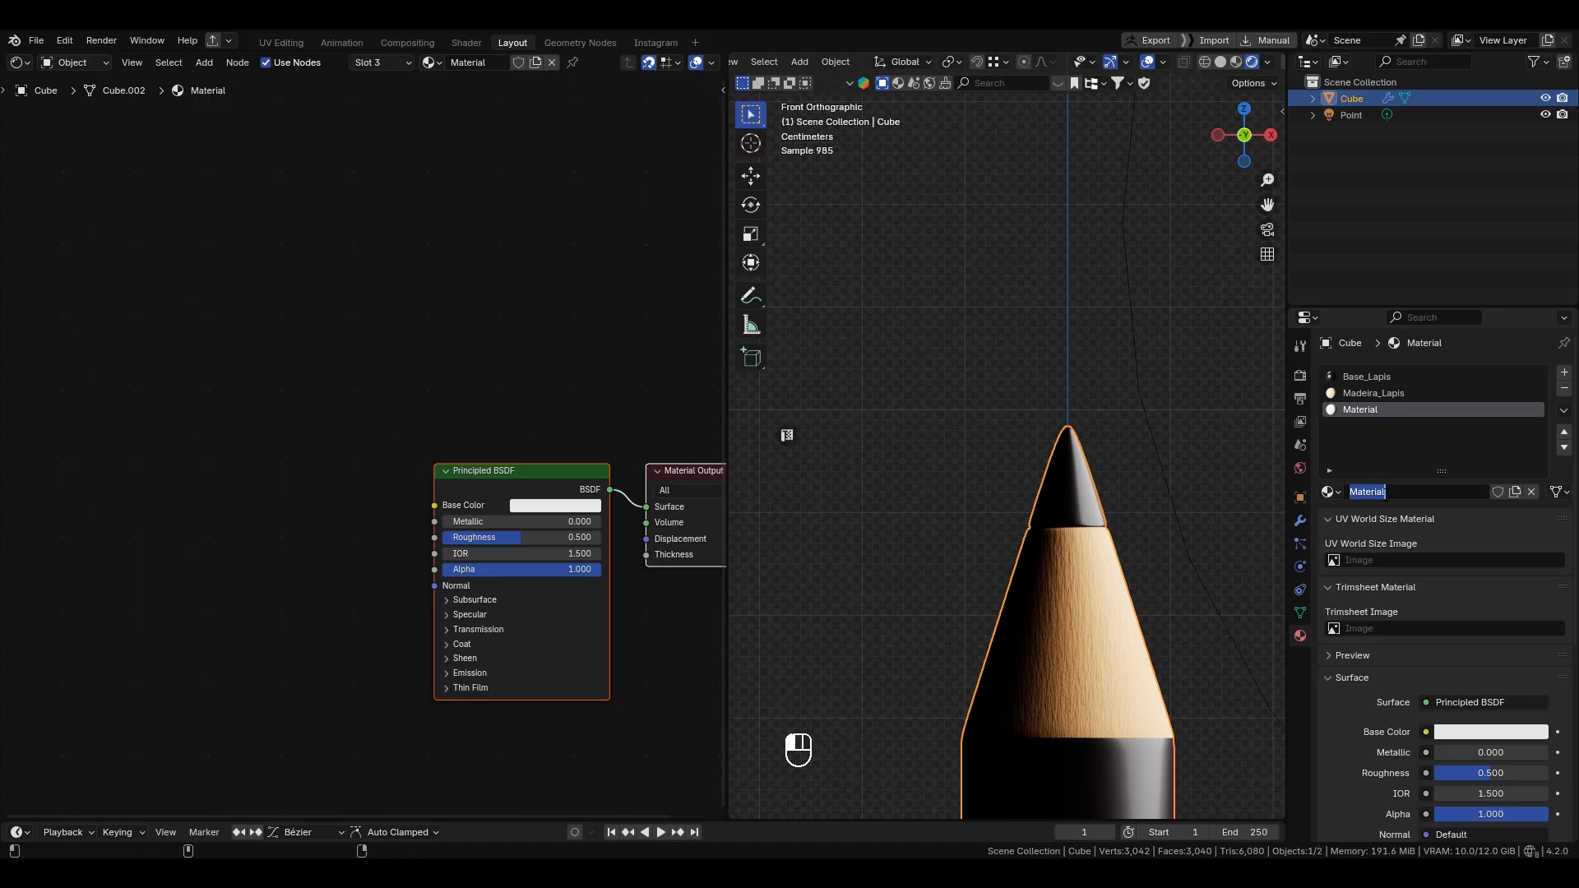
{"action": "type", "text": "Grafite"}
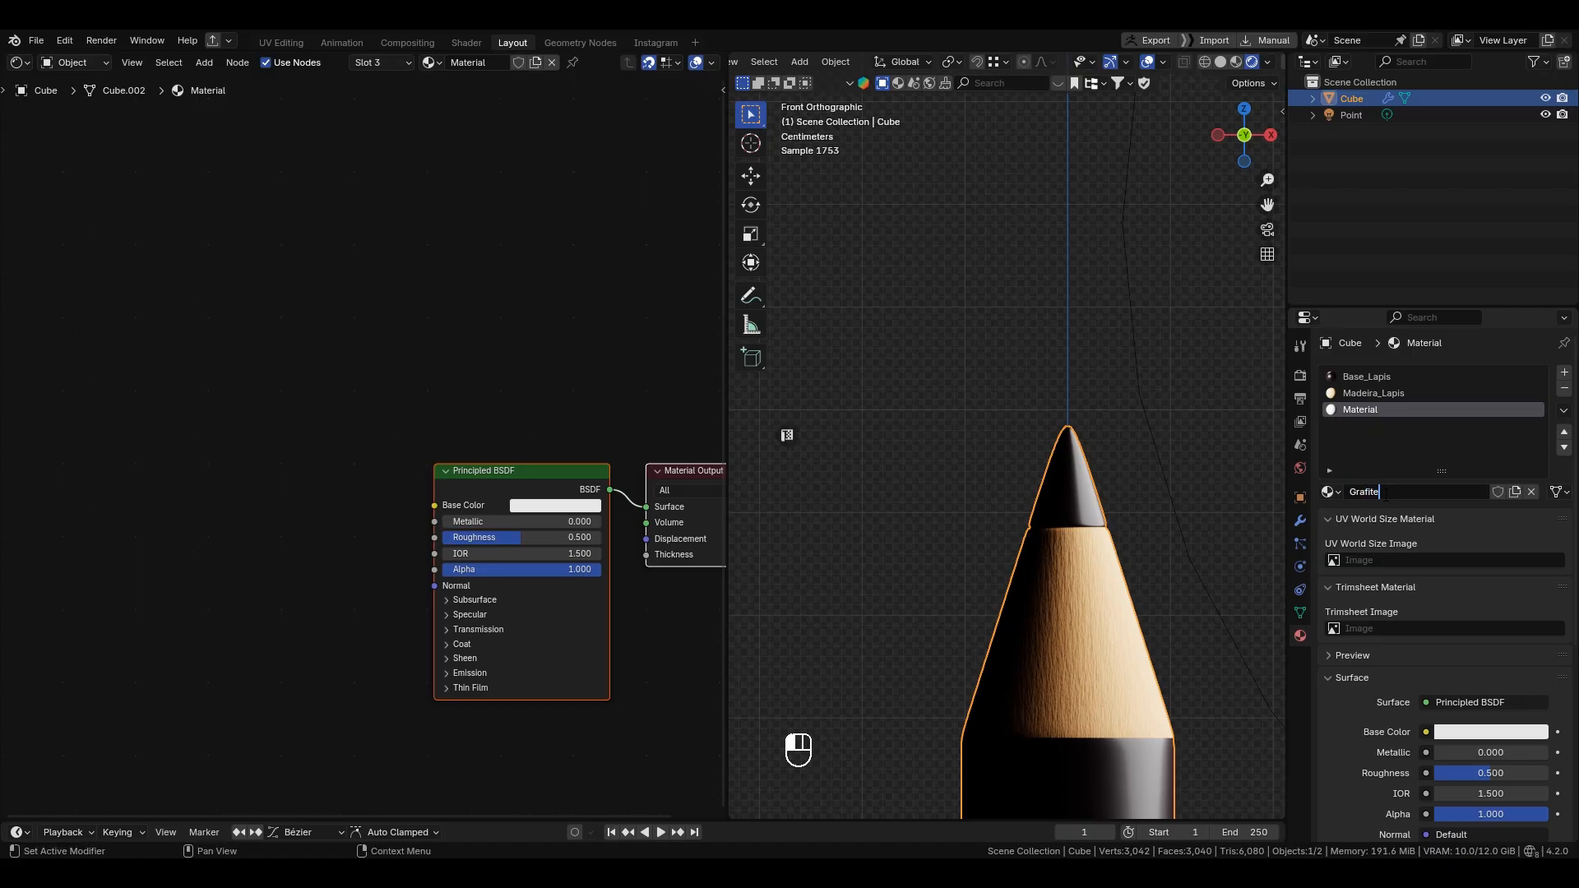
{"action": "type", "text": "_Lapis"}
{"action": "key", "text": "Return"}
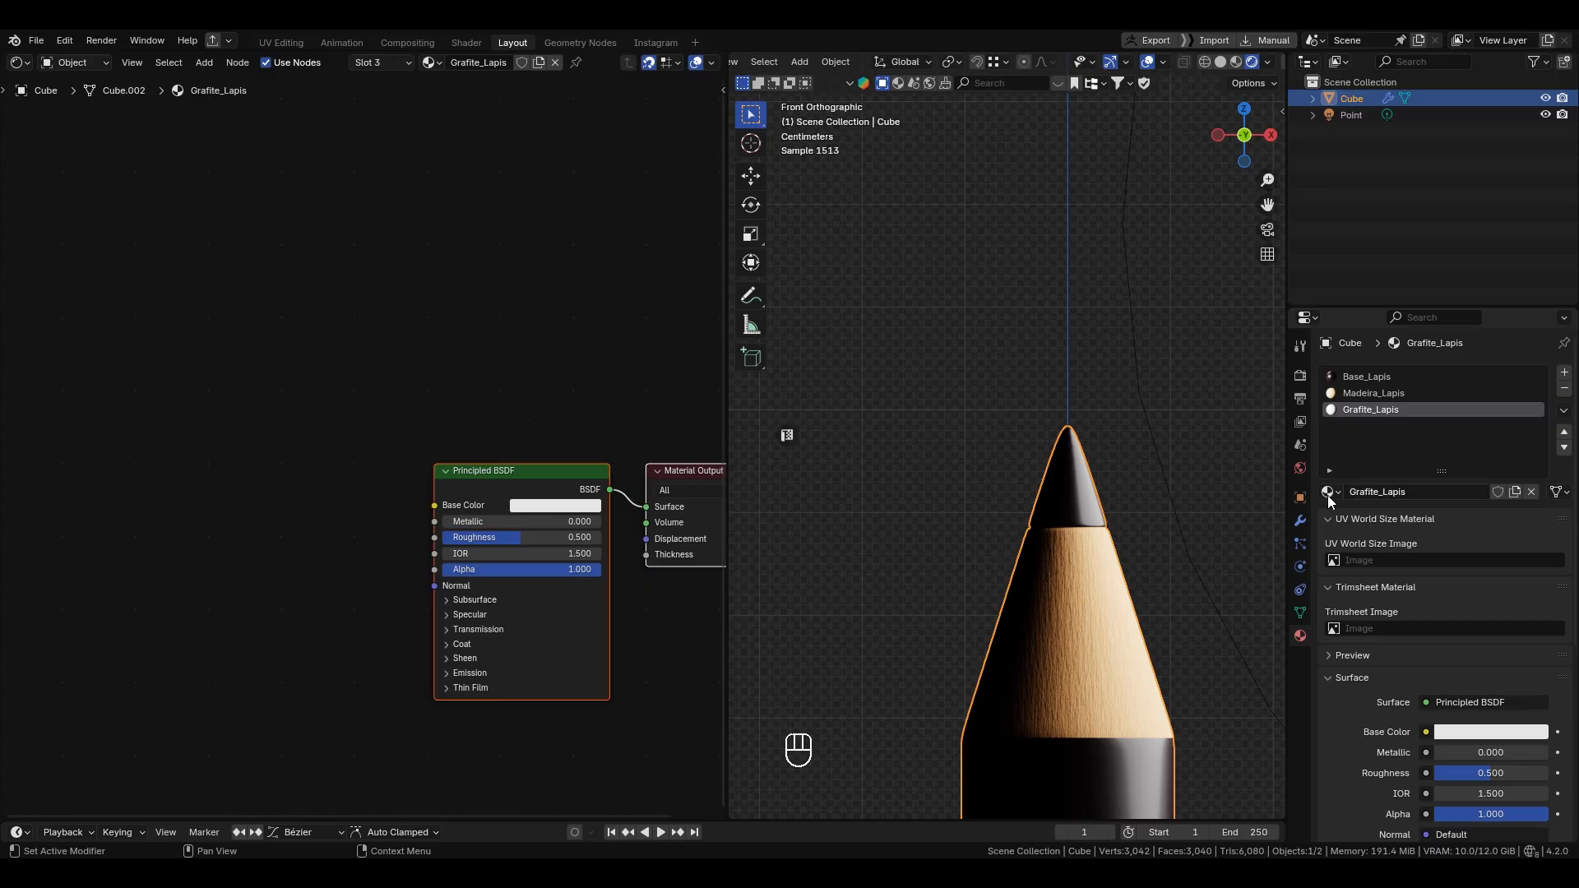
Step: Enter Edit Mode on the pencil, check which faces use the Base_Lapis material, and clear the selection
{"action": "middle_click_drag", "start_coordinate": [1141, 535], "coordinate": [1062, 414], "text": "shift"}
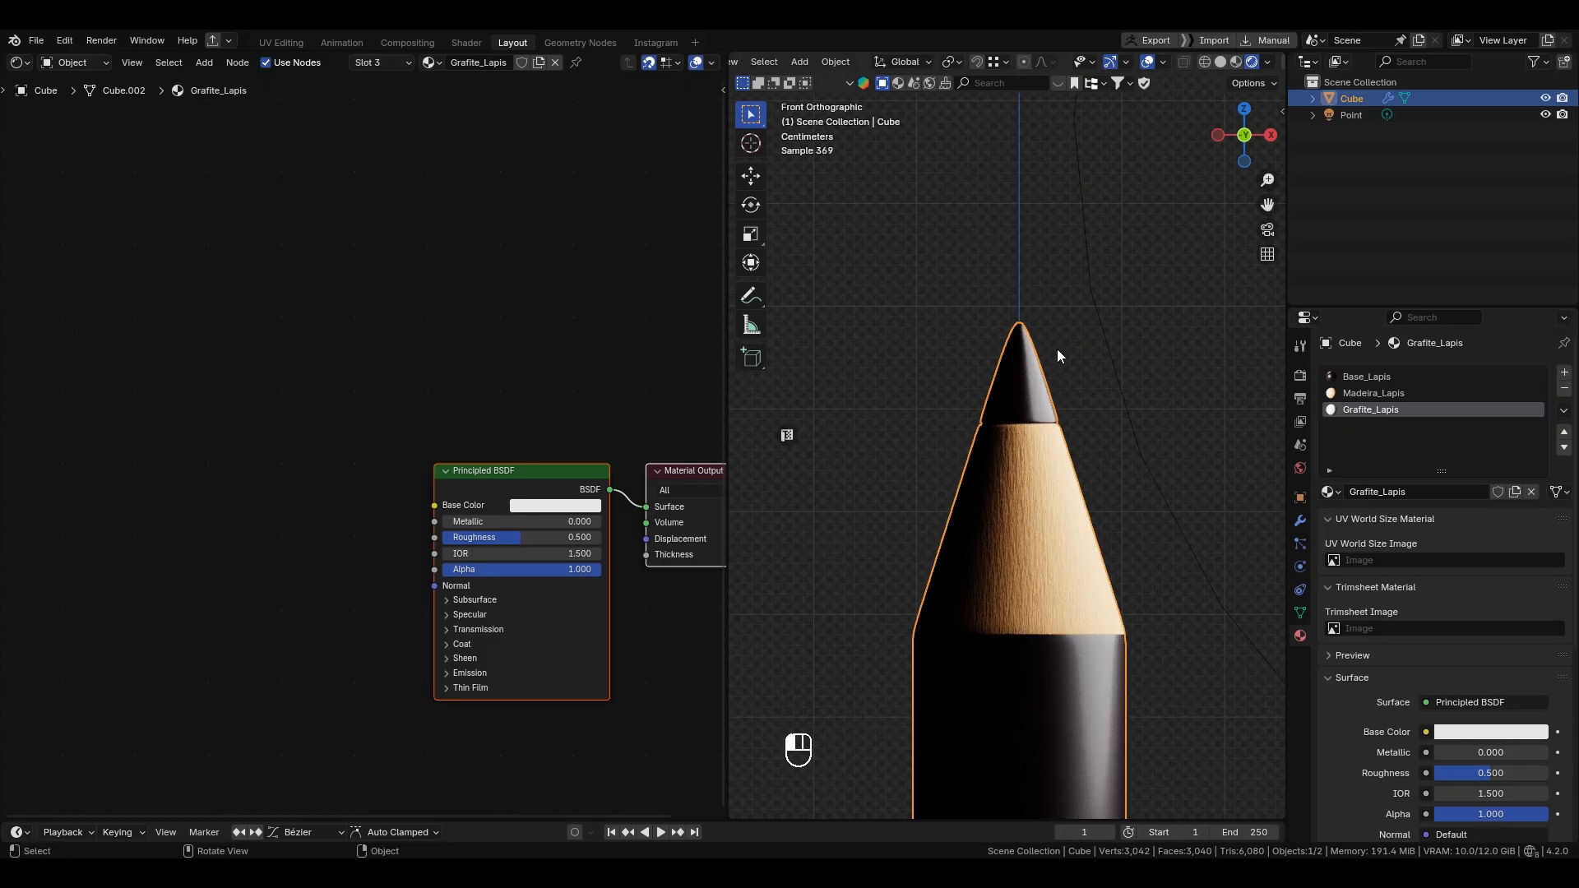
{"action": "key", "text": "Tab"}
{"action": "left_click", "coordinate": [1088, 374]}
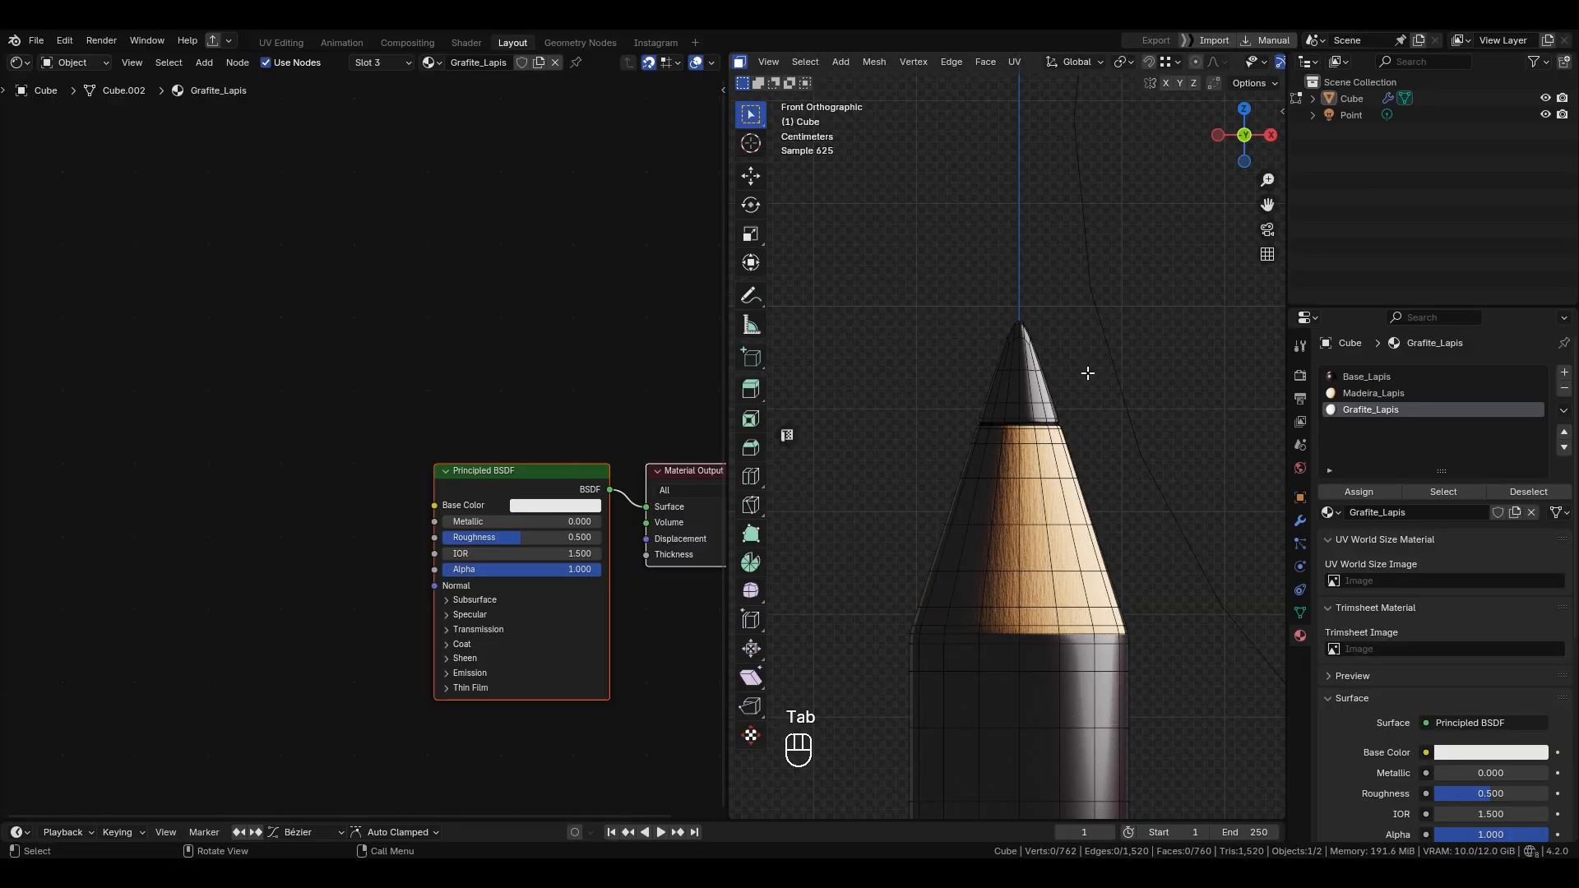
{"action": "left_click", "coordinate": [1436, 377]}
{"action": "left_click", "coordinate": [1445, 492]}
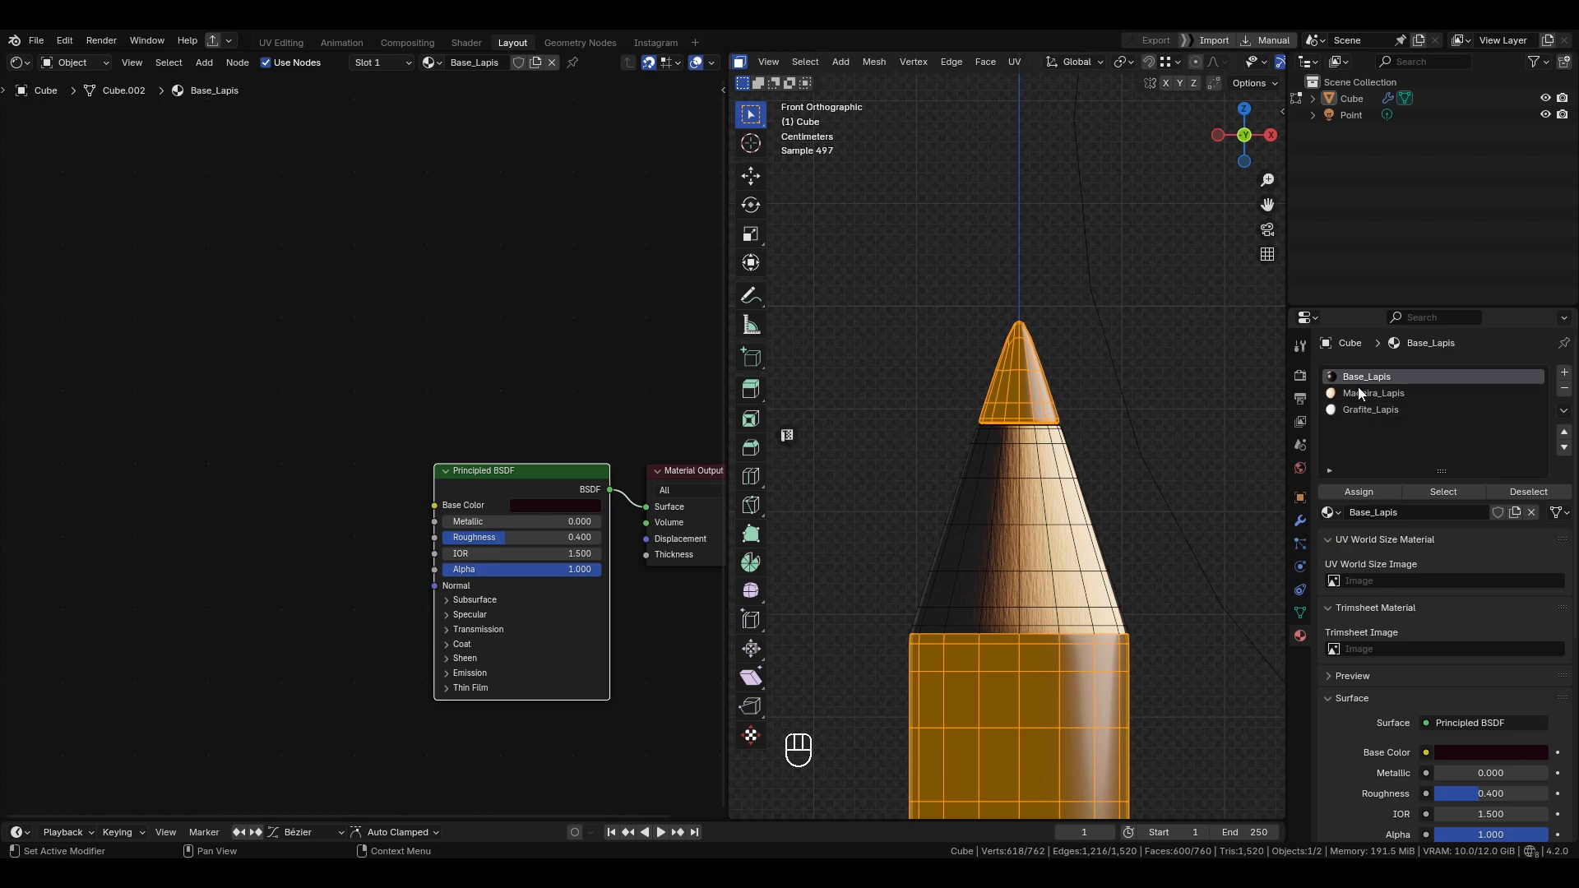
{"action": "left_click", "coordinate": [1108, 345]}
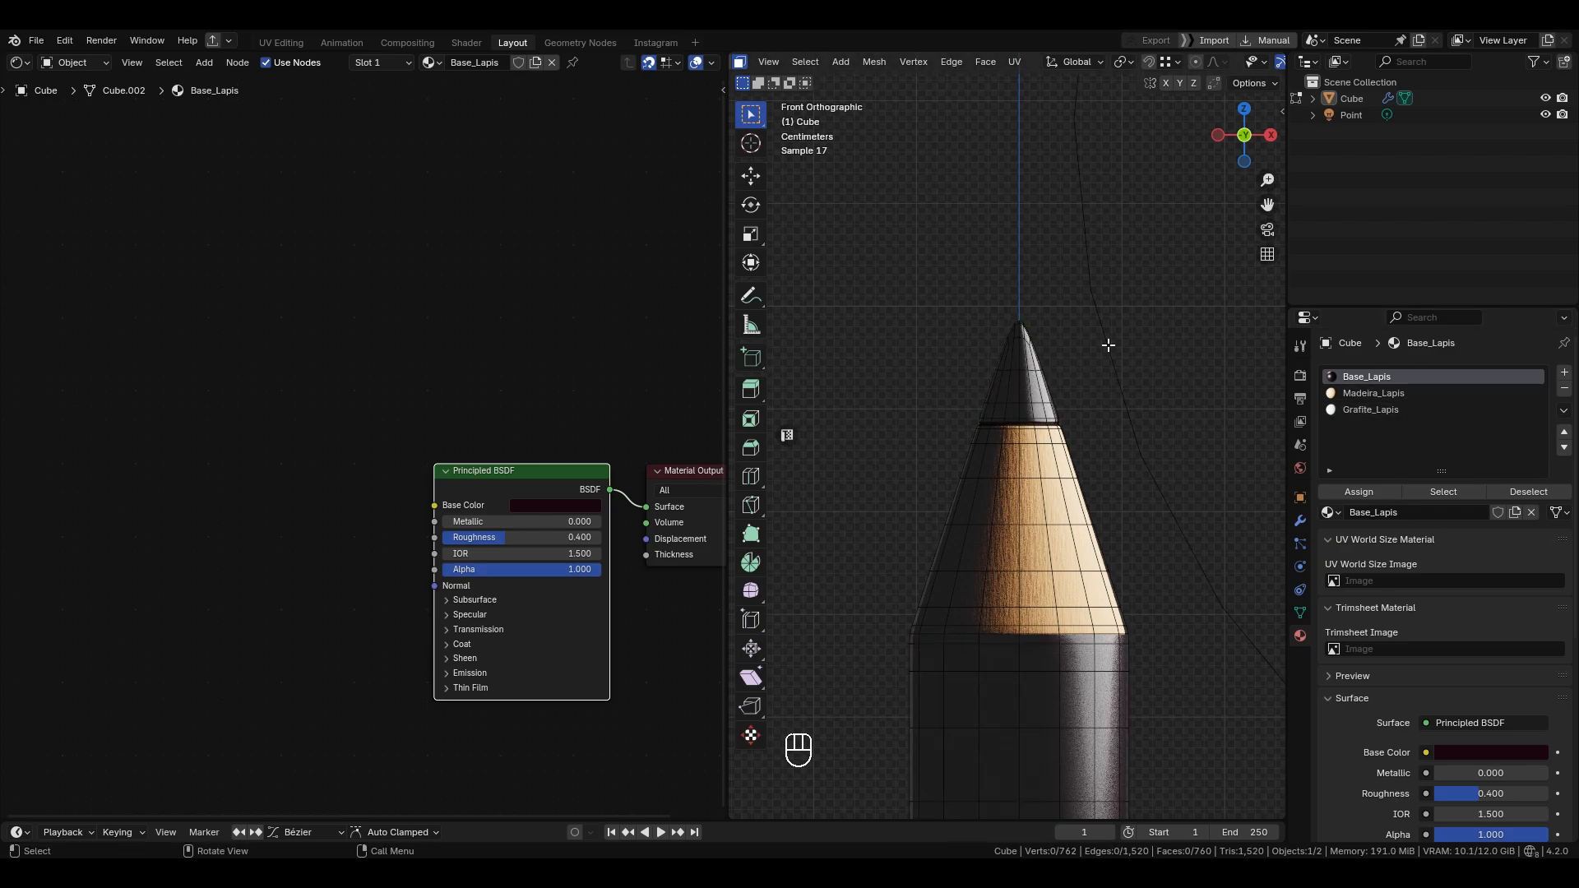
Step: Select all Base_Lapis faces and, with X-ray on, deselect the pencil's body so only the graphite tip's faces stay selected
{"action": "left_click", "coordinate": [1441, 493]}
{"action": "scroll", "coordinate": [1056, 452], "scroll_direction": "down", "scroll_amount": 5}
{"action": "scroll", "coordinate": [1056, 452], "scroll_direction": "down", "scroll_amount": 3}
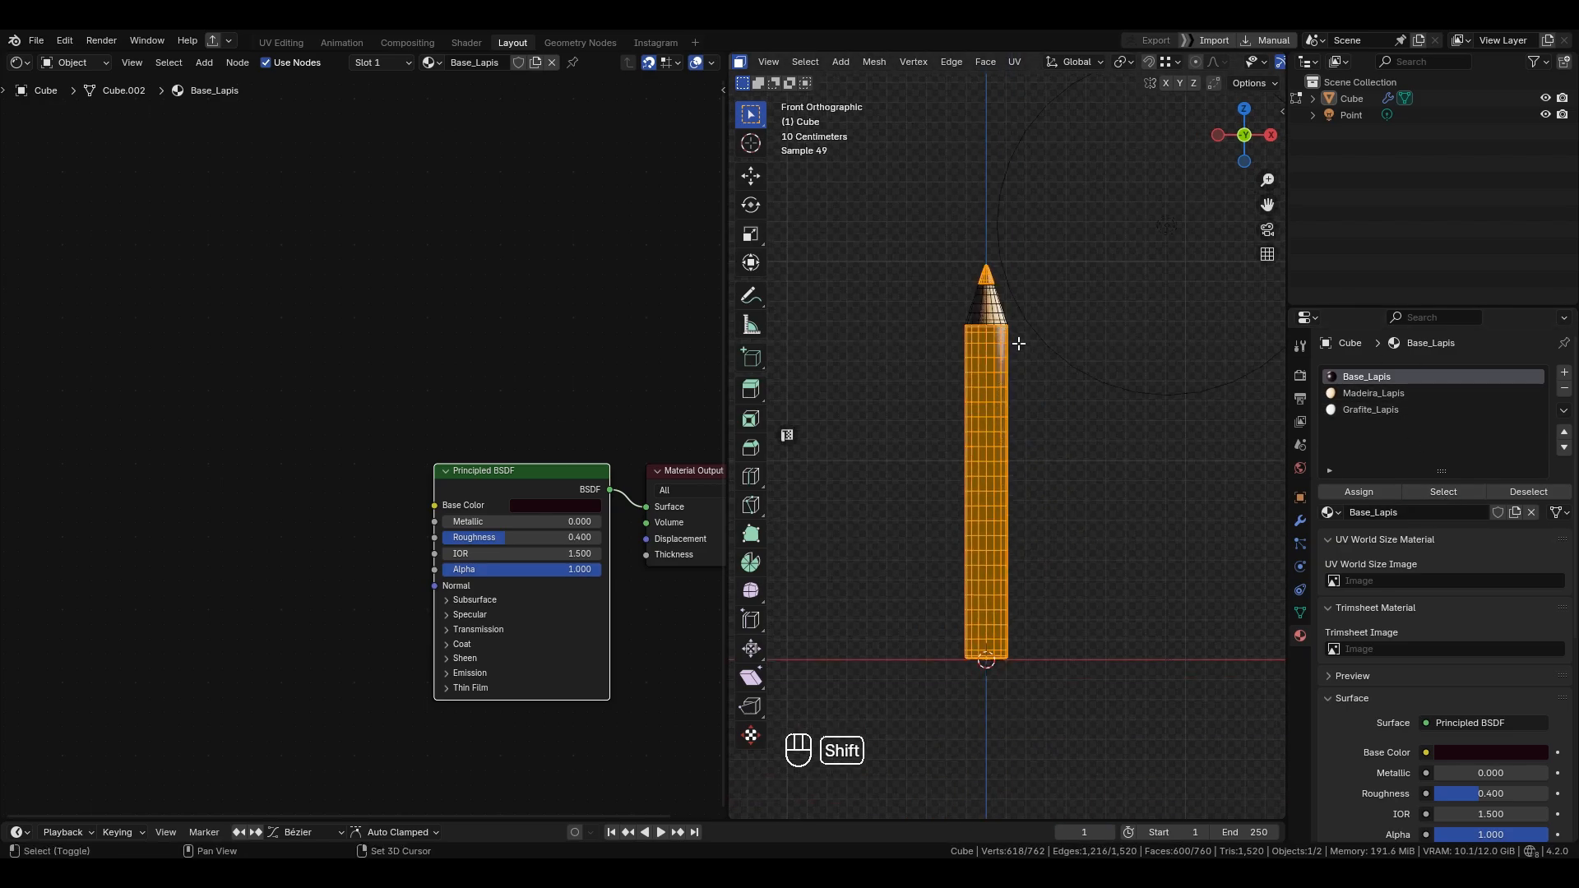
{"action": "middle_click_drag", "start_coordinate": [990, 406], "coordinate": [1014, 391], "text": "shift"}
{"action": "key", "text": "alt+z"}
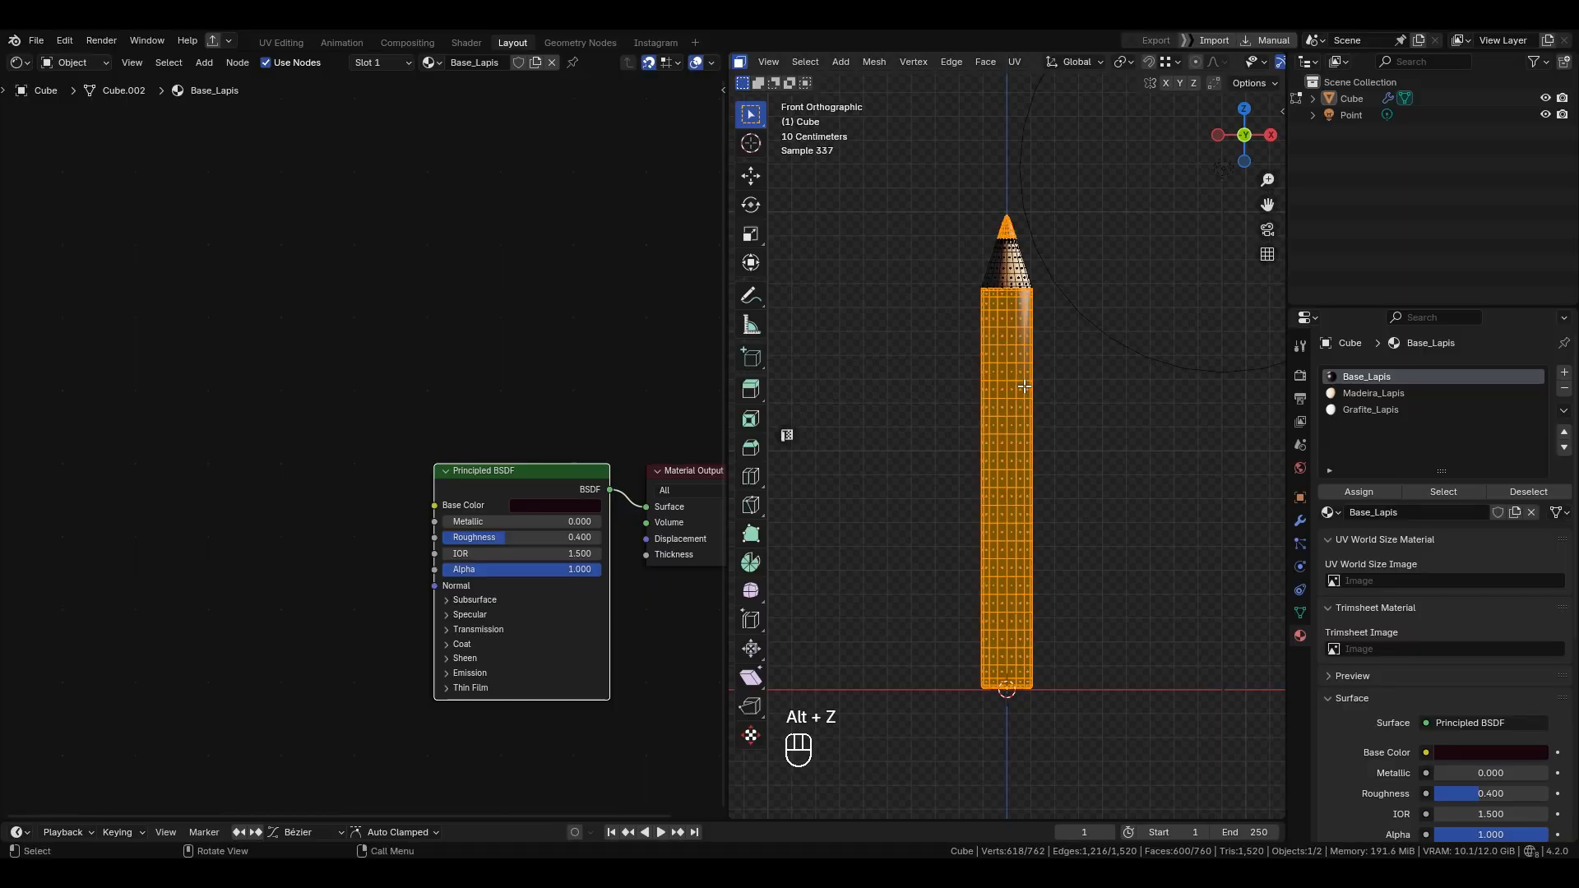
{"action": "mouse_move", "coordinate": [1127, 738]}
{"action": "left_mouse_down", "text": "ctrl"}
{"action": "mouse_move", "coordinate": [885, 335]}
{"action": "mouse_move", "coordinate": [873, 263]}
{"action": "left_mouse_up", "text": "ctrl"}
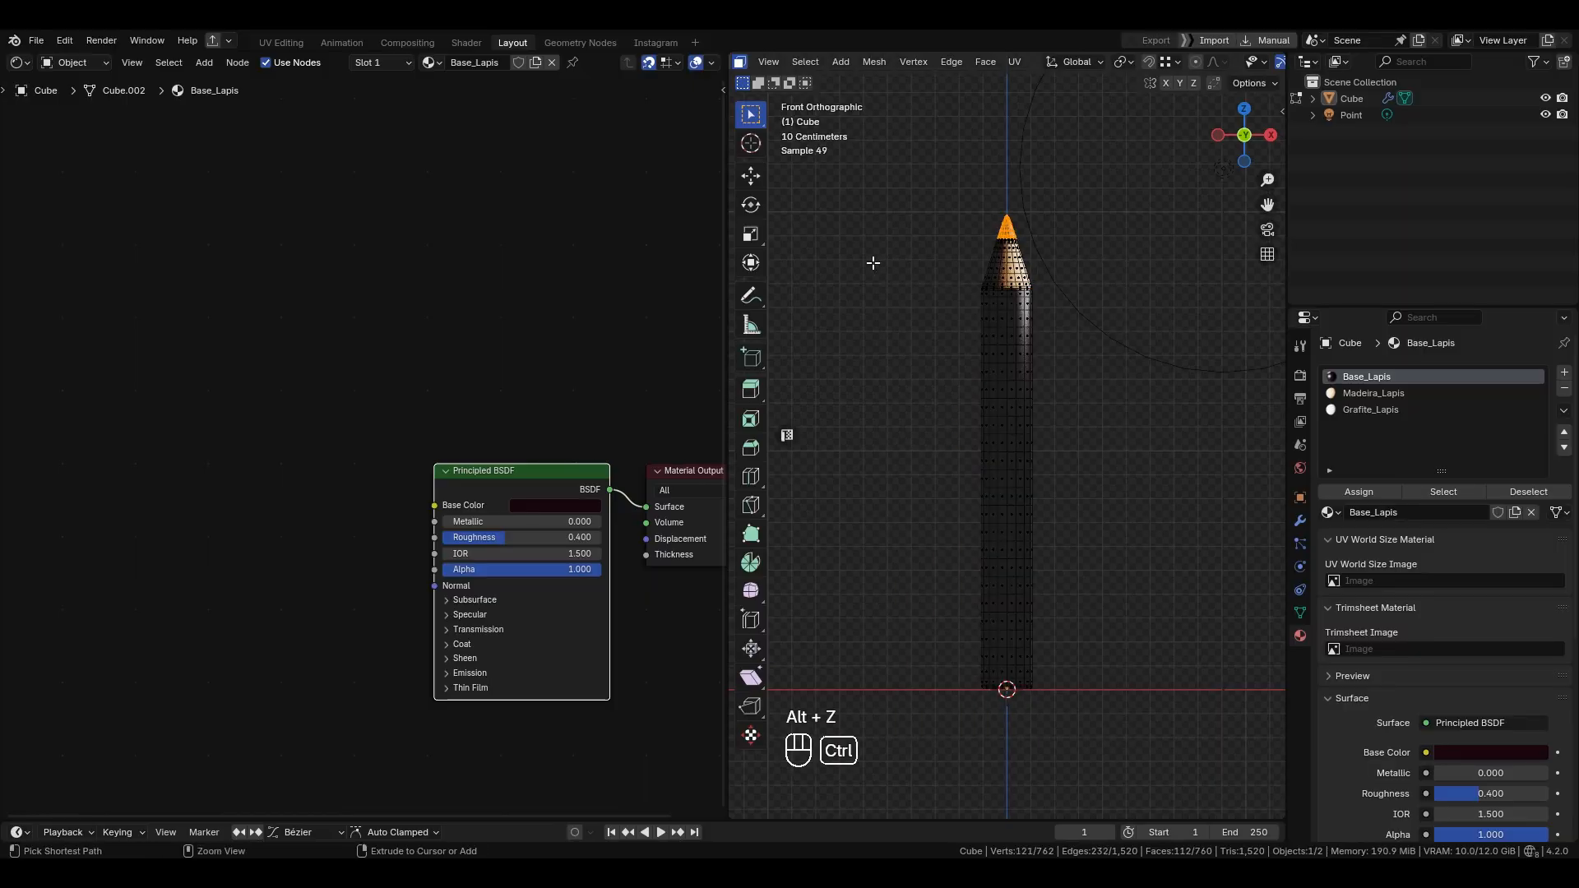
Step: Assign the Grafite_Lapis material to the selected graphite tip faces and return to Object Mode
{"action": "middle_click_drag", "start_coordinate": [871, 261], "coordinate": [862, 418], "text": "shift"}
{"action": "scroll", "coordinate": [980, 437], "scroll_direction": "up", "scroll_amount": 7}
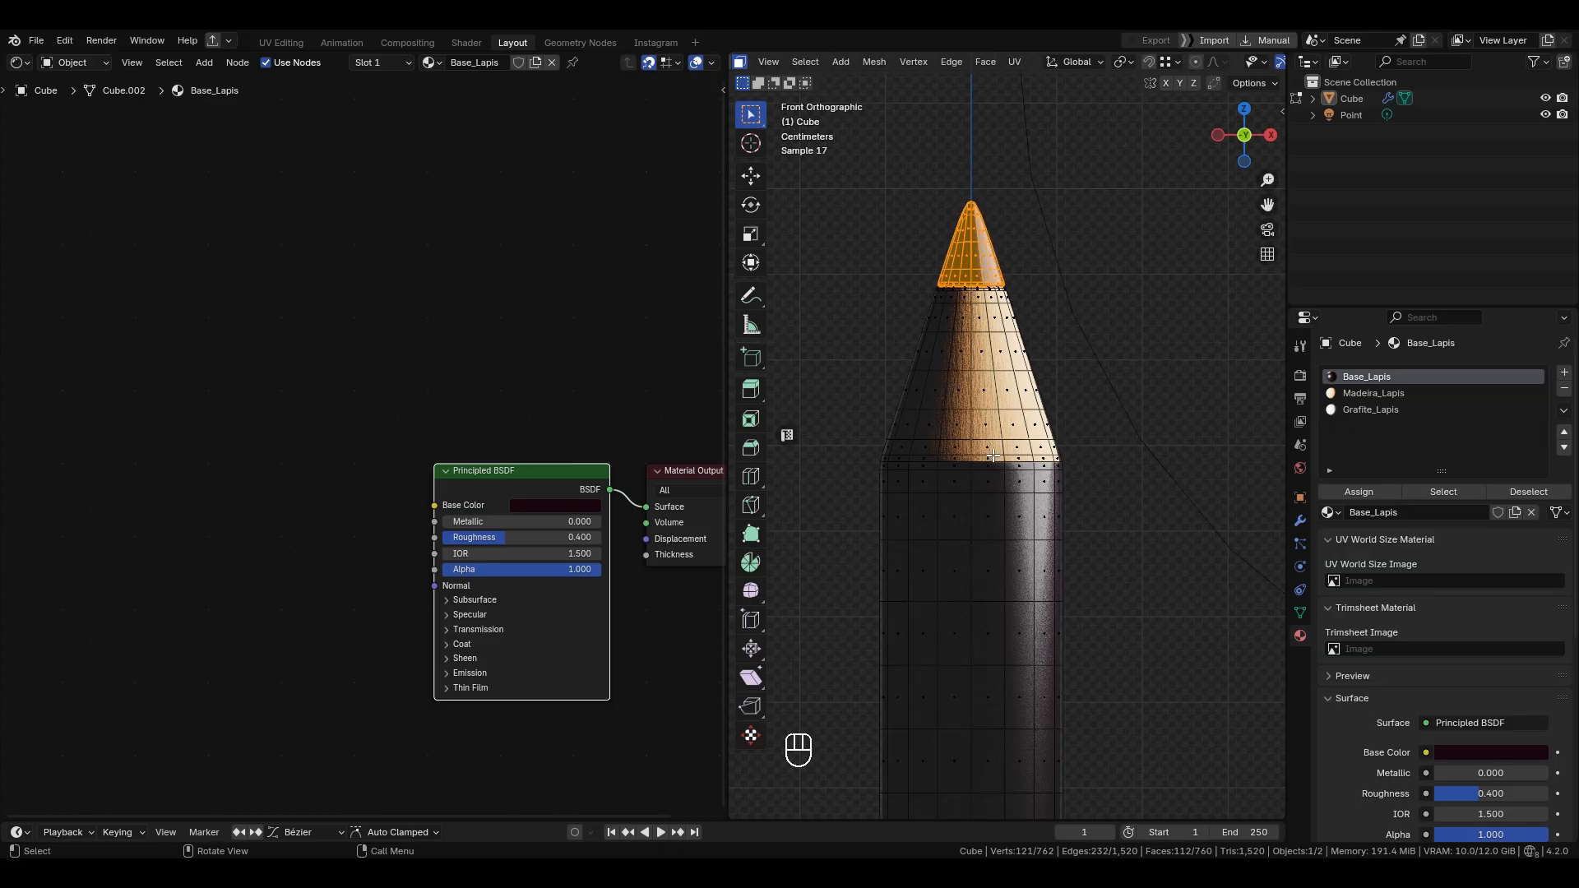
{"action": "middle_click_drag", "start_coordinate": [997, 455], "coordinate": [1071, 545], "text": "shift"}
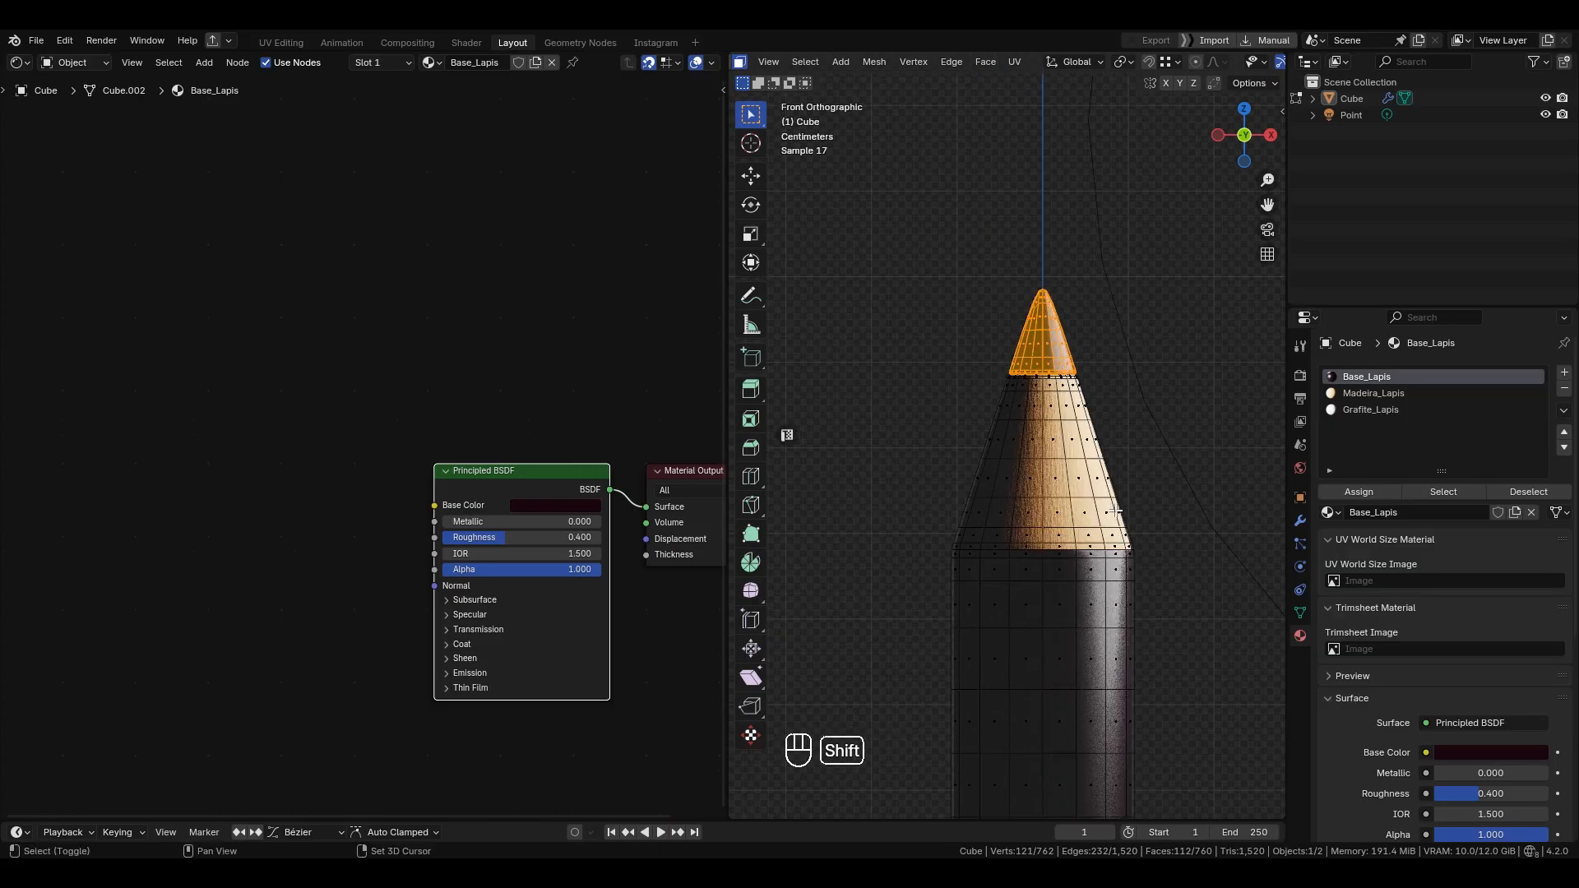
{"action": "left_click", "coordinate": [1361, 407]}
{"action": "left_click", "coordinate": [1369, 492]}
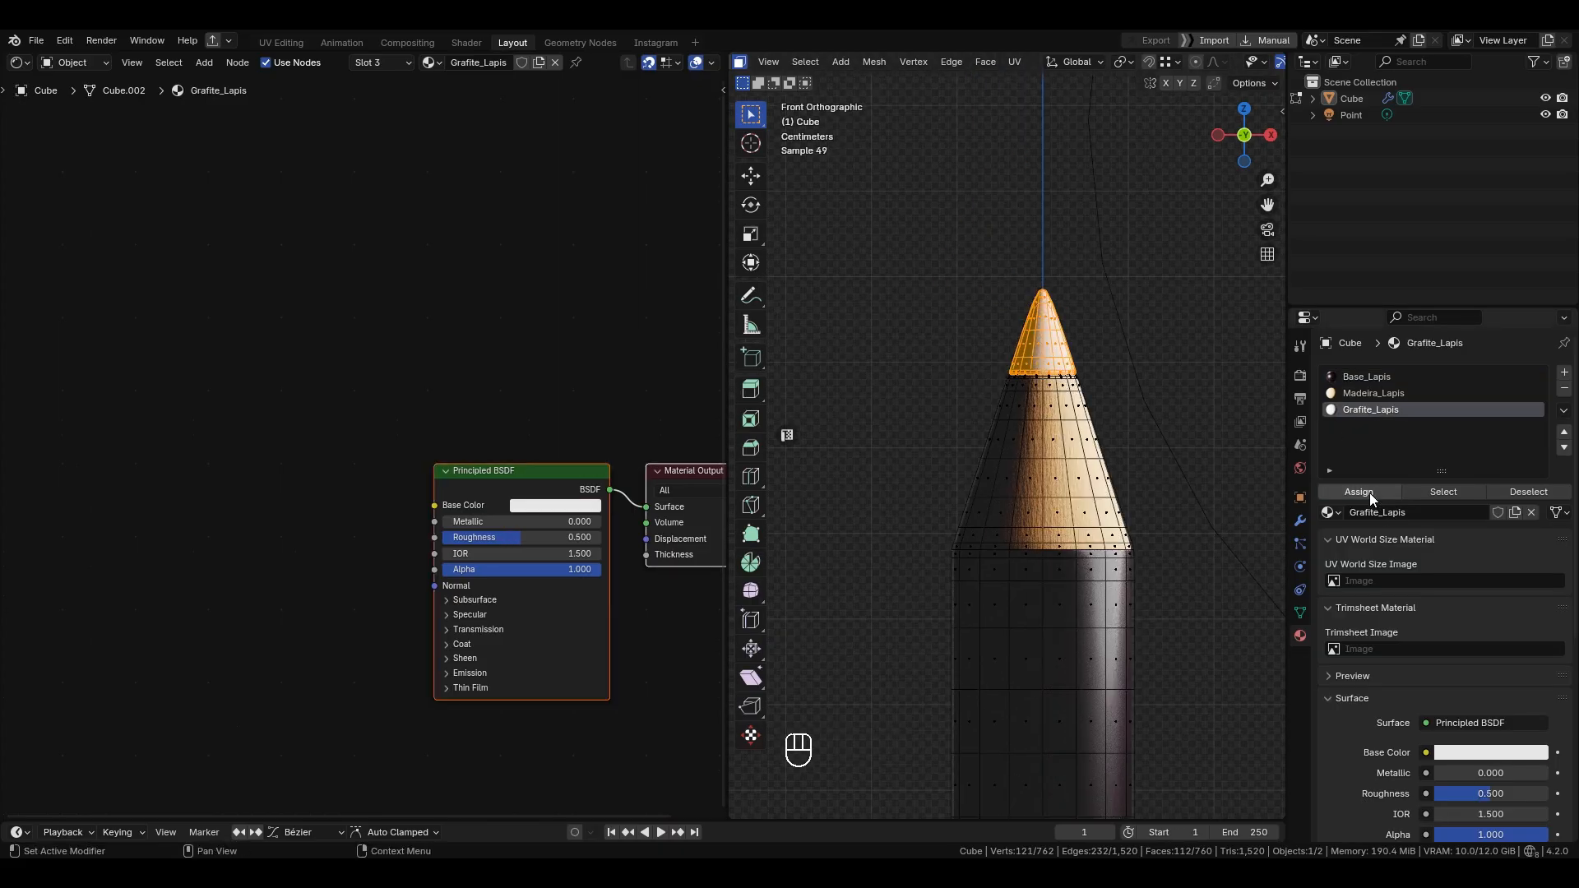
{"action": "key", "text": "Tab"}
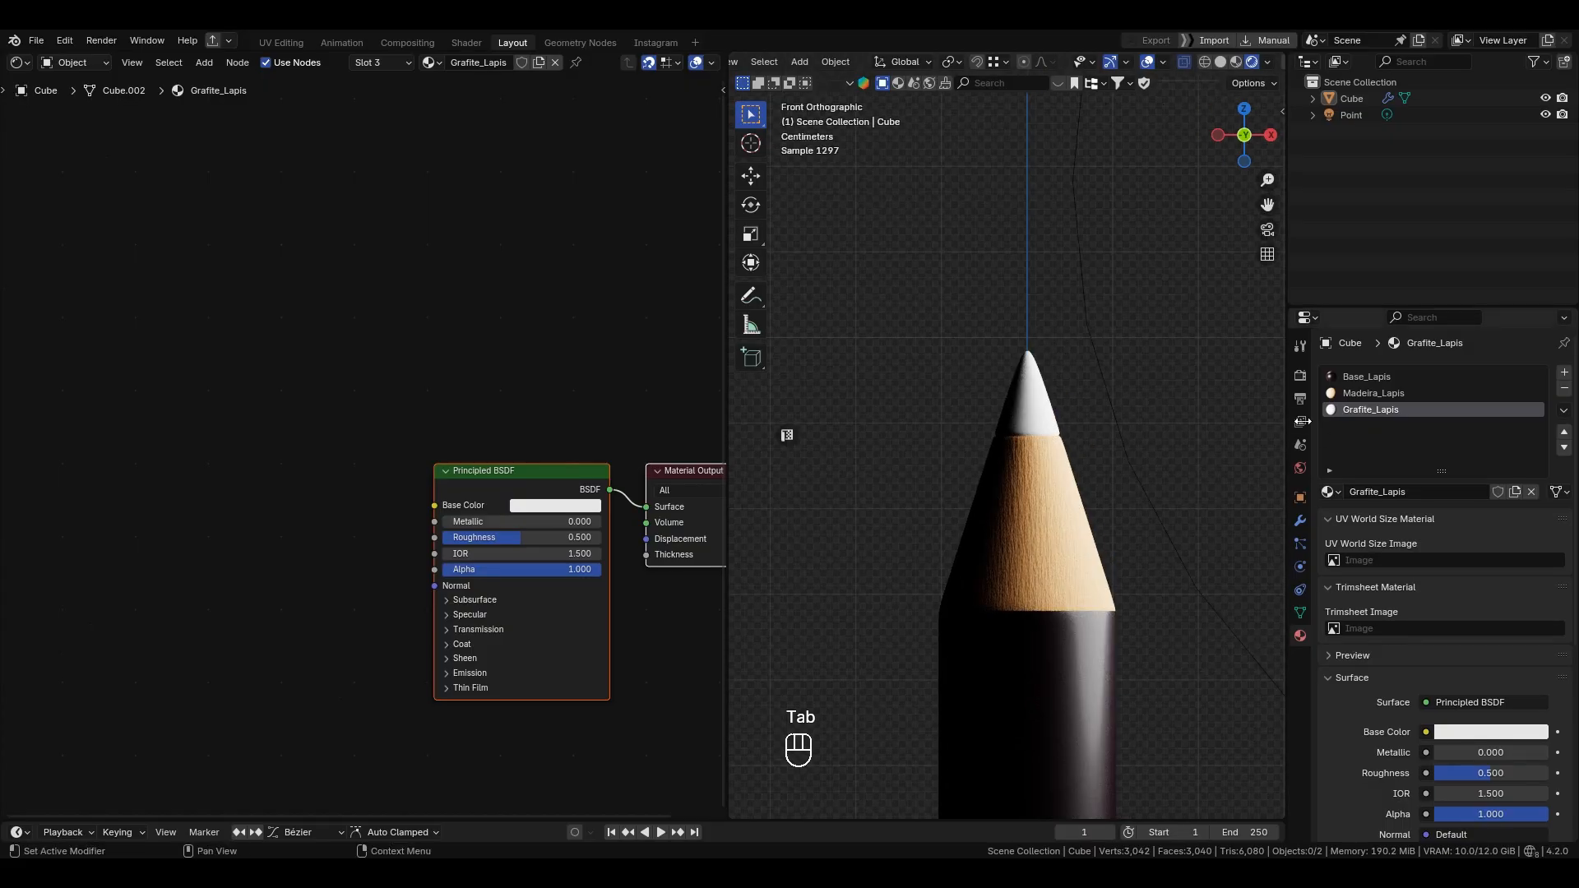
Step: Limit the Cycles viewport sampling to 256 samples
{"action": "left_click", "coordinate": [1299, 379]}
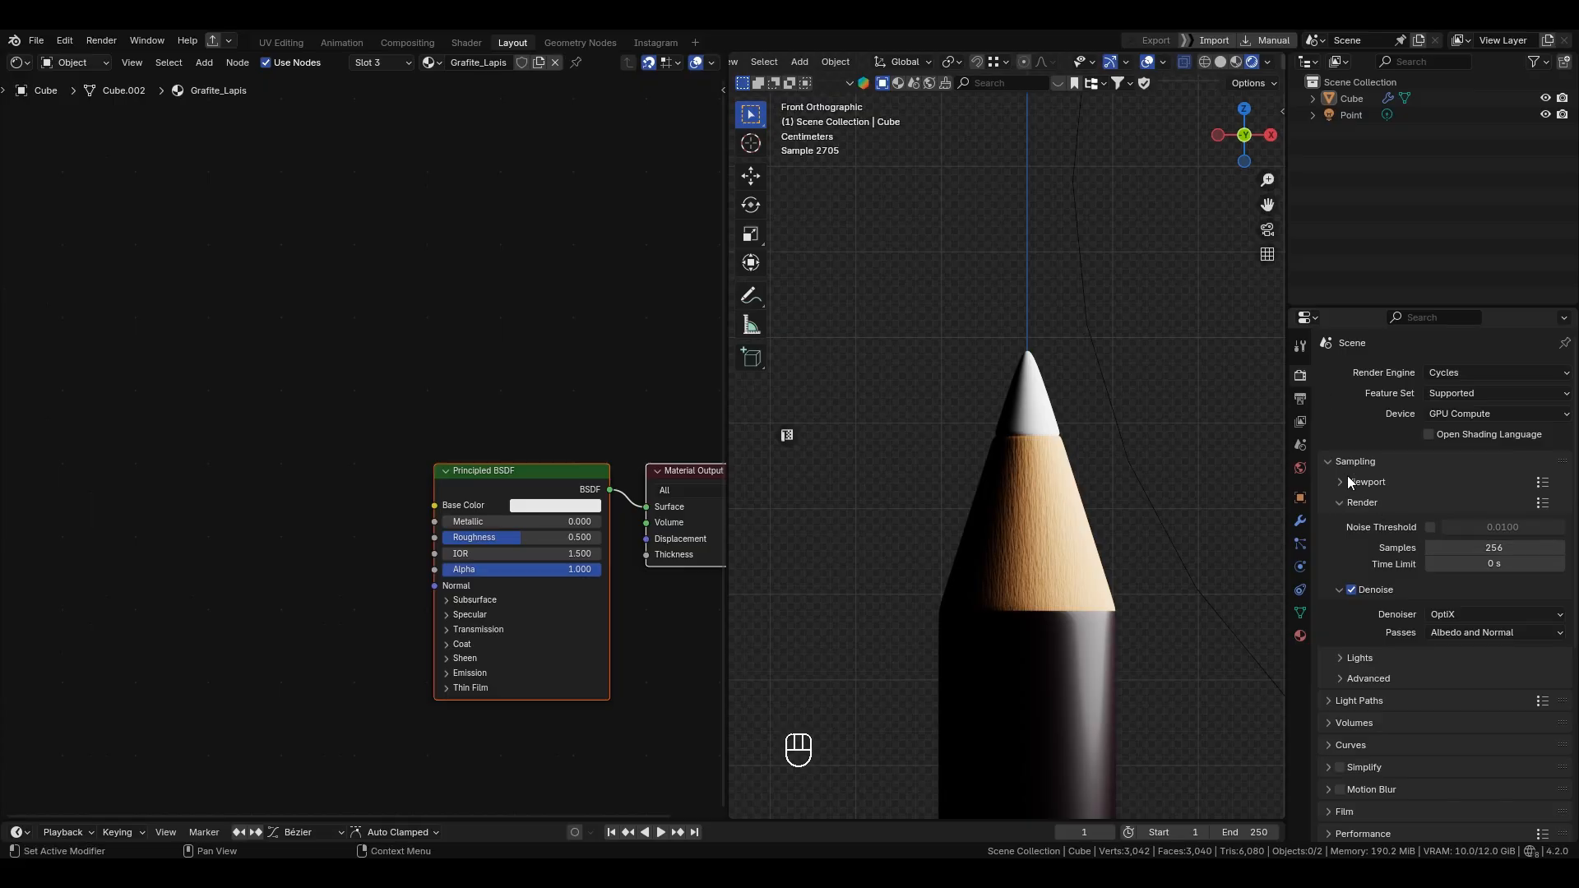
{"action": "left_click", "coordinate": [1382, 482]}
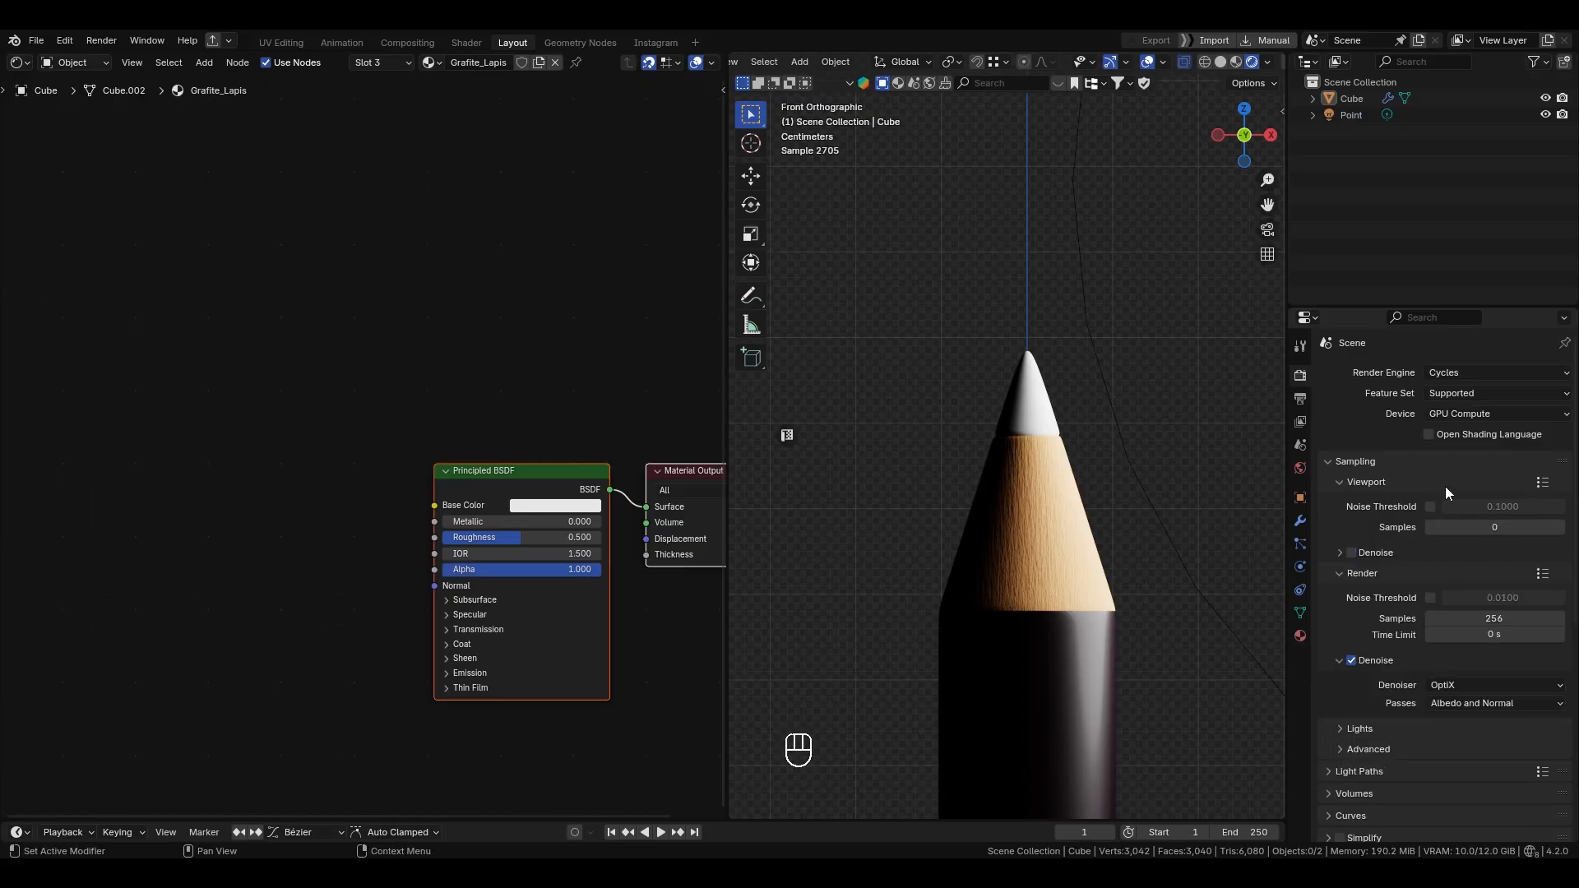
{"action": "left_click", "coordinate": [1510, 528]}
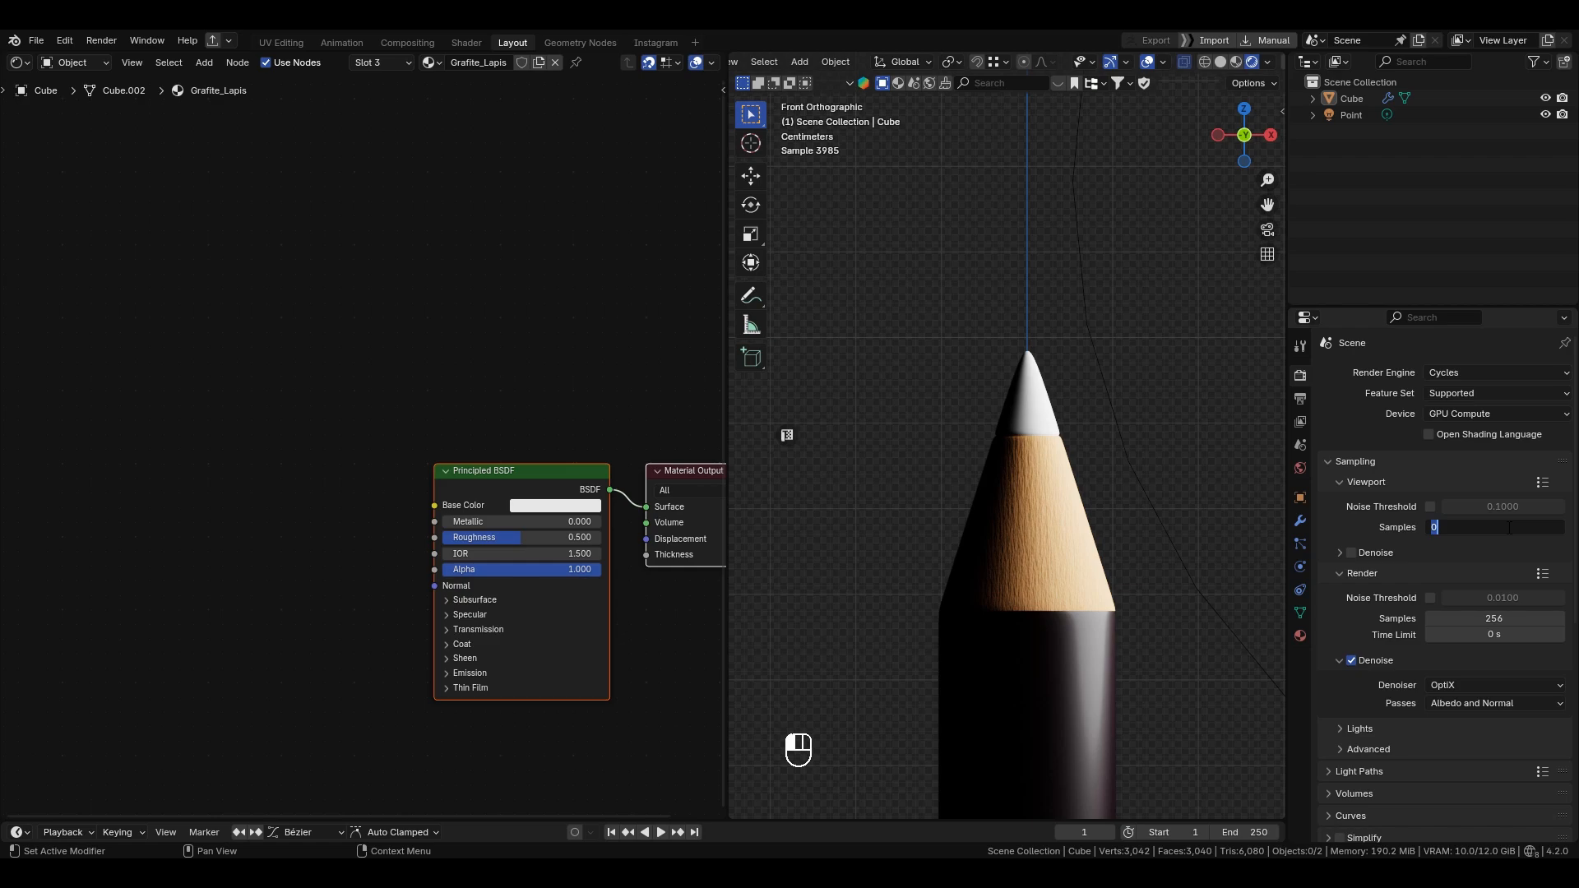
{"action": "type", "text": "256"}
{"action": "key", "text": "Return"}
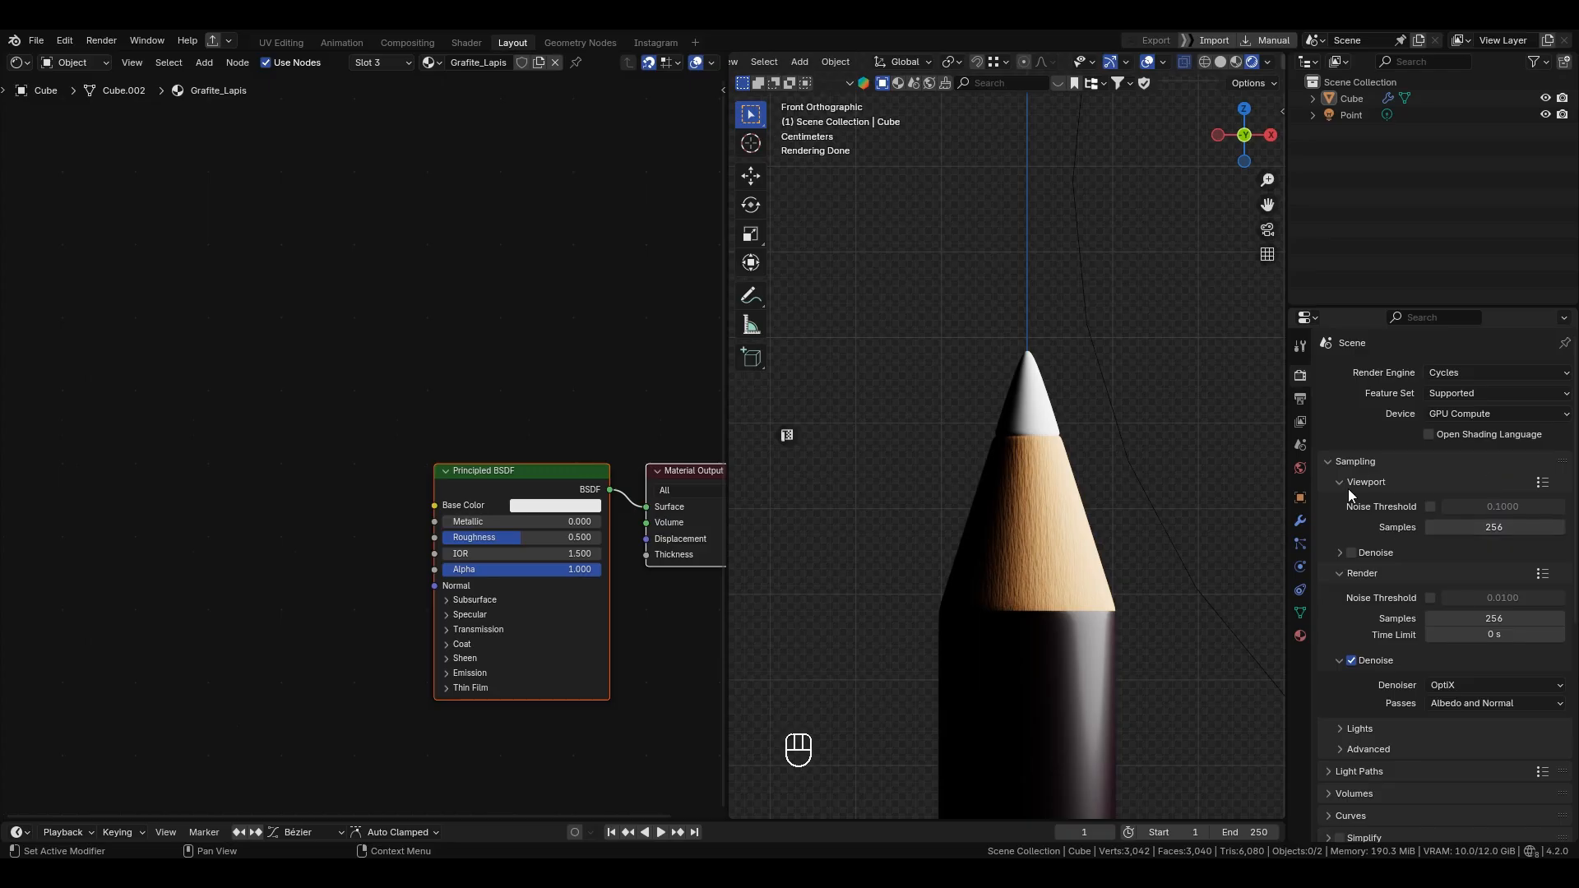
Step: Select the pencil and set Grafite_Lapis's base color to a dark red with hue about 0.008, saturation 0.896 and value 0.096
{"action": "left_click", "coordinate": [1015, 523]}
{"action": "scroll", "coordinate": [1034, 524], "scroll_direction": "up", "scroll_amount": 4}
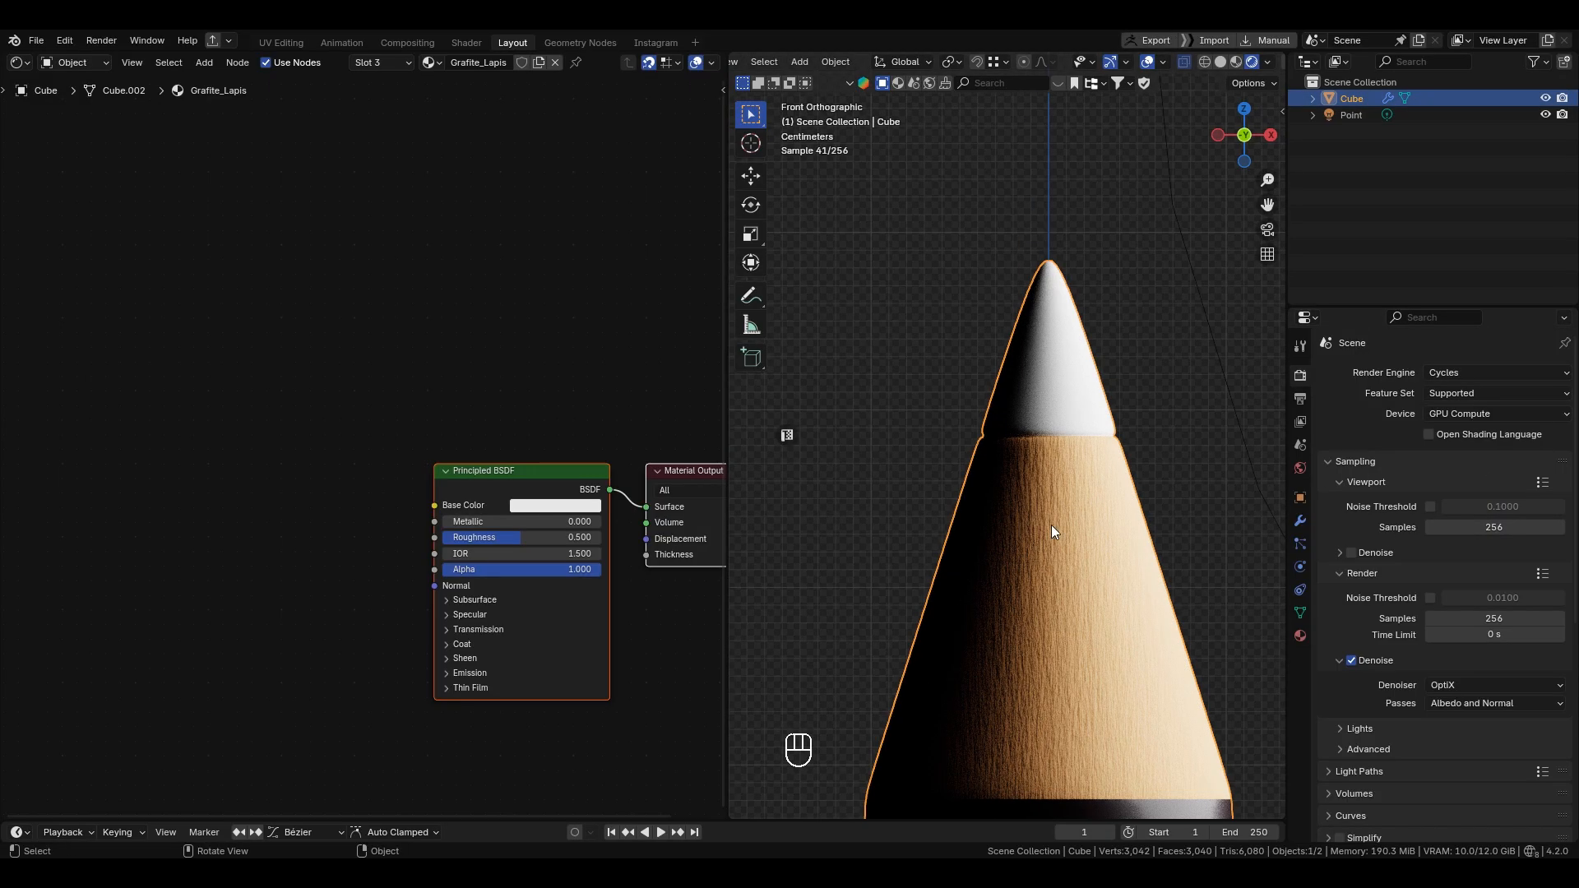
{"action": "left_click", "coordinate": [1300, 636]}
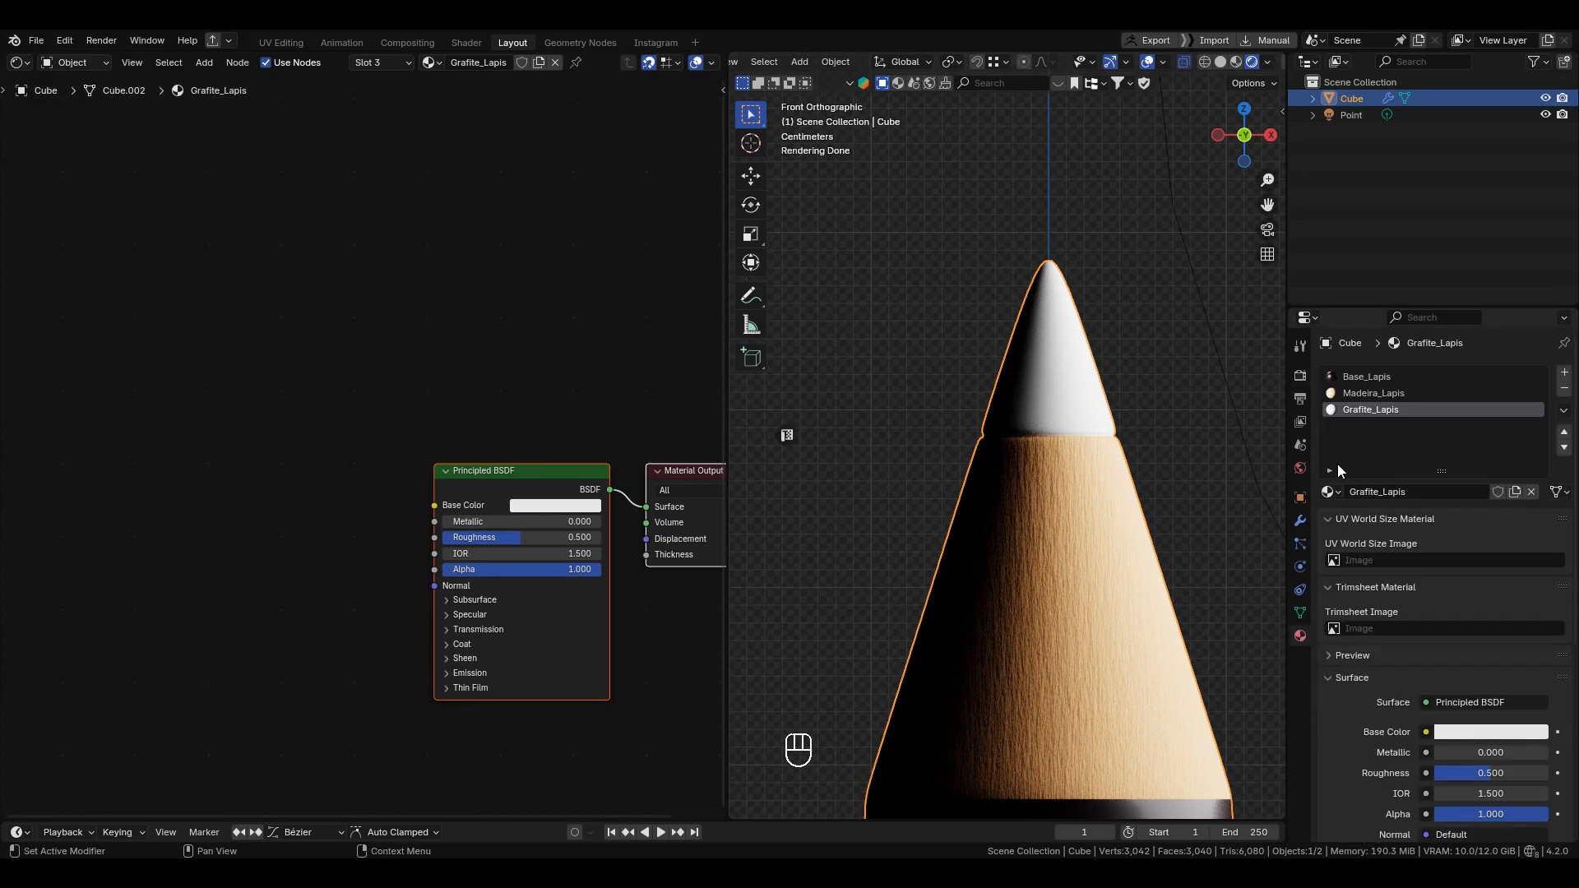
{"action": "middle_click_drag", "start_coordinate": [550, 459], "coordinate": [445, 467], "text": "alt+shift"}
{"action": "scroll", "coordinate": [420, 475], "scroll_direction": "up", "scroll_amount": 1}
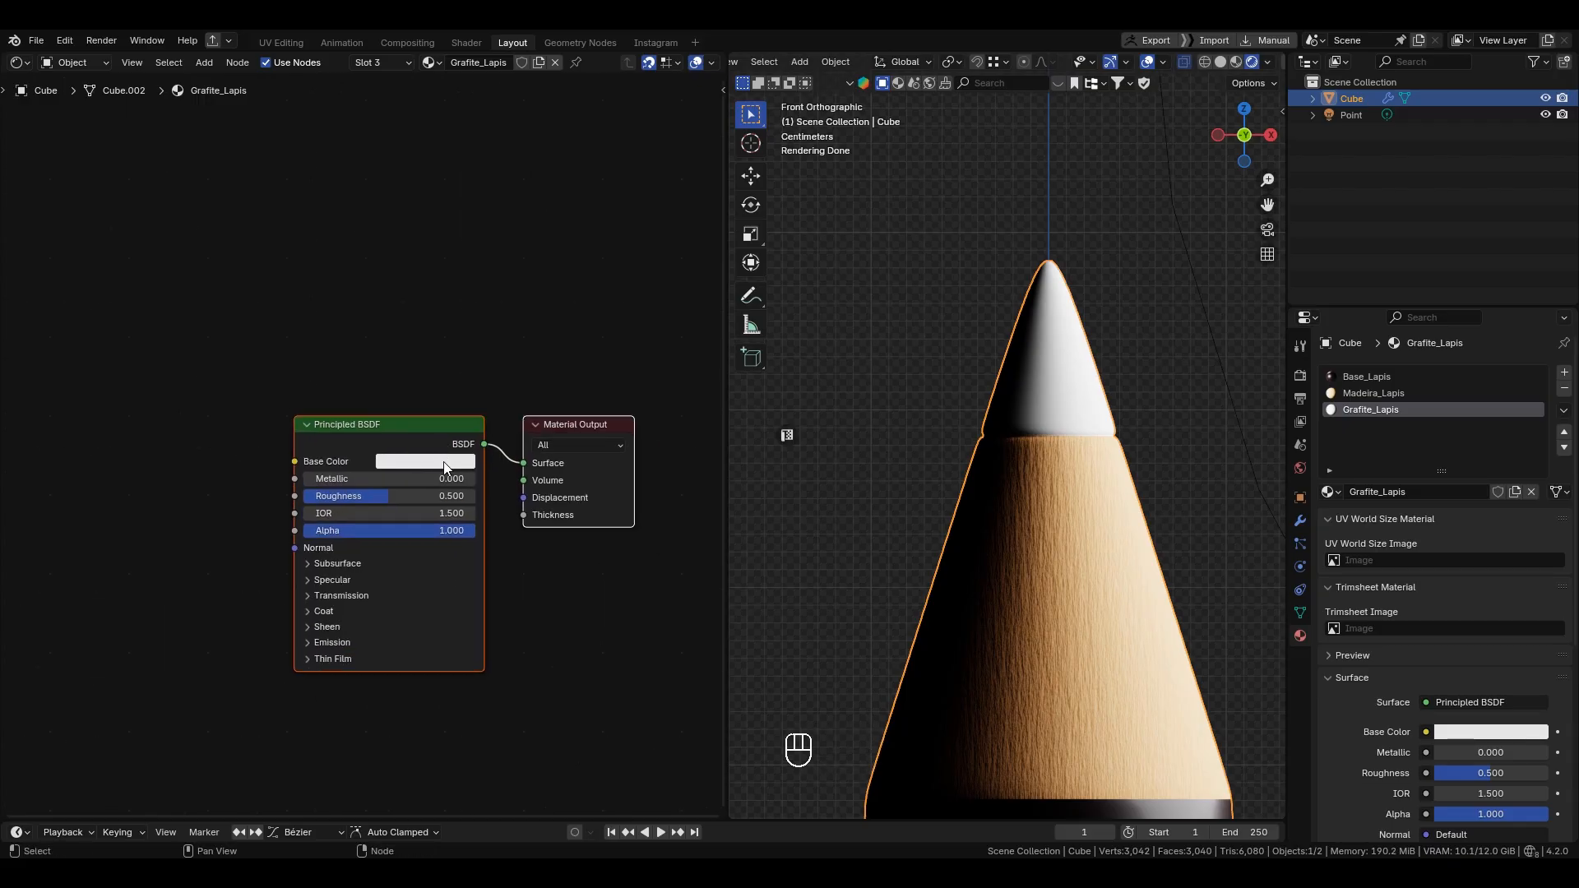
{"action": "left_click", "coordinate": [449, 461]}
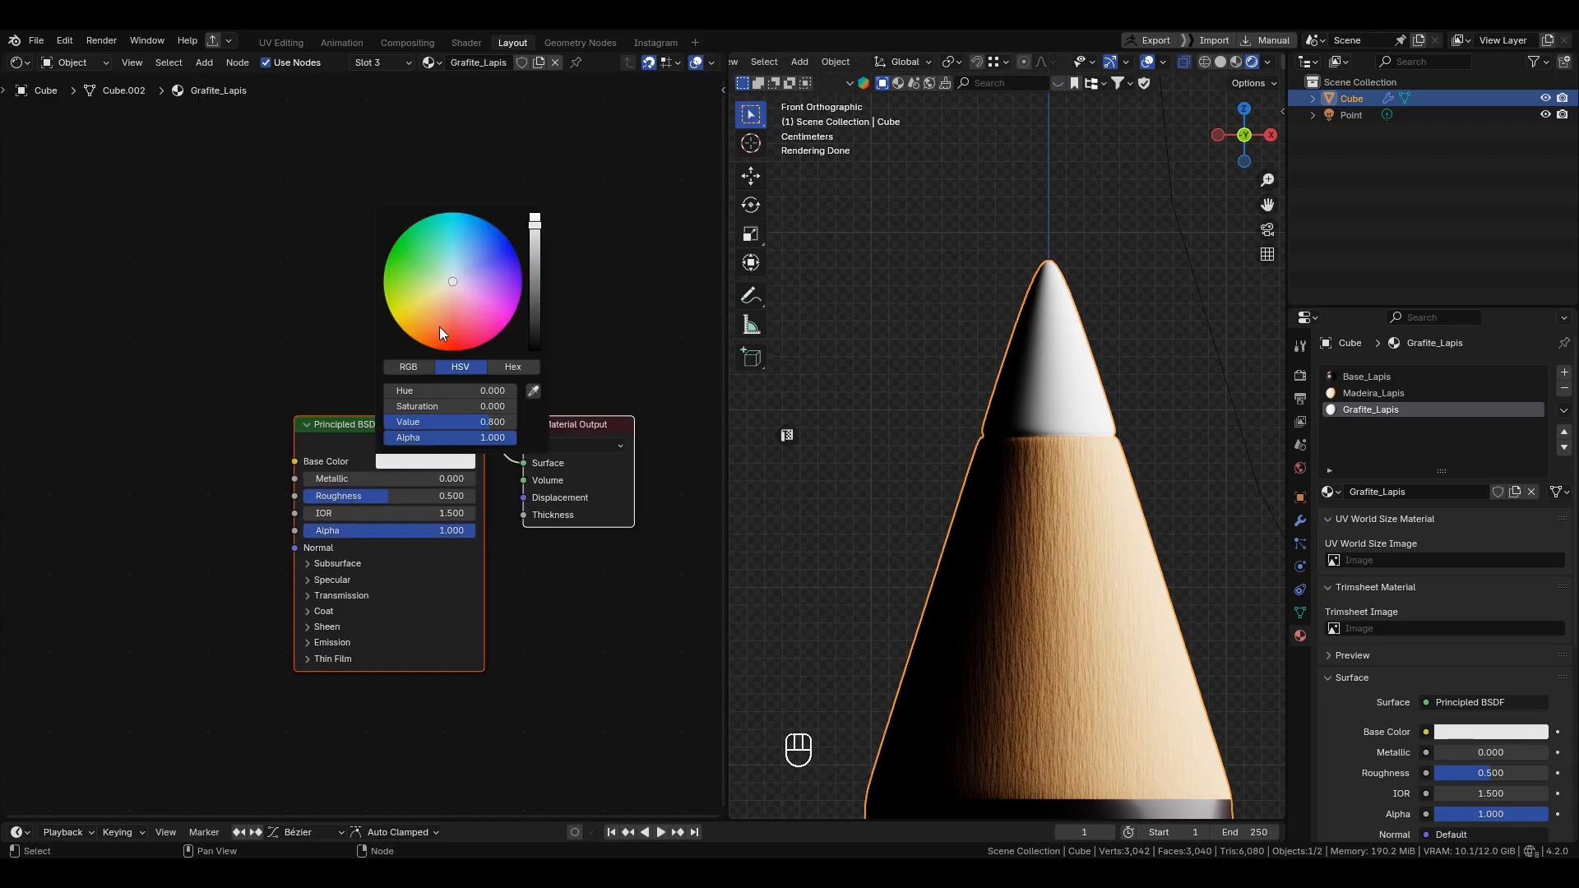
{"action": "left_click_drag", "start_coordinate": [439, 327], "coordinate": [447, 330]}
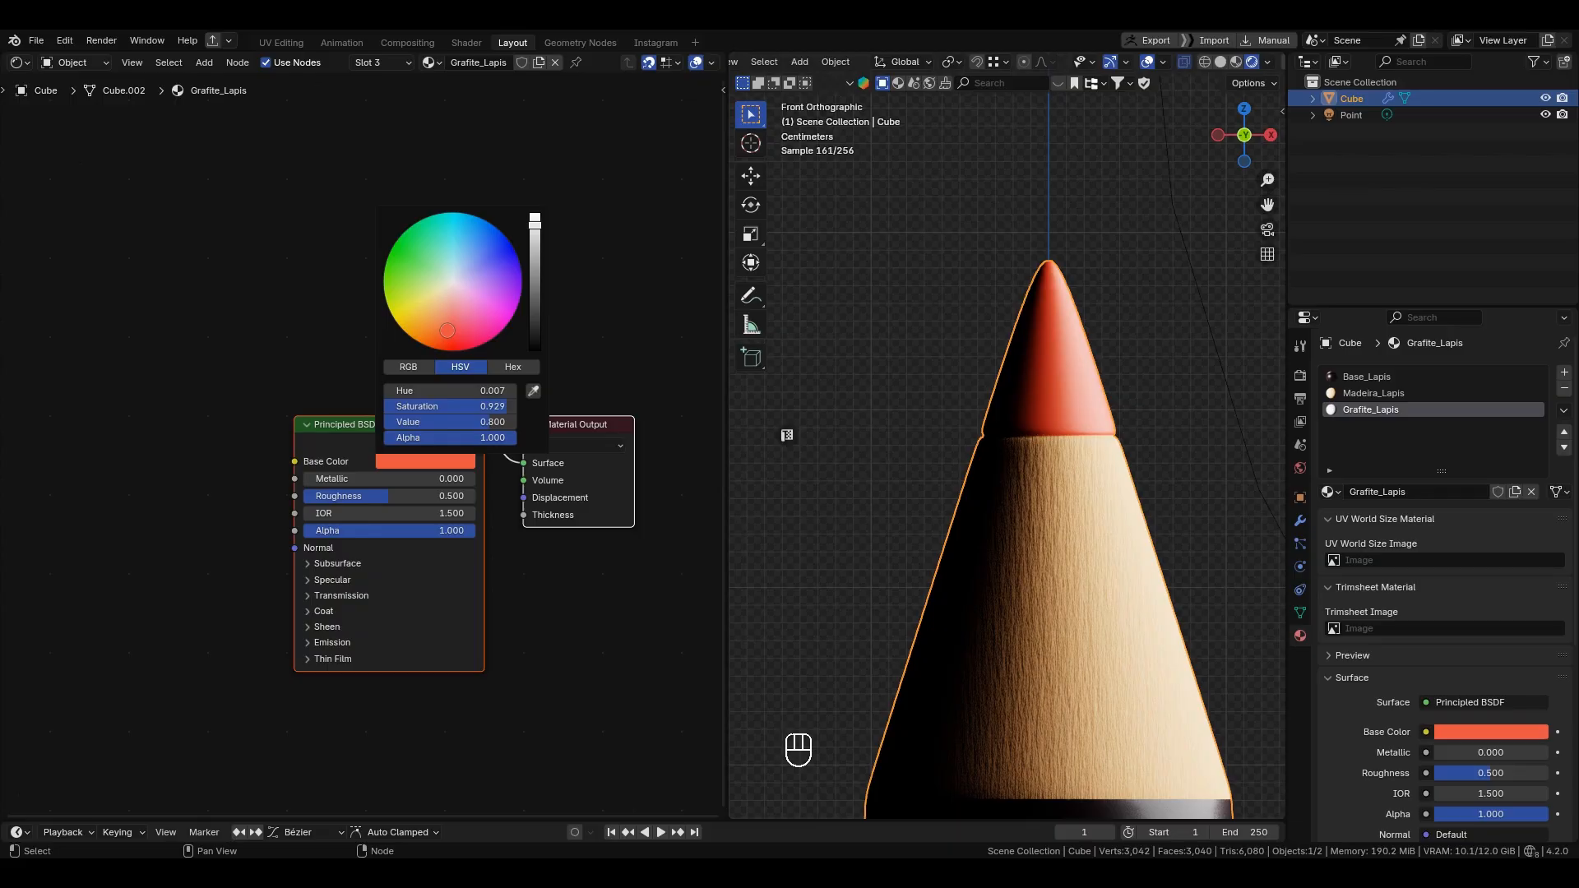
{"action": "scroll", "coordinate": [504, 268], "scroll_direction": "down", "scroll_amount": 1}
{"action": "left_click_drag", "start_coordinate": [535, 244], "coordinate": [535, 300]}
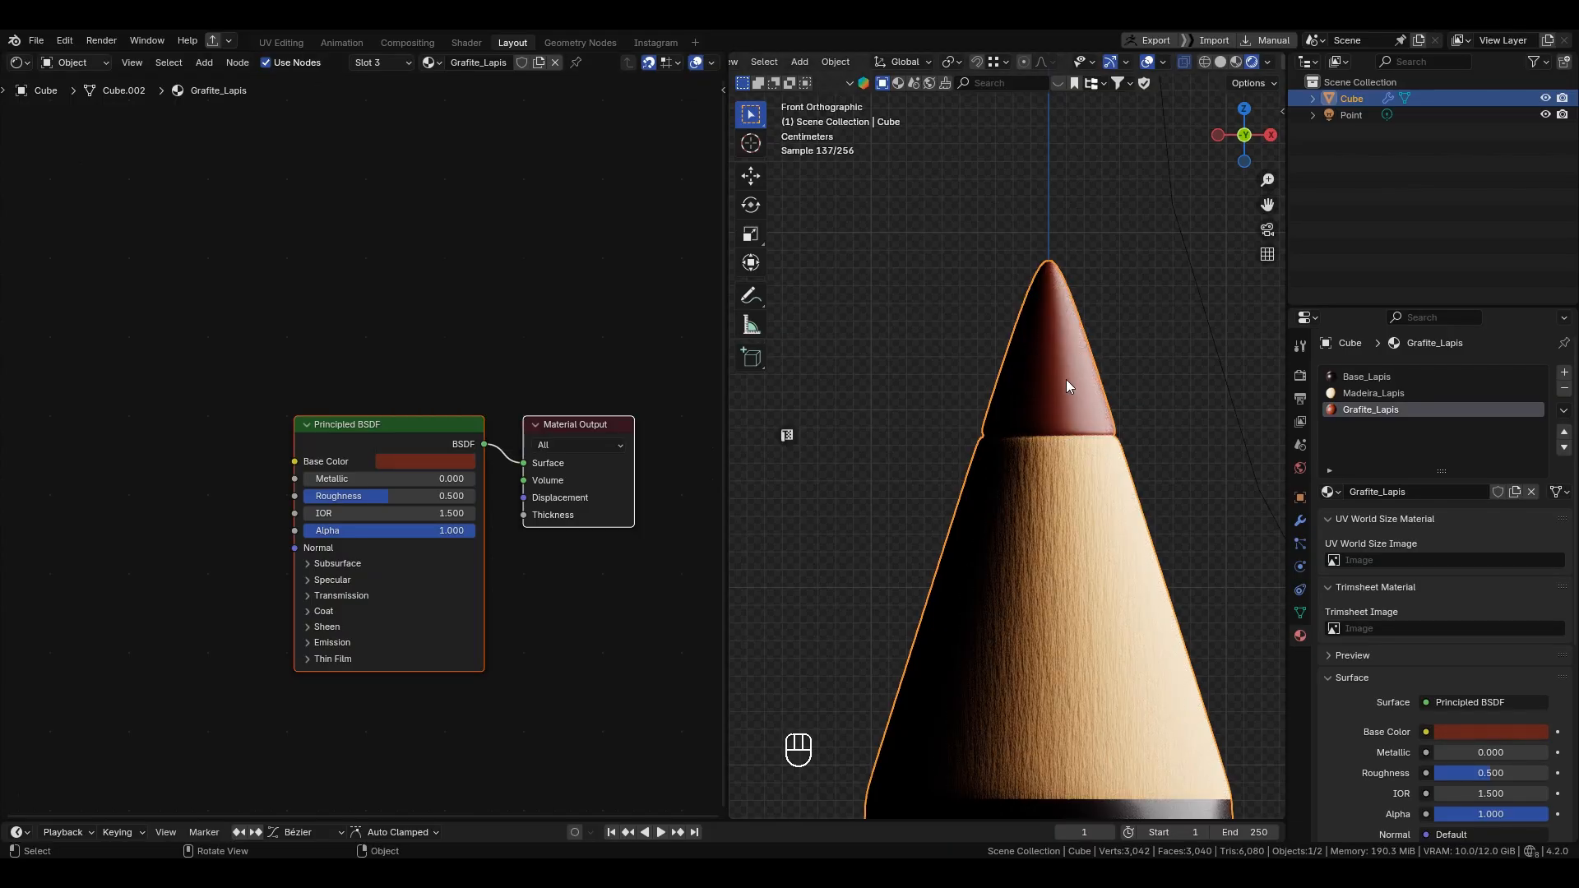
{"action": "middle_click_drag", "start_coordinate": [1050, 437], "coordinate": [1009, 443], "text": "shift"}
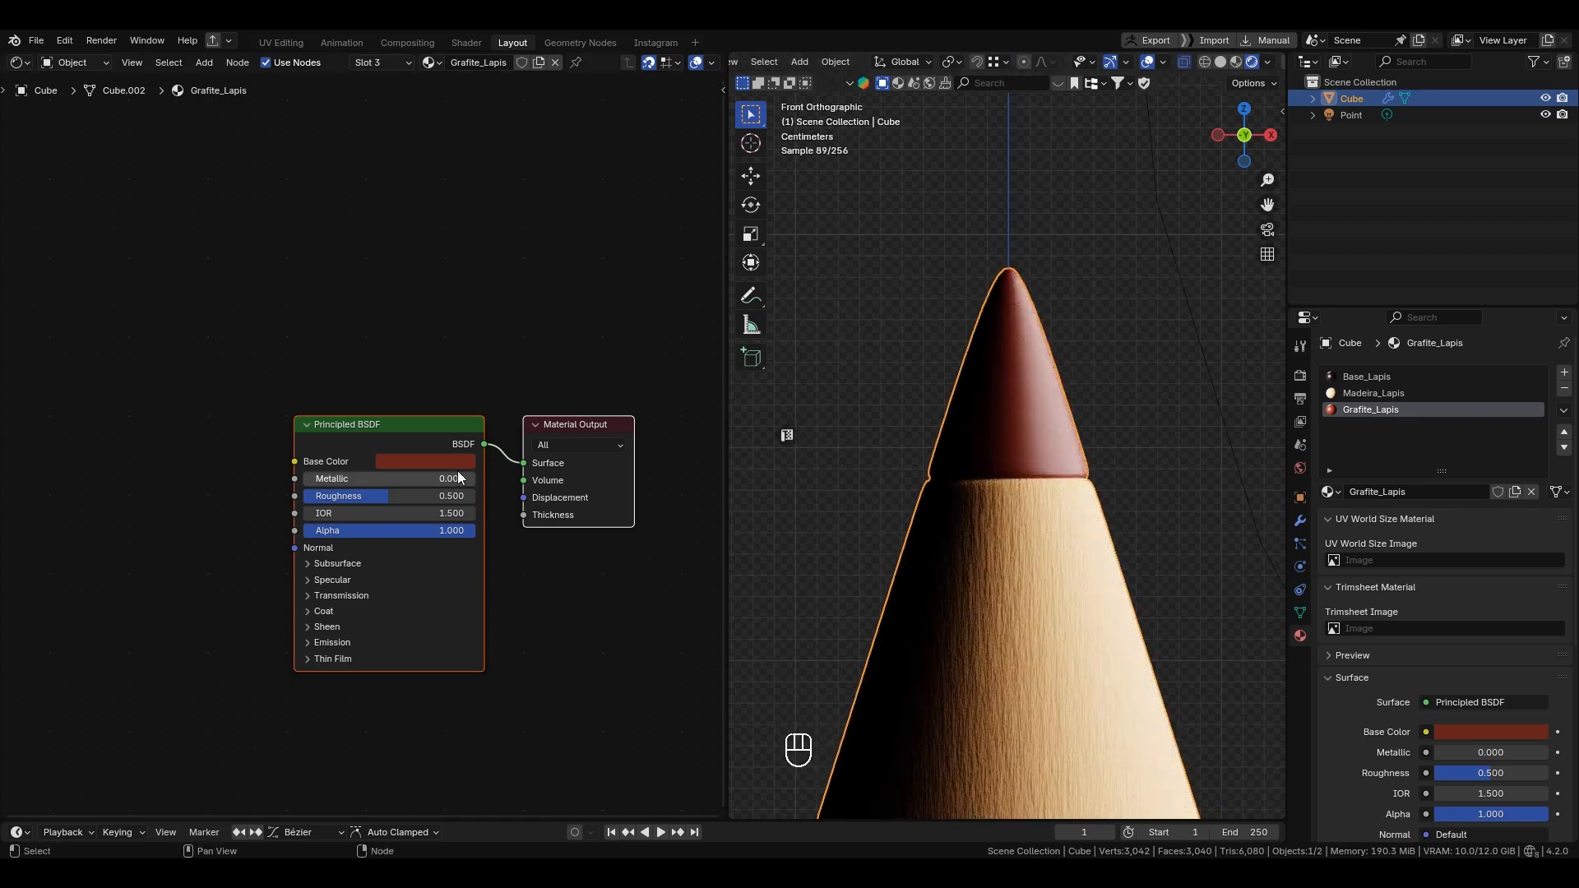
{"action": "left_click", "coordinate": [457, 463]}
{"action": "left_click", "coordinate": [537, 308]}
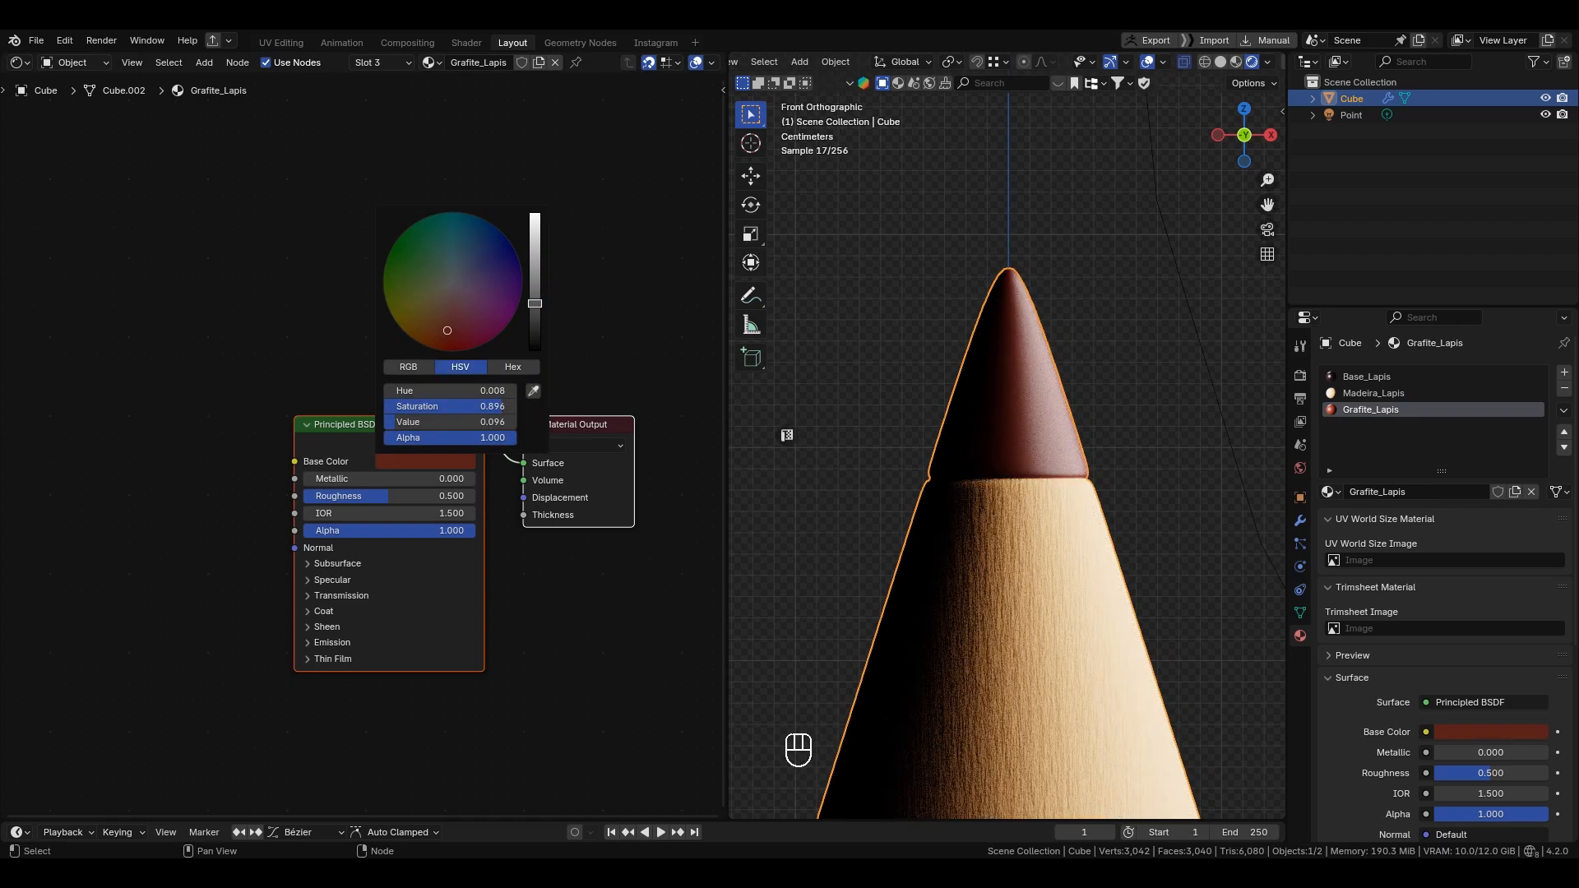
Step: Set the Principled BSDF roughness of Grafite_Lapis to 0.7
{"action": "scroll", "coordinate": [984, 485], "scroll_direction": "up", "scroll_amount": 3}
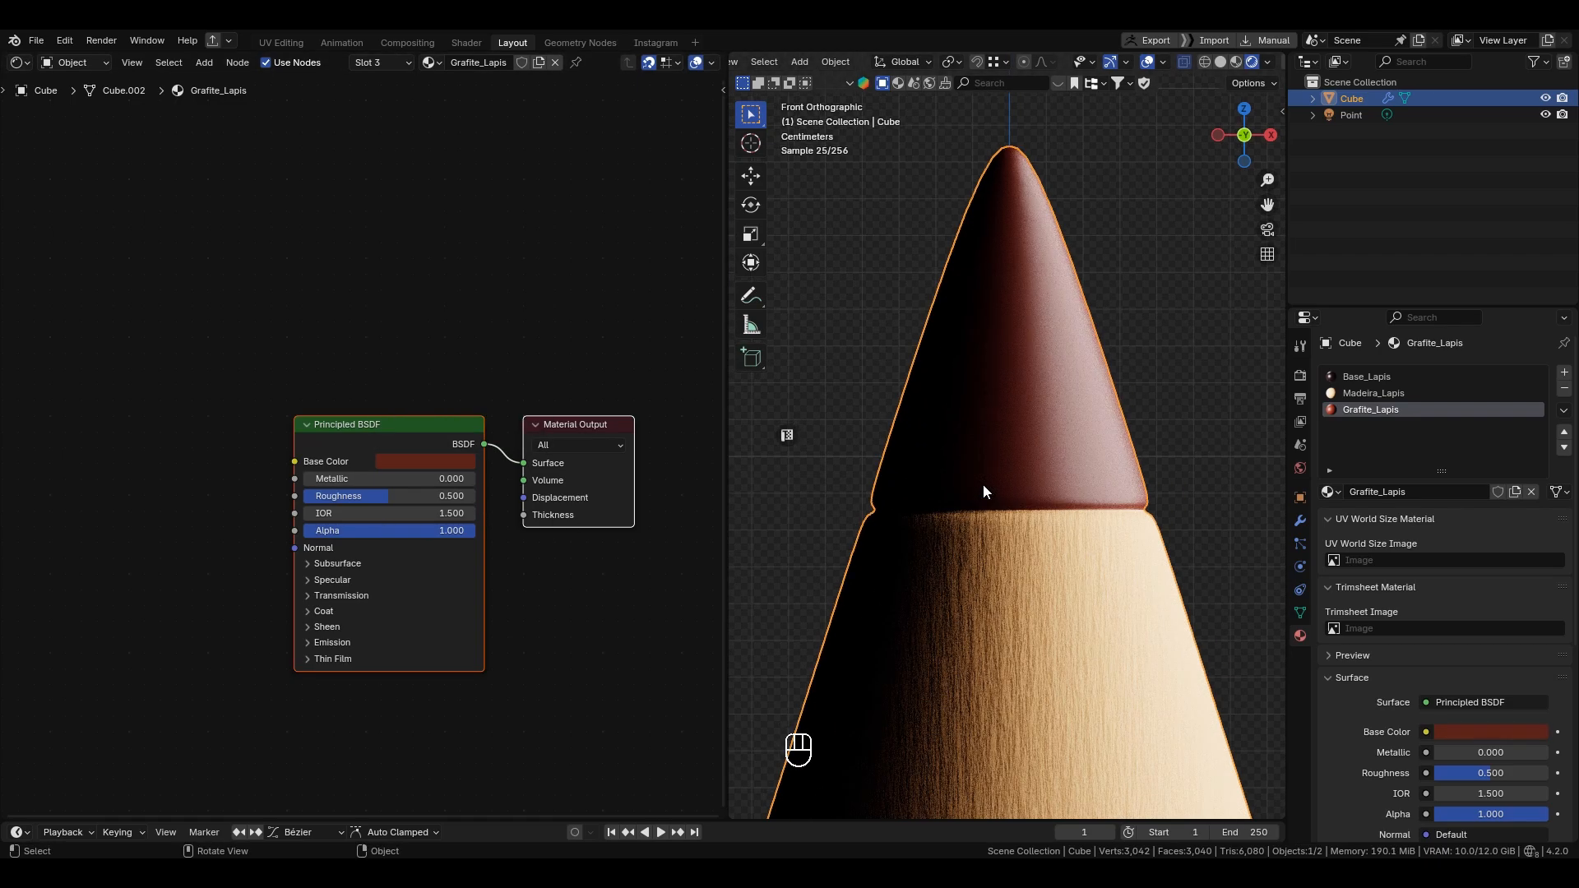
{"action": "left_click", "coordinate": [383, 498]}
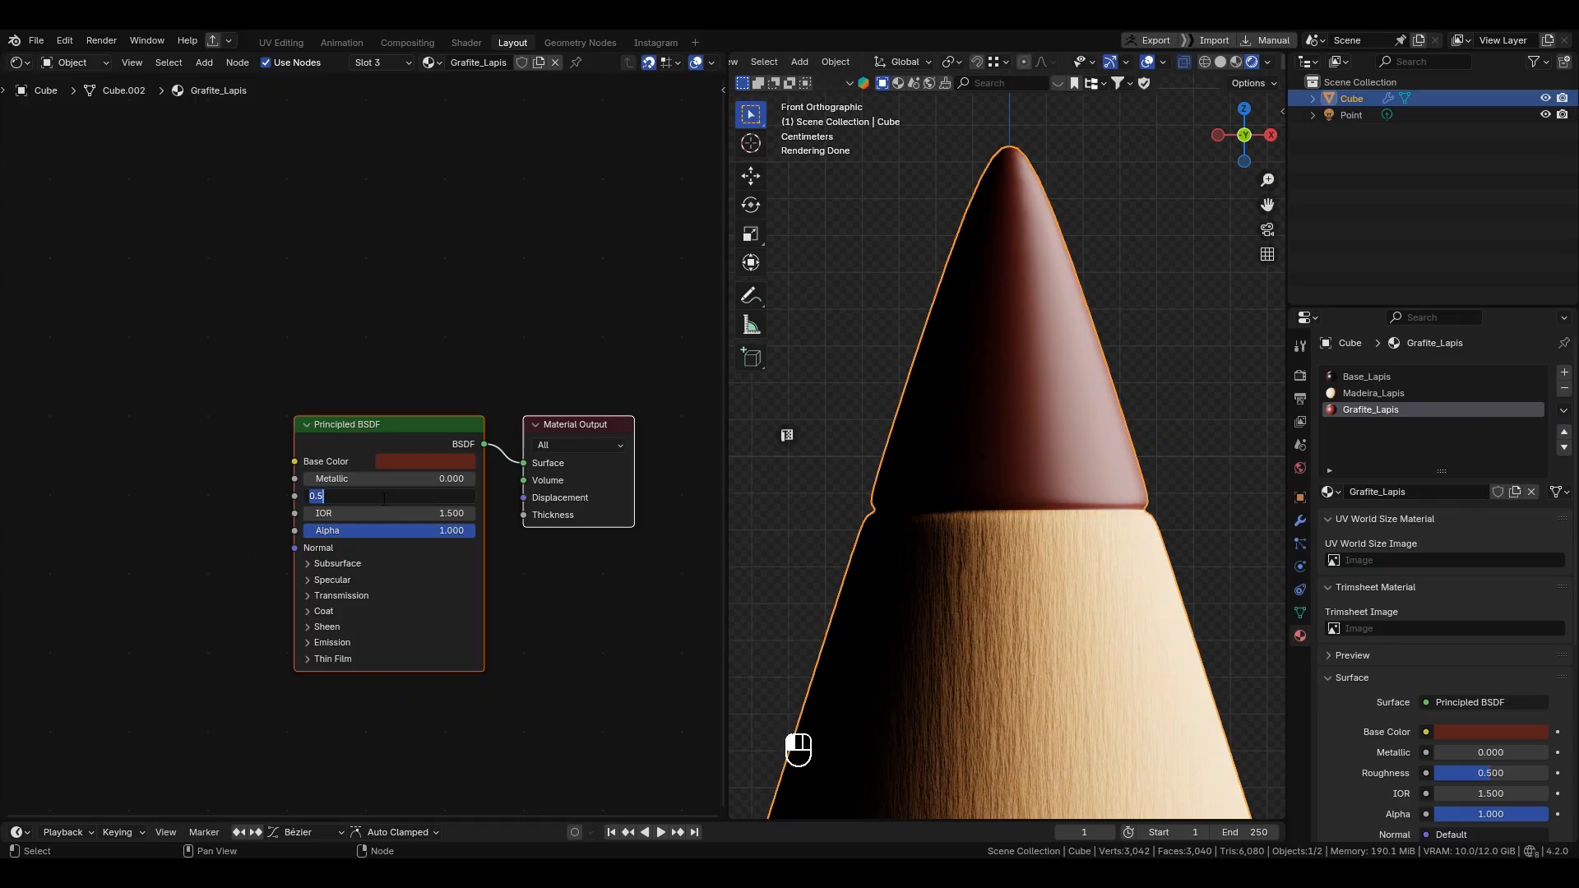
{"action": "type", "text": ".7"}
{"action": "key", "text": "Return"}
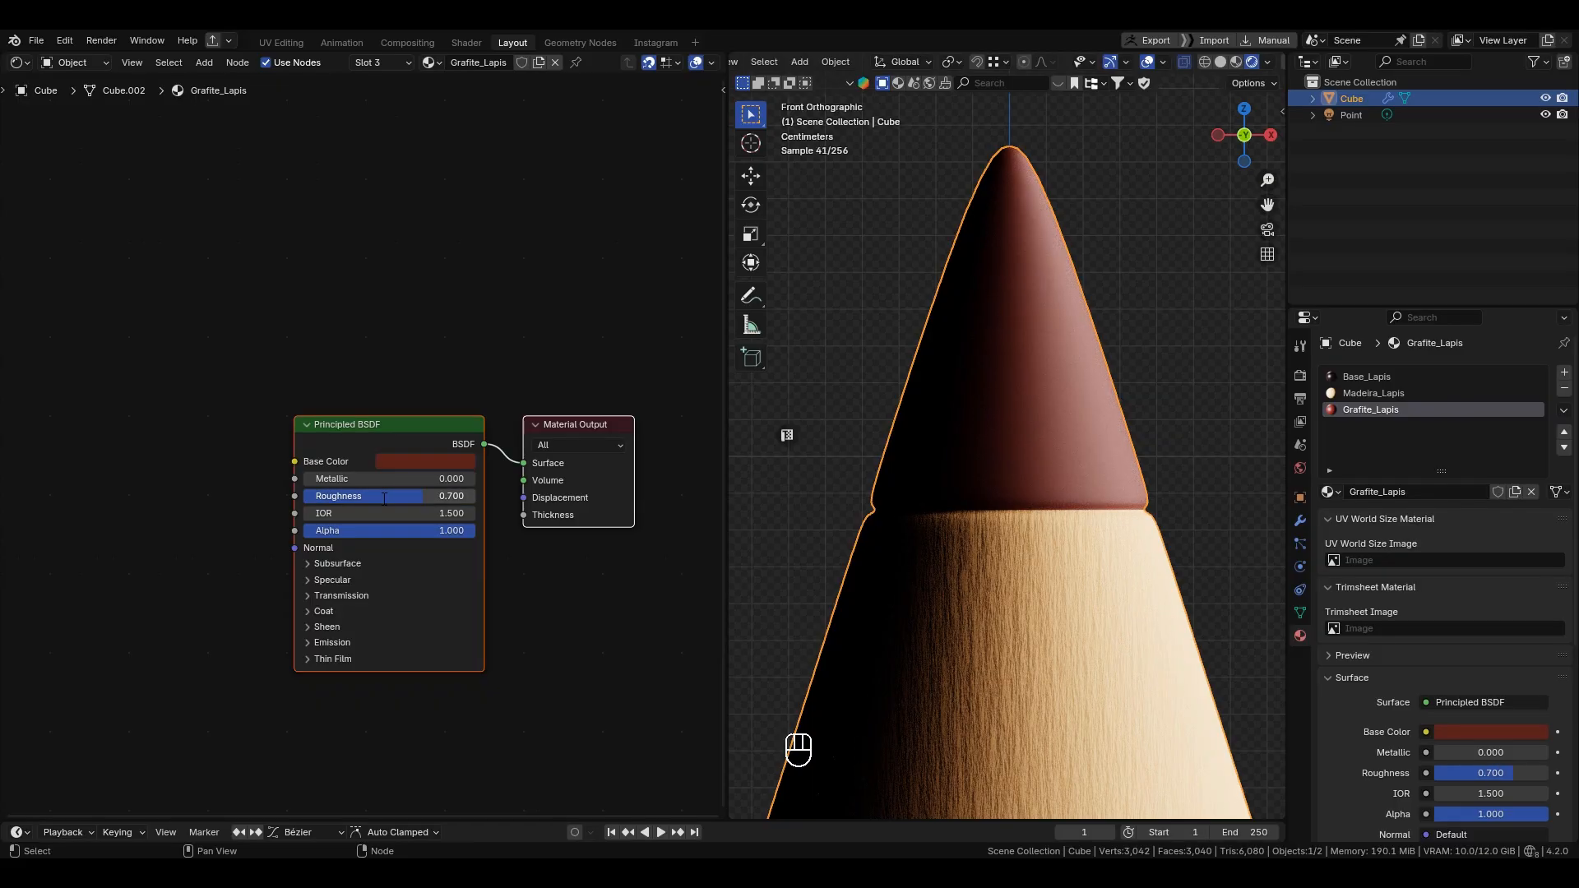
Step: Give Grafite_Lapis subsurface scattering with a scale of 0.15 m and a weight of 0.1
{"action": "left_click", "coordinate": [311, 566]}
{"action": "left_click_drag", "start_coordinate": [337, 602], "coordinate": [370, 609]}
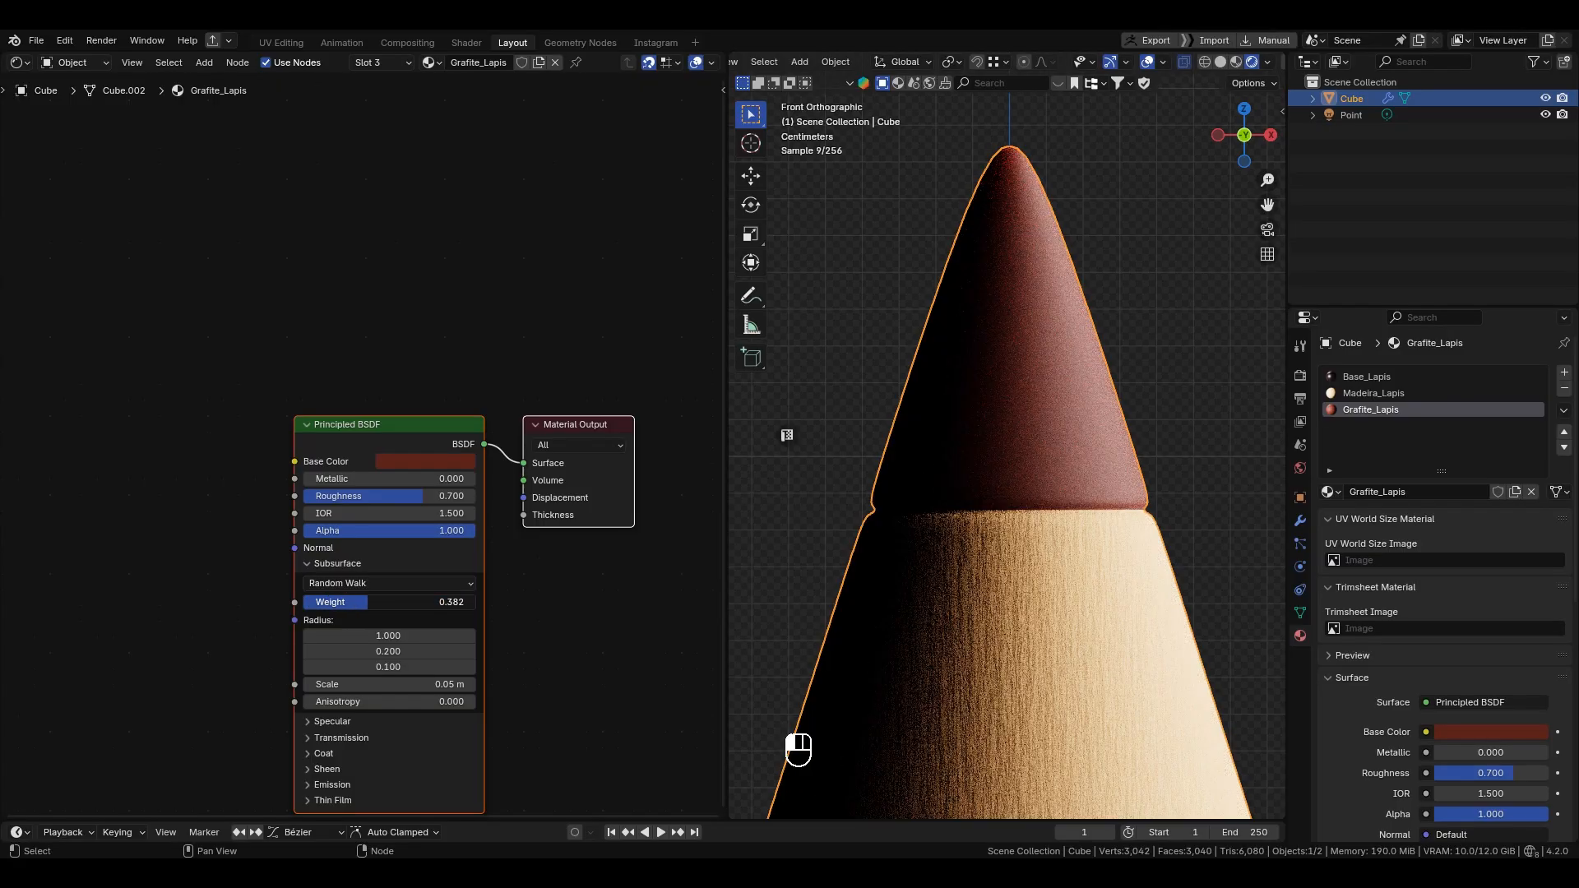
{"action": "mouse_move", "coordinate": [377, 684]}
{"action": "left_mouse_down"}
{"action": "mouse_move", "coordinate": [444, 684]}
{"action": "mouse_move", "coordinate": [375, 685]}
{"action": "left_mouse_up"}
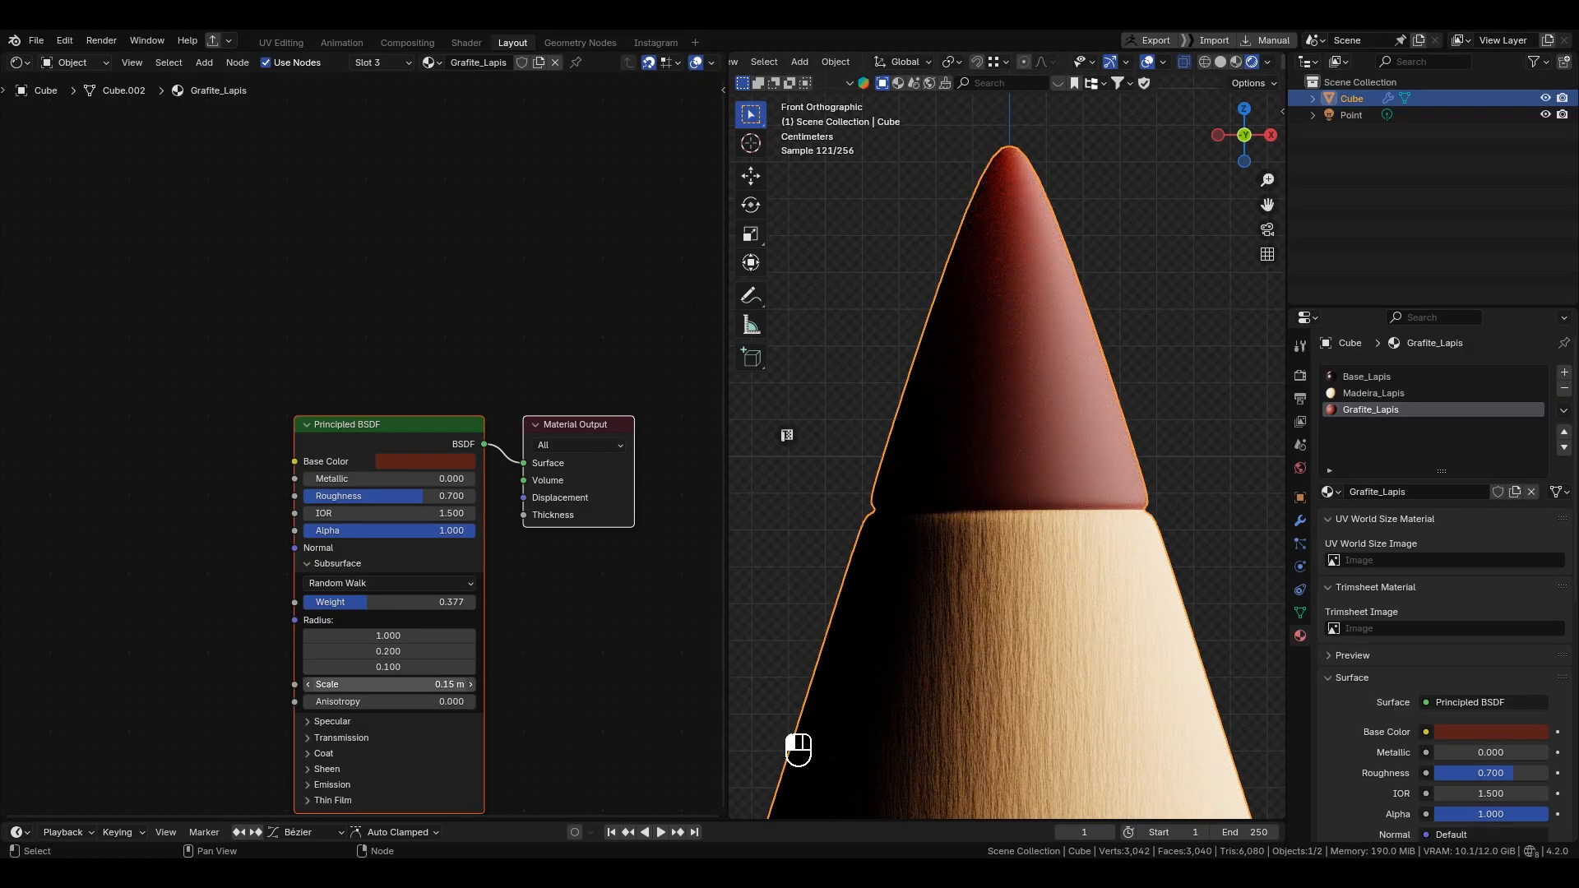
{"action": "left_click_drag", "start_coordinate": [375, 602], "coordinate": [333, 602]}
{"action": "left_click", "coordinate": [334, 602]}
{"action": "type", "text": "0.168182"}
{"action": "key", "text": "Return"}
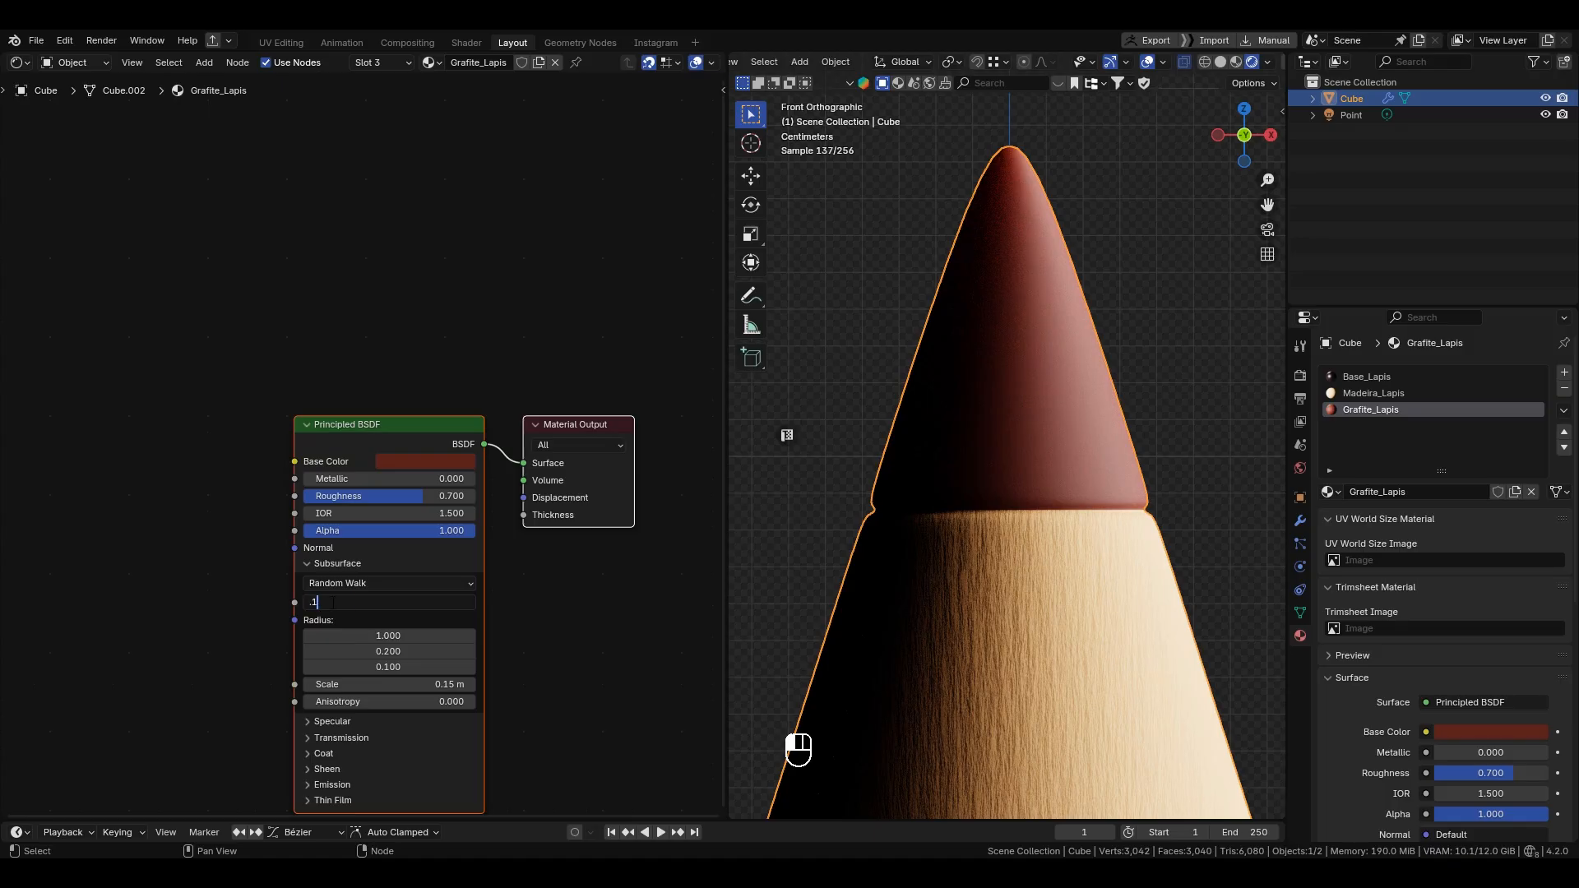
Step: Add a coat to Grafite_Lapis with weight 0.1 and roughness about 0.171
{"action": "scroll", "coordinate": [397, 587], "scroll_direction": "down", "scroll_amount": 2}
{"action": "left_click_drag", "start_coordinate": [448, 594], "coordinate": [526, 485], "text": "alt+shift"}
{"action": "scroll", "coordinate": [512, 504], "scroll_direction": "up", "scroll_amount": 4}
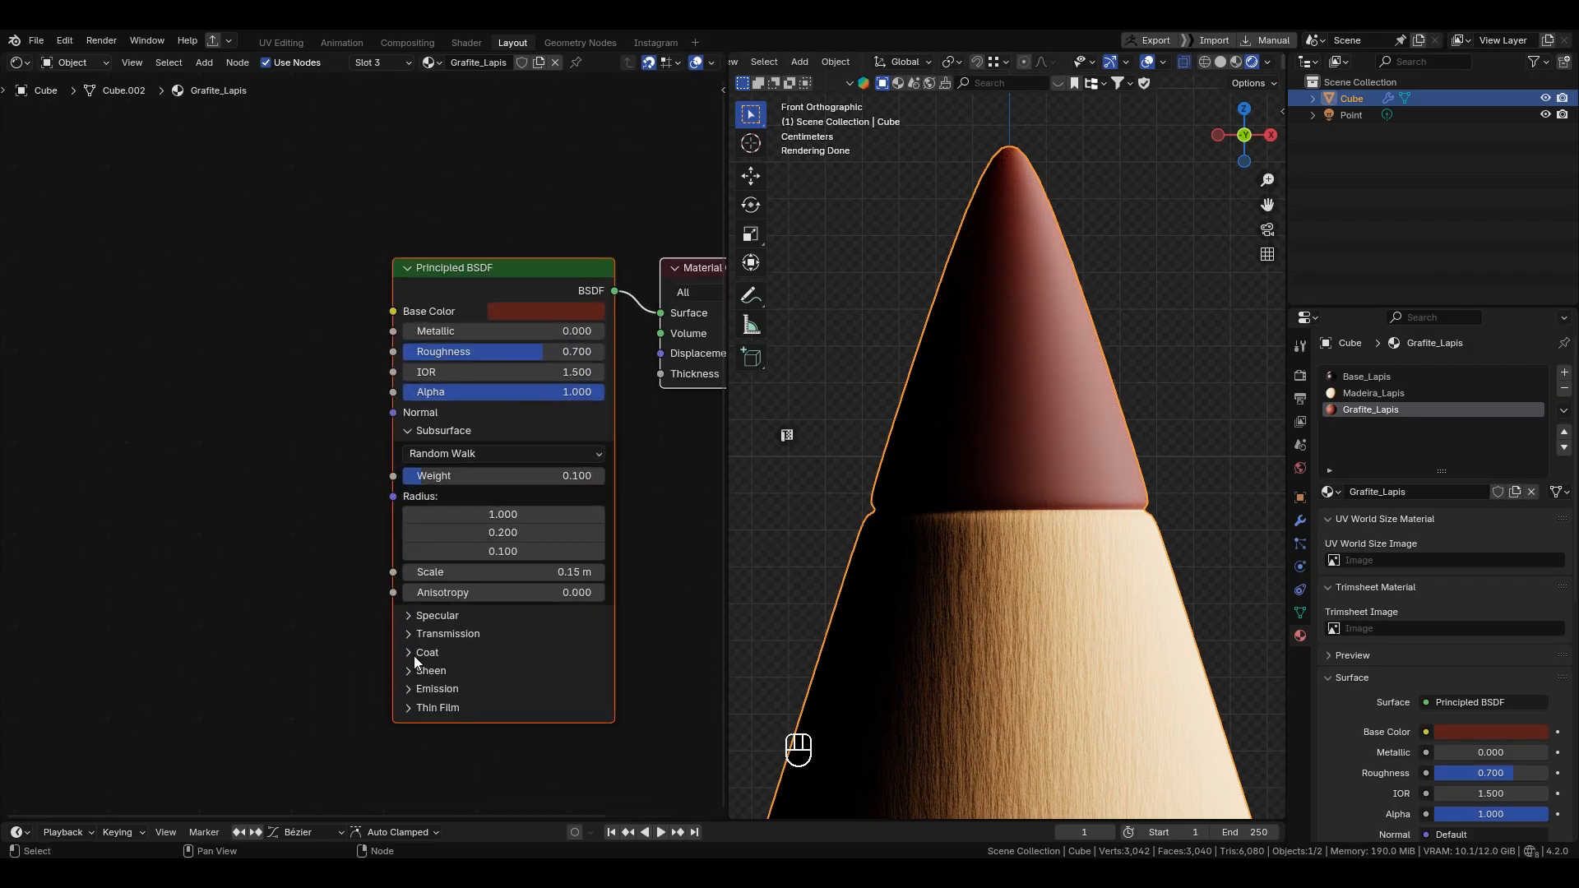
{"action": "left_click", "coordinate": [409, 655]}
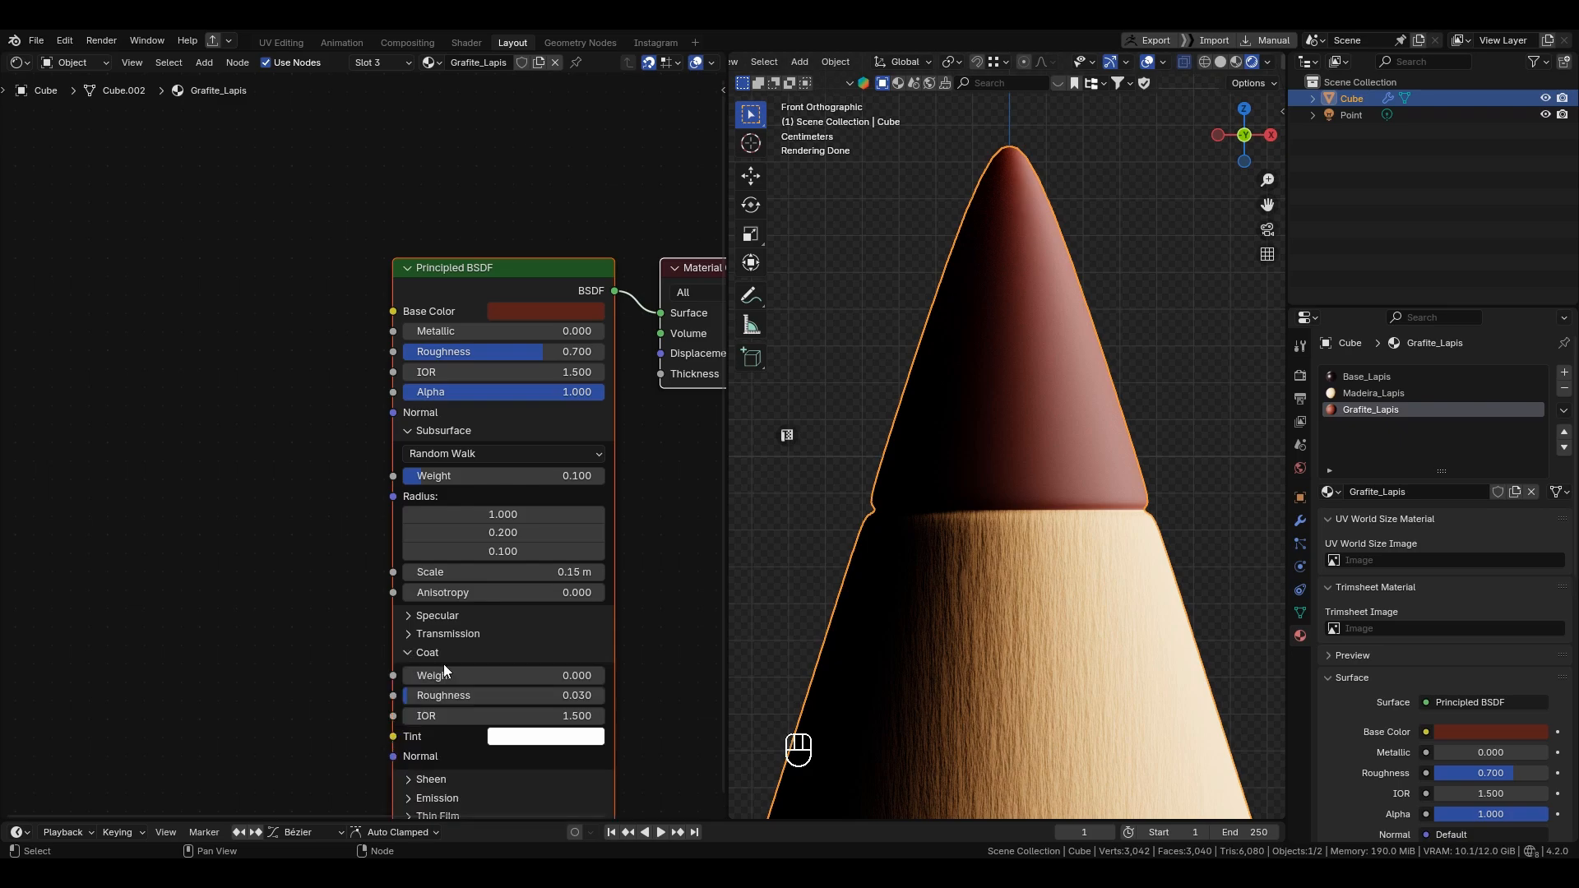
{"action": "left_click_drag", "start_coordinate": [439, 672], "coordinate": [452, 673]}
{"action": "left_click", "coordinate": [419, 676]}
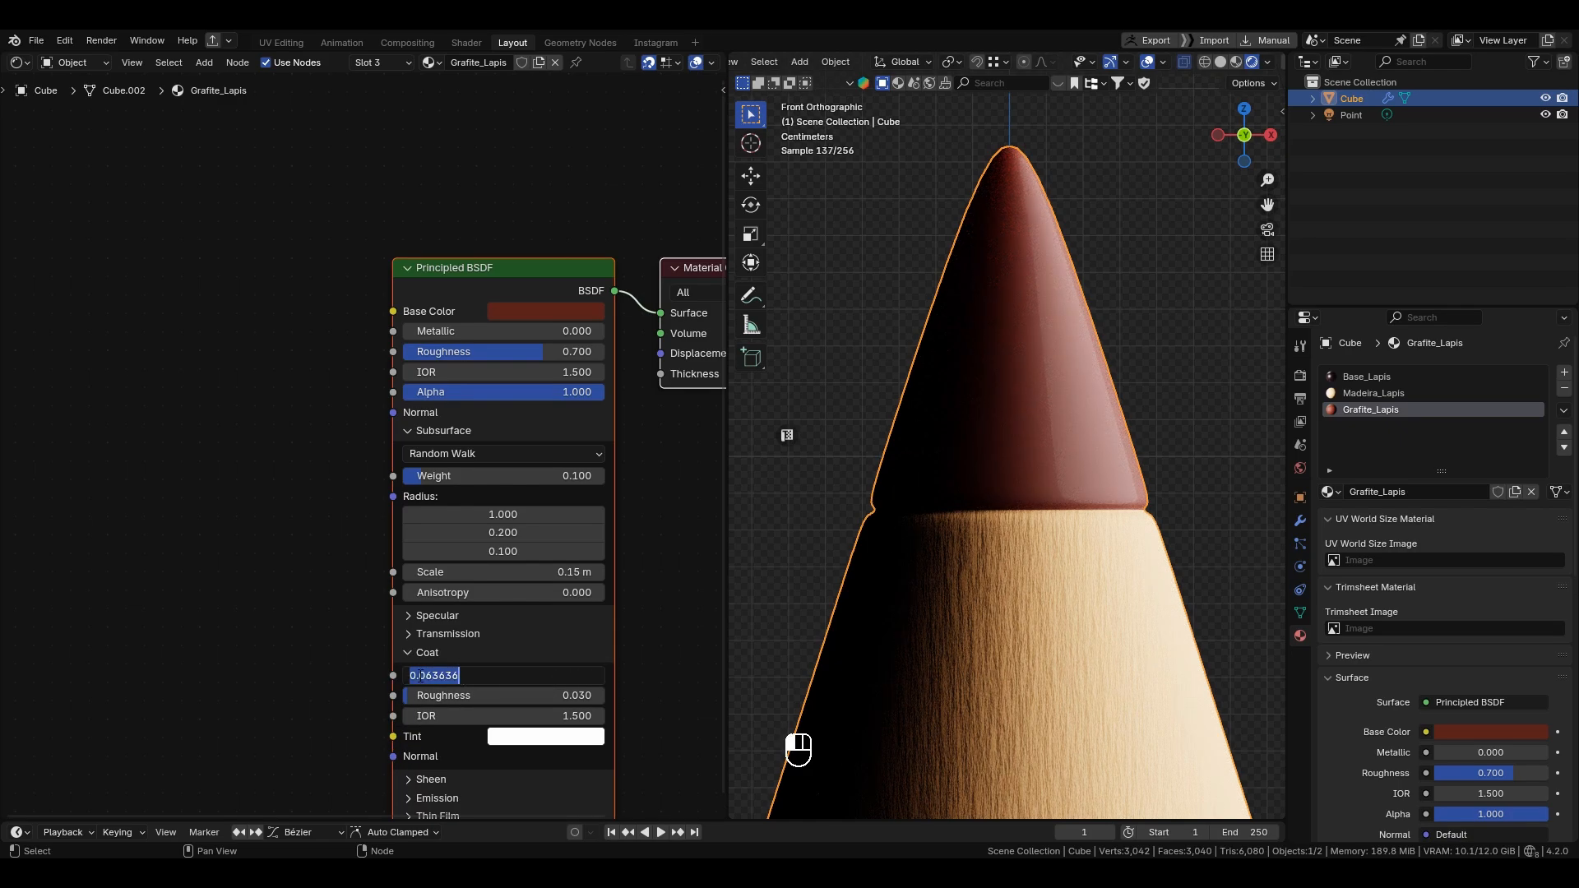
{"action": "type", "text": "0.1"}
{"action": "key", "text": "Return"}
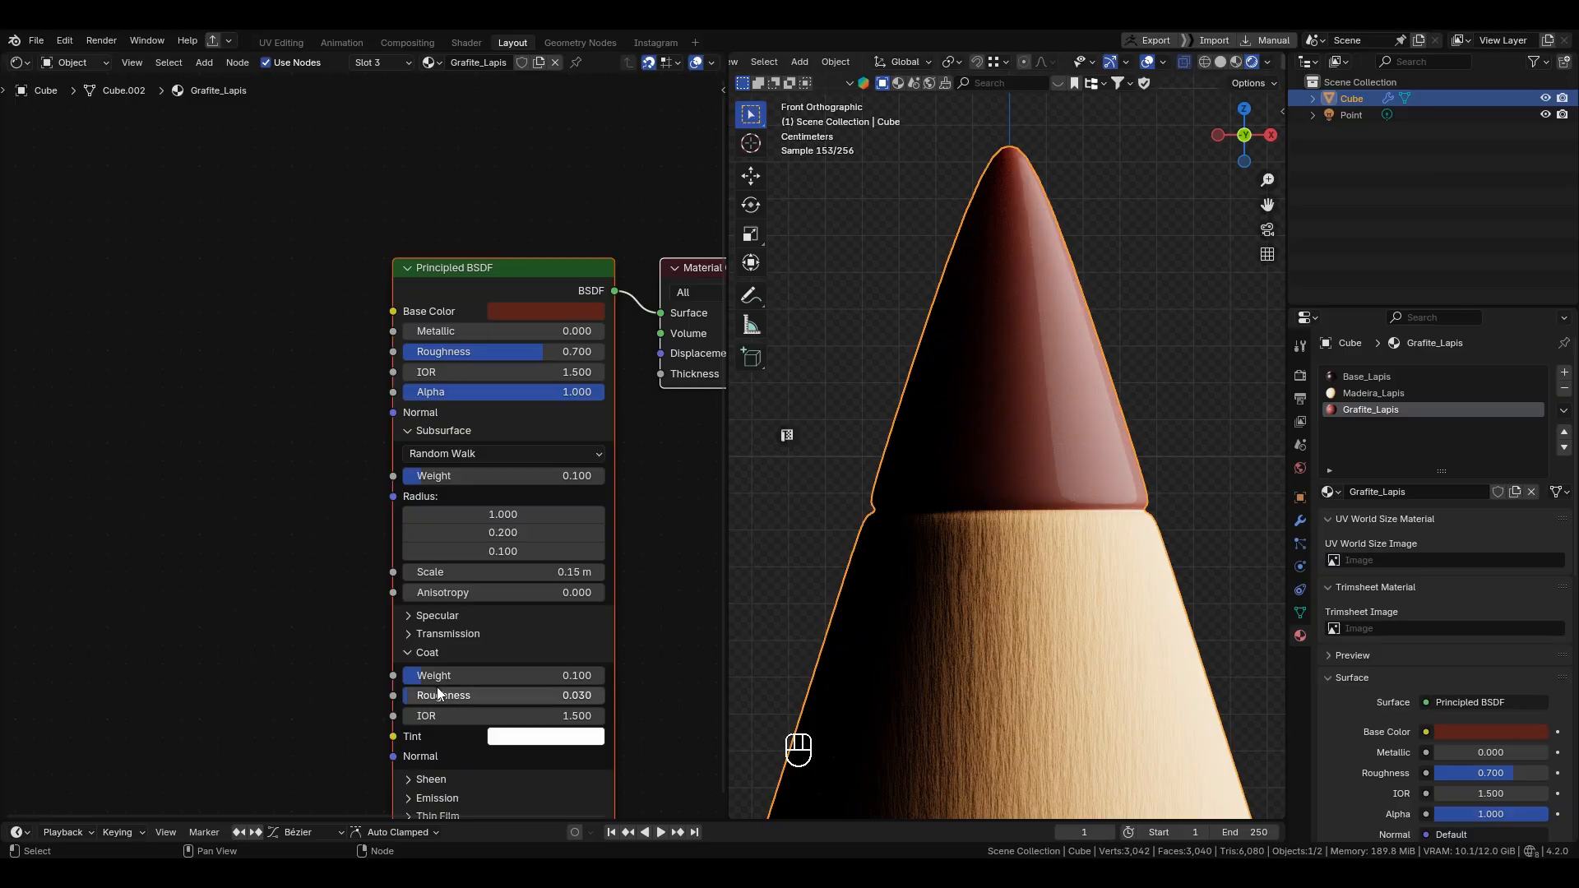
{"action": "mouse_move", "coordinate": [438, 694]}
{"action": "left_mouse_down"}
{"action": "mouse_move", "coordinate": [478, 693]}
{"action": "mouse_move", "coordinate": [455, 693]}
{"action": "left_mouse_up"}
{"action": "scroll", "coordinate": [963, 545], "scroll_direction": "down", "scroll_amount": 3}
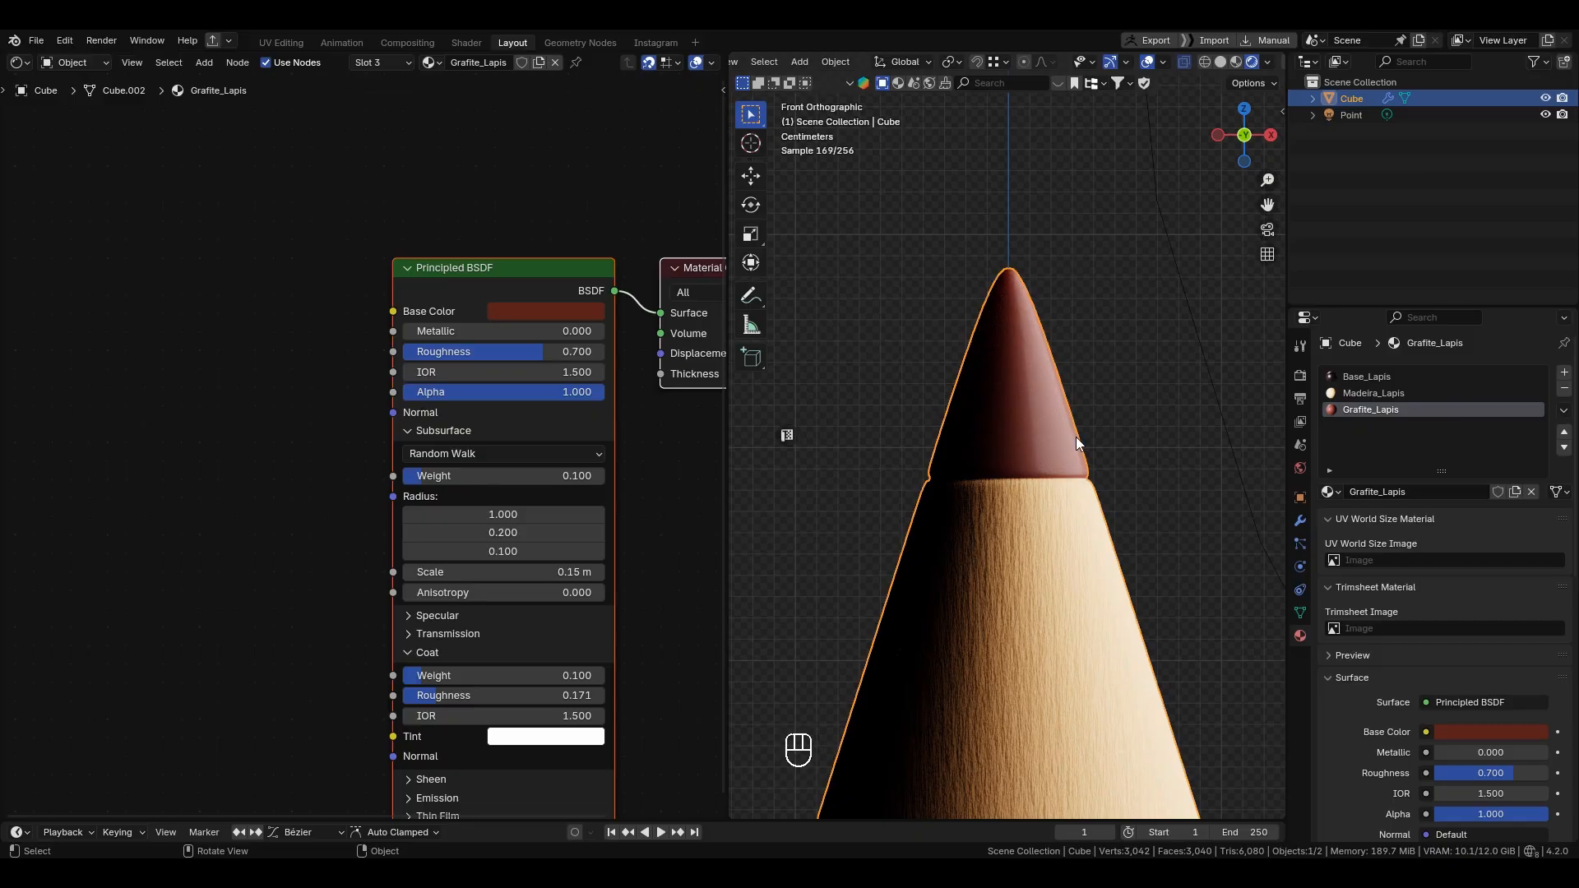
{"action": "scroll", "coordinate": [1076, 437], "scroll_direction": "up", "scroll_amount": 2}
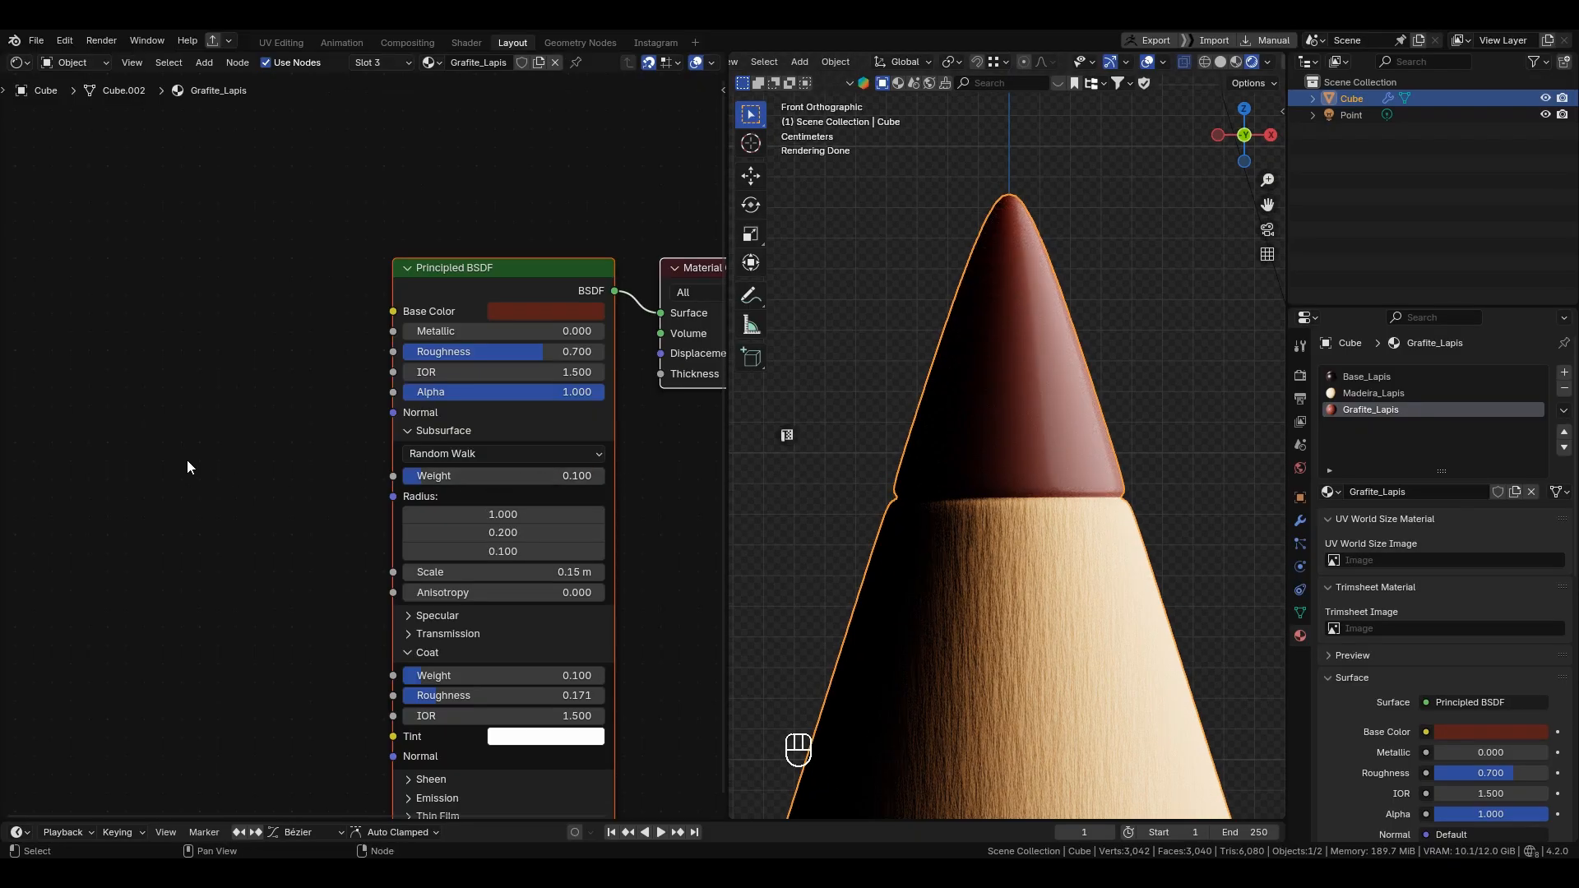
Step: Add a Noise Texture node to Grafite_Lapis, placed before the Principled BSDF
{"action": "left_click", "coordinate": [180, 406]}
{"action": "scroll", "coordinate": [180, 406], "scroll_direction": "down", "scroll_amount": 2}
{"action": "middle_click_drag", "start_coordinate": [233, 395], "coordinate": [298, 367]}
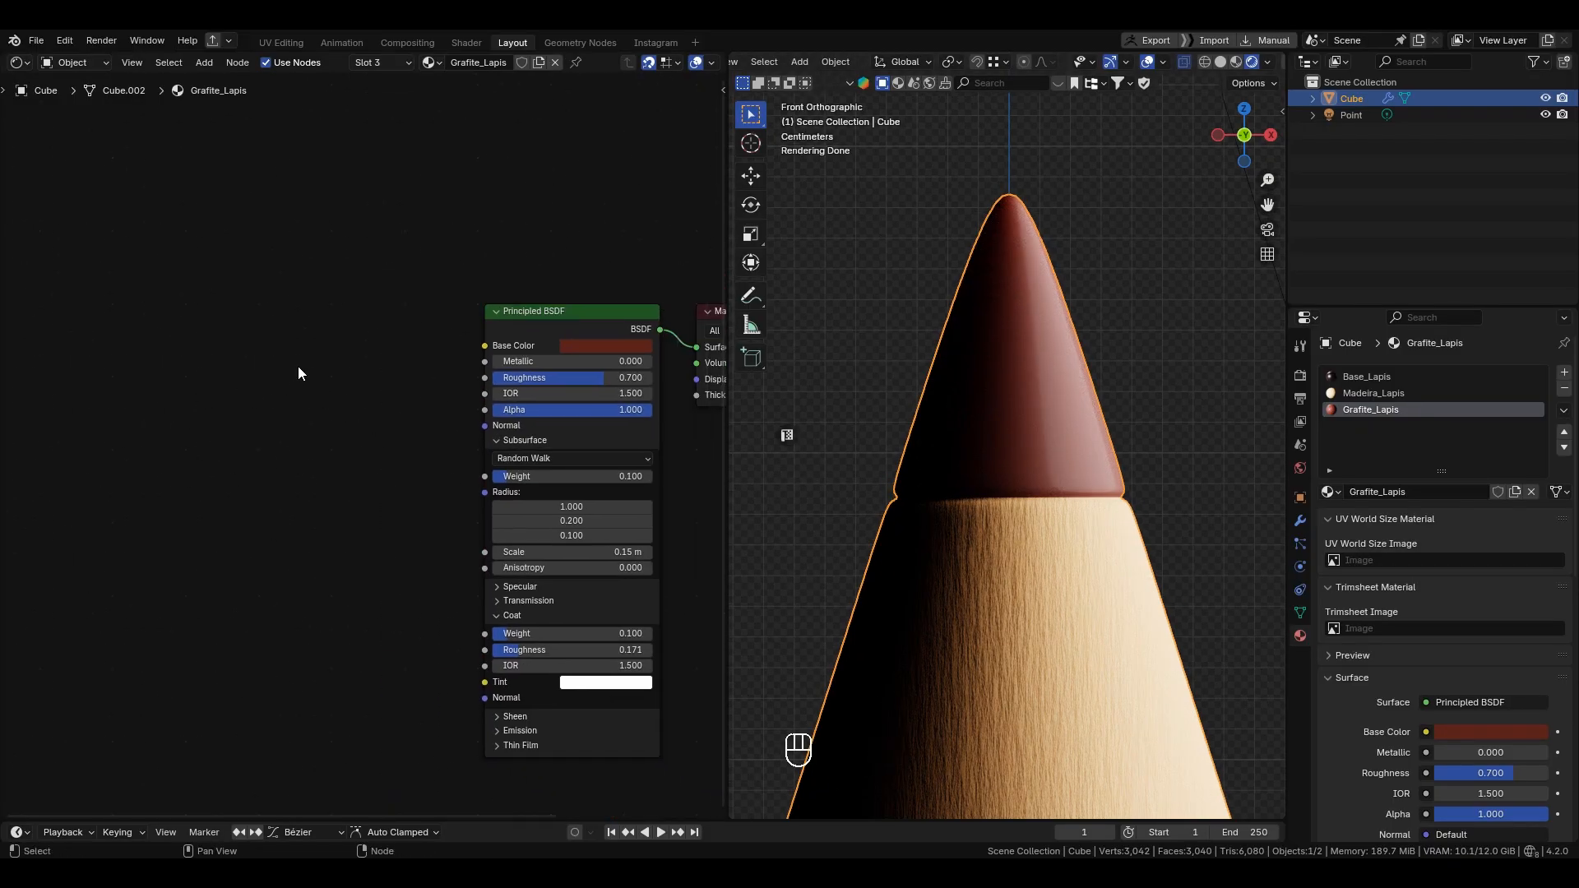
{"action": "key", "text": "shift+a"}
{"action": "left_click", "coordinate": [303, 367]}
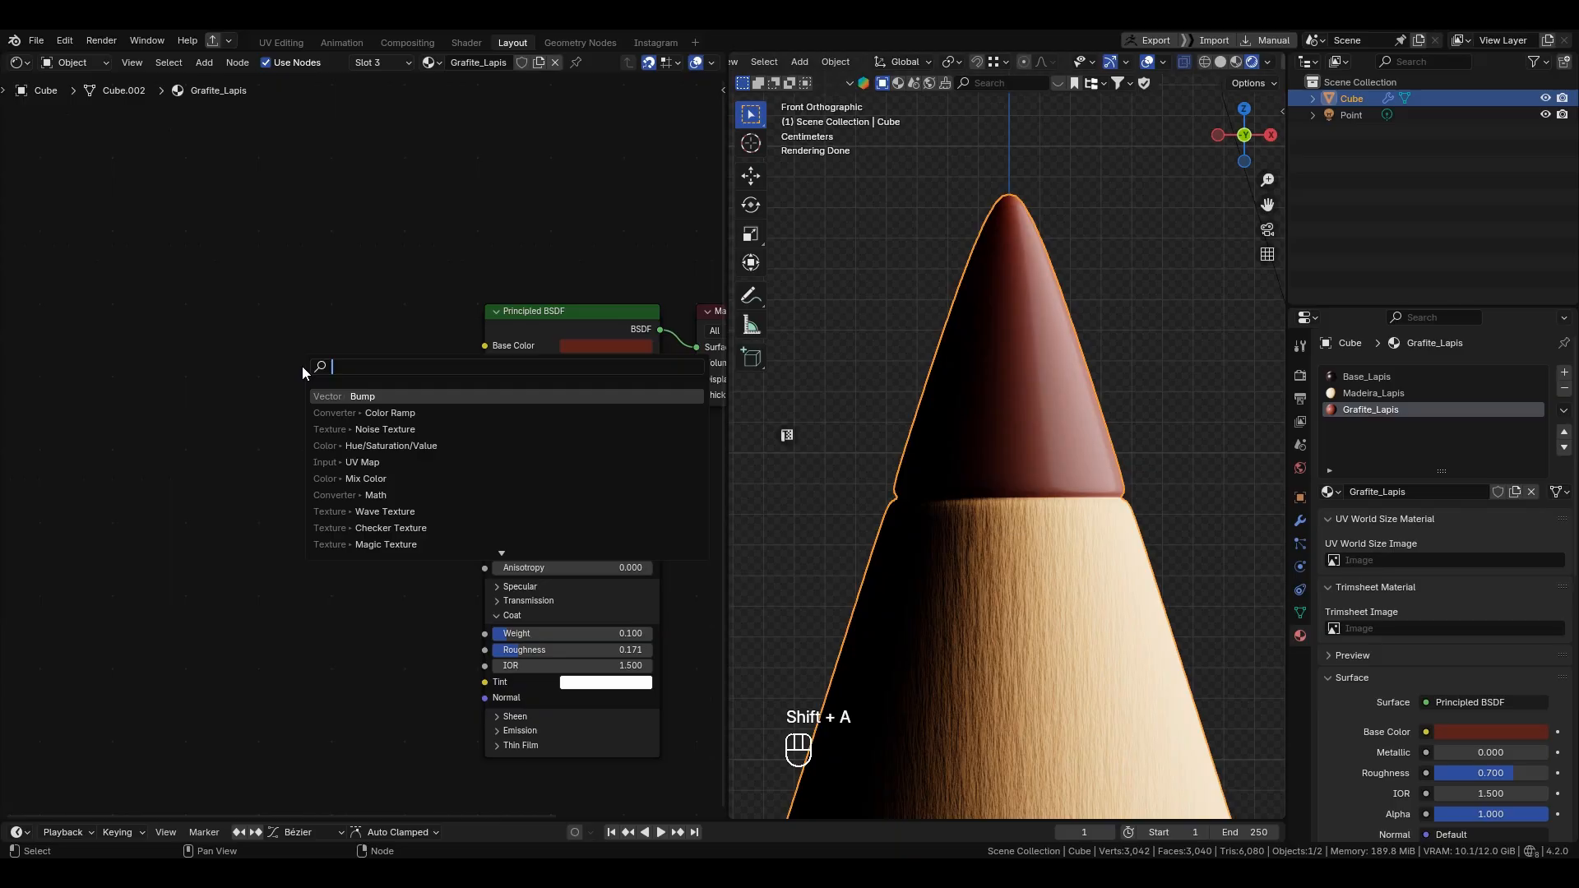
{"action": "type", "text": "nois"}
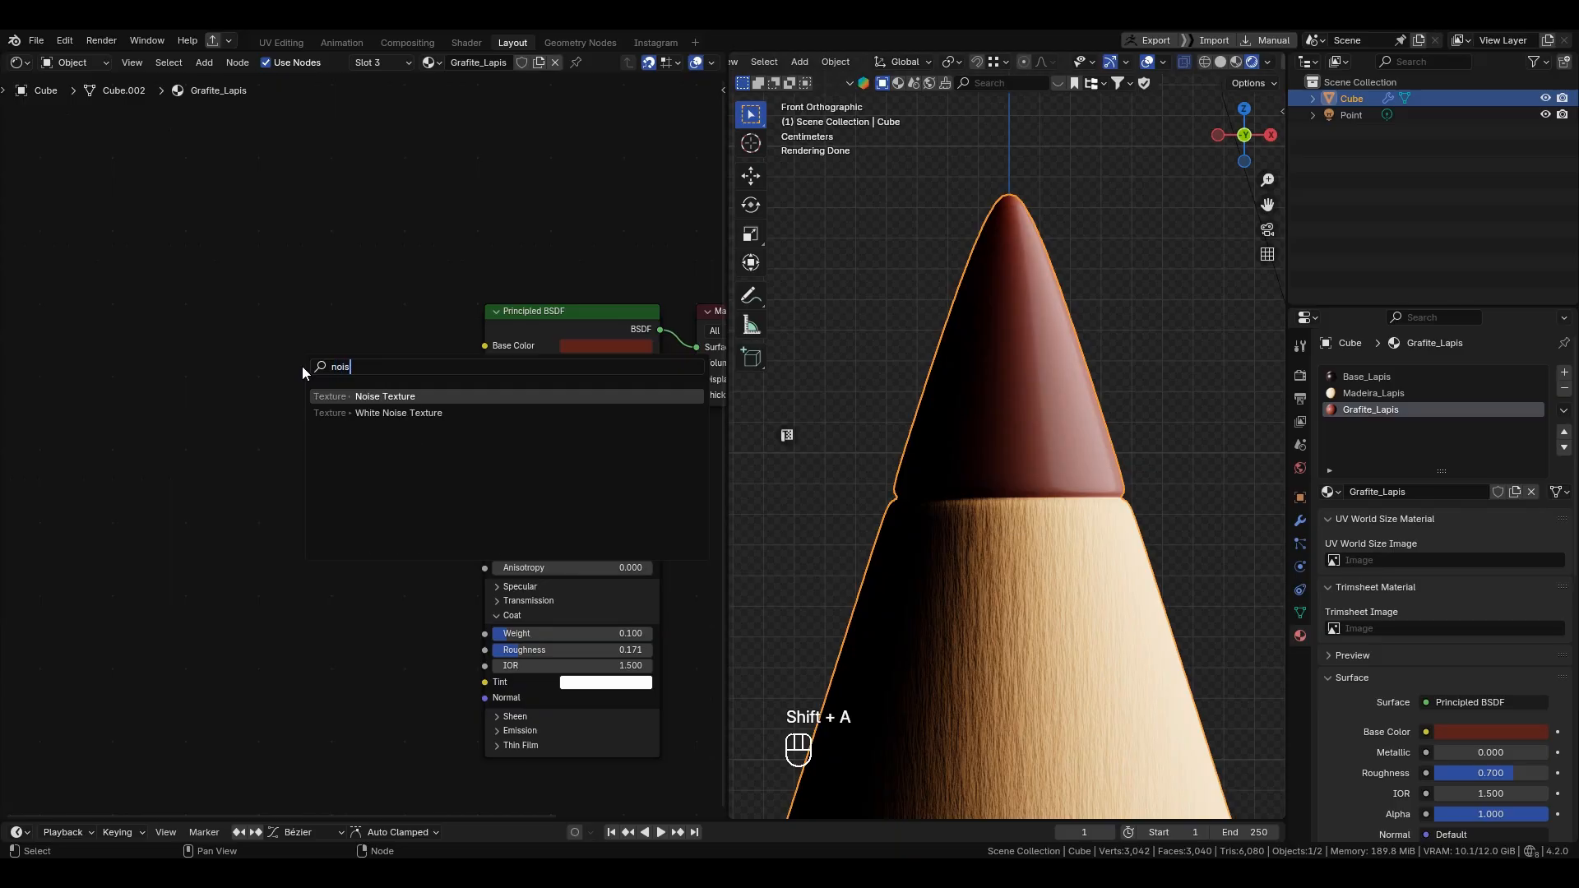
{"action": "key", "text": "Return"}
{"action": "left_click", "coordinate": [235, 352]}
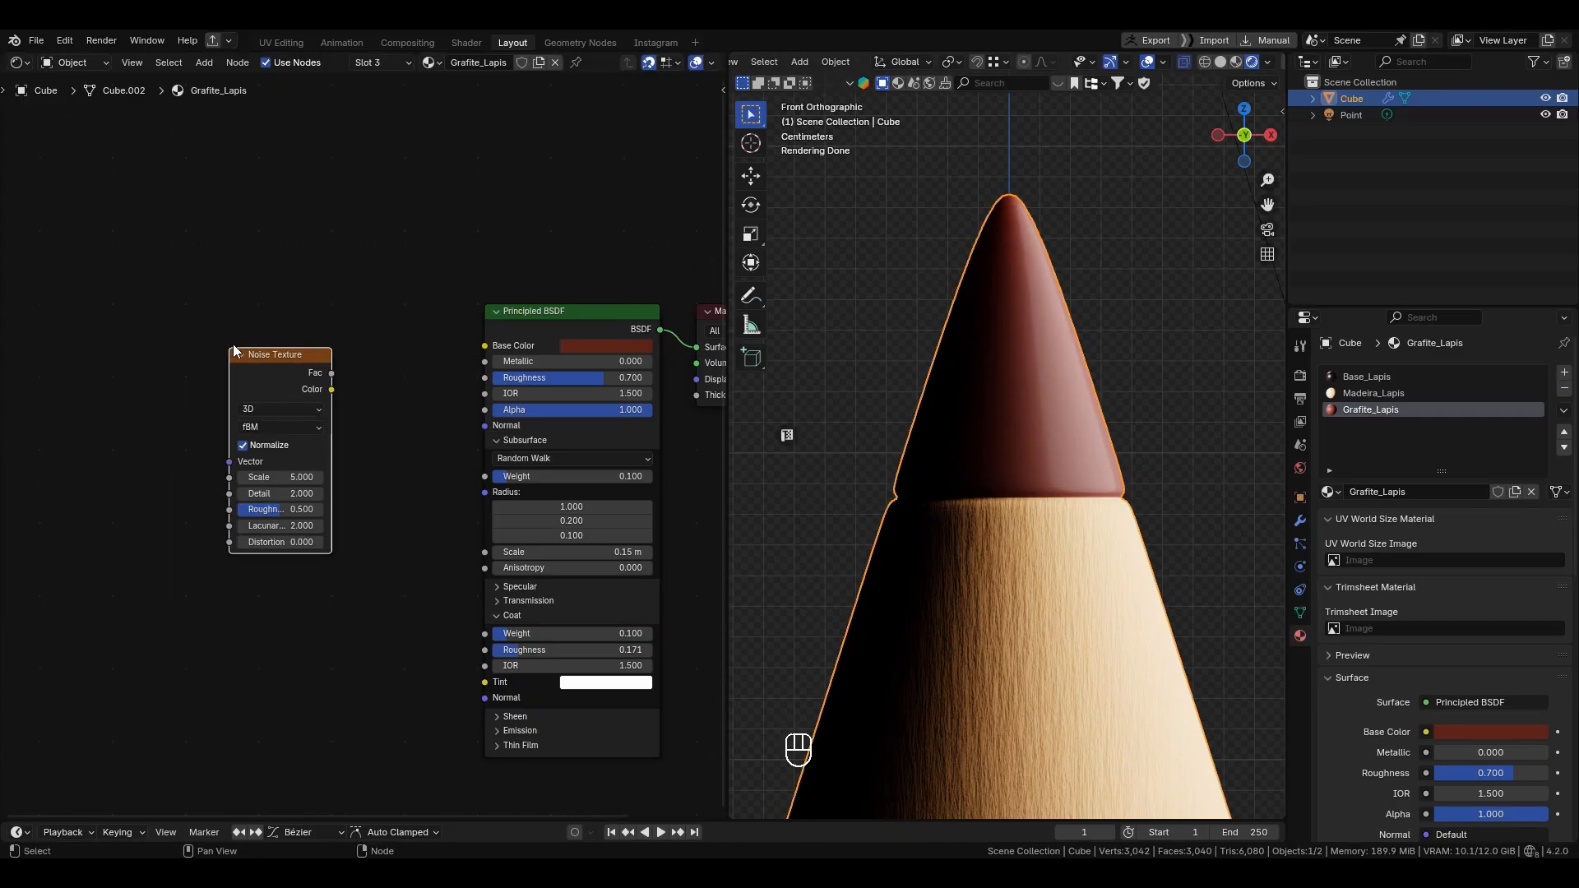
Step: Feed the Noise Texture with Object coordinates through a Mapping node and preview its output on the tip
{"action": "middle_click_drag", "start_coordinate": [235, 352], "coordinate": [270, 346]}
{"action": "key", "text": "ctrl+t"}
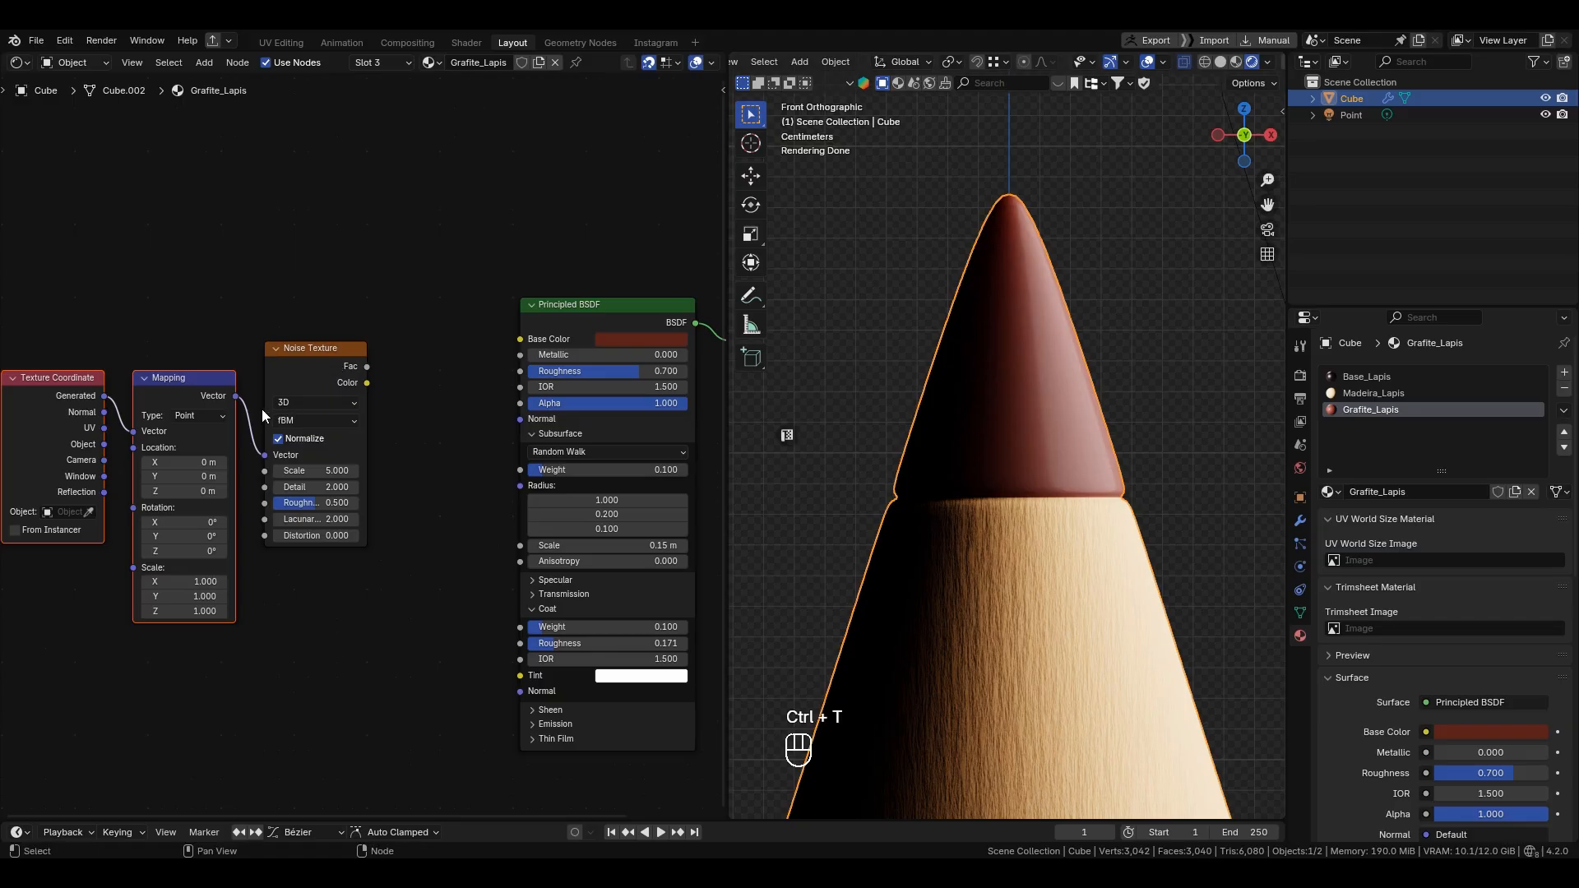
{"action": "middle_click_drag", "start_coordinate": [262, 408], "coordinate": [286, 427]}
{"action": "left_click_drag", "start_coordinate": [129, 466], "coordinate": [162, 452]}
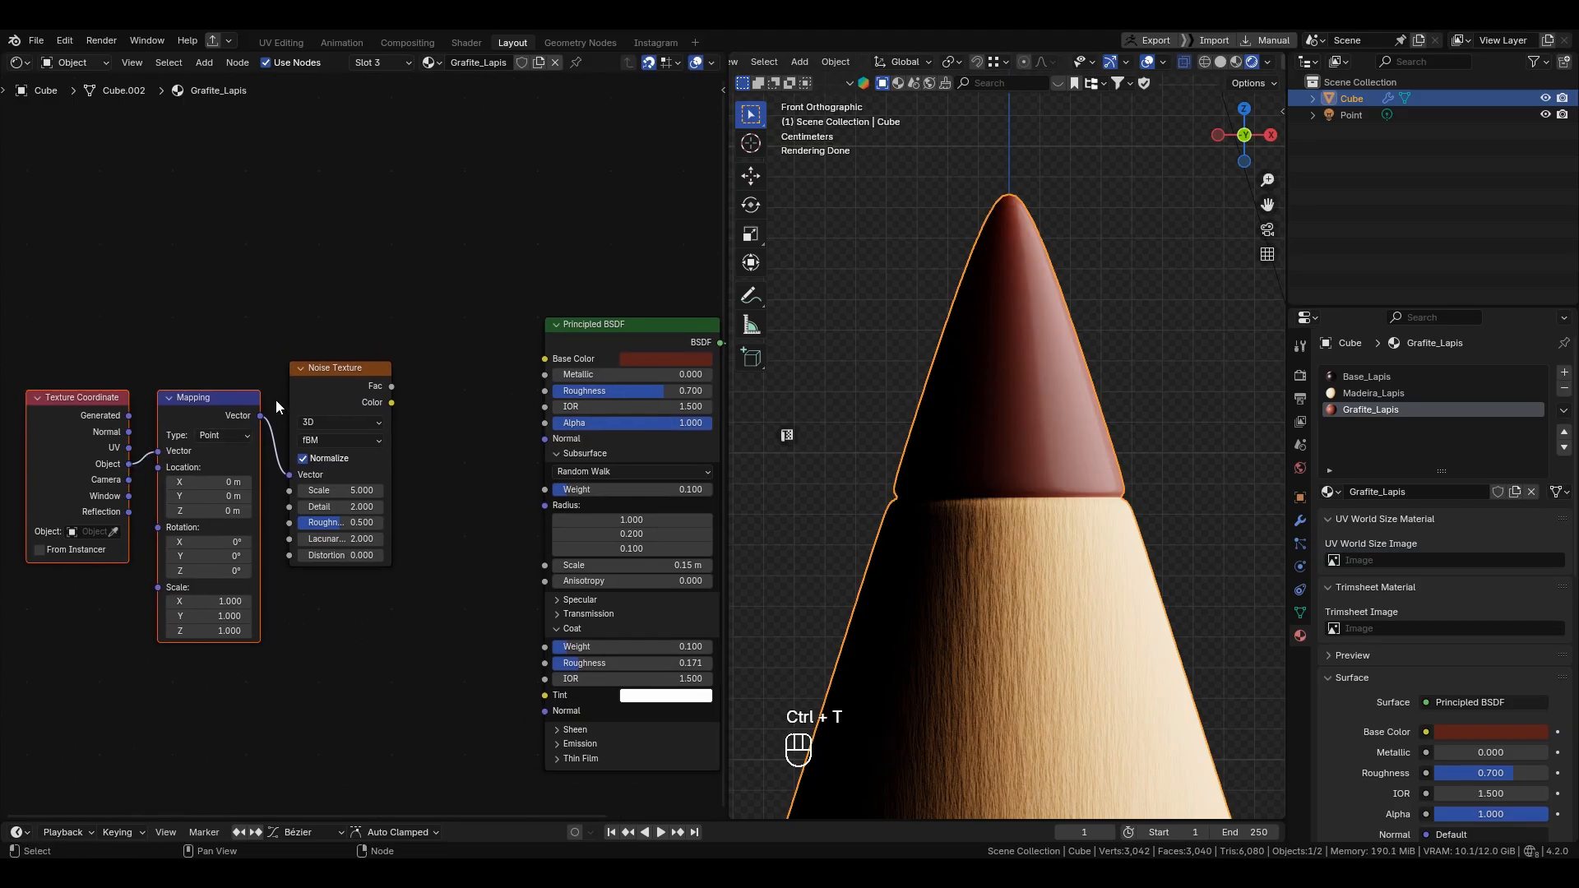
{"action": "left_click", "coordinate": [357, 387], "text": "ctrl+shift"}
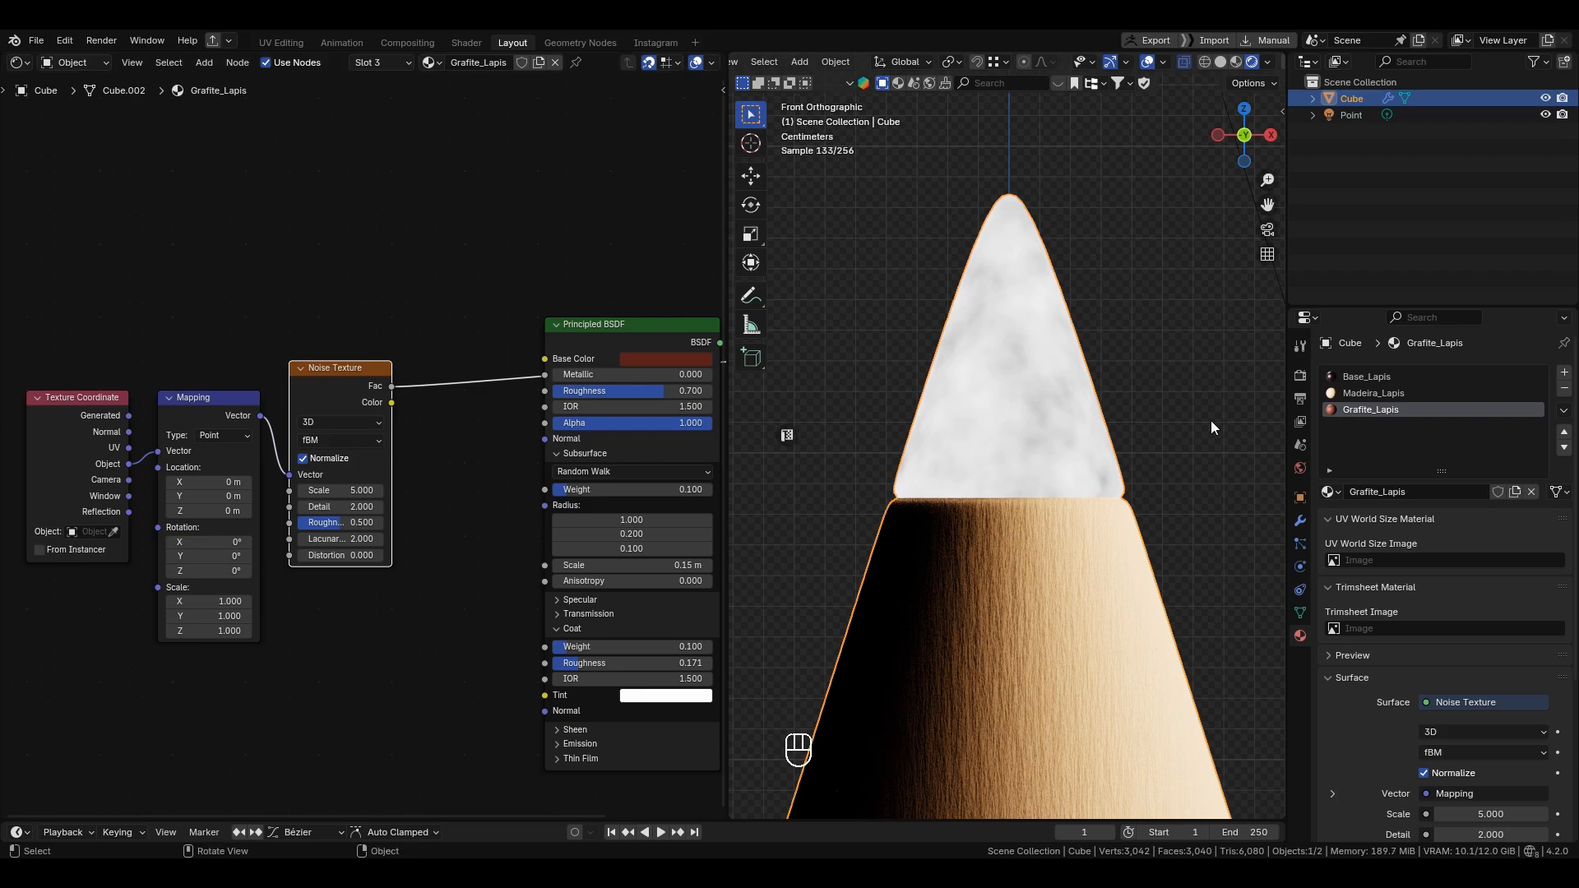
Step: Try a scale of about 41.1, detail of 10 and roughness of about 0.792 on the Noise Texture
{"action": "scroll", "coordinate": [1054, 441], "scroll_direction": "up", "scroll_amount": 3}
{"action": "scroll", "coordinate": [378, 477], "scroll_direction": "up", "scroll_amount": 3}
{"action": "middle_click_drag", "start_coordinate": [447, 518], "coordinate": [465, 573]}
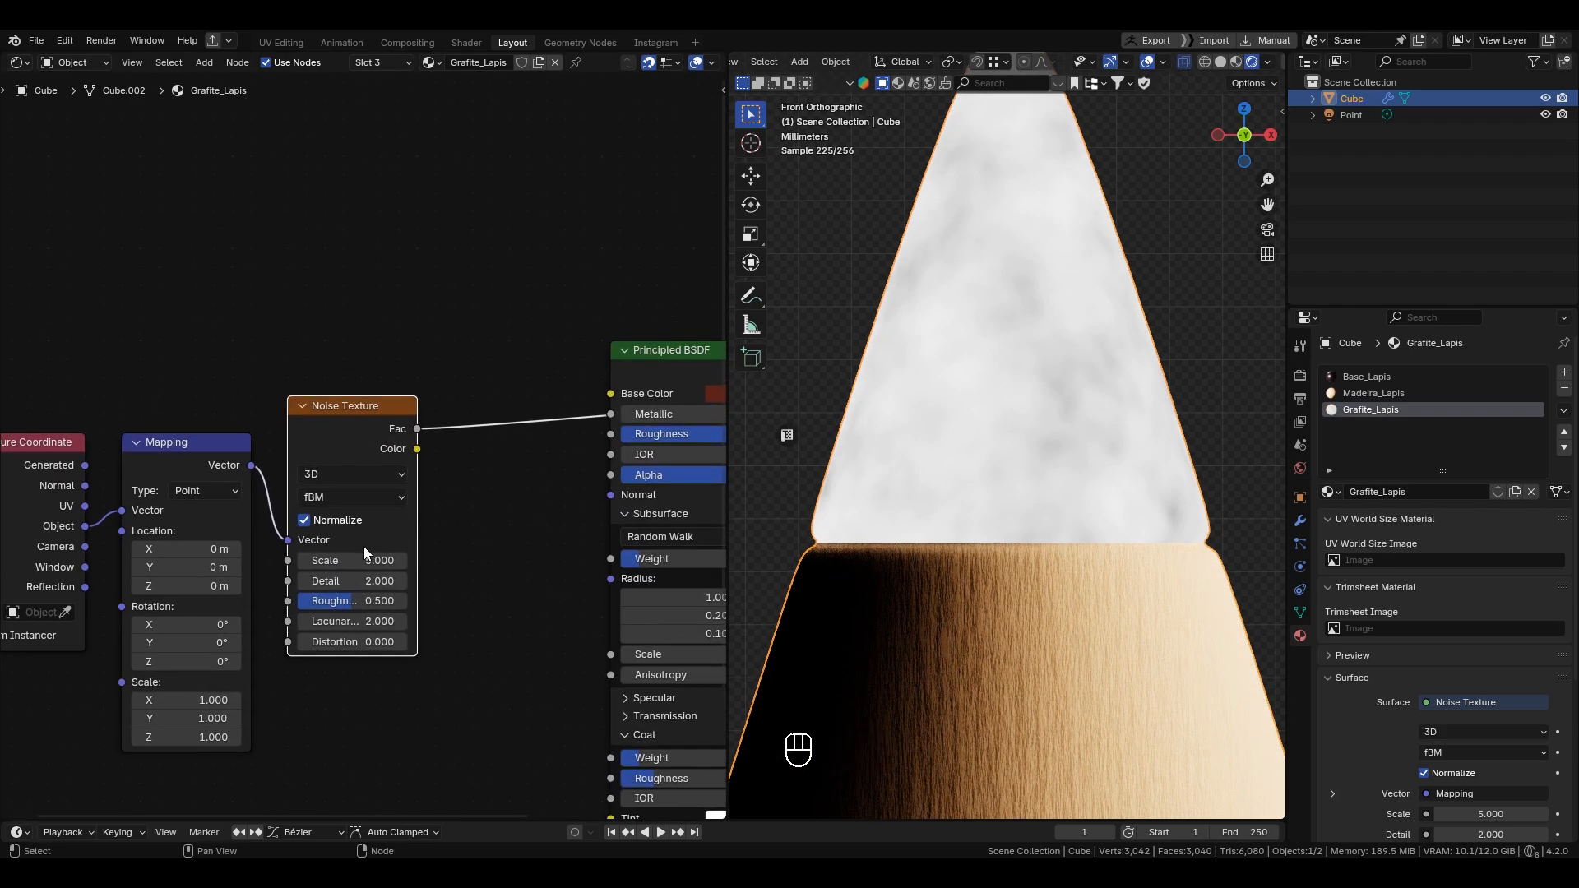
{"action": "left_click_drag", "start_coordinate": [333, 558], "coordinate": [630, 559]}
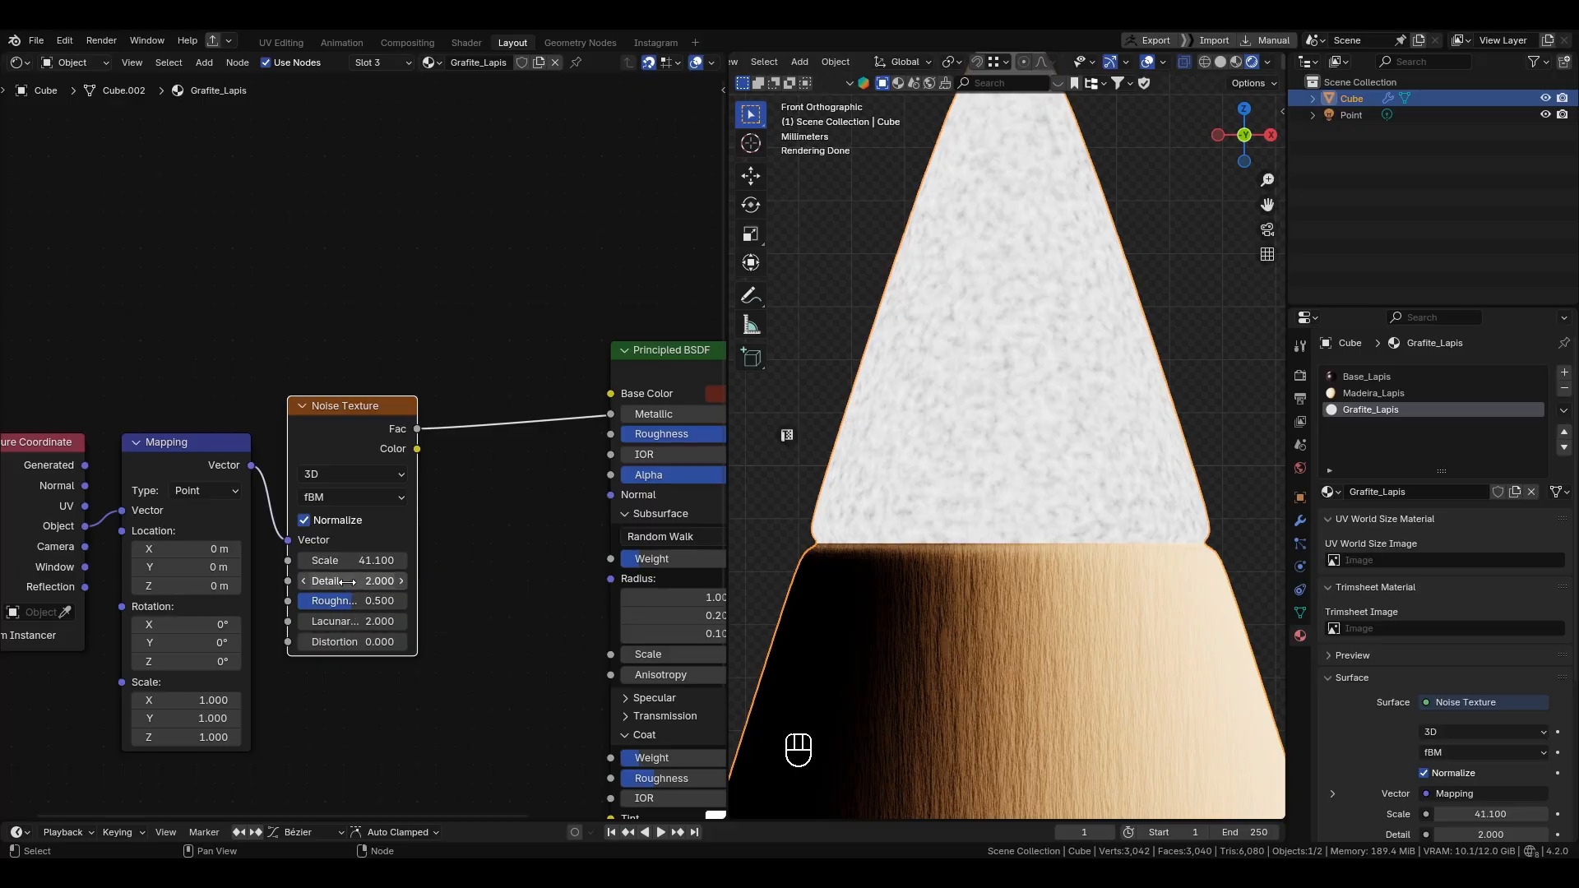
{"action": "left_click", "coordinate": [347, 581]}
{"action": "type", "text": "10"}
{"action": "key", "text": "Return"}
{"action": "scroll", "coordinate": [355, 600], "scroll_direction": "up", "scroll_amount": 2}
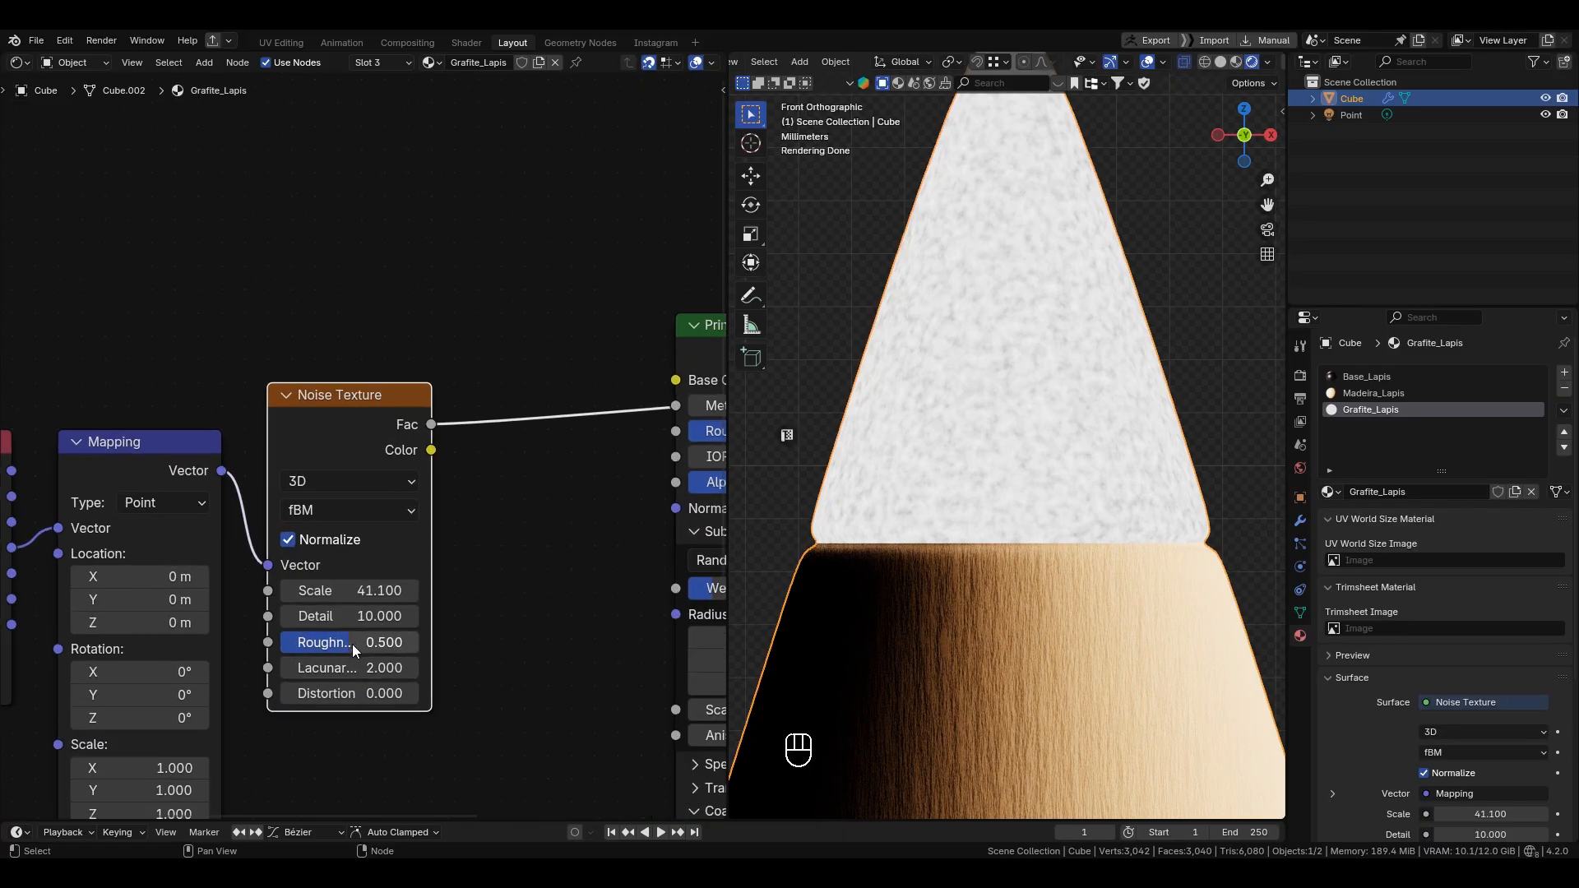
{"action": "left_click_drag", "start_coordinate": [352, 644], "coordinate": [392, 644]}
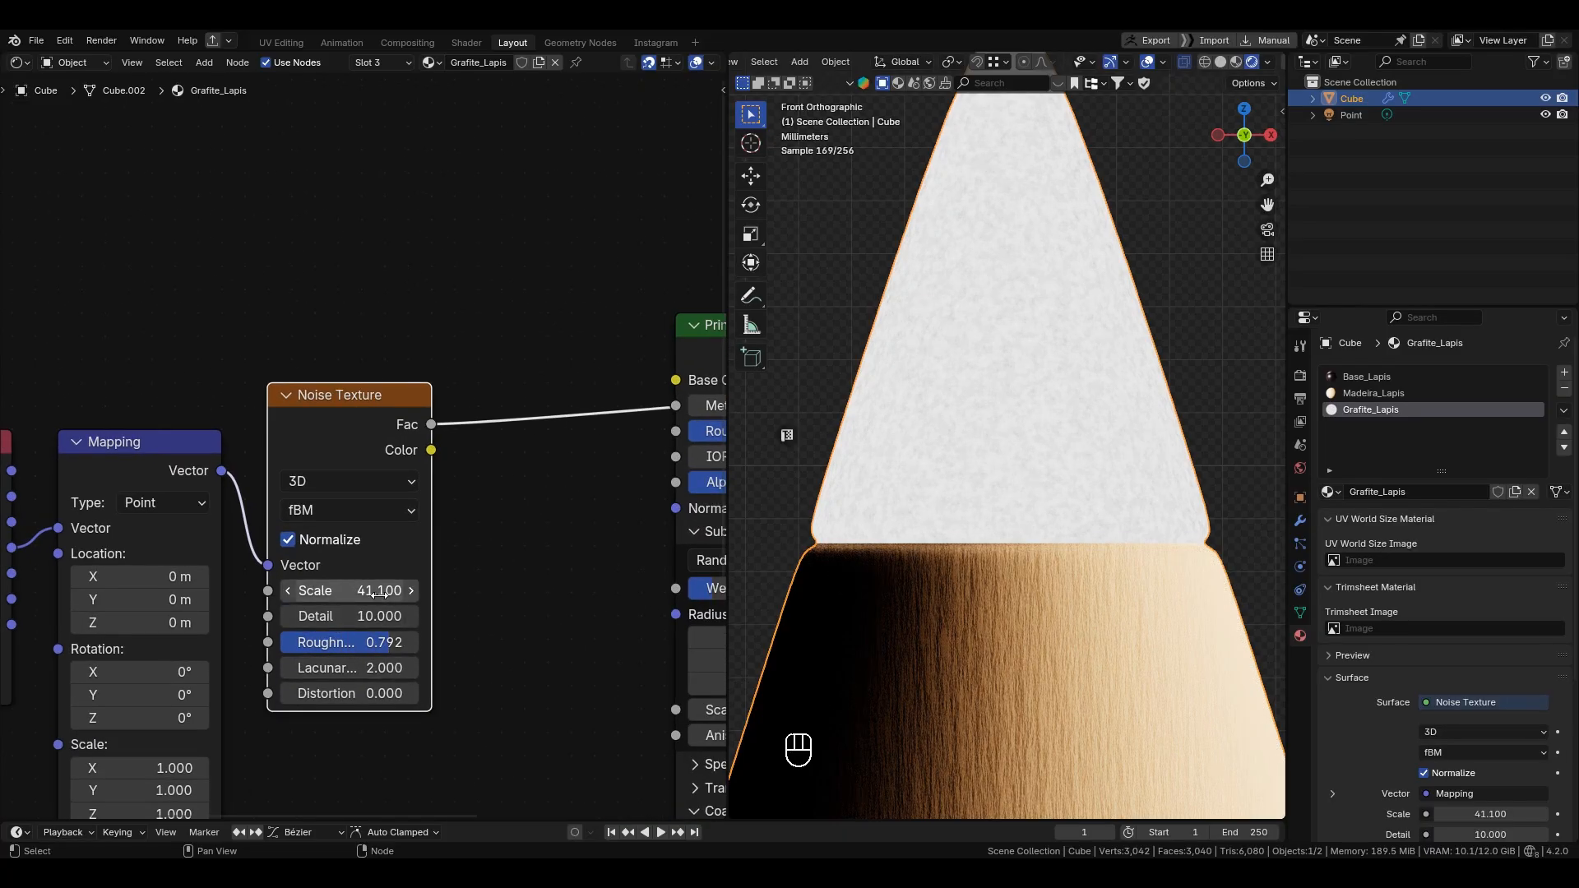
Step: Lower the Noise Texture's scale to about 10.4 and its lacunarity to about 1.52
{"action": "left_click_drag", "start_coordinate": [372, 590], "coordinate": [306, 590]}
{"action": "scroll", "coordinate": [1013, 447], "scroll_direction": "up", "scroll_amount": 3}
{"action": "middle_click_drag", "start_coordinate": [1019, 458], "coordinate": [1033, 518], "text": "shift"}
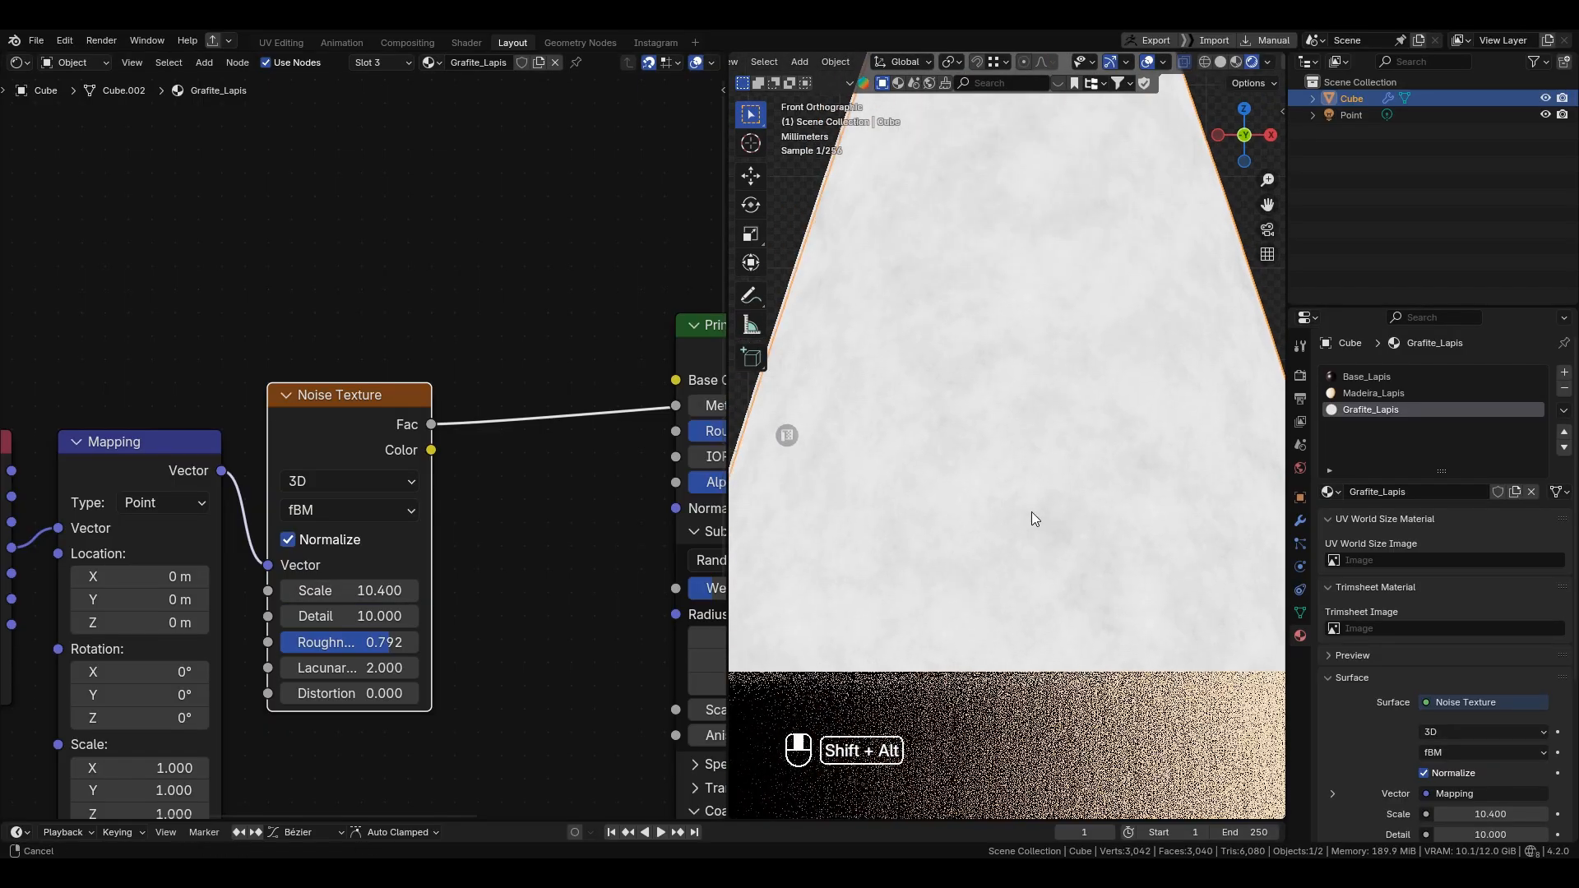
{"action": "mouse_move", "coordinate": [335, 670]}
{"action": "left_mouse_down"}
{"action": "mouse_move", "coordinate": [387, 670]}
{"action": "mouse_move", "coordinate": [322, 670]}
{"action": "left_mouse_up"}
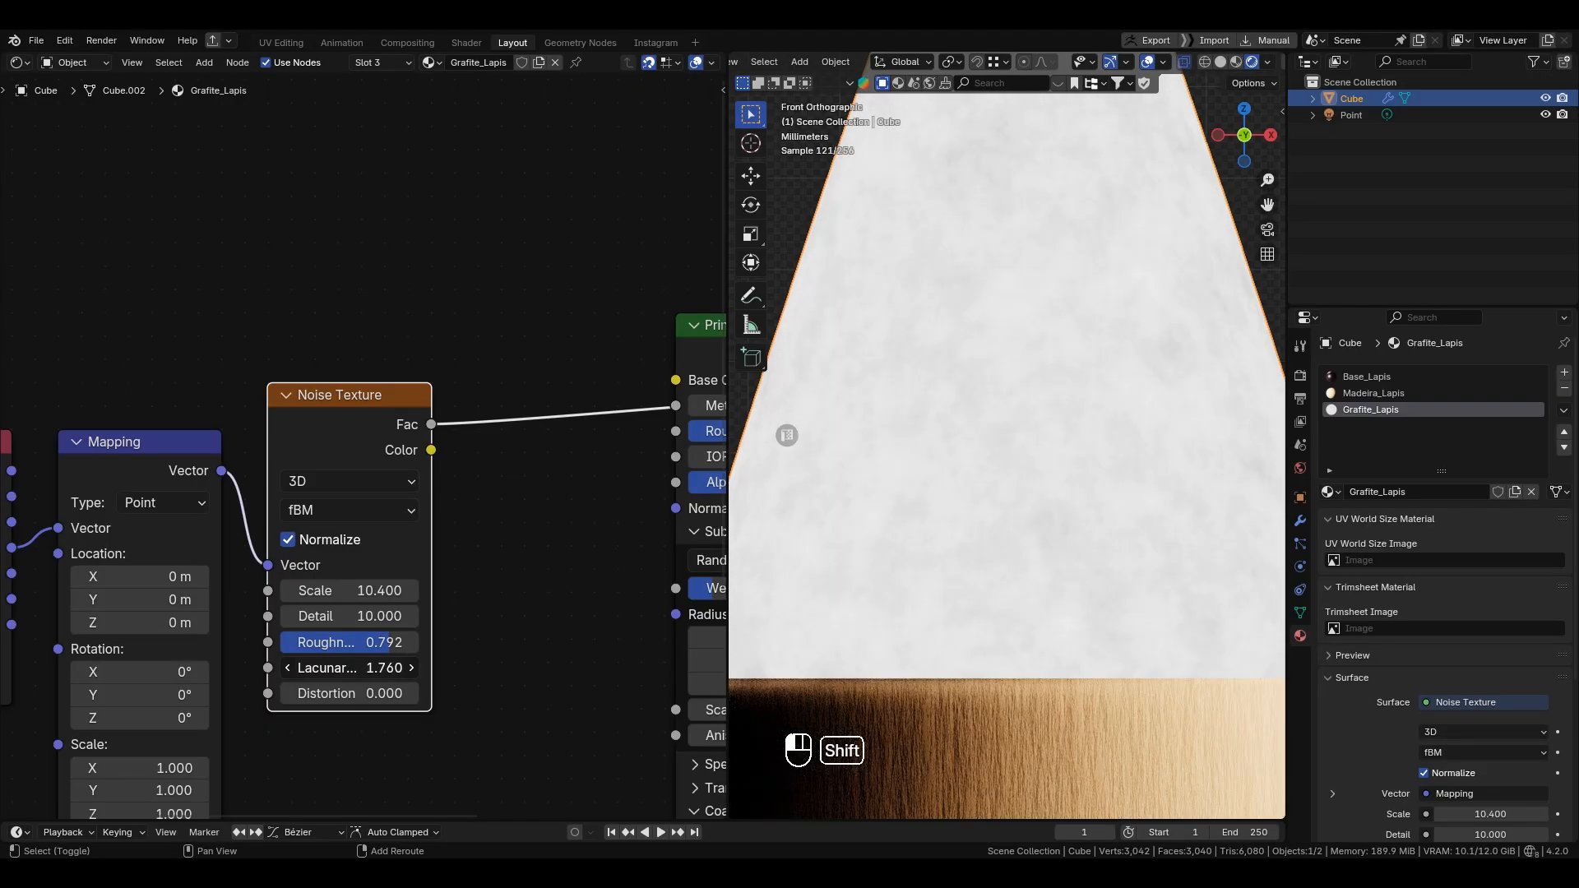
{"action": "left_click_drag", "start_coordinate": [323, 670], "coordinate": [314, 670], "text": "shift"}
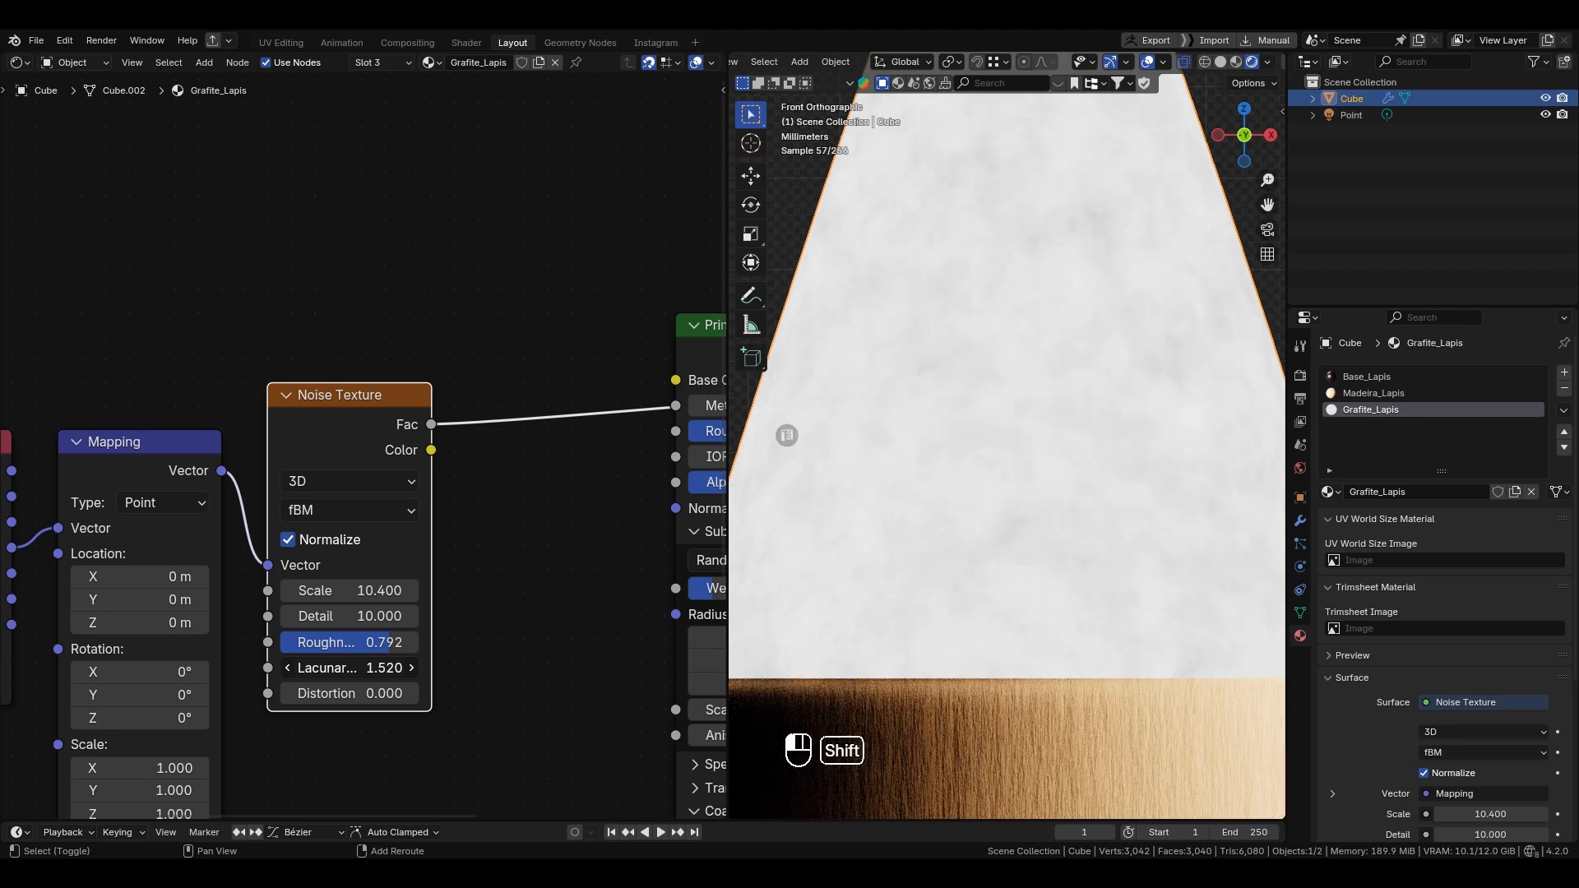
{"action": "scroll", "coordinate": [1073, 218], "scroll_direction": "down", "scroll_amount": 1}
{"action": "middle_click_drag", "start_coordinate": [1077, 197], "coordinate": [1063, 303], "text": "shift"}
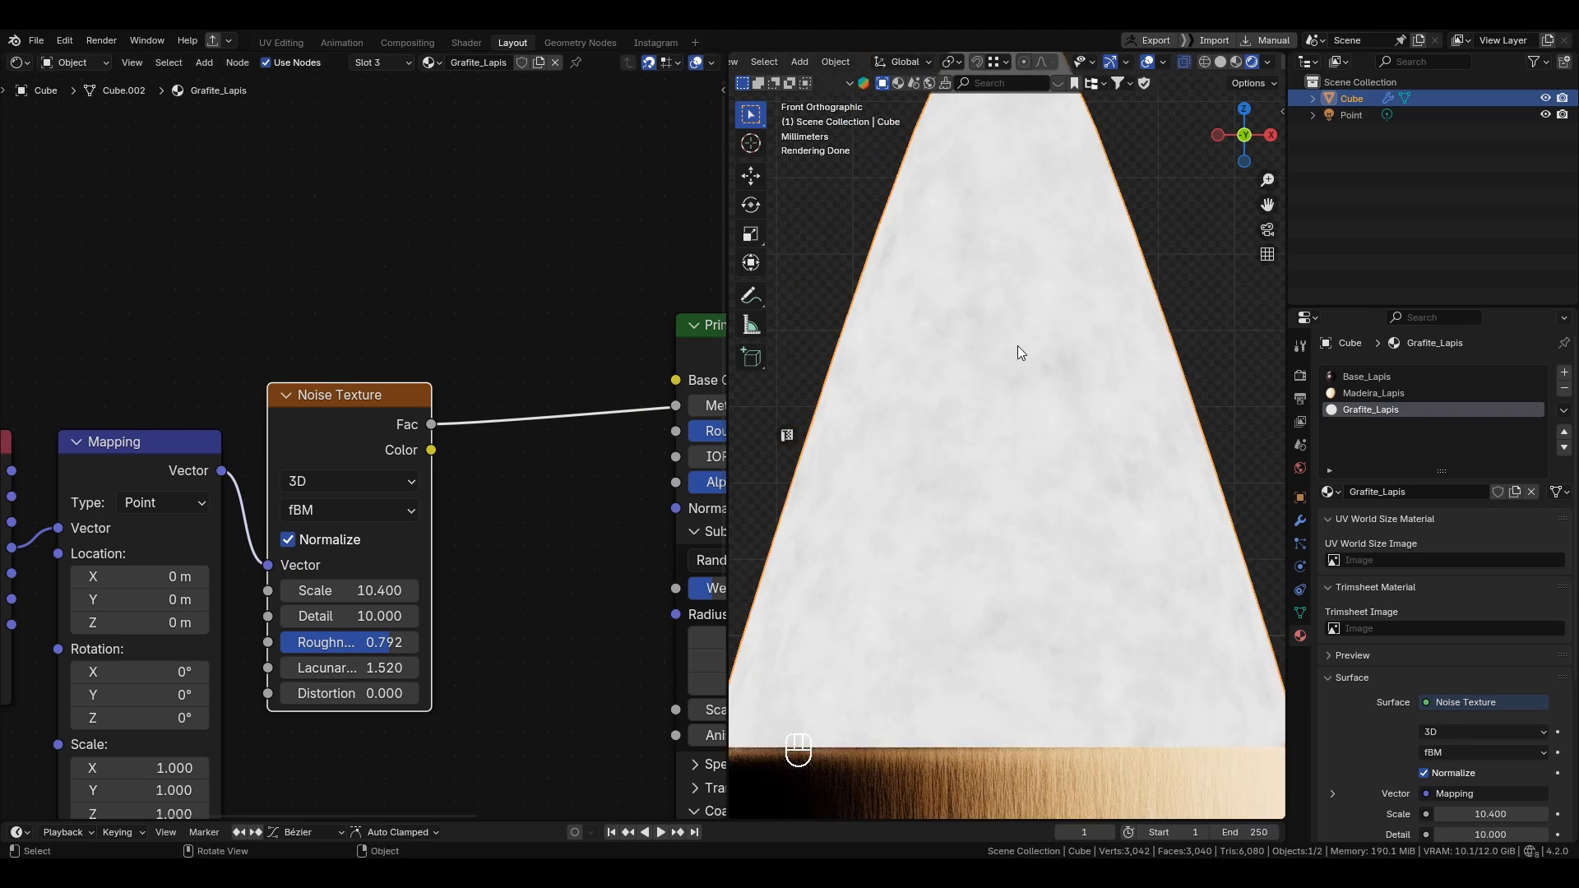
Step: Circle a patch of the noise pattern on the tip with a freehand annotation, and erase the annotation
{"action": "key", "text": "d"}
{"action": "mouse_move", "coordinate": [979, 308]}
{"action": "left_mouse_down"}
{"action": "mouse_move", "coordinate": [1017, 387]}
{"action": "mouse_move", "coordinate": [1097, 348]}
{"action": "mouse_move", "coordinate": [973, 317]}
{"action": "left_mouse_up"}
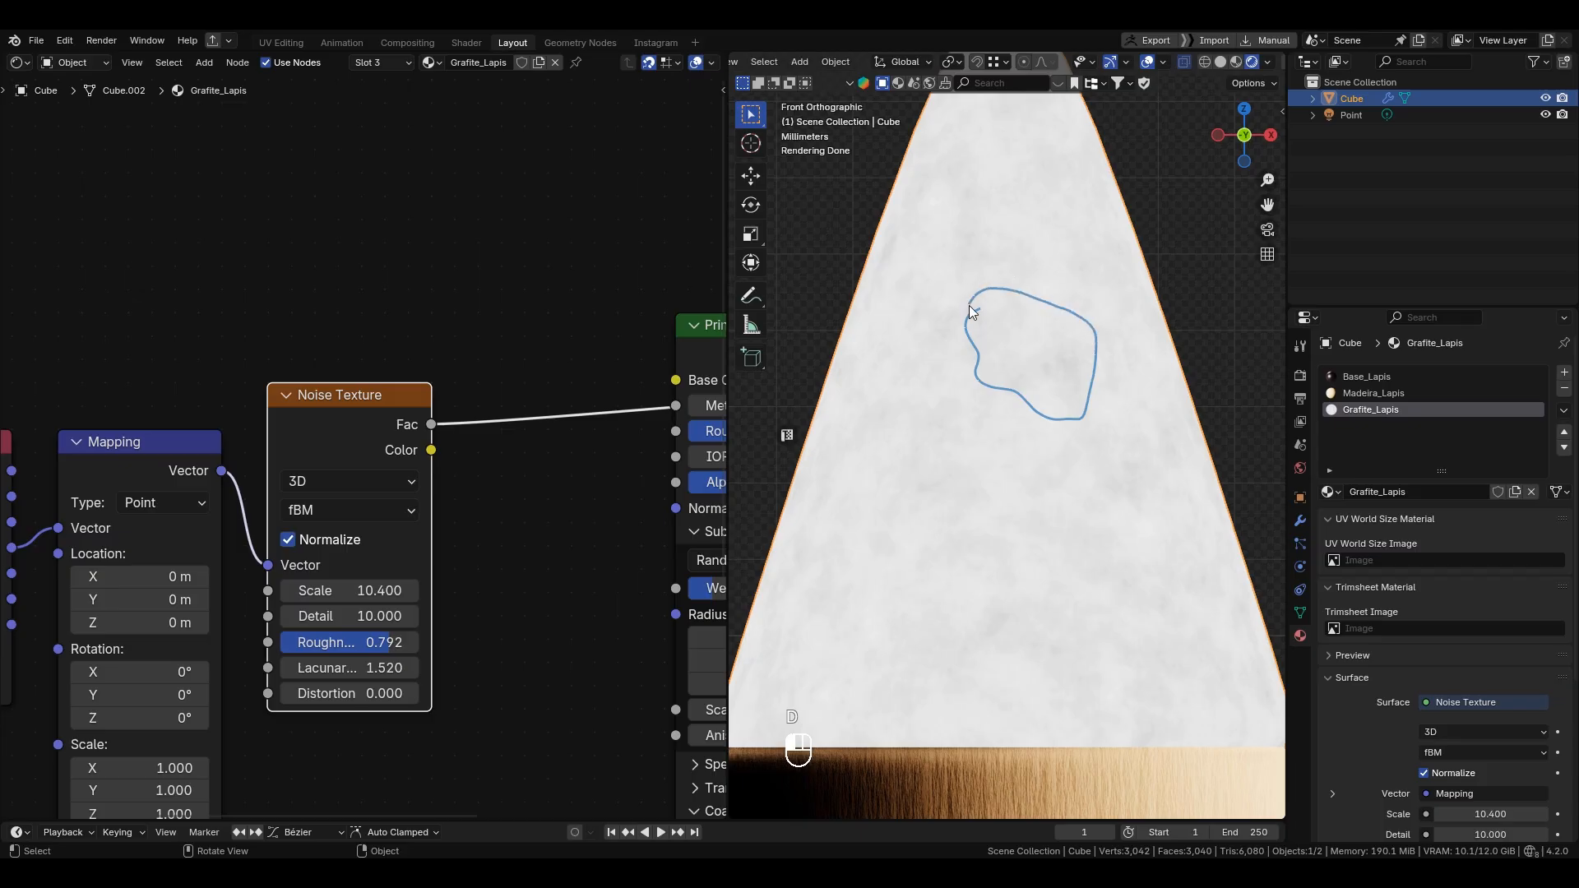
{"action": "mouse_move", "coordinate": [973, 318]}
{"action": "right_mouse_down"}
{"action": "mouse_move", "coordinate": [1100, 434]}
{"action": "mouse_move", "coordinate": [1001, 416]}
{"action": "right_mouse_up"}
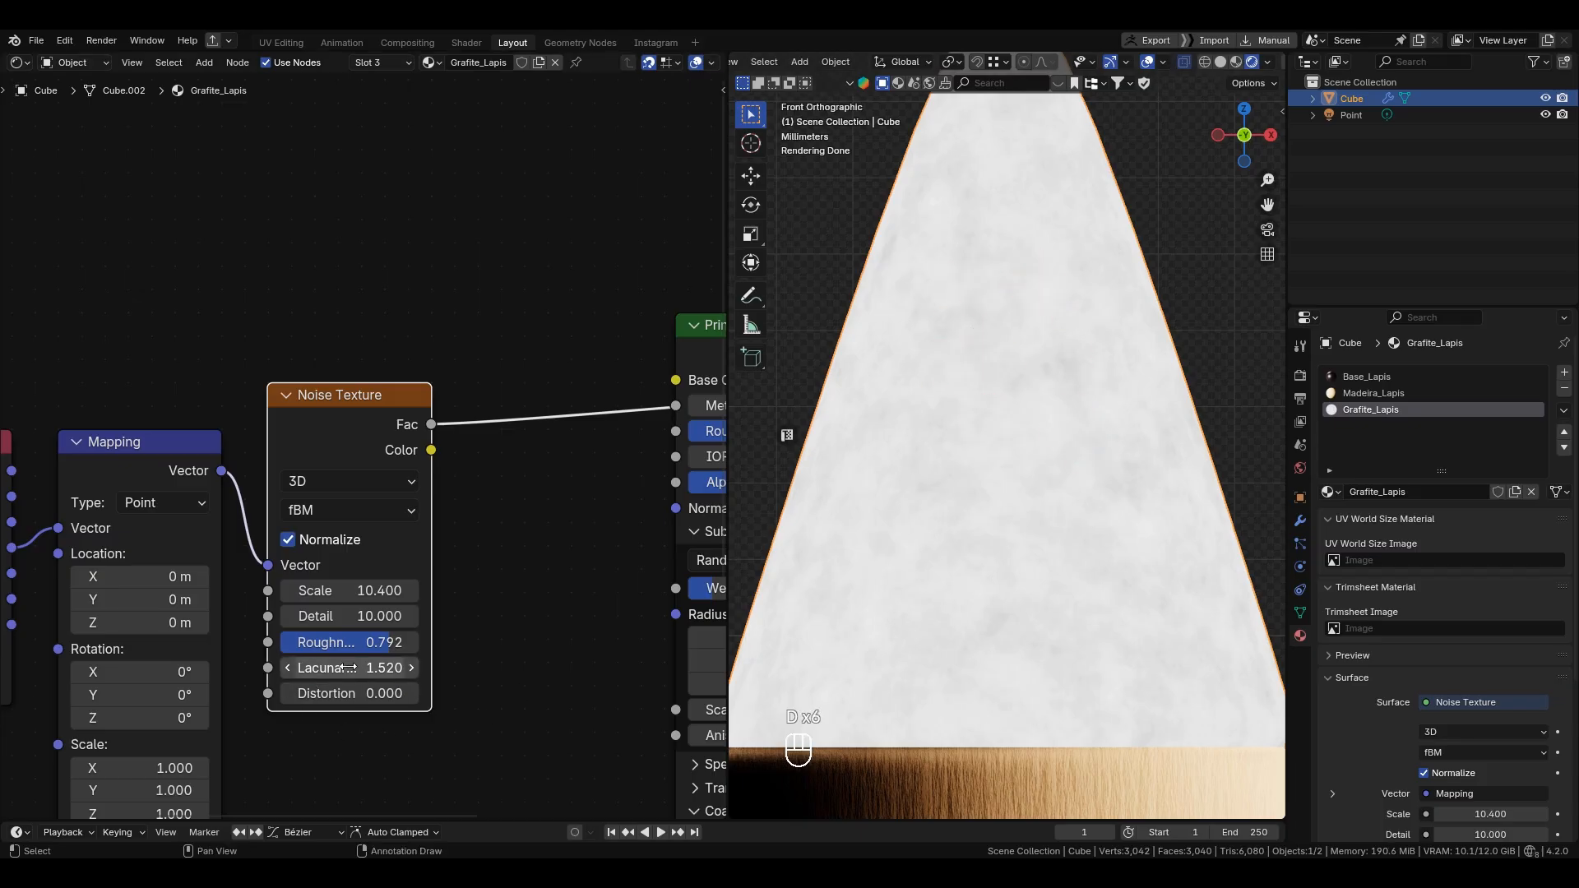
Step: Raise the Noise Texture's lacunarity to about 11.82 and set its detail to 5
{"action": "left_click_drag", "start_coordinate": [323, 668], "coordinate": [423, 667]}
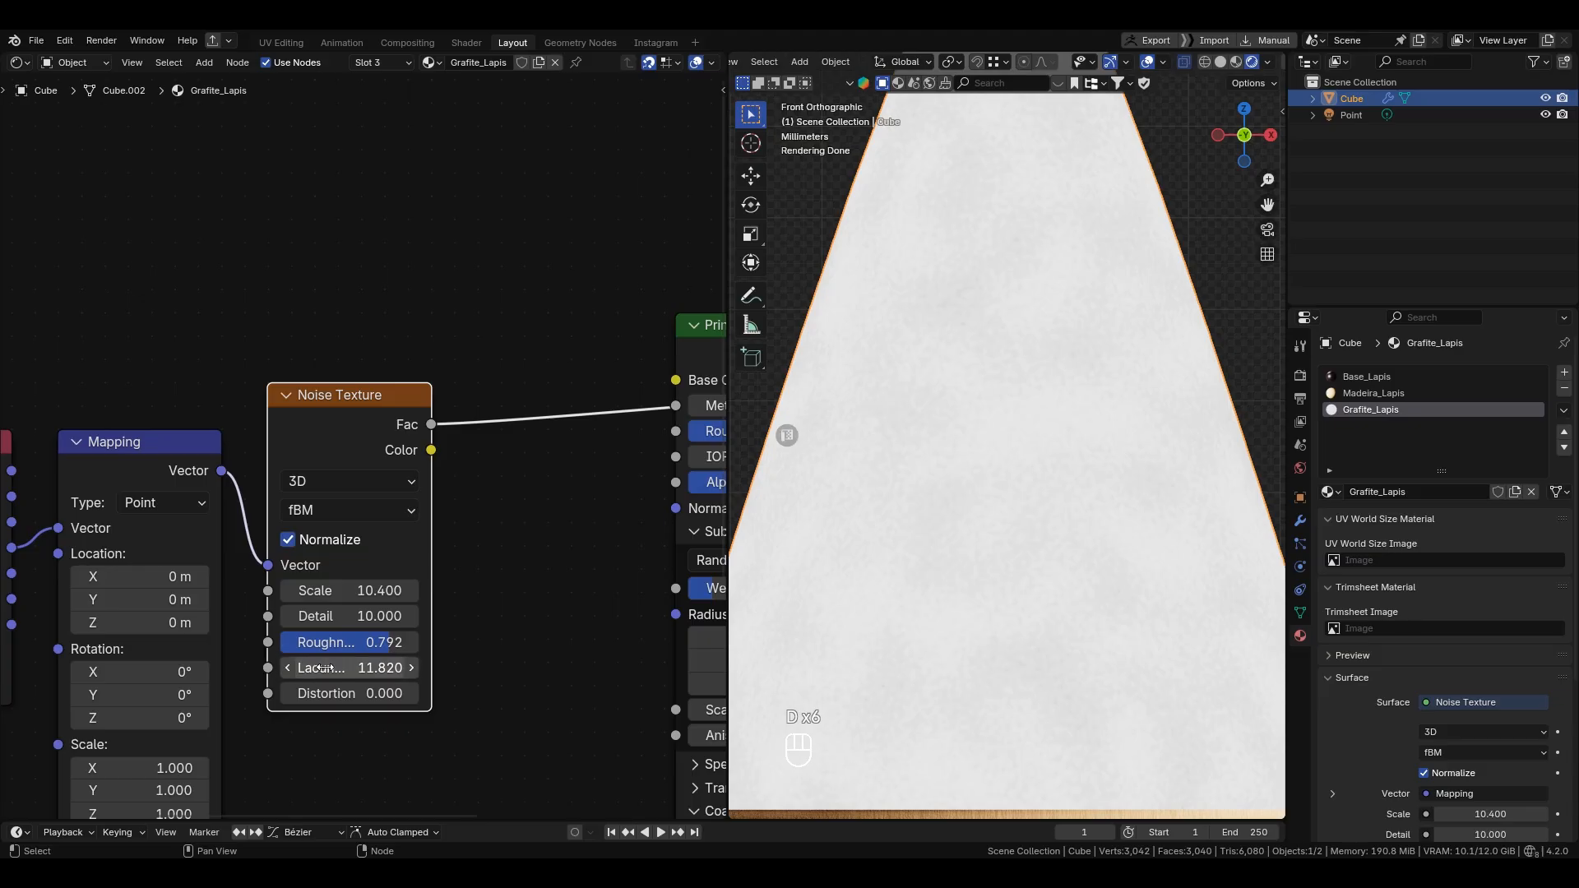
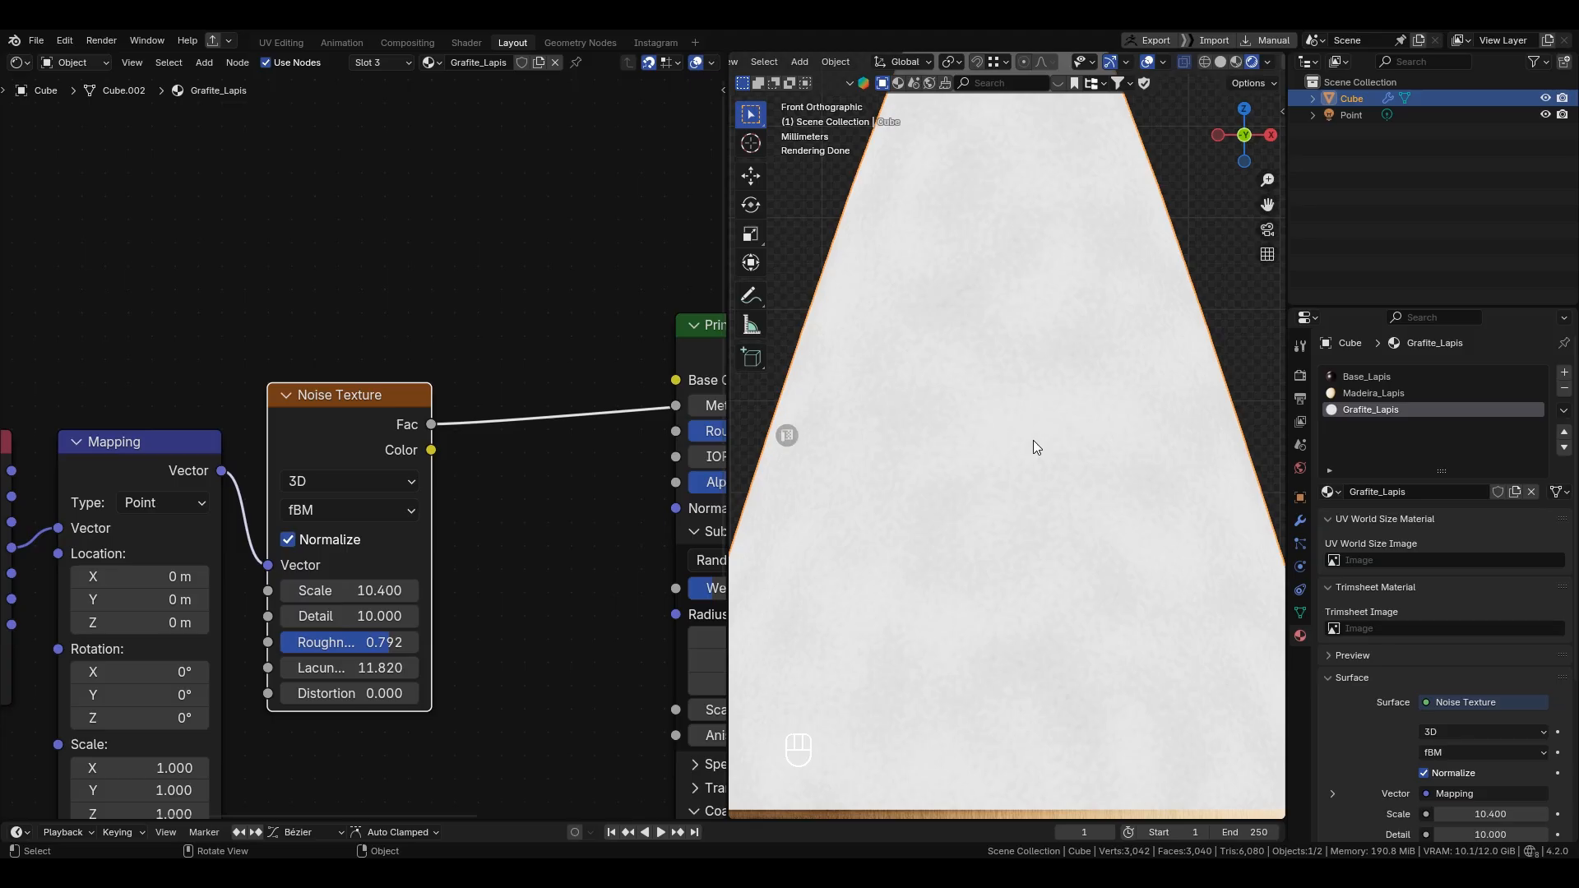
{"action": "scroll", "coordinate": [1068, 426], "scroll_direction": "down", "scroll_amount": 3}
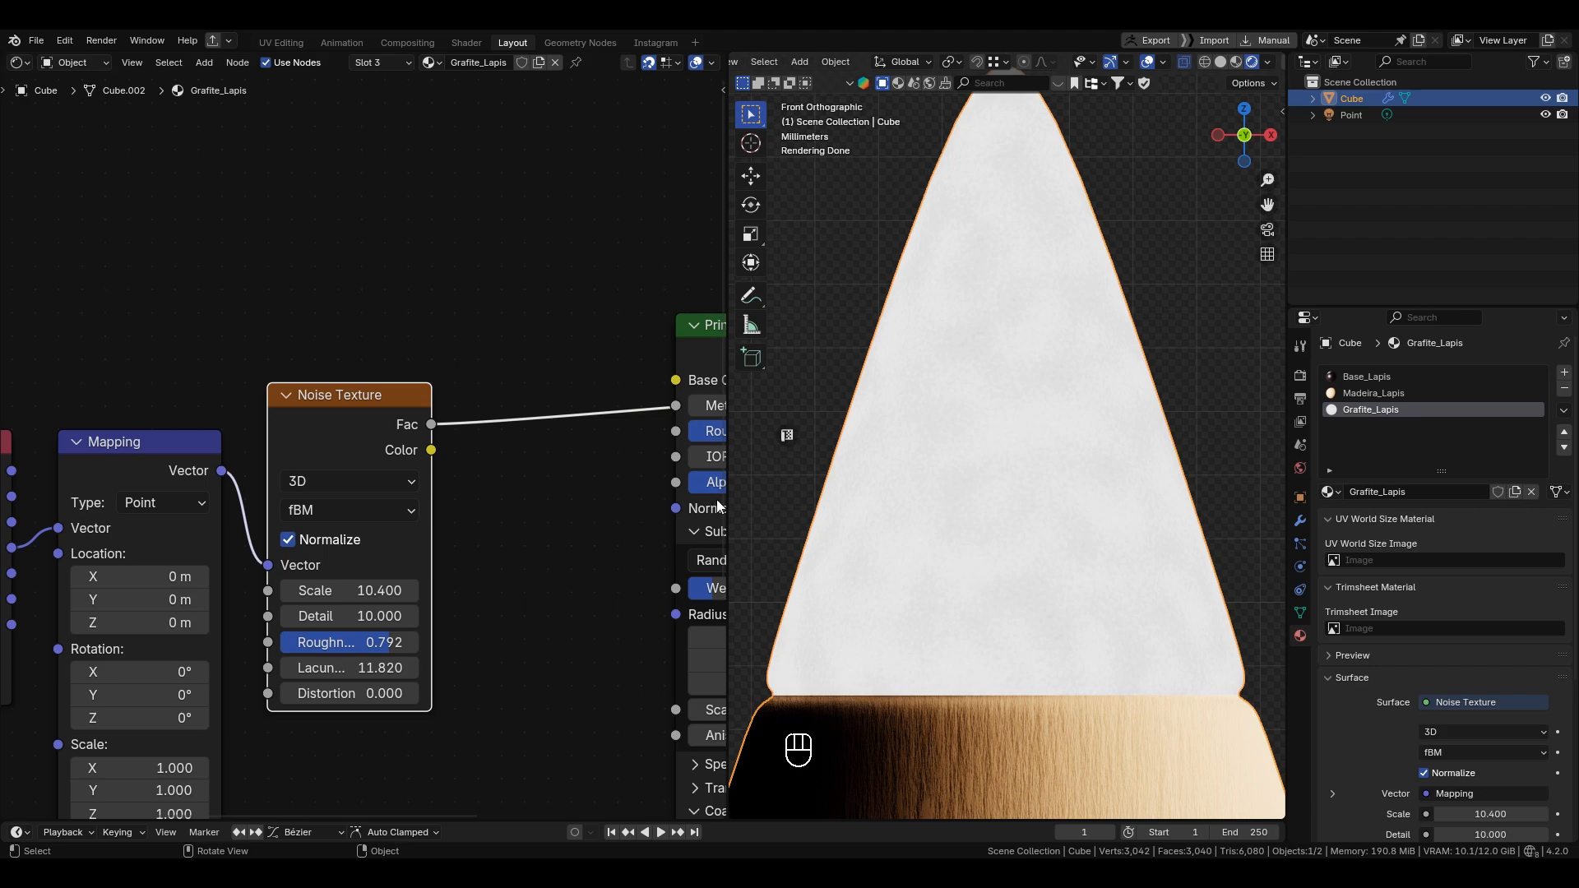
{"action": "scroll", "coordinate": [344, 670], "scroll_direction": "up", "scroll_amount": 1}
{"action": "left_click", "coordinate": [367, 643]}
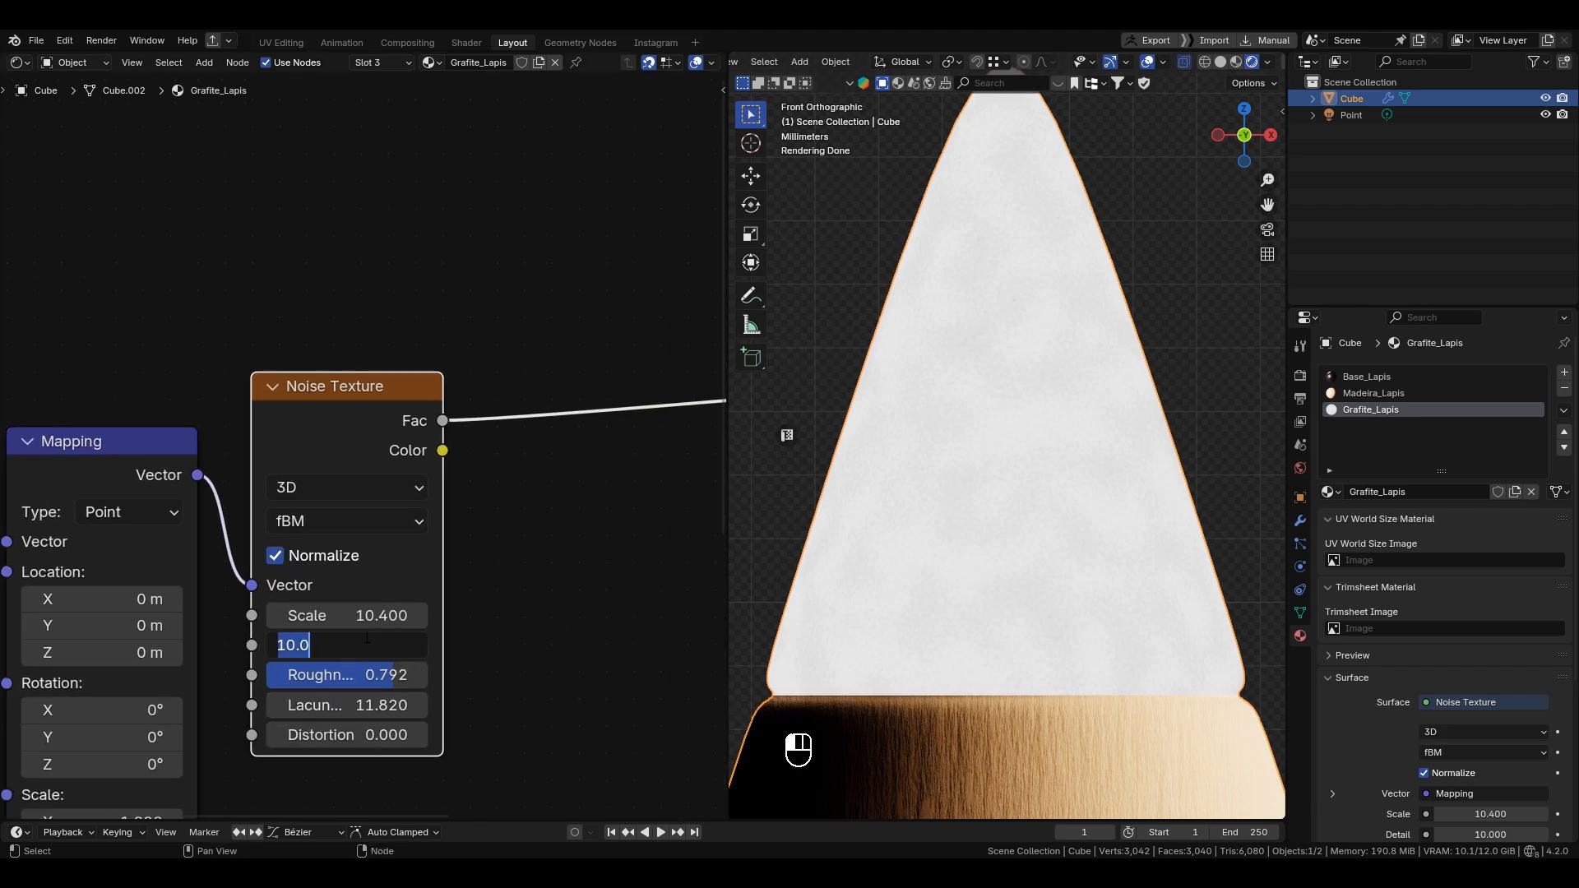
{"action": "type", "text": "5"}
{"action": "key", "text": "Return"}
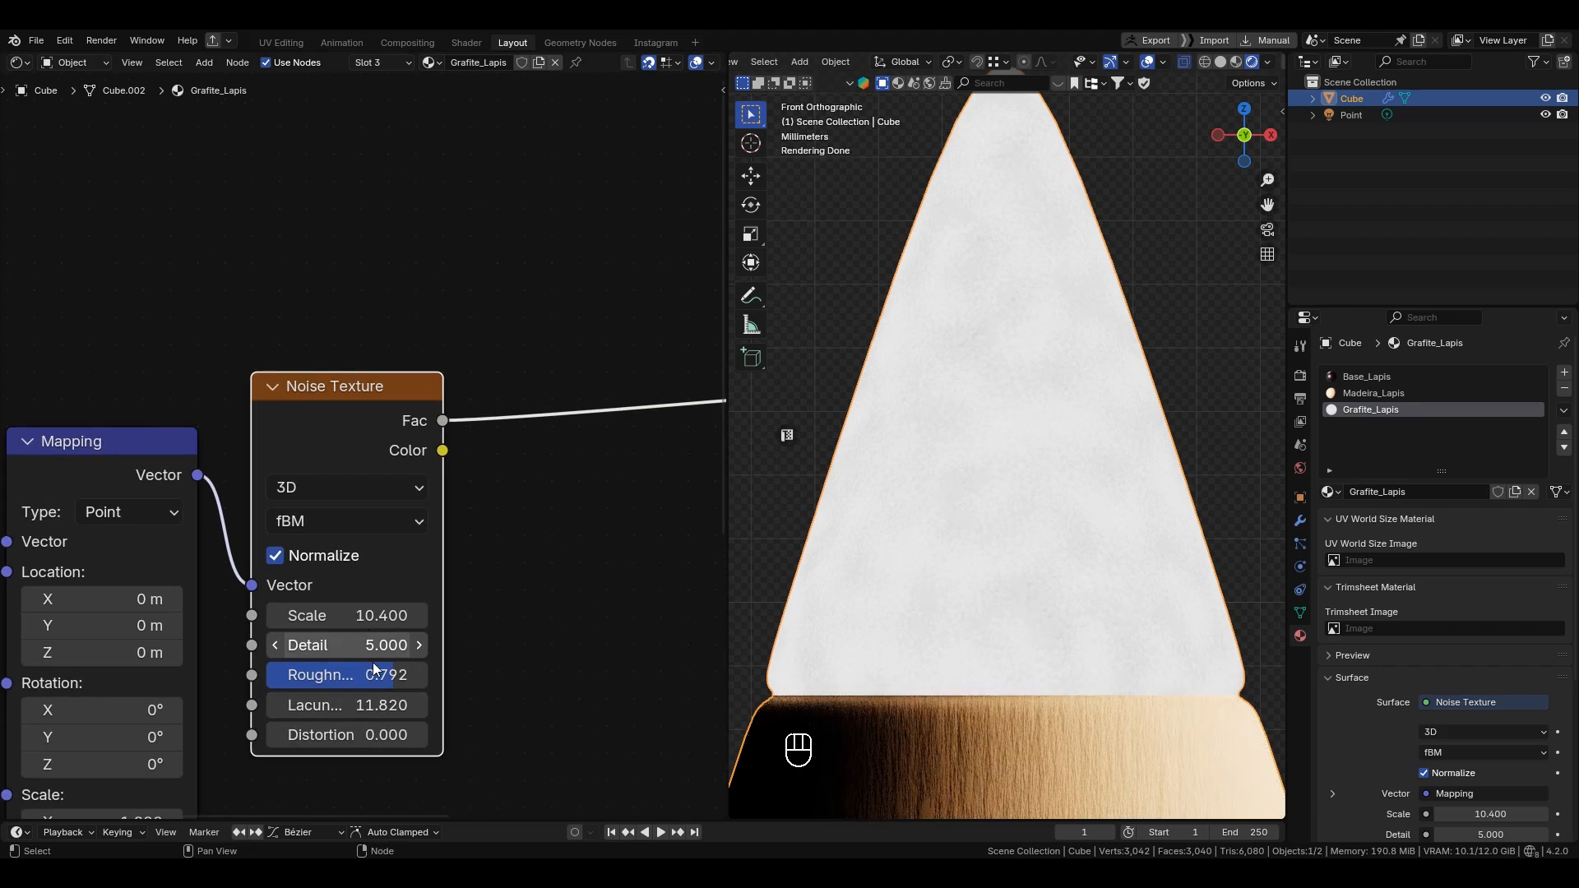
Step: Set the Noise Texture's roughness to 0.6 and its distortion to 0.1
{"action": "left_click", "coordinate": [382, 673]}
{"action": "type", "text": "0.6"}
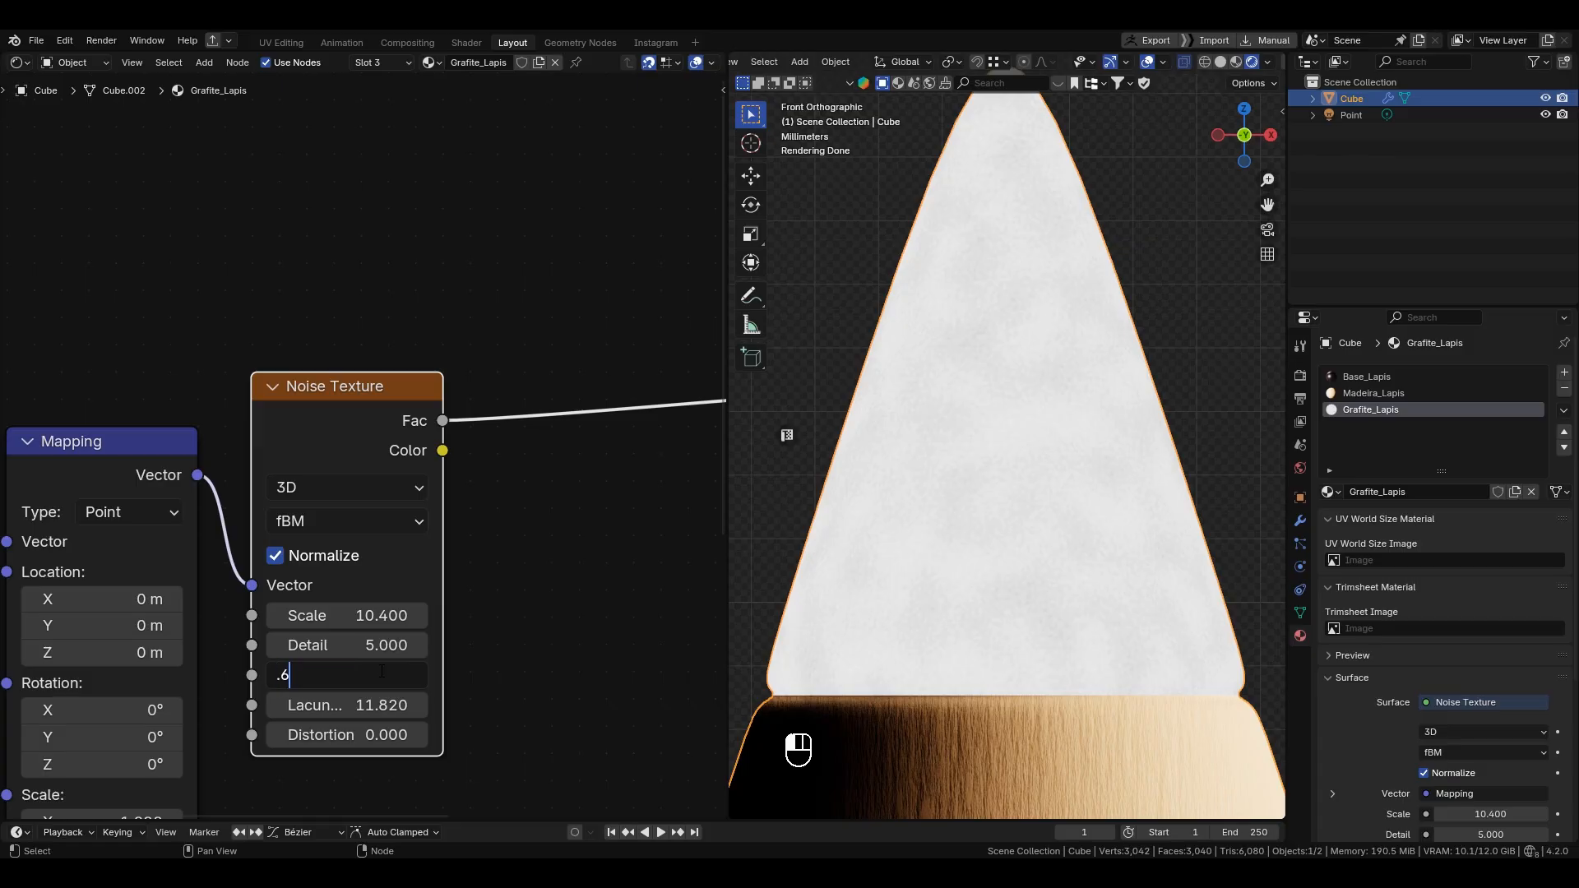
{"action": "key", "text": "Return"}
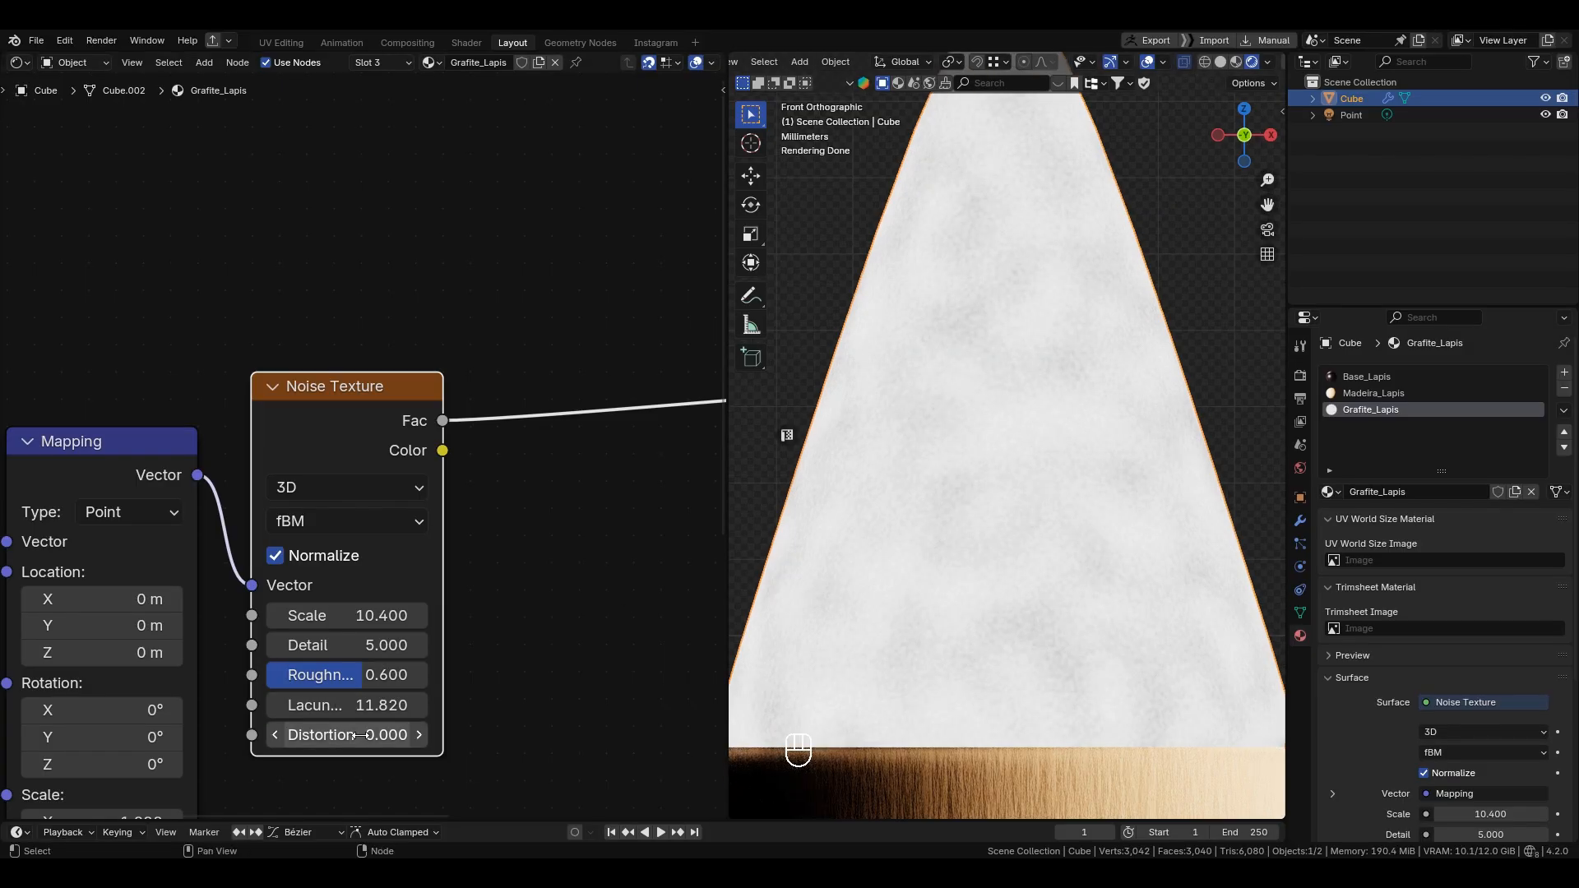
{"action": "mouse_move", "coordinate": [345, 735]}
{"action": "left_mouse_down", "text": "shift"}
{"action": "mouse_move", "coordinate": [412, 734]}
{"action": "mouse_move", "coordinate": [337, 734]}
{"action": "mouse_move", "coordinate": [355, 734]}
{"action": "left_mouse_up", "text": "shift"}
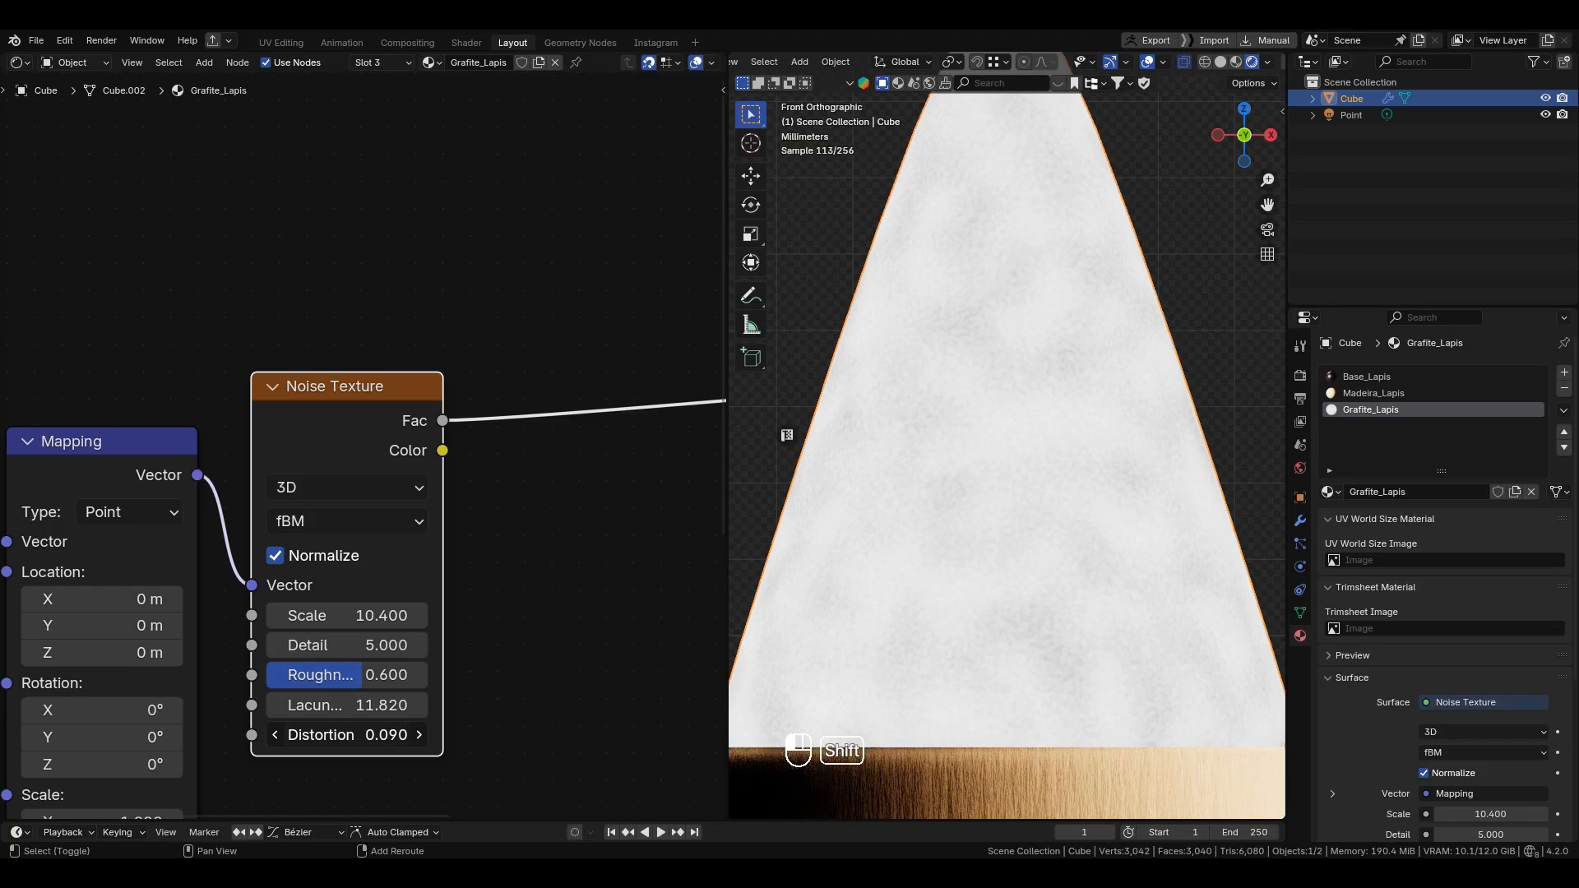
{"action": "left_click", "coordinate": [406, 724]}
{"action": "type", "text": ".1"}
{"action": "key", "text": "Return"}
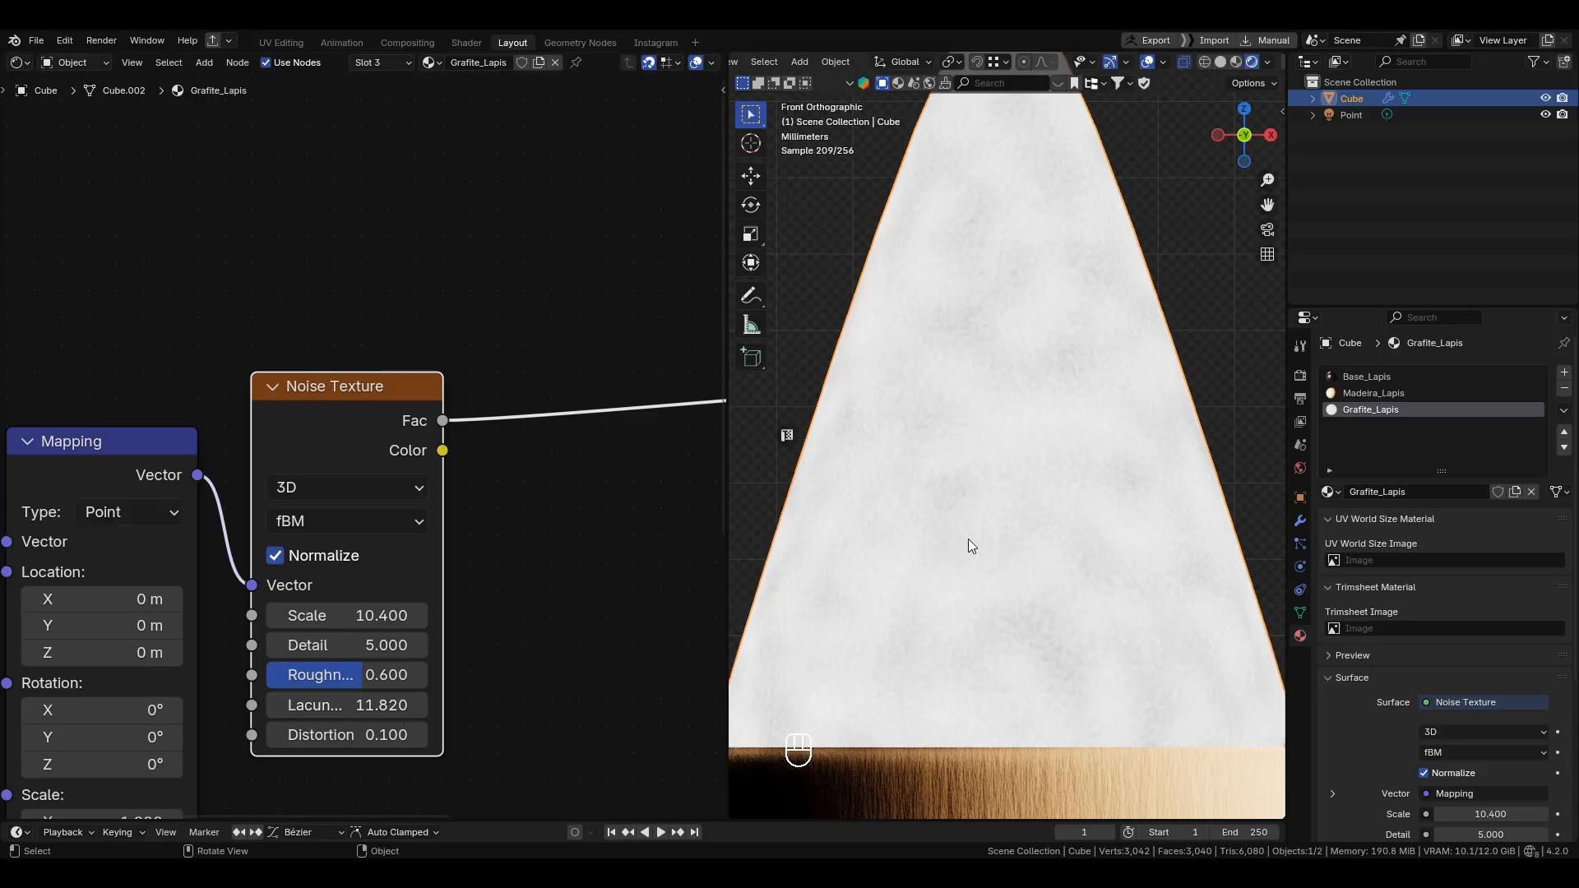
{"action": "scroll", "coordinate": [970, 540], "scroll_direction": "down", "scroll_amount": 5}
{"action": "scroll", "coordinate": [531, 572], "scroll_direction": "down", "scroll_amount": 5}
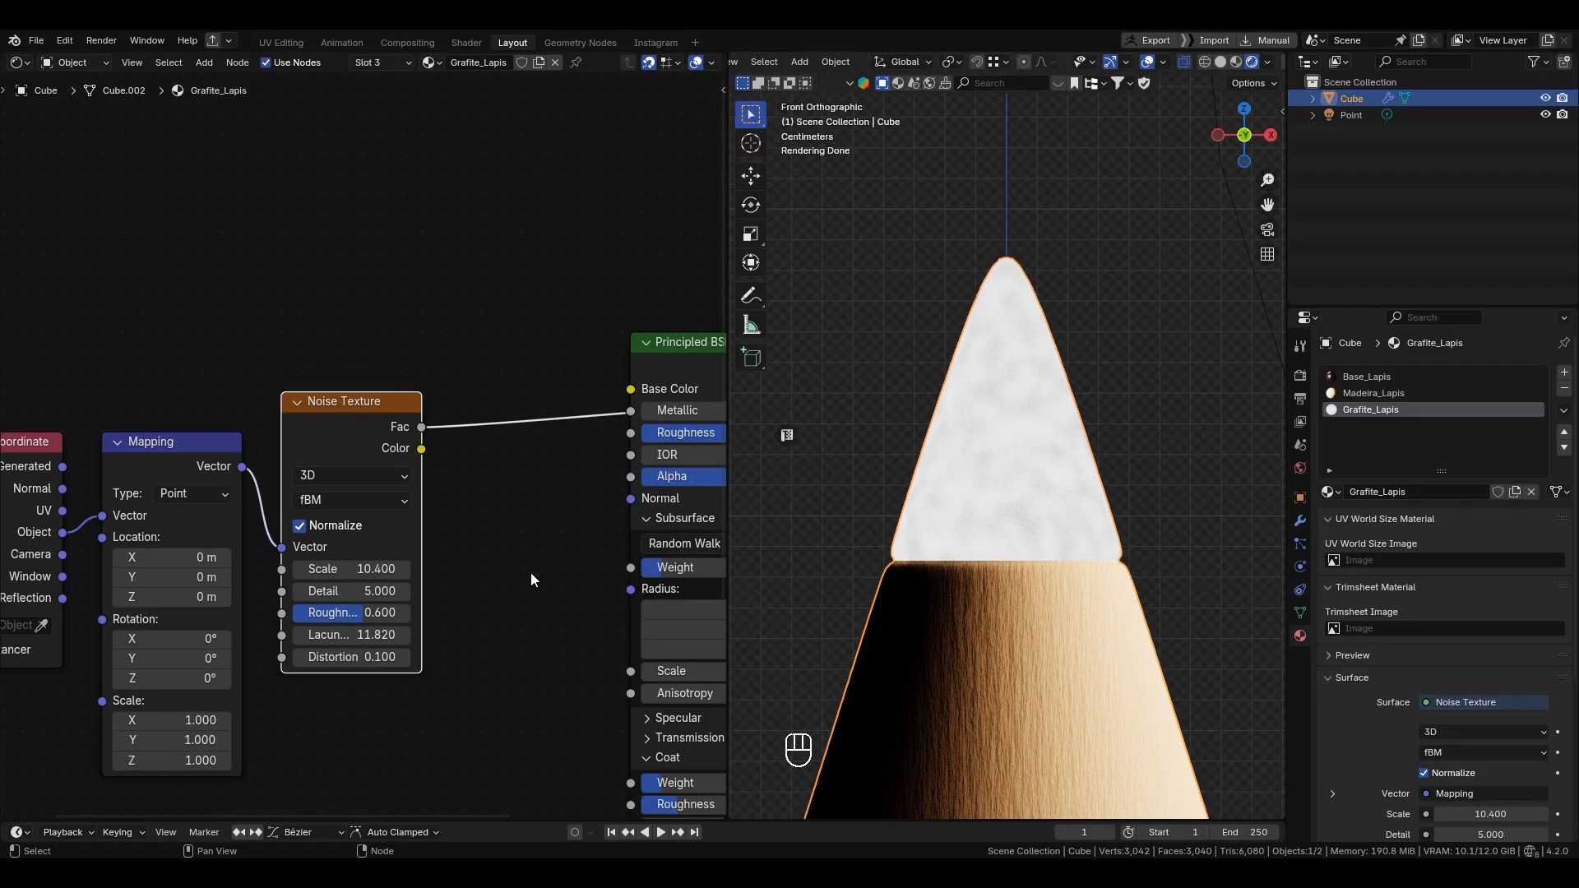
Step: Move the Texture Coordinate, Mapping and Noise Texture nodes together farther away from the Principled BSDF to free space
{"action": "middle_click_drag", "start_coordinate": [502, 539], "coordinate": [393, 531]}
{"action": "scroll", "coordinate": [393, 532], "scroll_direction": "down", "scroll_amount": 4}
{"action": "middle_click_drag", "start_coordinate": [94, 406], "coordinate": [244, 418], "text": "shift"}
{"action": "left_click_drag", "start_coordinate": [137, 339], "coordinate": [429, 556]}
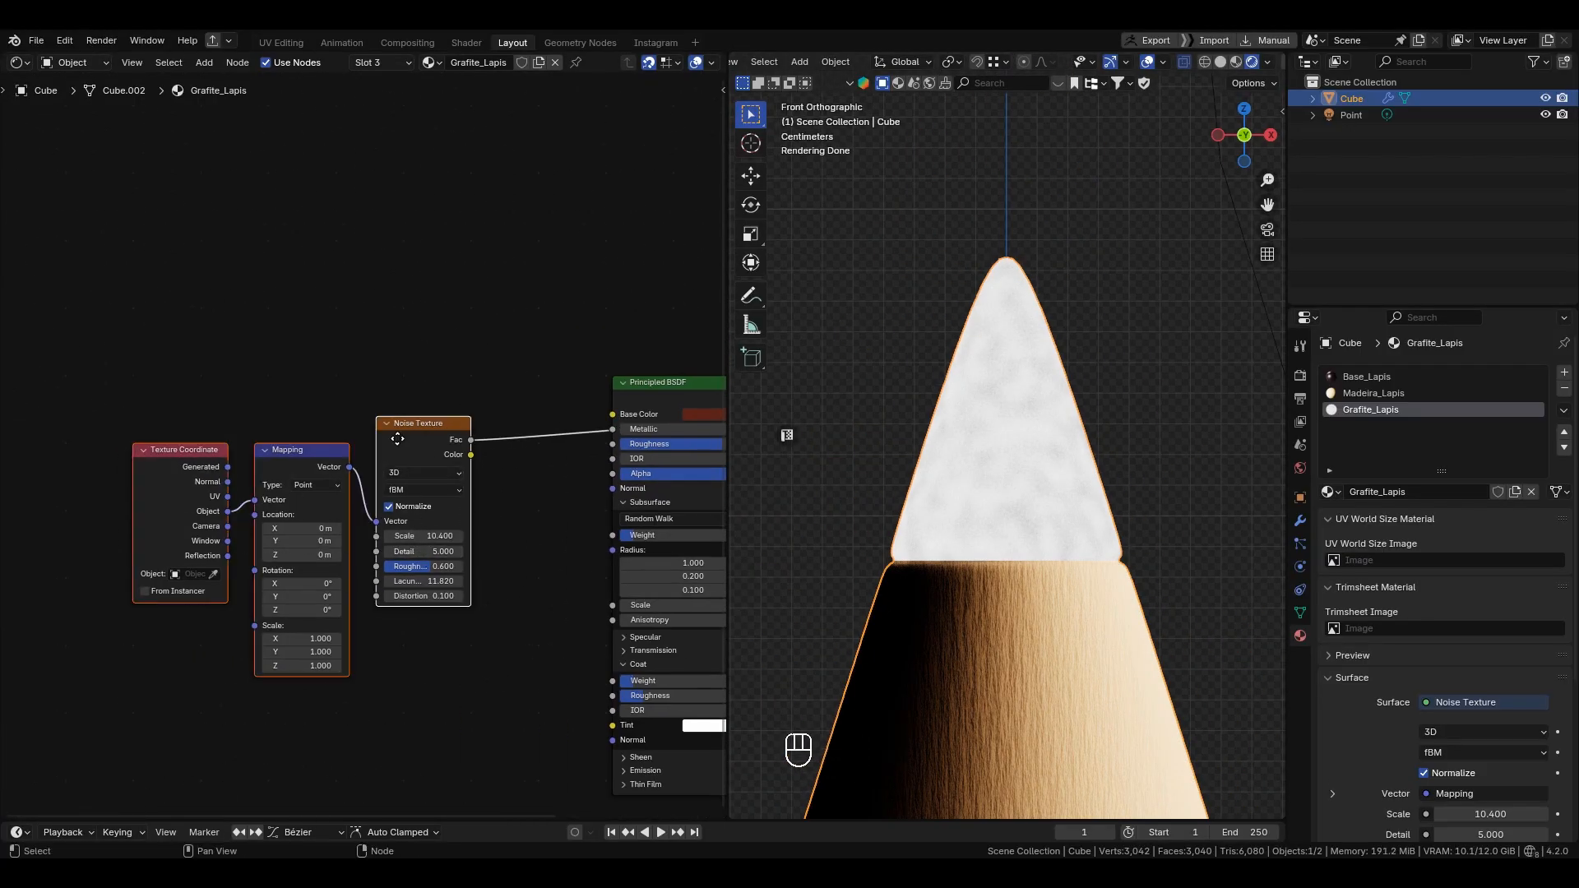
{"action": "left_click_drag", "start_coordinate": [394, 434], "coordinate": [258, 434]}
Step: Add a Bump node, feeding the noise Fac into its Height and its Normal output into the Principled BSDF's Normal
{"action": "left_click", "coordinate": [423, 304]}
{"action": "key", "text": "shift+a"}
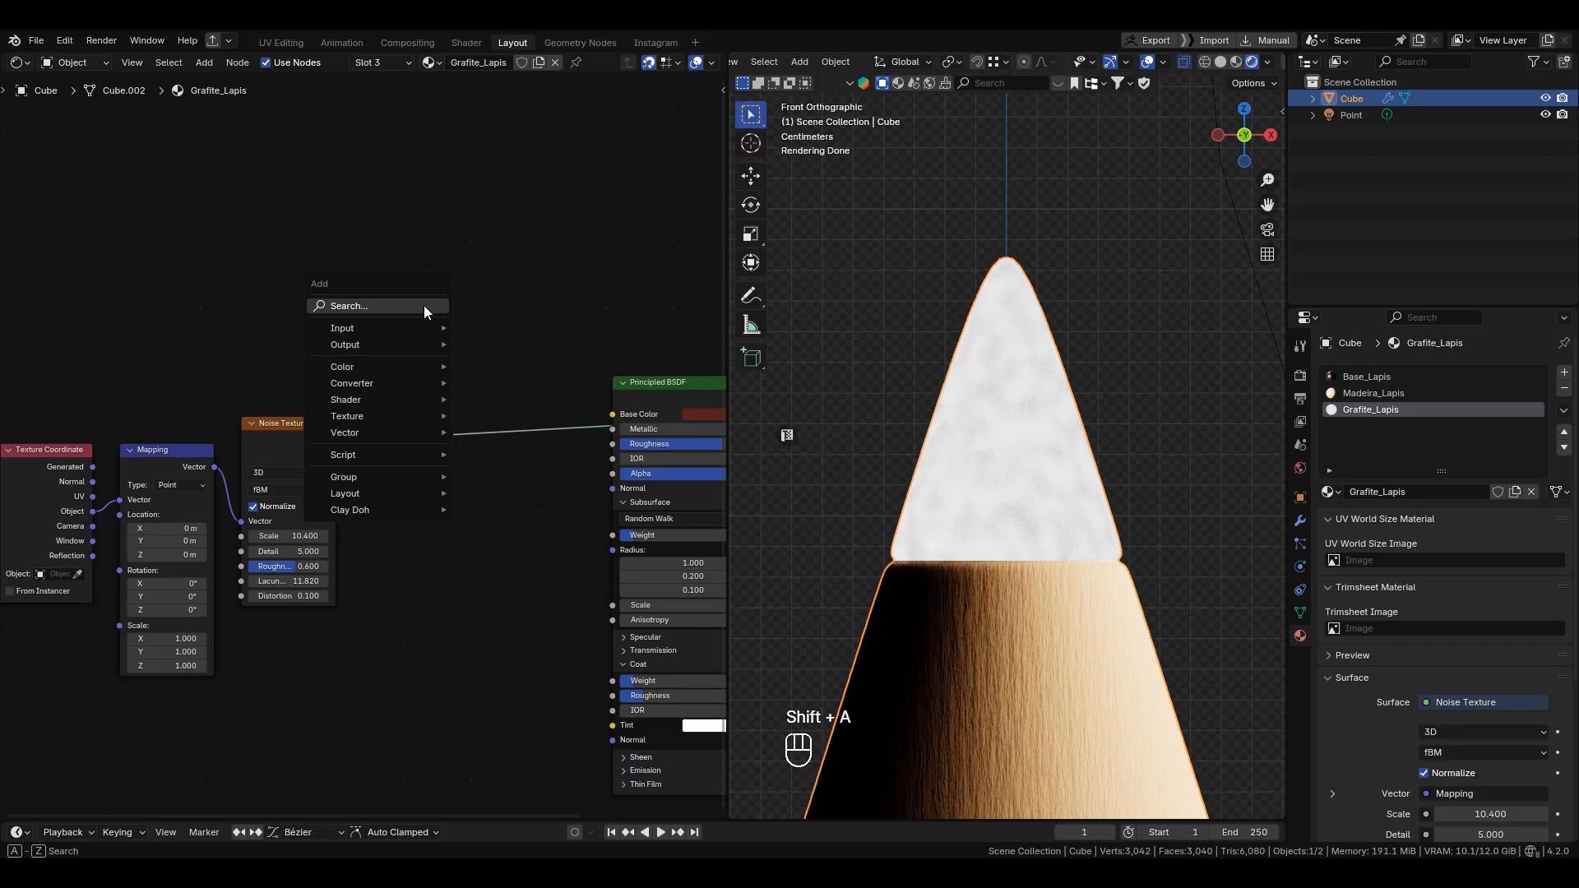
{"action": "type", "text": "bum"}
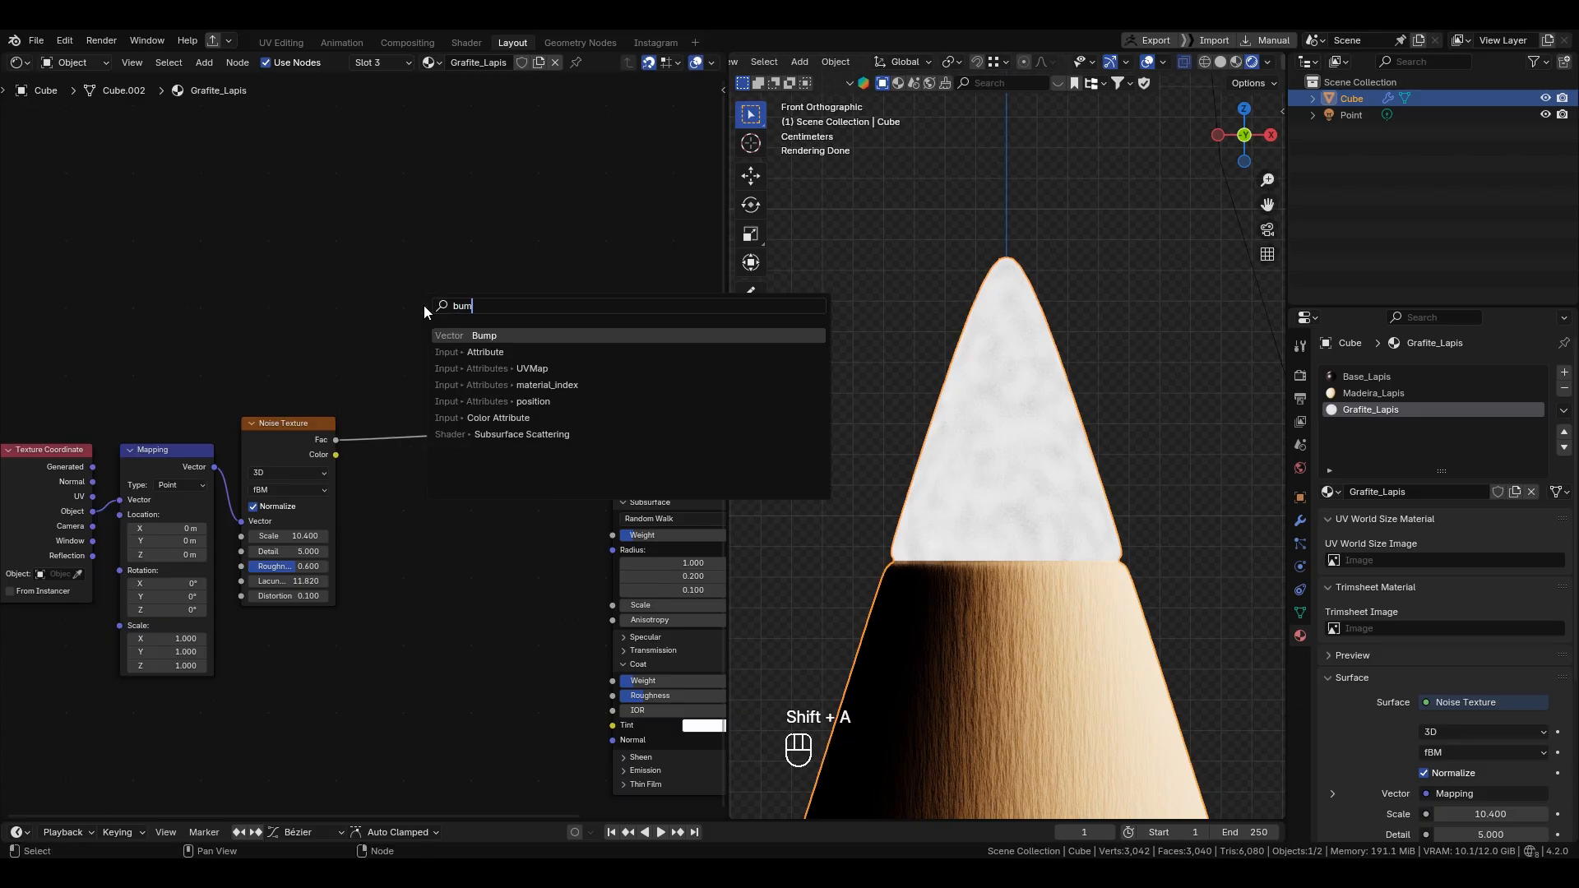
{"action": "left_click", "coordinate": [484, 335]}
{"action": "left_click", "coordinate": [437, 491]}
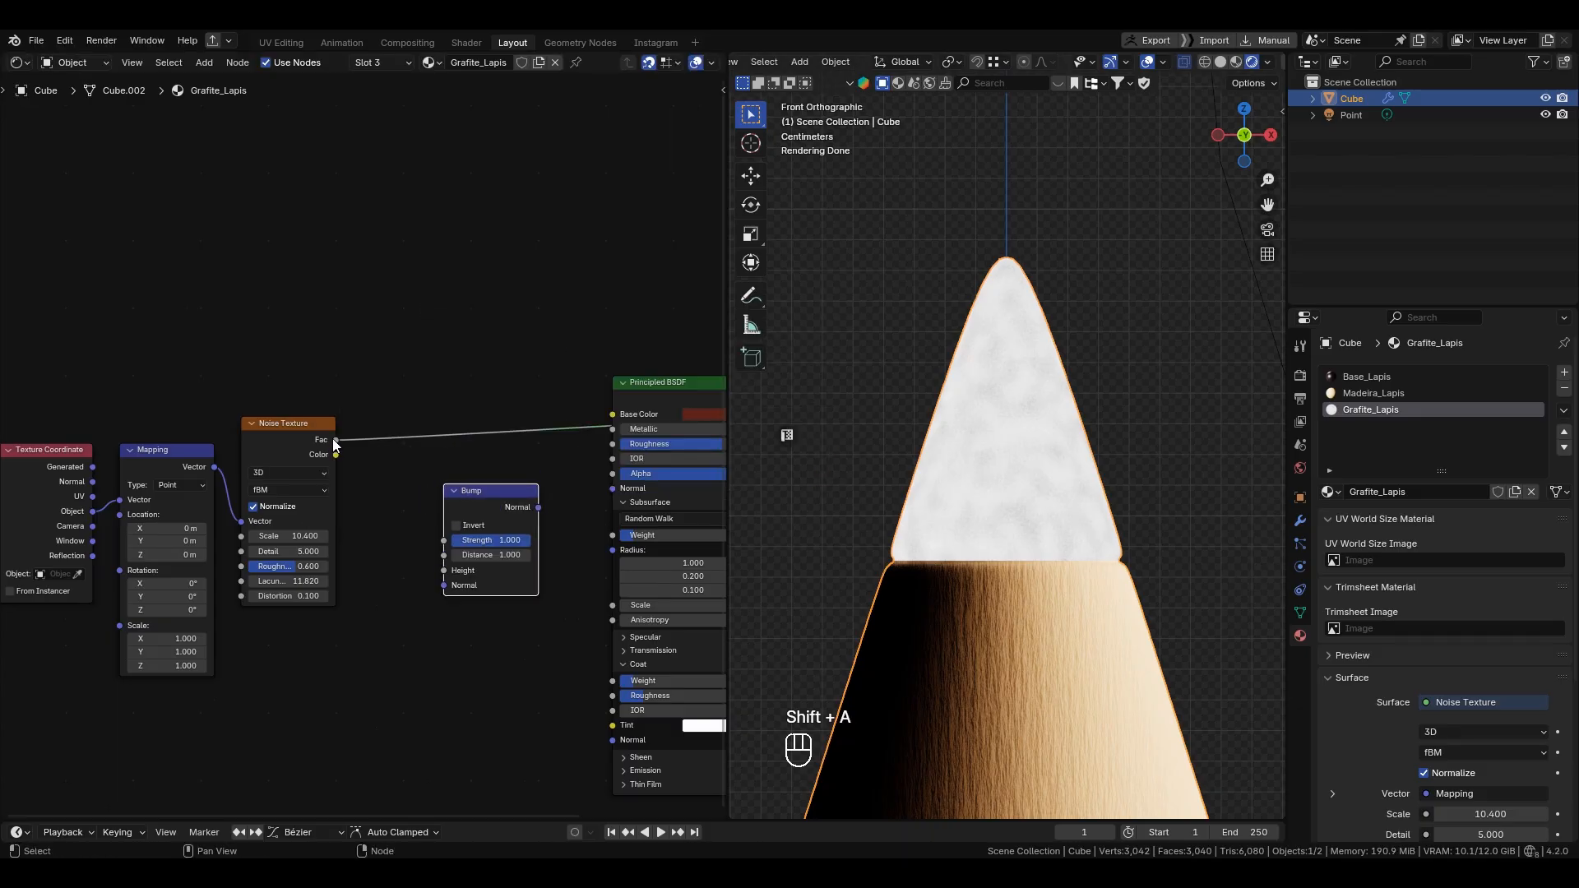
{"action": "left_click_drag", "start_coordinate": [335, 440], "coordinate": [444, 569]}
{"action": "left_click_drag", "start_coordinate": [491, 498], "coordinate": [614, 486]}
{"action": "scroll", "coordinate": [557, 510], "scroll_direction": "up", "scroll_amount": 3}
{"action": "middle_click_drag", "start_coordinate": [640, 556], "coordinate": [482, 599]}
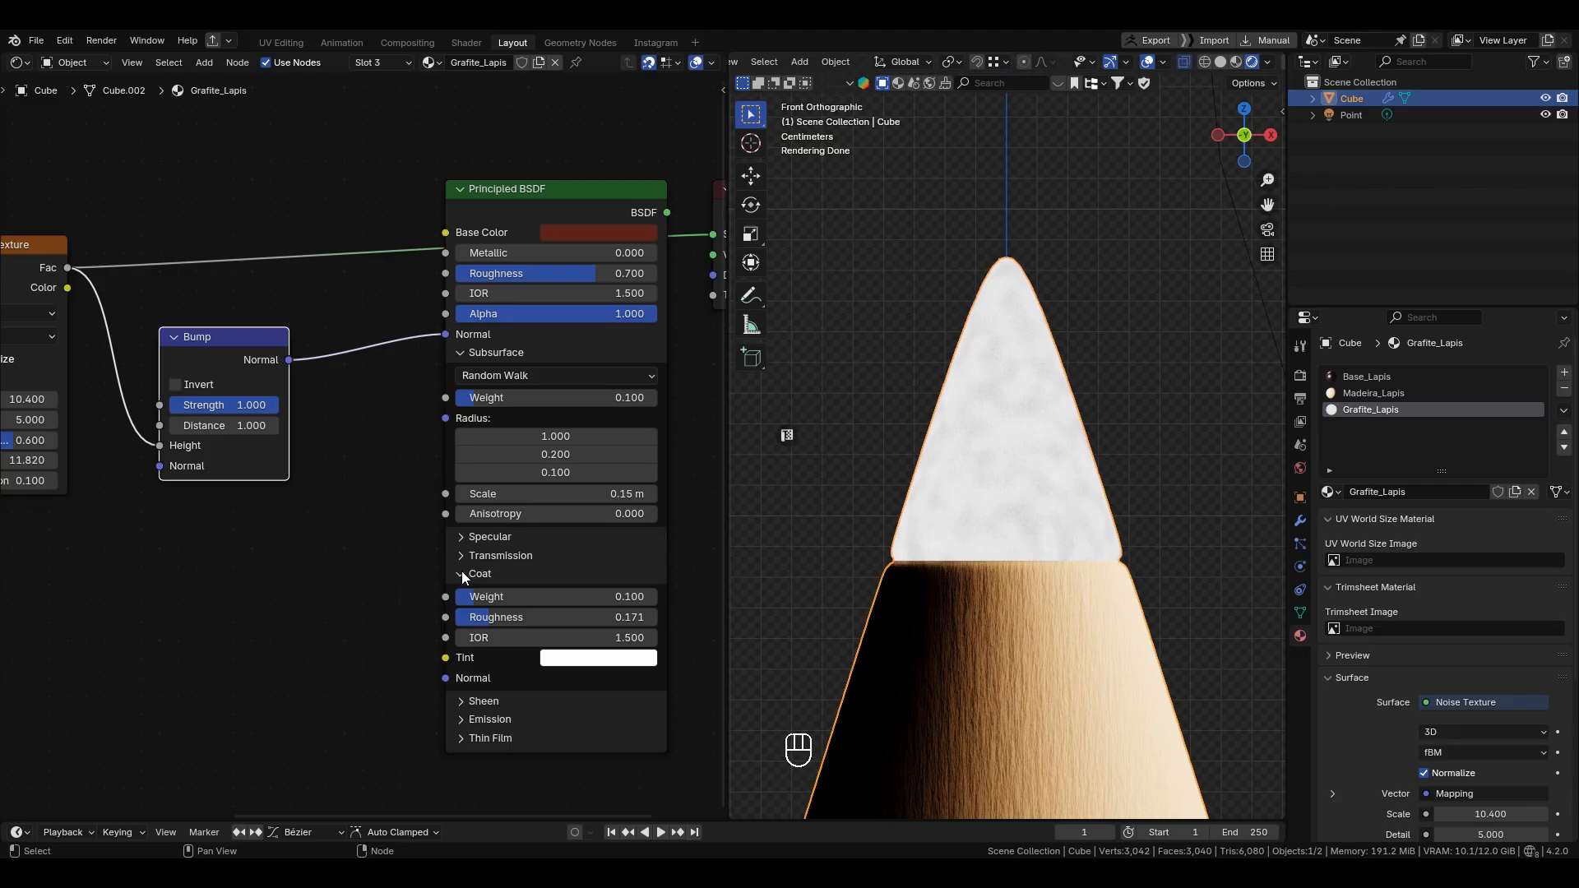
Step: Collapse the Coat settings and reconnect the Principled BSDF to the Material Output's Surface in place of the noise preview
{"action": "left_click", "coordinate": [461, 573]}
{"action": "middle_click_drag", "start_coordinate": [555, 580], "coordinate": [590, 644]}
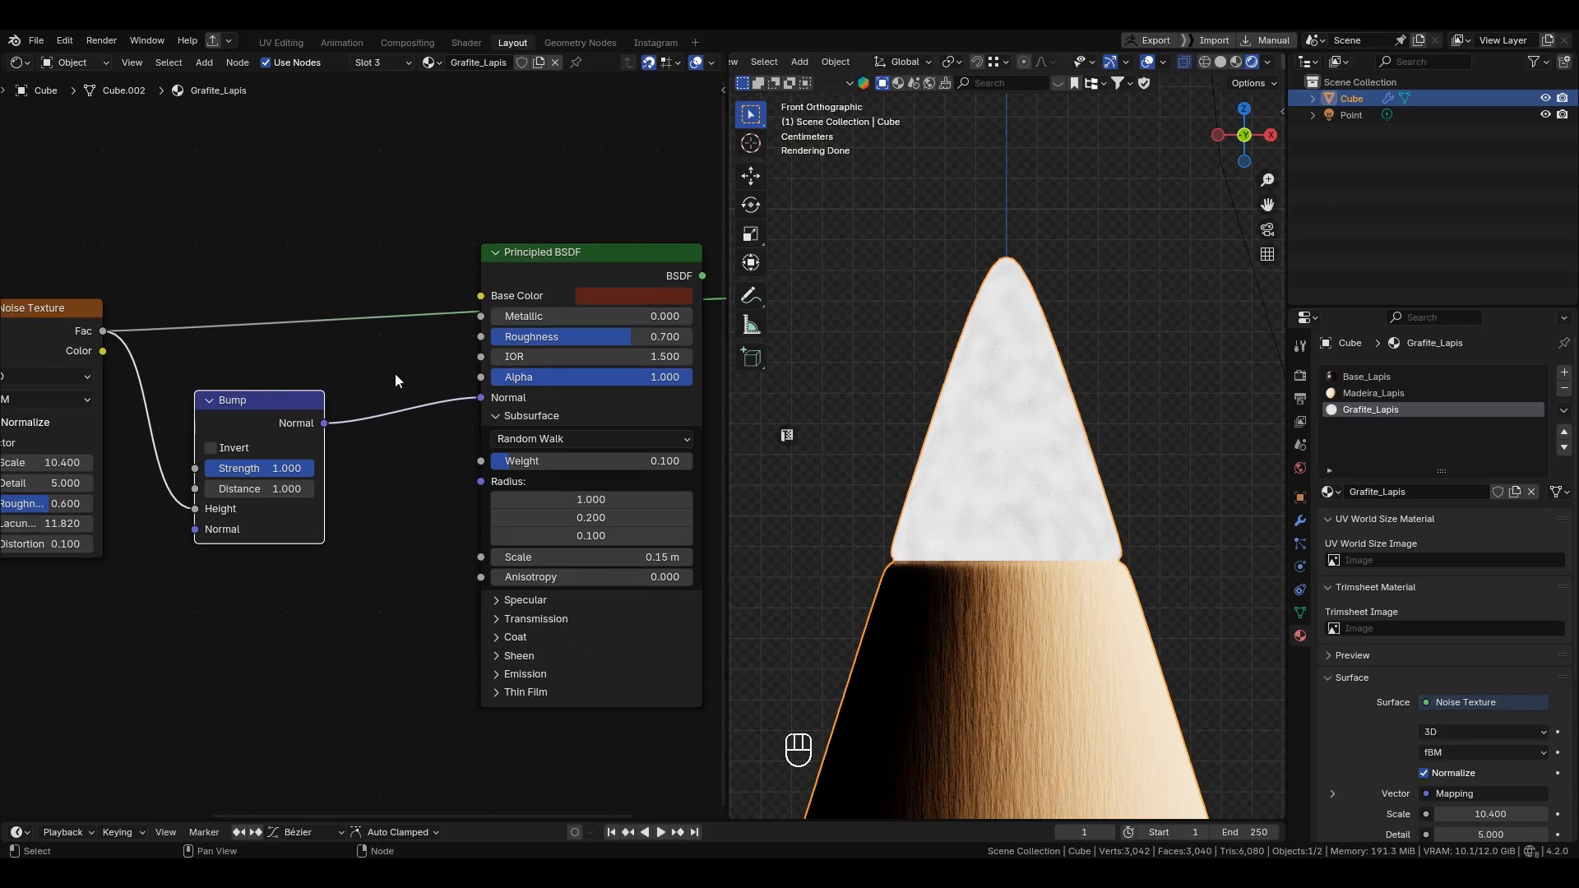
{"action": "left_click_drag", "start_coordinate": [408, 392], "coordinate": [436, 424], "text": "alt+shift"}
{"action": "left_click_drag", "start_coordinate": [384, 343], "coordinate": [416, 398], "text": "alt+shift"}
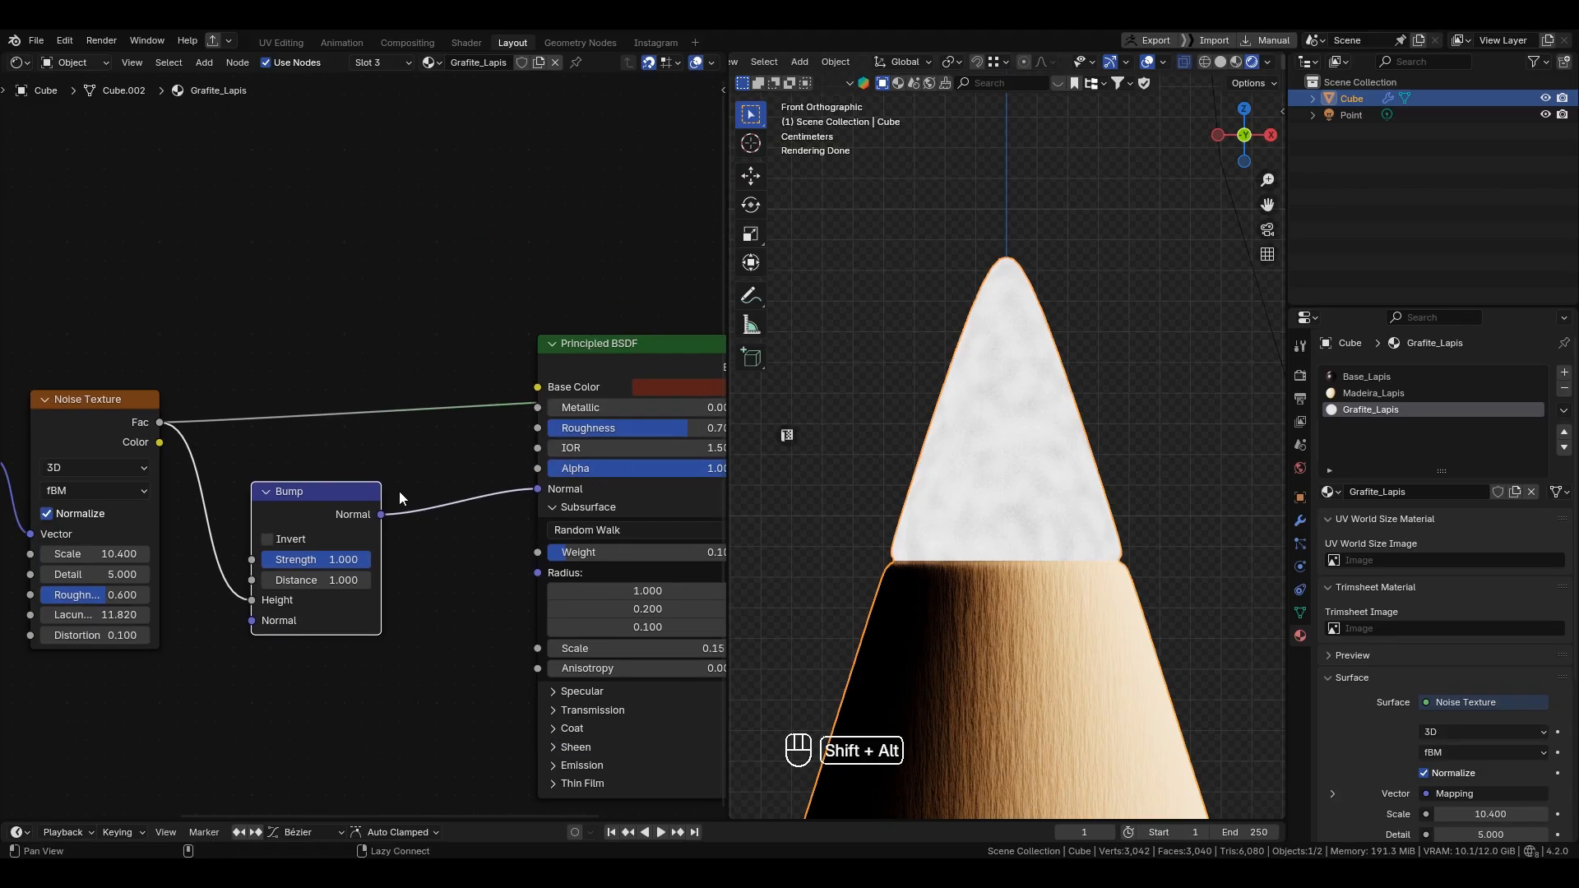
{"action": "left_click_drag", "start_coordinate": [466, 444], "coordinate": [394, 395], "text": "alt+shift"}
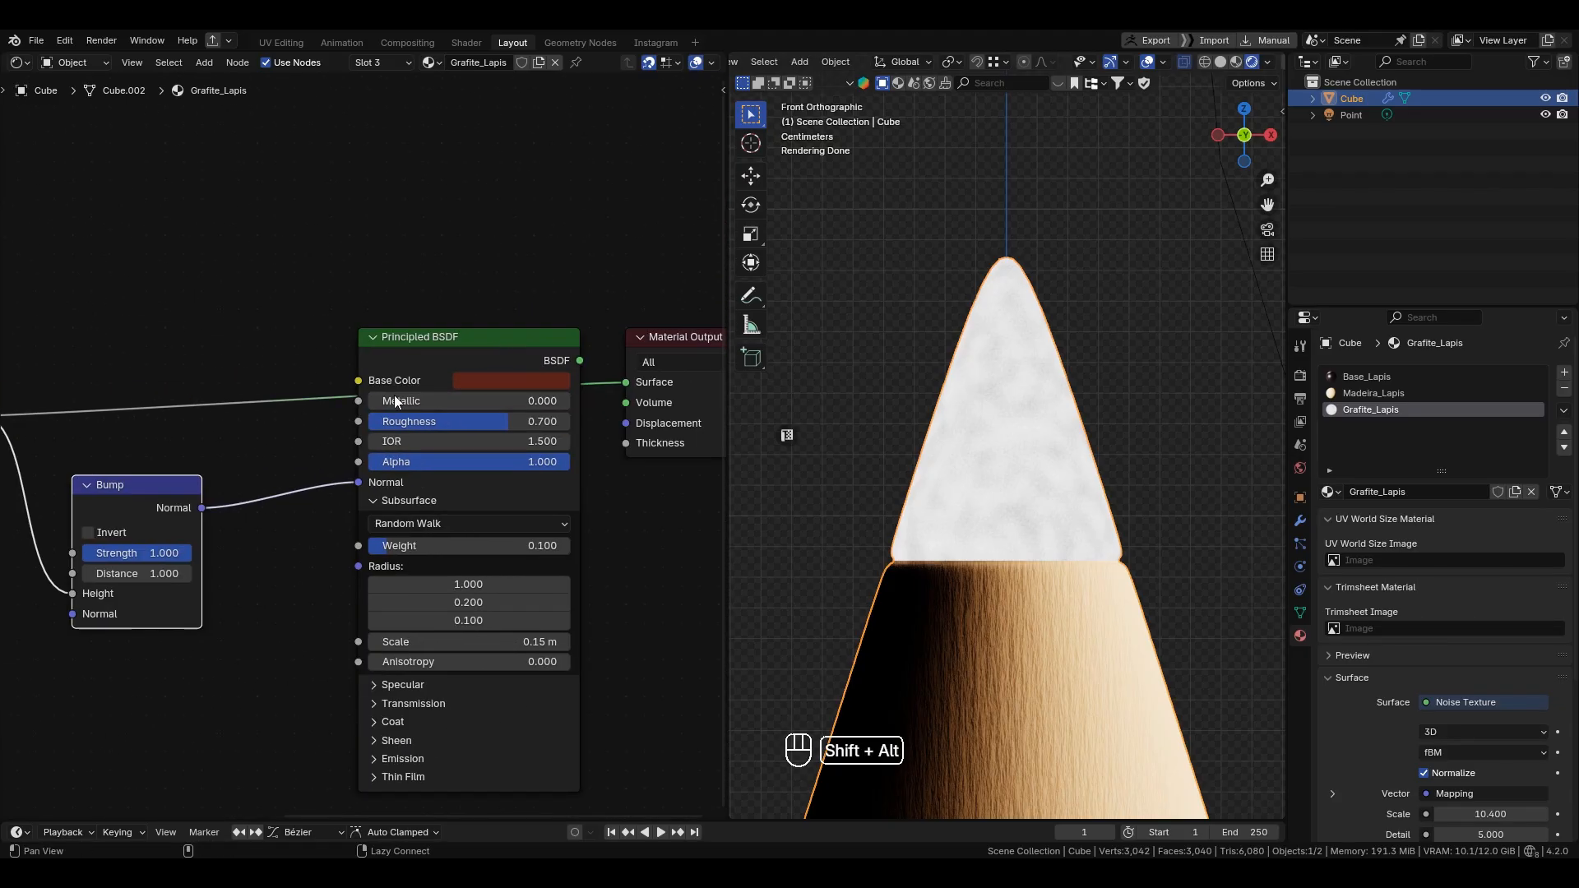
{"action": "left_click", "coordinate": [505, 347], "text": "ctrl+shift"}
{"action": "scroll", "coordinate": [1072, 523], "scroll_direction": "up", "scroll_amount": 5}
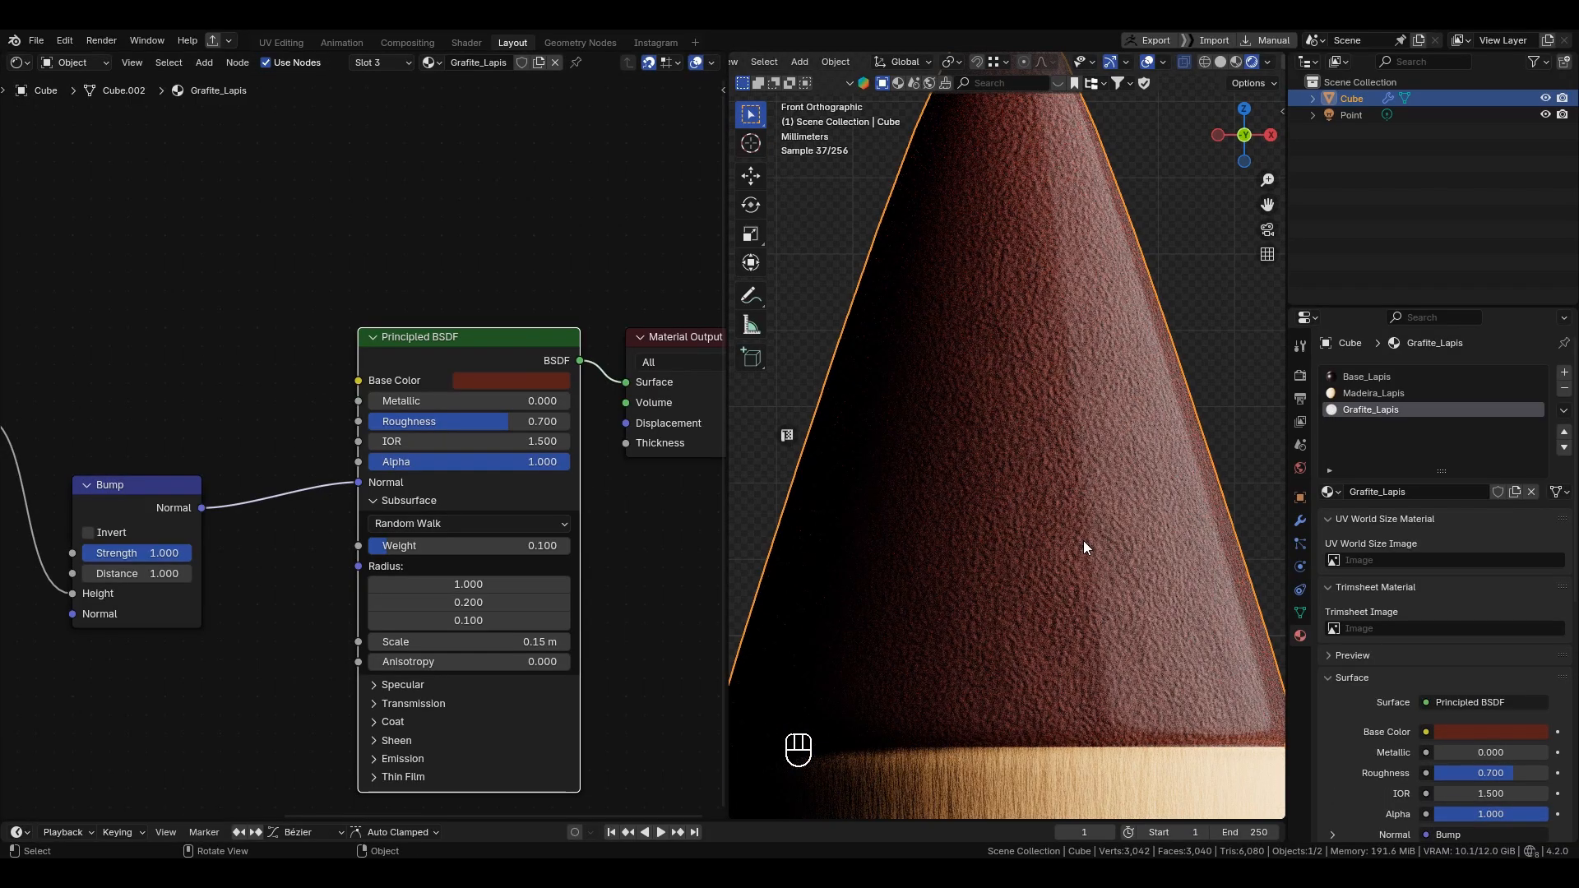
Step: Reduce the Bump node's strength to 0.1 and check the effect on the pencil tip
{"action": "left_click_drag", "start_coordinate": [271, 527], "coordinate": [588, 518], "text": "alt+shift"}
{"action": "scroll", "coordinate": [598, 614], "scroll_direction": "up", "scroll_amount": 3}
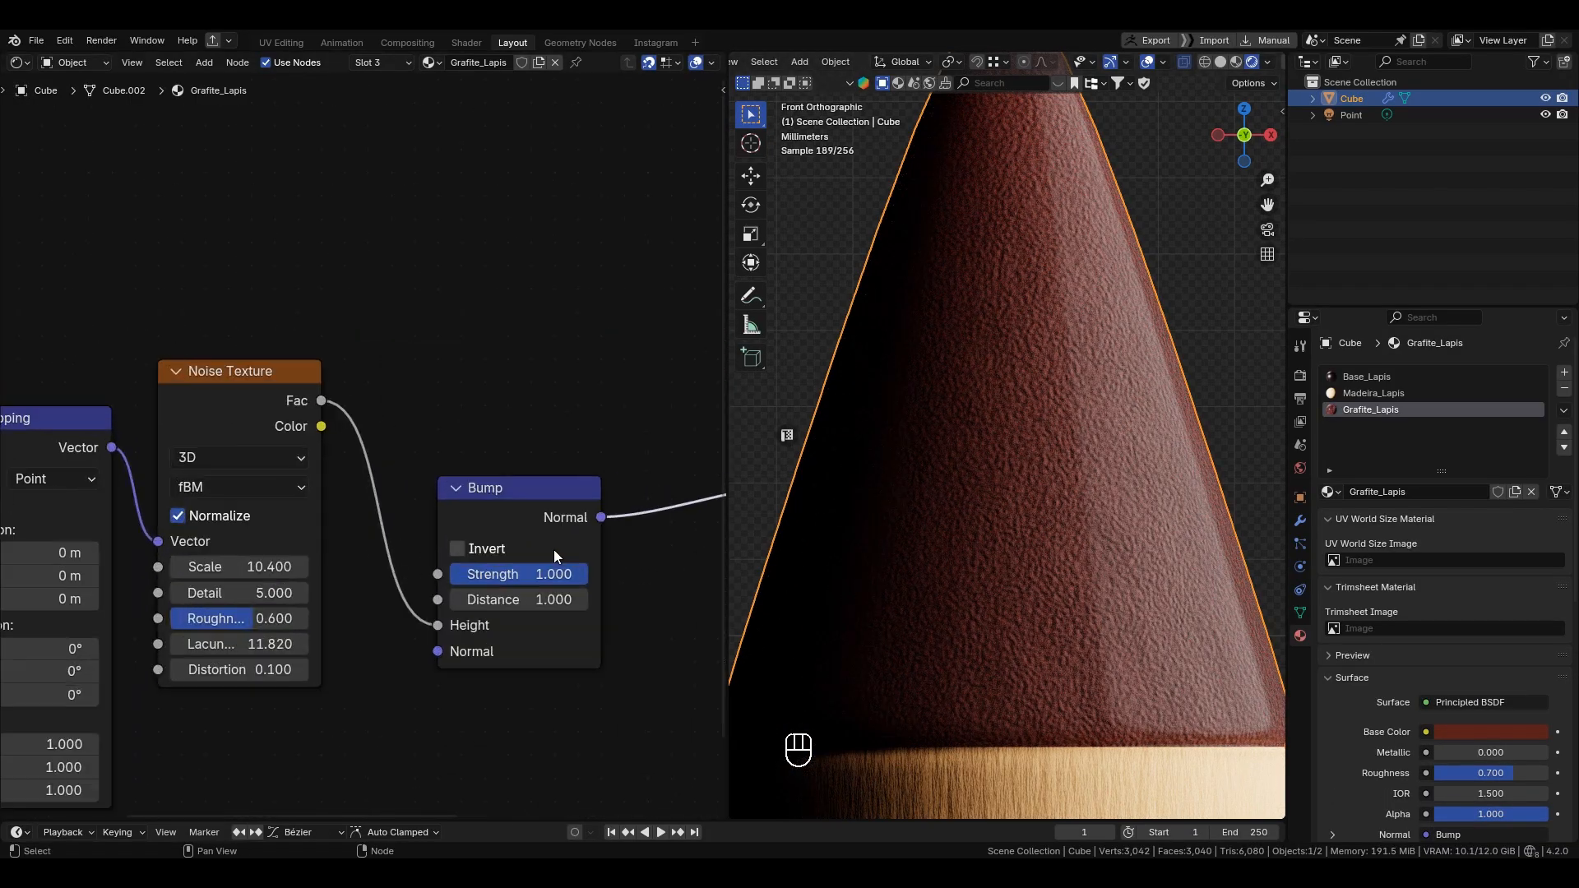
{"action": "left_click_drag", "start_coordinate": [597, 613], "coordinate": [457, 614]}
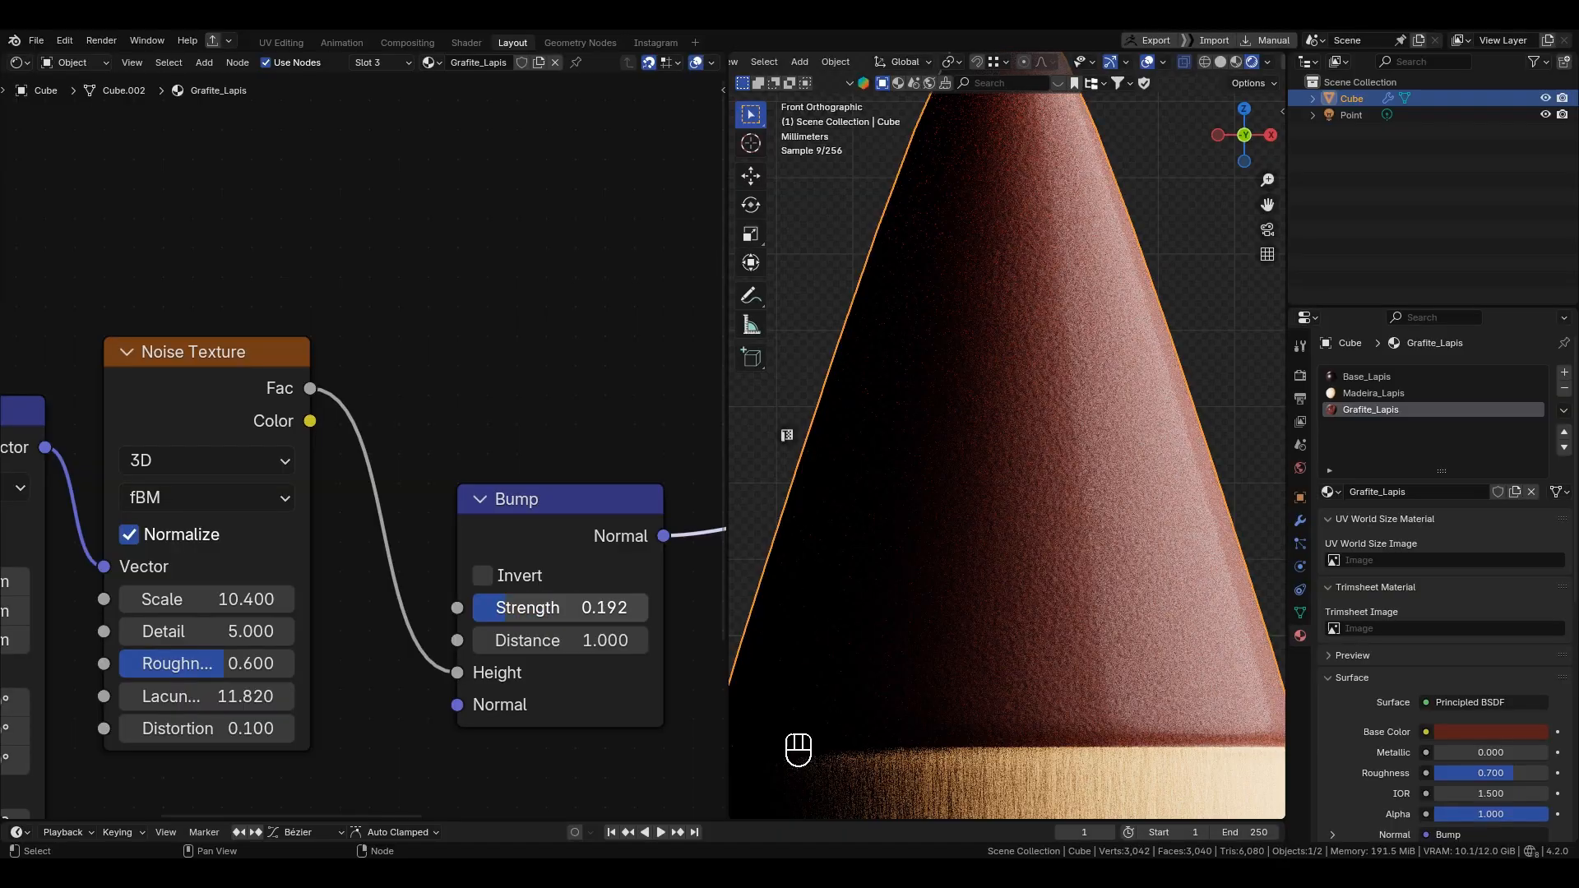
{"action": "left_click", "coordinate": [560, 608]}
{"action": "type", "text": "0.191667"}
{"action": "key", "text": "Return"}
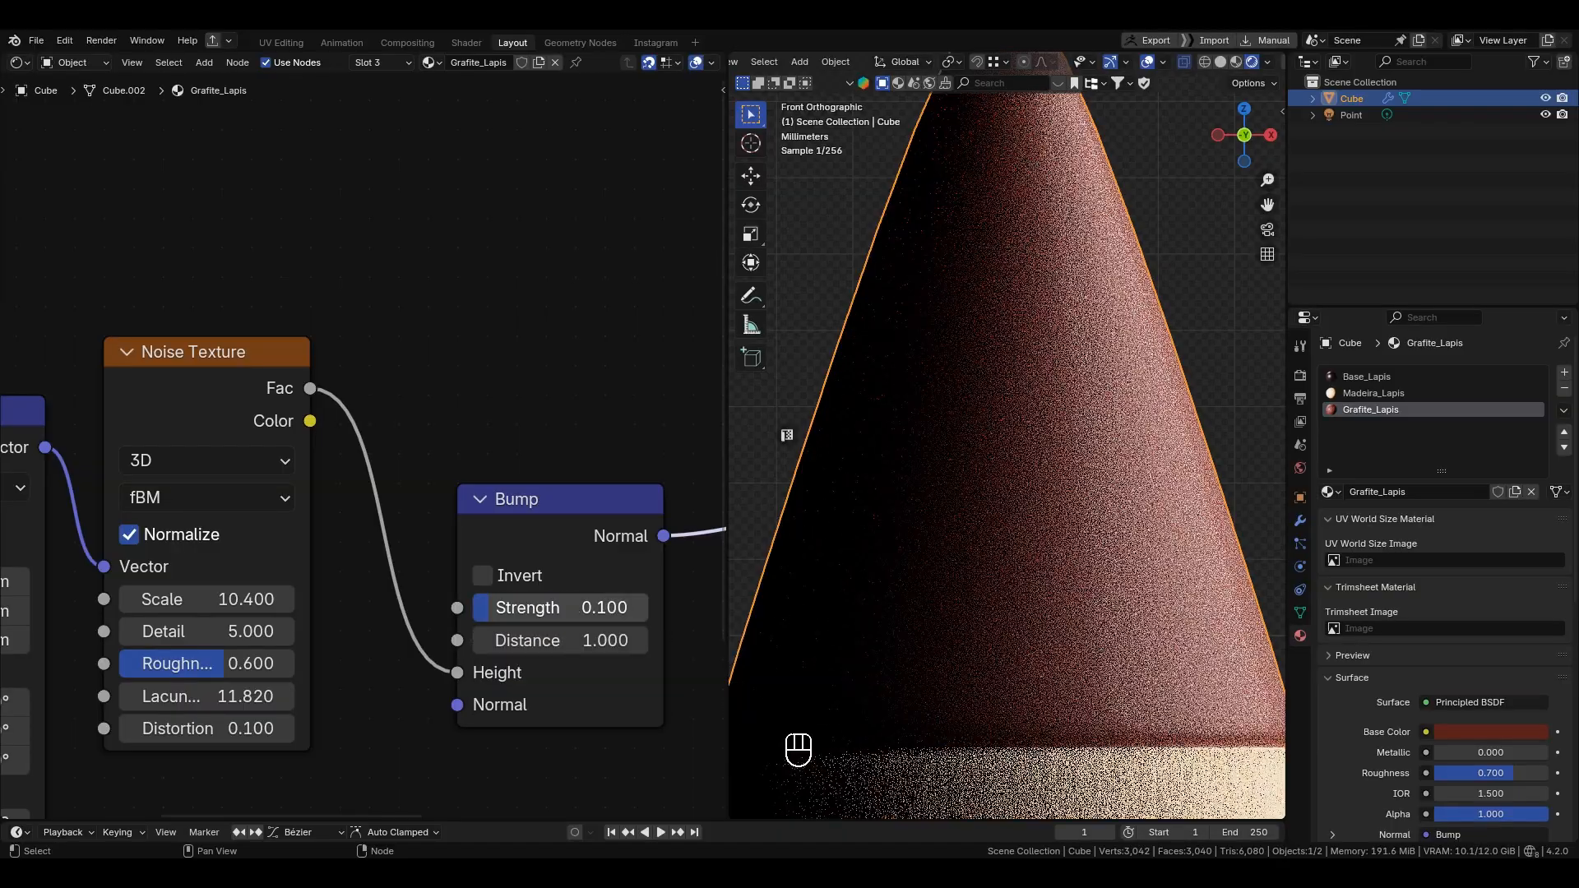
{"action": "scroll", "coordinate": [964, 591], "scroll_direction": "down", "scroll_amount": 3}
{"action": "scroll", "coordinate": [964, 590], "scroll_direction": "down", "scroll_amount": 1}
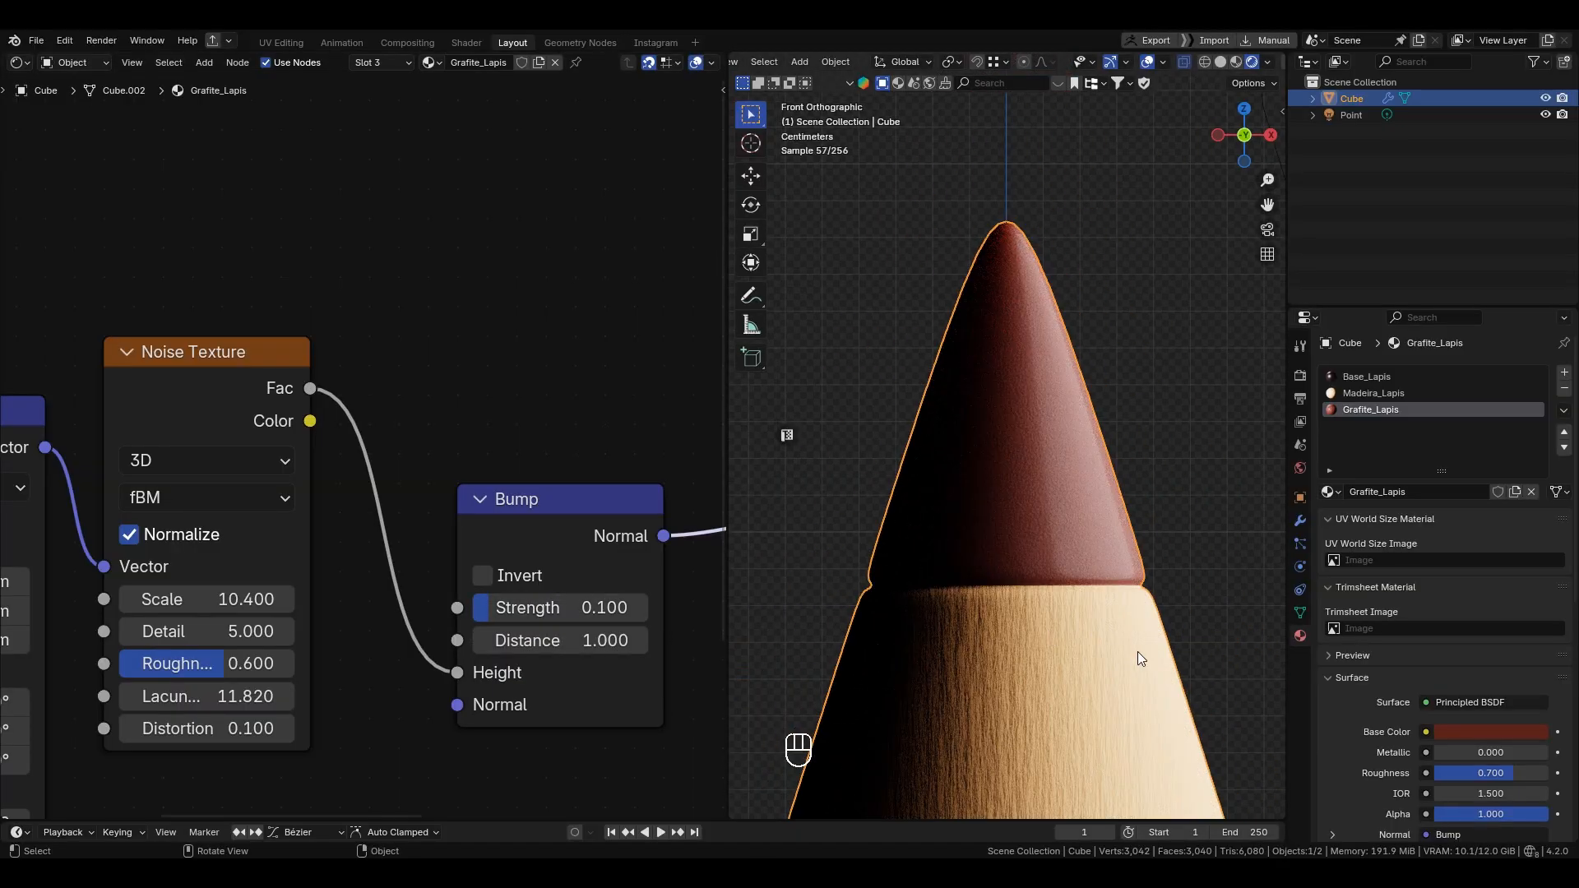
{"action": "scroll", "coordinate": [1148, 638], "scroll_direction": "up", "scroll_amount": 6}
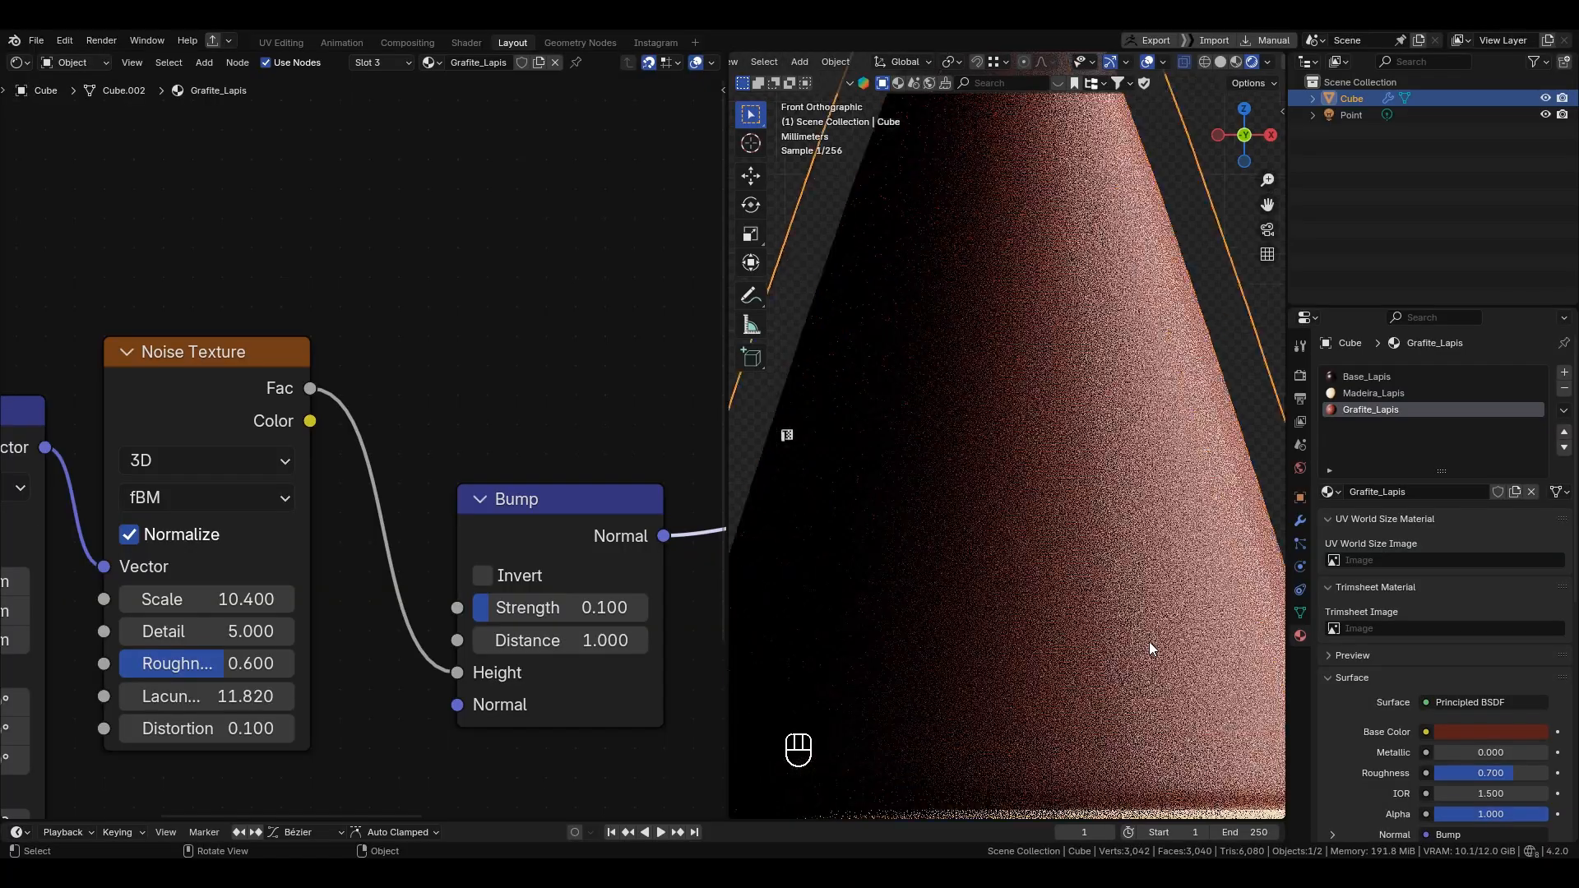
{"action": "scroll", "coordinate": [1149, 642], "scroll_direction": "down", "scroll_amount": 5}
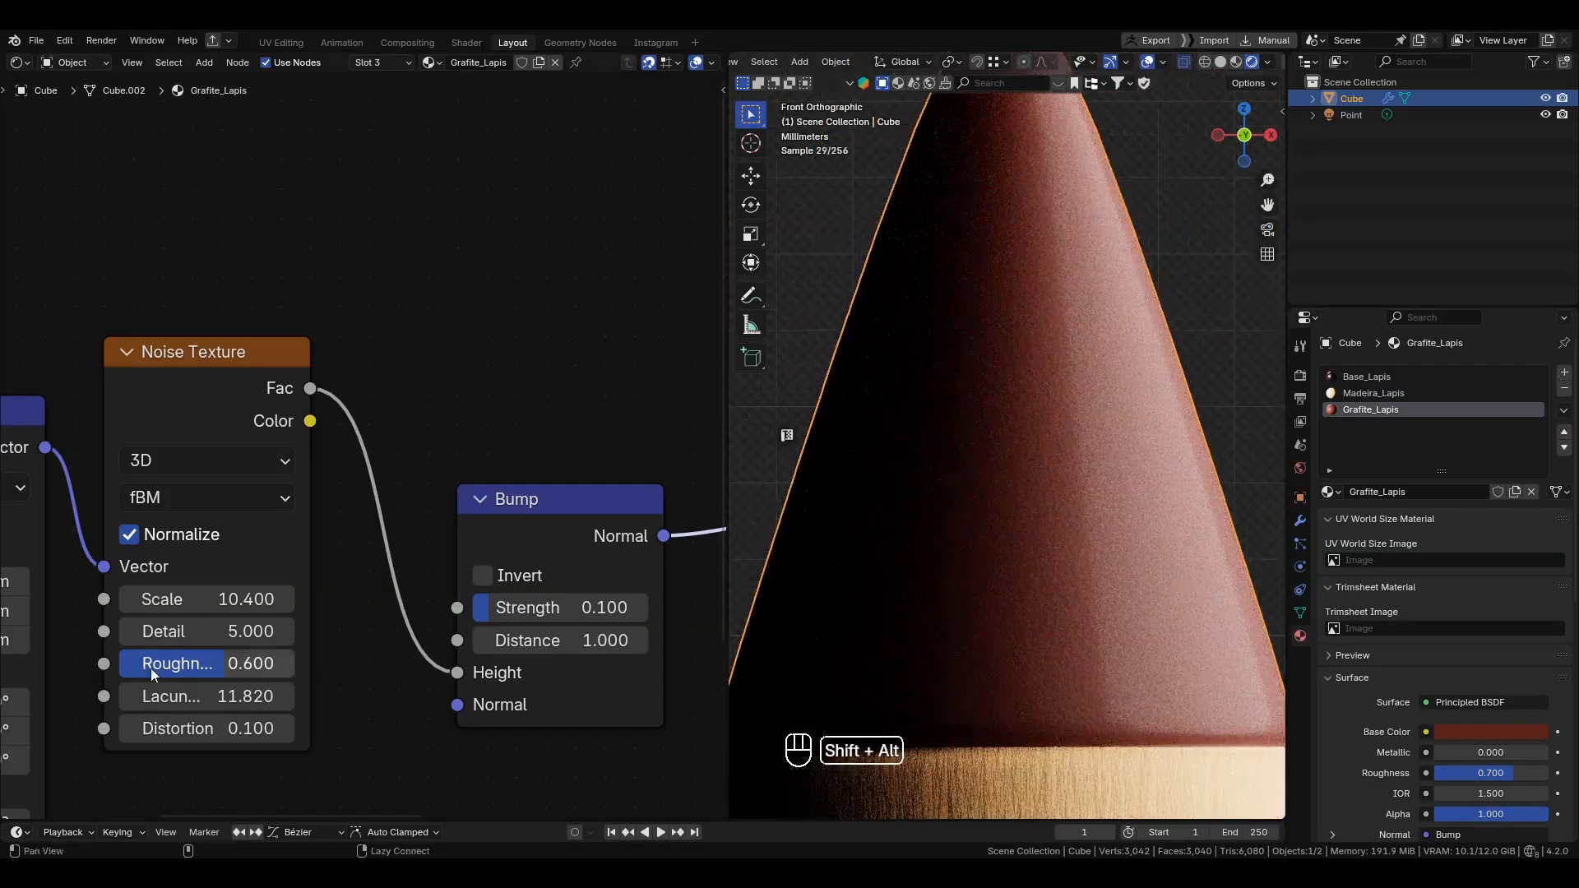
Step: Lower the Noise Texture's Lacunarity to 3
{"action": "middle_click_drag", "start_coordinate": [151, 667], "coordinate": [352, 541]}
{"action": "scroll", "coordinate": [353, 539], "scroll_direction": "up", "scroll_amount": 1}
{"action": "left_click_drag", "start_coordinate": [427, 592], "coordinate": [362, 577]}
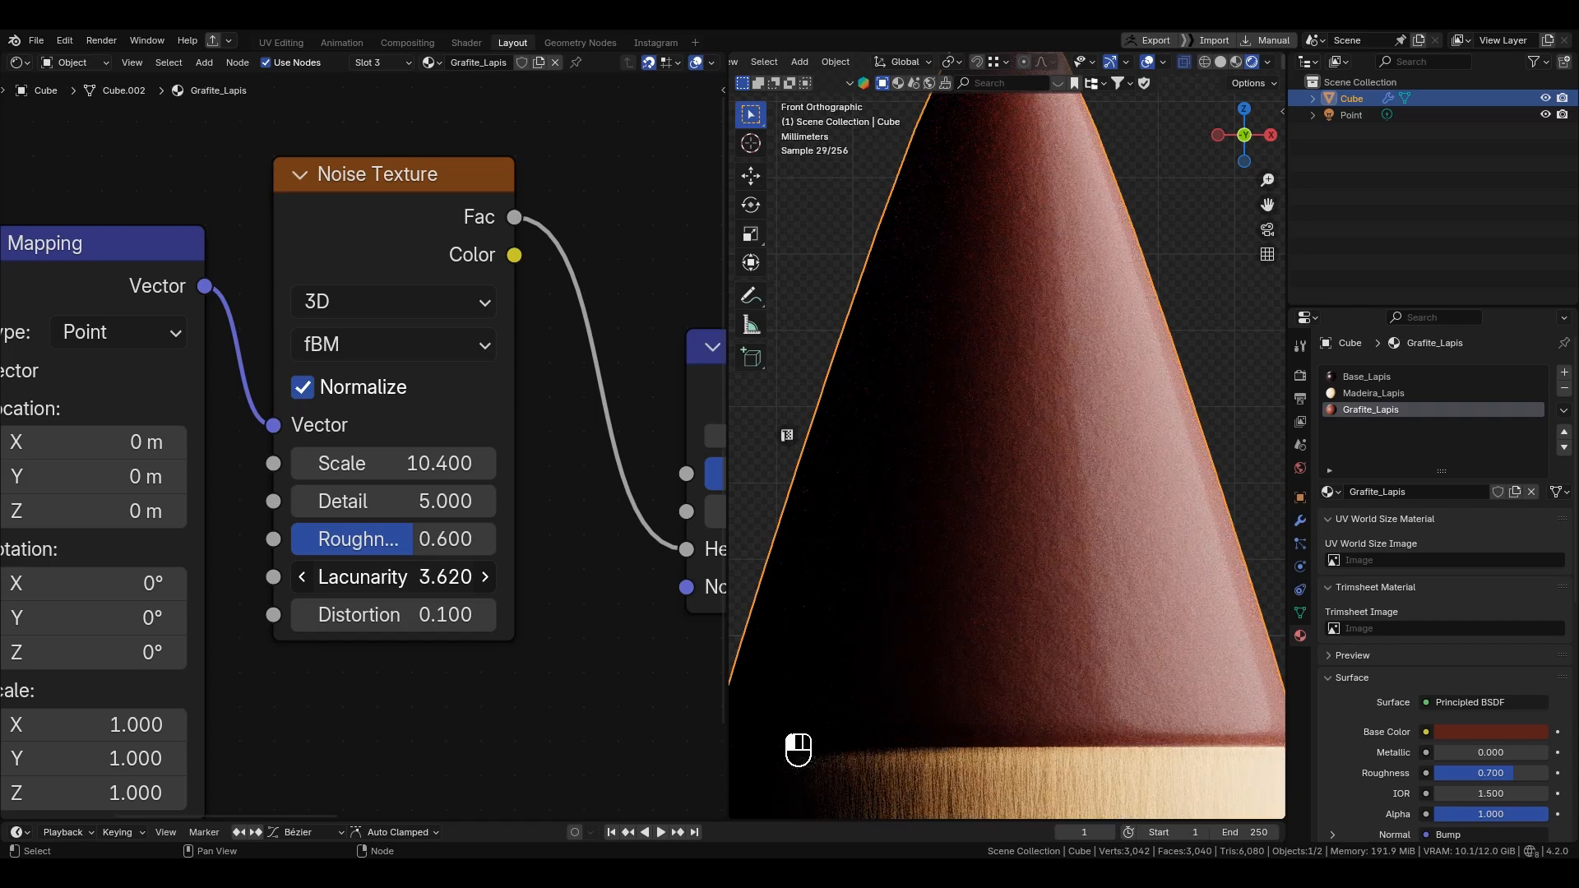
{"action": "left_click", "coordinate": [395, 578]}
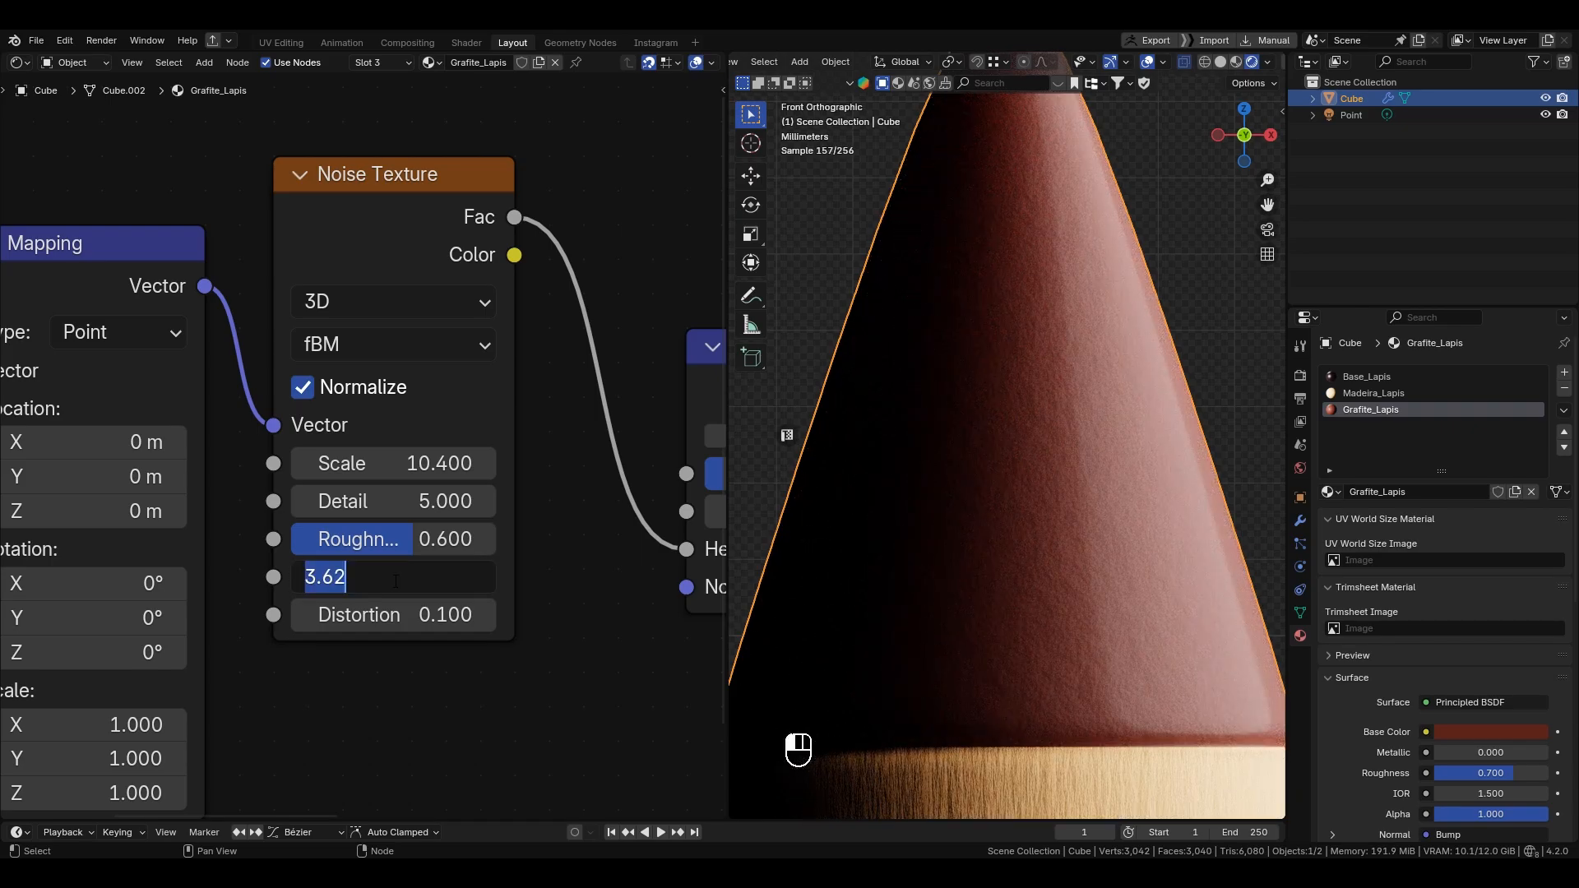
{"action": "type", "text": "3"}
{"action": "key", "text": "Return"}
Step: Try the Noise Texture's Roughness and a Detail of 10, and undo the Detail change
{"action": "mouse_move", "coordinate": [441, 541]}
{"action": "left_mouse_down"}
{"action": "mouse_move", "coordinate": [495, 541]}
{"action": "mouse_move", "coordinate": [348, 542]}
{"action": "mouse_move", "coordinate": [414, 541]}
{"action": "left_mouse_up"}
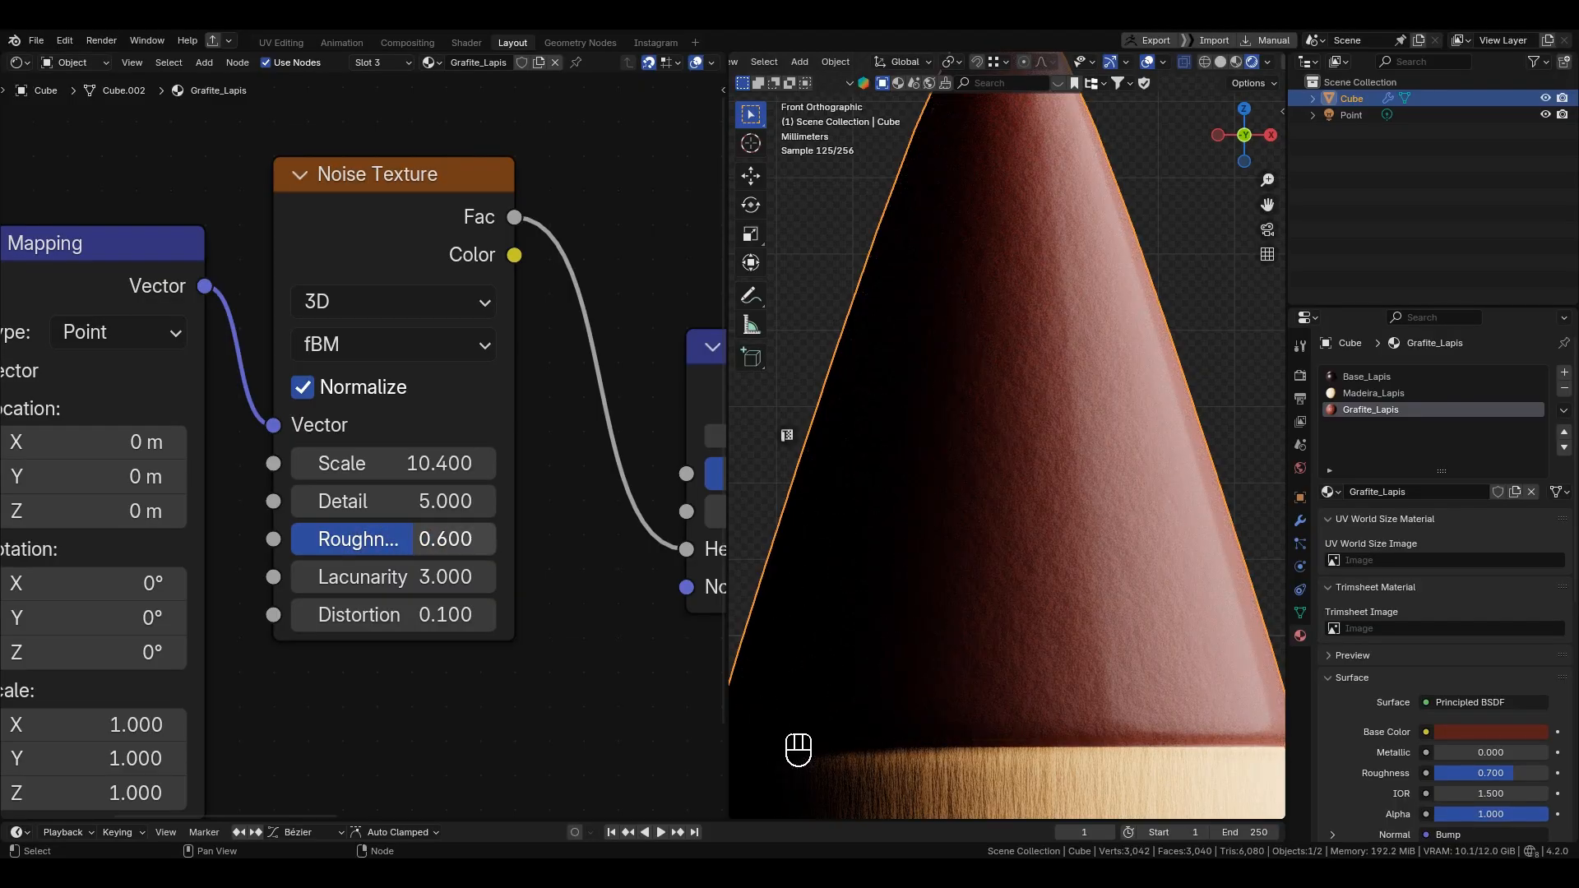
{"action": "left_click", "coordinate": [409, 503]}
{"action": "type", "text": "10"}
{"action": "key", "text": "Return"}
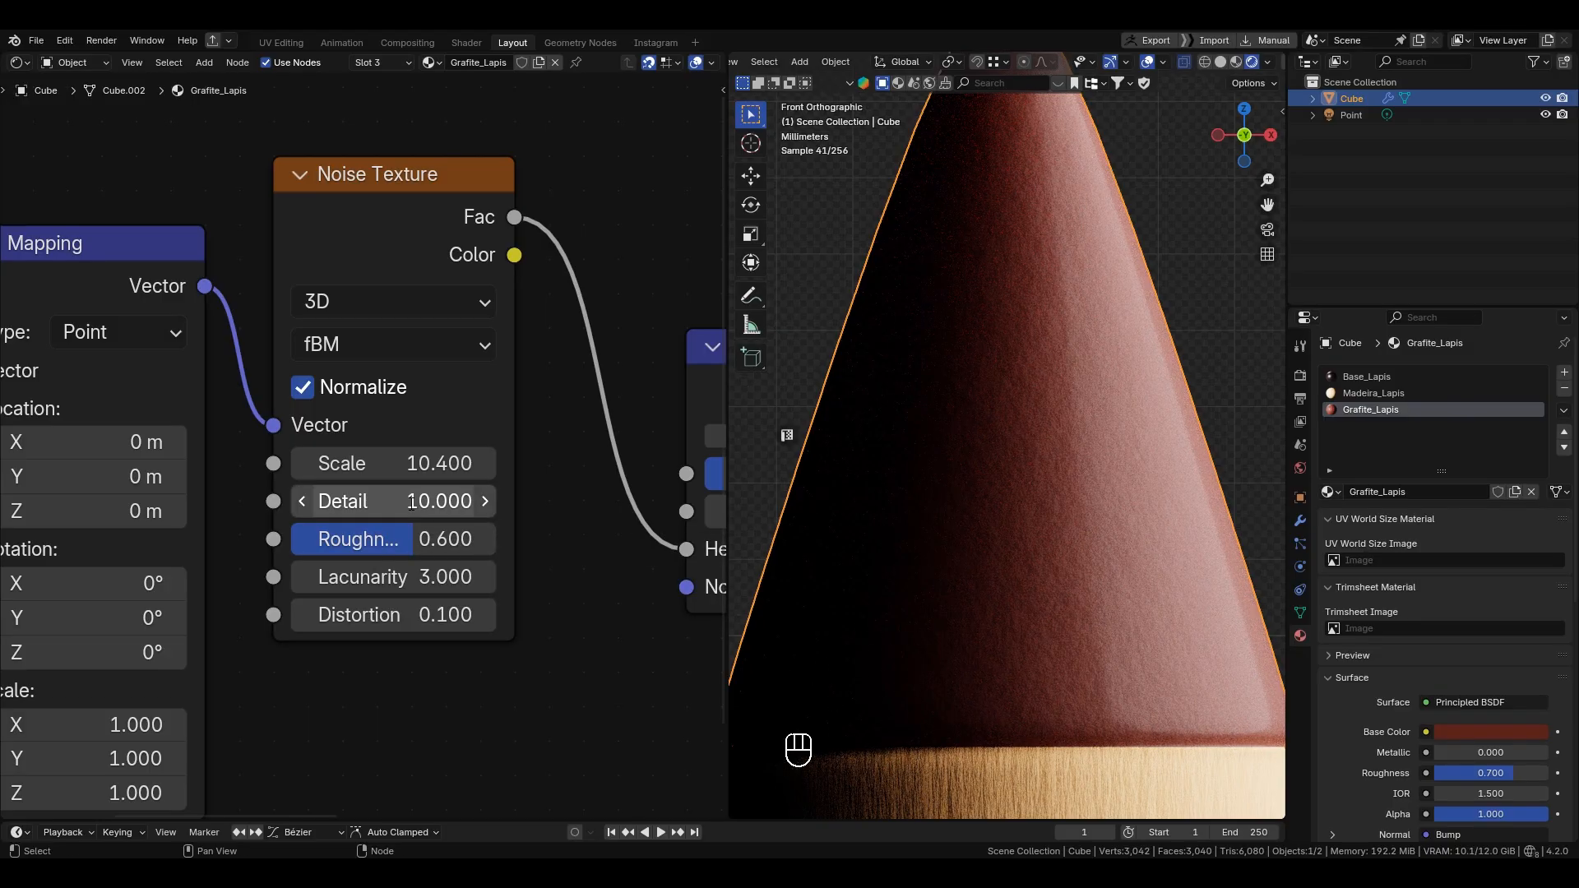
{"action": "key", "text": "ctrl+z"}
Step: Set the Noise Texture's Scale to 15 and check the surface from farther away
{"action": "left_click", "coordinate": [422, 469]}
{"action": "type", "text": "1"}
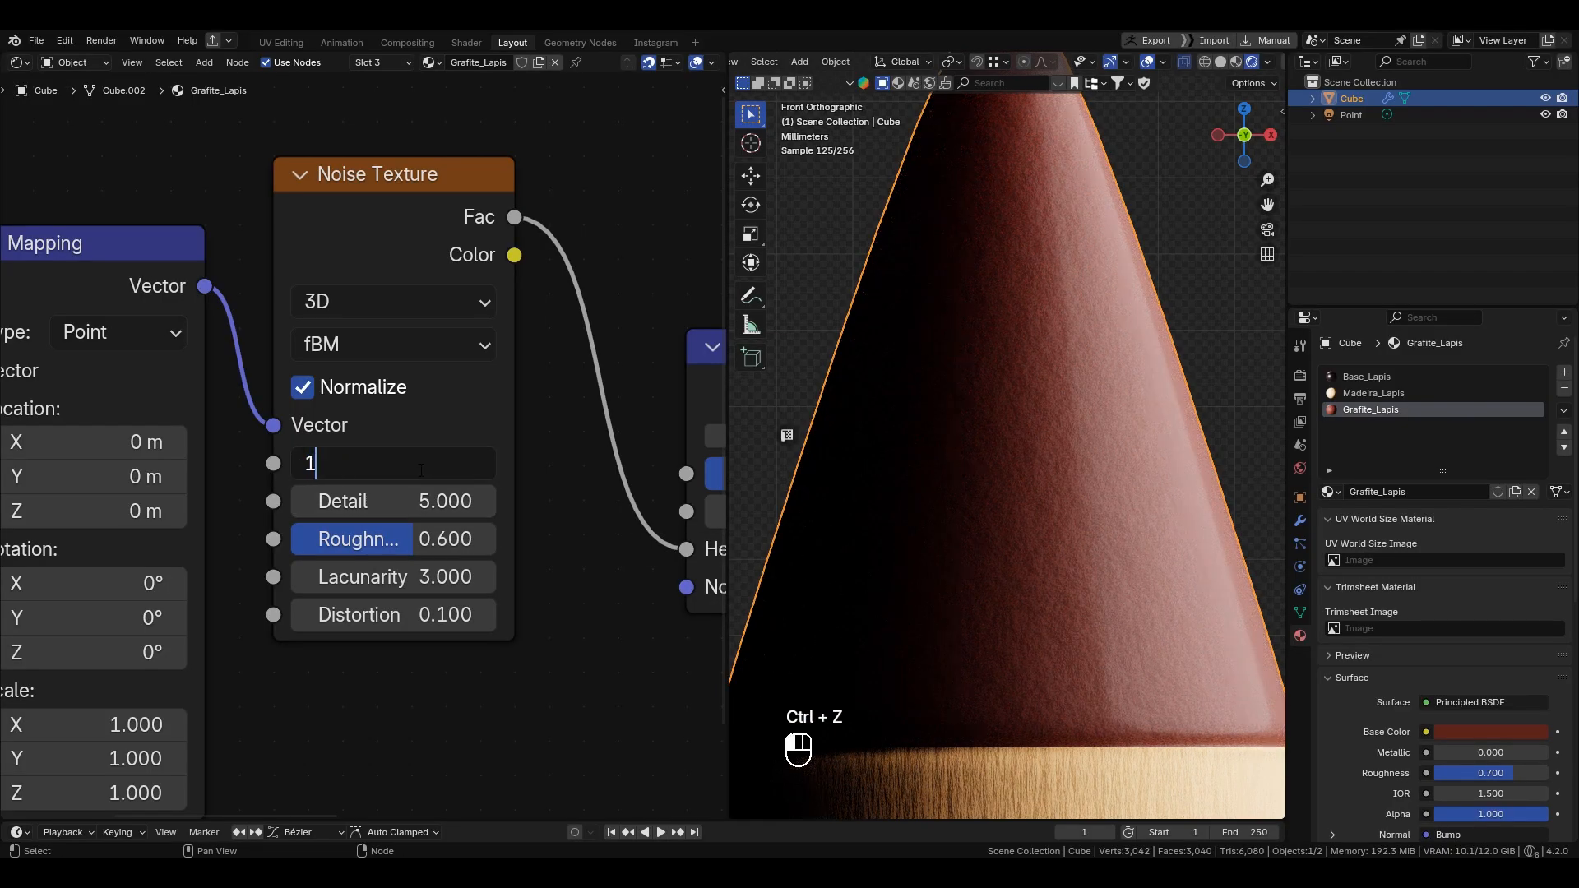
{"action": "type", "text": "5"}
{"action": "key", "text": "Return"}
{"action": "scroll", "coordinate": [984, 408], "scroll_direction": "down", "scroll_amount": 4}
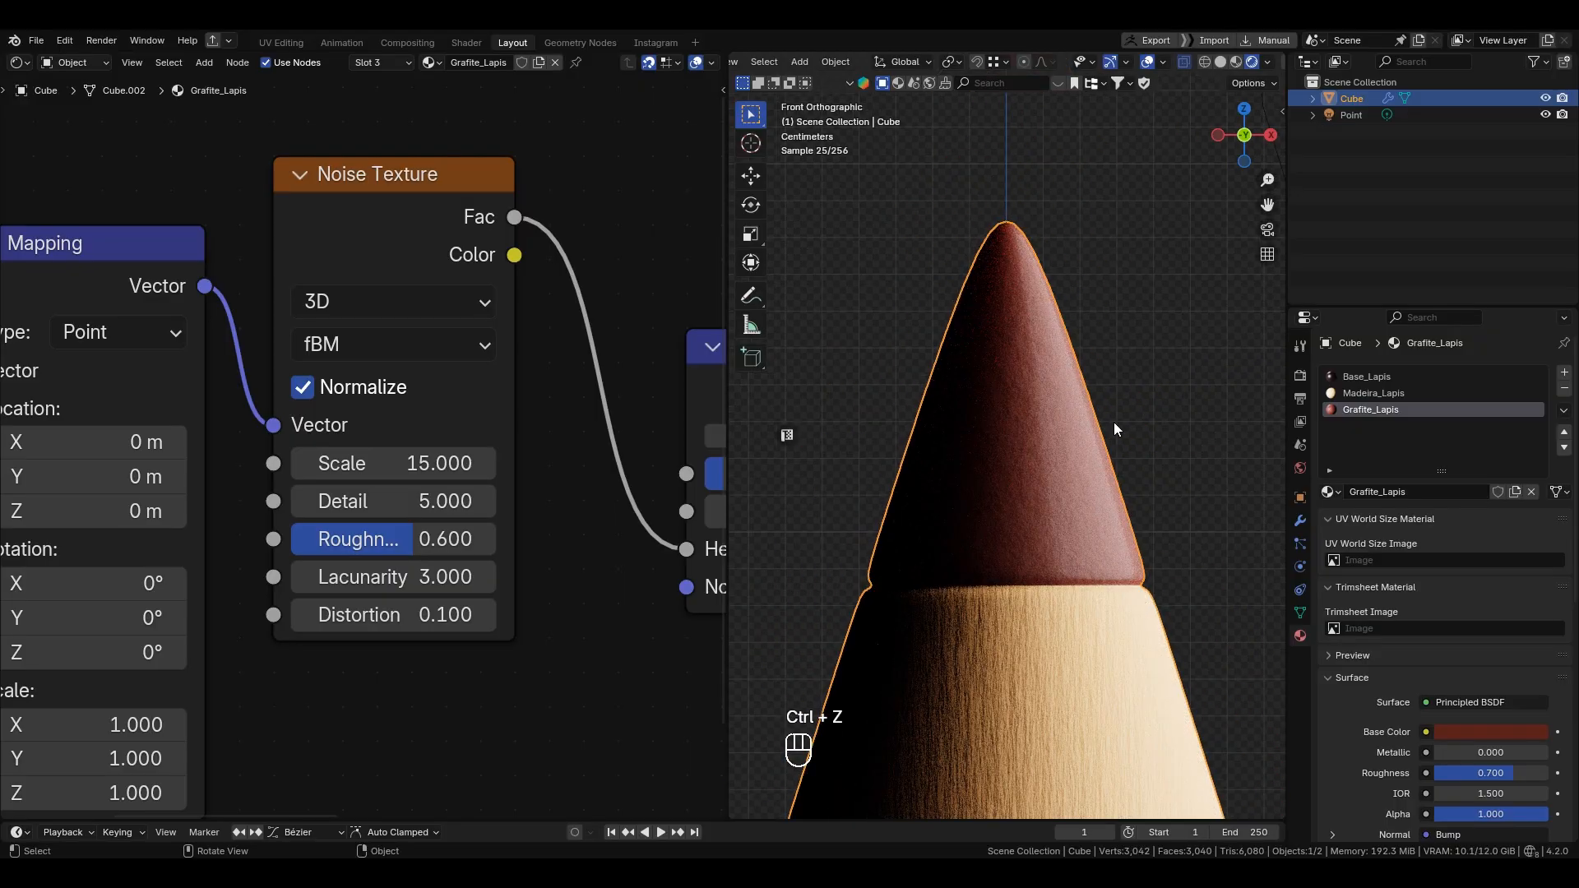
Step: Reduce the Bump node's Strength to 0.05 and inspect the pencil tip up close and from farther away
{"action": "middle_click_drag", "start_coordinate": [724, 436], "coordinate": [532, 449]}
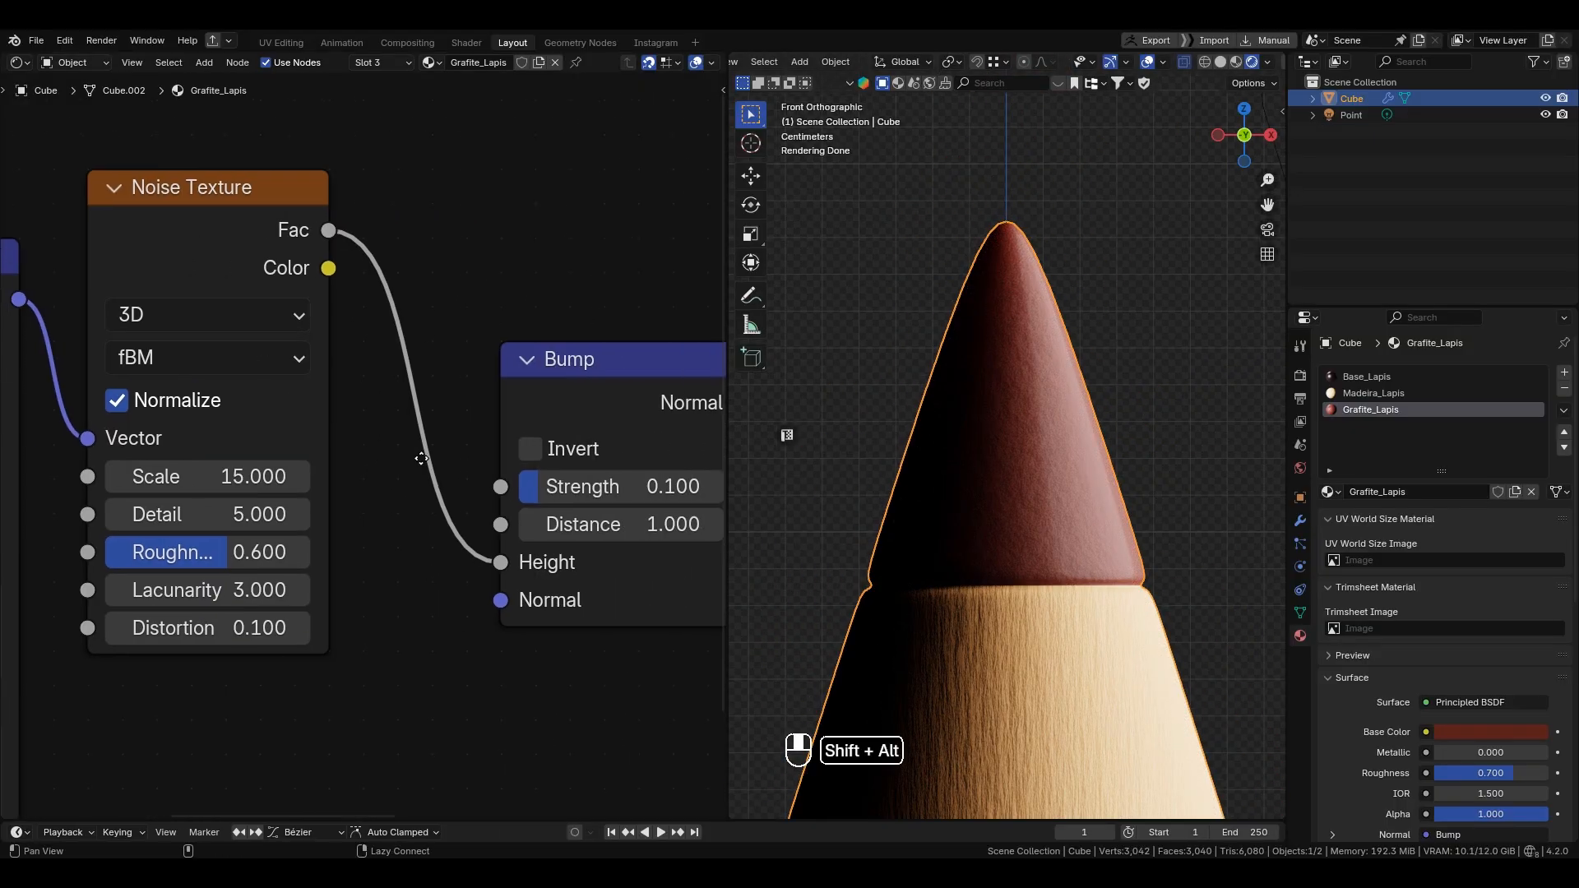
{"action": "left_click", "coordinate": [579, 488]}
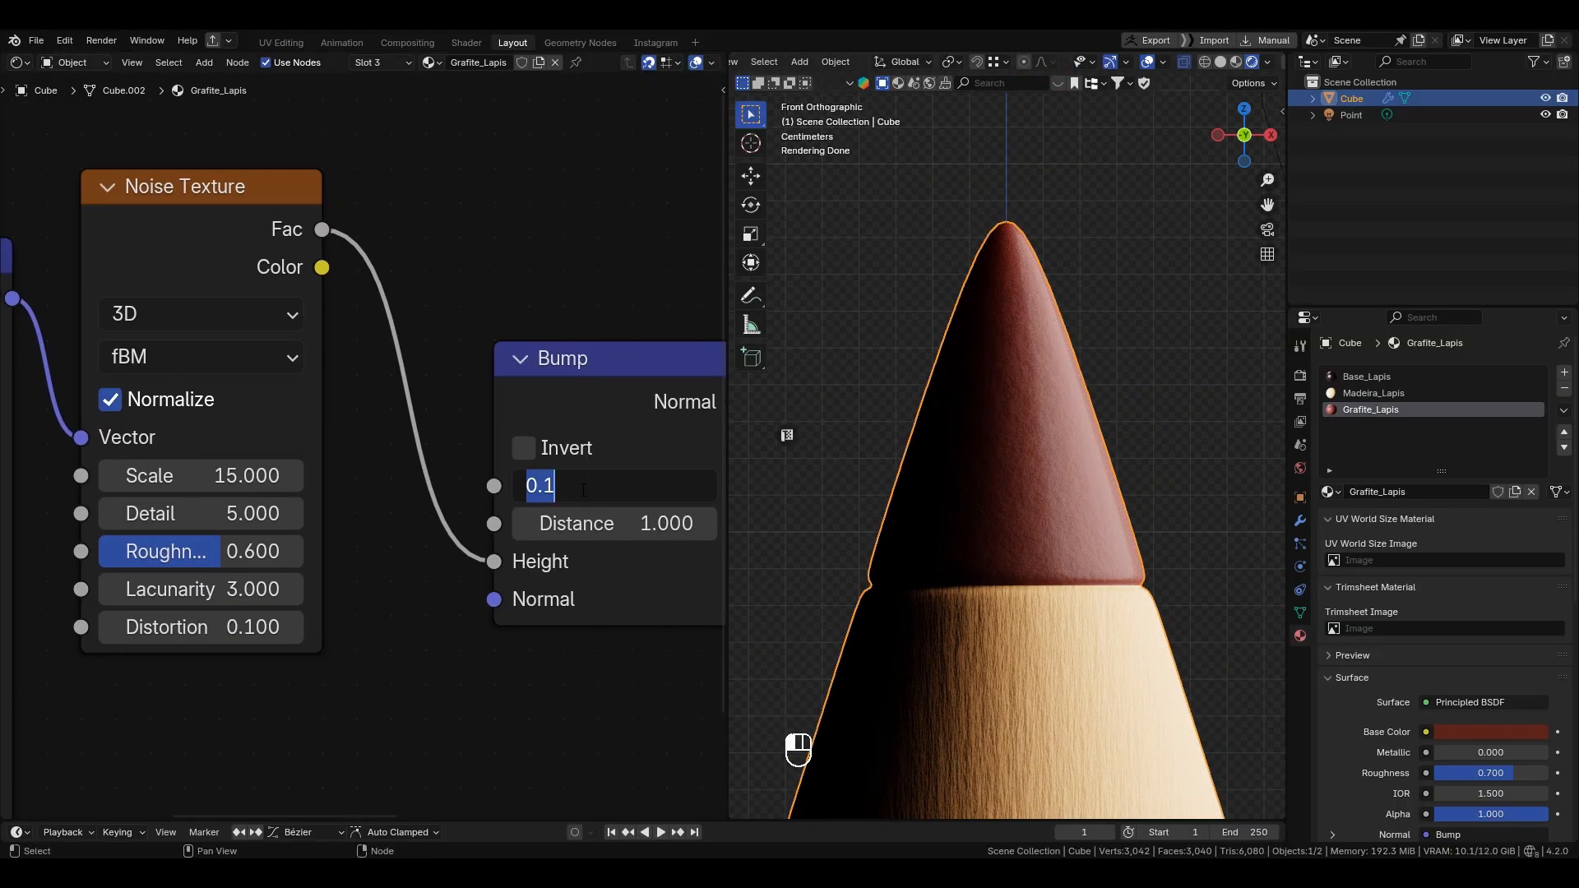
{"action": "type", "text": ".05"}
{"action": "key", "text": "Return"}
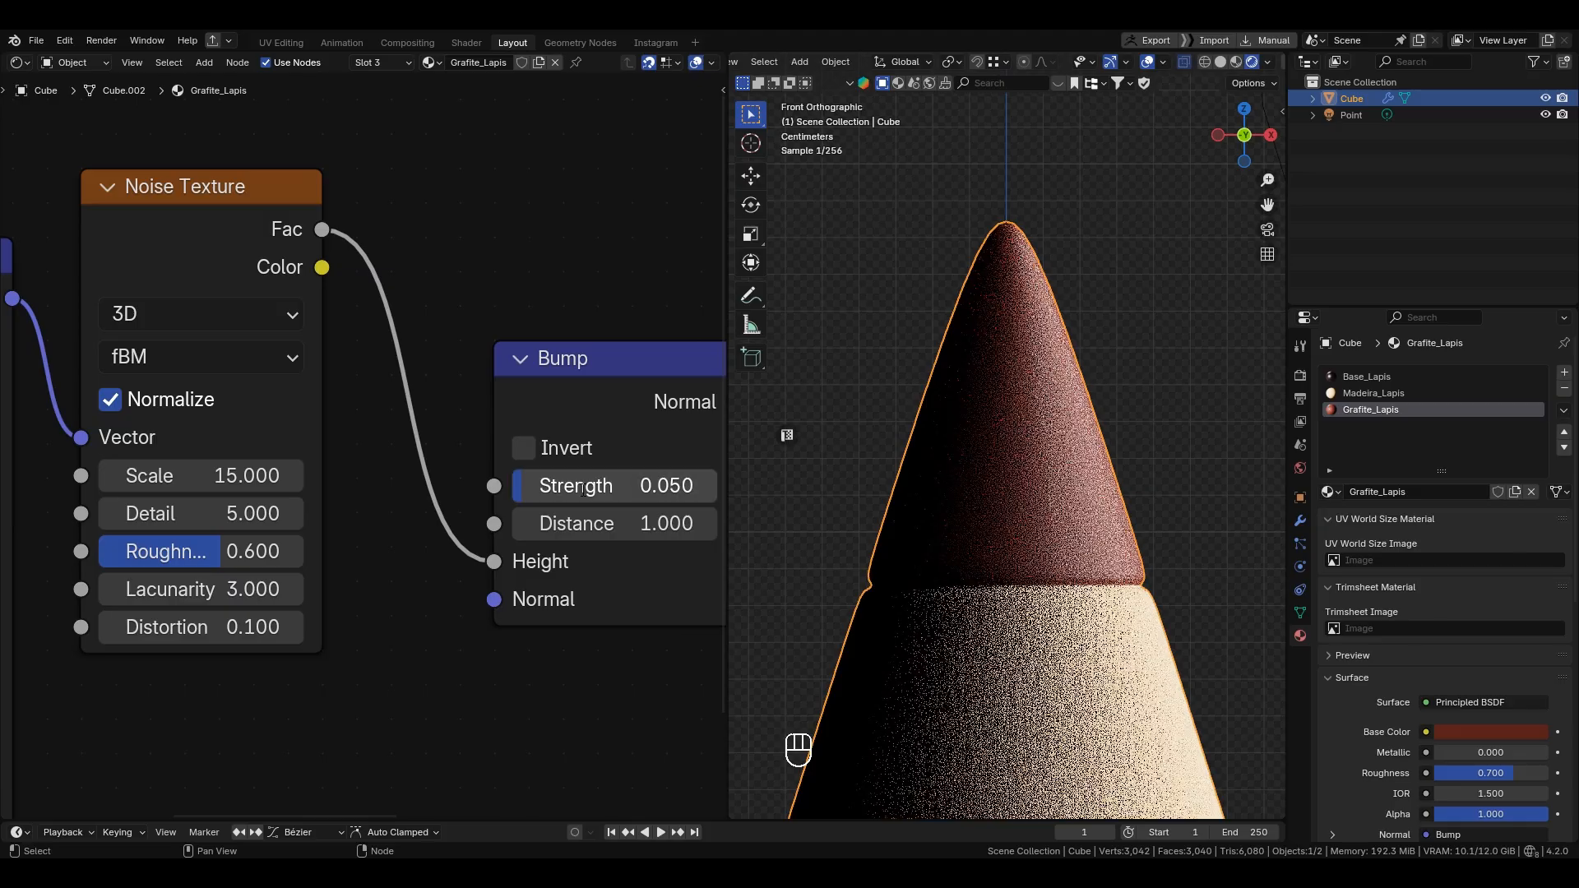
{"action": "scroll", "coordinate": [1168, 473], "scroll_direction": "up", "scroll_amount": 4}
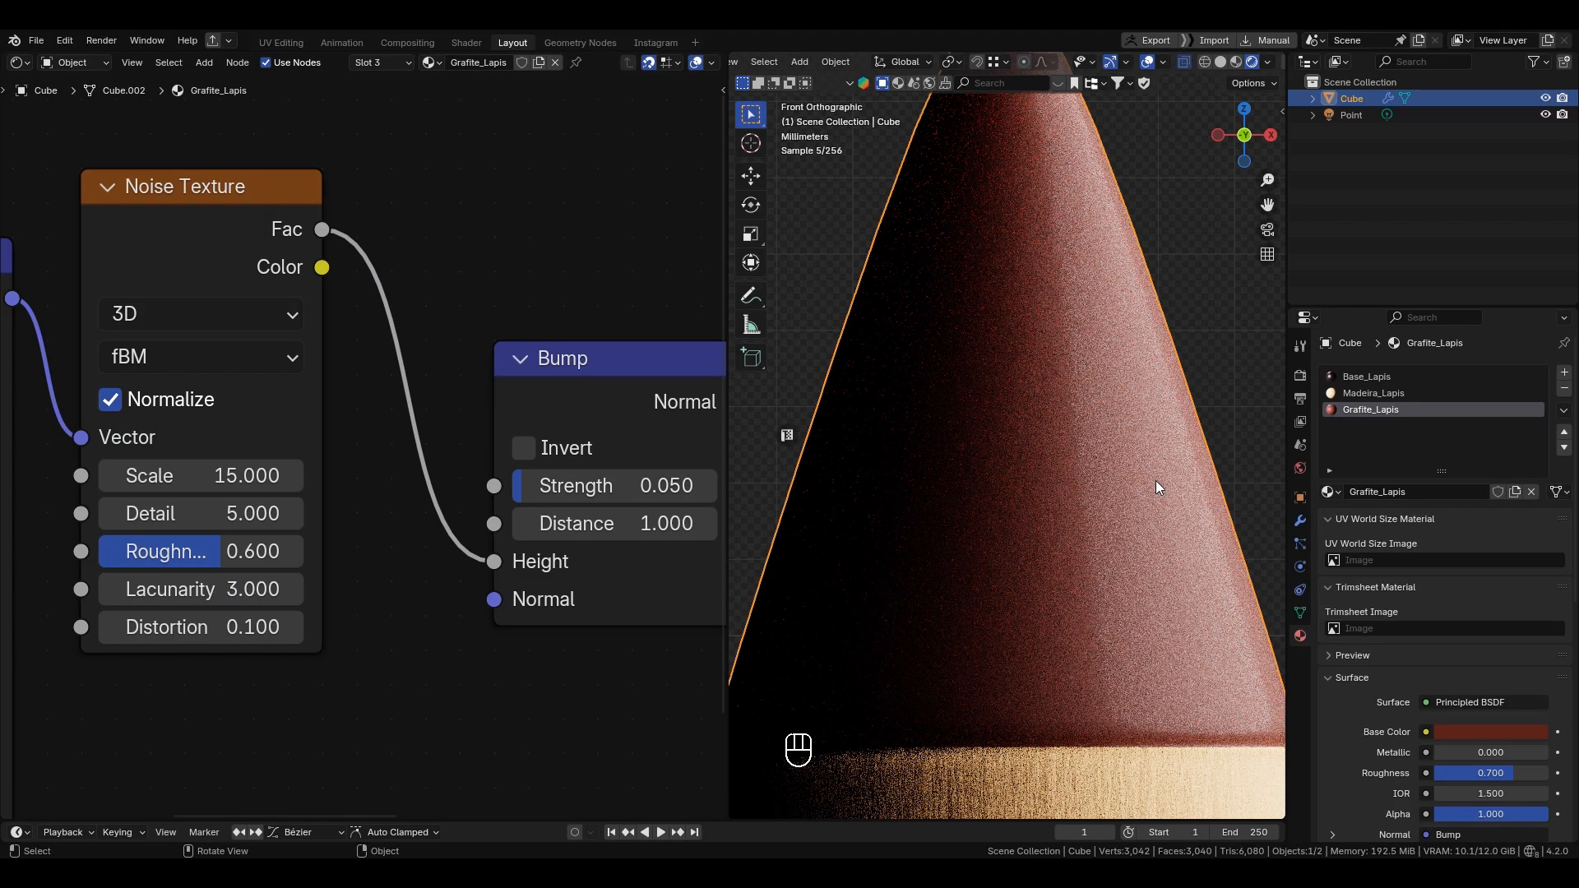
{"action": "scroll", "coordinate": [1054, 362], "scroll_direction": "down", "scroll_amount": 3}
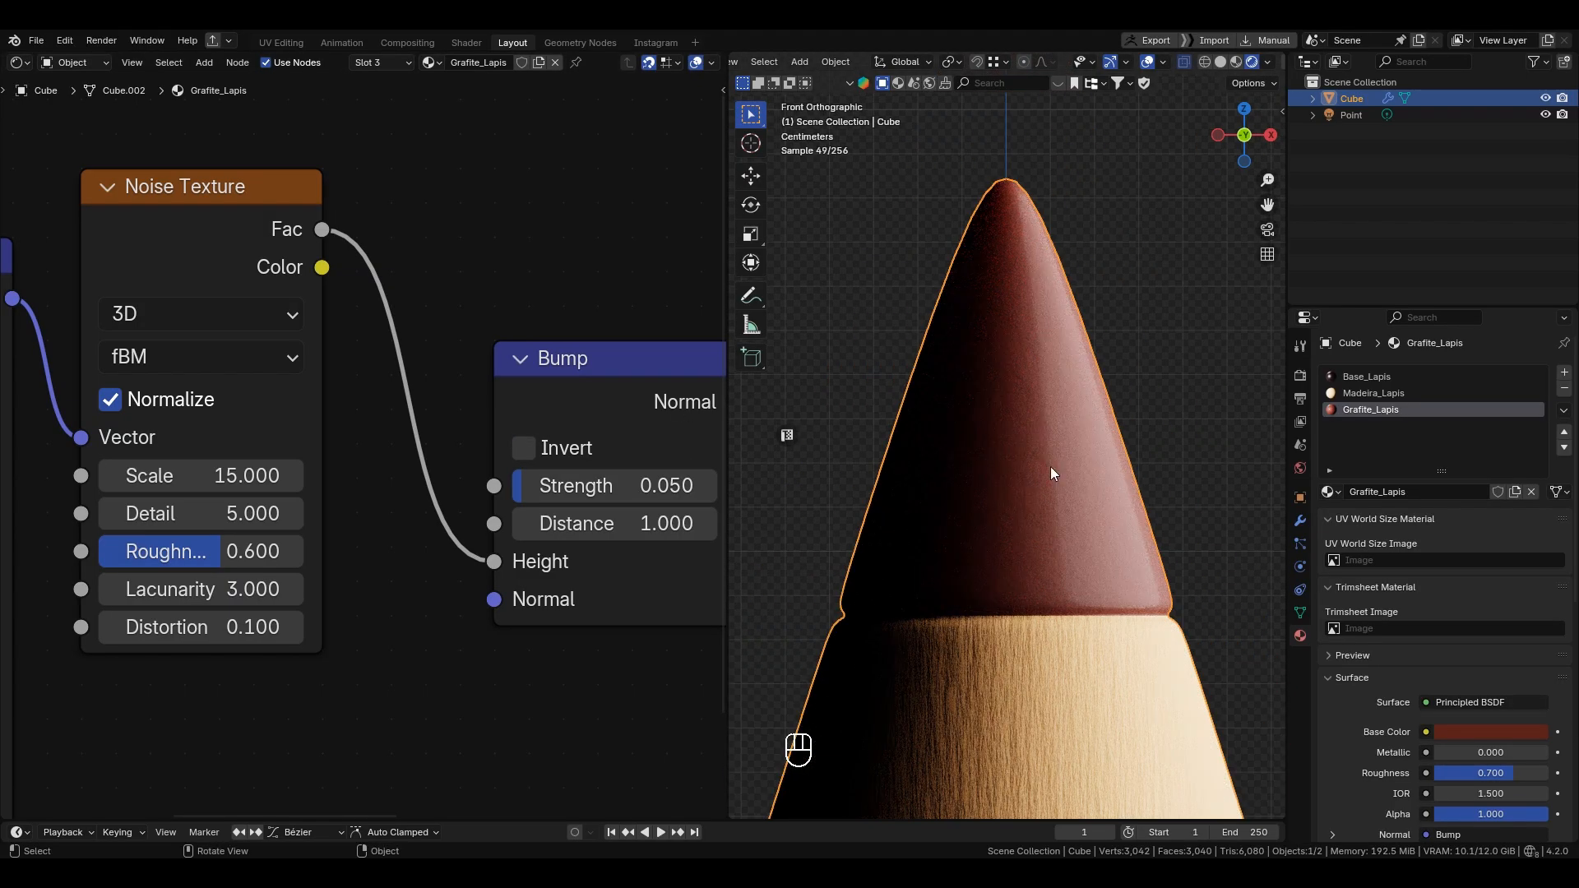
{"action": "scroll", "coordinate": [560, 422], "scroll_direction": "down", "scroll_amount": 2}
Step: Expand the Principled BSDF's Coat settings and set the coat Weight to 0
{"action": "middle_click_drag", "start_coordinate": [560, 423], "coordinate": [161, 392]}
{"action": "middle_click_drag", "start_coordinate": [341, 451], "coordinate": [369, 498]}
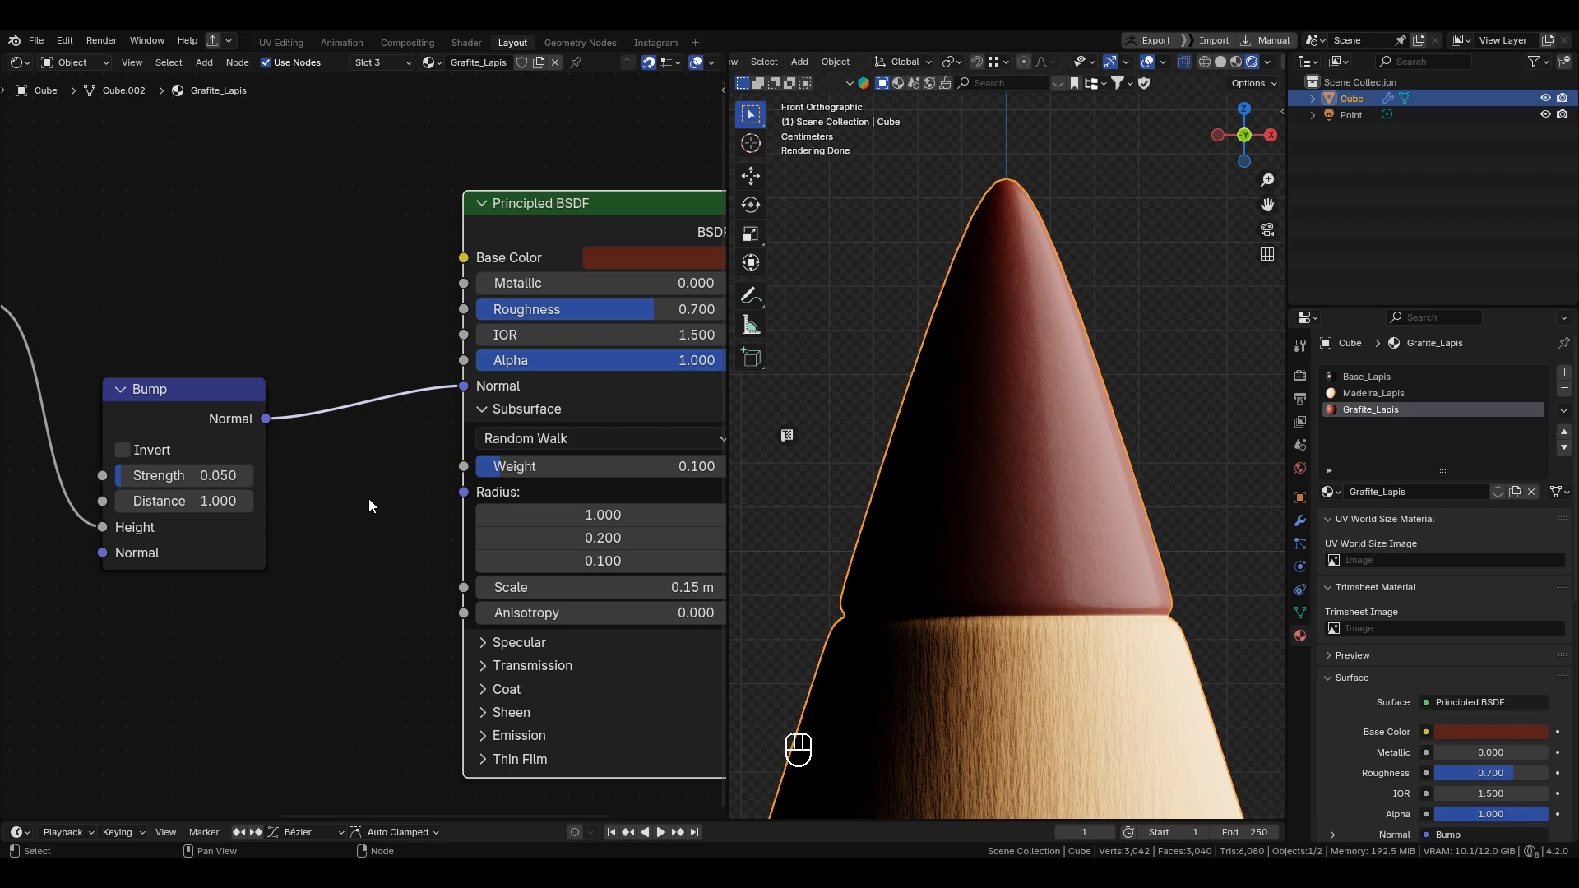
{"action": "left_click", "coordinate": [488, 691]}
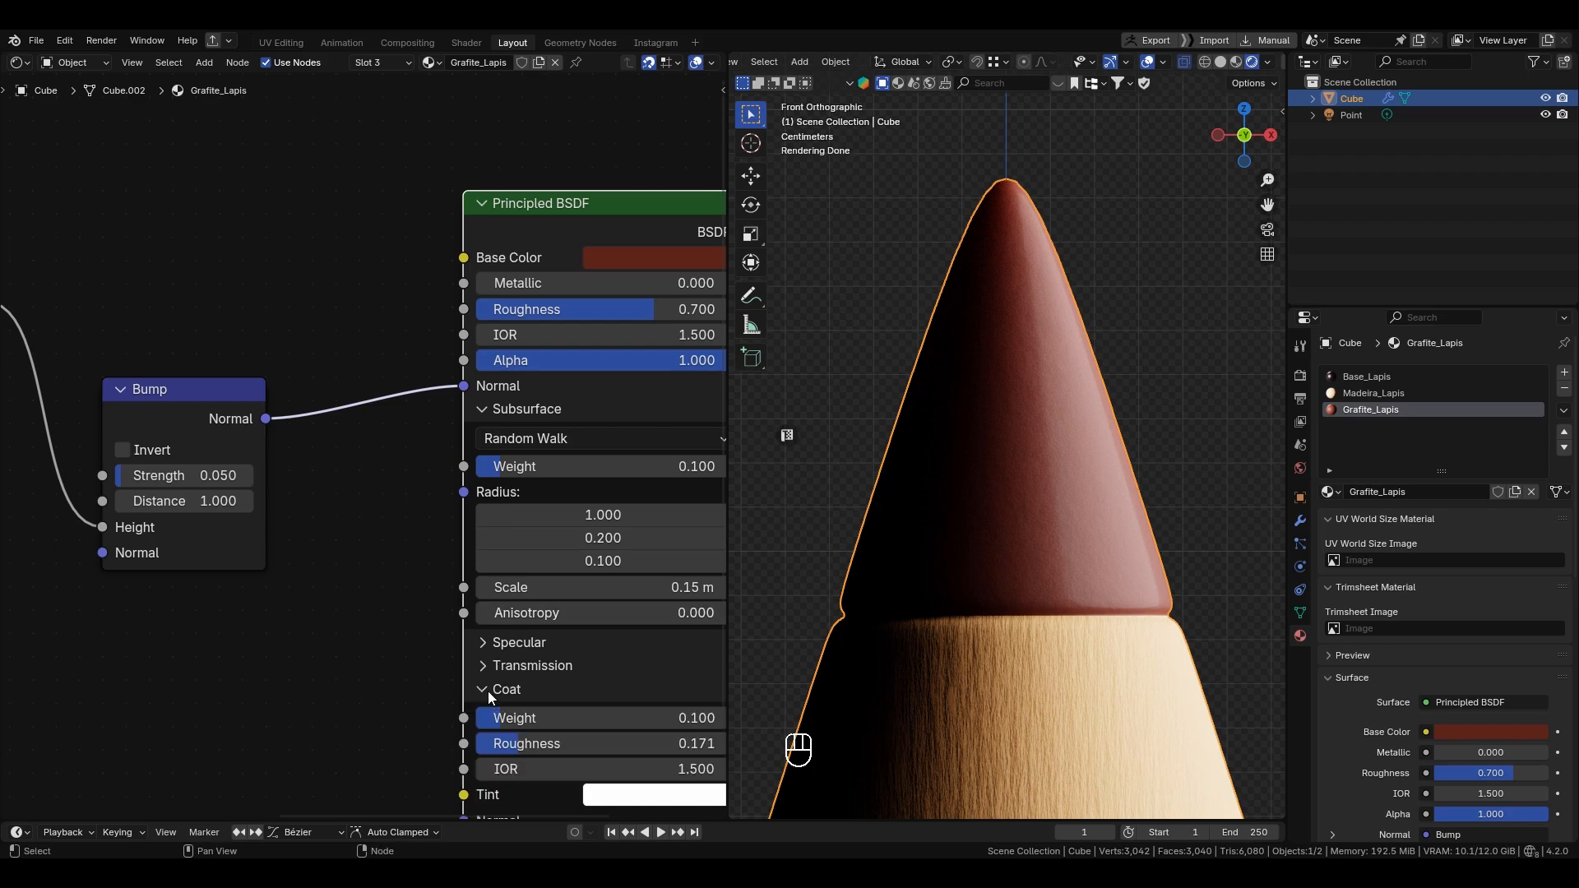
{"action": "left_click_drag", "start_coordinate": [569, 712], "coordinate": [467, 709]}
Step: Add a Color Ramp node above the Bump node, between the Noise Texture and the Principled BSDF
{"action": "middle_click_drag", "start_coordinate": [256, 475], "coordinate": [498, 677]}
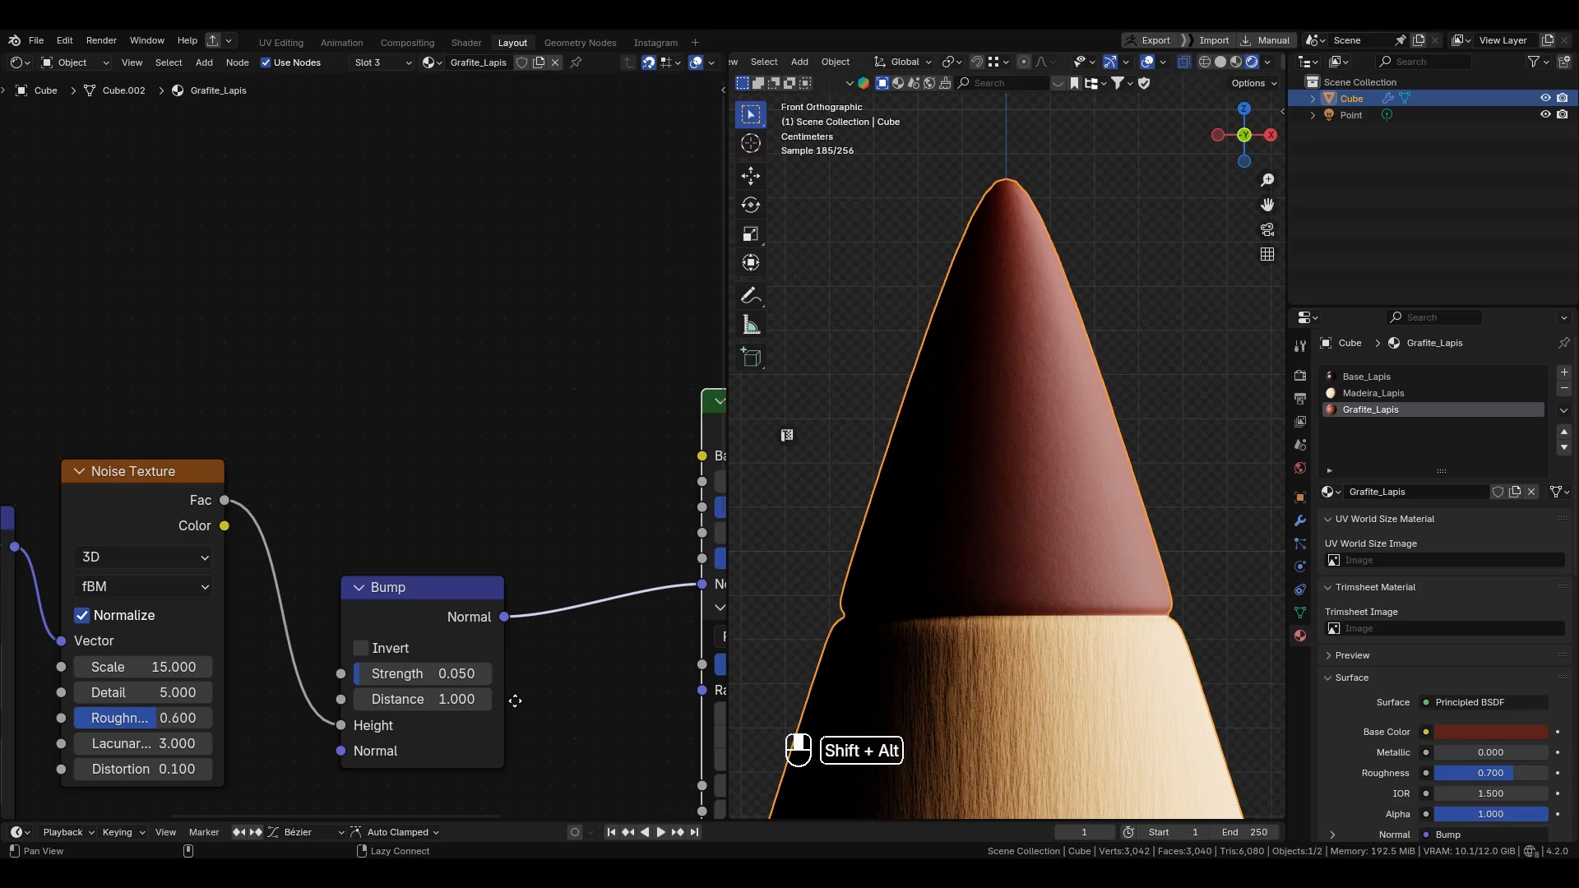
{"action": "key", "text": "shift+a"}
{"action": "left_click", "coordinate": [328, 255]}
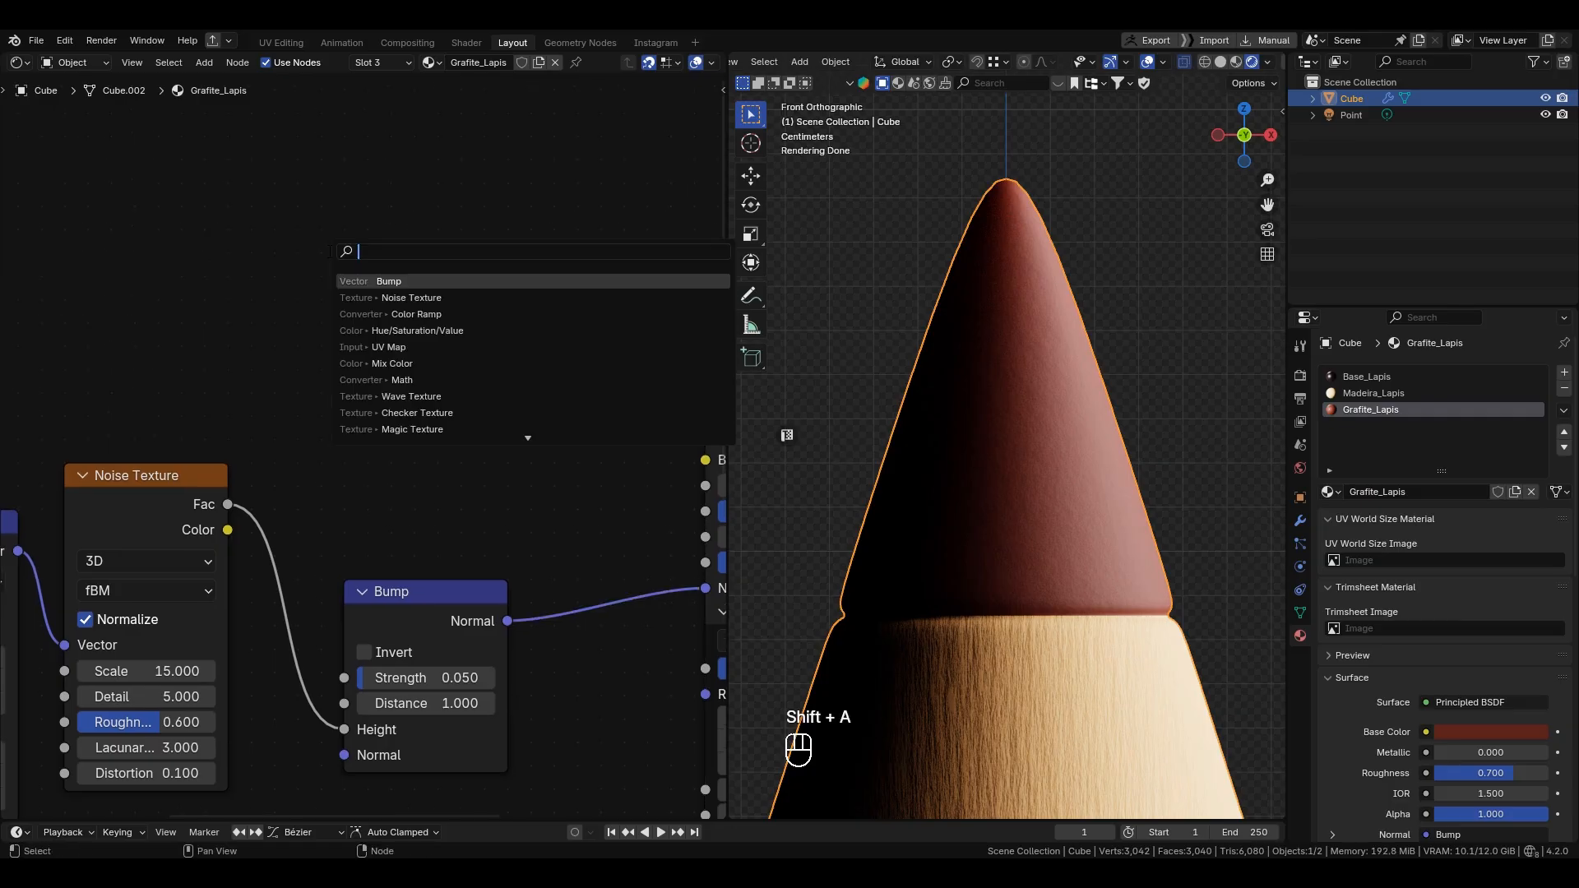
{"action": "type", "text": "colo"}
{"action": "left_click", "coordinate": [391, 297]}
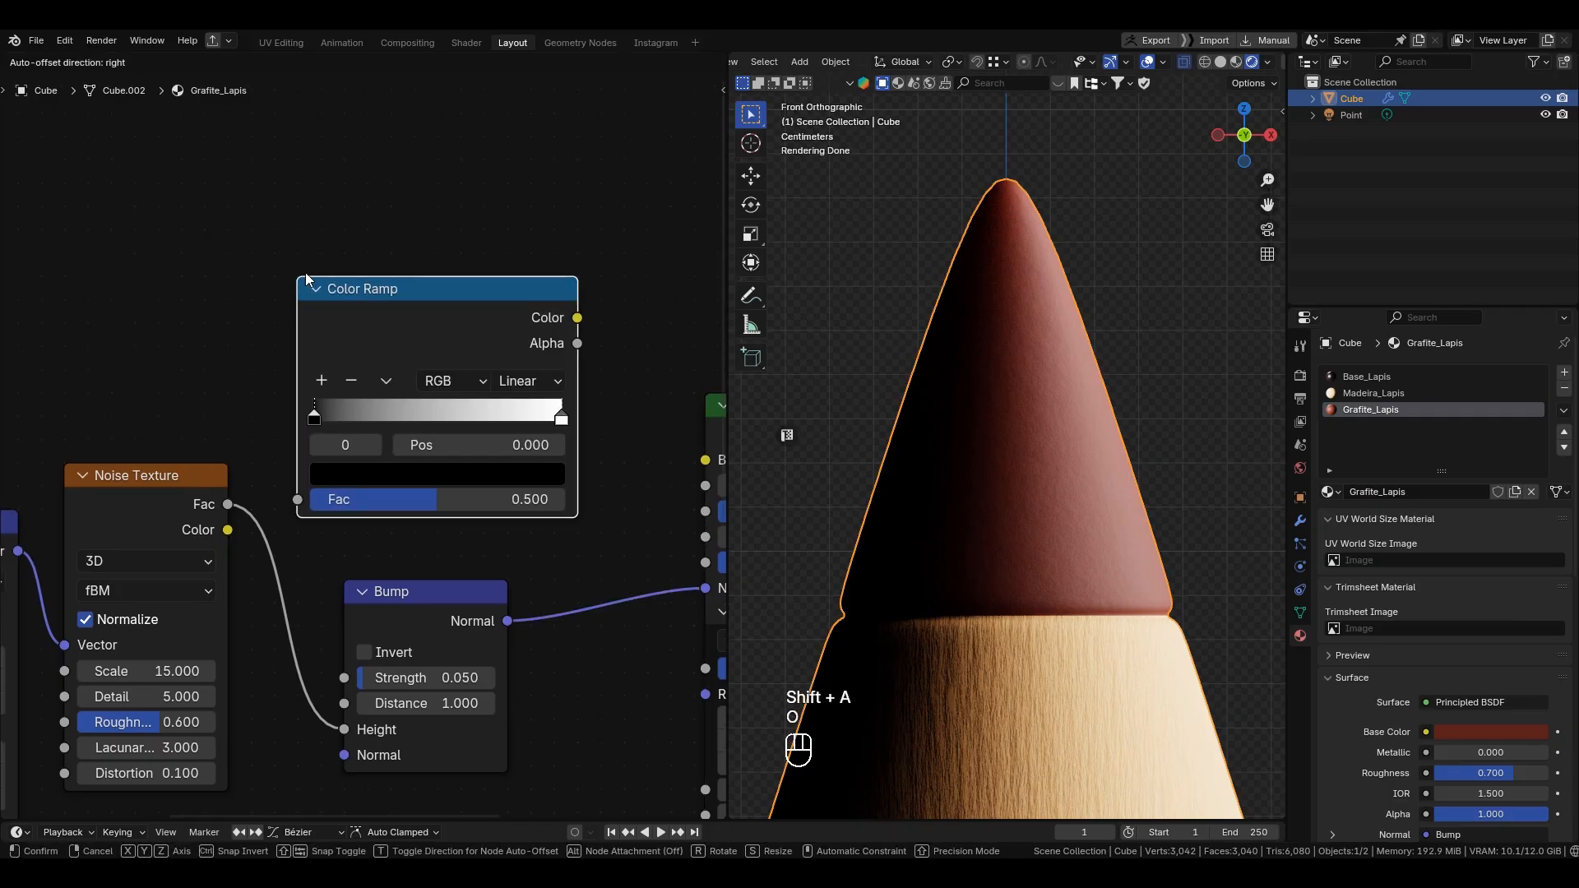
{"action": "left_click", "coordinate": [280, 272]}
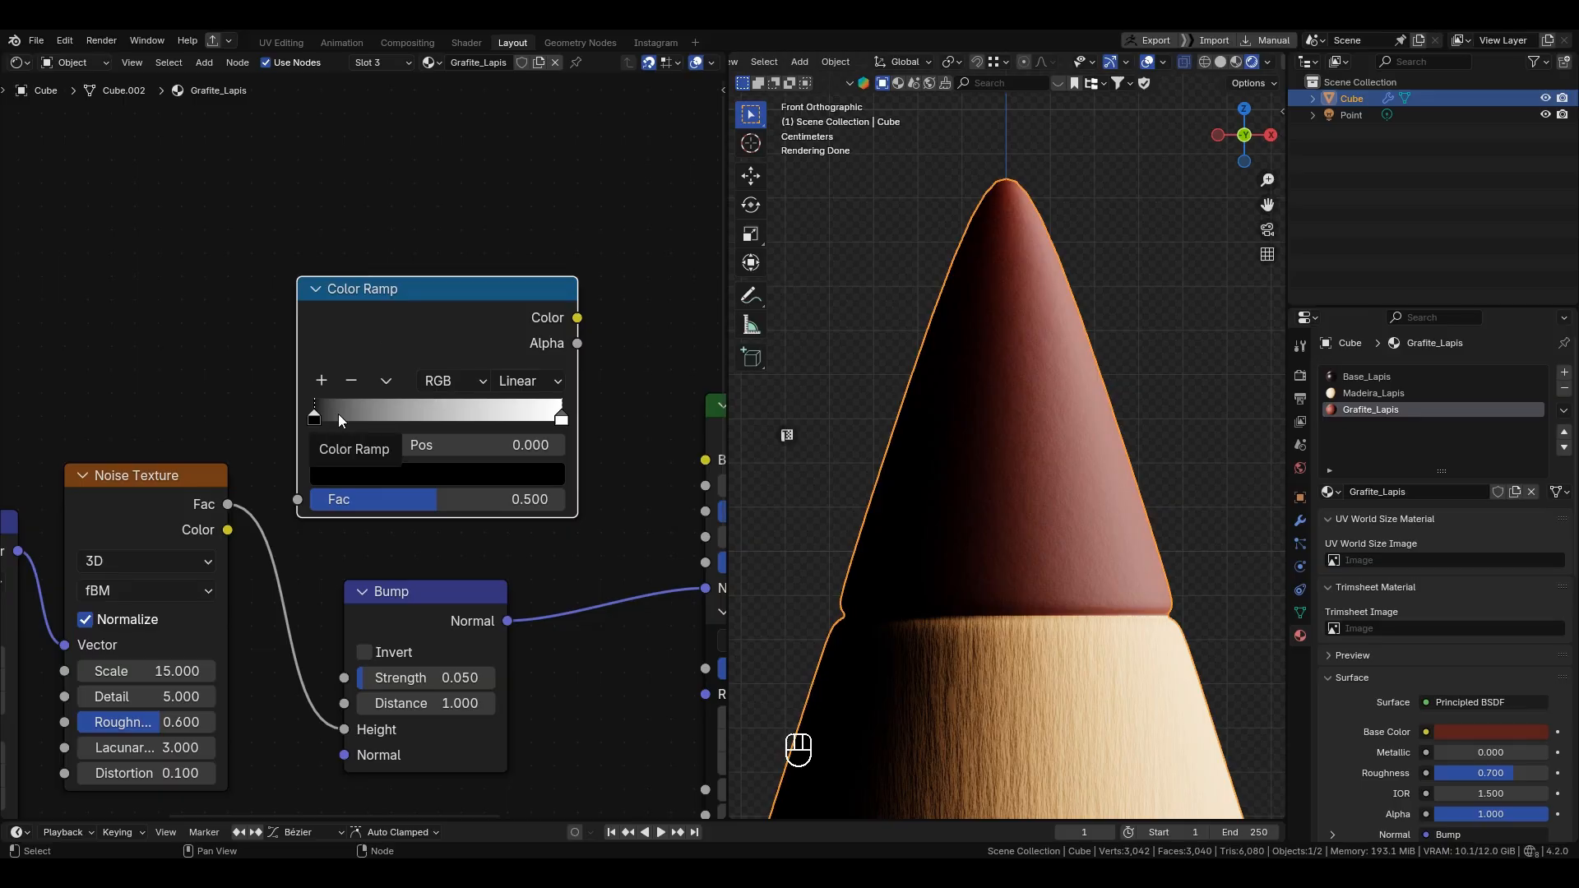
Step: Feed the noise Fac into the Color Ramp and its Color output into the Principled BSDF's Roughness
{"action": "scroll", "coordinate": [338, 413], "scroll_direction": "down", "scroll_amount": 3}
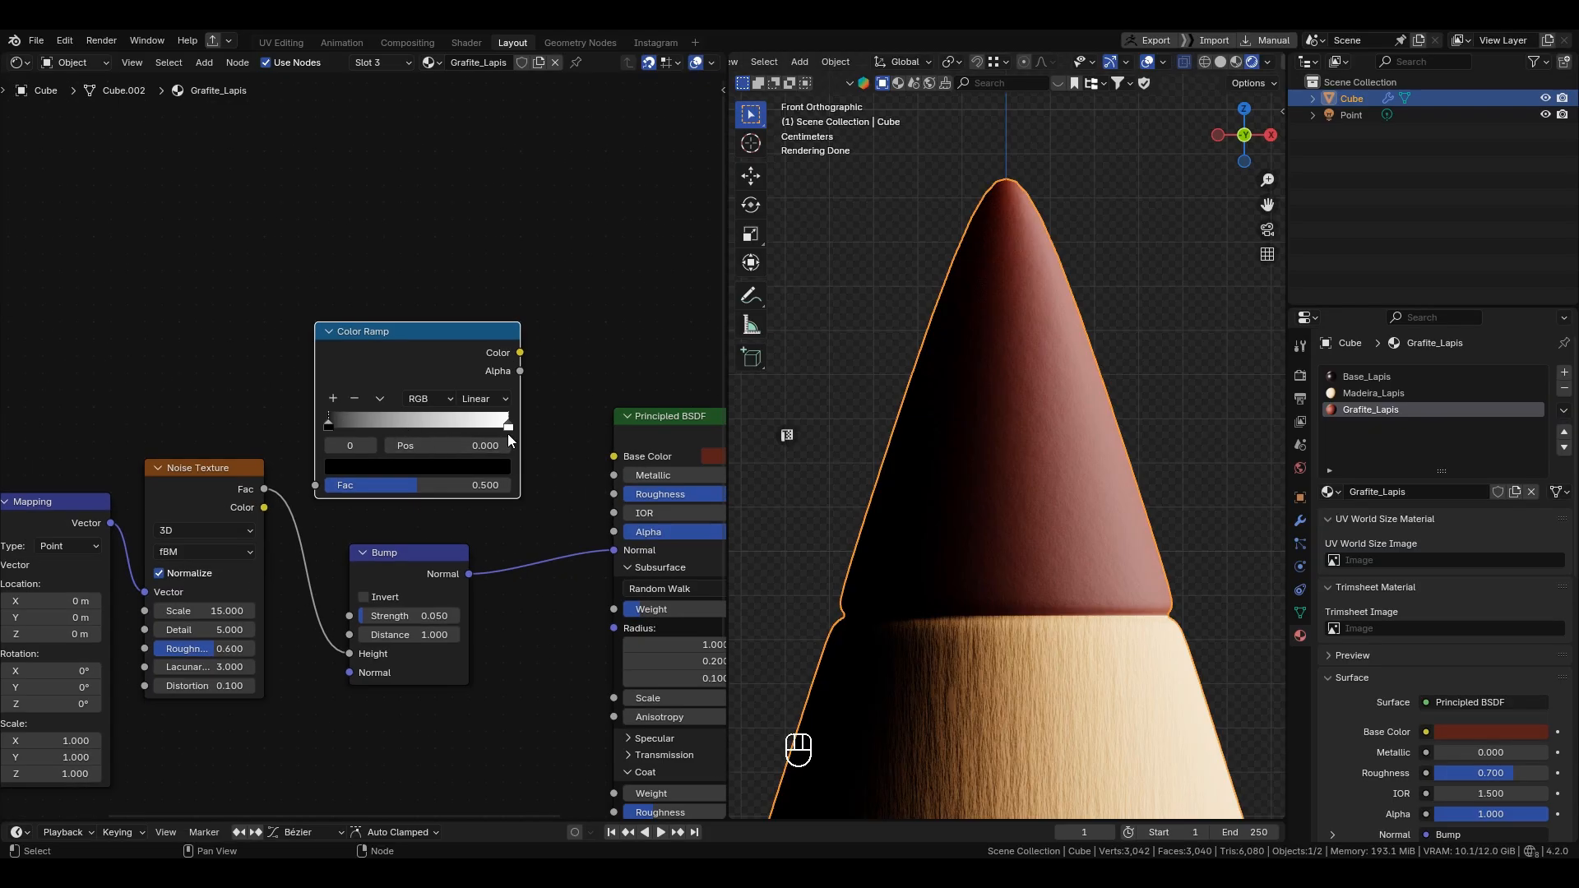
{"action": "middle_click_drag", "start_coordinate": [566, 471], "coordinate": [516, 316]}
{"action": "middle_click_drag", "start_coordinate": [430, 589], "coordinate": [464, 658]}
{"action": "left_click_drag", "start_coordinate": [196, 466], "coordinate": [248, 459]}
{"action": "left_click_drag", "start_coordinate": [451, 329], "coordinate": [546, 471]}
{"action": "middle_click_drag", "start_coordinate": [476, 480], "coordinate": [504, 517]}
{"action": "scroll", "coordinate": [1128, 510], "scroll_direction": "up", "scroll_amount": 3}
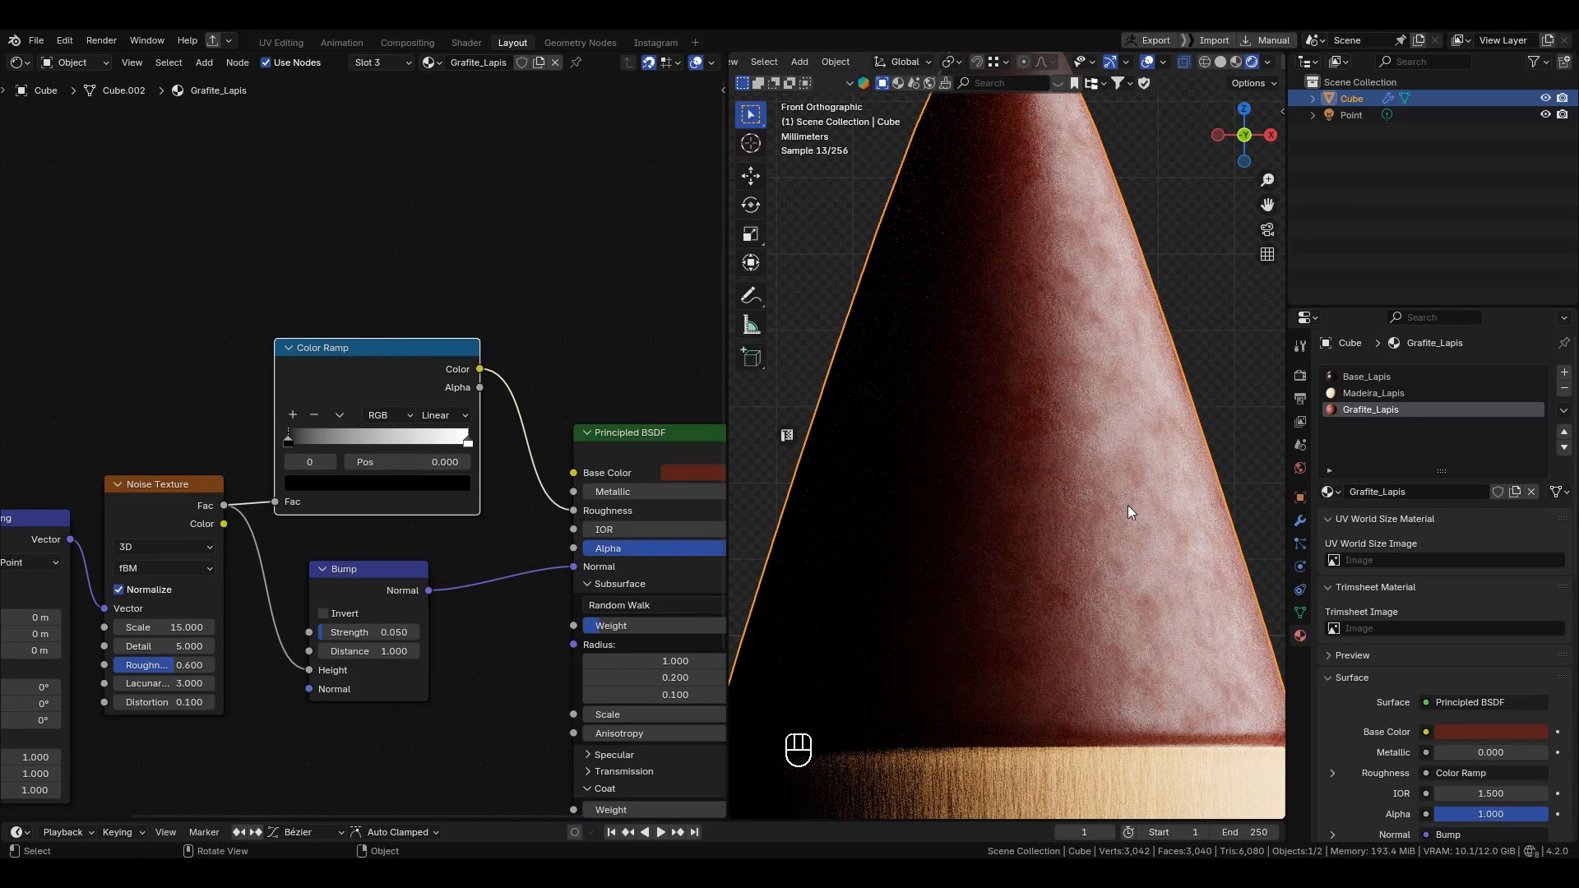
Step: Place the Color Ramp's black stop at position 0.005 and keep the white stop at 1
{"action": "scroll", "coordinate": [386, 429], "scroll_direction": "up", "scroll_amount": 1}
{"action": "mouse_move", "coordinate": [269, 442]}
{"action": "left_mouse_down"}
{"action": "mouse_move", "coordinate": [388, 443]}
{"action": "mouse_move", "coordinate": [269, 444]}
{"action": "left_mouse_up"}
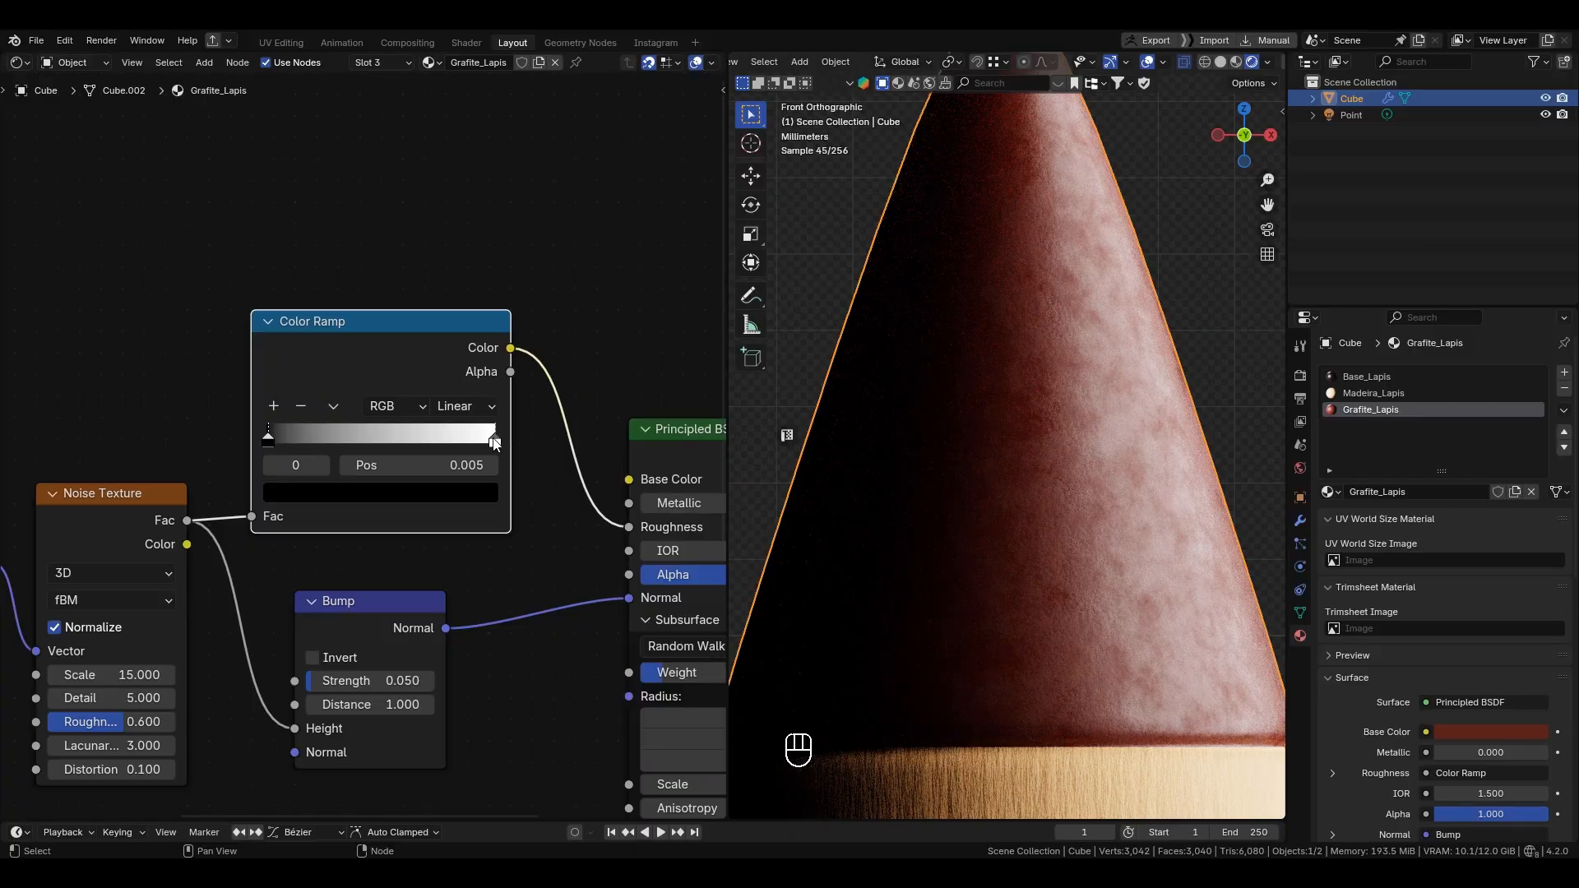
{"action": "mouse_move", "coordinate": [494, 444]}
{"action": "left_mouse_down"}
{"action": "mouse_move", "coordinate": [337, 444]}
{"action": "mouse_move", "coordinate": [501, 446]}
{"action": "left_mouse_up"}
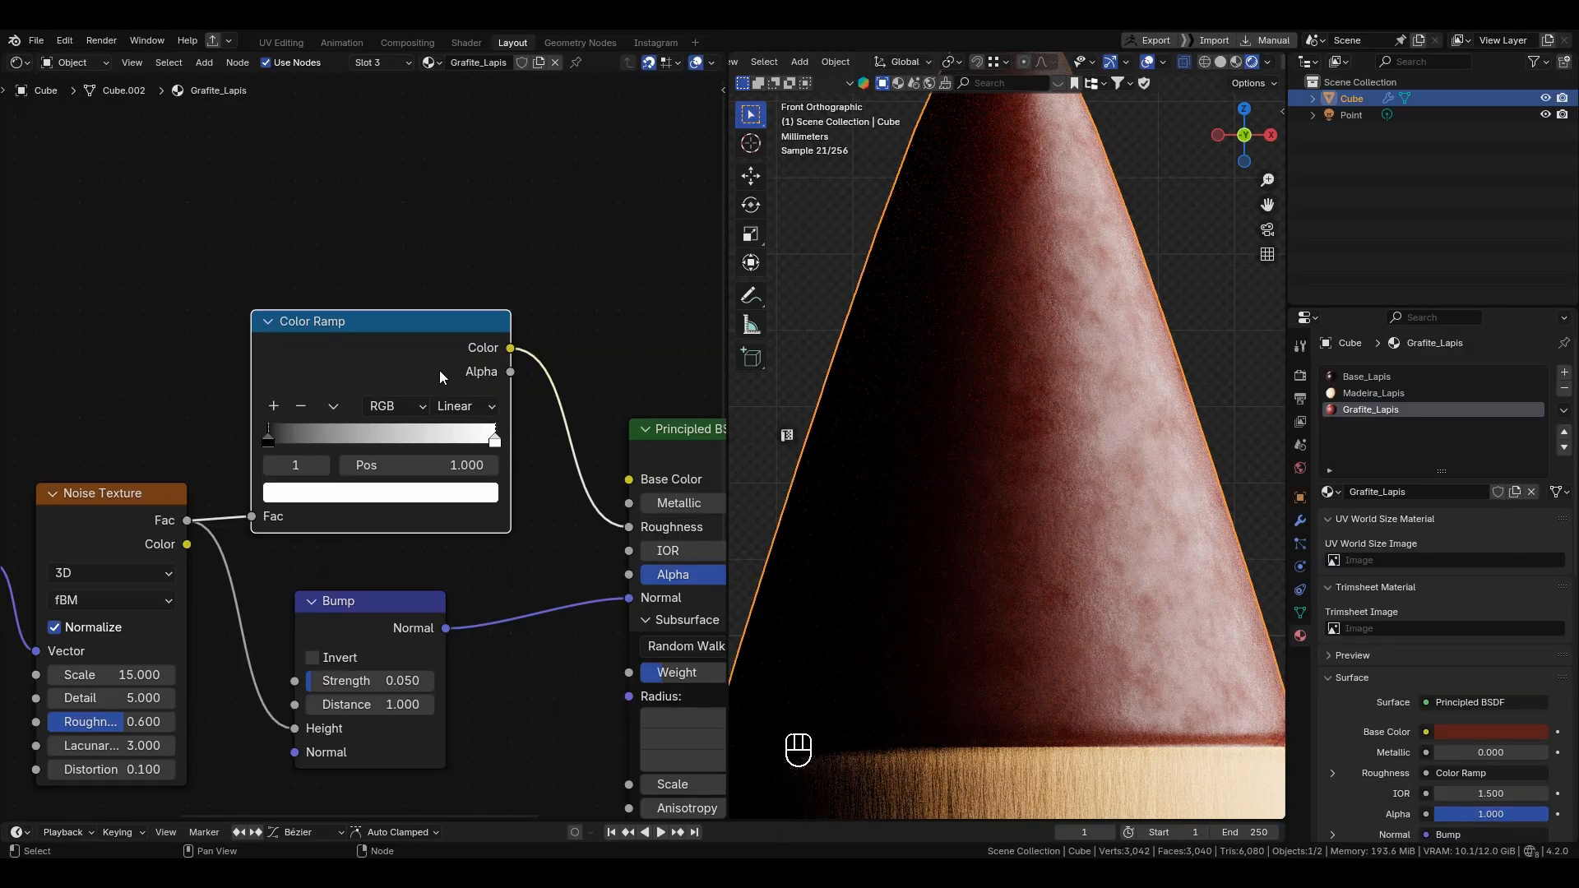
Step: Preview the Color Ramp's output directly on the pencil tip, and return to the Principled BSDF shading
{"action": "left_click", "coordinate": [437, 339], "text": "ctrl+shift"}
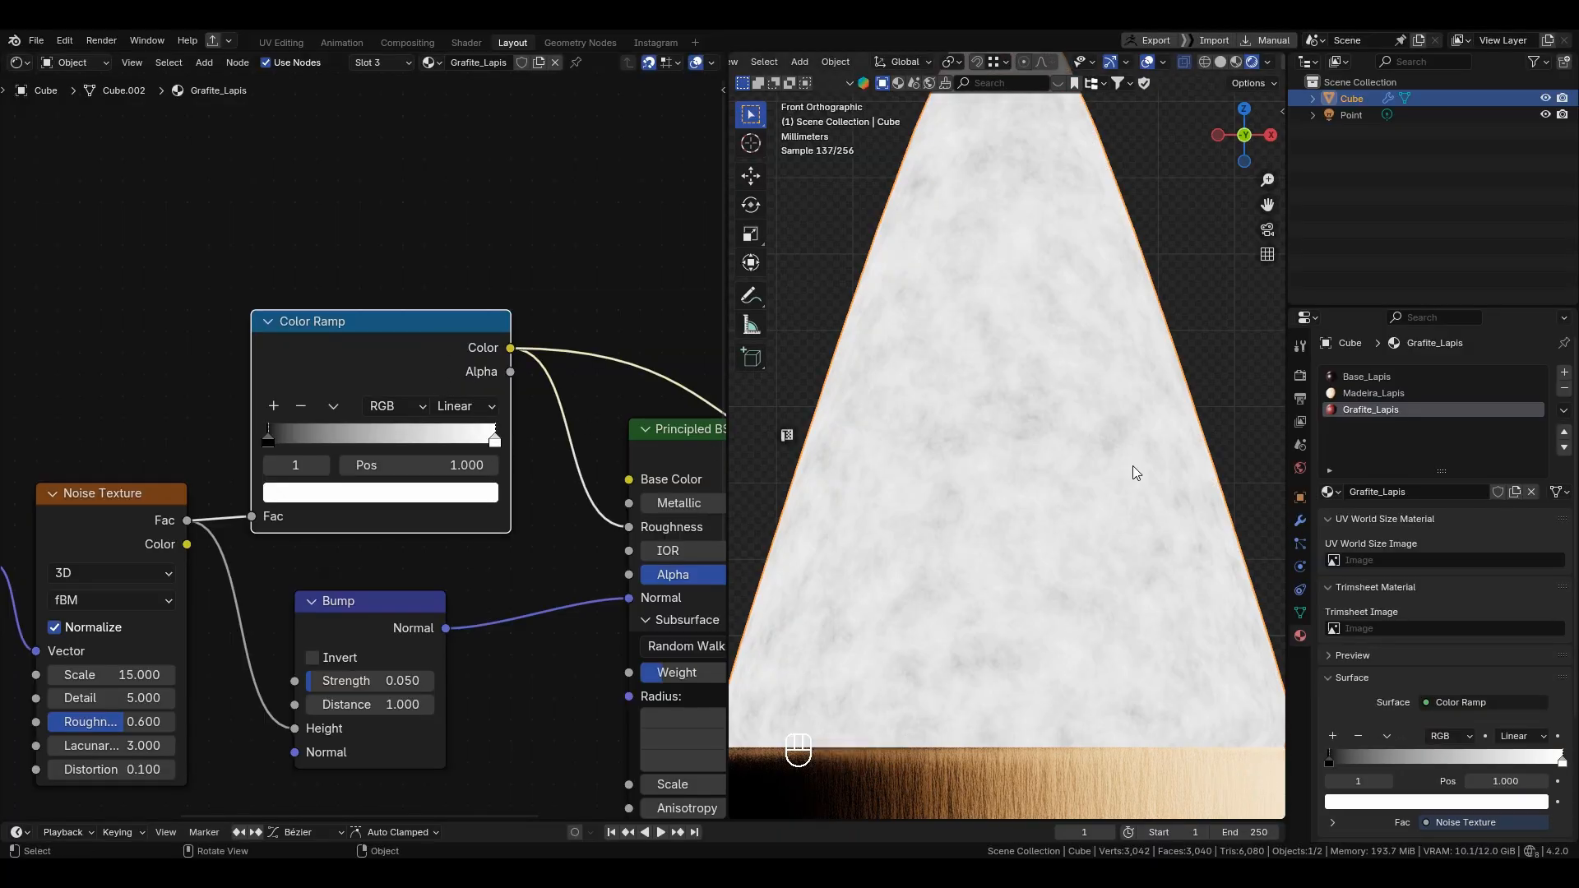
{"action": "scroll", "coordinate": [308, 442], "scroll_direction": "down", "scroll_amount": 1}
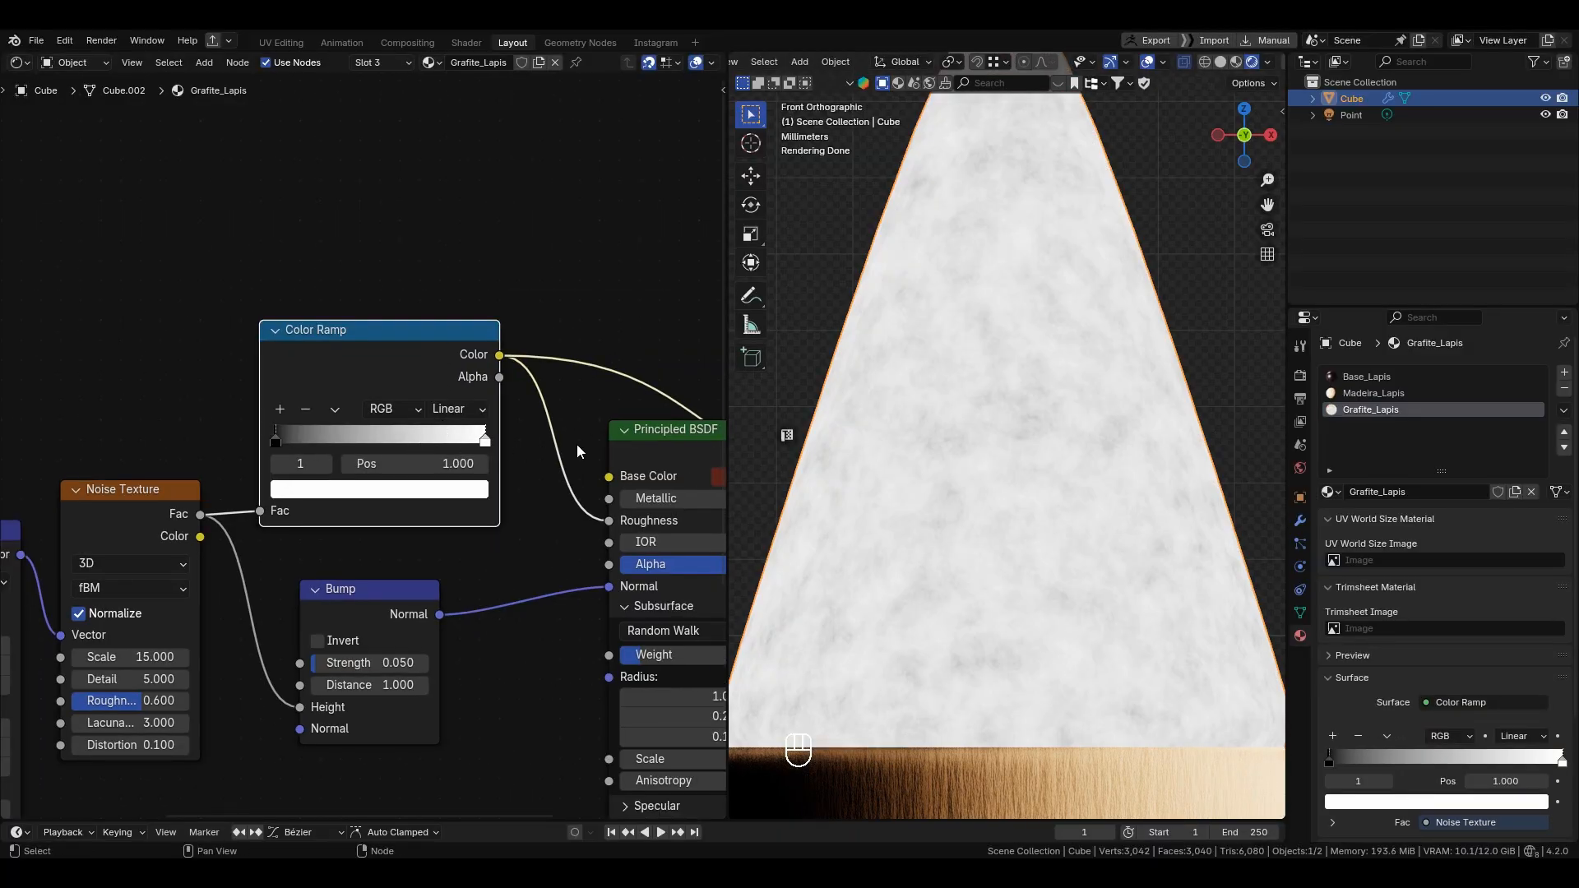
{"action": "middle_click_drag", "start_coordinate": [576, 444], "coordinate": [627, 483]}
{"action": "left_click", "coordinate": [478, 459], "text": "ctrl+shift"}
Step: Darken the Color Ramp's white stop to a value of 0.415 and lighten its black stop to 0.316
{"action": "scroll", "coordinate": [487, 510], "scroll_direction": "up", "scroll_amount": 4}
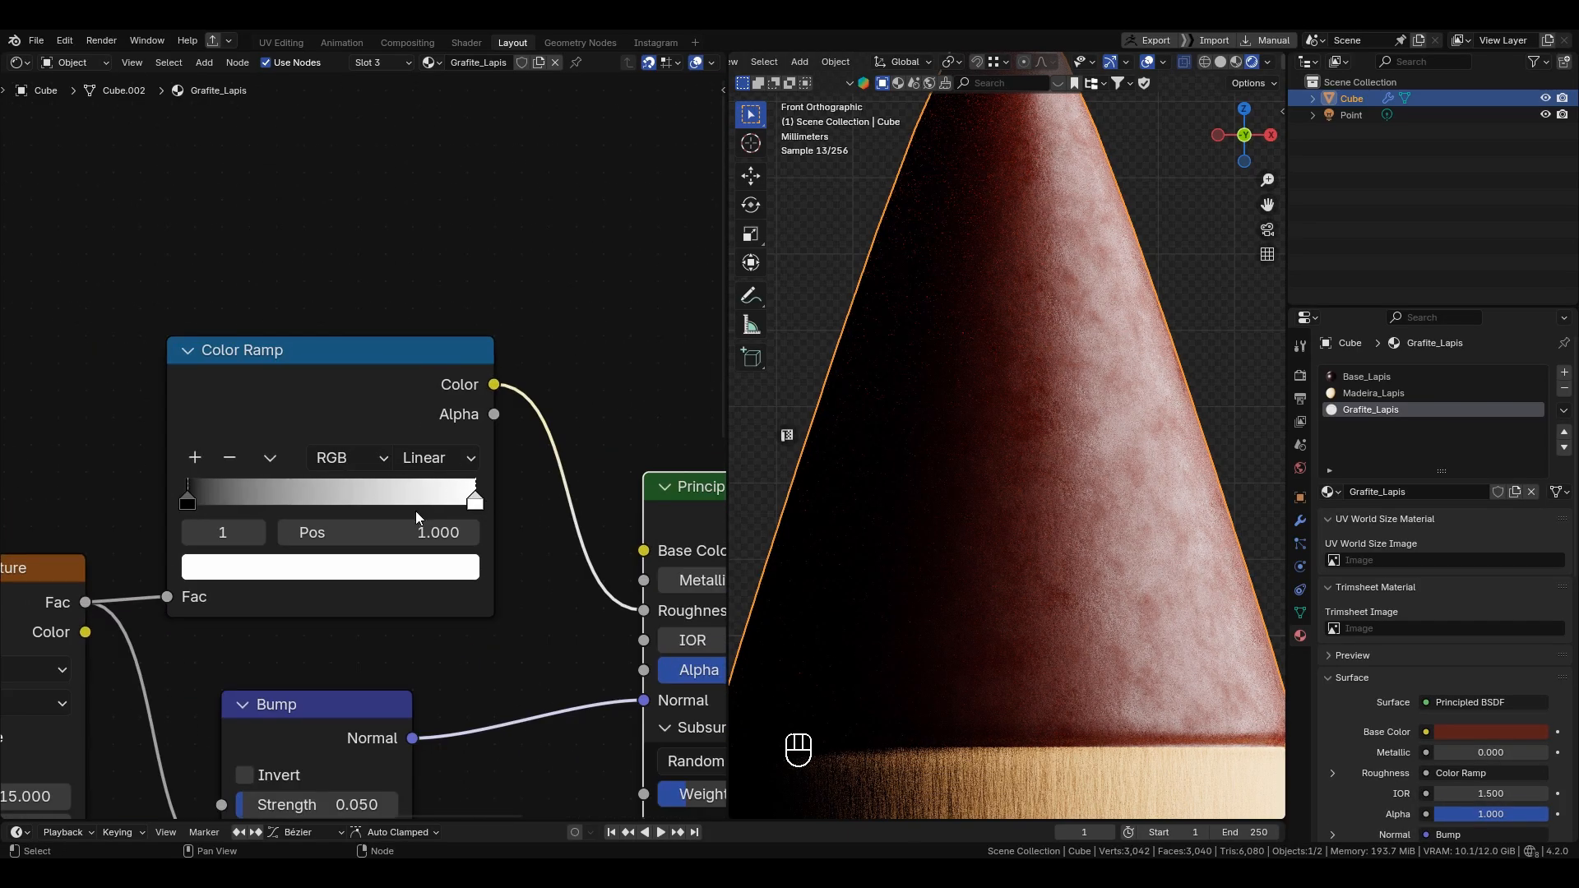
{"action": "left_click", "coordinate": [427, 571]}
{"action": "left_click_drag", "start_coordinate": [457, 154], "coordinate": [456, 214]}
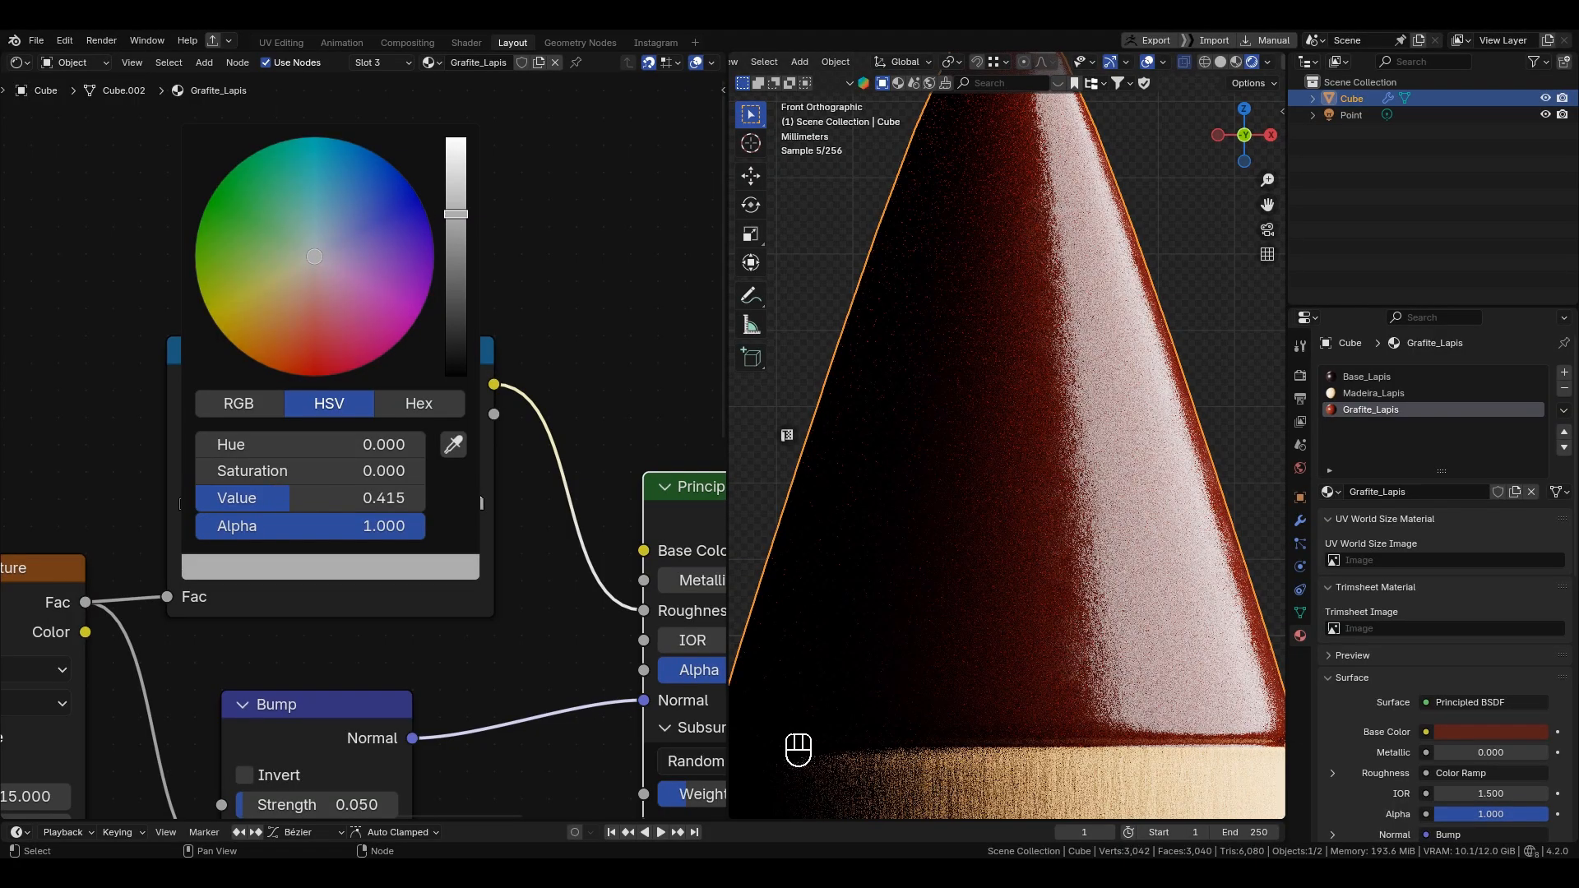
{"action": "left_click", "coordinate": [187, 503]}
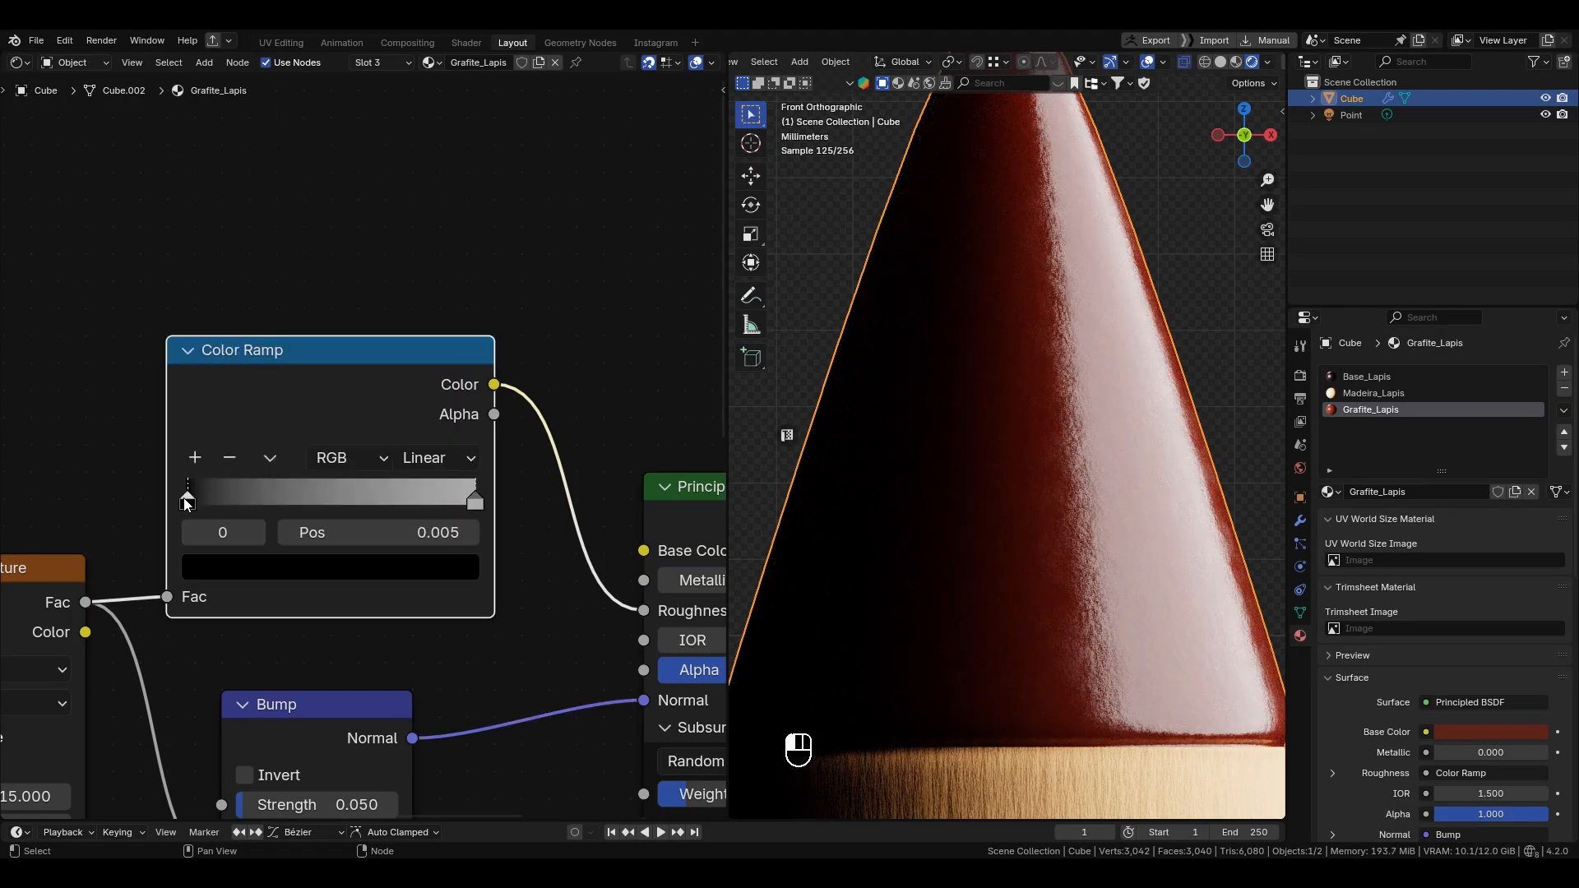
{"action": "left_click", "coordinate": [420, 568]}
{"action": "left_click_drag", "start_coordinate": [457, 303], "coordinate": [456, 234]}
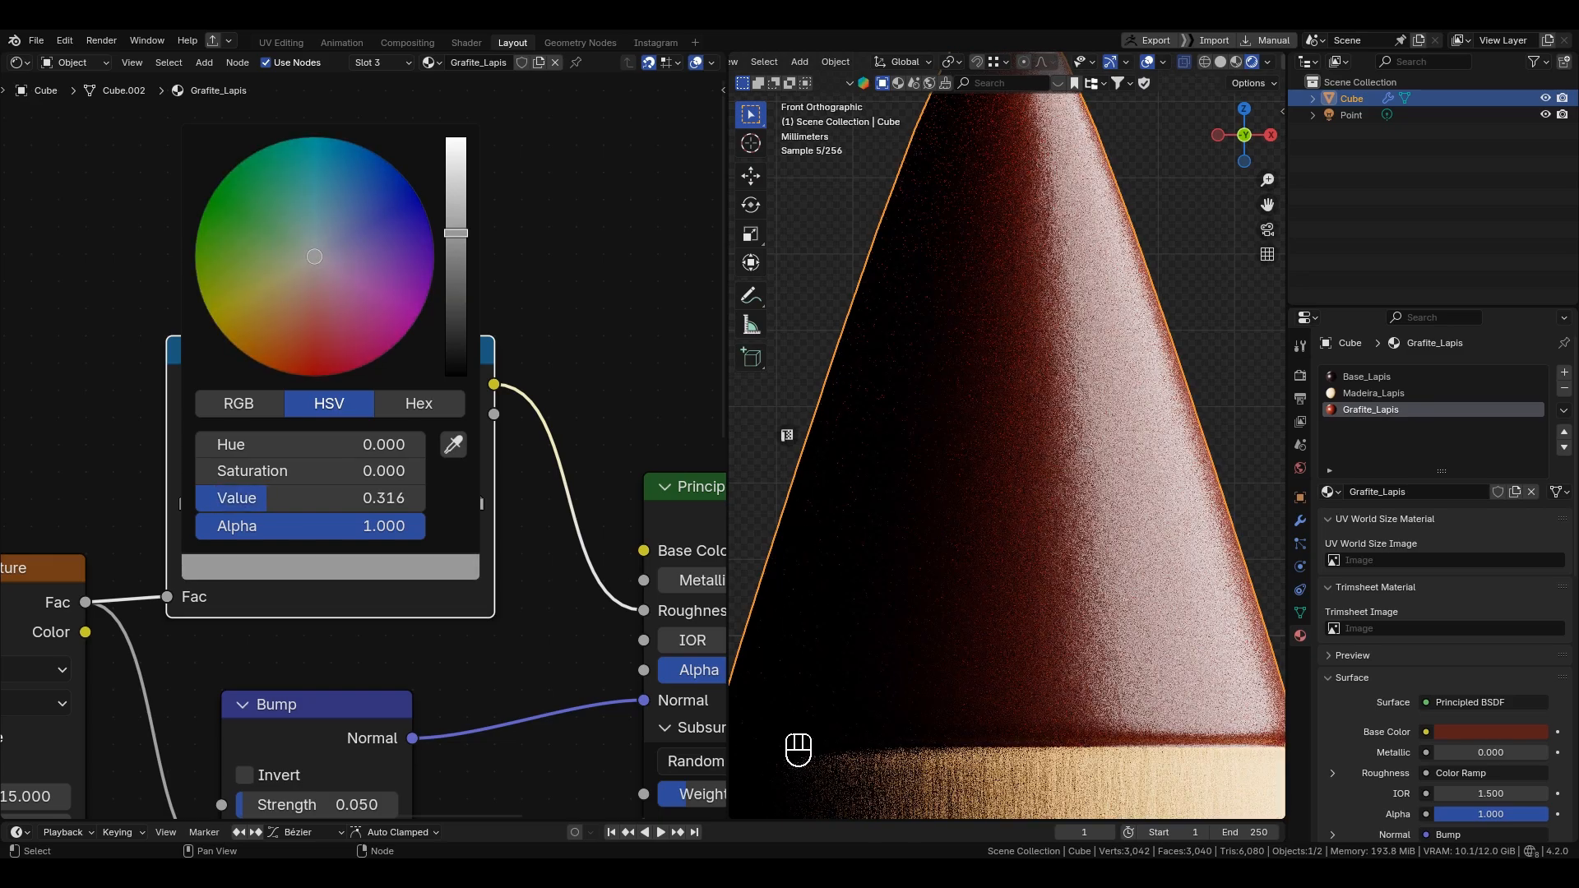
Step: Brighten the Color Ramp's end stop to a value of 0.593, close the color picker and deselect the pencil
{"action": "left_click", "coordinate": [475, 504]}
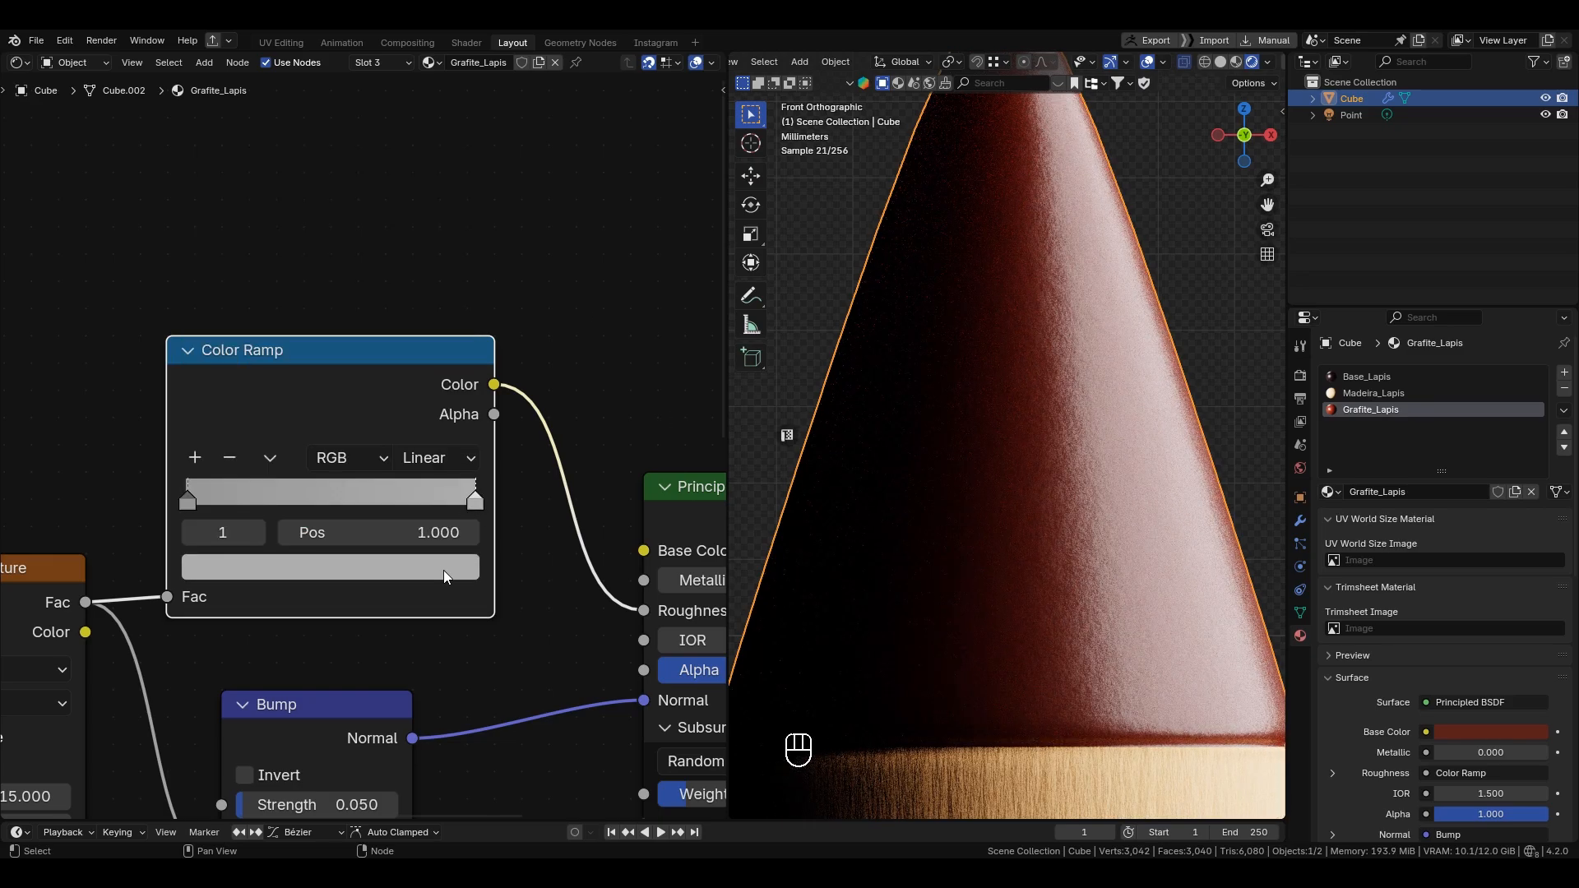
{"action": "left_click", "coordinate": [449, 571]}
{"action": "left_click_drag", "start_coordinate": [457, 141], "coordinate": [456, 186]}
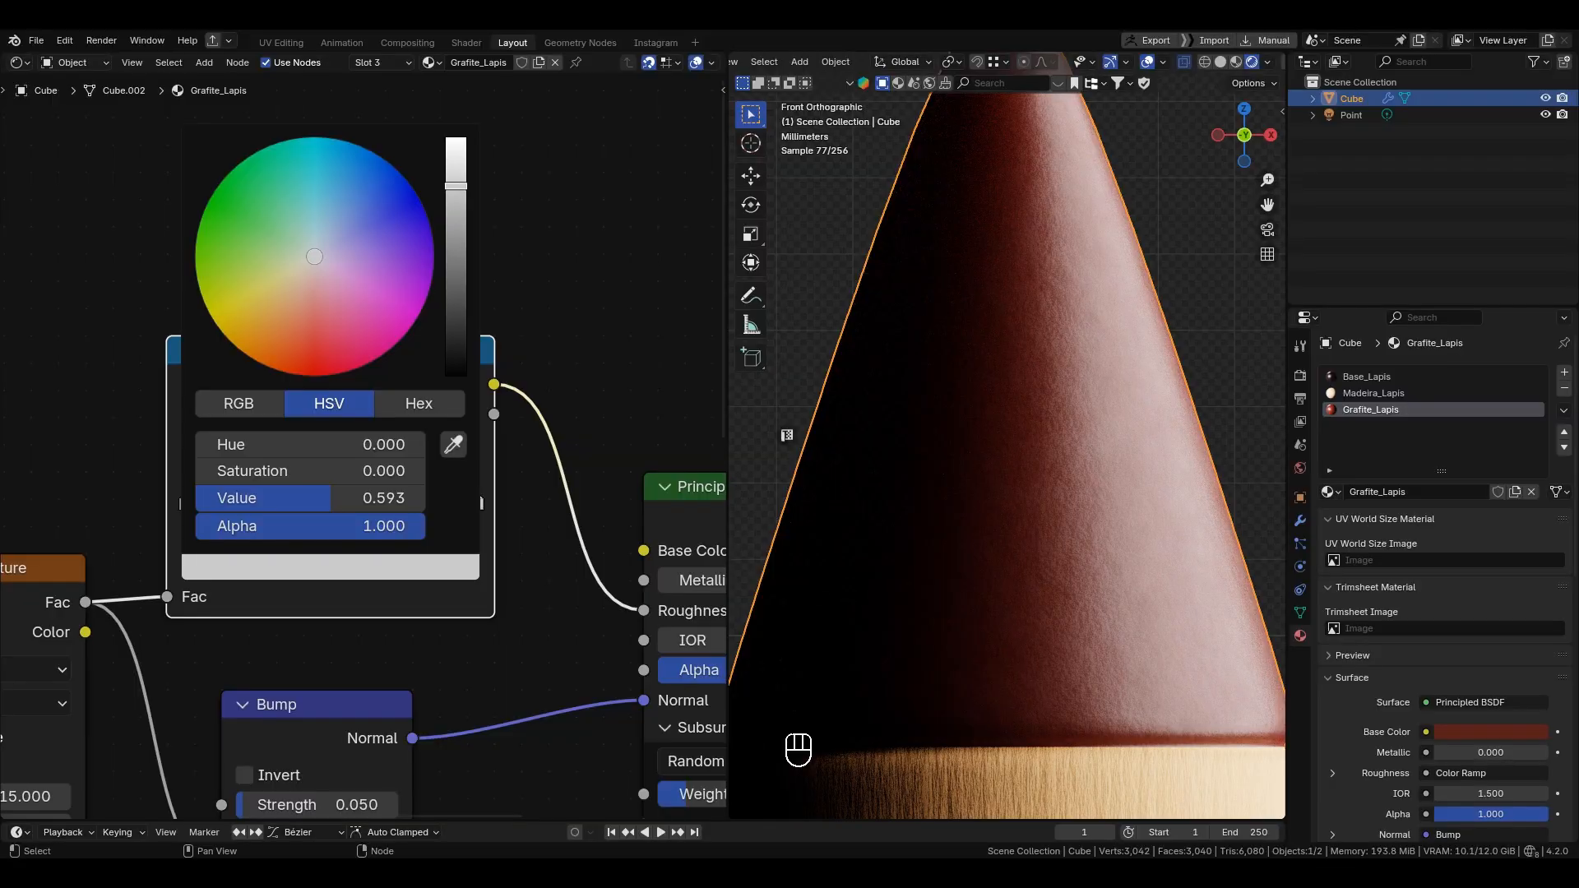
{"action": "scroll", "coordinate": [945, 493], "scroll_direction": "down", "scroll_amount": 3}
{"action": "left_click", "coordinate": [1152, 481]}
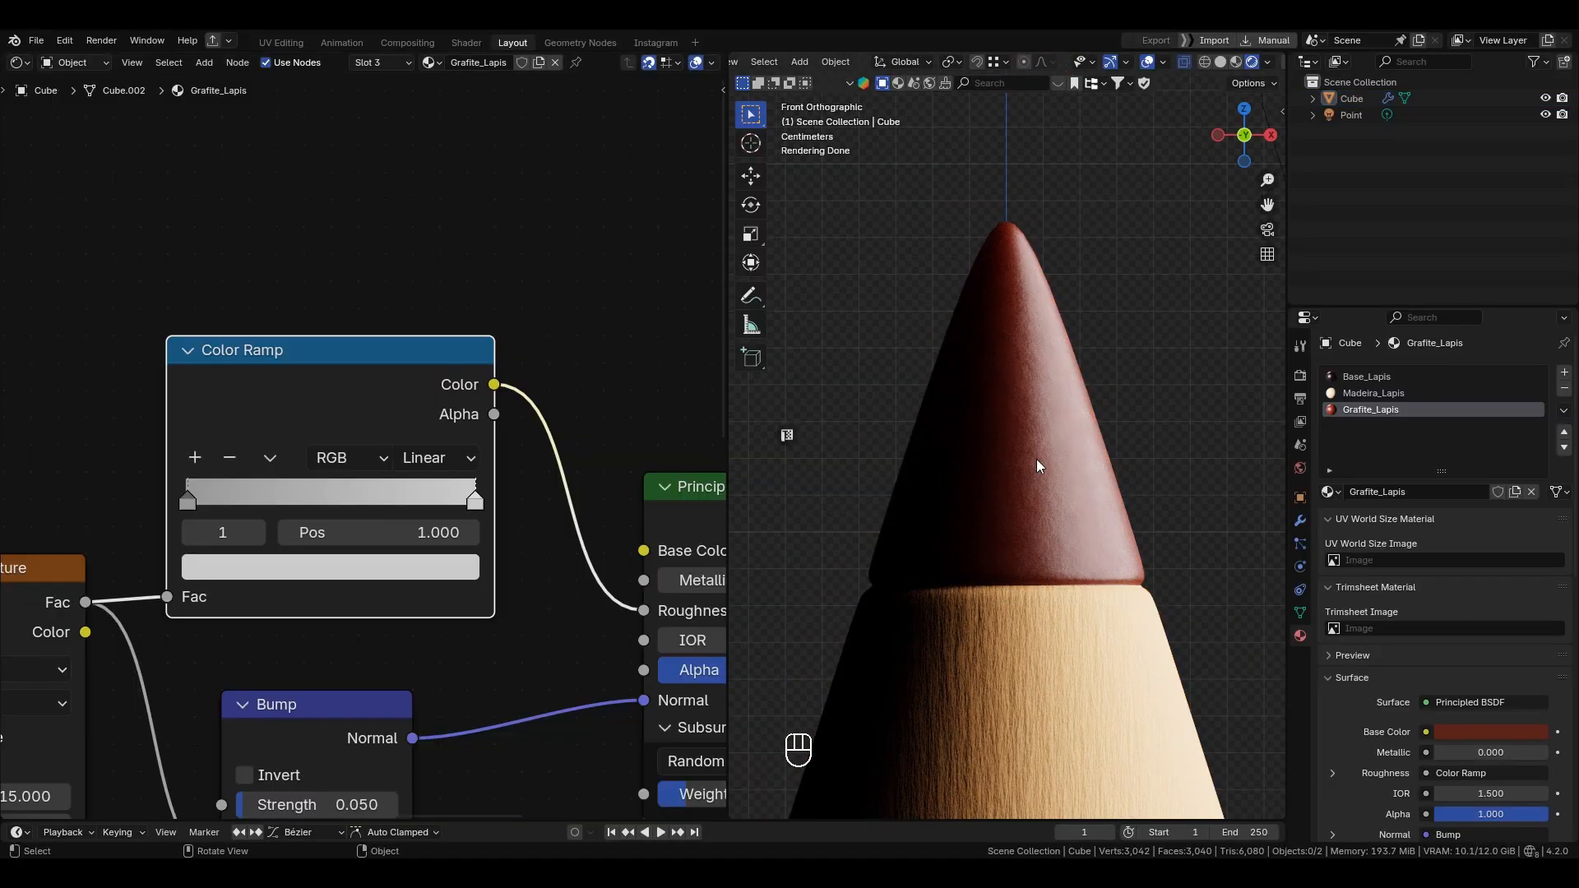
Step: Darken the grey of the Color Ramp's start stop slightly
{"action": "left_click", "coordinate": [187, 501]}
{"action": "left_click", "coordinate": [329, 567]}
{"action": "left_click", "coordinate": [451, 262]}
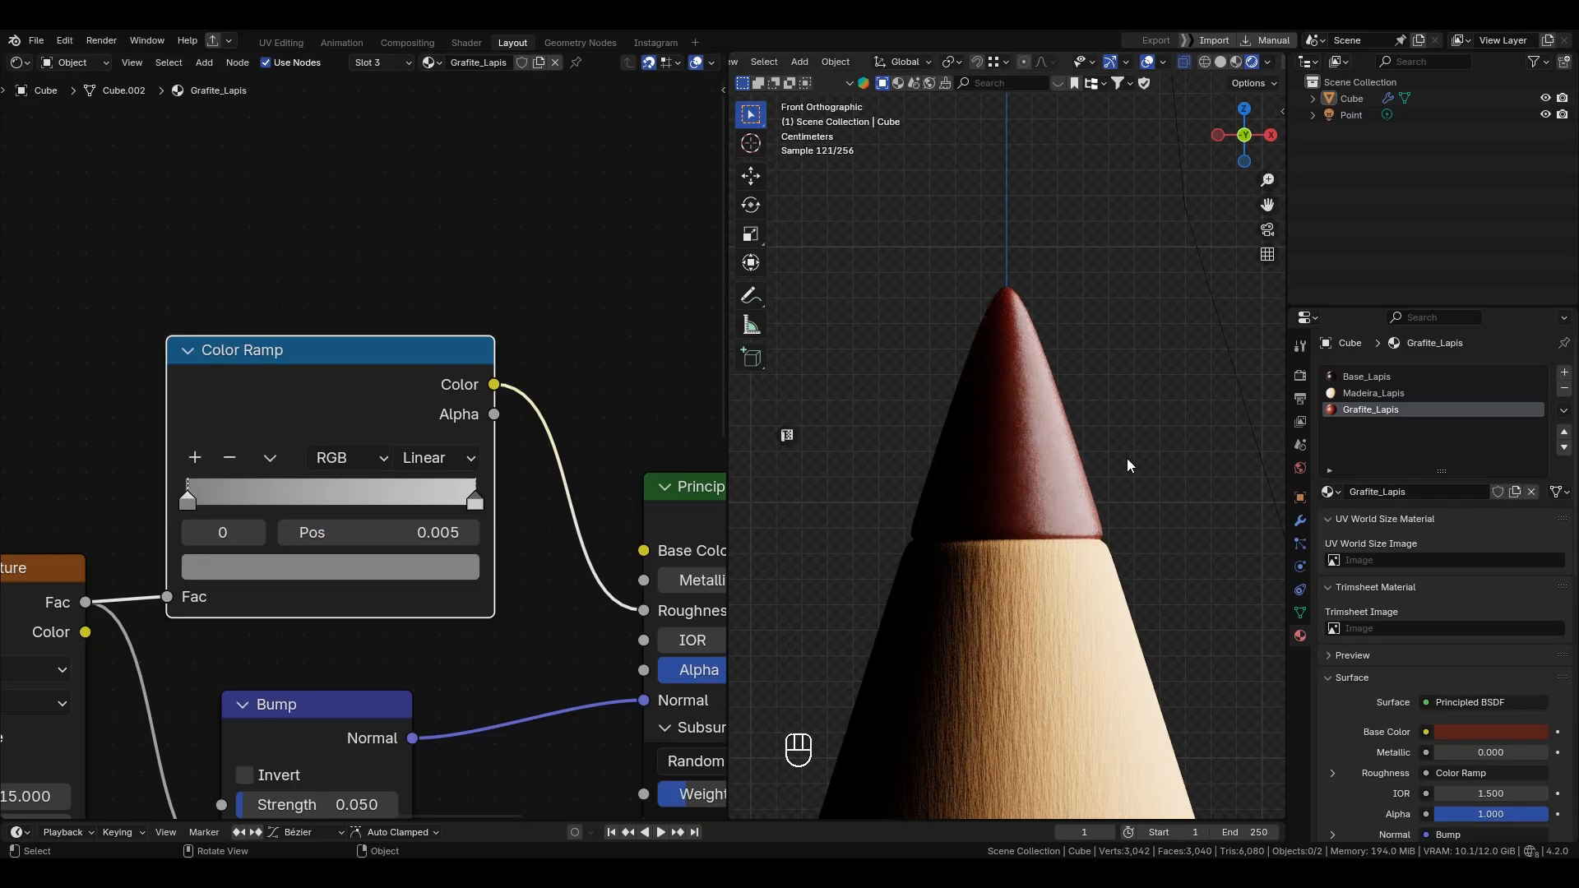
Step: Delete the Point light beside the pencil
{"action": "scroll", "coordinate": [1087, 493], "scroll_direction": "down", "scroll_amount": 2}
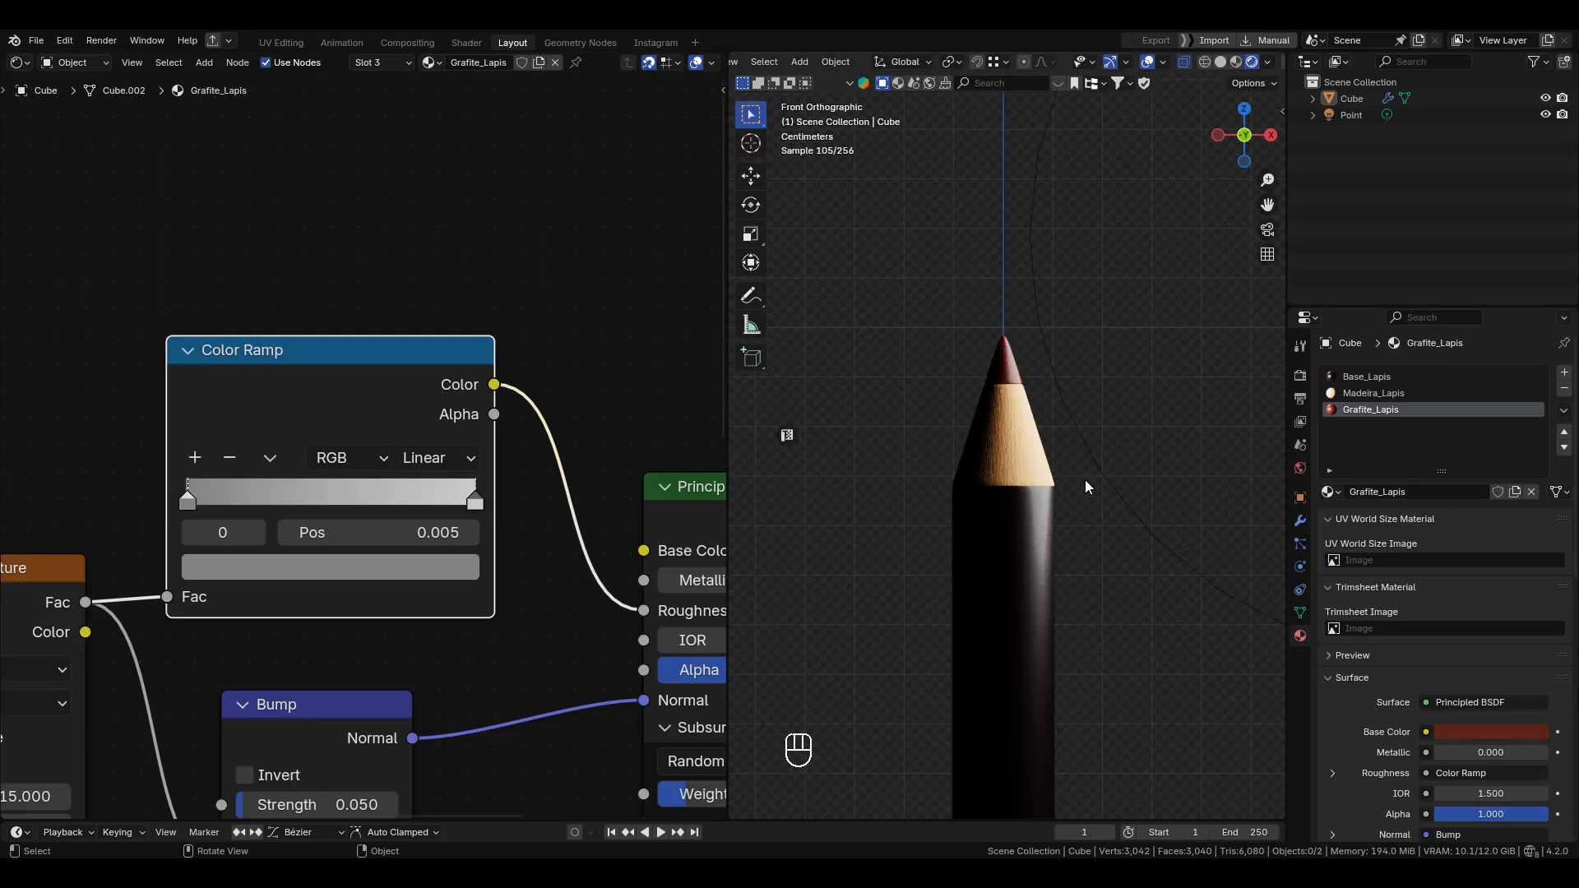
{"action": "left_click", "coordinate": [1114, 388]}
{"action": "key", "text": "x"}
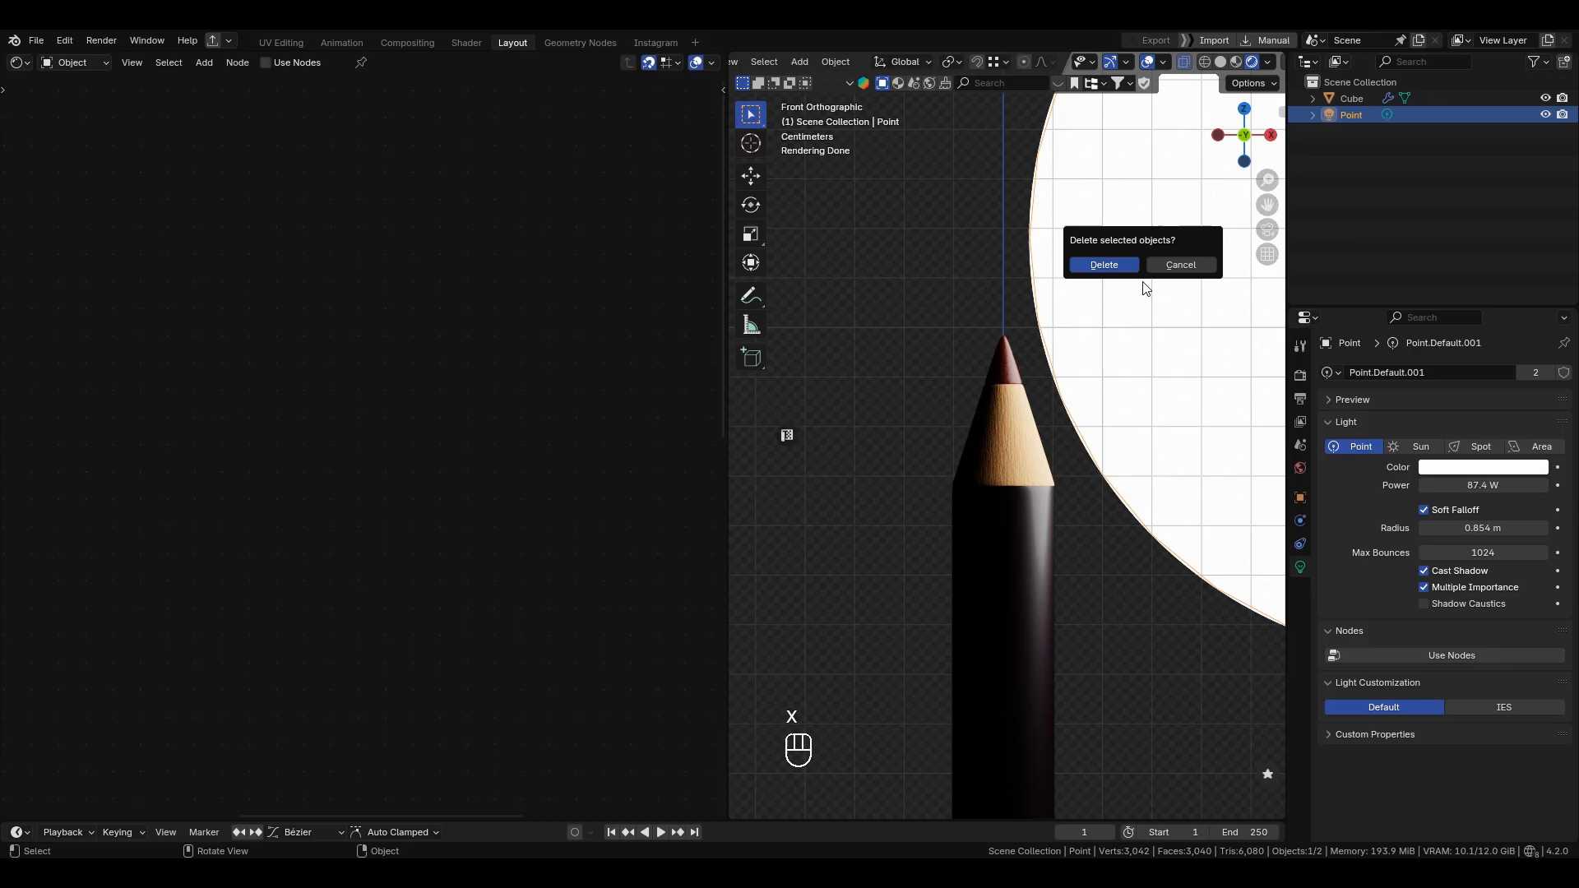
{"action": "left_click", "coordinate": [1104, 264]}
{"action": "scroll", "coordinate": [1041, 332], "scroll_direction": "down", "scroll_amount": 3}
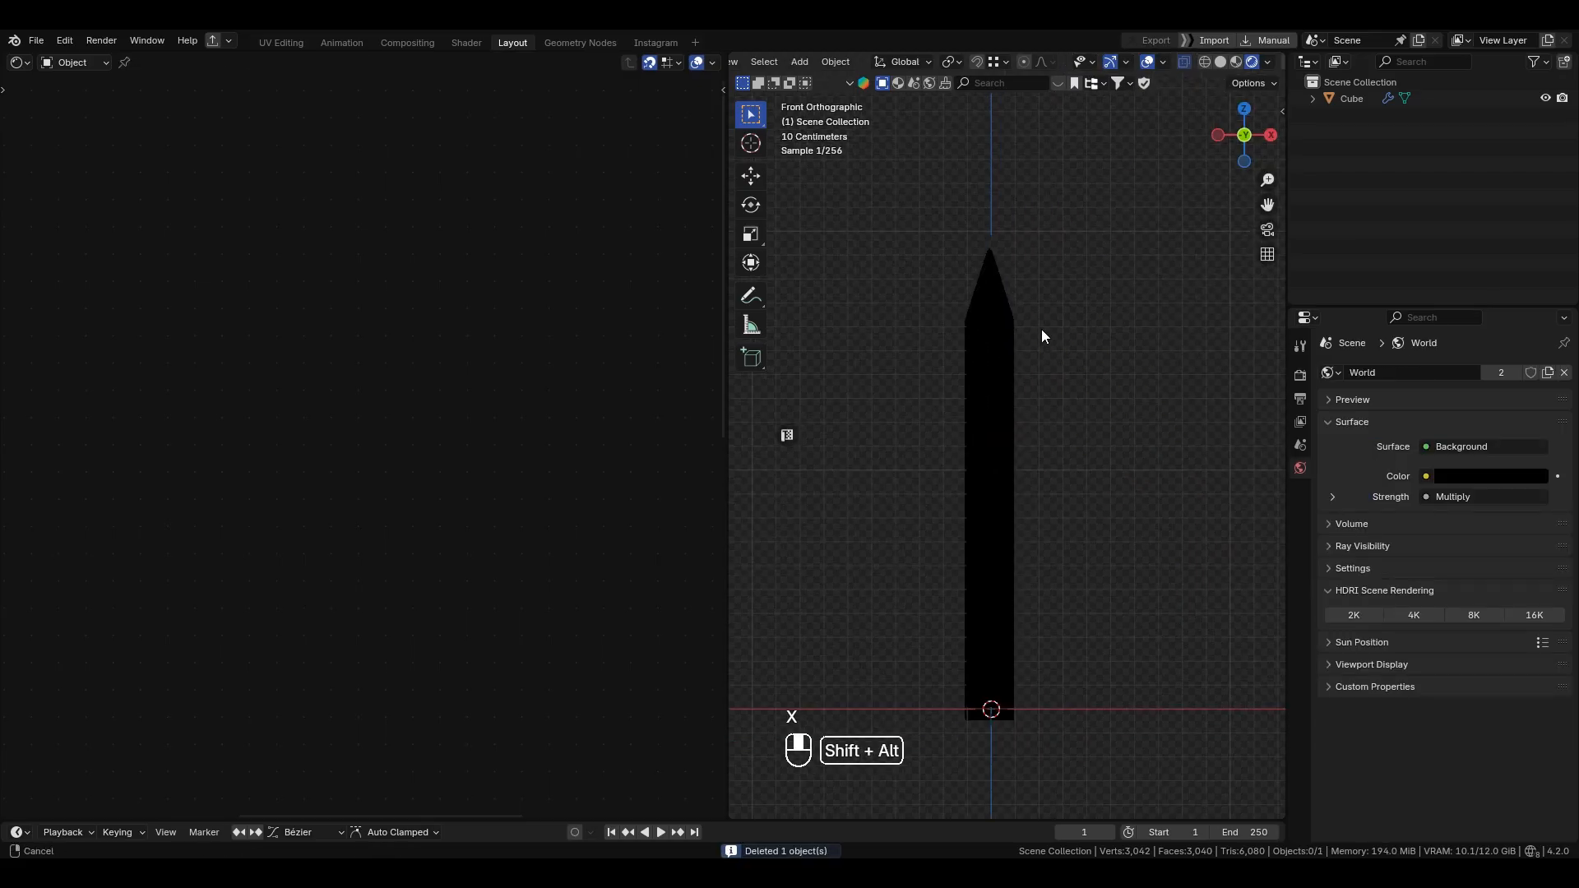
Step: Switch the 3D viewport to Material Preview shading and frame the whole pencil
{"action": "left_click", "coordinate": [1241, 63]}
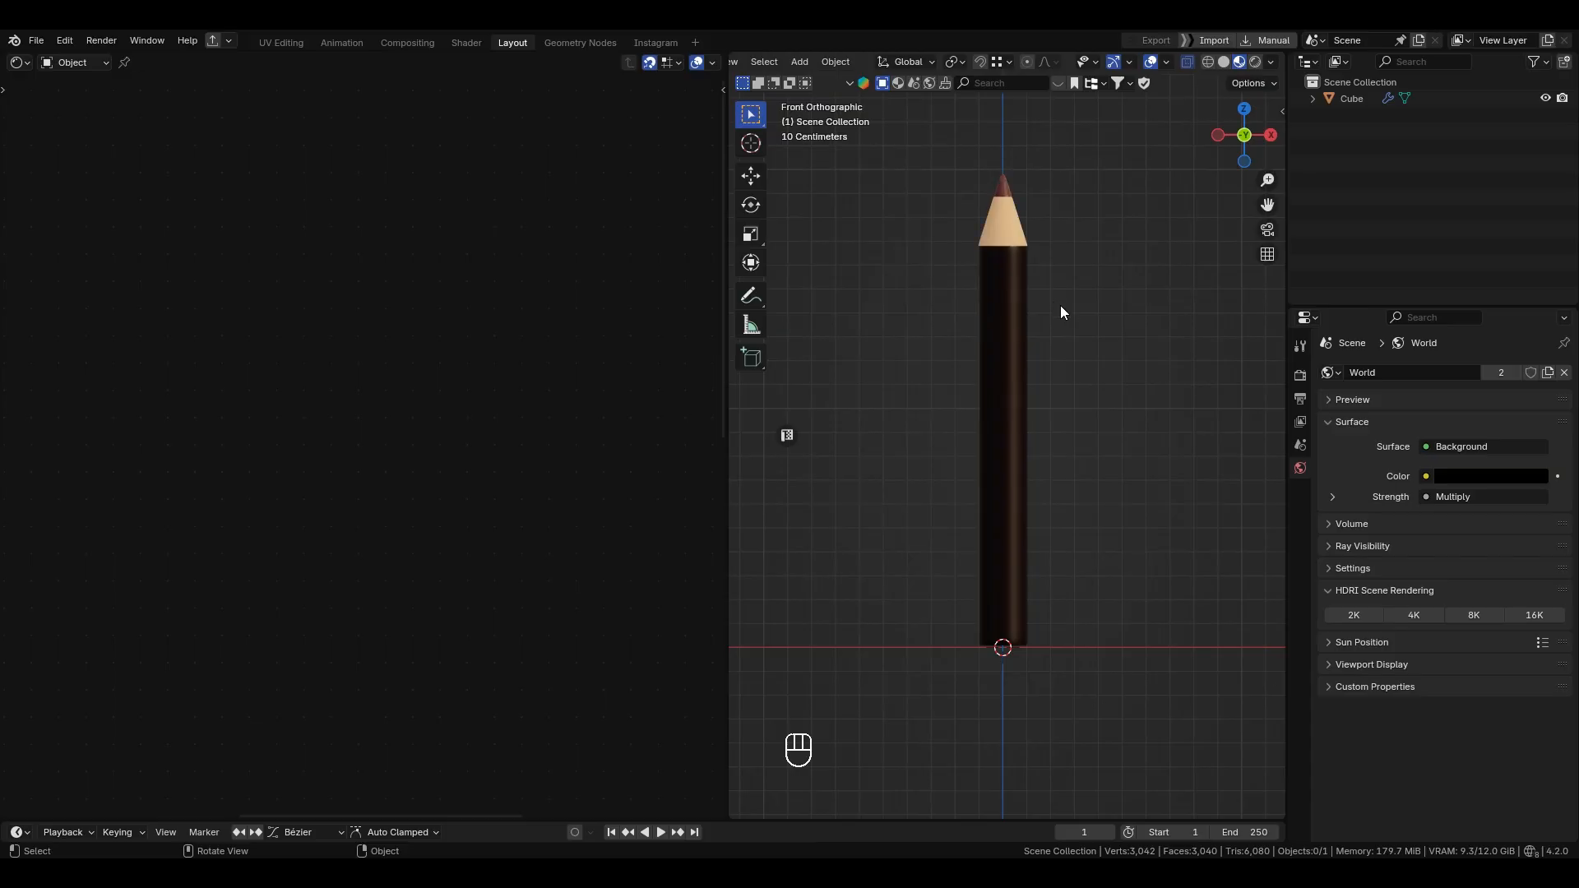
{"action": "scroll", "coordinate": [1049, 292], "scroll_direction": "up", "scroll_amount": 1}
{"action": "mouse_move", "coordinate": [1041, 312]}
{"action": "left_mouse_down", "text": "alt+shift"}
{"action": "mouse_move", "coordinate": [1038, 355]}
{"action": "mouse_move", "coordinate": [1070, 313]}
{"action": "mouse_move", "coordinate": [1051, 310]}
{"action": "left_mouse_up", "text": "alt+shift"}
{"action": "scroll", "coordinate": [1038, 355], "scroll_direction": "up", "scroll_amount": 1}
{"action": "scroll", "coordinate": [1069, 314], "scroll_direction": "down", "scroll_amount": 1}
Step: Select the pencil object and box-select the nodes of its Grafite_Lapis material
{"action": "left_click", "coordinate": [1349, 98]}
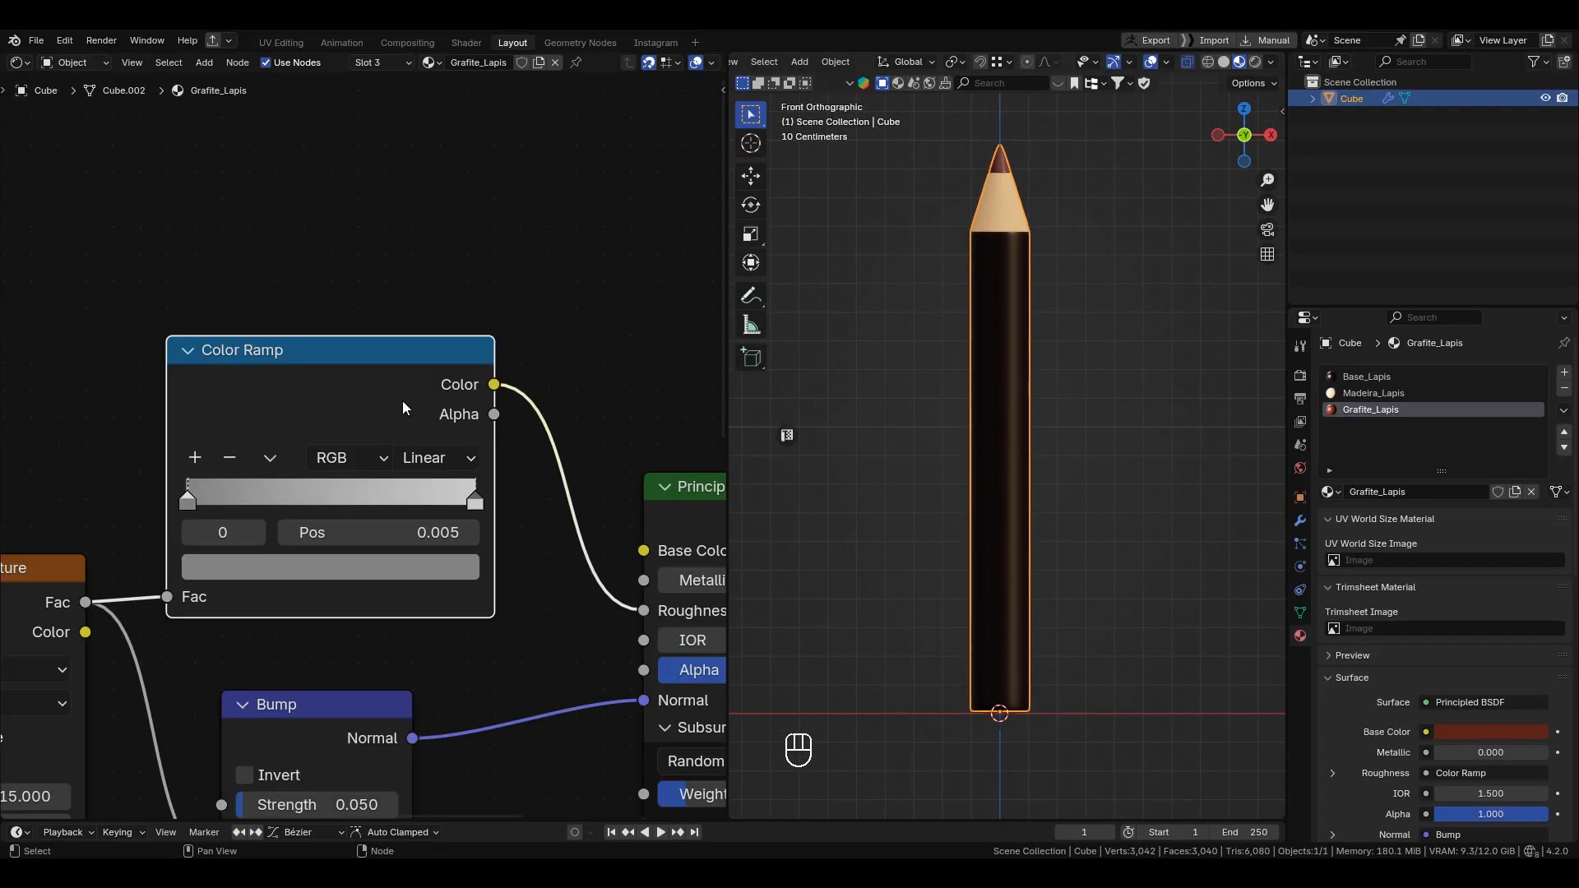
{"action": "scroll", "coordinate": [458, 425], "scroll_direction": "down", "scroll_amount": 1}
{"action": "left_click_drag", "start_coordinate": [496, 441], "coordinate": [533, 248], "text": "alt+shift"}
{"action": "scroll", "coordinate": [477, 298], "scroll_direction": "down", "scroll_amount": 2}
{"action": "left_click_drag", "start_coordinate": [421, 350], "coordinate": [491, 402], "text": "alt+shift"}
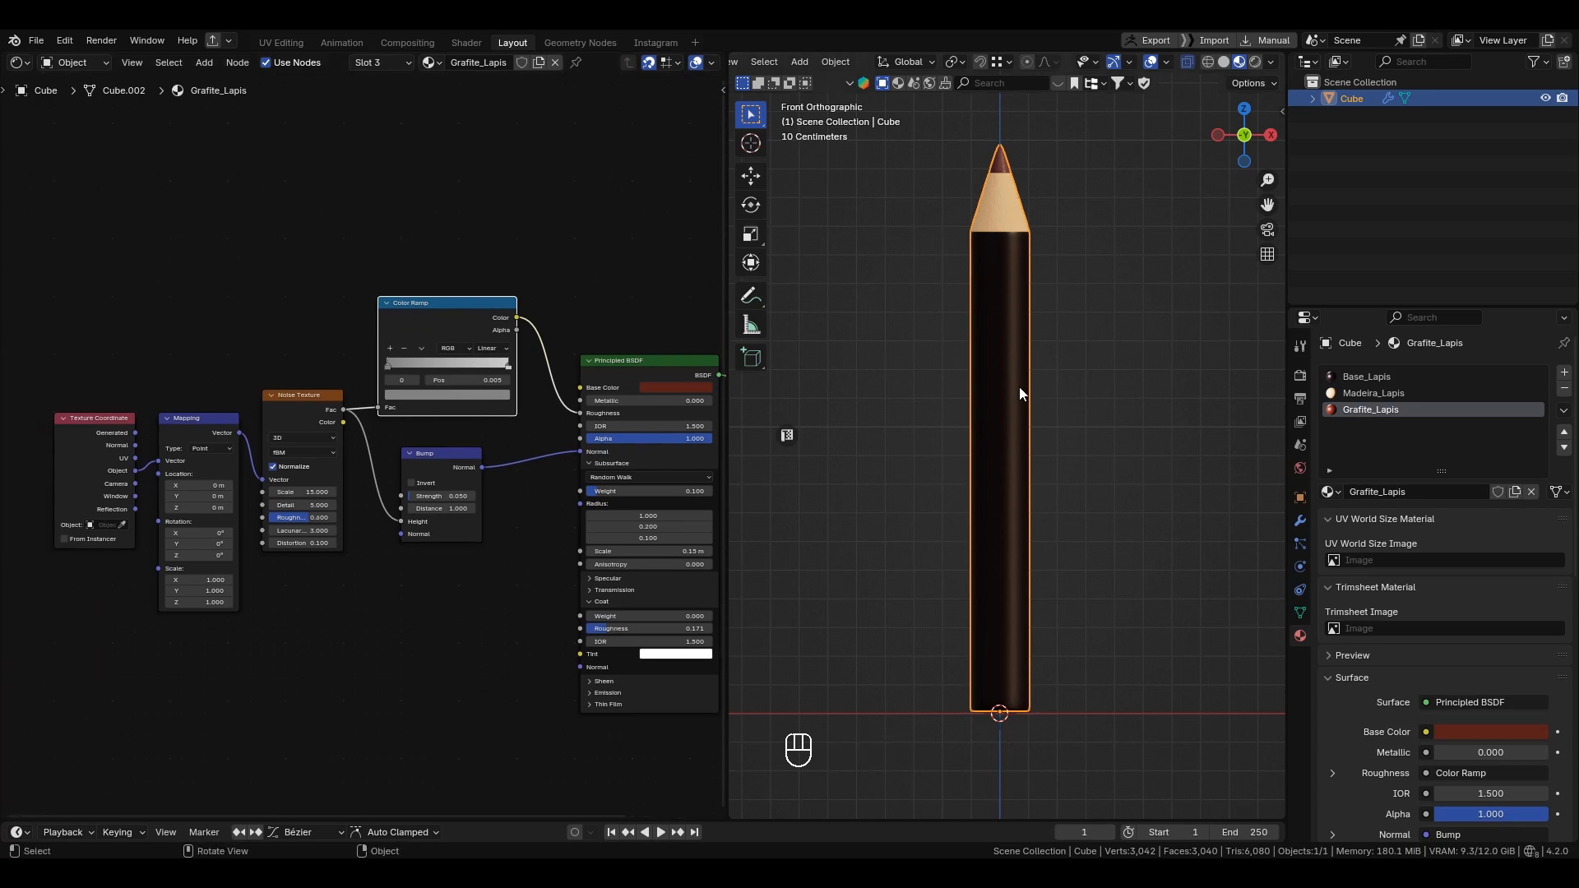
{"action": "left_click_drag", "start_coordinate": [25, 241], "coordinate": [622, 697]}
Step: Widen the 3D viewport slightly and bring up the file-saving options
{"action": "middle_click_drag", "start_coordinate": [1083, 444], "coordinate": [1107, 467], "text": "shift"}
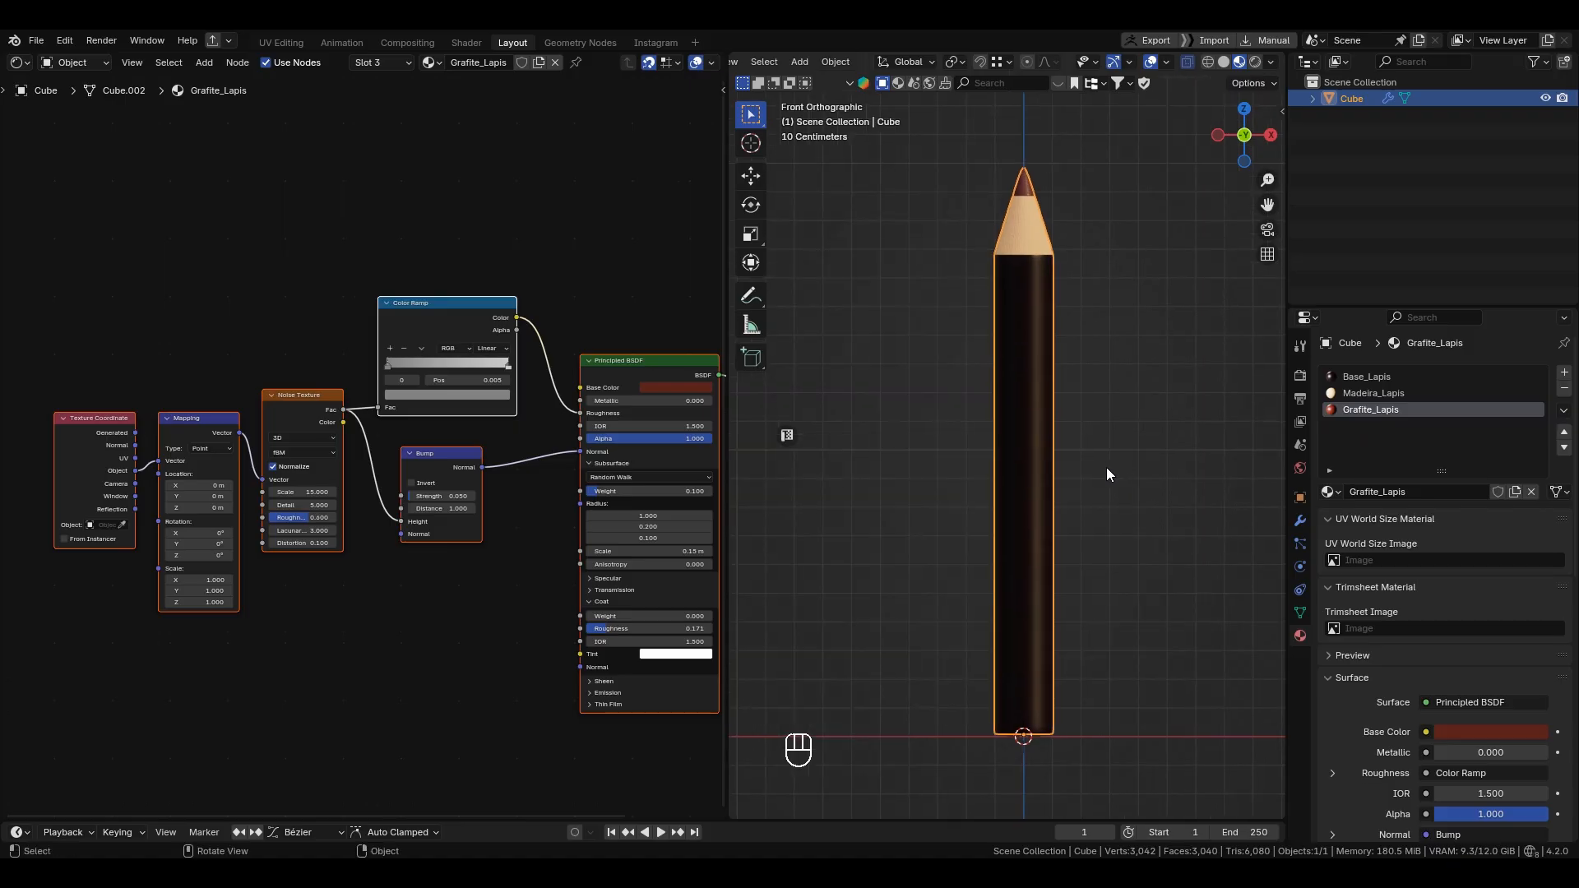
{"action": "left_click_drag", "start_coordinate": [724, 438], "coordinate": [714, 469]}
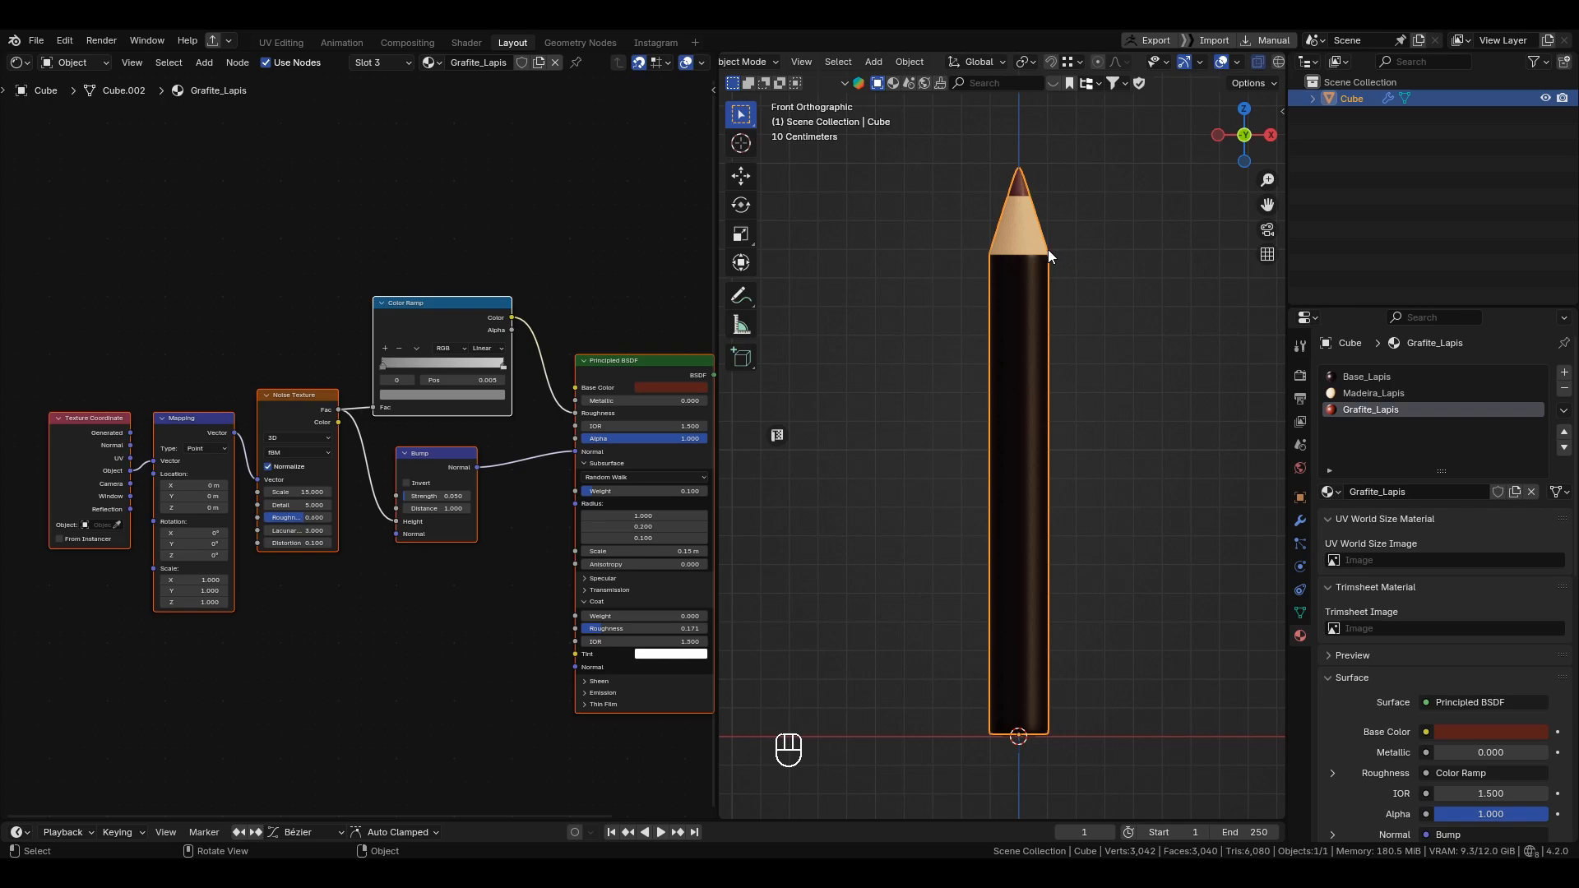
{"action": "left_click", "coordinate": [34, 40]}
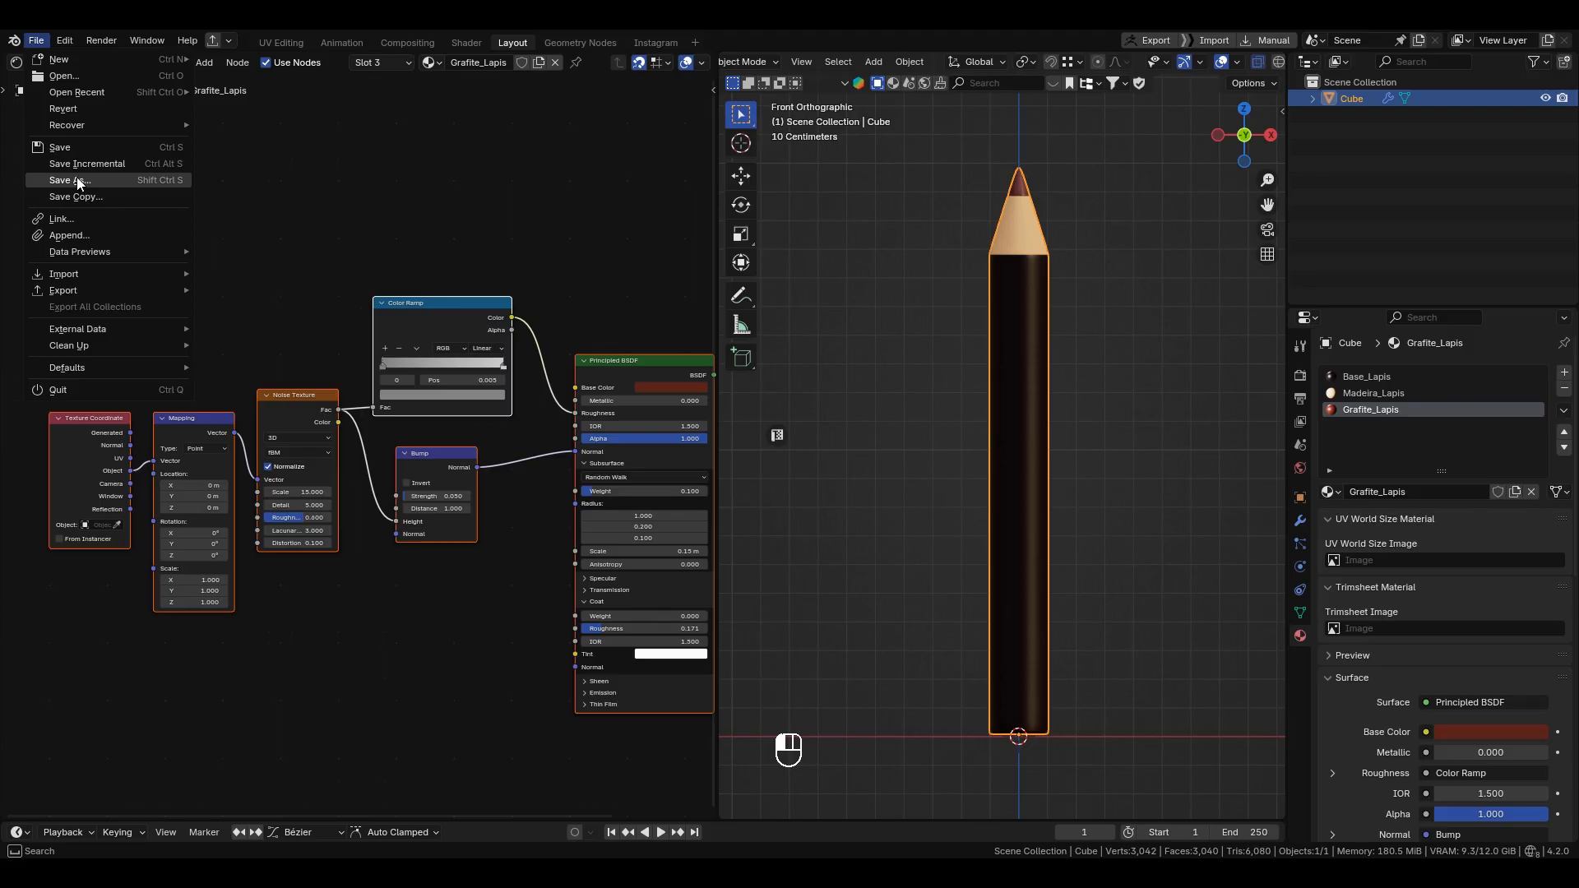